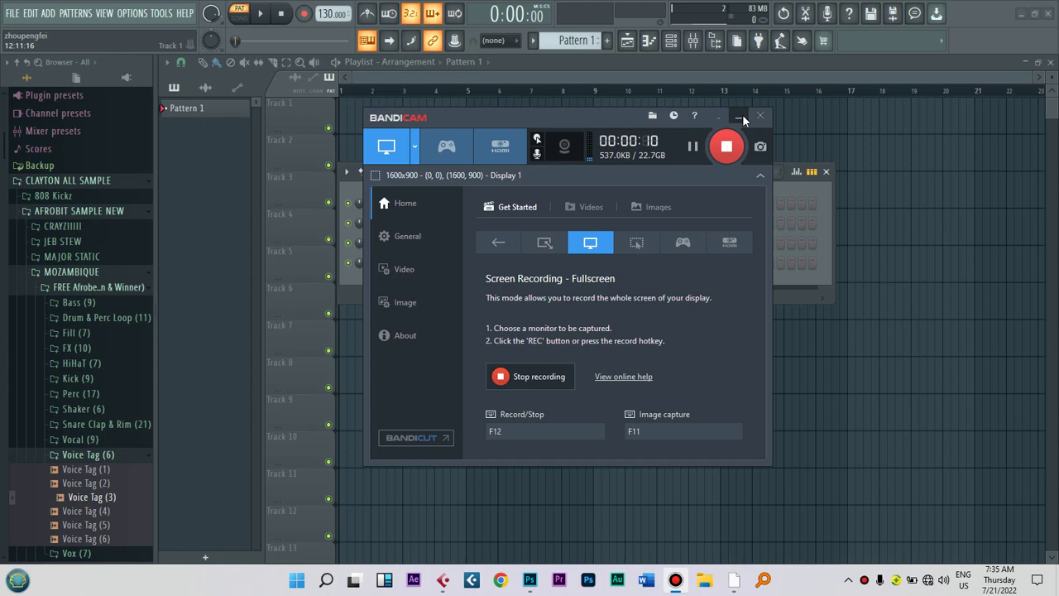
Step: Set the project tempo to 92 BPM and move the Channel rack slightly higher over the Playlist
click(742, 116)
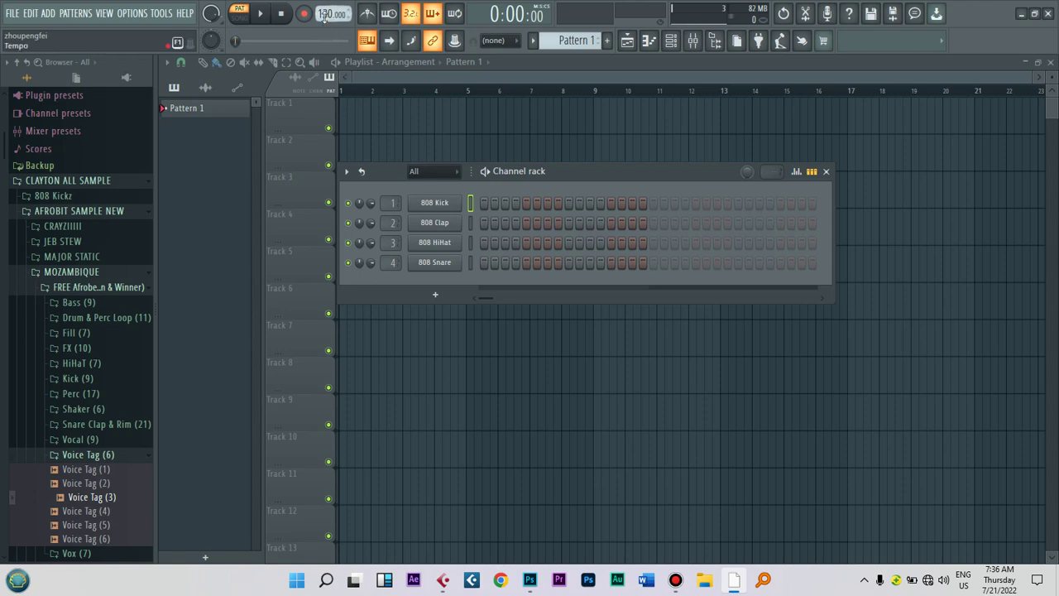
drag(323, 13, 322, 51)
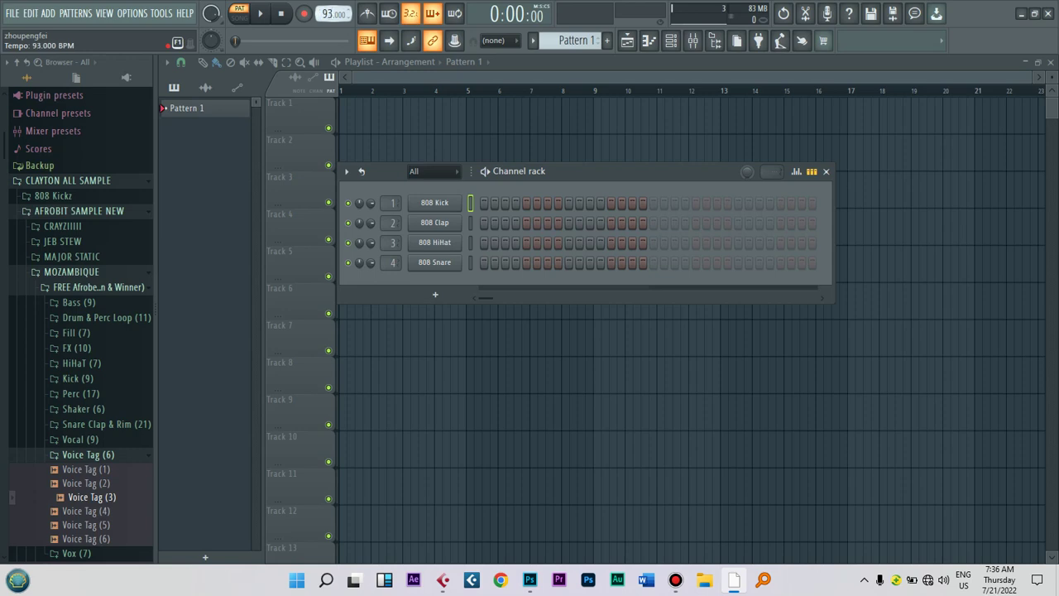
drag(323, 51, 323, 51)
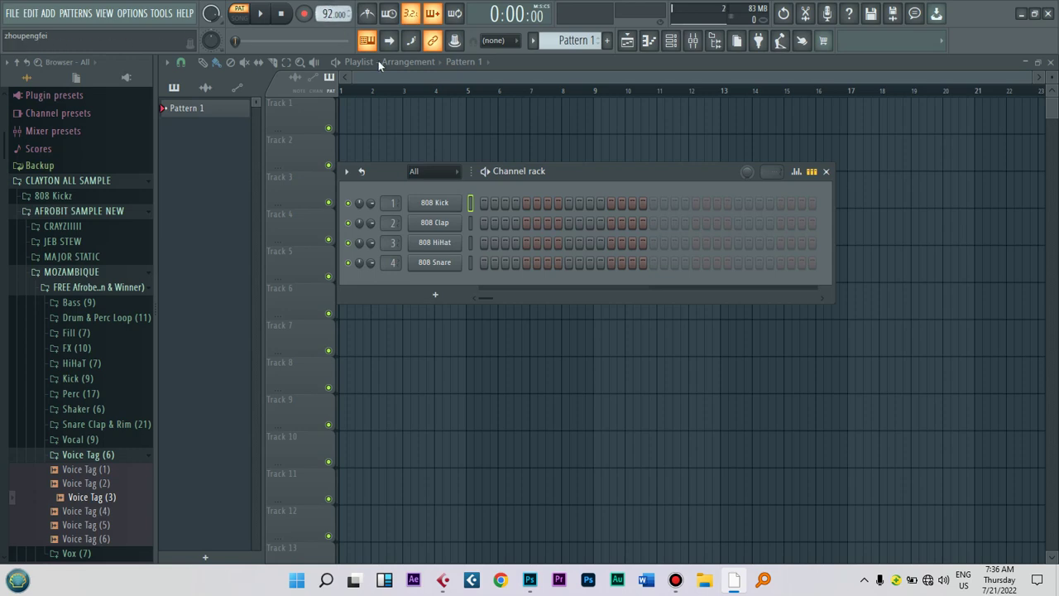
drag(618, 170, 620, 142)
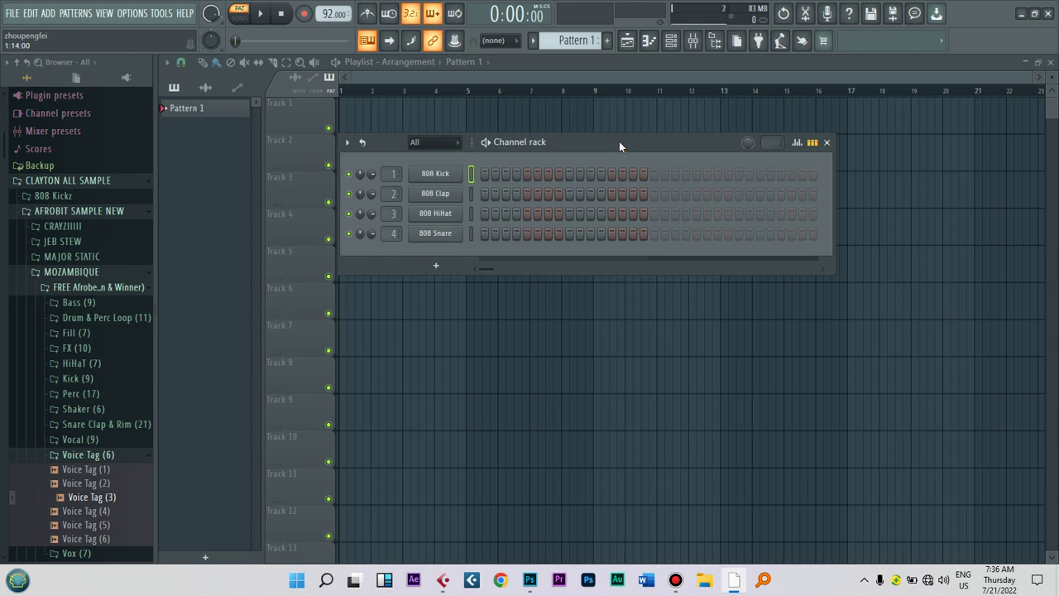
drag(619, 142, 620, 141)
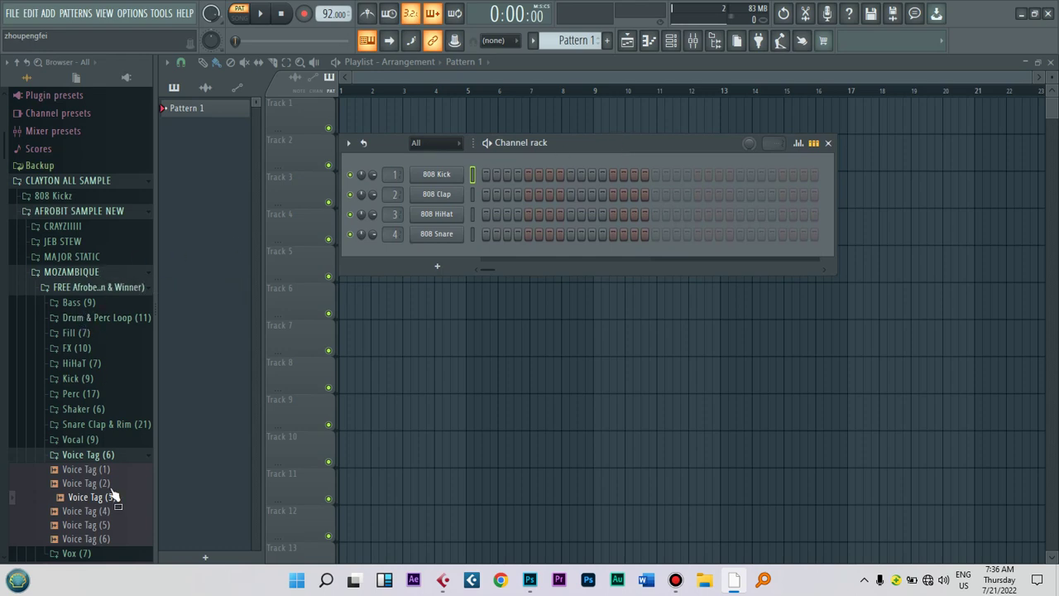
Step: Audition the kick samples in the MOZAMBIQUE pack's Kick folder, including Kick (1) and Kick (6)
click(83, 456)
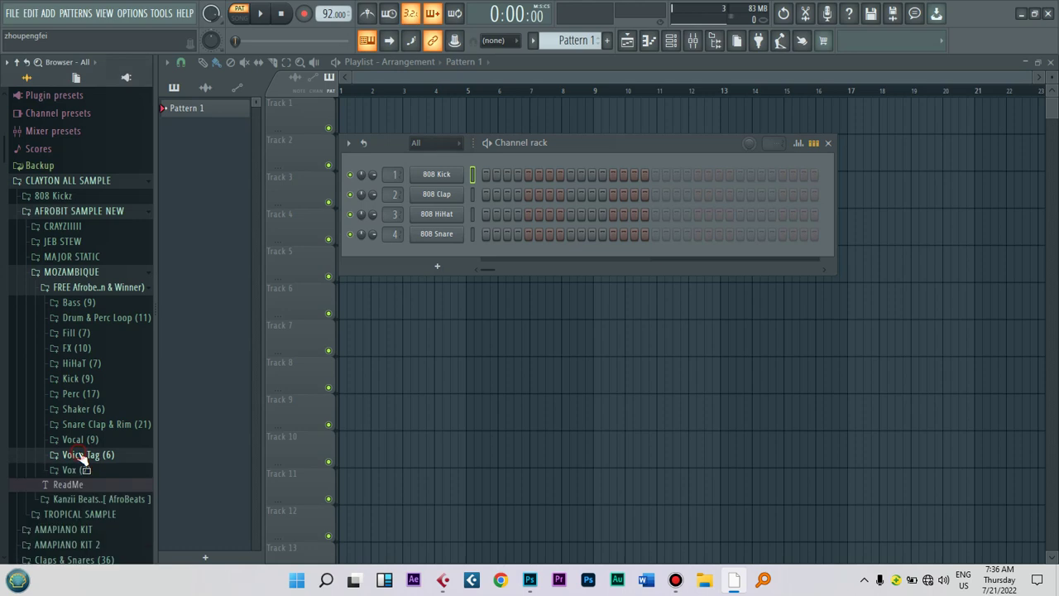
click(79, 381)
click(85, 406)
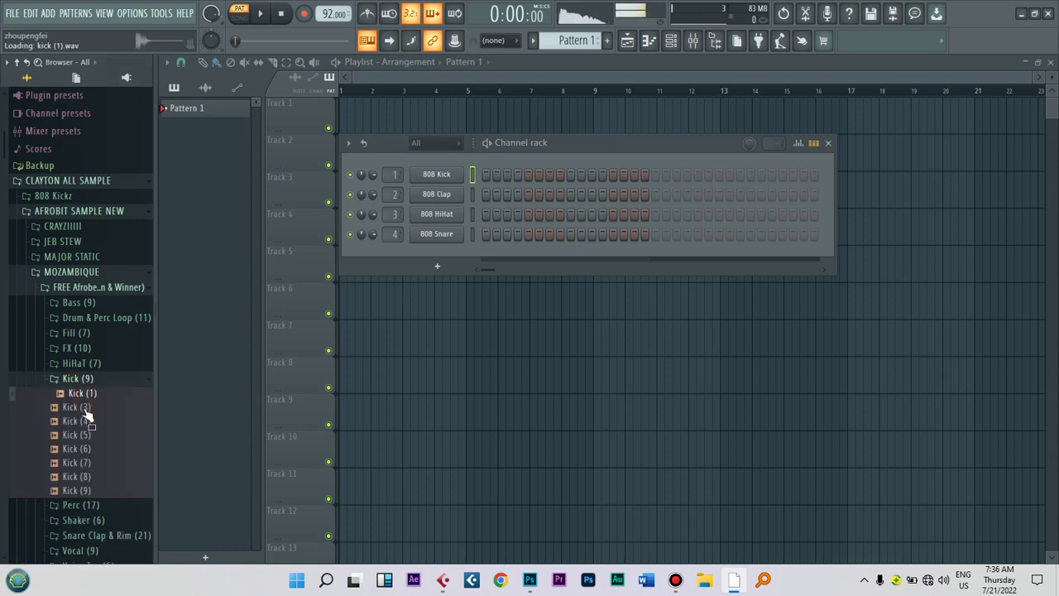
click(85, 420)
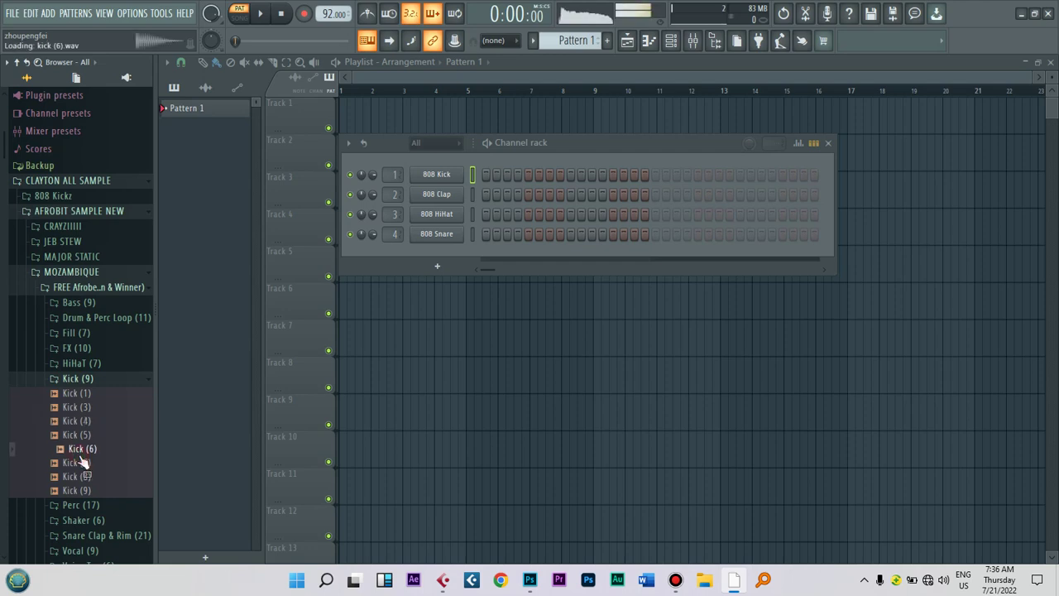
click(81, 450)
drag(82, 451, 85, 462)
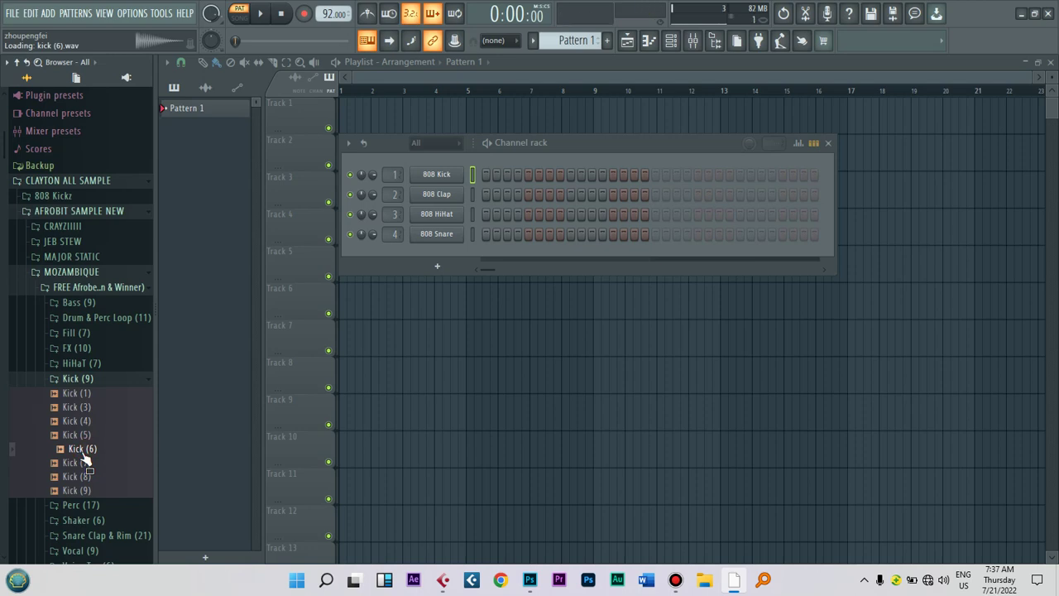
mouse_move(85, 462)
mouse_down()
mouse_move(71, 381)
mouse_move(88, 343)
mouse_move(83, 289)
mouse_move(79, 404)
mouse_move(72, 354)
mouse_move(69, 409)
mouse_move(81, 534)
mouse_move(81, 443)
mouse_up()
click(78, 433)
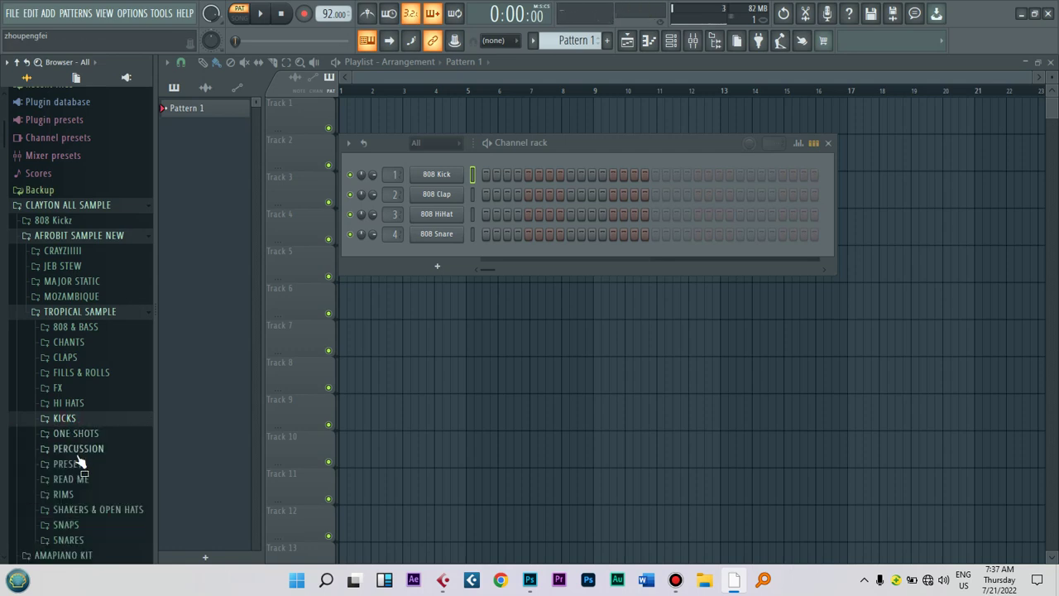
Step: Expand the RIMS folder of TROPICAL SAMPLE and preview its first rim samples, including CAKE RIM
click(74, 492)
click(84, 476)
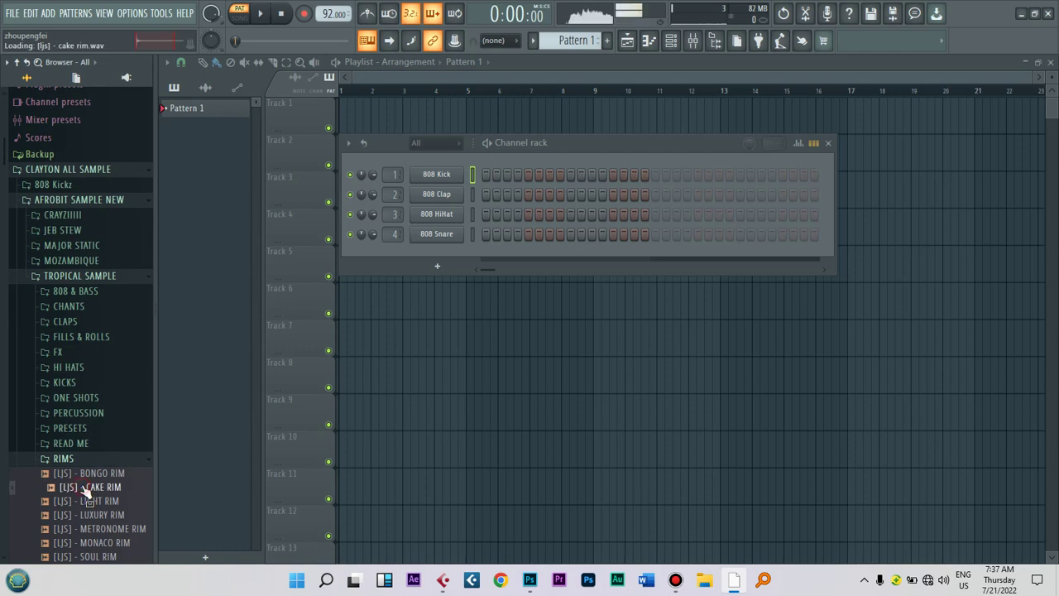
click(87, 488)
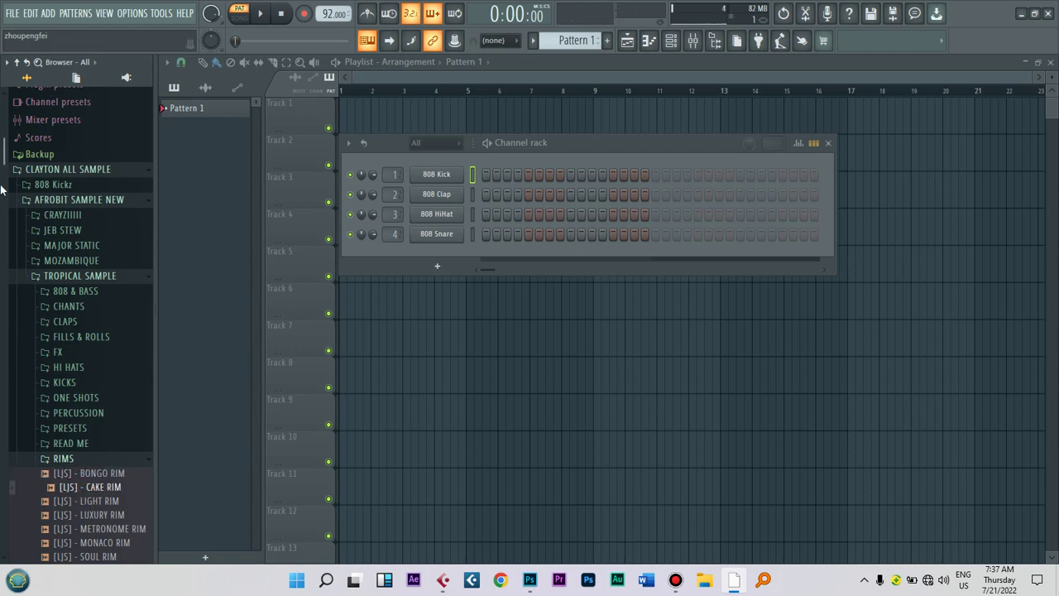
drag(2, 151, 5, 218)
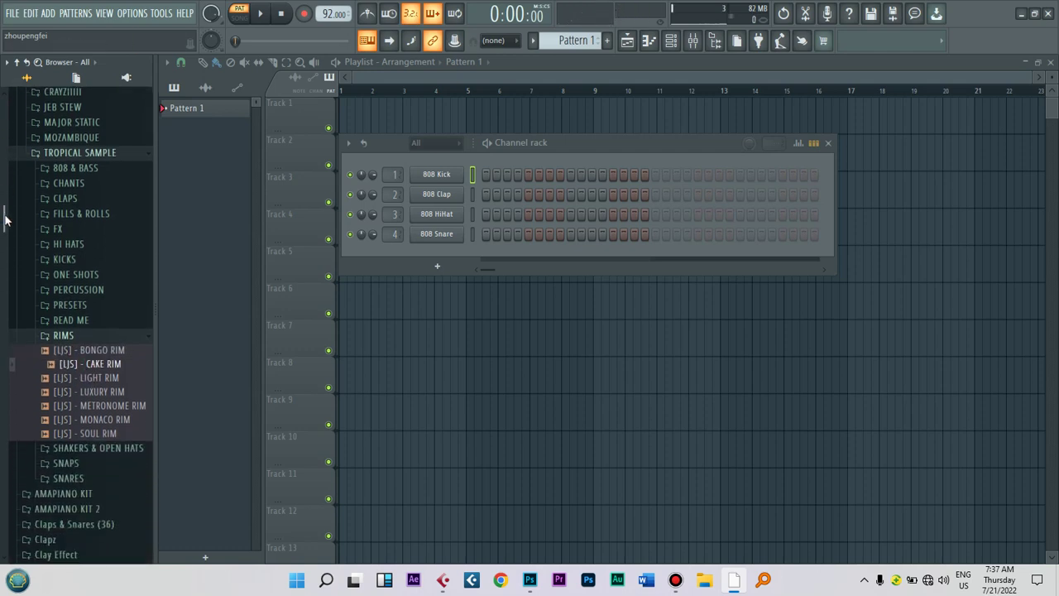
Step: Audition the remaining RIMS samples and replace the 808 Kick channel's sound with [LJS] - METRONOME RIM
click(91, 379)
click(93, 392)
click(95, 407)
click(97, 420)
click(98, 435)
click(97, 420)
click(95, 408)
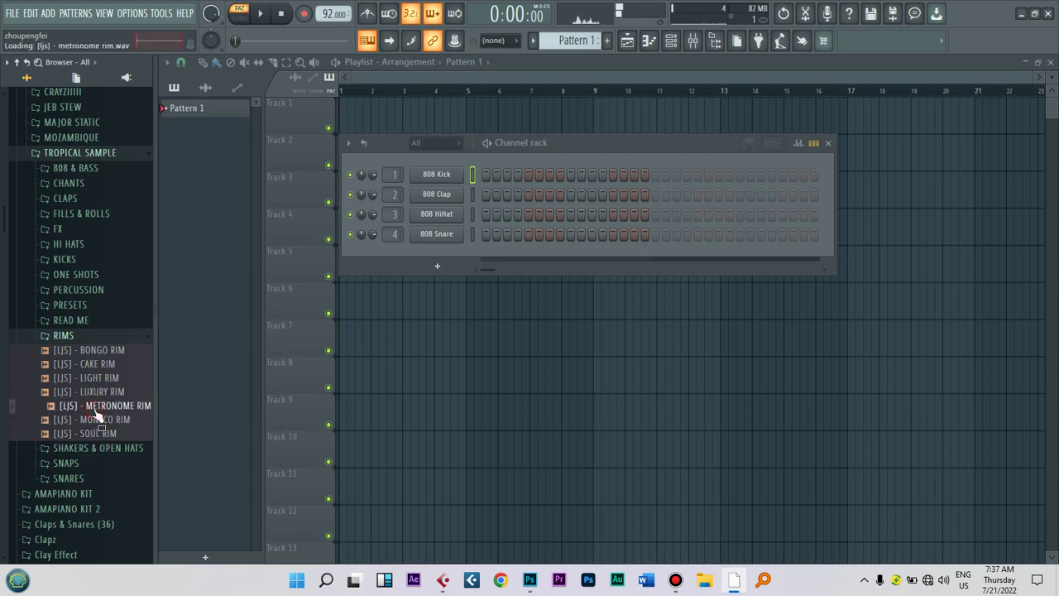
click(98, 434)
click(96, 406)
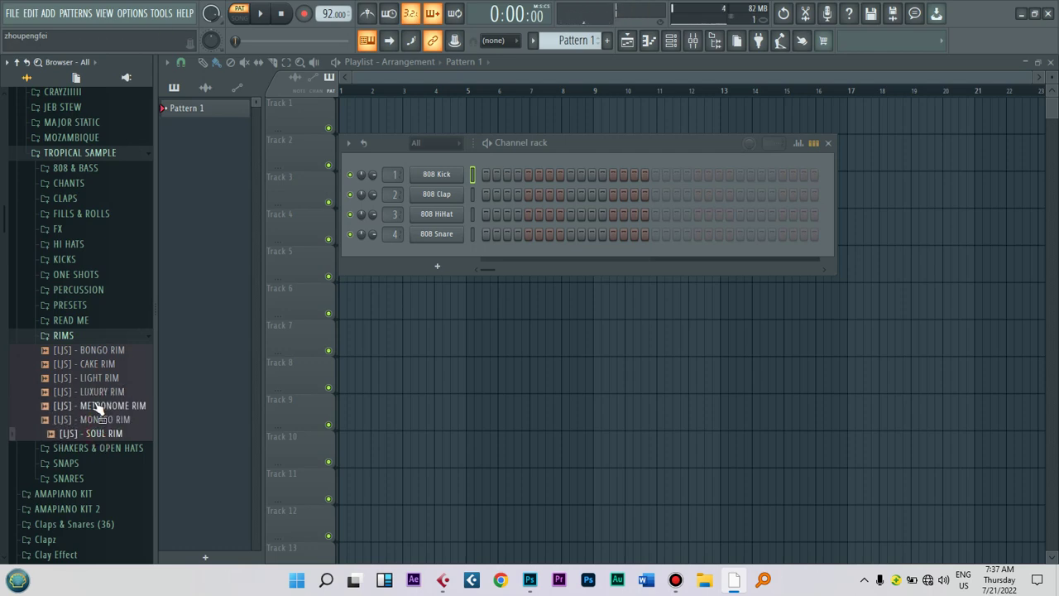
drag(97, 410, 430, 176)
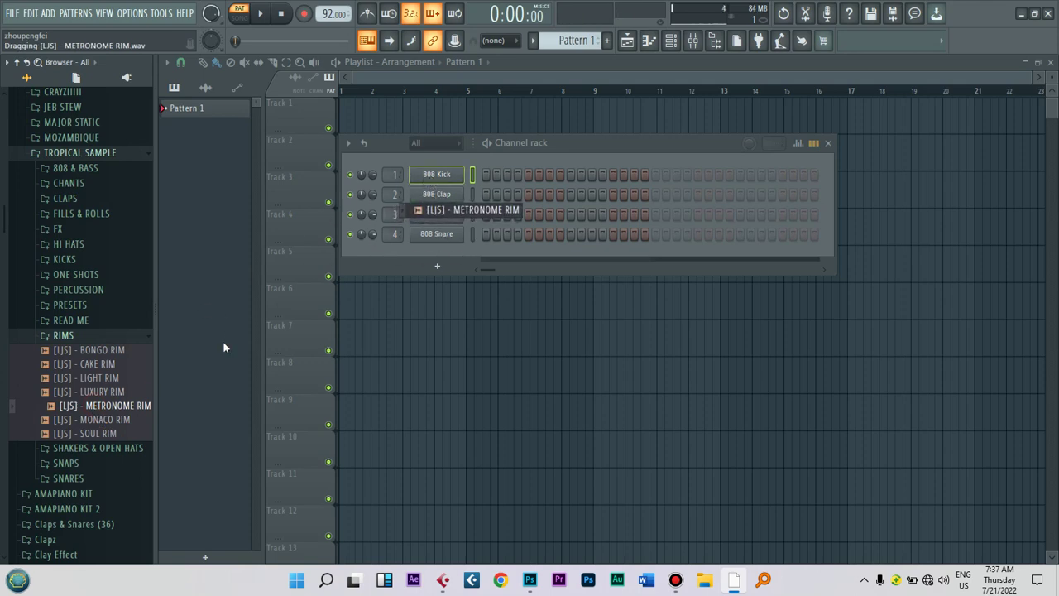
Step: Compare the RIMS samples again and replace the 808 Clap channel's sound with [LJS] - LUXURY RIM
click(96, 391)
click(94, 377)
click(92, 365)
click(91, 351)
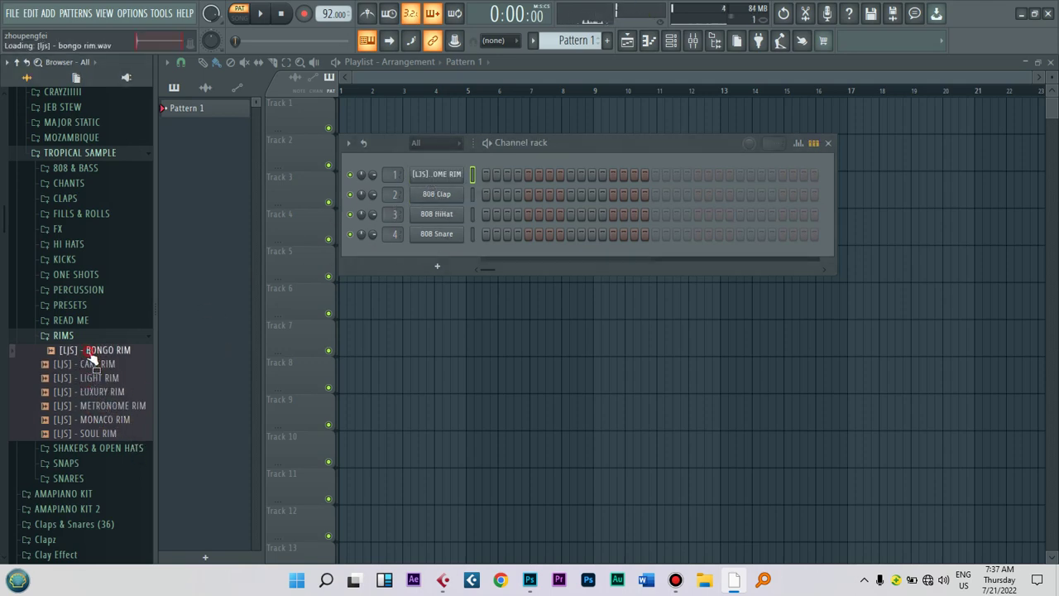
click(99, 420)
click(100, 406)
click(101, 433)
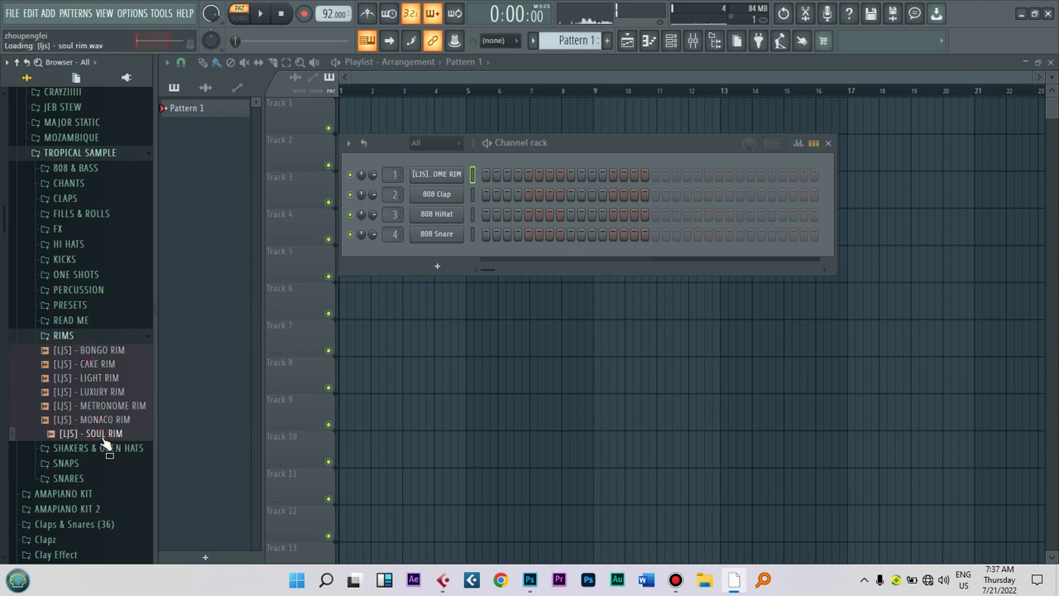
click(93, 364)
click(100, 392)
click(98, 377)
click(99, 390)
click(100, 405)
click(99, 420)
click(100, 406)
click(100, 419)
click(101, 432)
click(100, 392)
drag(98, 393, 437, 196)
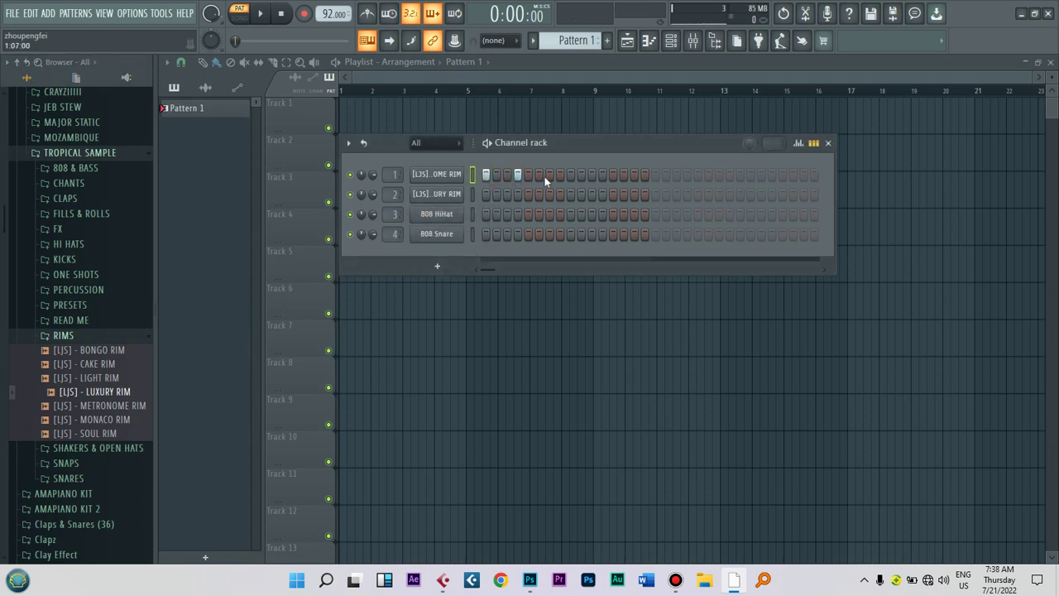
Step: Try a METRONOME RIM rhythm on steps 1, 4, 7 and 11 by playing the pattern
key(space)
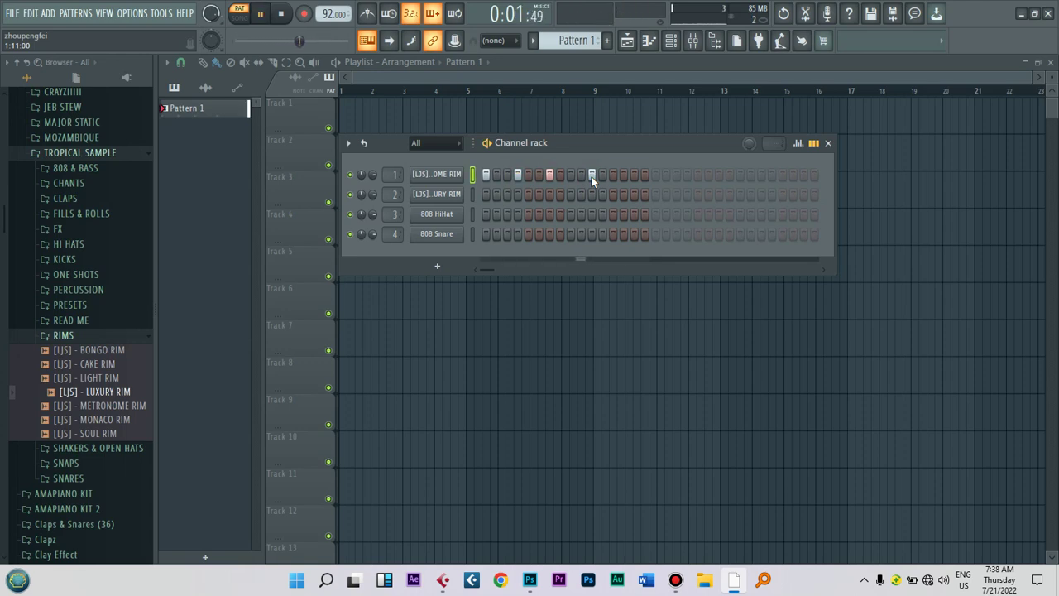
key(space)
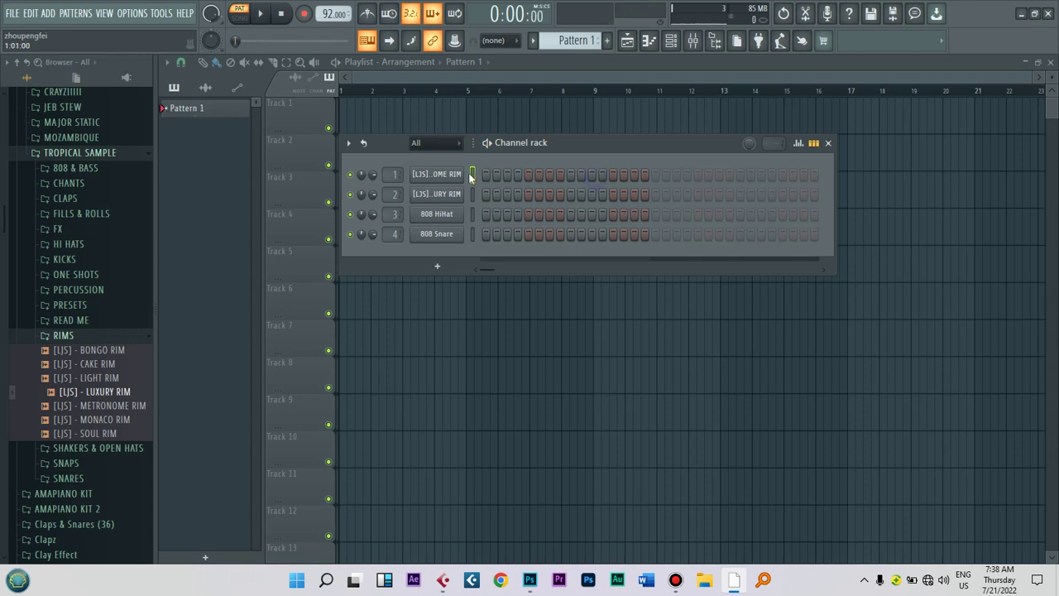
Step: Look through the METRONOME RIM channel's sample, envelope and miscellaneous settings, then close its window
click(455, 174)
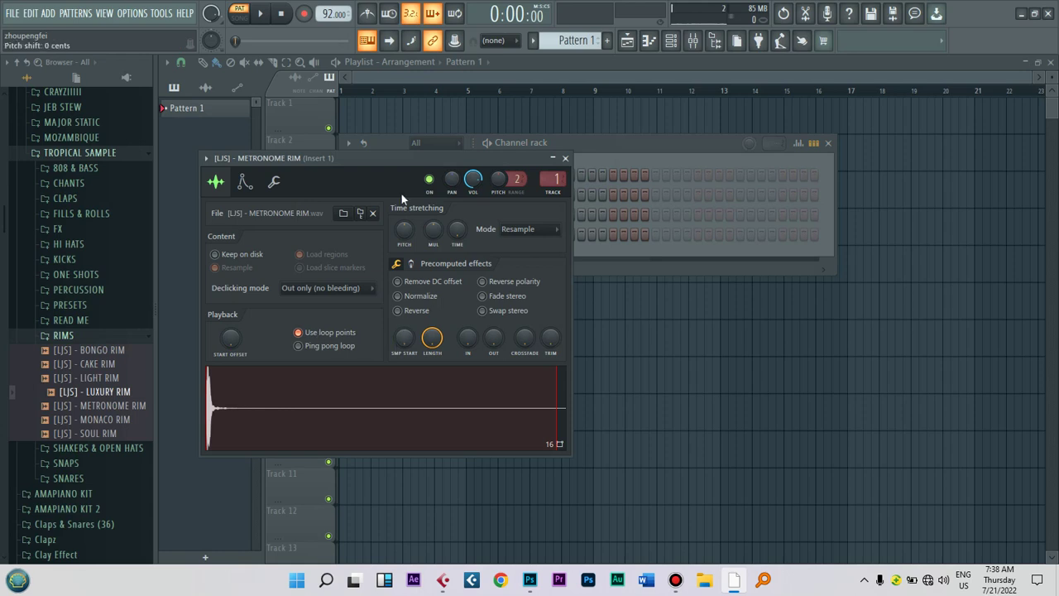
click(247, 181)
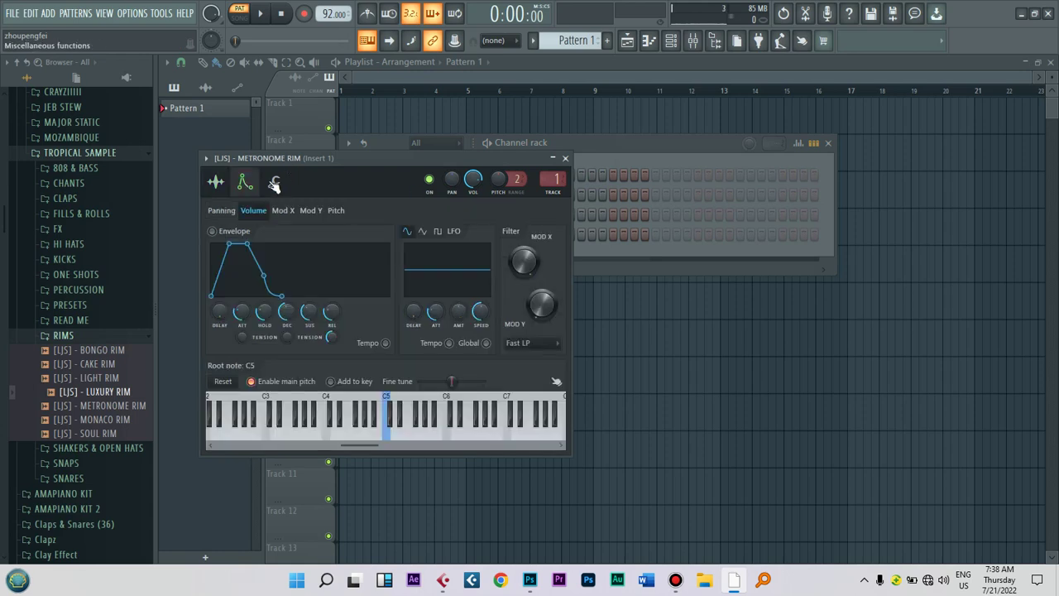
click(274, 181)
click(215, 181)
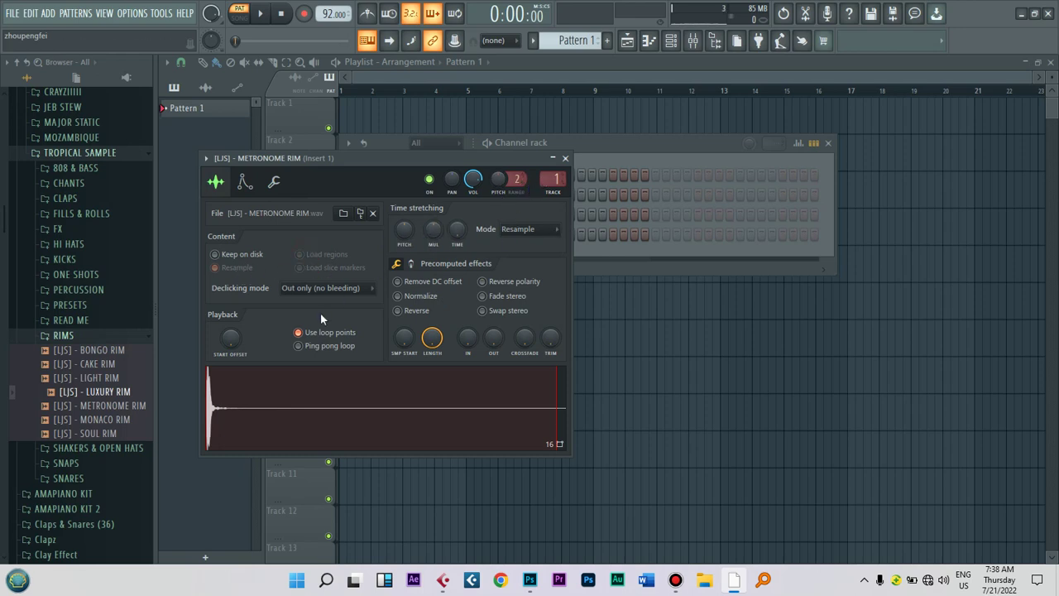
click(566, 158)
Step: Program METRONOME RIM hits on steps 1, 4, 7 and 9, checking the rhythm by playing the pattern
click(486, 174)
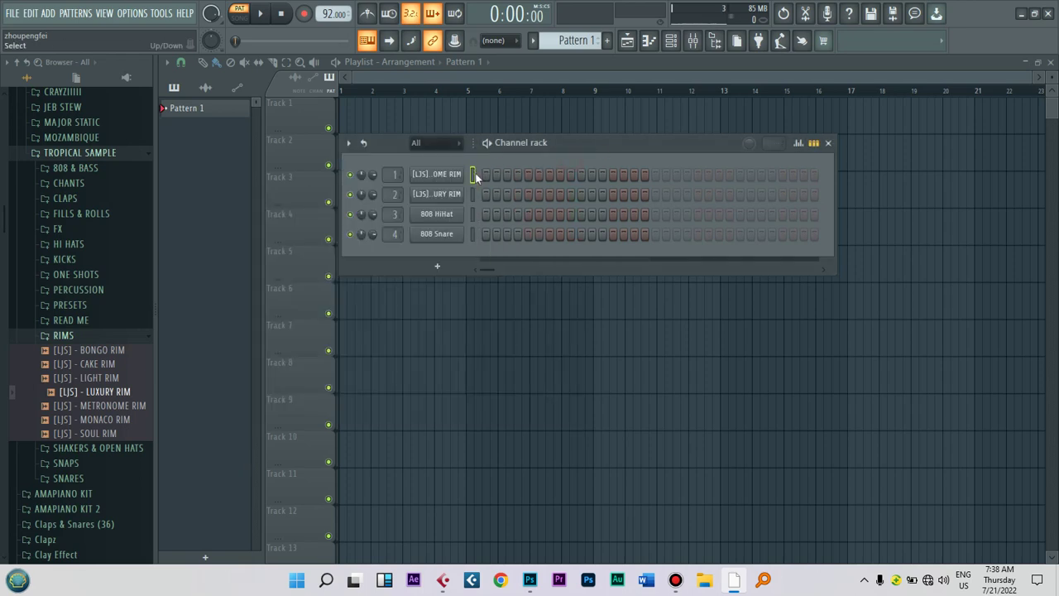
click(518, 175)
key(space)
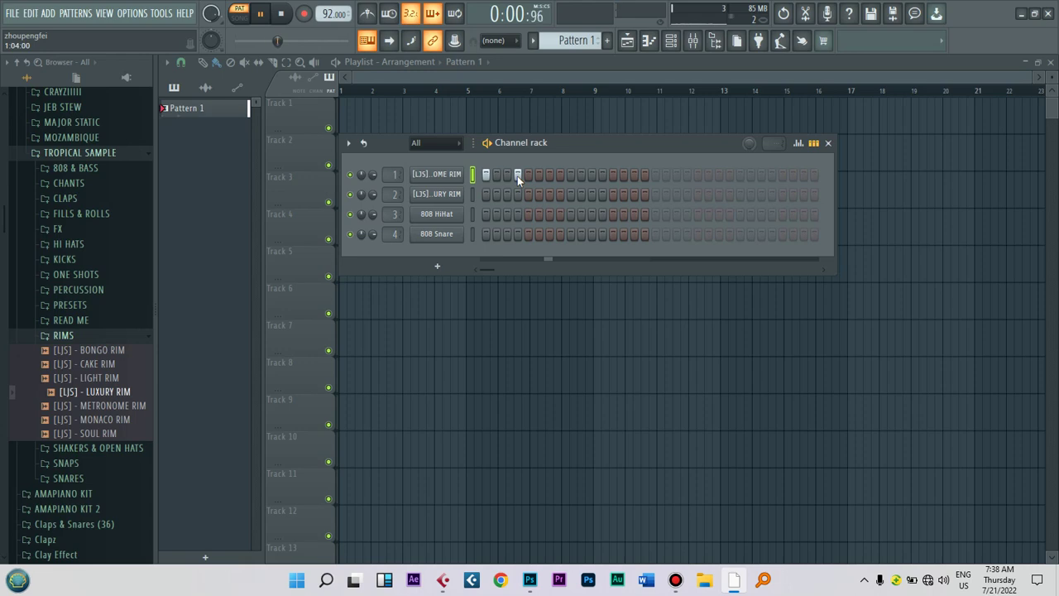
key(space)
click(550, 174)
key(space)
key(space)
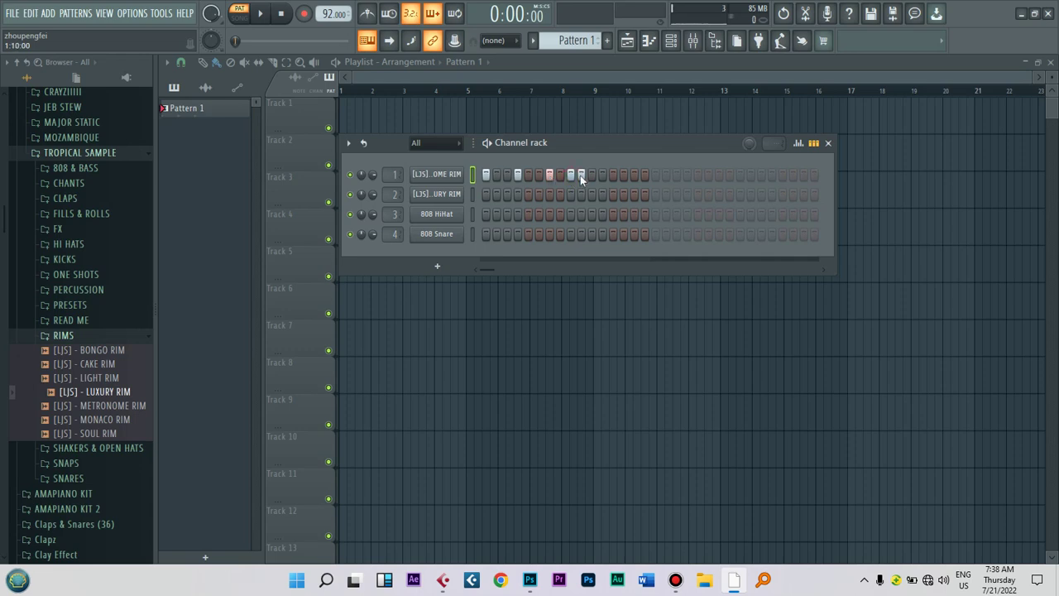
click(582, 175)
Step: Find JEB KEEK 1 in the JEB STEW pack's KEEKS folder and add it as a new channel above METRONOME RIM
click(51, 155)
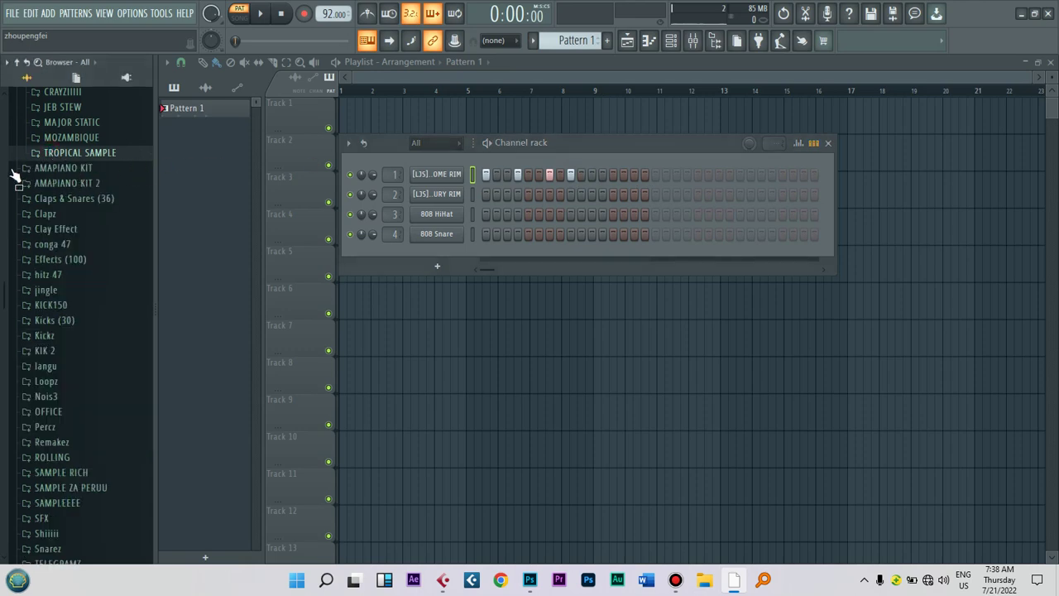
scroll(59, 236, up, 3)
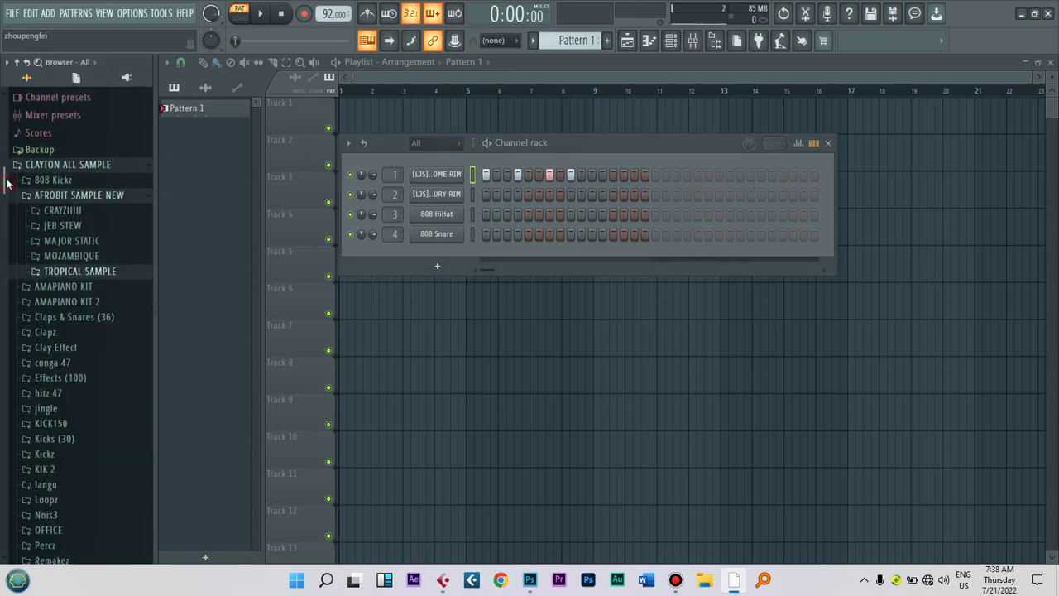
click(70, 234)
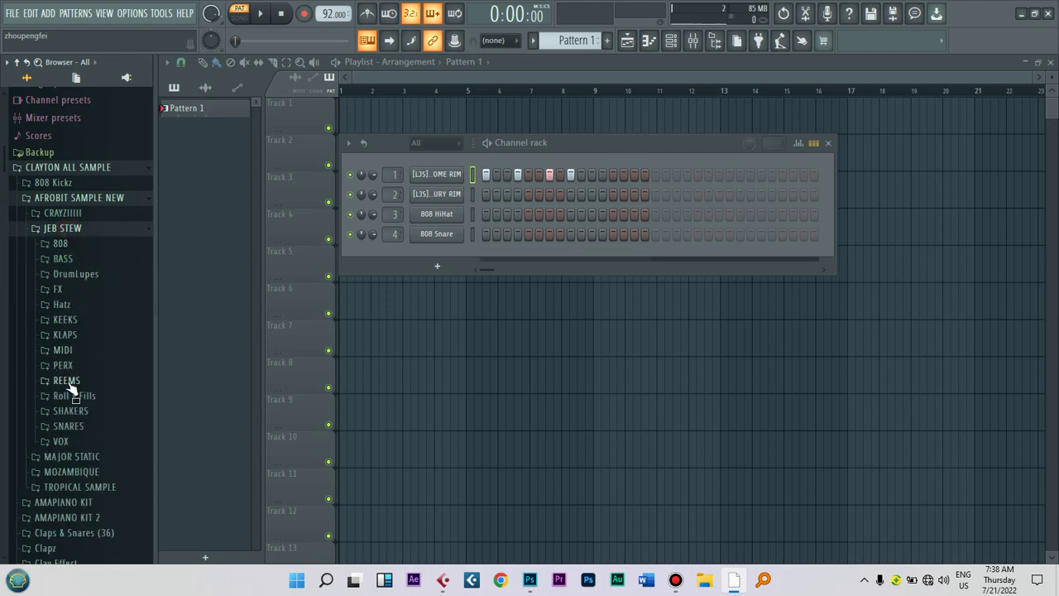
click(65, 319)
click(73, 250)
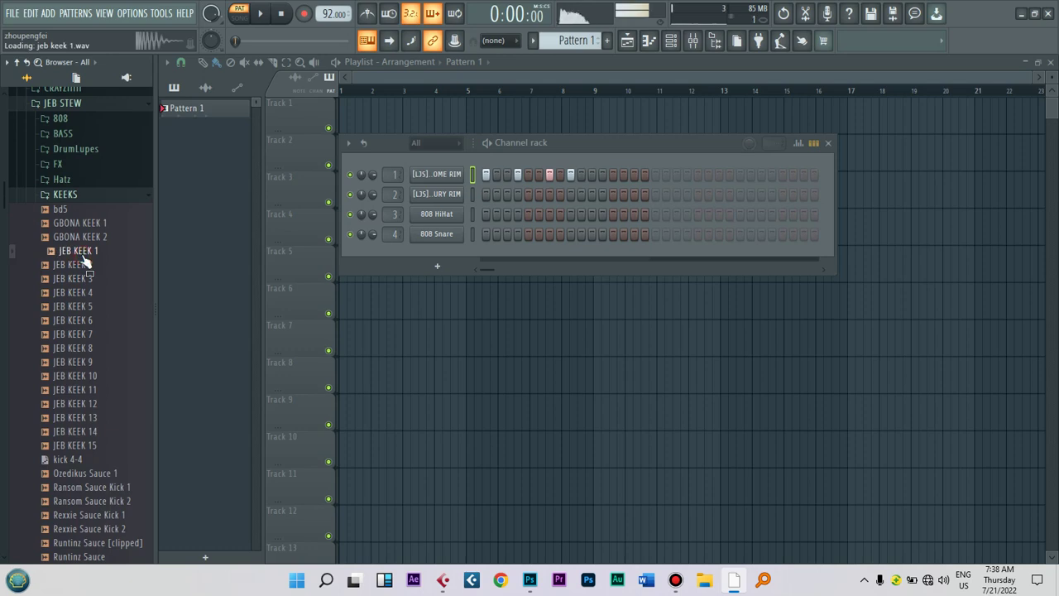
drag(73, 250, 445, 160)
Step: Extend the pattern to 32 steps, fill JEB KEEK 1 on every fourth step, and play it back
click(700, 175)
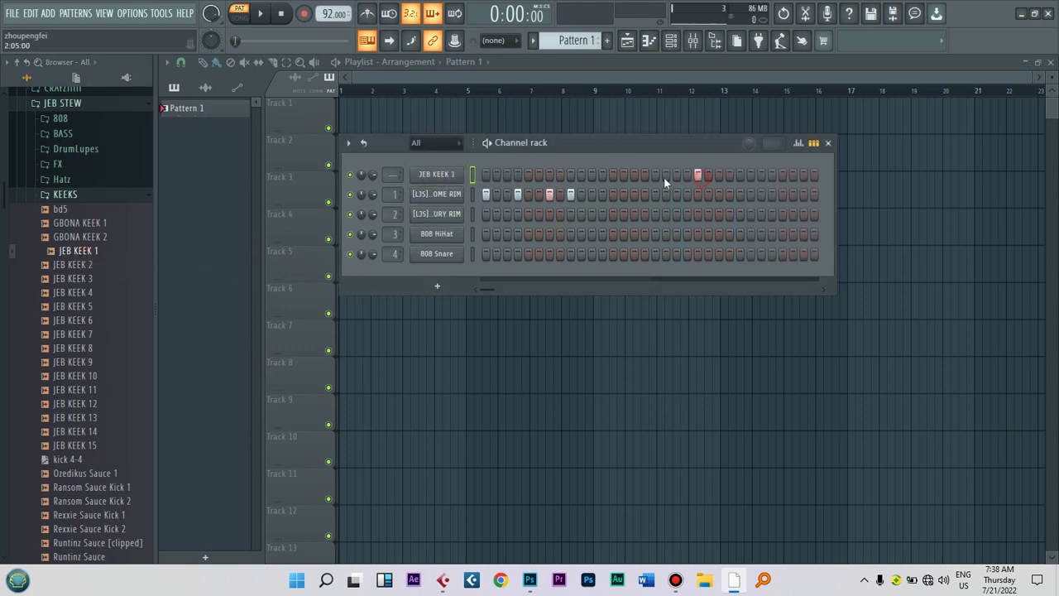
right_click(429, 172)
click(631, 228)
key(space)
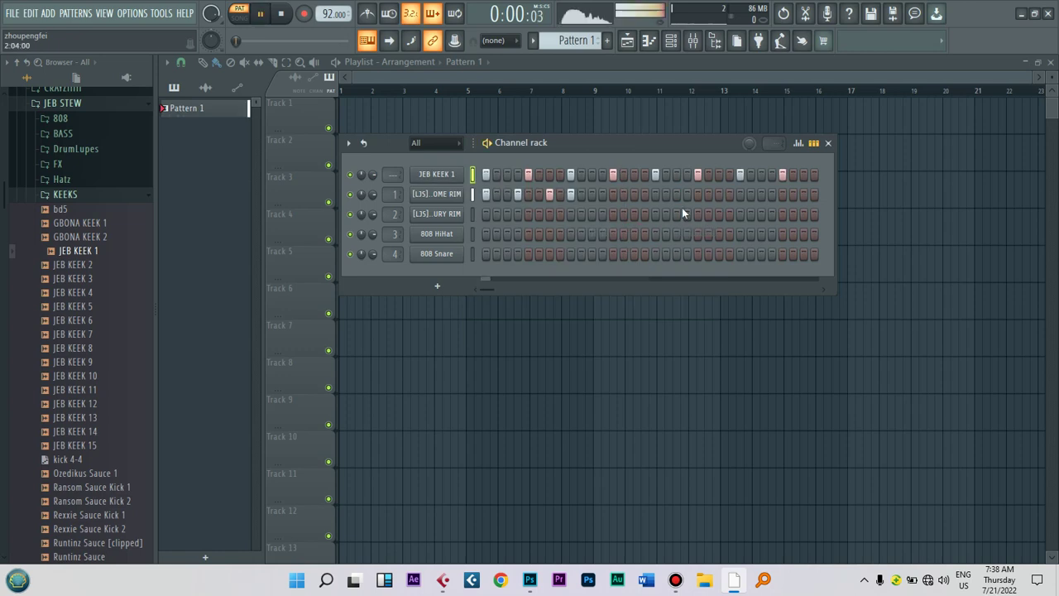
key(space)
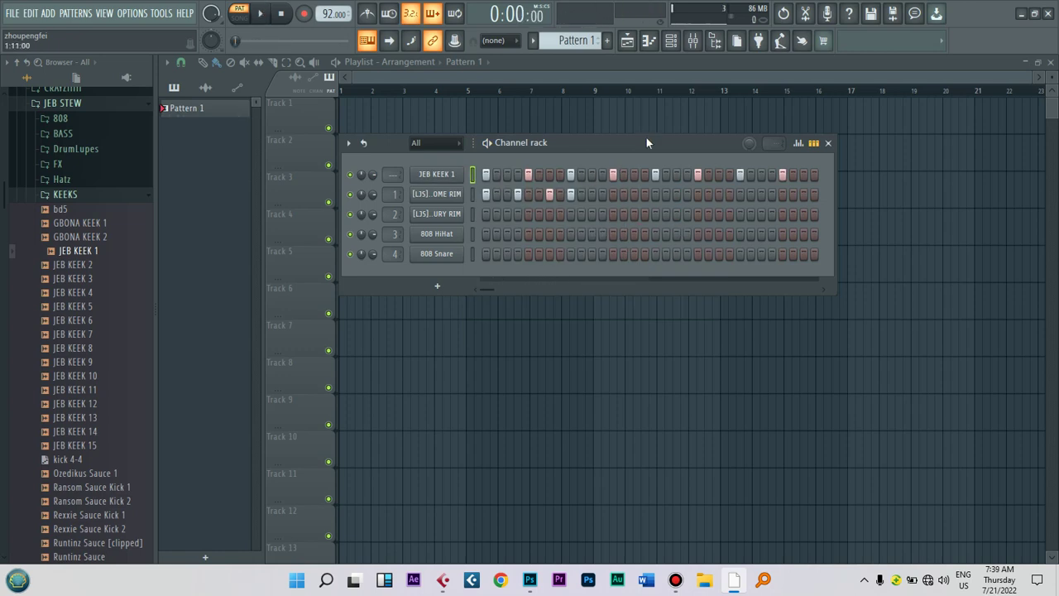
Step: Set the Channel rack's main swing to 27% and play the pattern to hear the groove
right_click(750, 145)
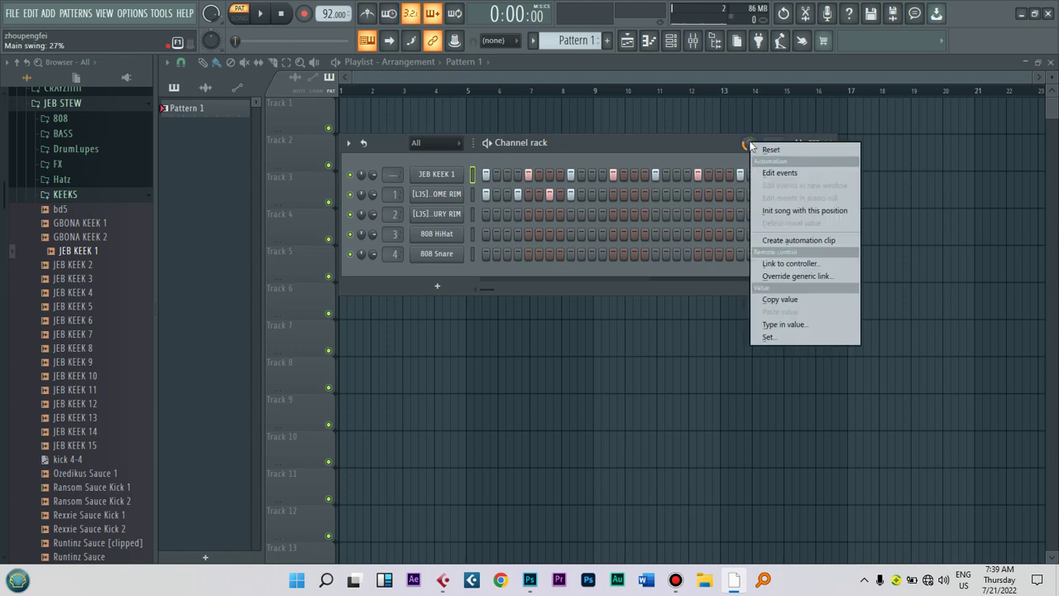
click(712, 143)
key(space)
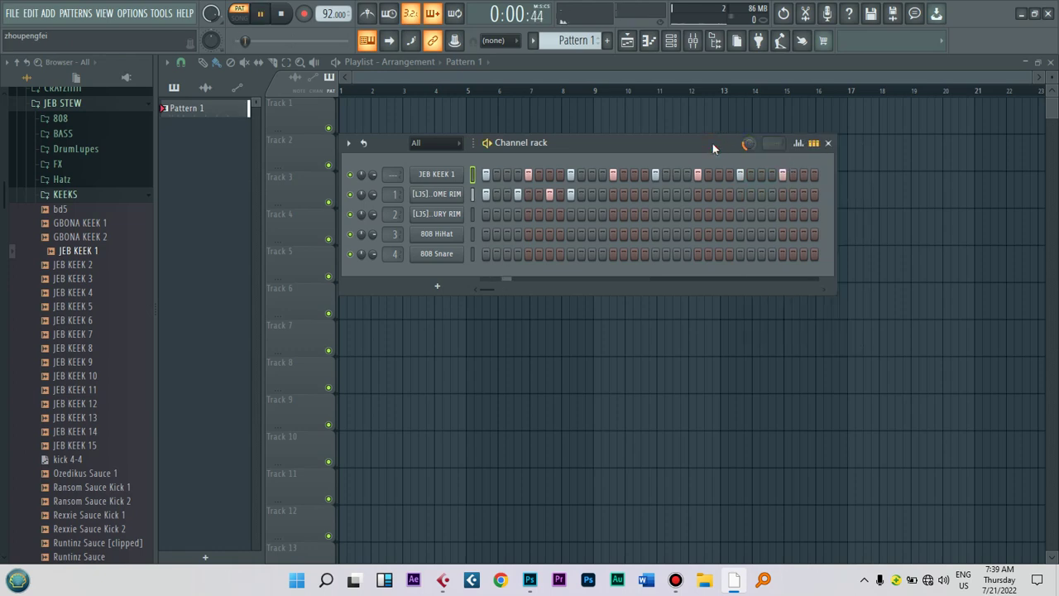
key(space)
Step: Try LUXURY RIM hits on steps 7 and 4, playing the pattern to judge them
click(552, 215)
key(space)
key(space)
click(519, 215)
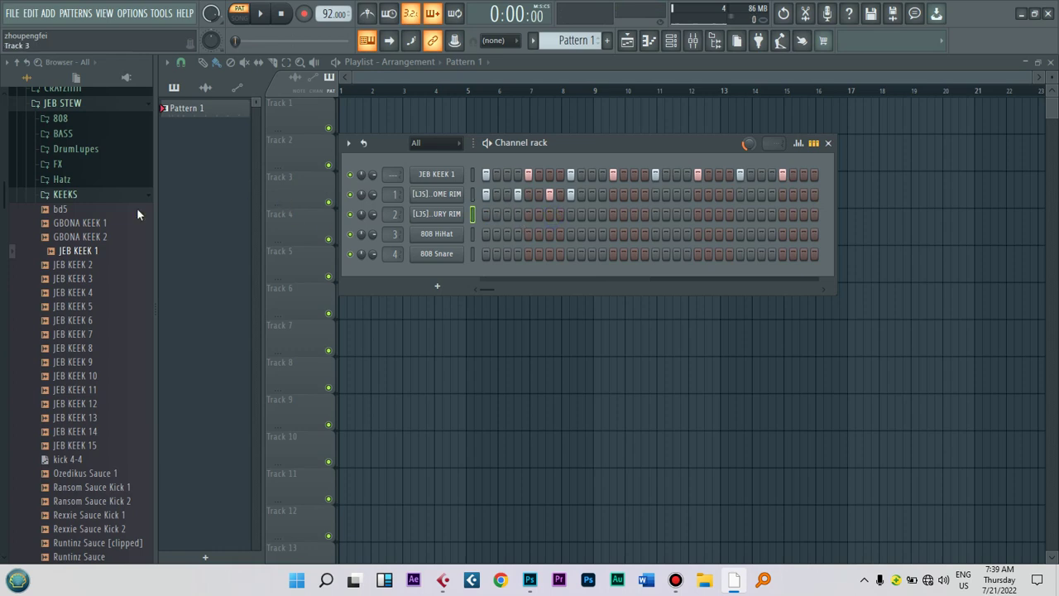
Step: Try CAKE RIM from TROPICAL SAMPLE's RIMS folder in place of LUXURY RIM, with a hit on step 4
click(67, 221)
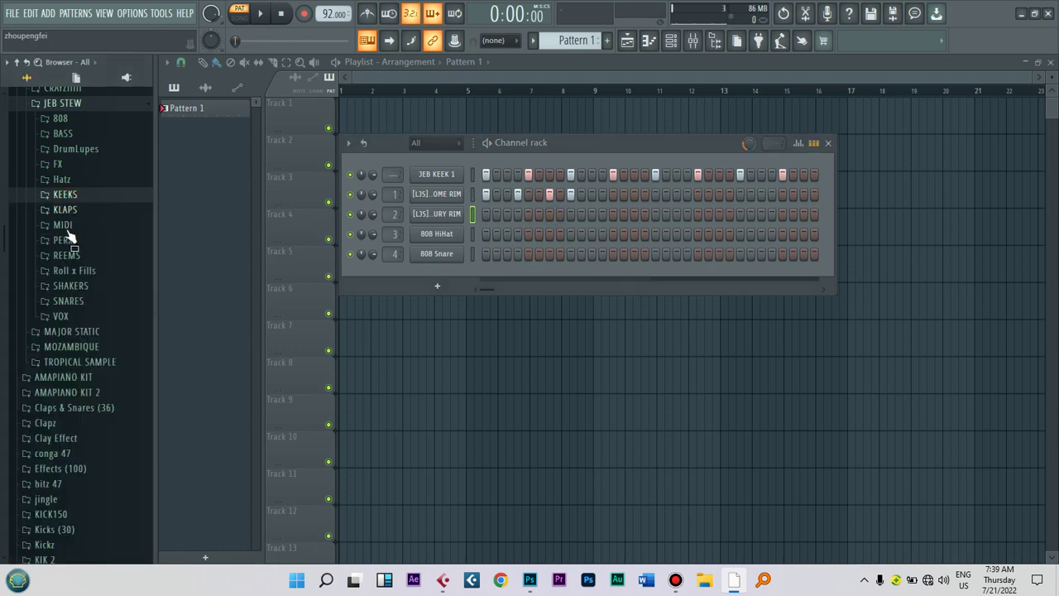
click(69, 365)
click(76, 459)
drag(83, 441, 433, 218)
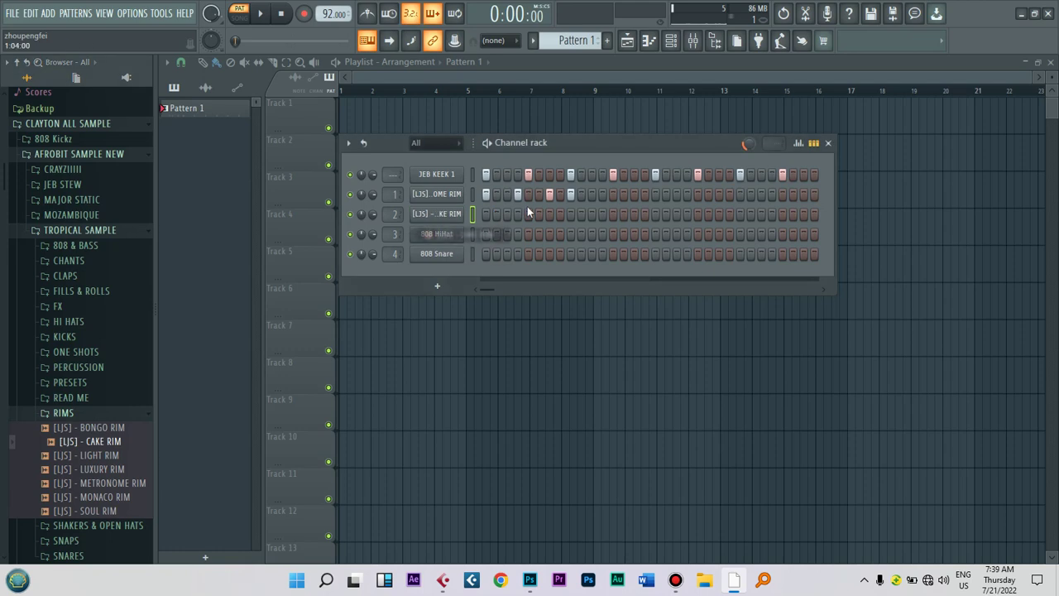
click(521, 213)
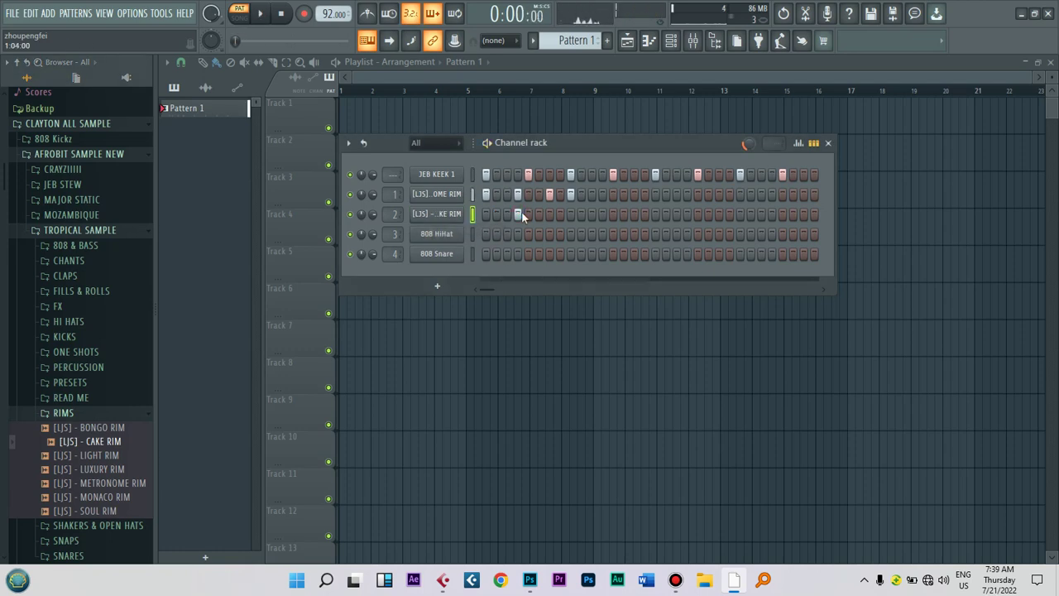
Step: Audition the rim samples in the RIMS folder from SOUL RIM up to BONGO RIM, and collapse the folder
click(107, 511)
click(101, 498)
click(96, 484)
click(95, 470)
click(91, 455)
click(90, 441)
click(87, 427)
click(66, 413)
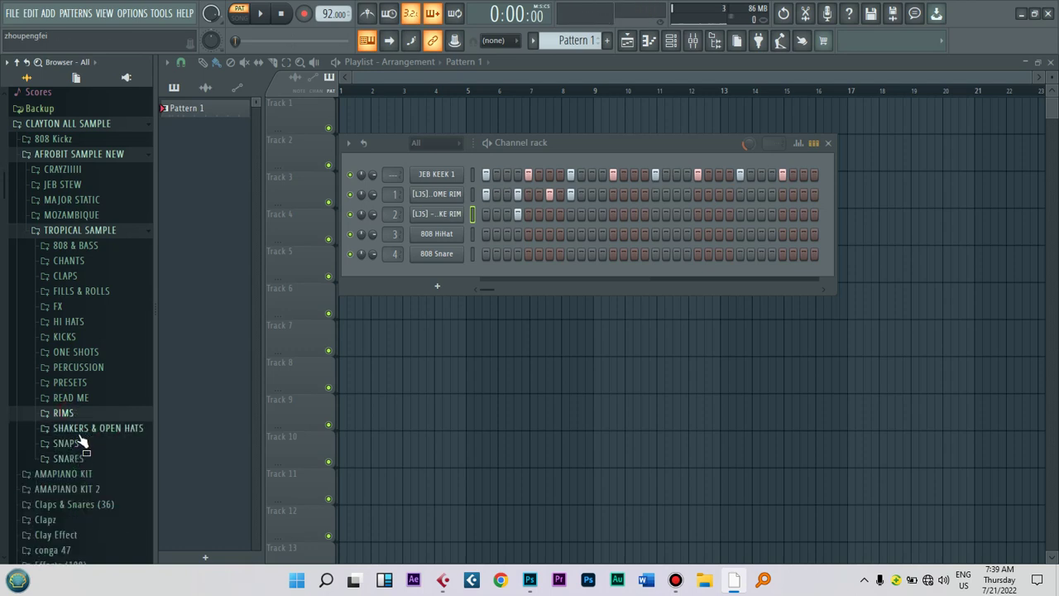
Step: Audition the shaker and open hat samples in the SHAKERS & OPEN HATS folder, and collapse the folder
click(83, 429)
click(85, 443)
click(84, 457)
click(87, 470)
click(89, 484)
click(90, 498)
click(91, 512)
click(90, 540)
click(87, 526)
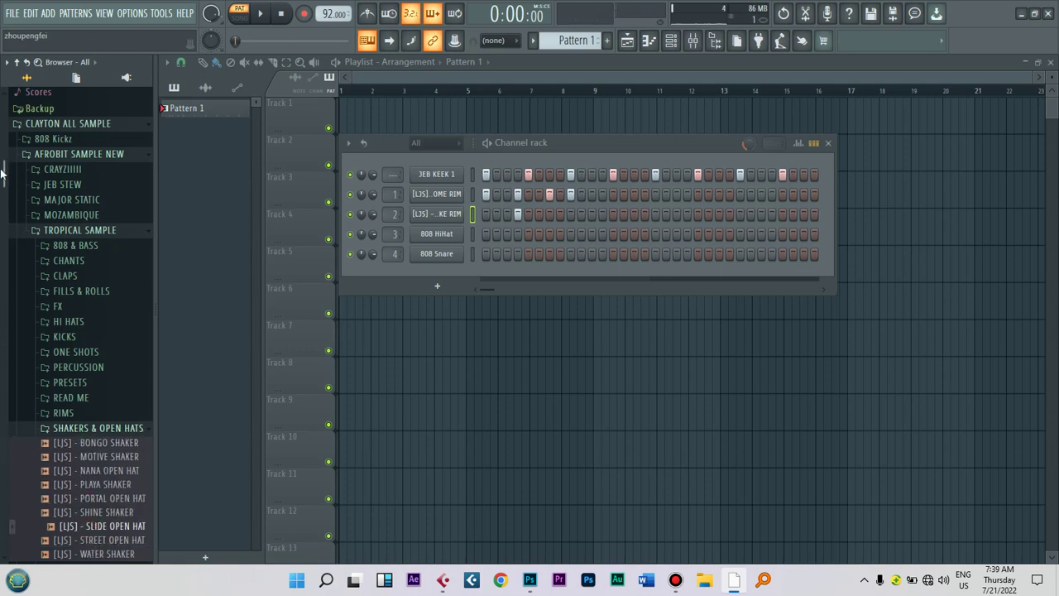
scroll(70, 502, down, 4)
click(83, 380)
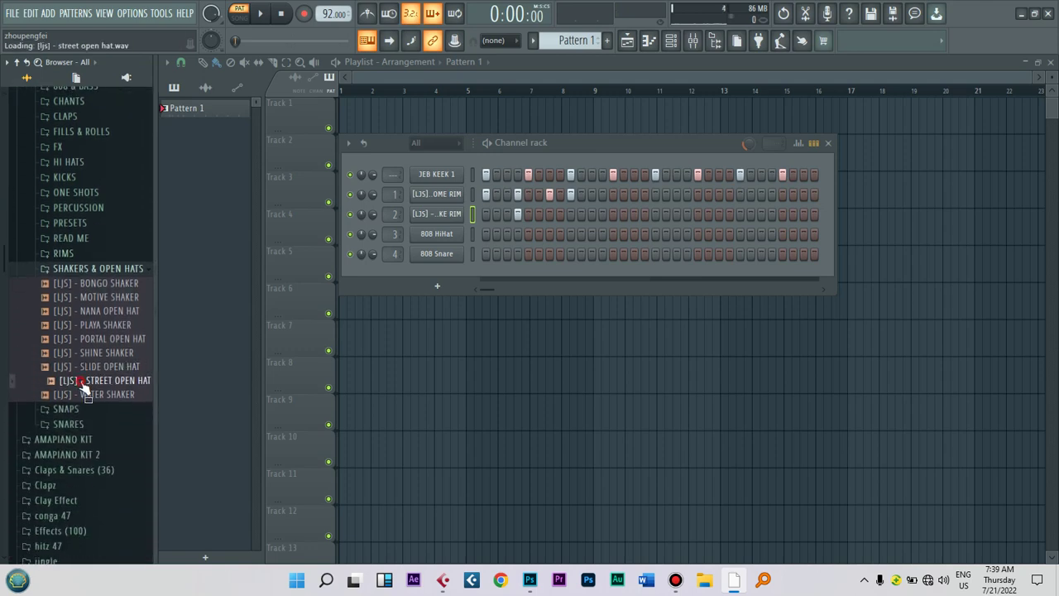
click(86, 394)
click(105, 282)
click(106, 296)
click(106, 310)
click(106, 314)
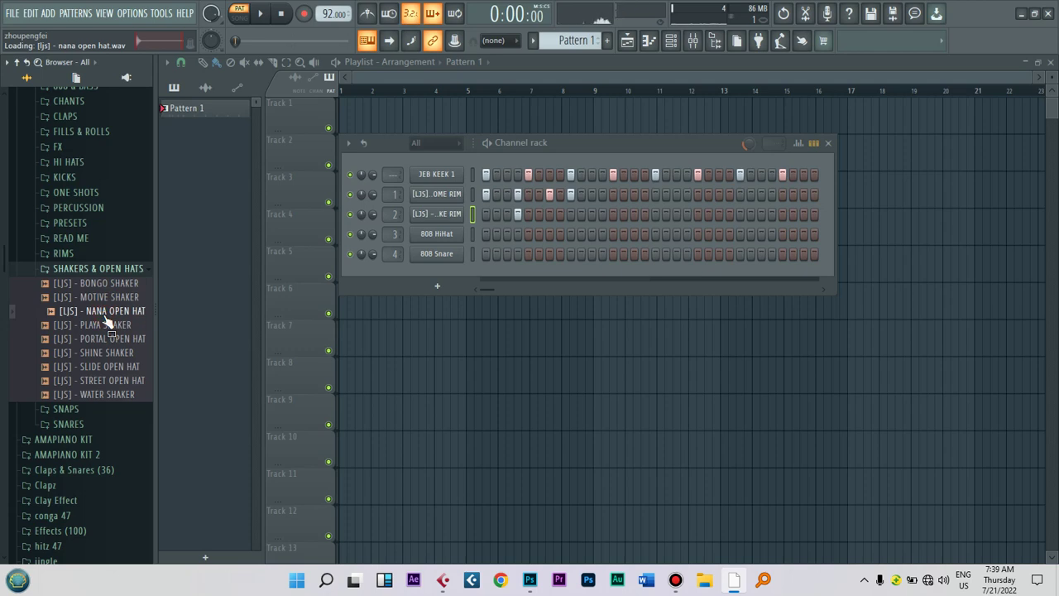
click(106, 327)
click(106, 339)
click(106, 353)
click(106, 367)
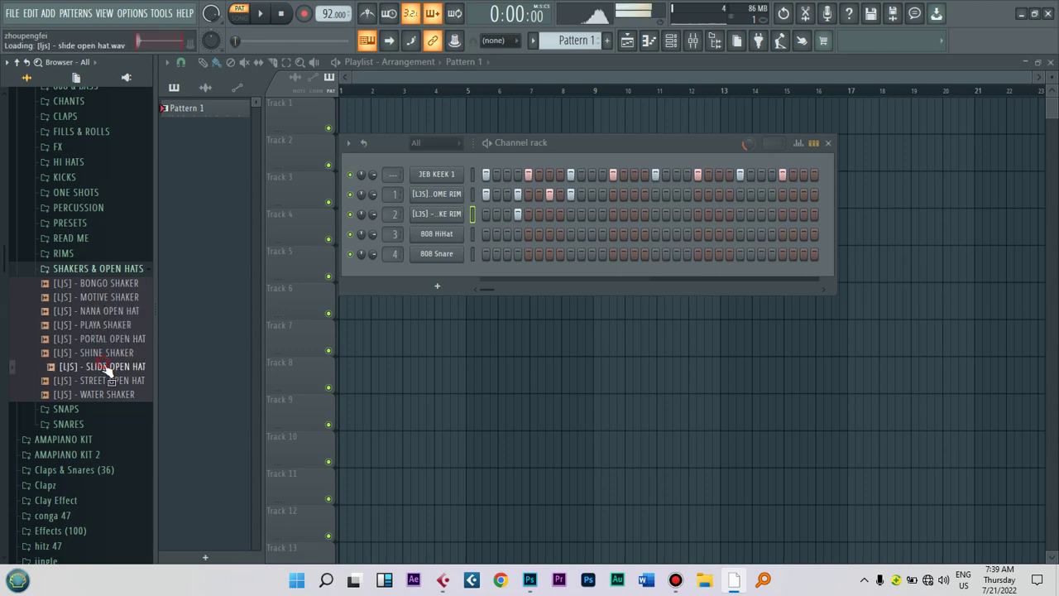
click(73, 270)
Step: Audition the snap samples in the SNAPS folder, from GENTE SNAP to SIDE SNAP, and collapse the folder
click(66, 283)
click(75, 298)
click(76, 314)
click(82, 326)
click(86, 339)
click(91, 353)
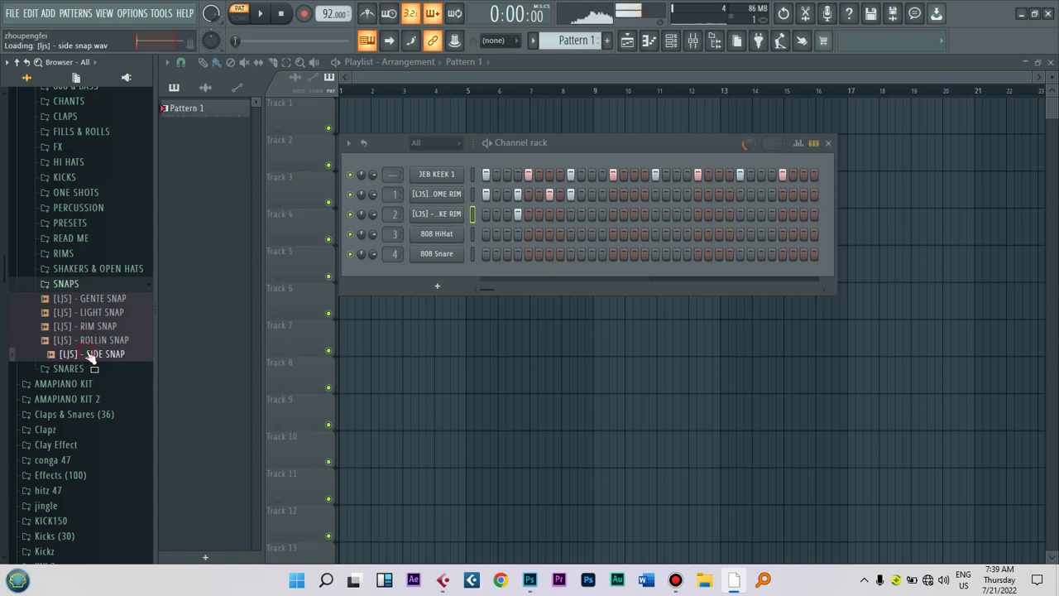
click(81, 284)
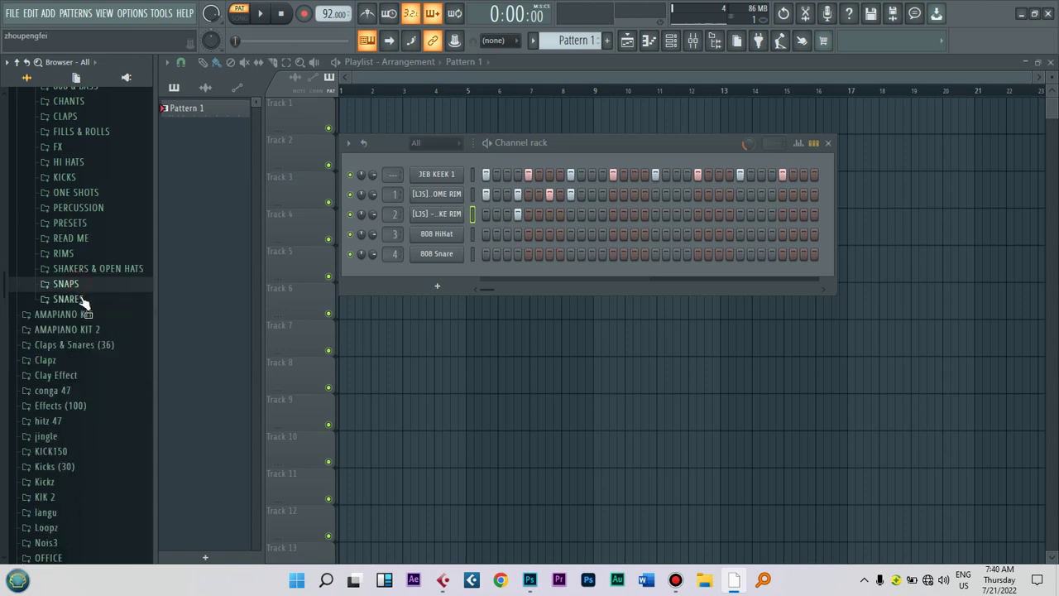
Step: Audition the snare samples in the SNARES folder, from ADIOS SNARE to TINA SNARE
click(66, 299)
click(91, 314)
click(93, 329)
click(94, 342)
click(95, 356)
click(97, 370)
click(99, 384)
click(101, 397)
click(103, 411)
click(103, 425)
click(104, 438)
click(104, 453)
click(105, 467)
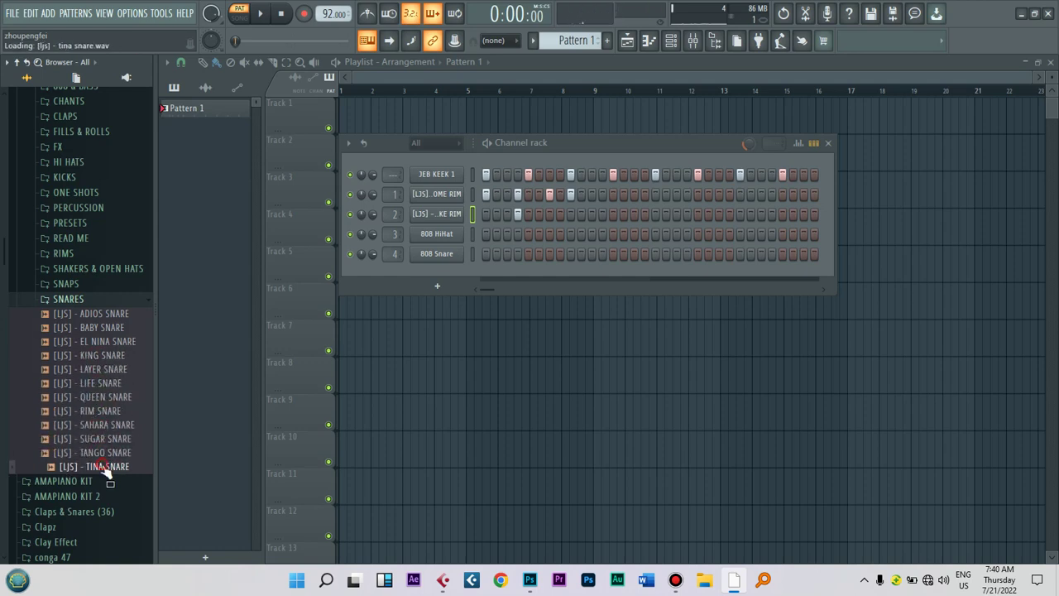
click(105, 456)
Step: Remove CAKE RIM's step 4 hit and extend METRONOME RIM with hits on steps 12, 15, 17, 20, 23, 25, 28 and 31
key(space)
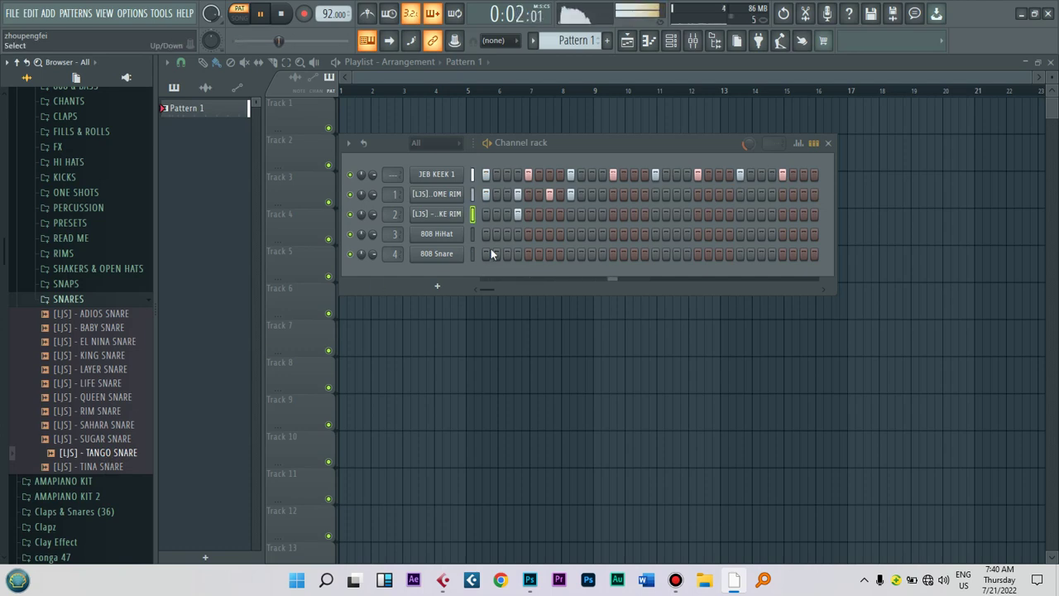
click(520, 218)
key(space)
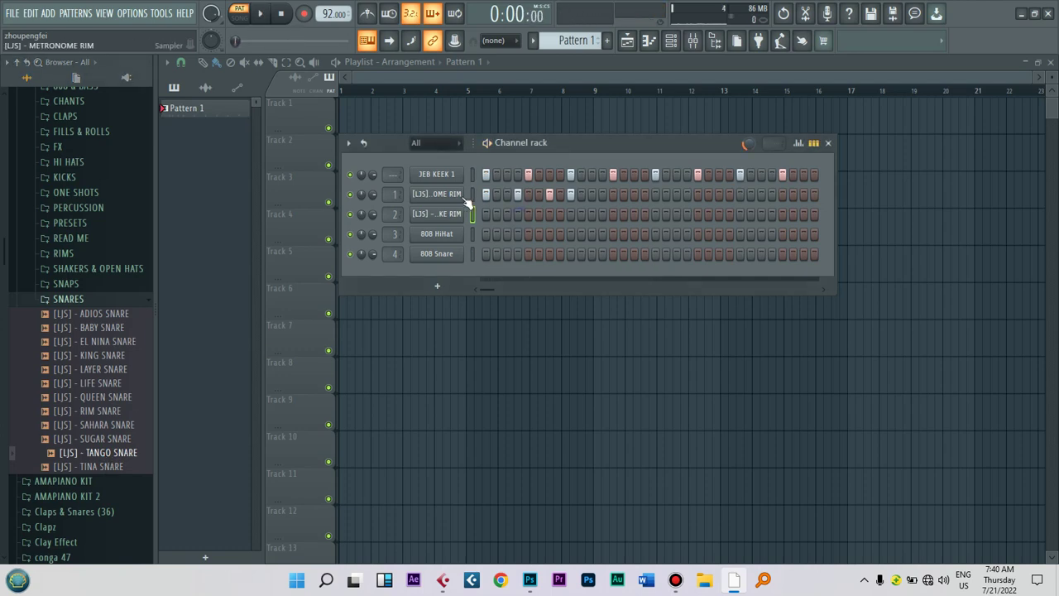
click(602, 195)
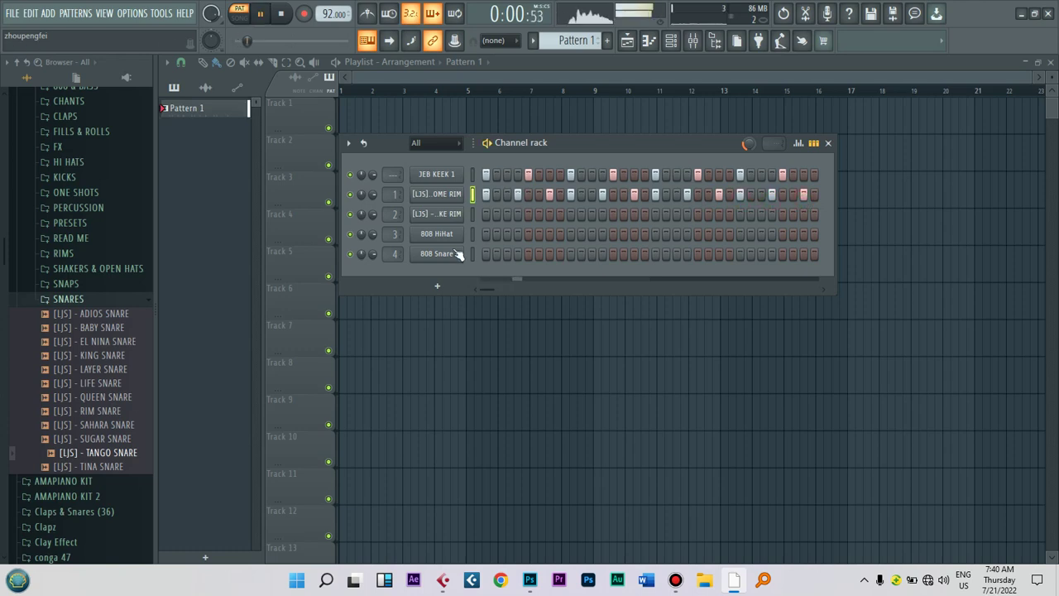
Step: Audition ADIOS SNARE, BABY SNARE and the BELL 3 one shot against the playing pattern
click(91, 315)
click(94, 328)
click(68, 299)
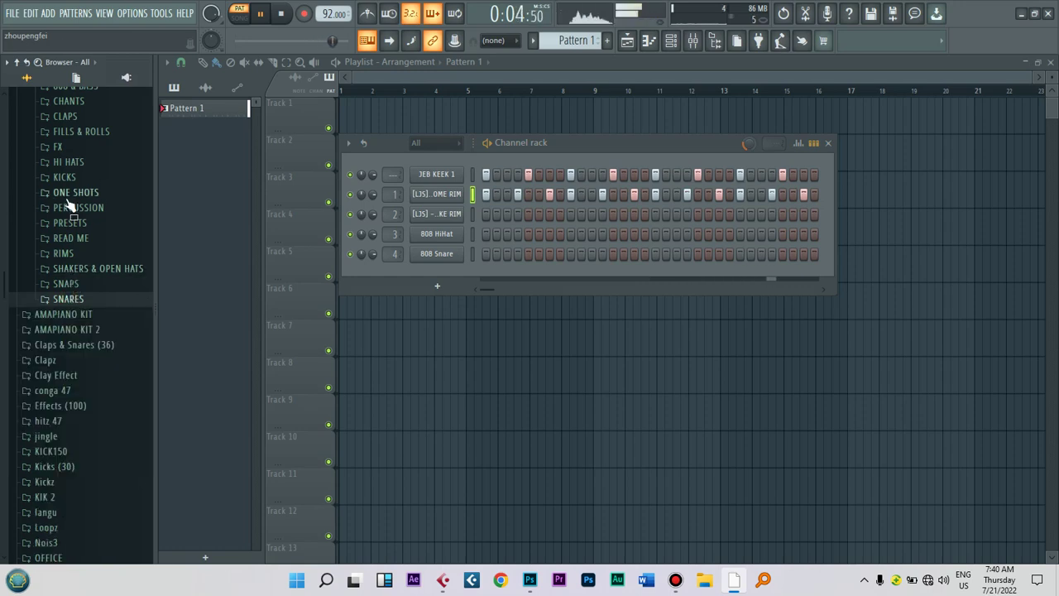
click(72, 192)
click(74, 249)
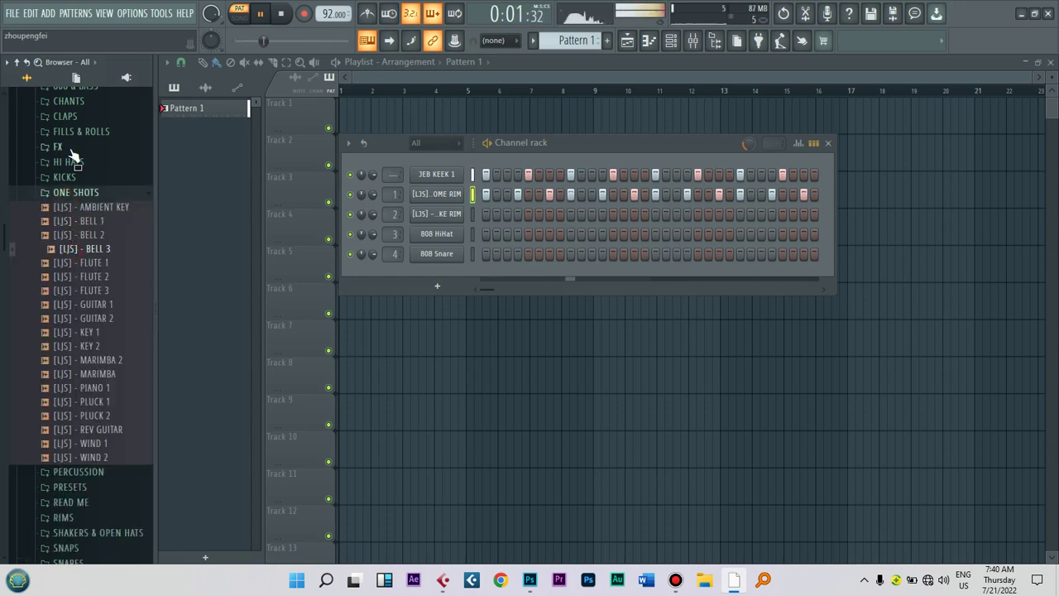
click(73, 193)
Step: Audition the hi-hat samples in TROPICAL SAMPLE's HI HATS folder, and collapse the folder
click(71, 161)
click(76, 190)
click(72, 217)
click(72, 245)
click(73, 260)
click(76, 274)
click(84, 302)
click(85, 315)
click(85, 177)
click(86, 190)
click(91, 205)
click(92, 218)
click(92, 232)
click(93, 246)
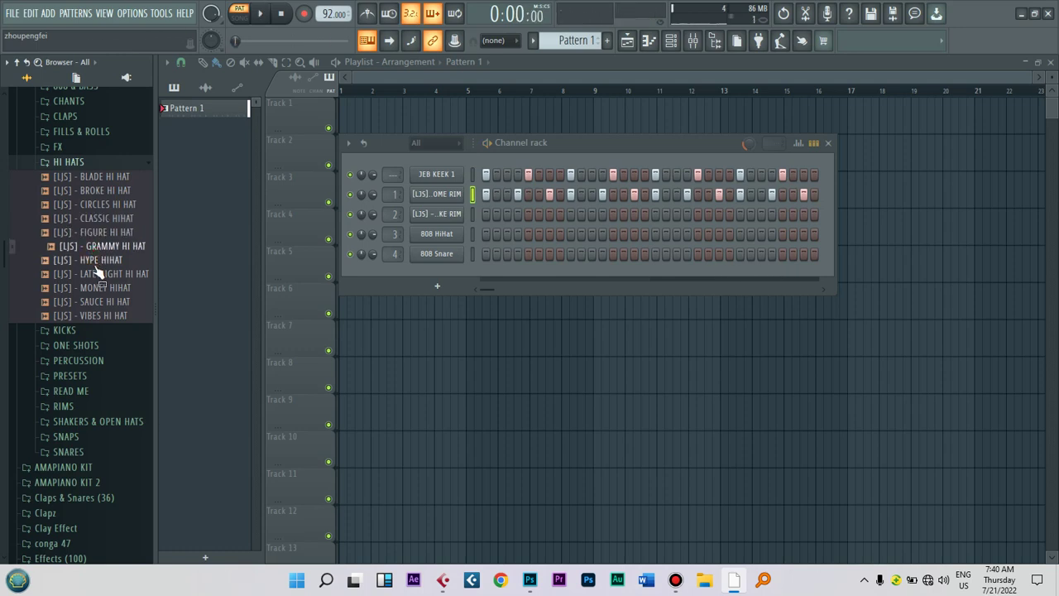
click(52, 161)
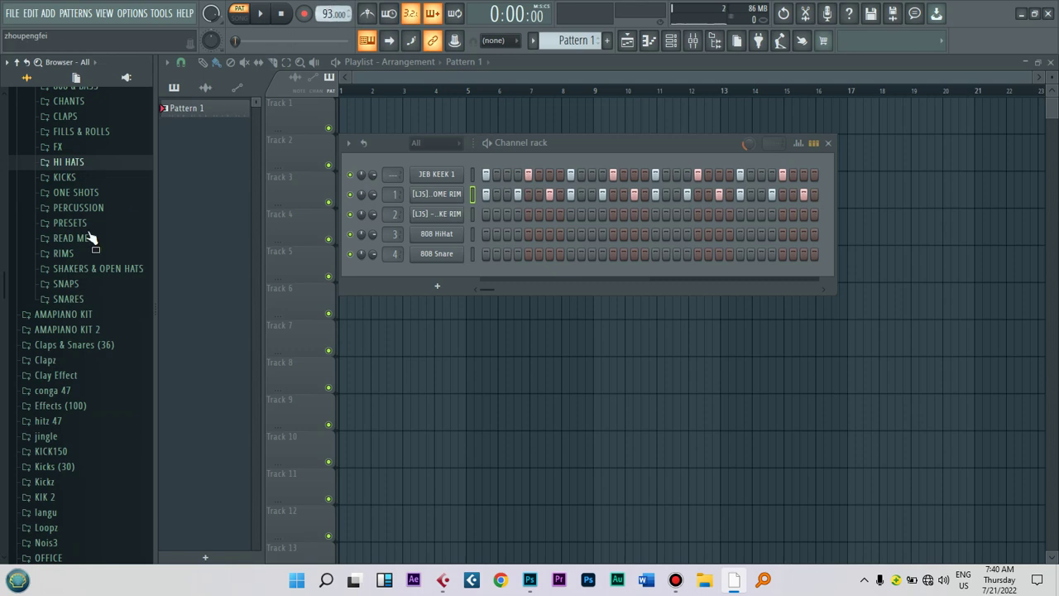
Step: Audition samples in TROPICAL SAMPLE's FILLS & ROLLS folder, and collapse the folder
scroll(2, 280, up, 3)
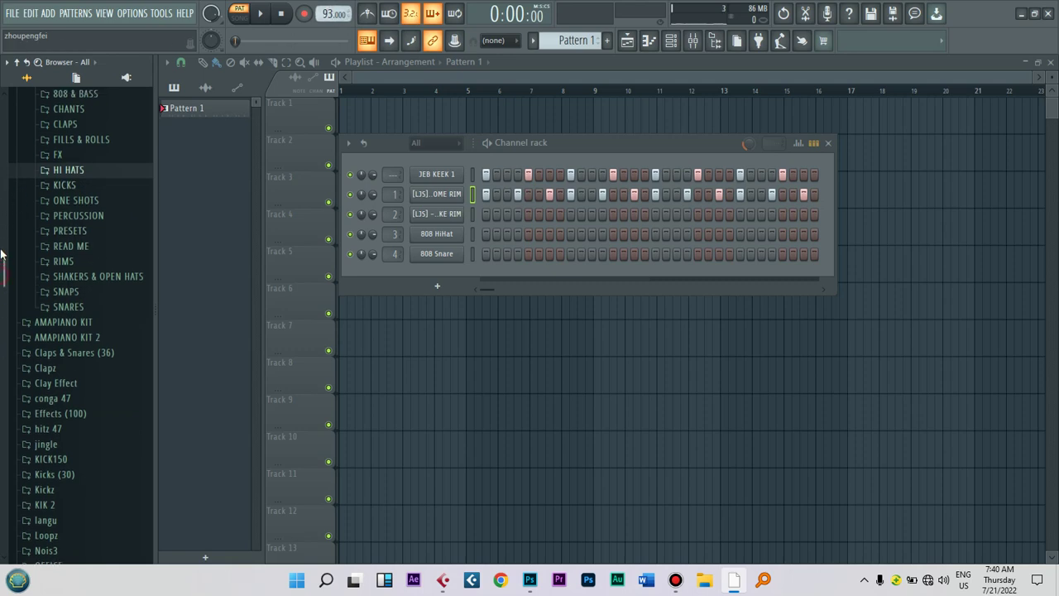
click(83, 267)
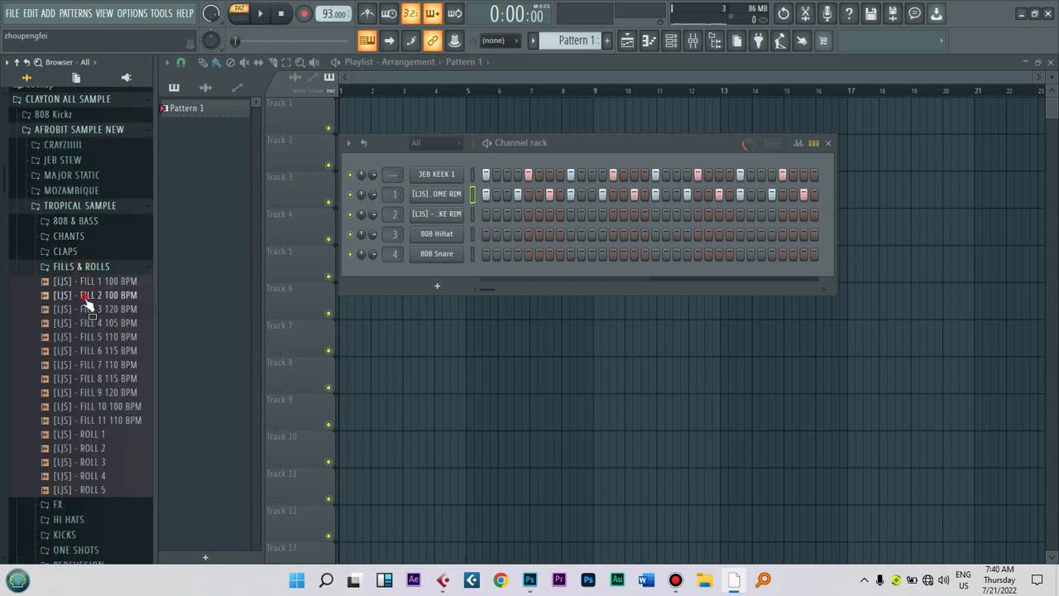
click(88, 325)
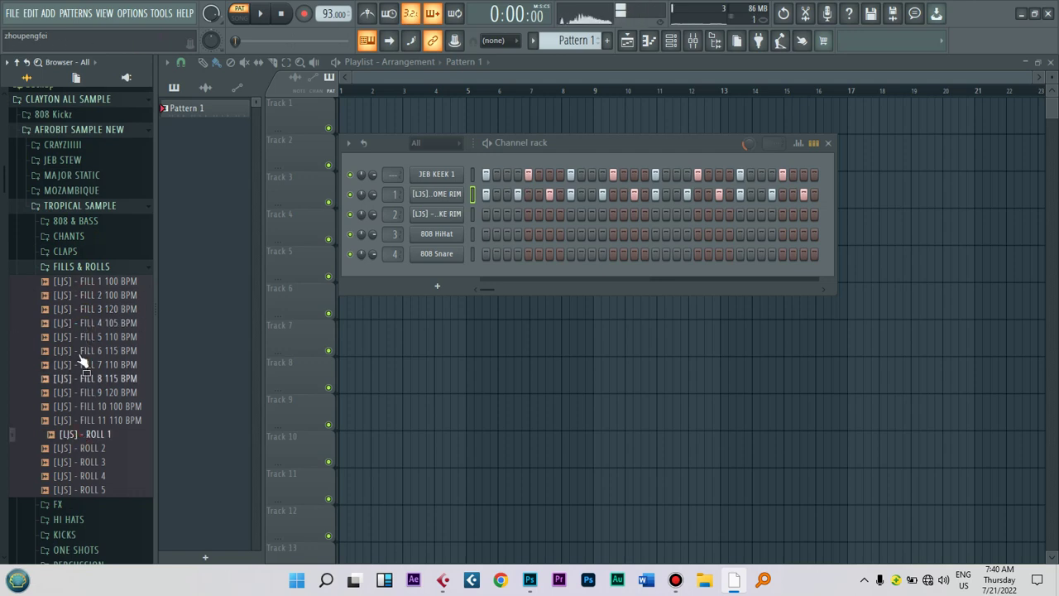
click(73, 267)
Step: Audition vocal samples in the CHANTS folder, including AHAHA, HAHA and WOO, and collapse the folder
click(75, 236)
click(79, 264)
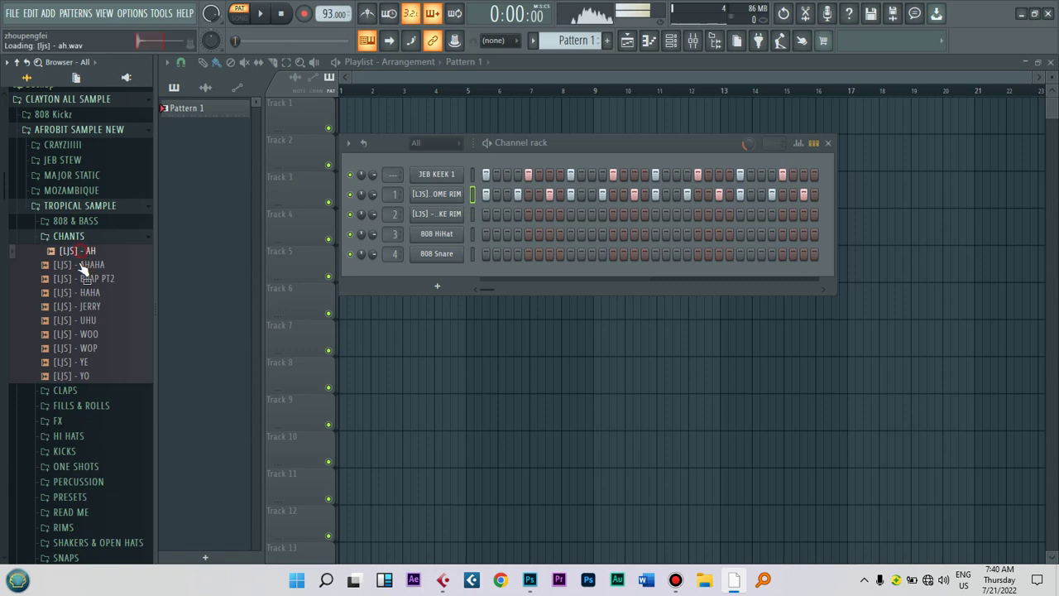
click(79, 292)
click(81, 333)
click(78, 306)
click(82, 294)
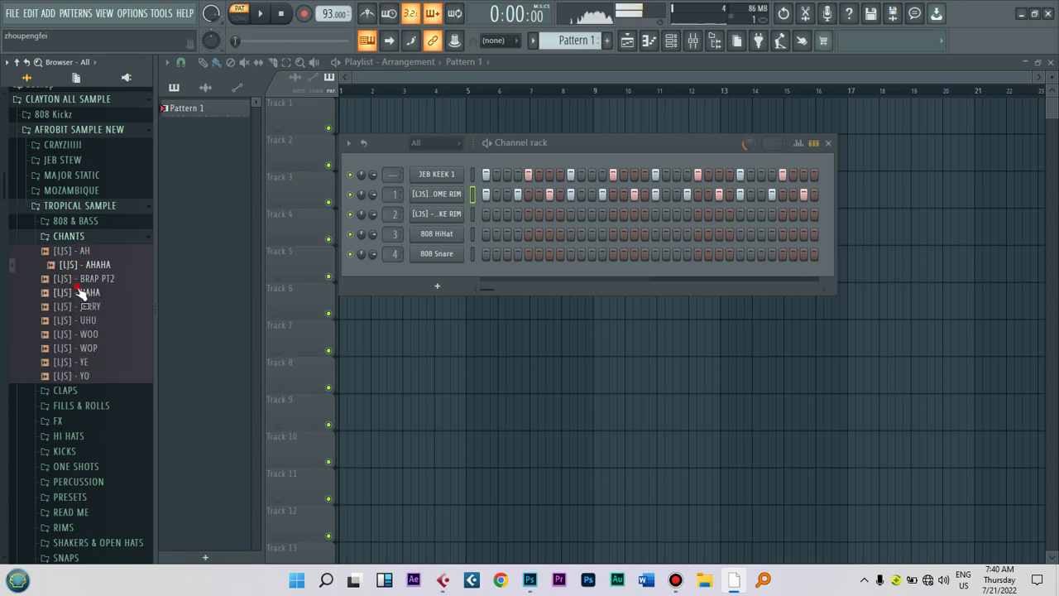
click(62, 236)
Step: Replace METRONOME RIM with Hype Rim from the MOZAMBIQUE Kanzii Beats pack's Rims folder, and play the pattern
click(67, 205)
click(71, 192)
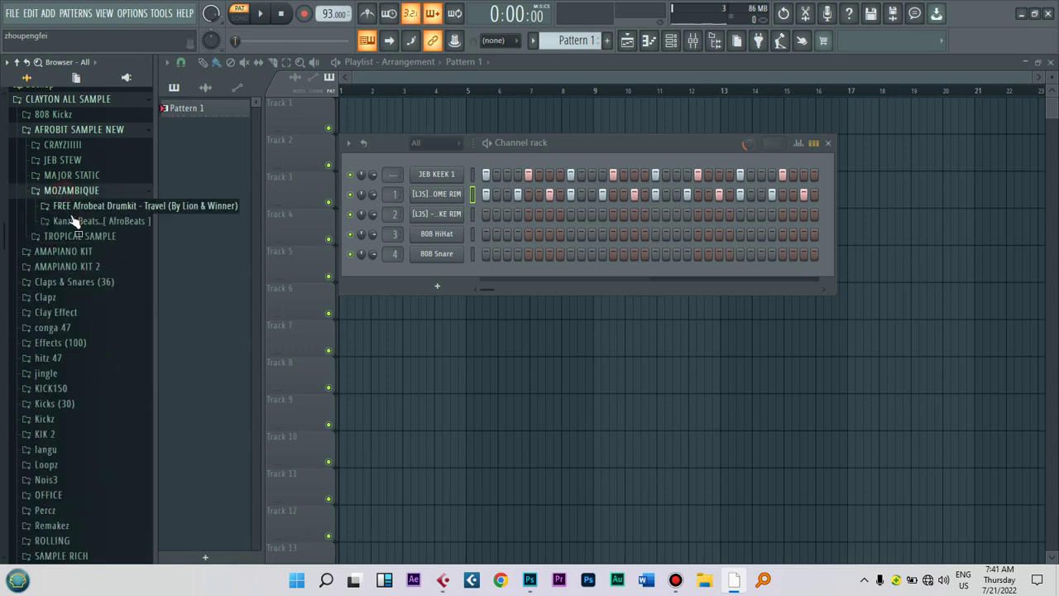
click(78, 221)
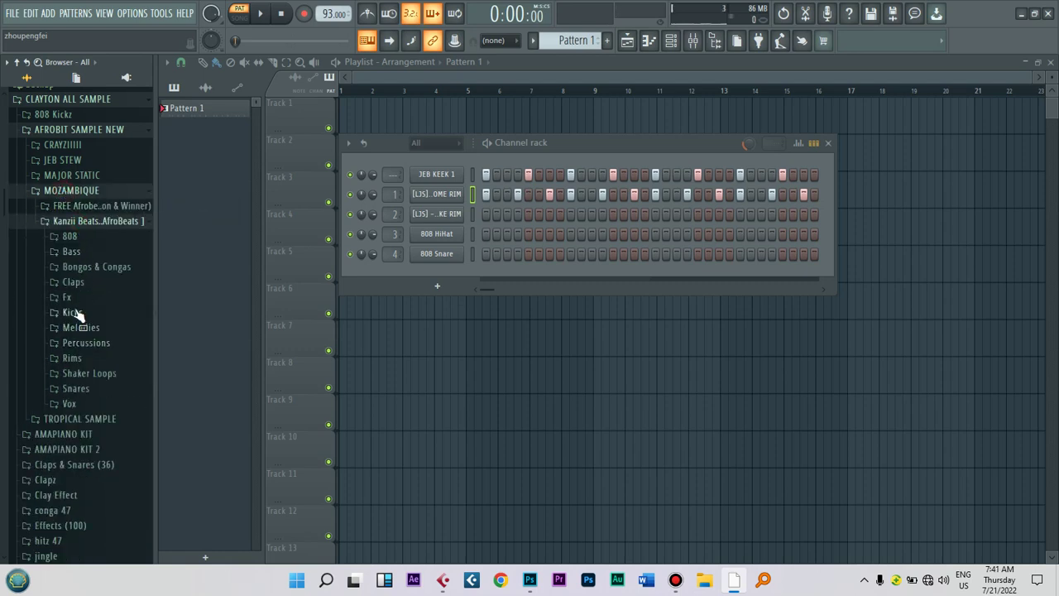
click(81, 361)
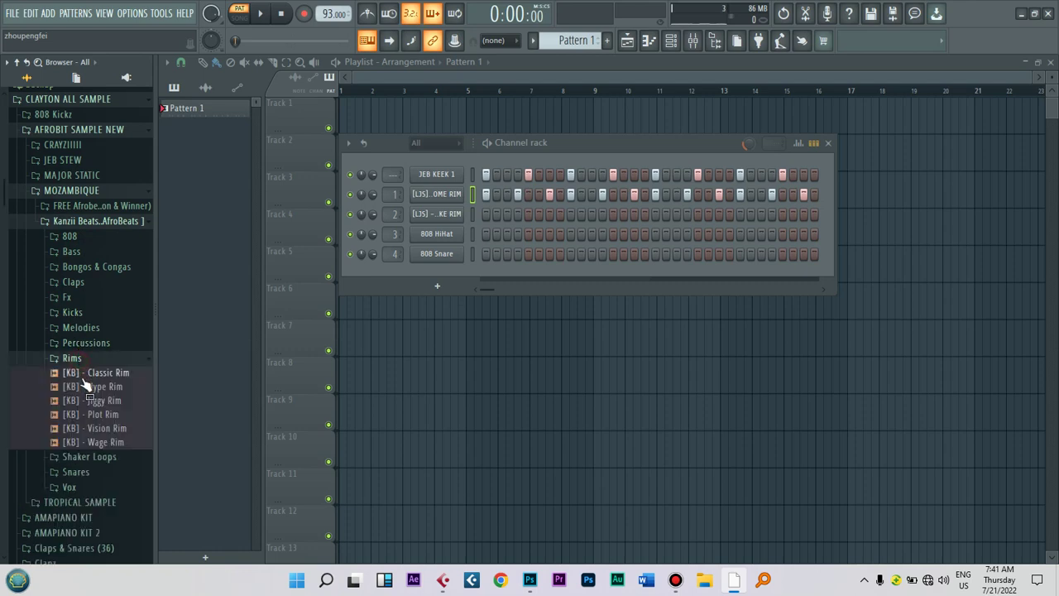
click(94, 399)
click(95, 387)
drag(95, 386, 432, 202)
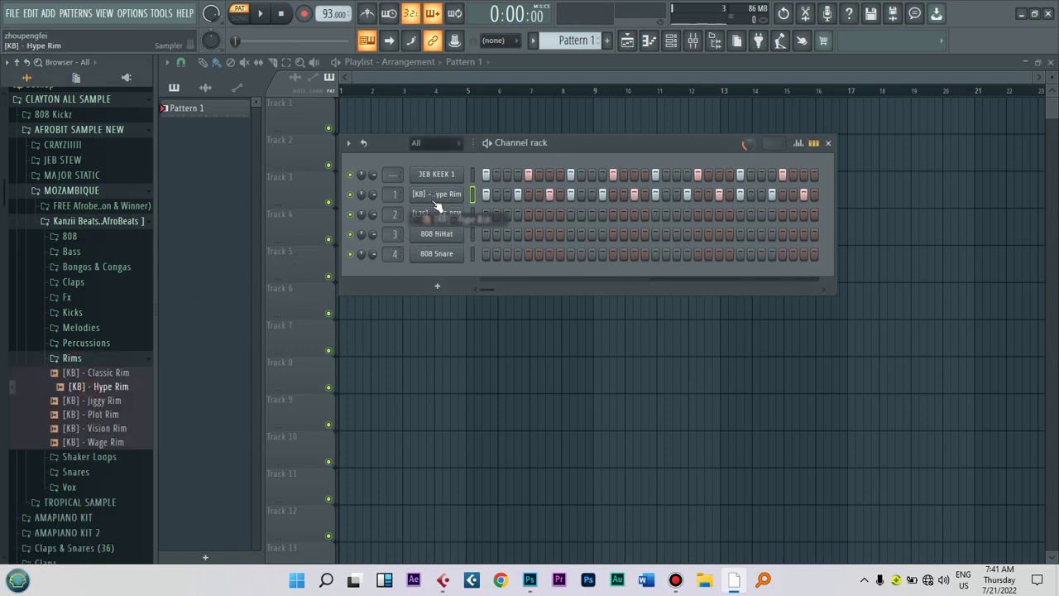
key(space)
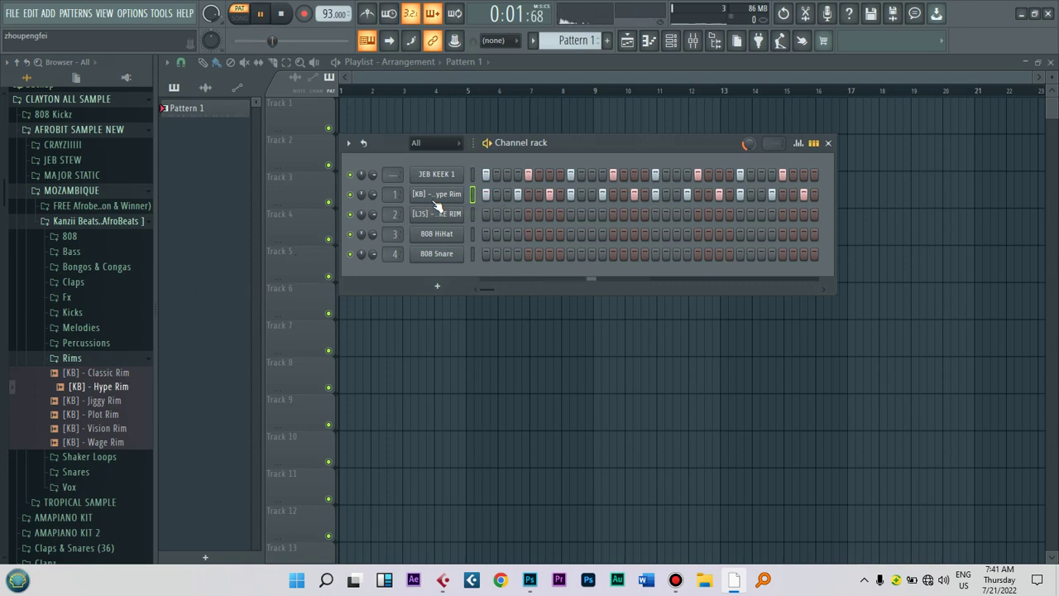
key(space)
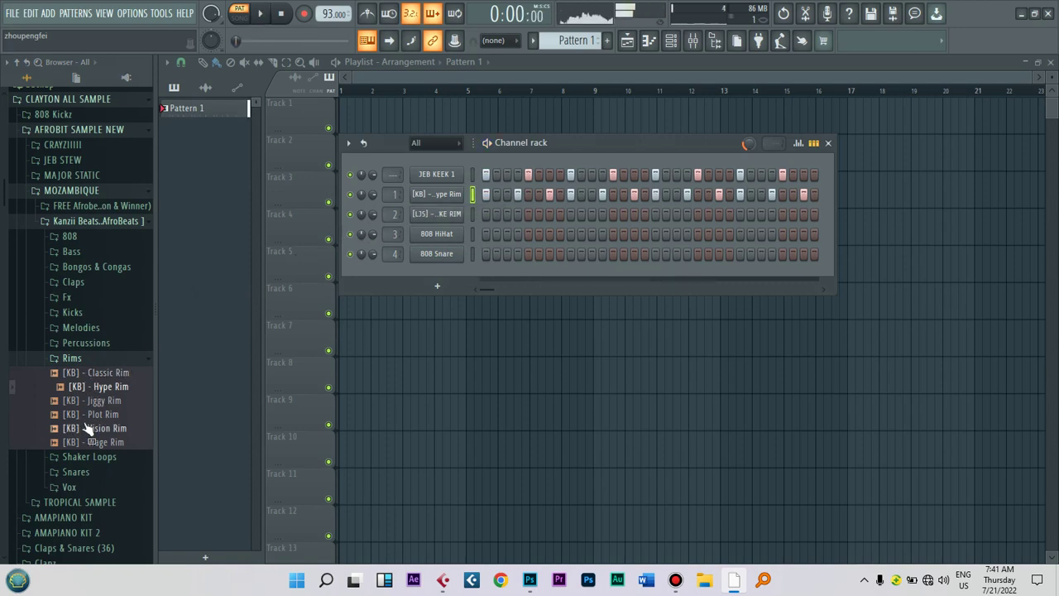
Step: Audition the other Kanzii Beats rims, replace CAKE RIM with Plot Rim, and add its hits on steps 4 and 15
key(Down)
key(Down)
key(Down)
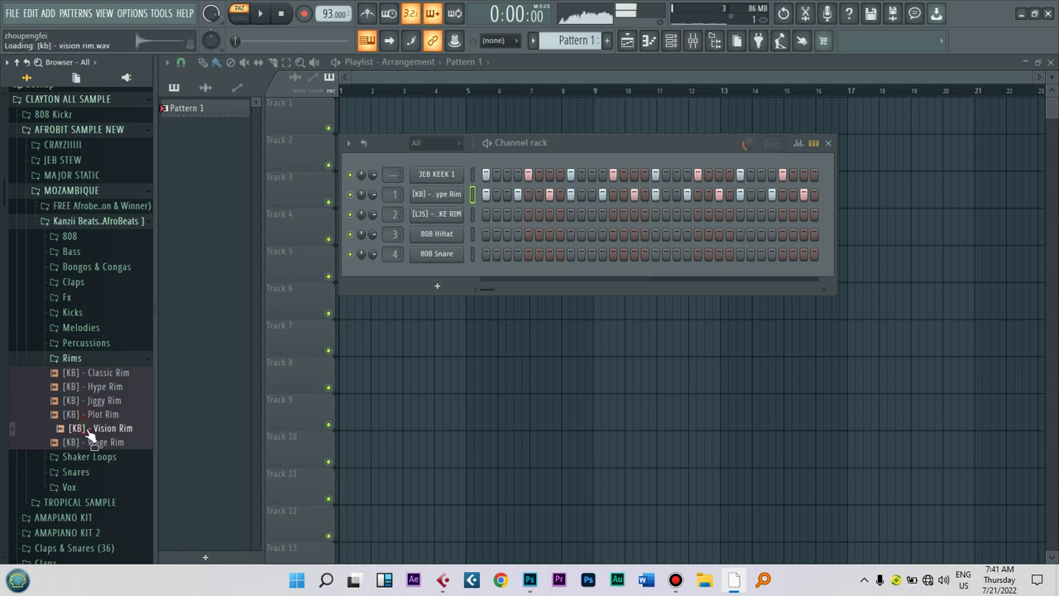
drag(91, 414, 443, 218)
click(517, 214)
key(space)
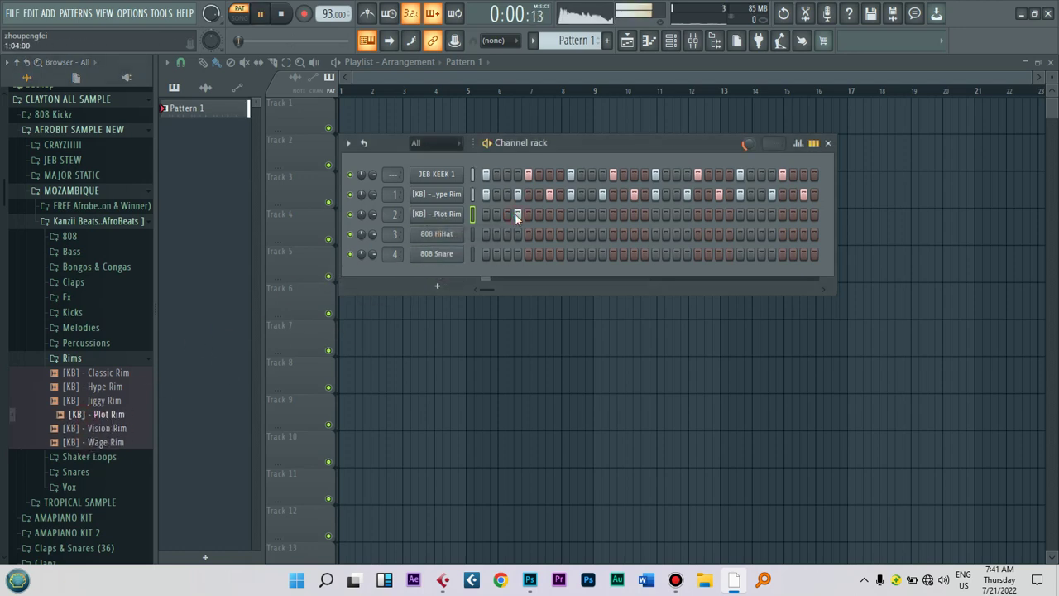
click(634, 214)
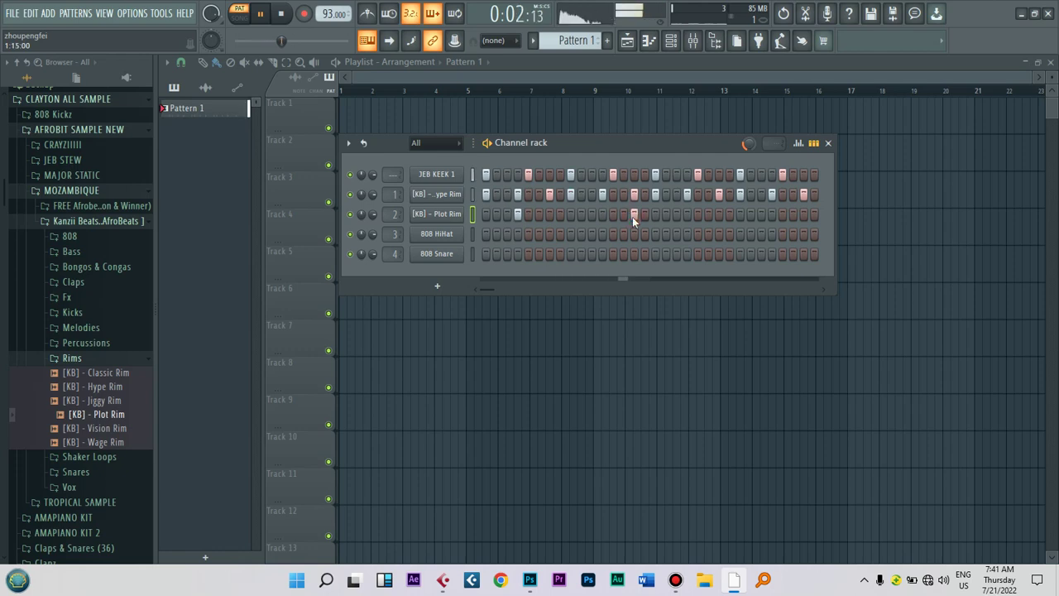
Step: Add Plot Rim hits on steps 20 and 31, and play the pattern
click(687, 214)
key(space)
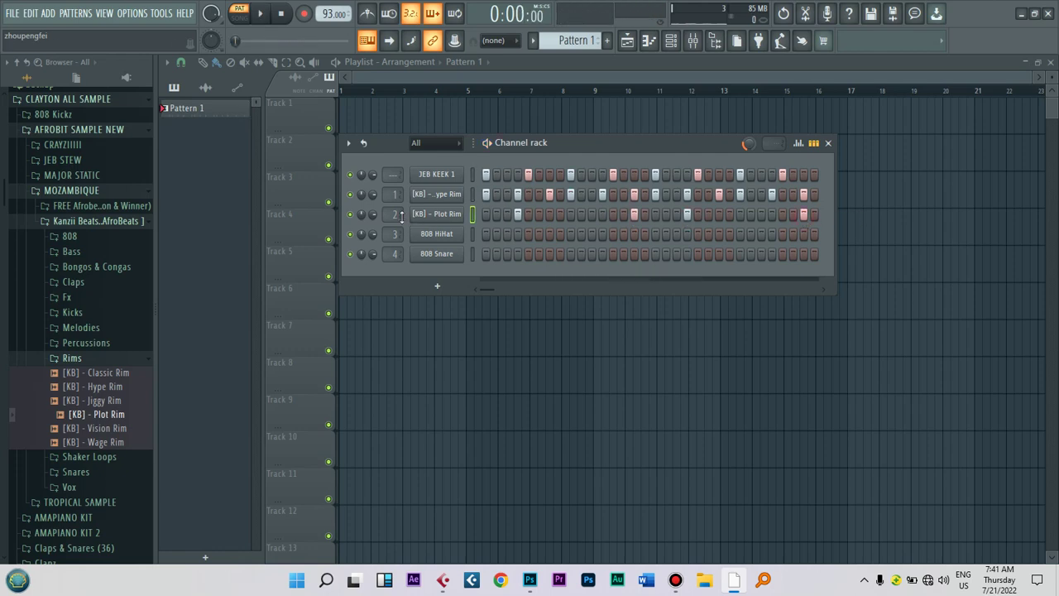
key(space)
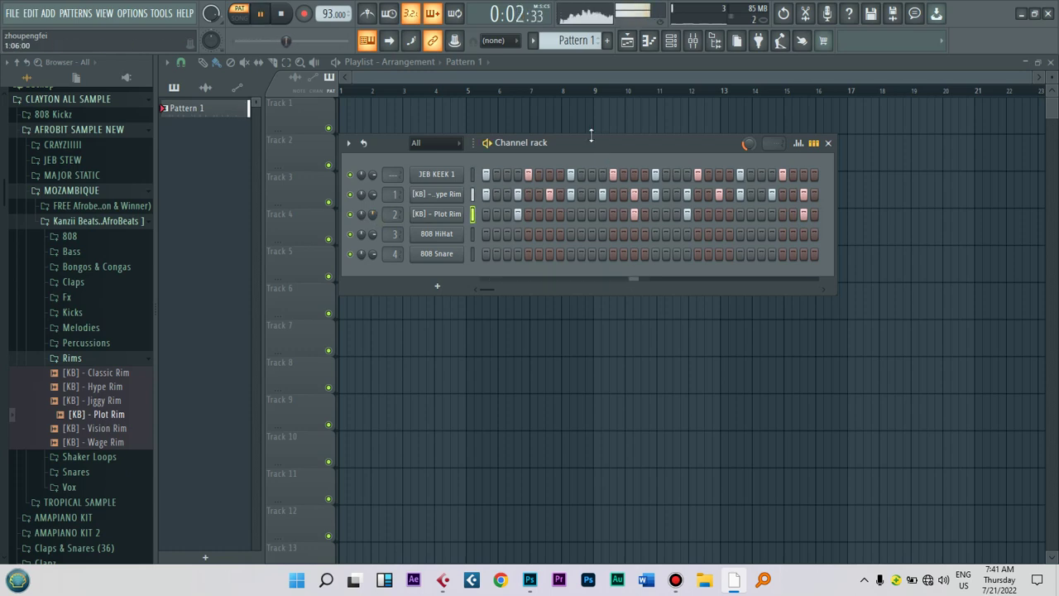
key(space)
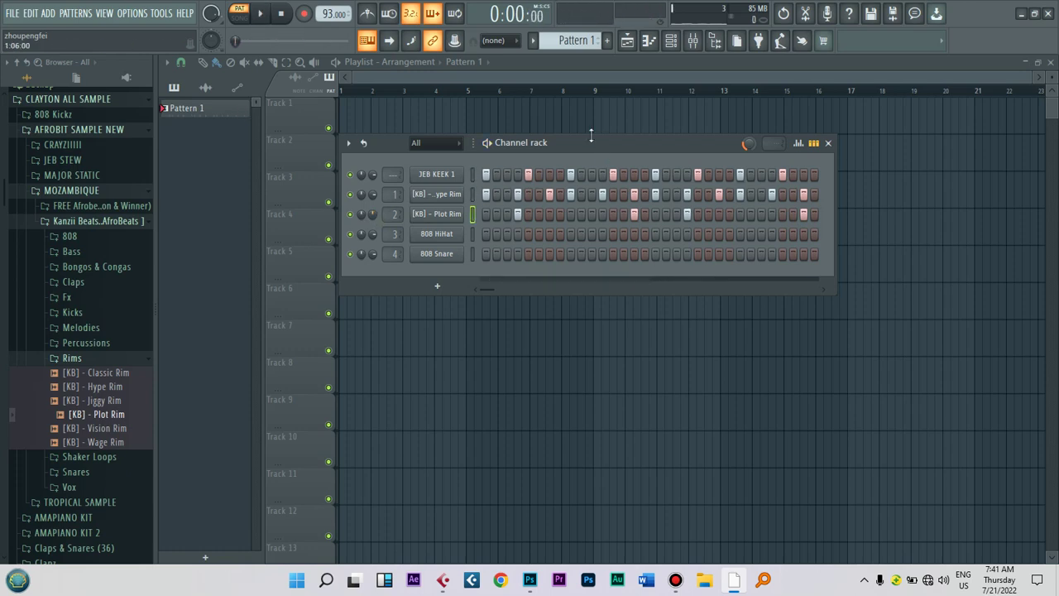
Step: Audition the remaining Kanzii Beats rims, and add Vision Rim as a new channel directly above Plot Rim
drag(73, 376, 460, 216)
click(95, 441)
click(96, 429)
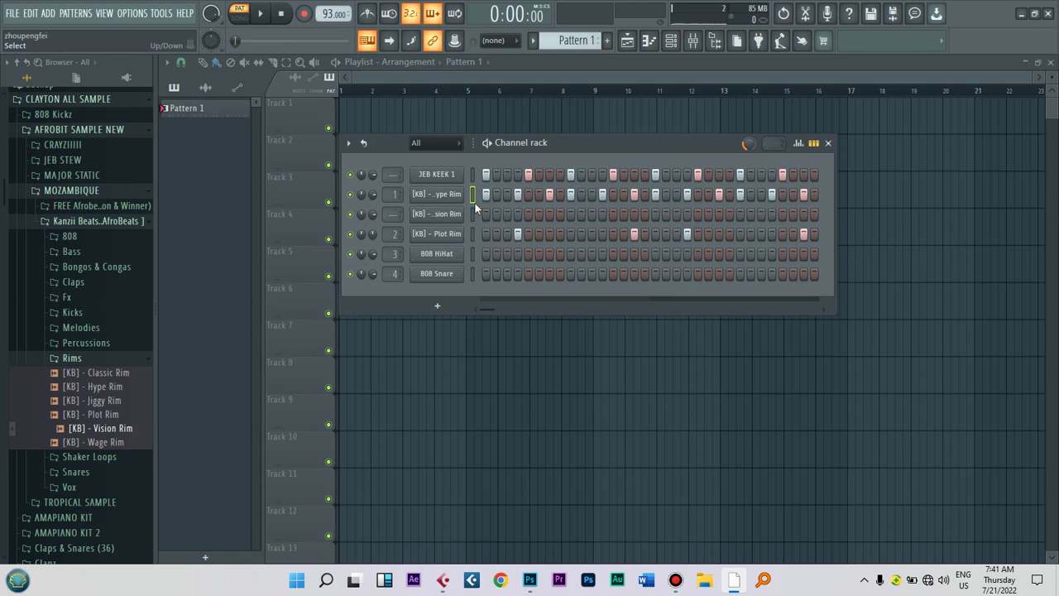
Step: Paste Hype Rim's steps into the Vision Rim channel, and lower its volume to 59% while the pattern plays
key(ctrl+v)
key(space)
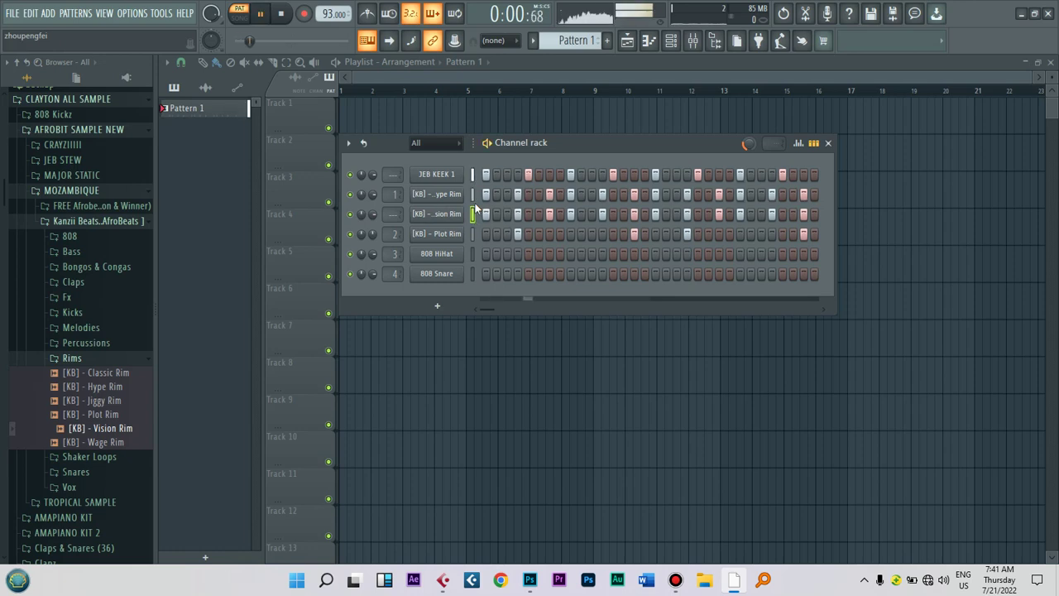
scroll(374, 214, down, 2)
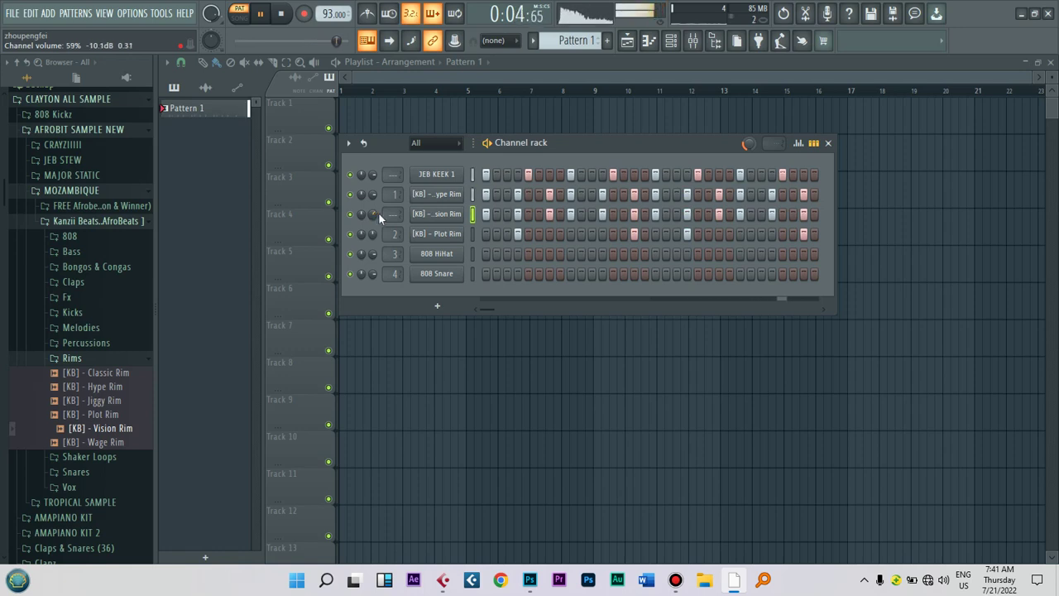
key(space)
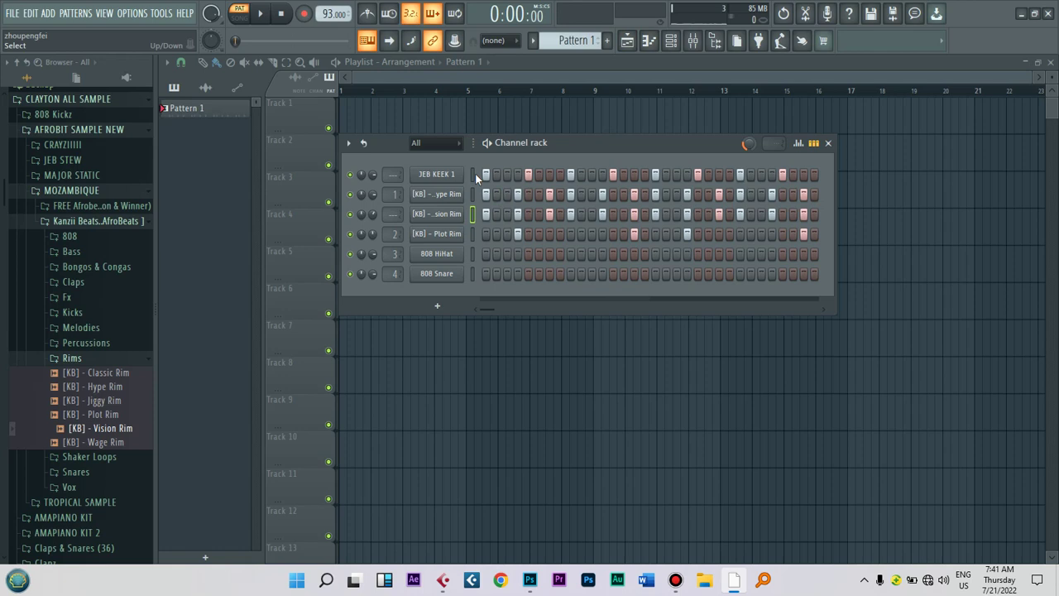
Step: Put the JEB KEEK 1 kick steps in a new Pattern 2, and place it twice in a row on Track 2 from bar 1
click(607, 40)
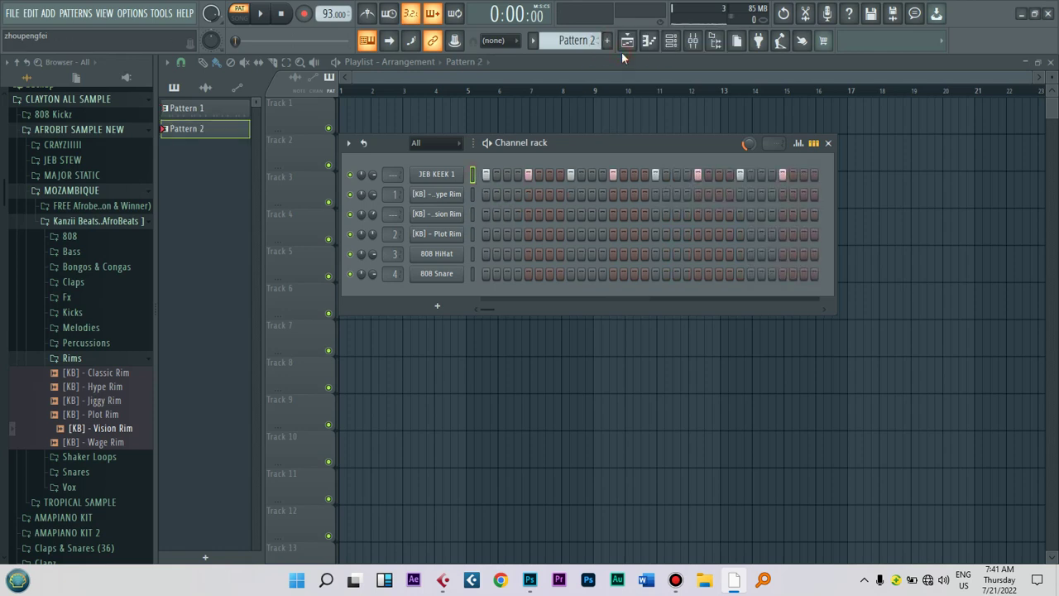
click(627, 41)
click(439, 190)
drag(459, 186, 332, 155)
key(ctrl+b)
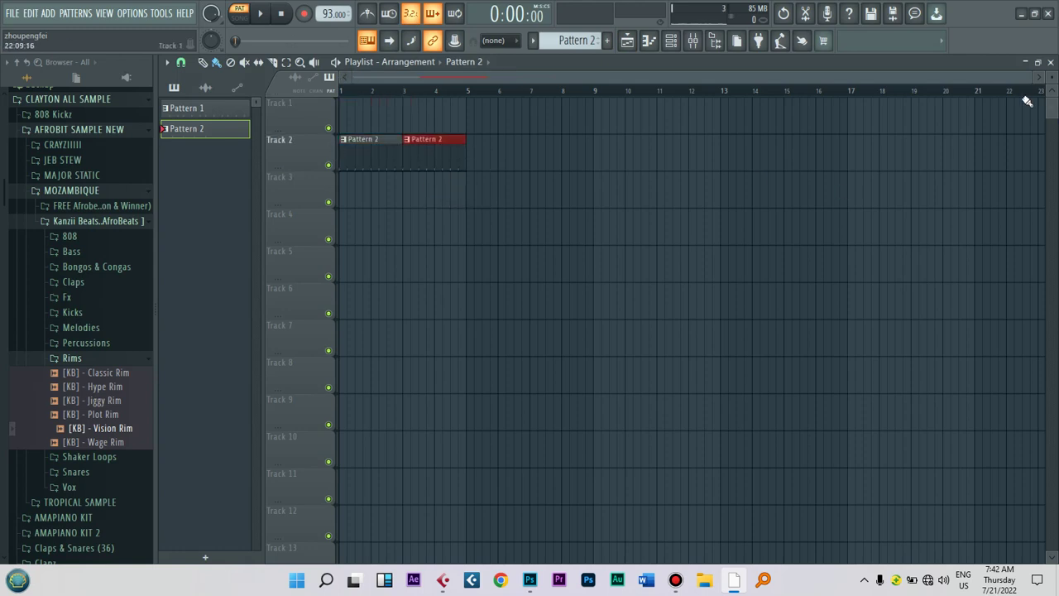
Step: Place Pattern 1 twice in a row on Track 1 from bar 1 to bar 5, and mute Track 2
drag(1028, 84, 302, 118)
click(186, 108)
click(598, 91)
click(653, 111)
key(ctrl+b)
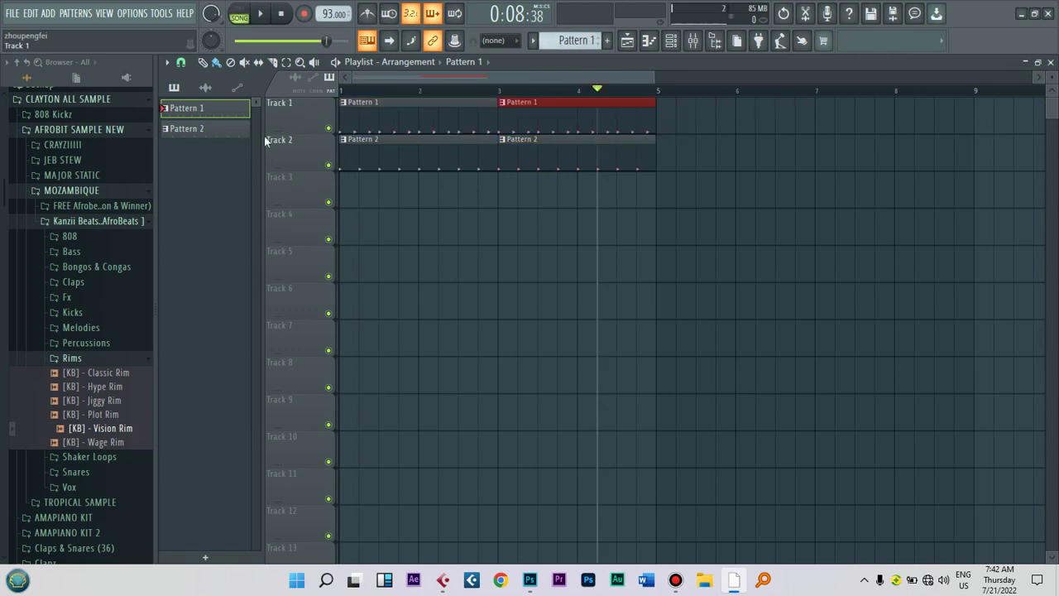
click(328, 166)
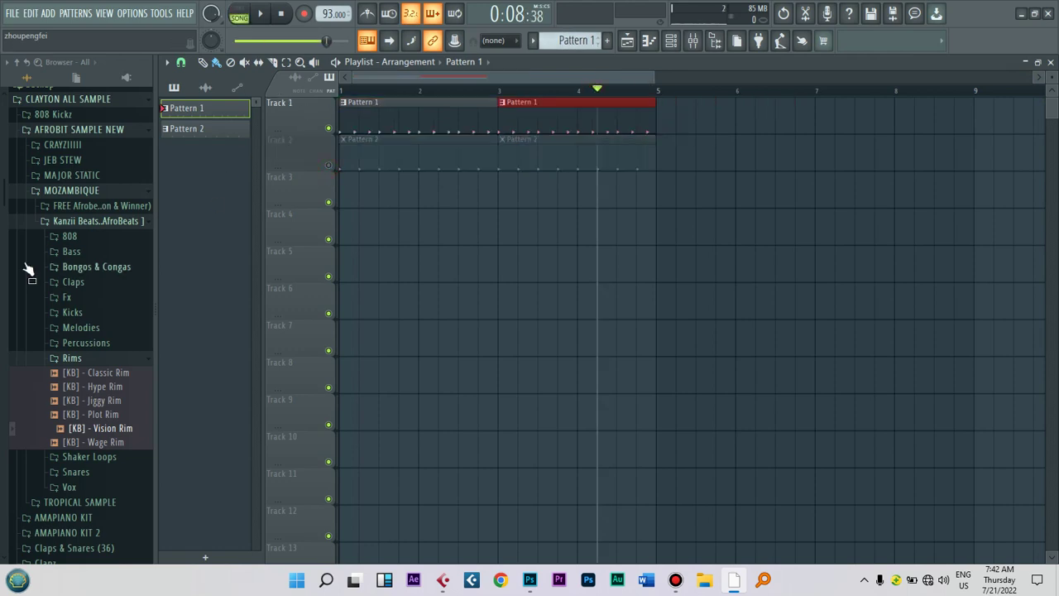
Step: Audition loops in JEB STEW's DrumLupes folder, and add Jeb DrumLupe - 97 - City at the start of Track 3
click(54, 176)
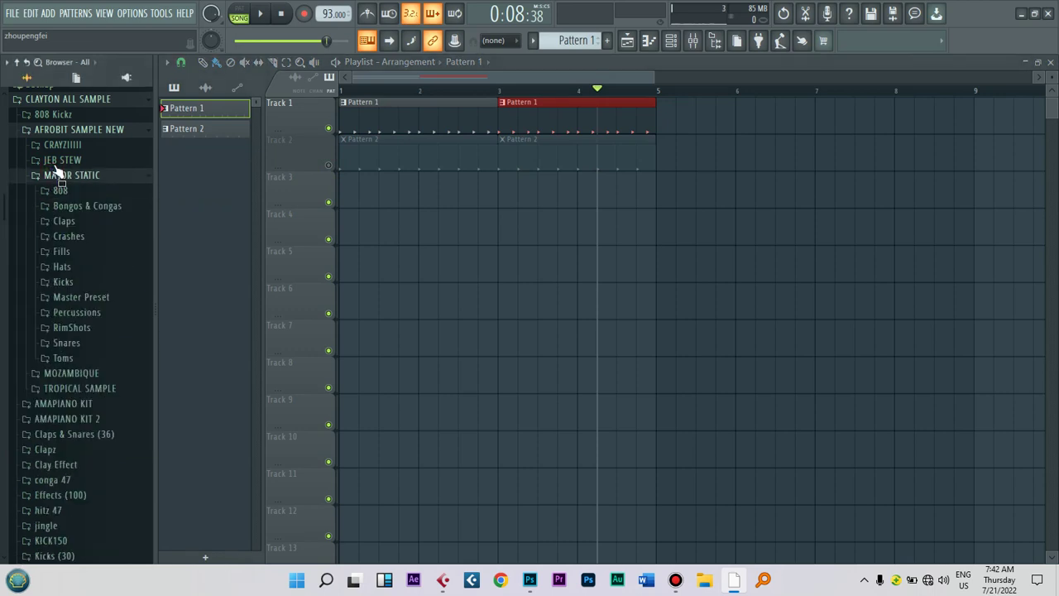
click(56, 161)
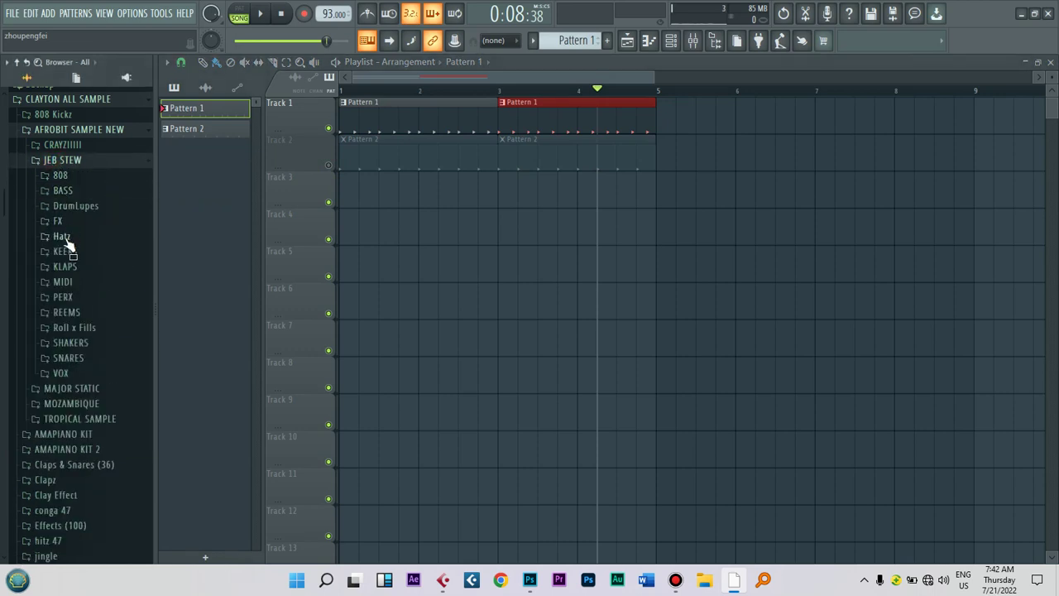
click(73, 207)
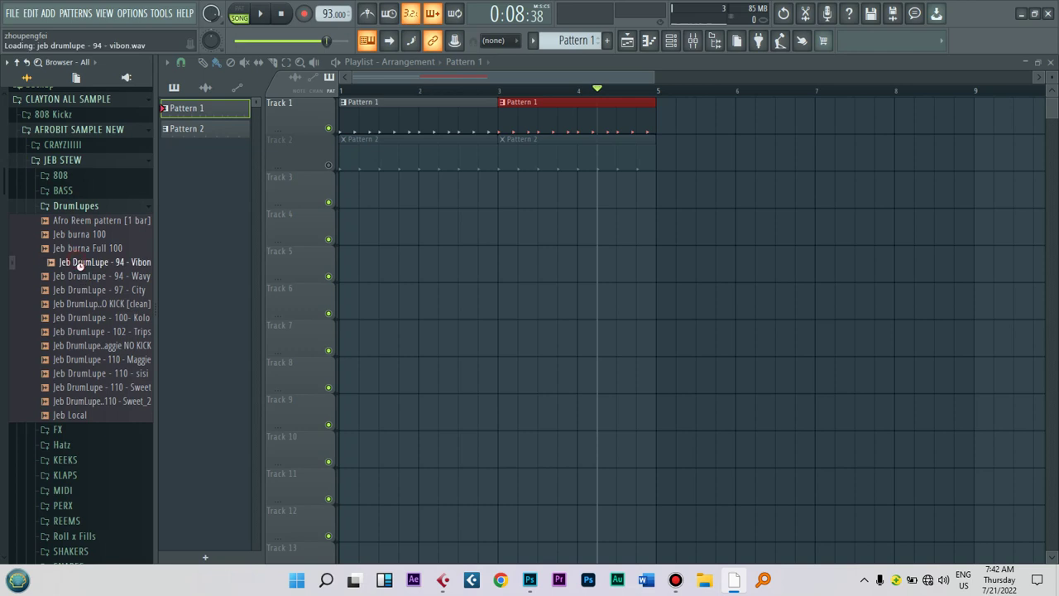
click(90, 291)
drag(89, 295, 528, 195)
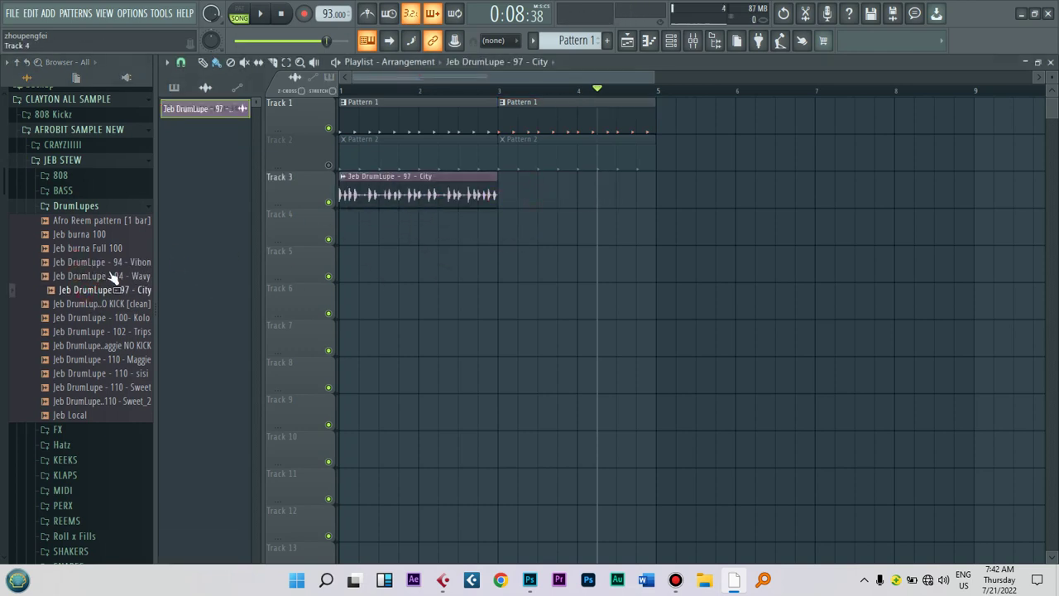
Step: Audition the other loops in the DrumLupes folder, from Afro Reem pattern through Jeb DrumLupe - 110 - Sweet
click(85, 224)
click(87, 262)
click(88, 277)
click(88, 290)
click(87, 304)
click(88, 332)
click(87, 345)
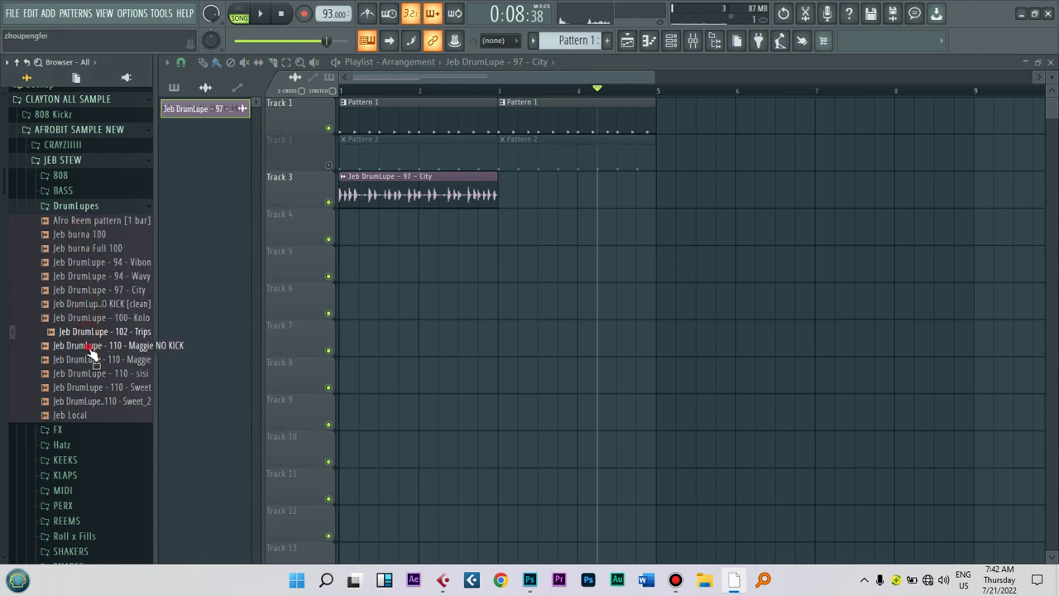
click(87, 359)
click(89, 373)
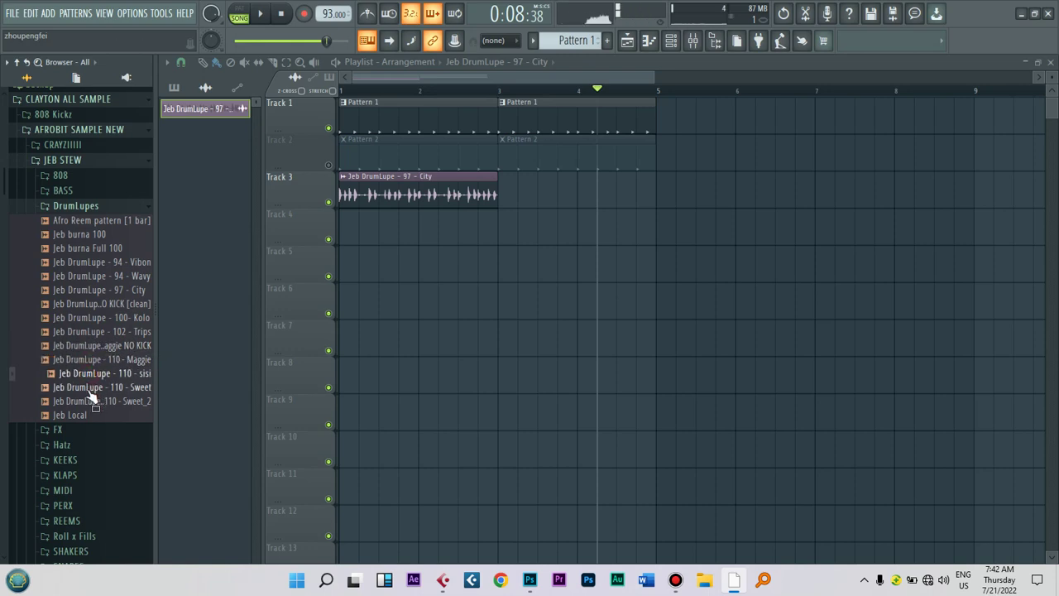
click(87, 387)
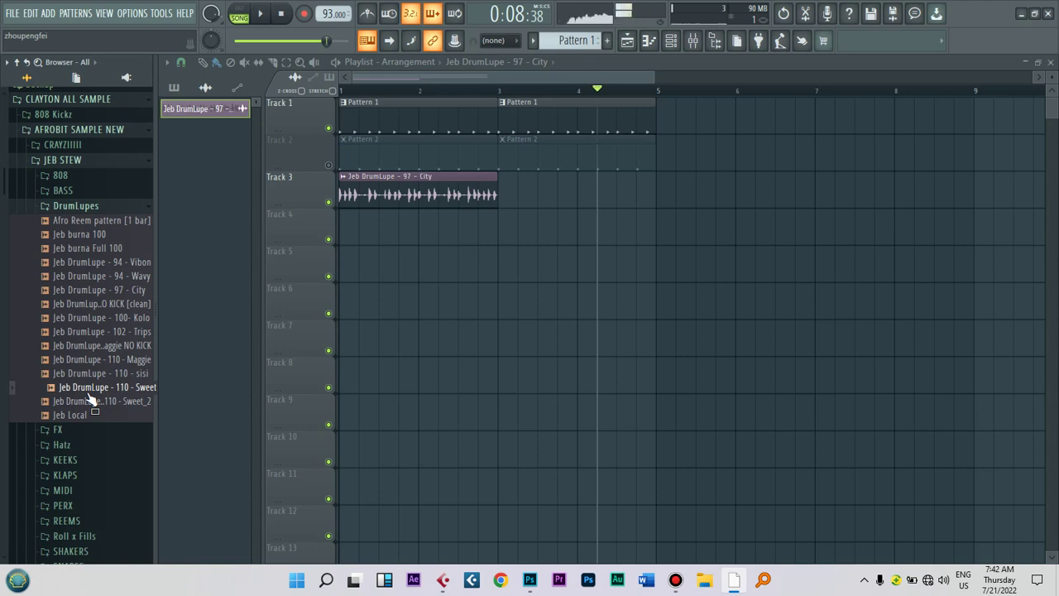
Step: Add Jeb DrumLupe - 110 - Sweet at the start of Track 4, and mute the track
drag(86, 394, 415, 215)
drag(500, 217, 395, 217)
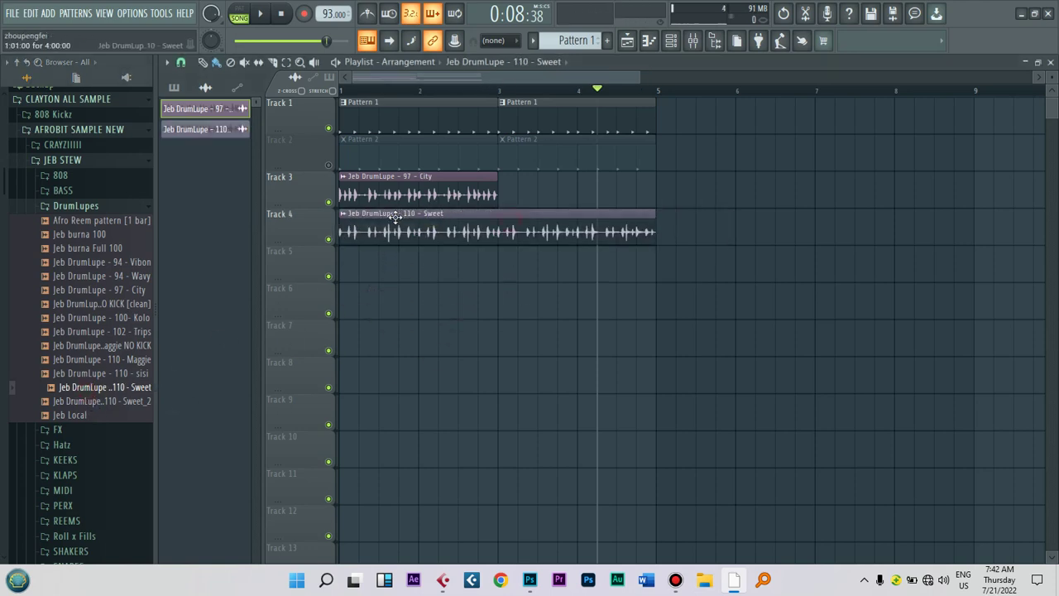
click(329, 240)
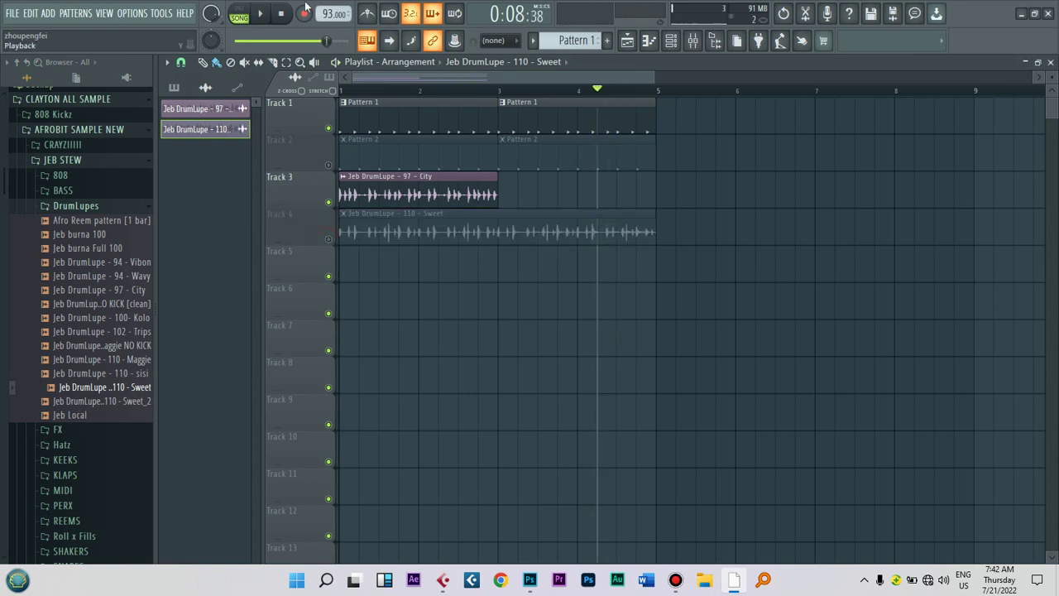
Step: Compare the City and Sweet loops in playback by muting Tracks 3 and 4 alternately, and delete the Sweet clip
key(space)
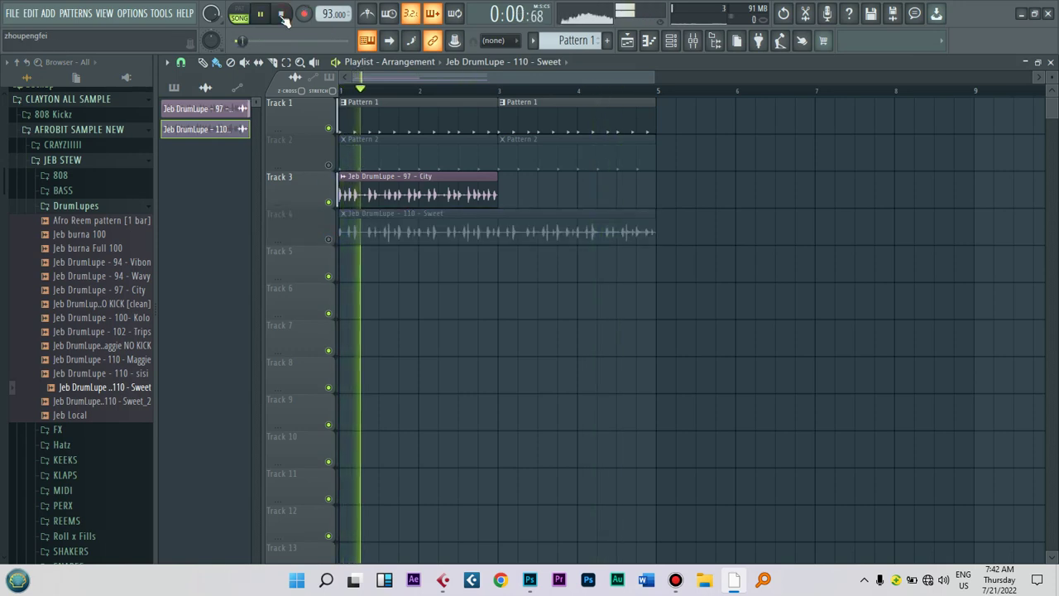
click(329, 202)
click(329, 239)
key(space)
key(space)
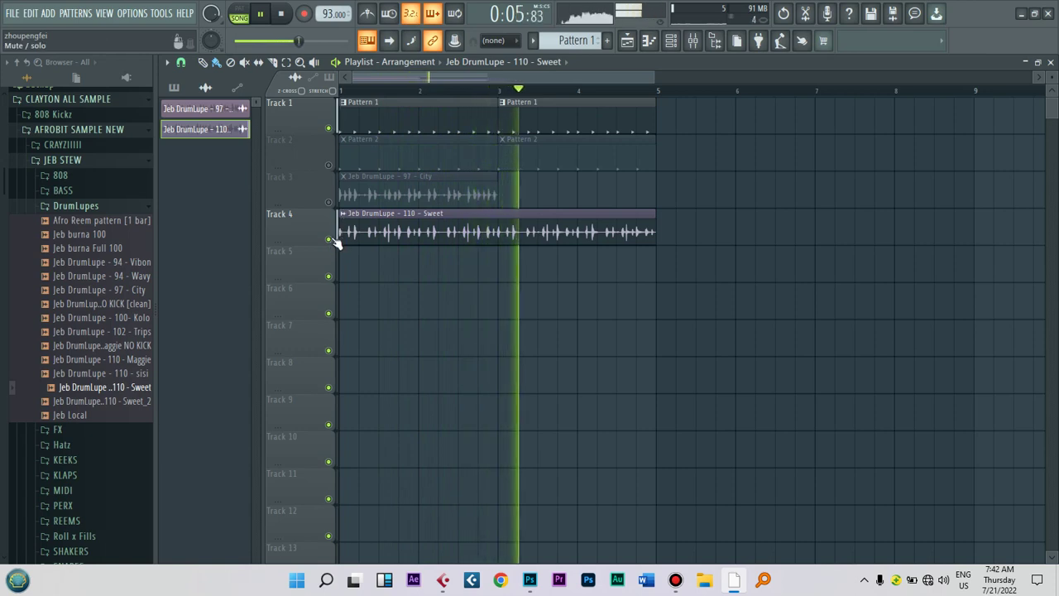
click(329, 239)
click(329, 203)
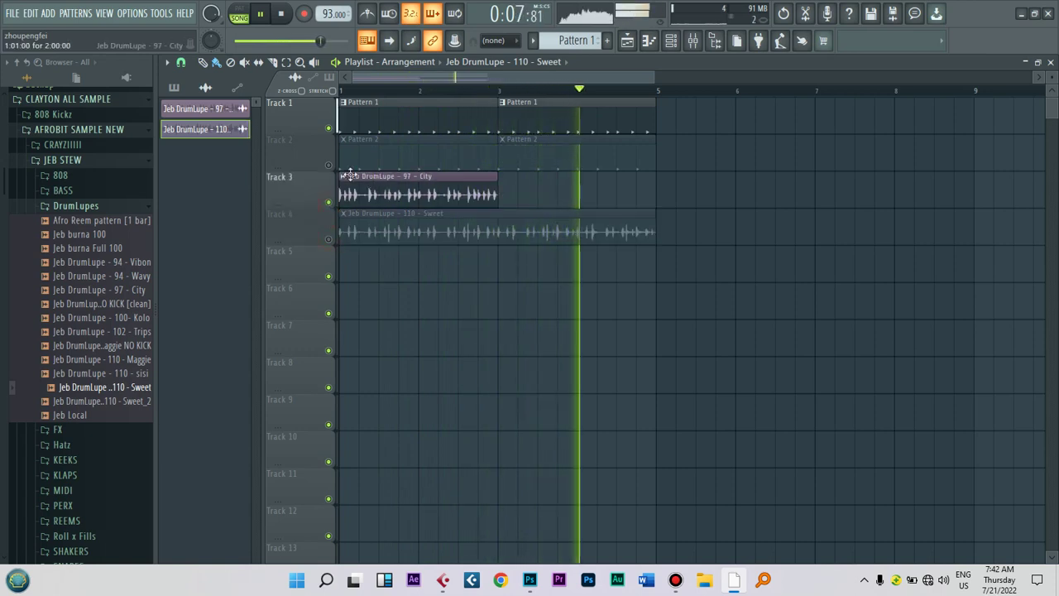
right_click(493, 235)
Step: Open and close the City loop's channel settings, and duplicate its clip on Track 3 to start at bar 3
double_click(418, 194)
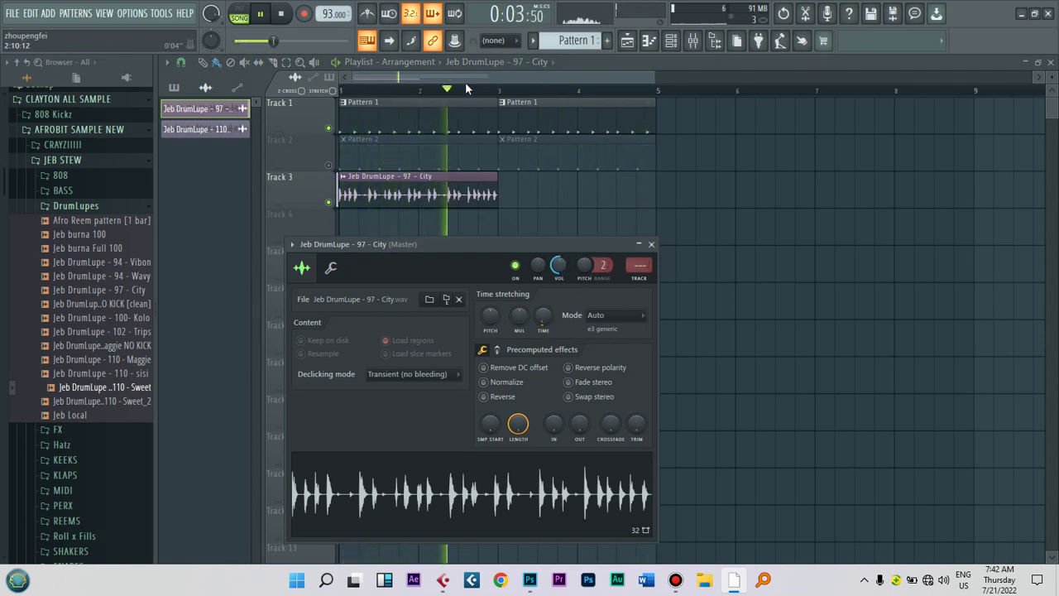
key(Escape)
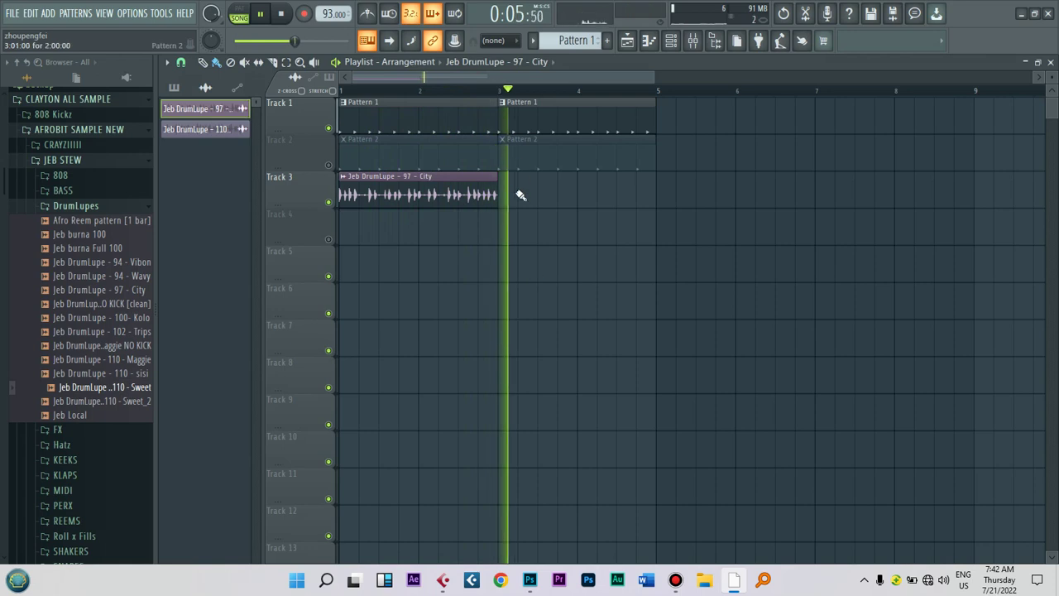
key(space)
key(ctrl+b)
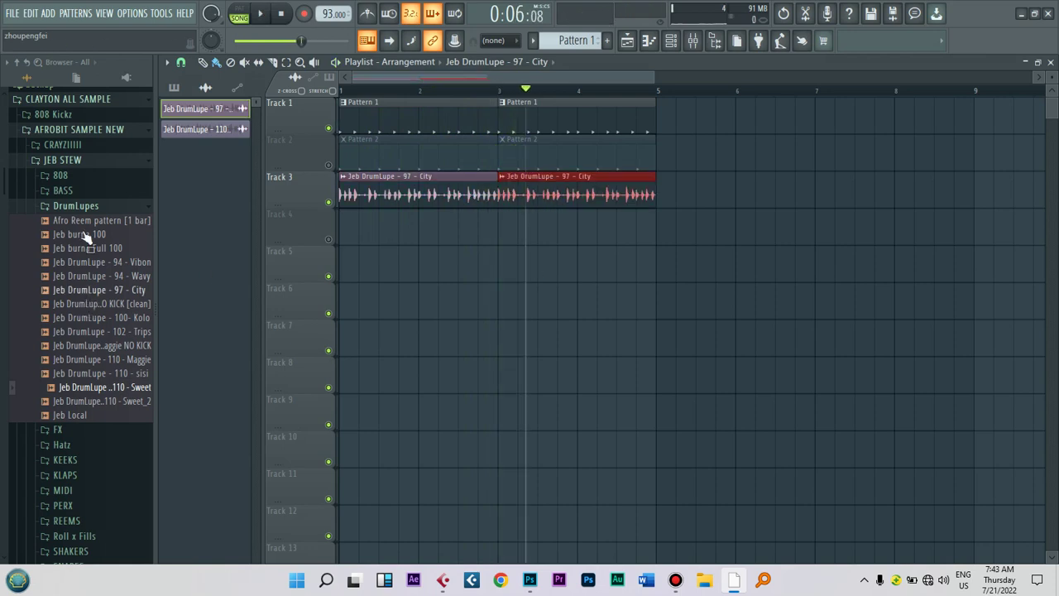
Step: Add 110 African Shaker Mini_3 from JEB STEW's SHAKERS folder at the start of Track 4, and unmute the track
click(63, 207)
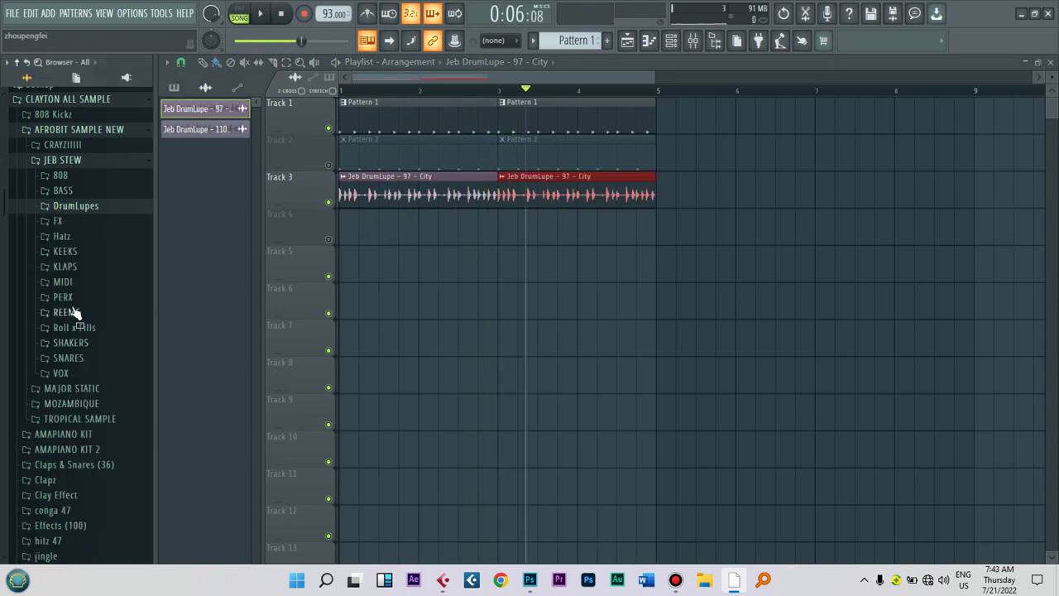
click(81, 342)
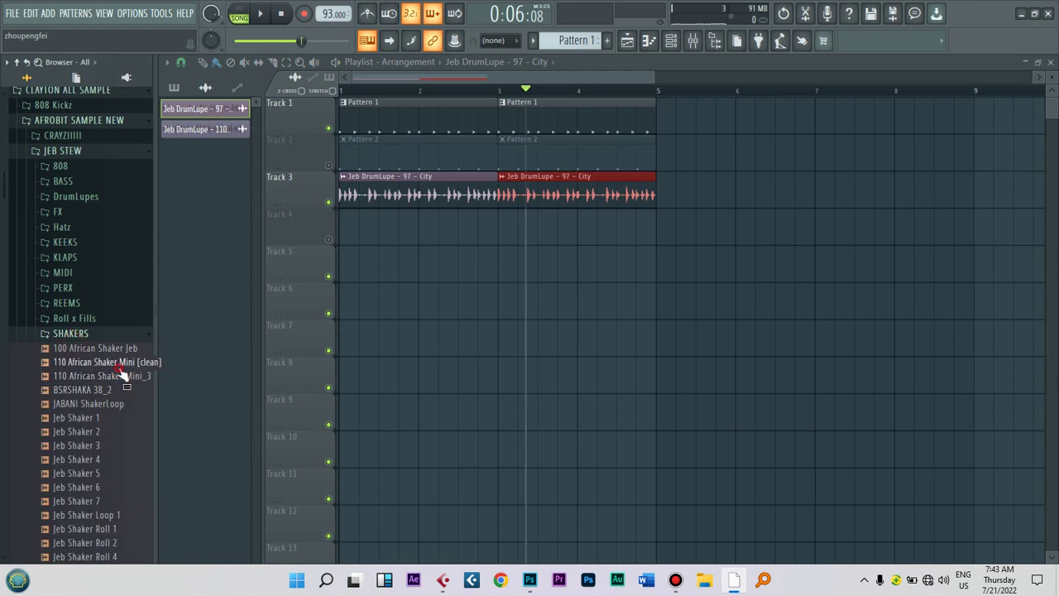
drag(266, 313, 422, 231)
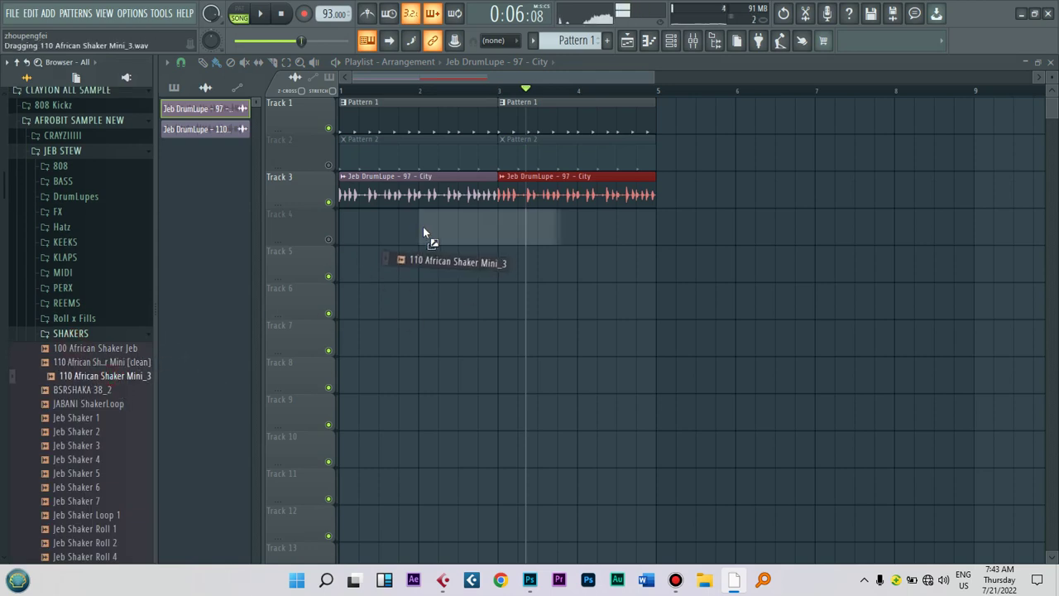
drag(488, 225, 371, 231)
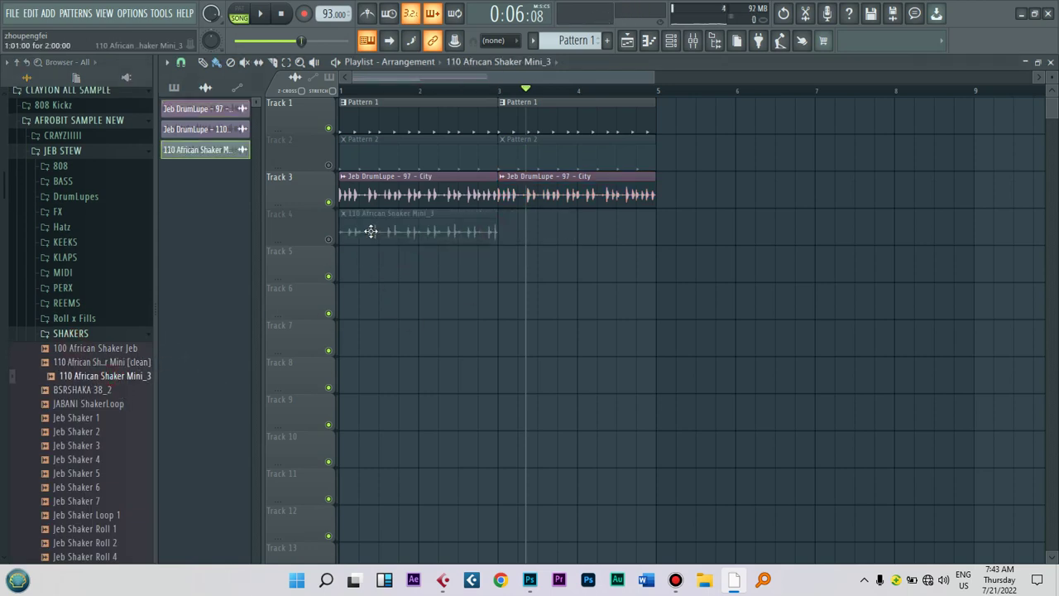
click(331, 240)
Step: Play the arrangement from the start, and lower the City drum loop's channel volume
click(257, 16)
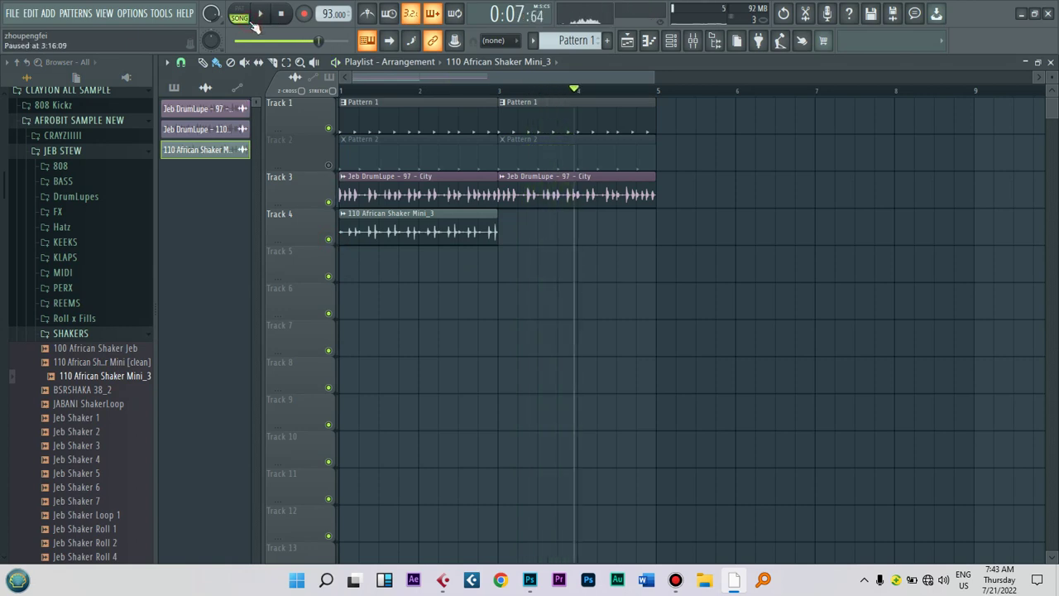
click(260, 14)
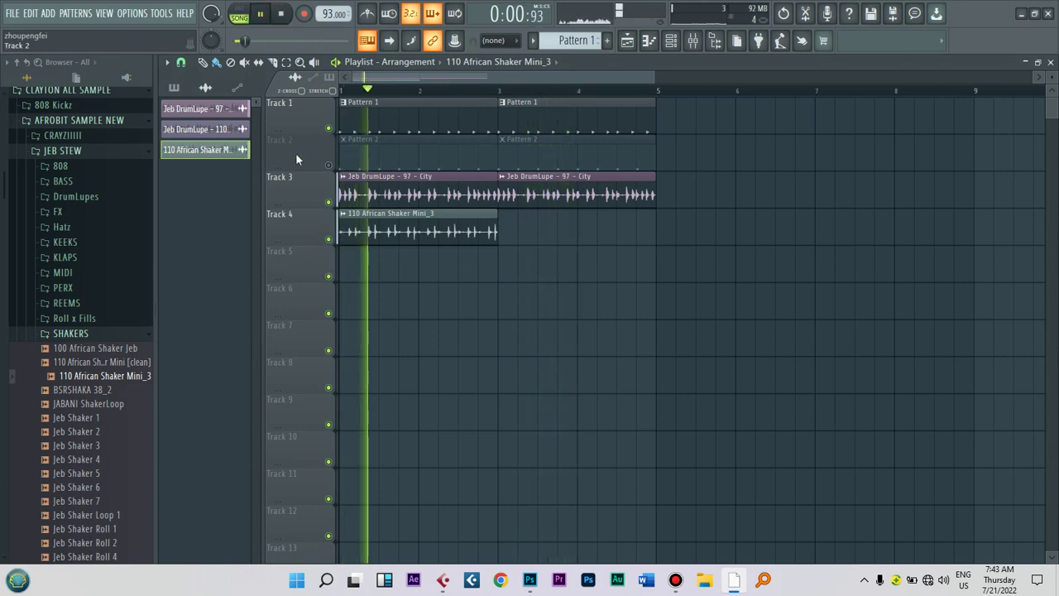
double_click(370, 195)
drag(559, 265, 559, 298)
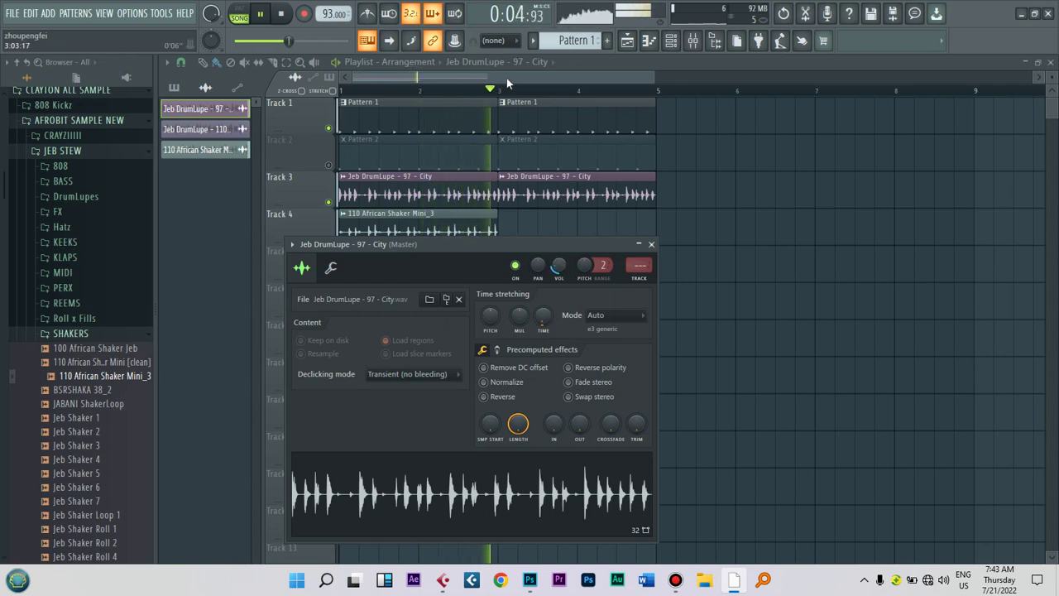
click(466, 182)
Step: Lower the channel volume of 110 African Shaker Mini_3, and duplicate its clip on Track 4 to start at bar 3
click(445, 221)
double_click(445, 222)
drag(456, 162, 455, 178)
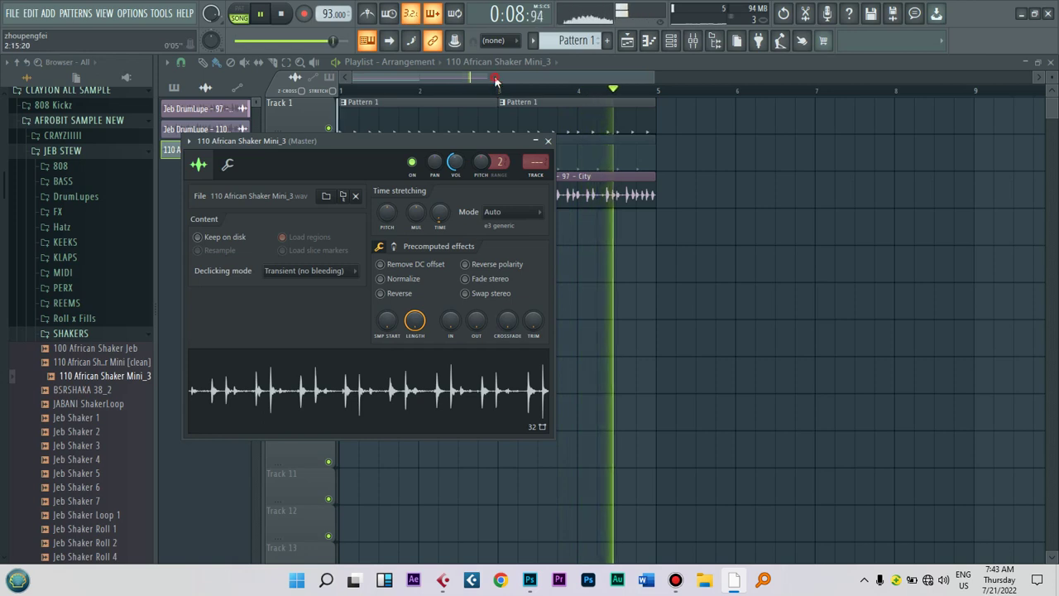
click(494, 80)
key(ctrl+b)
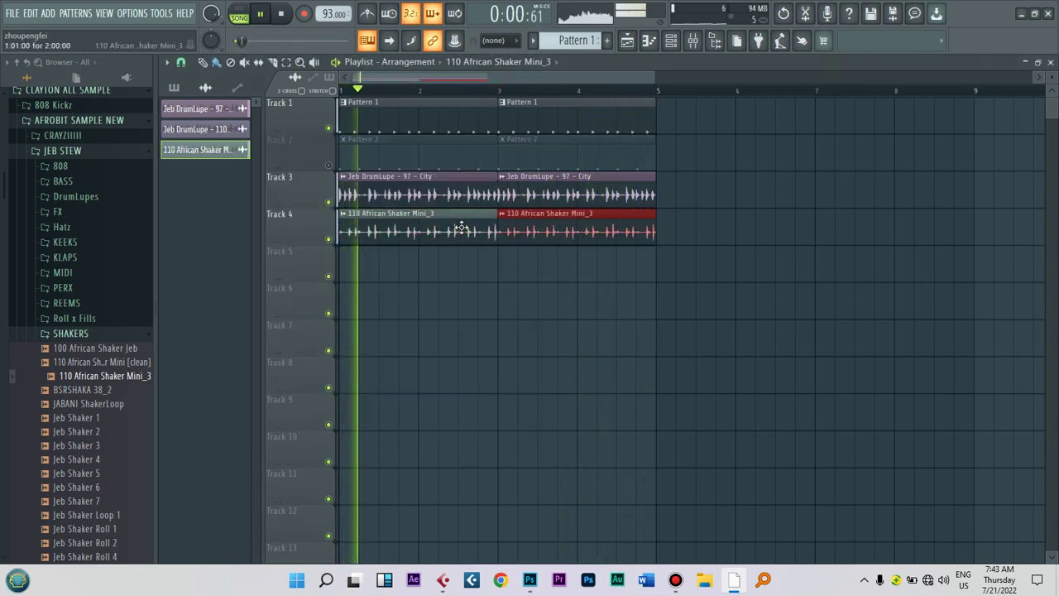
Step: Stop playback, look through JEB STEW's Roll x Fills folder, and audition vocal samples in its VOX folder
click(726, 166)
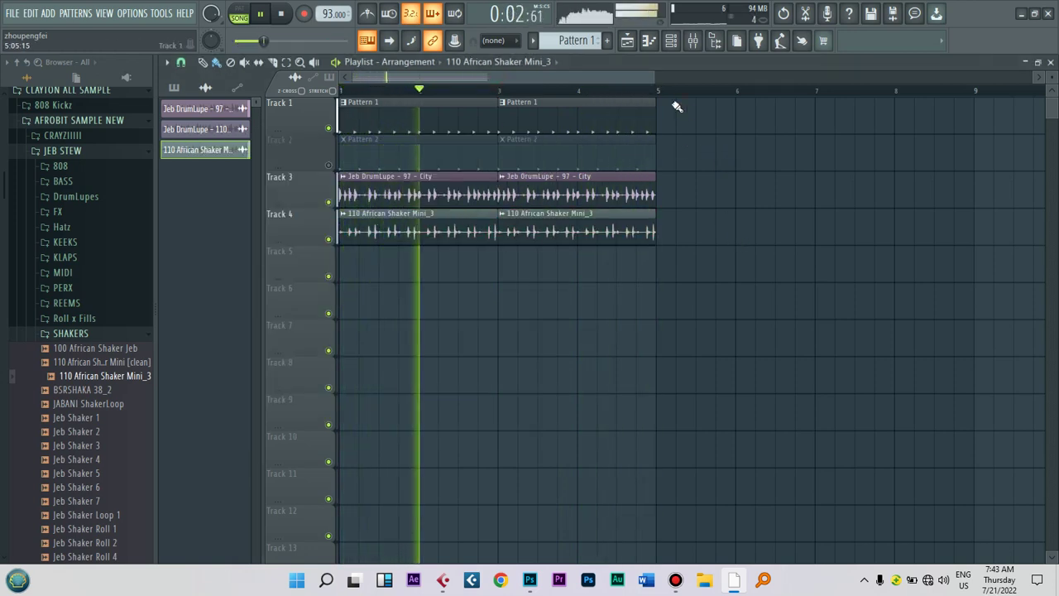
key(space)
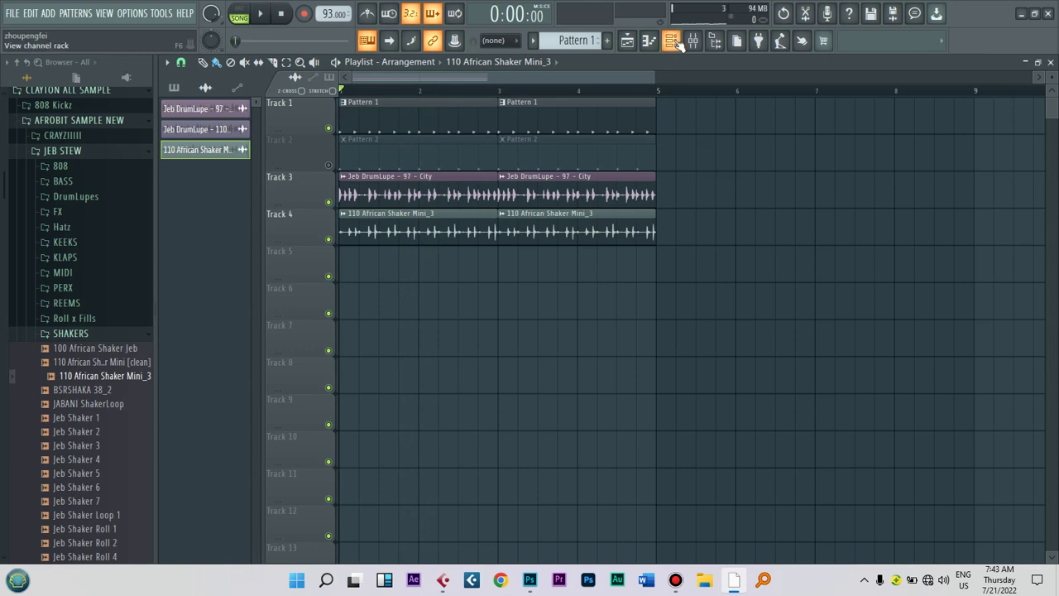
scroll(72, 331, down, 1)
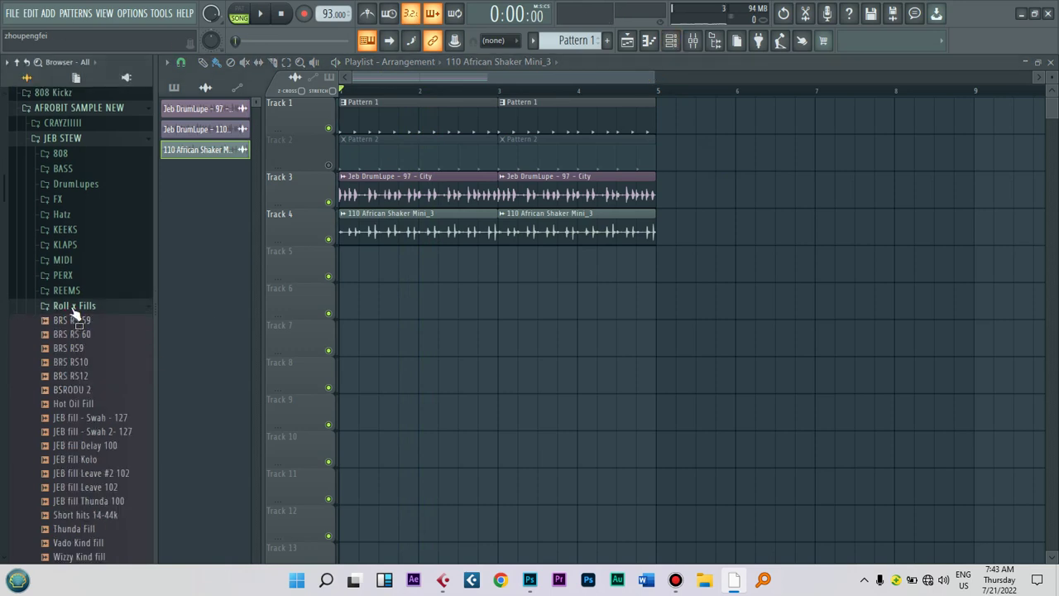
click(73, 319)
click(62, 352)
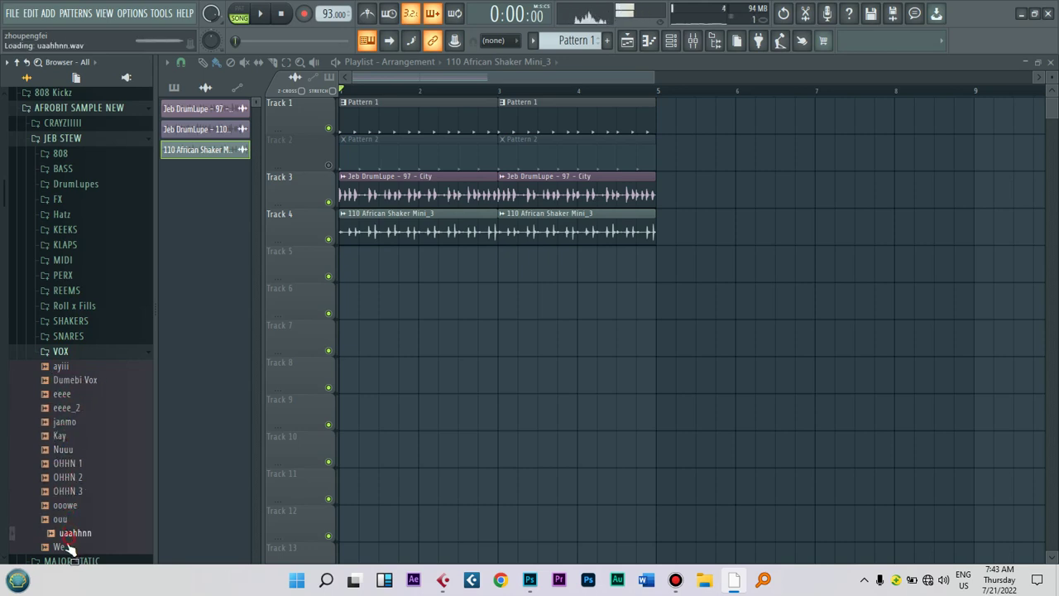
click(61, 351)
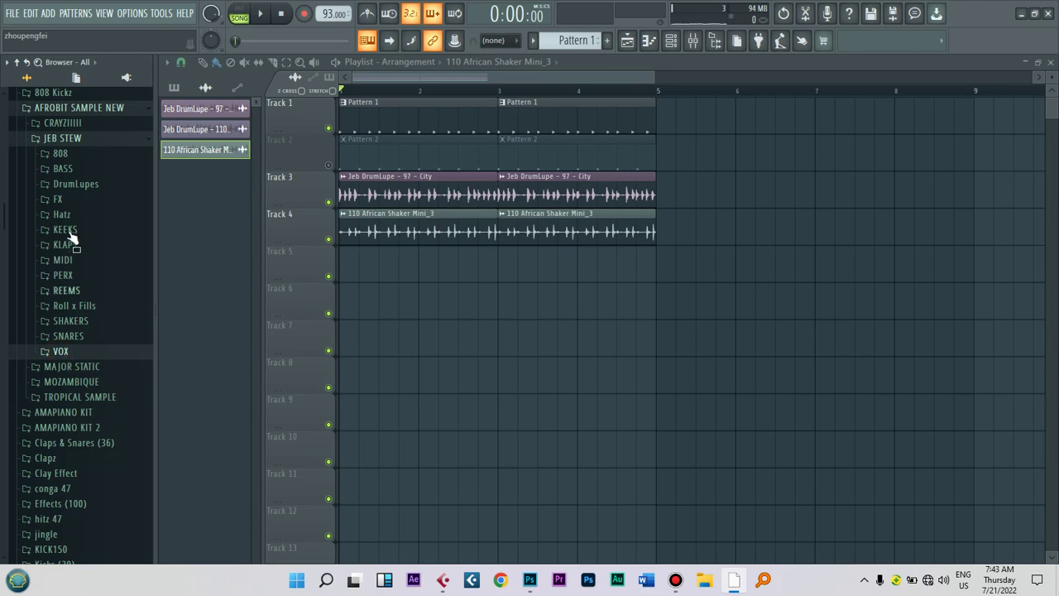
Step: Audition the Be vox samples in the CRAYZIIIII vox folder while the arrangement plays
click(61, 142)
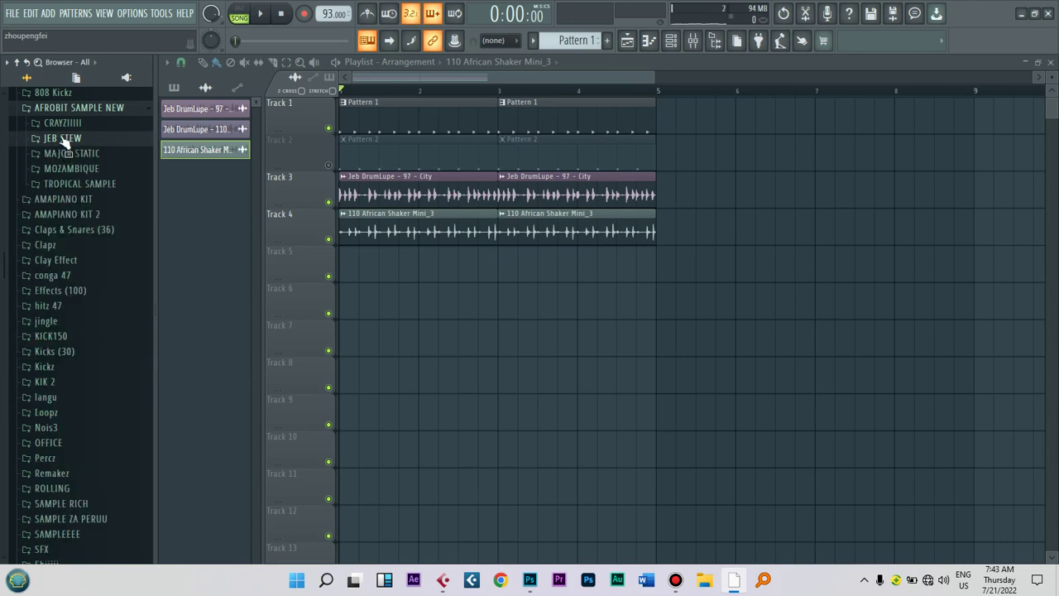
click(60, 125)
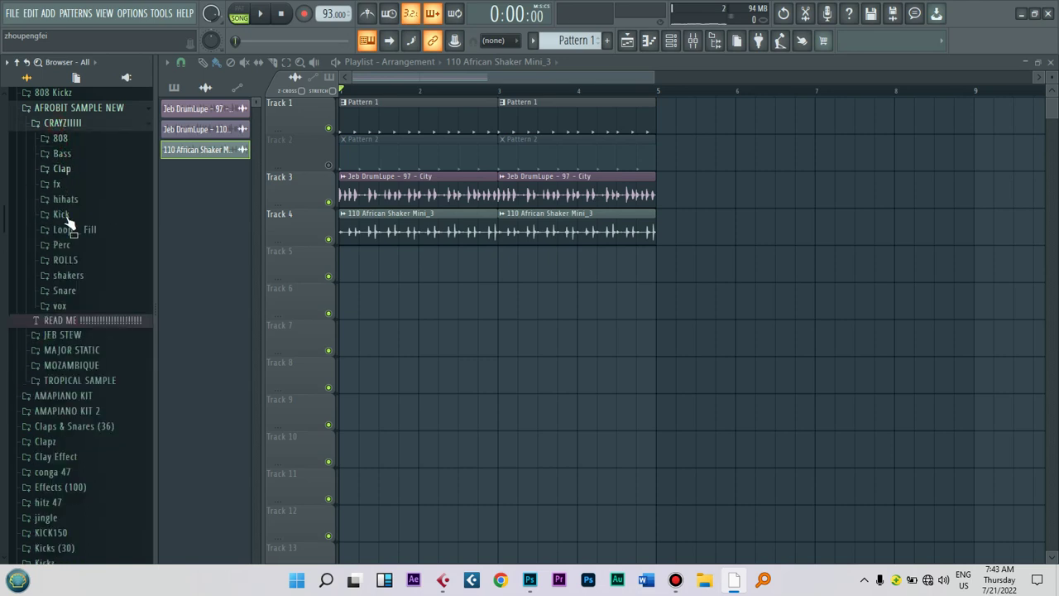
click(66, 311)
click(71, 322)
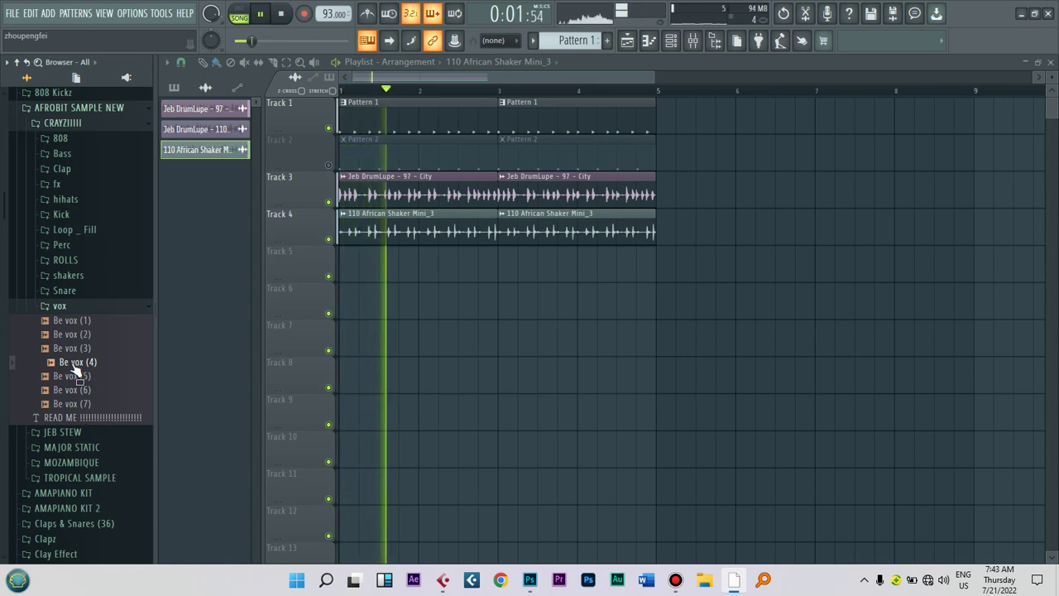
click(75, 338)
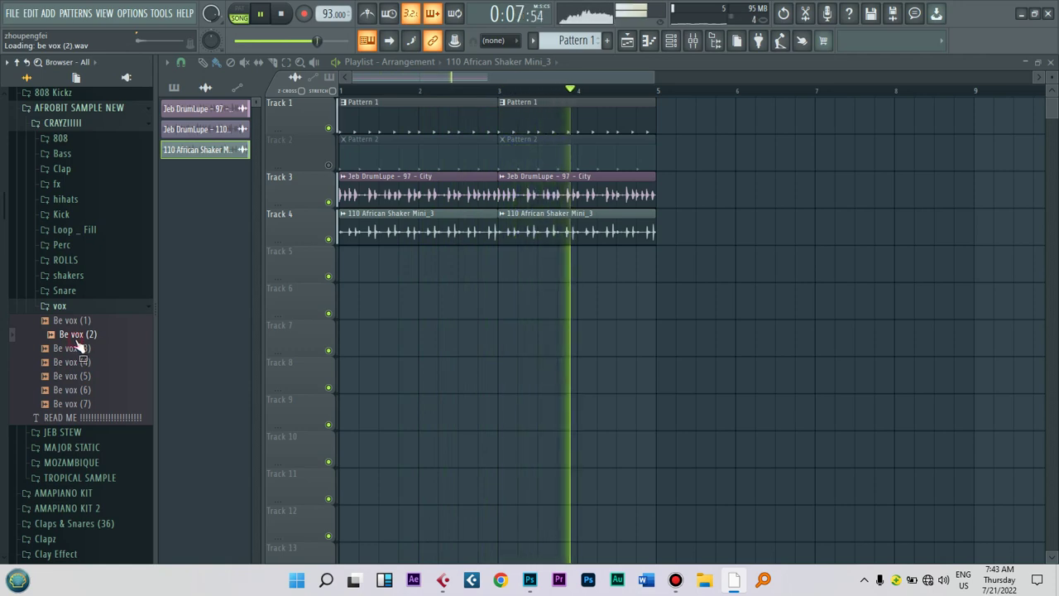
click(76, 336)
key(Up)
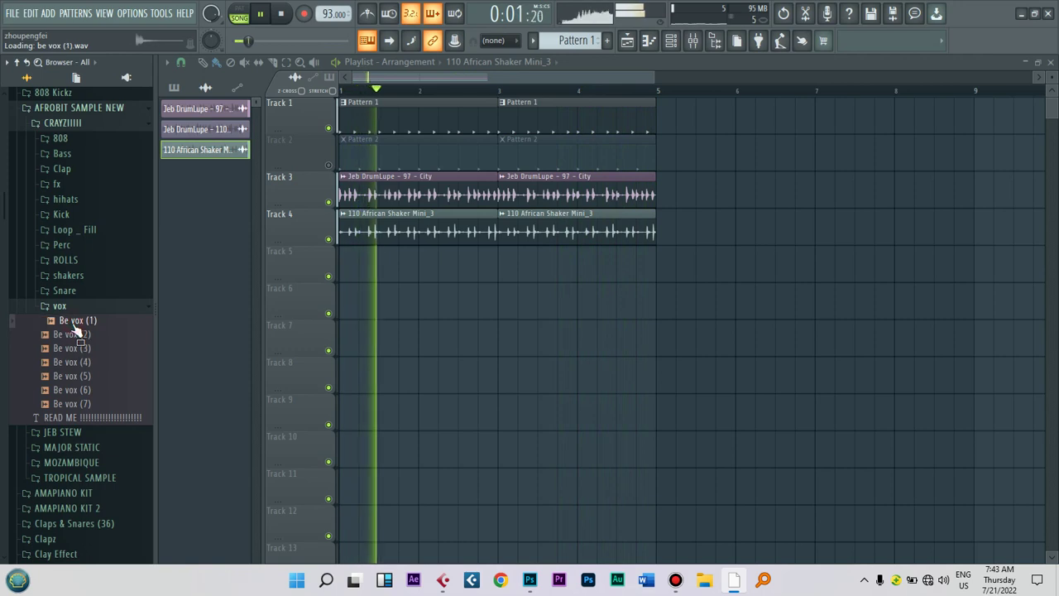
key(Down)
key(Down)
key(Down)
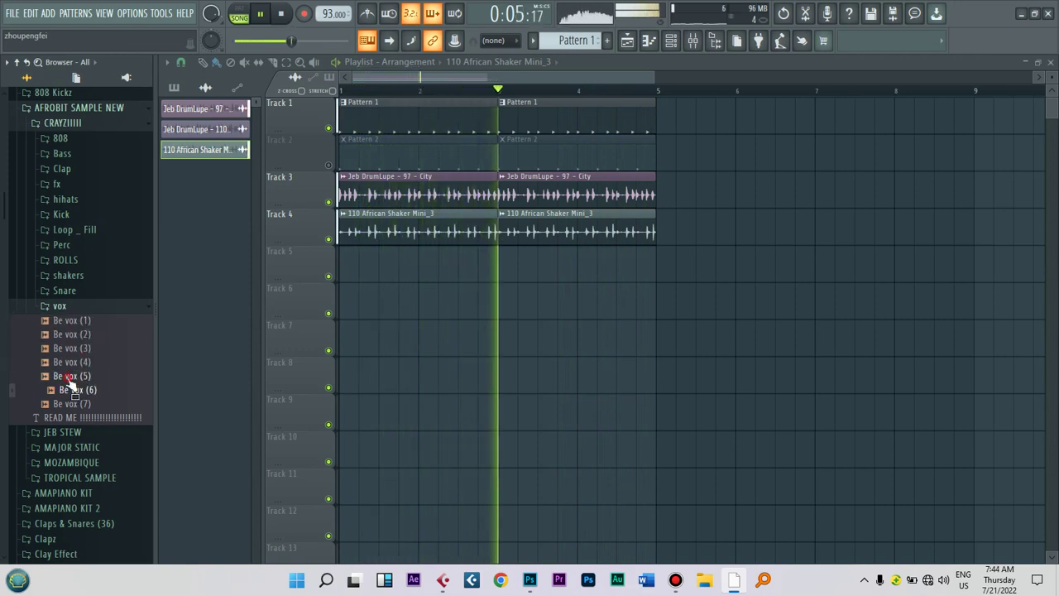
key(Down)
key(Down)
key(Down)
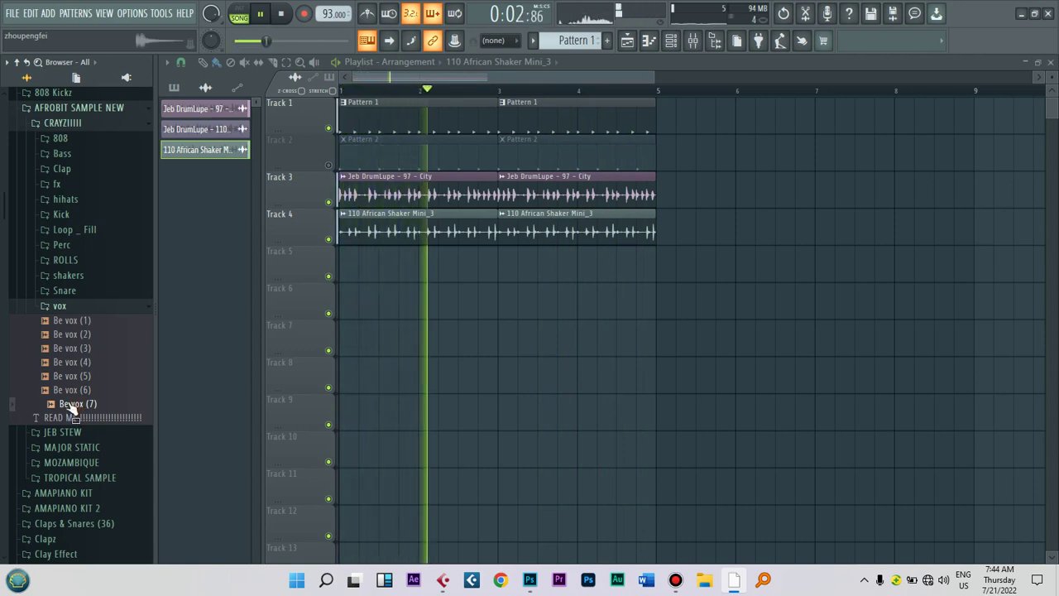
Step: Add Be vox (7) to Track 5 on the fourth beat of bar 1, and play the arrangement
key(space)
key(space)
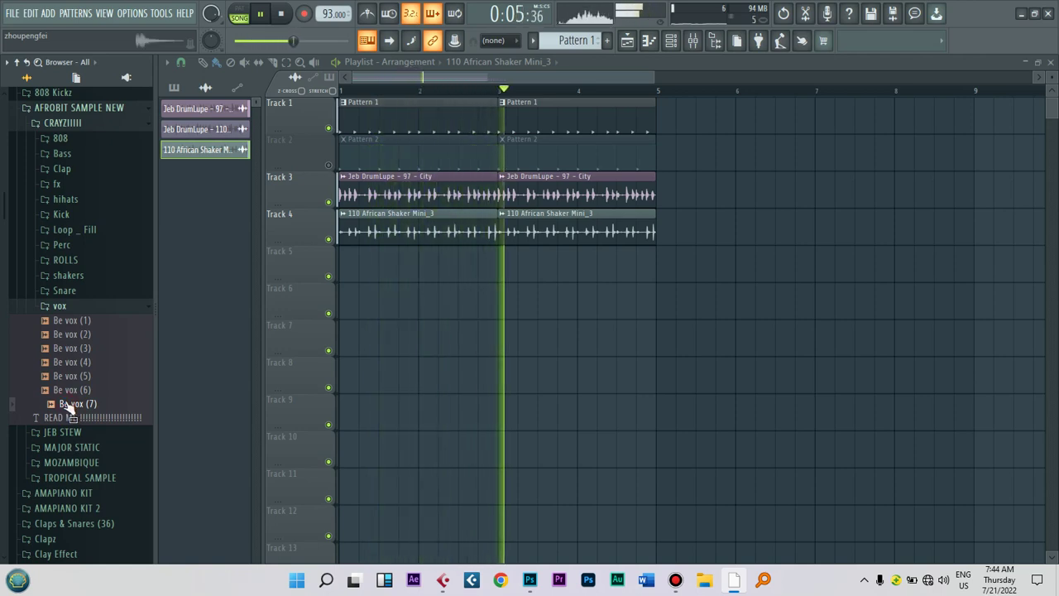
key(space)
drag(445, 323, 425, 270)
key(space)
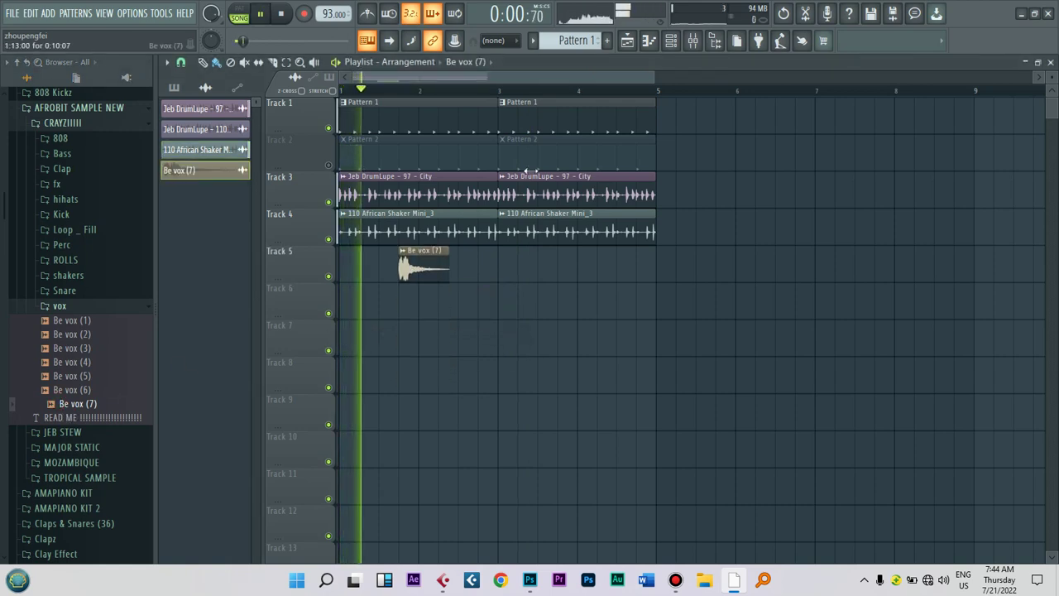
Step: Set the Playlist snap to 1/4 step, move the Be vox (7) clip on Track 5 to 1:15:00, and play it back
scroll(447, 108, up, 4)
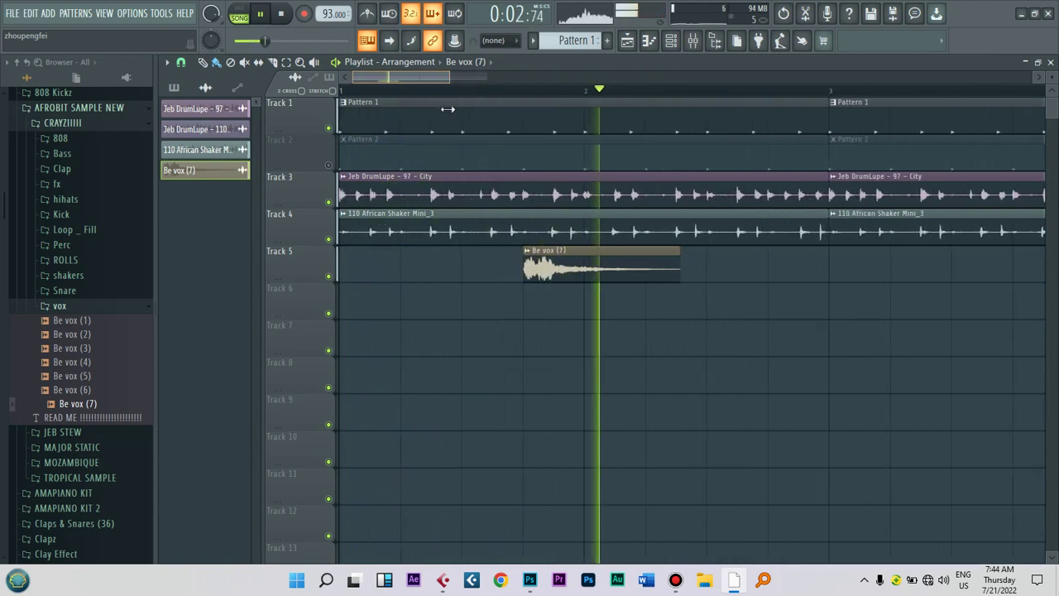
scroll(438, 110, up, 2)
key(space)
click(181, 63)
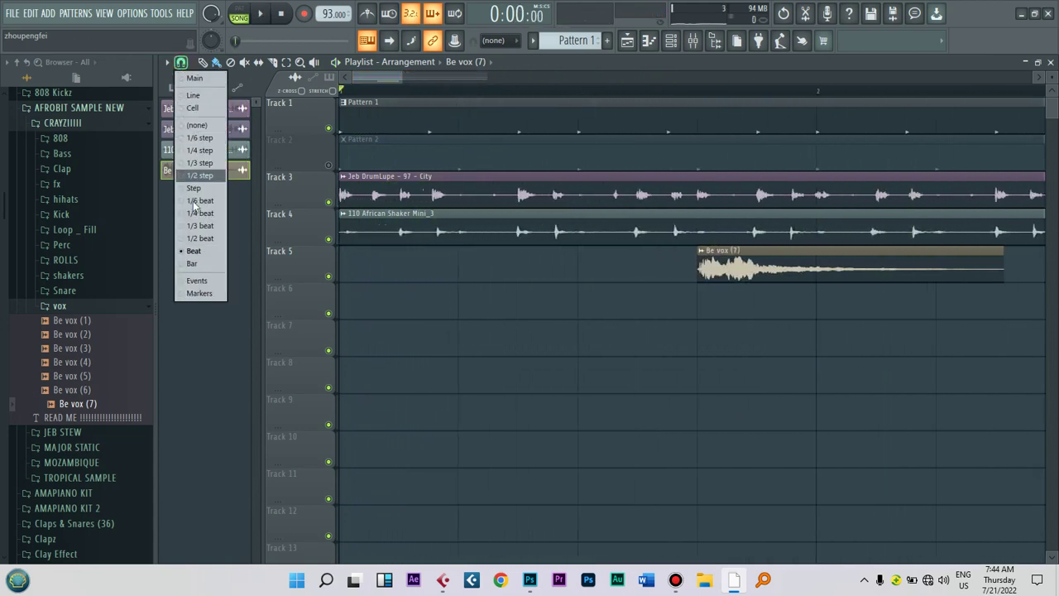
click(201, 151)
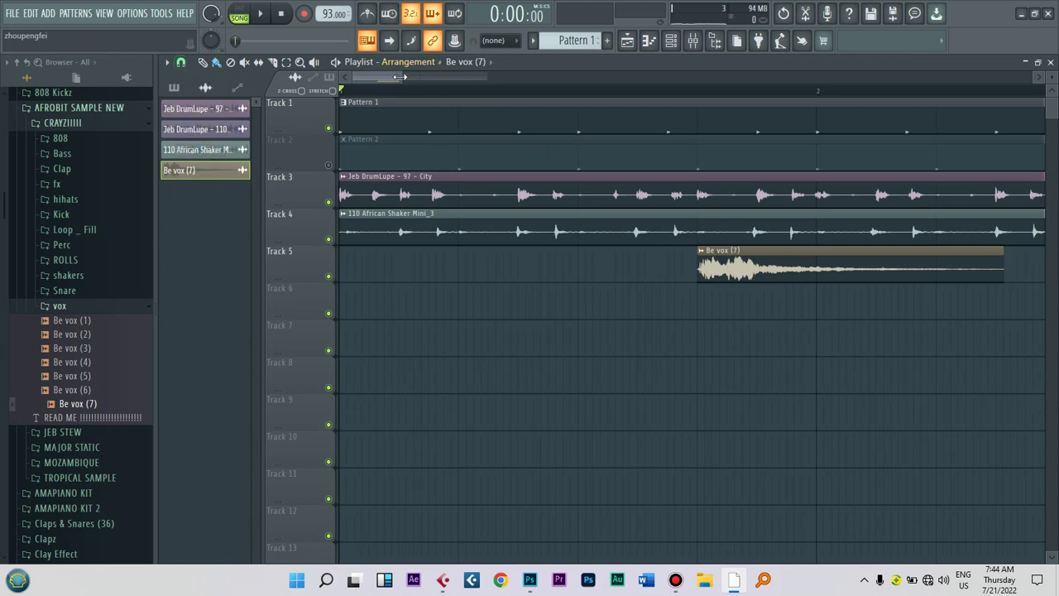
drag(458, 73, 491, 74)
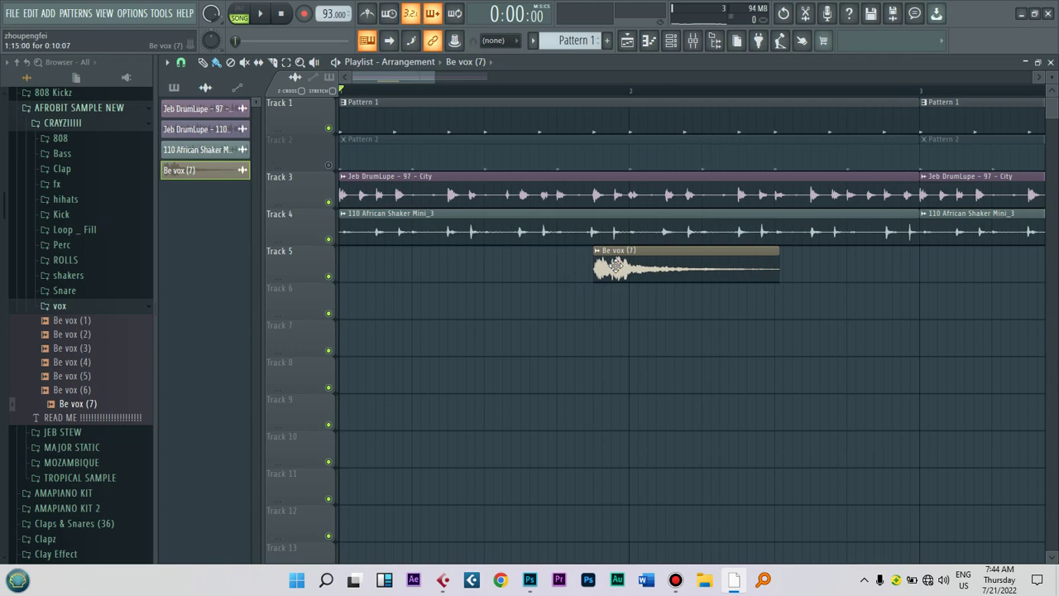
key(space)
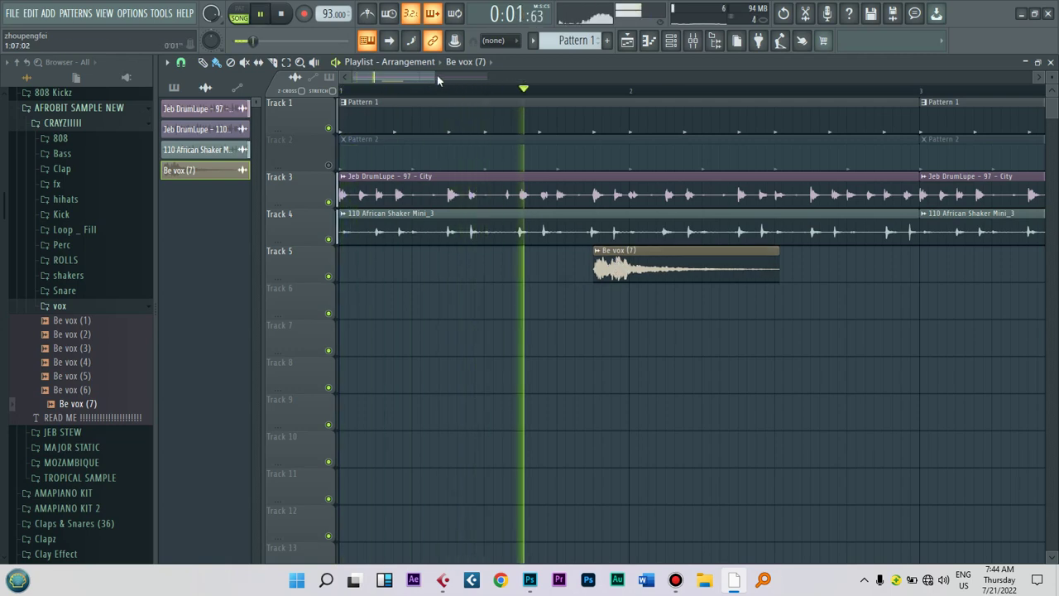
scroll(448, 312, down, 4)
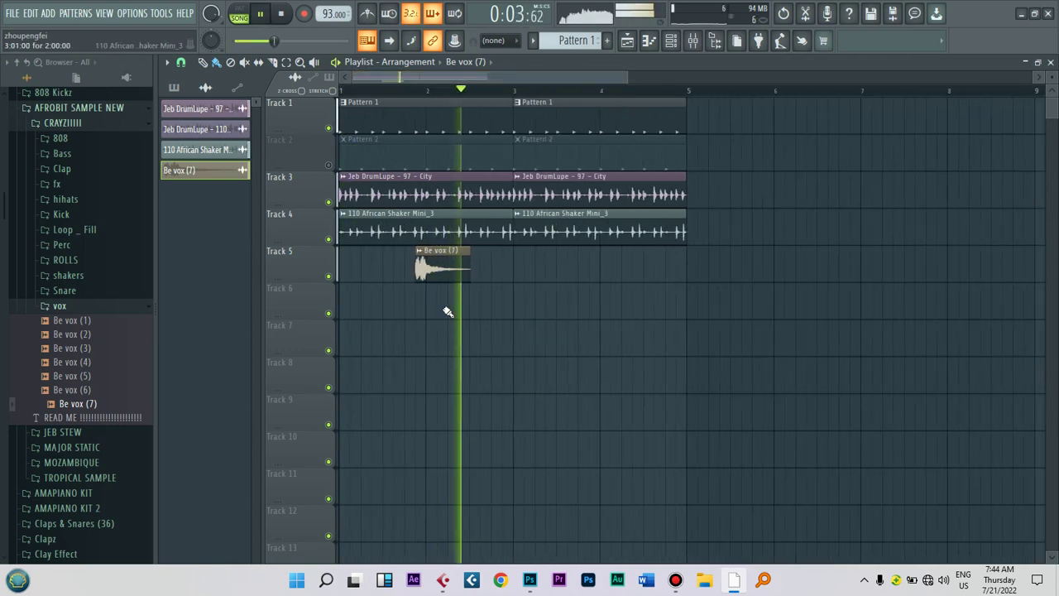
key(space)
Step: Lower the channel volume of Be vox (7) to 25% while checking it against the playing arrangement
double_click(441, 276)
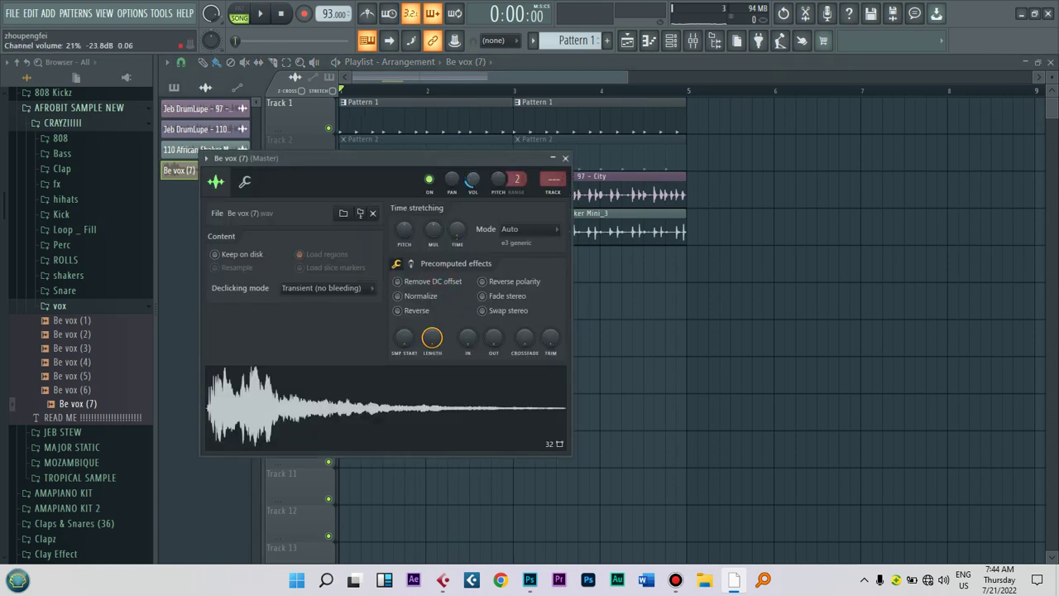
key(space)
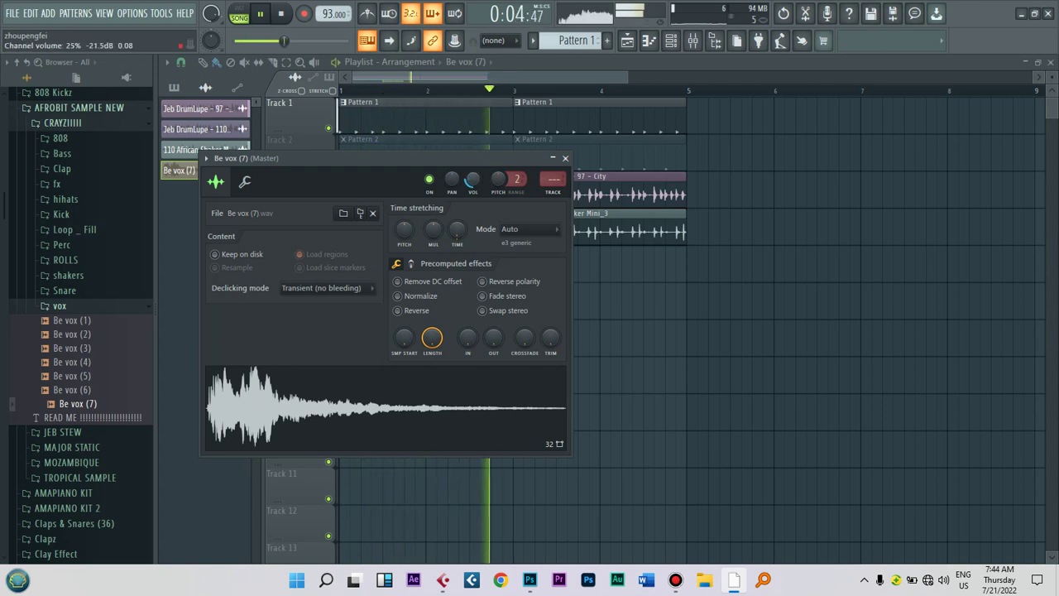
key(Escape)
key(space)
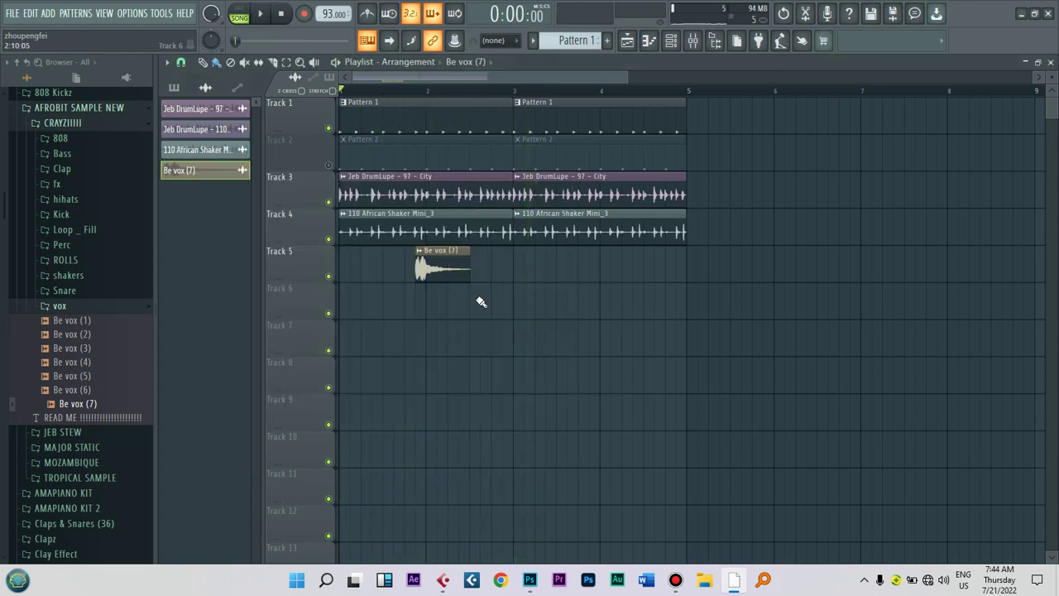
Step: Set the Playlist snap back to Beat, and duplicate the Be vox (7) clip on Track 5 to 3:15:00
click(181, 63)
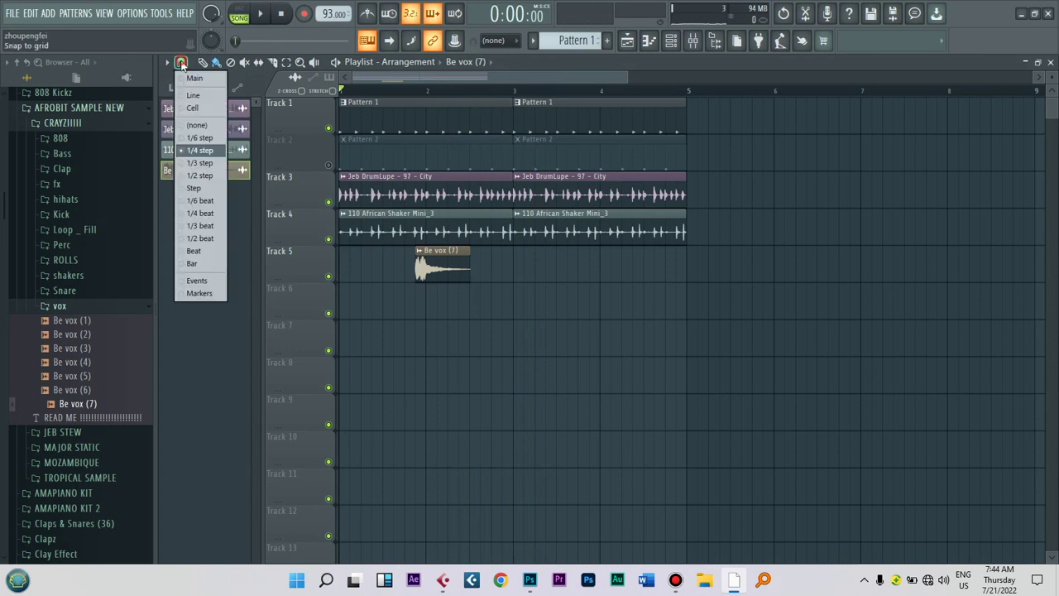
click(203, 253)
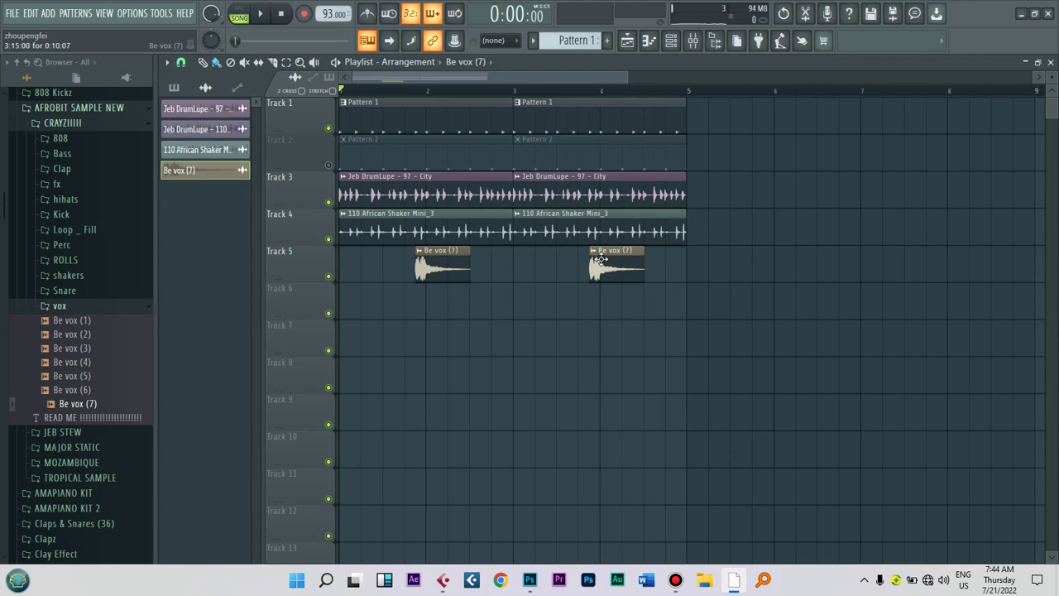
drag(665, 271, 416, 273)
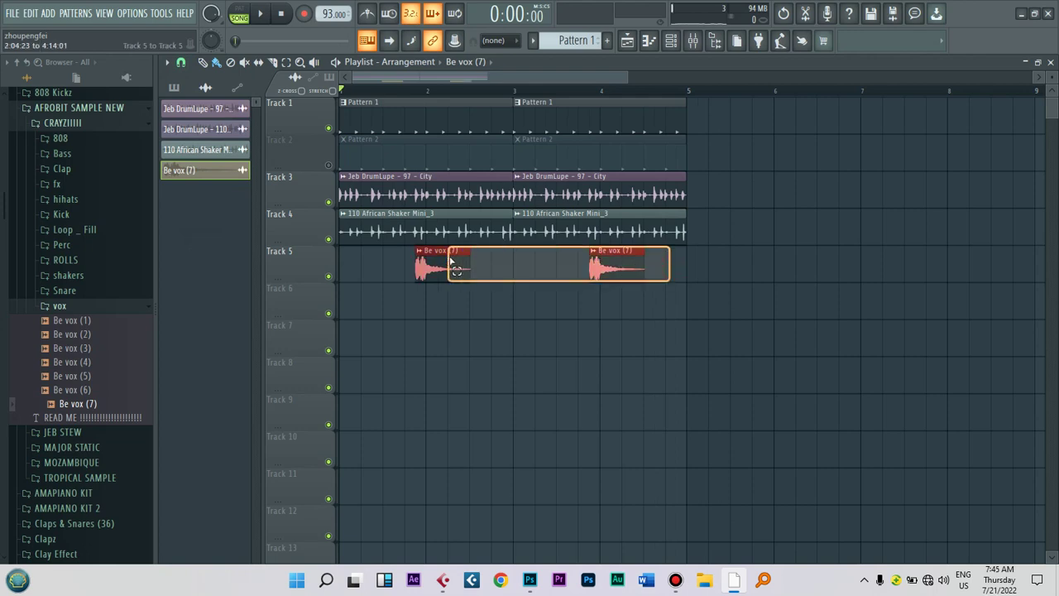
Step: Play the arrangement with both vocal clips, and open and close the Be vox (7) channel settings
key(space)
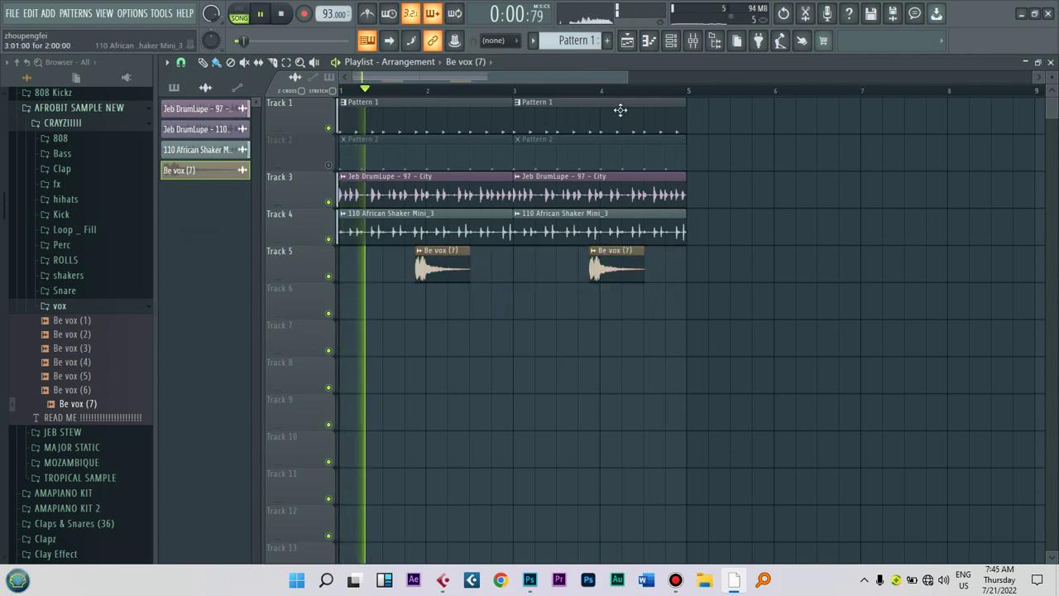
click(632, 77)
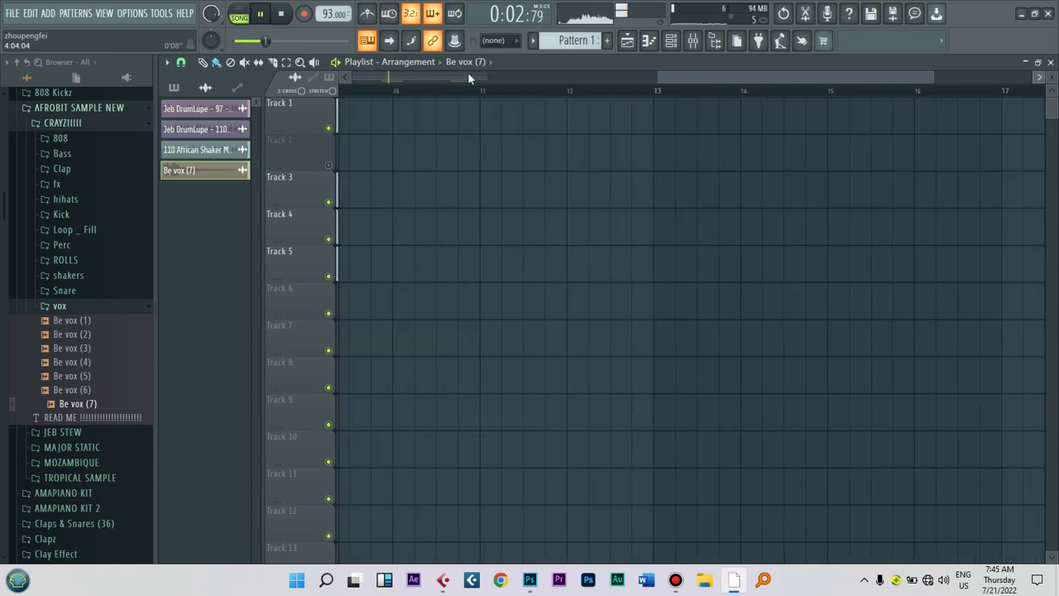
drag(768, 80, 421, 81)
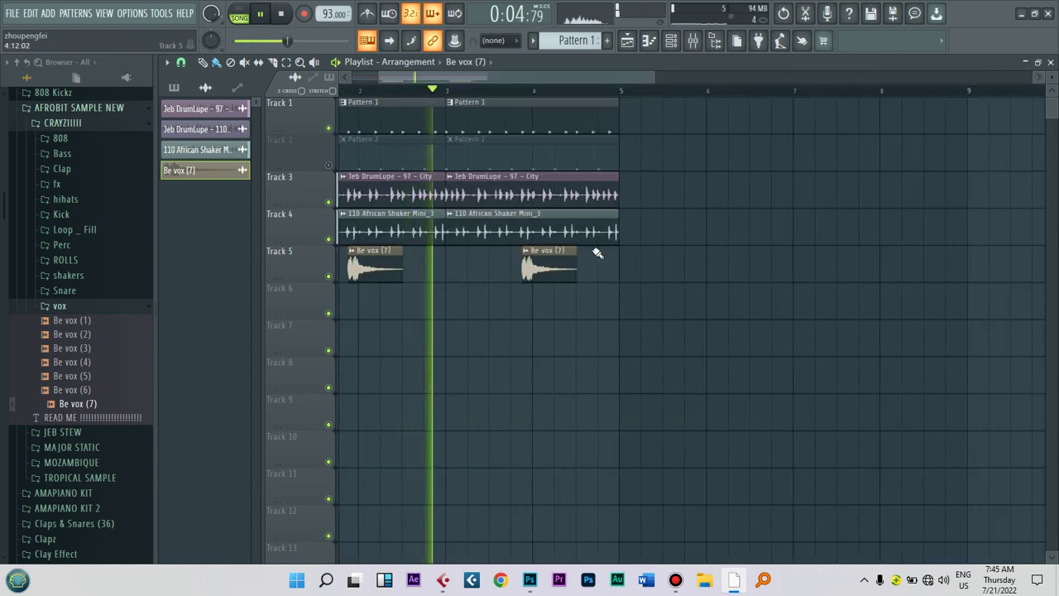
double_click(547, 267)
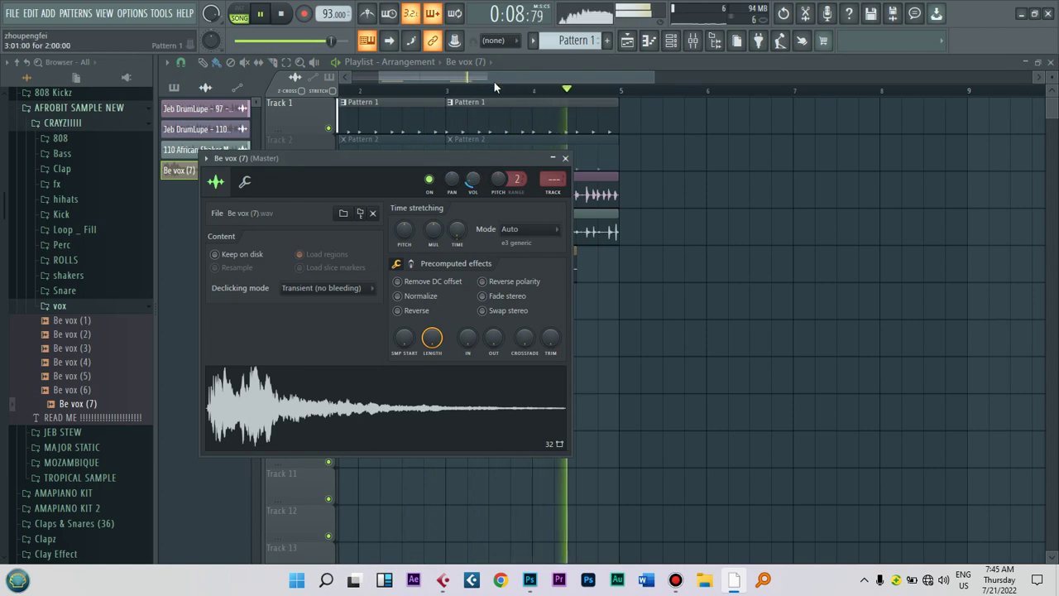
click(565, 158)
key(space)
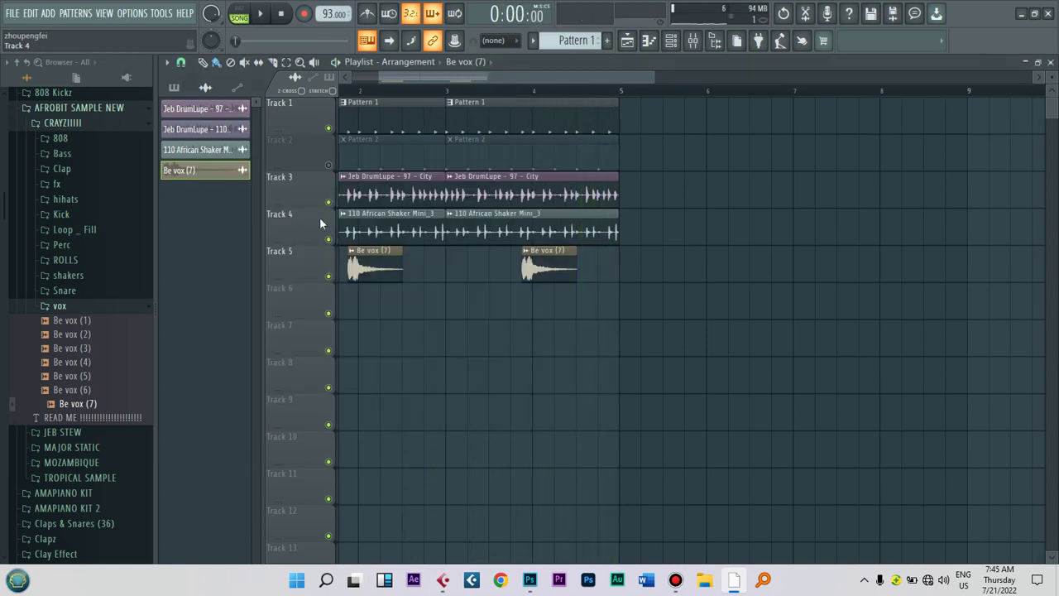
Step: Create Pattern 3 with its default name, and place its clip on Track 6 beneath the first vocal clip
drag(655, 82, 636, 84)
click(611, 41)
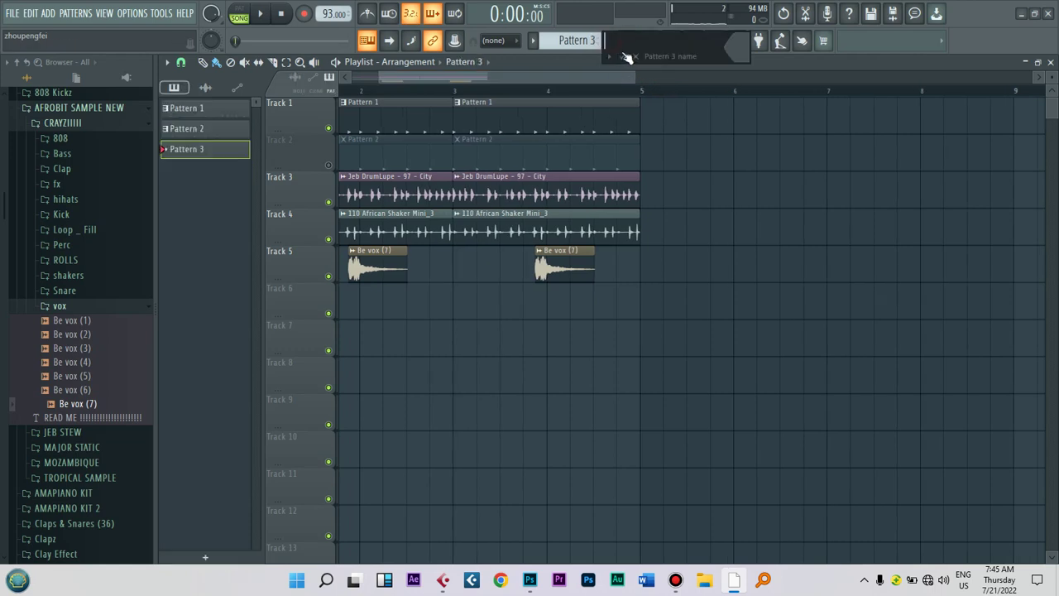
click(623, 56)
click(477, 307)
drag(477, 307, 377, 312)
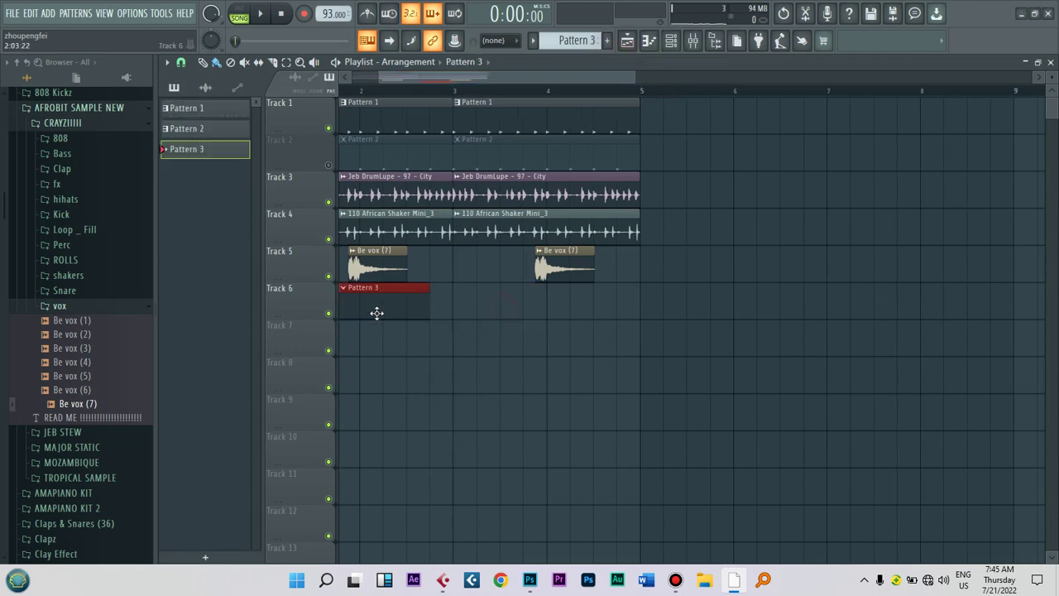
Step: Open the Channel rack for Pattern 3, and show the Unsorted channel group
click(671, 40)
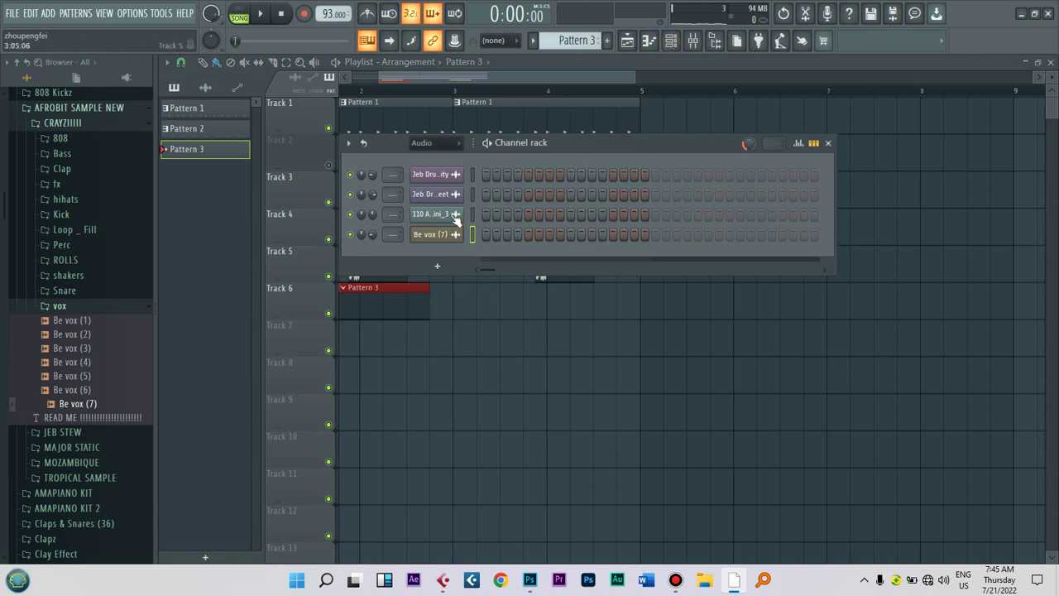
click(421, 149)
click(430, 188)
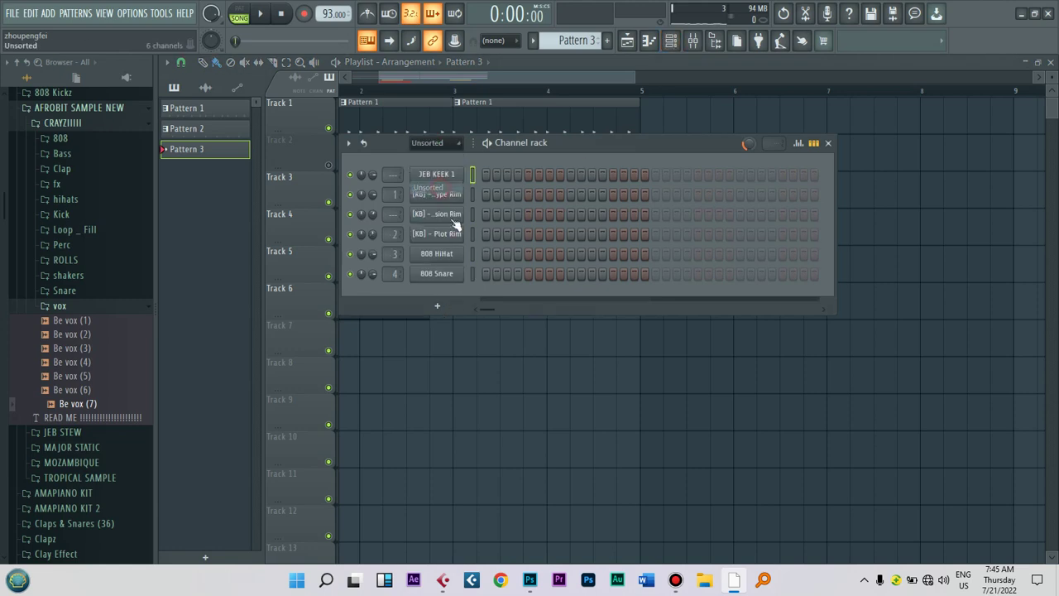
Step: Replace the 808 HiHat channel with the Xpand!2 instrument, and move its plugin window higher
click(438, 306)
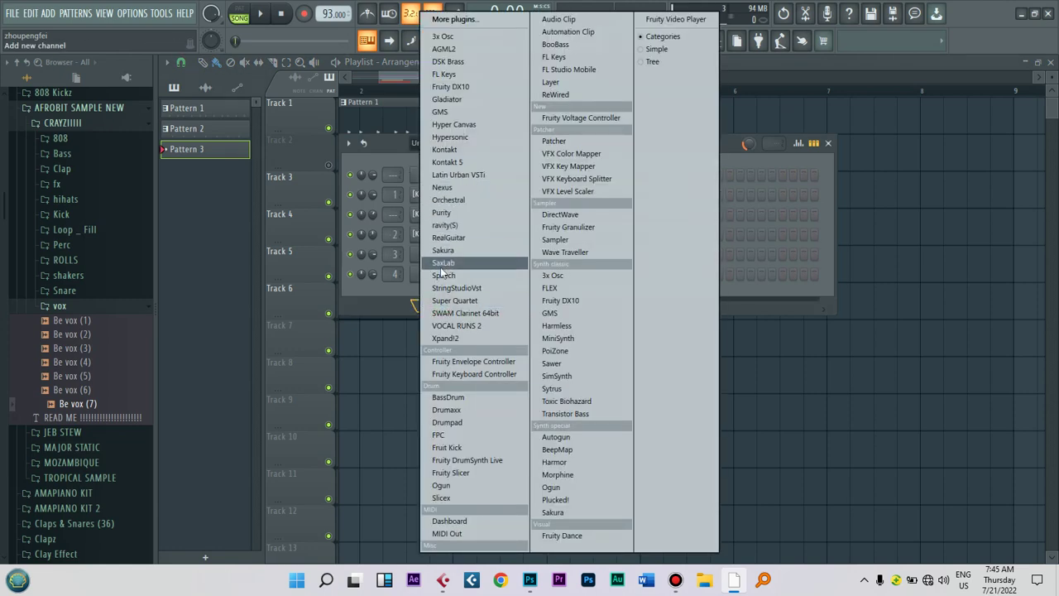
click(409, 292)
right_click(450, 259)
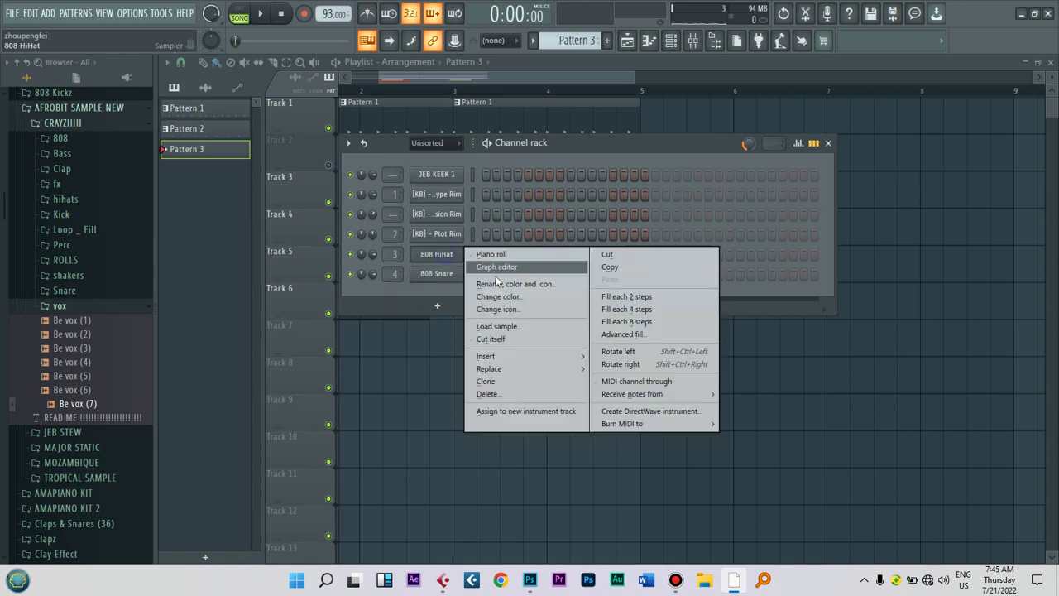
mouse_move(571, 370)
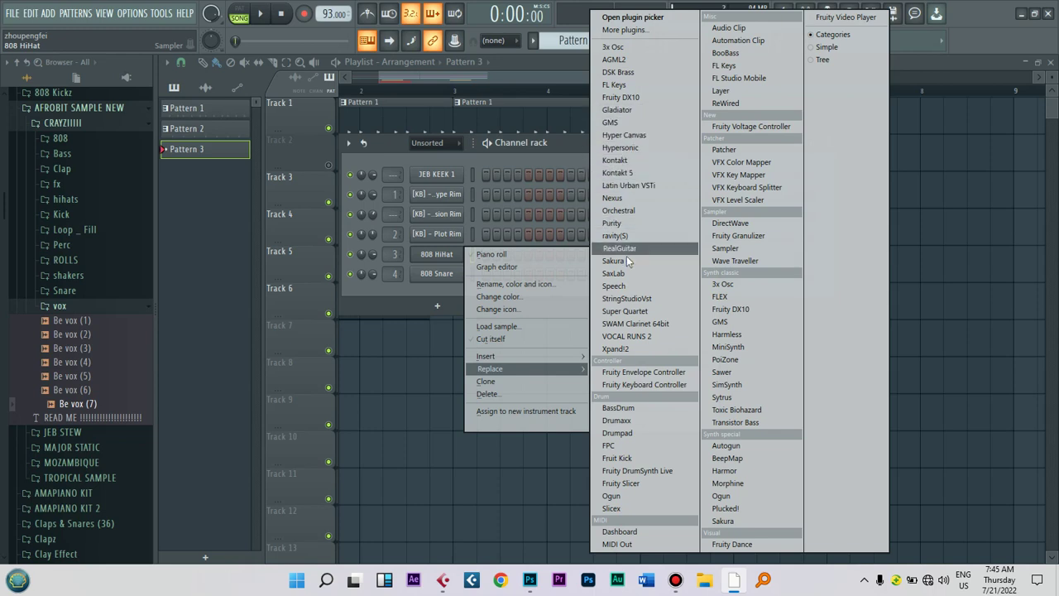
click(636, 348)
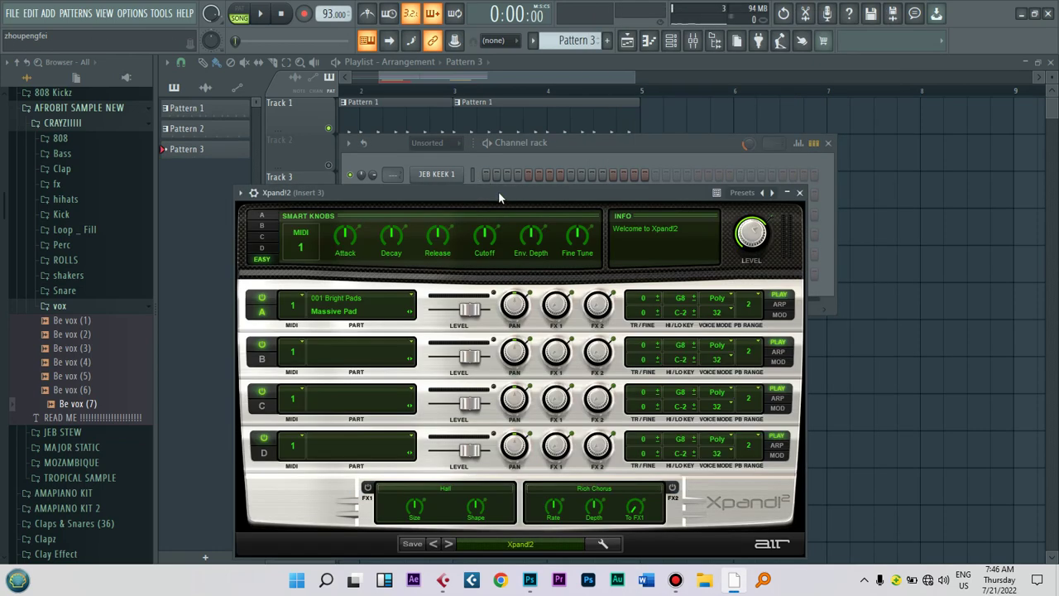
drag(498, 191, 526, 130)
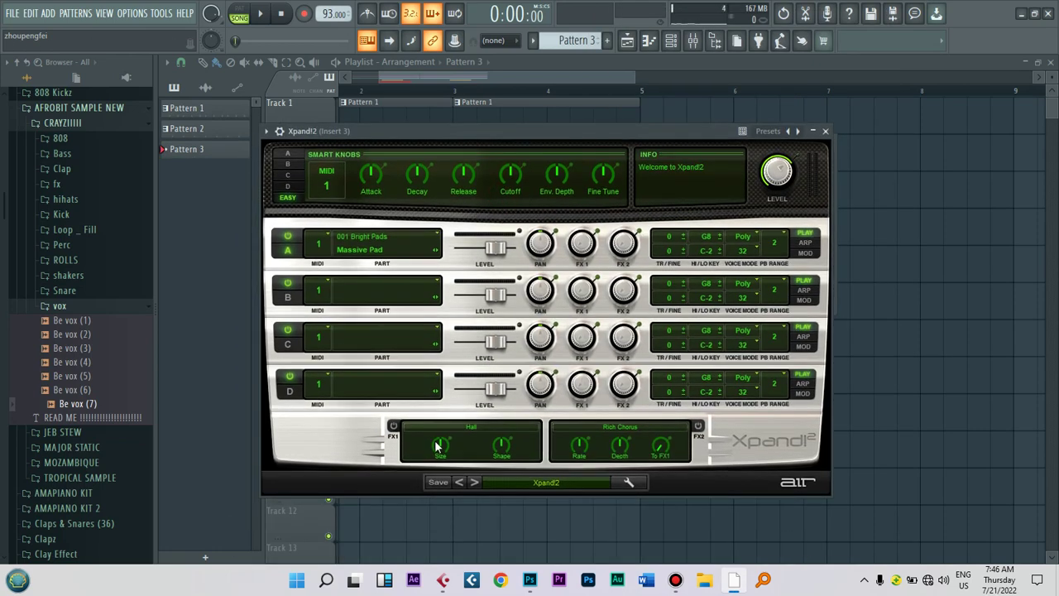
Step: Load the 16 Latin Piano preset from Xpand!2's Acoustic Piano category, and save the project
click(524, 480)
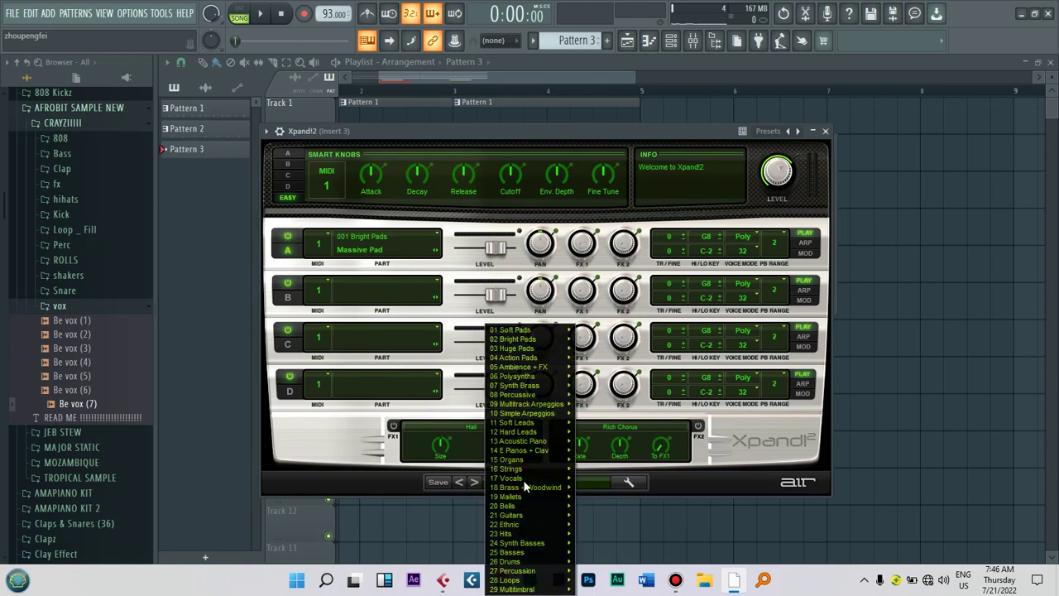
mouse_move(545, 342)
mouse_move(545, 361)
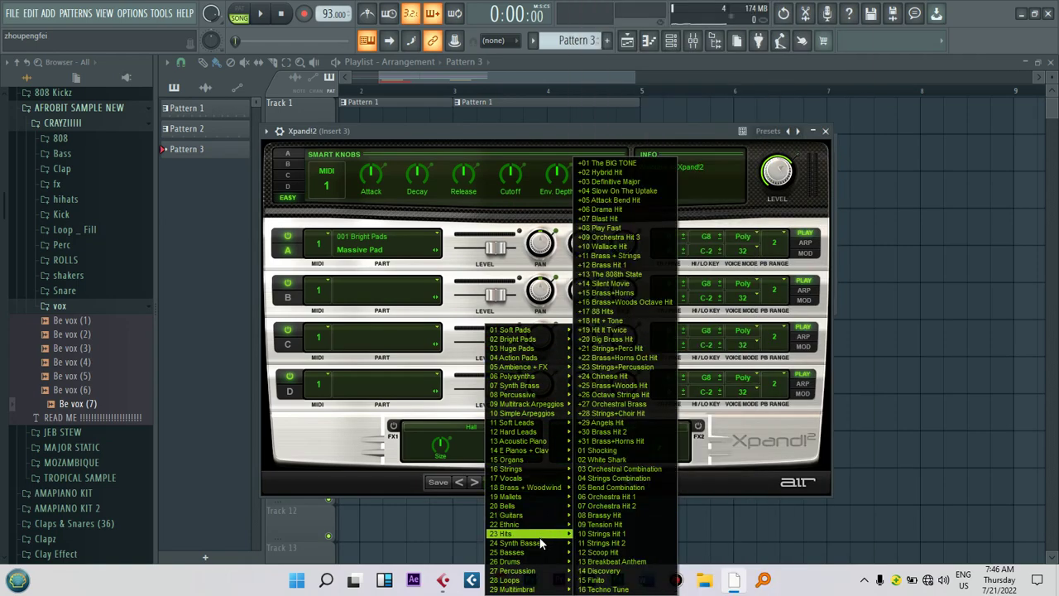
mouse_move(538, 573)
mouse_move(537, 490)
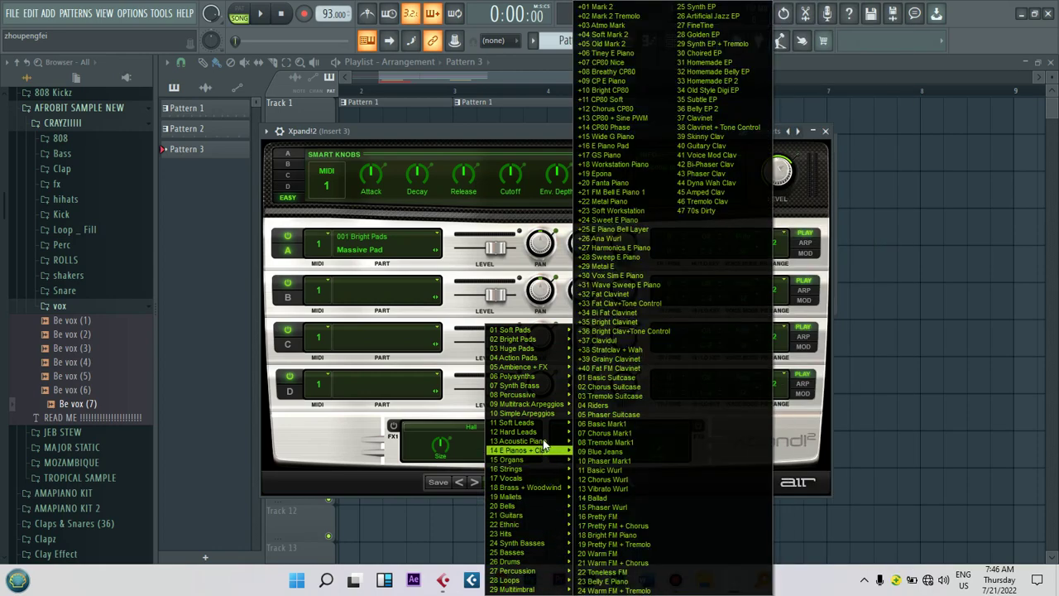
mouse_move(543, 441)
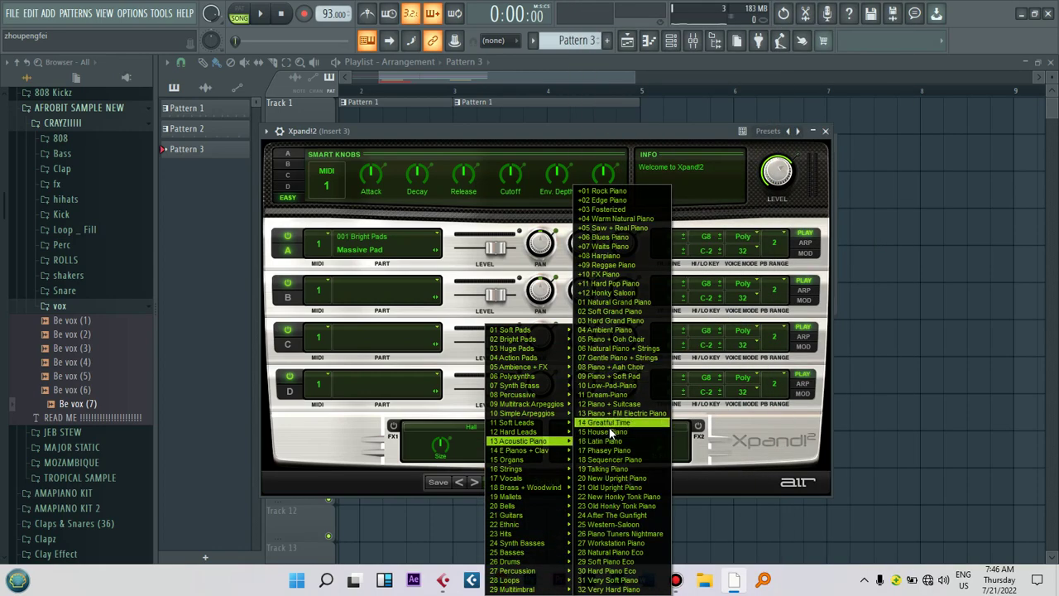
click(609, 441)
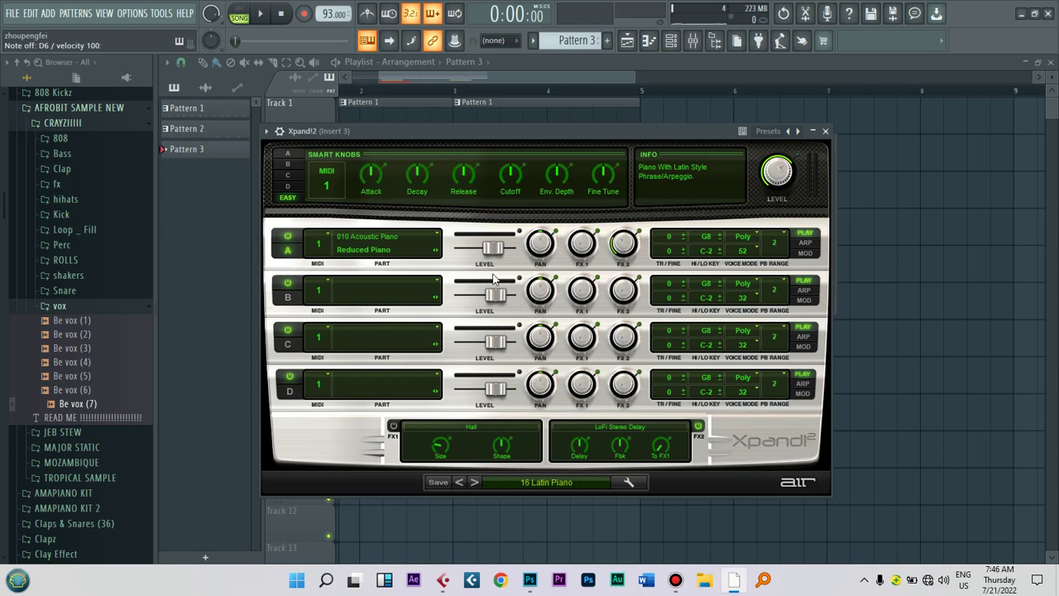
key(ctrl+s)
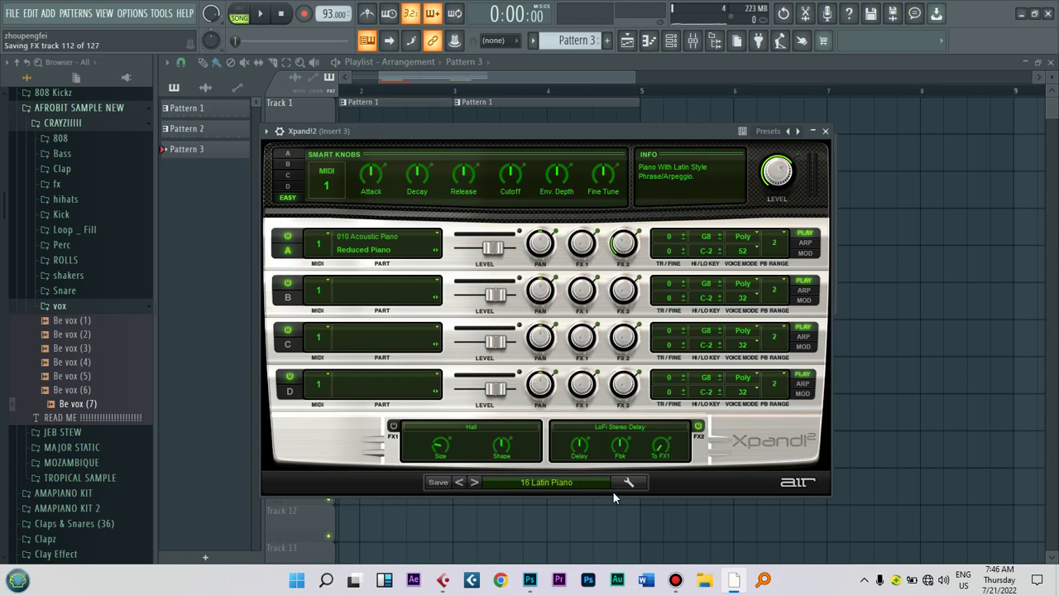
Step: Set Xpand!2's FX2 delay to 1/32, and raise the level of part A slightly
drag(583, 447, 578, 512)
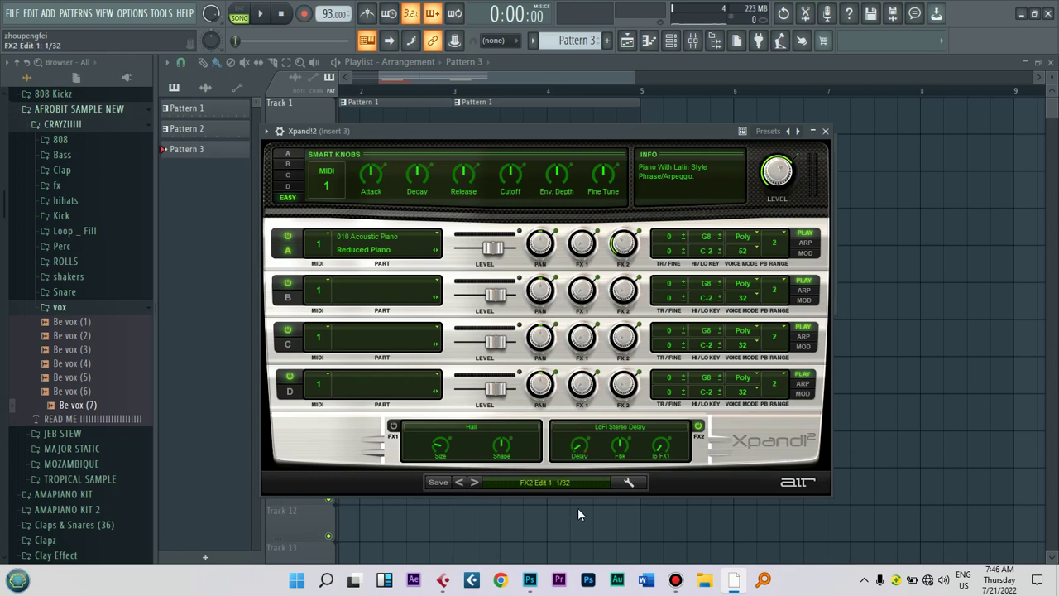
key(m)
drag(497, 255, 505, 255)
Step: Open Xpand!2's piano roll, and draw stacked G5 and A#5 notes about 0:07:18 long at the start of bar 1
click(279, 131)
click(283, 145)
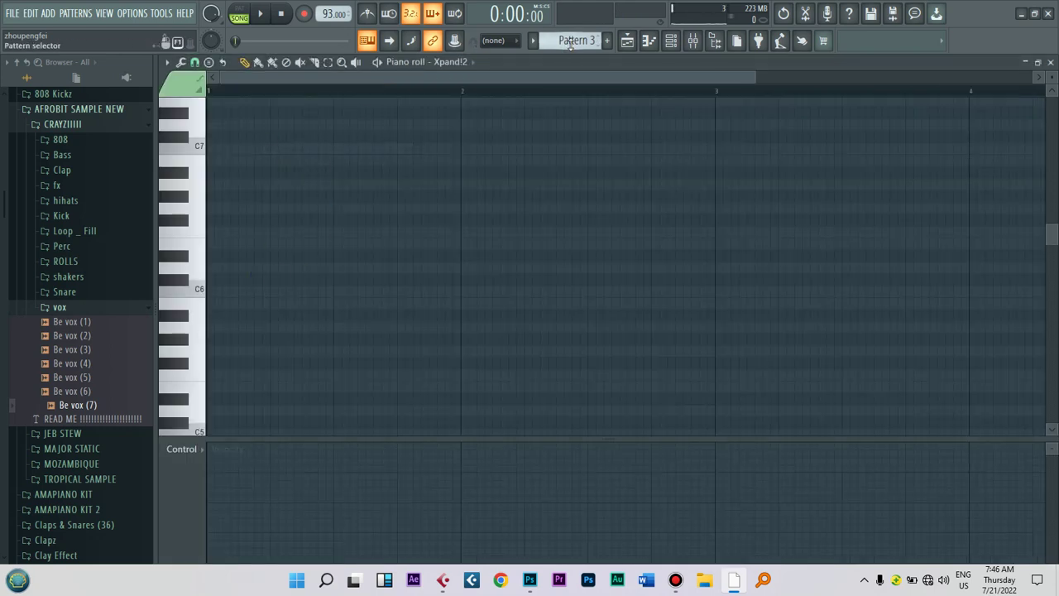
click(258, 361)
key(ctrl+Up)
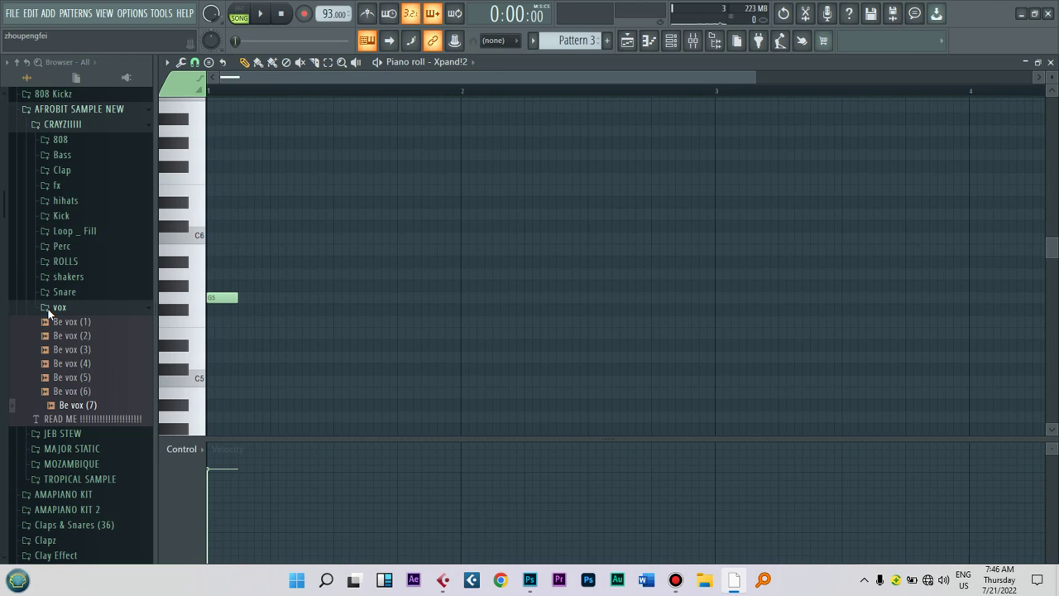
drag(754, 77, 580, 86)
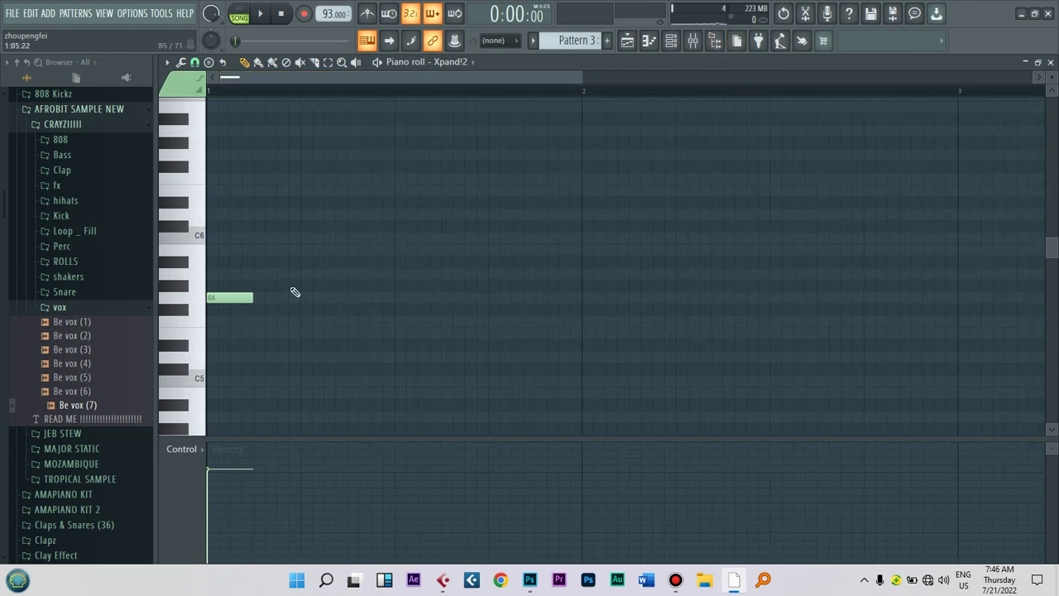
drag(249, 298, 419, 294)
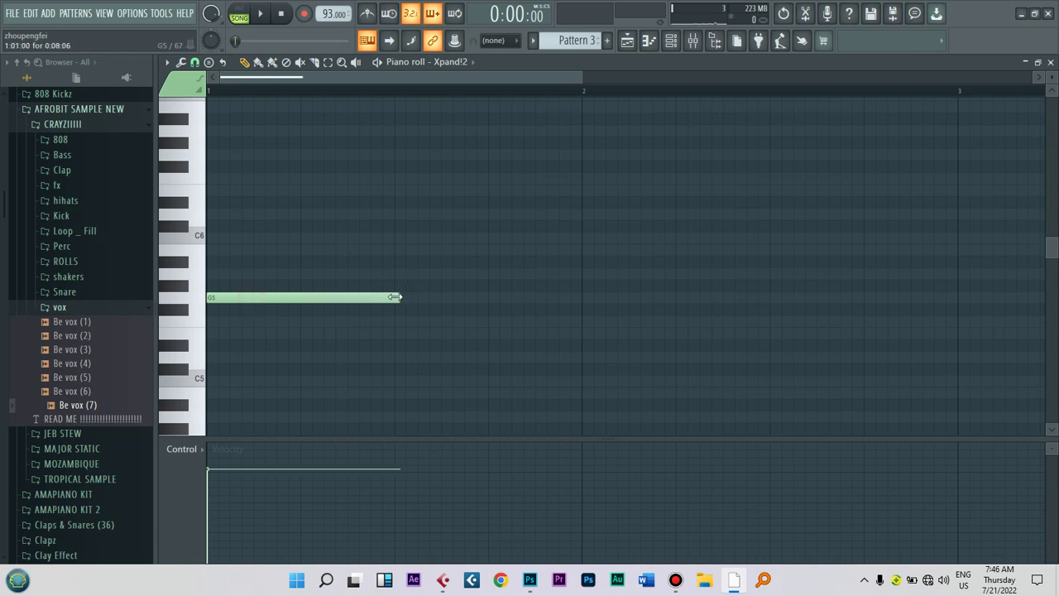
click(260, 262)
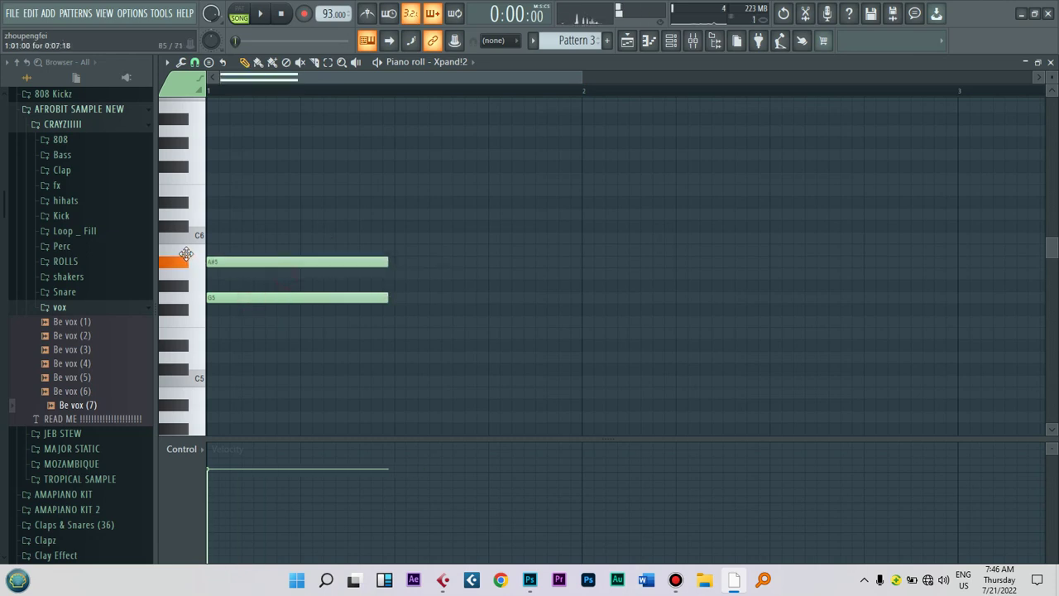
click(219, 303)
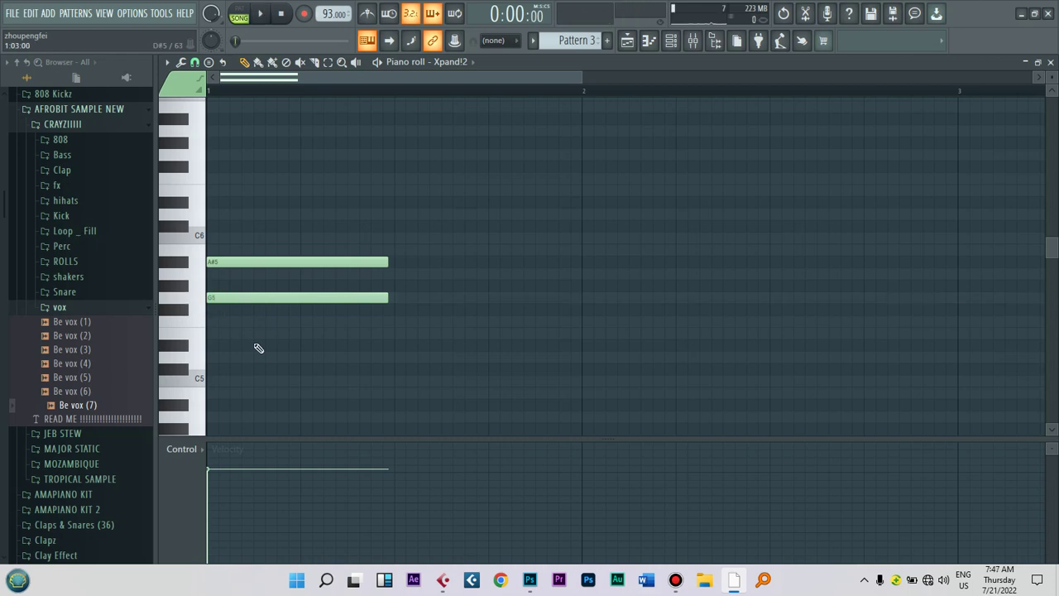
Step: Move the Pattern 3 clip on Track 6 to bar 1 in the Playlist, play it briefly, and reopen its piano roll
click(627, 40)
click(356, 302)
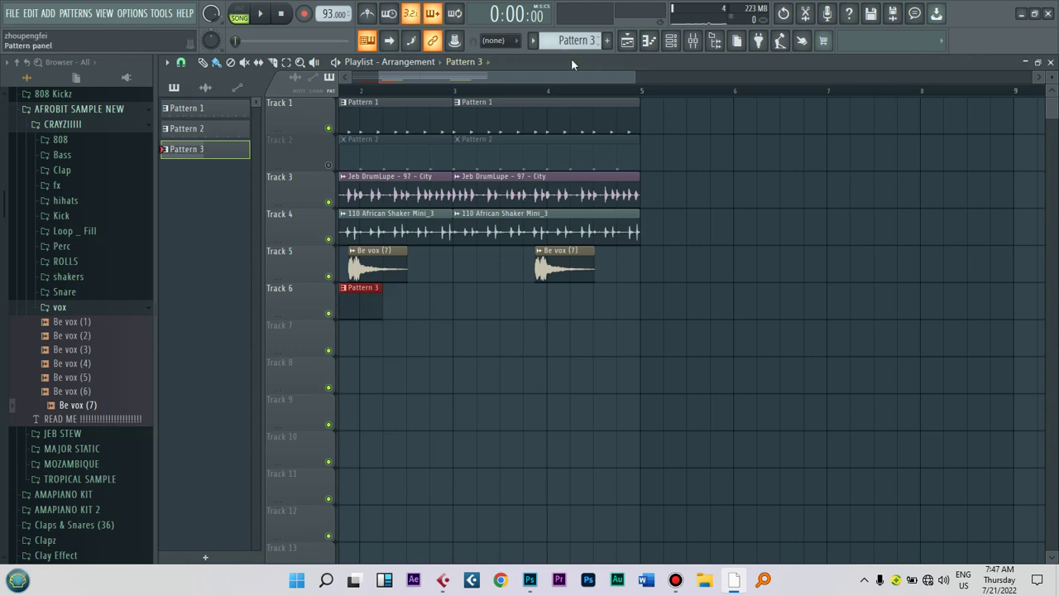
scroll(518, 79, left, 3)
drag(390, 299, 361, 300)
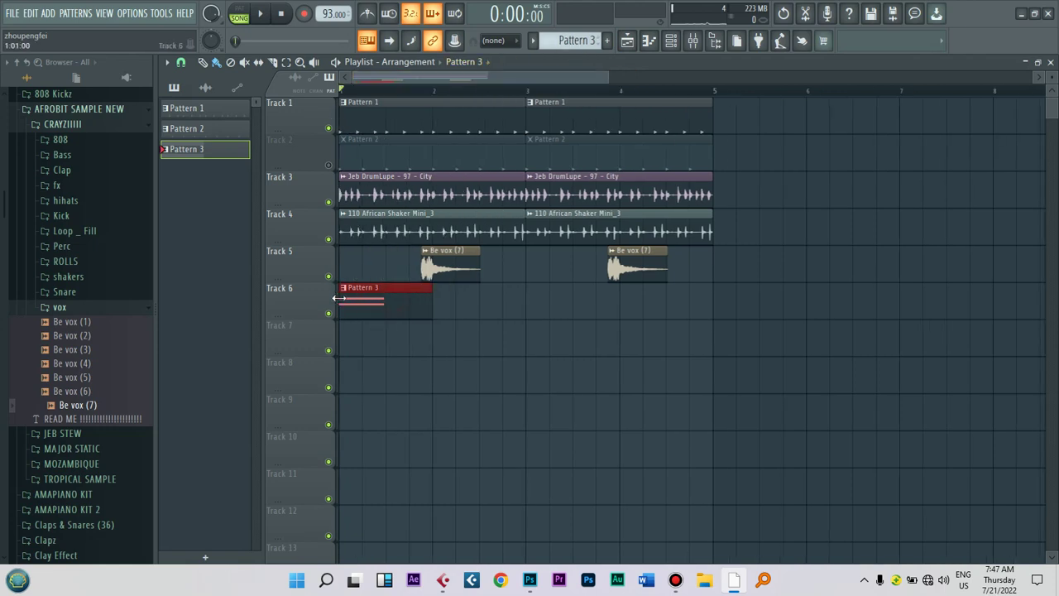
key(space)
double_click(362, 300)
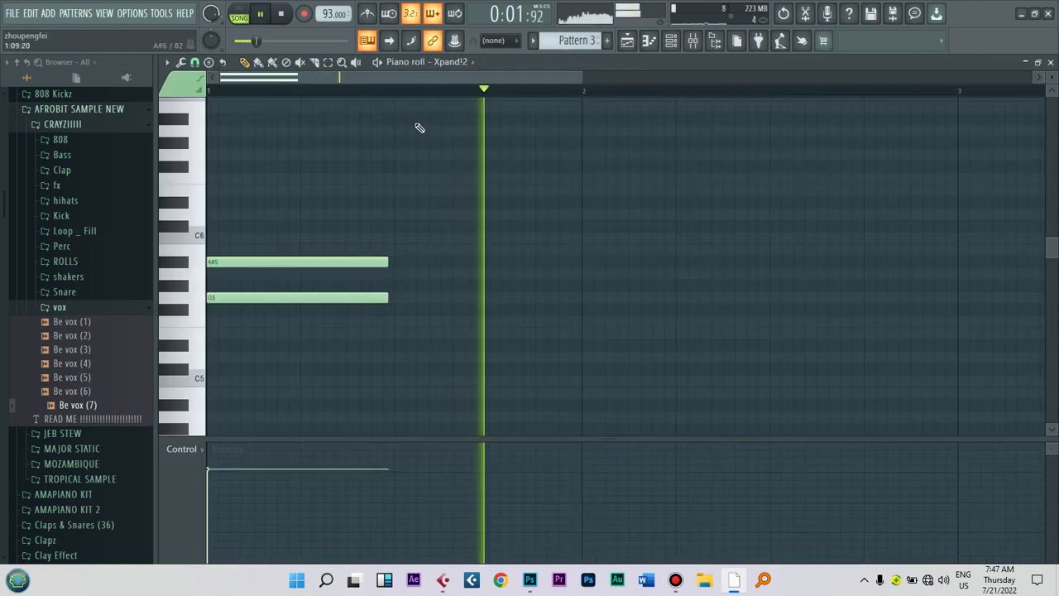
key(space)
Step: Load Xpand!2's +13 CP80 + Sine PWM preset from E Pianos + Clav, audition it, and close the plugin window
click(680, 48)
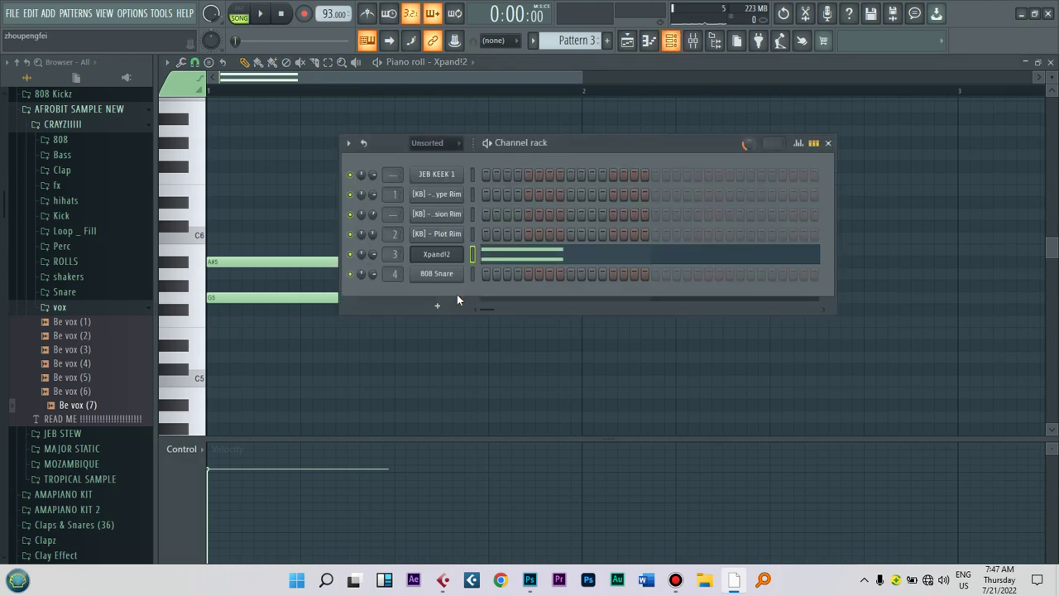
click(437, 258)
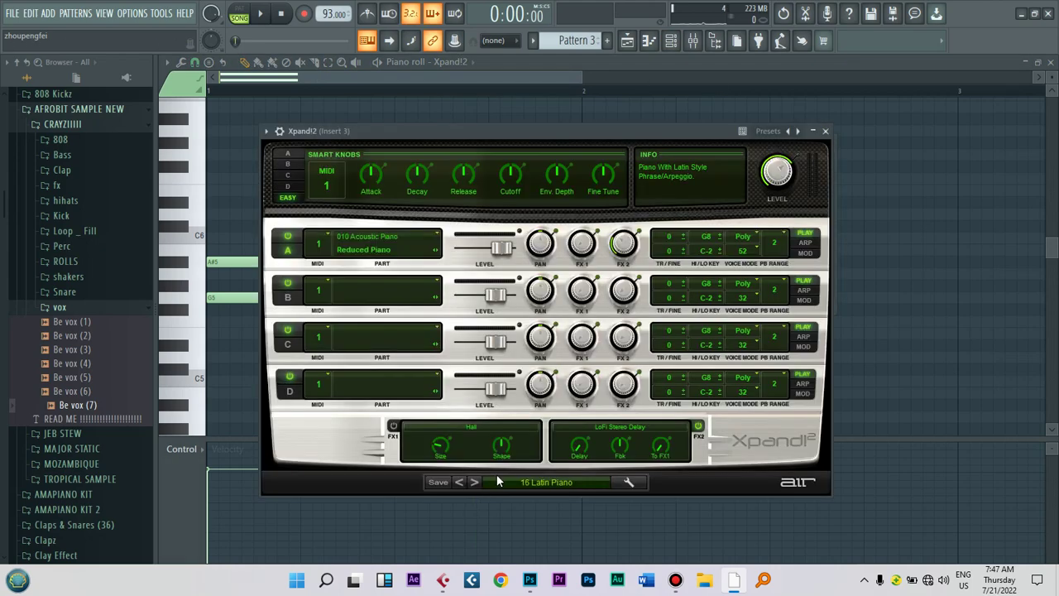
click(524, 489)
mouse_move(556, 341)
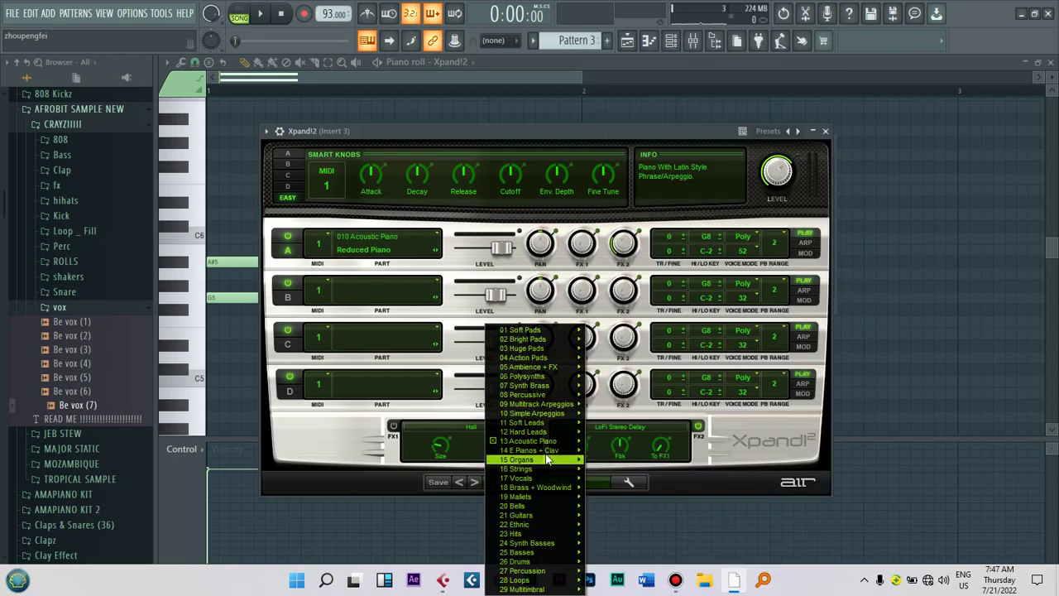
mouse_move(553, 446)
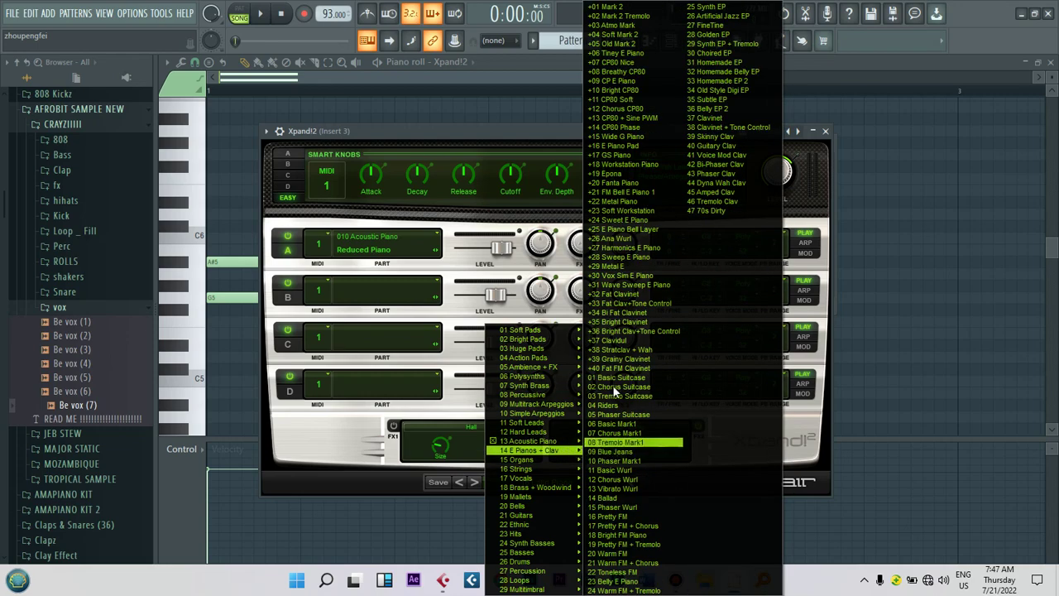
click(617, 117)
key(space)
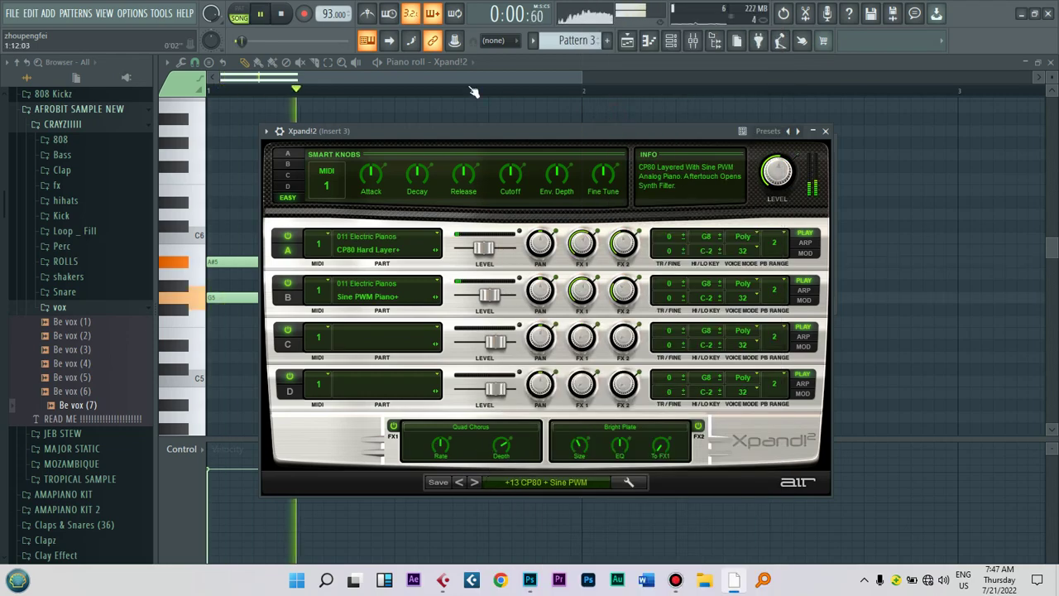
key(Escape)
key(space)
Step: Add a D#5 note beneath G5 and A#5, play the chord, and lengthen all three notes to 0:08:00
drag(256, 333, 163, 345)
key(space)
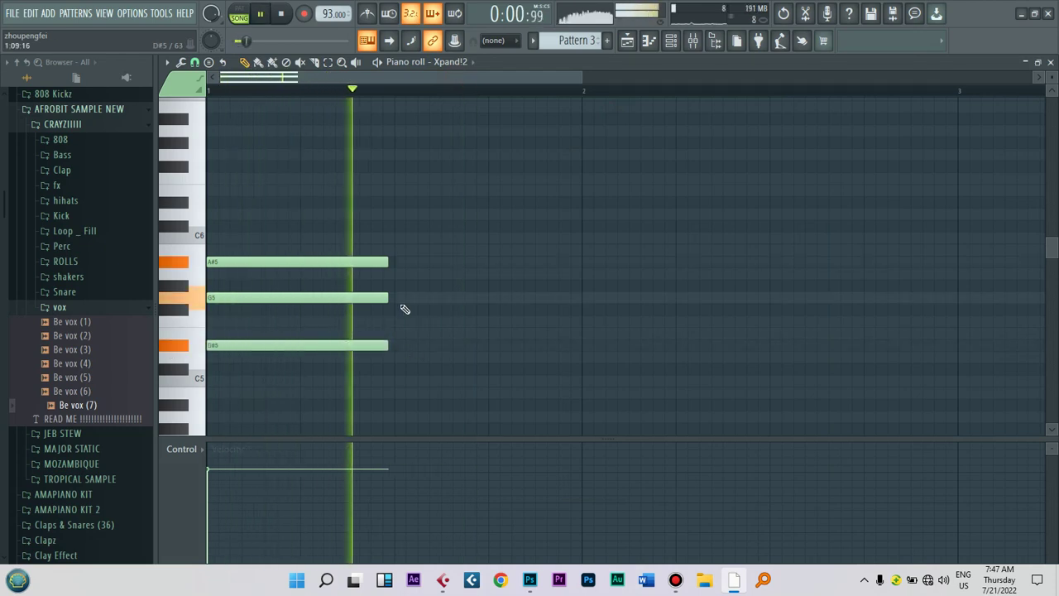
drag(389, 262, 395, 298)
Step: Stop playback, duplicate the chord directly after itself, and move the copy's A#5 note down to C5
drag(389, 342, 320, 257)
key(space)
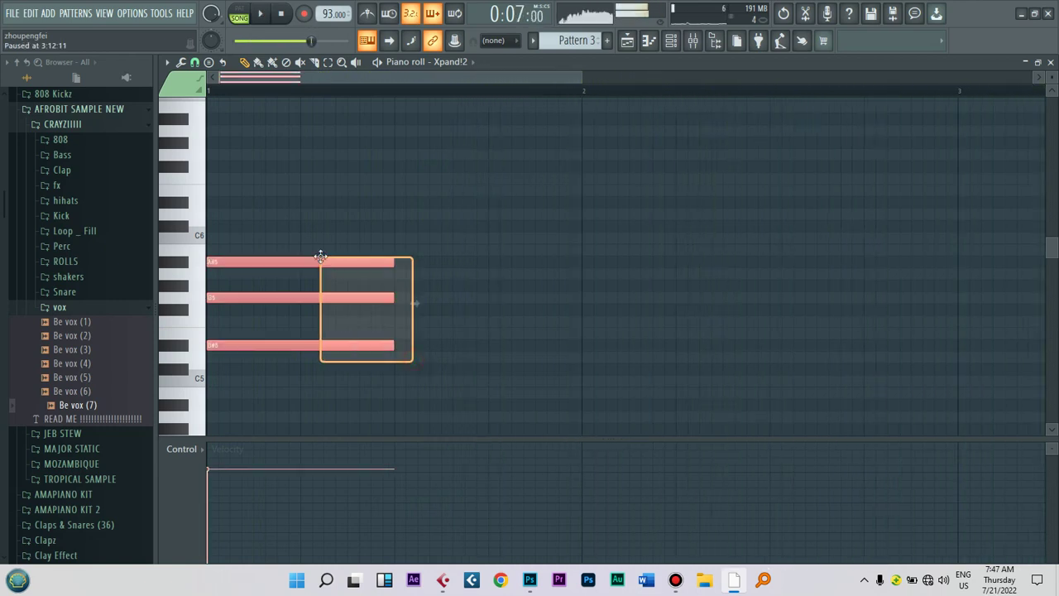
key(ctrl+b)
click(455, 183)
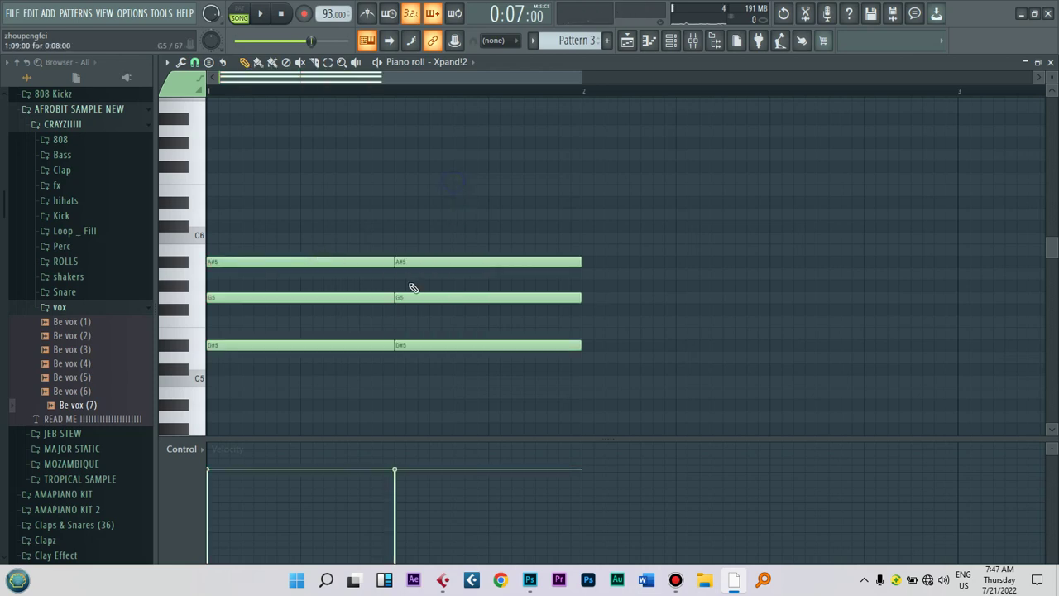
drag(410, 261, 411, 372)
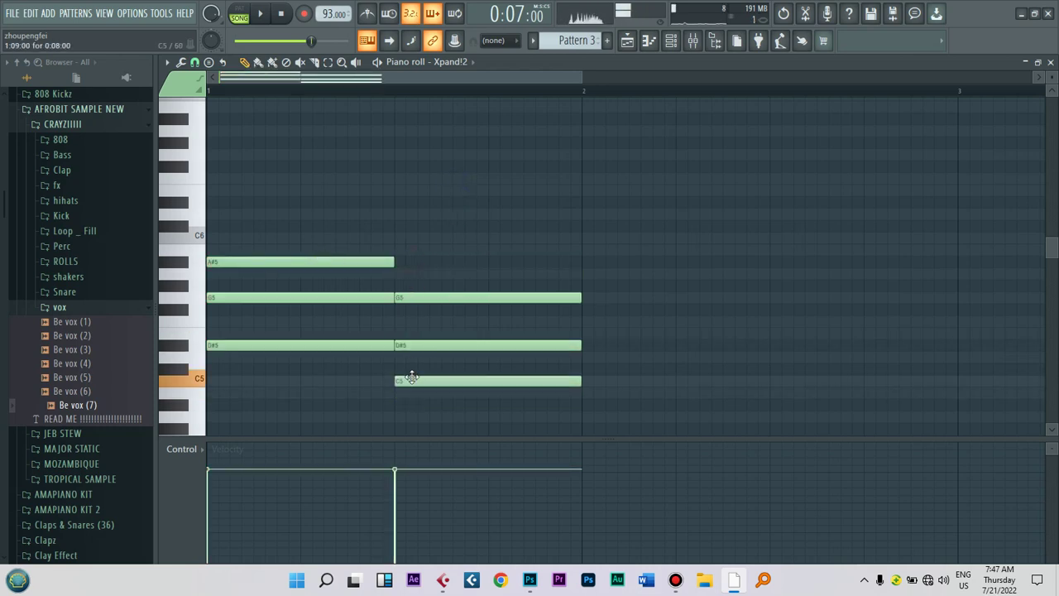
Step: Add two half-bar chords in bar 2: A#4, D5 and F5, followed by G#4, C5 and D#5
drag(587, 406, 653, 326)
click(610, 384)
mouse_move(604, 369)
mouse_down()
mouse_move(599, 361)
mouse_move(612, 356)
mouse_up()
drag(639, 291, 778, 414)
drag(648, 318, 828, 338)
Step: Play the four-chord progression, stop playback, and select all of its notes
key(space)
key(space)
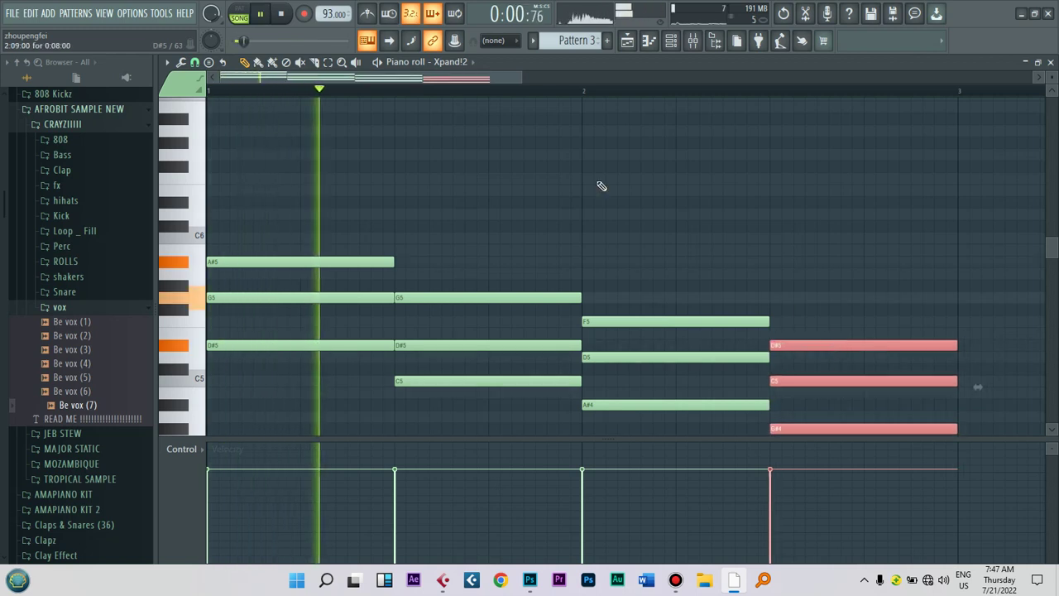
scroll(533, 91, down, 3)
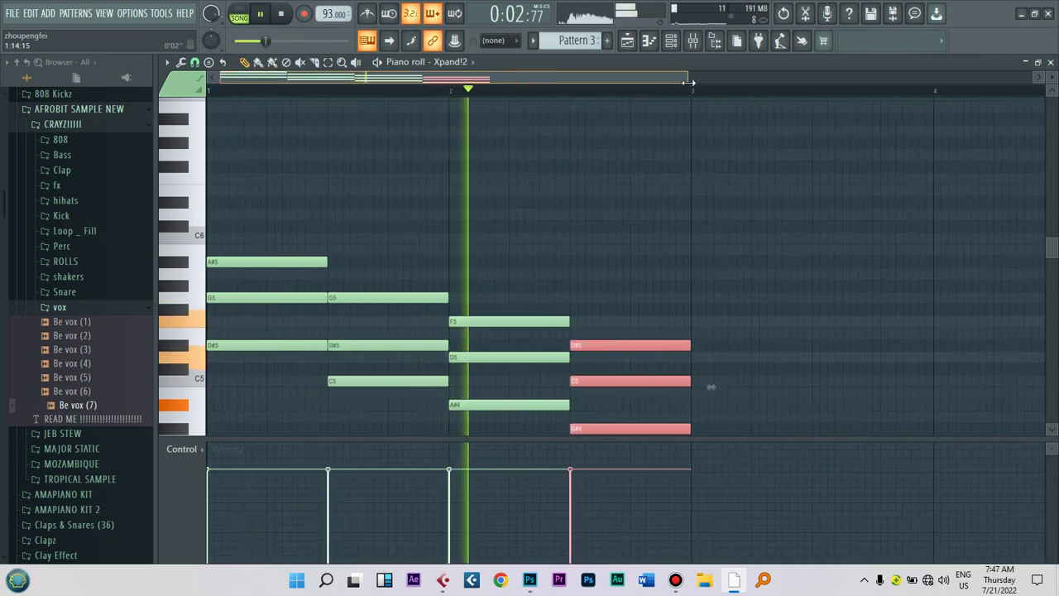
scroll(699, 207, down, 2)
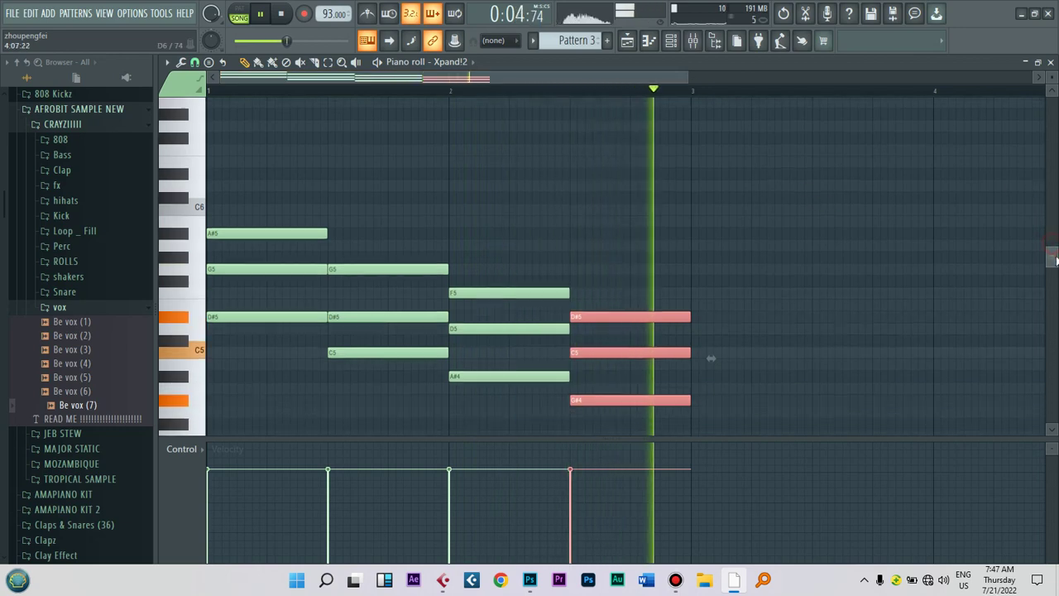
key(ctrl+d)
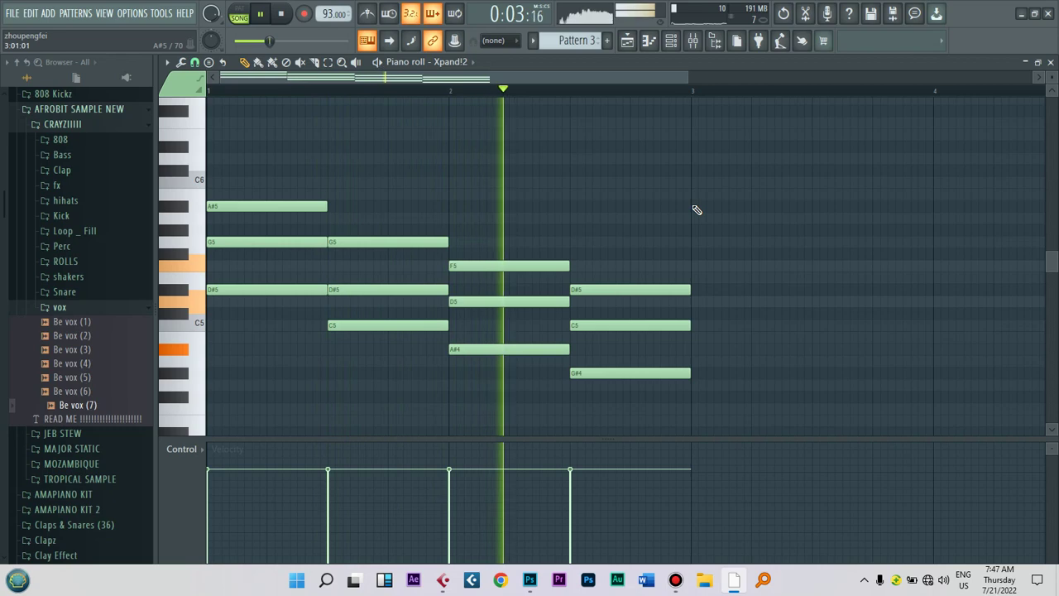
drag(671, 412, 212, 130)
key(space)
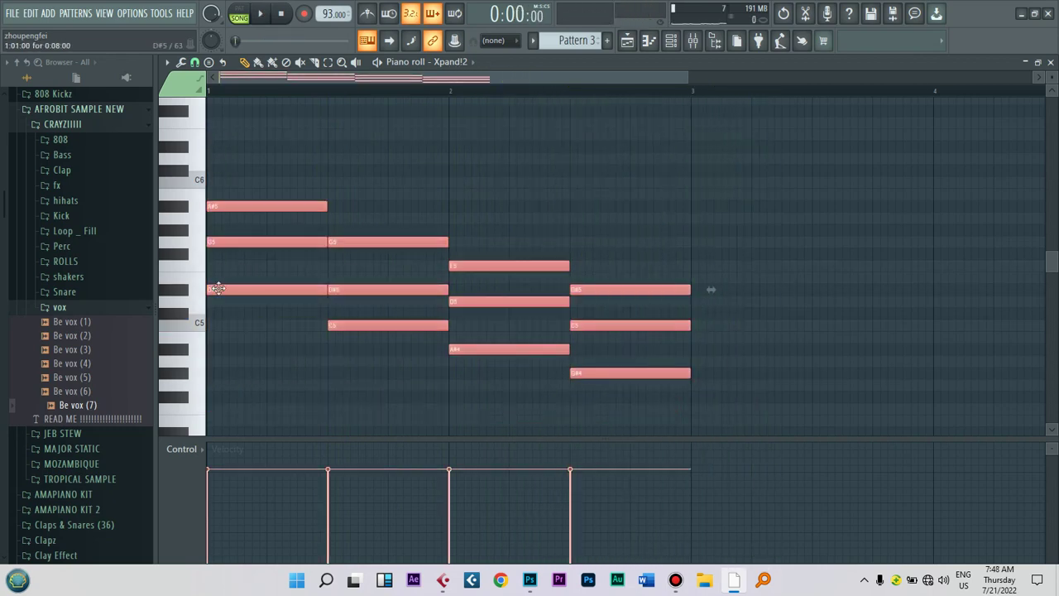
Step: Transpose the whole chord progression up one semitone and play it back
drag(218, 294, 218, 282)
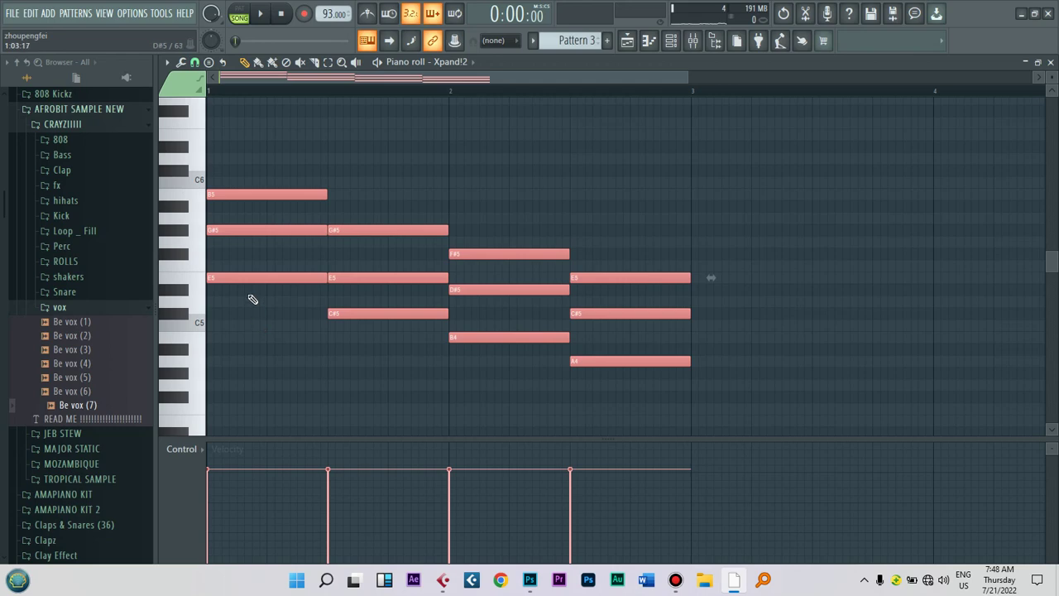
key(space)
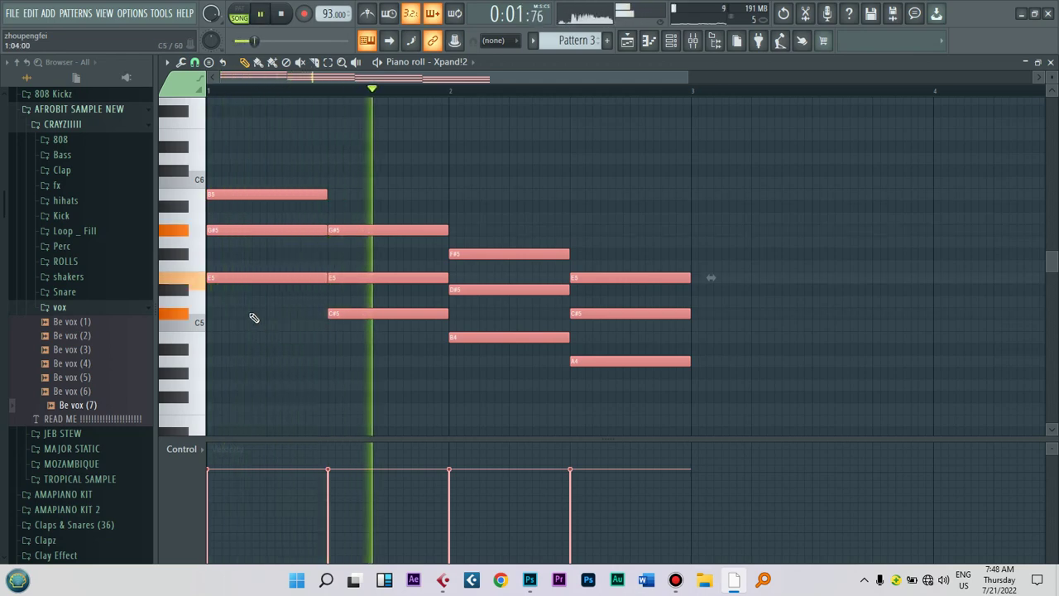
key(space)
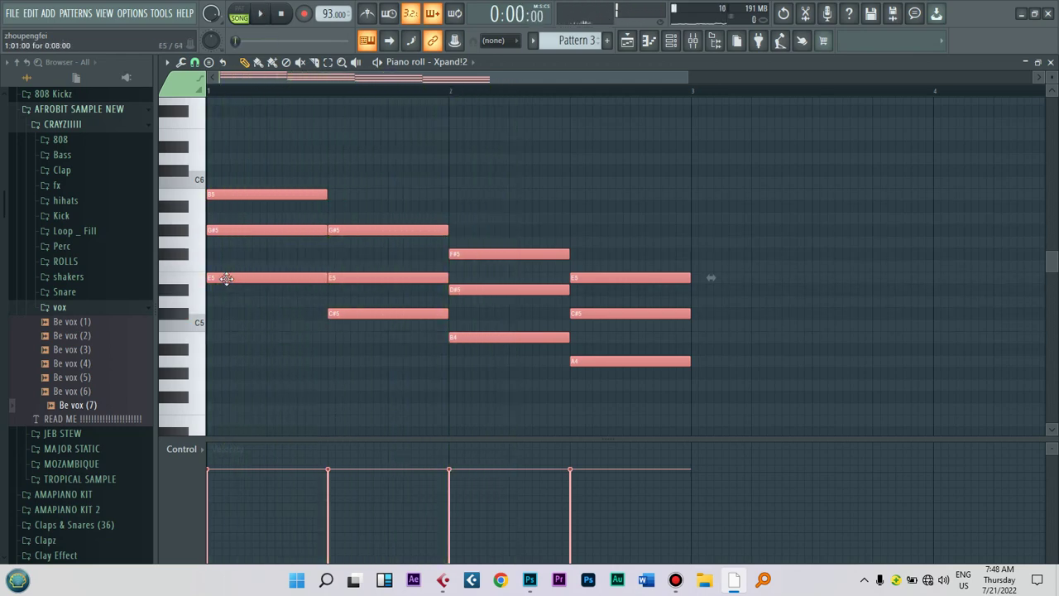
Step: Transpose the progression down so the opening chord becomes D5, F#5 and A5, play it, and stop playback
drag(224, 278, 232, 306)
key(space)
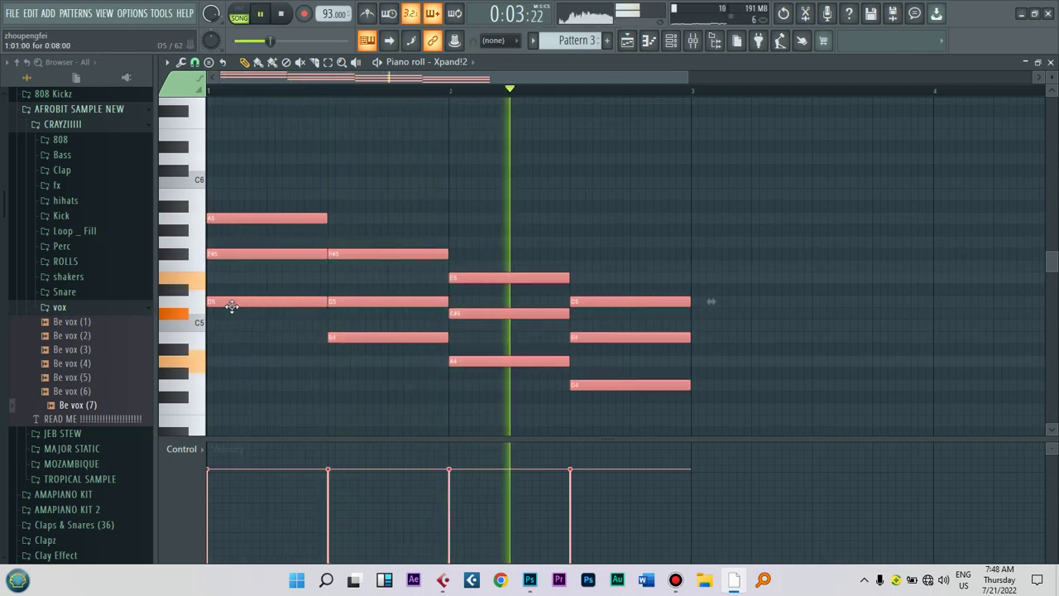
click(466, 213)
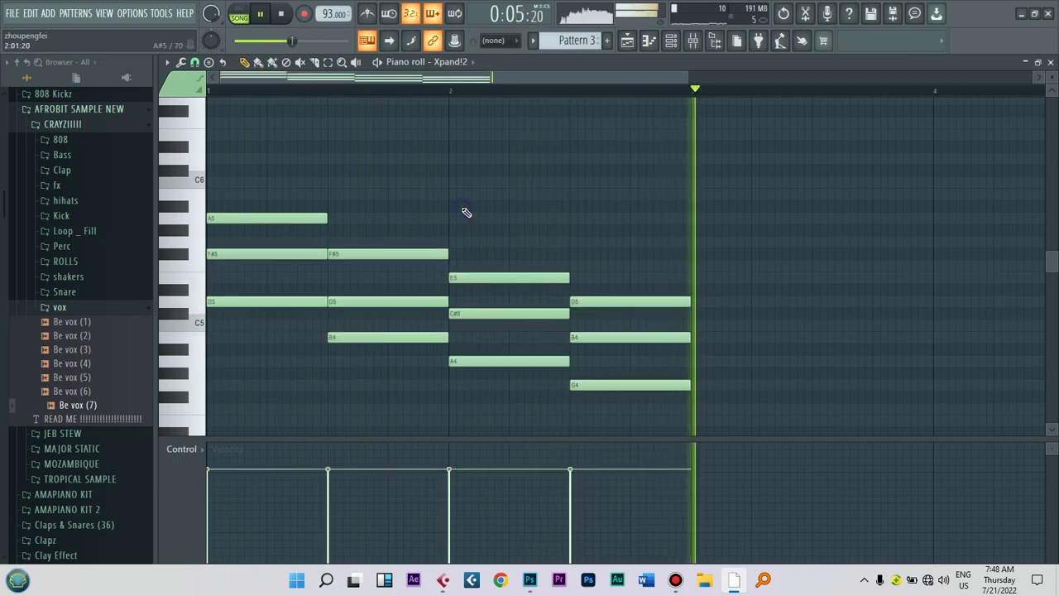
key(space)
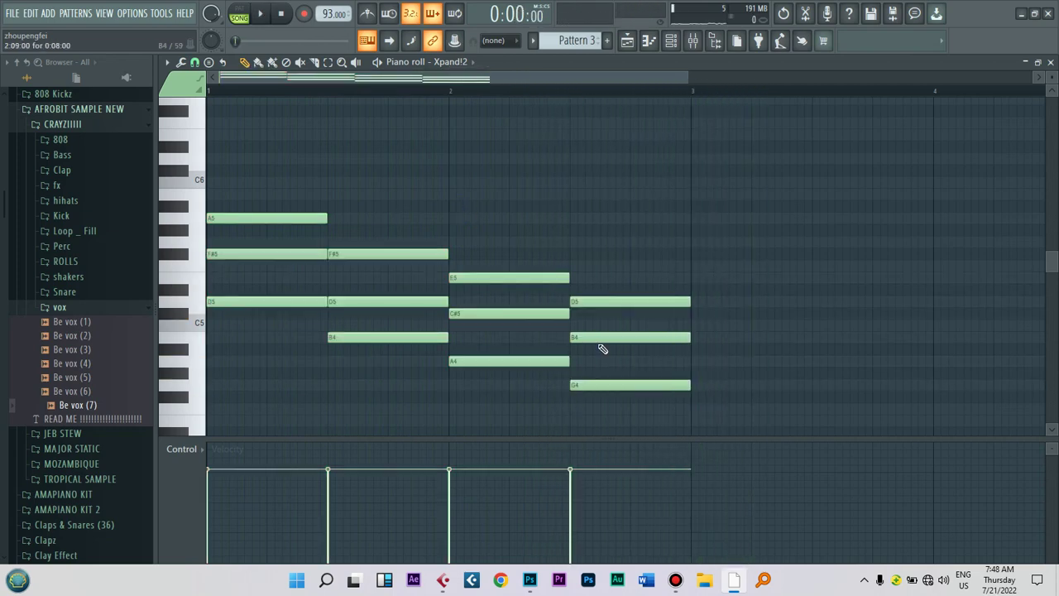
Step: Layer octave copies of the progression below and above it up to octave 9, and duplicate all notes into bars 3 and 4
drag(646, 402, 239, 372)
mouse_move(241, 504)
mouse_down()
mouse_move(348, 561)
mouse_move(506, 563)
mouse_up()
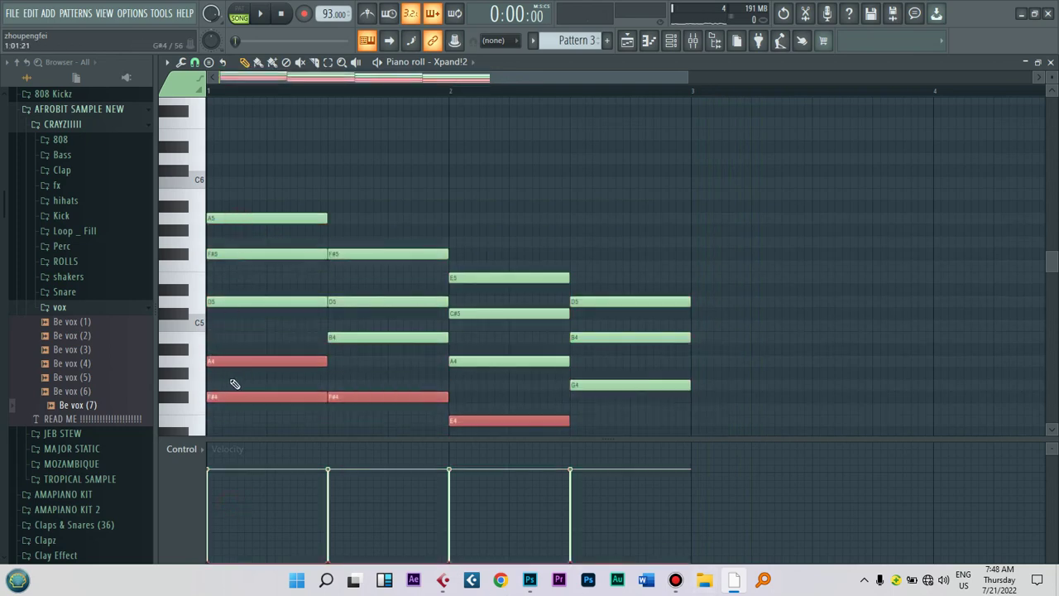
drag(234, 367, 245, 205)
click(329, 151)
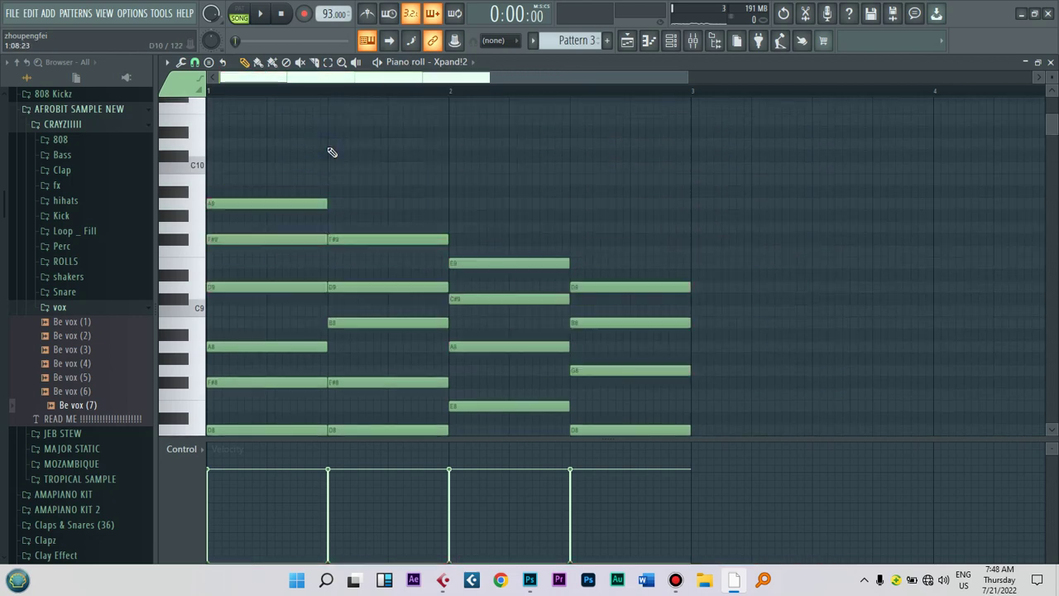
key(ctrl+b)
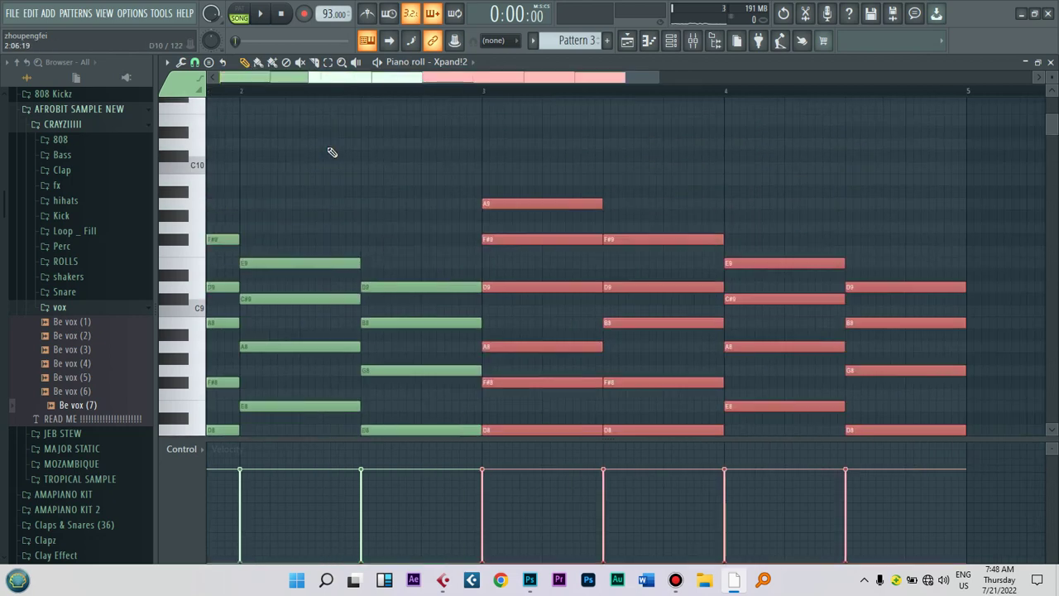
Step: Play the full arrangement in the playlist and unmute Track 2
click(628, 41)
key(space)
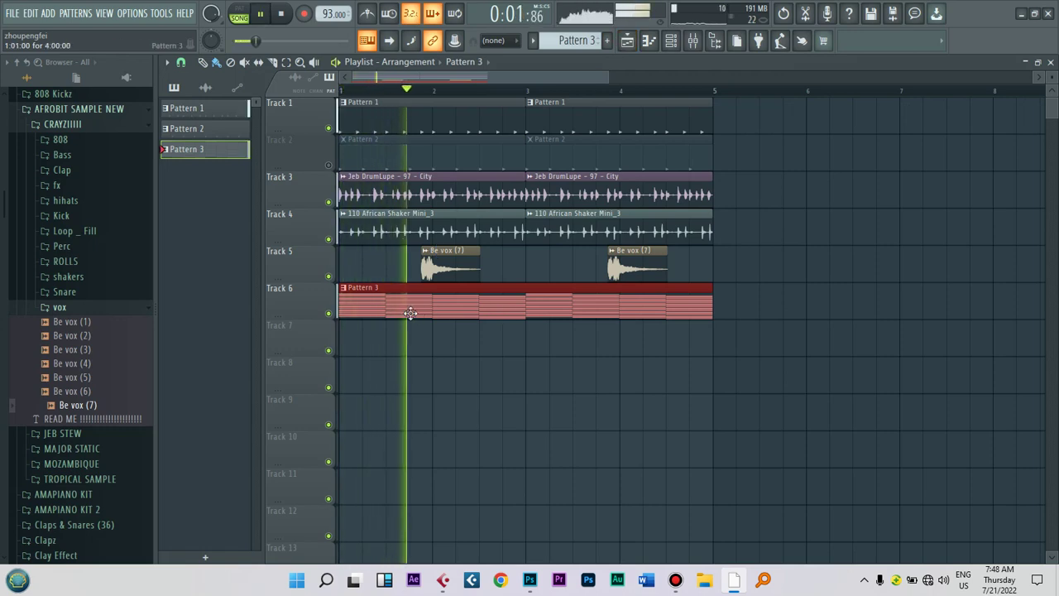
click(670, 47)
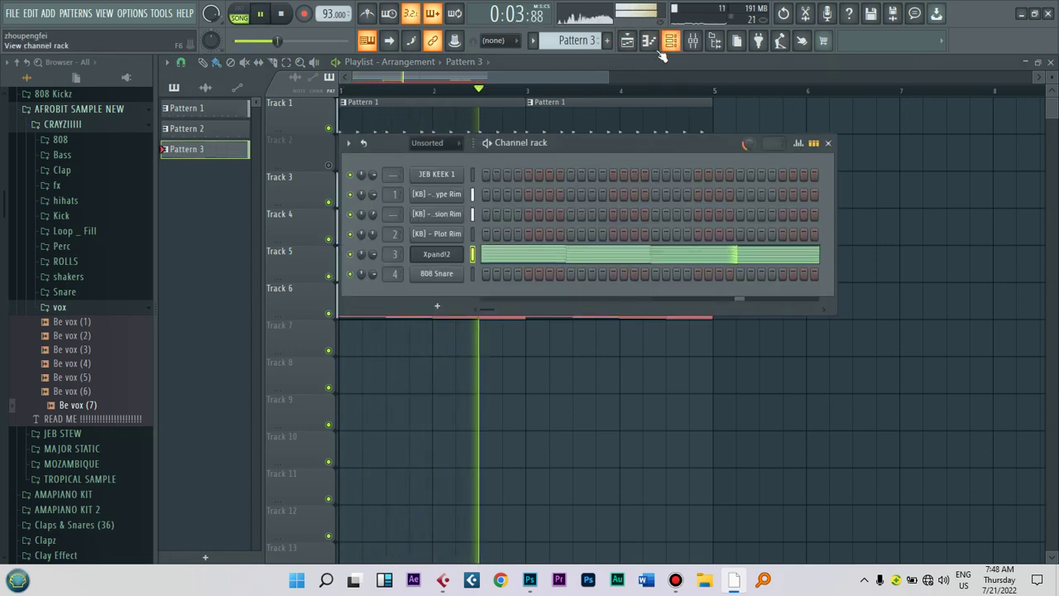
click(516, 72)
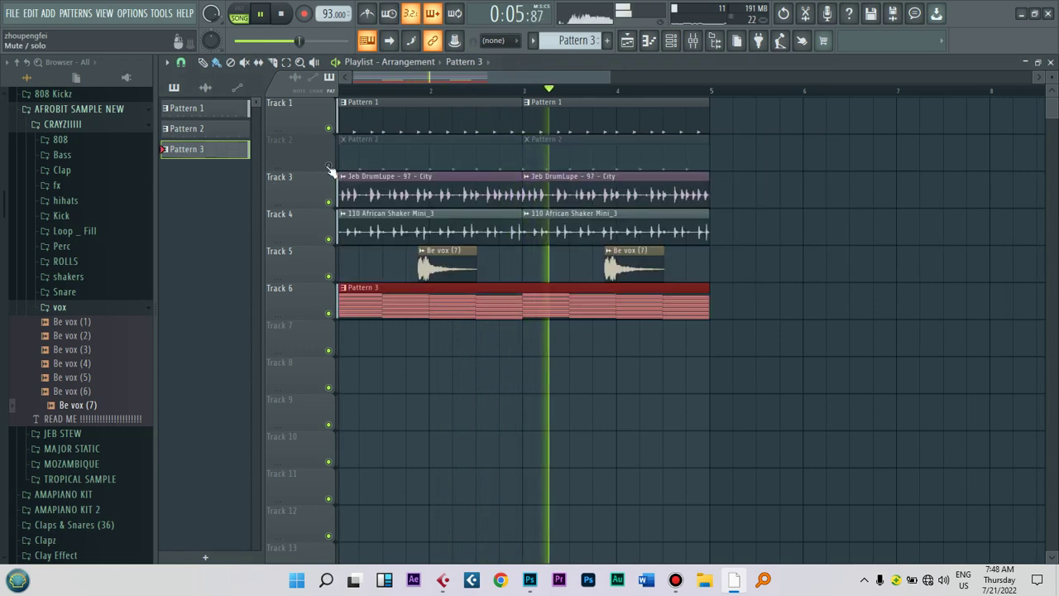
click(329, 164)
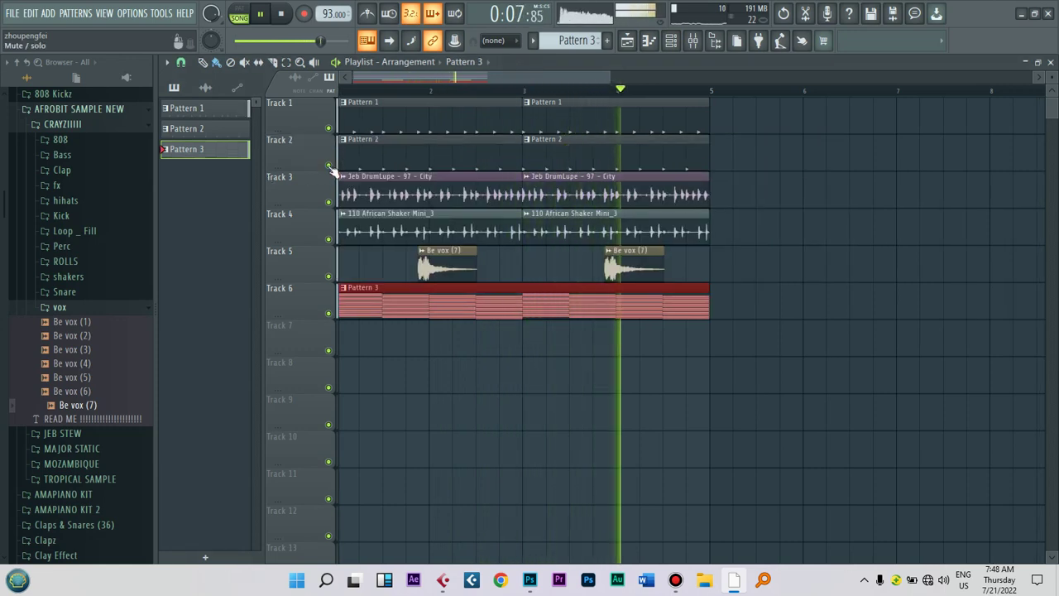
drag(314, 40, 337, 40)
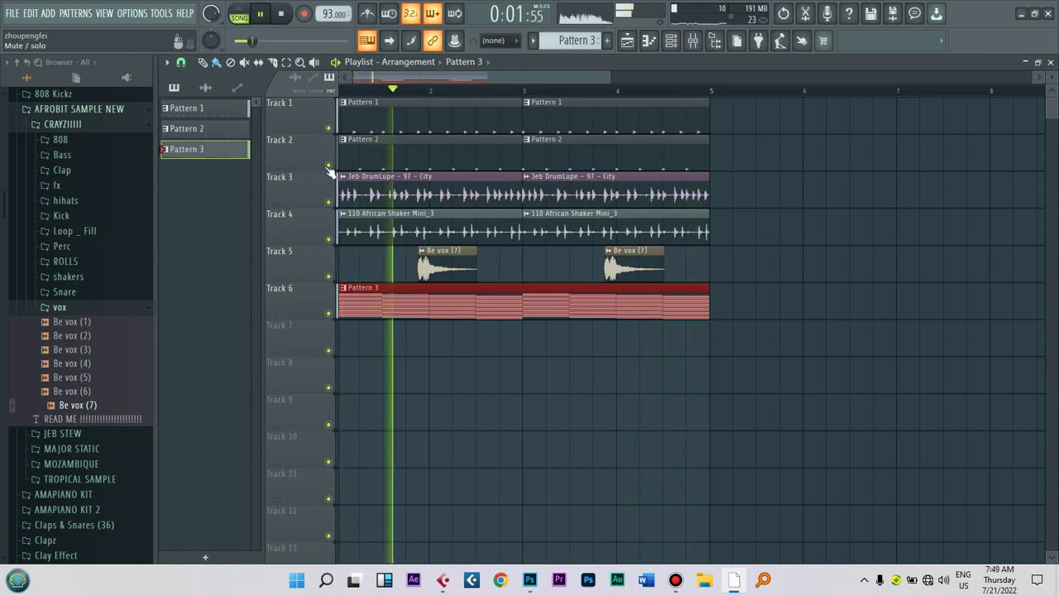
Step: Add a JEB KEEK 1 kick hit on step 31 of Pattern 2, return to the playlist, and stop playback
double_click(423, 160)
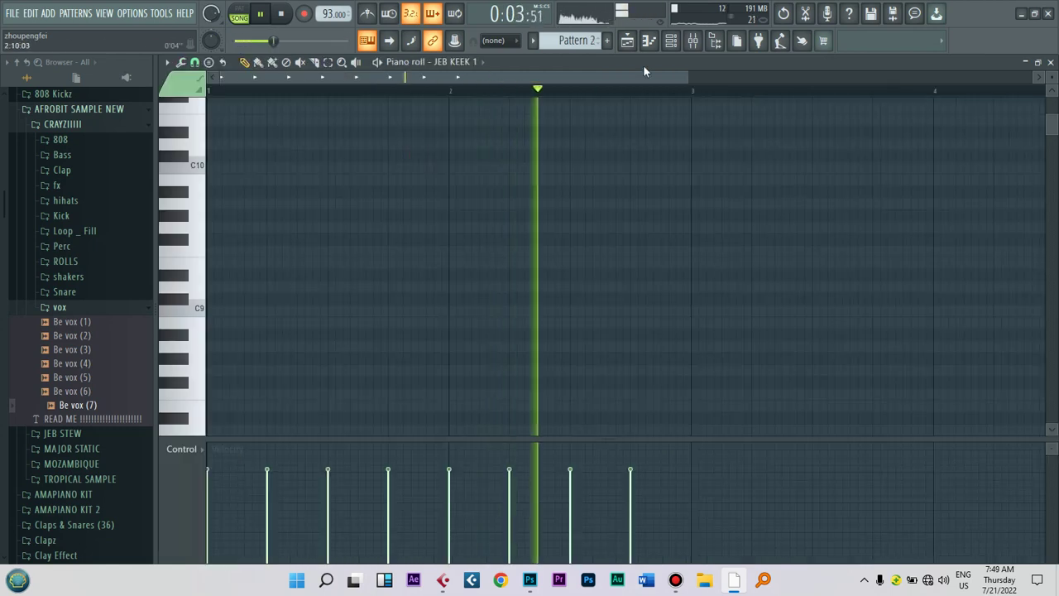
click(671, 41)
click(584, 175)
click(582, 177)
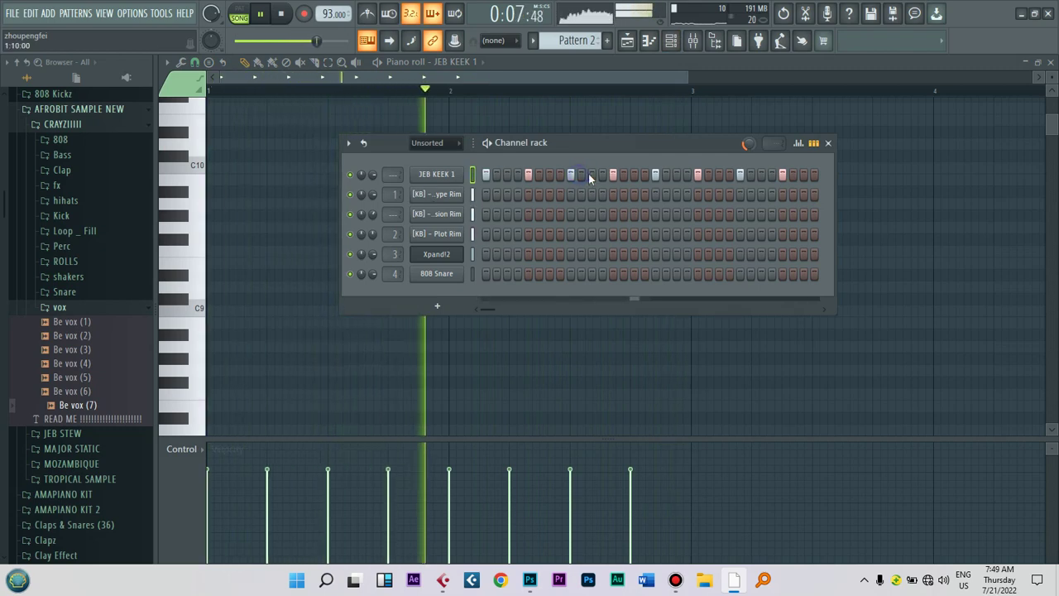
click(807, 175)
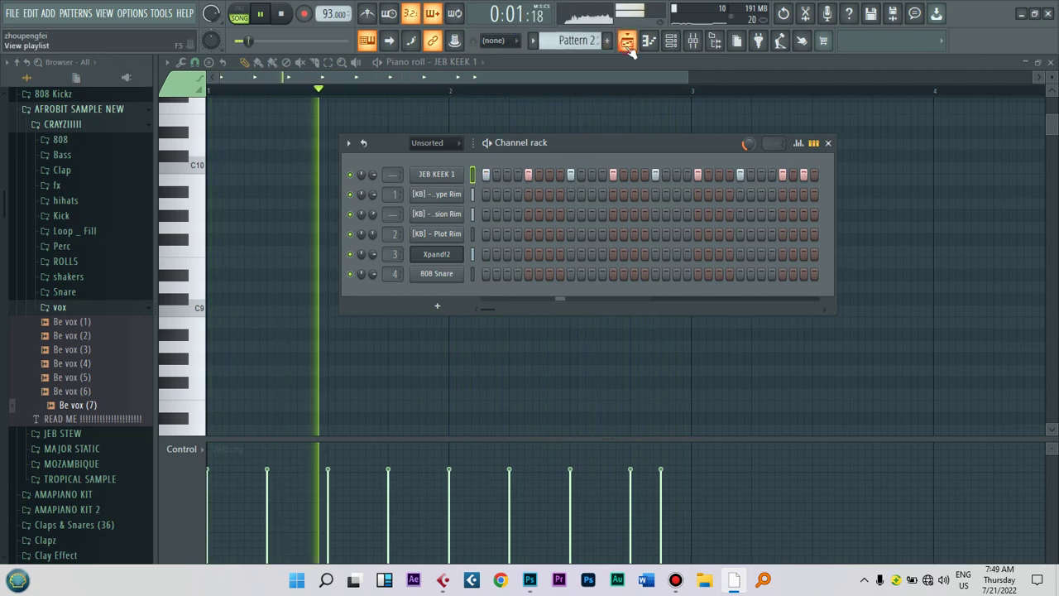
key(F5)
key(space)
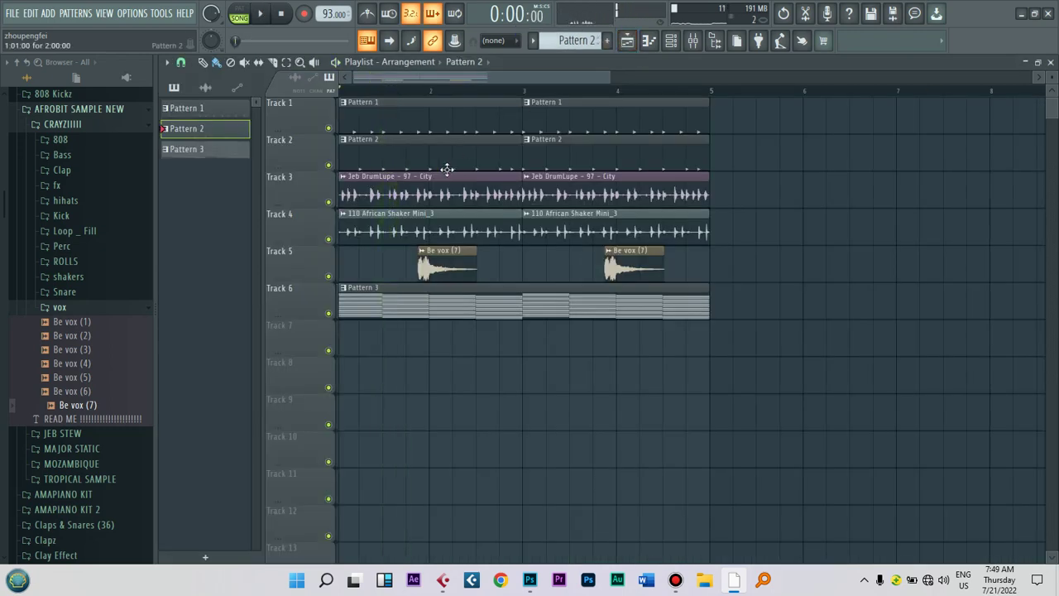
Step: Play the arrangement and mute Tracks 1 and 2
key(space)
click(329, 165)
click(328, 127)
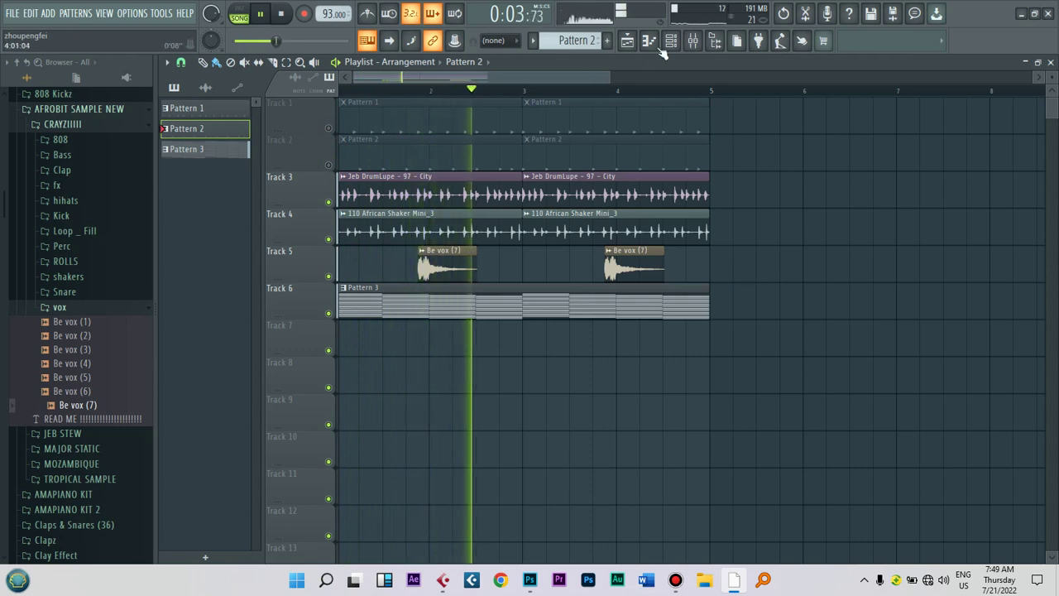
Step: Replace the 808 Snare channel with Nexus, stop playback, and open its Plucked preset category
key(F6)
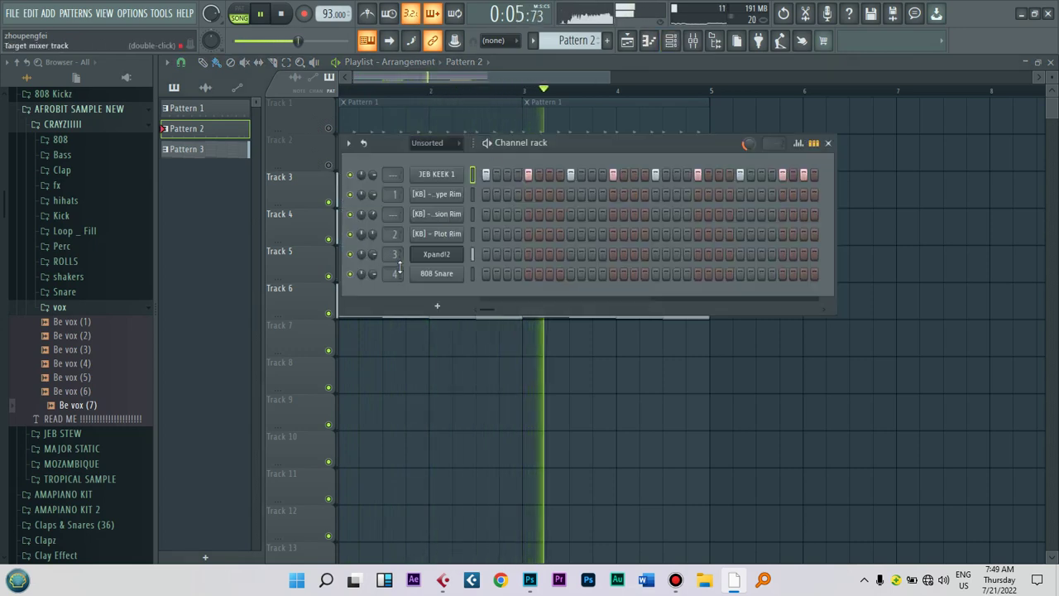
right_click(443, 278)
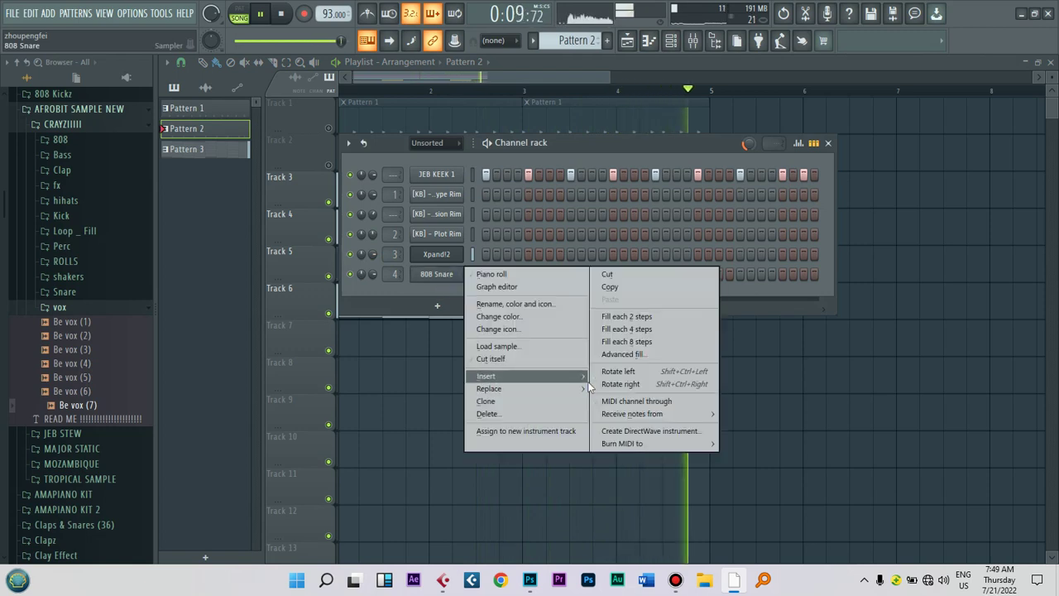
mouse_move(571, 384)
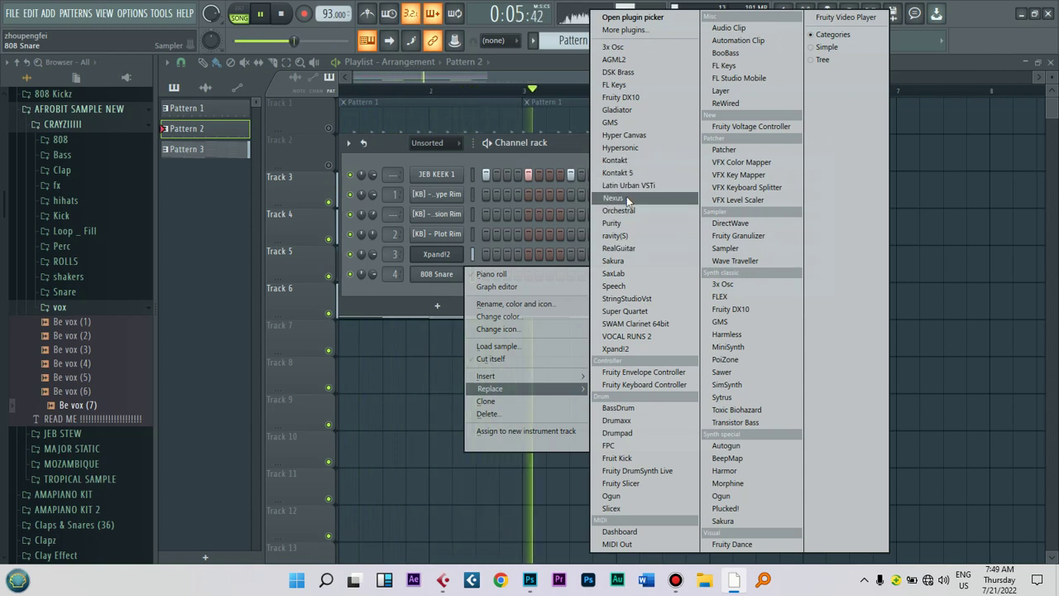
click(627, 199)
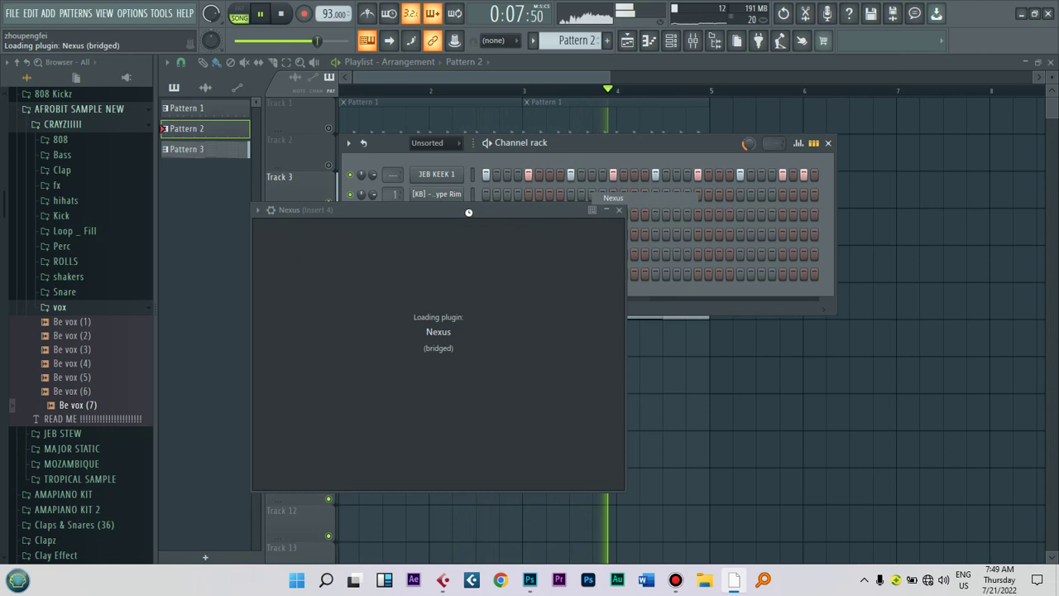
click(492, 210)
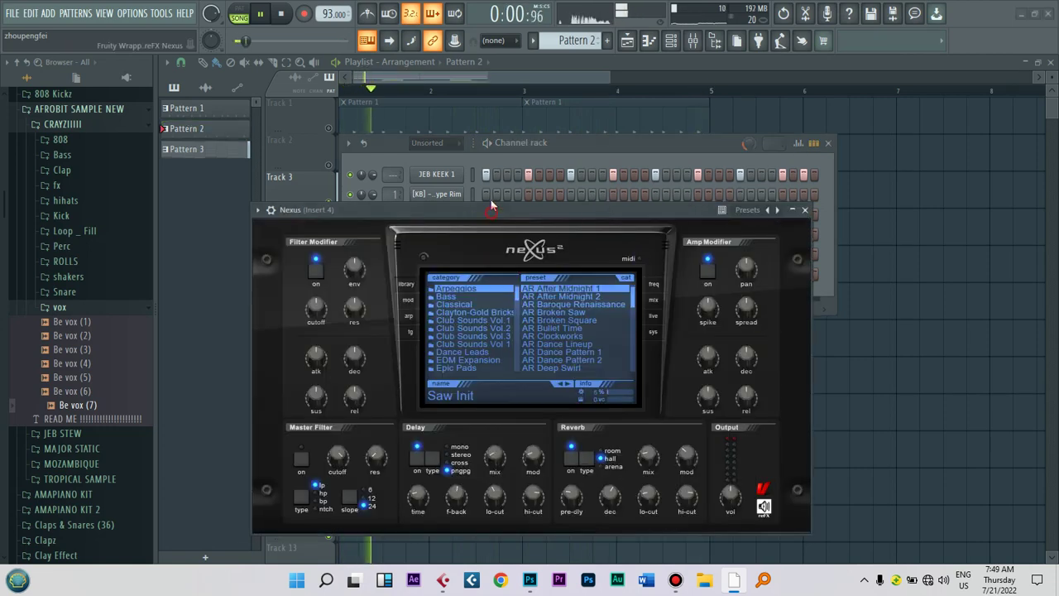
drag(491, 202, 490, 195)
key(space)
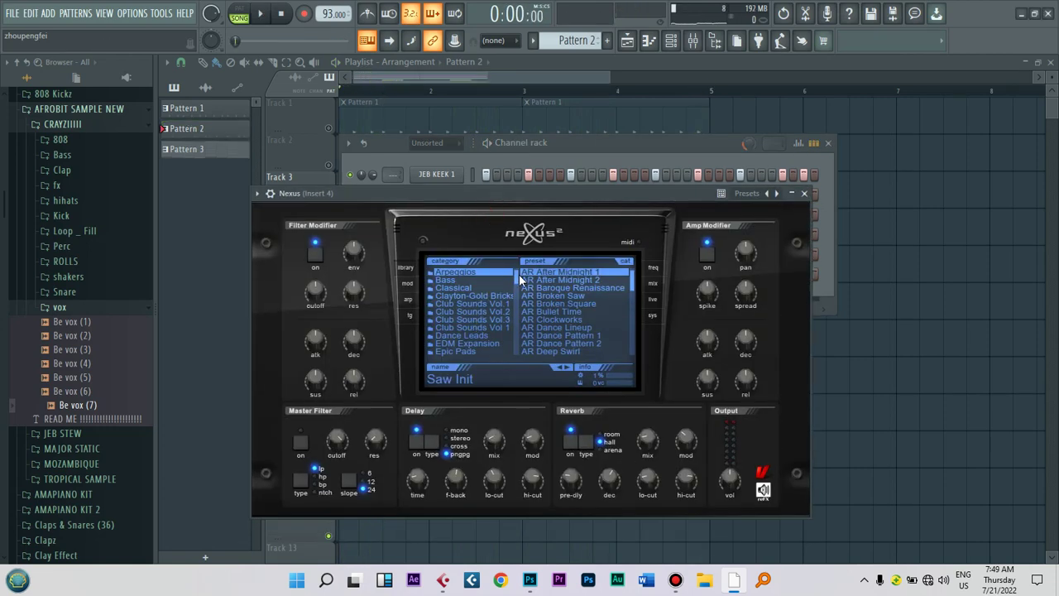
drag(519, 274, 514, 299)
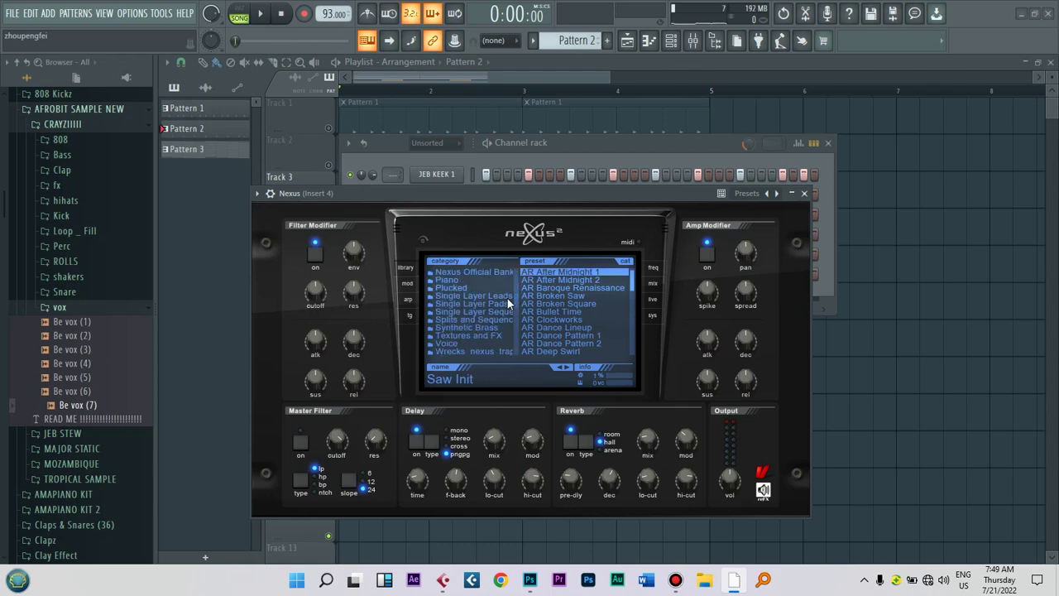
click(451, 288)
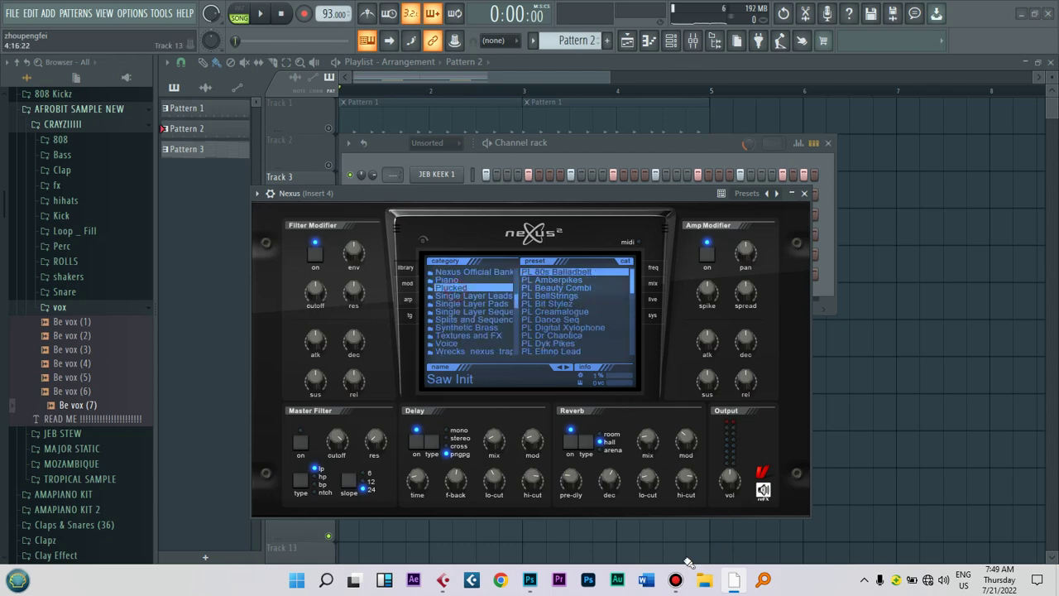
mouse_move(676, 585)
click(678, 518)
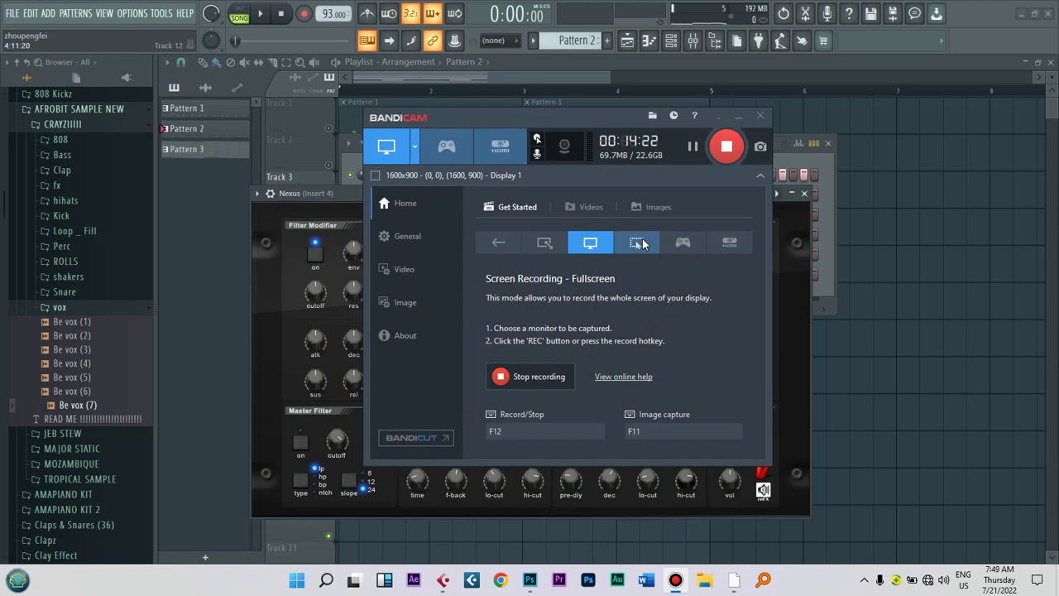
click(761, 115)
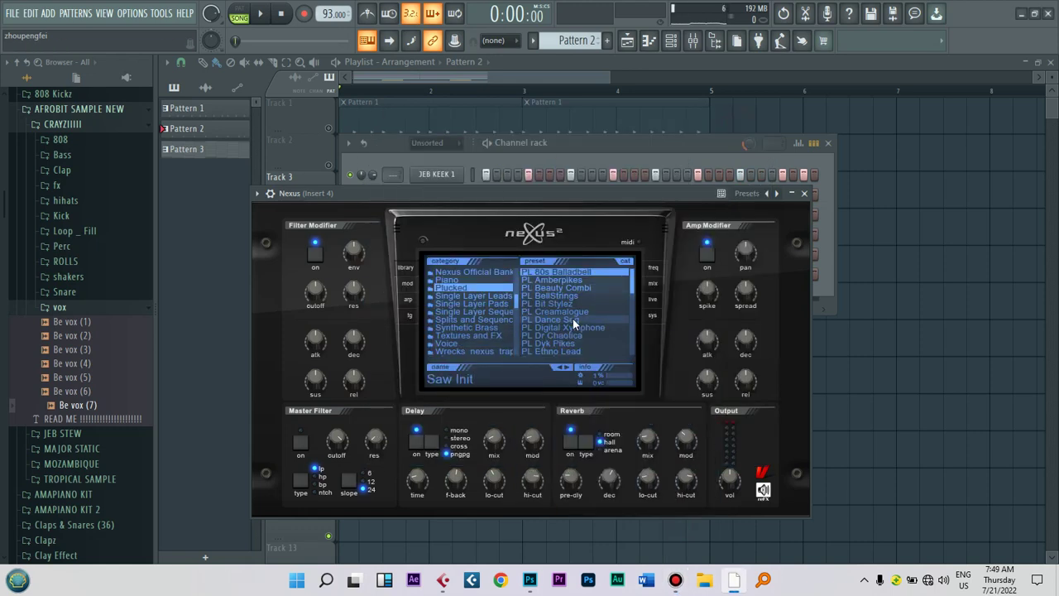
Step: Load the PL Mute Guitars 2 preset in Nexus and play the arrangement
drag(630, 288, 635, 313)
scroll(637, 320, down, 3)
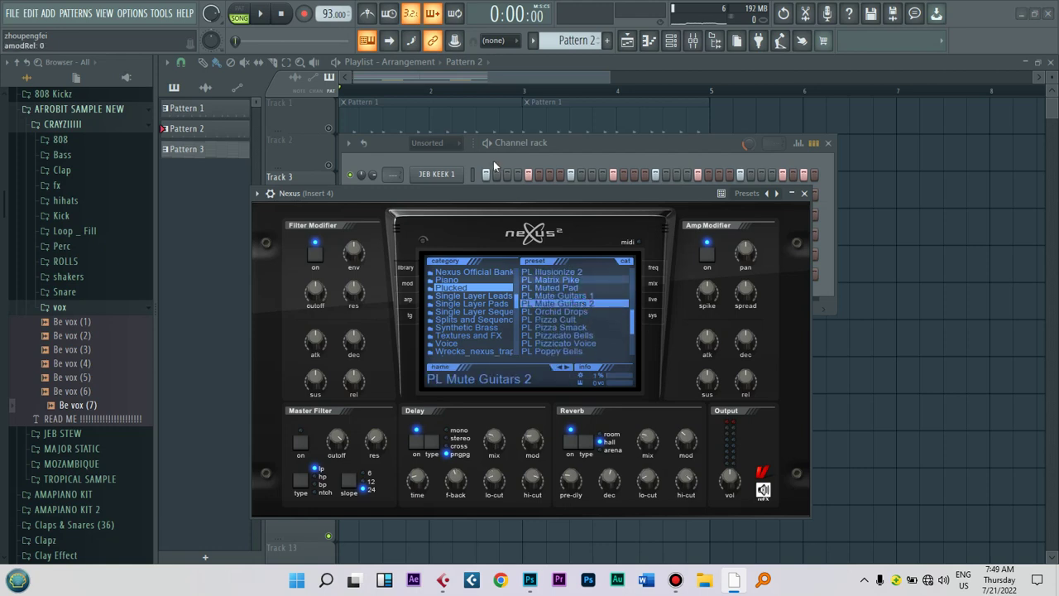
drag(507, 196, 525, 196)
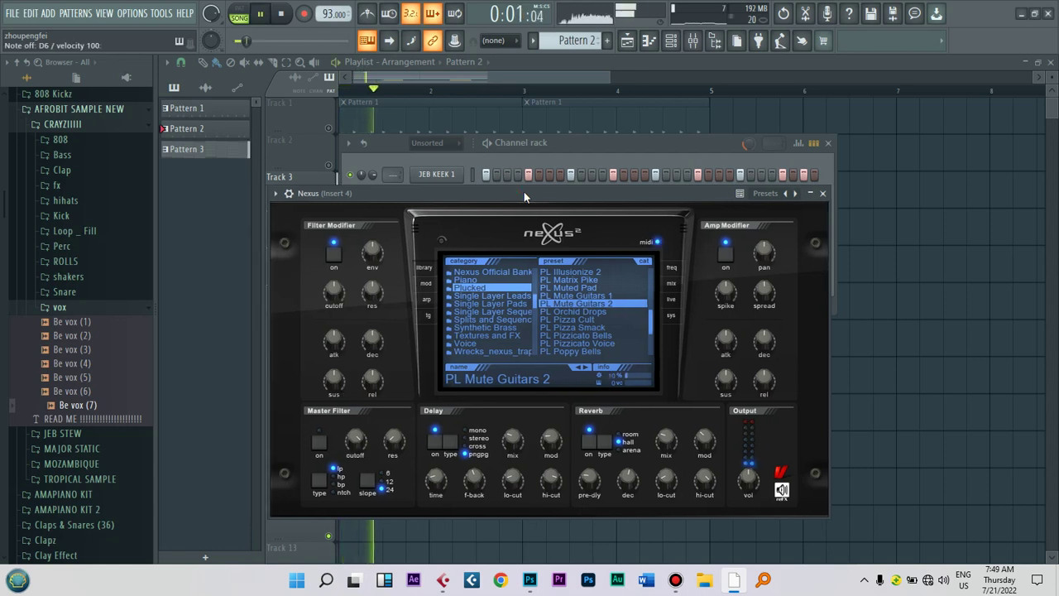
Step: Turn off the delay effect in Nexus and adjust its reverb mix
click(455, 446)
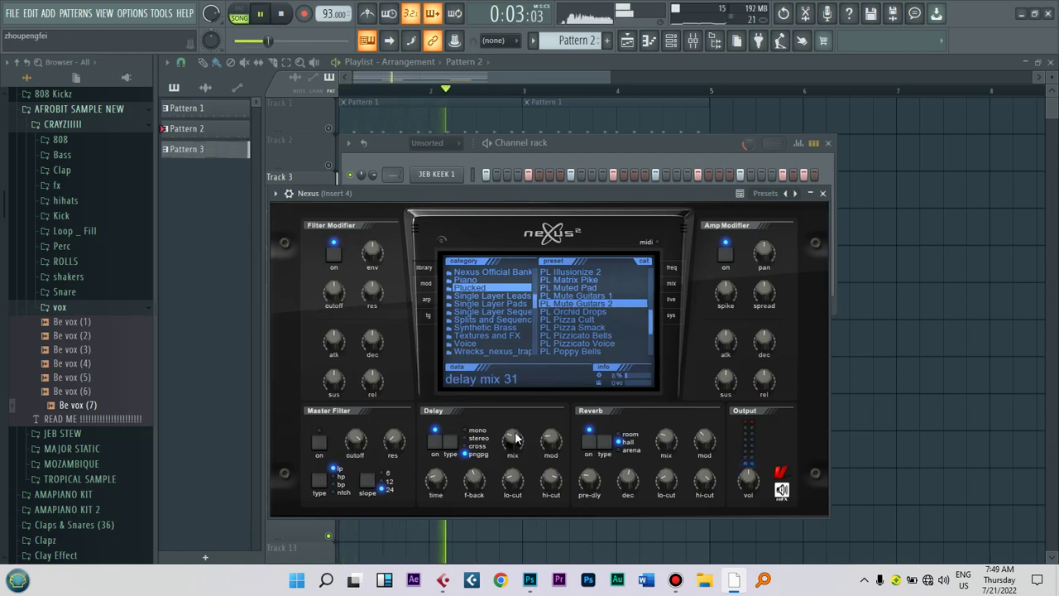
click(434, 443)
click(668, 442)
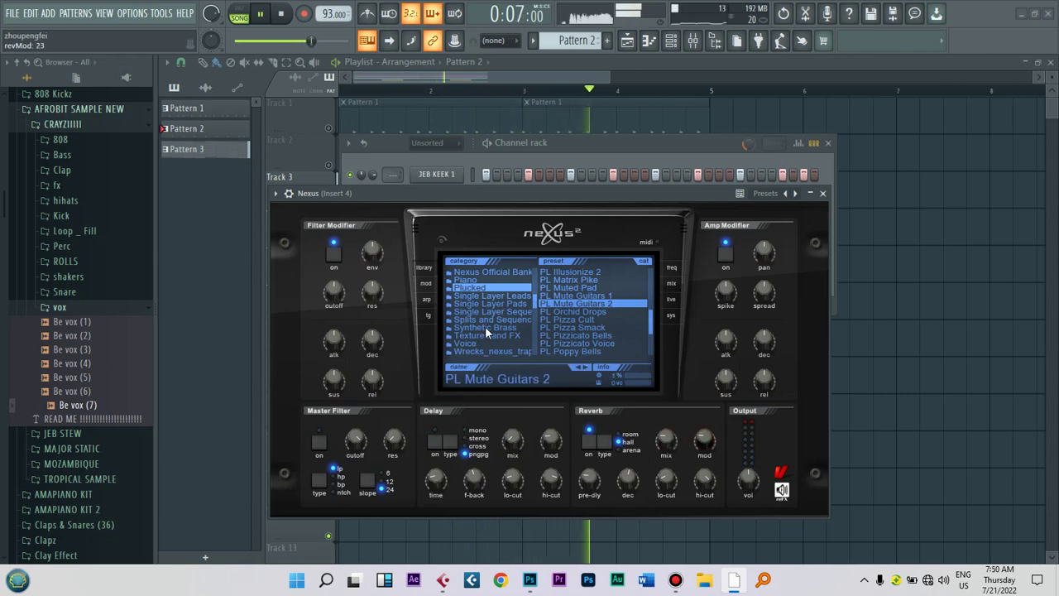
Step: Open the piano roll for Nexus and switch to Pattern 3
click(276, 194)
click(302, 210)
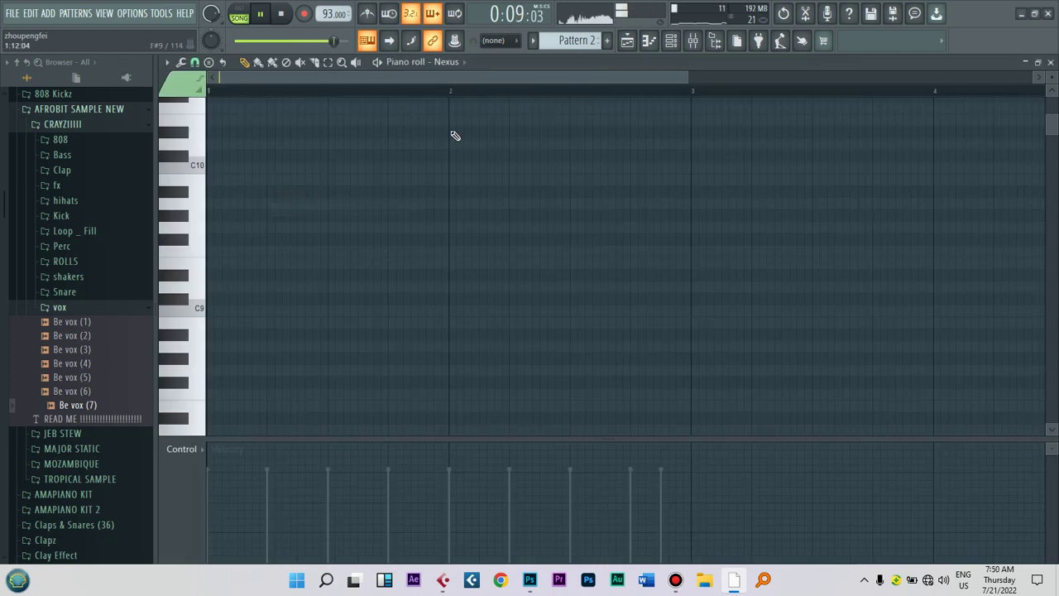
key(space)
scroll(566, 42, down, 1)
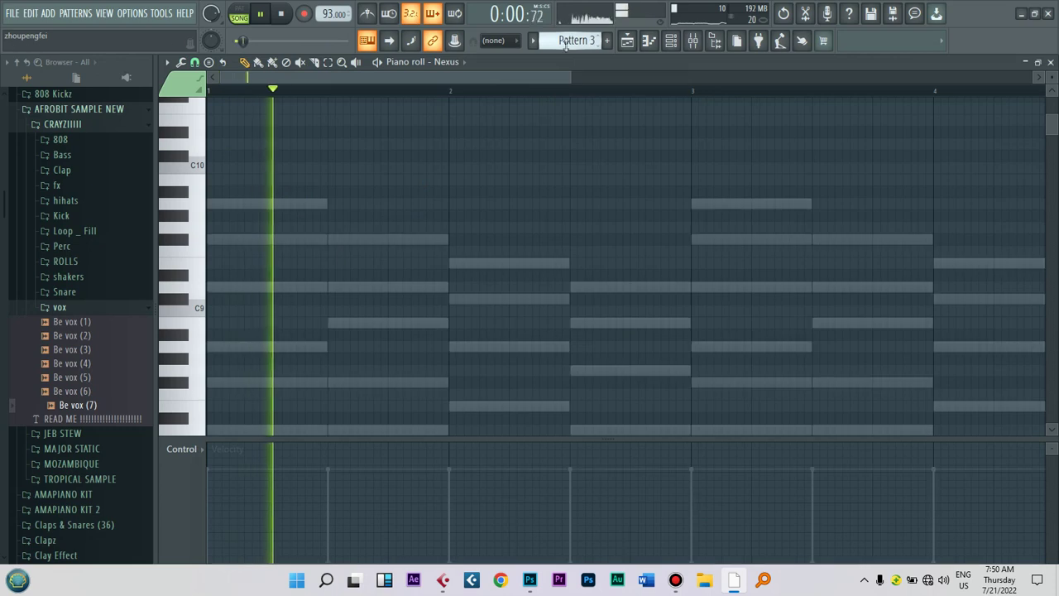
Step: Draw an A5 note on the second beat of bar 1 and audition it
mouse_move(269, 348)
mouse_down()
mouse_move(265, 439)
mouse_move(248, 338)
mouse_move(270, 267)
mouse_move(276, 379)
mouse_move(293, 274)
mouse_move(269, 229)
mouse_up()
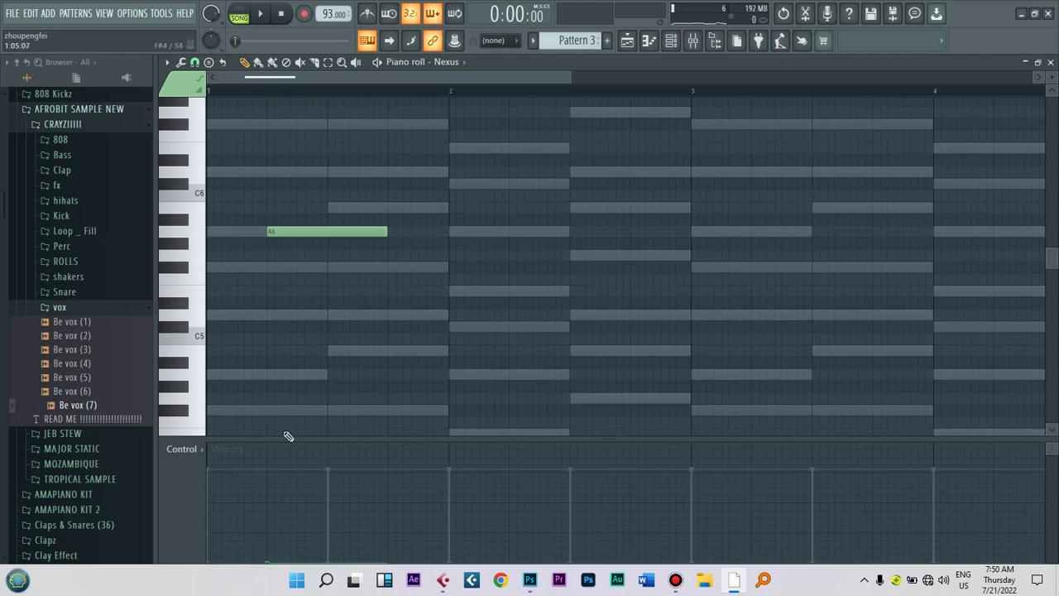
key(space)
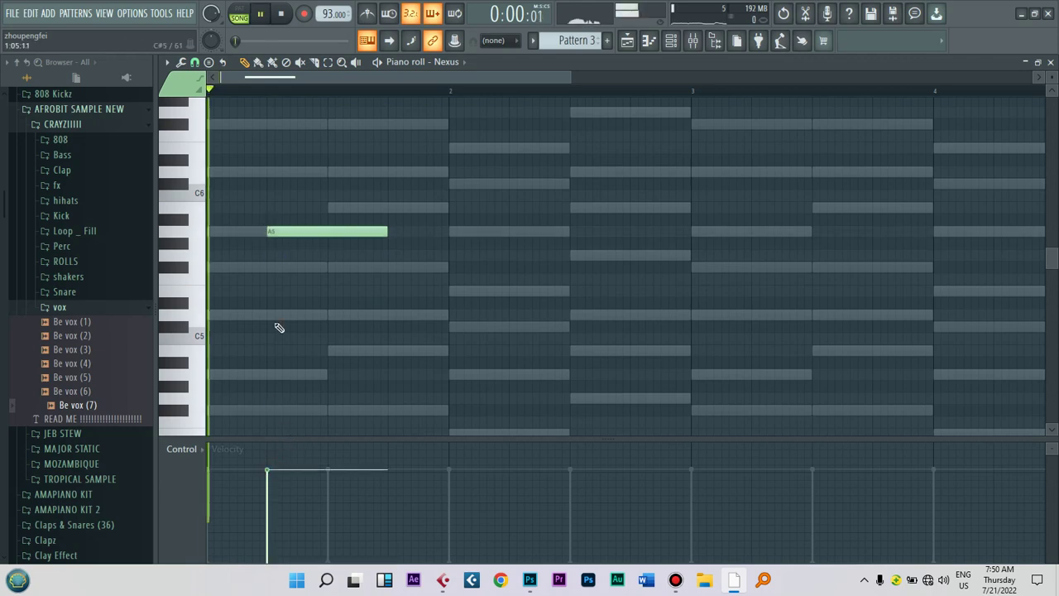
key(space)
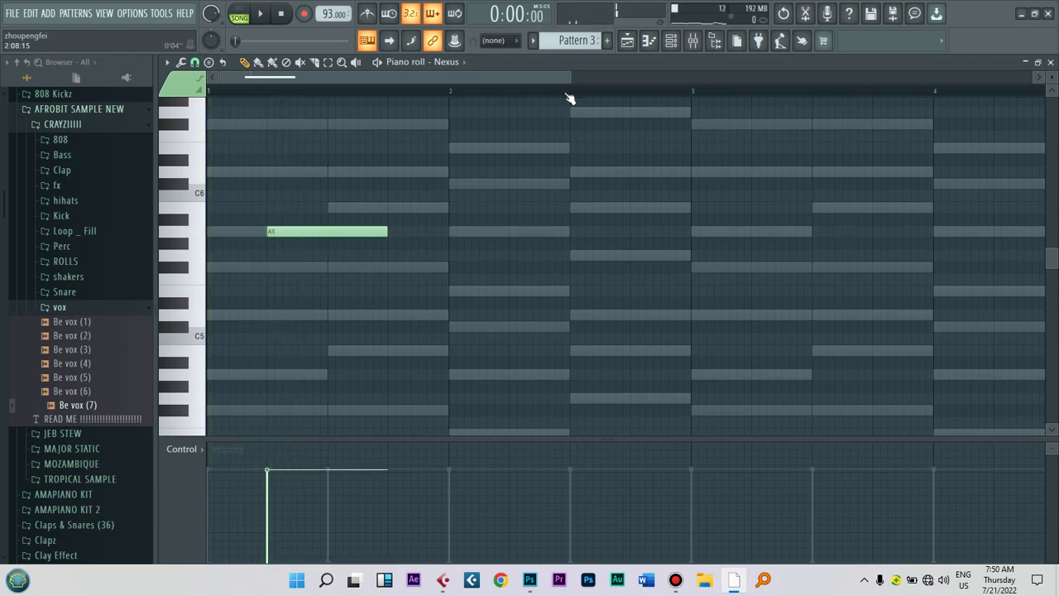
Step: Try short G5 and F#5 notes after the shortened A5 note, audition them, and remove both
drag(568, 76, 492, 95)
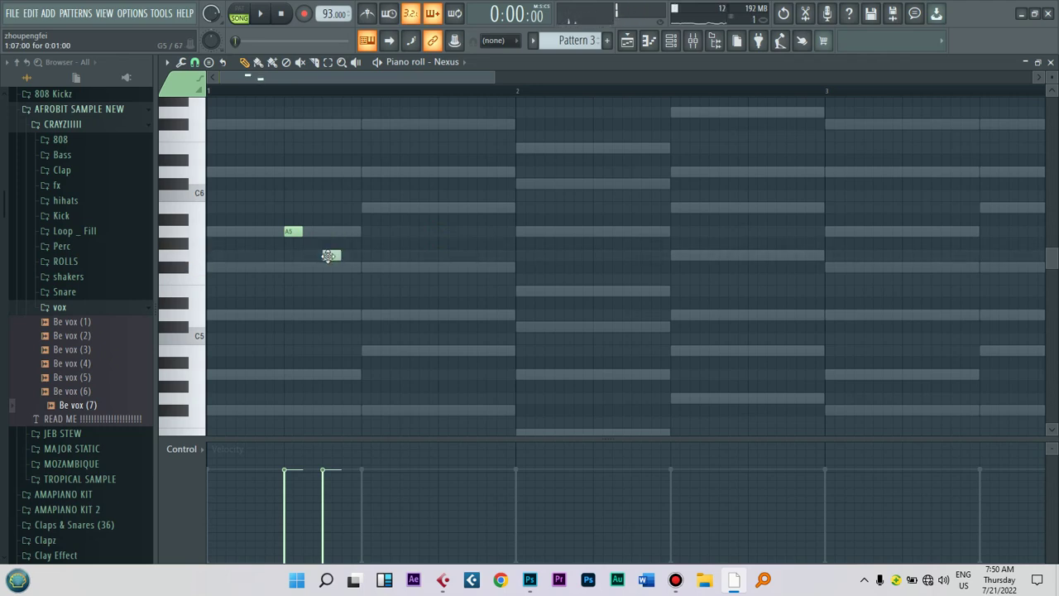
click(347, 268)
key(space)
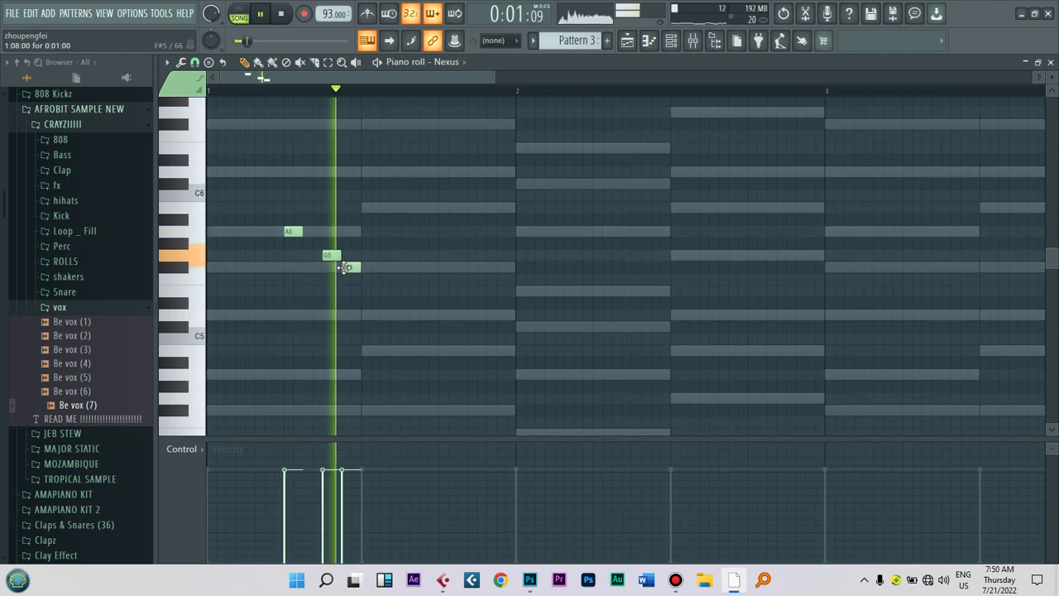
right_click(351, 268)
right_click(331, 255)
key(space)
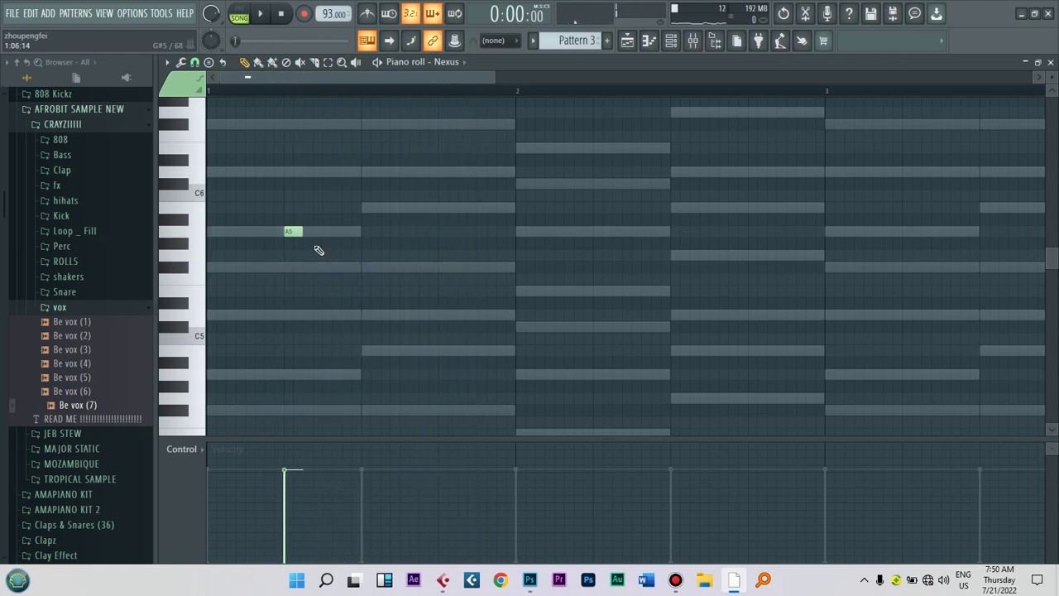
Step: Raise the note to A6, shorten it to half a step, add a matching F#6 below it, and audition the pair
drag(294, 234, 298, 212)
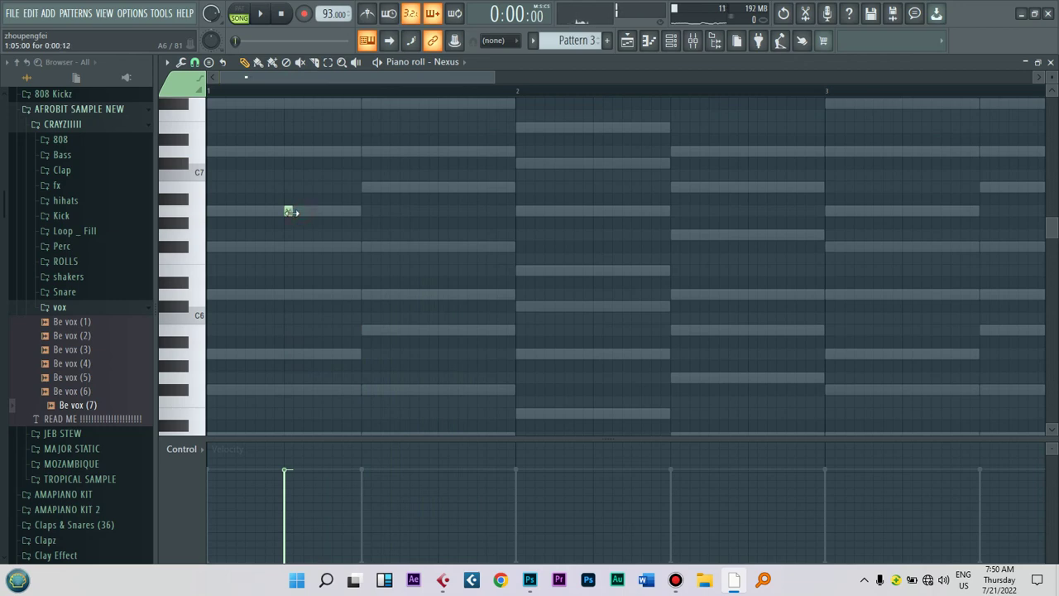
key(space)
drag(303, 276, 266, 122)
key(space)
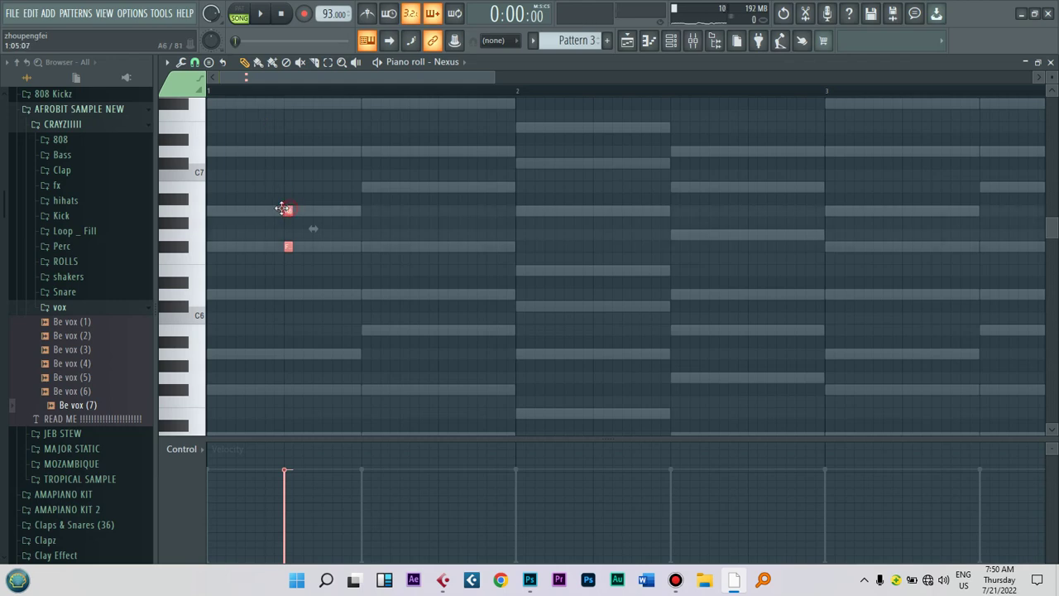
Step: Shift the A6/F#6 pair to step 4 of bar 1 and place a copy at step 7, checking the timing by playback
key(space)
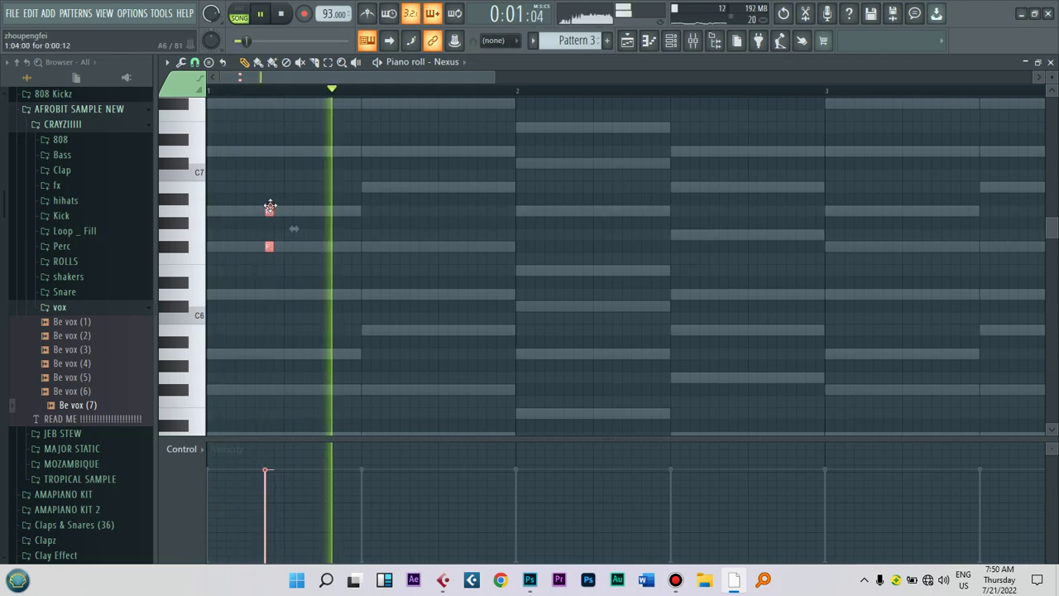
key(space)
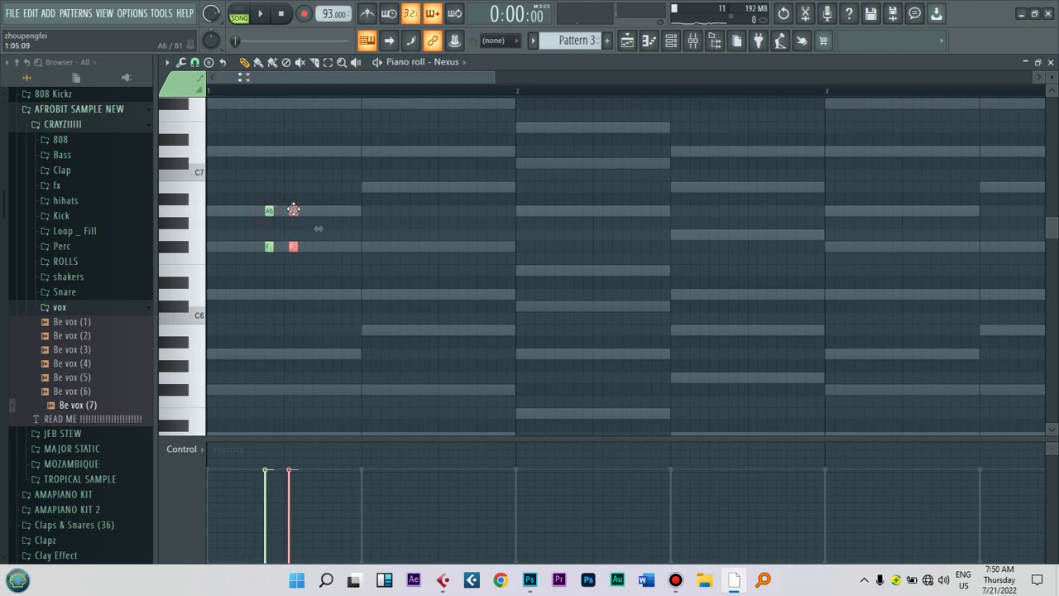
key(space)
key(space)
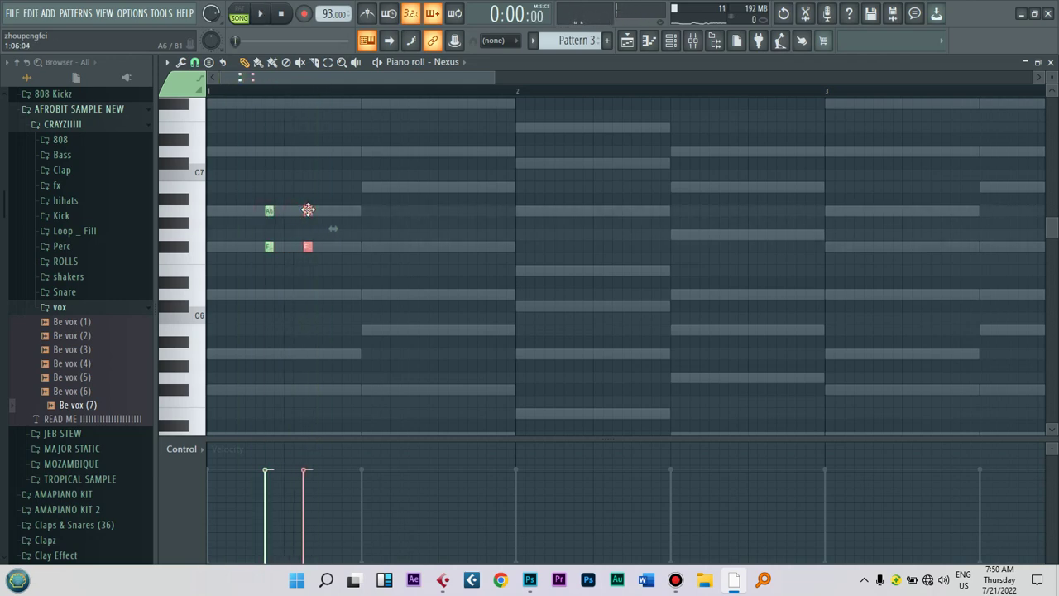
key(space)
key(space)
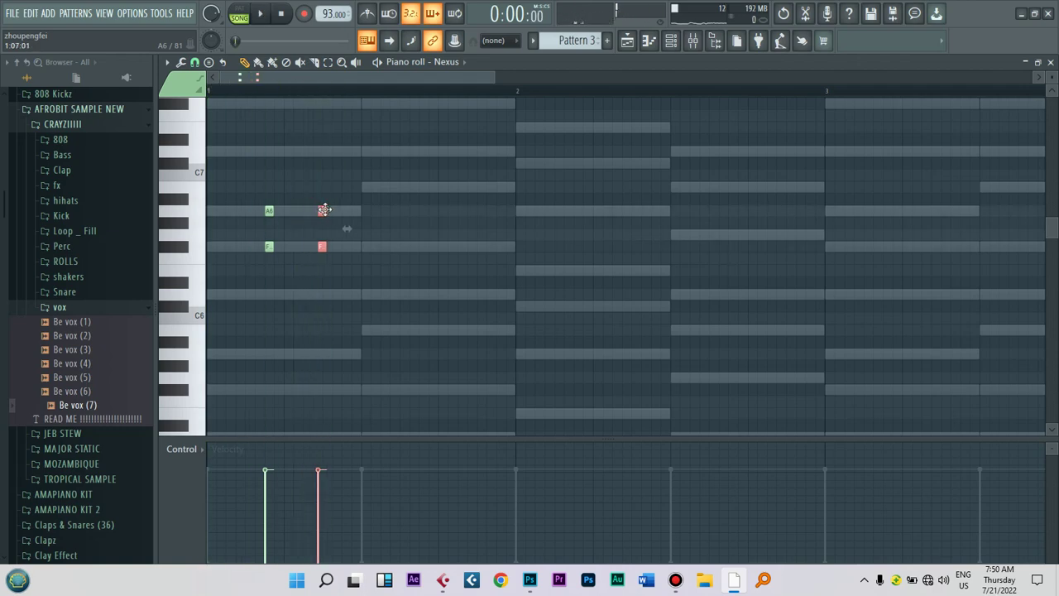
key(space)
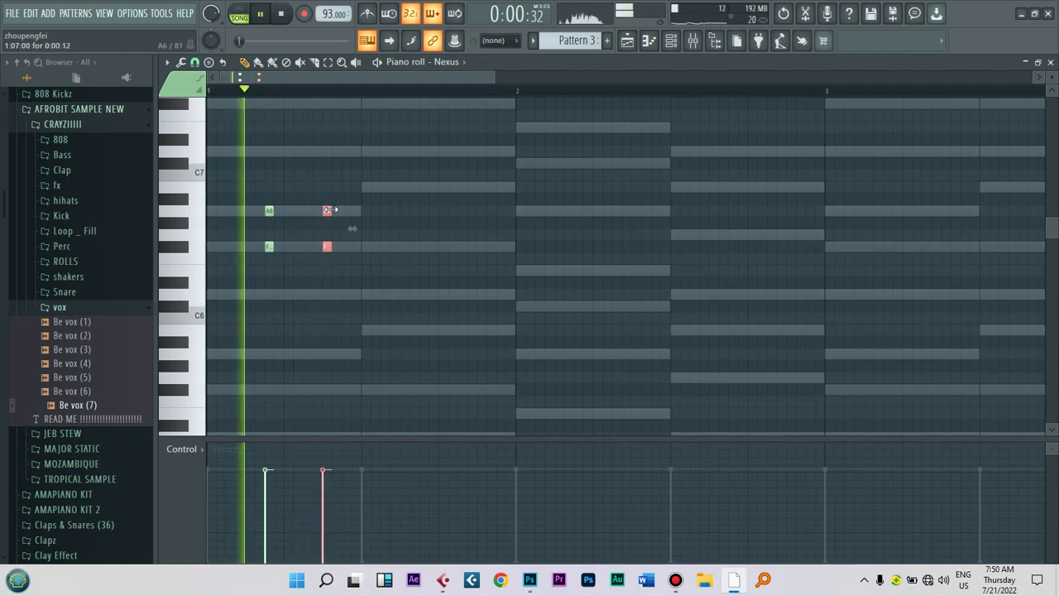
Step: Copy the two note pairs from bar 1 to bar 2, lower the copied F#6 notes to E6, and play the result
drag(346, 284, 577, 211)
key(space)
drag(694, 270, 578, 245)
key(space)
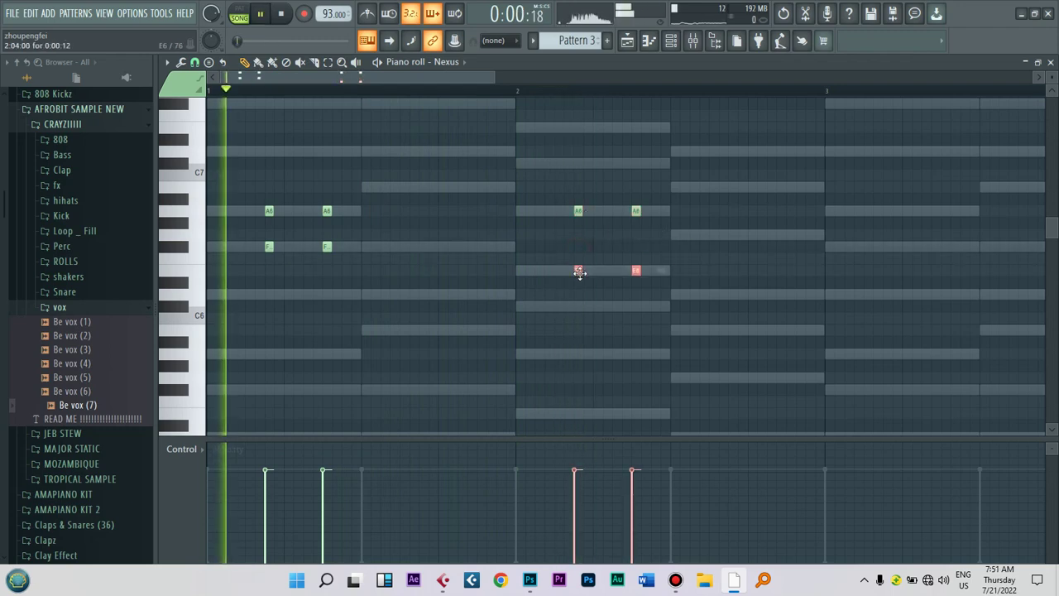
click(688, 314)
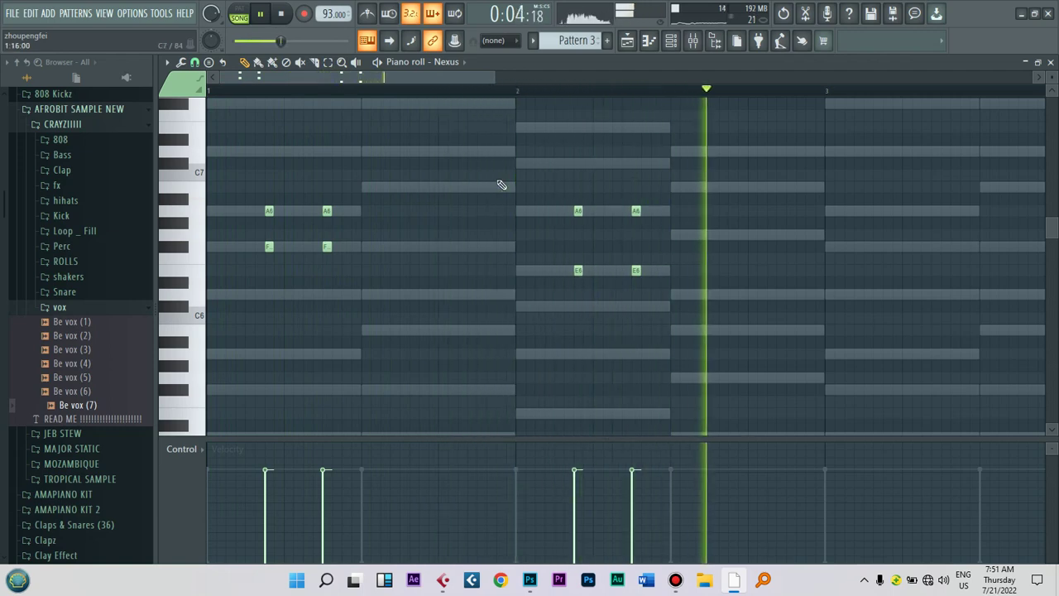
Step: Select all notes in bars 1 and 2 and duplicate them into bars 3 and 4 during playback checks
drag(709, 322, 370, 195)
drag(262, 169, 262, 169)
key(space)
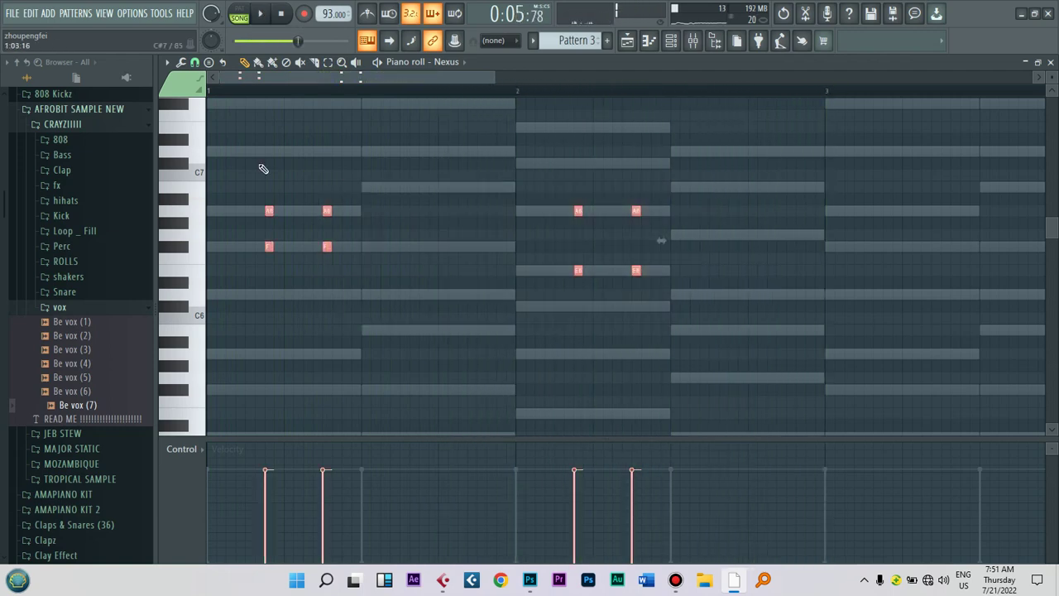
drag(269, 213, 889, 211)
key(space)
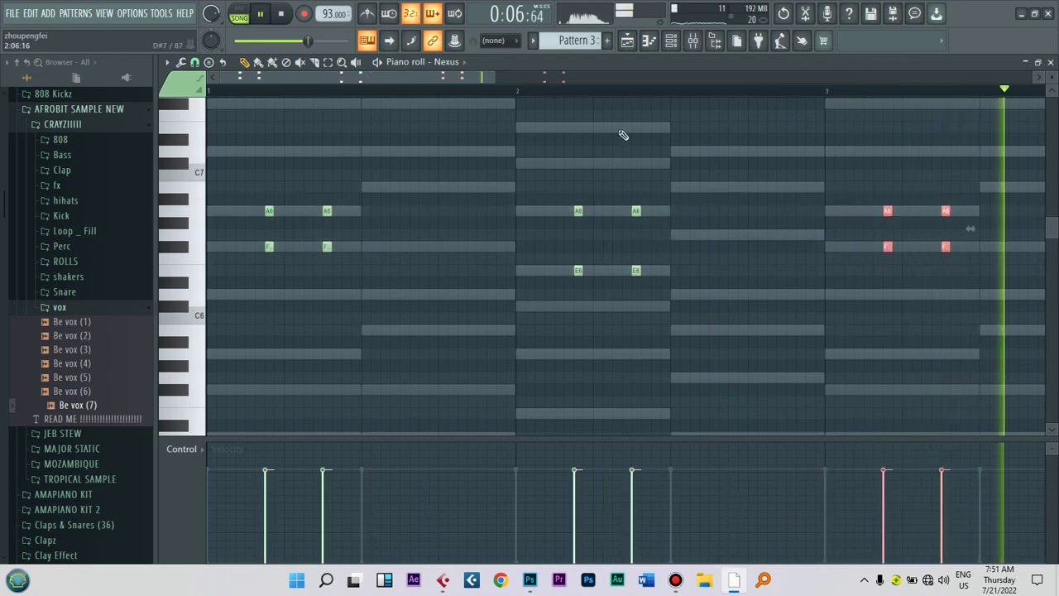
drag(499, 79, 645, 79)
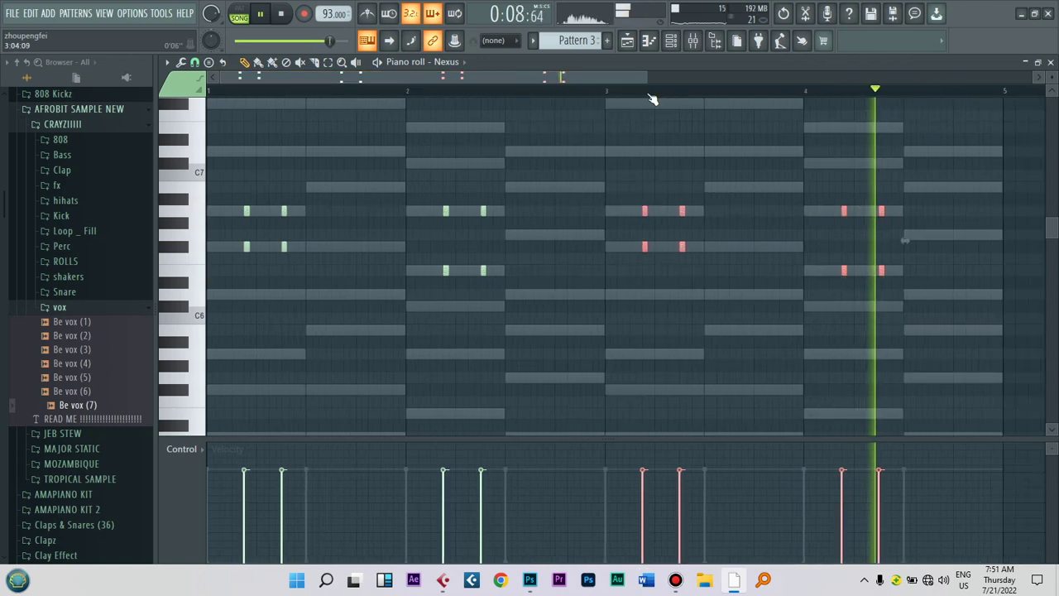
Step: Load Fruity Stereo Enhancer into the first effect slot of the Nexus mixer track
click(671, 40)
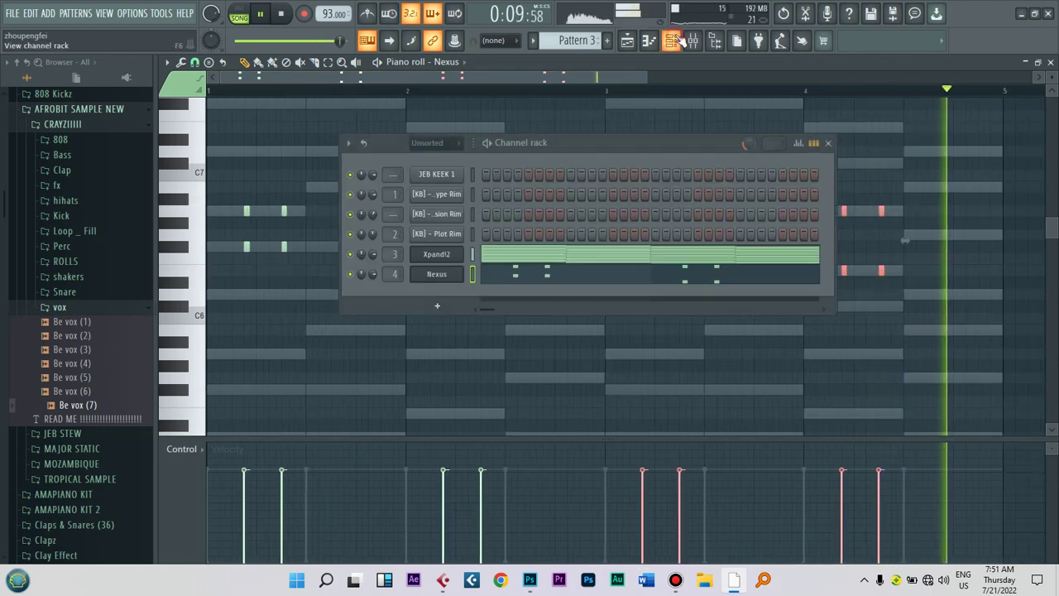
click(436, 274)
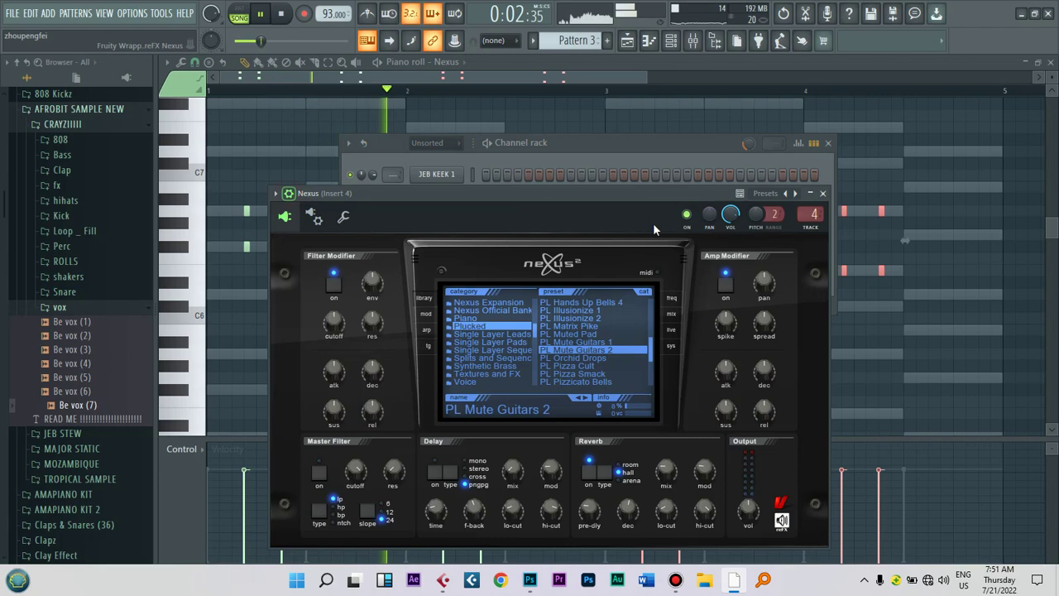
click(813, 216)
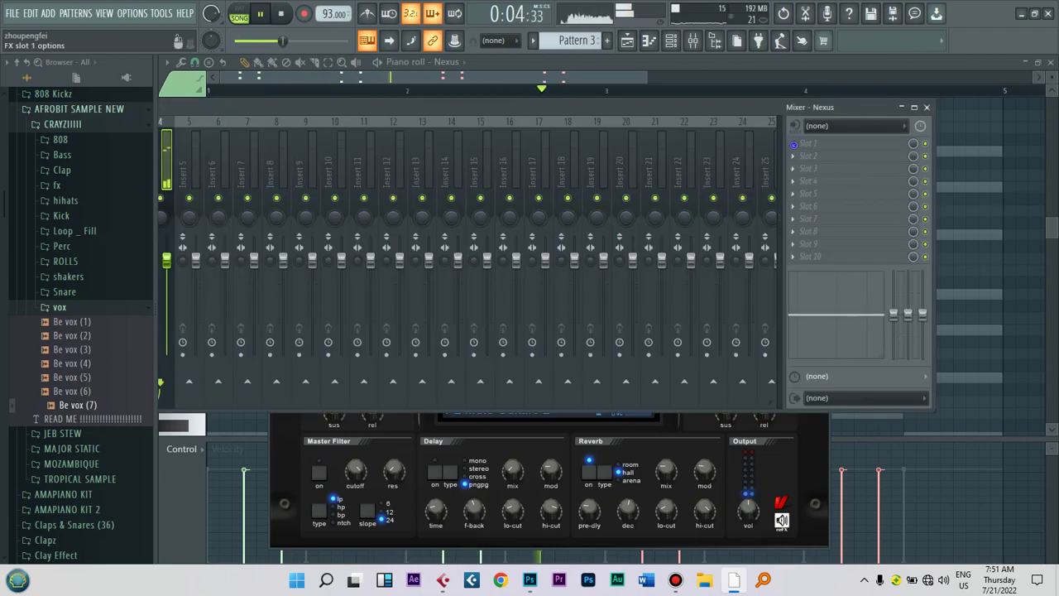
click(897, 194)
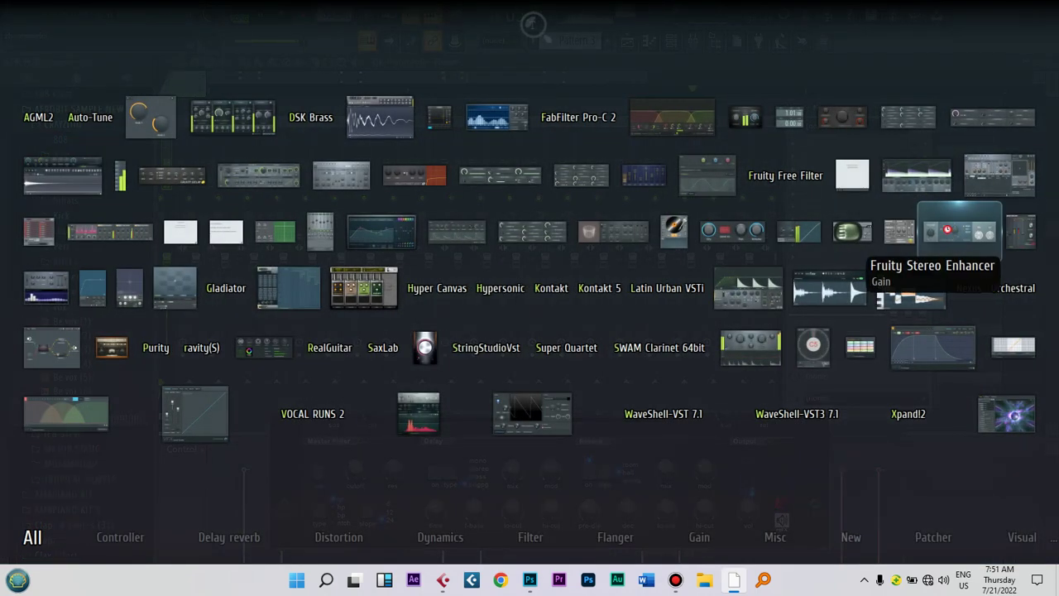
click(960, 232)
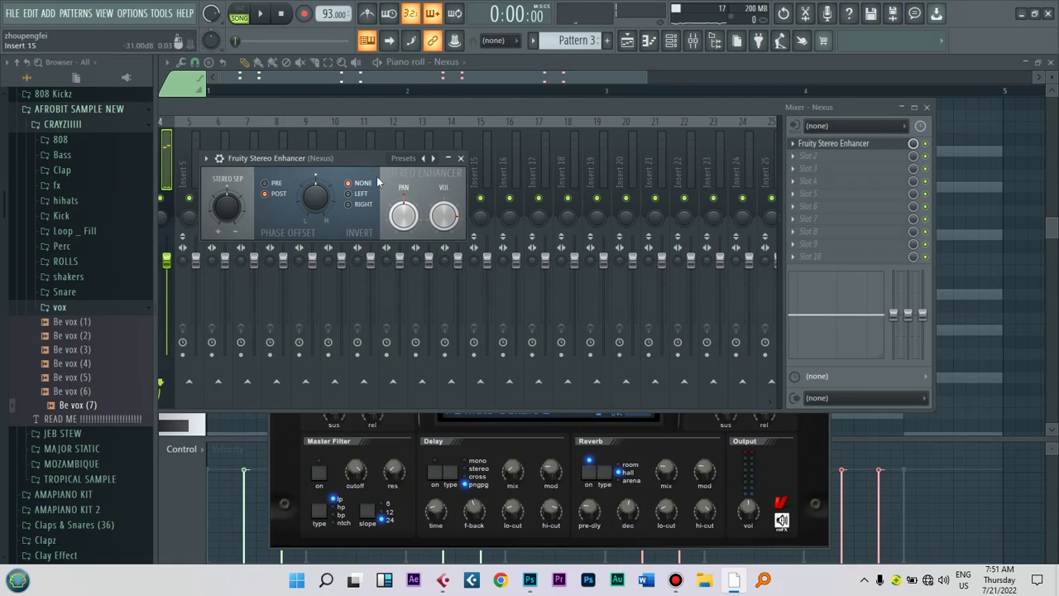
Step: Apply the For strings preset in Fruity Stereo Enhancer and return to the Nexus piano roll
click(404, 159)
click(432, 178)
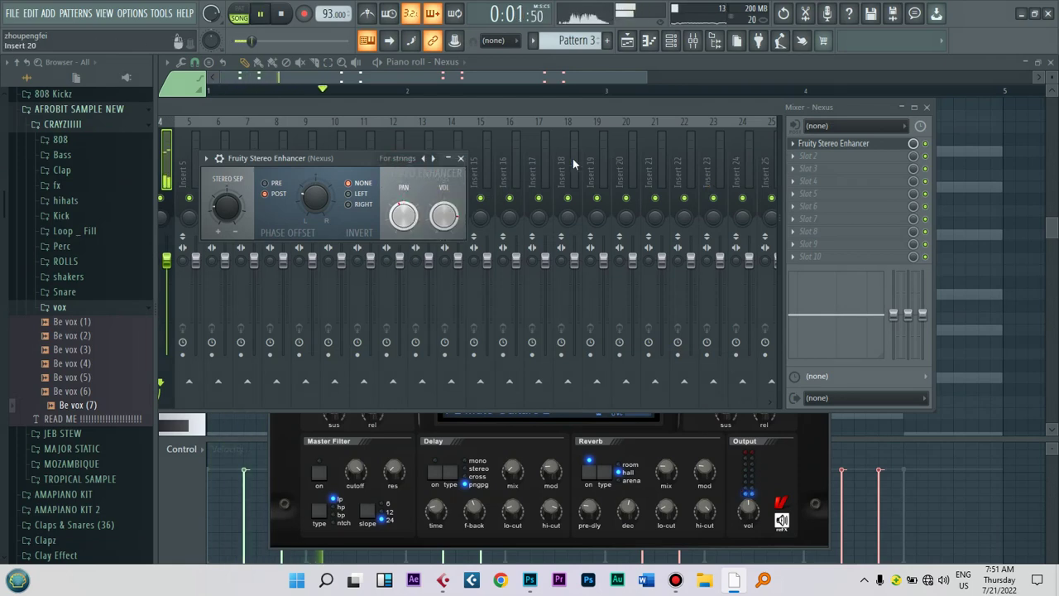
drag(361, 166, 383, 148)
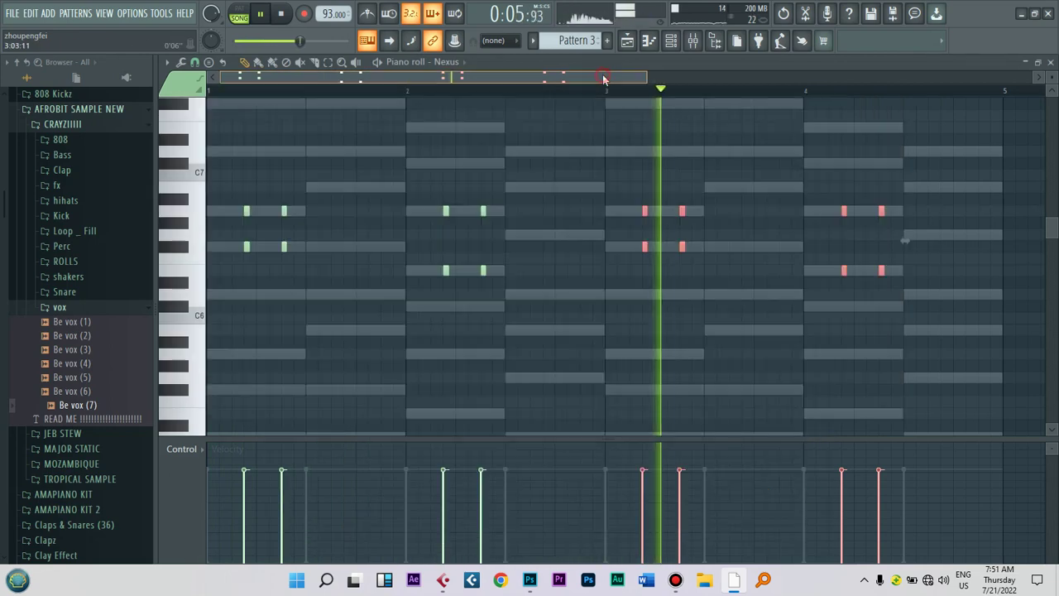
Step: Add a short F#6 and D6 note pair at the midpoint of bar 1 and play the pattern
click(615, 76)
key(space)
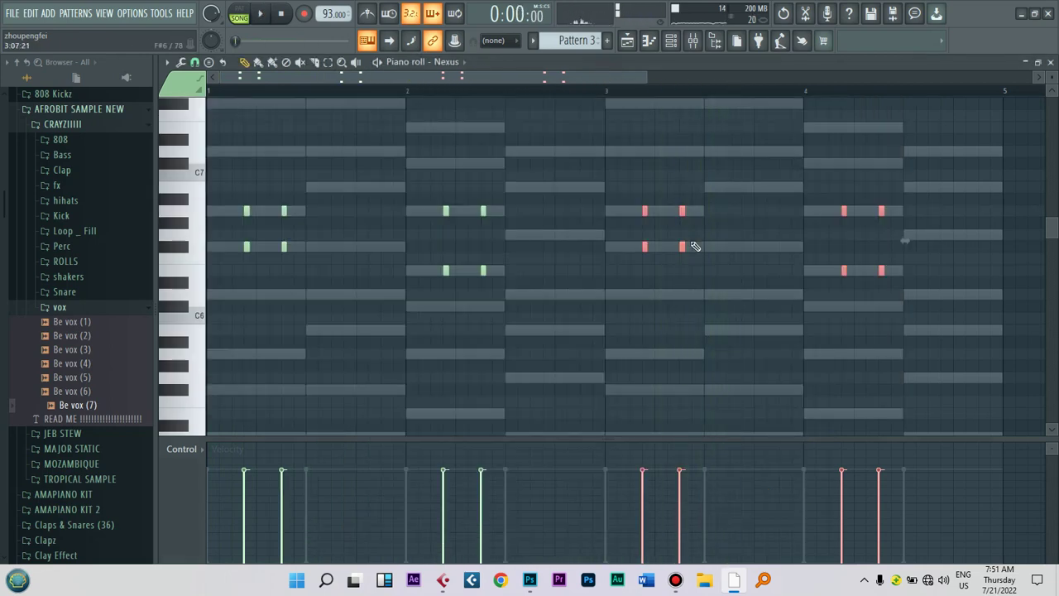
click(706, 247)
key(space)
key(space)
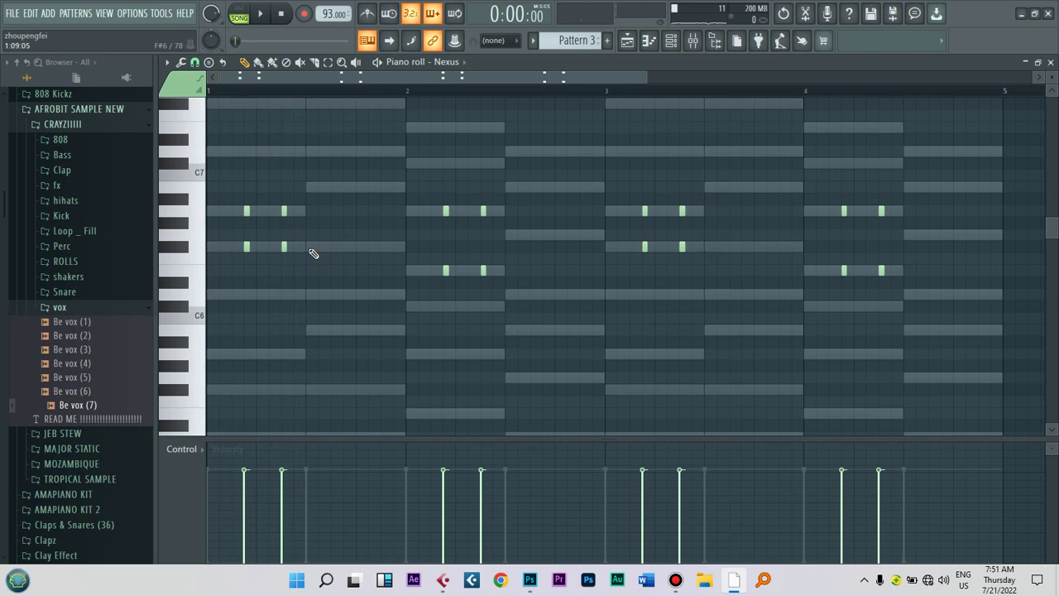
click(307, 296)
key(space)
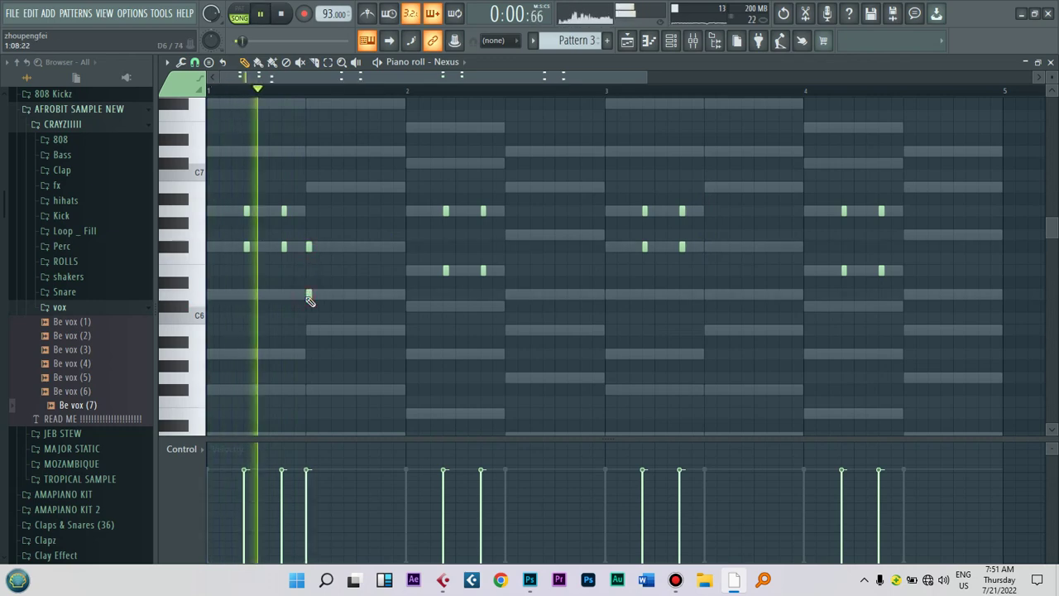
Step: Undo the accidental note lengthening in bar 2, add a short G6/D6 pair at the bar's midpoint, and audition it
drag(509, 299, 483, 209)
key(ctrl+z)
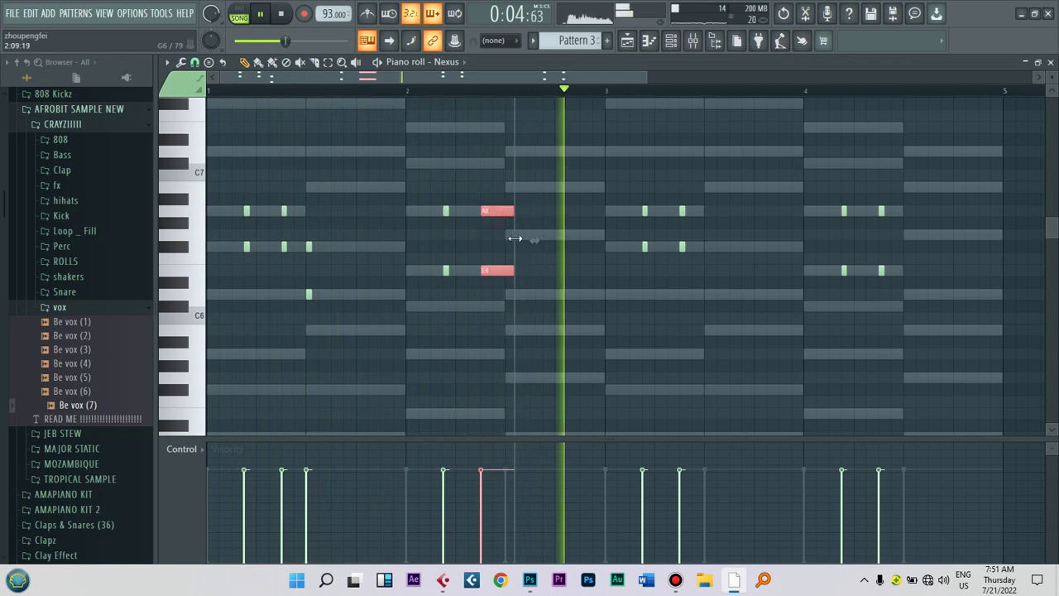
key(ctrl+z)
key(space)
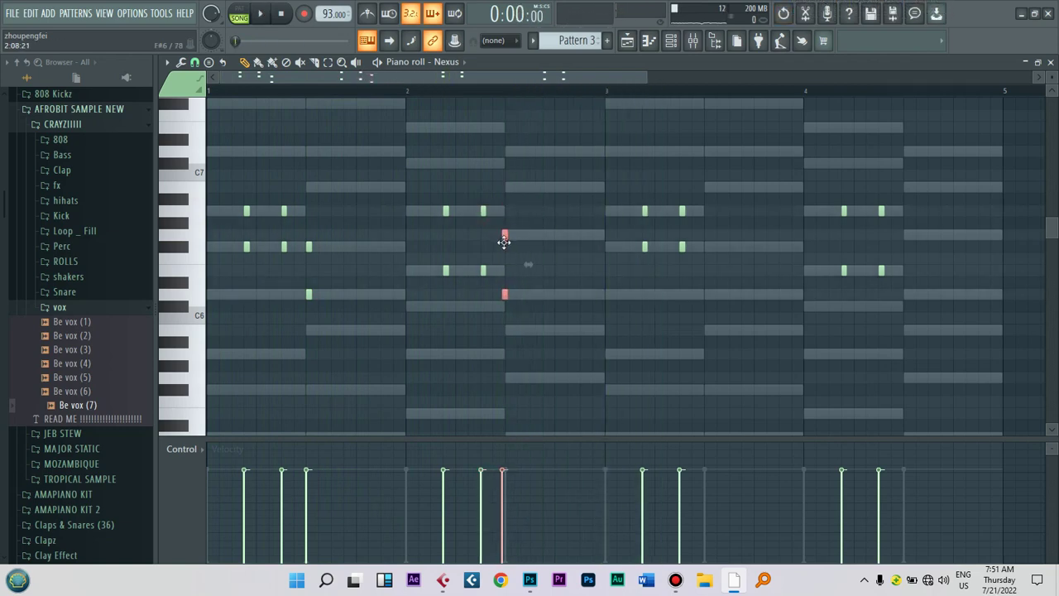
key(space)
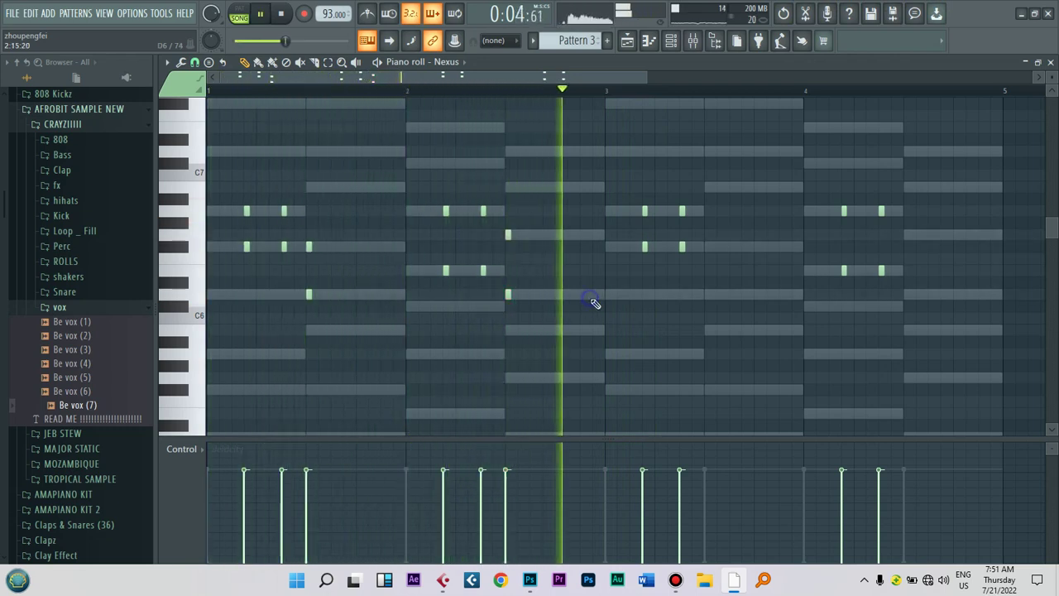
key(space)
Step: Replace the notes in bars 3 and 4 with an aligned copy of bars 1 and 2, and play the pattern
drag(894, 341, 642, 157)
key(Delete)
key(ctrl+z)
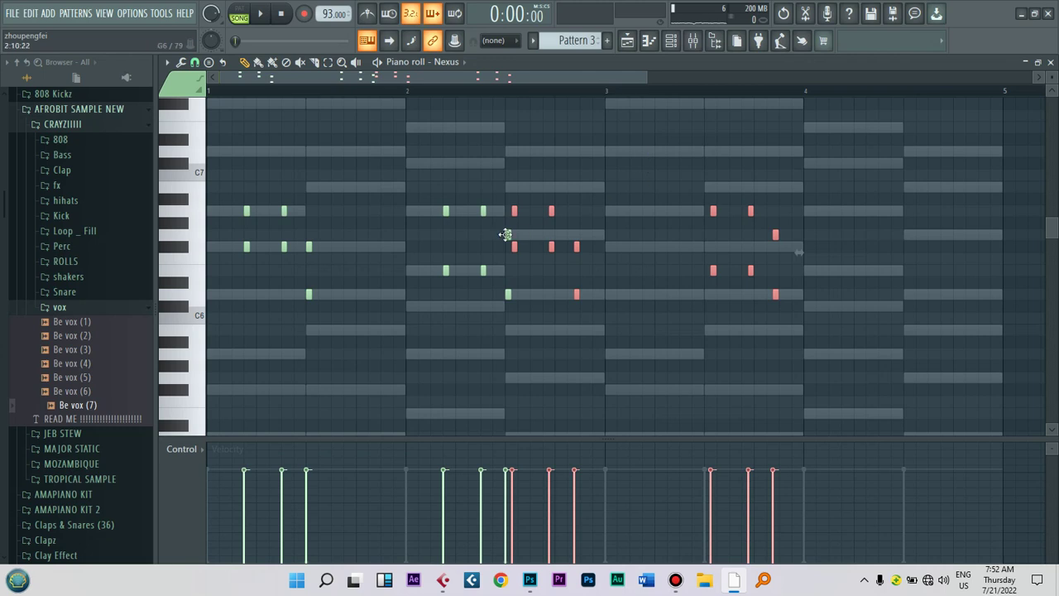
drag(514, 212, 634, 217)
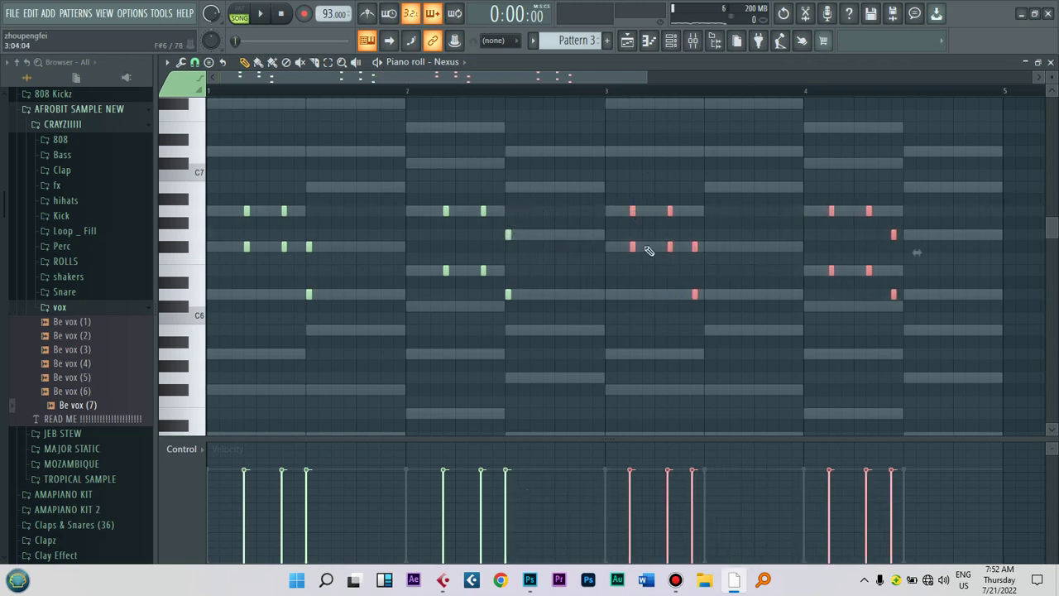
drag(701, 251, 707, 251)
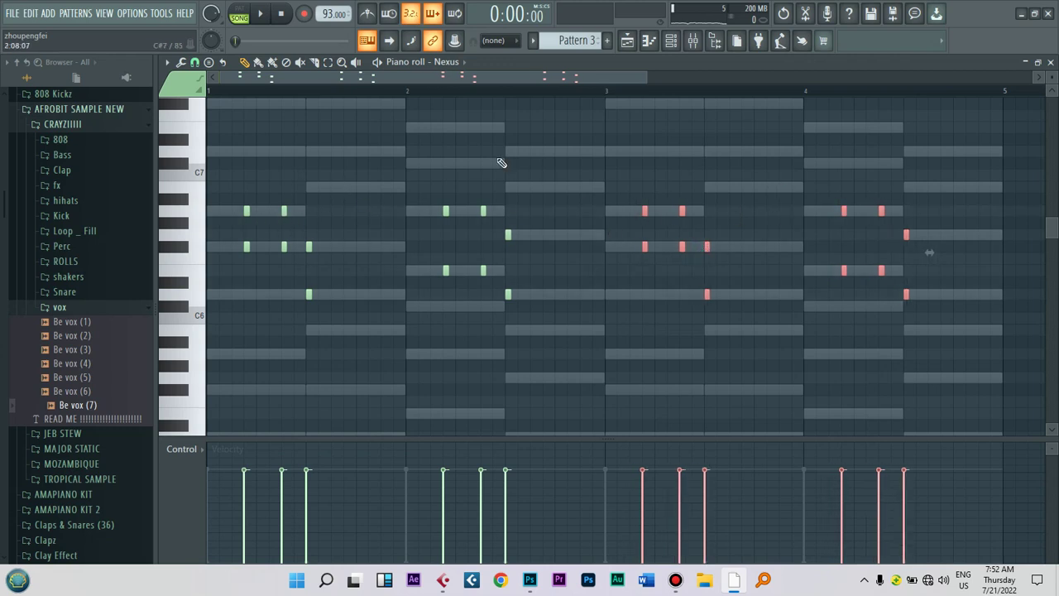
key(space)
click(530, 152)
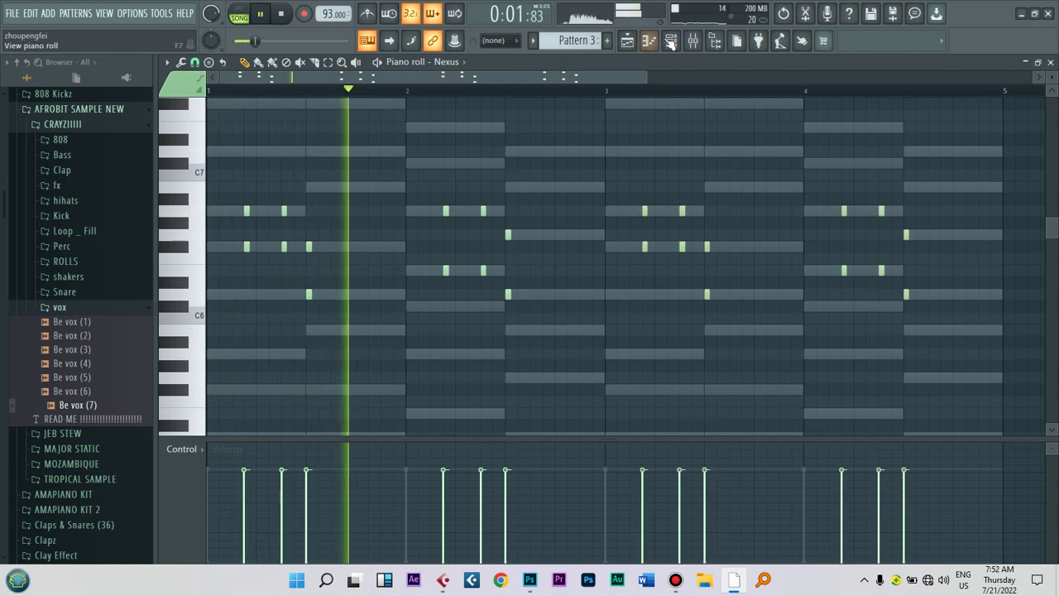
Step: Move the Nexus guitar notes out of Pattern 3 into a new Pattern 4
click(670, 42)
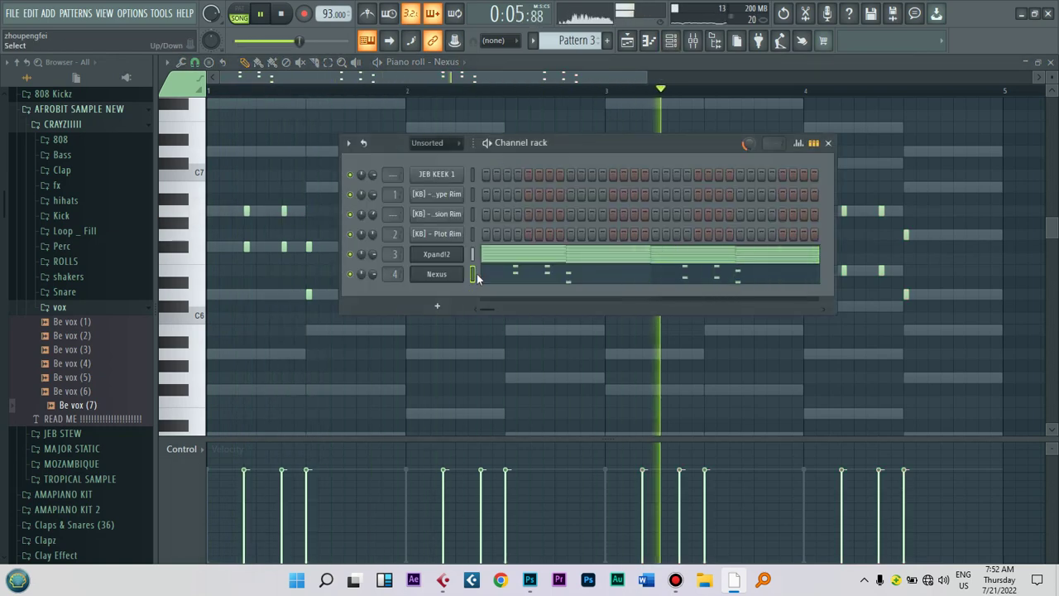
key(ctrl+a)
key(Delete)
key(space)
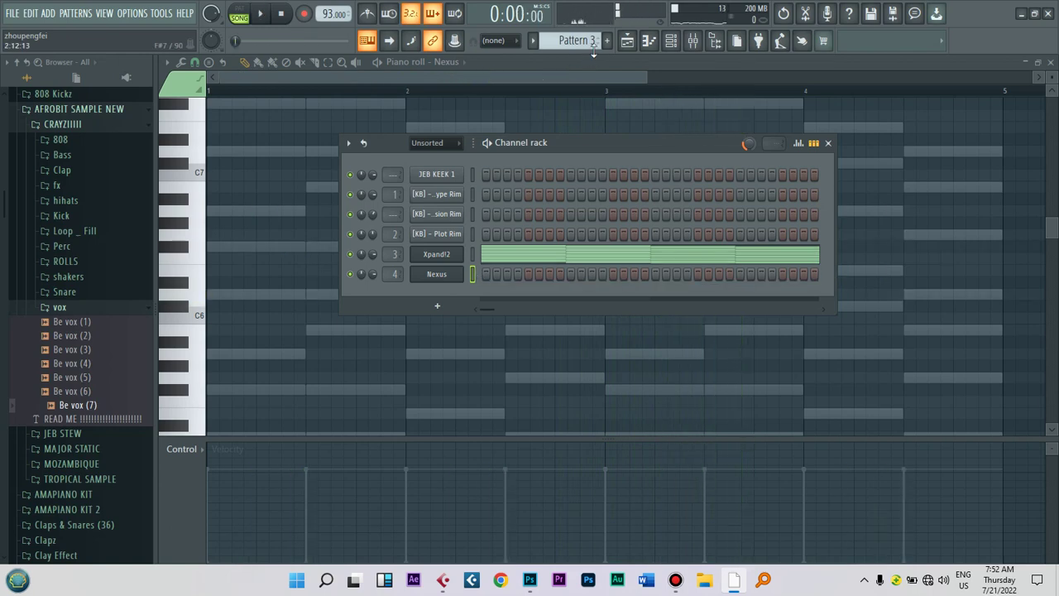
click(607, 40)
key(ctrl+v)
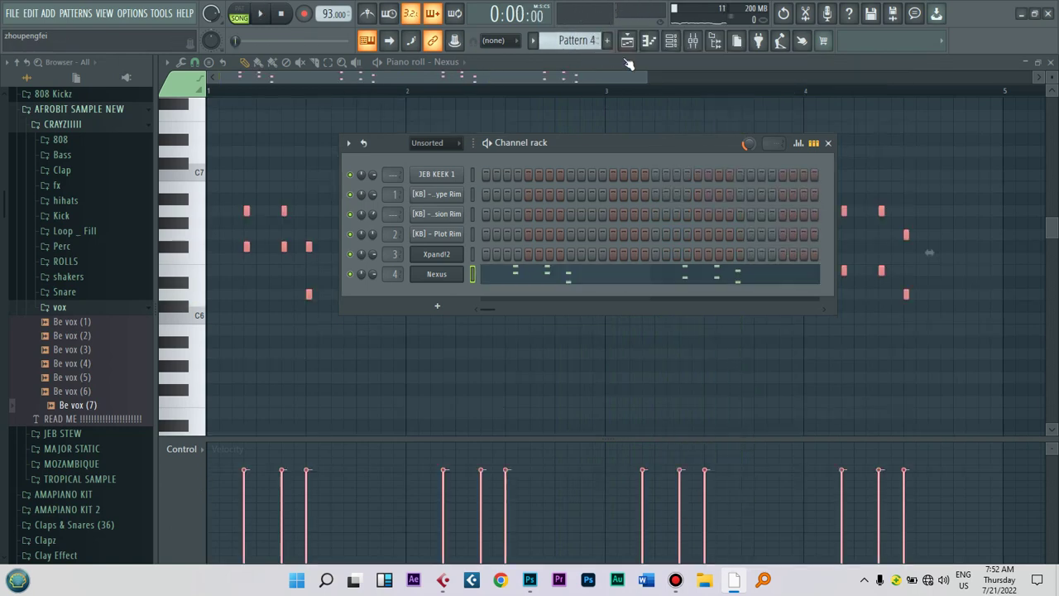
Step: Place a Pattern 4 clip in the playlist on Track 7, starting at bar 1
click(628, 43)
click(542, 385)
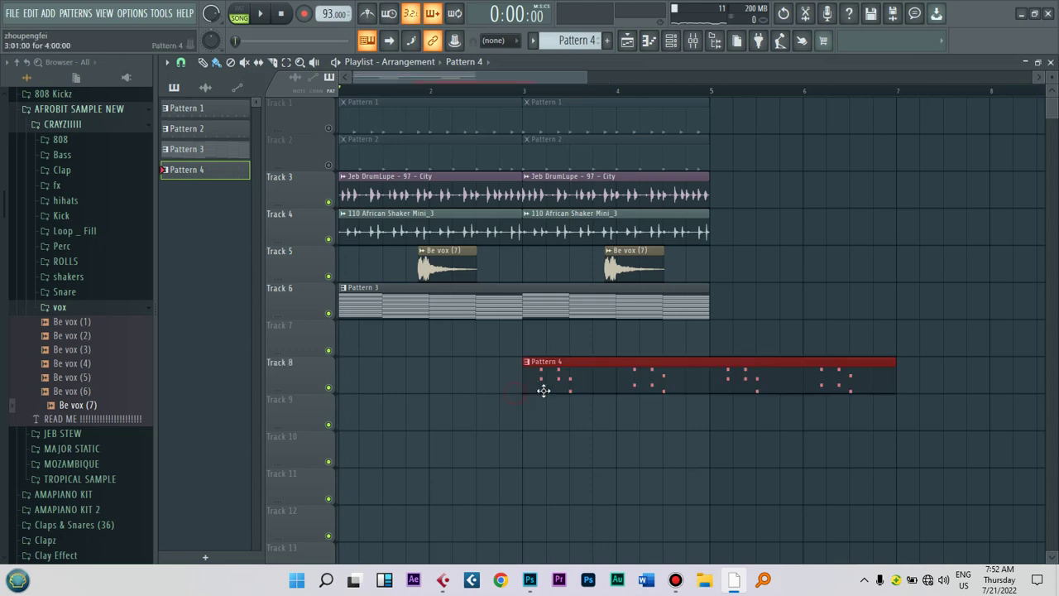
drag(541, 386, 343, 338)
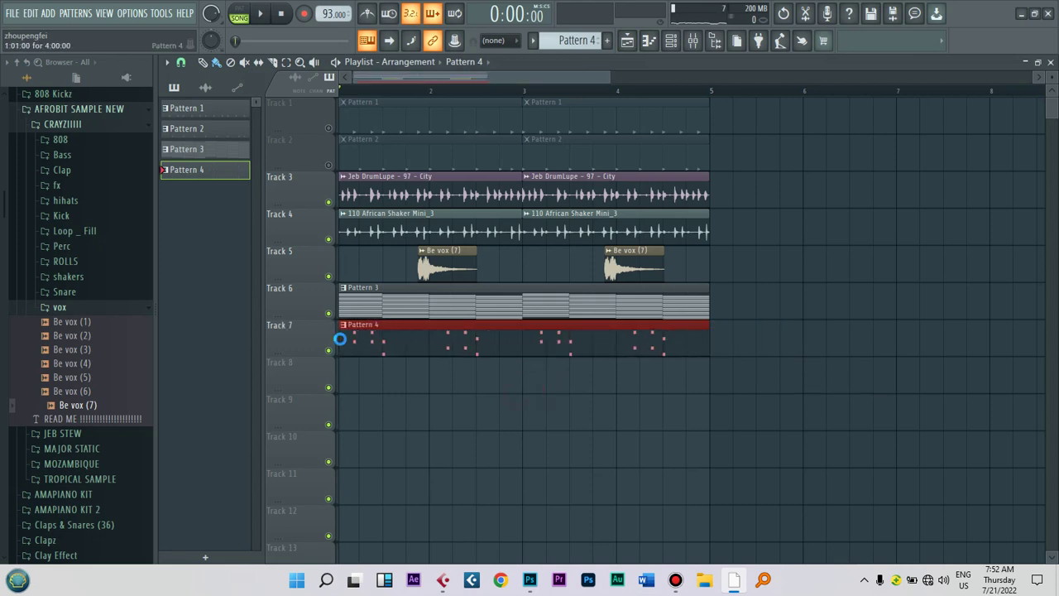
Step: Save the project as AFRO TODAY in the 2022 folder
key(ctrl+s)
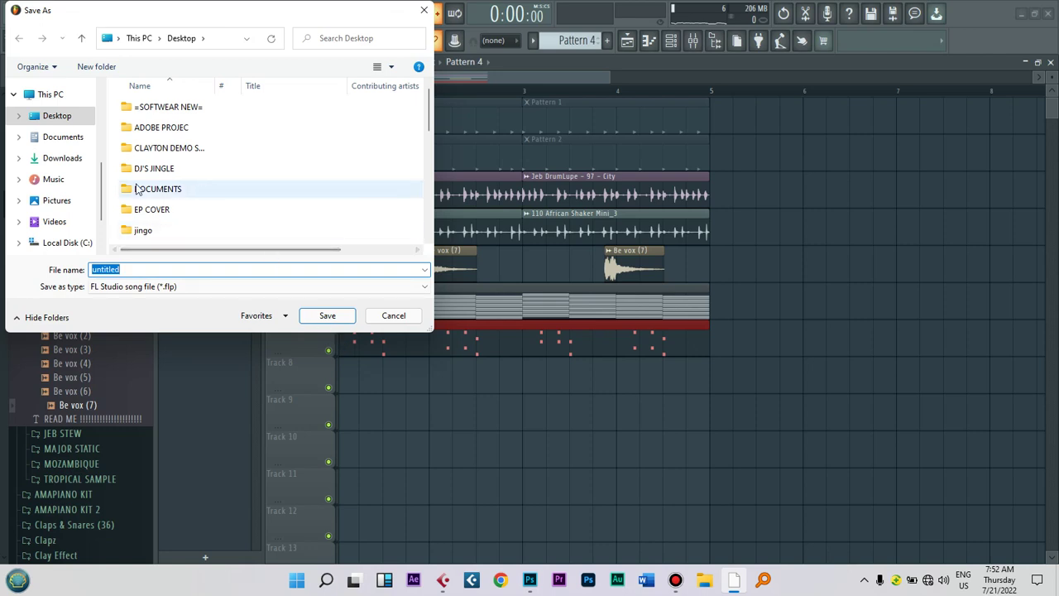
drag(102, 185, 52, 130)
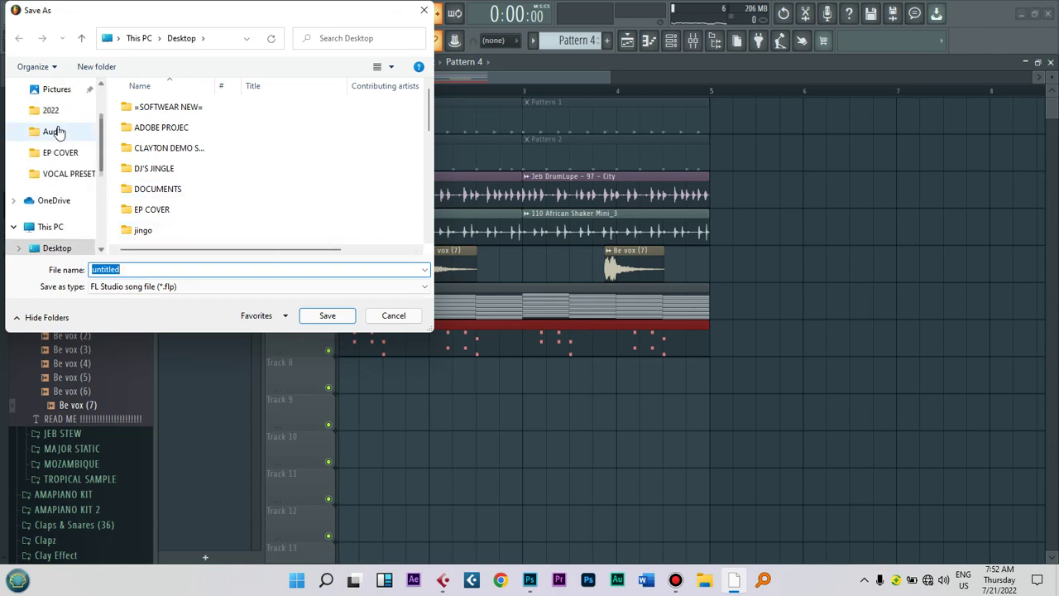
click(48, 110)
double_click(127, 269)
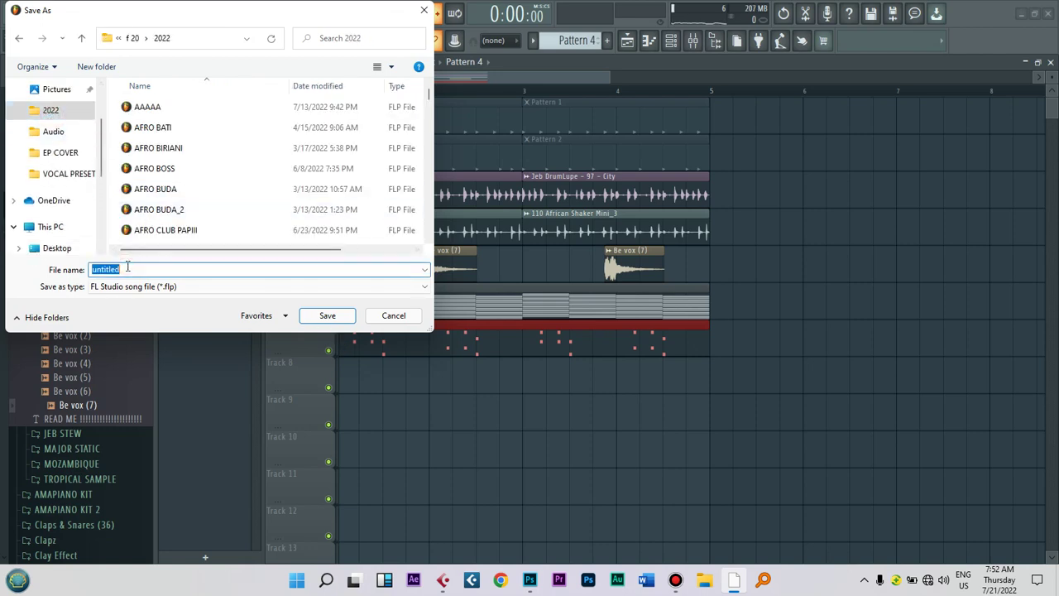
text(AFRO)
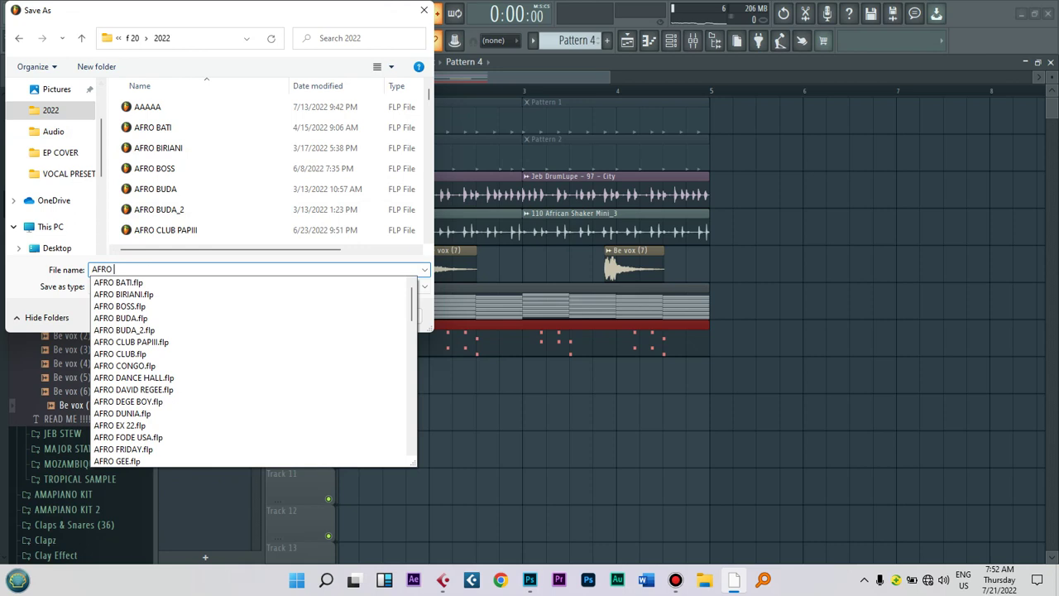
text(TODAY)
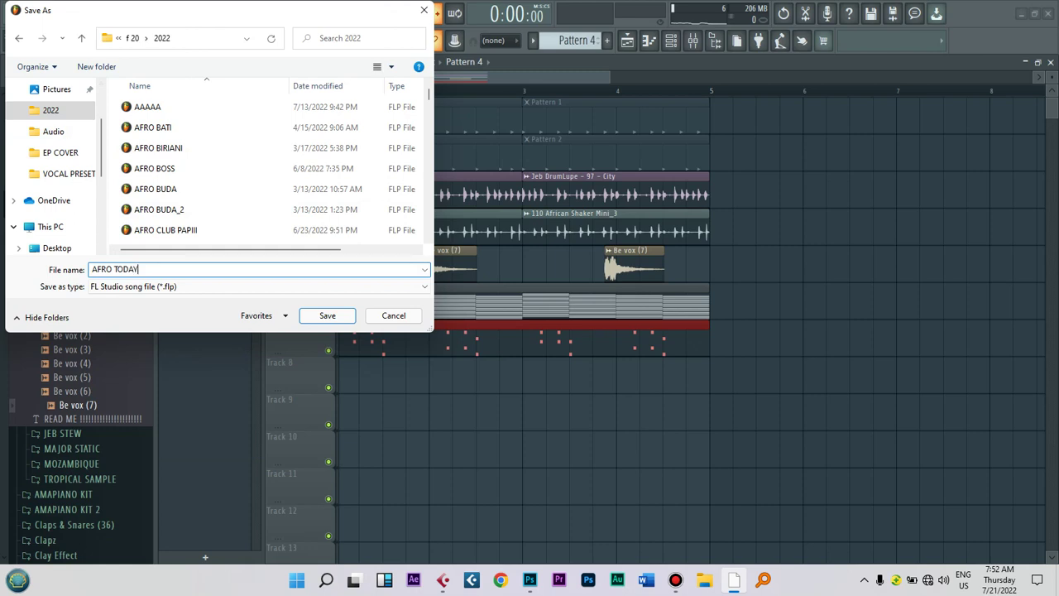
key(Return)
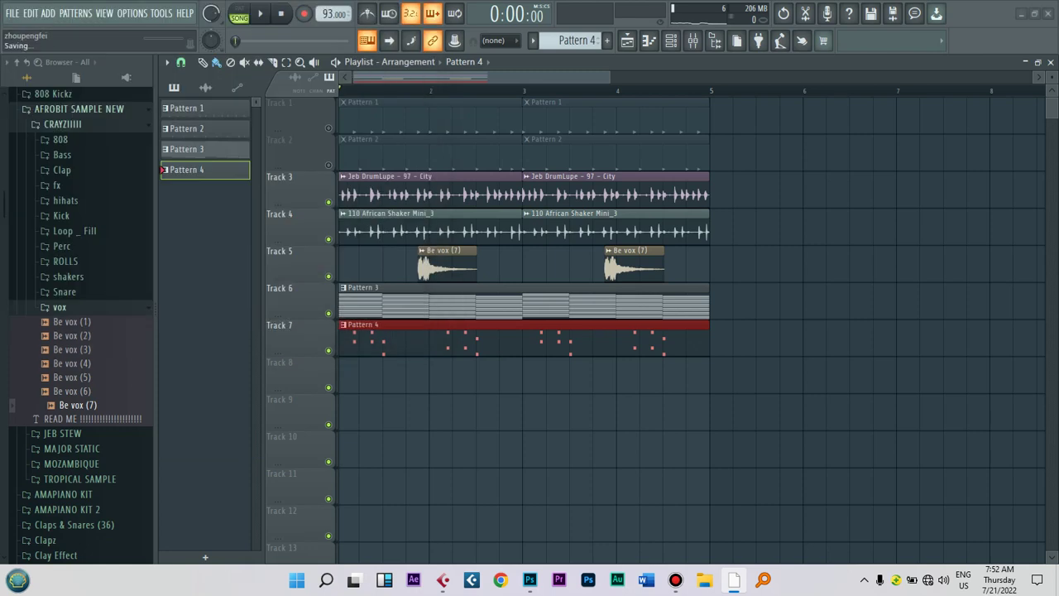
Step: Play the arrangement, open the Nexus instrument, and set its reverb mix to 11 in pattern playback mode
key(space)
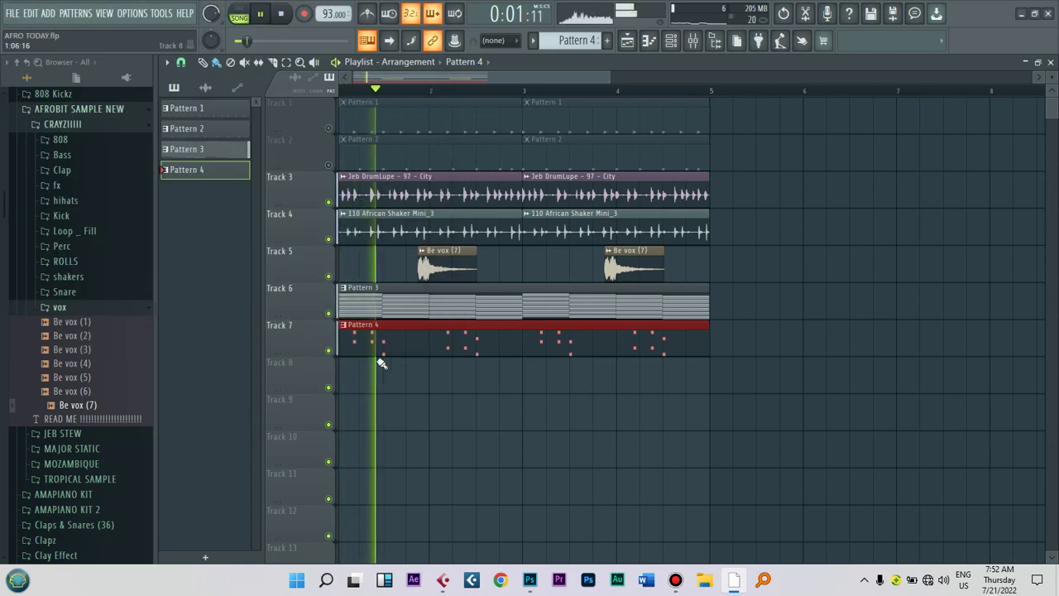
click(694, 42)
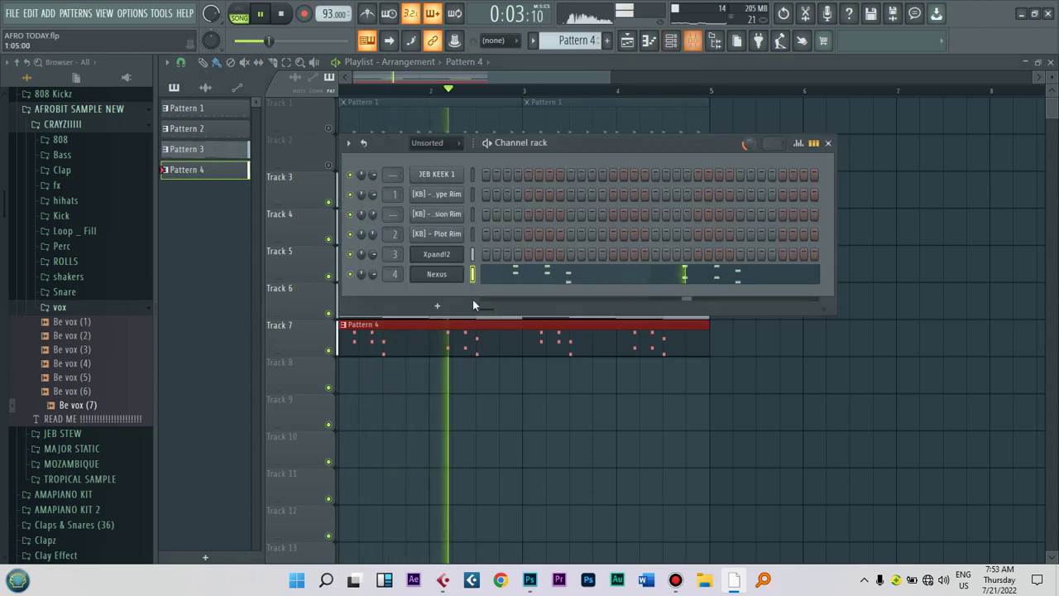
click(437, 274)
key(l)
click(467, 190)
key(space)
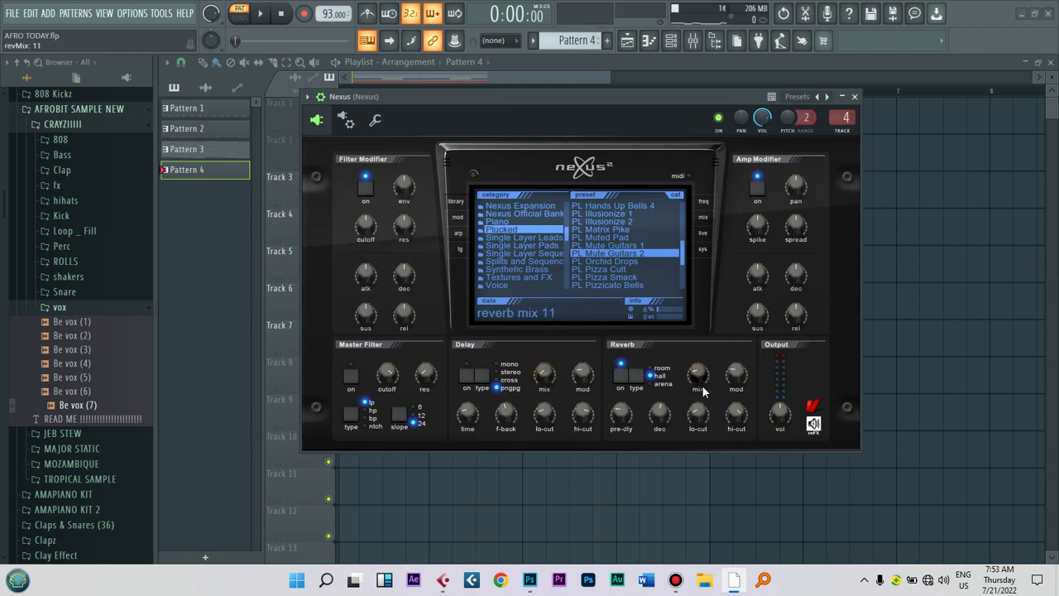
Step: Set the Nexus delay mix to 9 and reverb mix to 13 while auditioning, and return to song playback
drag(571, 96, 589, 94)
key(space)
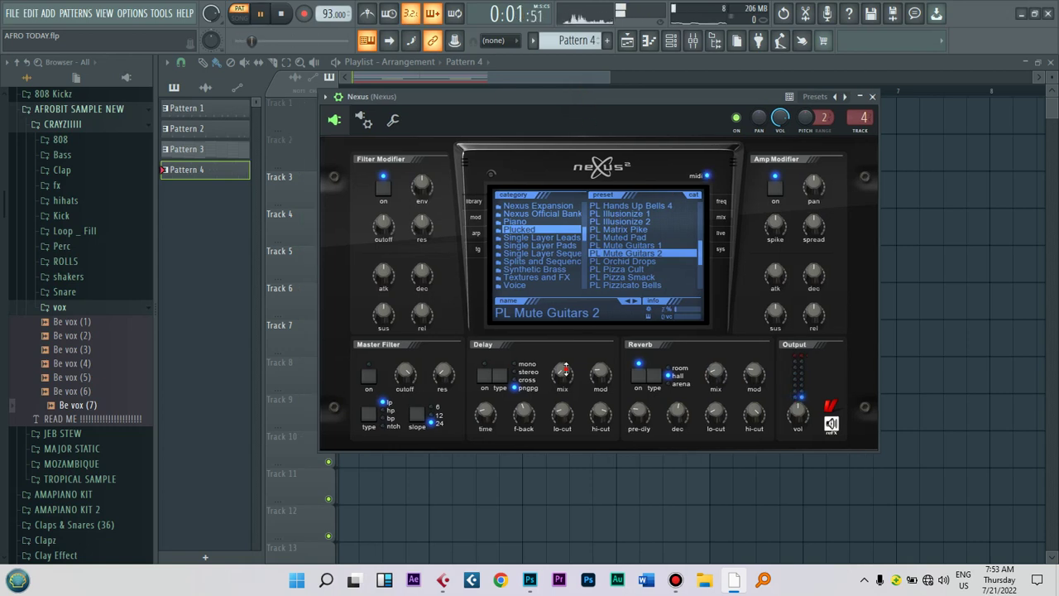
scroll(567, 375, up, 6)
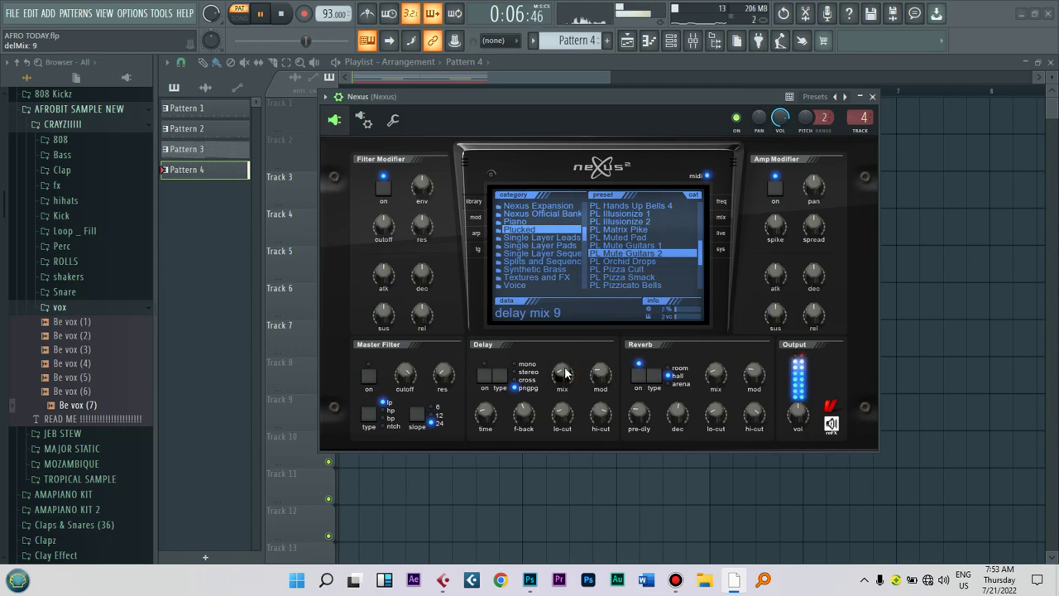
scroll(717, 376, up, 2)
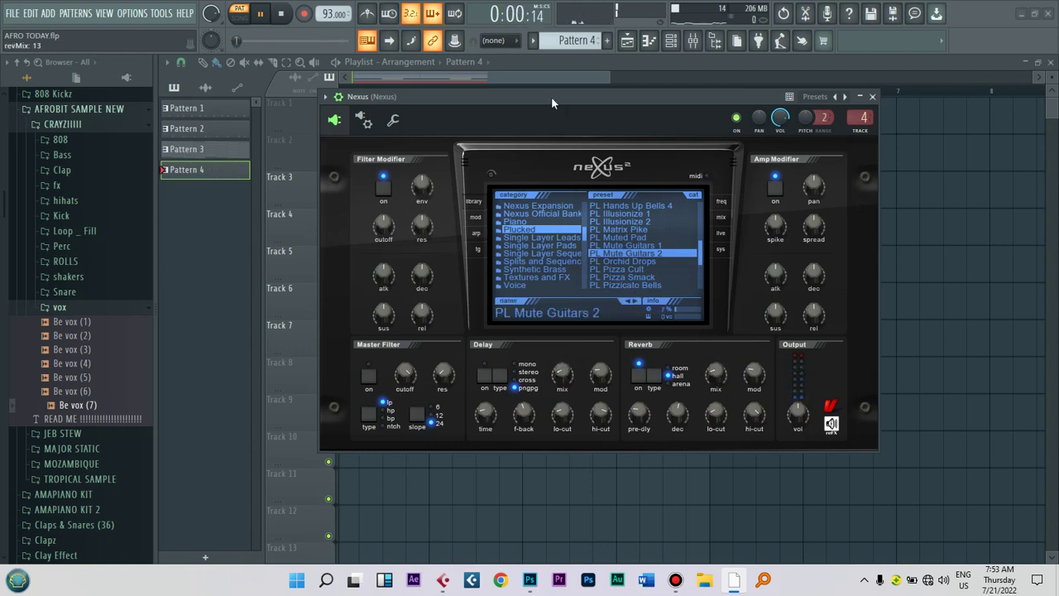
key(l)
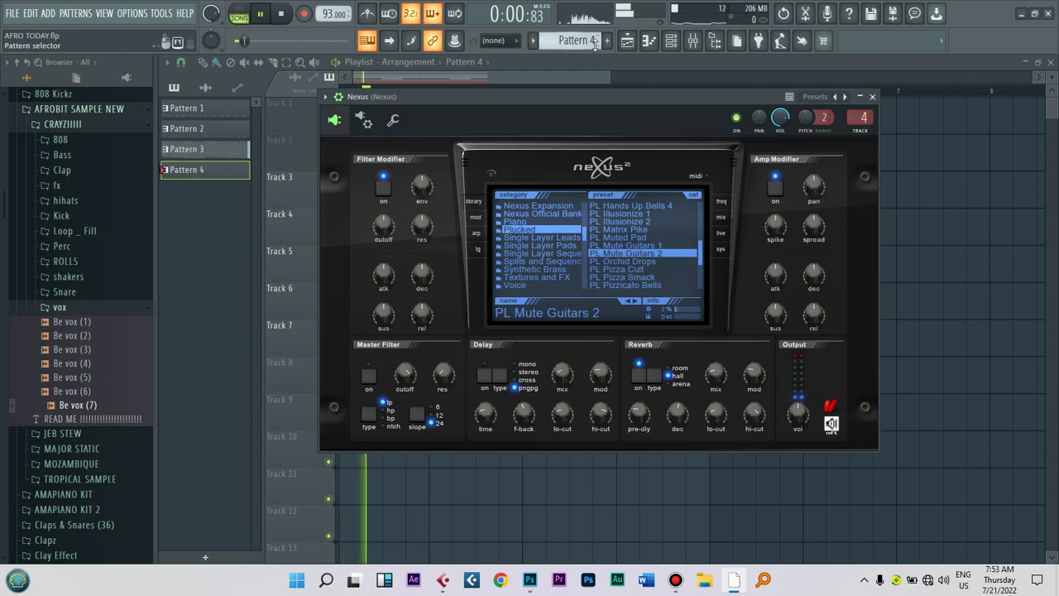
key(Escape)
Step: Lower the Nexus mixer track's volume to 88% (-2.9 dB) while the song plays
click(693, 40)
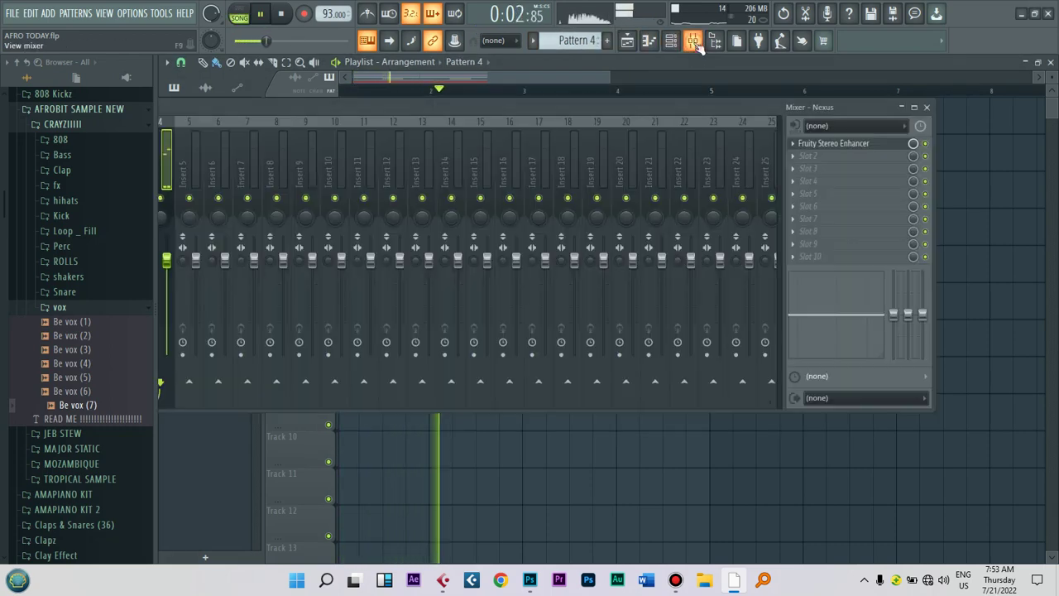
drag(378, 108, 603, 103)
drag(396, 255, 396, 266)
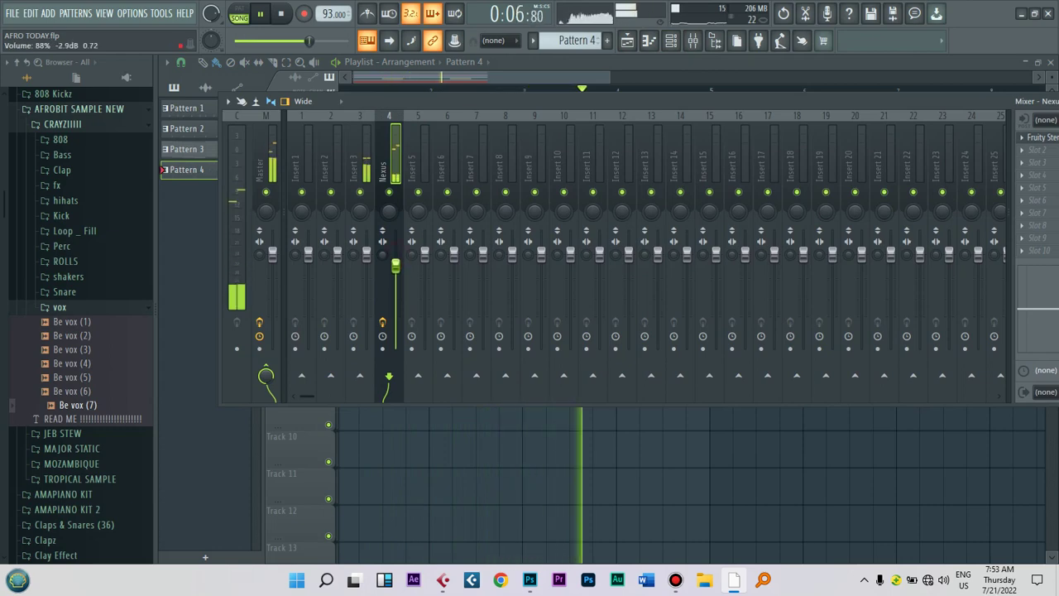
Step: Stop playback and add a Kontakt instrument channel to the project
click(671, 41)
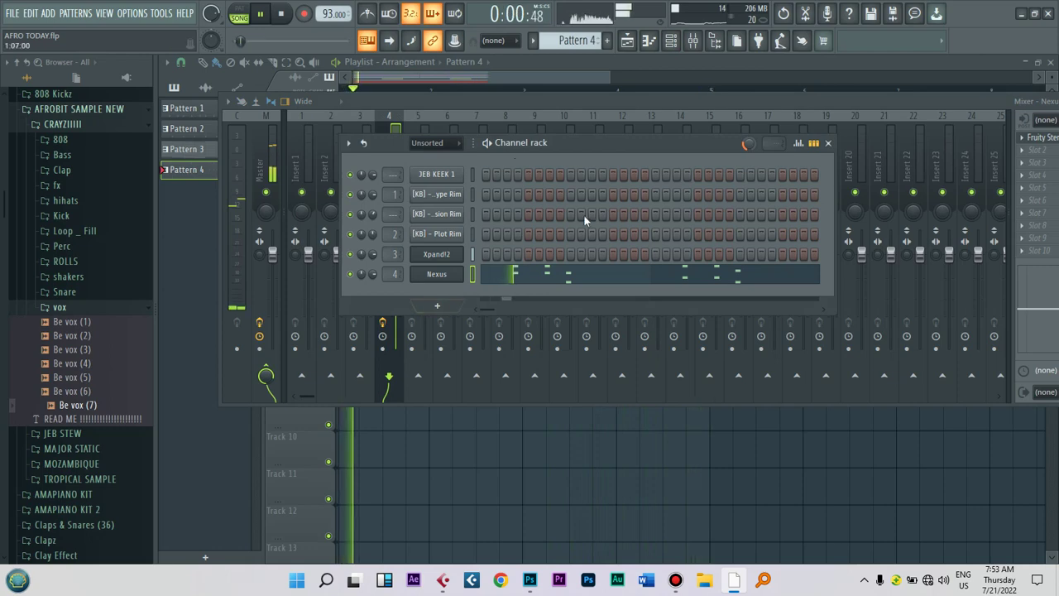
click(621, 61)
key(space)
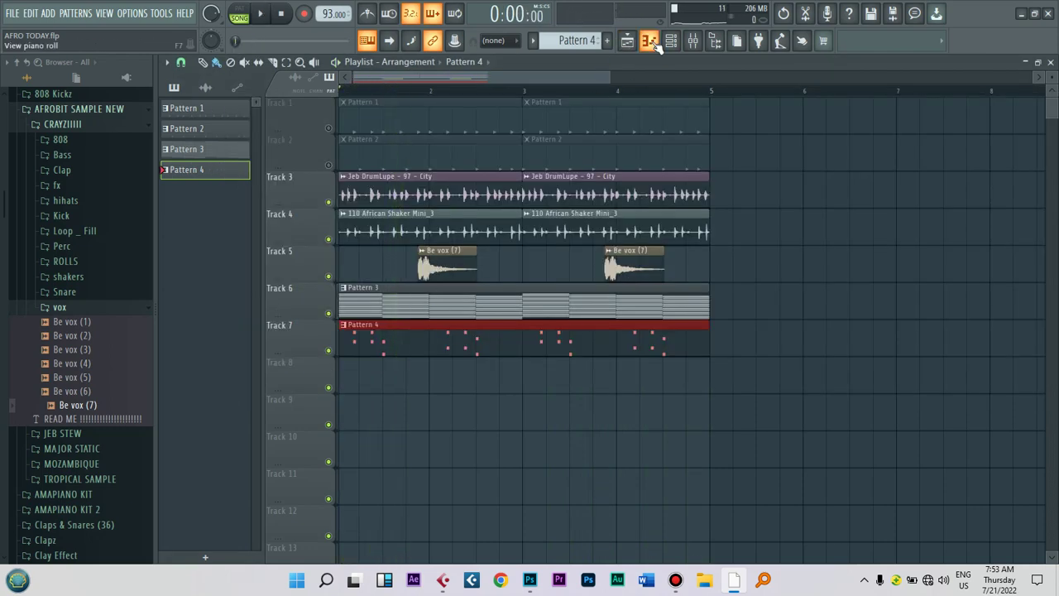
click(649, 41)
click(430, 297)
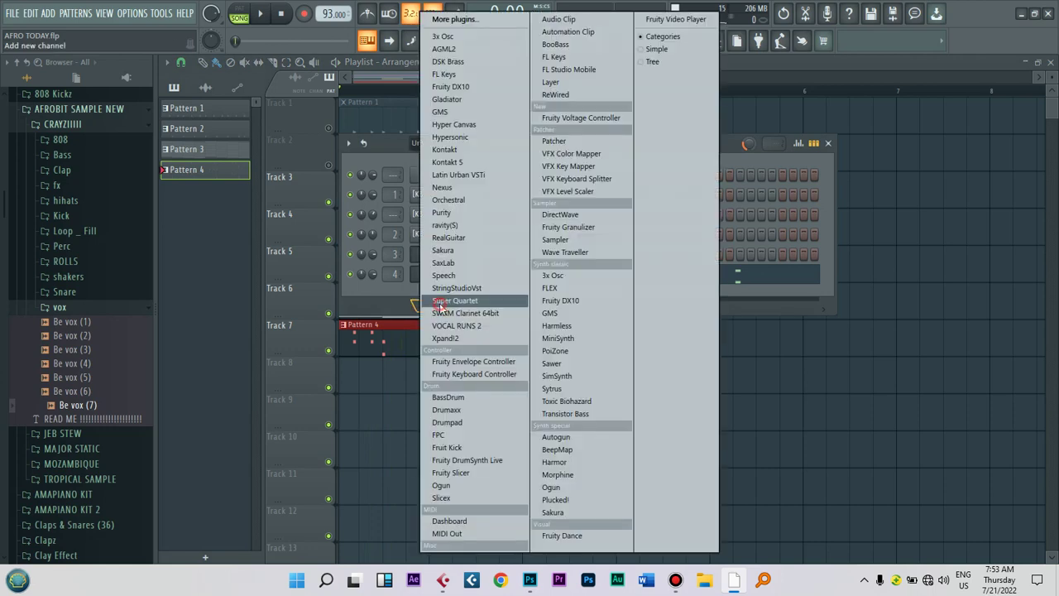
click(447, 150)
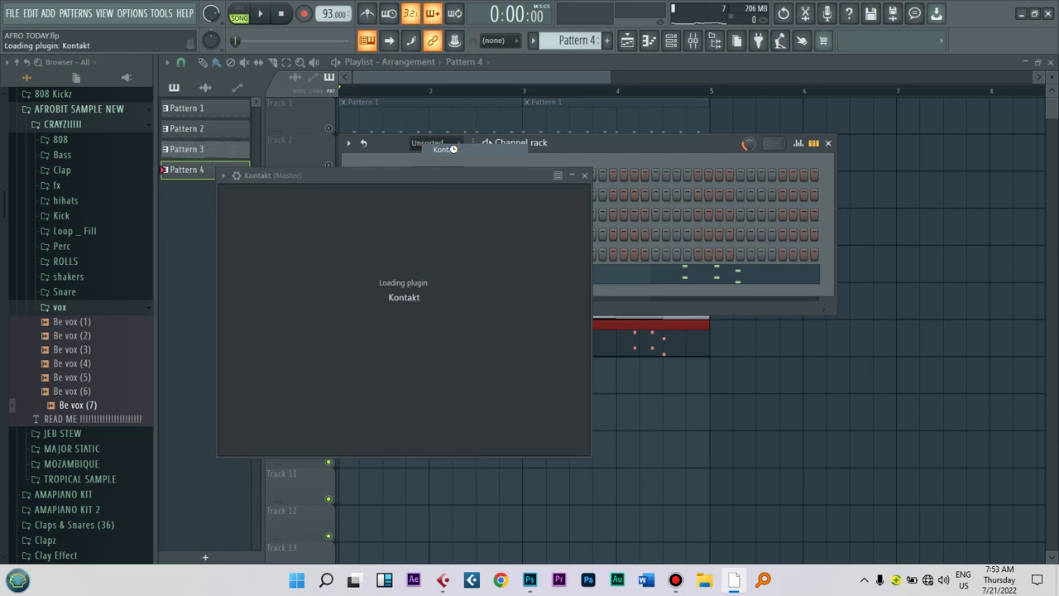
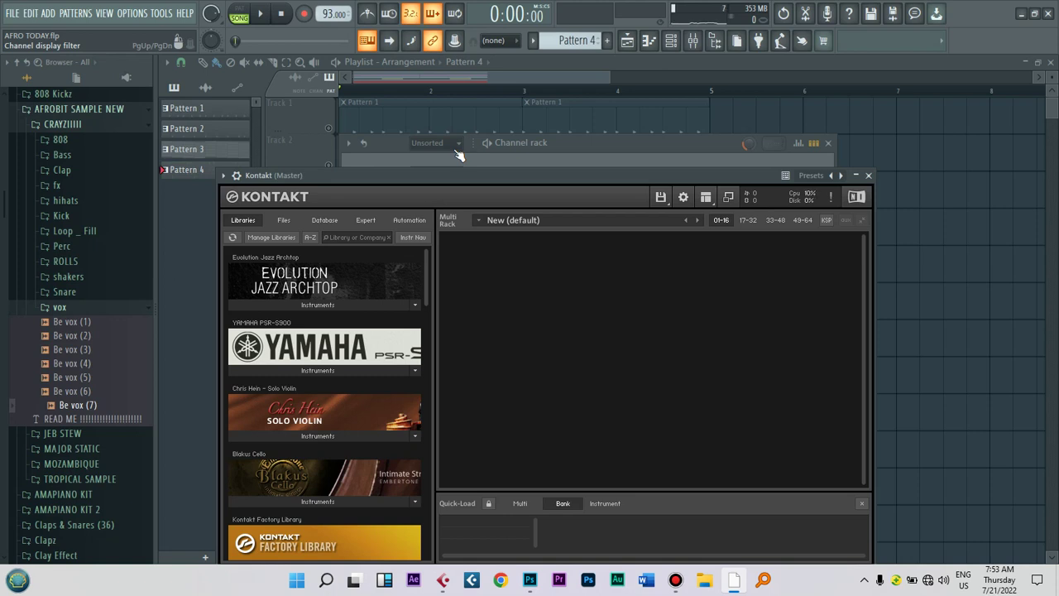
Step: Load Nylon Guitar into Kontakt from the Kontakt Factory Library's Band guitar instruments
drag(505, 174, 540, 109)
drag(461, 215, 456, 249)
scroll(398, 281, up, 1)
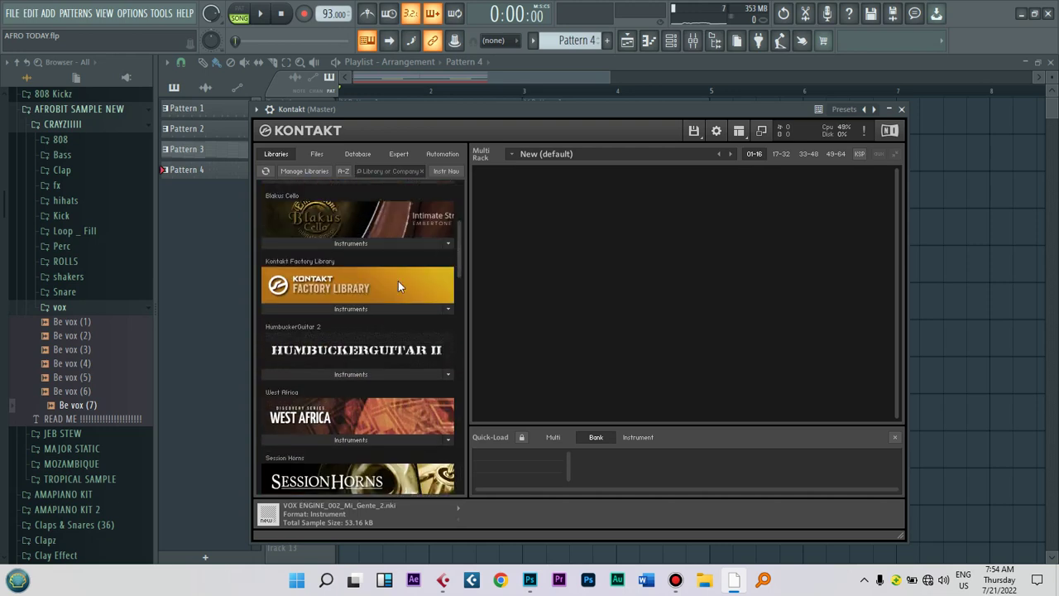
click(347, 309)
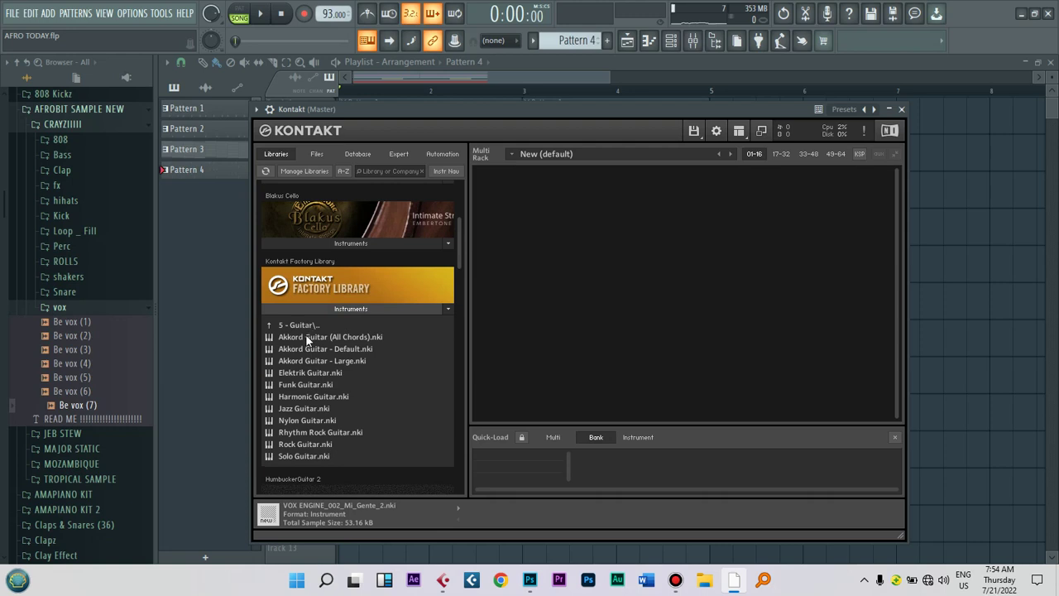
click(303, 327)
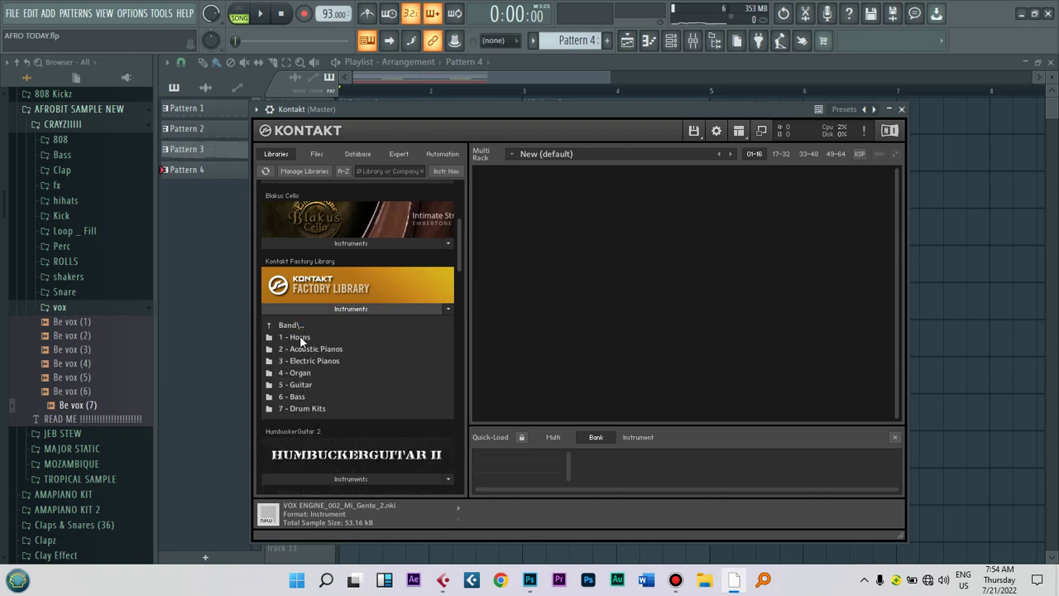
click(293, 326)
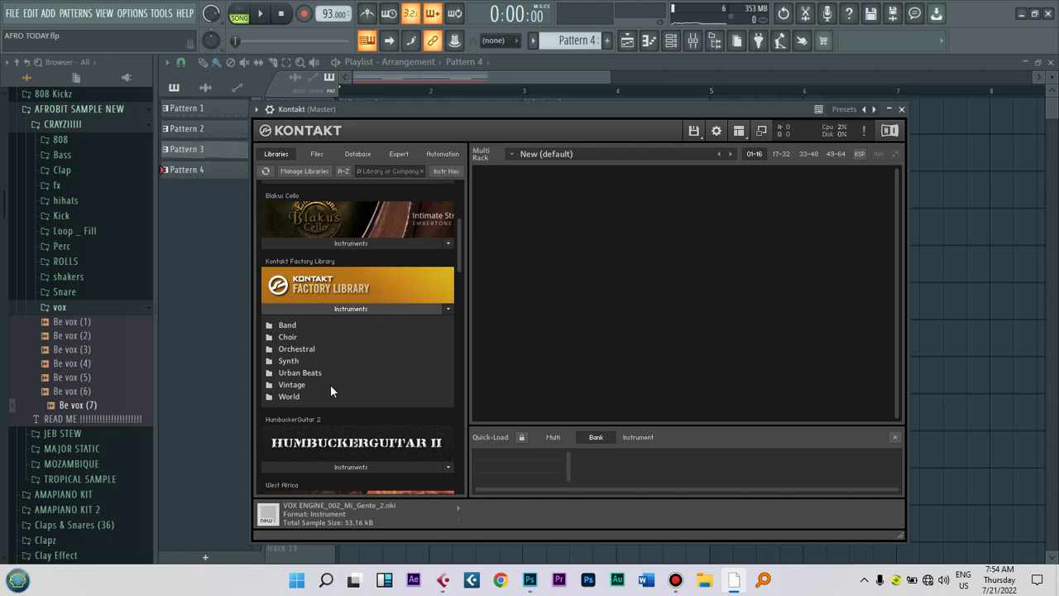
click(290, 326)
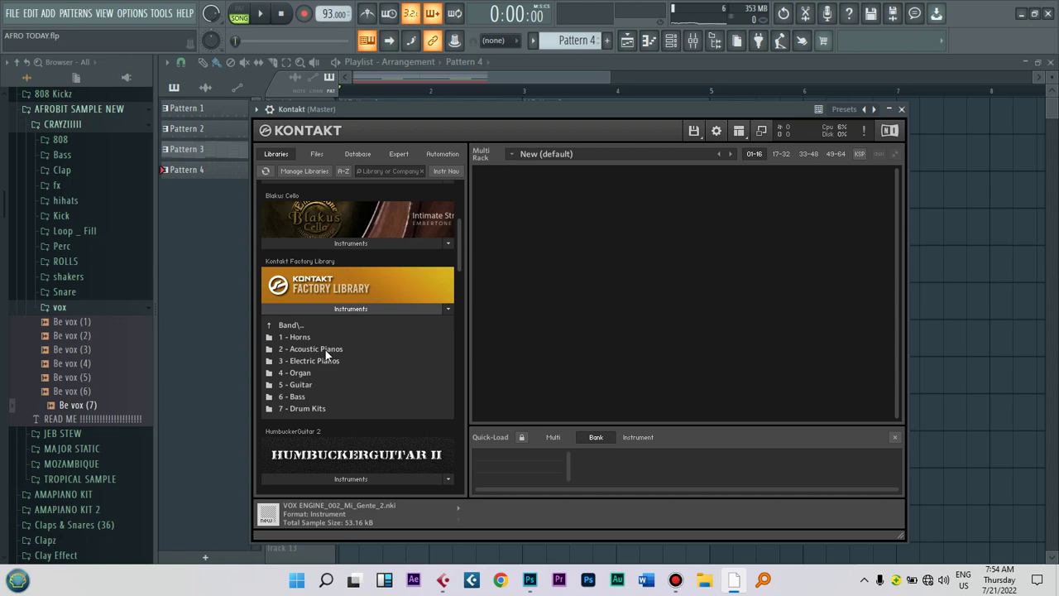
click(301, 387)
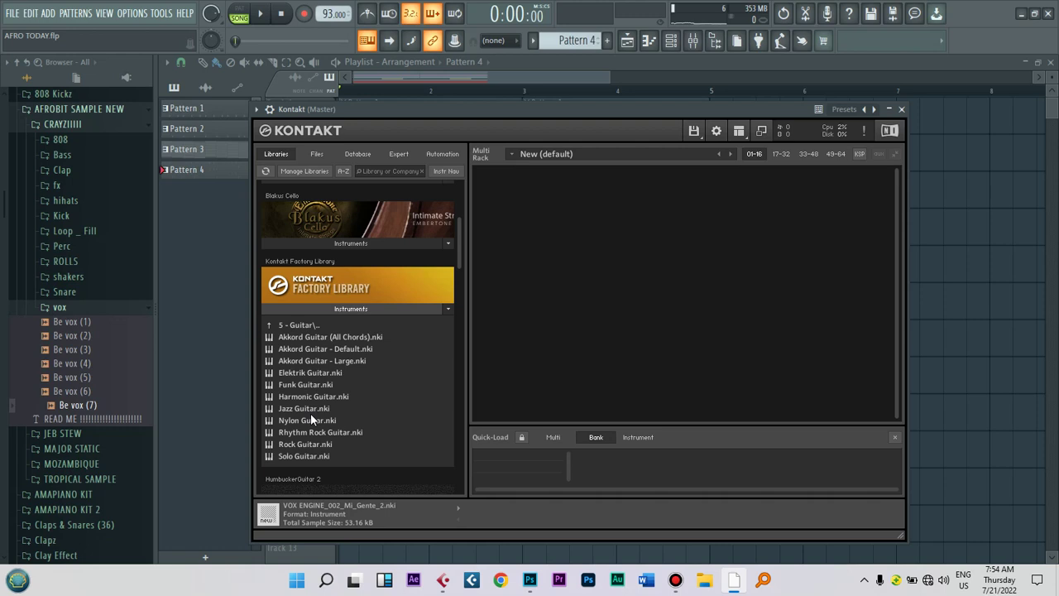
click(307, 421)
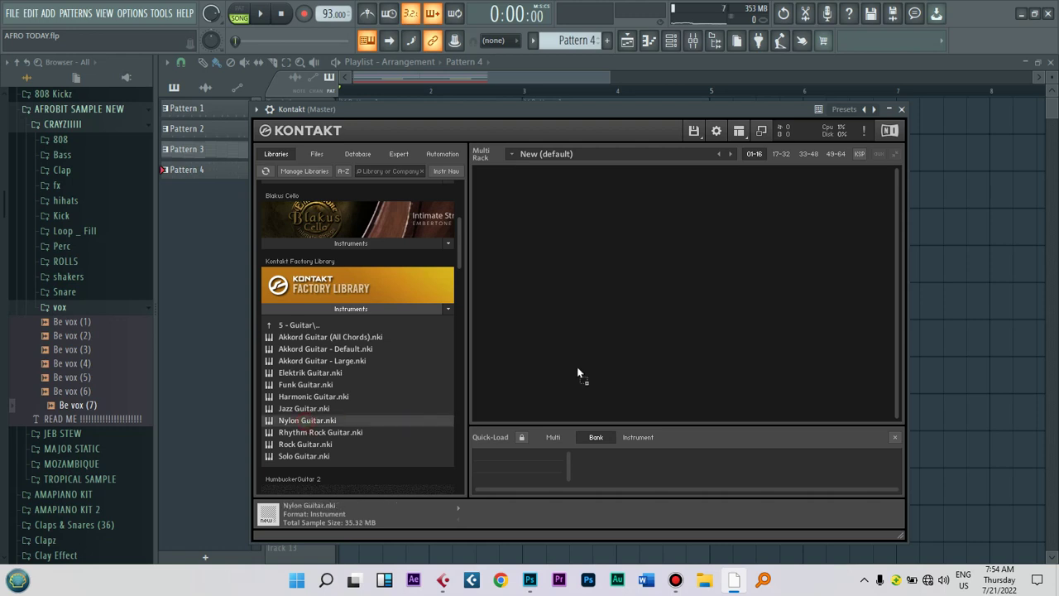
drag(637, 290, 644, 198)
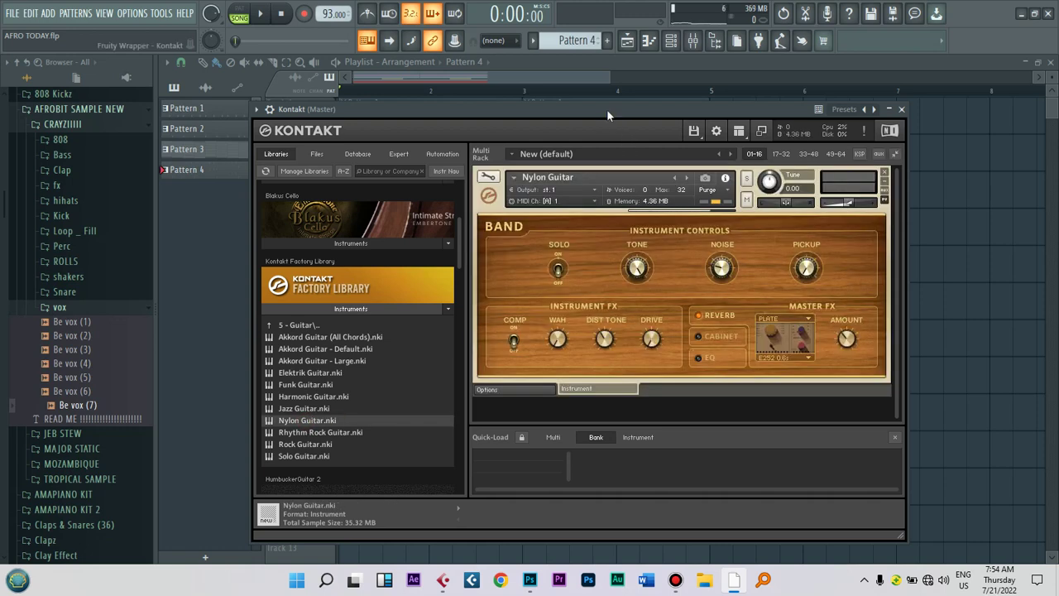
Step: Show Kontakt's detailed settings and route the channel to free mixer track 5
drag(607, 109, 583, 110)
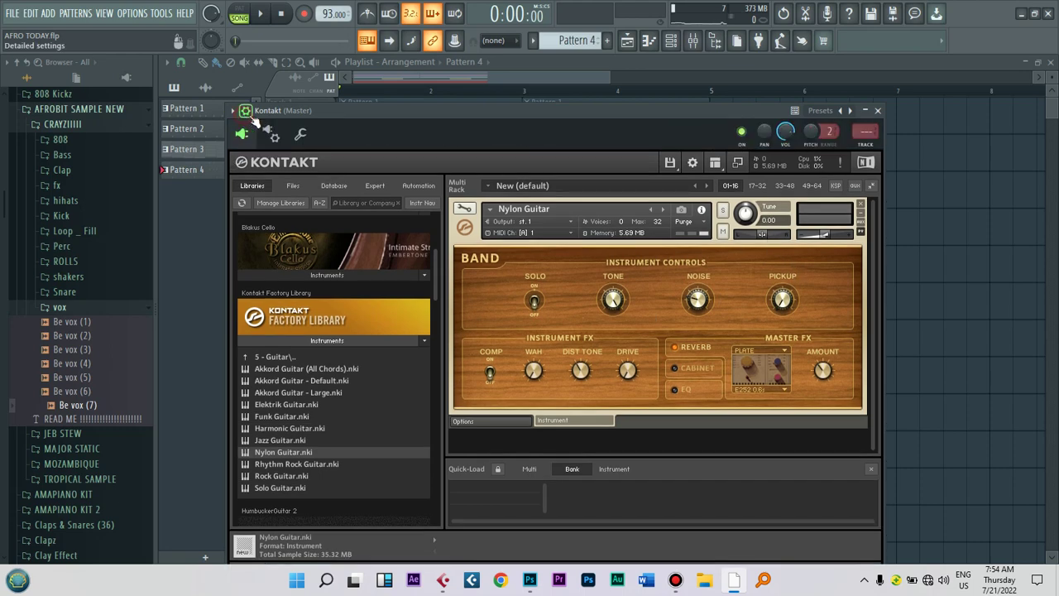
click(234, 110)
click(864, 149)
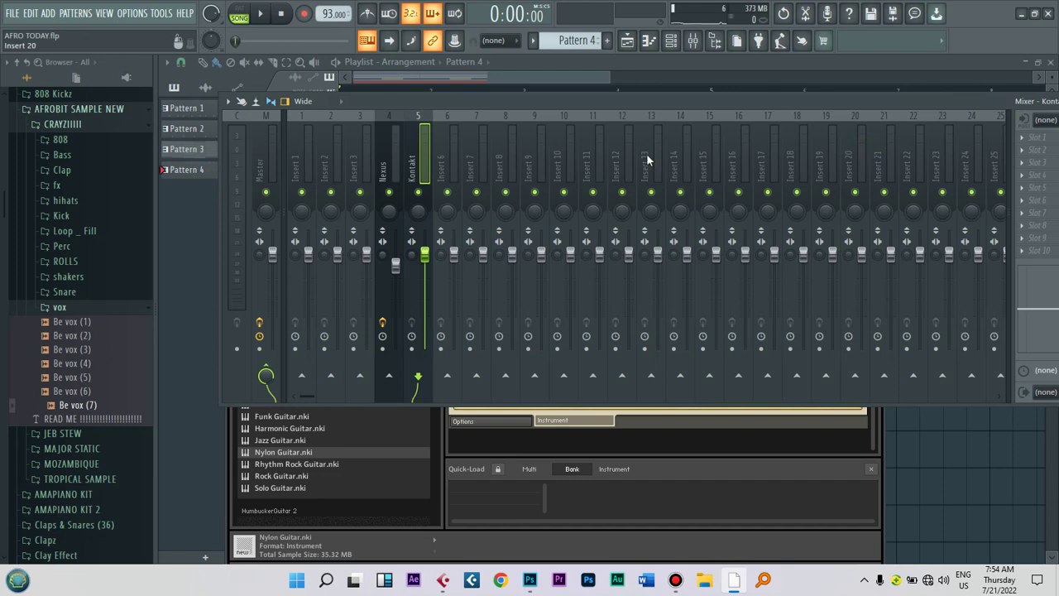
Step: Add Fruity Reeverb 2 to the Kontakt mixer track, adjust its wet level and return to the Kontakt instrument
drag(663, 105, 597, 96)
click(866, 132)
click(617, 236)
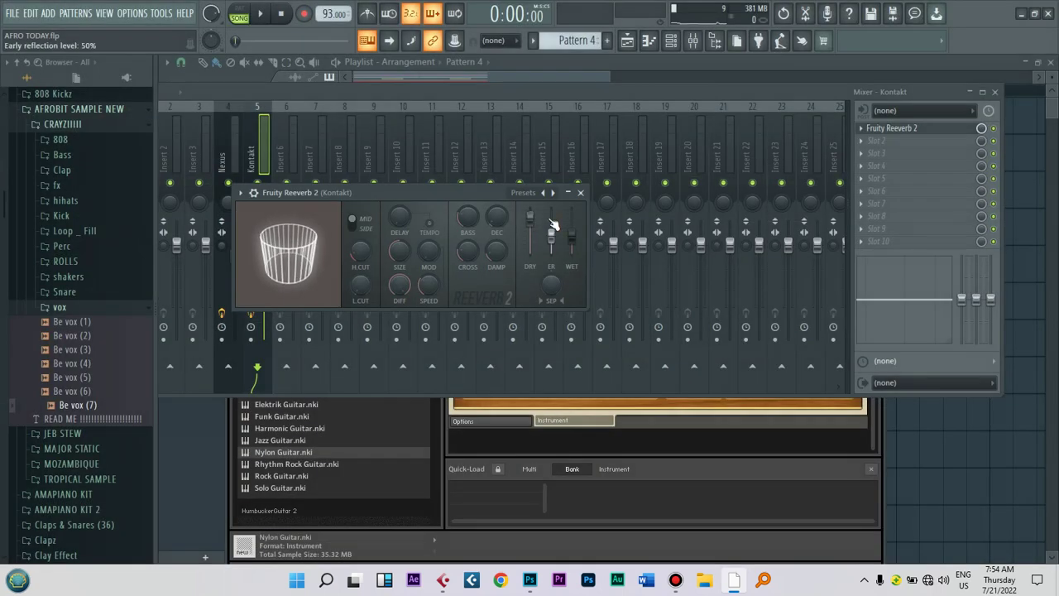
drag(571, 240, 579, 249)
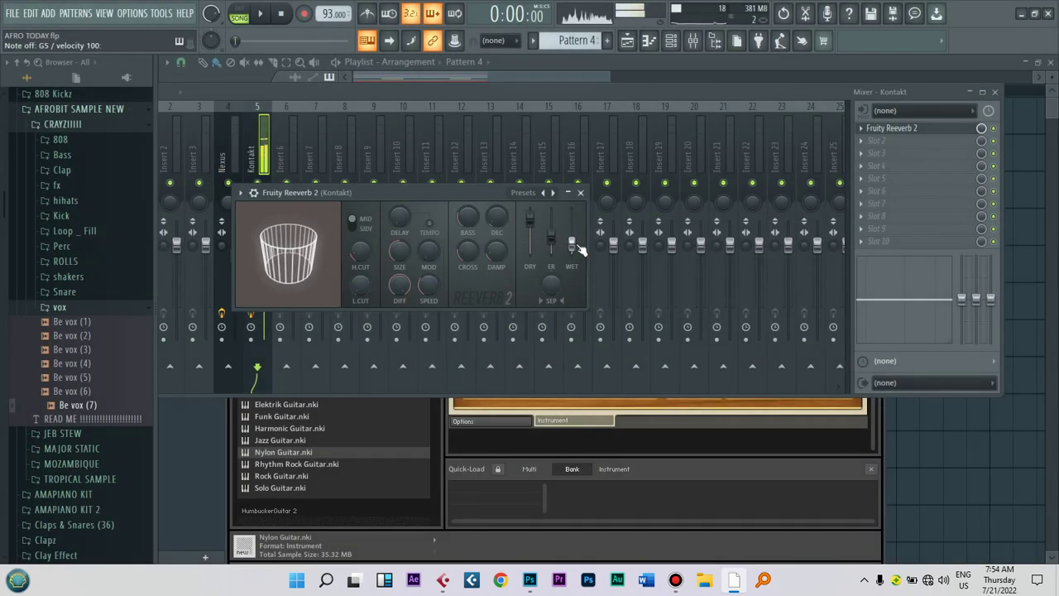
click(726, 416)
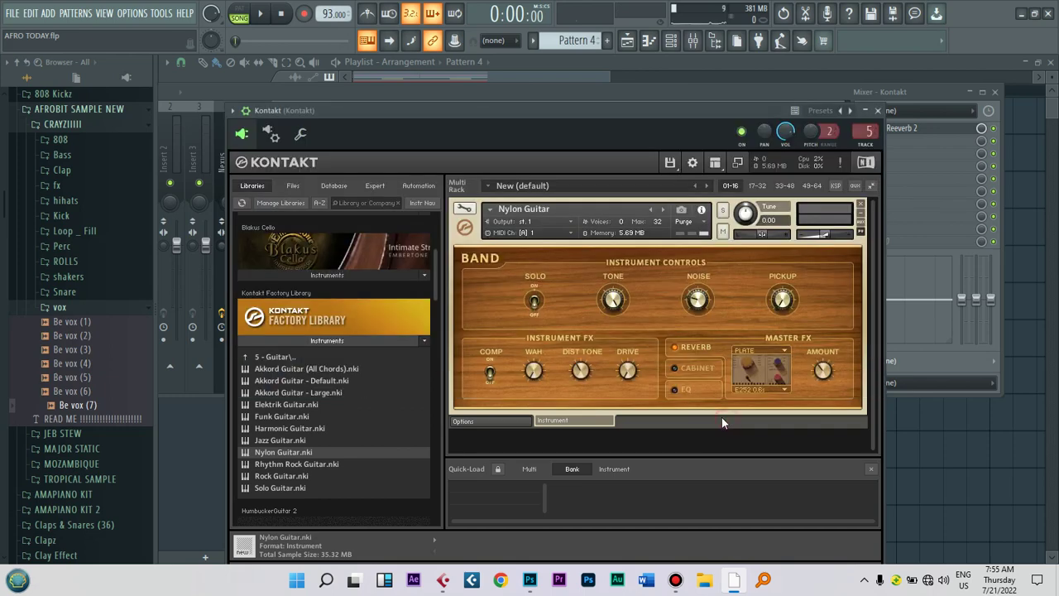
Step: Open Kontakt's piano roll in Pattern 3 and place a half-bar A5 note at the start of bar 1
click(232, 110)
click(252, 125)
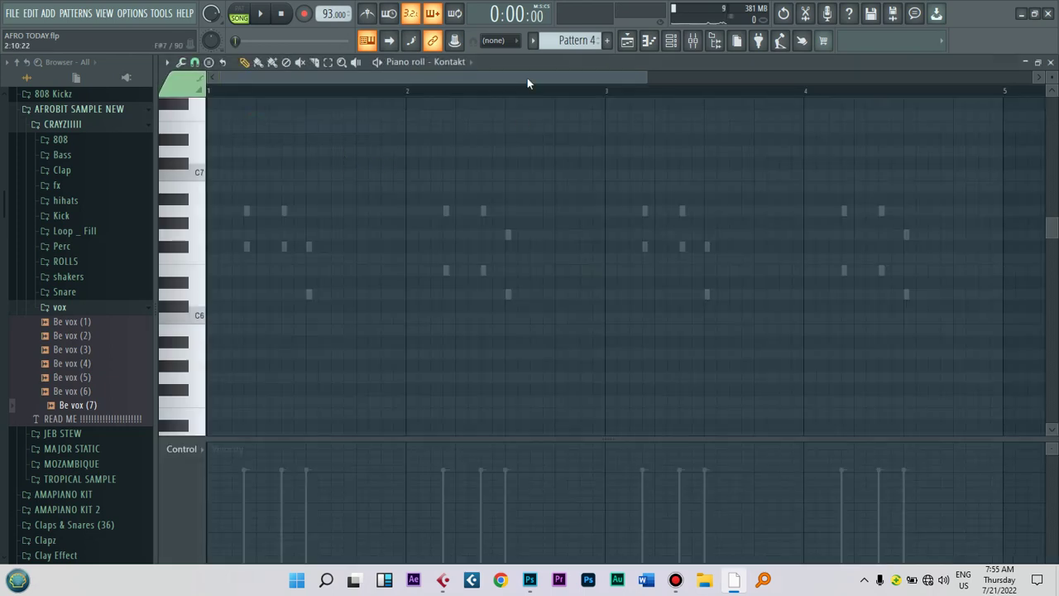
scroll(571, 39, down, 1)
click(190, 355)
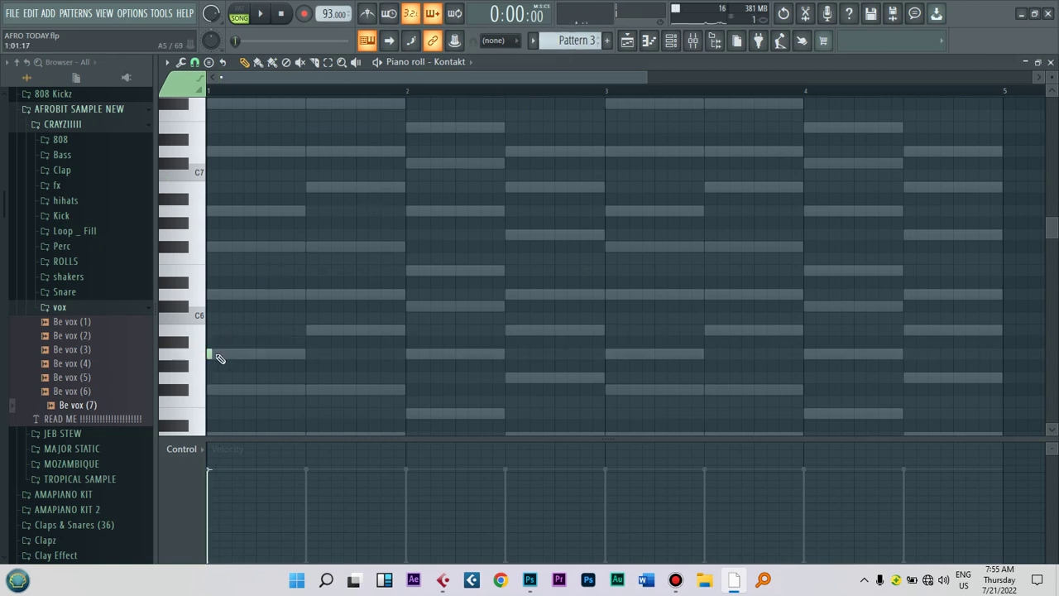
drag(213, 354, 297, 355)
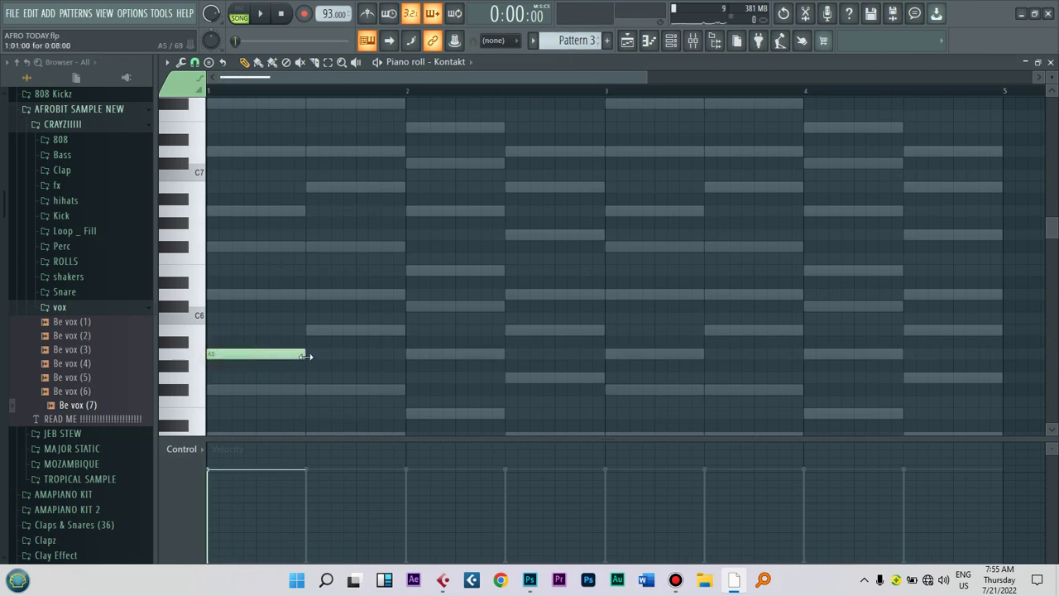
Step: Play the song with the new guitar note and lower the note an octave to A4
key(space)
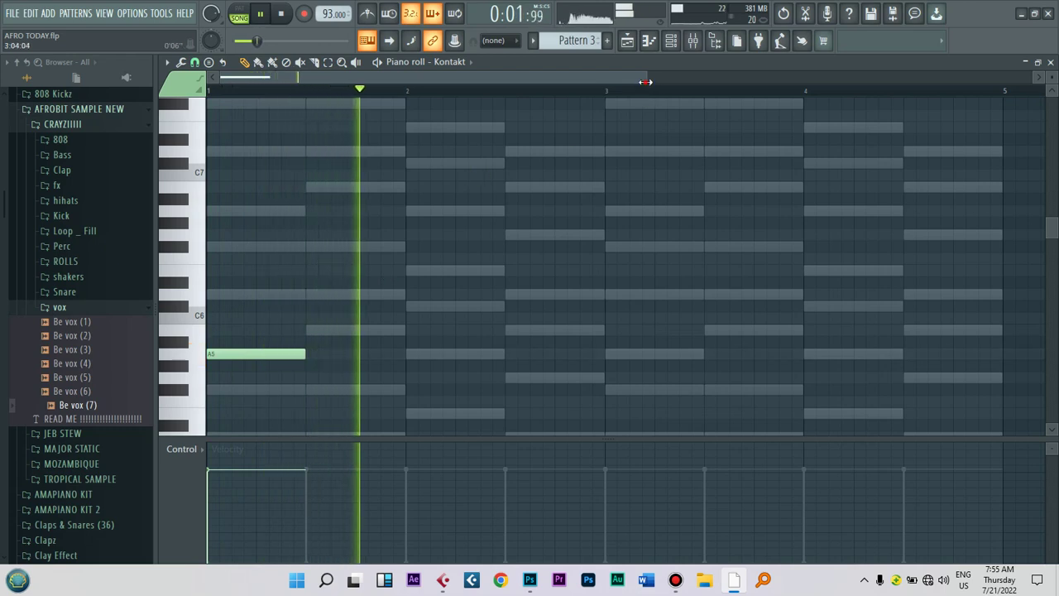
drag(645, 82, 559, 82)
scroll(233, 364, down, 2)
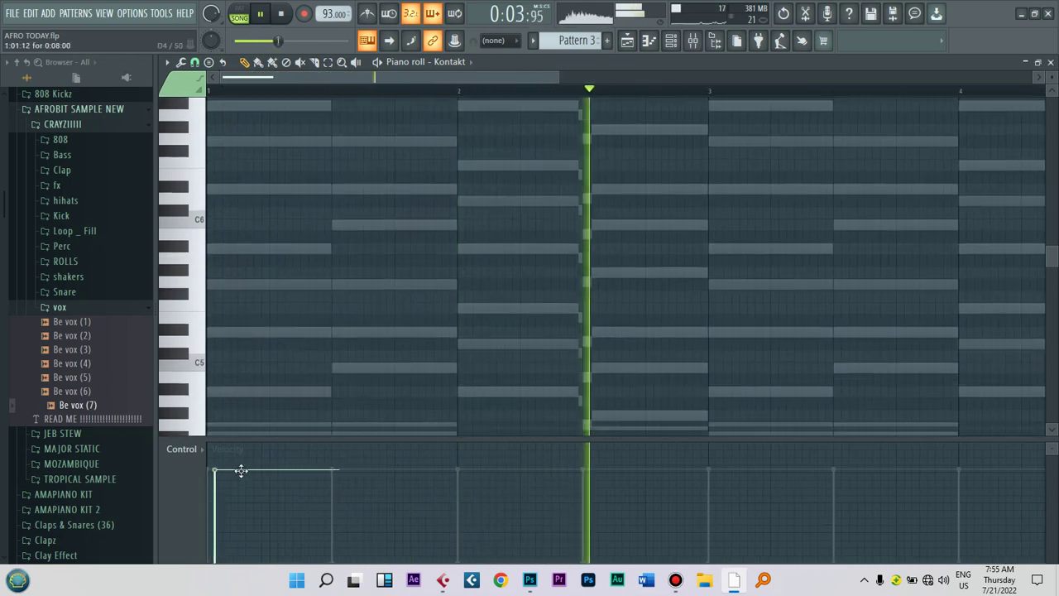
scroll(217, 230, down, 2)
key(space)
Step: Add a D5 note at step 2 and an F#5 note at step 4 of bar 1, each half a bar long
click(227, 235)
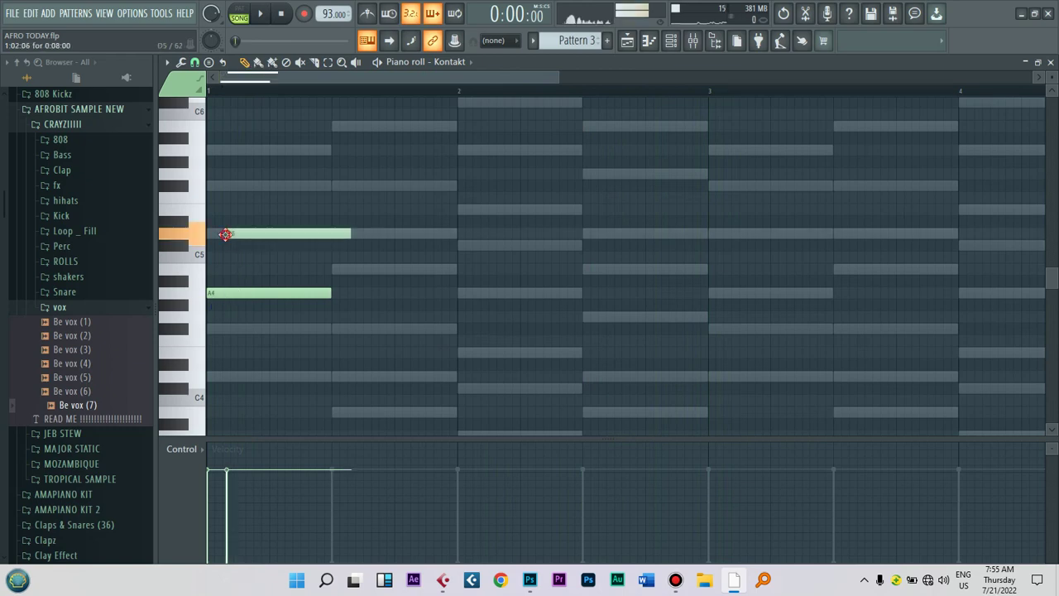
click(235, 236)
drag(235, 236, 230, 236)
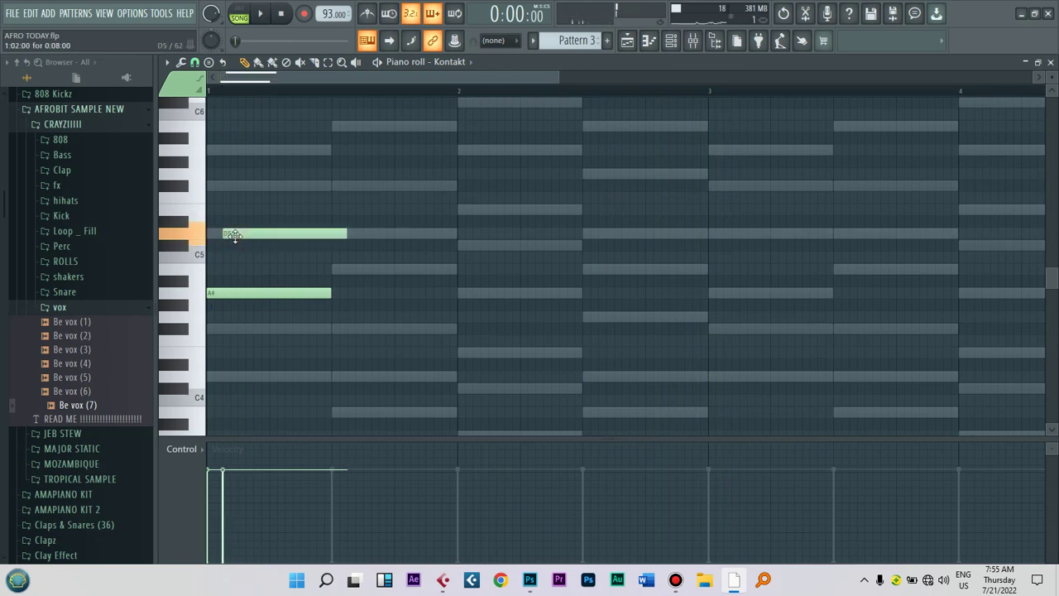
click(252, 186)
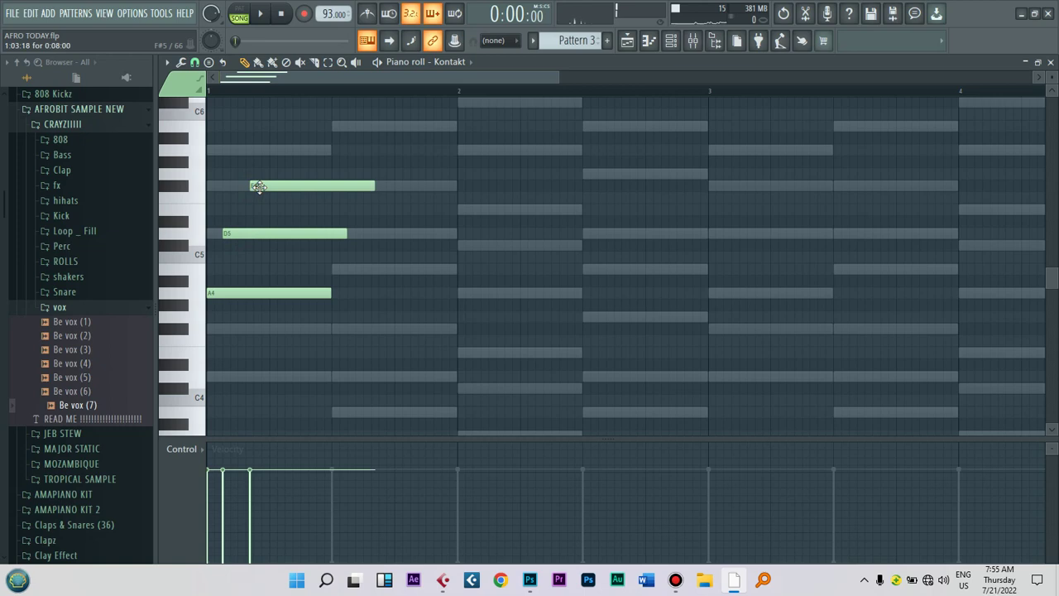
drag(256, 187, 262, 187)
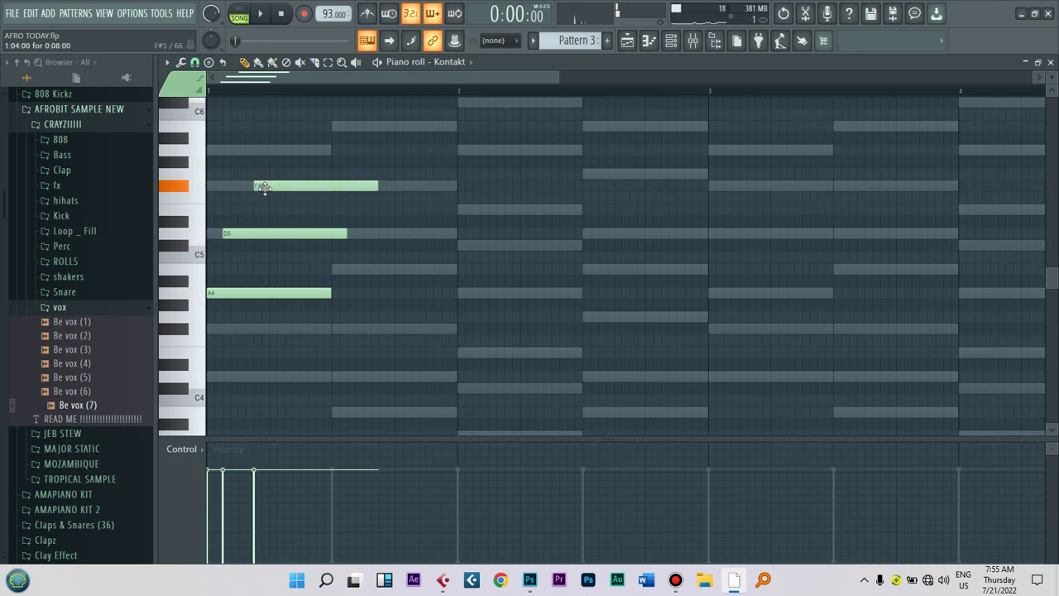
Step: Add an A5 note at step 7 during playback and trim the arpeggio notes to end at the middle of bar 1
key(space)
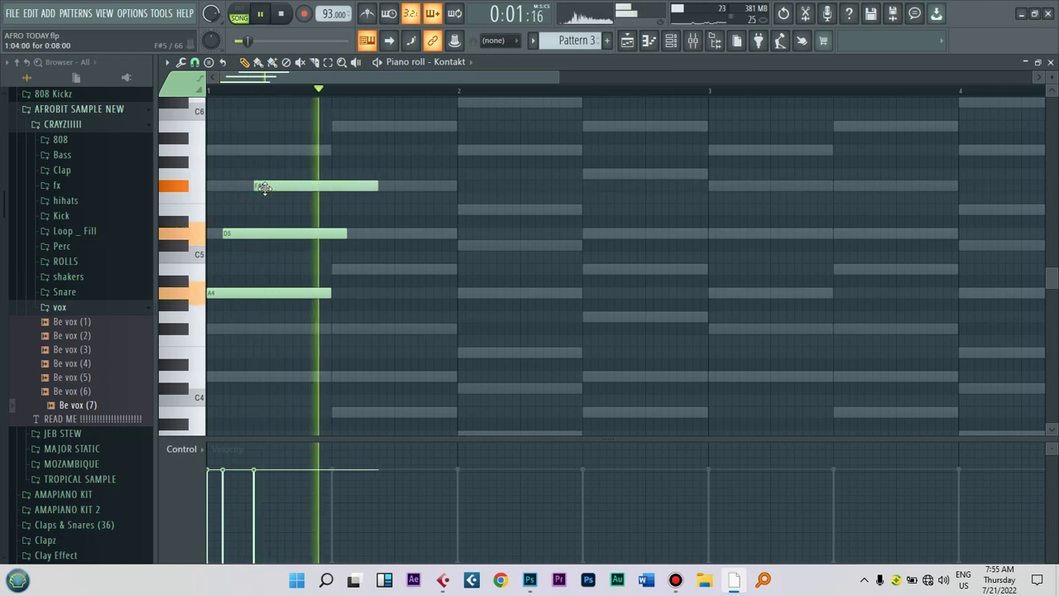
click(303, 208)
key(space)
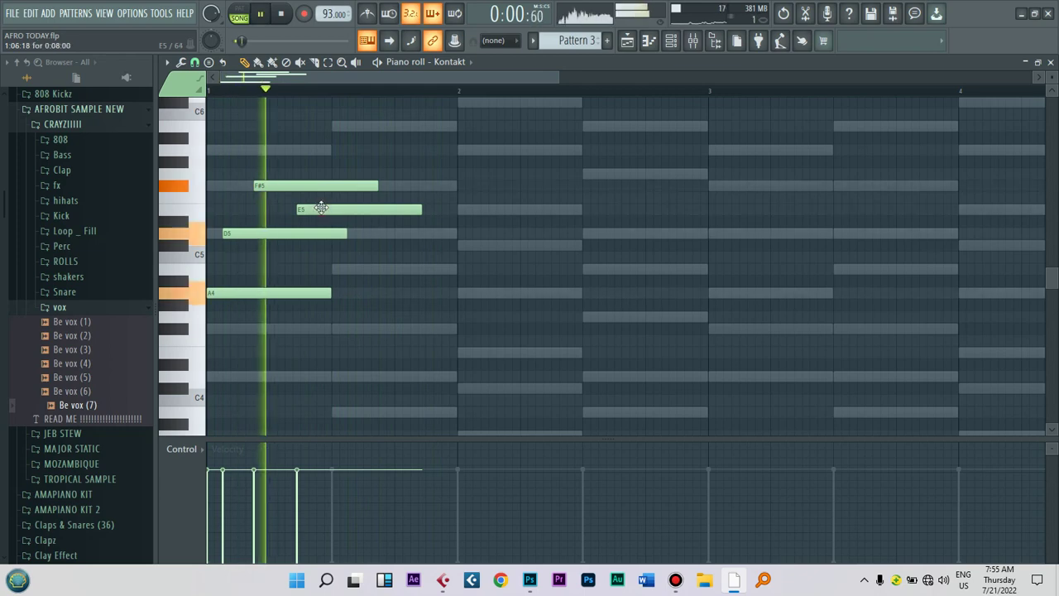
drag(321, 208, 319, 210)
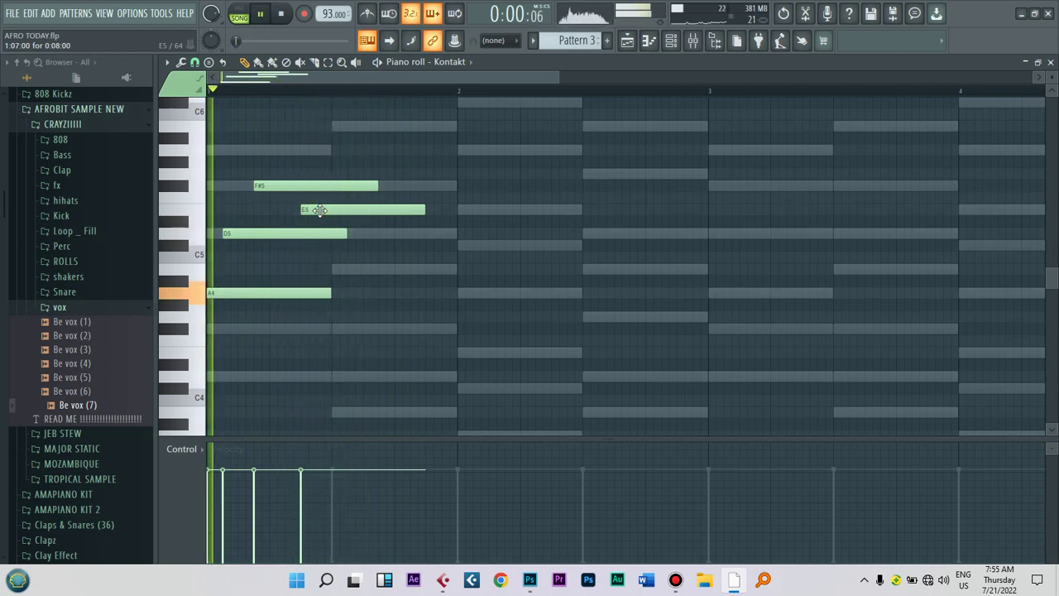
drag(319, 210, 321, 149)
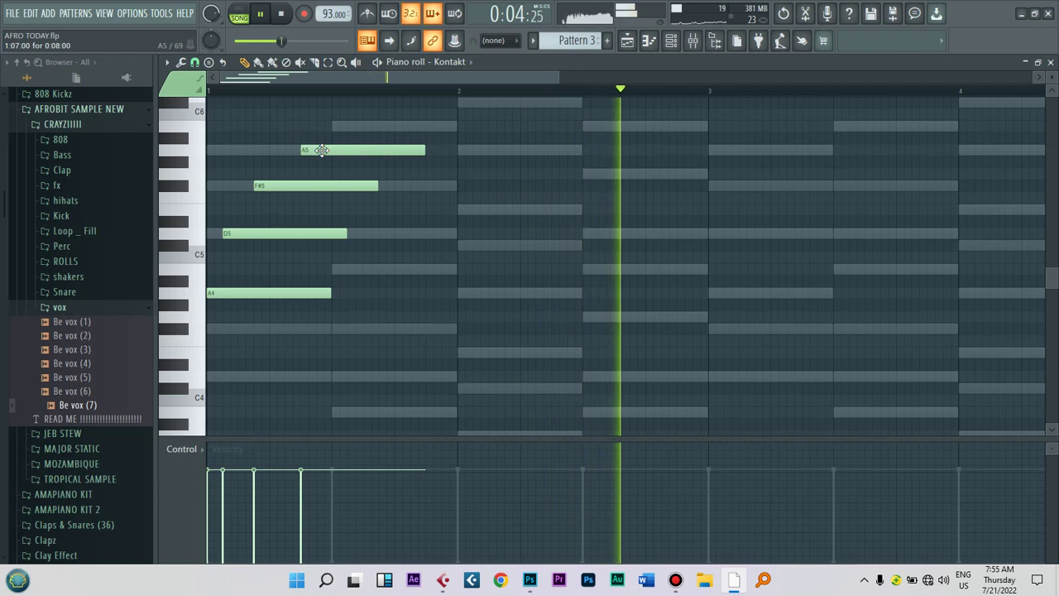
key(space)
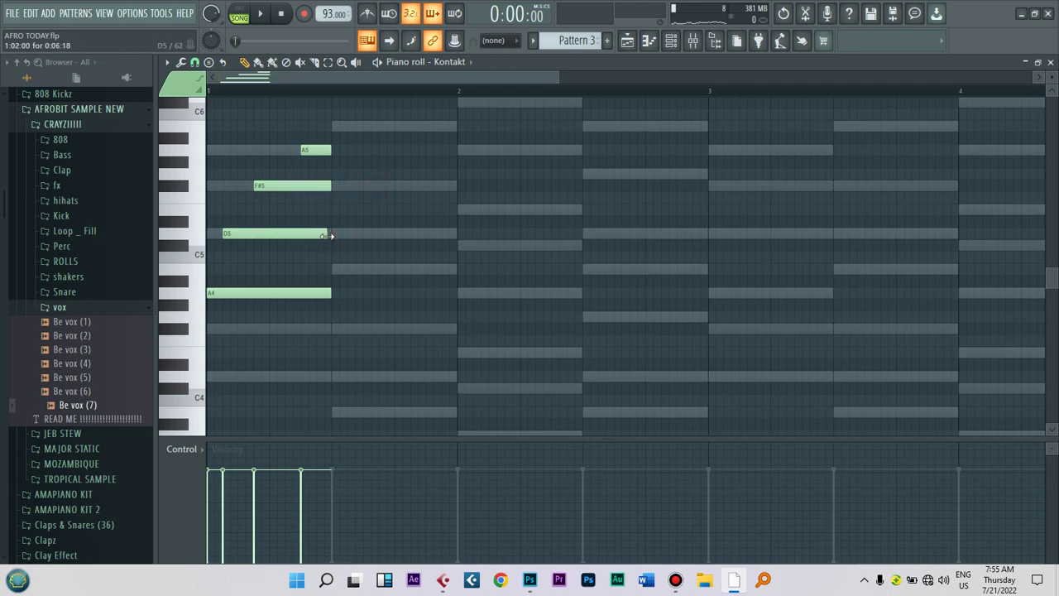
Step: Try a copy of the four-note arpeggio in the second half of bar 1, starting on B4
key(ctrl+a)
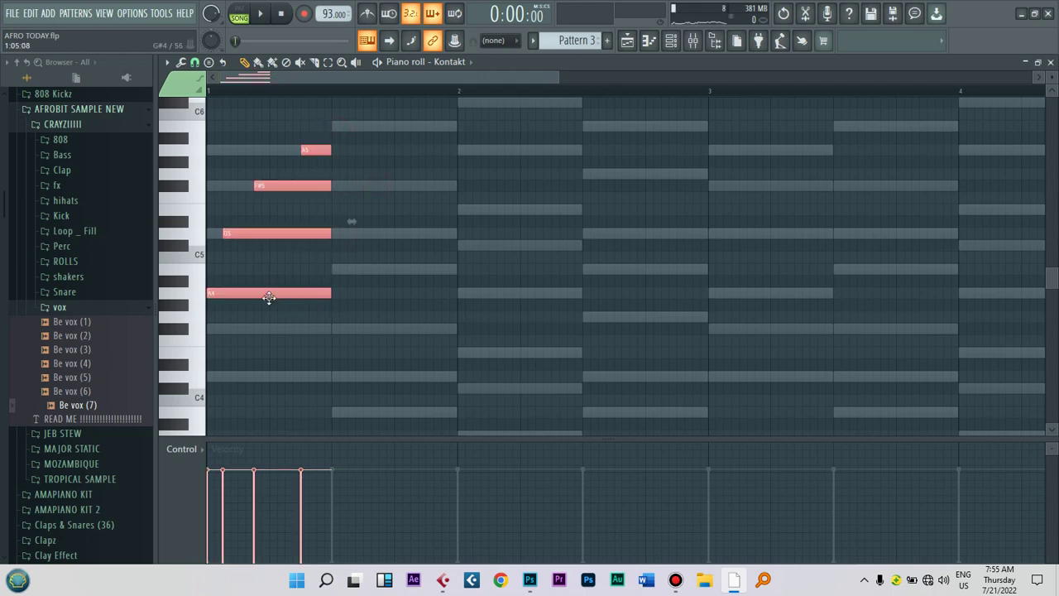
drag(389, 268, 380, 274)
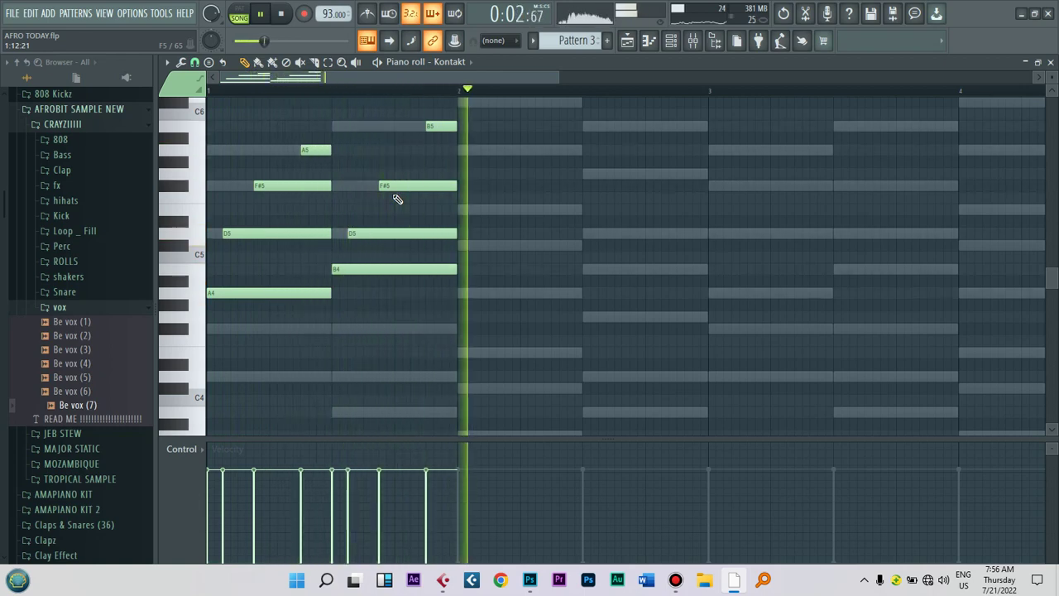
Step: Remove the copied notes and the D5 at step 2, and move the note at step 7 down to D5
key(space)
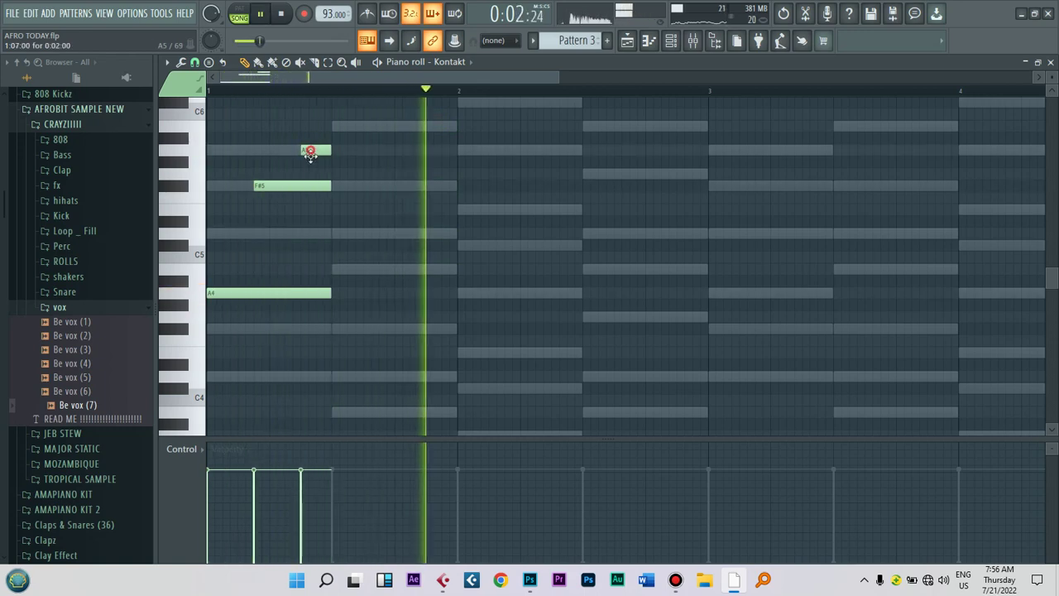
drag(311, 149, 308, 233)
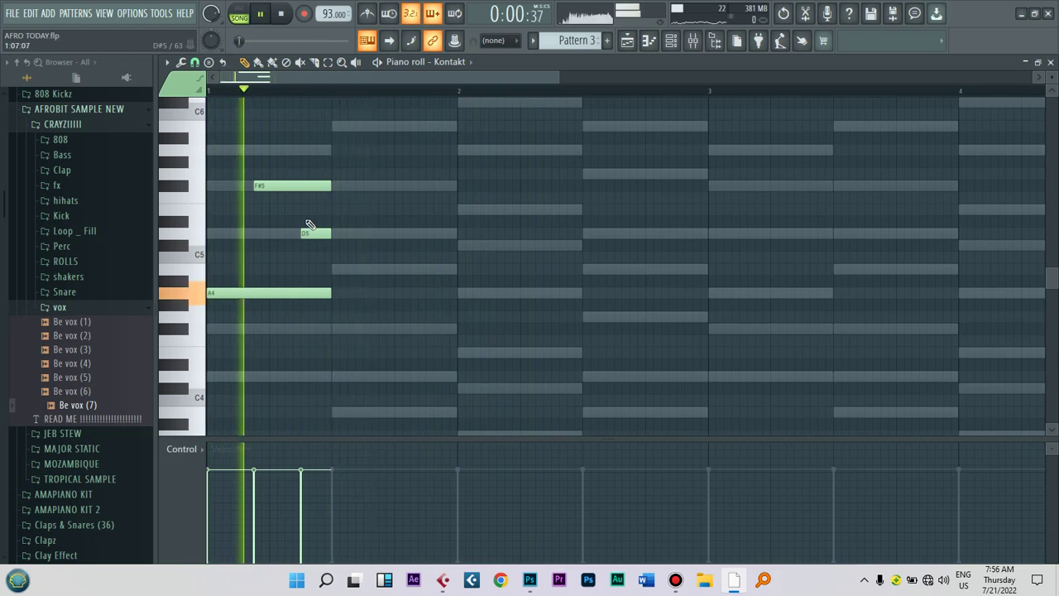
Step: Try F#4, B4 and F#5 notes in the second half of bar 1, and delete them again
click(337, 330)
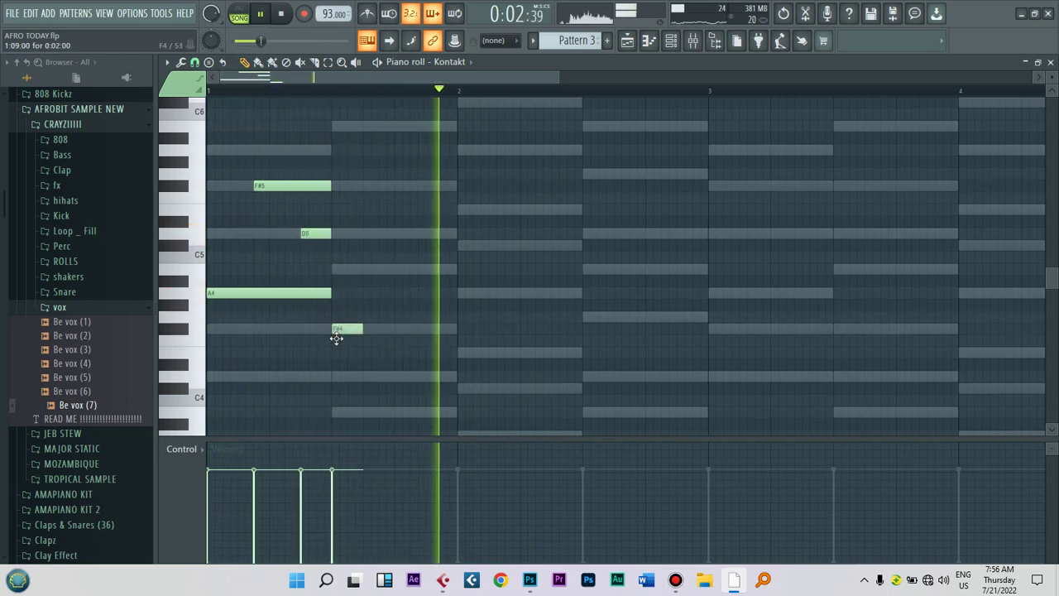
click(400, 269)
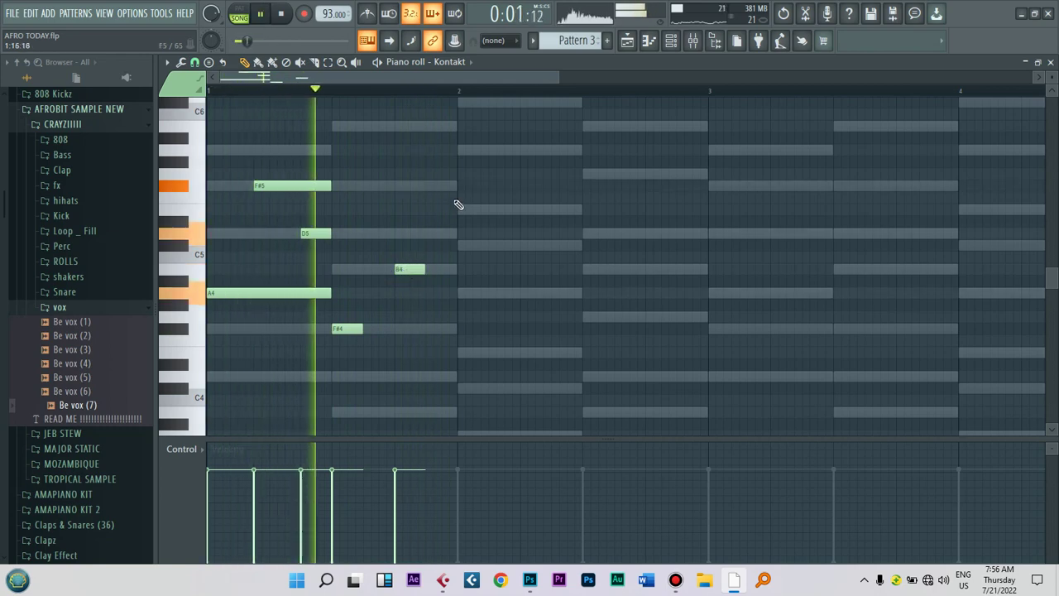
click(429, 234)
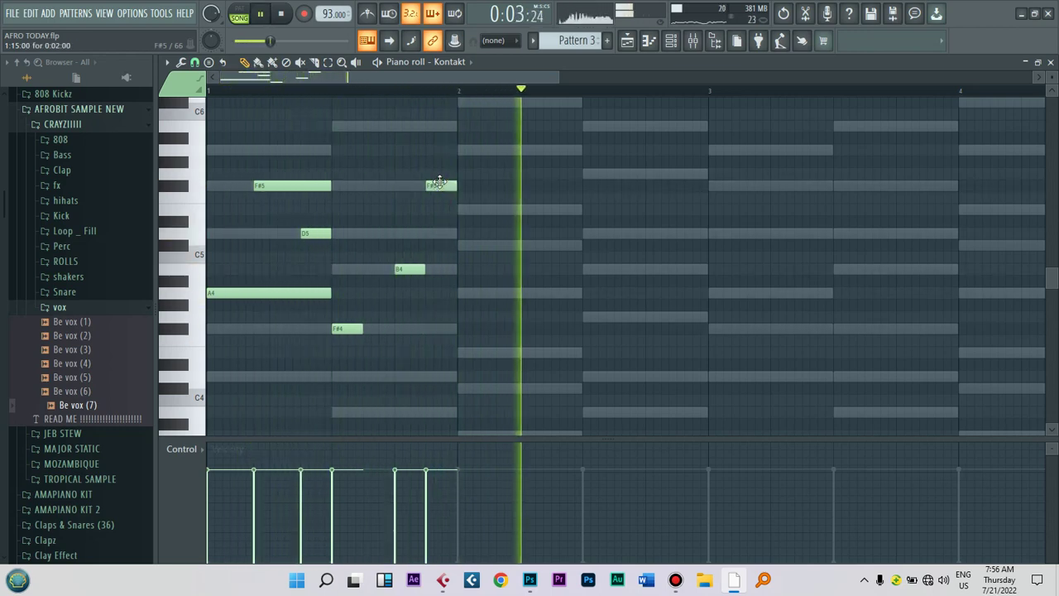
right_click(433, 185)
right_click(409, 269)
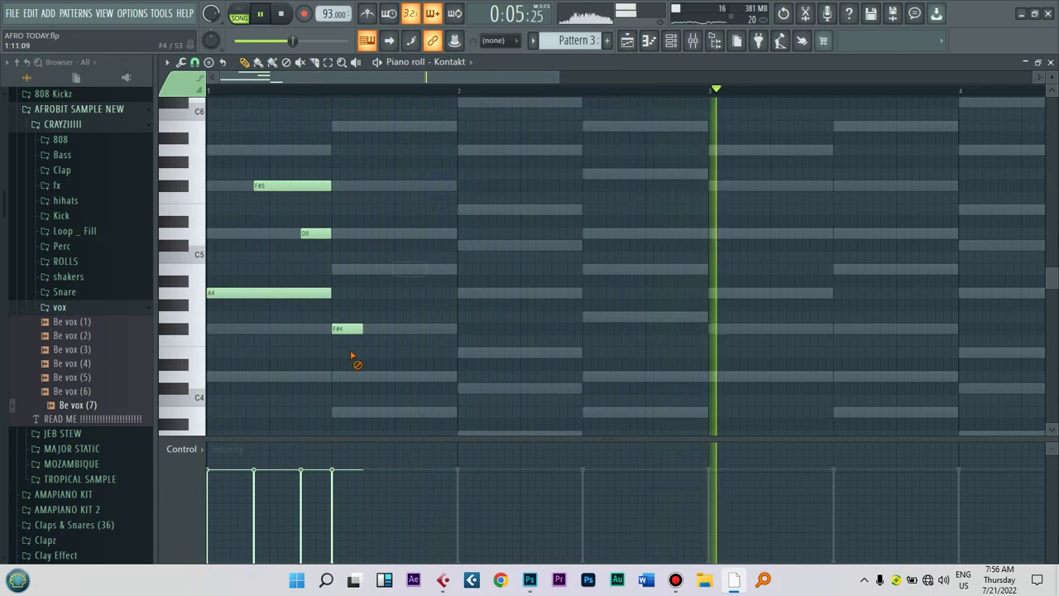
right_click(348, 329)
Step: Duplicate the three-note arpeggio into the second half of bar 1 and set its notes to F#4, D5 and F#5
drag(331, 307, 248, 135)
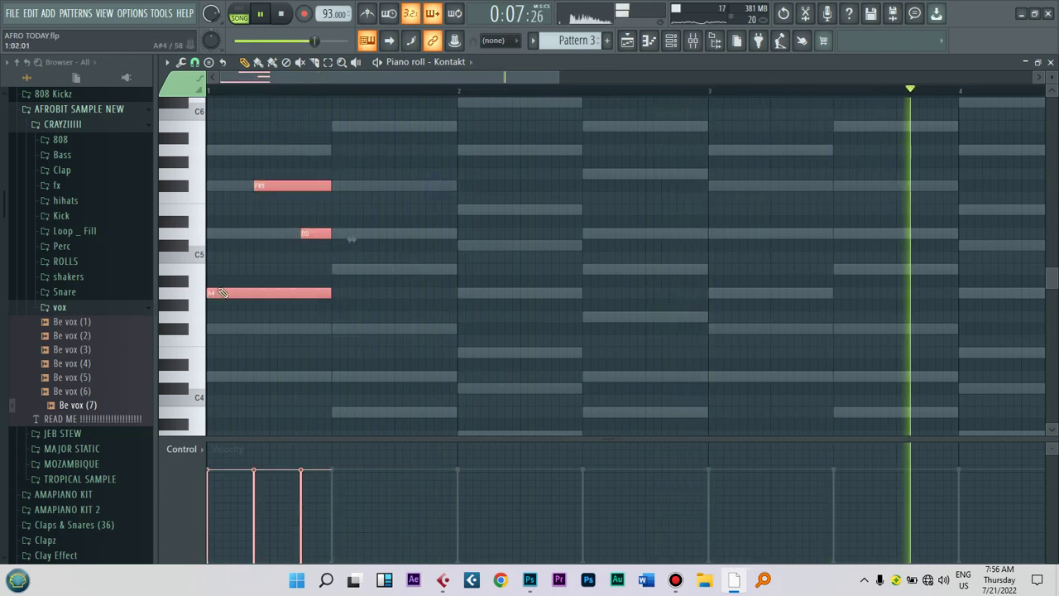
drag(296, 299, 344, 341)
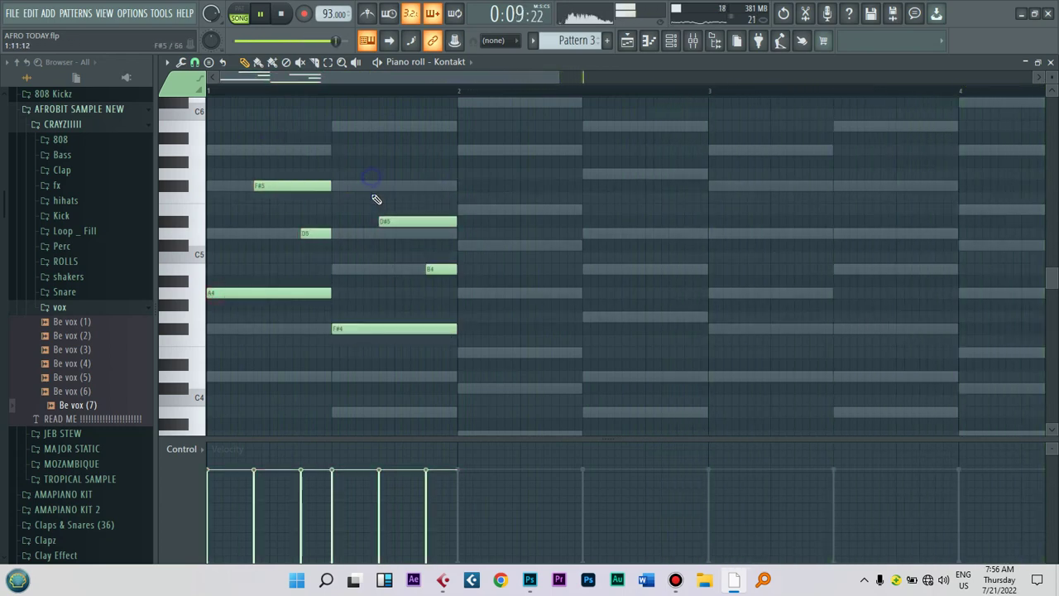
drag(437, 269, 436, 186)
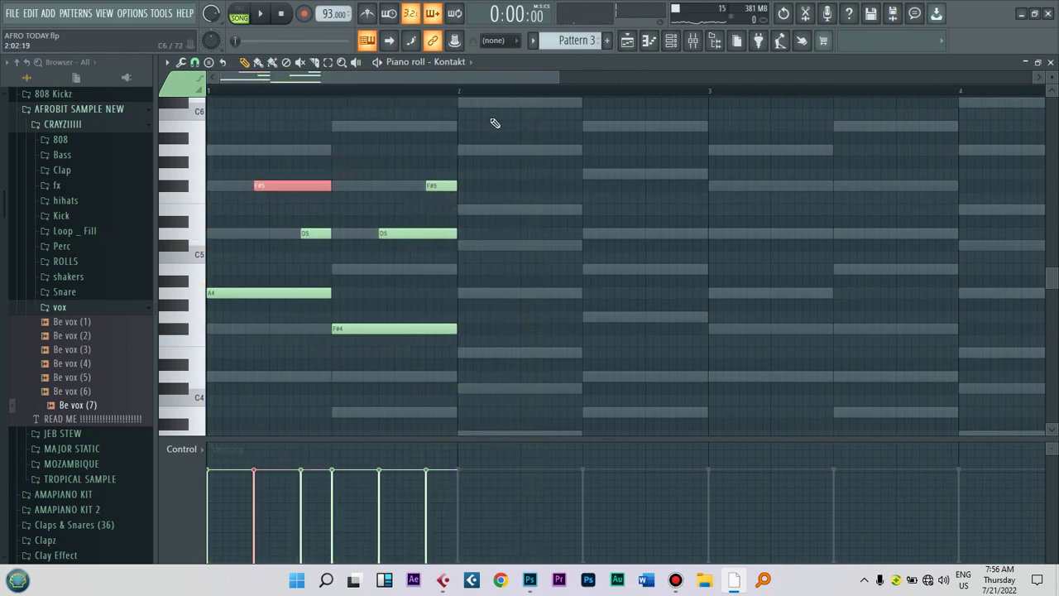
Step: Copy both arpeggios into bar 2, transposed to start on E4 and D4, and raise the last arpeggio's middle note to B4
drag(331, 145, 483, 361)
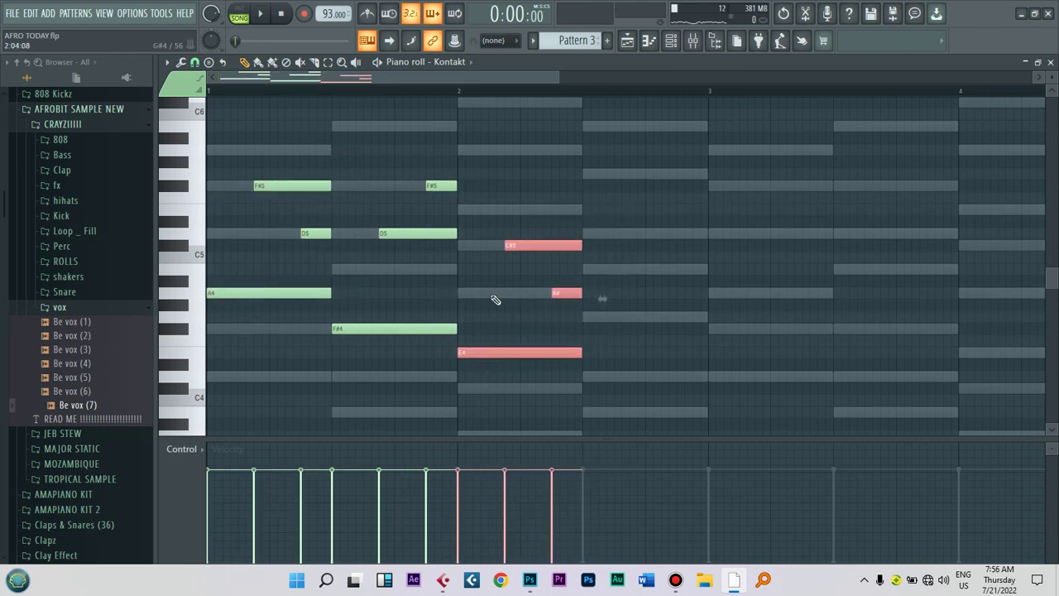
drag(457, 185, 385, 359)
drag(438, 333, 624, 373)
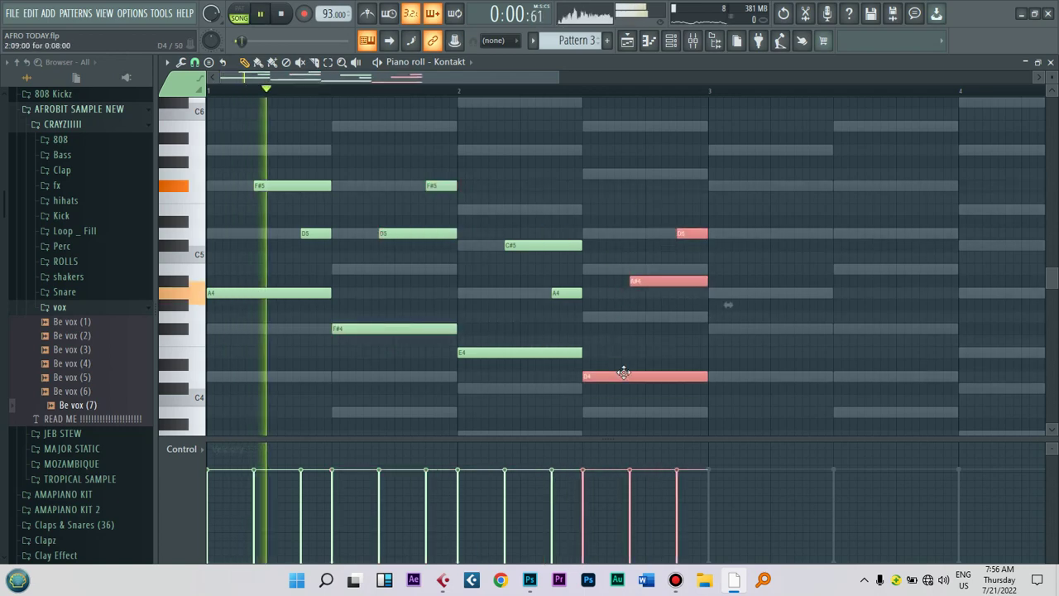
click(643, 282)
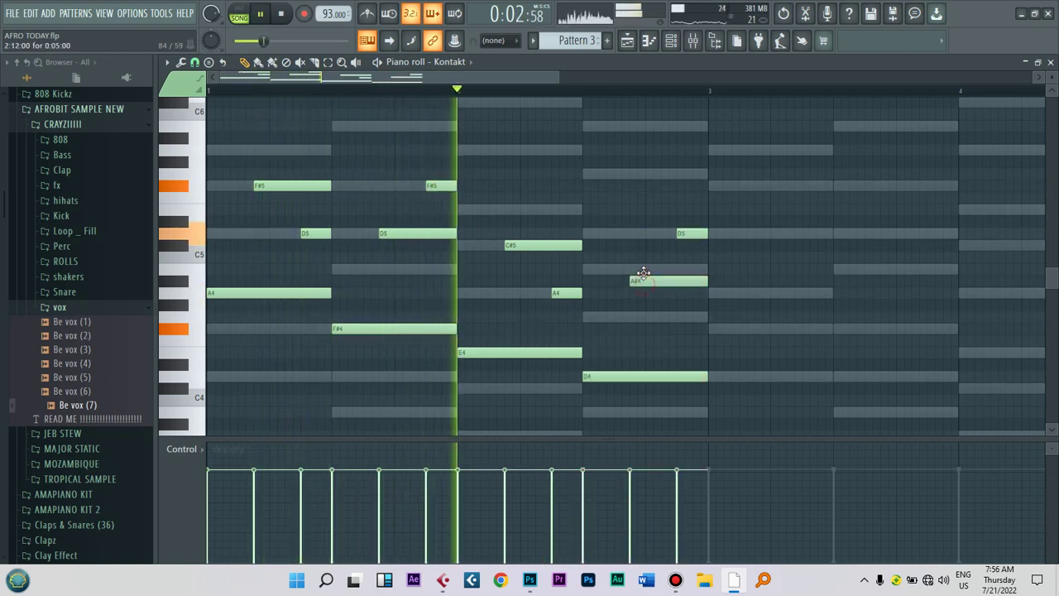
drag(641, 280, 642, 269)
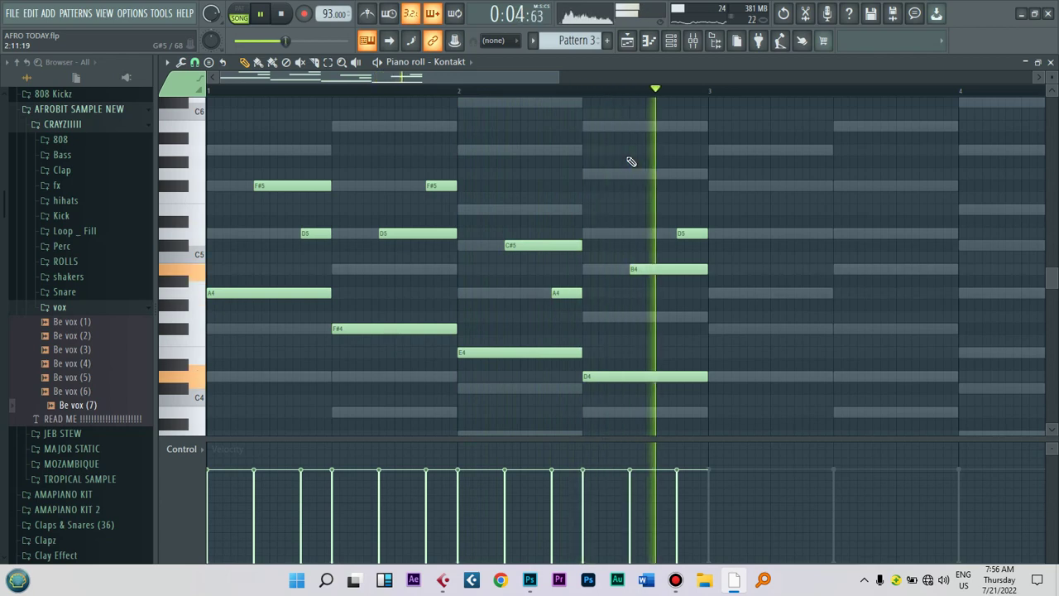
Step: Add a B5 note at step 13 of bar 1 and a G5 note at step 10 of bar 2
drag(559, 78, 569, 78)
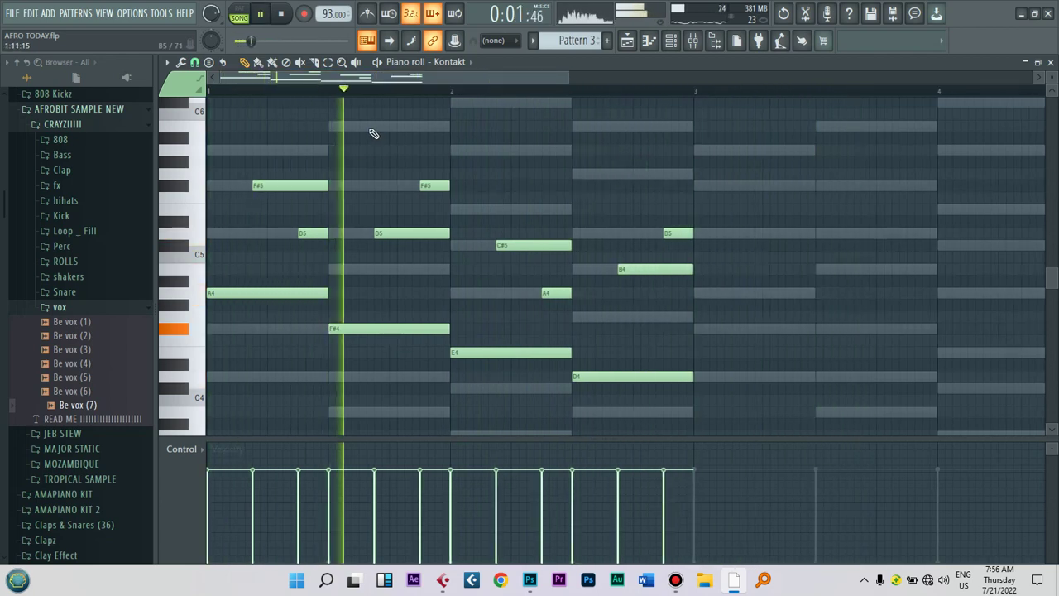
click(379, 126)
drag(380, 128, 409, 139)
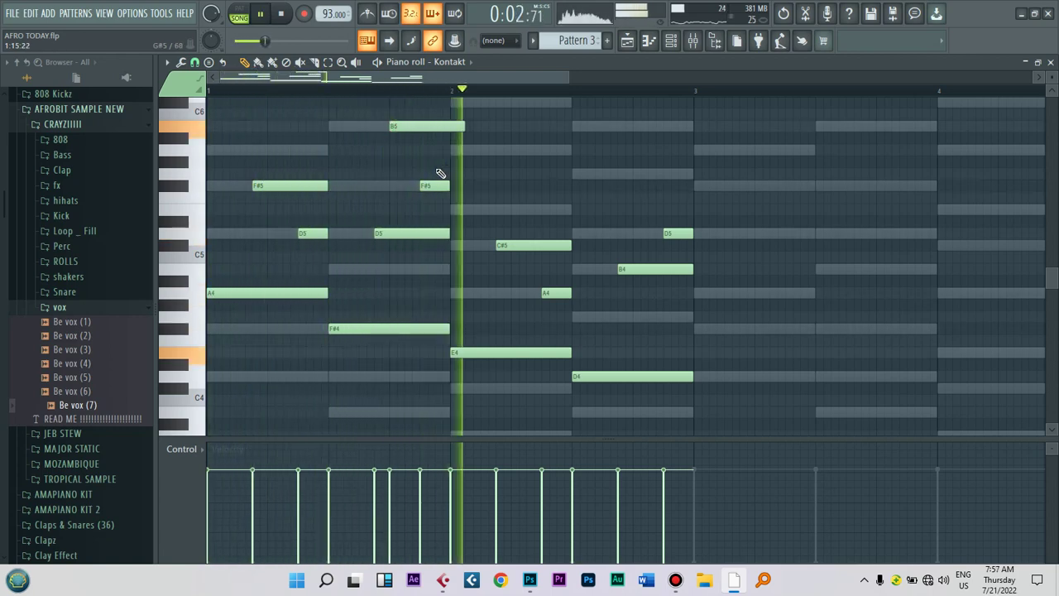
click(594, 163)
drag(607, 172, 600, 175)
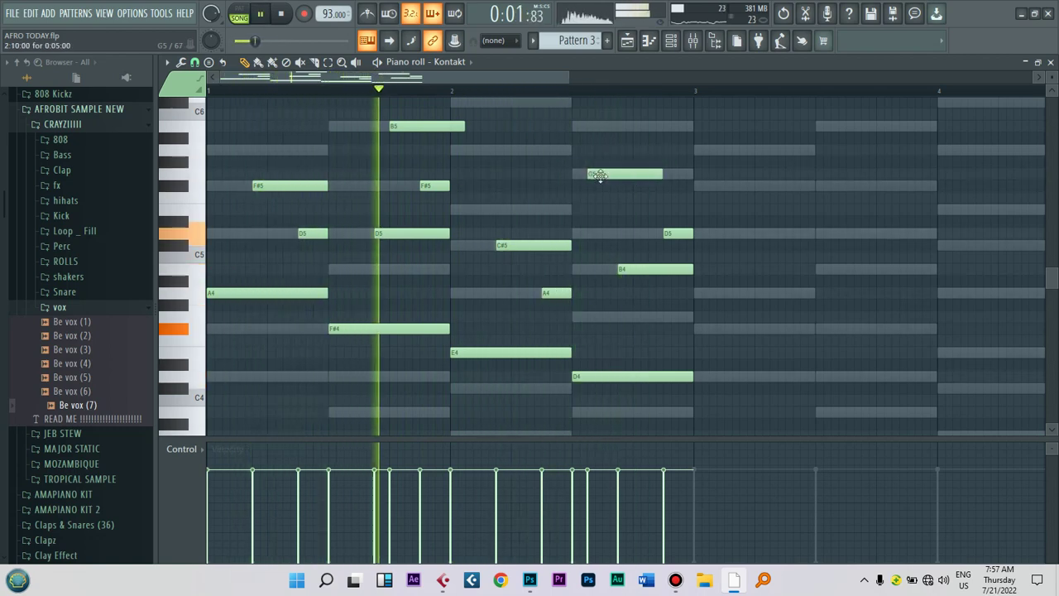
Step: Shorten the B5 note so it ends with bar 1, and the G5 note in bar 2 to three steps
drag(466, 128, 455, 129)
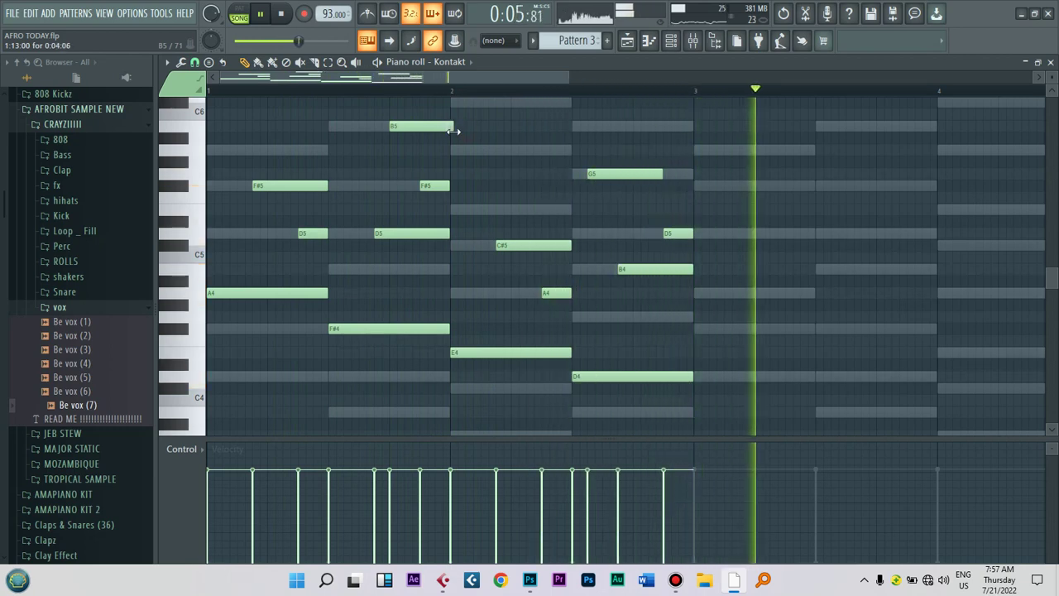
drag(662, 176, 627, 174)
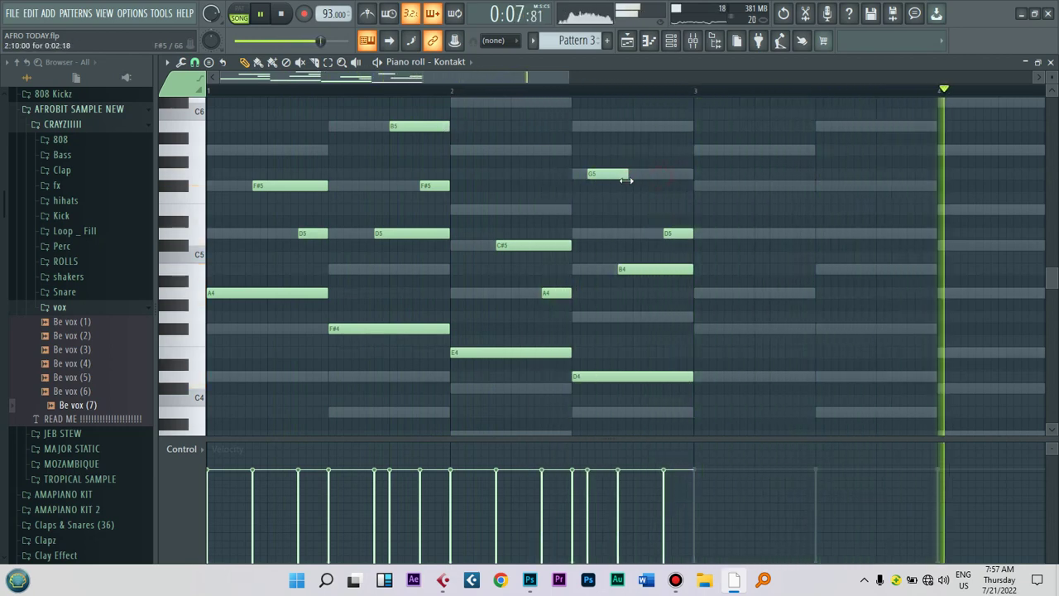
Step: Mute the Xpand!2 channel and stop playback, returning to the Kontakt piano roll
click(671, 42)
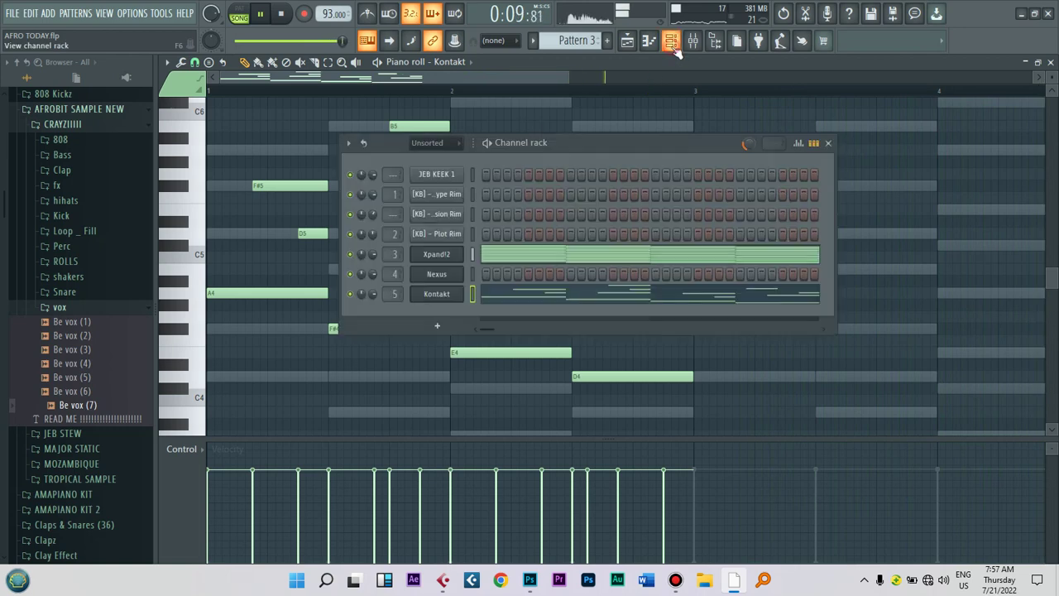
click(349, 255)
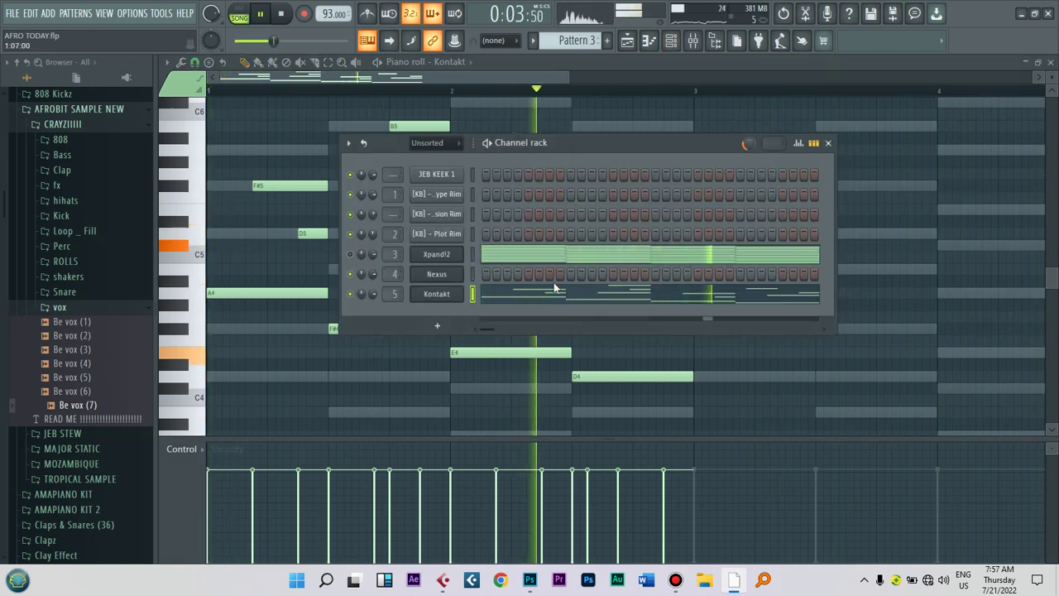
key(space)
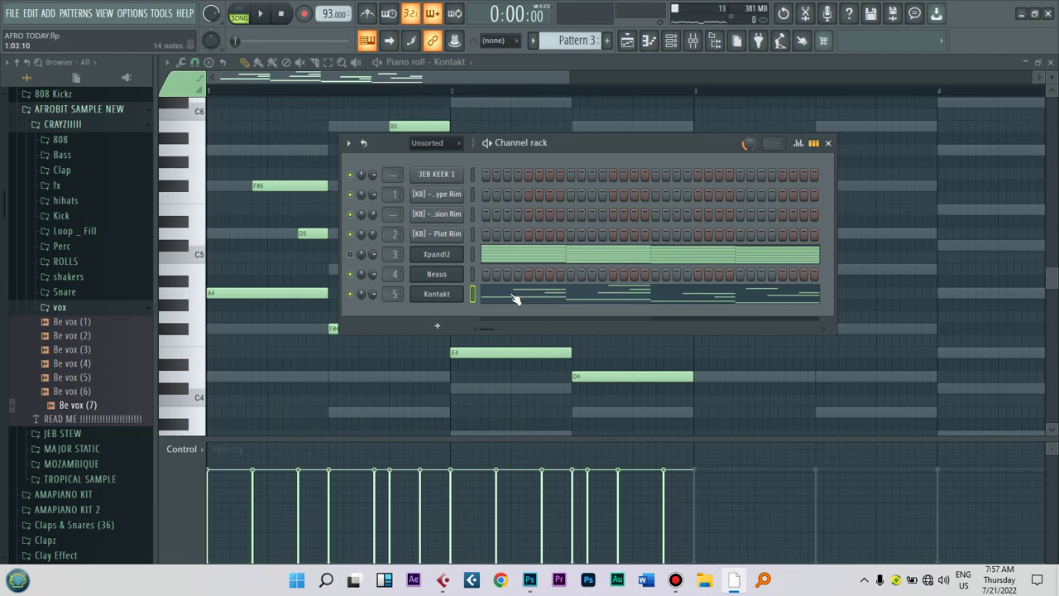
click(501, 79)
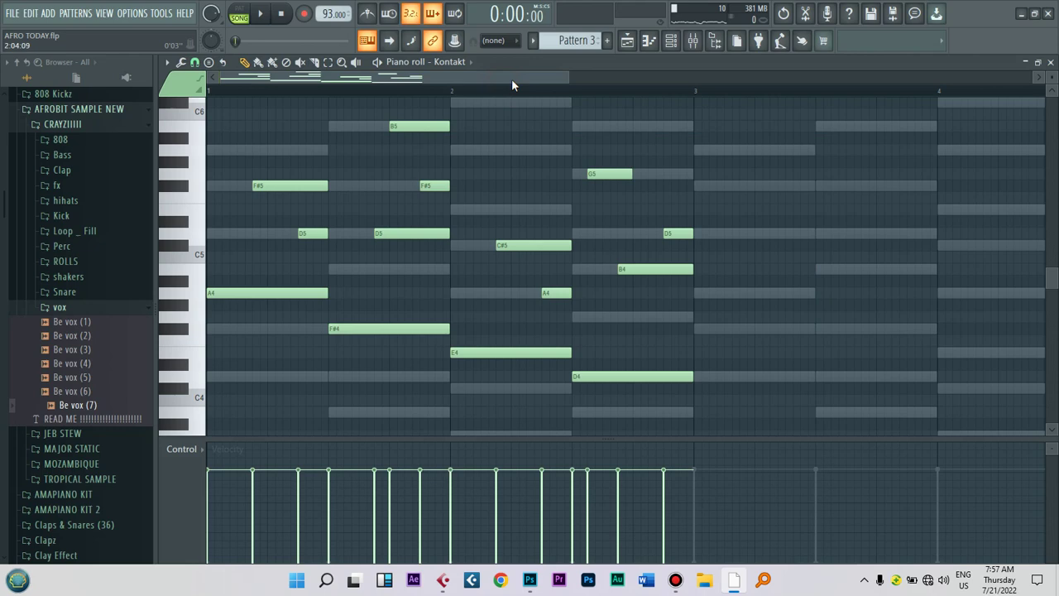
drag(568, 79, 567, 78)
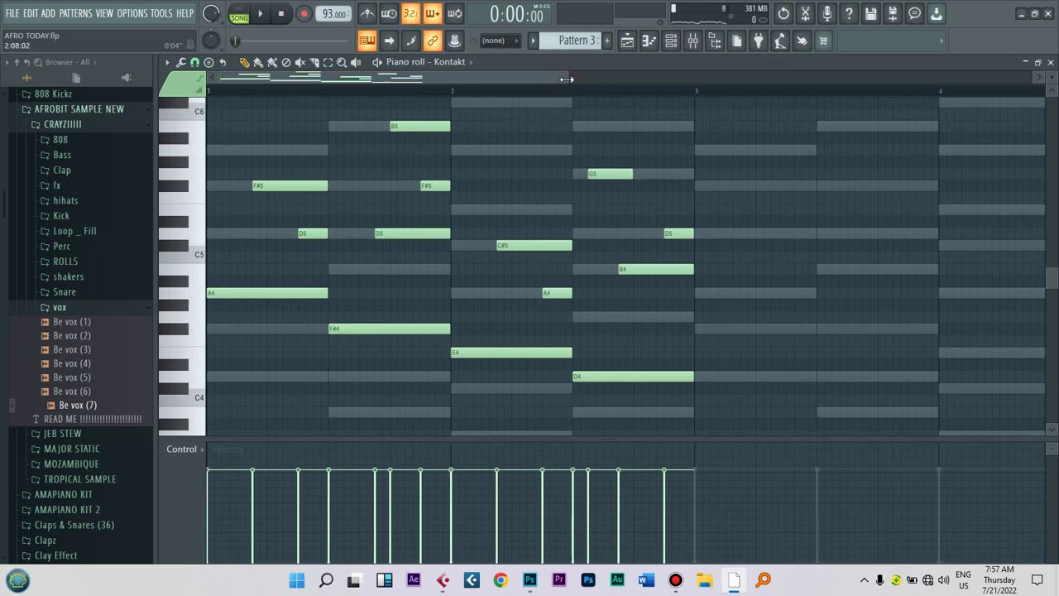
Step: Try an F#5 note at step 13 of bar 2, shortened to two steps, and delete it again
key(space)
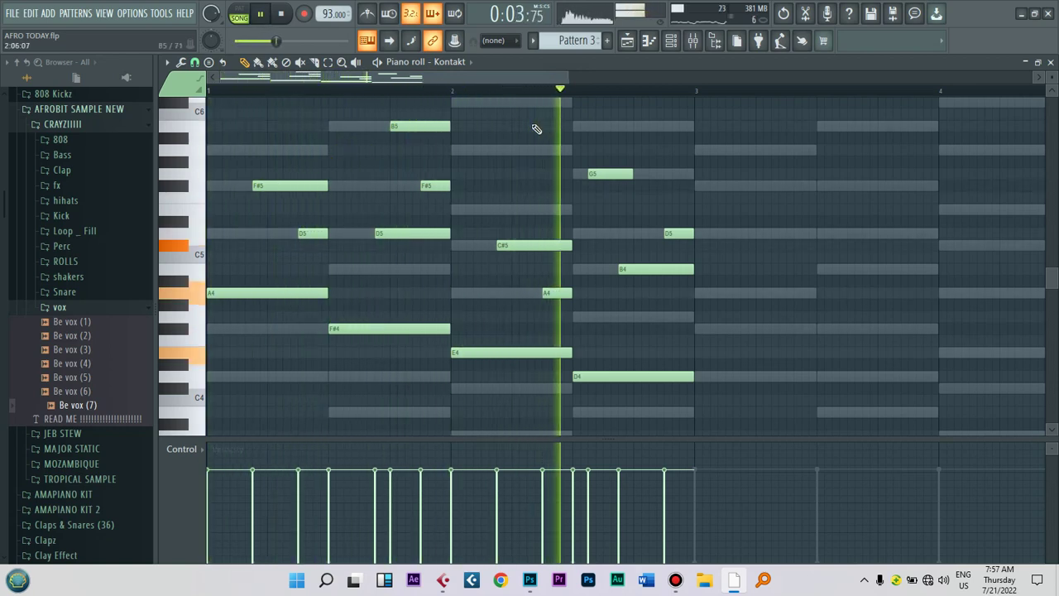
key(space)
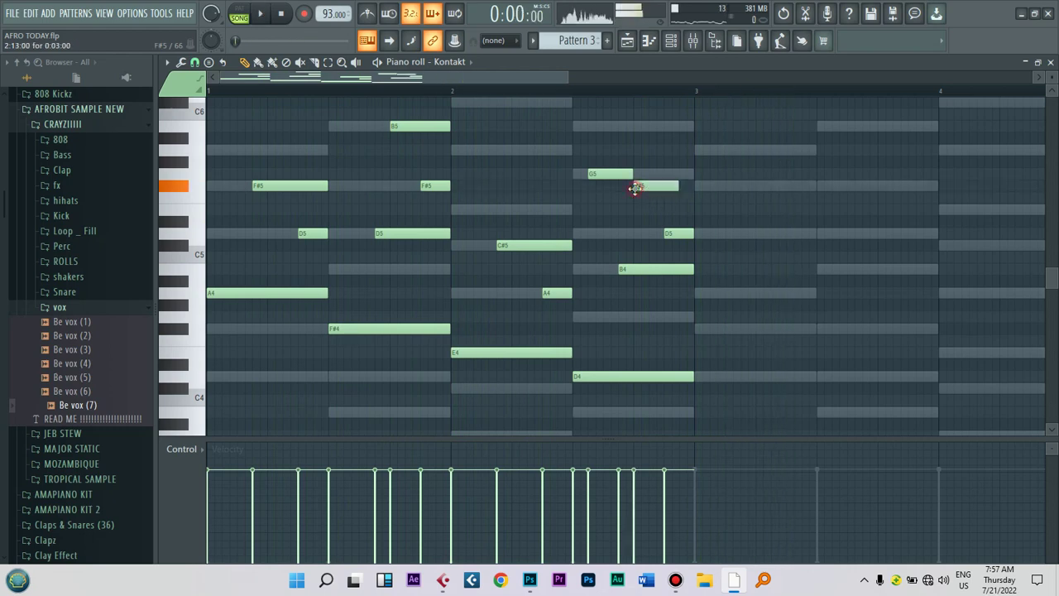
key(space)
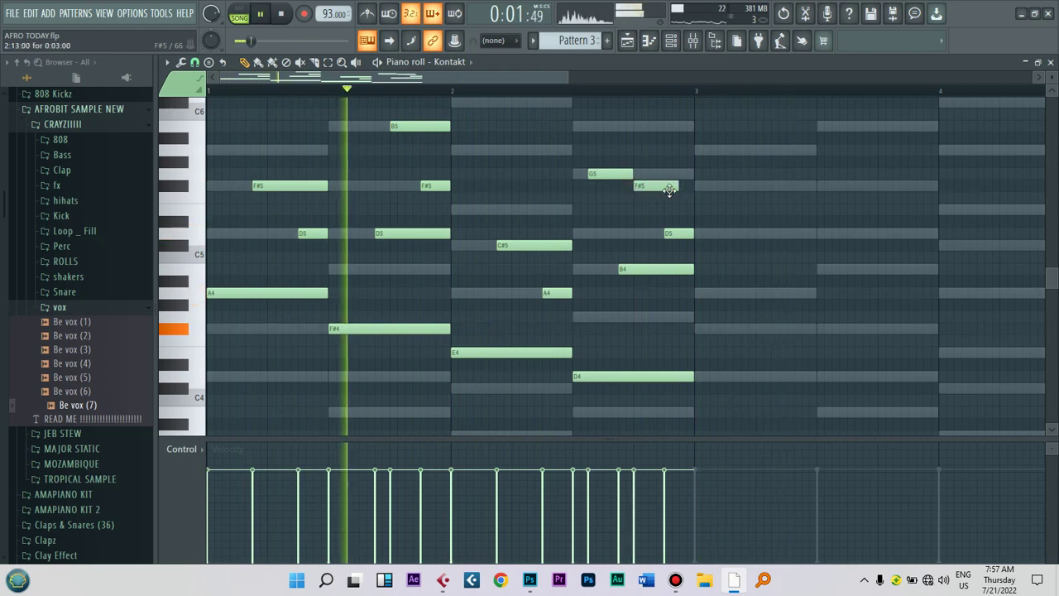
drag(677, 188, 664, 188)
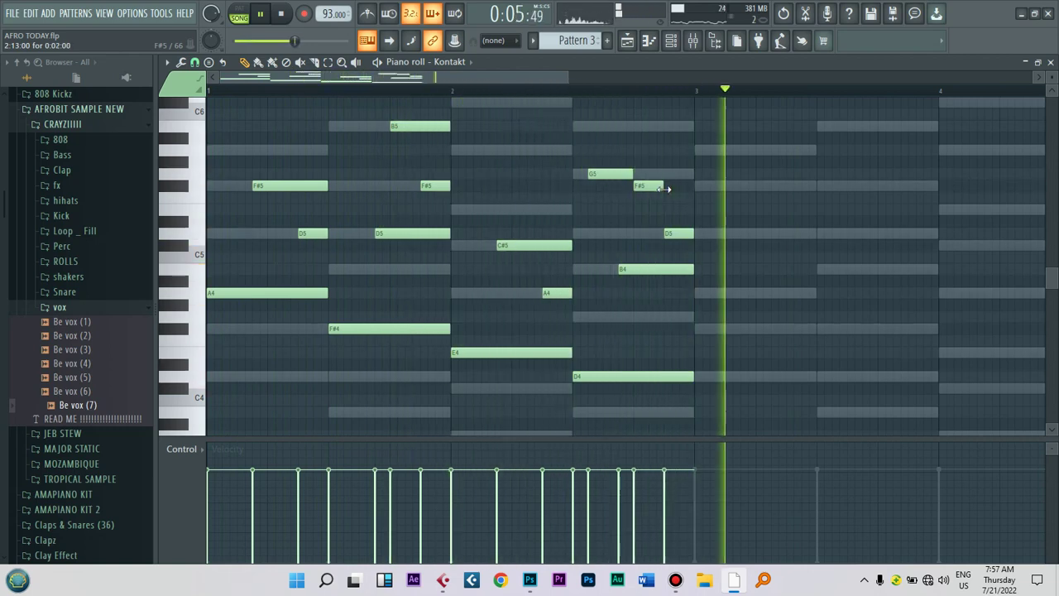
right_click(652, 186)
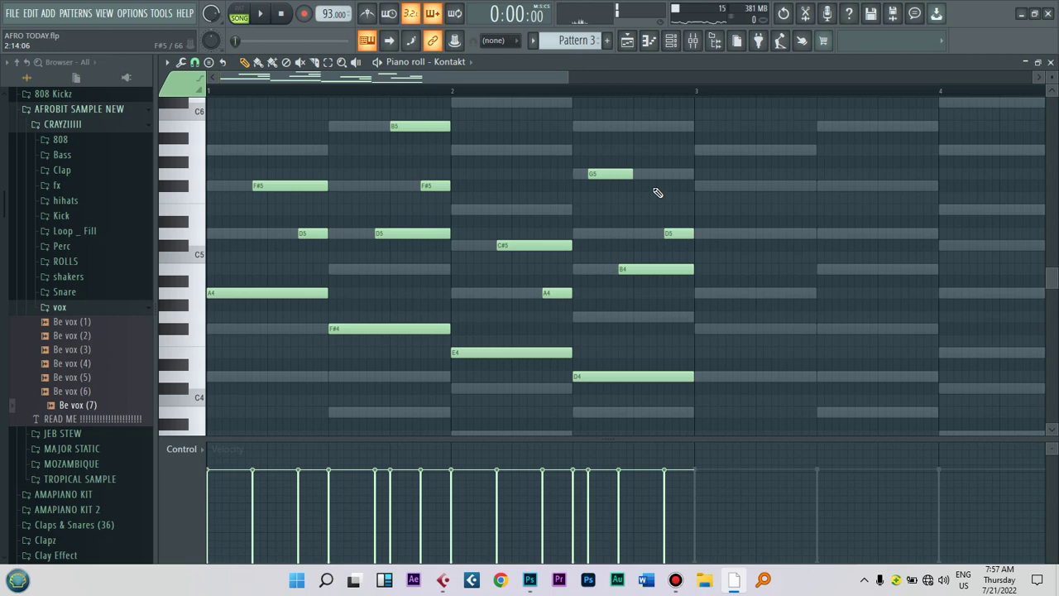
Step: Duplicate the two-bar Kontakt guitar part into bars 3 and 4
key(ctrl+b)
click(676, 39)
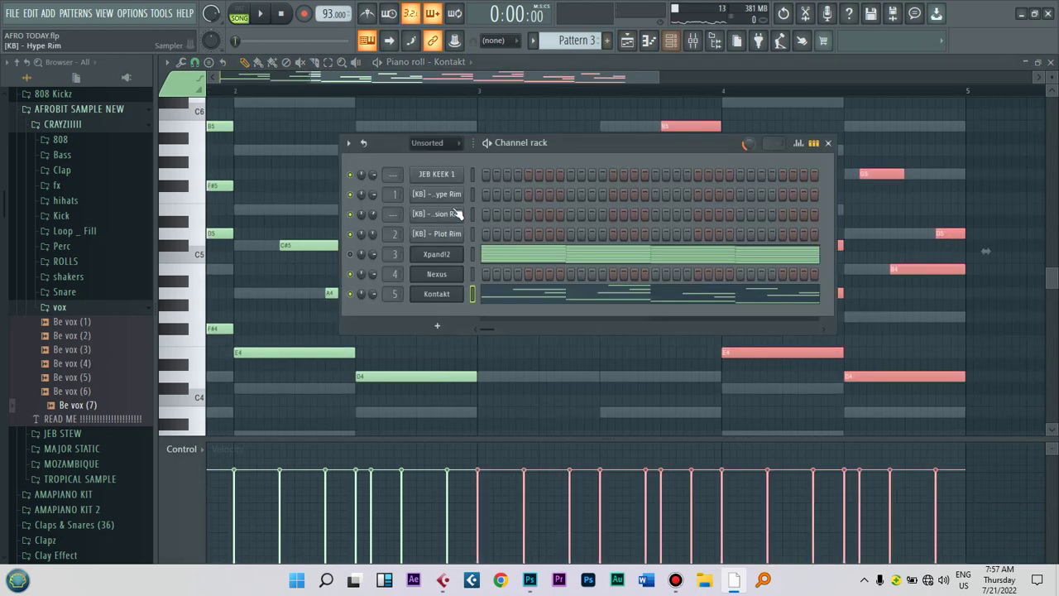
Step: Add Fruity Stereo Enhancer to the second effect slot of the Kontakt mixer track
click(694, 43)
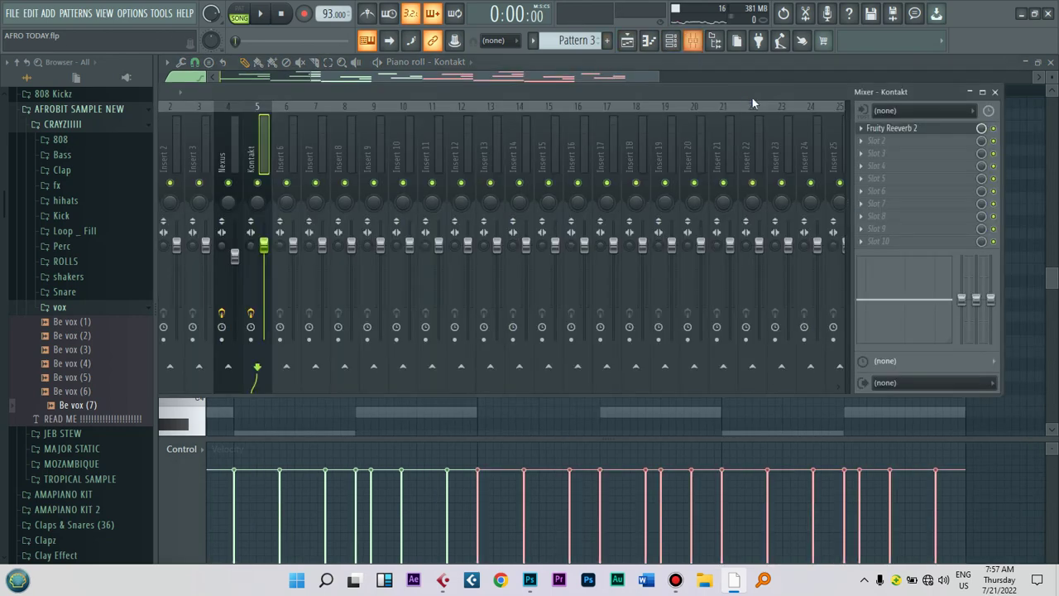
click(861, 148)
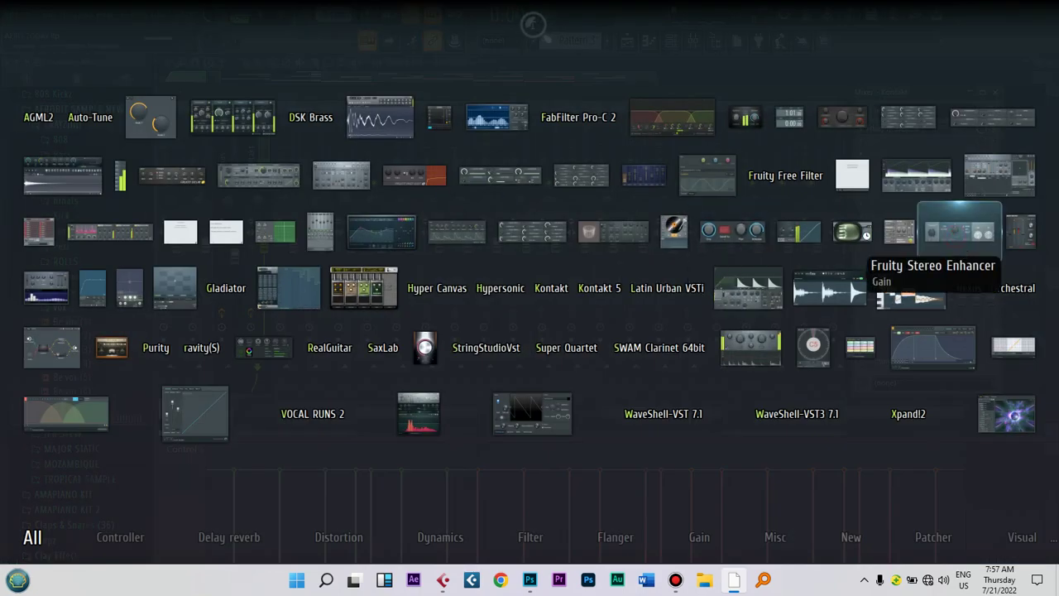
click(960, 232)
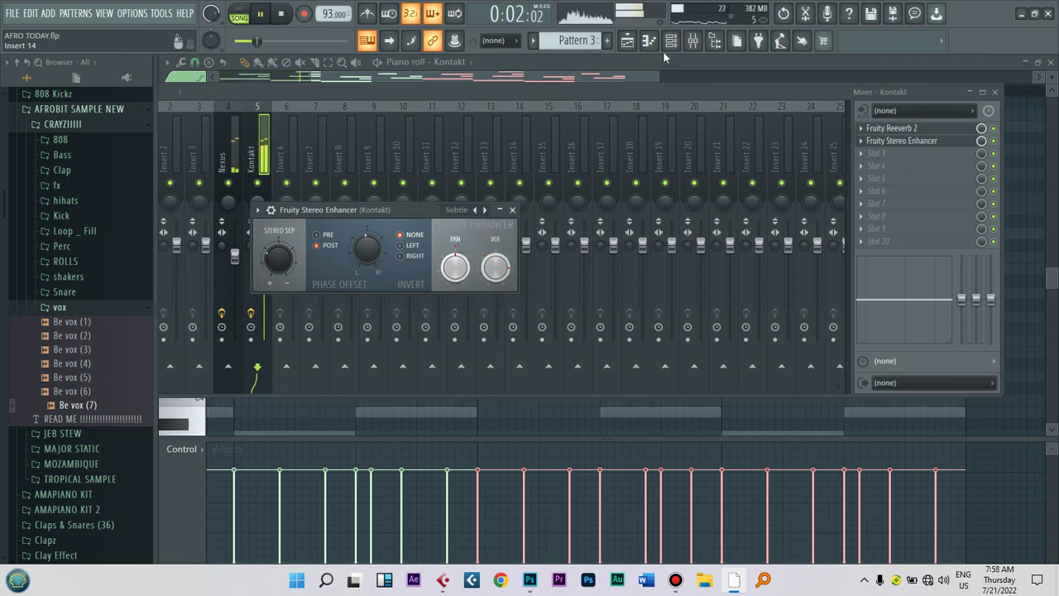
key(Escape)
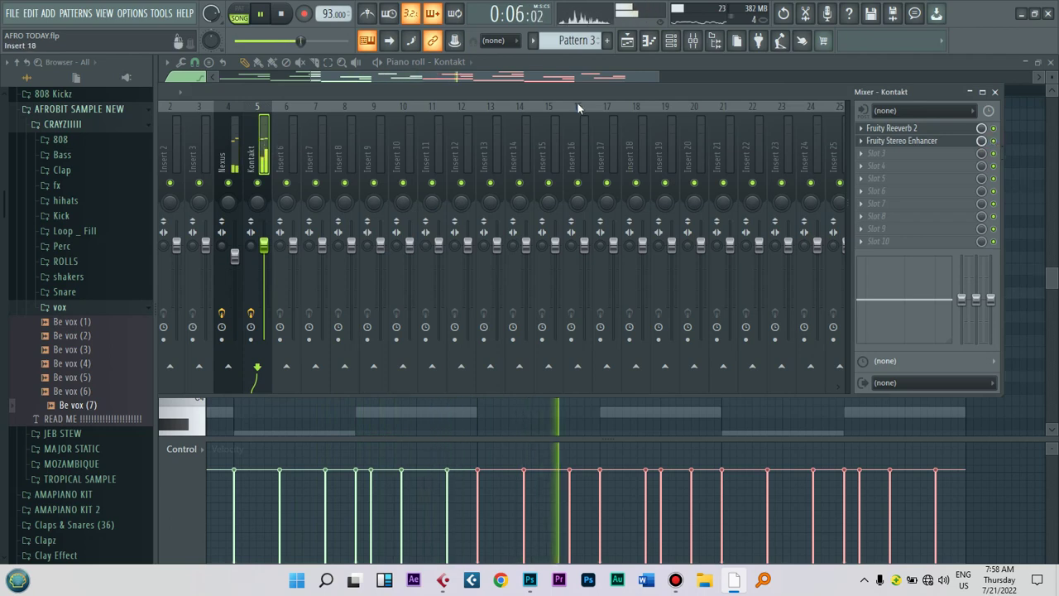
Step: Lower the Kontakt mixer track's volume to 86% (-3.2 dB)
click(657, 54)
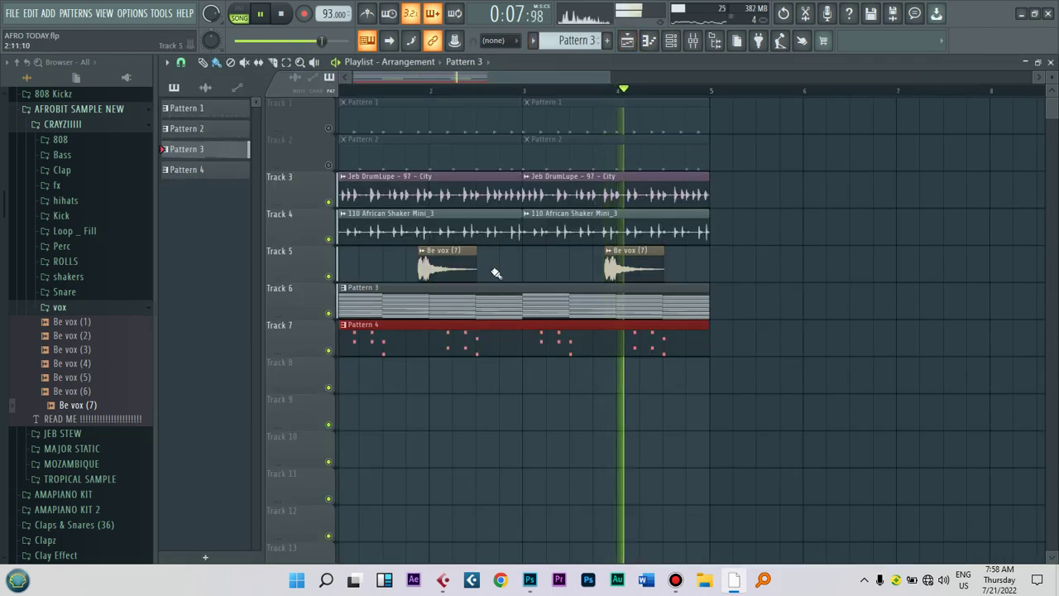
click(693, 40)
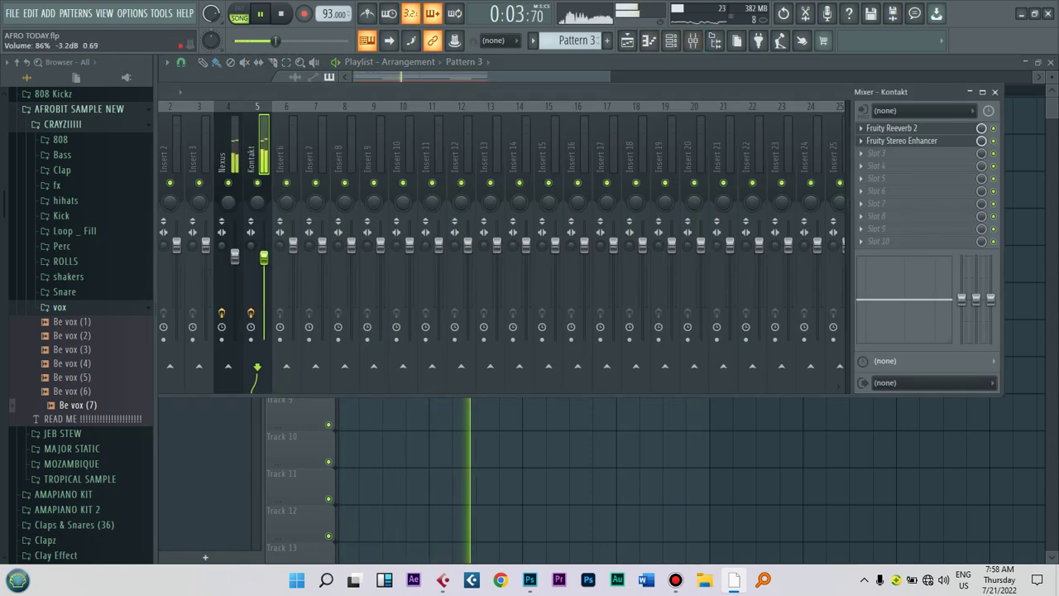
Step: Move the Kontakt notes from Pattern 3 into the new Pattern 5 and place it on Track 8 from bar 1
click(672, 41)
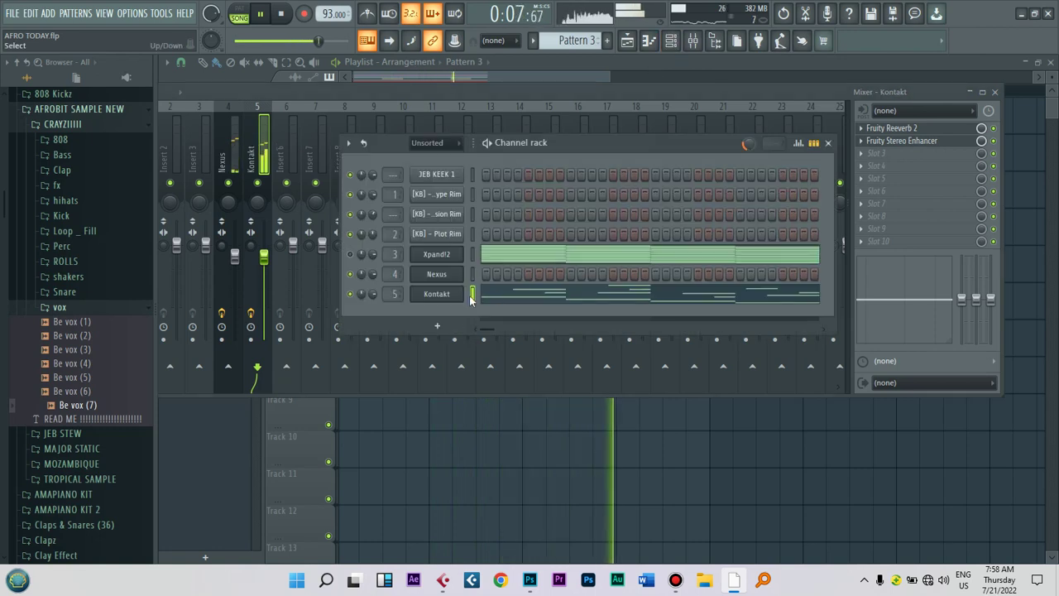
key(ctrl+z)
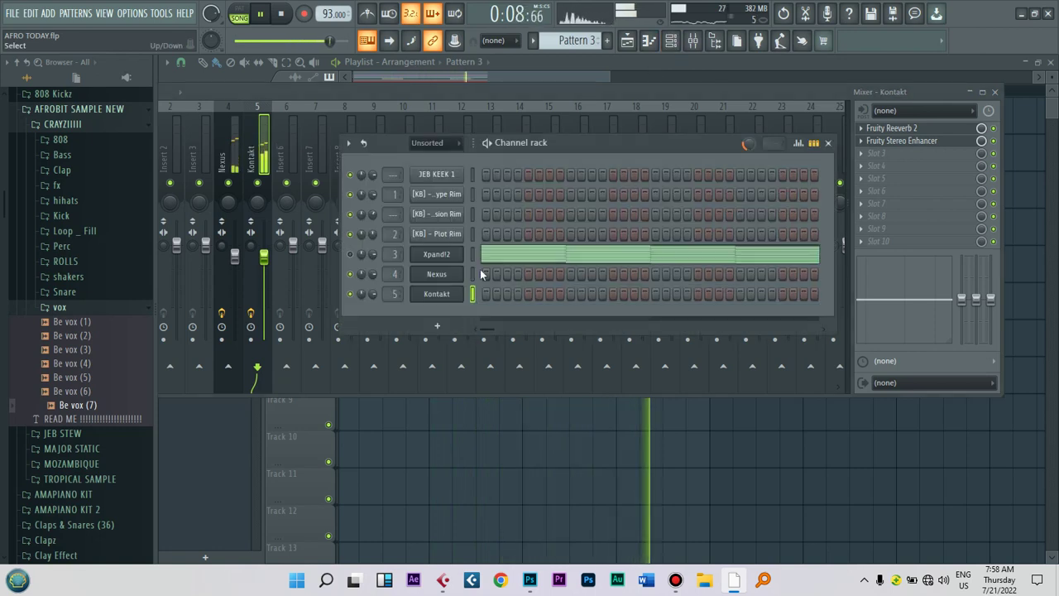
click(605, 41)
key(ctrl+v)
key(space)
click(627, 50)
drag(449, 375, 361, 381)
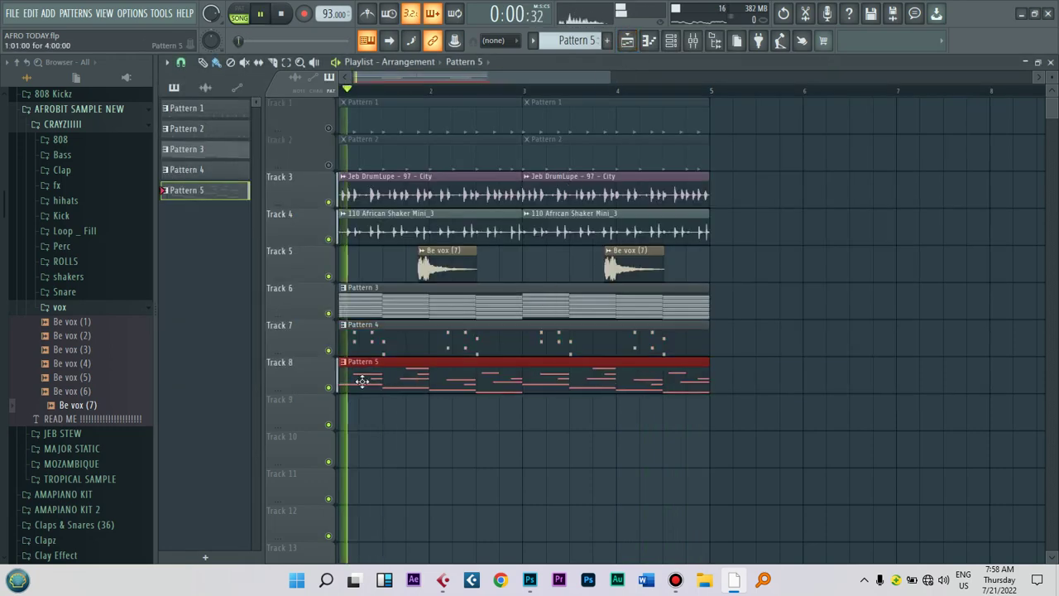
Step: Unmute Track 1 in the playlist and deselect the Pattern 5 clip
click(328, 129)
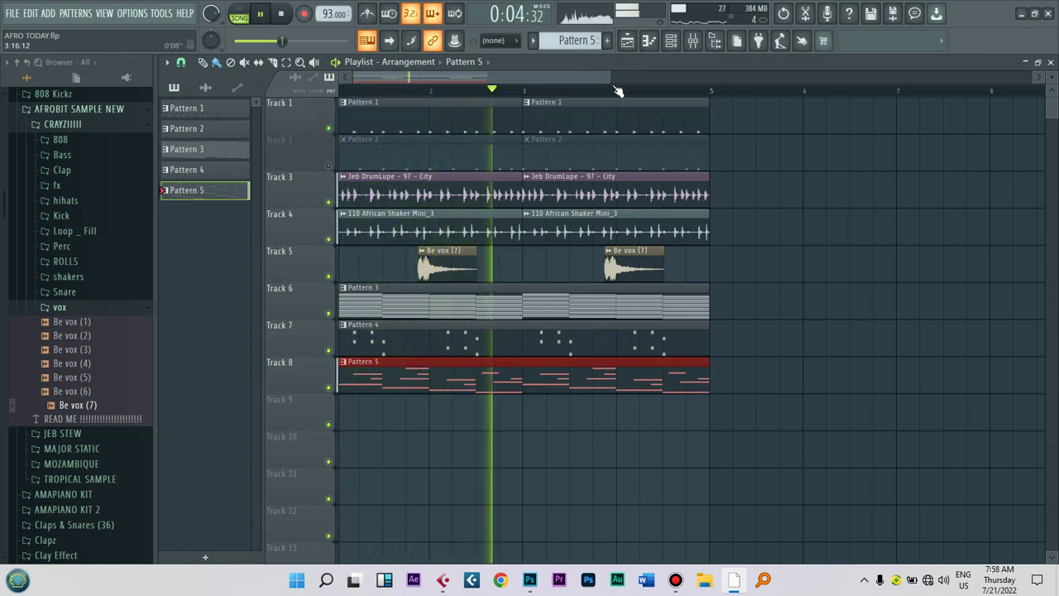
scroll(619, 91, down, 1)
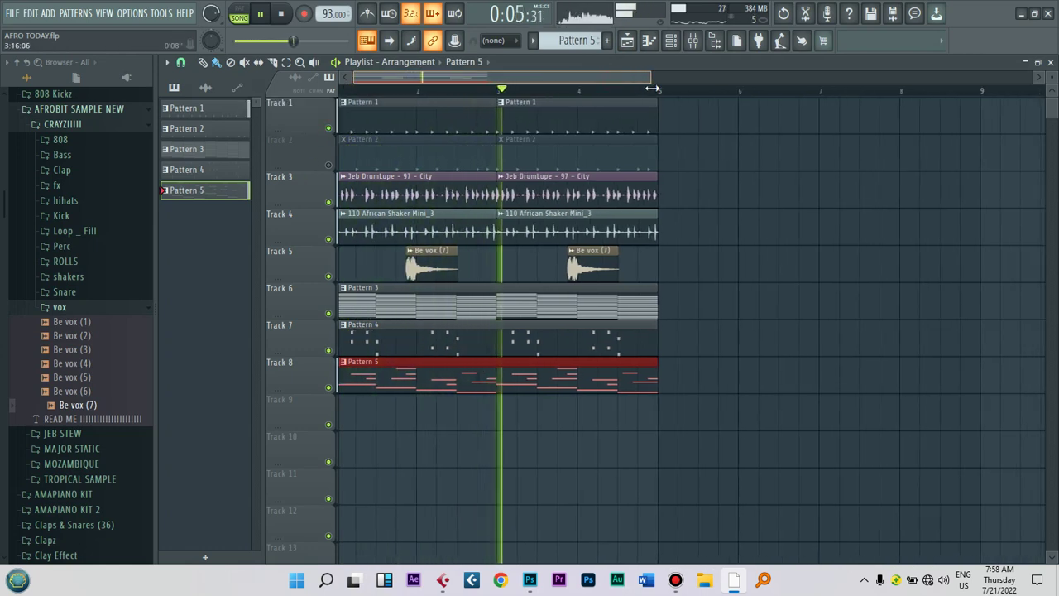
click(686, 289)
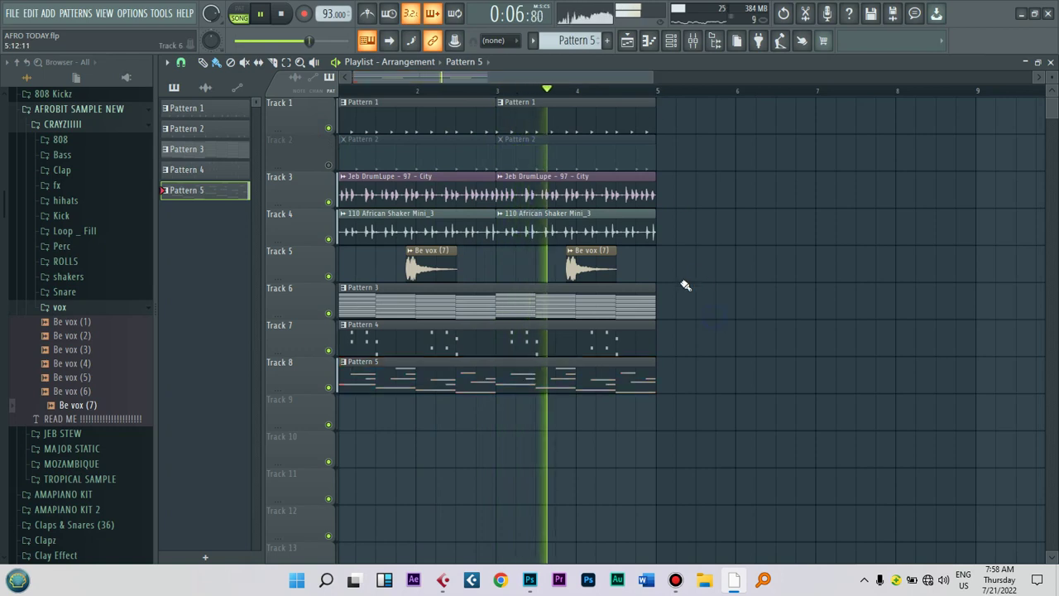
Step: Add a Hypersonic instrument channel and stop playback
double_click(594, 360)
click(438, 327)
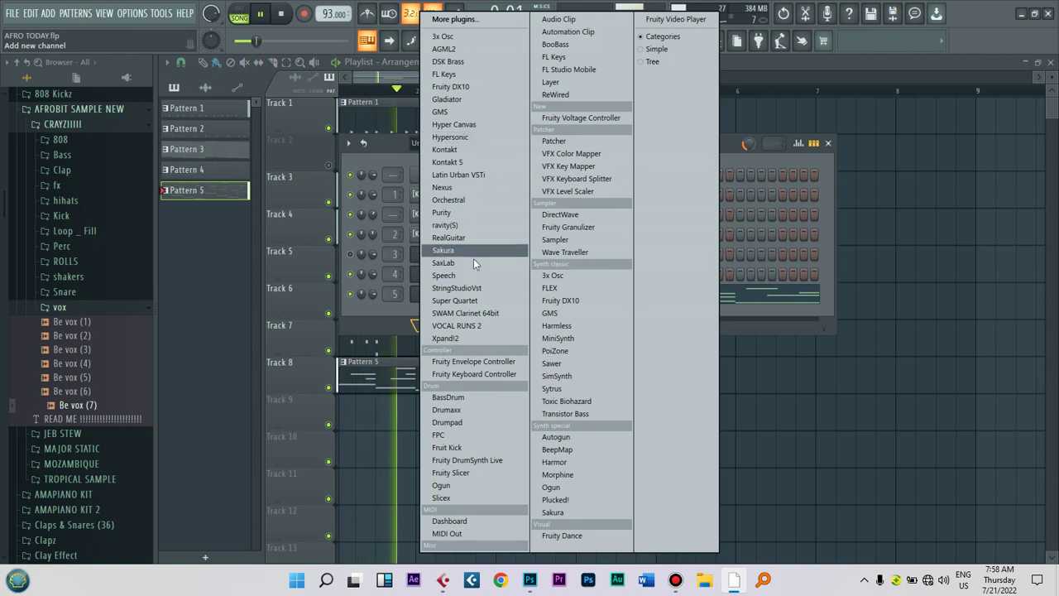
click(458, 139)
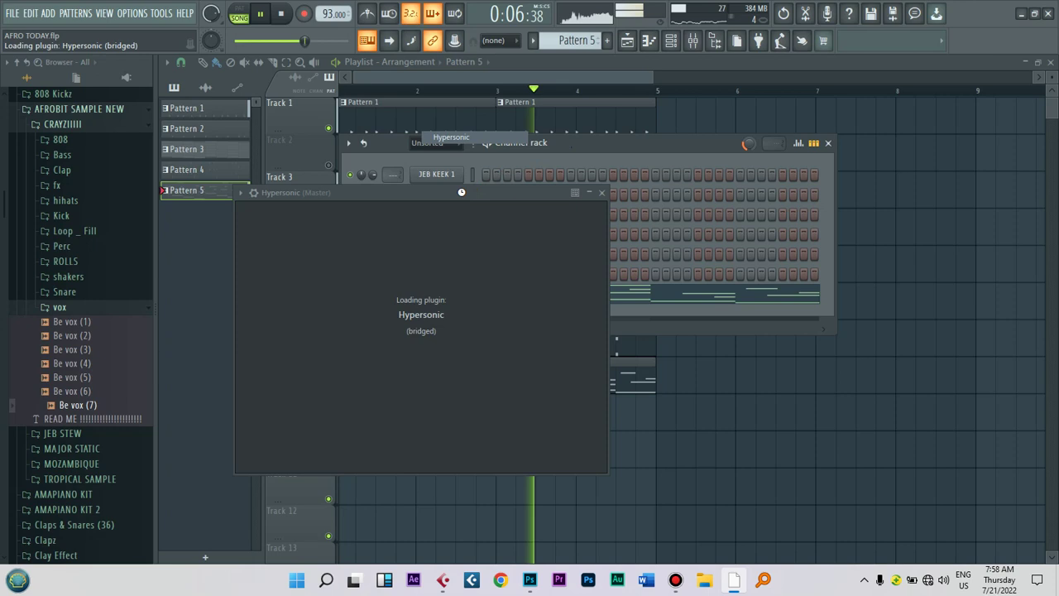
key(space)
drag(498, 163, 533, 149)
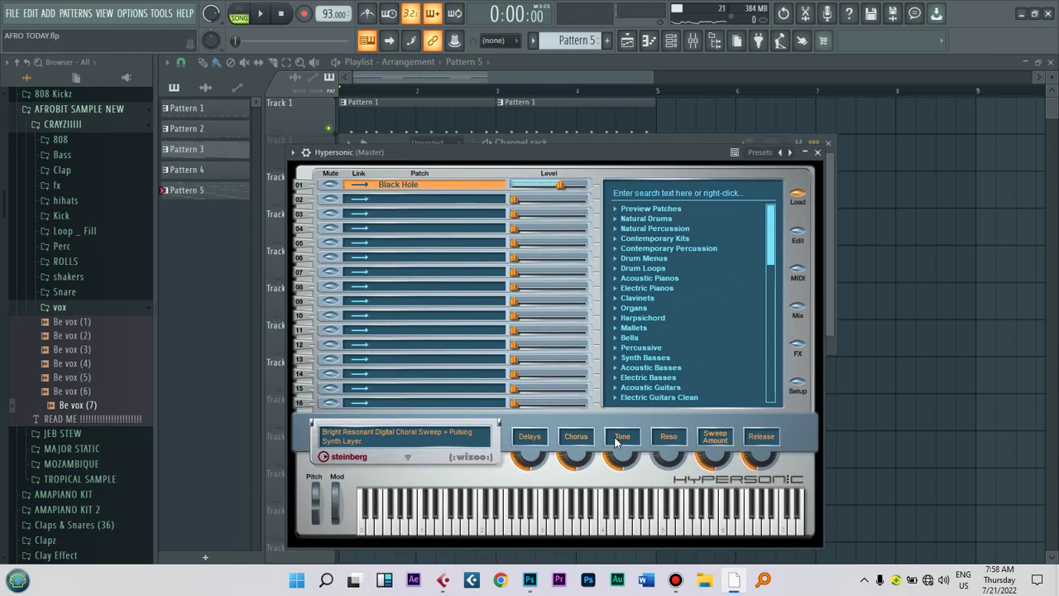
Step: Load the Strat Mutes + Pops Velo patch from Electric Guitars Clean in Hypersonic
click(667, 398)
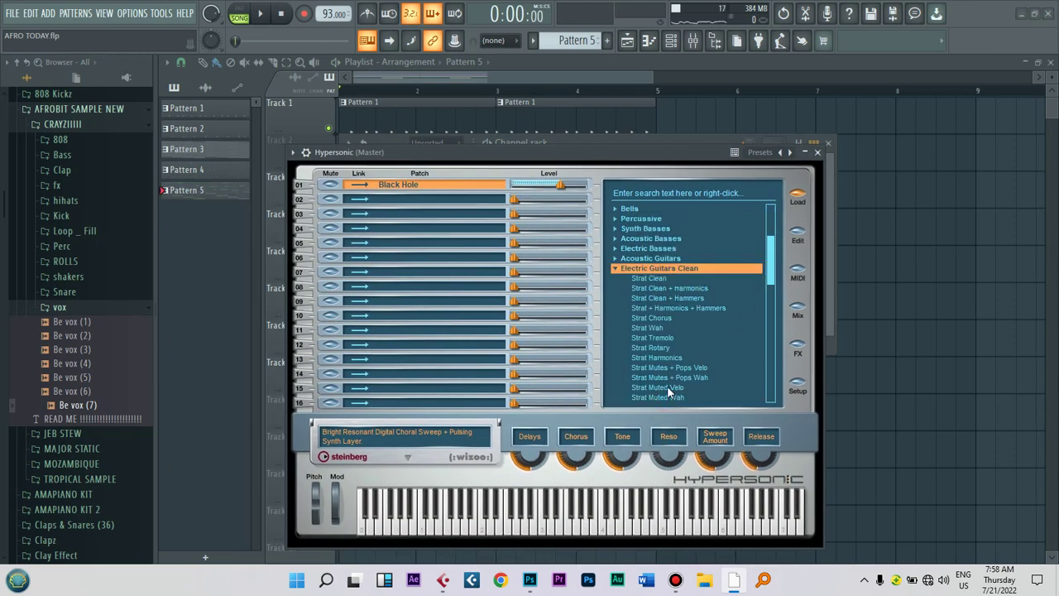
click(685, 367)
drag(555, 161, 577, 158)
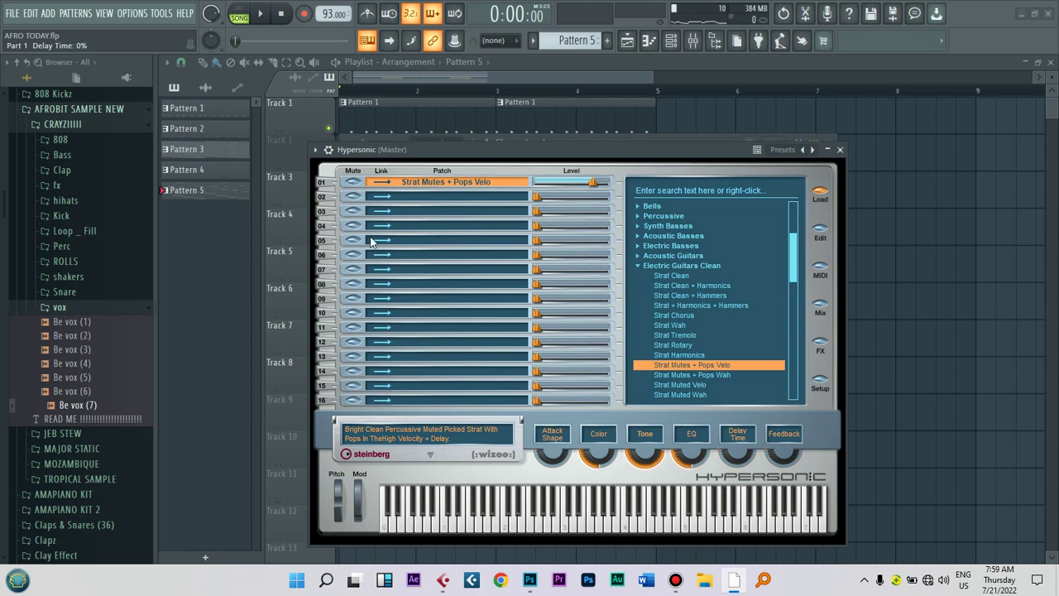
Step: In Pattern 3, place one-step F#5 notes at steps 1 and 2 of bar 1 in Hypersonic's piano roll
click(314, 150)
key(F7)
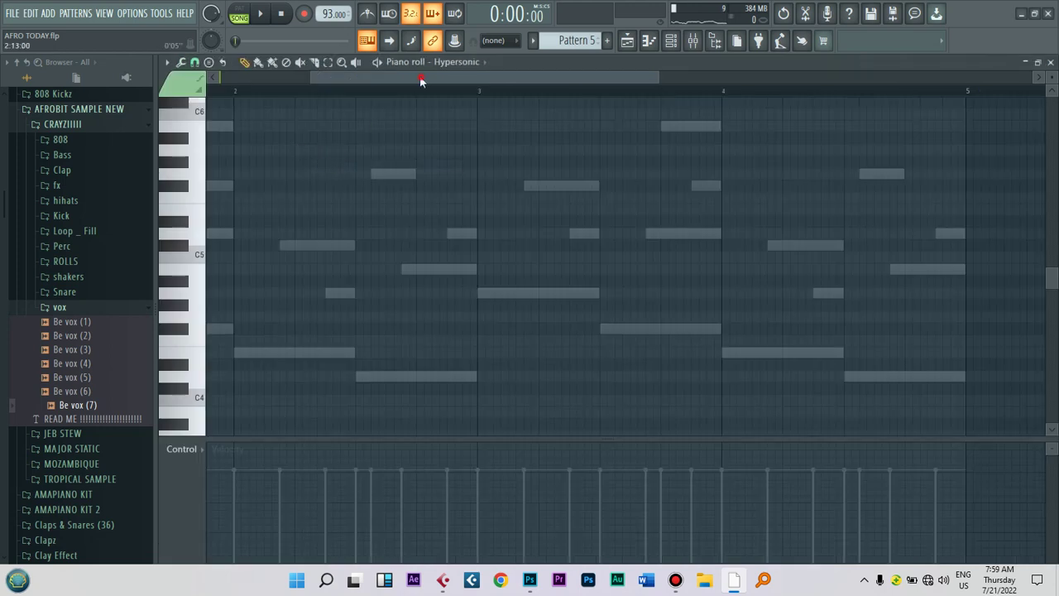
scroll(563, 33, up, 2)
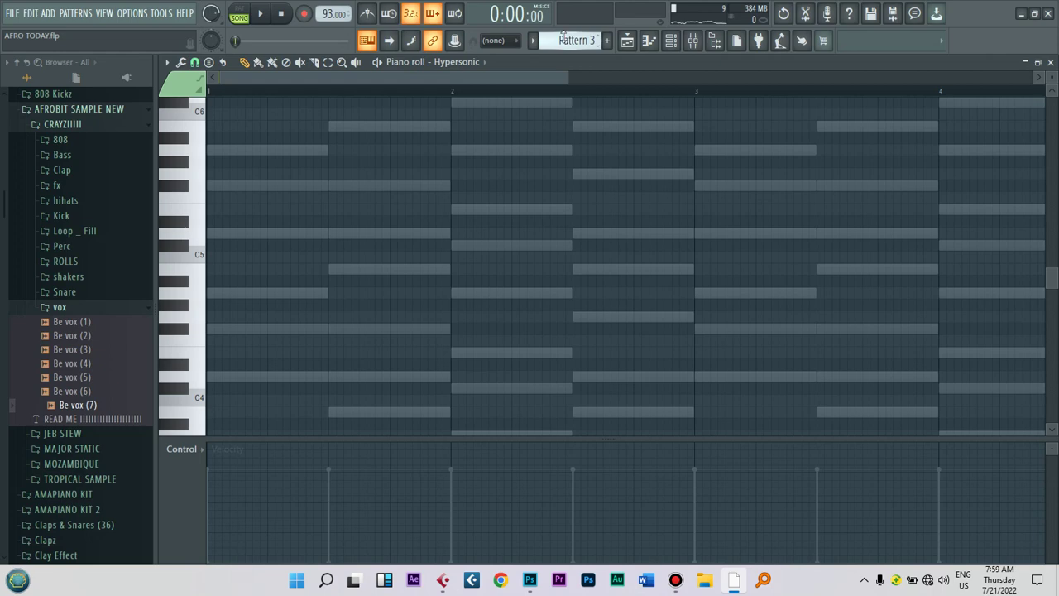
click(246, 187)
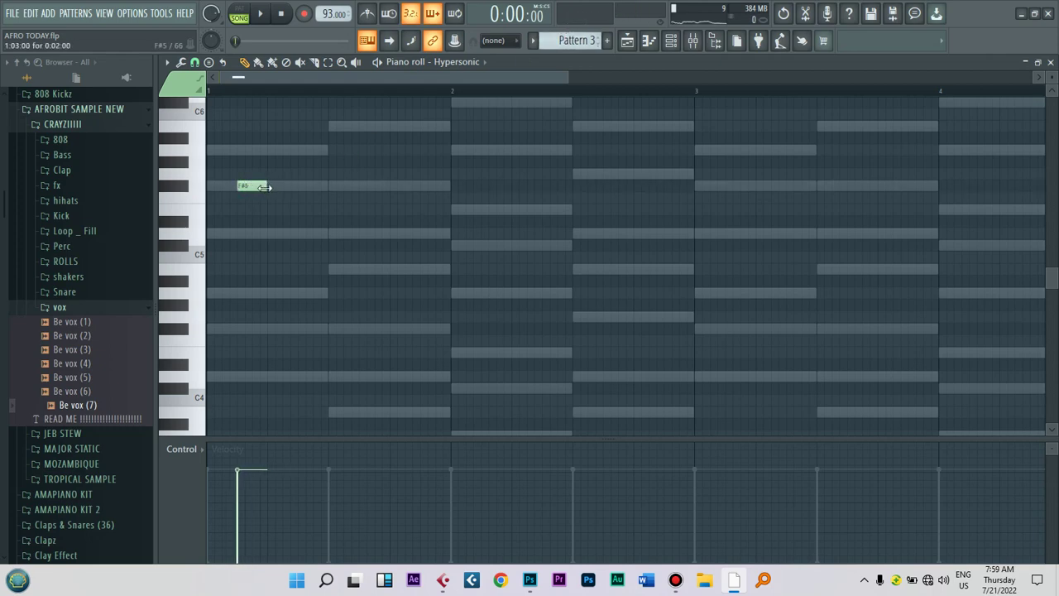
key(space)
key(space)
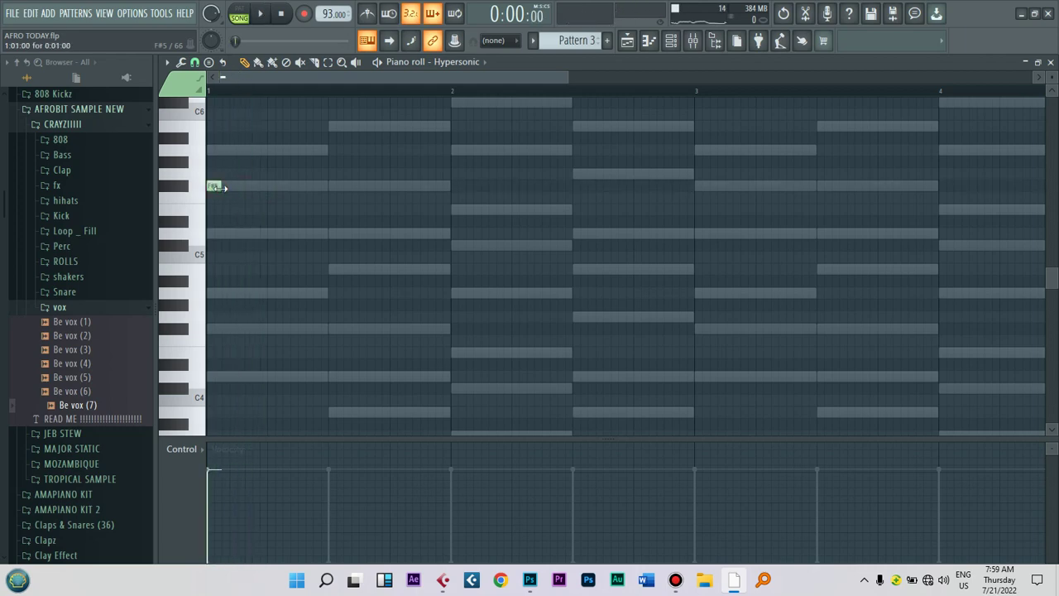
drag(223, 181, 222, 182)
key(space)
key(space)
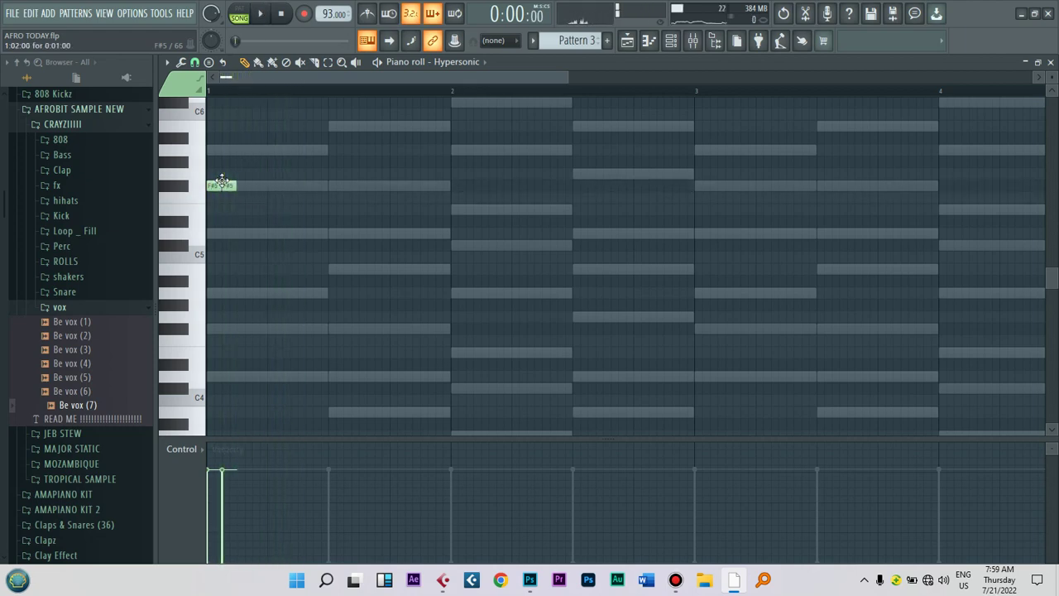
Step: Stack one-step A5 notes above the F#5 notes at steps 1 and 2 of bar 1, and repeat both pairs at steps 5 and 6
key(space)
key(space)
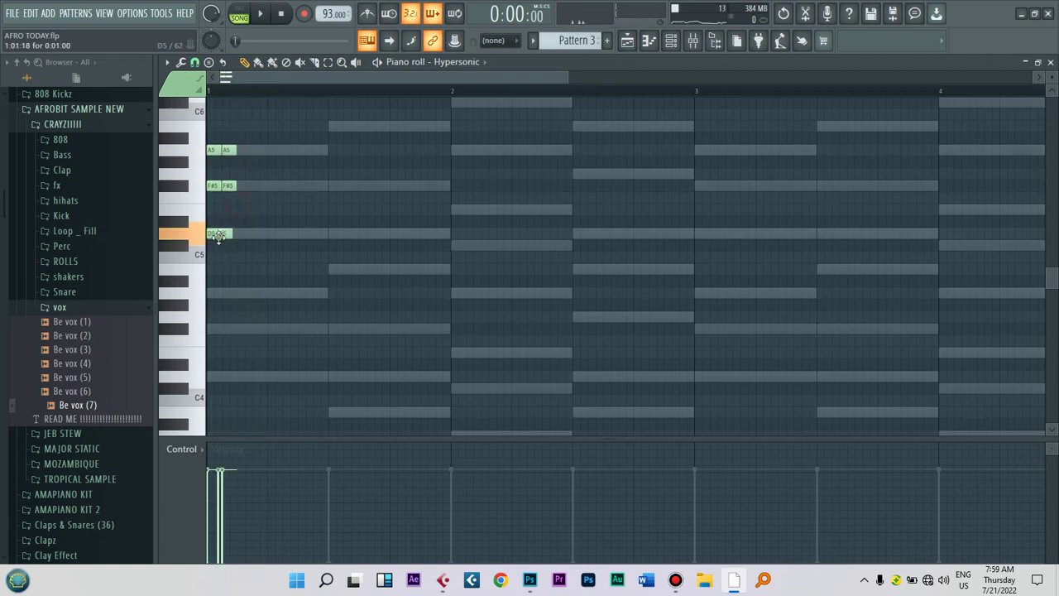
key(space)
drag(270, 275, 201, 129)
key(space)
key(space)
drag(250, 247, 207, 111)
drag(213, 150, 273, 150)
Step: Copy the four bar 1 note pairs to the start of bar 2 and transpose them to E5 and C#5
drag(354, 237, 456, 226)
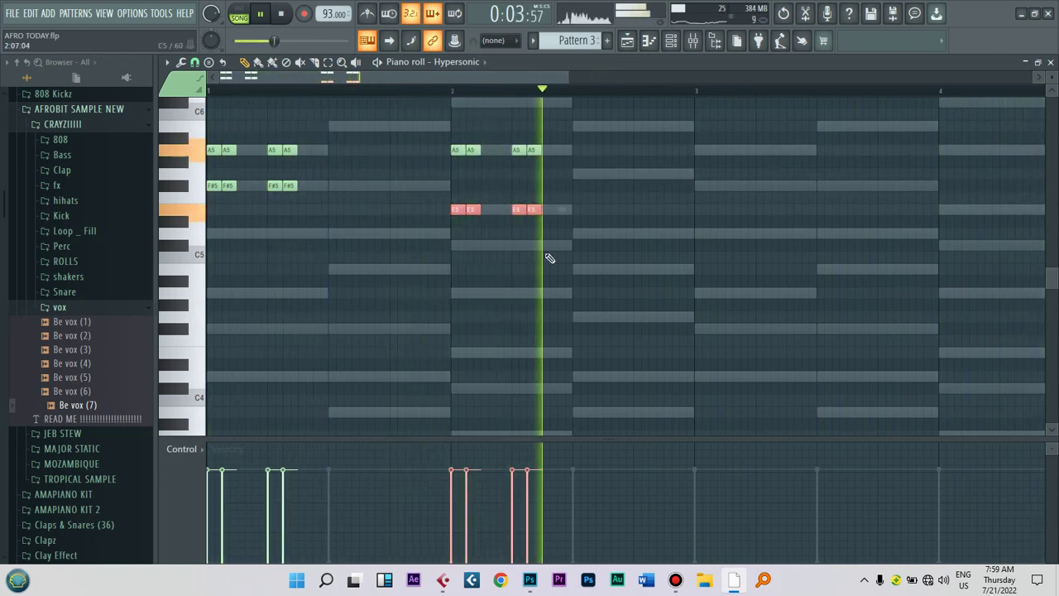
drag(544, 148, 455, 249)
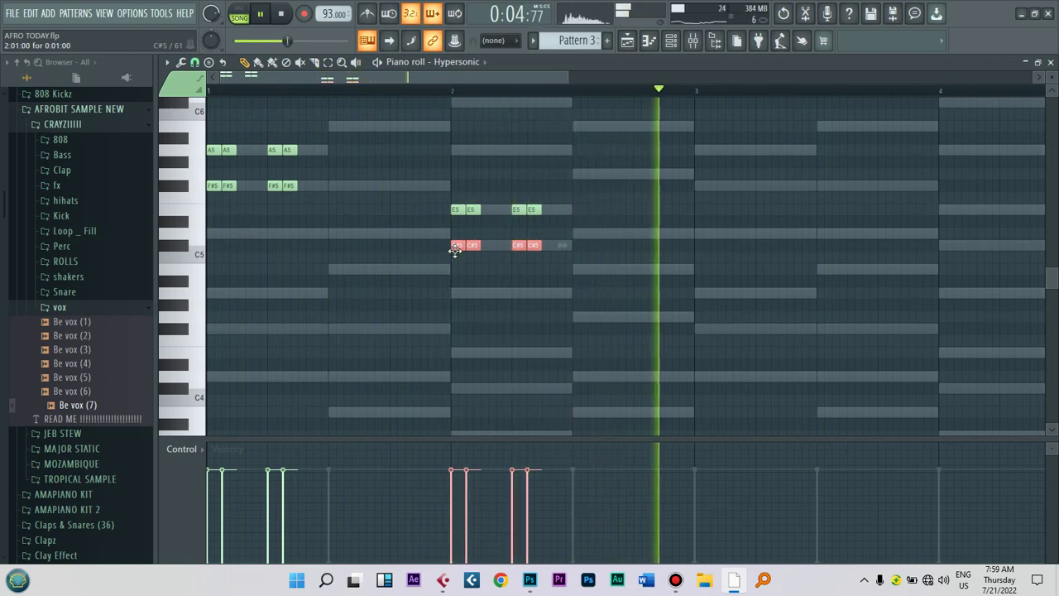
key(space)
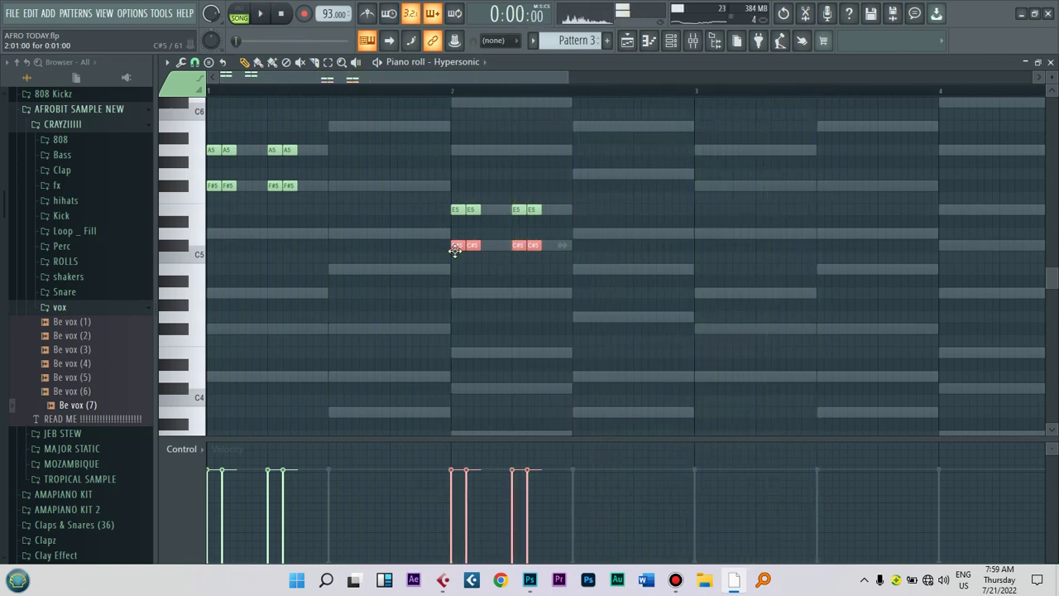
Step: Copy the four opening note pairs to the second half of bar 1, changing them to F#5 and D5
click(330, 234)
drag(208, 123, 350, 237)
drag(210, 153, 332, 192)
drag(445, 225, 345, 229)
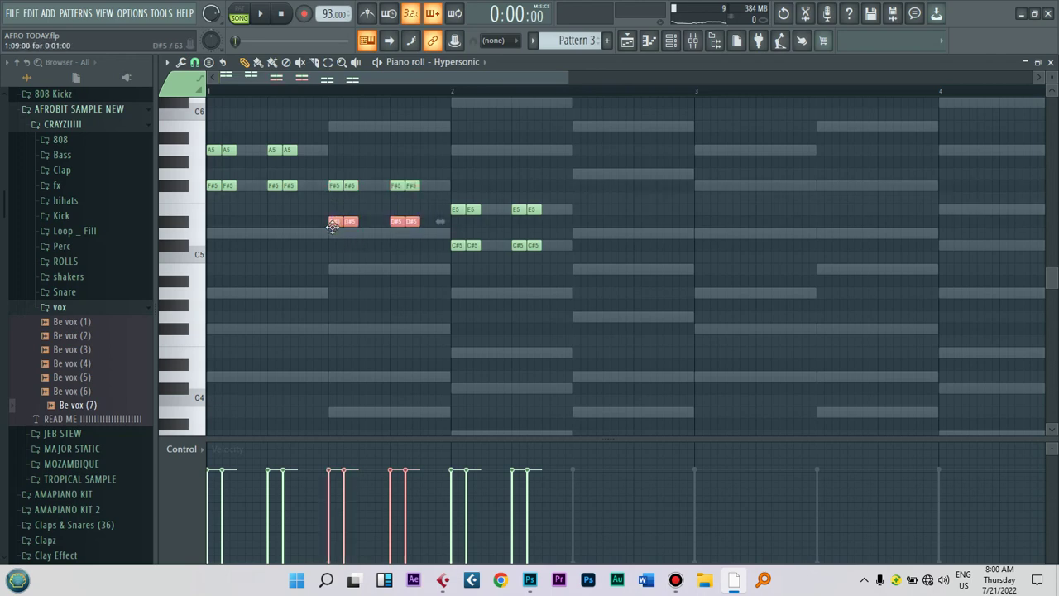
key(space)
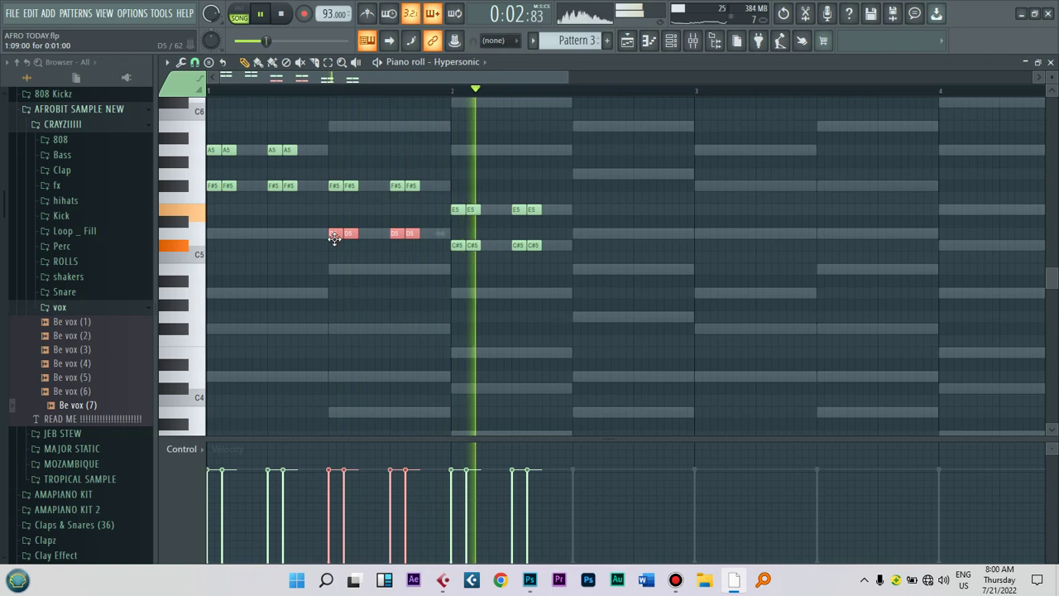
key(space)
Step: Move bar 2's C#5 notes up to A5, and copy the rhythm to its second half as G5 and D5 pairs
mouse_move(566, 230)
mouse_down()
mouse_move(452, 260)
mouse_move(466, 258)
mouse_up()
drag(462, 187, 463, 150)
drag(568, 249, 584, 181)
key(space)
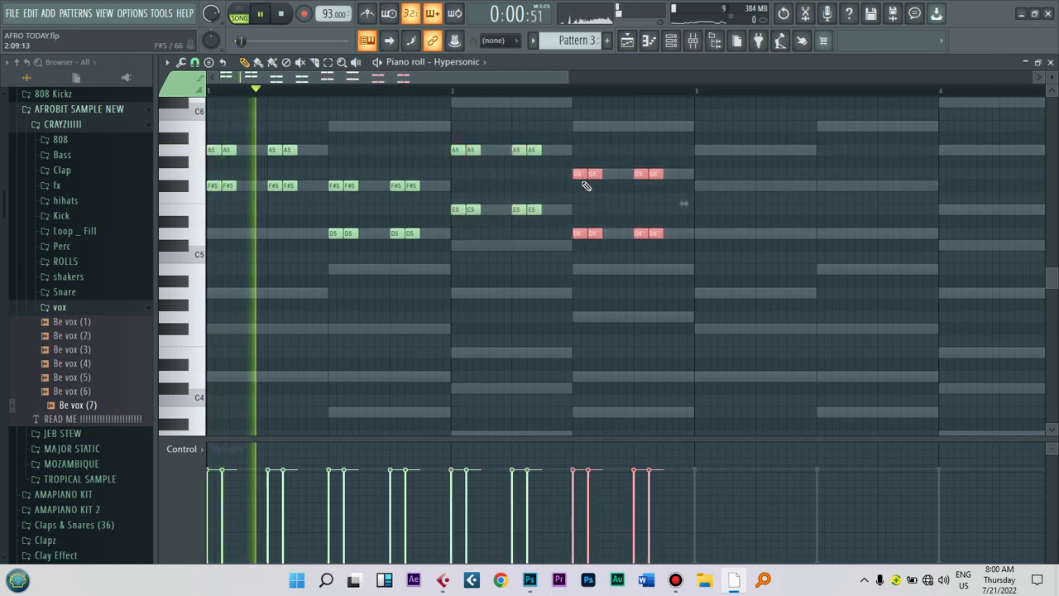
click(731, 262)
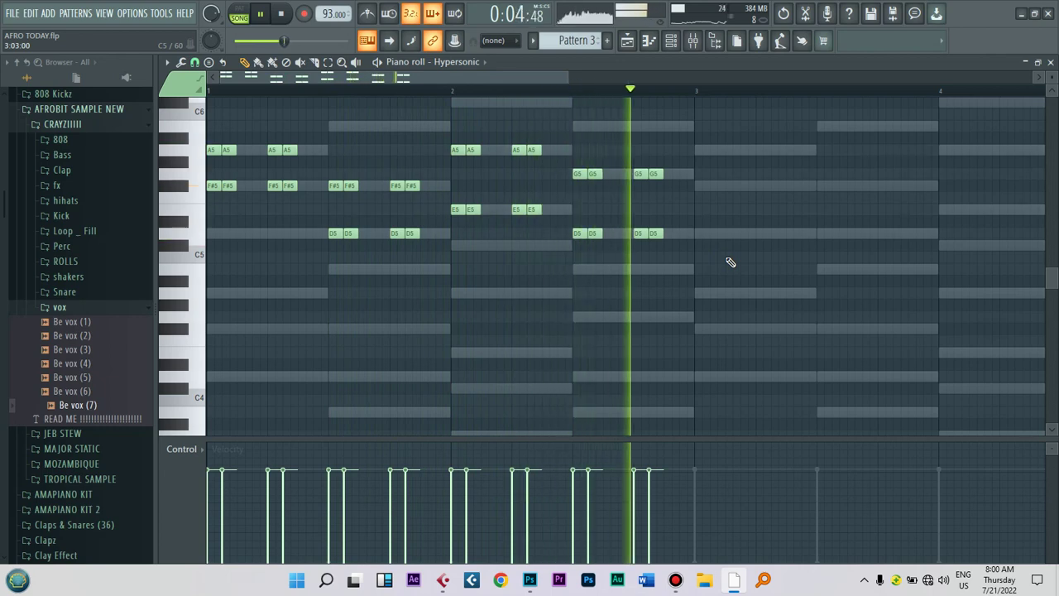
key(space)
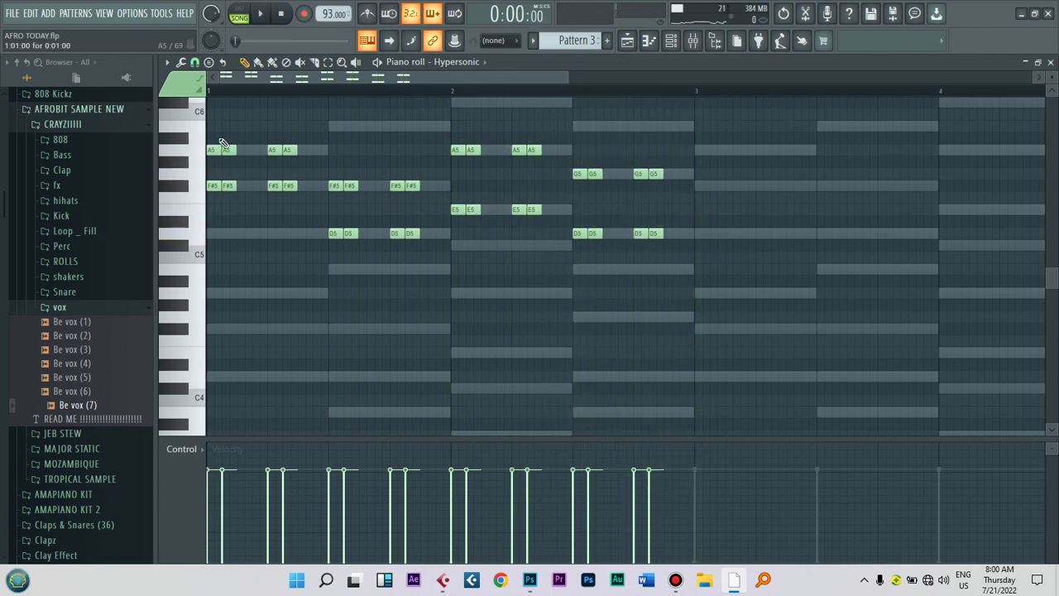
Step: In bar 1, delete the A5/F#5 pairs at steps 1 and 6, and move the step 5 pair to step 4
key(space)
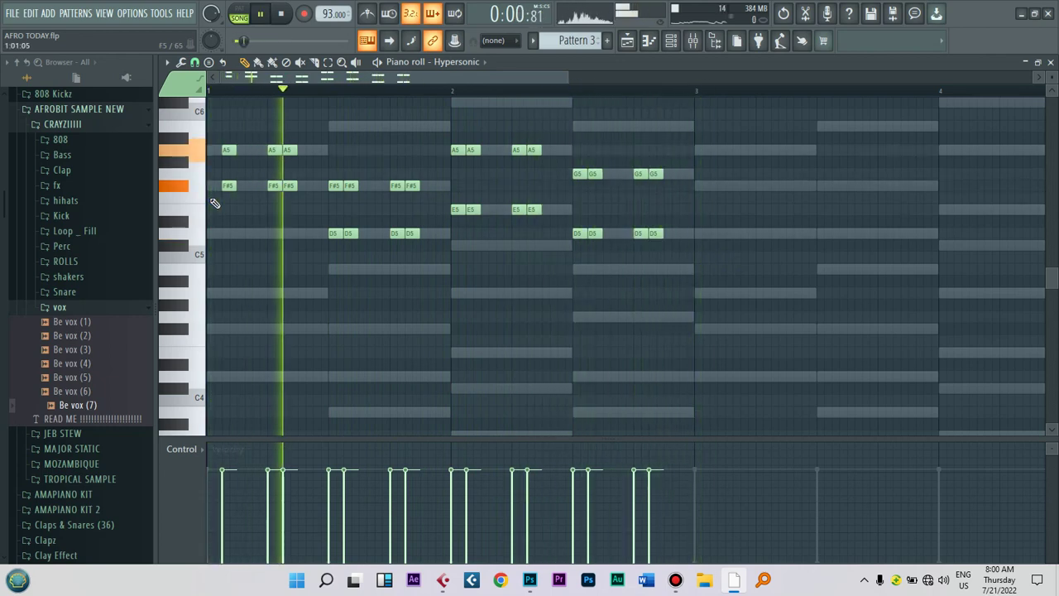
right_click(290, 150)
key(space)
key(space)
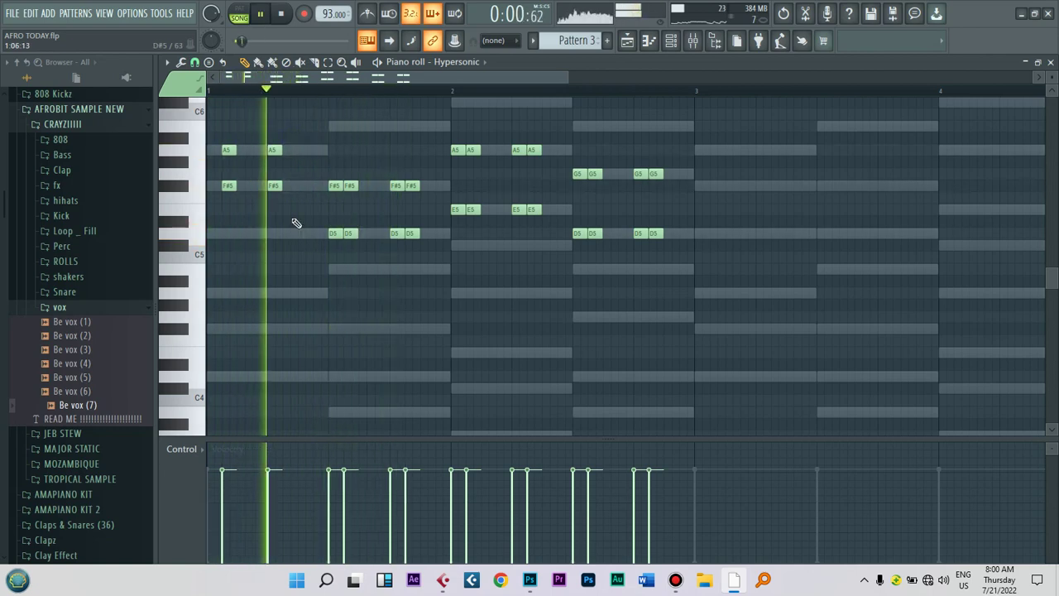
key(space)
key(space)
key(space)
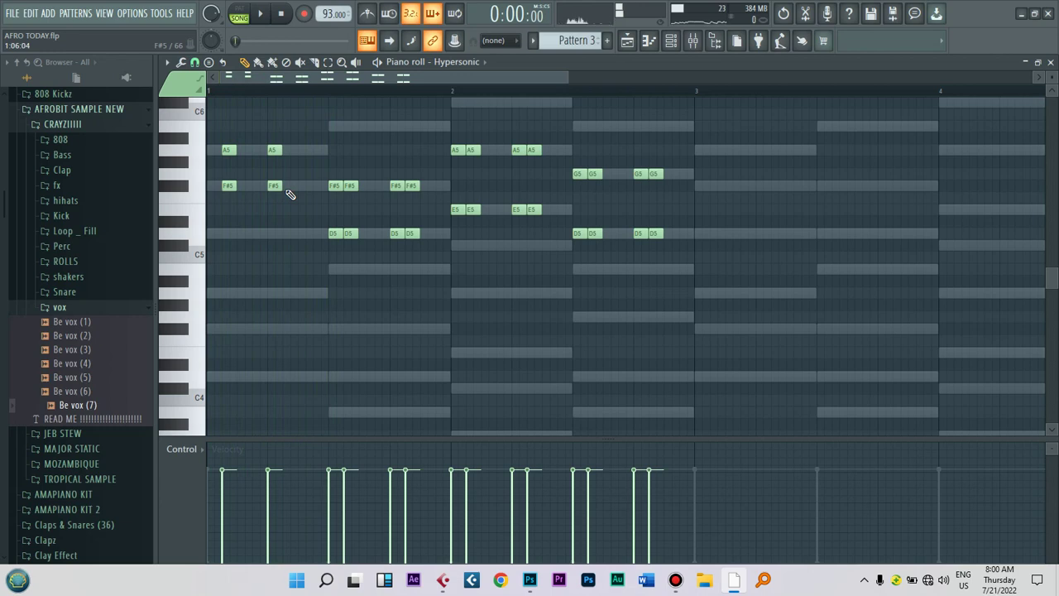
key(space)
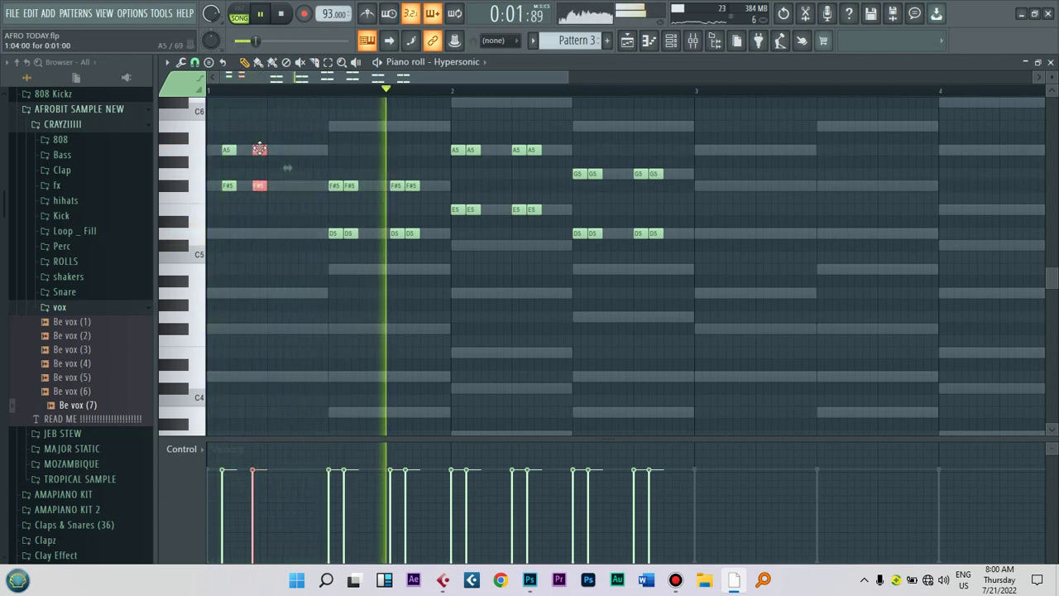
Step: In bar 2, delete the A5/E5 pairs at steps 1 and 6, and move the step 5 pair to step 4
key(space)
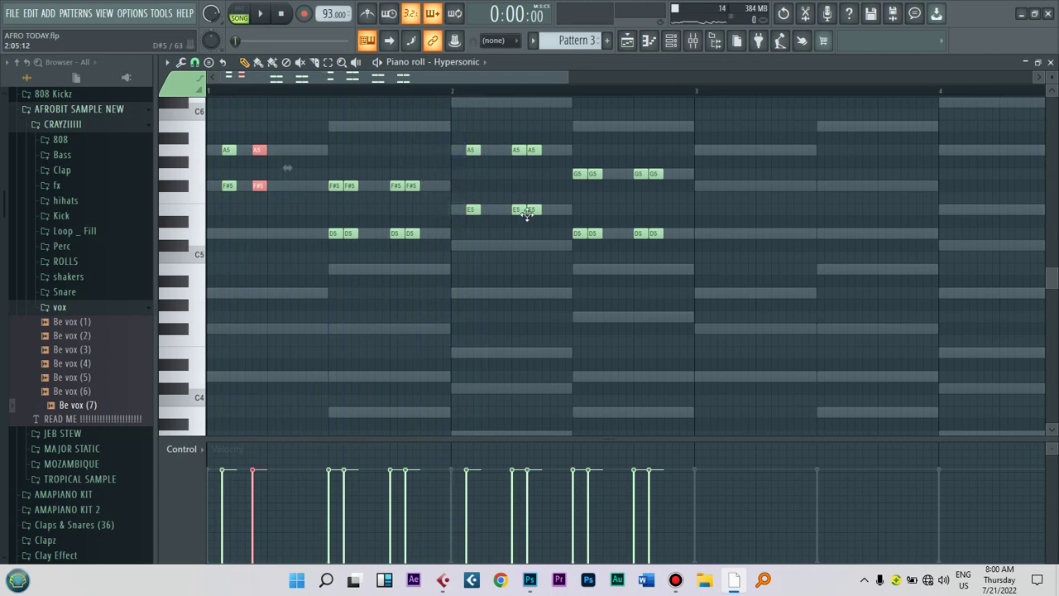
drag(529, 139, 506, 252)
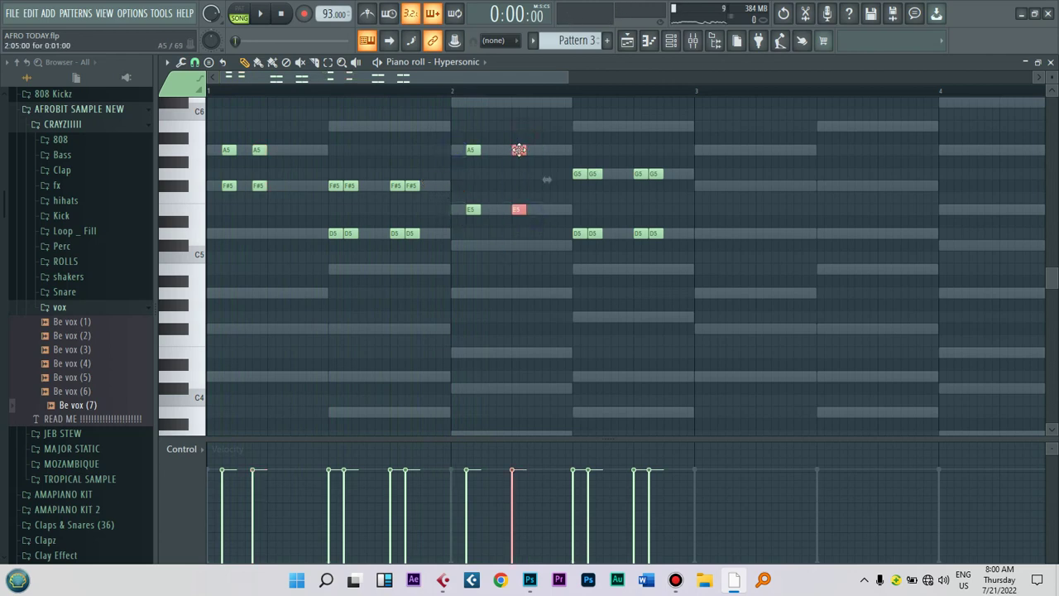
key(space)
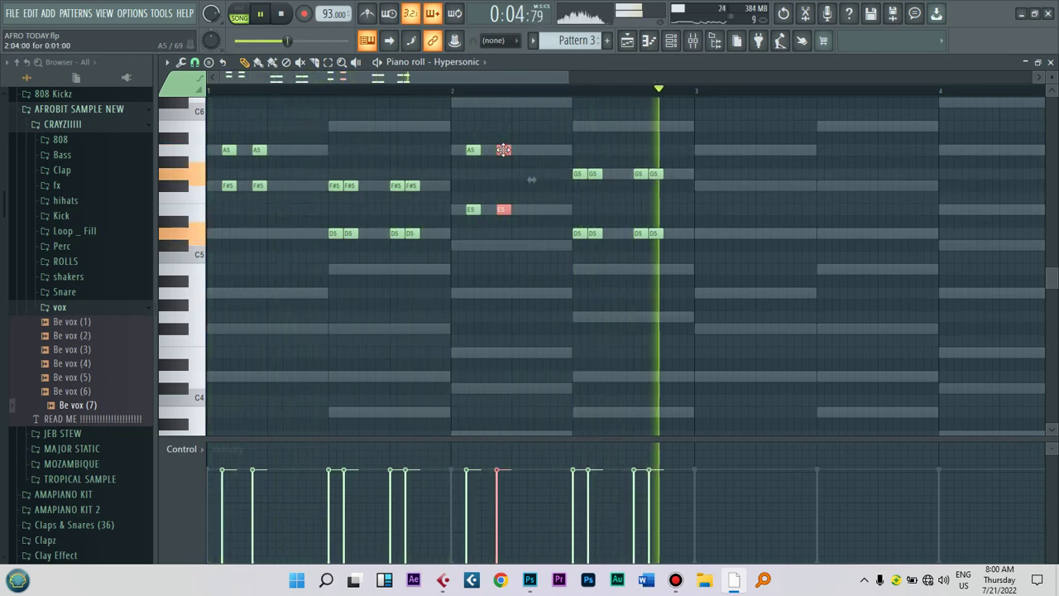
Step: Route the Hypersonic channel to mixer insert 6
click(672, 40)
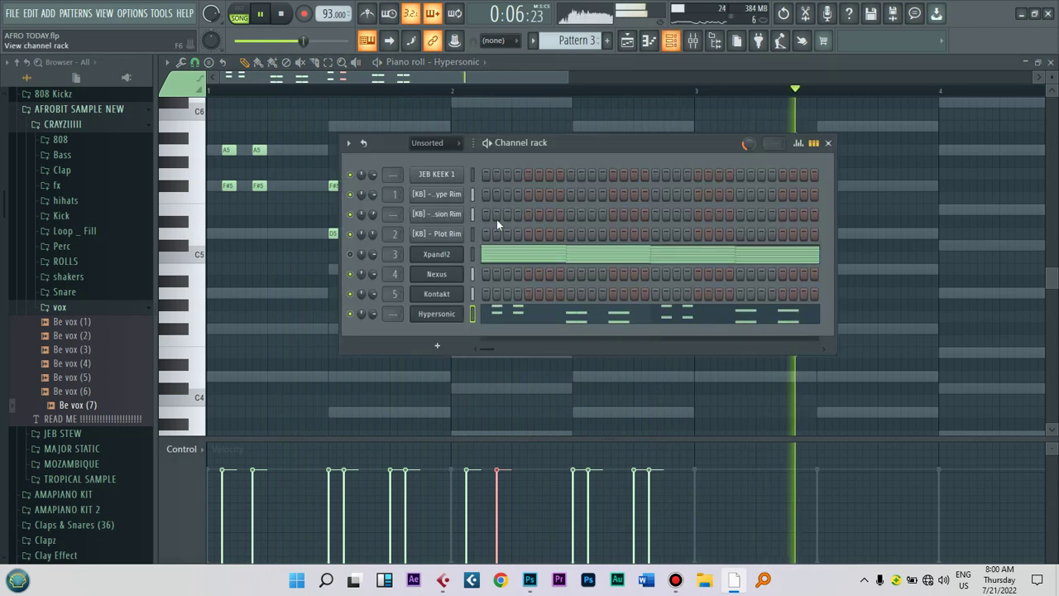
click(443, 316)
click(315, 149)
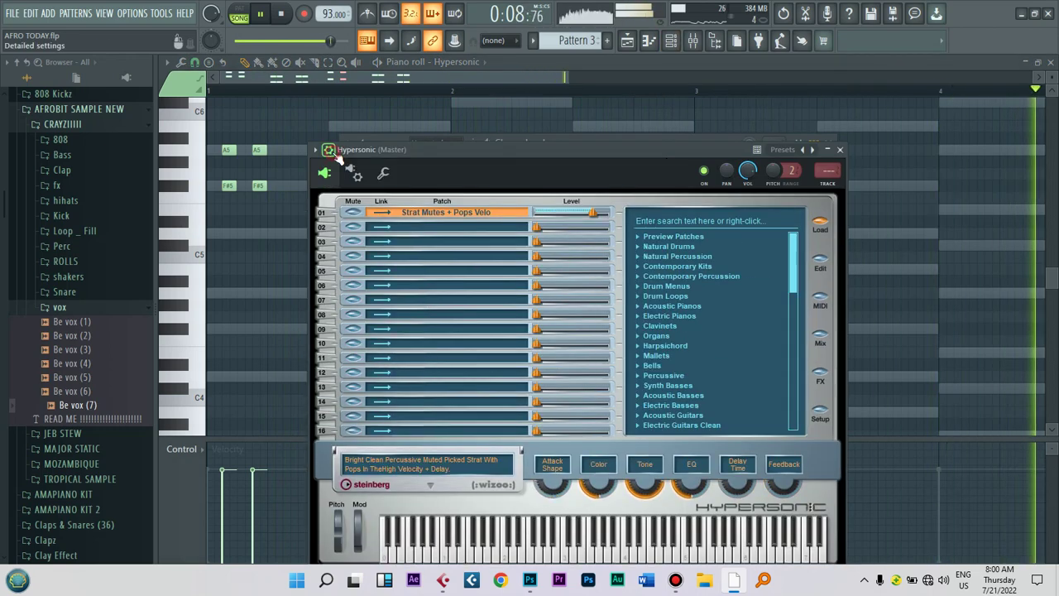
click(827, 174)
Step: Add Fruity Stereo Enhancer to the Hypersonic mixer insert and load its For strings preset
key(alt+p)
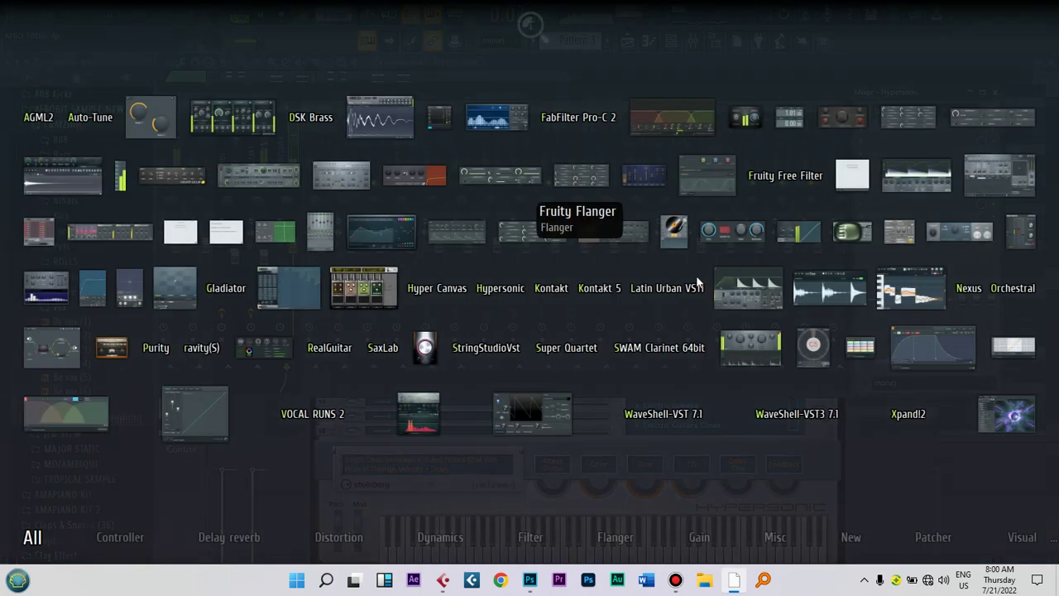
click(959, 233)
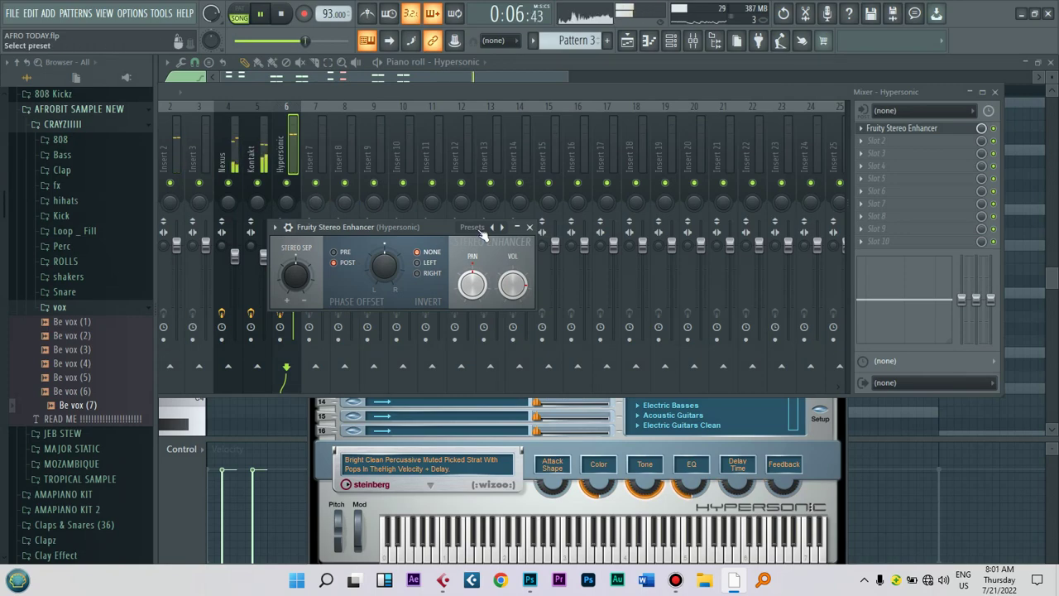
click(480, 229)
click(506, 250)
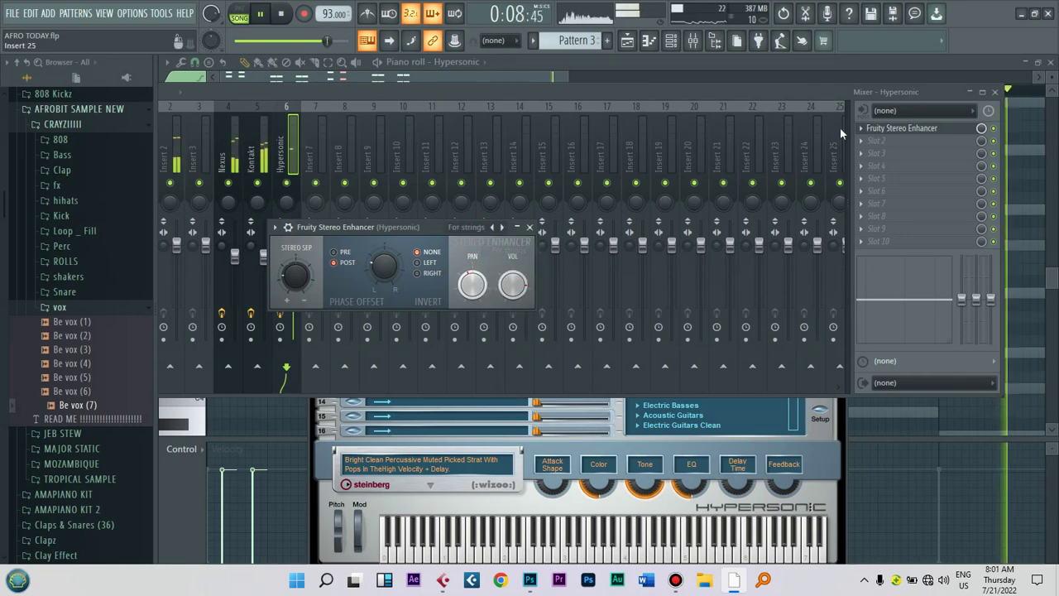
Step: Add Fruity Reeverb 2 to the Hypersonic insert's second effect slot and lower its wet level
key(F8)
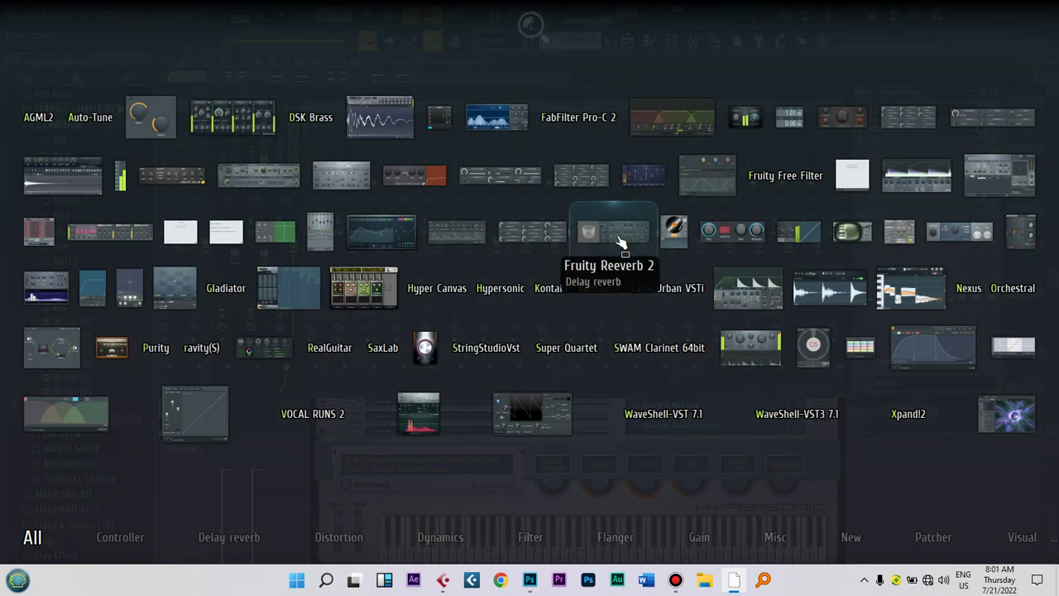
click(617, 233)
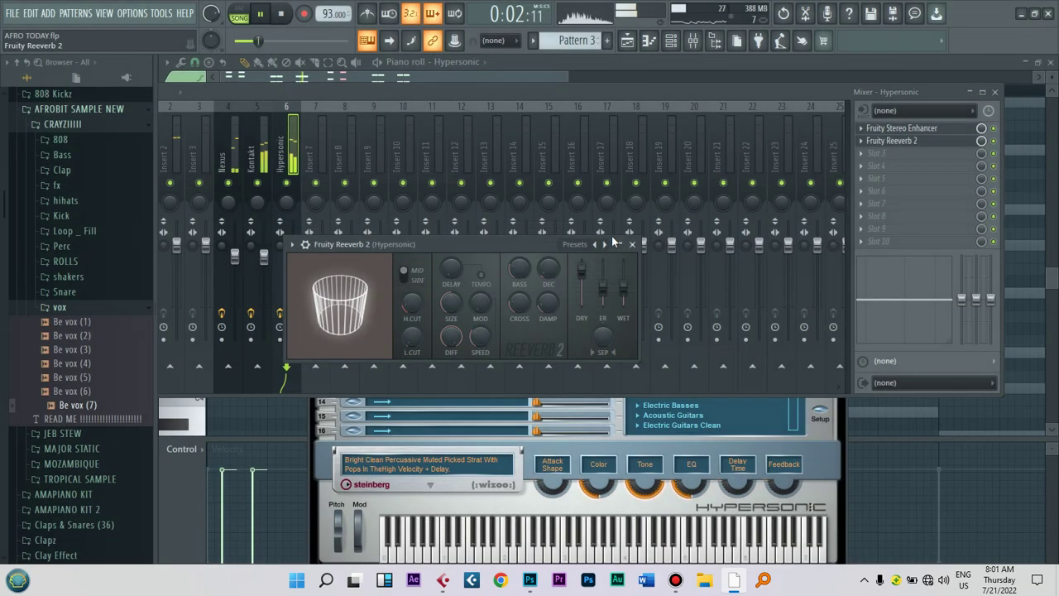
drag(492, 241, 536, 129)
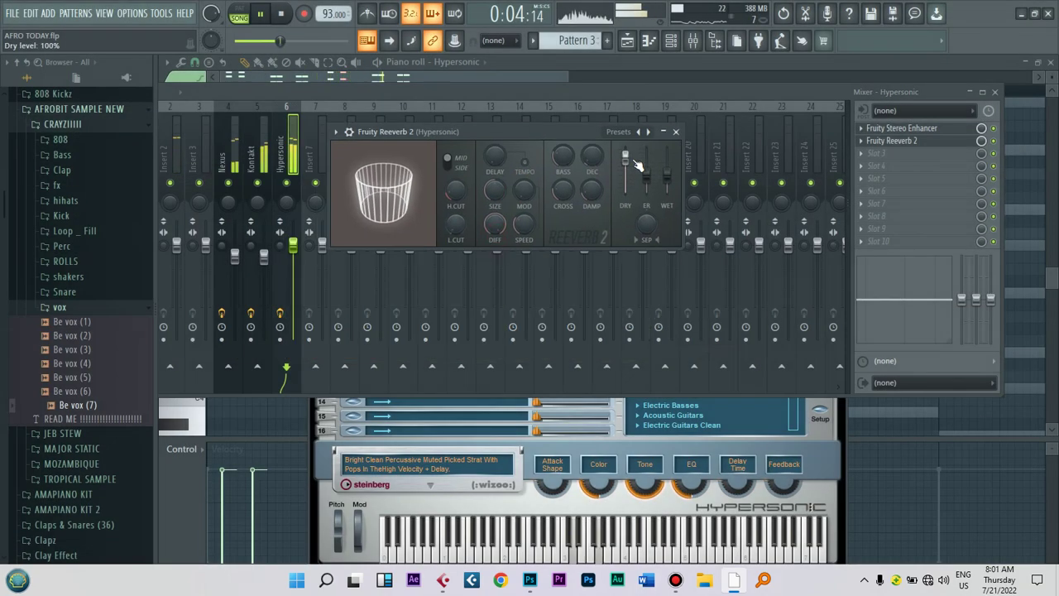
drag(668, 175, 668, 182)
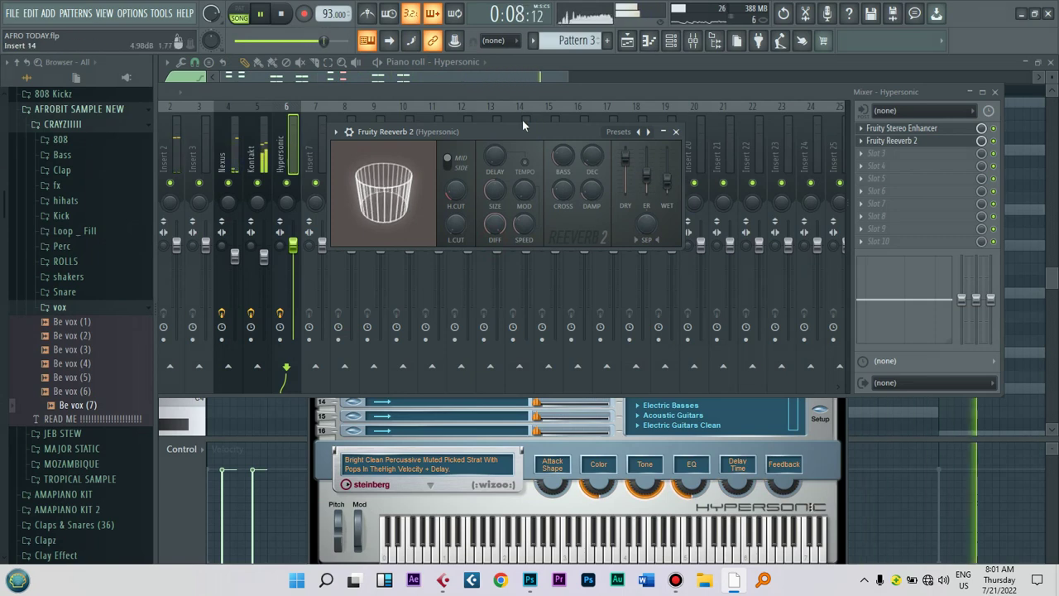
drag(514, 129, 523, 131)
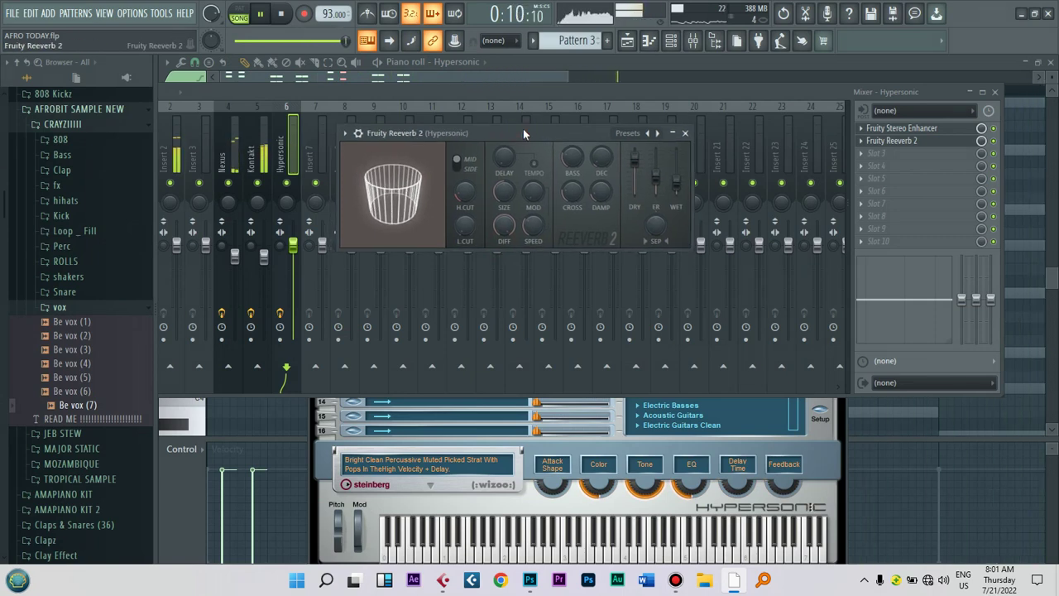
Step: Set the wet level of the Hypersonic insert's Fruity Reeverb 2 to 33% and display the channel rack
click(671, 40)
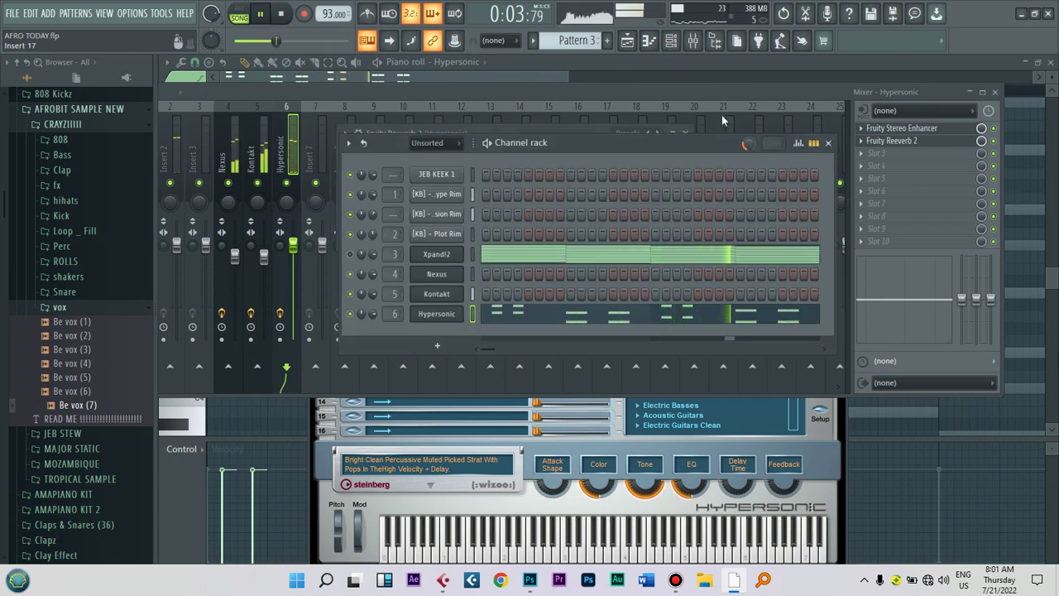
click(909, 132)
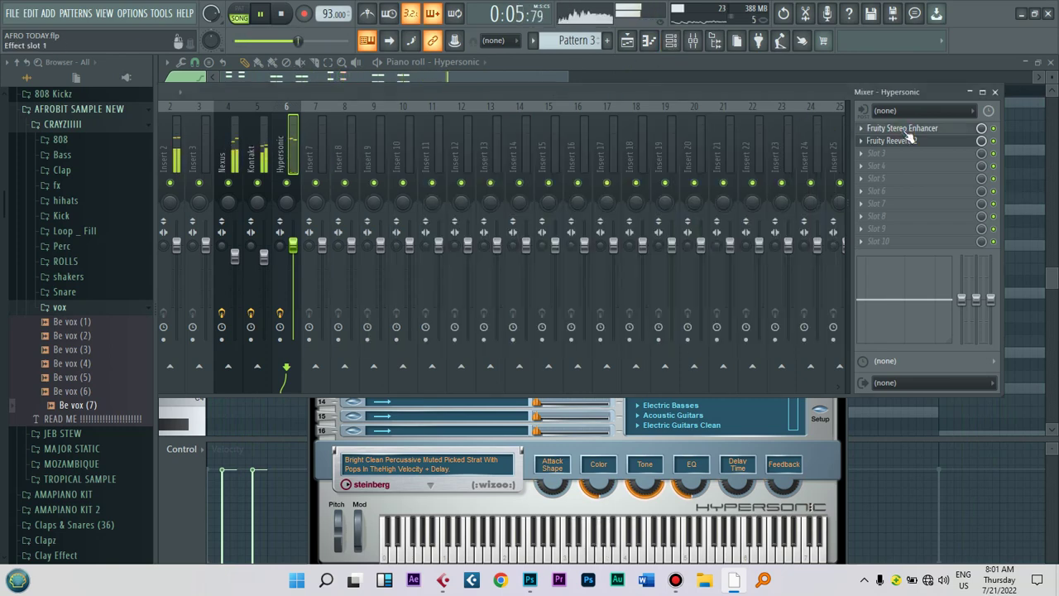
click(892, 141)
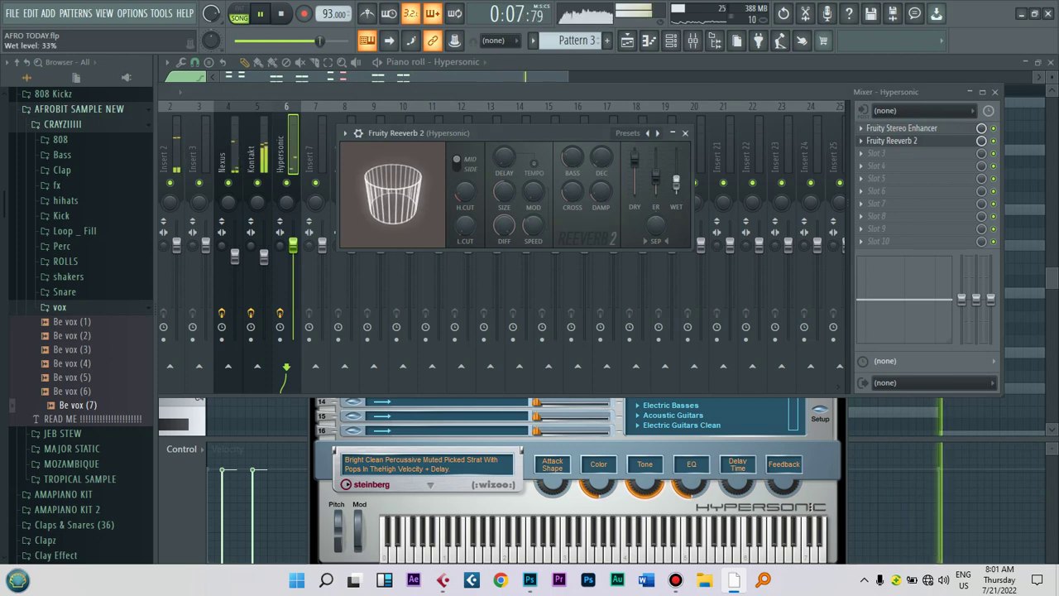
click(672, 41)
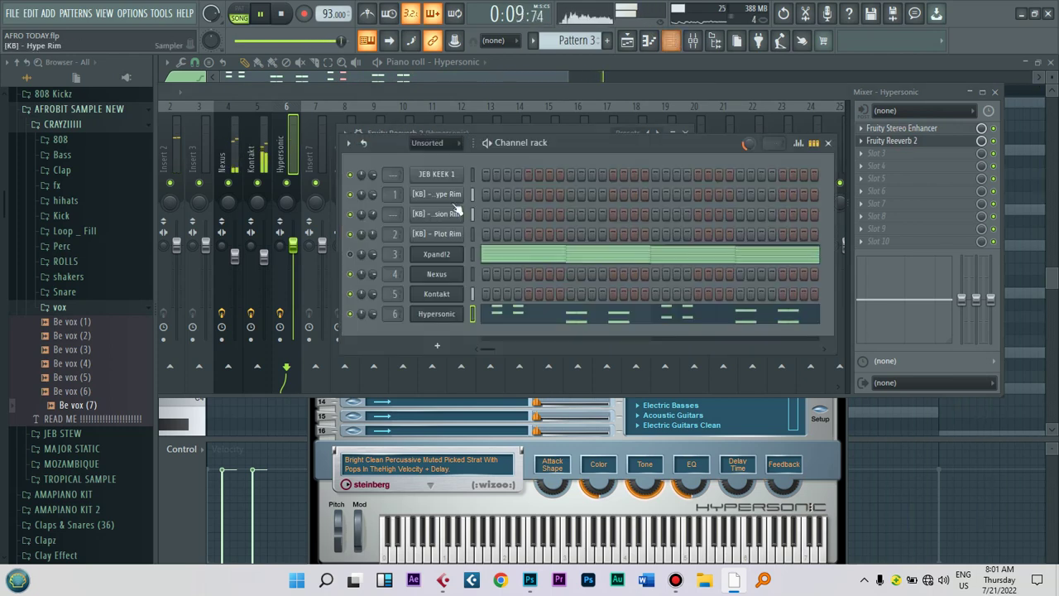
Step: Lower the Hypersonic mixer track's volume to about 75% and duplicate its piano roll notes across bars 3 and 4
click(619, 100)
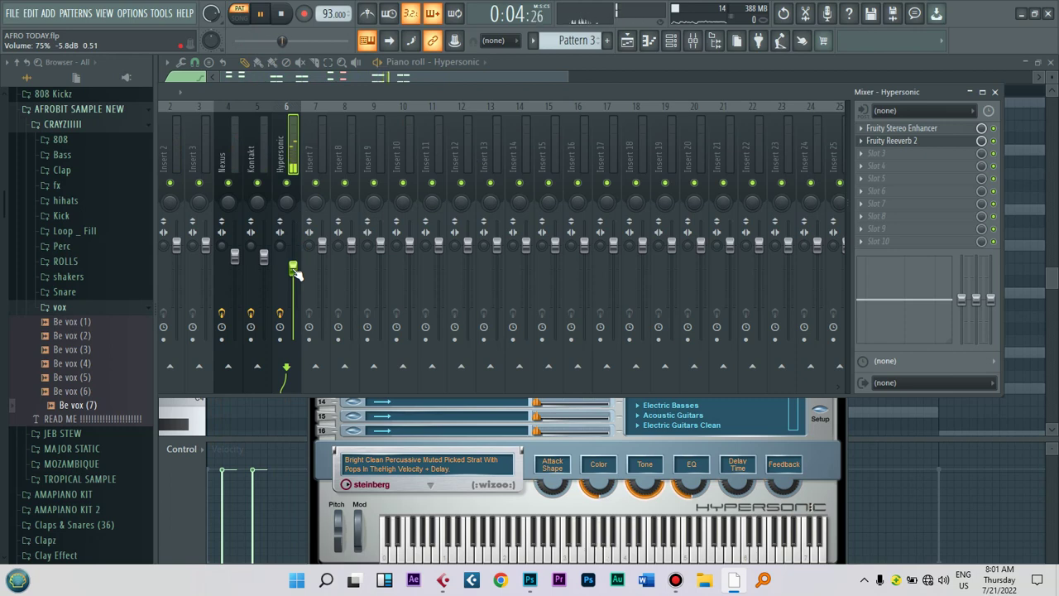
click(676, 38)
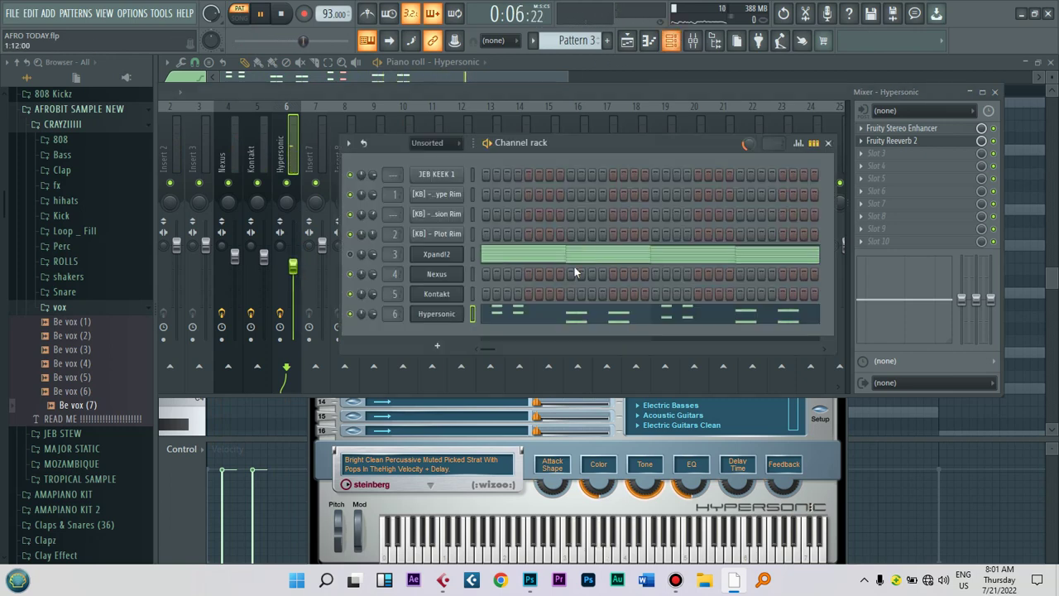
click(566, 313)
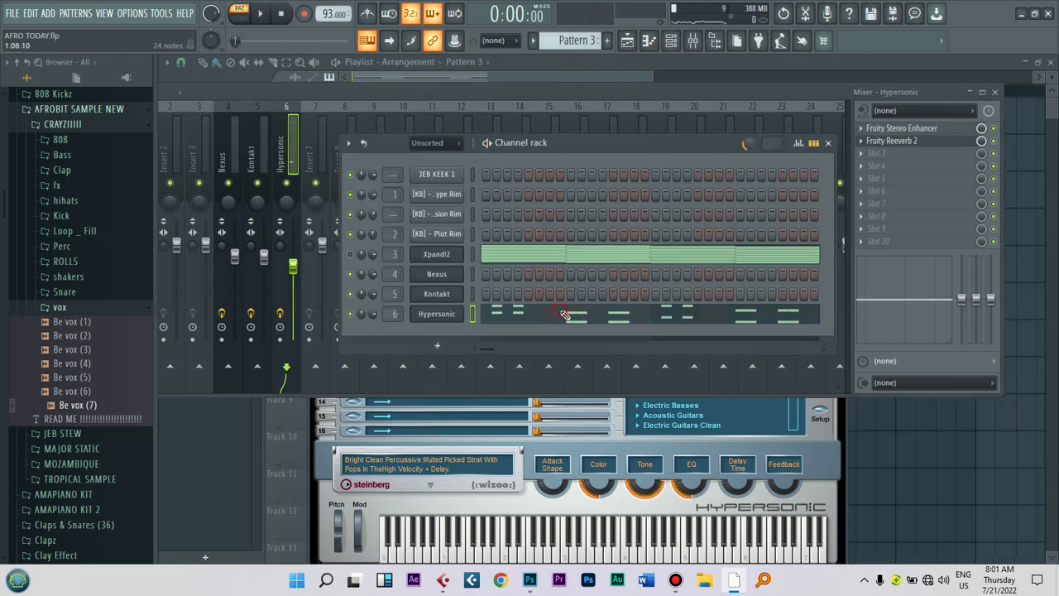
key(ctrl+b)
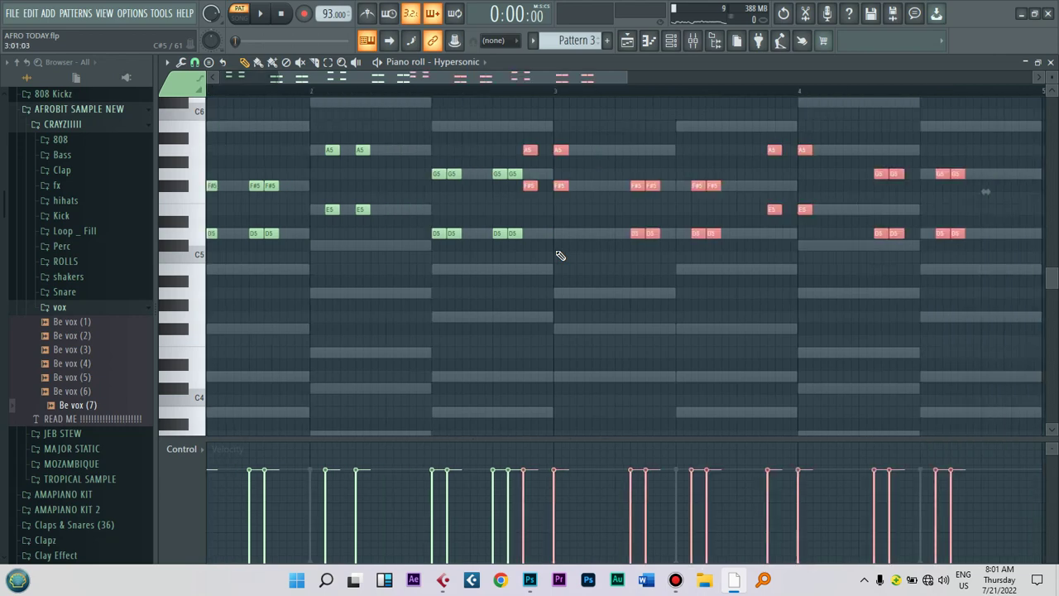
drag(527, 79, 331, 118)
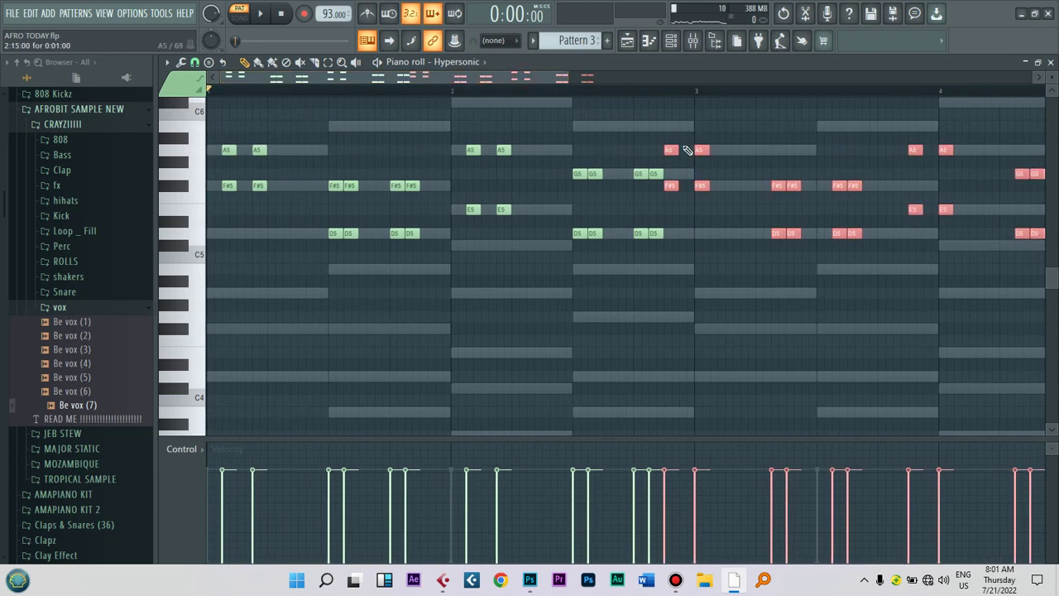
drag(698, 148, 745, 150)
Step: Move the Hypersonic notes from Pattern 3 into Pattern 6 and place that pattern on playlist Track 9 over bars 1 to 4
click(672, 46)
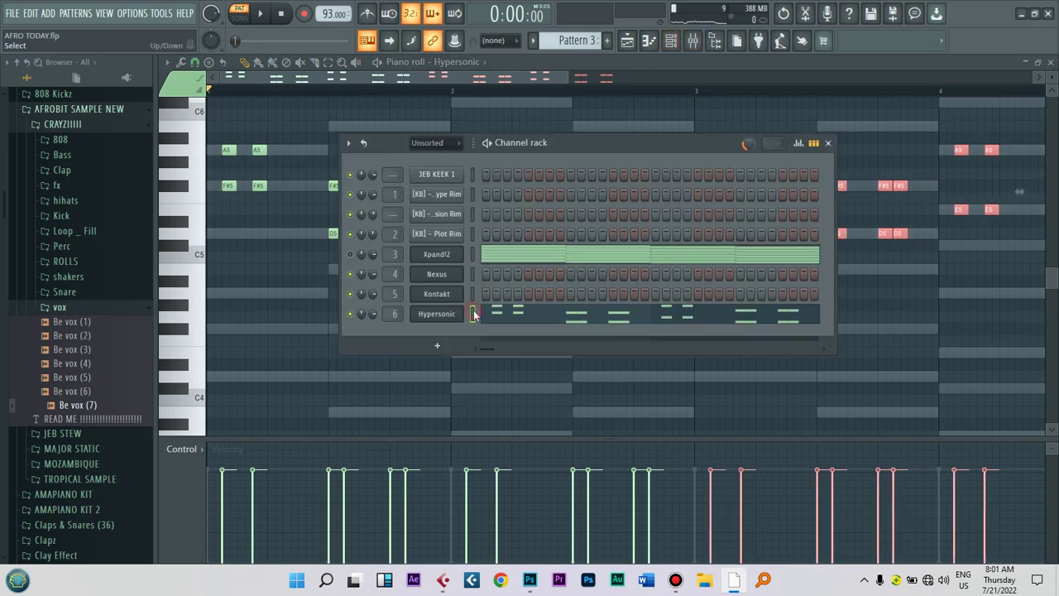
key(ctrl+x)
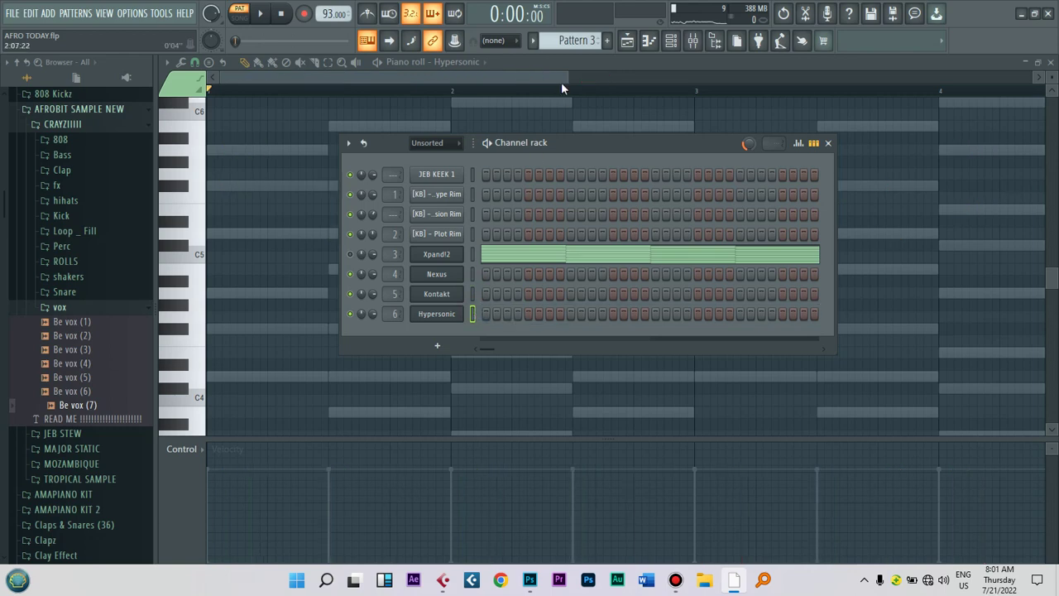
click(608, 42)
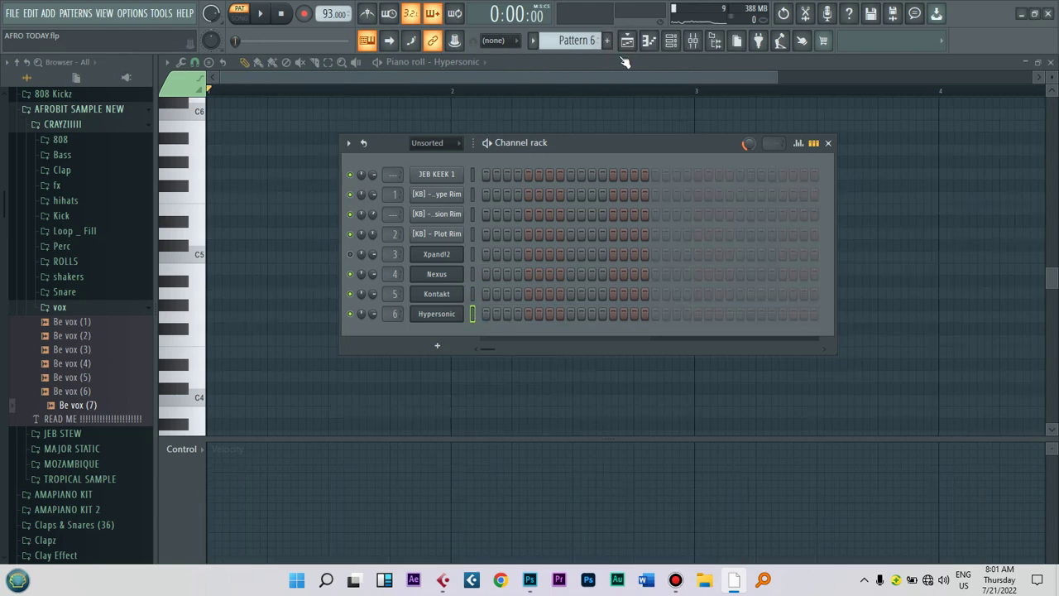
key(ctrl+v)
click(627, 41)
mouse_move(531, 447)
mouse_down()
mouse_move(591, 436)
mouse_move(372, 410)
mouse_up()
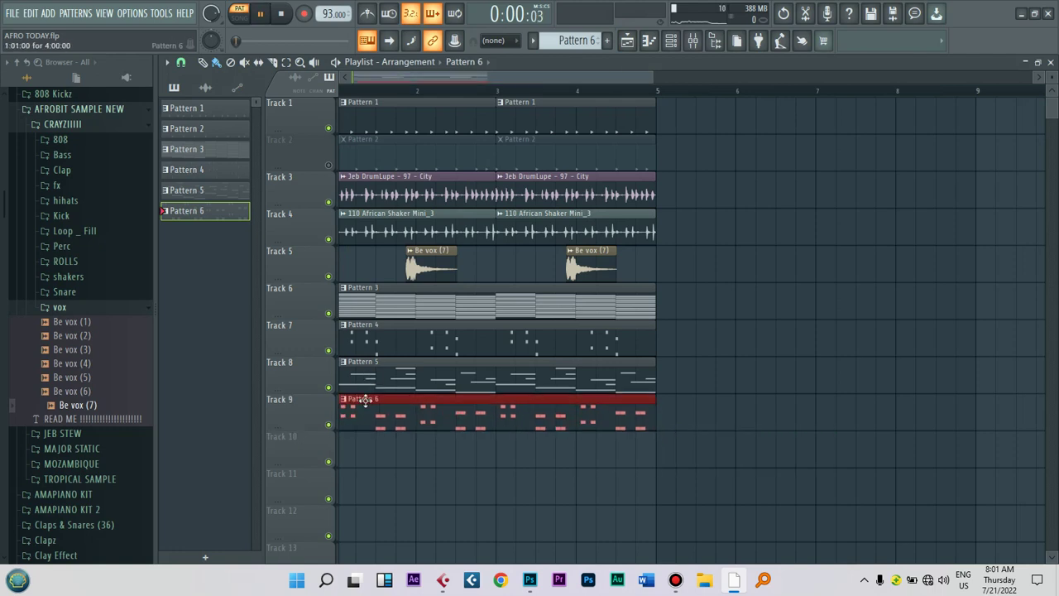
Step: Play the arrangement in song mode, auditioning it with Track 2 briefly unmuted
click(240, 19)
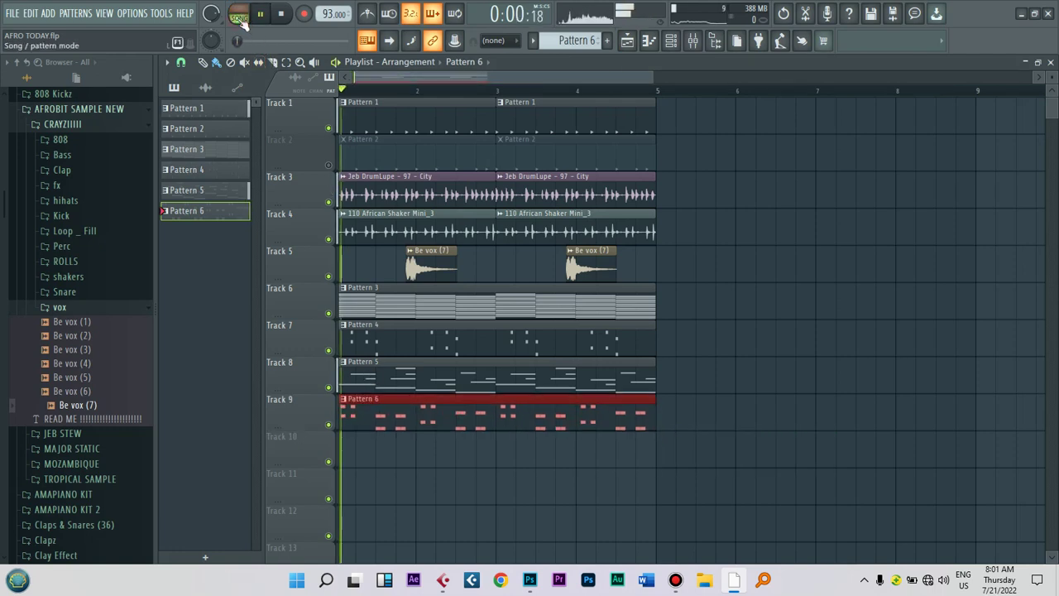
click(329, 165)
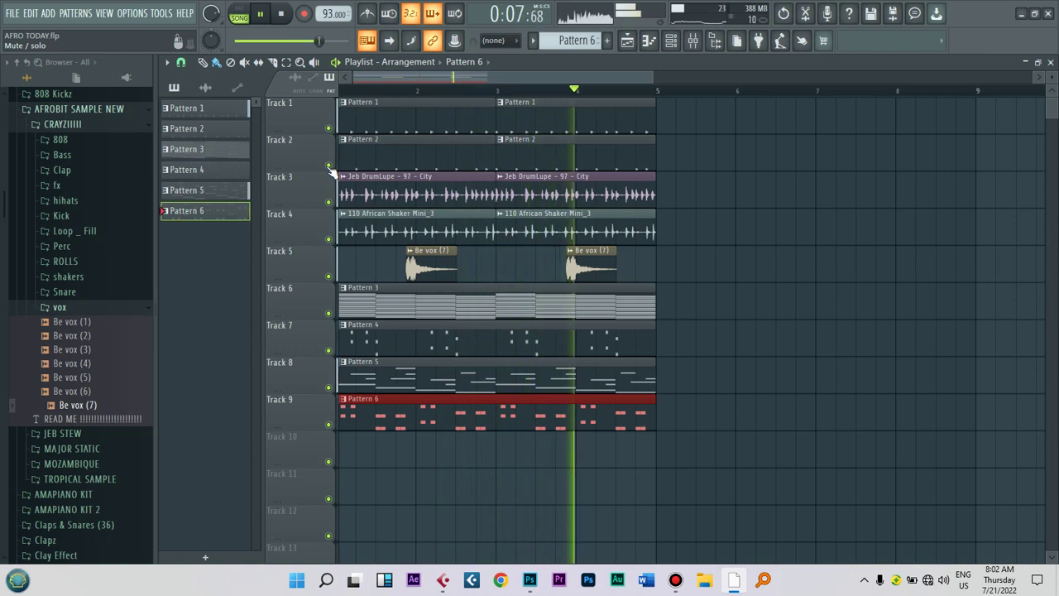
click(328, 165)
key(space)
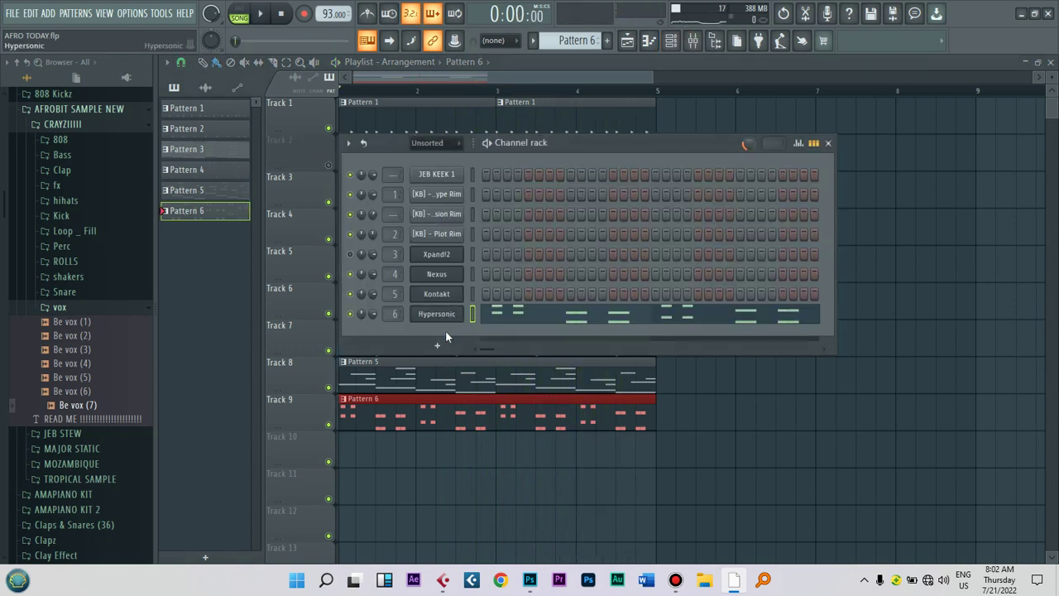
Step: Add a second Nexus channel and load the BA Basic Sine preset from the Bass category, with reverb off
click(439, 346)
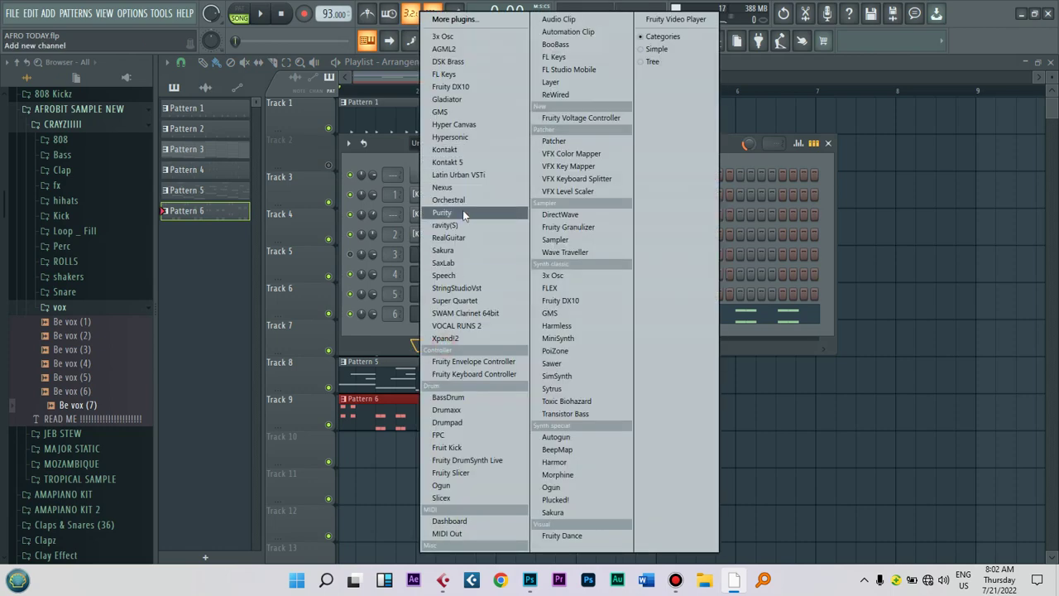
click(447, 188)
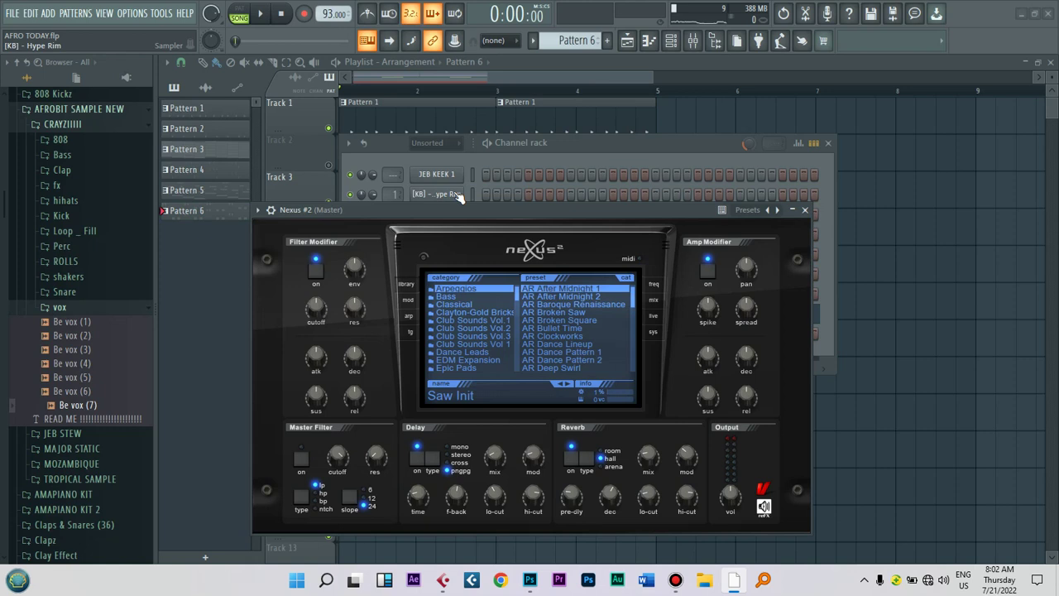
drag(475, 212, 496, 139)
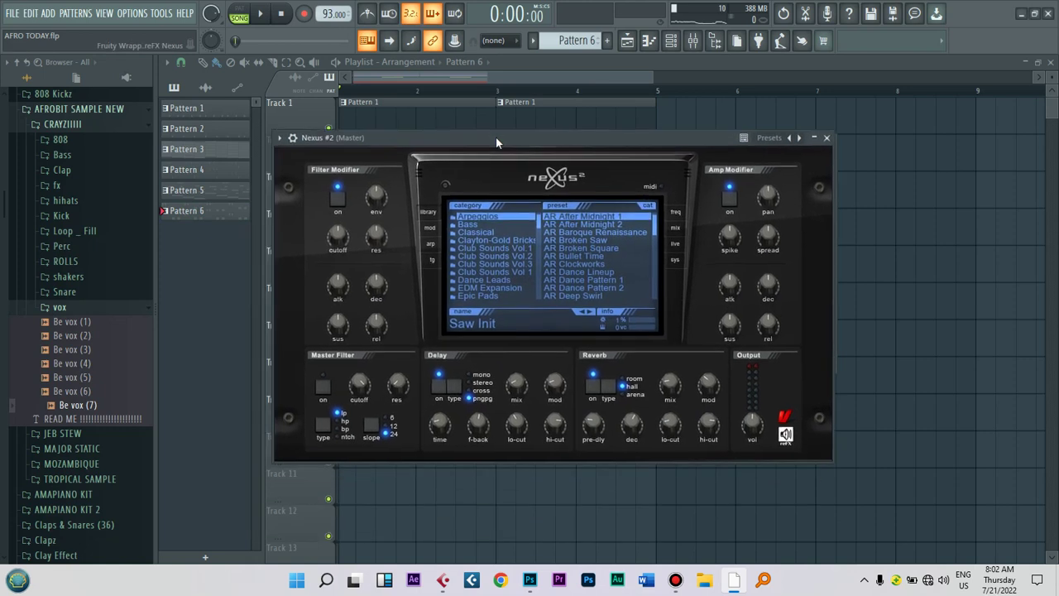
click(481, 233)
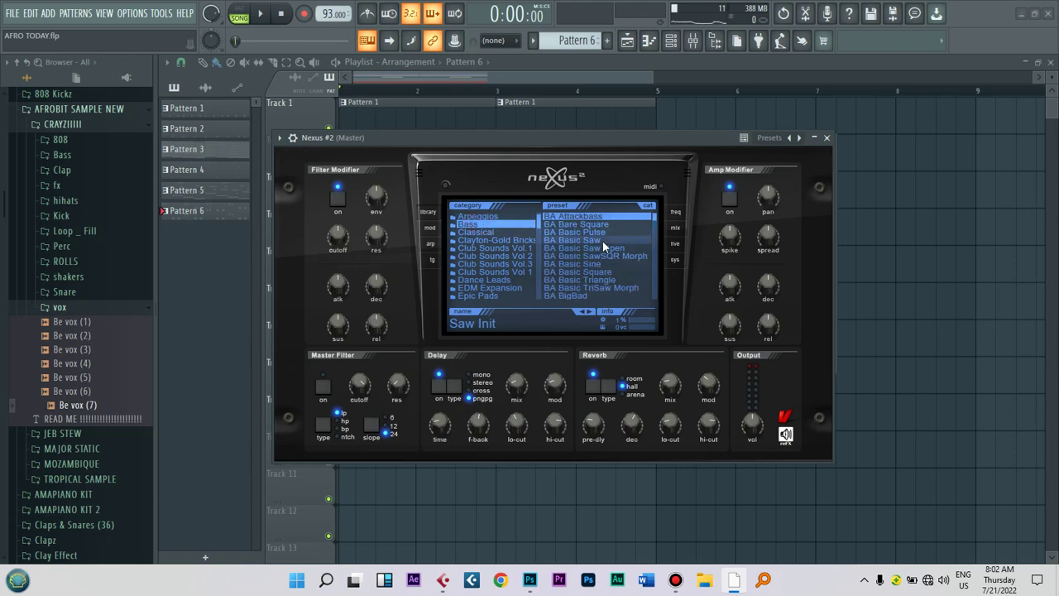
click(597, 265)
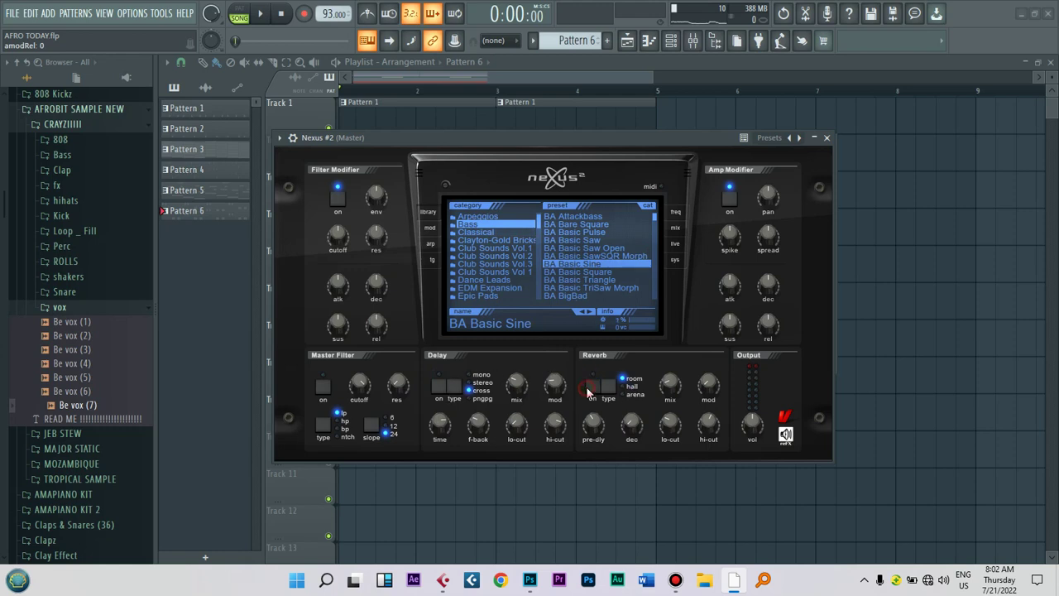
Step: In Pattern 3's Nexus #2 piano roll, draw four-step notes D4 at the start of bar 1 and E4 at the start of bar 2
click(279, 138)
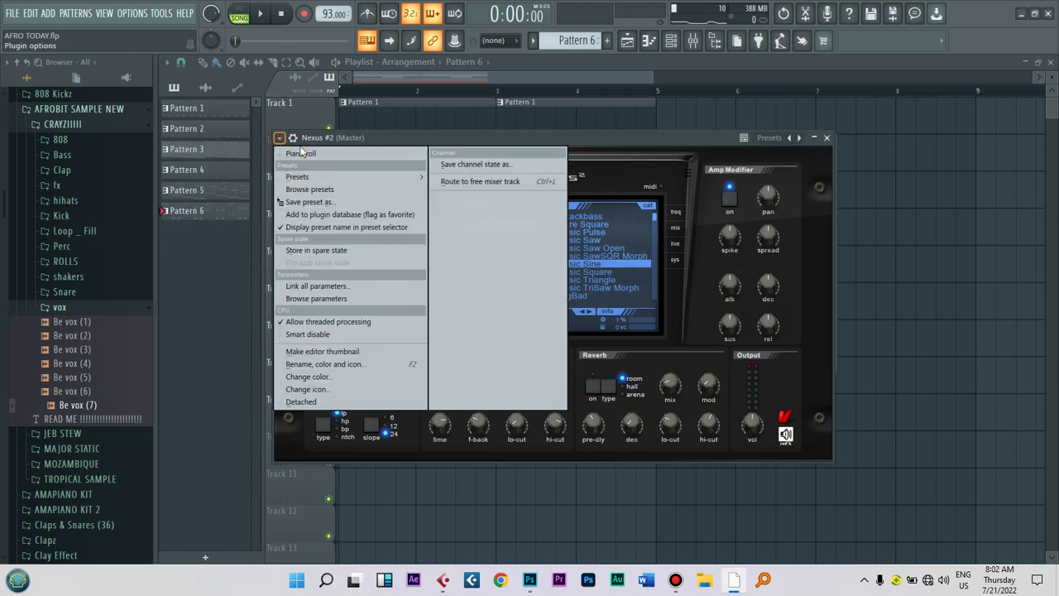
click(302, 153)
scroll(563, 41, up, 3)
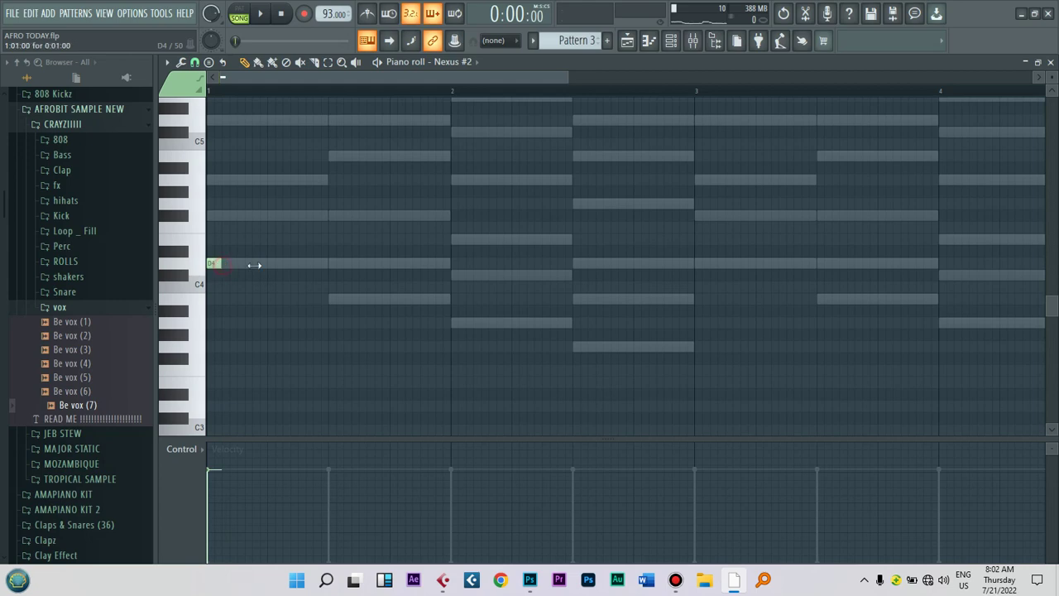
key(space)
drag(266, 269, 269, 268)
drag(449, 251, 456, 238)
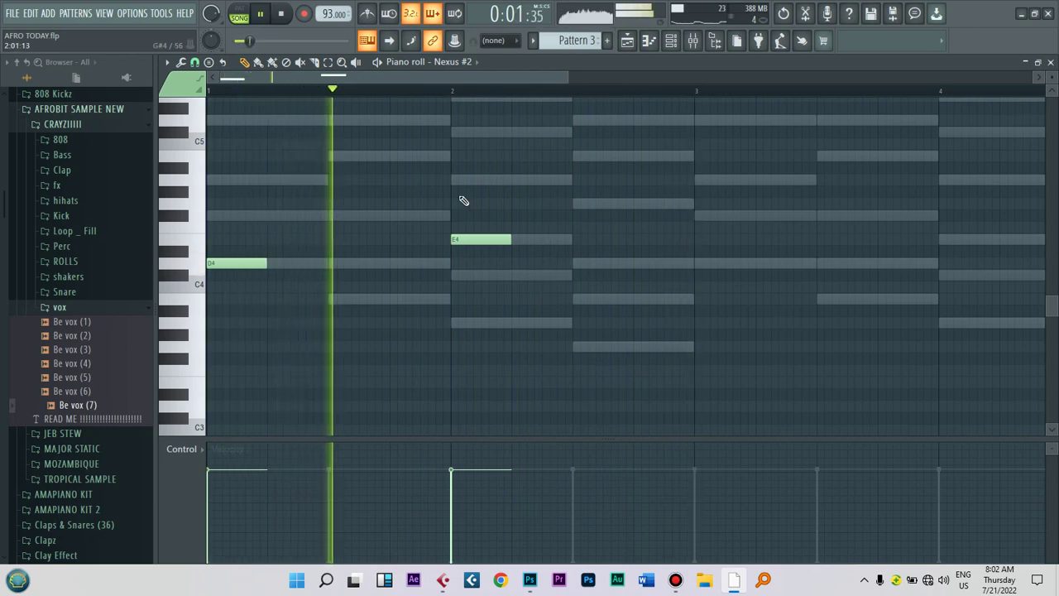
Step: Shorten the opening D4 to two steps and add a one-step F#4 at step 4 of bar 1
click(307, 181)
drag(307, 180, 255, 182)
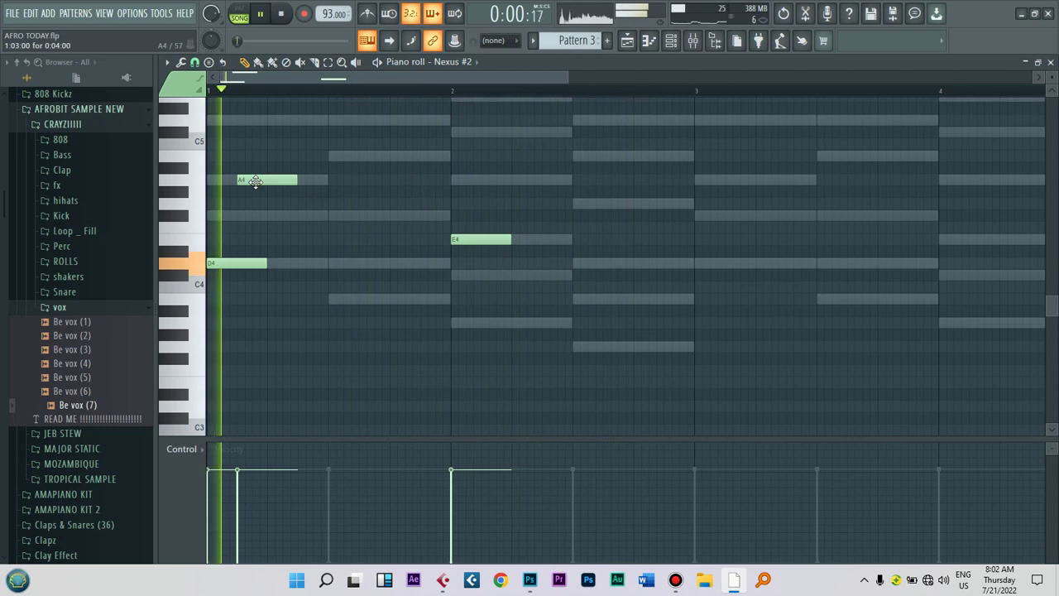
key(space)
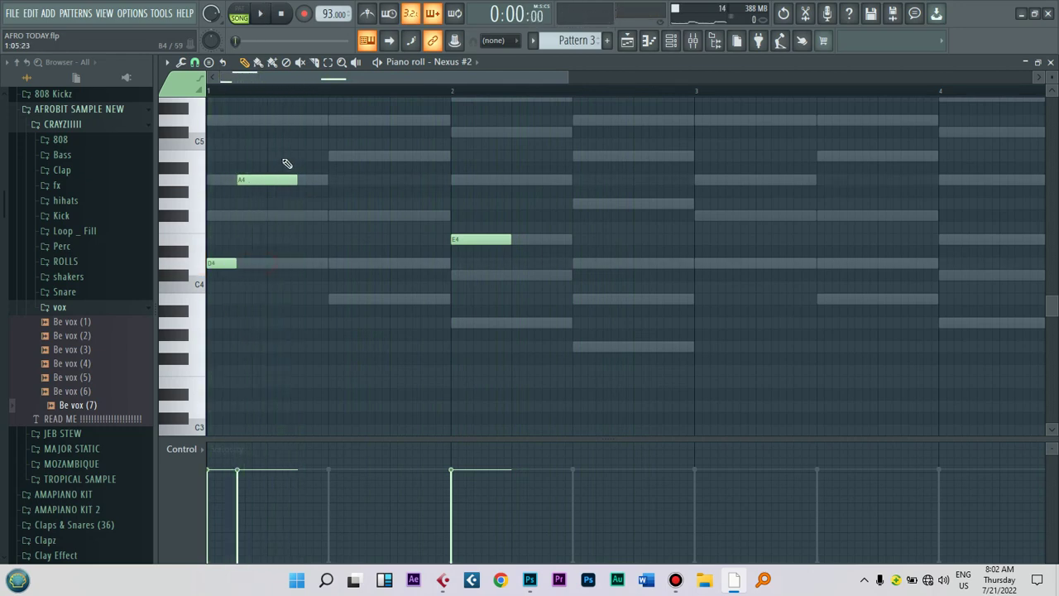
key(space)
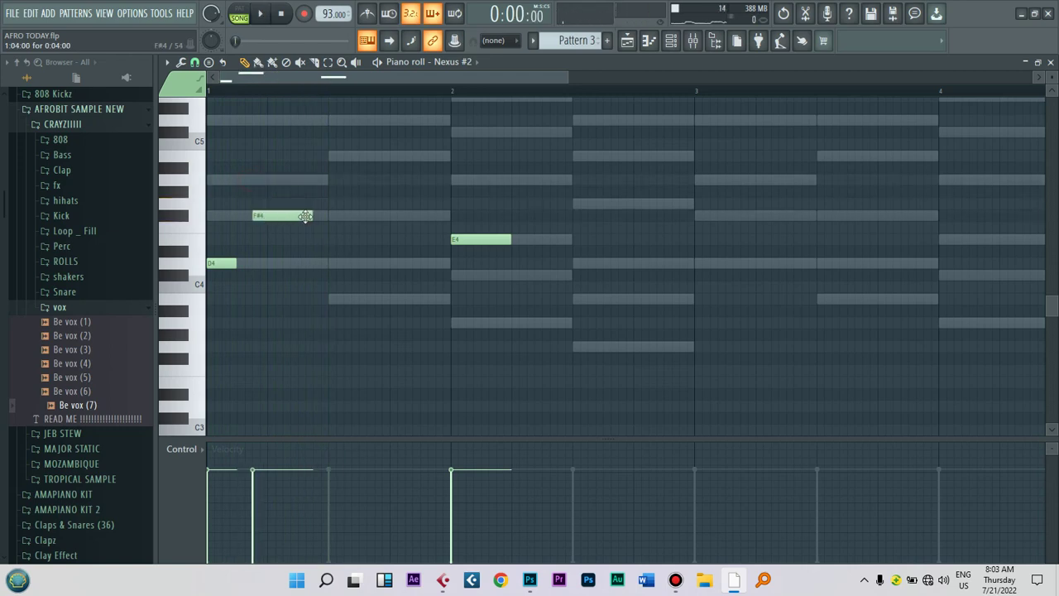
key(space)
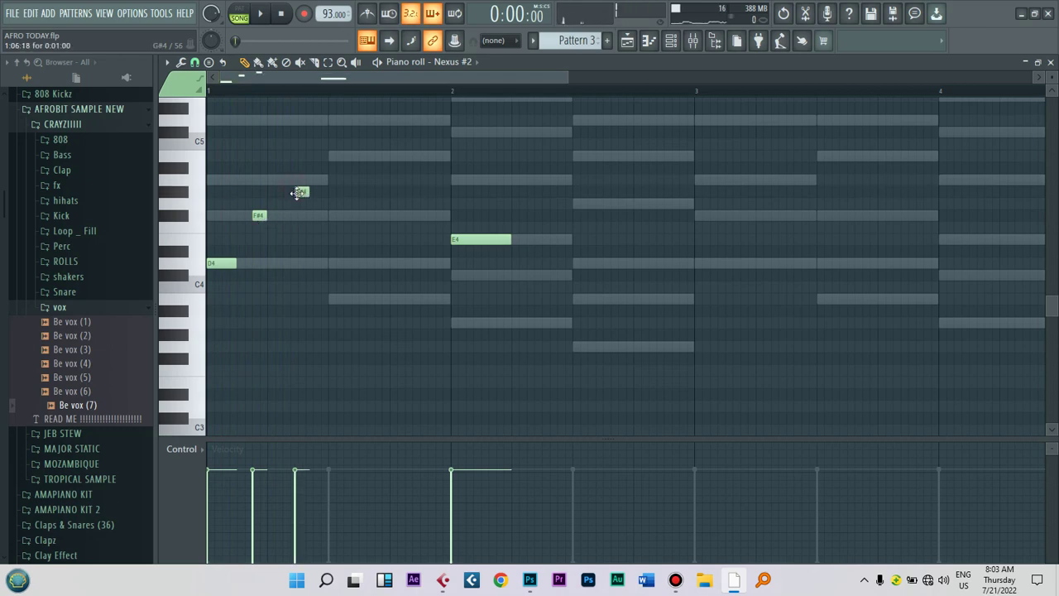
Step: Continue the rising bass run with a one-step A4 at step 6 and a two-step D5 at step 7 of bar 1
drag(301, 145, 299, 131)
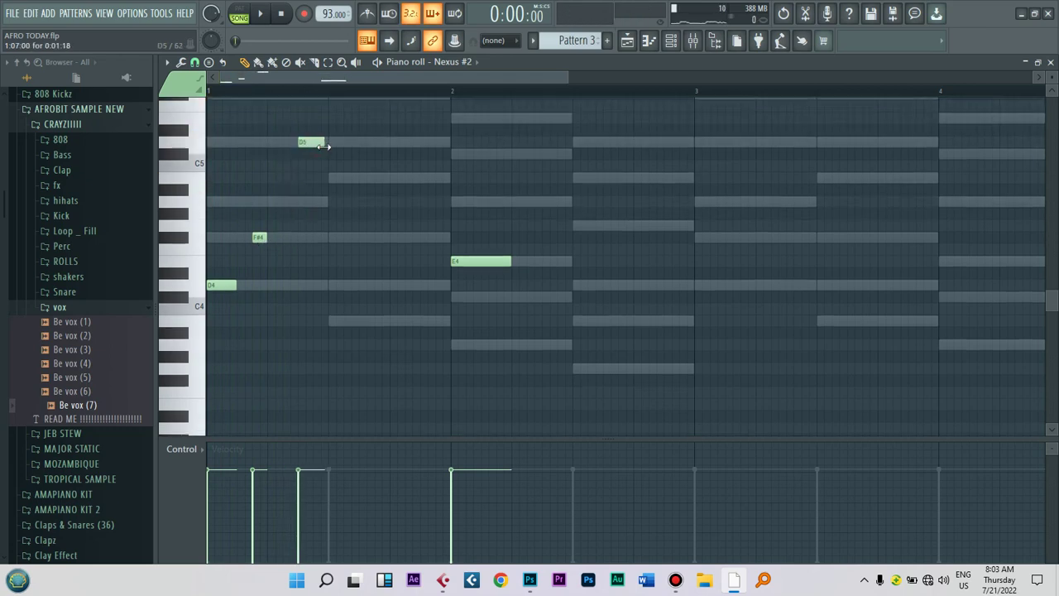
key(space)
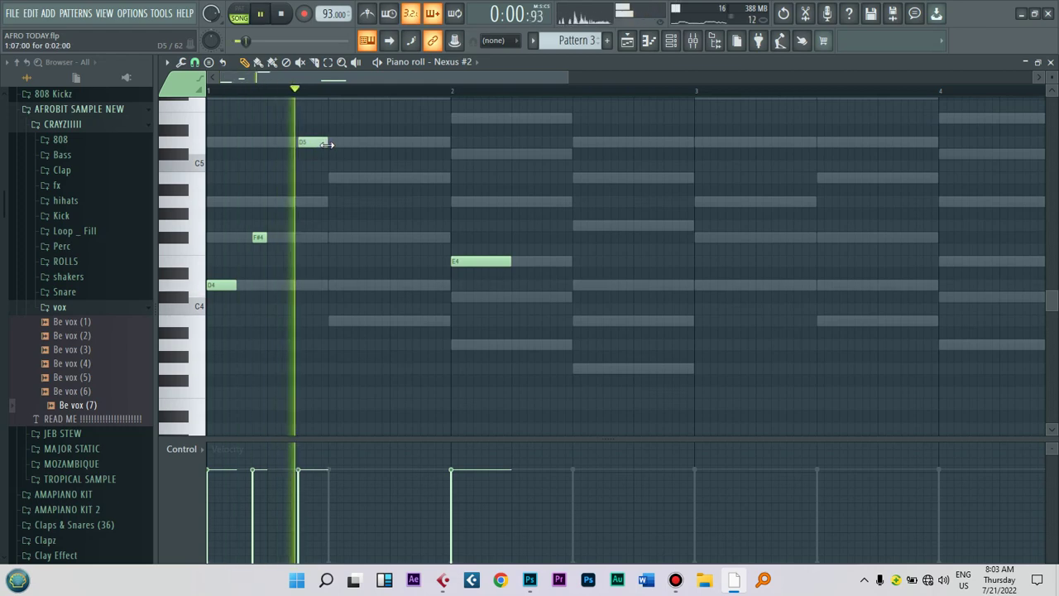
key(space)
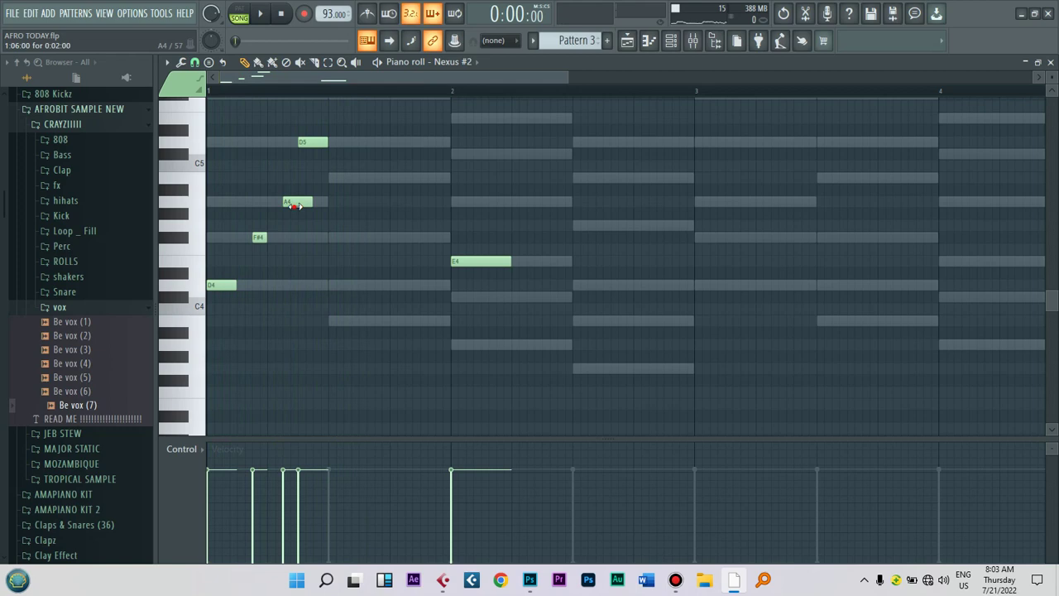
key(space)
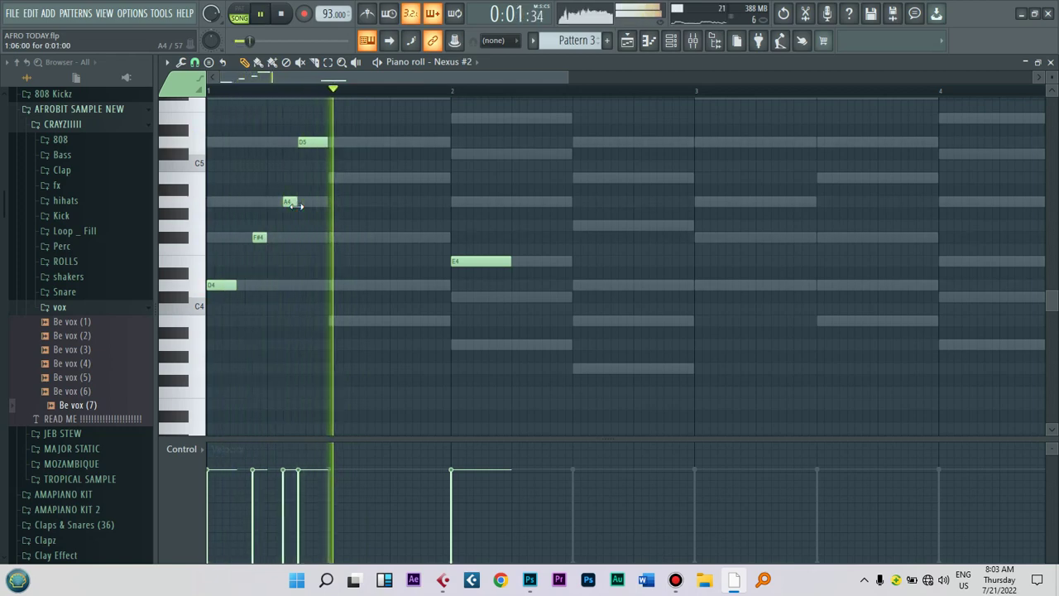
Step: Add a four-step B3 at step 9 and a two-step B4 at step 15 of bar 1
click(329, 321)
key(space)
key(space)
drag(342, 321, 390, 321)
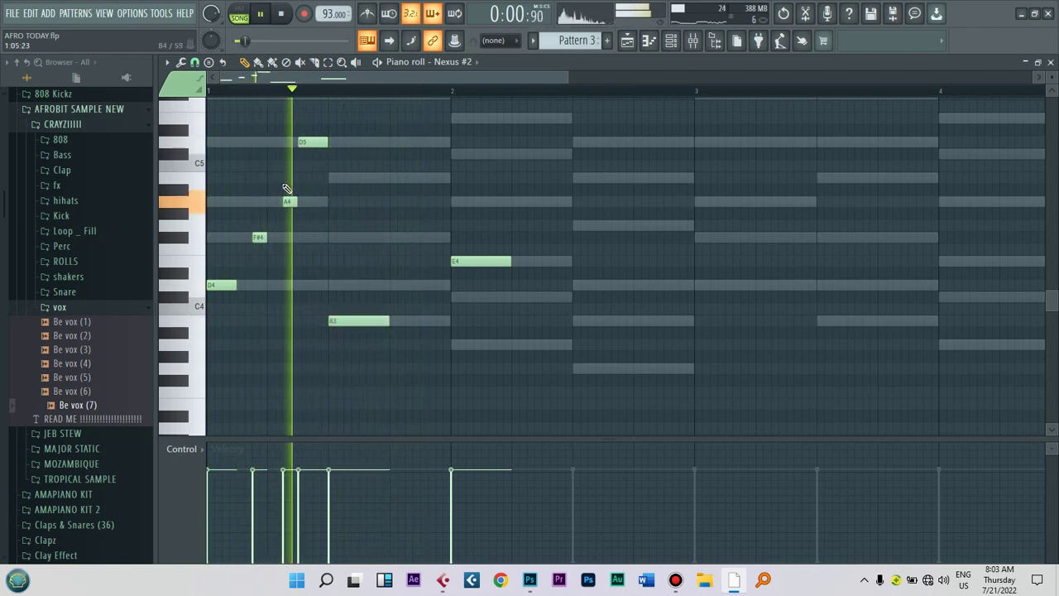
click(422, 178)
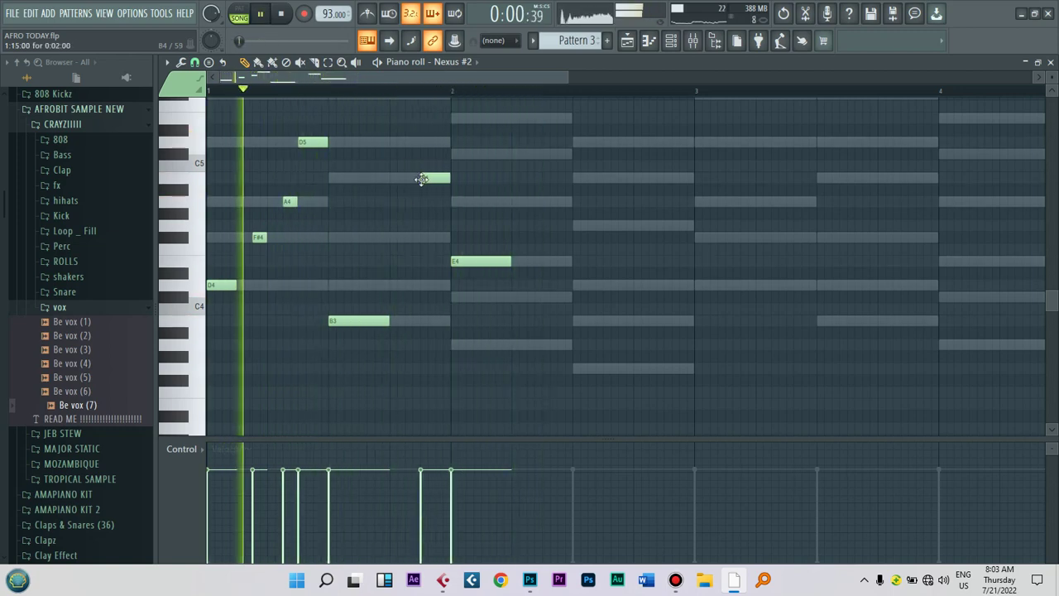
click(394, 238)
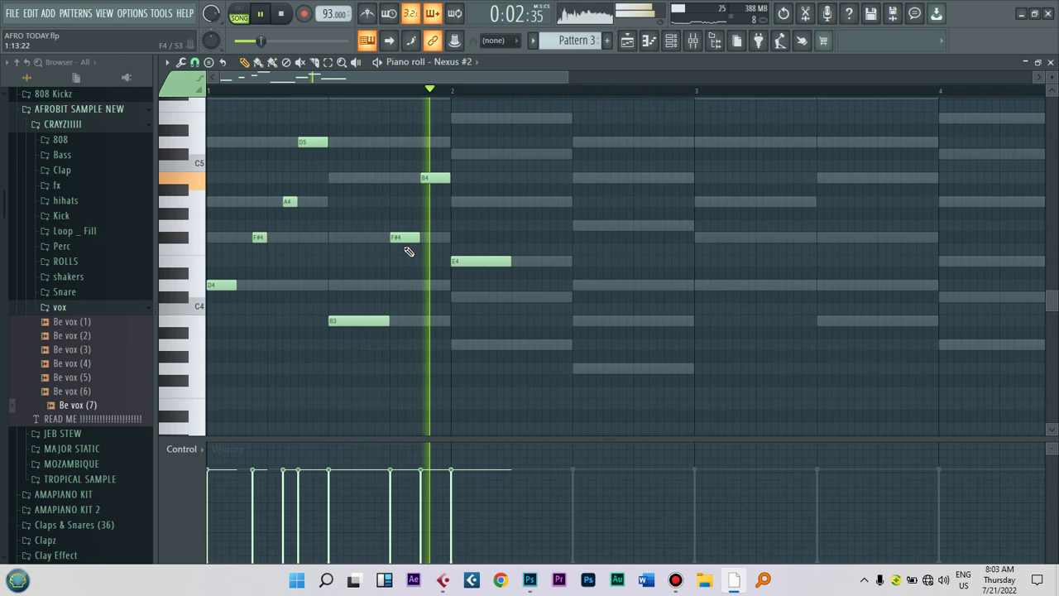
right_click(404, 238)
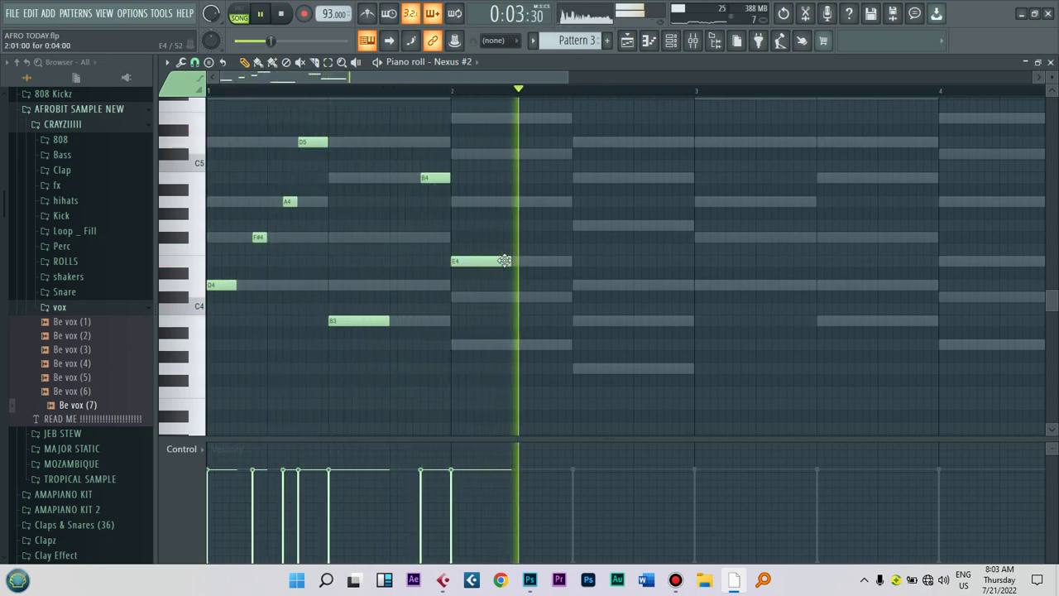
Step: Add two-step C#5 and A4 notes after E4 in bar 2, and copy the opening four-note run to step 9, transposed to G3
click(546, 202)
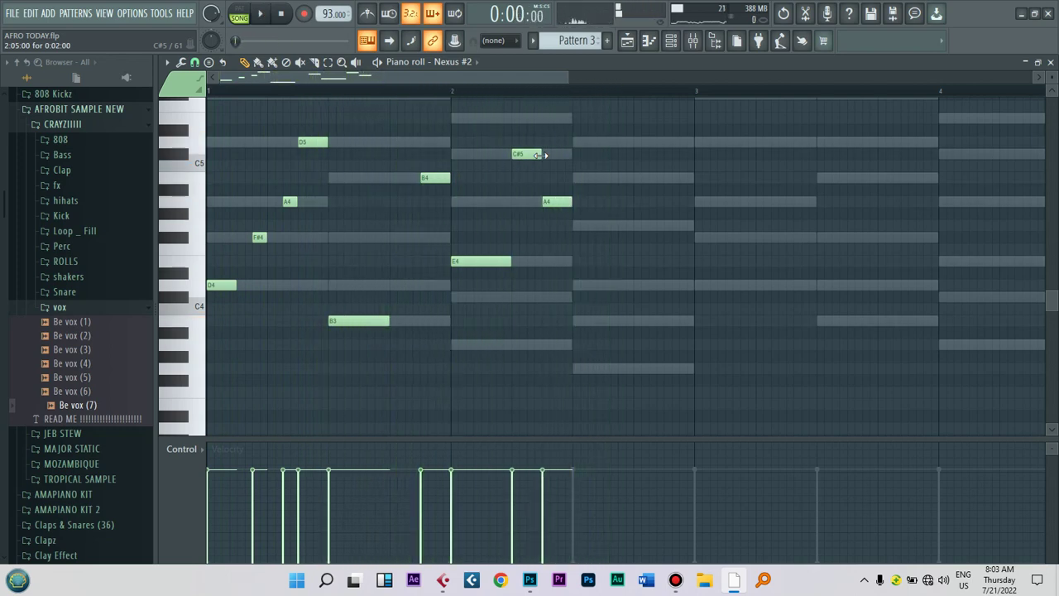
key(space)
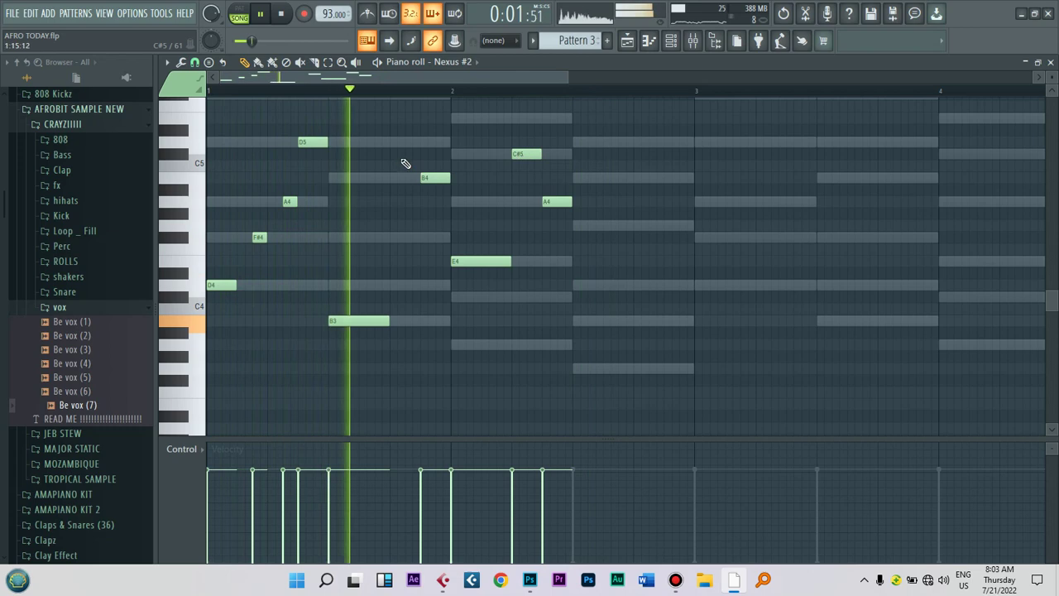
drag(348, 124, 585, 375)
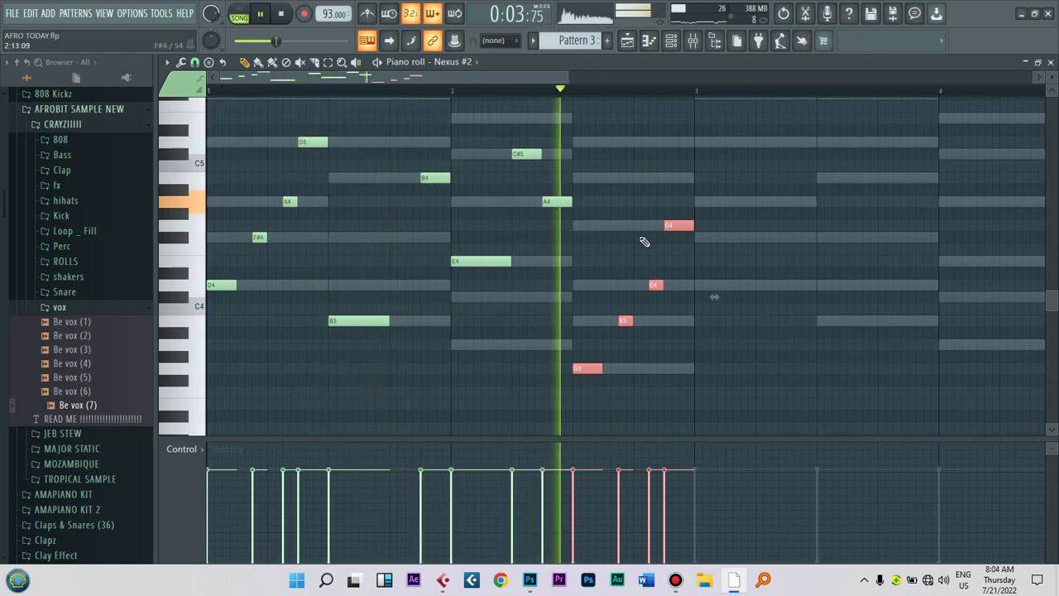
Step: Play the bass line and delete the copied G3, B3, D4 and G4 notes from the second half of bar 2
key(space)
key(space)
right_click(679, 225)
right_click(655, 285)
right_click(588, 367)
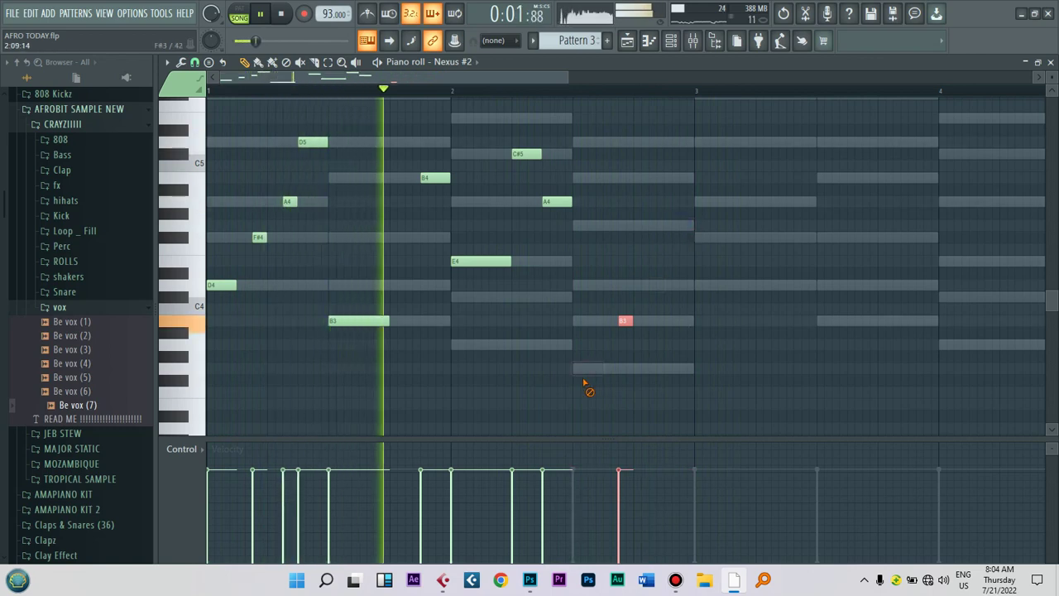
right_click(626, 321)
Step: Add a four-step G3 at step 9, a two-step D4 at step 13 and a two-step G4 at step 15 of bar 2
drag(454, 150, 374, 313)
drag(428, 137, 599, 371)
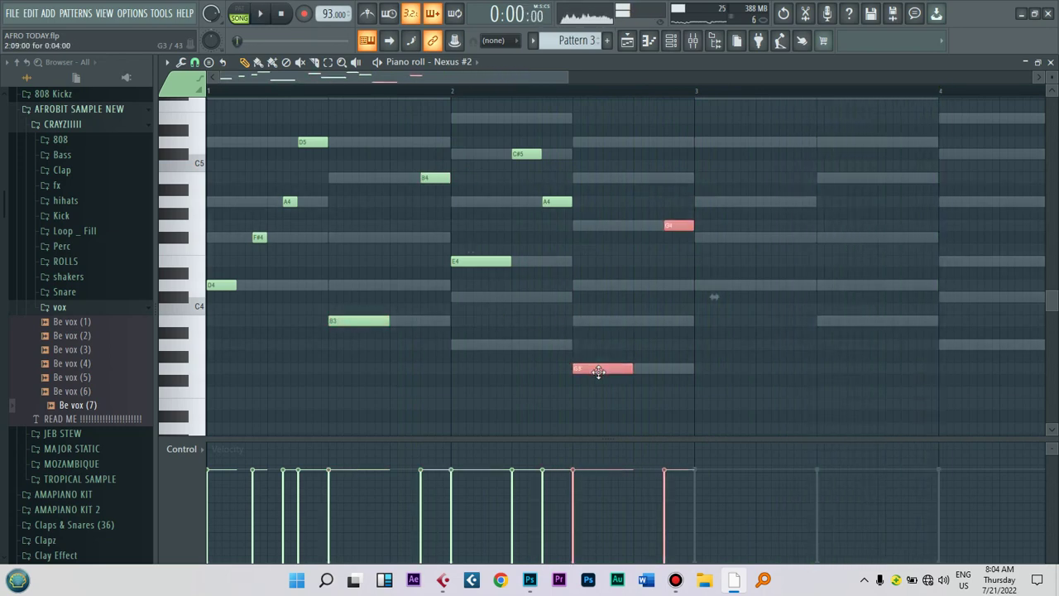
click(631, 216)
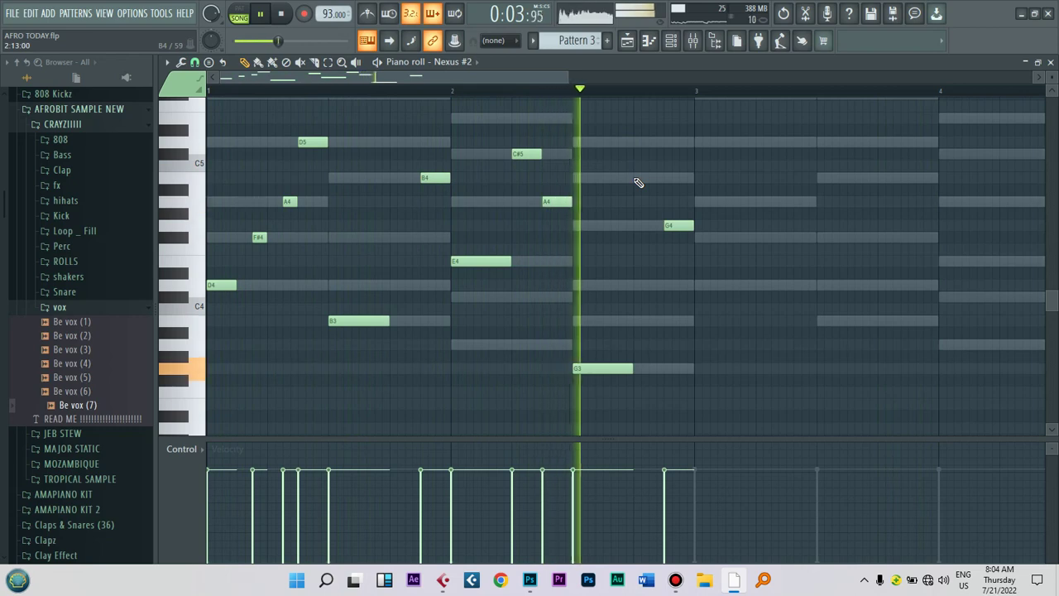
click(634, 286)
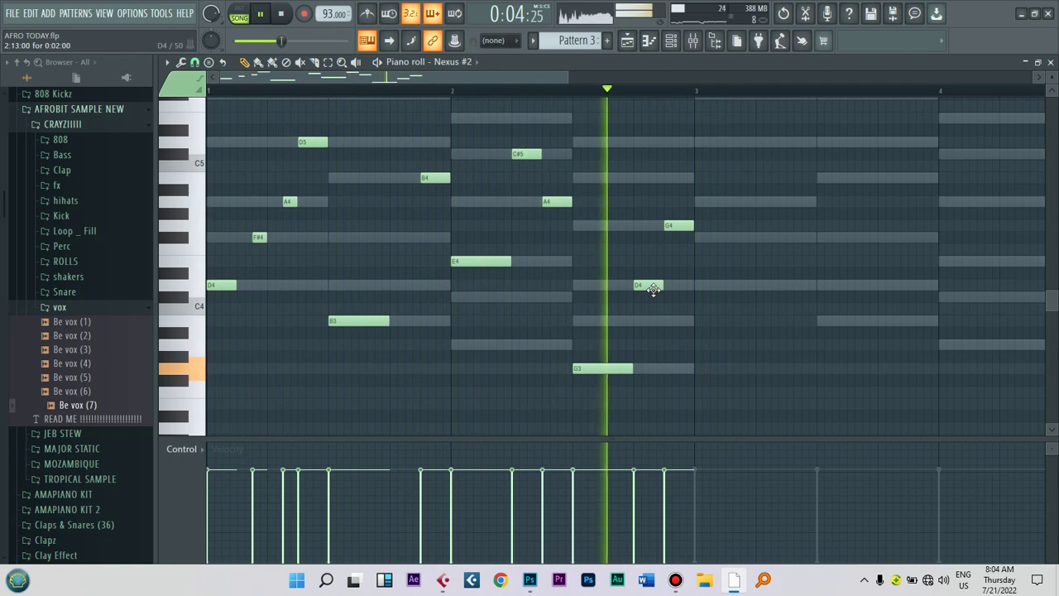
key(space)
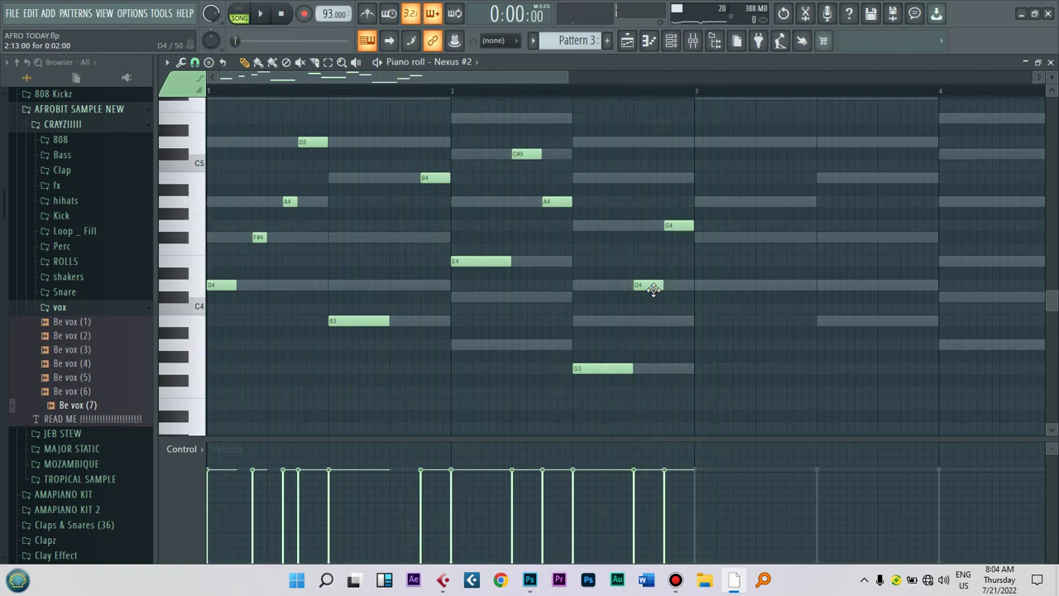
Step: Duplicate the two-bar bass line into bars 3 and 4, and move all its notes from Pattern 3 to the new Pattern 7
key(ctrl+b)
click(671, 43)
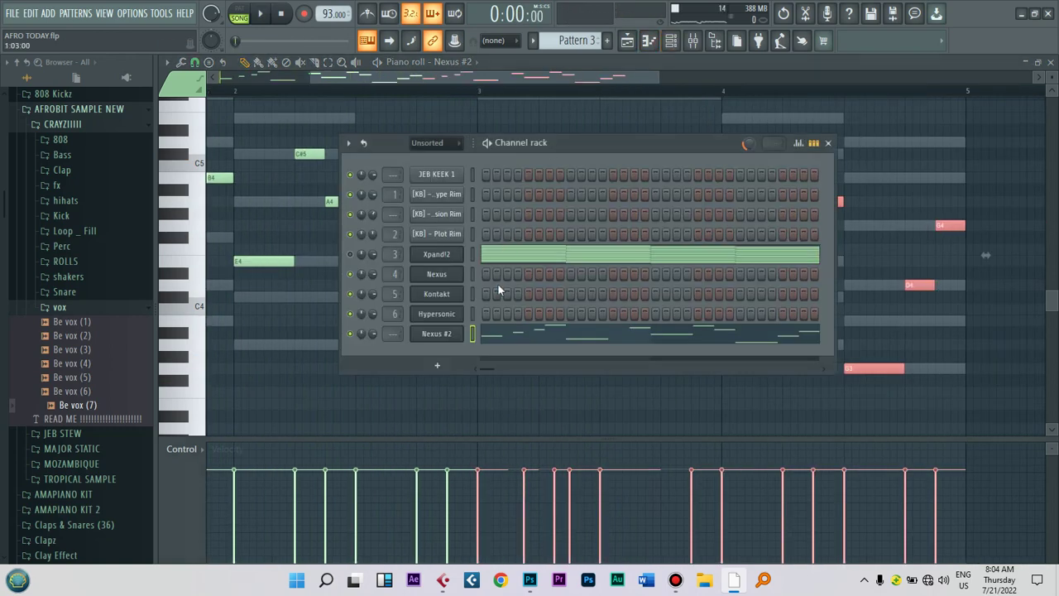
key(ctrl+a)
key(Delete)
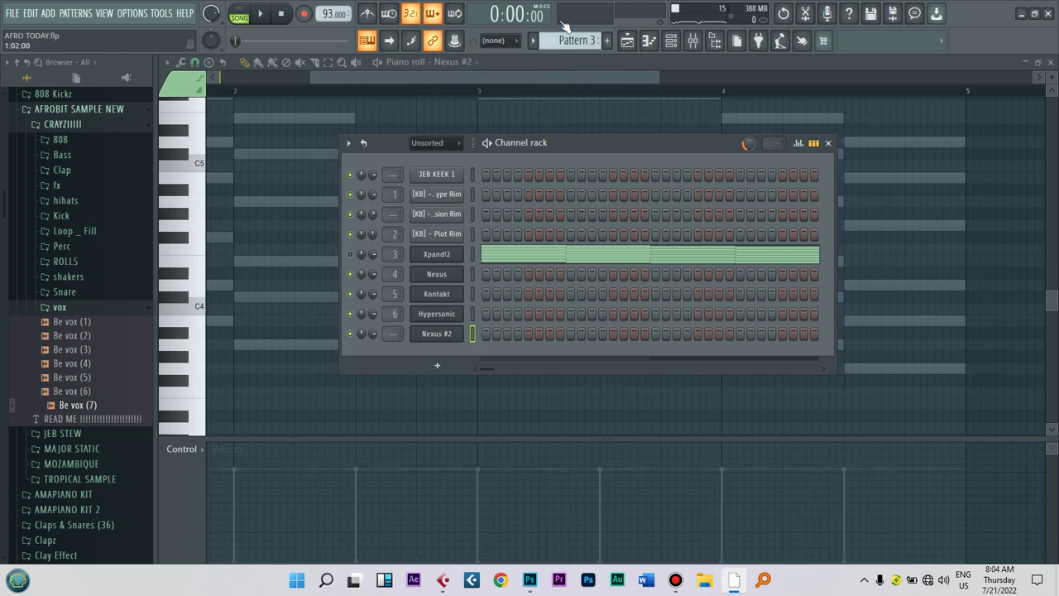
click(610, 42)
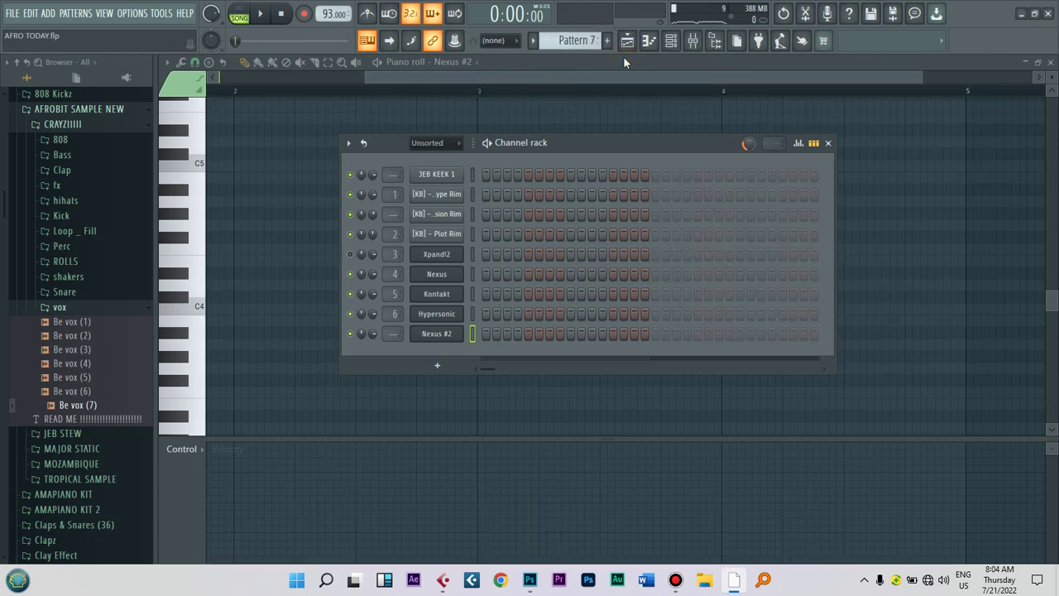
key(ctrl+v)
Step: Place Pattern 7 on Track 10 of the playlist, starting at bar 1, and play the arrangement
click(628, 44)
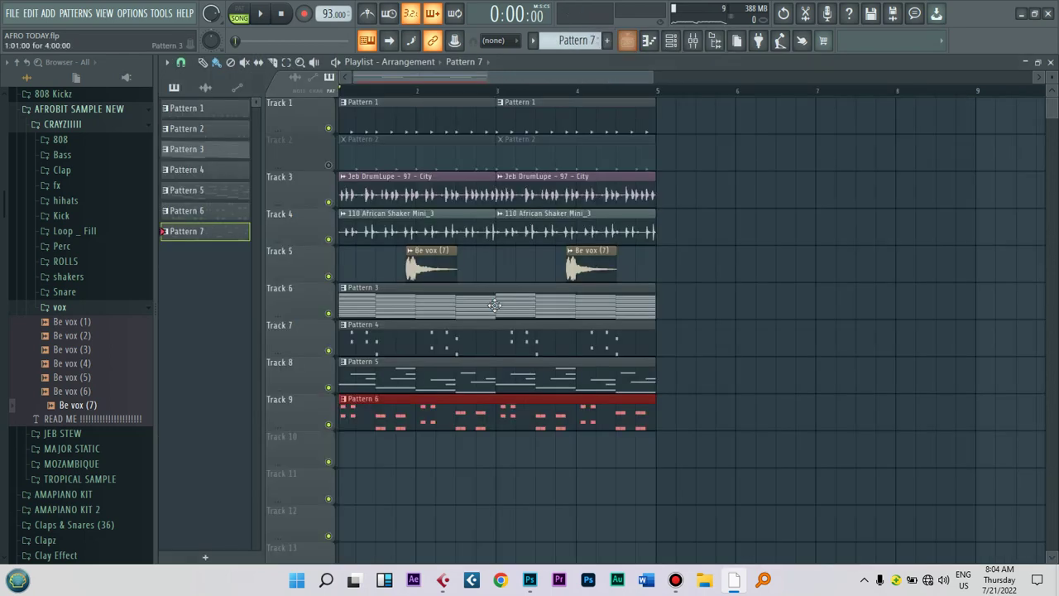
click(452, 452)
drag(452, 451, 382, 446)
key(space)
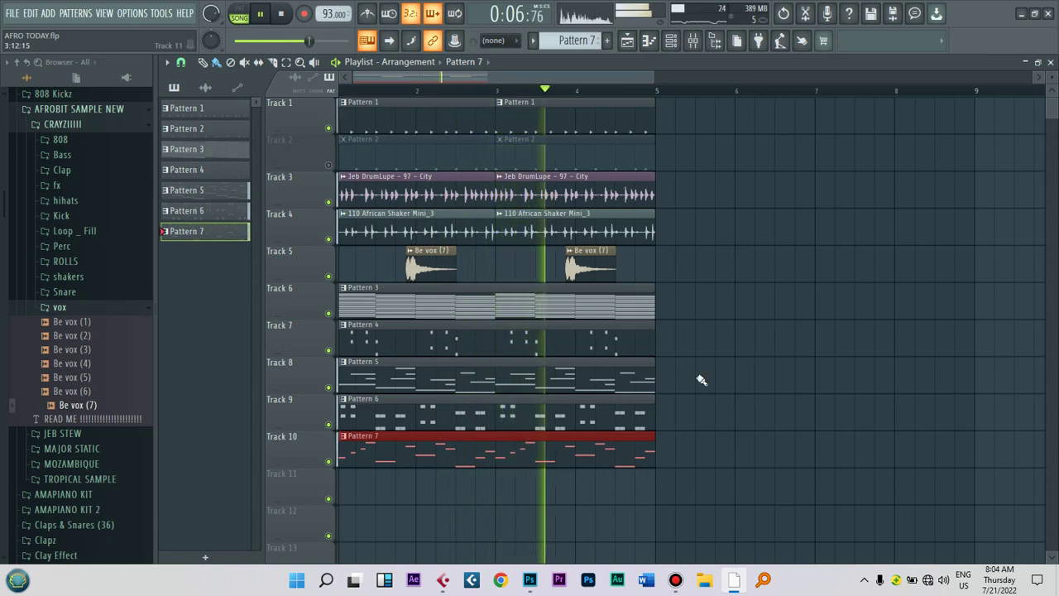
key(space)
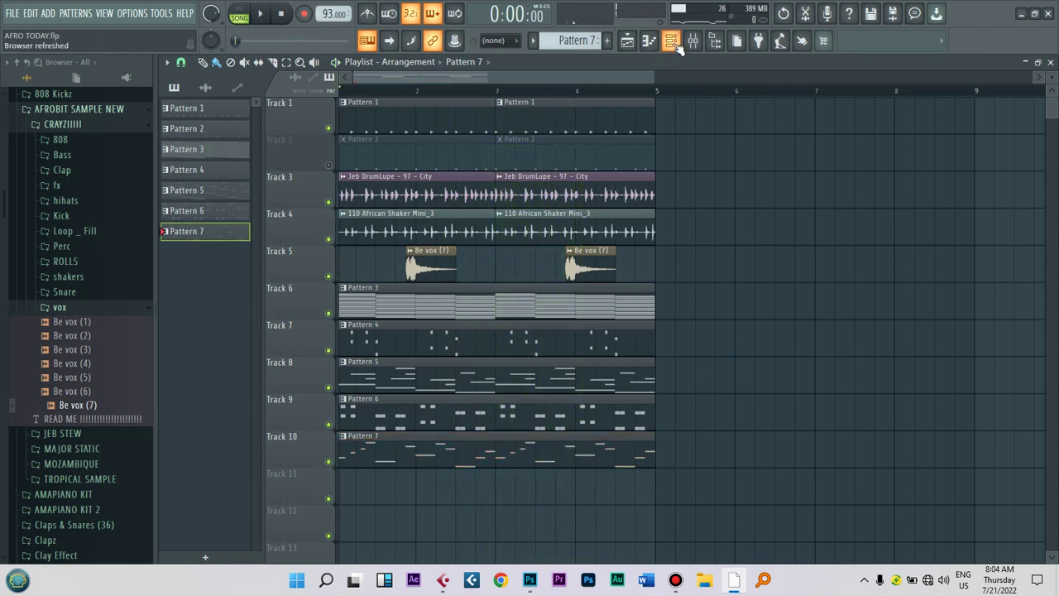
Step: Add a new Kontakt channel and load TC Electric Guitar .nki from the Ilya Efimov TC Electric Guitar library
click(671, 41)
click(439, 366)
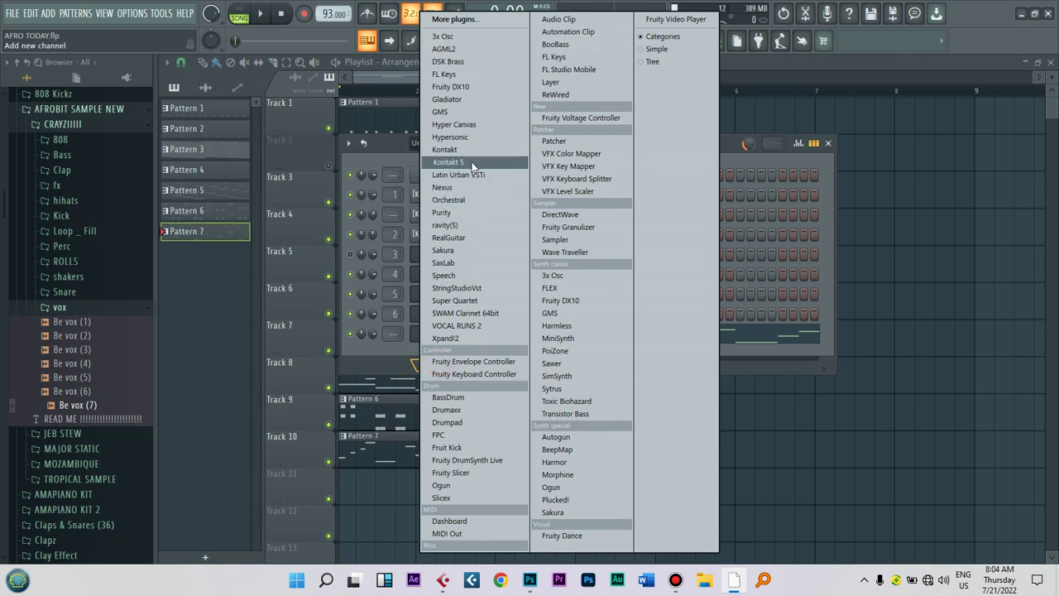
click(444, 150)
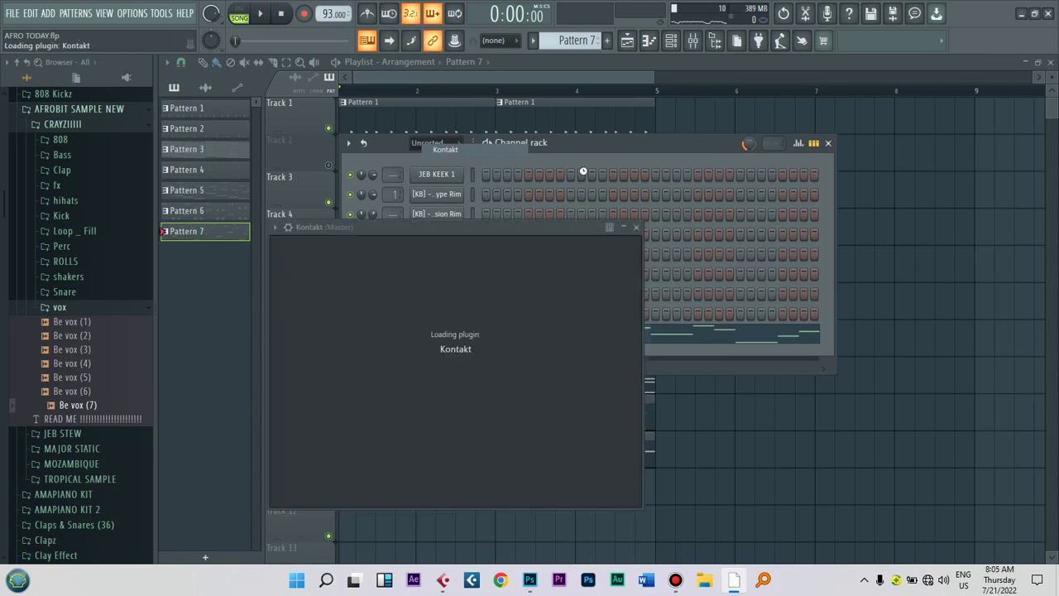
drag(592, 240, 619, 152)
drag(509, 255, 521, 340)
click(375, 485)
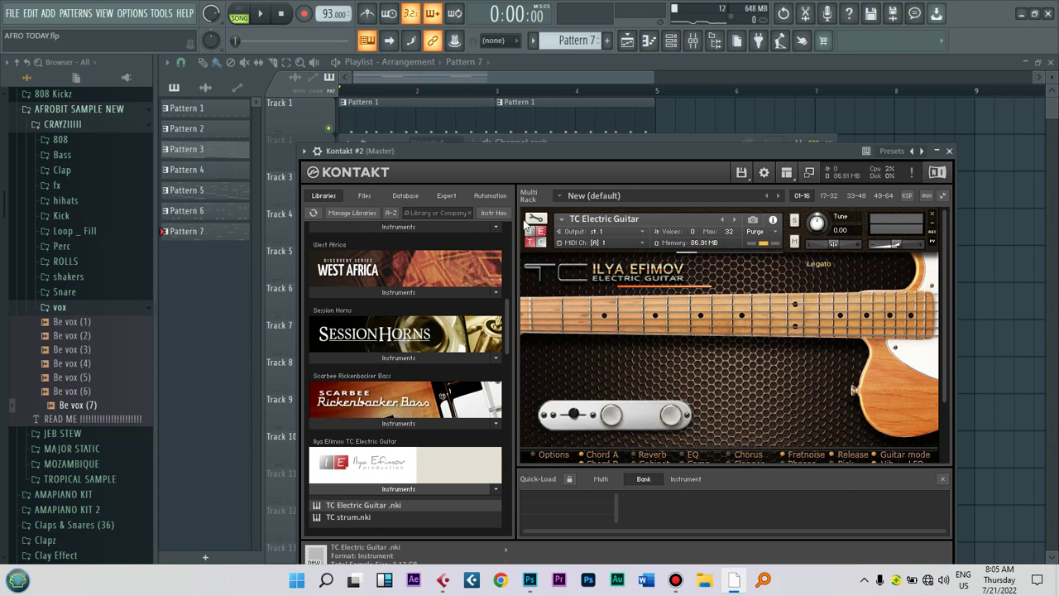
Step: Audition the TC Electric Guitar with test notes and adjust its instrument volume
drag(697, 157, 692, 156)
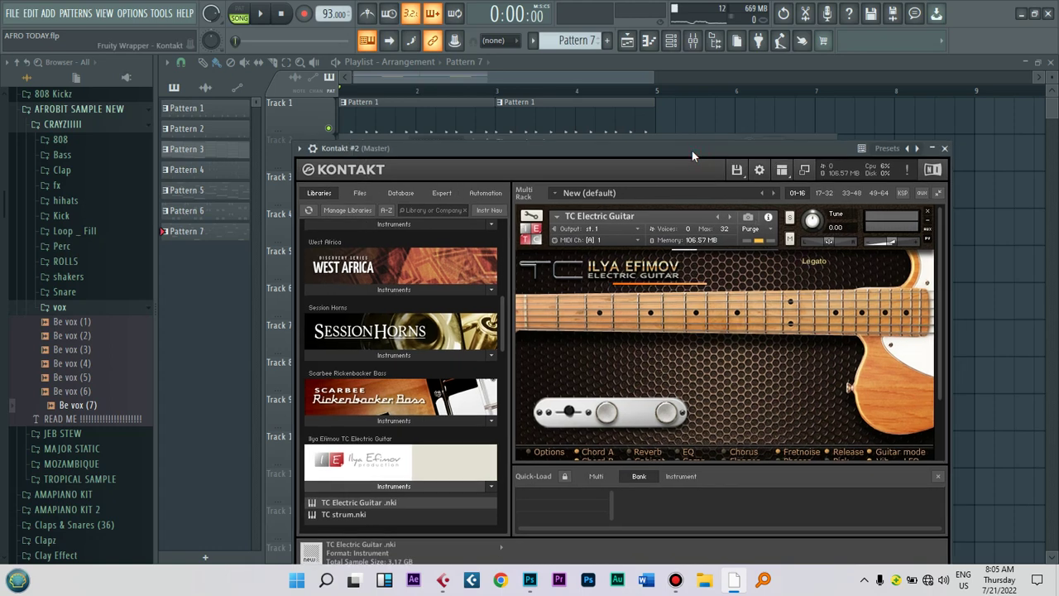
key(w)
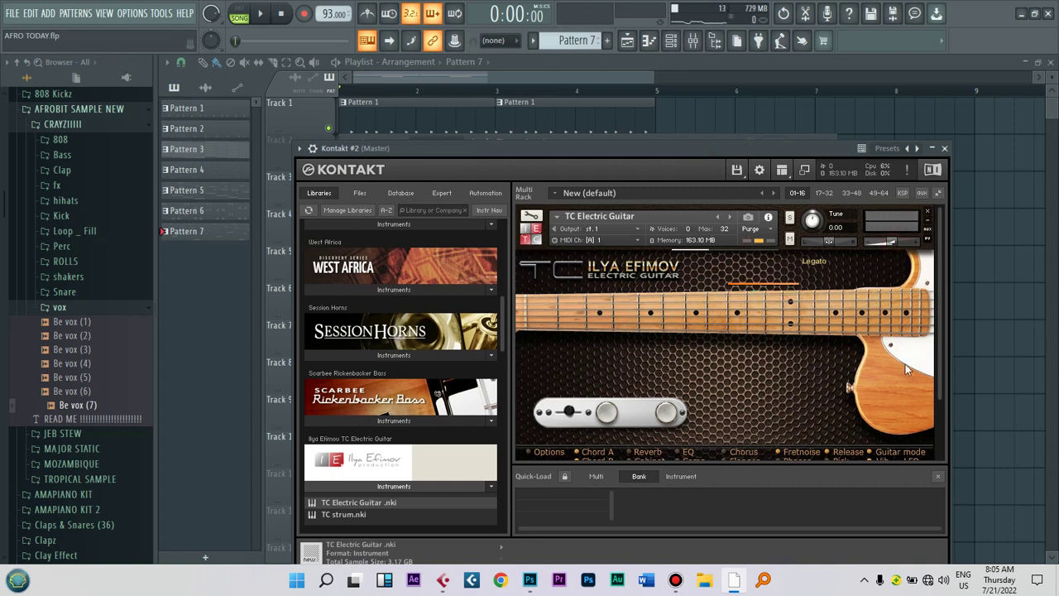
drag(938, 367, 943, 394)
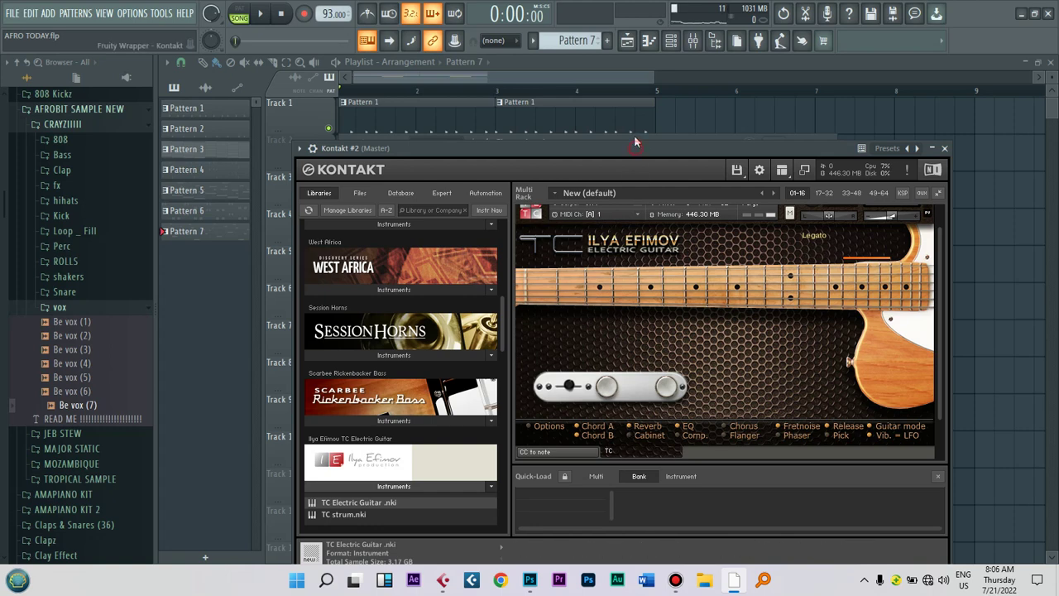
drag(634, 144, 633, 123)
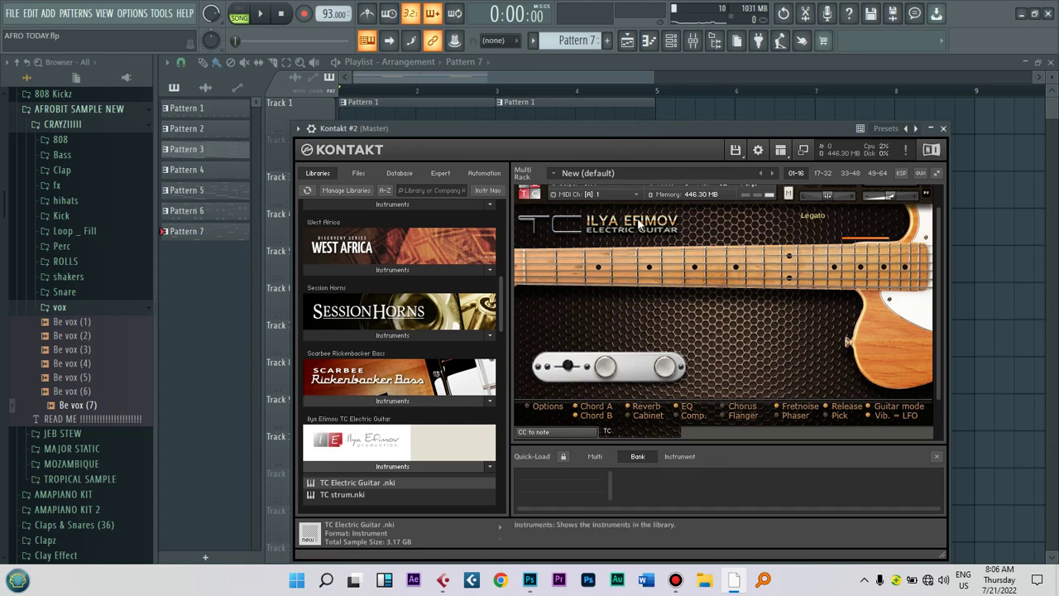
drag(672, 130, 670, 126)
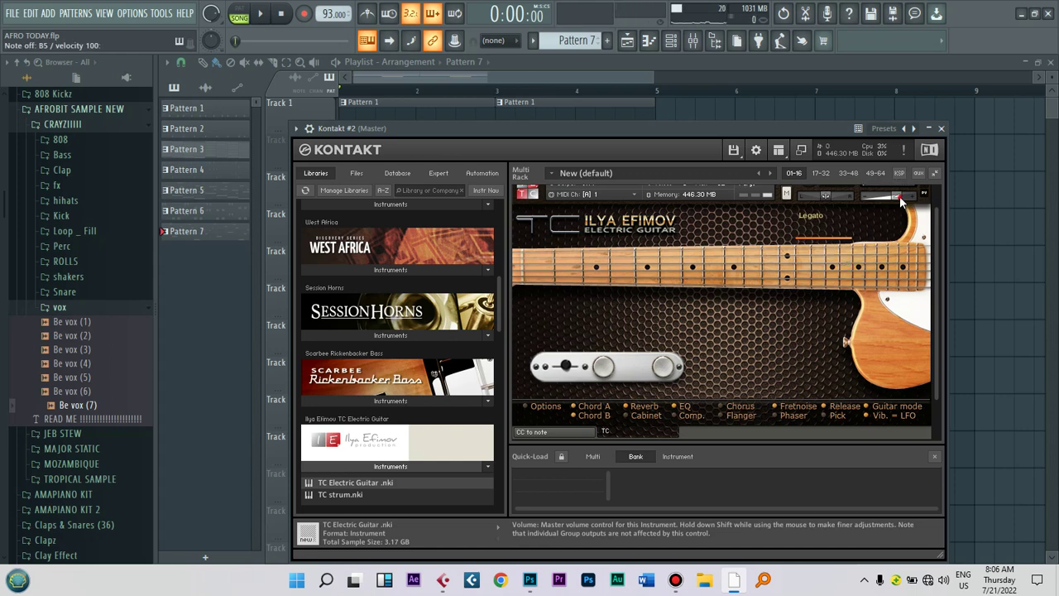
drag(902, 201, 898, 202)
Step: Open the Kontakt #2 piano roll in Pattern 3 and add one-step A5, D6 and F#6 at steps 6, 7 and 8 of bar 1
click(308, 130)
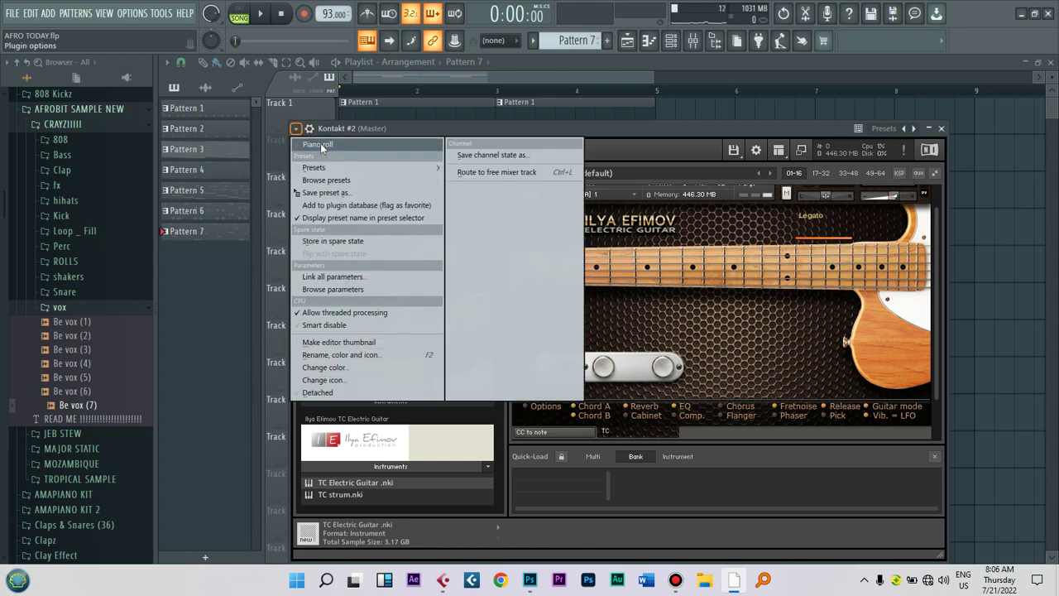
click(320, 146)
scroll(569, 63, down, 4)
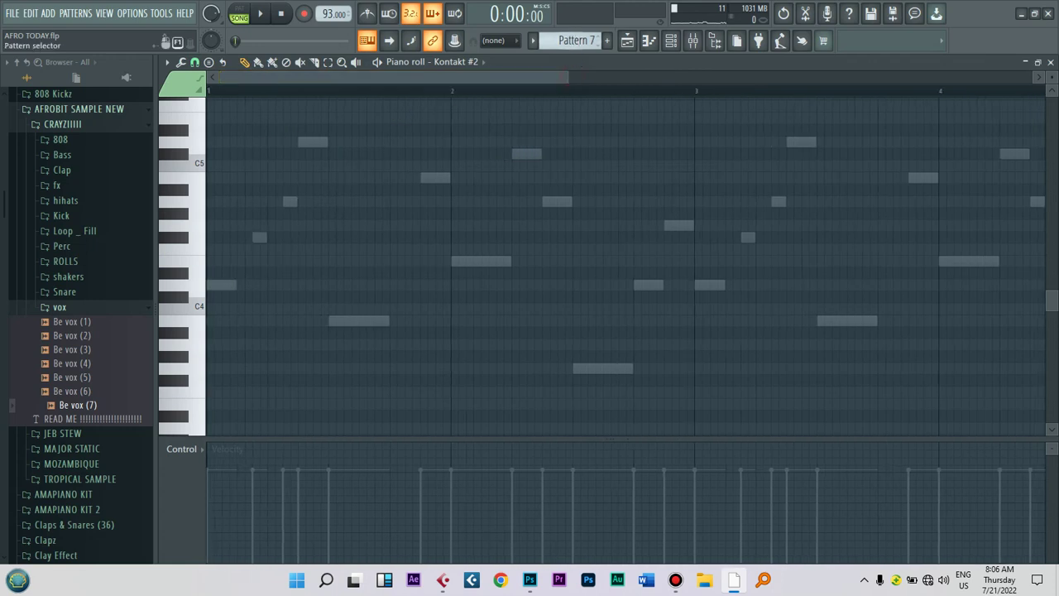
drag(283, 200, 289, 259)
key(space)
key(space)
scroll(289, 265, up, 4)
drag(290, 262, 289, 382)
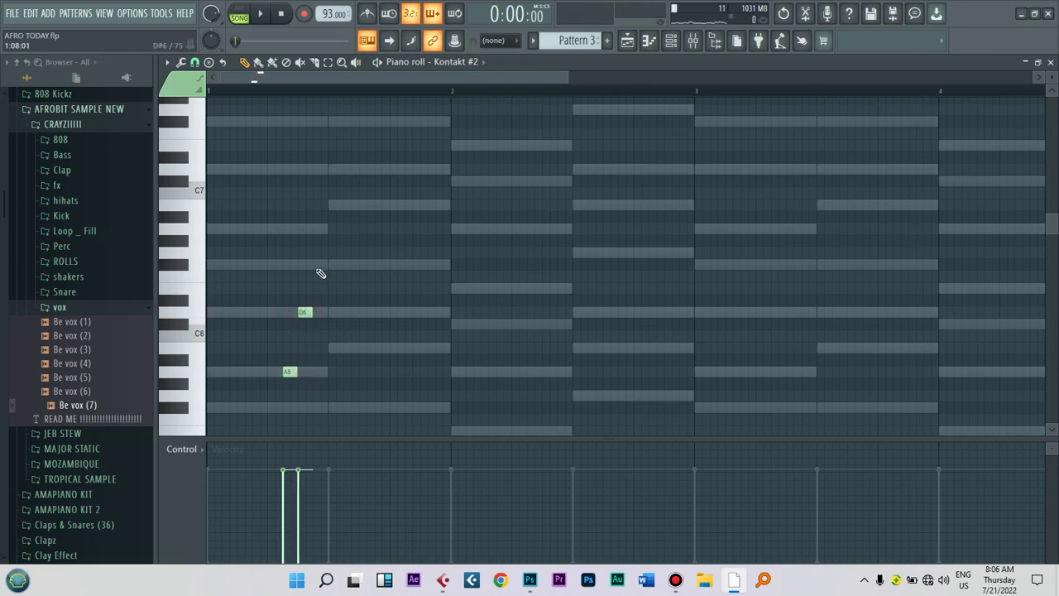
key(space)
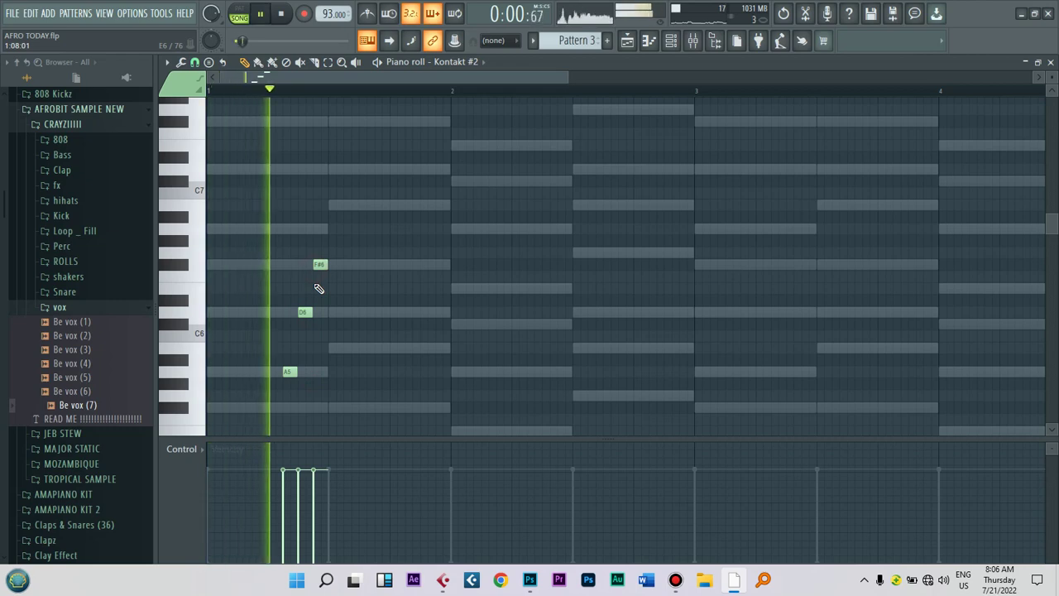
Step: Continue the guitar phrase with a one-step B5 at step 9, a one-step C#6 at step 10 and a two-step D6 at step 11
key(space)
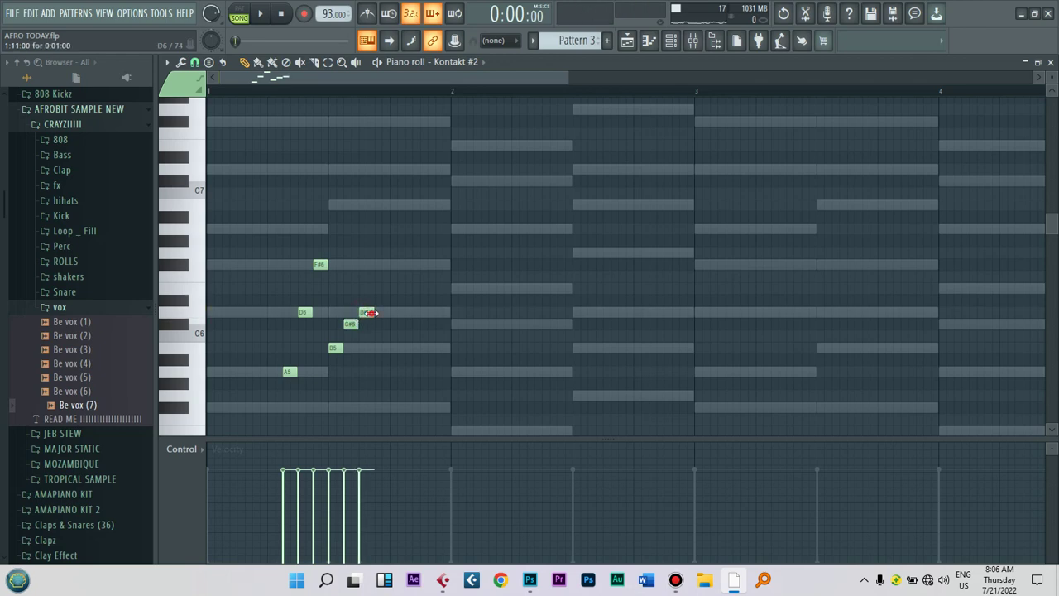
key(space)
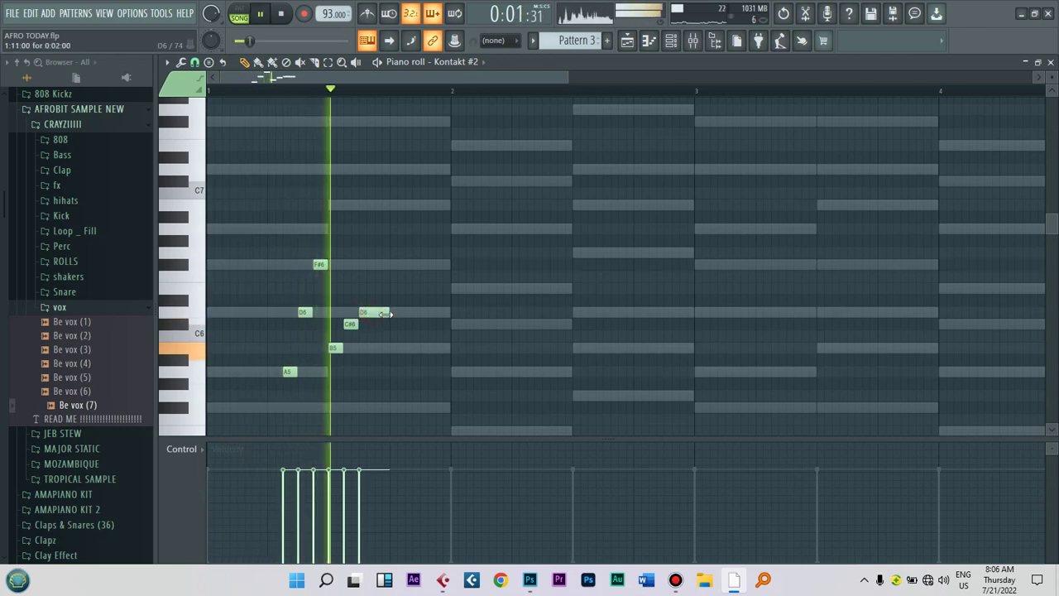
key(space)
Step: Replace the B5 and C#6 notes with a two-step E6 at step 9 of bar 1
right_click(350, 324)
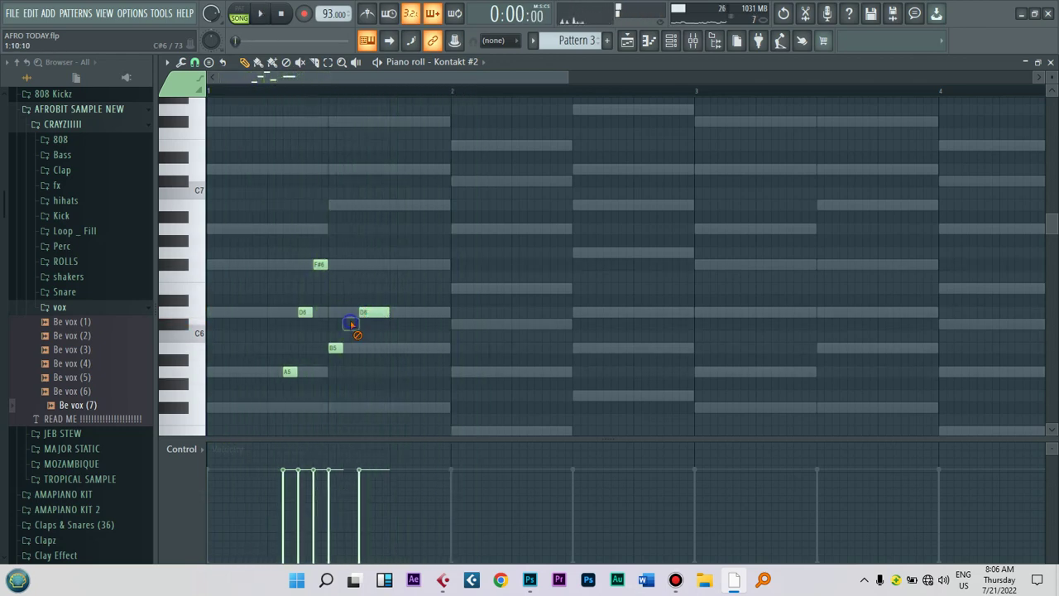
key(space)
click(346, 278)
drag(355, 279, 342, 275)
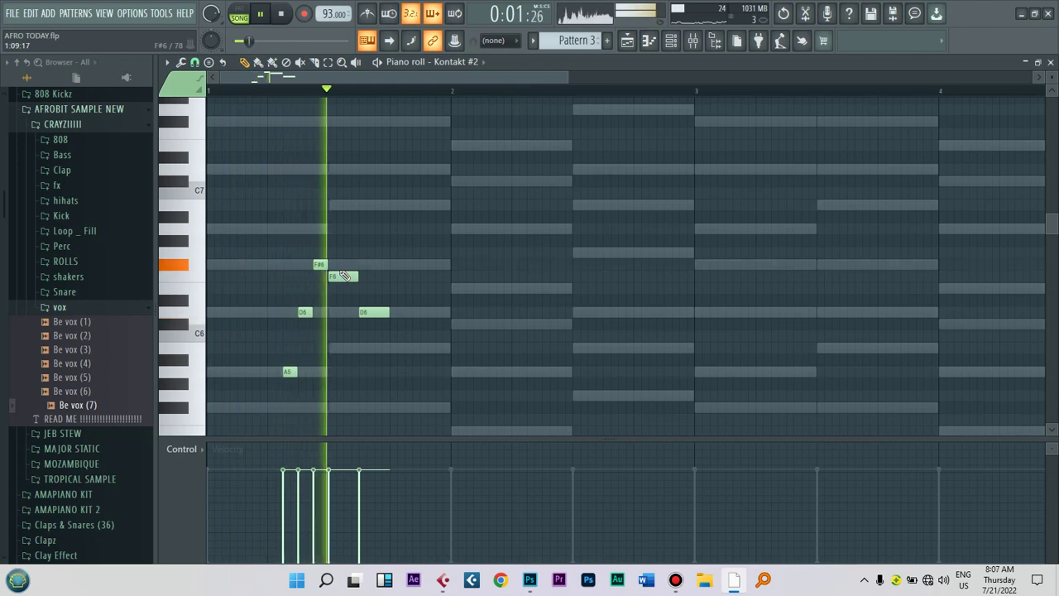
key(space)
drag(341, 279, 342, 289)
key(space)
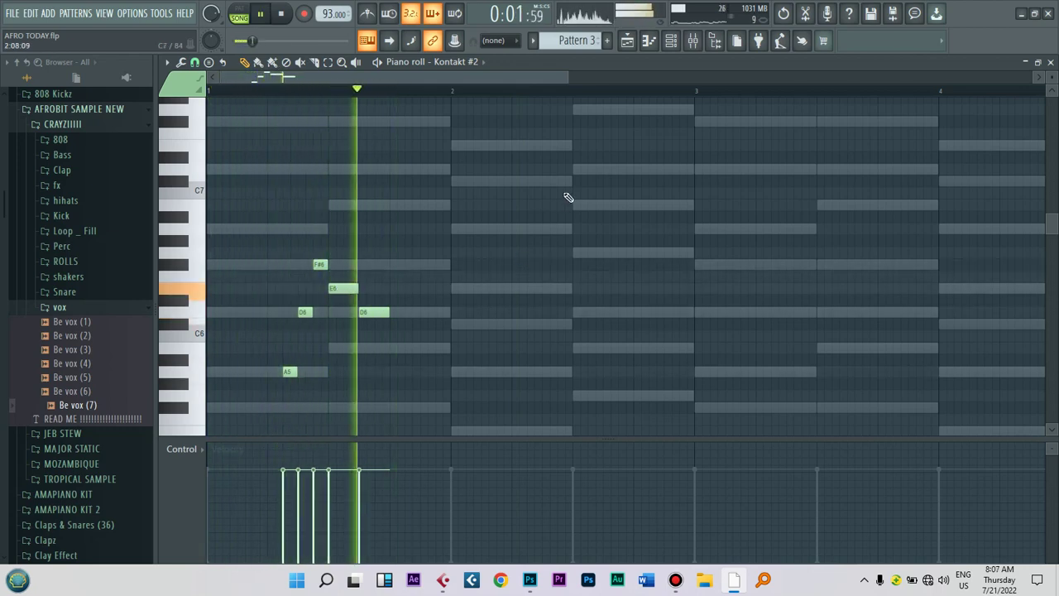
Step: Clear the ending of the guitar phrase and rework it as one-step D6, E6 and F#6 at steps 6, 7 and 8 of bar 1
key(space)
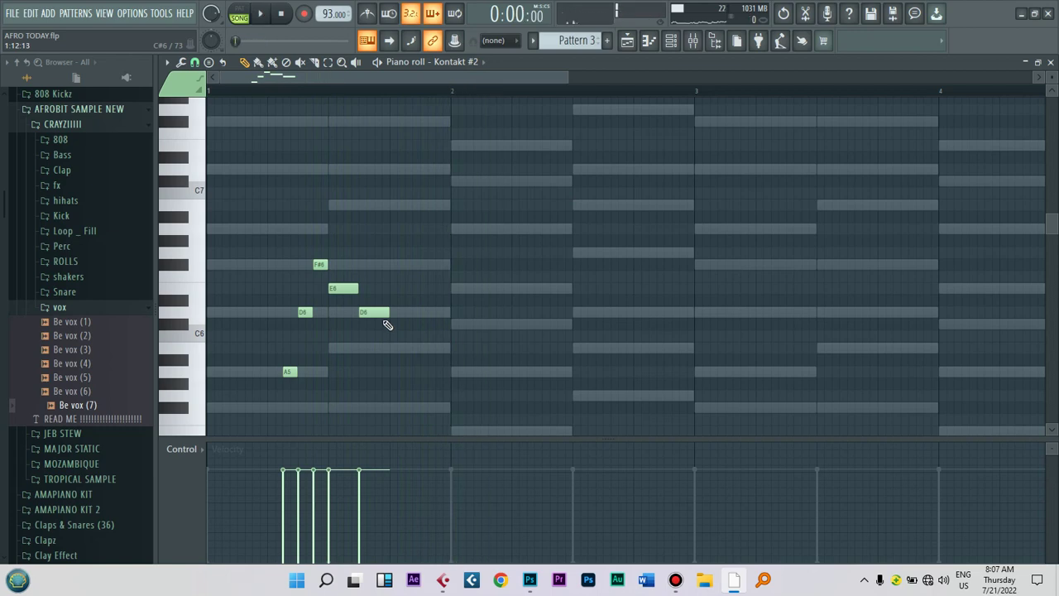
right_click(374, 312)
right_click(343, 288)
right_click(319, 264)
drag(287, 374, 284, 299)
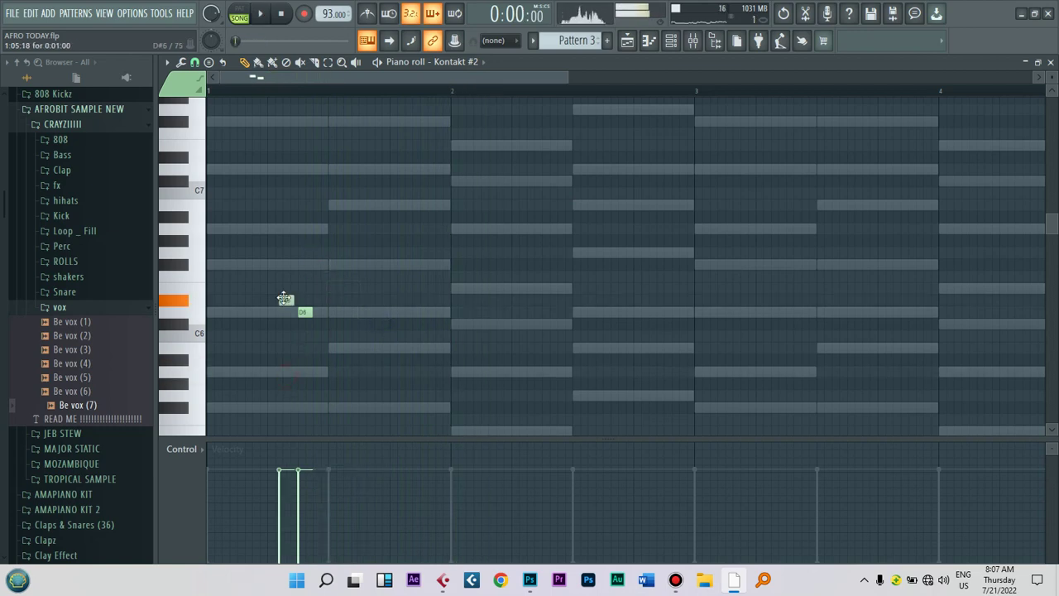
key(space)
key(space)
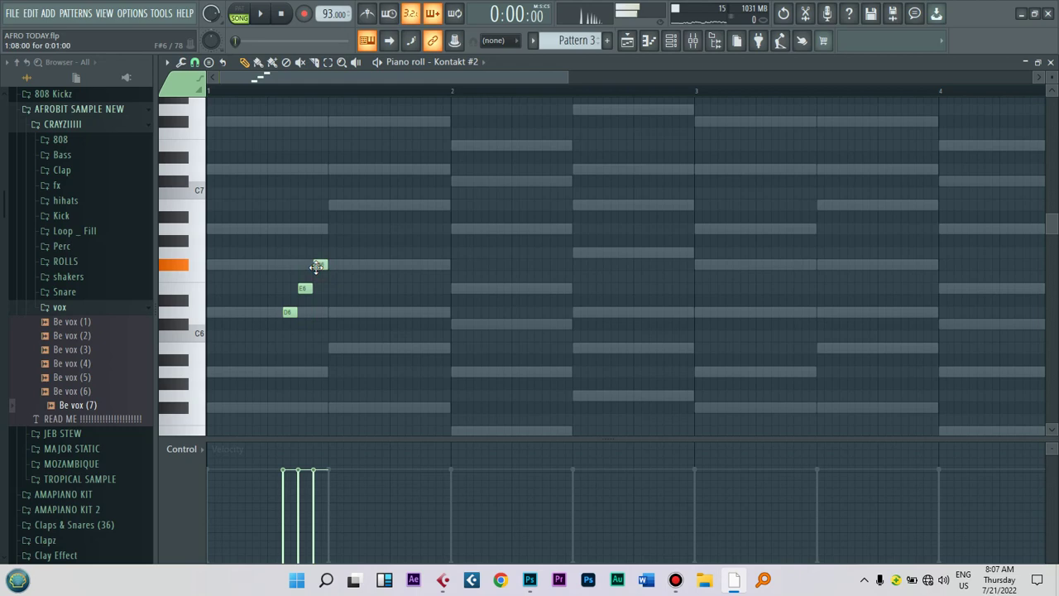
Step: Route the Kontakt #2 channel to mixer track 7 and load Fruity Reeverb 2 on that track
click(671, 42)
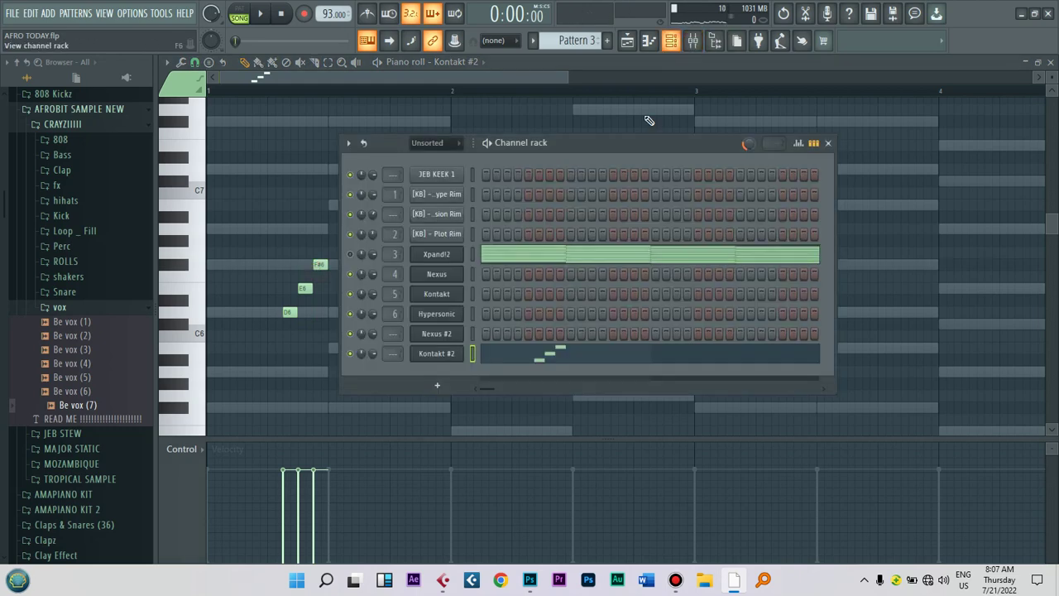
click(439, 354)
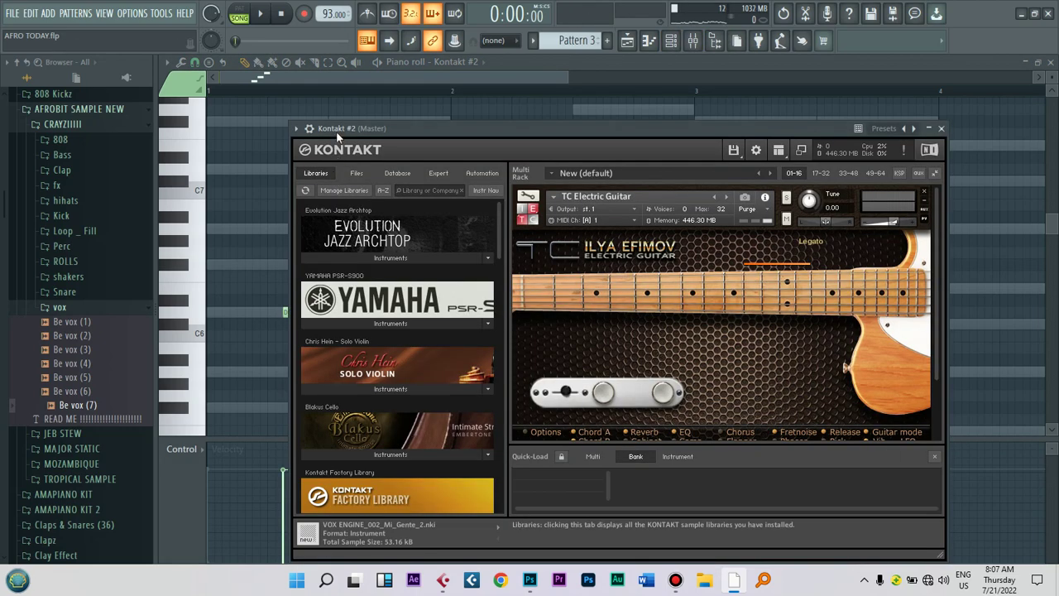
click(311, 130)
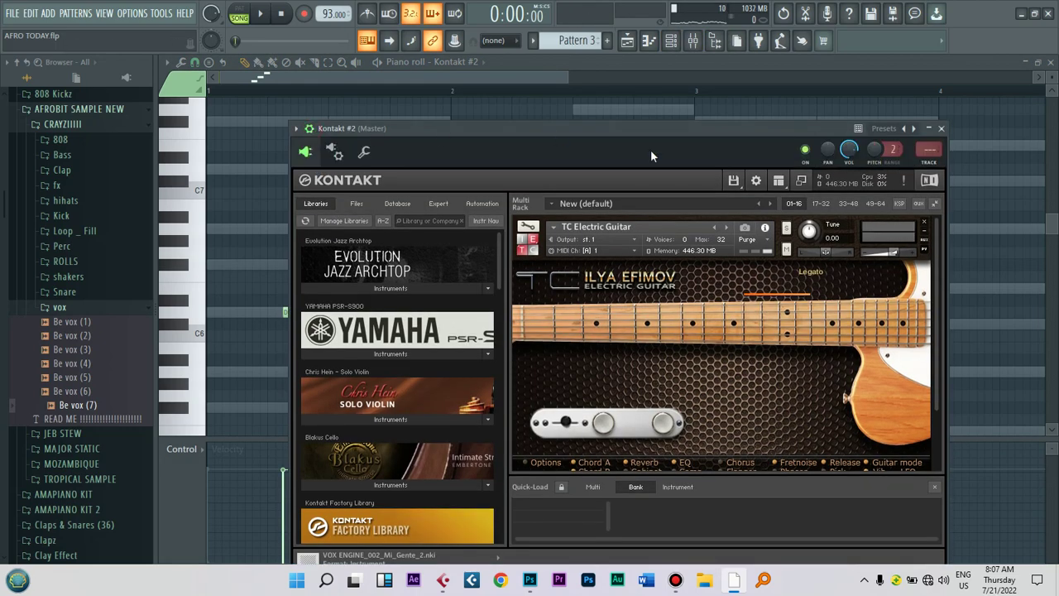
click(931, 162)
click(864, 127)
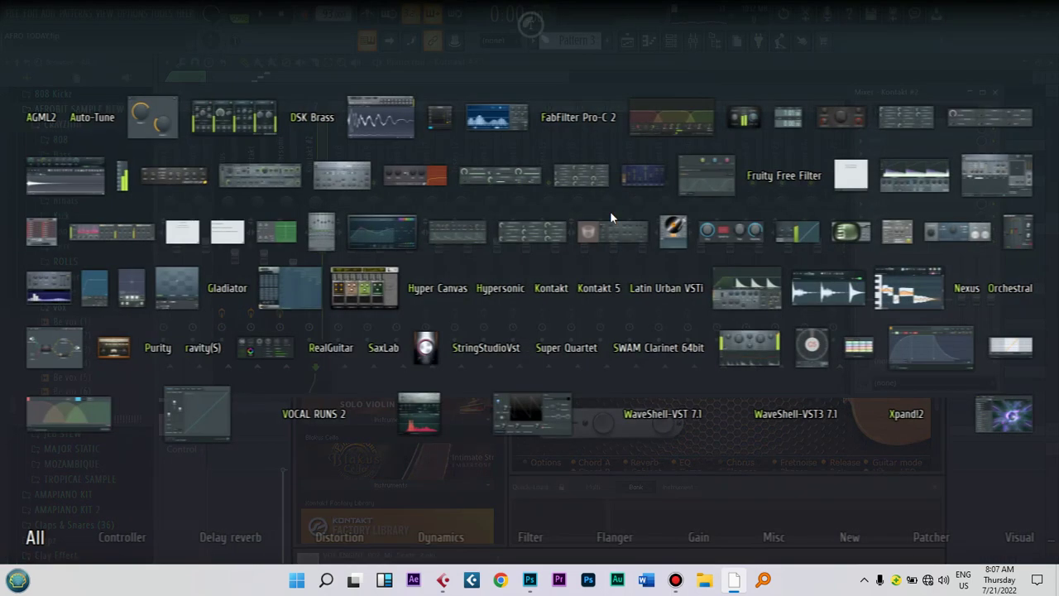
click(602, 227)
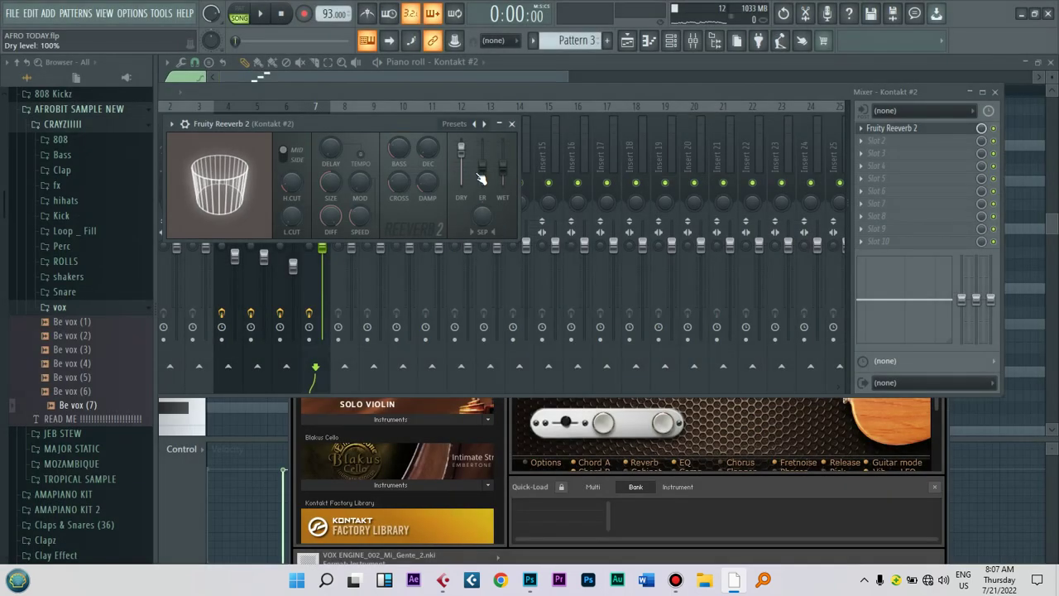
Step: Adjust the reverb's wet level on the guitar track and play back the guitar phrase in the piano roll
key(space)
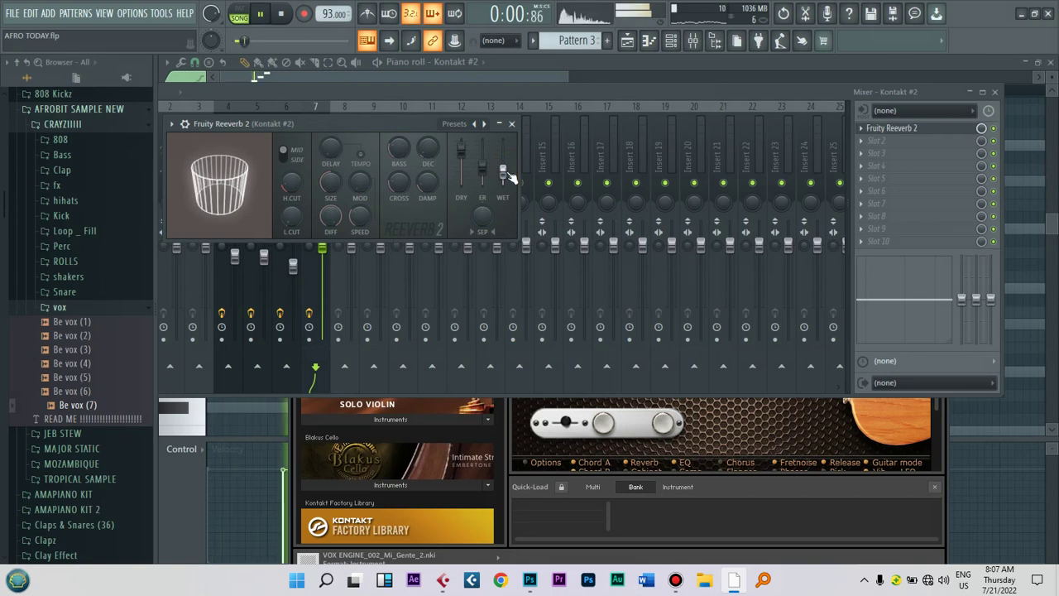
key(space)
key(t)
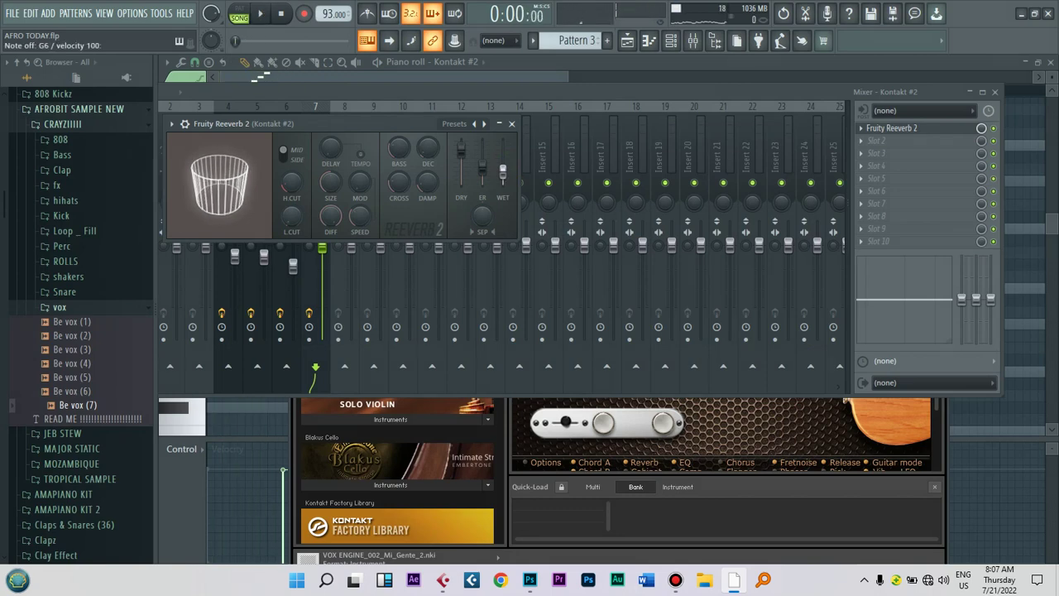
click(571, 68)
key(space)
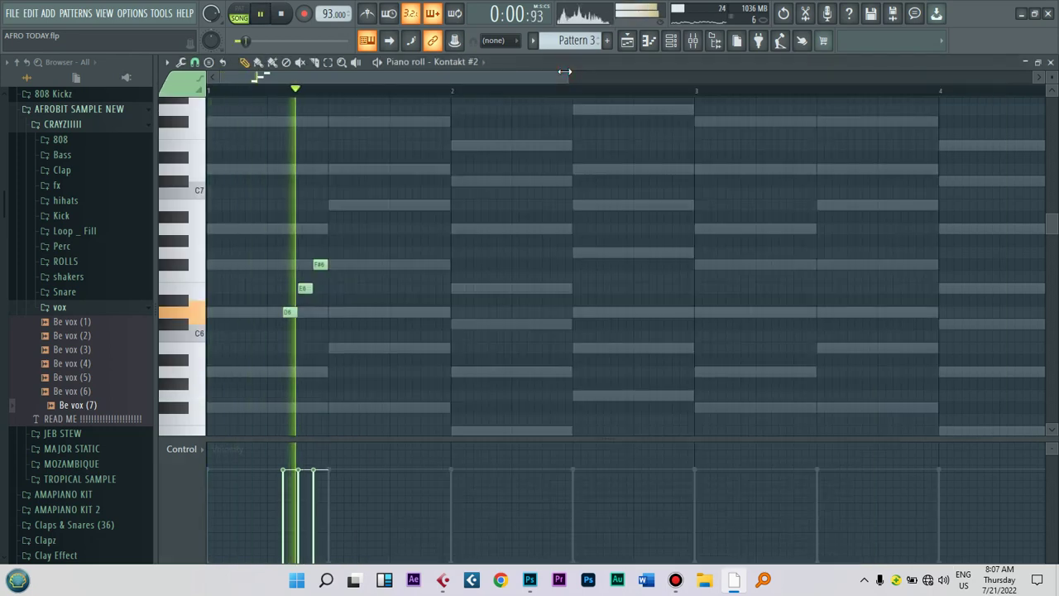
Step: Add one-step B6, C#7, D7, C#7 and B6 at steps 12 to 16 of bar 1, plus A6 at step 1 of bar 2
click(377, 203)
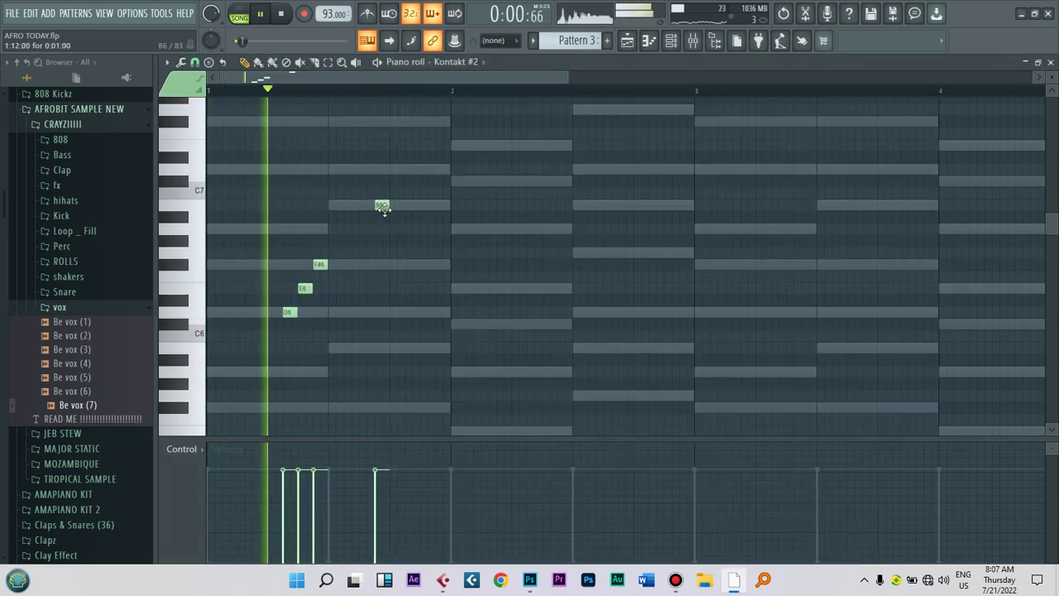
click(399, 193)
key(space)
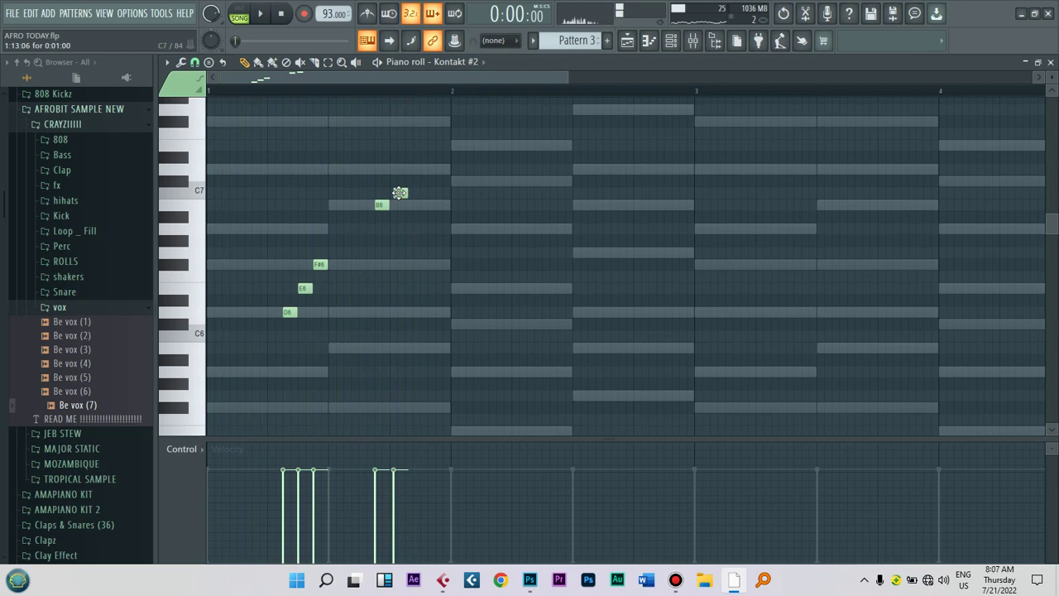
drag(400, 193, 401, 181)
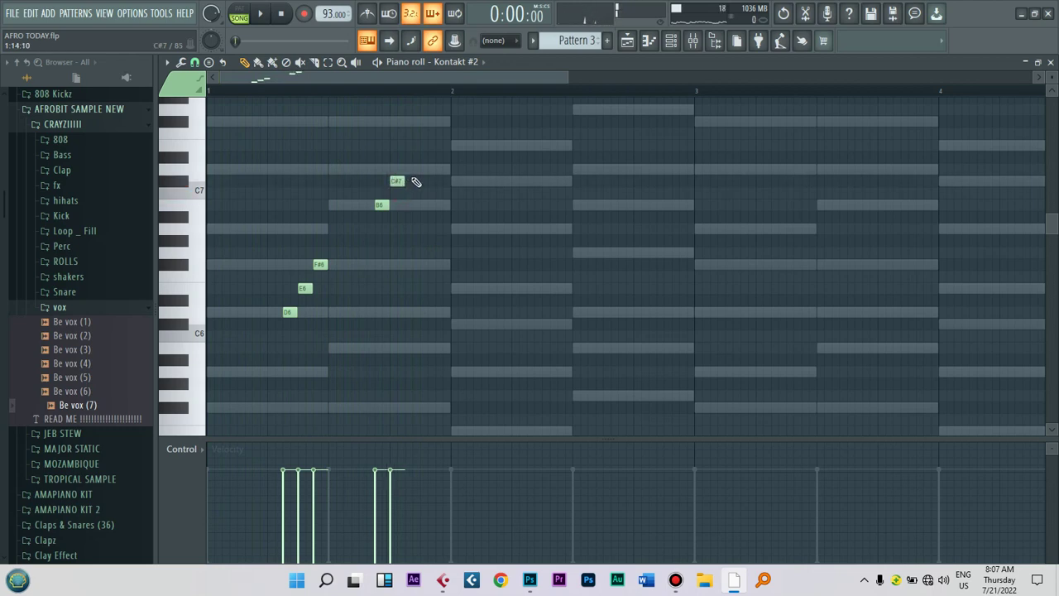
click(406, 169)
click(422, 180)
key(space)
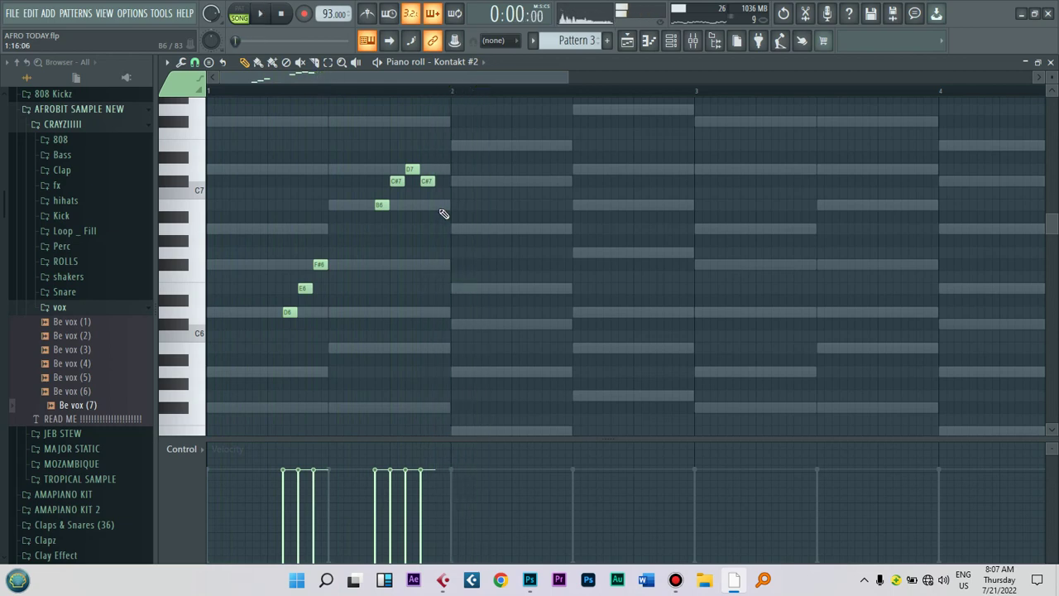
click(445, 205)
click(455, 229)
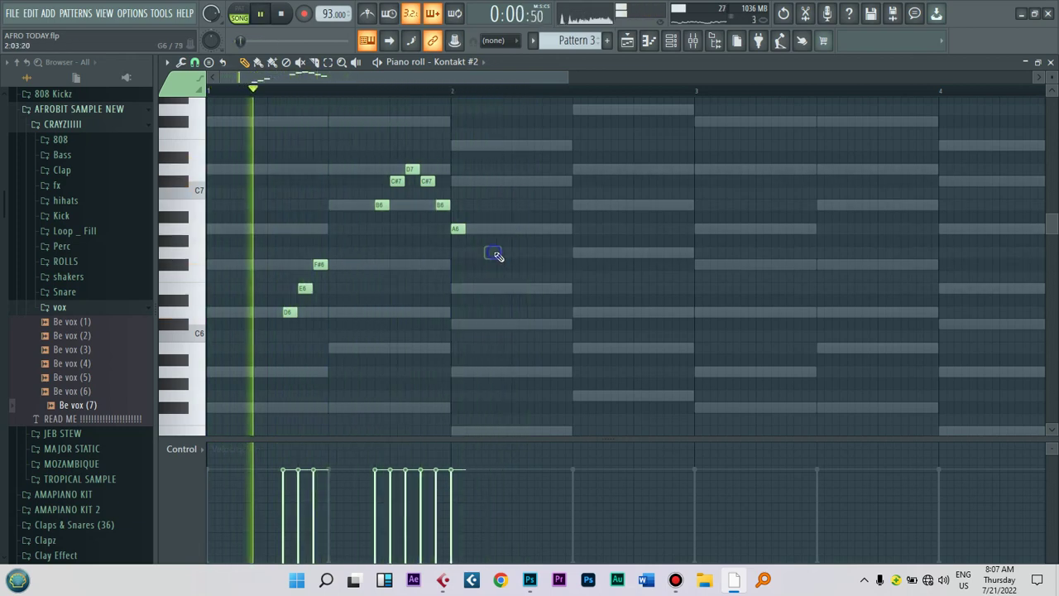
Step: Change steps 13 to 15 of bar 1 to A6, B6 and A6, and delete the A6 at the start of bar 2
drag(407, 169, 397, 229)
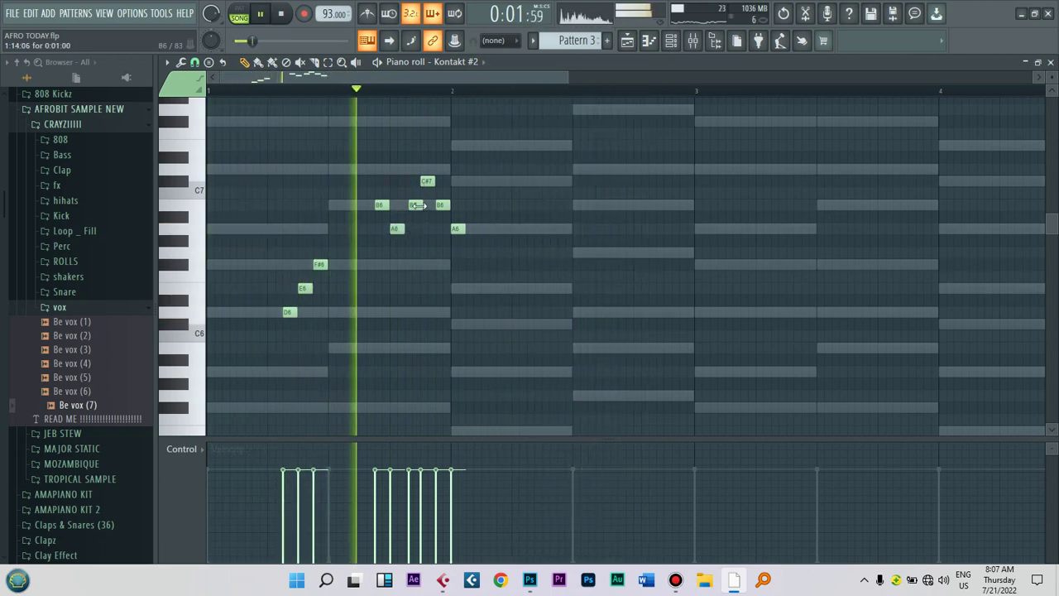
drag(415, 205, 419, 205)
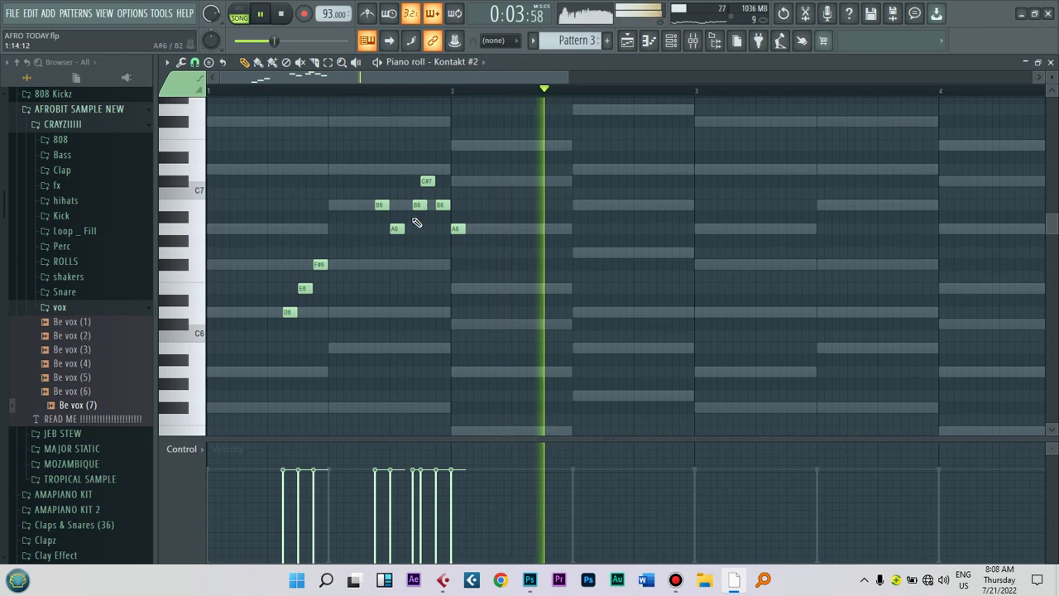
key(space)
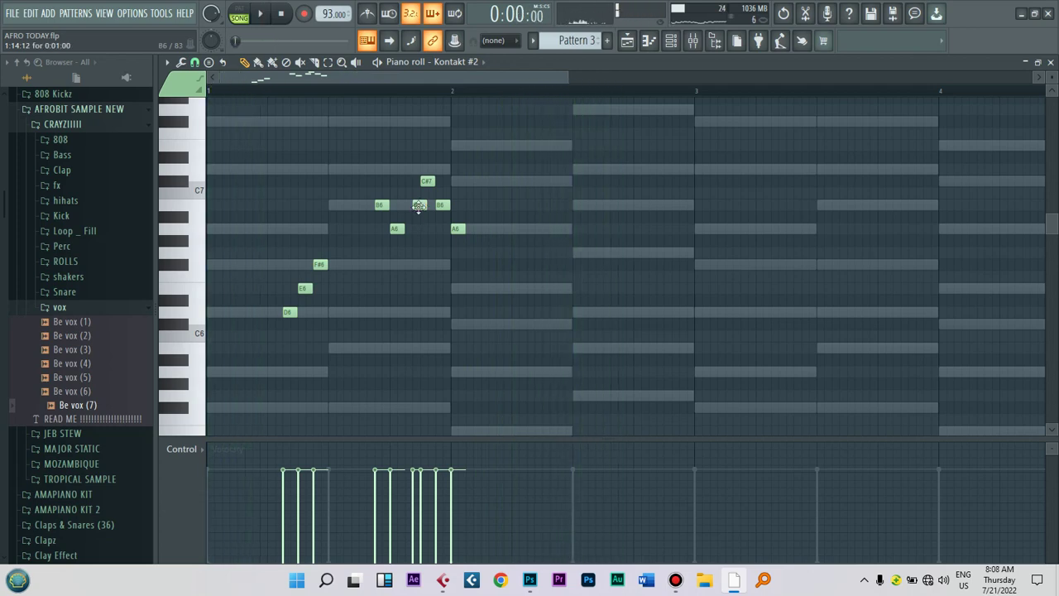
key(space)
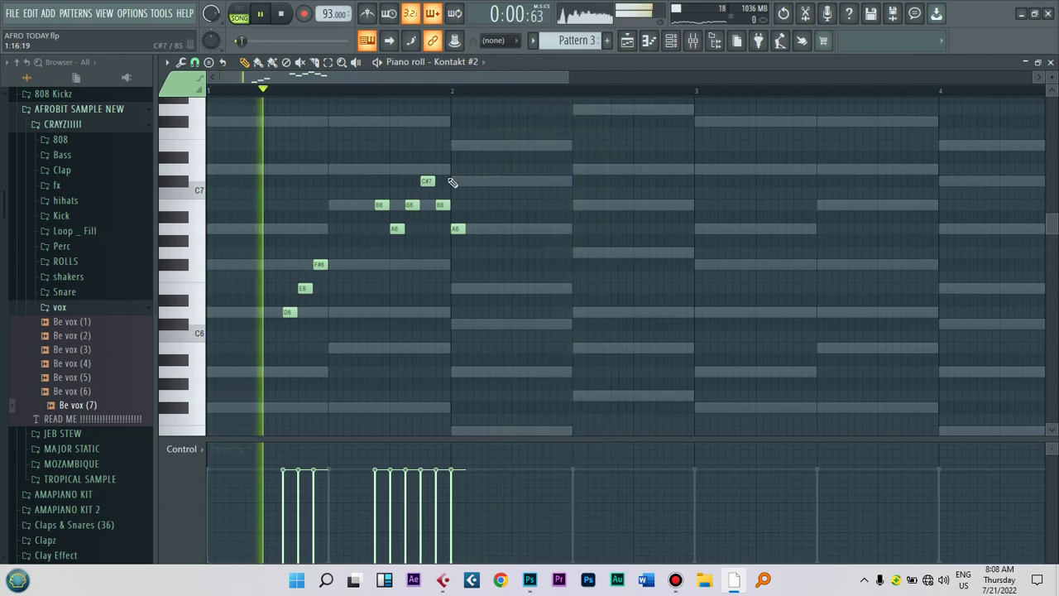
drag(427, 180, 428, 230)
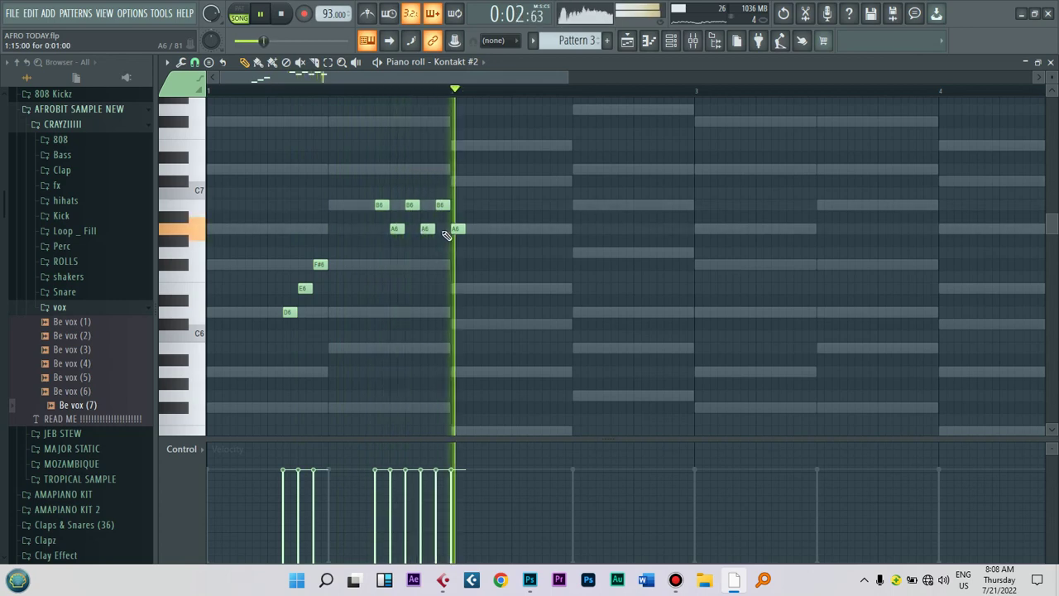
right_click(458, 229)
key(space)
key(space)
Step: Lower the B6 notes at steps 12 and 14 to F#6, and replace the step 16 note by extending the preceding A6 to two steps
drag(380, 205, 377, 269)
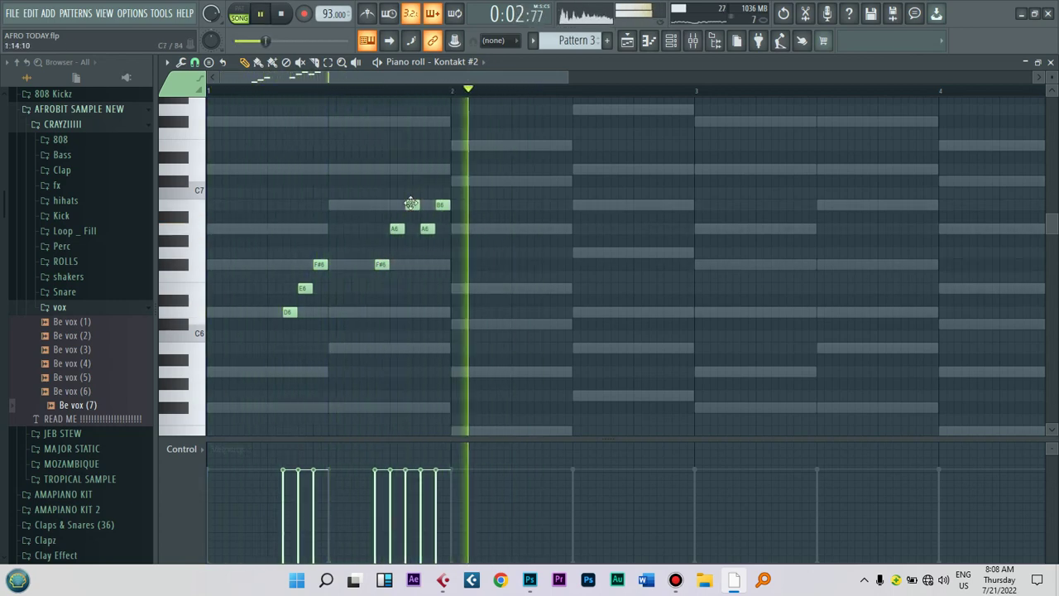
drag(408, 209, 412, 267)
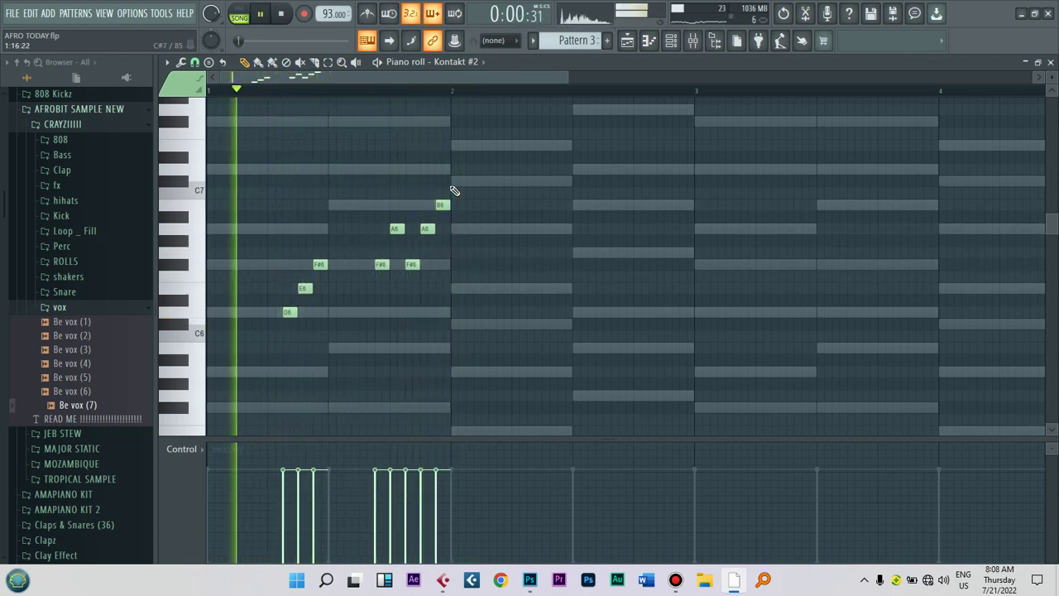
drag(442, 206, 443, 266)
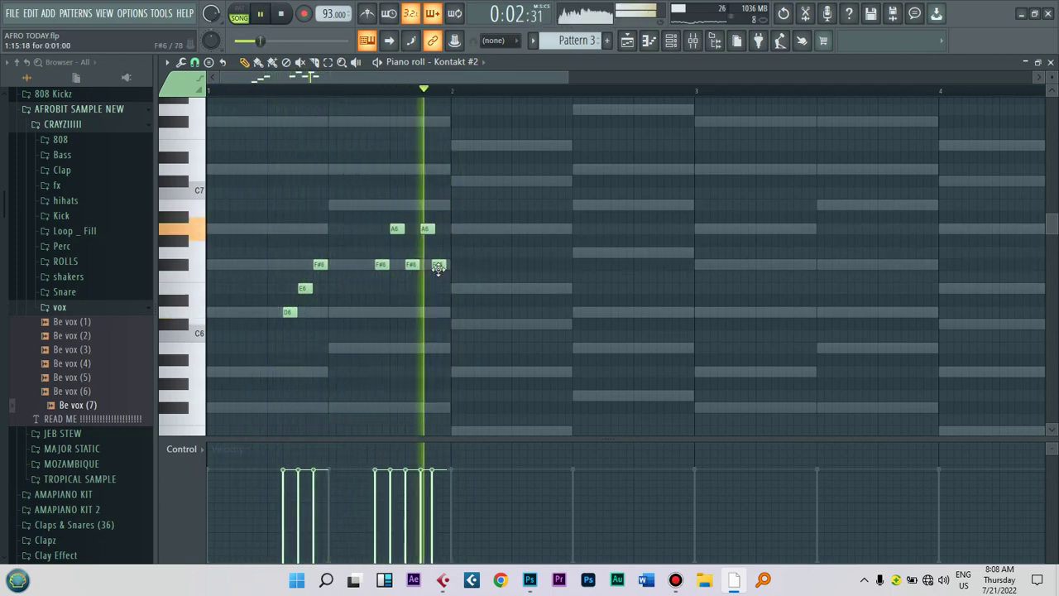
right_click(443, 265)
drag(434, 229, 451, 232)
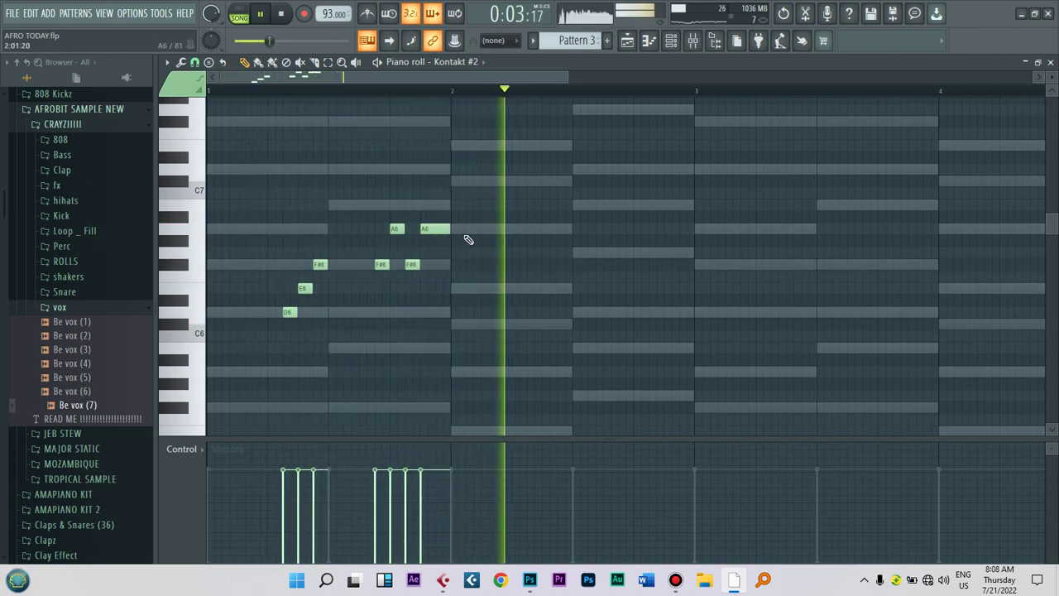
Step: Delete the A6 and F#6 notes in steps 12 to 16 of bar 1 and stop playback
right_click(434, 229)
right_click(397, 229)
right_click(381, 265)
right_click(411, 265)
key(space)
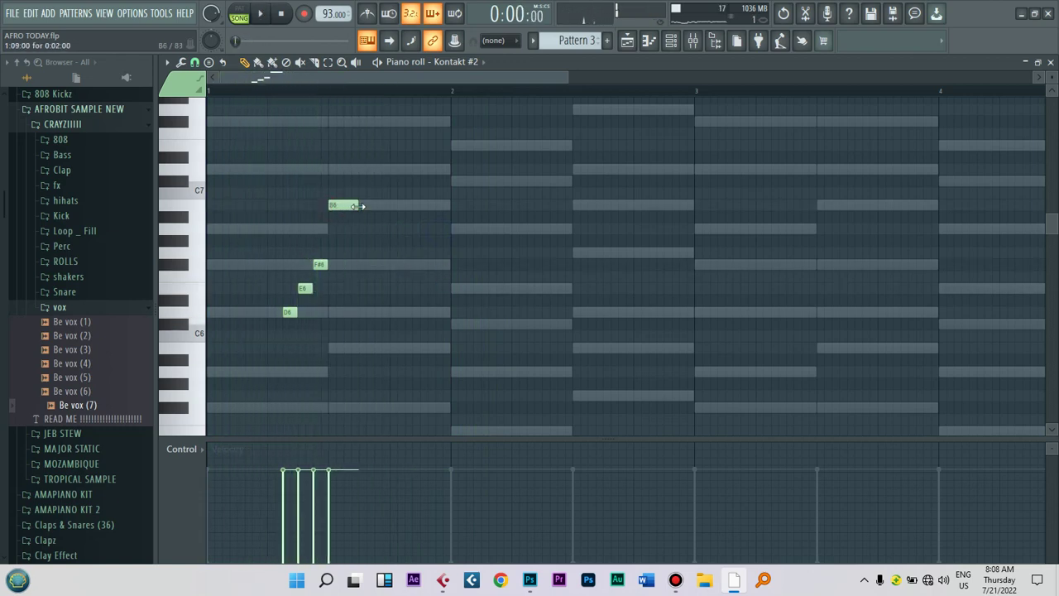
Step: Place a four-step D7 at step 9 and a four-step note at step 13 of bar 1, lowering the second one to B6
drag(332, 238, 388, 174)
key(space)
click(390, 180)
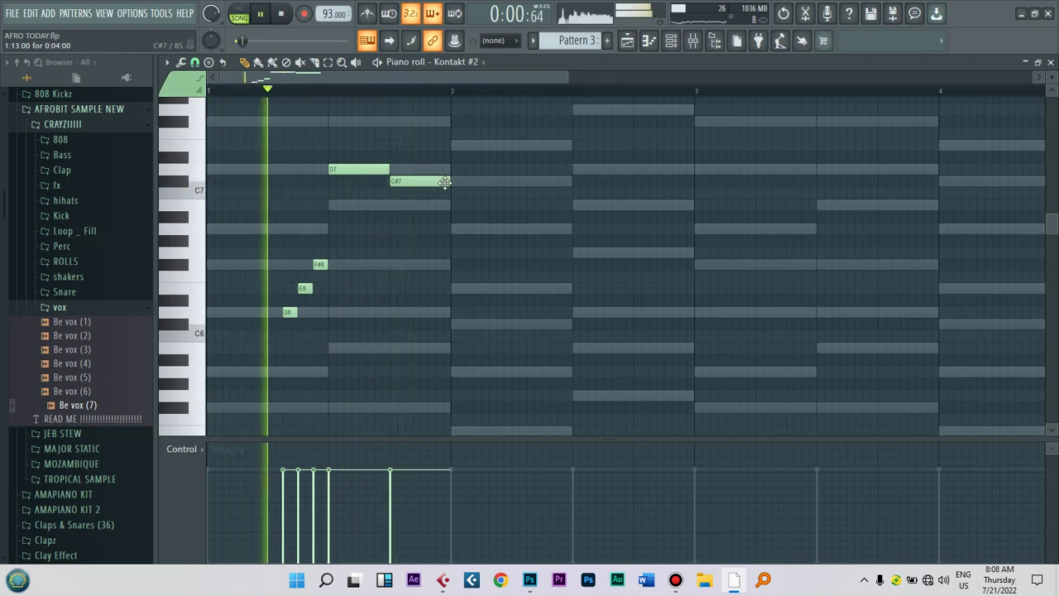
drag(409, 181, 414, 205)
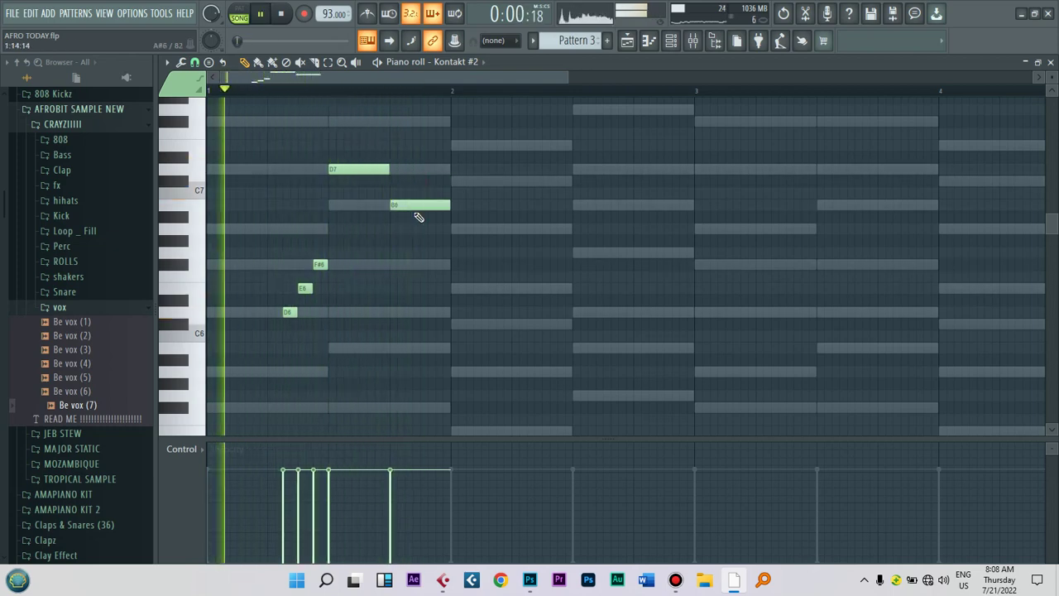
click(402, 207)
Step: Shorten the B6 at step 13 to one step and follow it with one-step A6, G6 and F#6 at steps 14 to 16
key(ctrl+z)
key(ctrl+z)
drag(449, 205, 398, 213)
click(412, 230)
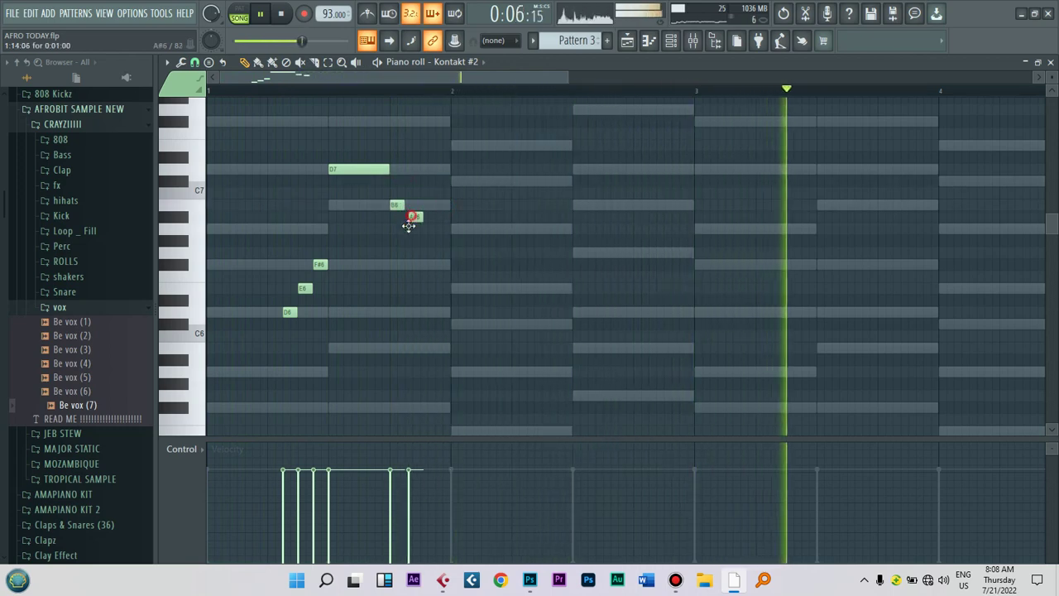
click(426, 240)
drag(428, 254, 428, 249)
click(439, 264)
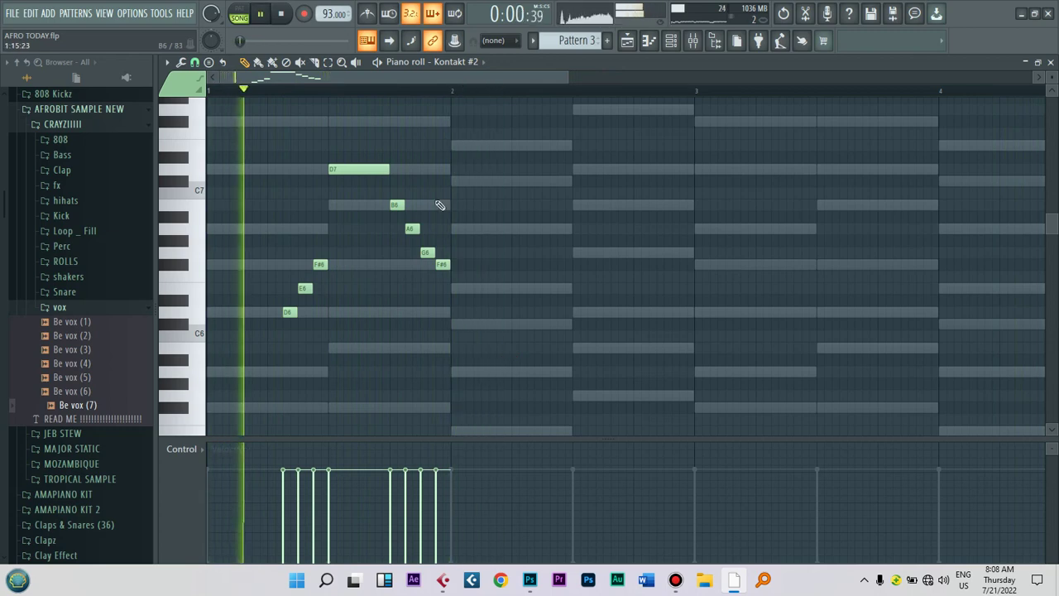
Step: Continue into bar 2 with a six-step E6 at step 1 and a two-step D6 at step 7
click(459, 288)
drag(465, 289, 515, 290)
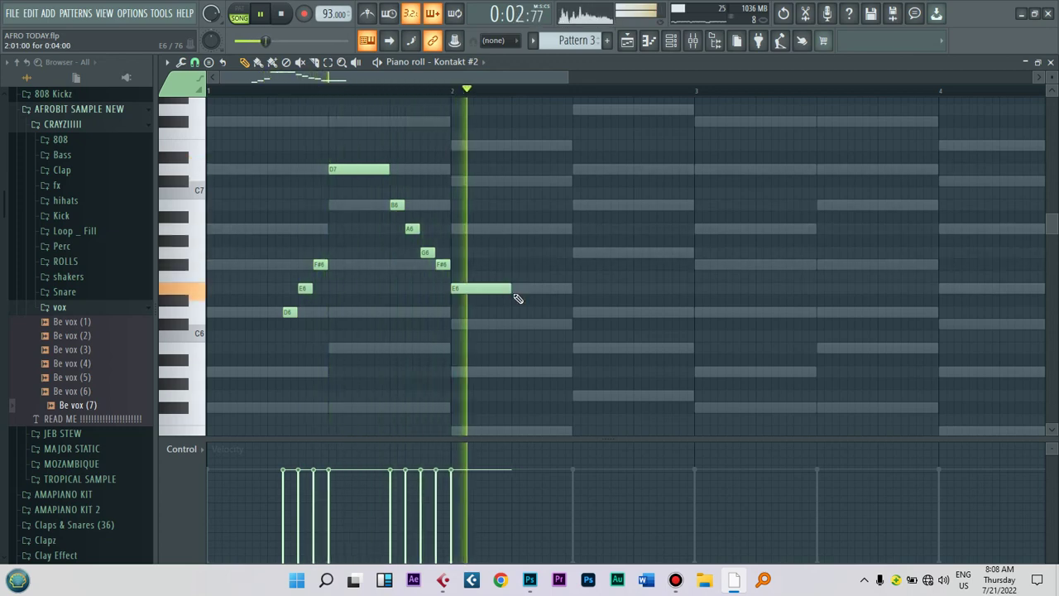
click(527, 300)
key(space)
drag(527, 299, 557, 328)
key(space)
key(space)
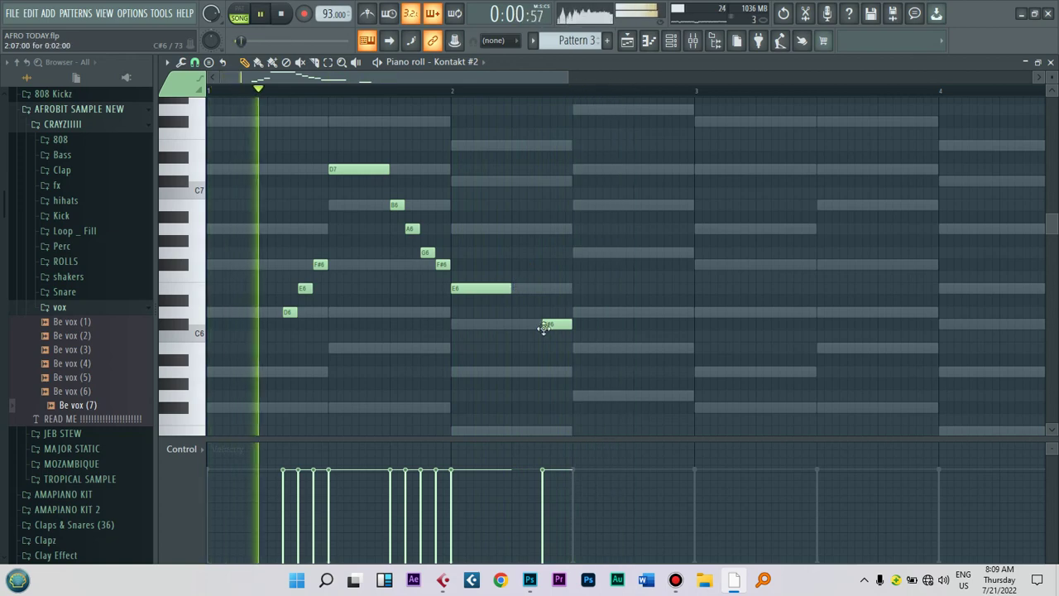
drag(544, 329, 542, 293)
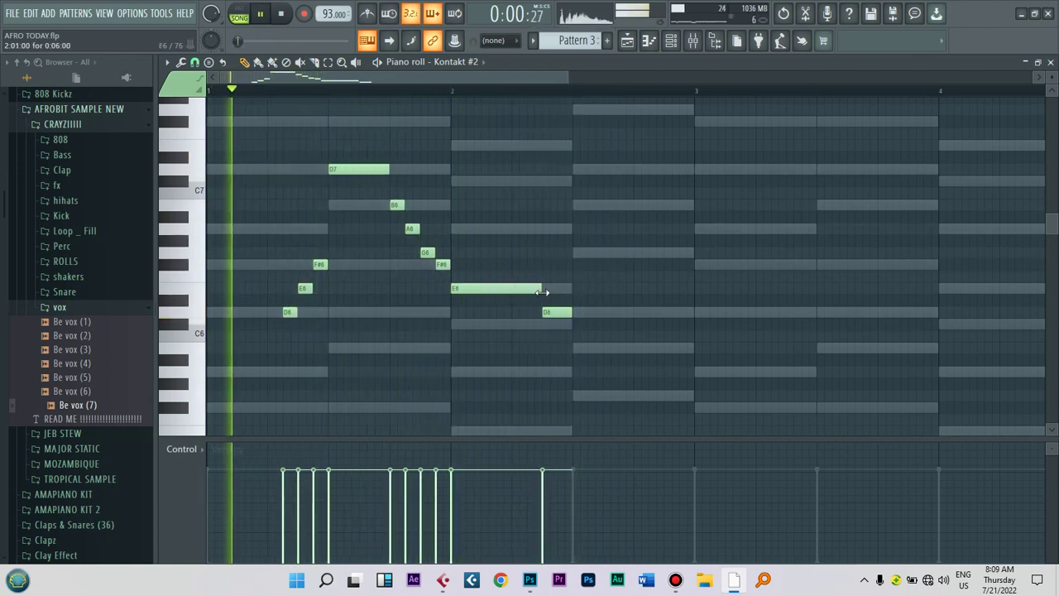
Step: Delete the F#6 at step 8 of bar 1 and re-enter it as a one-step note
right_click(321, 265)
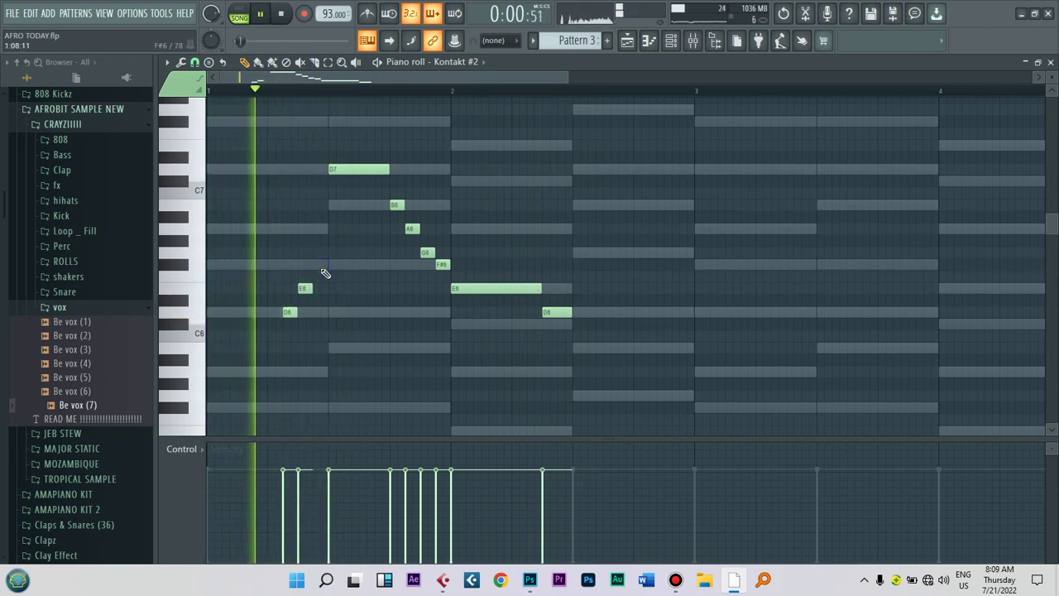
click(317, 266)
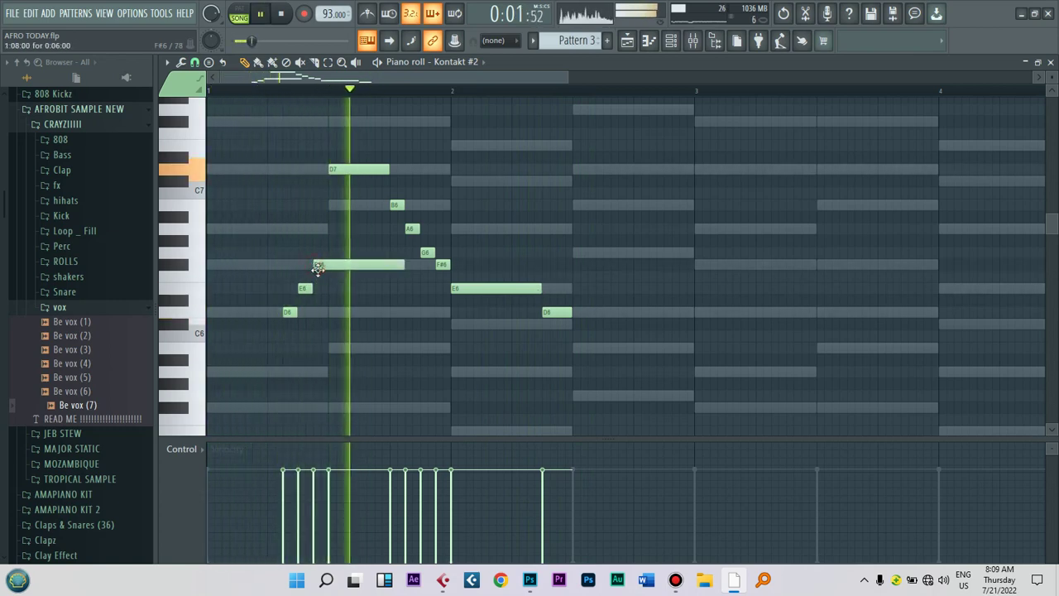
right_click(398, 266)
click(317, 265)
Step: Try lowering the four-step D7 at step 9 to D6, and clear every guitar note after step 8 of bar 1
drag(344, 165, 335, 311)
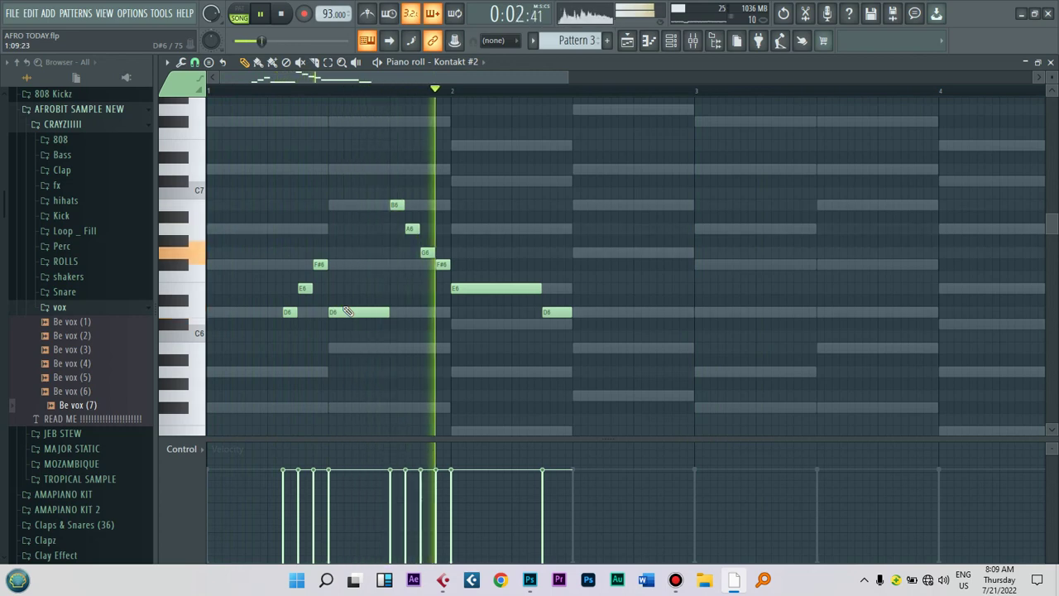
key(space)
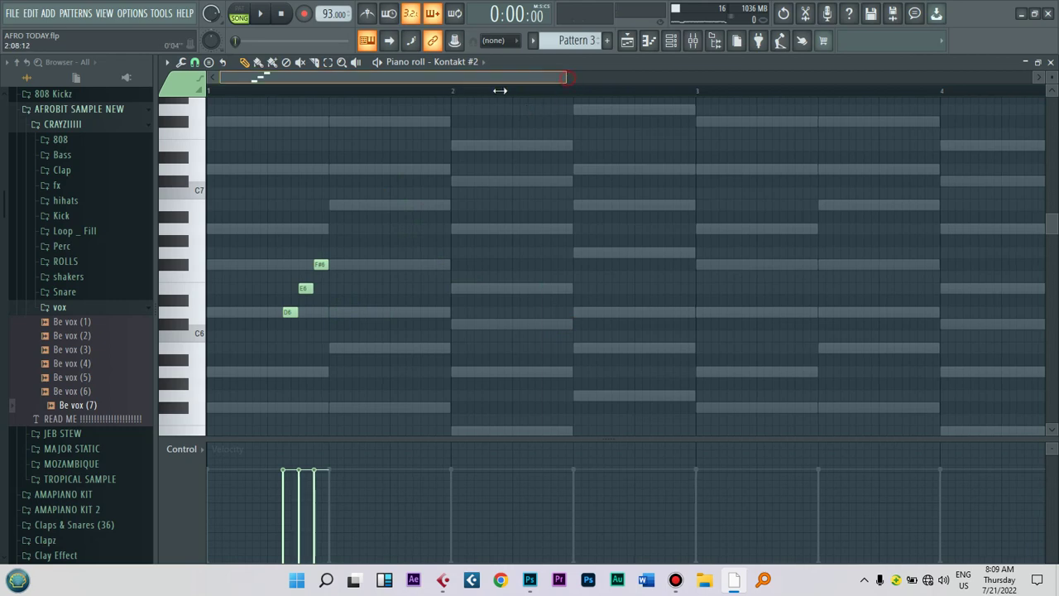
drag(500, 90, 502, 97)
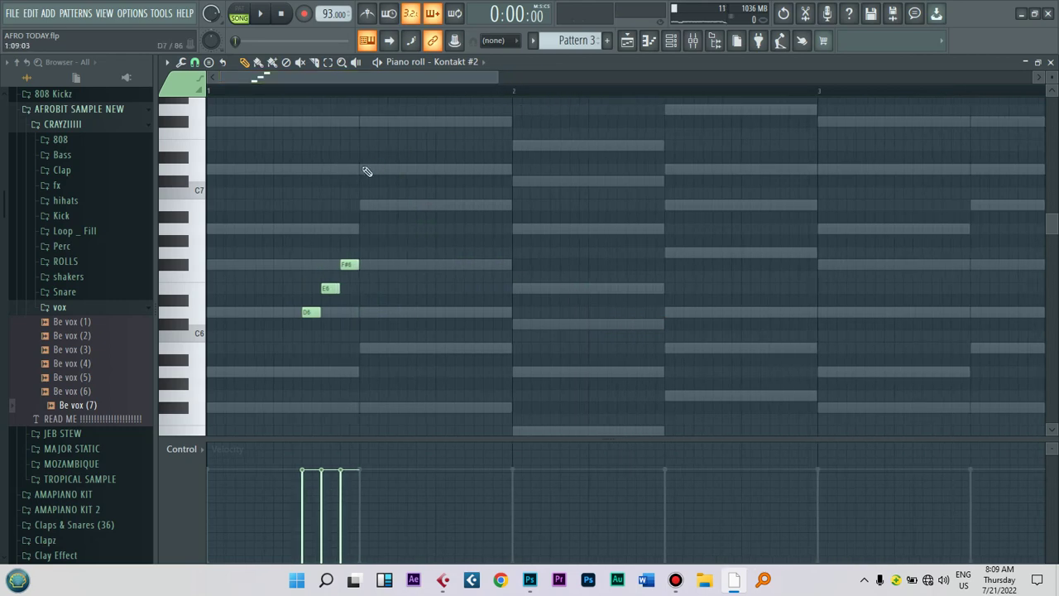
Step: Play the phrase and extend bar 1 with a one-step G6 at step 11 and a one-step E6 at step 15
key(space)
key(space)
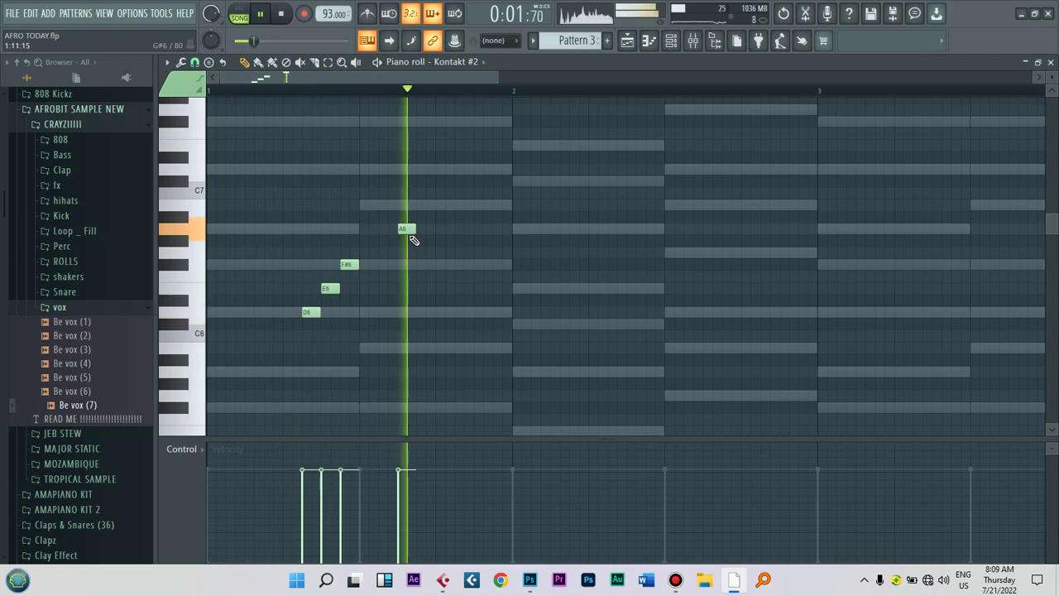
key(space)
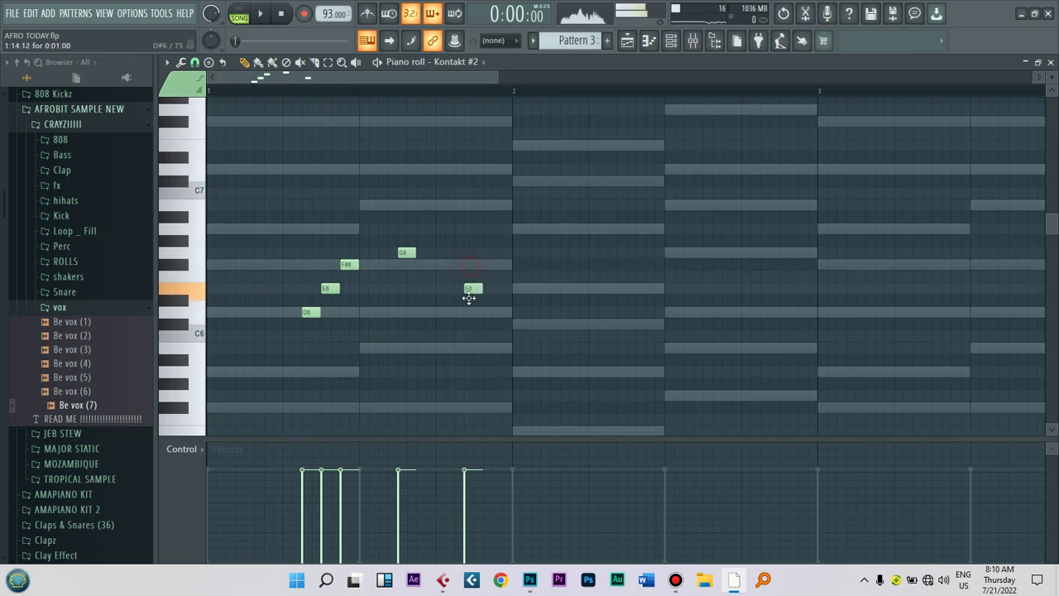
key(space)
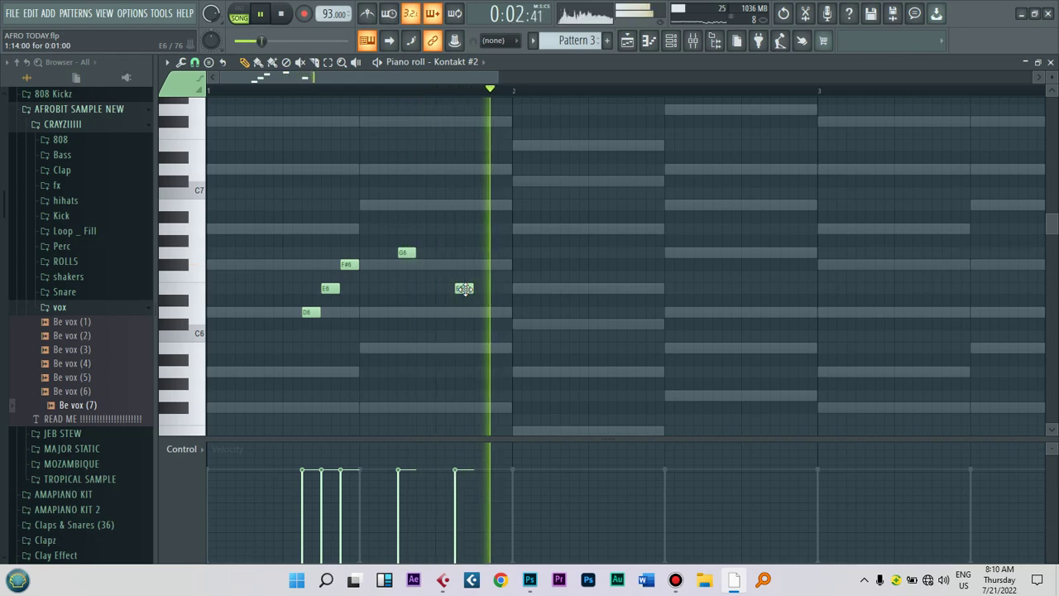
drag(464, 289, 484, 289)
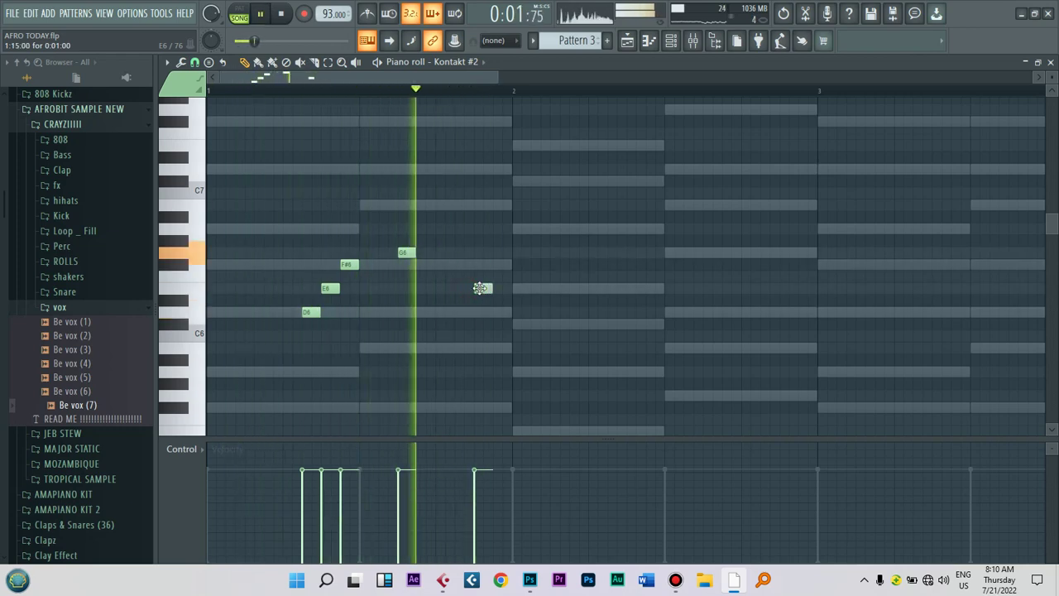
Step: Add one-step D6 at step 16 and C#6 at bar 2 step 1, and raise the E6 at step 15 to F#6
click(499, 312)
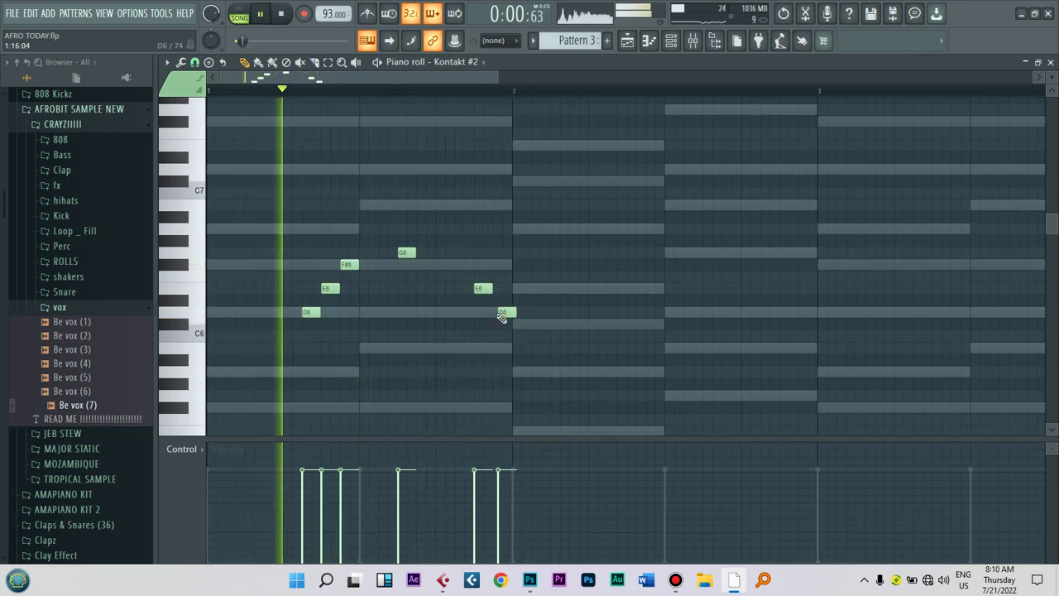
drag(503, 312, 497, 313)
click(514, 323)
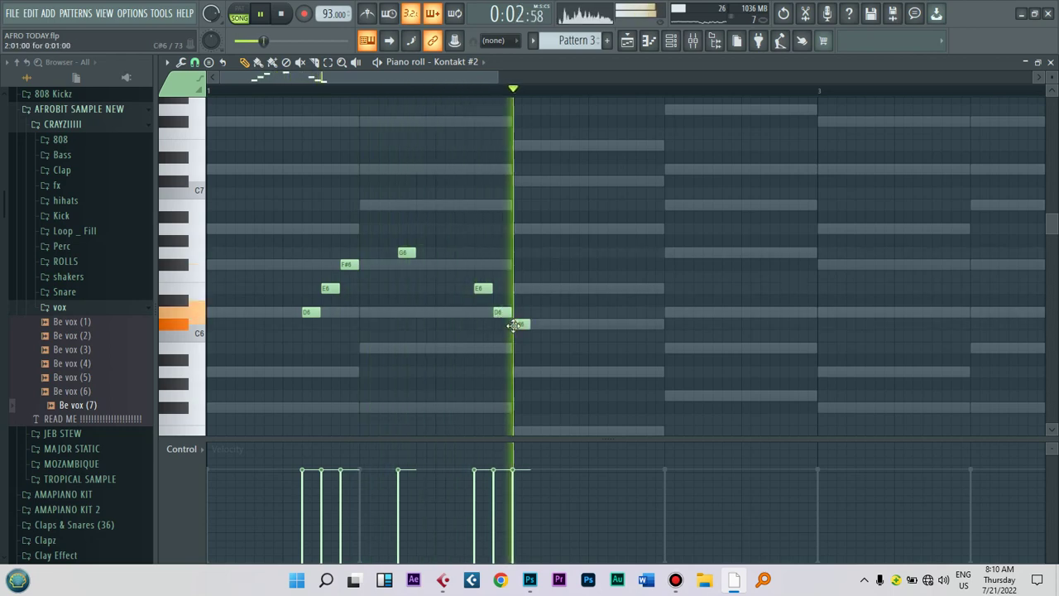
drag(500, 314, 514, 286)
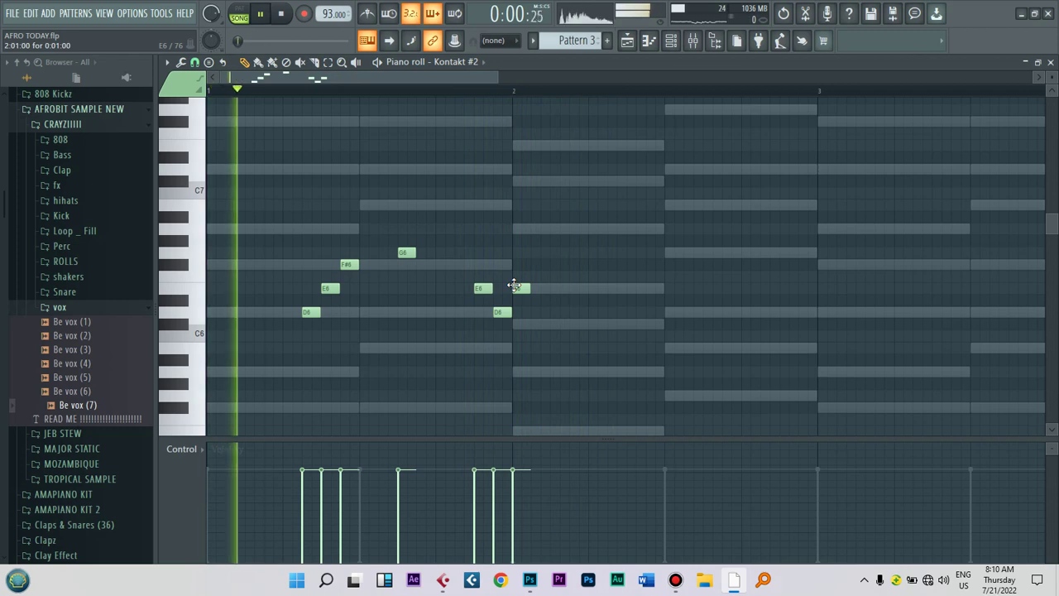
drag(514, 286, 516, 325)
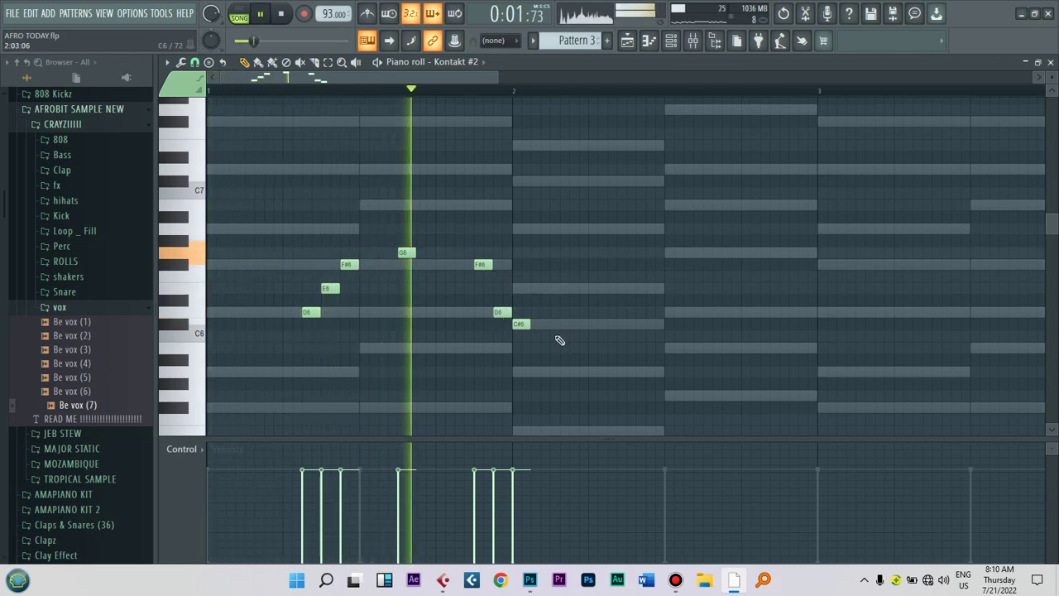
key(space)
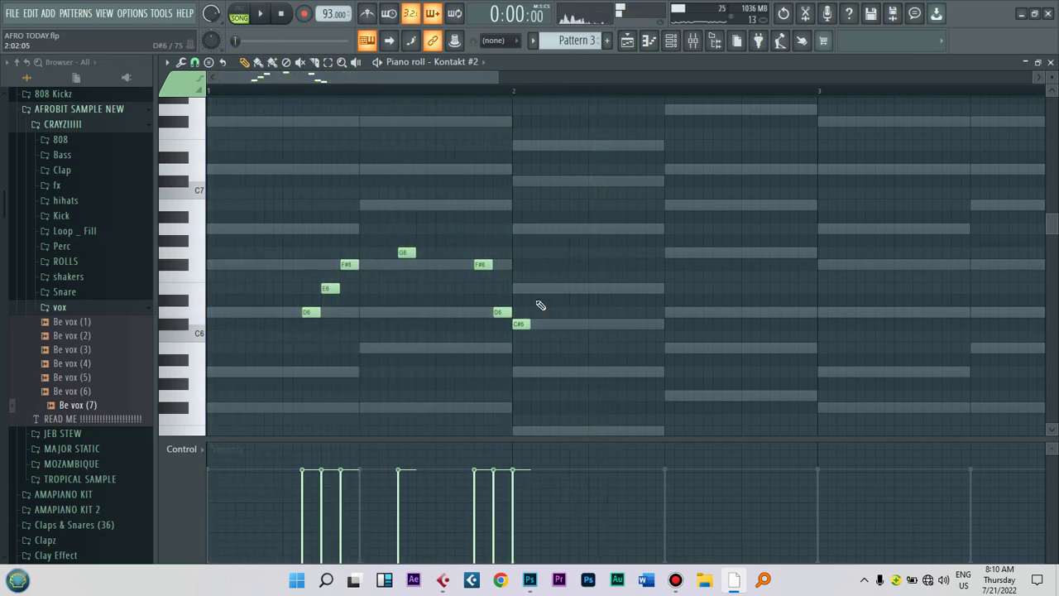
Step: Duplicate the whole guitar phrase to start at step 6 of bar 2, one semitone lower, and deselect it
drag(573, 354, 305, 210)
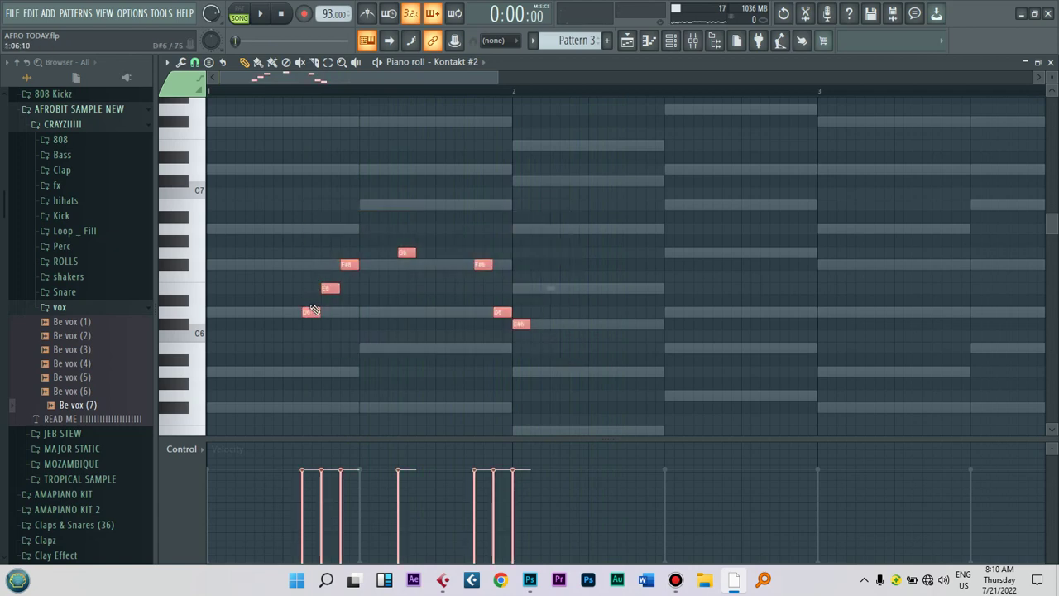
mouse_move(656, 297)
mouse_down()
mouse_move(681, 296)
mouse_move(643, 295)
mouse_up()
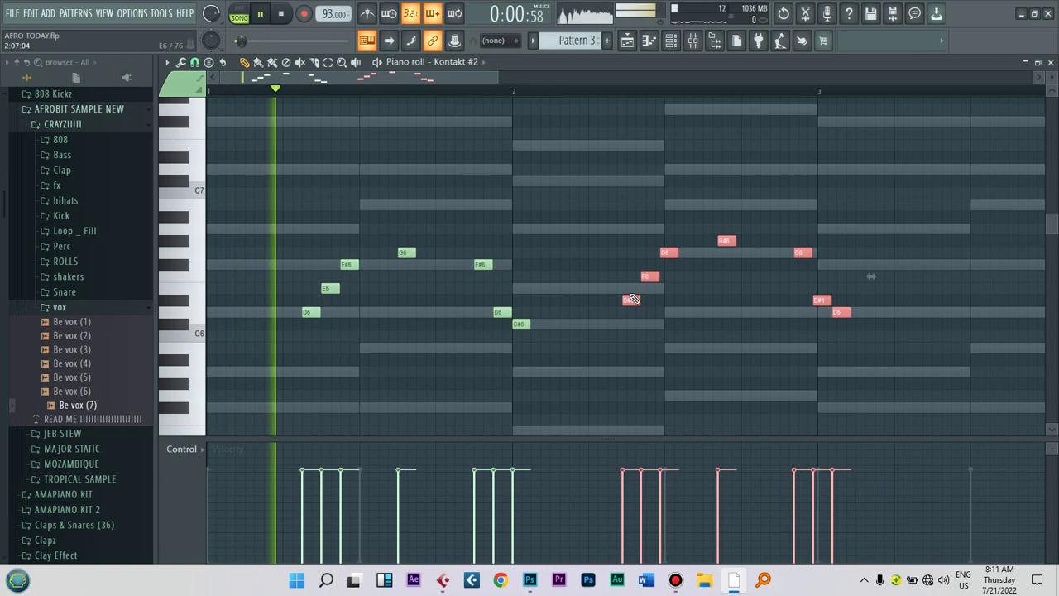
drag(631, 300, 607, 300)
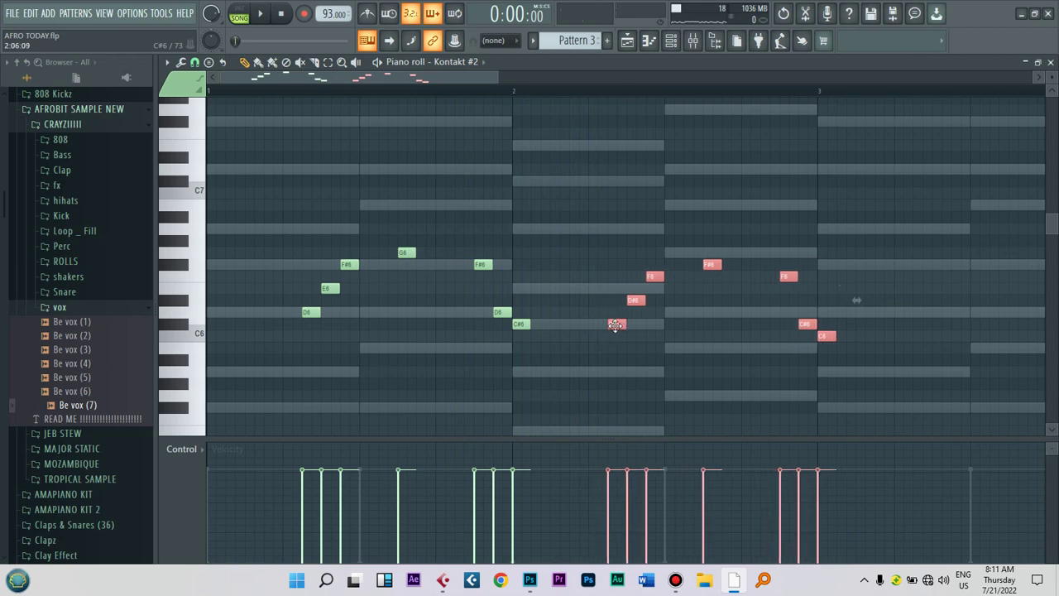
click(665, 333)
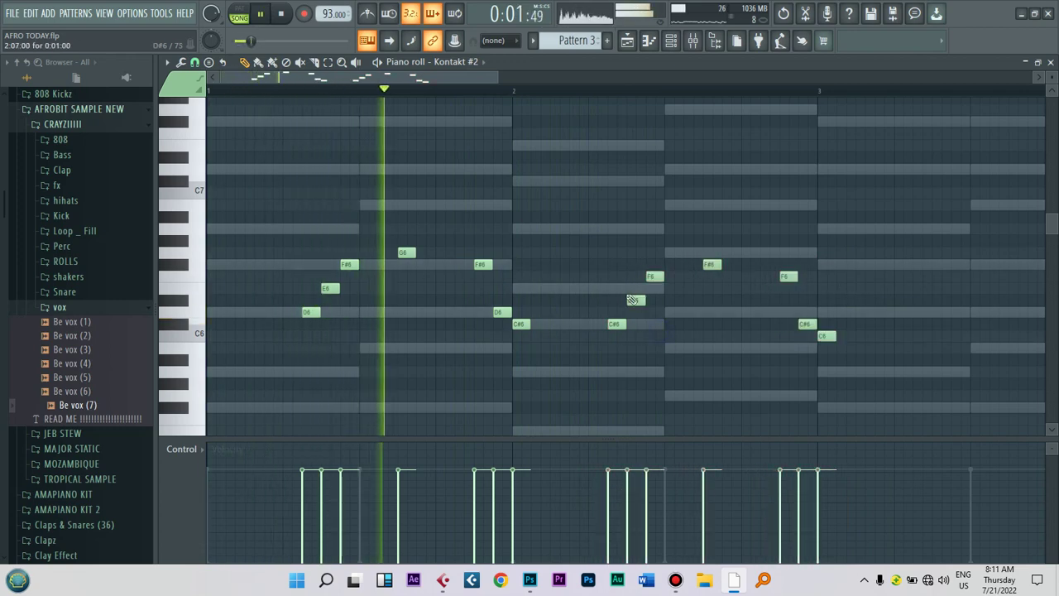
Step: Retune the copy's notes at bar 2 steps 7, 8, 11 and 15 to D6, E6, G6 and F#6, and delete its last two notes
click(634, 312)
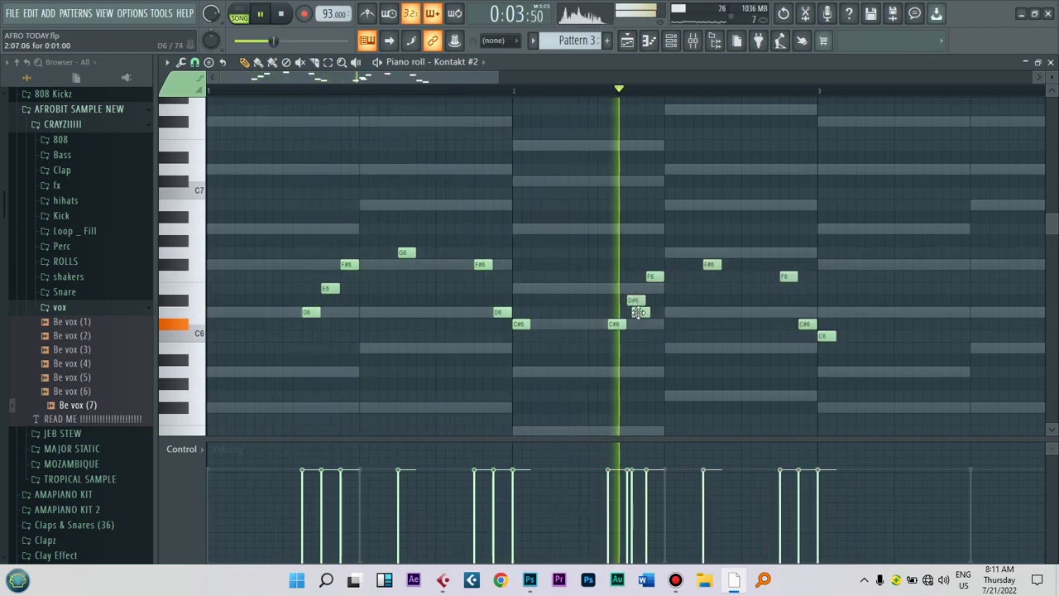
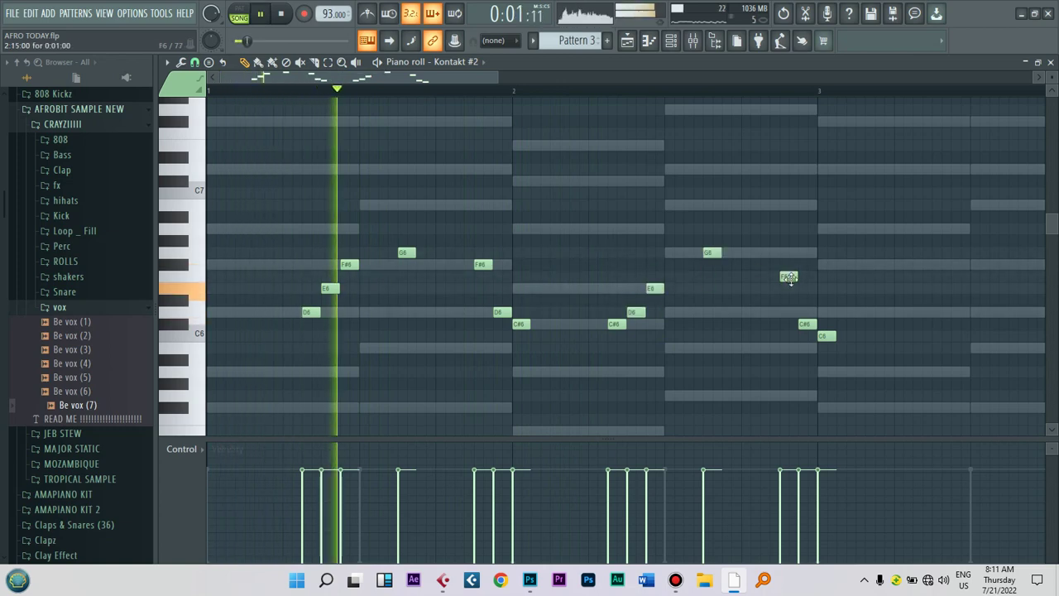
drag(788, 275, 788, 264)
drag(801, 323, 802, 312)
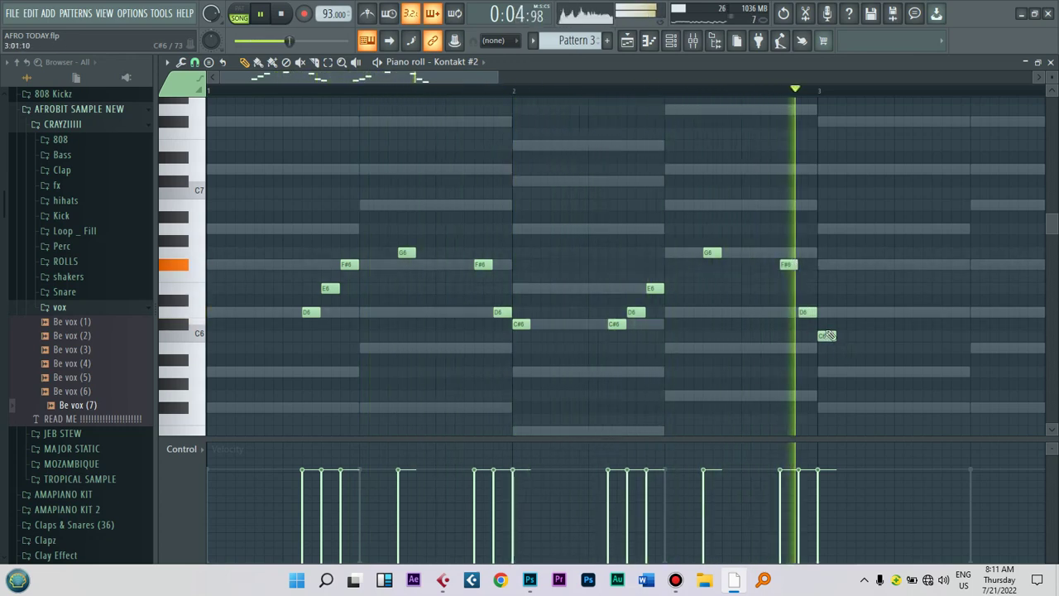
right_click(827, 336)
right_click(803, 312)
Step: Fill out the end of bar 2 with one-step notes: D6 at step 13, E6 at step 14 and D6 at step 16
click(746, 287)
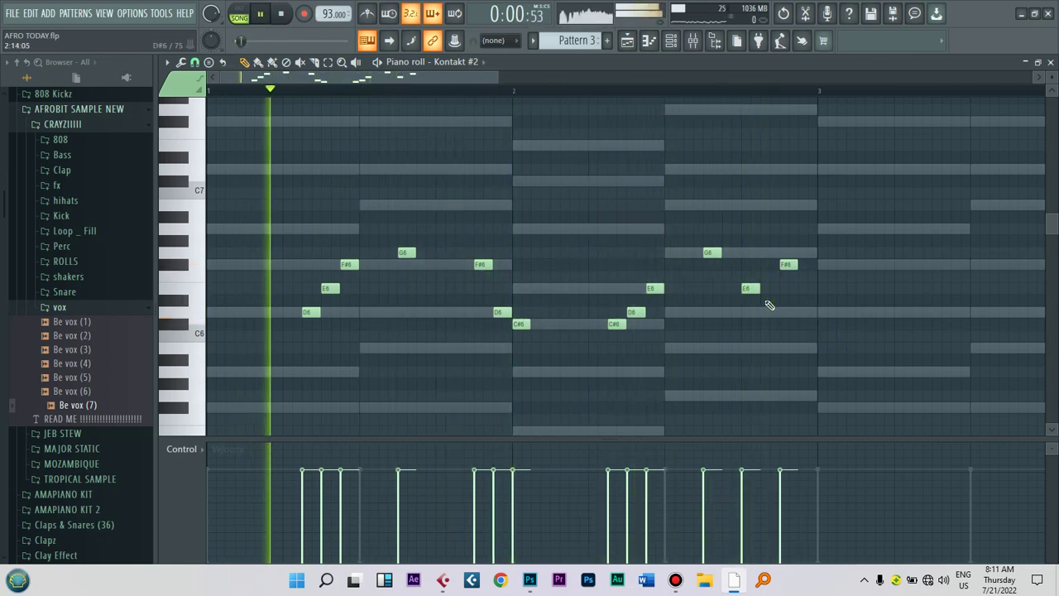
drag(752, 288, 770, 289)
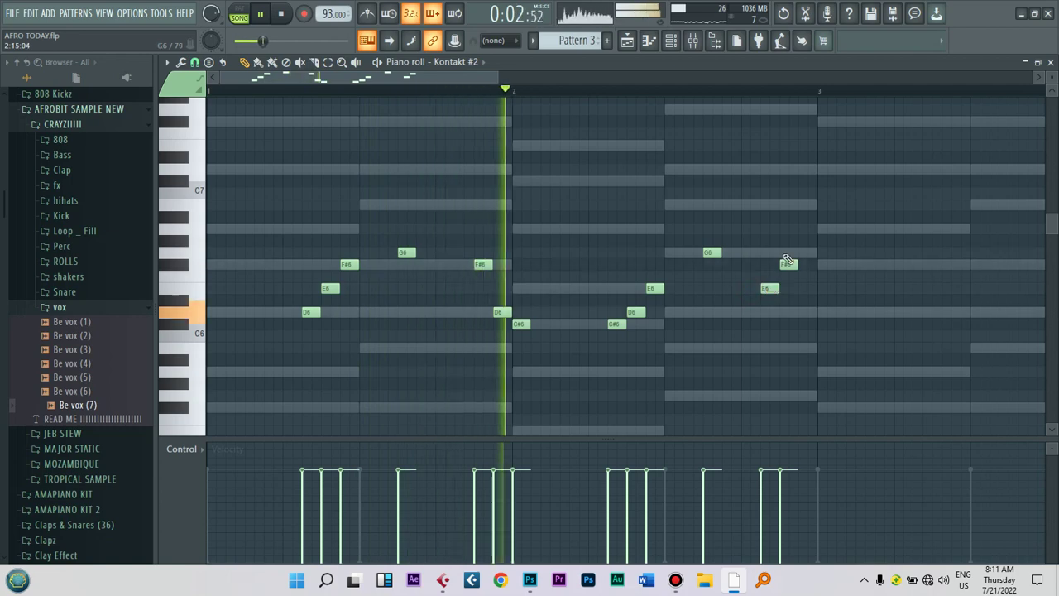
click(801, 313)
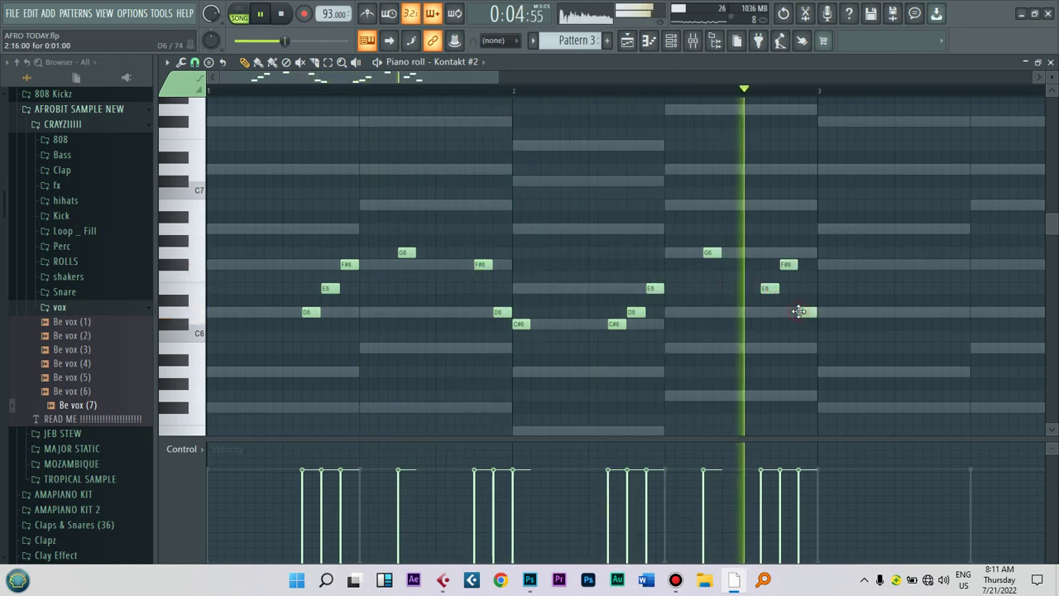
click(747, 313)
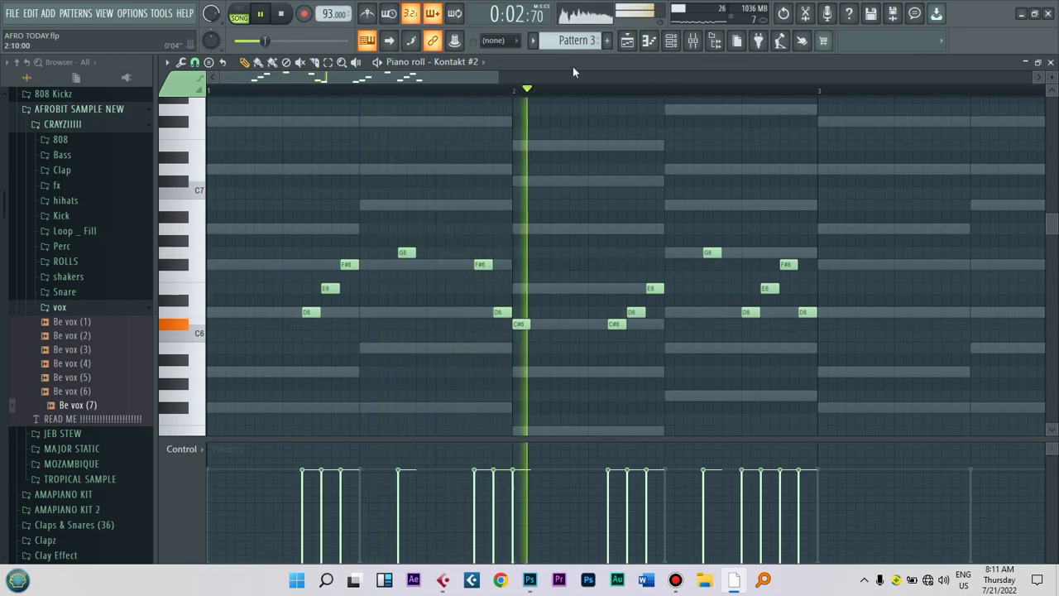
Step: Delete all the Kontakt #2 guitar notes from Pattern 3
drag(497, 77, 554, 78)
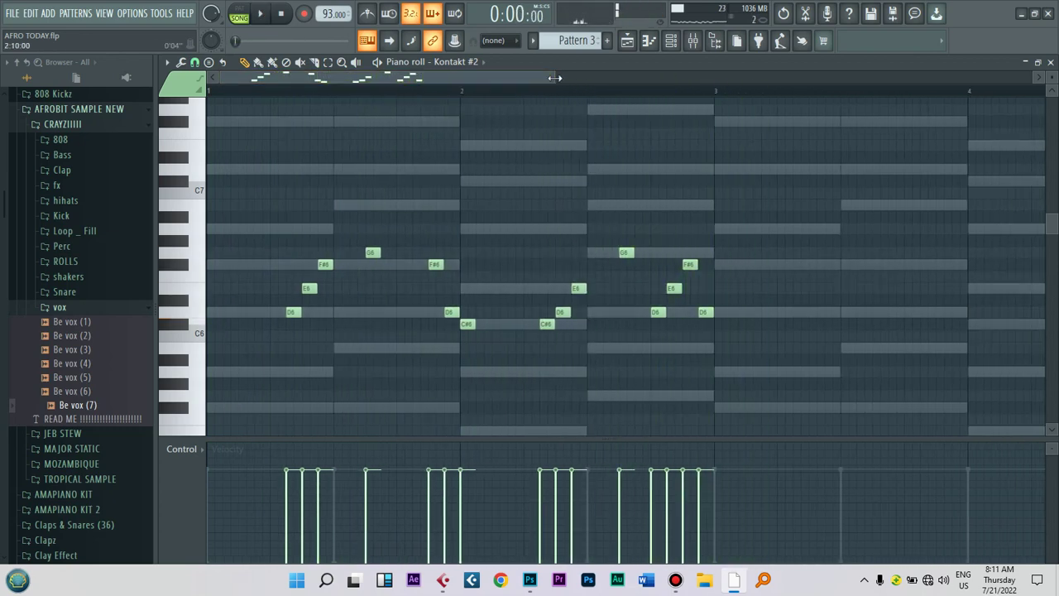
key(ctrl+a)
key(Delete)
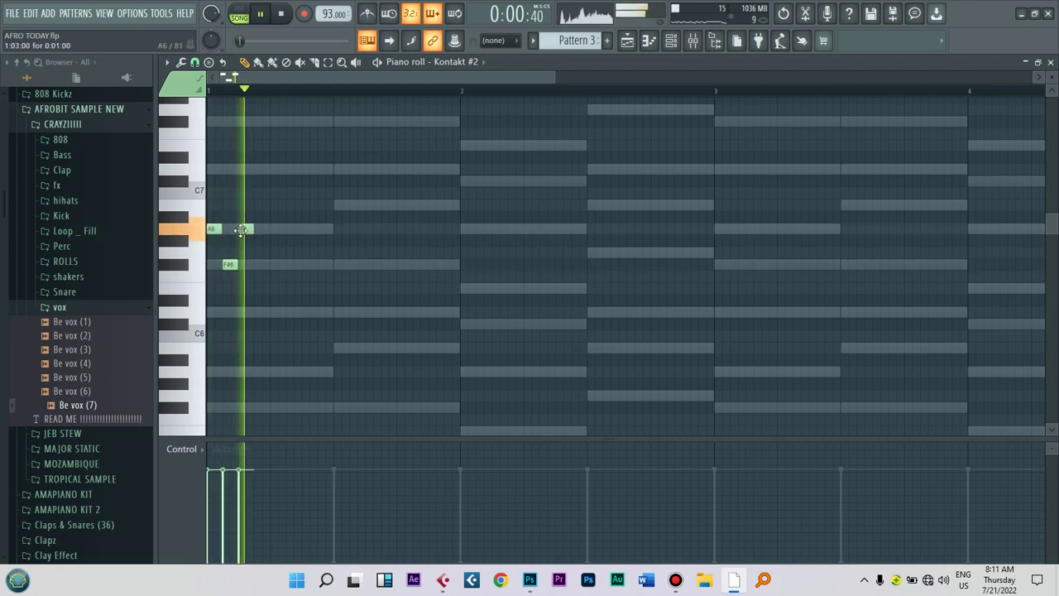
Step: Start a new bar 1 phrase: one-step A6 and F#6 at steps 1 and 2, four-step E6 at step 3, two-step D6 at step 7
drag(240, 229, 246, 248)
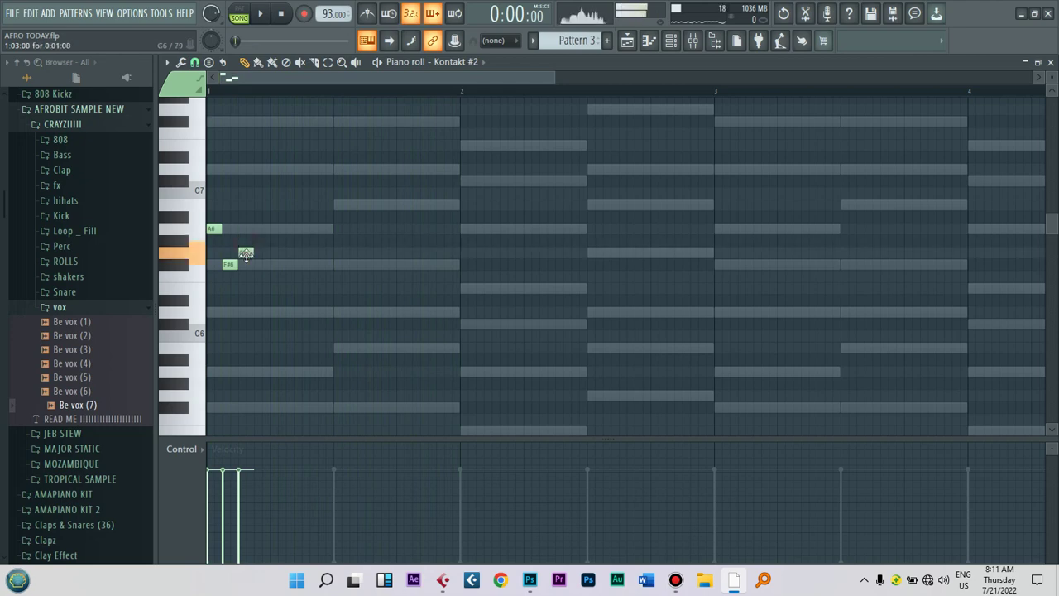
drag(246, 254, 247, 289)
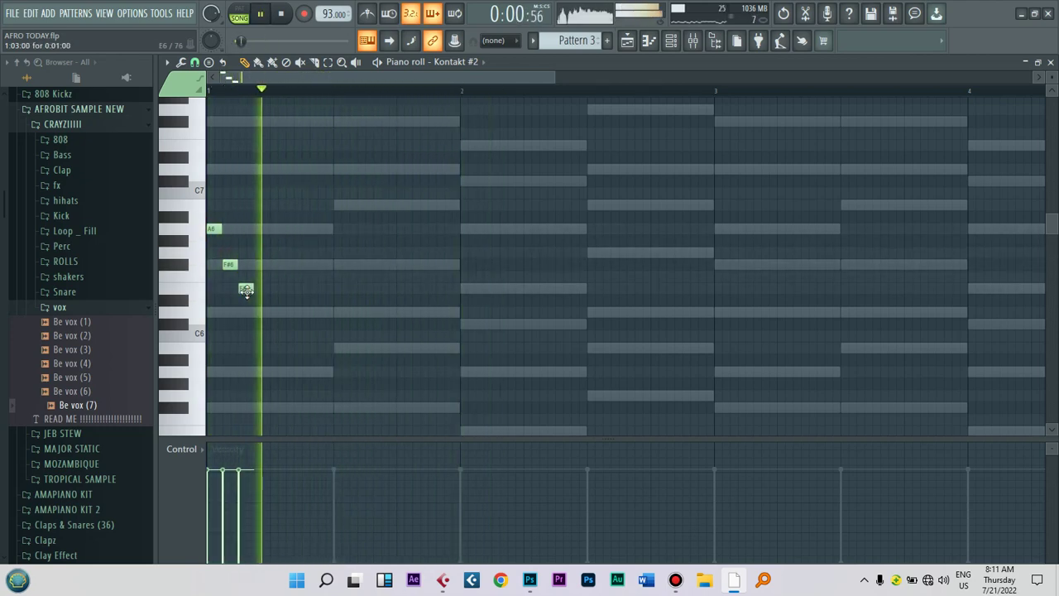
drag(251, 289, 298, 292)
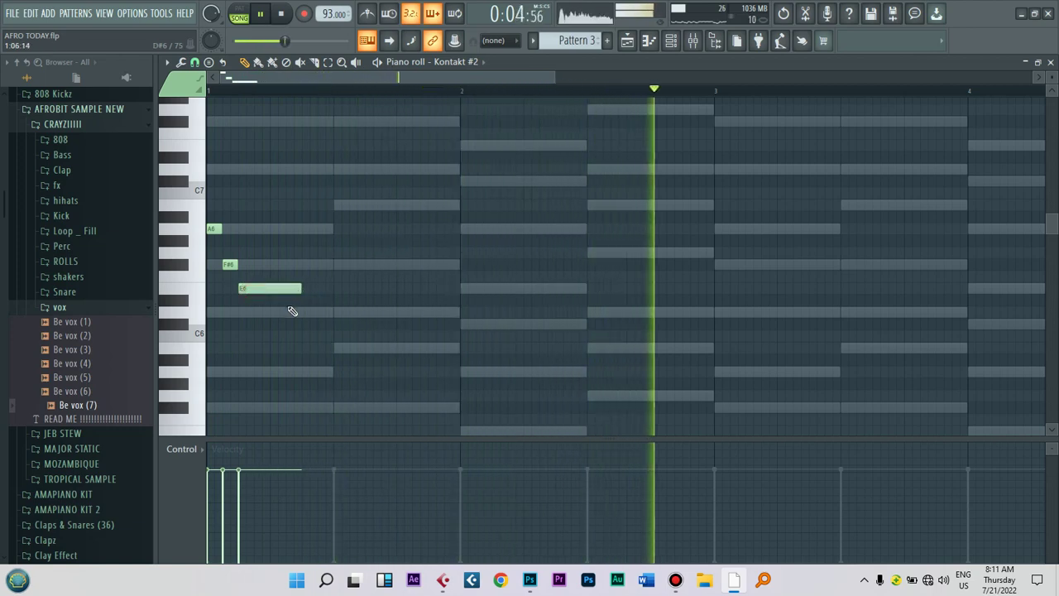
click(306, 312)
drag(316, 312, 329, 312)
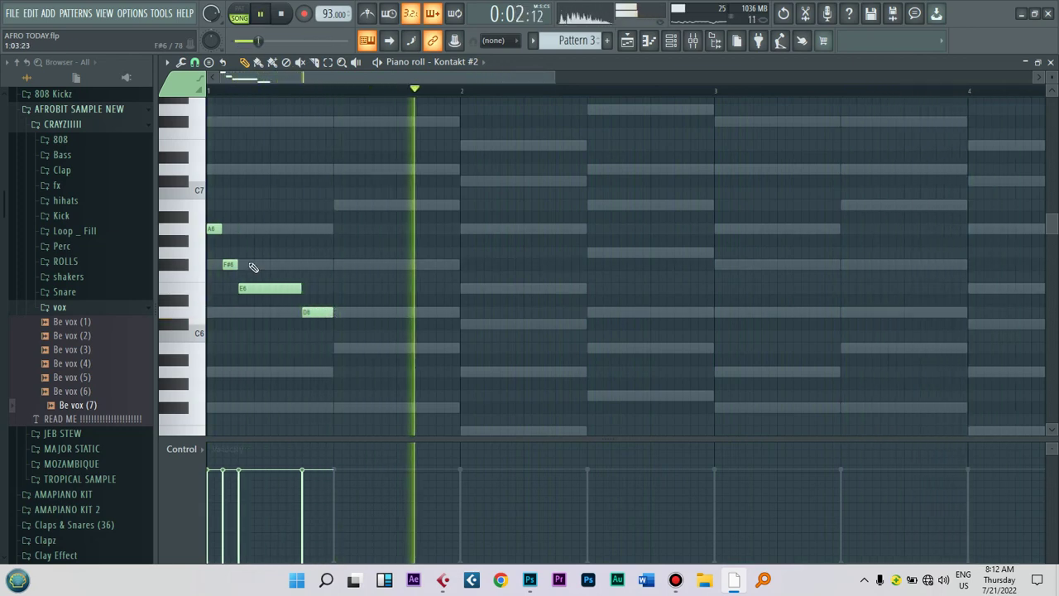
Step: Lower the first three notes of the phrase to D6, A5 and B5
drag(215, 229, 217, 317)
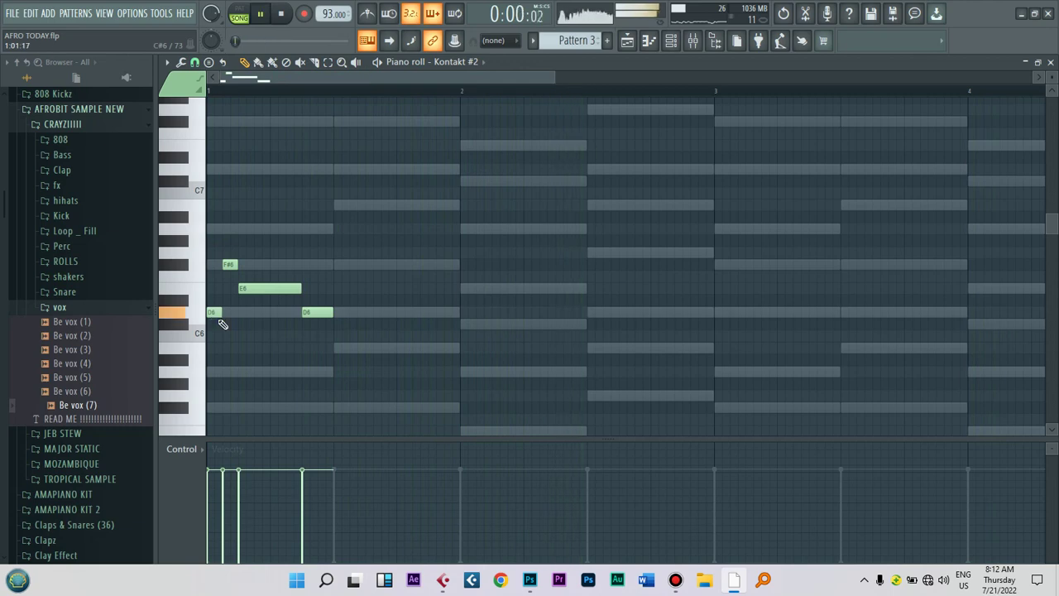
click(225, 264)
drag(225, 285, 230, 346)
drag(230, 370, 229, 371)
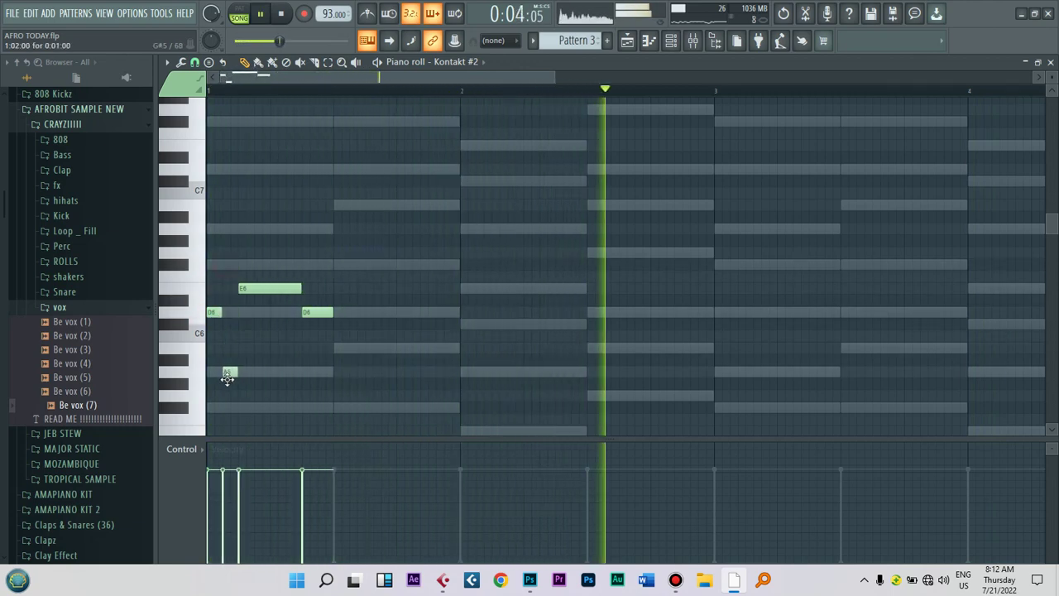
drag(246, 289, 253, 367)
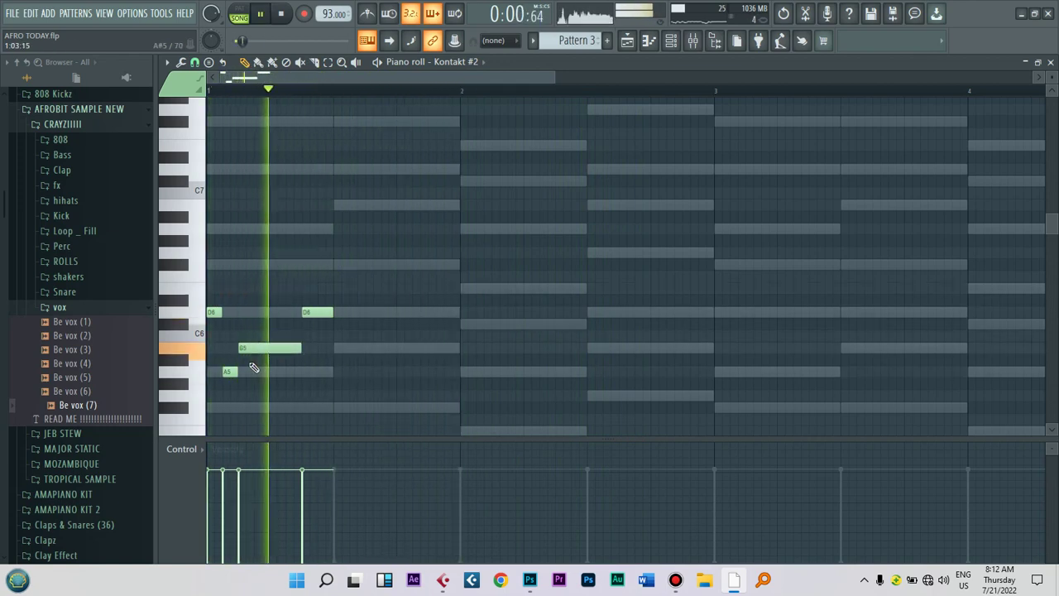
Step: Stop playback and delete the four-note guitar phrase in bar 1
key(space)
key(ctrl+a)
key(Delete)
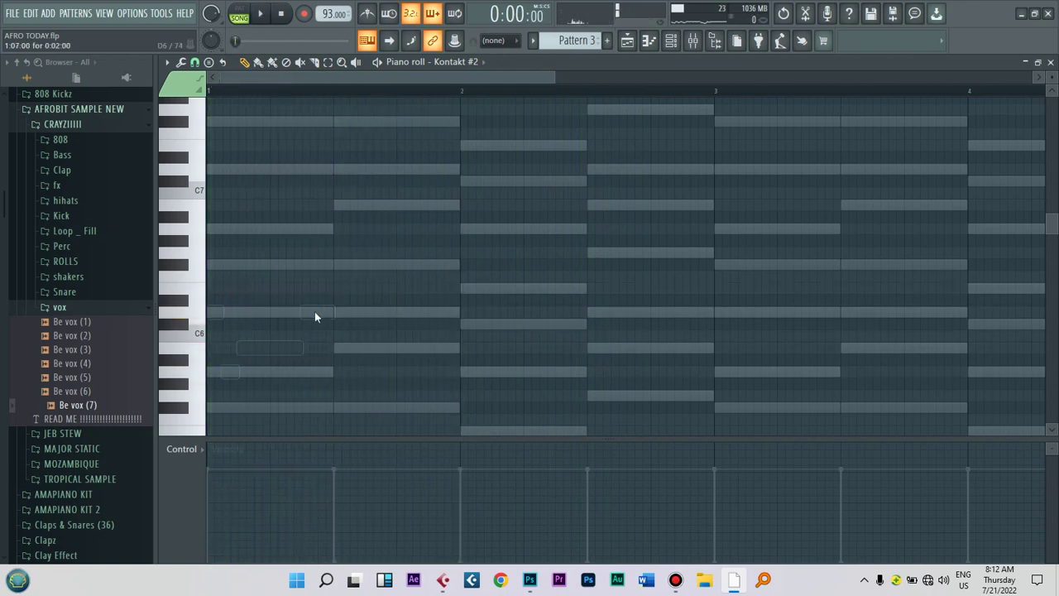
Step: Check the Kontakt #2 guitar instrument and add another Kontakt channel to the channel rack
click(673, 43)
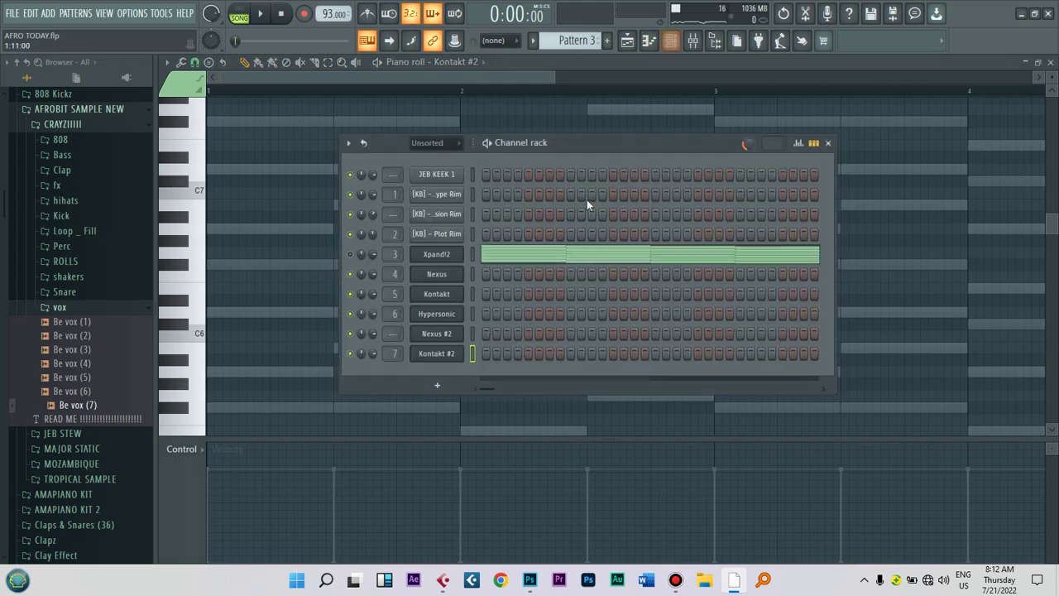
click(447, 353)
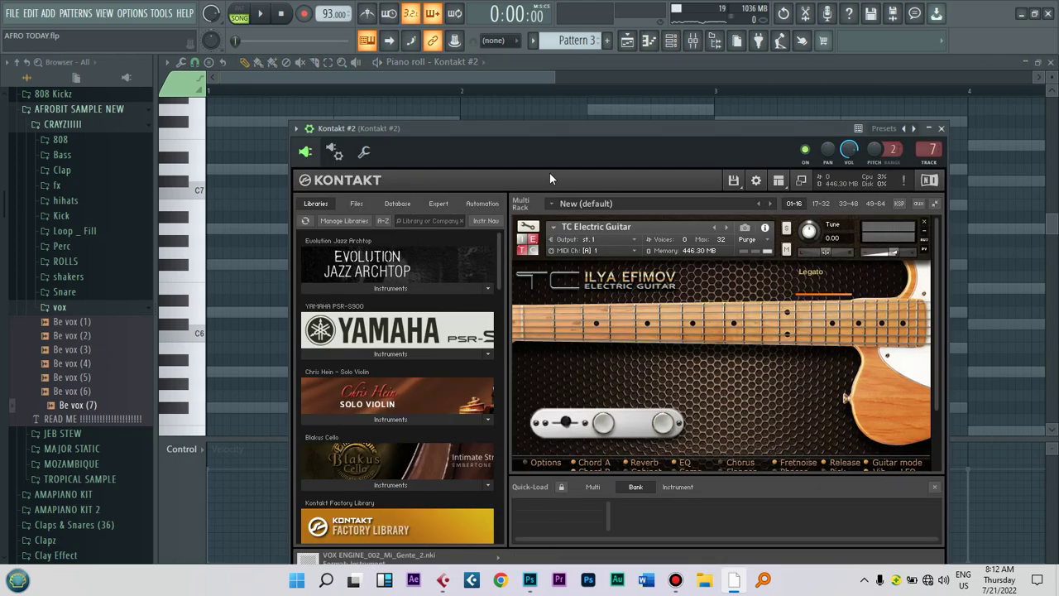
click(672, 43)
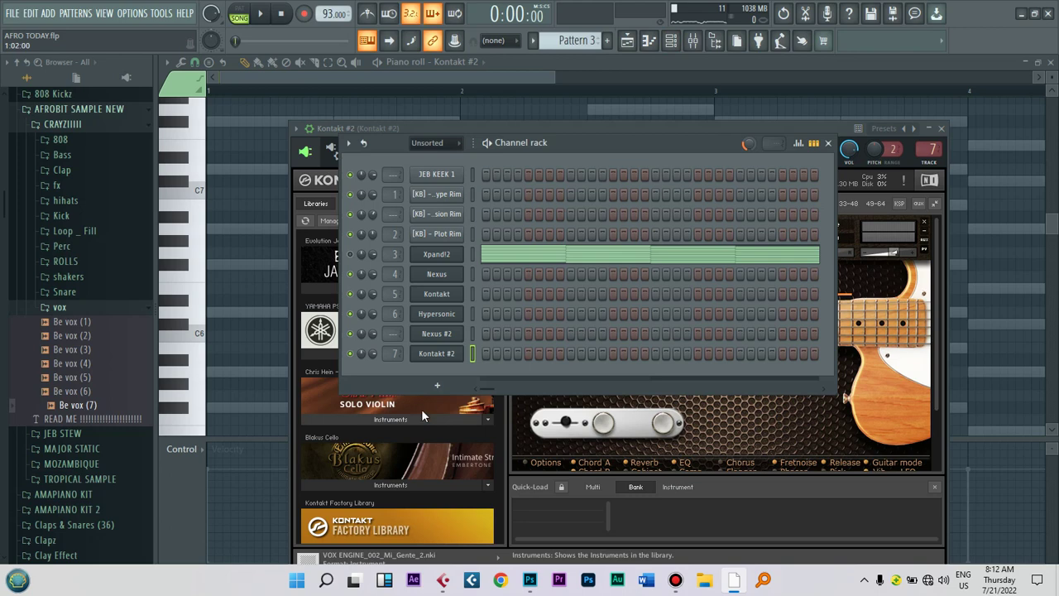
click(436, 385)
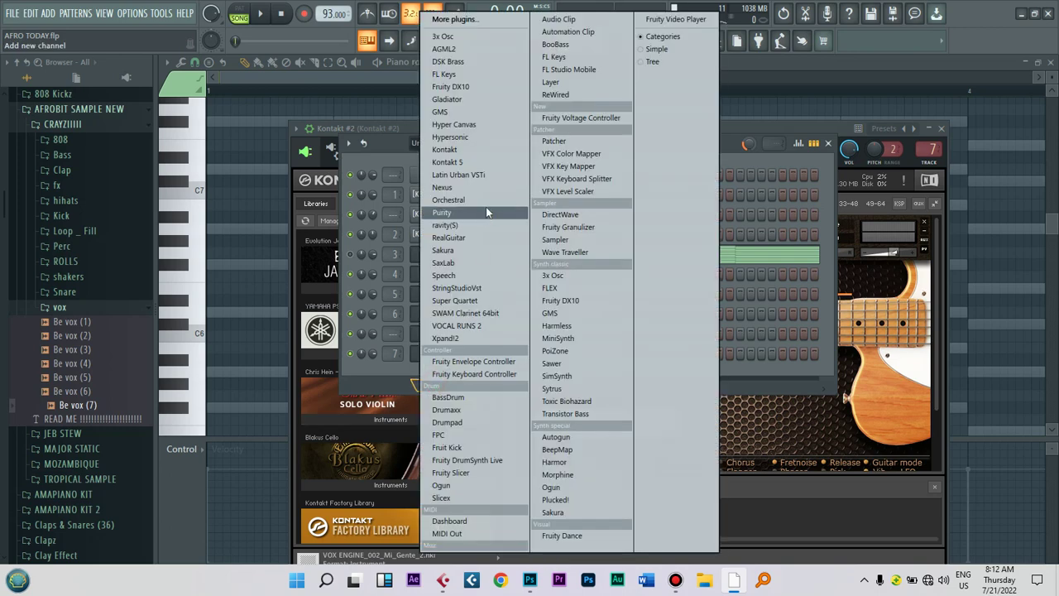
click(466, 152)
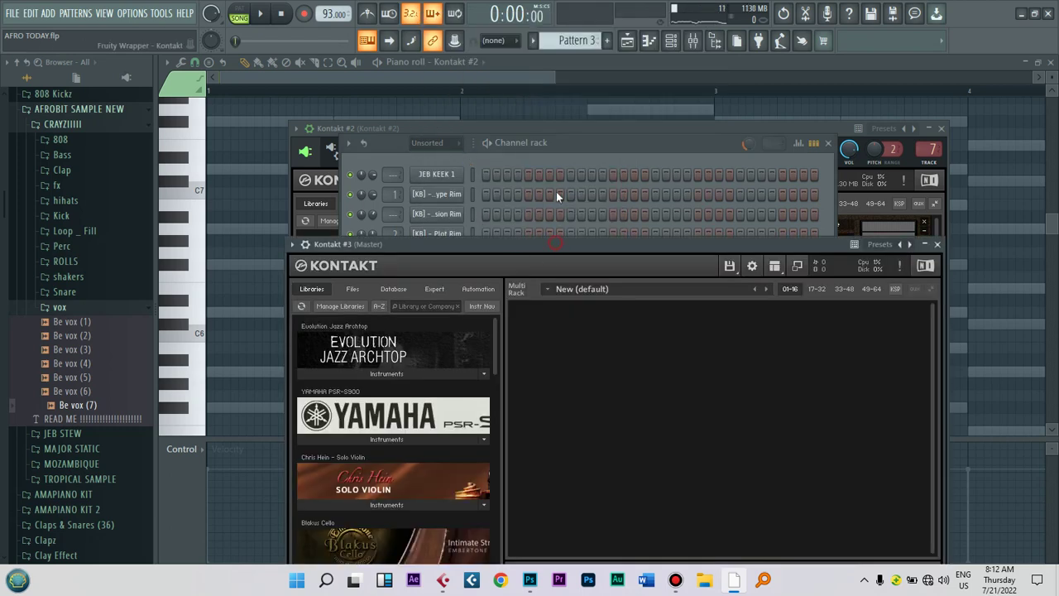
Step: Browse the Ethnaudio libraries and load Galata Strings III from Strings of Anatolia into Kontakt #3
drag(513, 249, 509, 409)
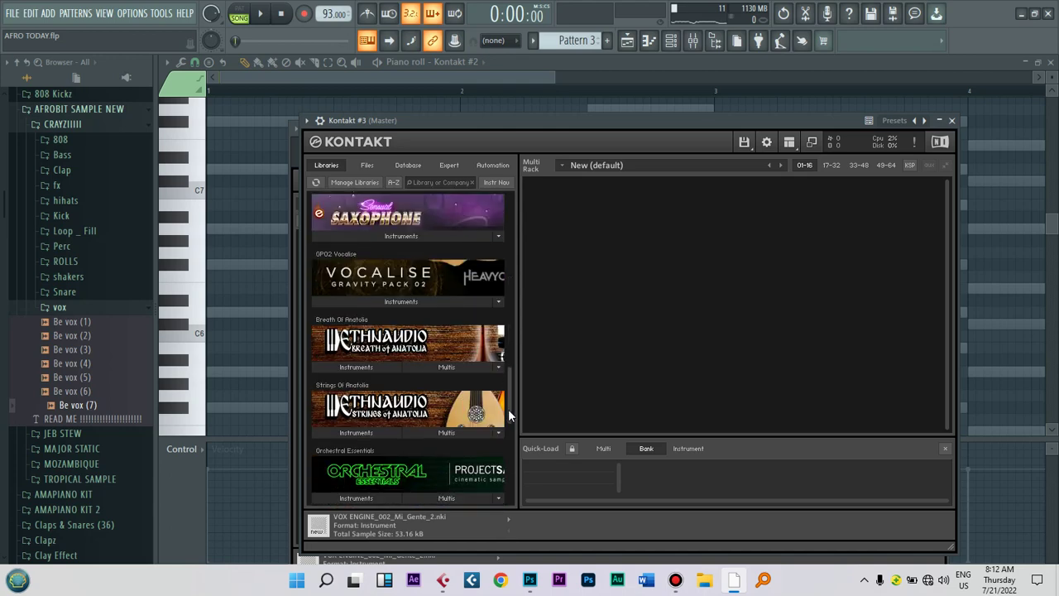
click(376, 368)
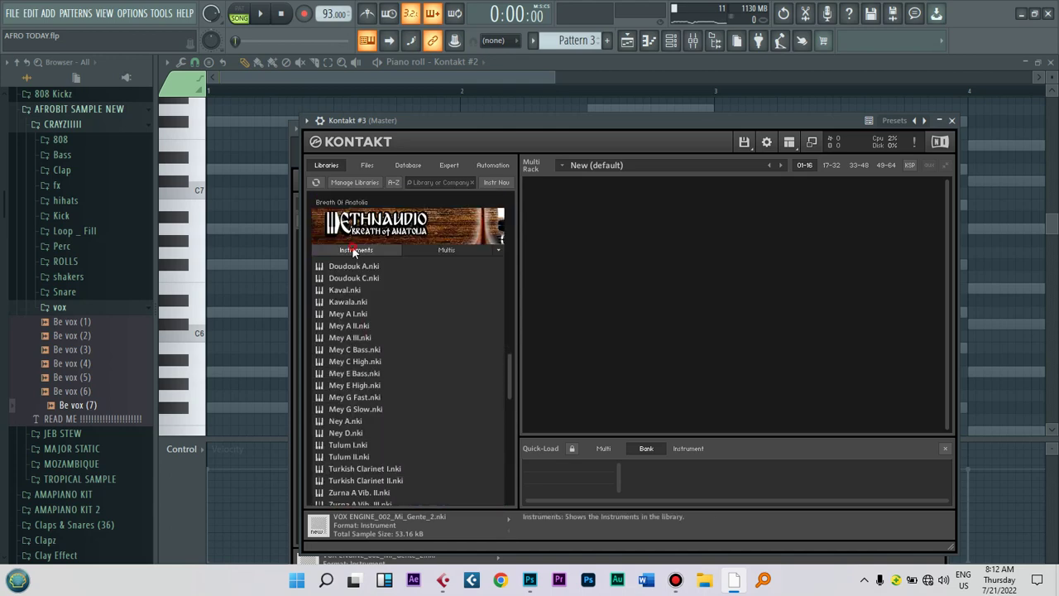
click(353, 251)
click(356, 329)
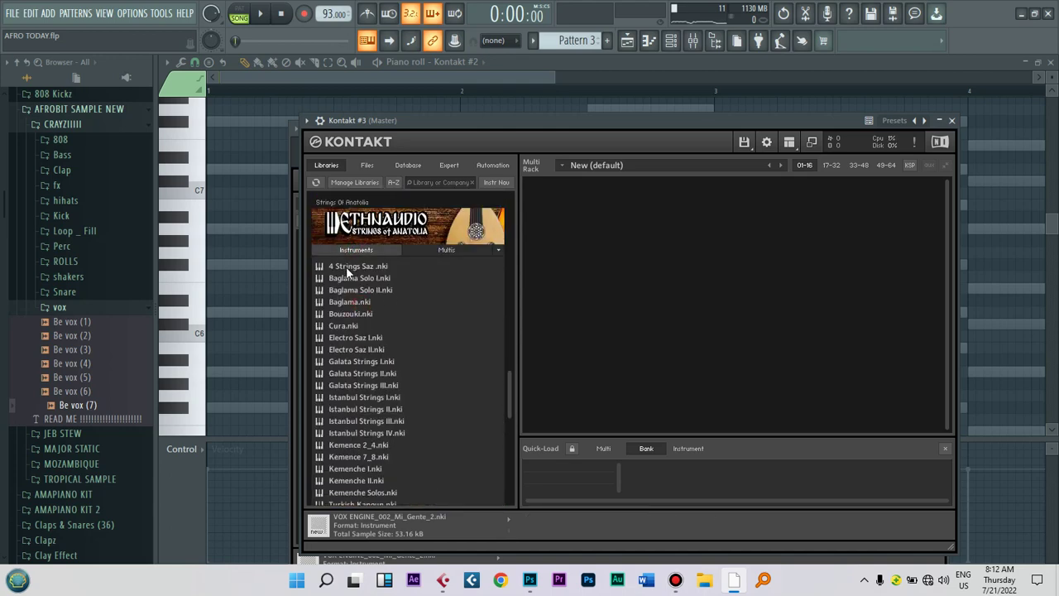
click(374, 387)
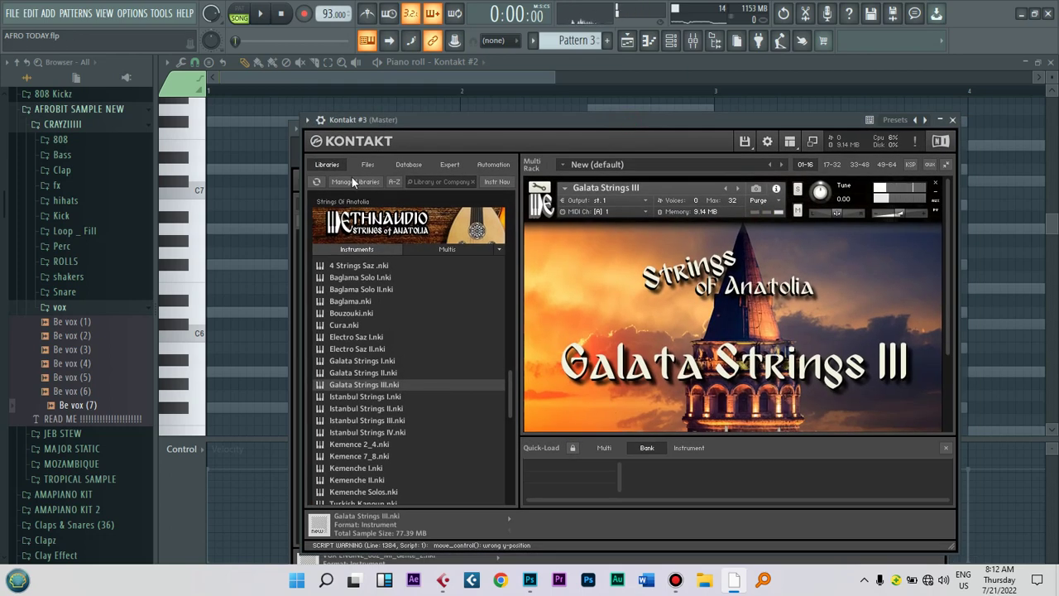
Step: Close the Kontakt #3 plugin view and open that channel's piano roll from the channel rack
click(309, 122)
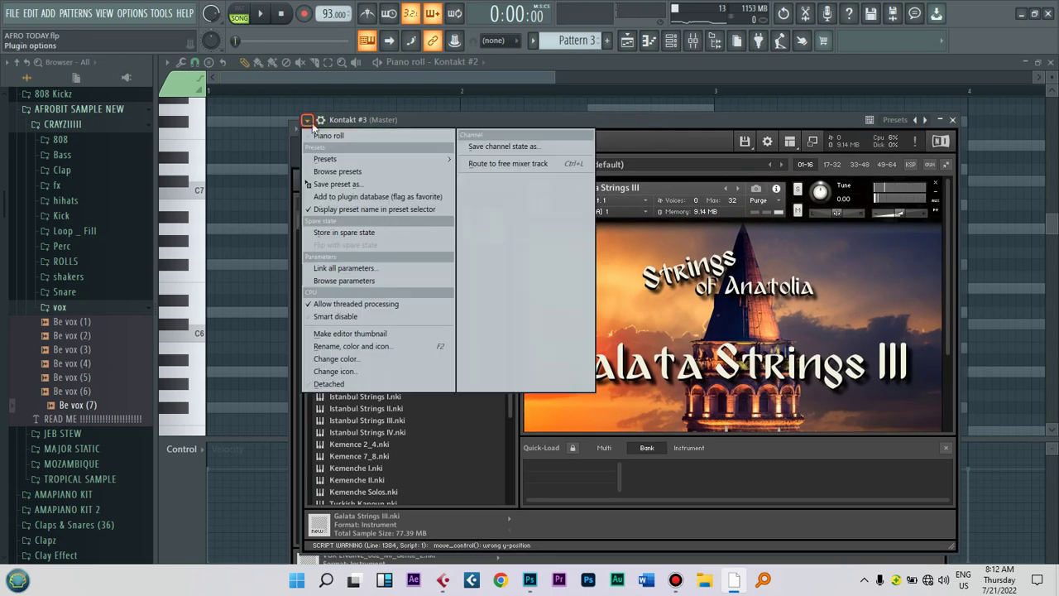
click(200, 124)
drag(228, 123, 258, 276)
click(669, 42)
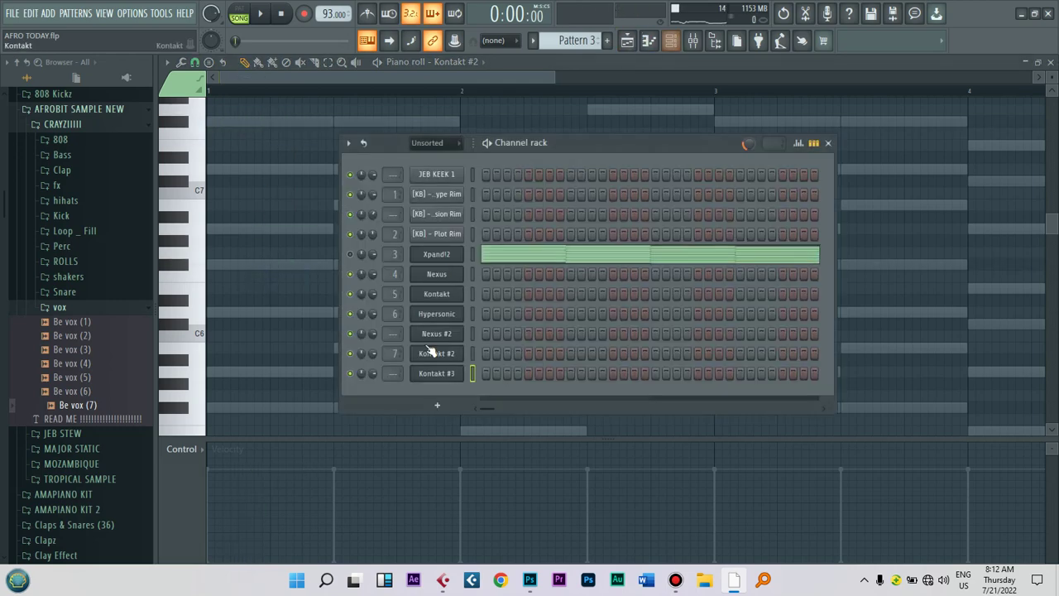
right_click(445, 381)
click(485, 372)
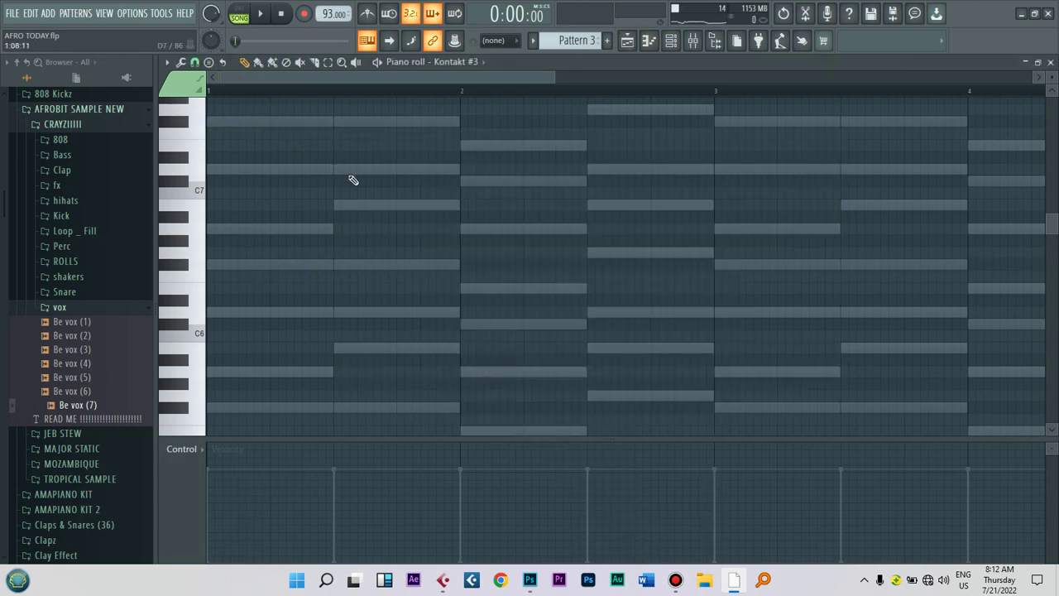
Step: Try a four-step D6 note at the start of bar 1 and play it back
click(225, 313)
drag(248, 312, 193, 406)
key(space)
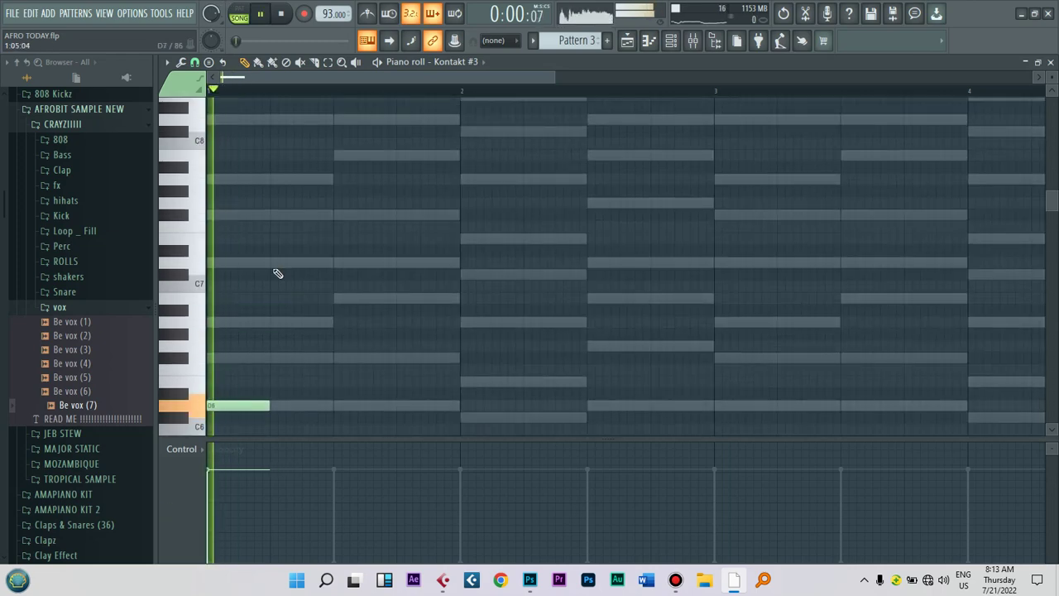
key(space)
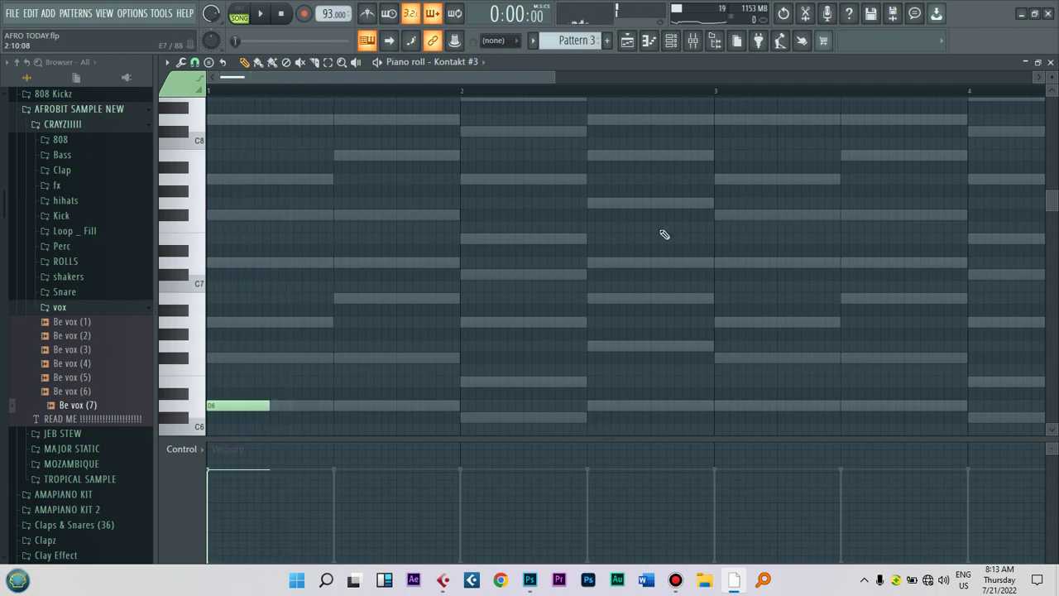
Step: Start a bar 1 phrase: four-step A6 at step 1, two-step G6 at step 5 and two-step F#6 at step 7
drag(1055, 197, 1048, 212)
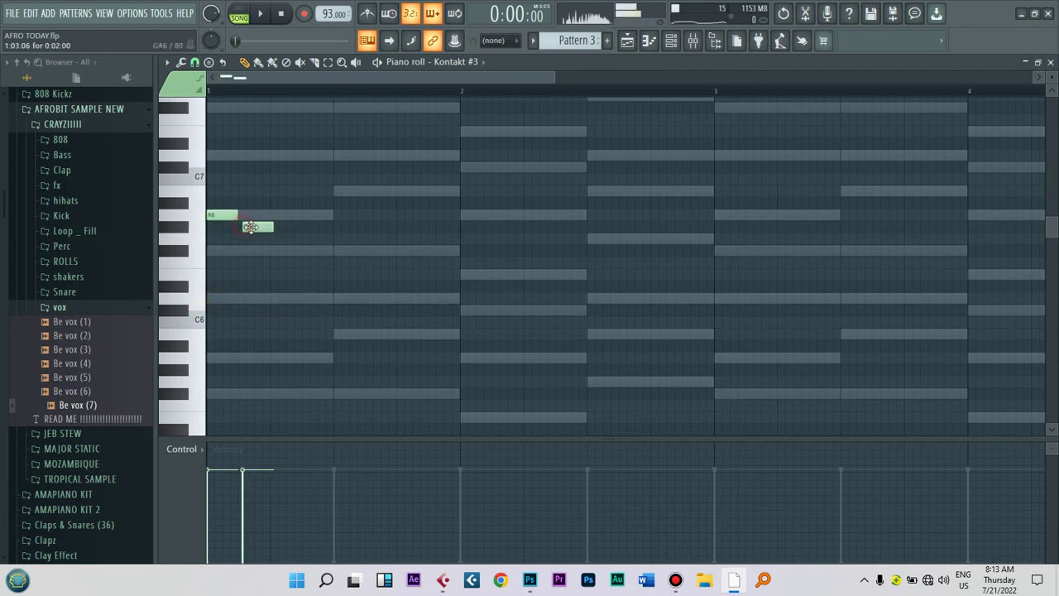
mouse_move(271, 233)
mouse_down()
mouse_move(268, 241)
mouse_move(265, 225)
mouse_up()
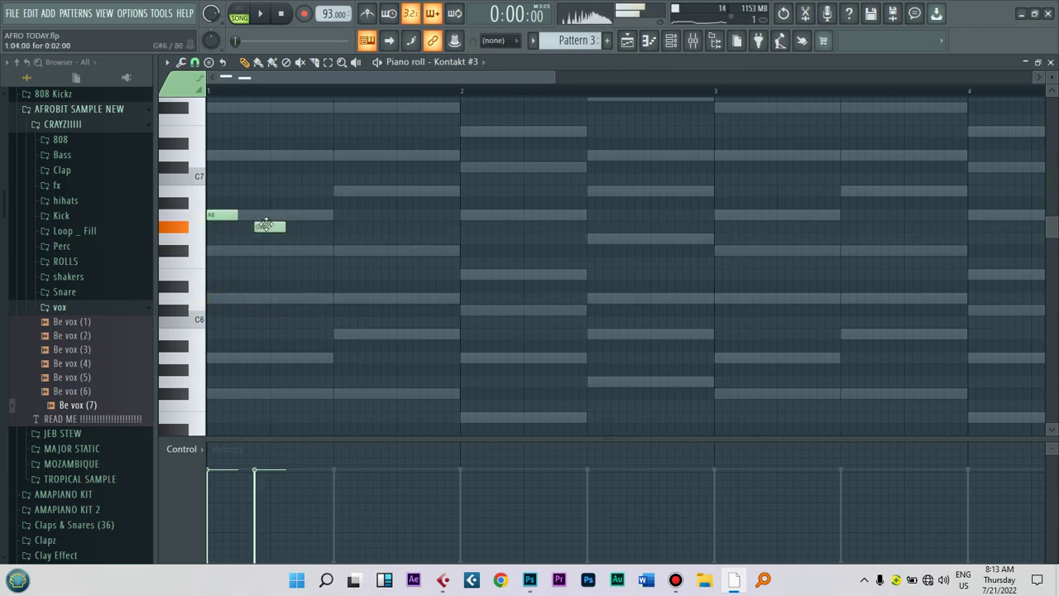
key(space)
key(space)
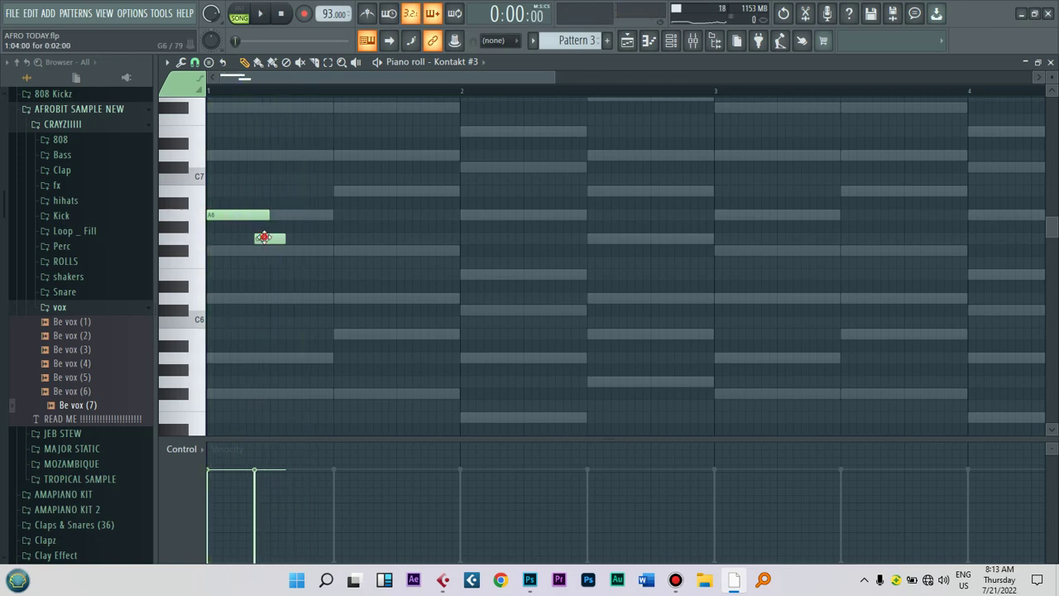
key(space)
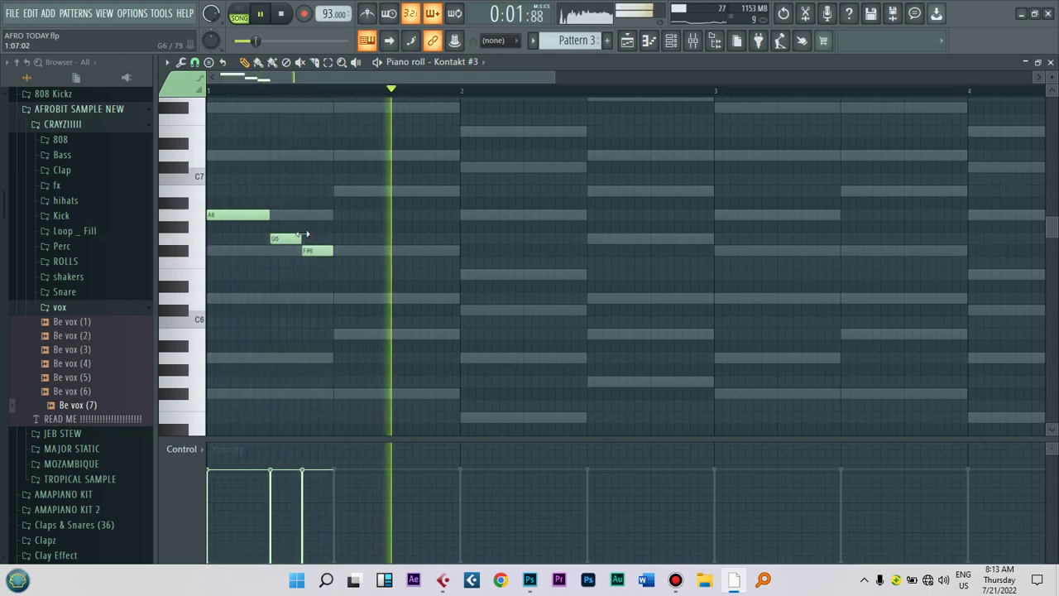
Step: Shorten G6 to one step, move F#6 to step 6, and audition a one-step E6 at step 8
drag(301, 238, 286, 240)
key(space)
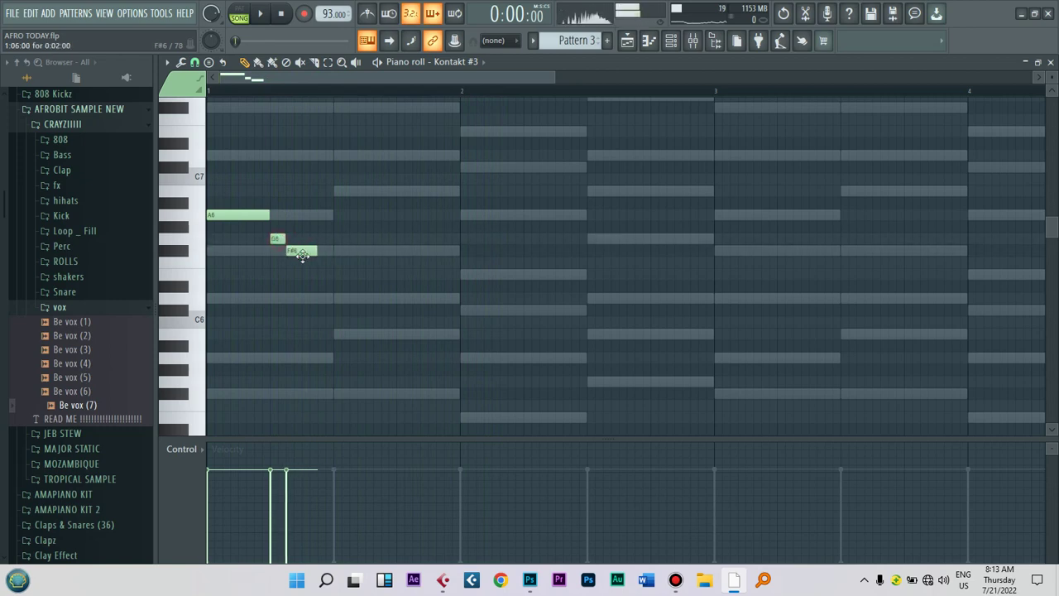
key(space)
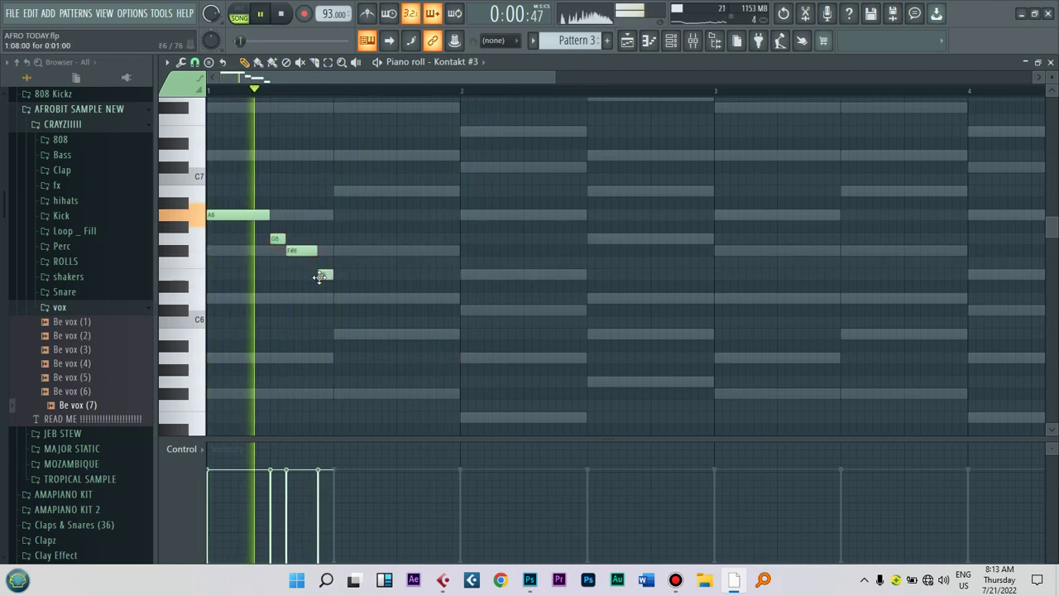
key(space)
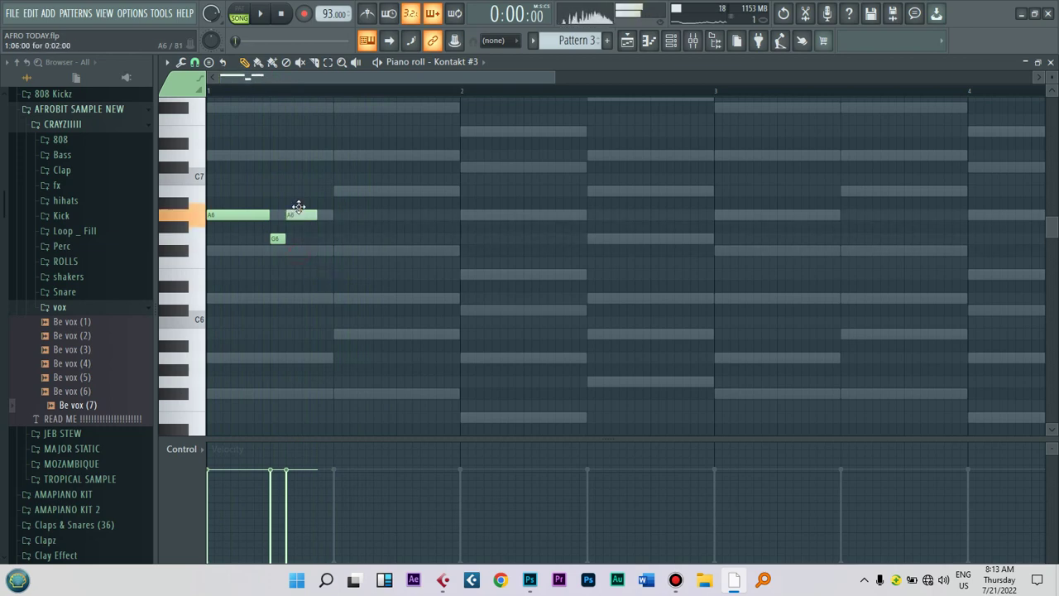
Step: Try A6 as the third note with B6 at step 9, remove B6, and make the third note a three-step F#6
drag(300, 203, 297, 218)
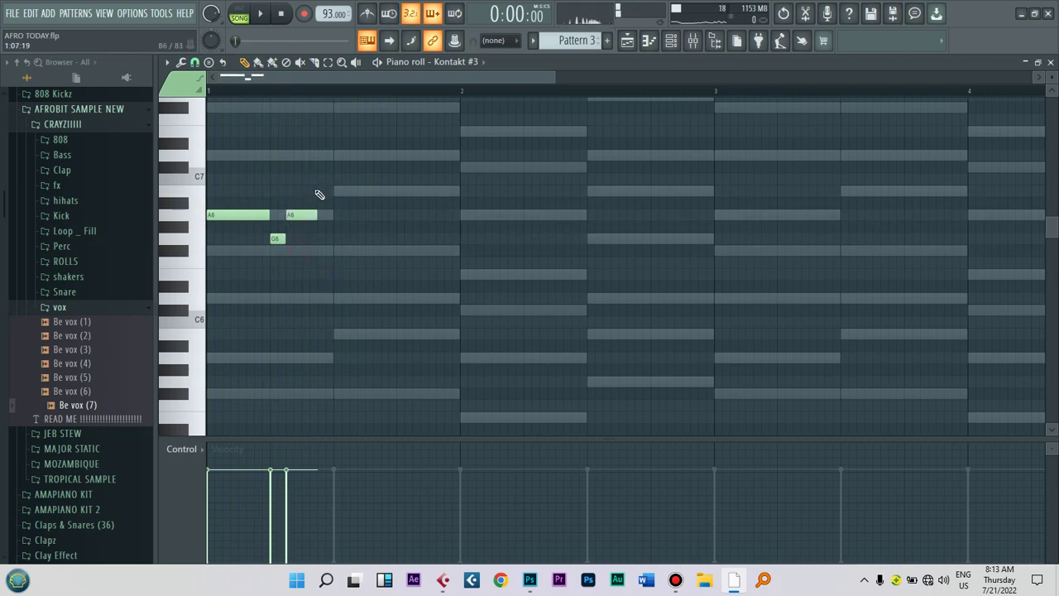
key(space)
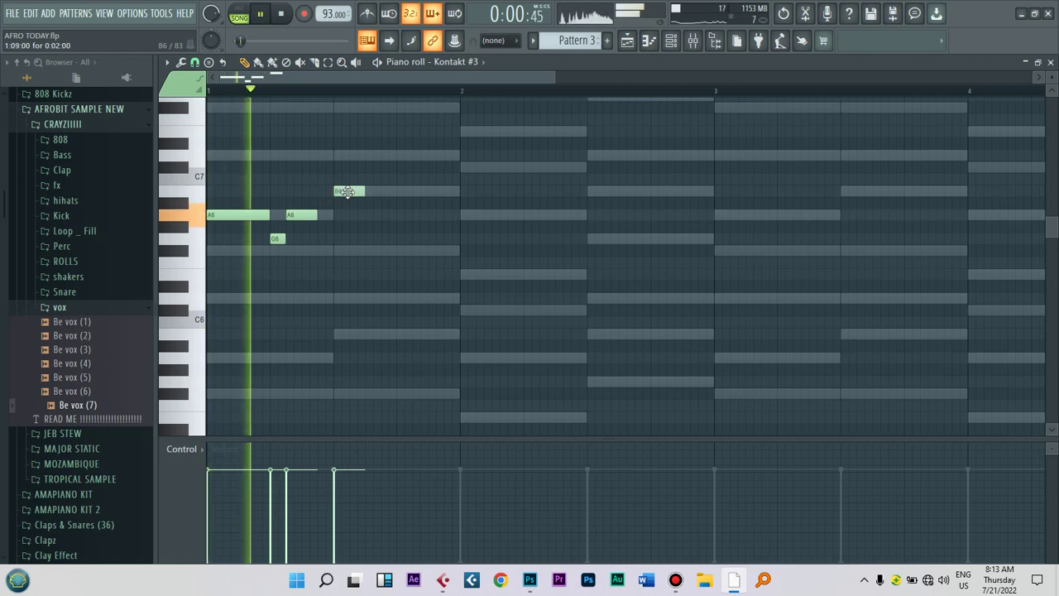
key(space)
right_click(348, 192)
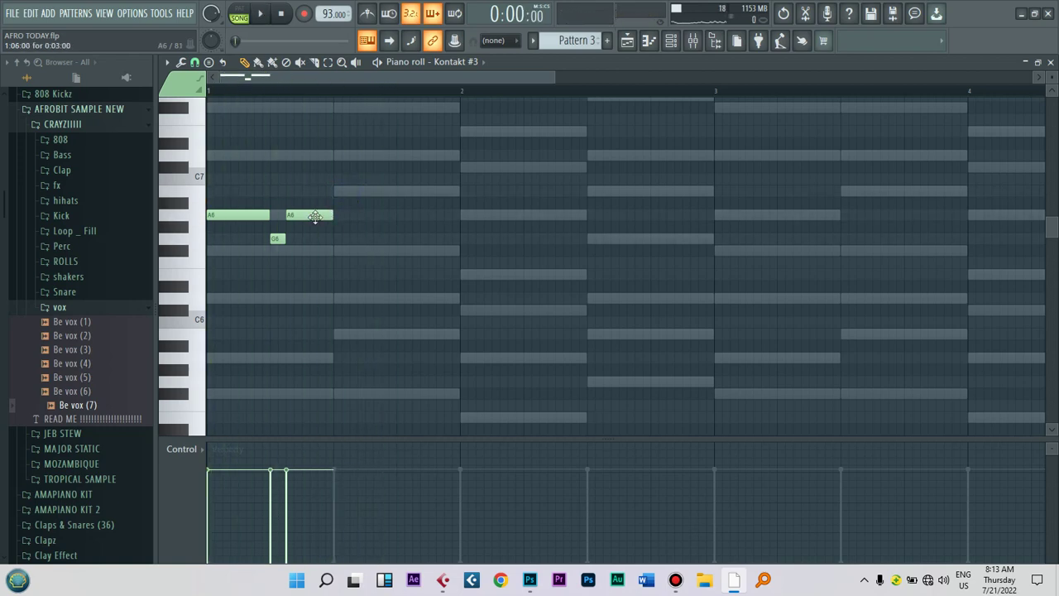
key(space)
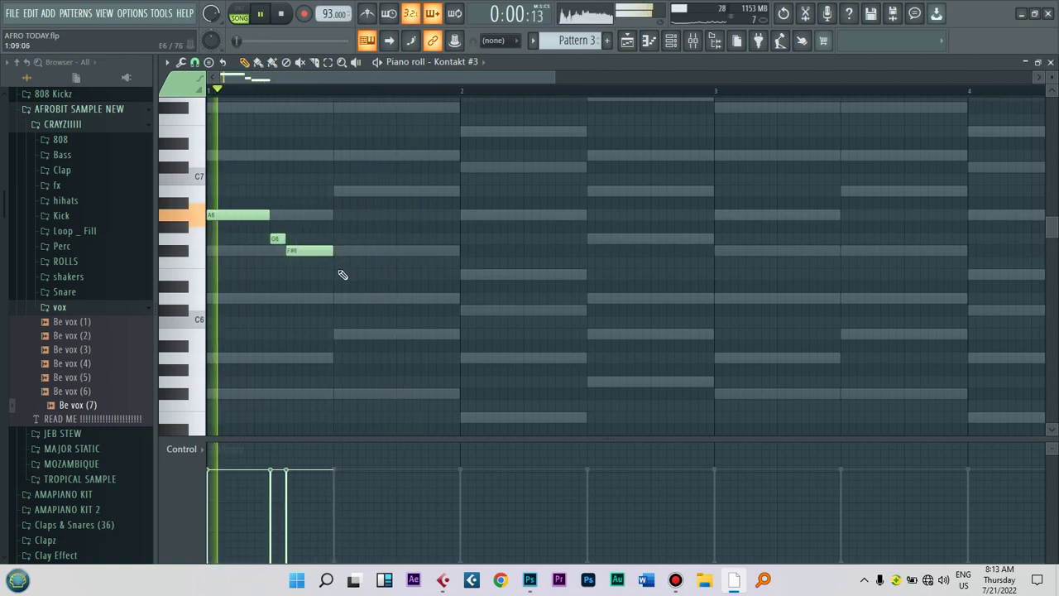
Step: Try E6 and B6 as the fourth note at step 9, playing the phrase to compare
click(335, 274)
key(space)
drag(357, 277, 347, 198)
key(space)
key(space)
right_click(354, 192)
Step: Add a three-step E6 at step 9 and a one-step D6 at step 12, and play the phrase
key(space)
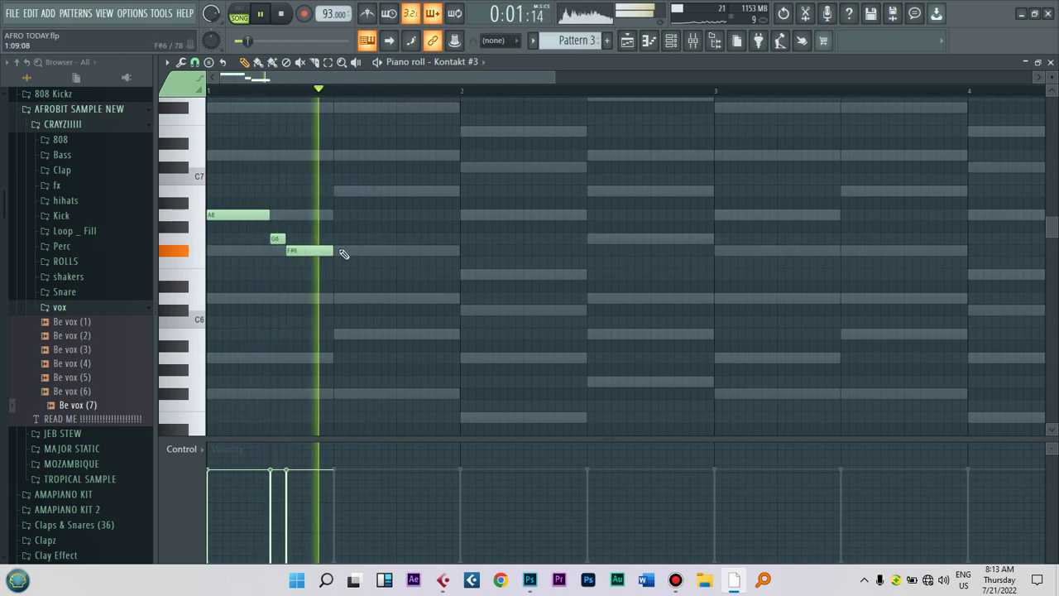
click(369, 226)
drag(369, 226, 340, 276)
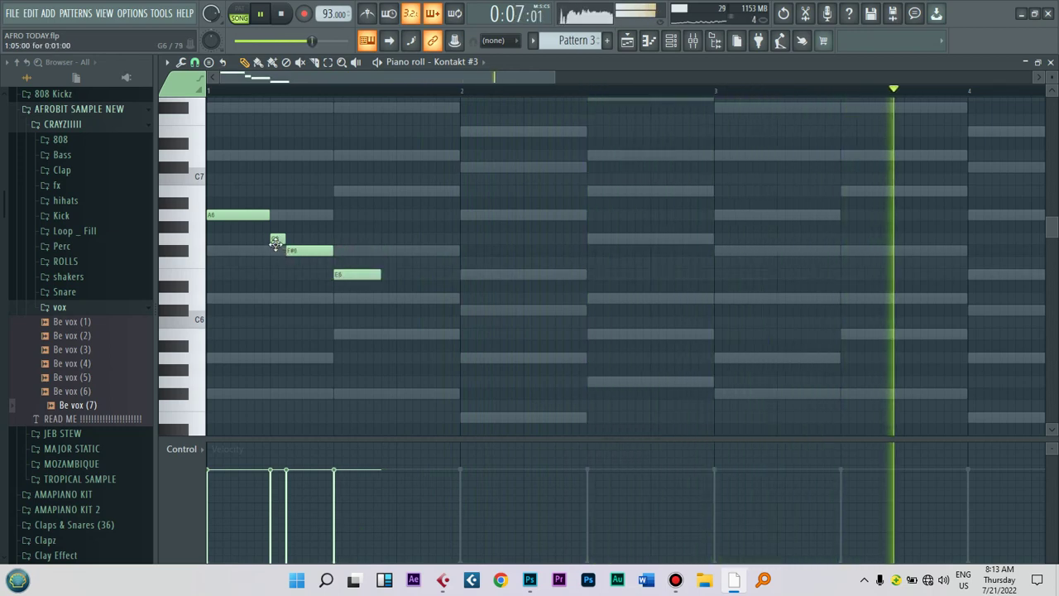
click(387, 299)
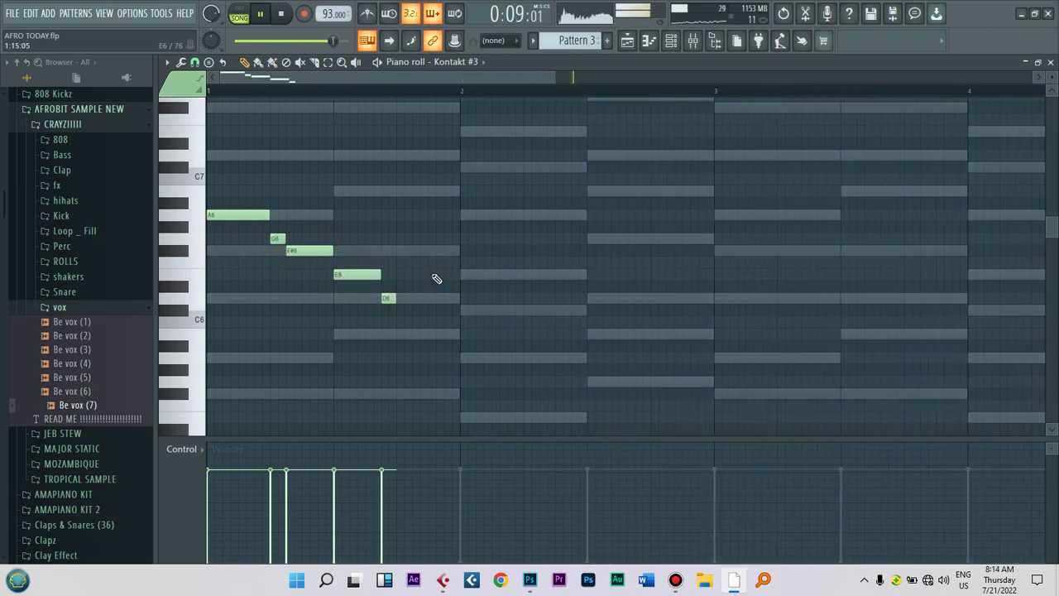
key(space)
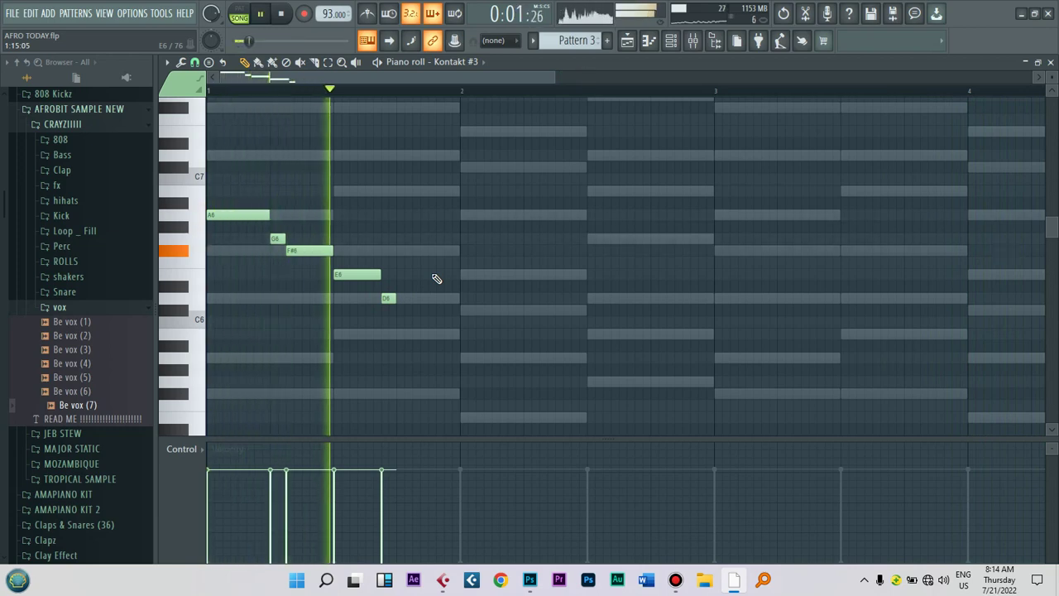
key(space)
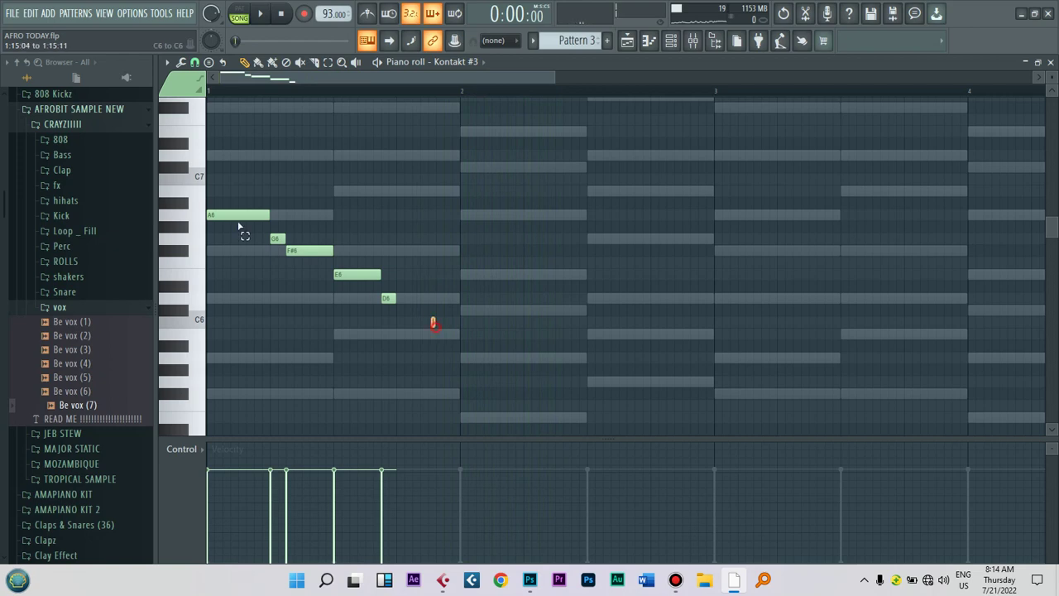
Step: Raise the five-note phrase to D7, C#7, B6, A6 and G6, and play it back
drag(238, 226, 207, 150)
drag(231, 215, 221, 156)
click(372, 153)
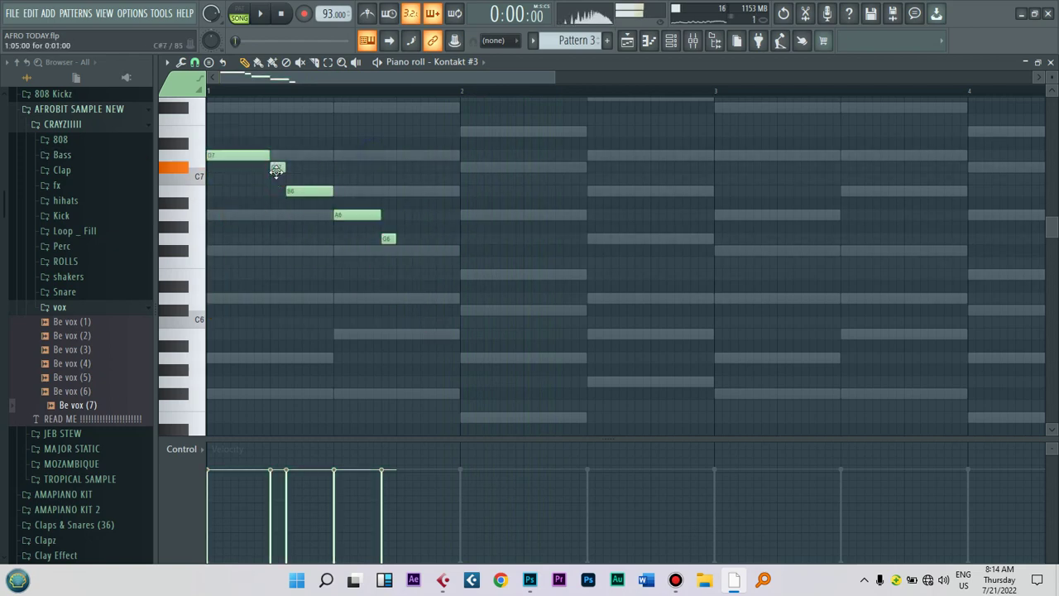
key(space)
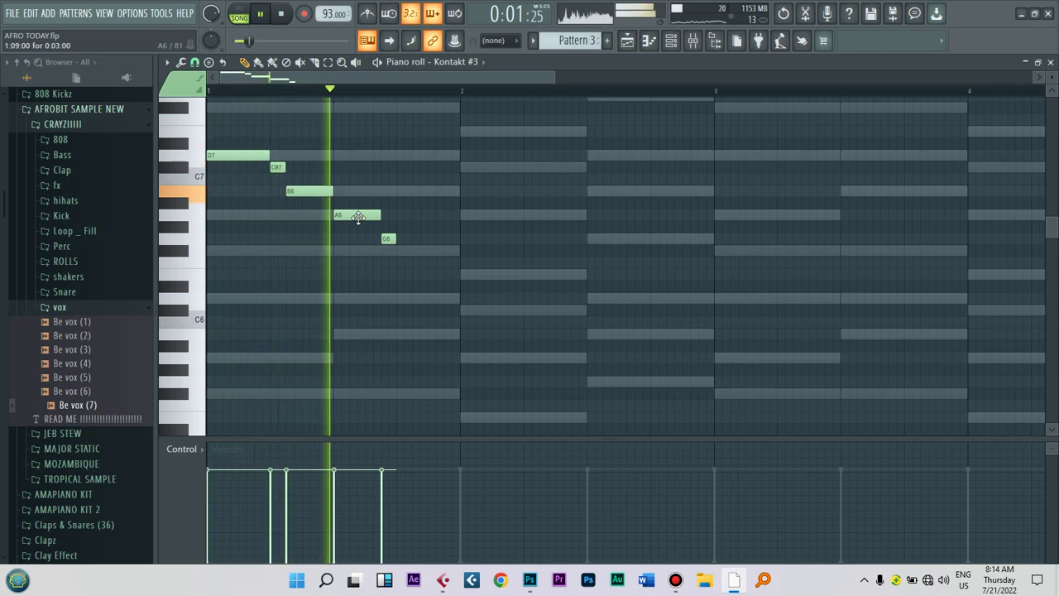
Step: Try F#6 as the last note, and C#7 and B6 as the phrase's last two notes
drag(386, 239, 388, 250)
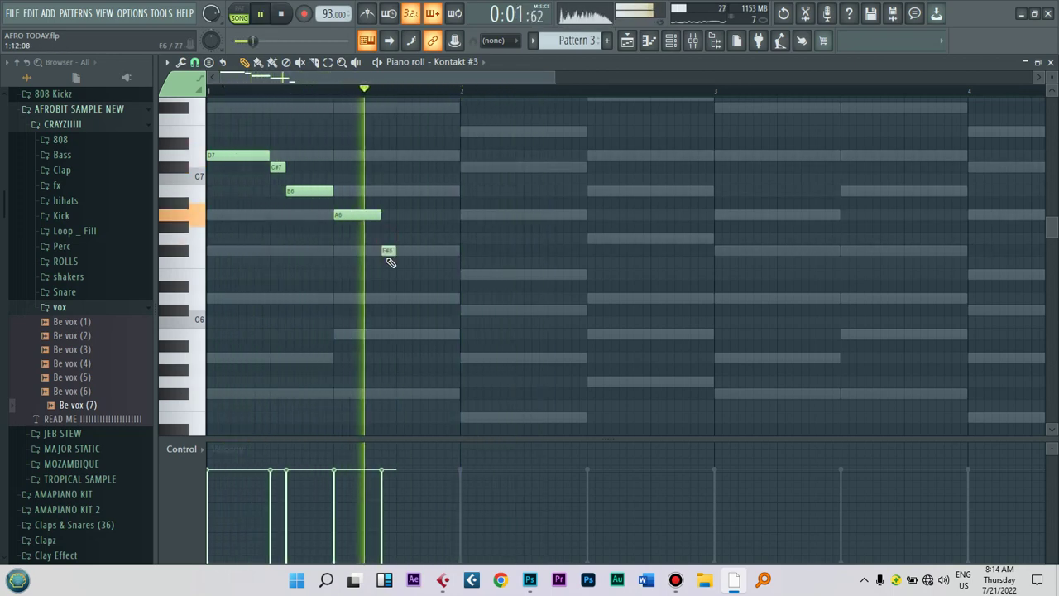
key(space)
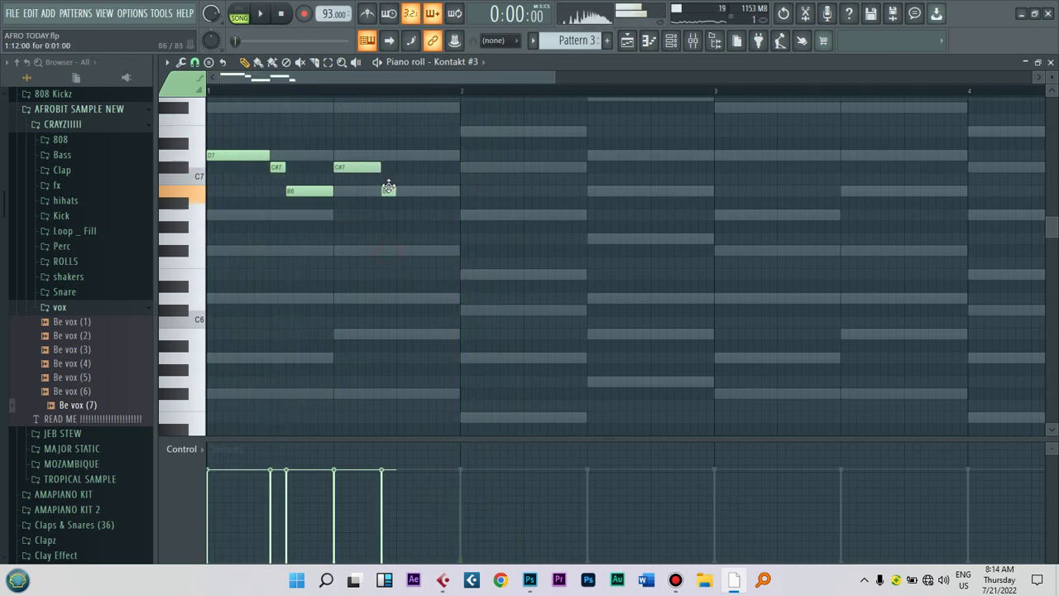
key(space)
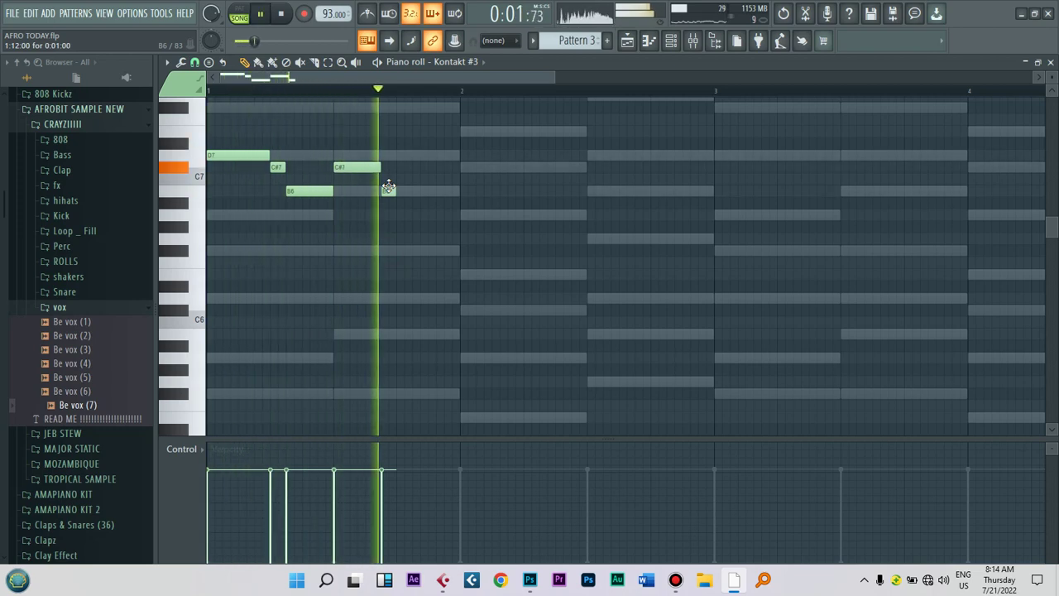
Step: Delete the phrase's last two notes and duplicate the remaining three from step 9, one semitone lower
right_click(388, 189)
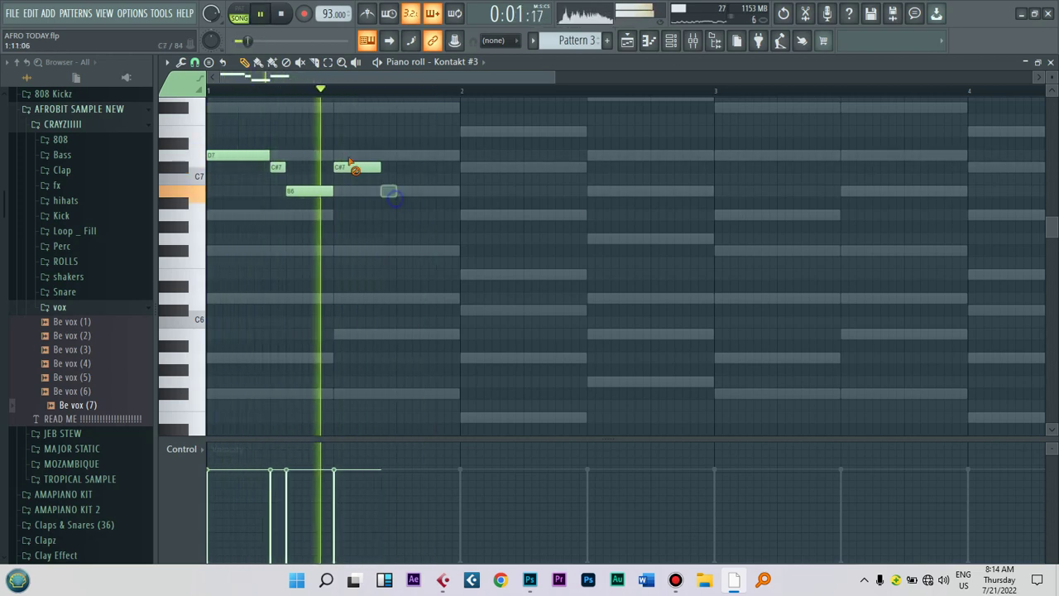
right_click(351, 166)
key(space)
key(ctrl+a)
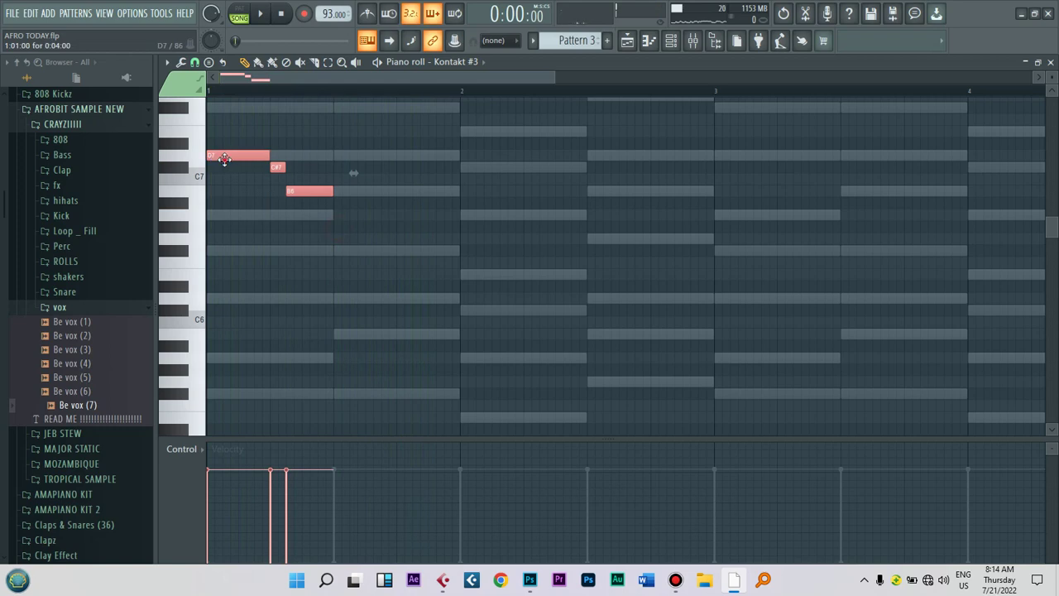
key(ctrl+b)
key(shift+Down)
key(ctrl+d)
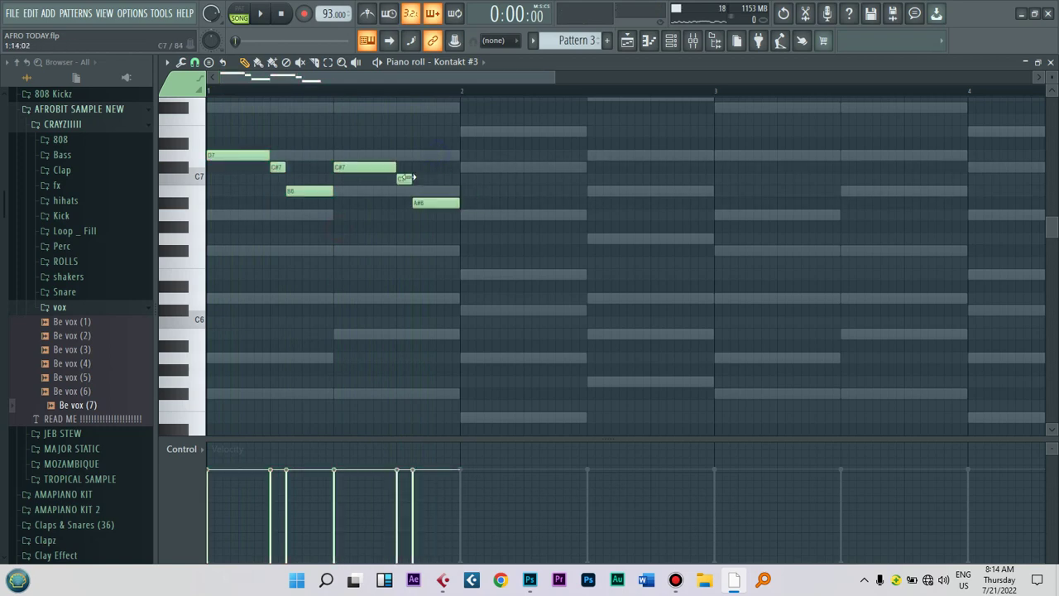
Step: Lower the last two copied notes to B6 and A6, play the phrase, and select the three copied notes
drag(423, 213, 423, 217)
key(space)
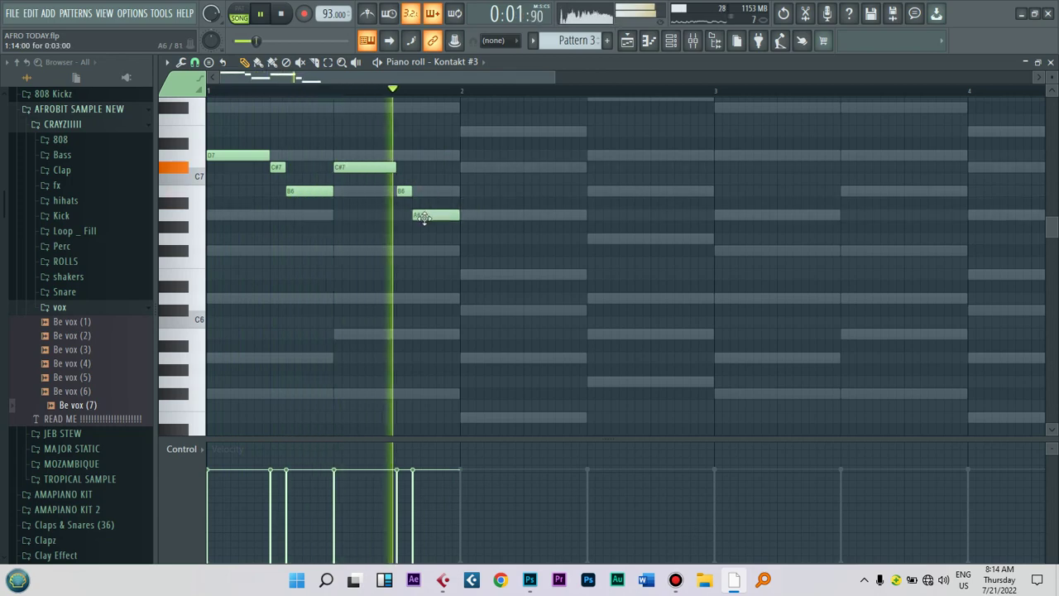
key(space)
drag(489, 250, 362, 163)
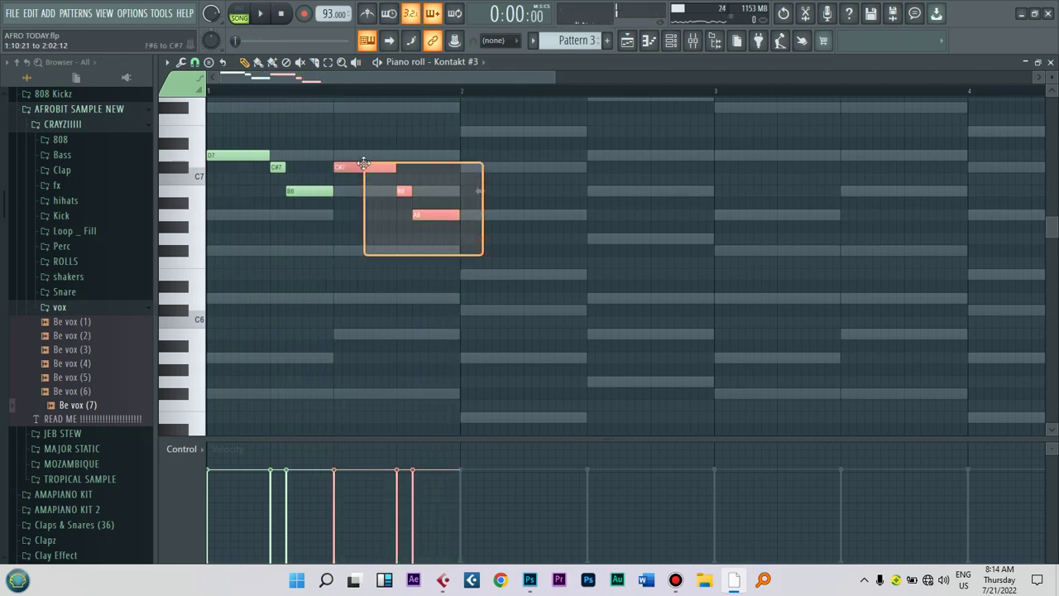
Step: Duplicate the three selected notes to the start of bar 2, lower the copies to B6, A6 and G6, and play the phrase
key(ctrl+b)
drag(489, 166, 488, 187)
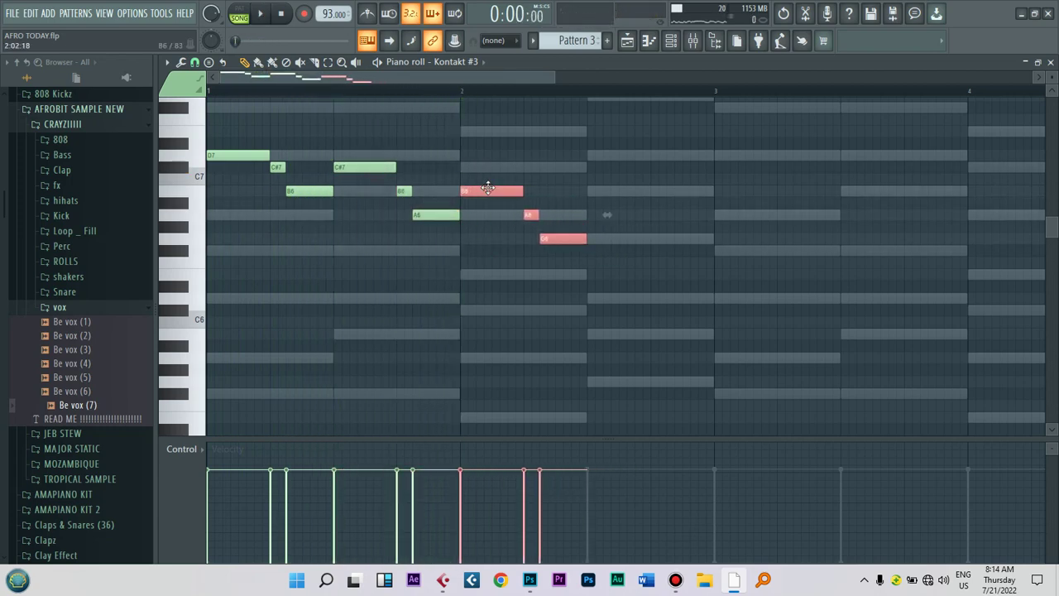
click(525, 276)
key(space)
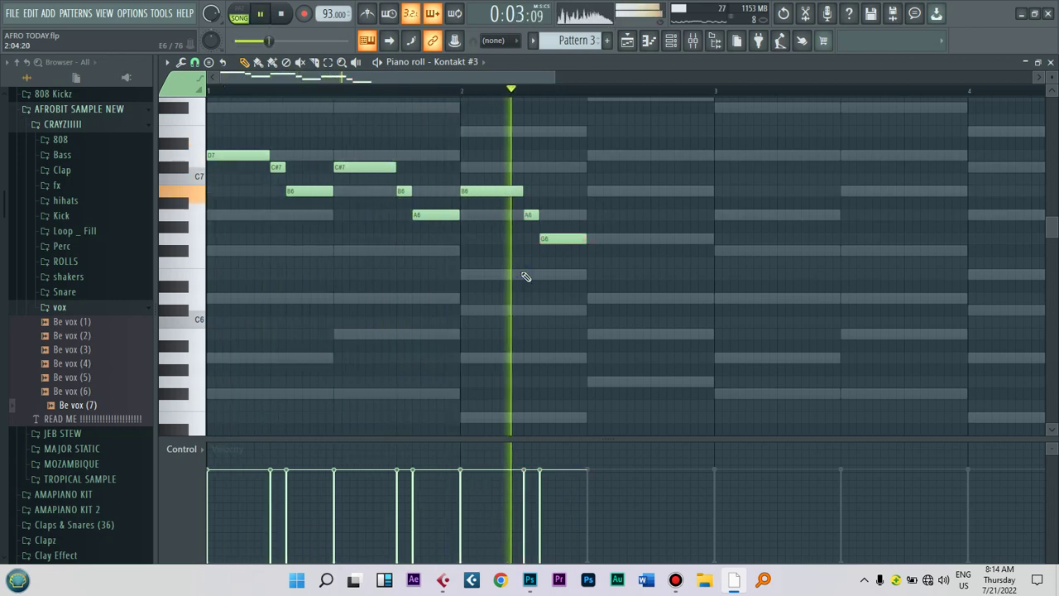
key(space)
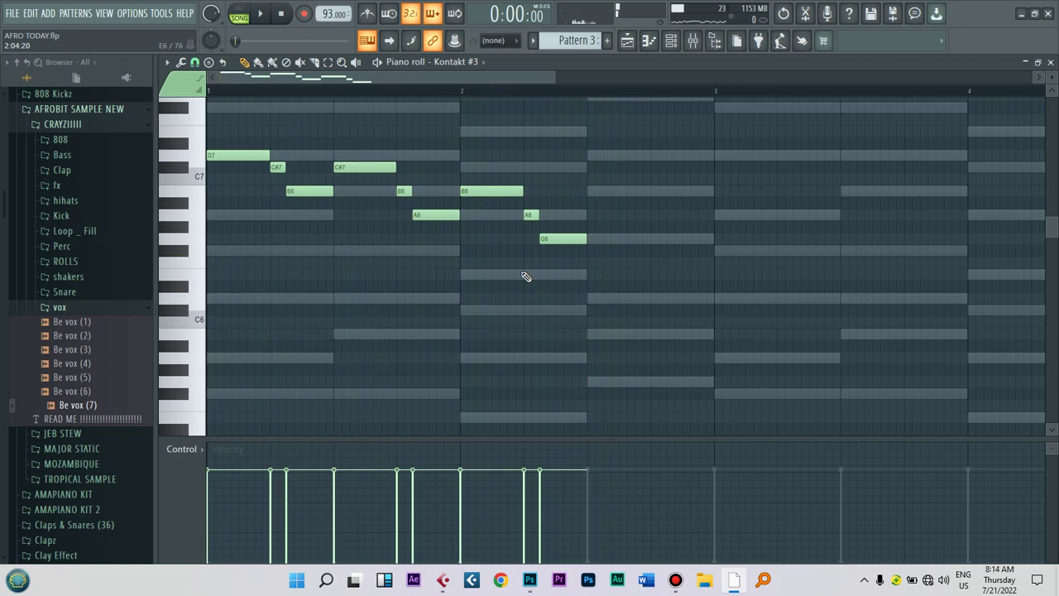
key(space)
key(space)
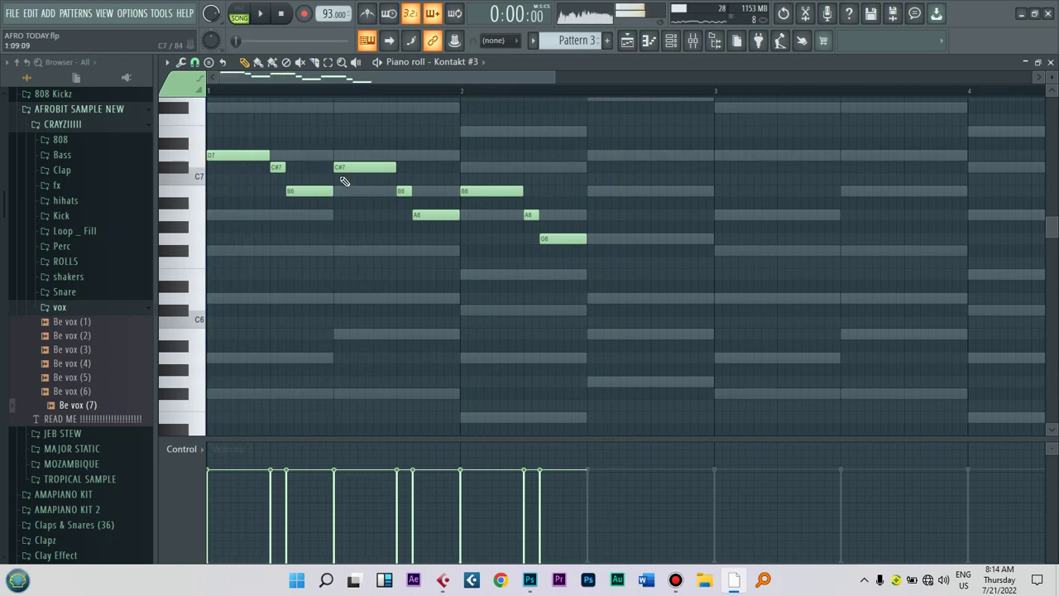
Step: Lower the three notes from step 9 of bar 1 to A6, G6 and F#6, and play them back
drag(371, 180, 352, 215)
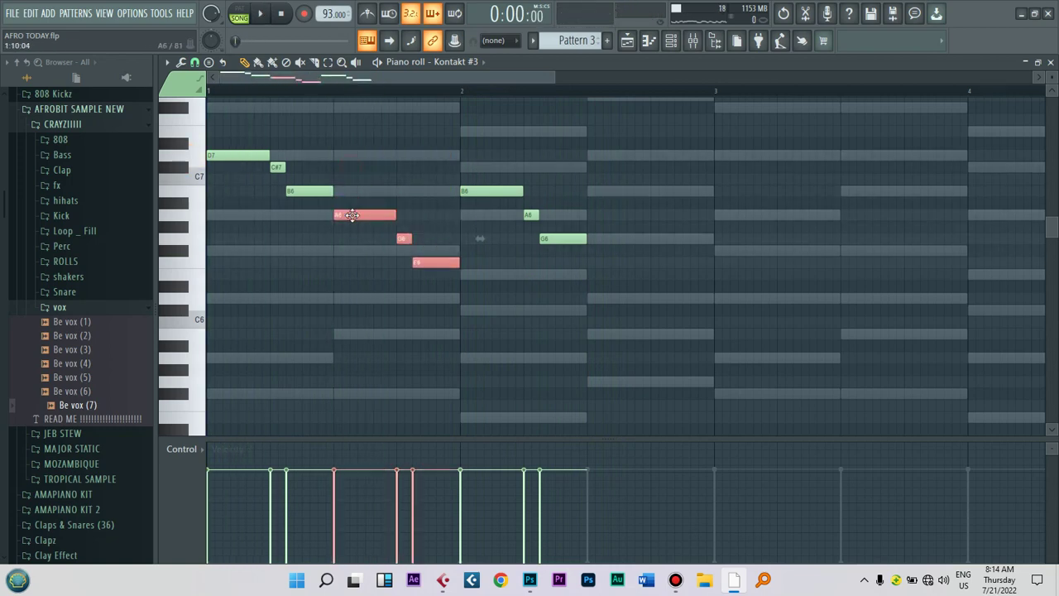
click(415, 199)
key(space)
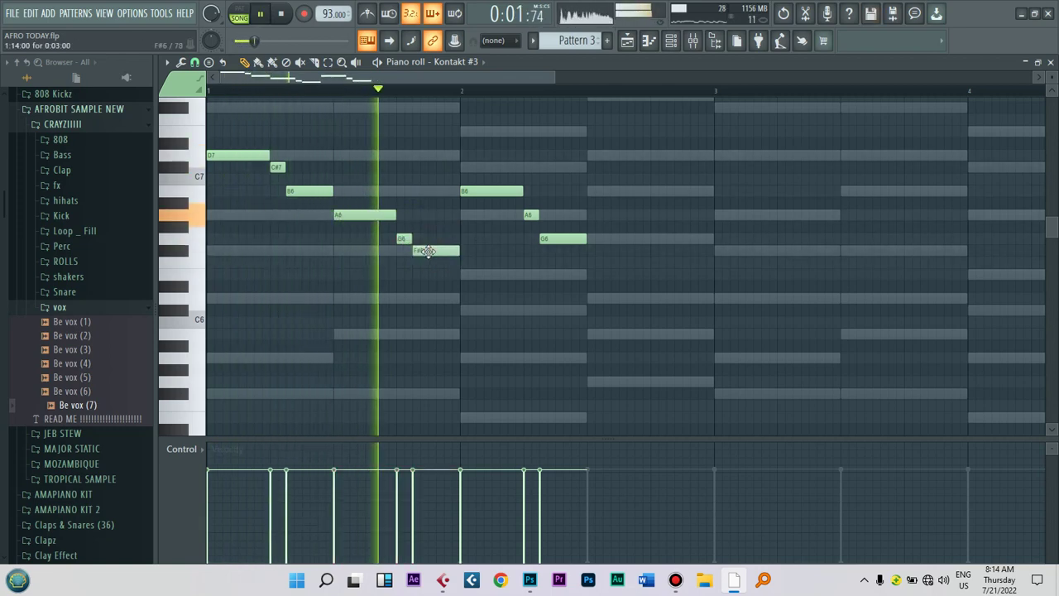
key(space)
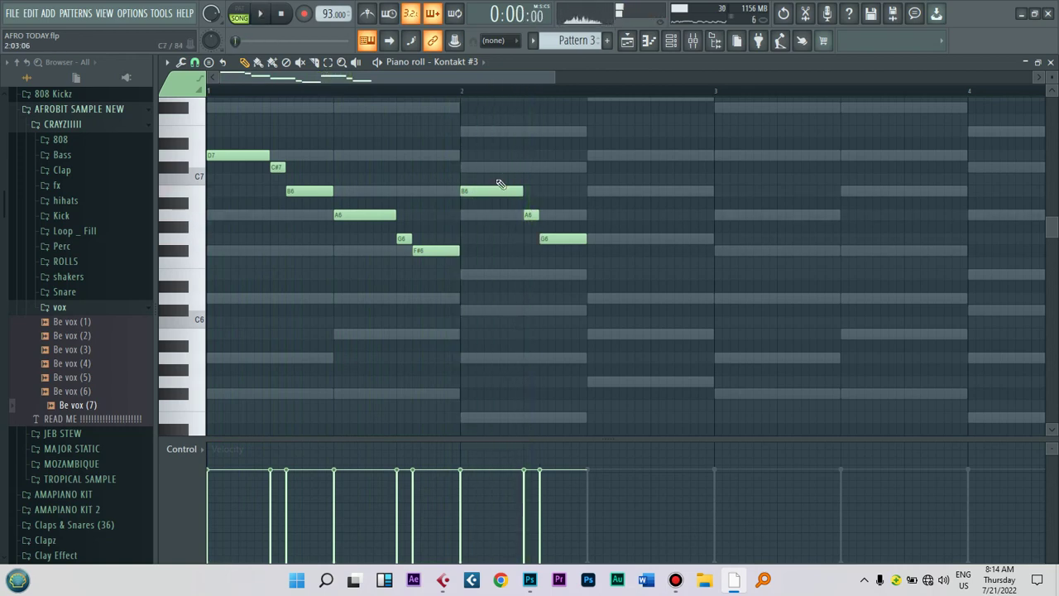
Step: Raise bar 2's opening notes to C#7, B6 and A6, add B6, A6 and G6 from step 9, and play the melody
mouse_move(601, 256)
mouse_down()
mouse_move(477, 170)
mouse_move(633, 187)
mouse_move(617, 199)
mouse_up()
key(space)
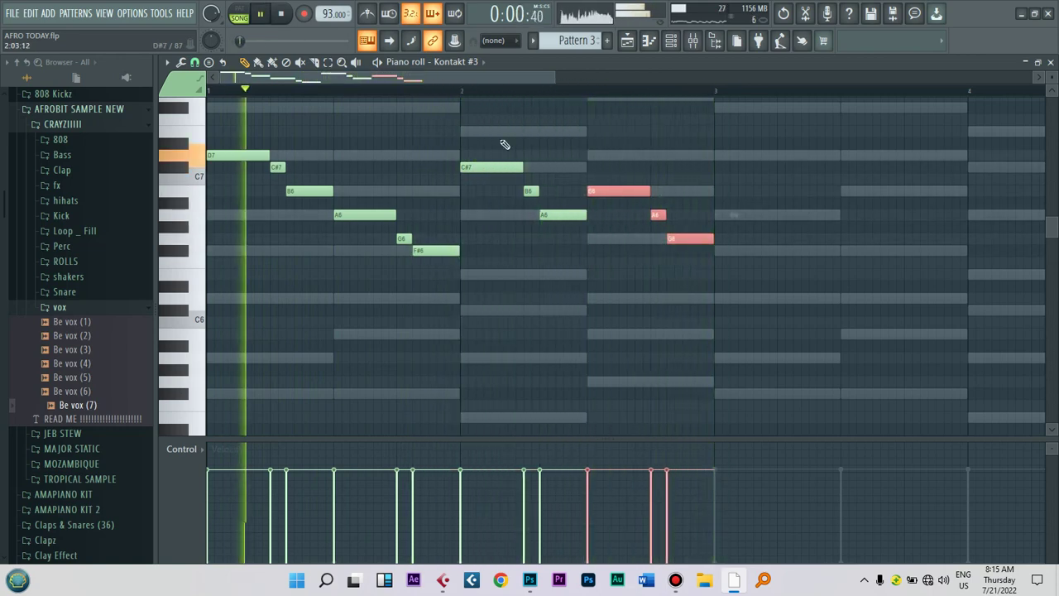
click(342, 157)
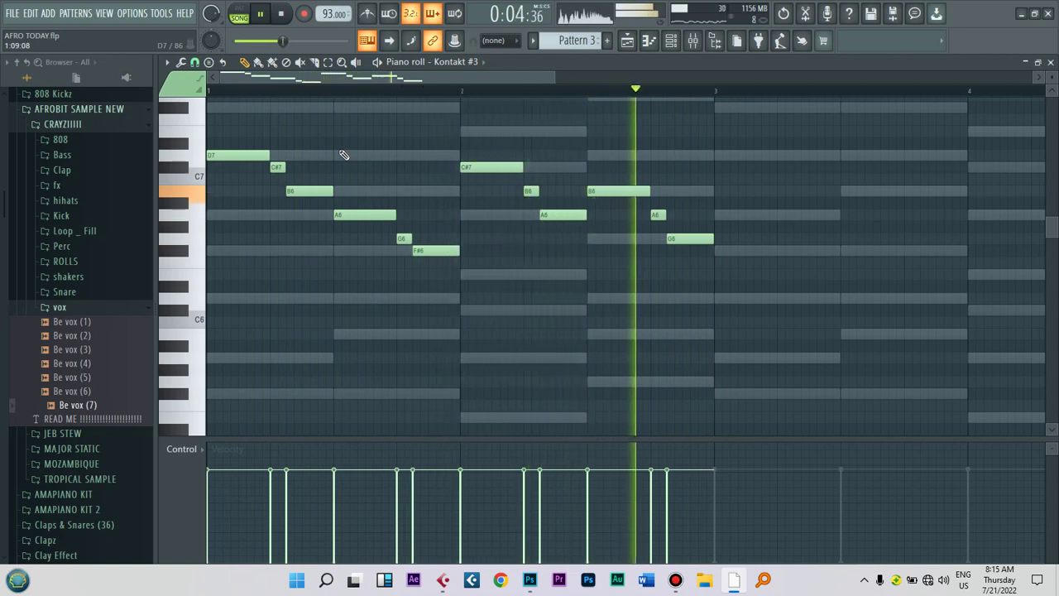
Step: Stop playback and delete all notes of the Kontakt #3 melody
key(space)
key(ctrl+a)
key(Delete)
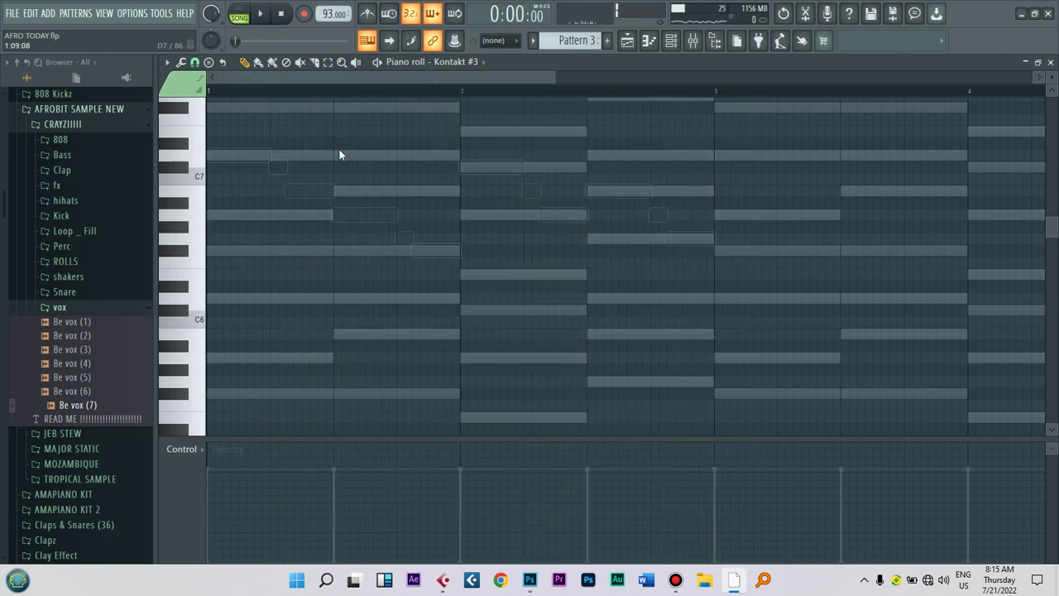
Step: Draw a one-step A6 at step 4 of bar 1 and a two-step B6 at step 7, checking them in playback
drag(198, 210, 250, 207)
key(space)
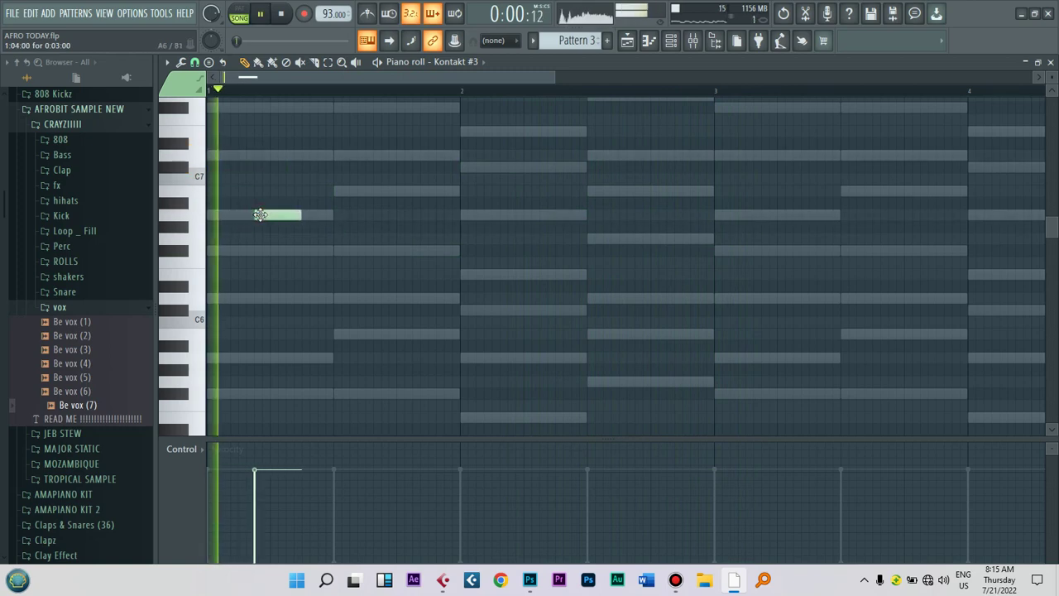
drag(300, 218, 270, 217)
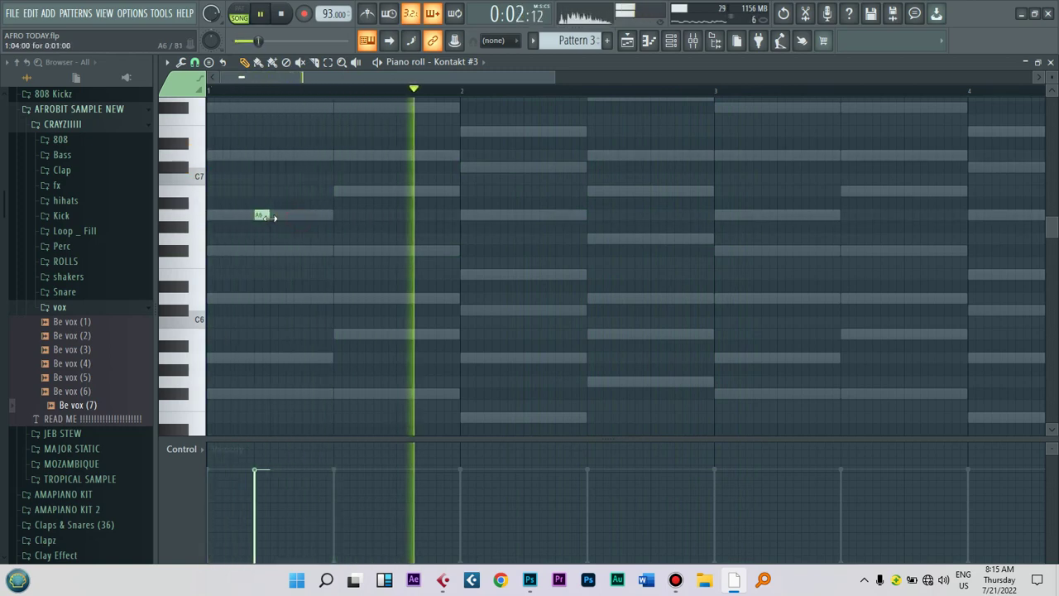
click(296, 181)
key(space)
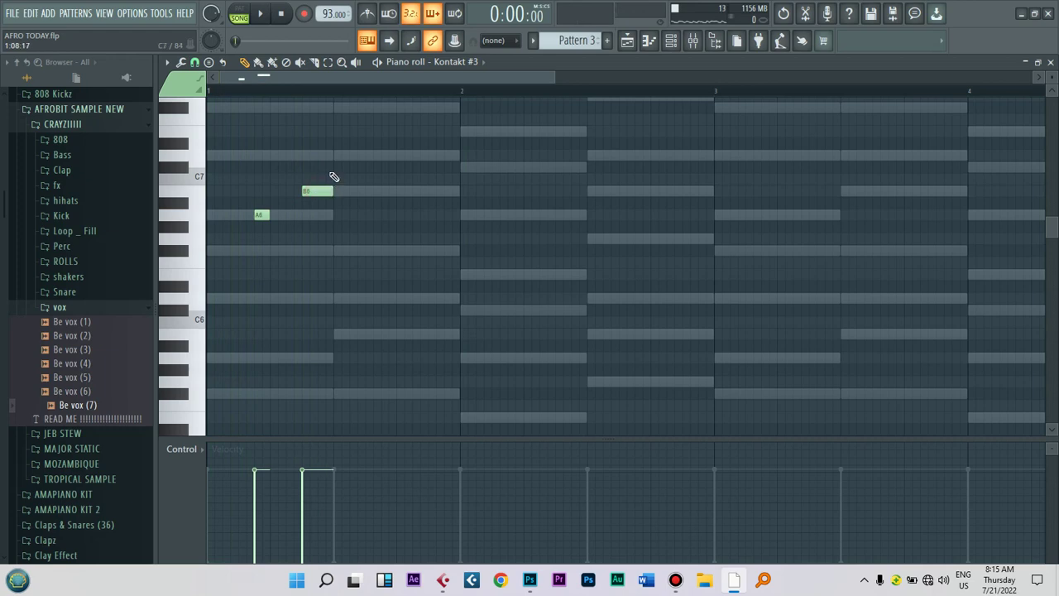
Step: Add a four-step F#7 at step 9 of bar 1 and raise the B6 note to D7 while playing the phrase
key(space)
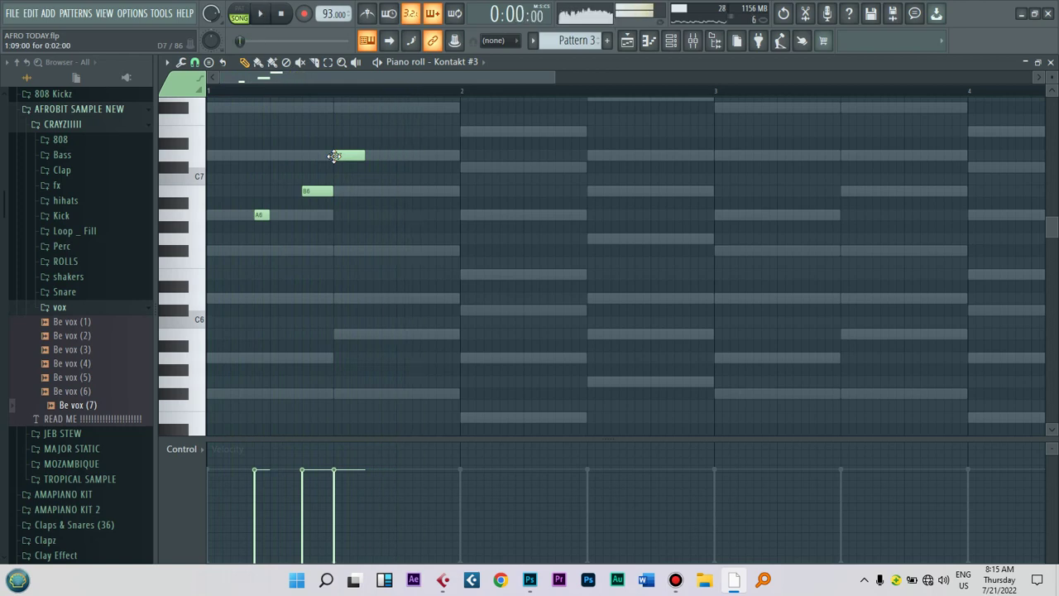
drag(364, 156, 353, 120)
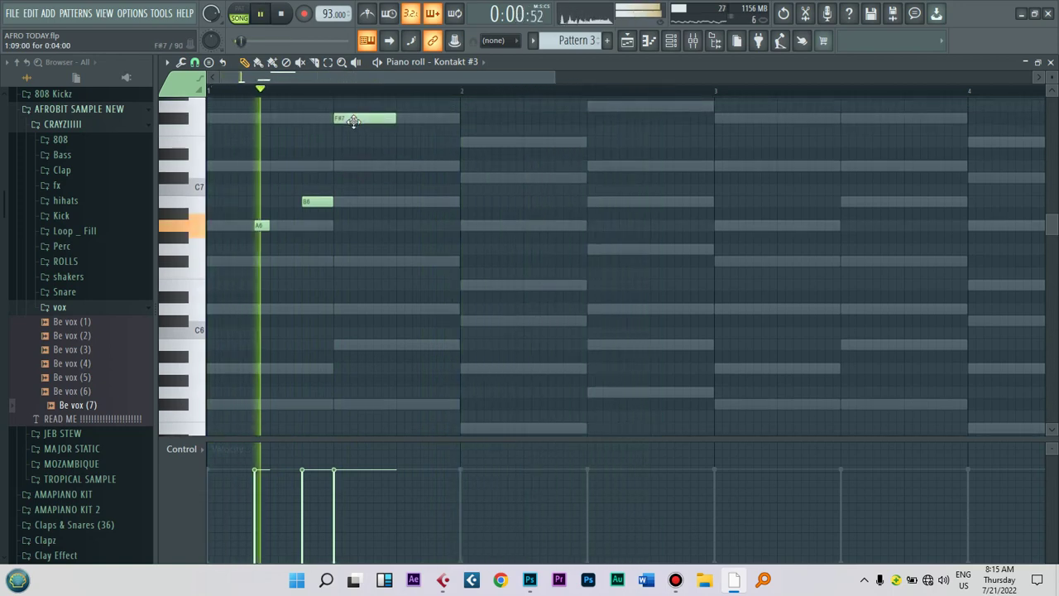
drag(320, 201, 319, 158)
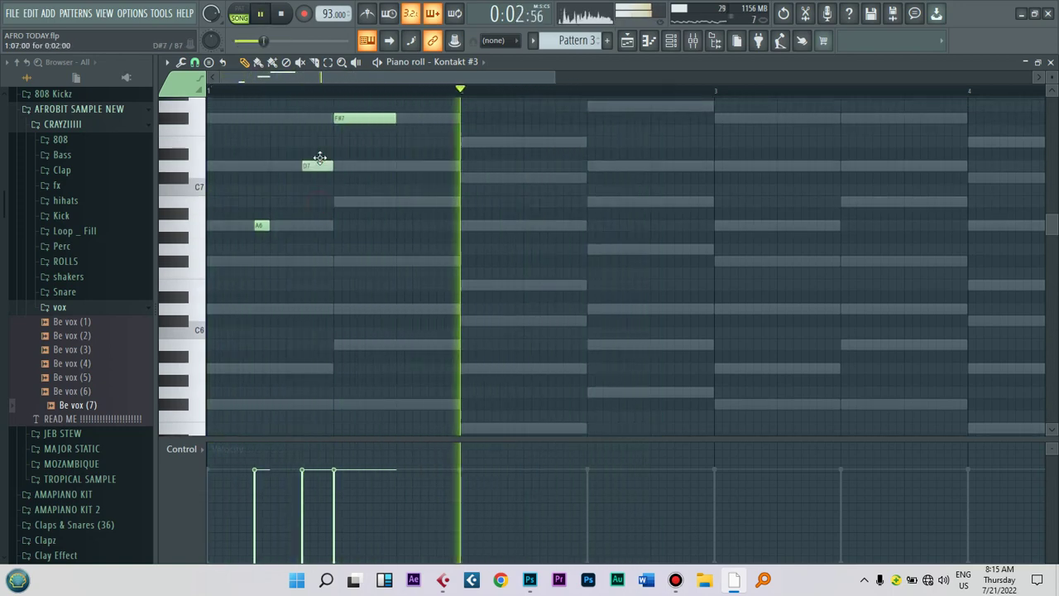
Step: Continue the phrase with two-step E7 and D7 notes from step 13, and an eight-step C#7 at the start of bar 2
click(404, 141)
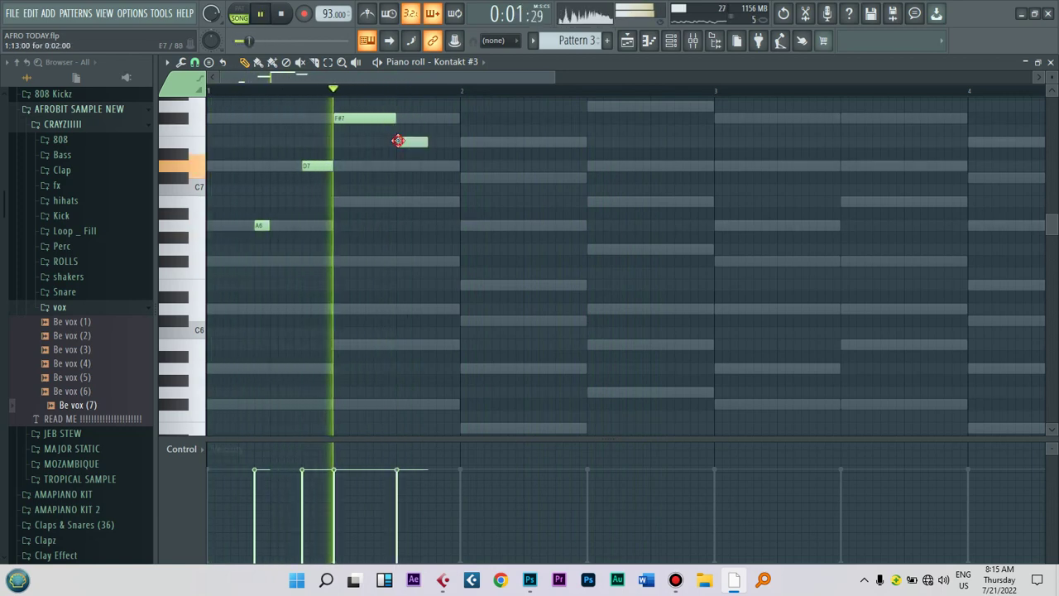
click(430, 165)
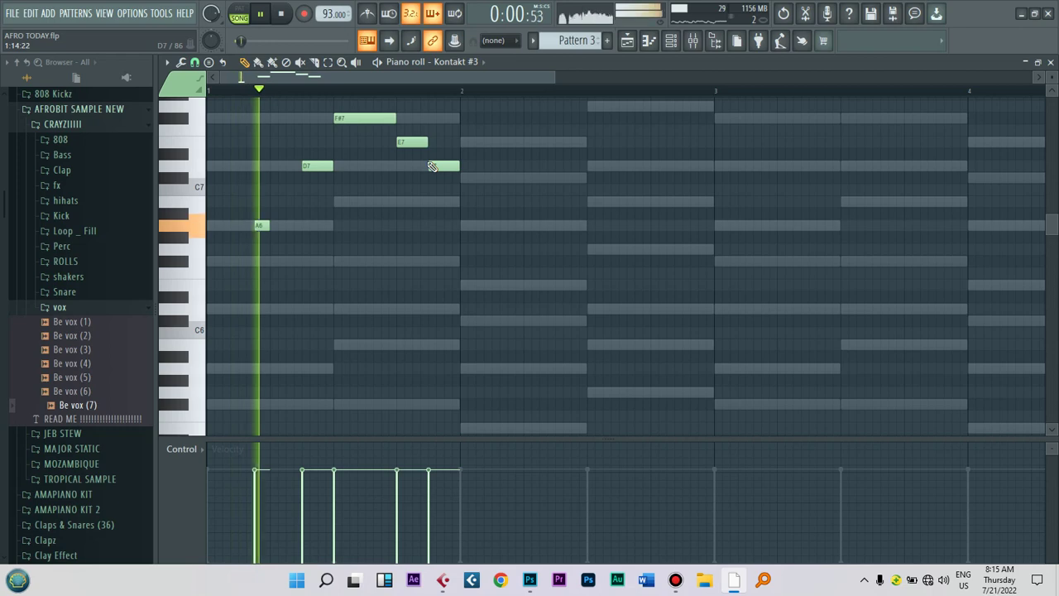
click(461, 178)
drag(492, 177, 585, 181)
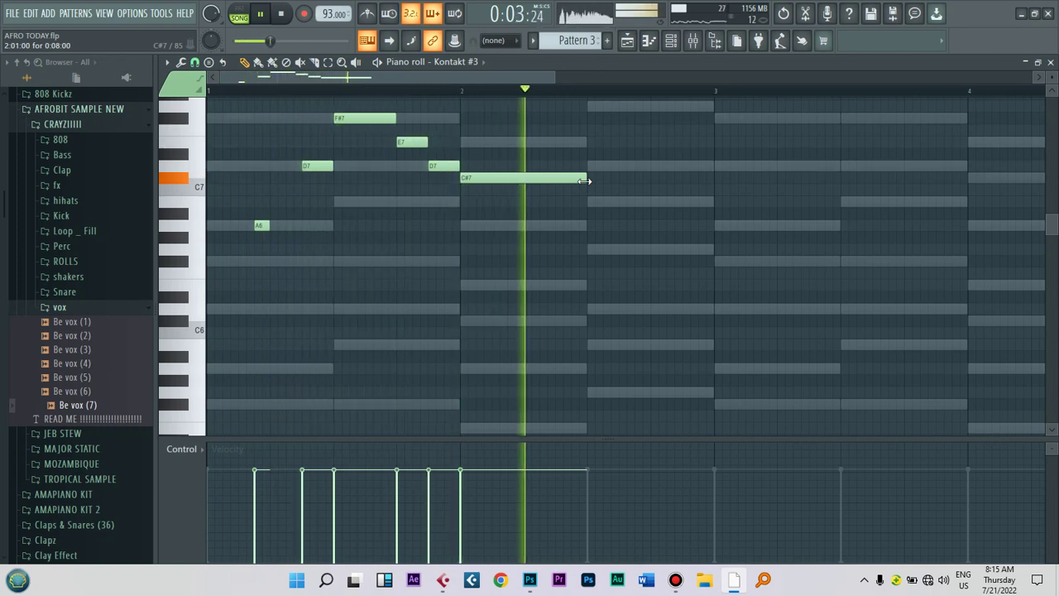
Step: Add G7, F#7 and E7 from step 9 of bar 2, followed by an eight-step D7 at the start of bar 3
drag(586, 181, 368, 98)
mouse_move(445, 121)
mouse_down()
mouse_move(634, 134)
mouse_move(610, 143)
mouse_move(689, 174)
mouse_up()
click(669, 177)
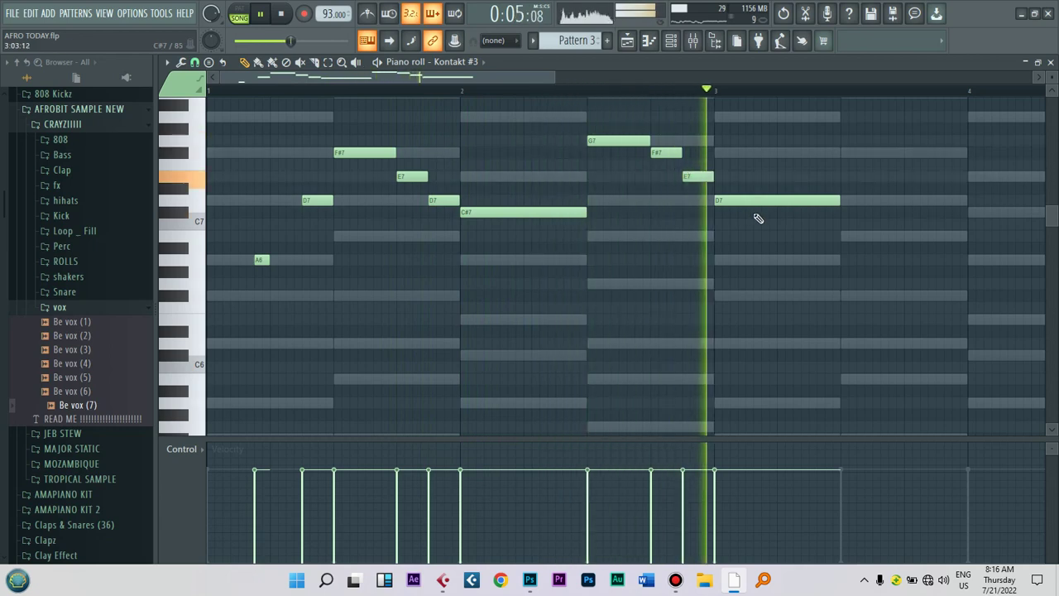
Step: Play the new melody from the start, then clear all its notes
key(space)
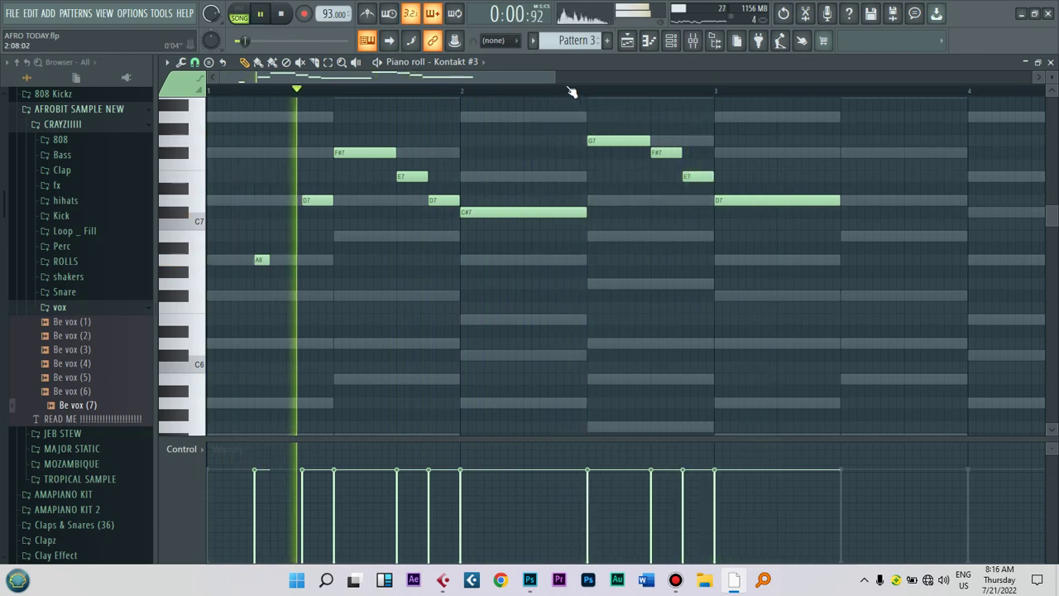
drag(555, 78, 763, 89)
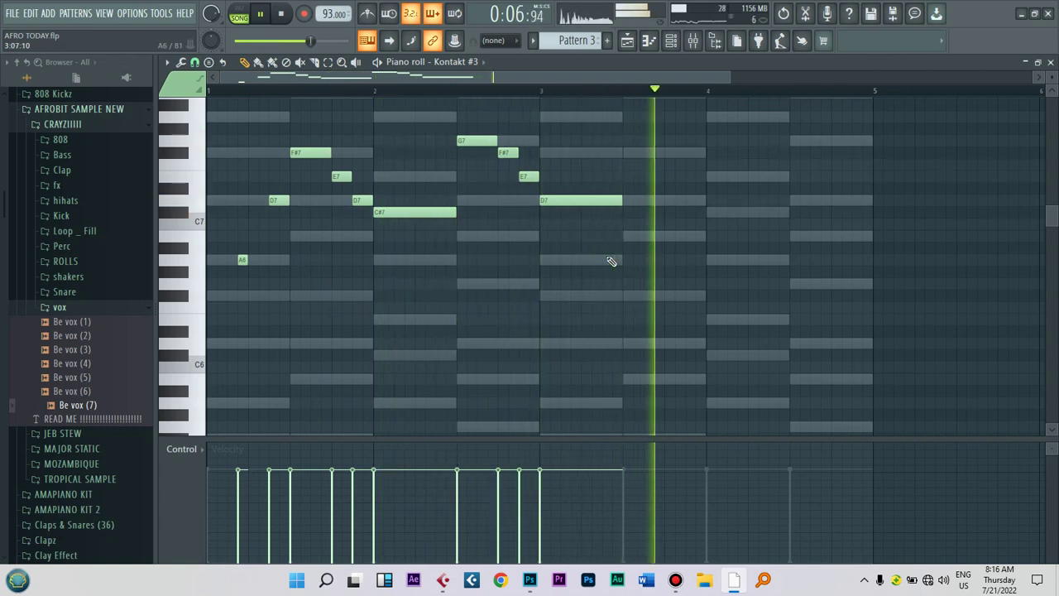
key(ctrl+z)
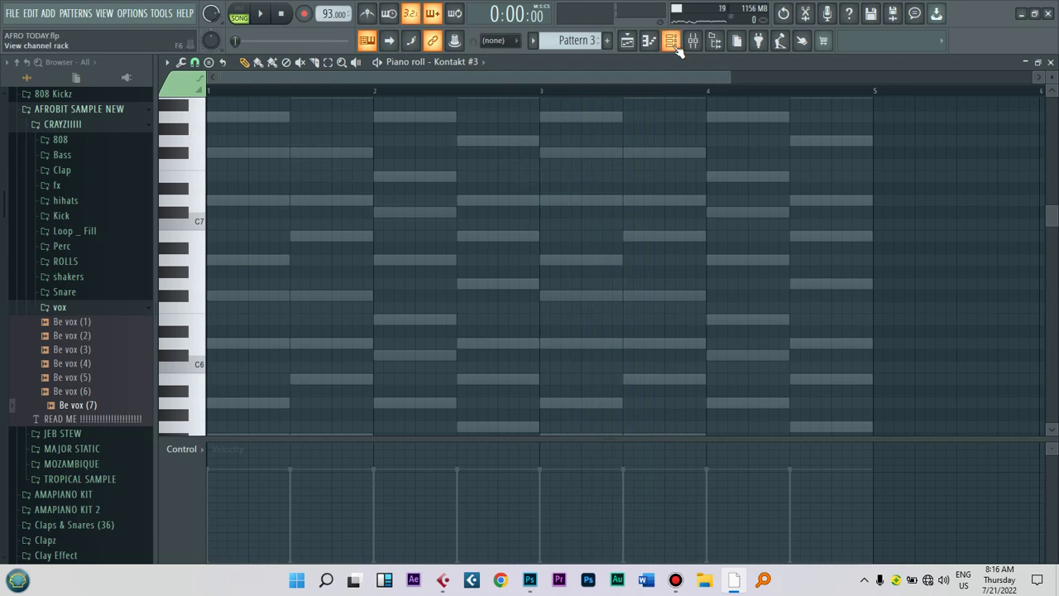
Step: Open the Kontakt #3 instrument from the channel rack and remove Galata Strings III
click(672, 43)
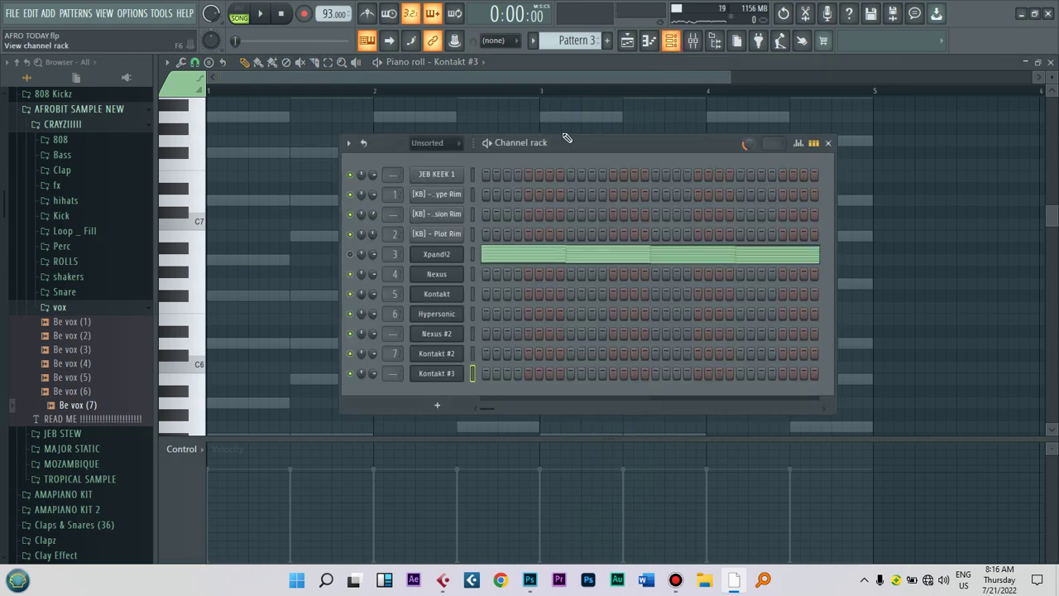
click(445, 373)
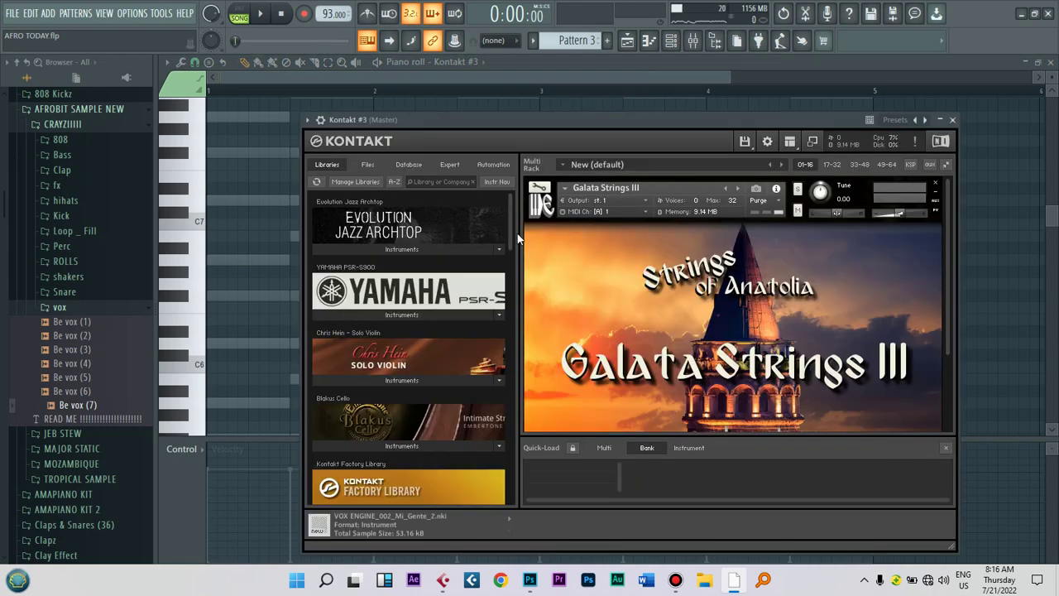
click(938, 184)
Step: Load Sensual Sax (MAIN).nki from the Sensual Saxophone library and turn up its large central knob
drag(513, 229, 506, 399)
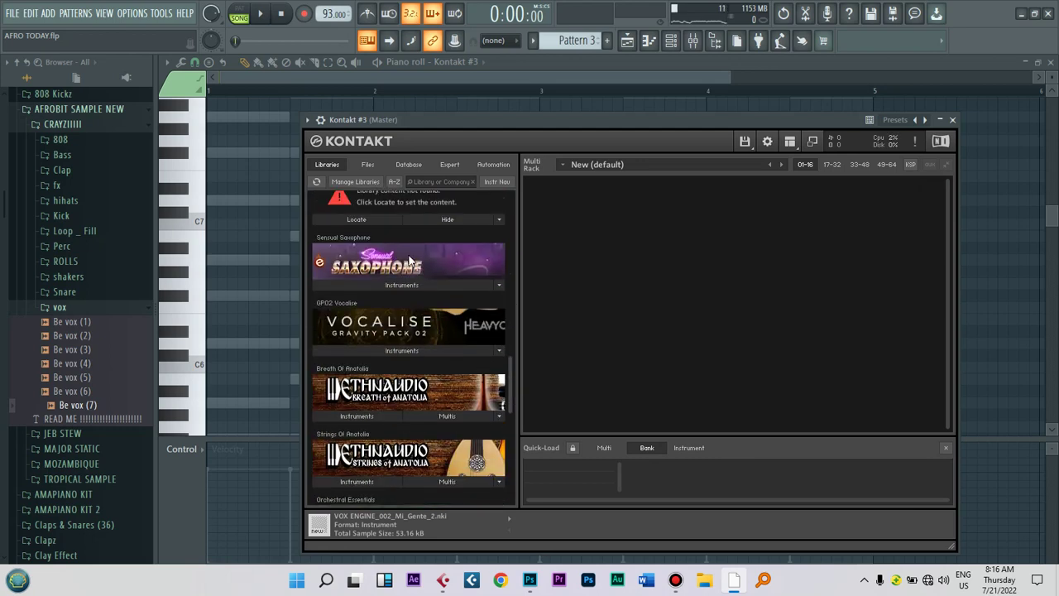
click(404, 285)
drag(361, 304, 685, 293)
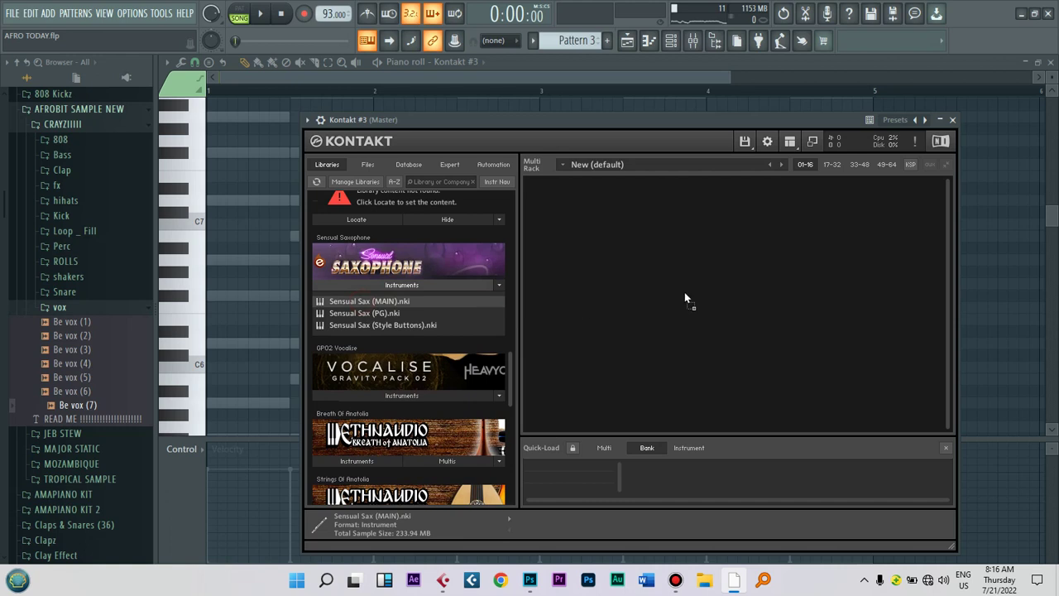
drag(685, 292, 684, 291)
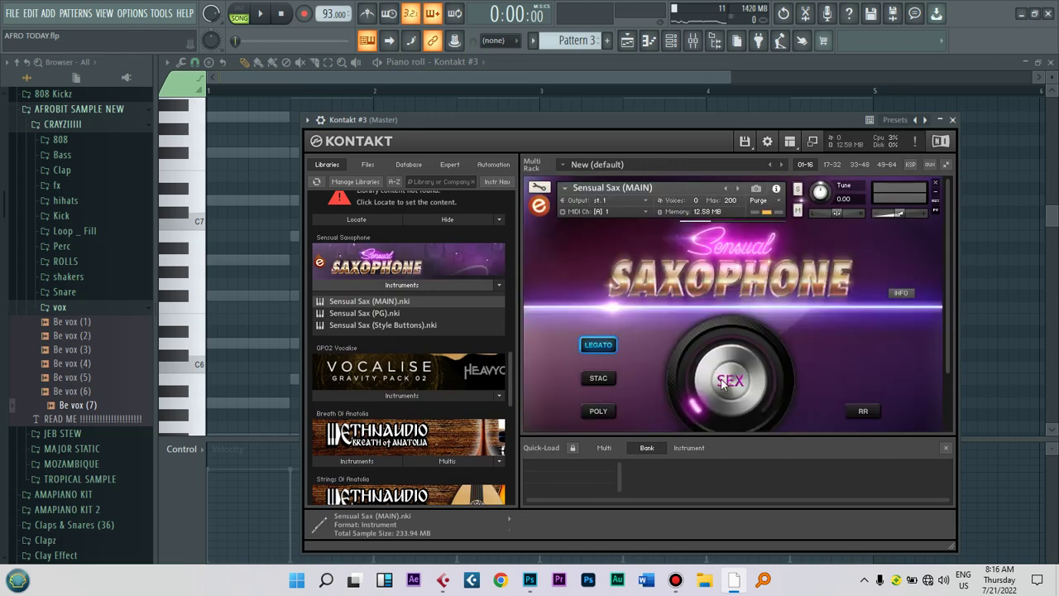
drag(698, 404, 695, 321)
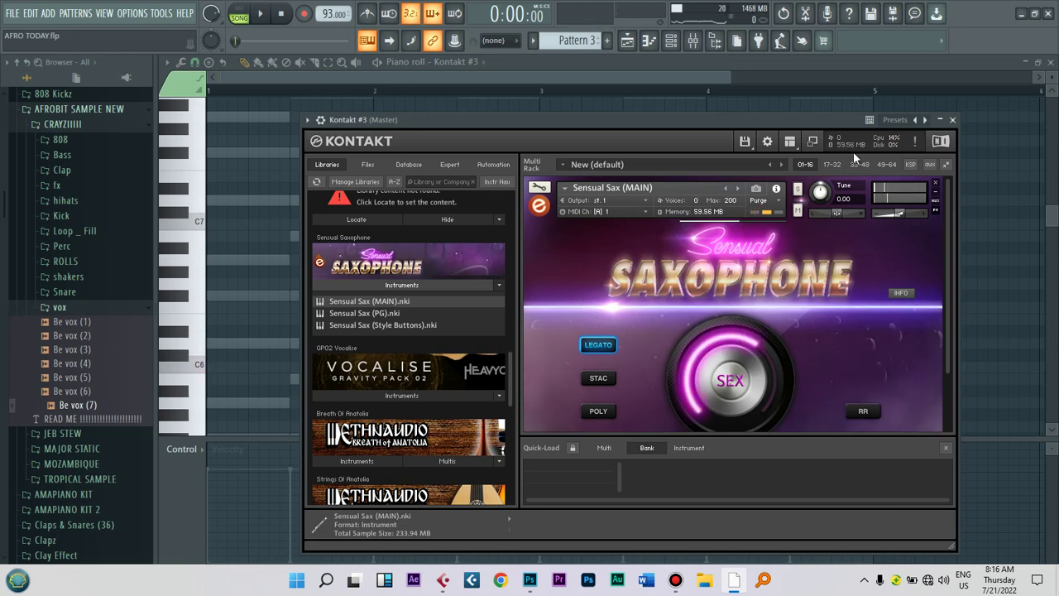
Step: Draw a D6 note at step 5 of bar 1 in the Kontakt #3 piano roll and play it back
click(253, 202)
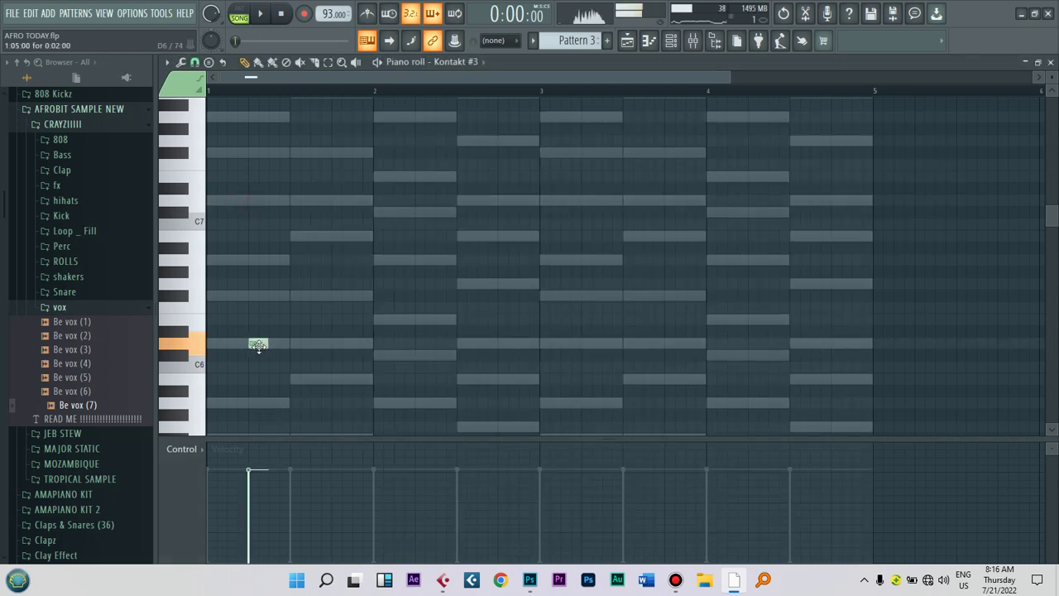
key(space)
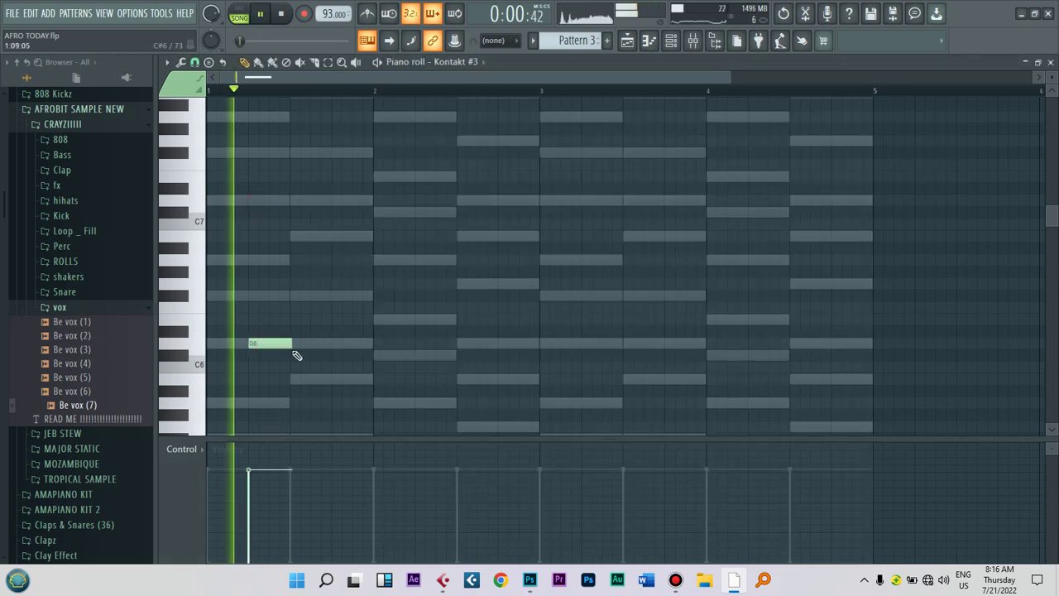
drag(729, 75, 513, 76)
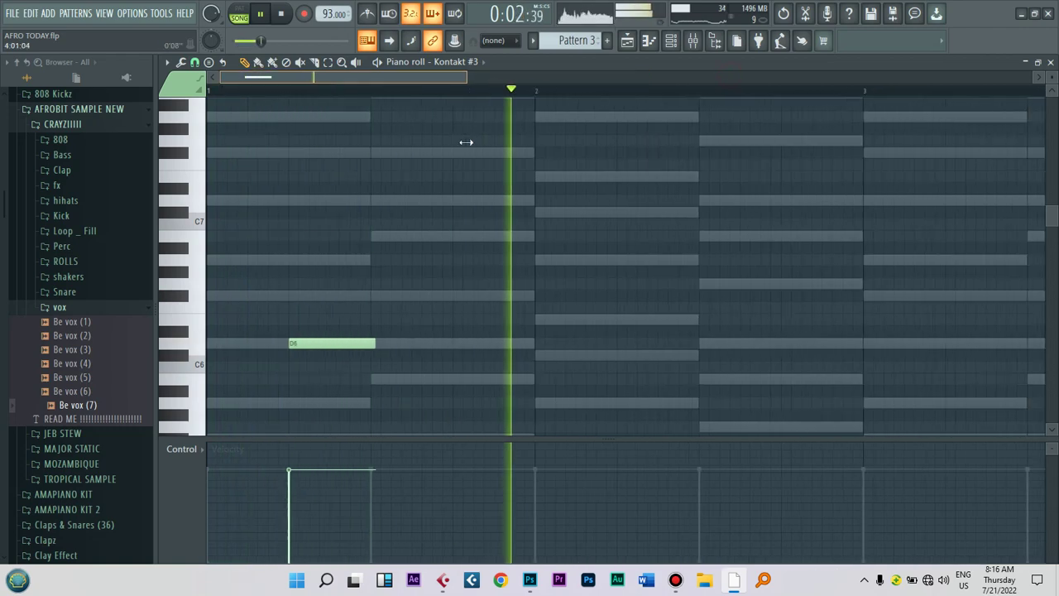
Step: Shorten the D6 note to one step, place a two-step D6 at step 9 of bar 1, and play the phrase
key(space)
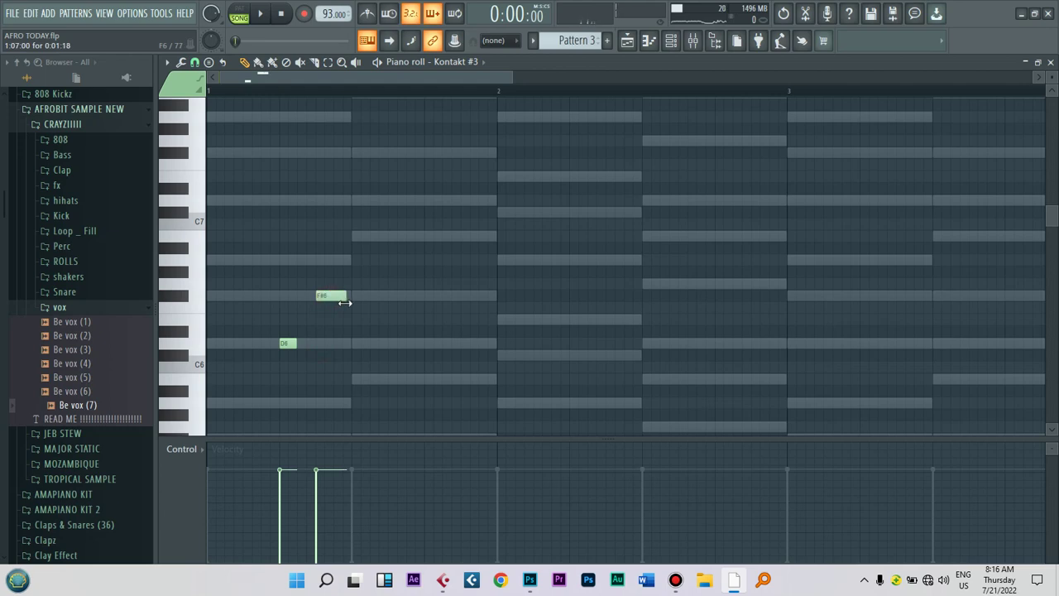
click(346, 296)
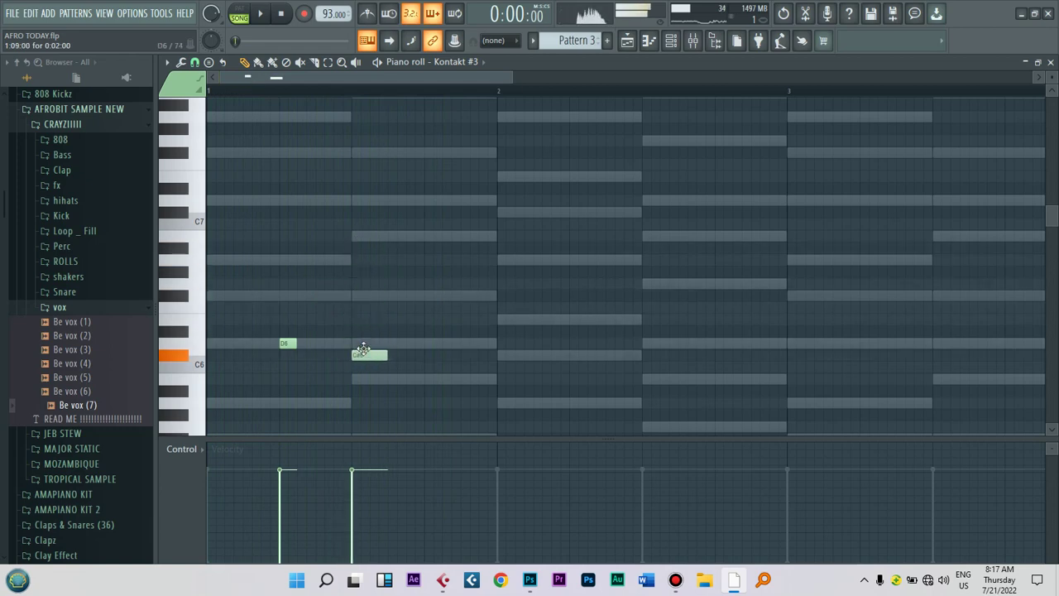
key(space)
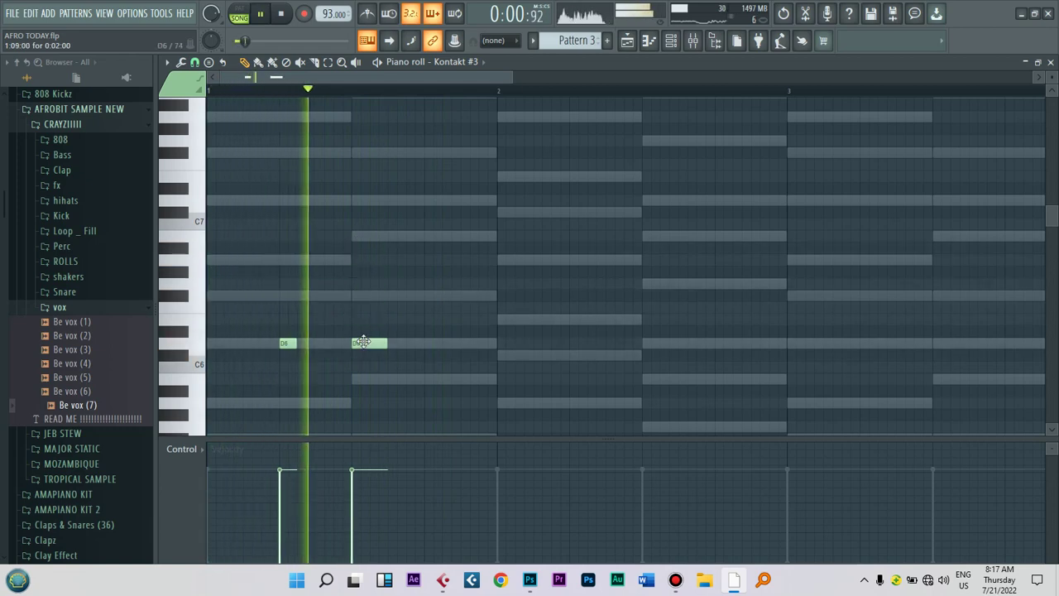
Step: Lengthen the D6 at step 5 to three steps, lower the step 9 note to B5, and place a one-step C#6 between them
drag(296, 344, 334, 345)
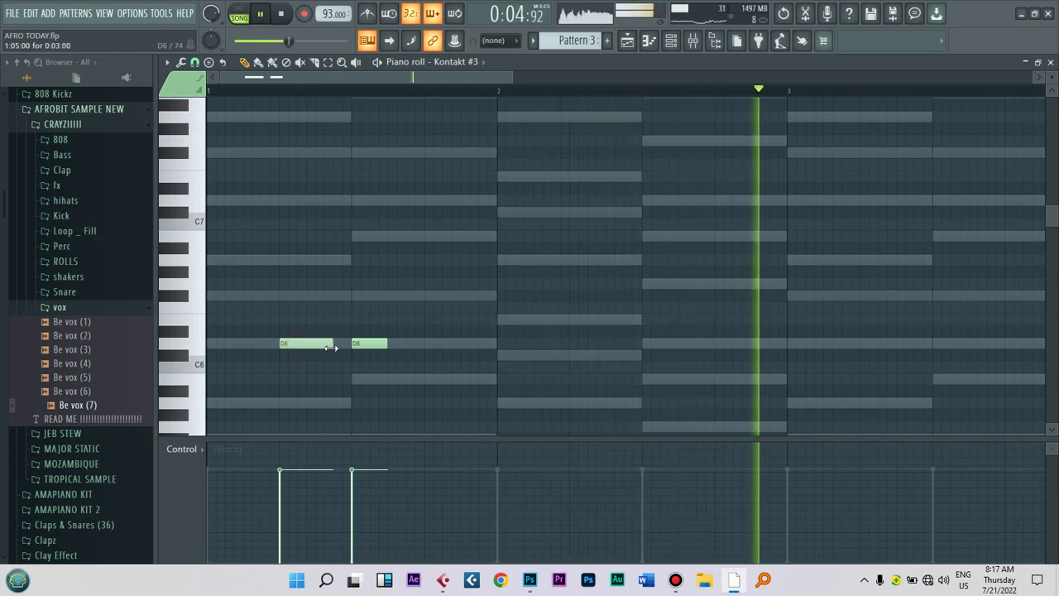
drag(359, 346, 362, 386)
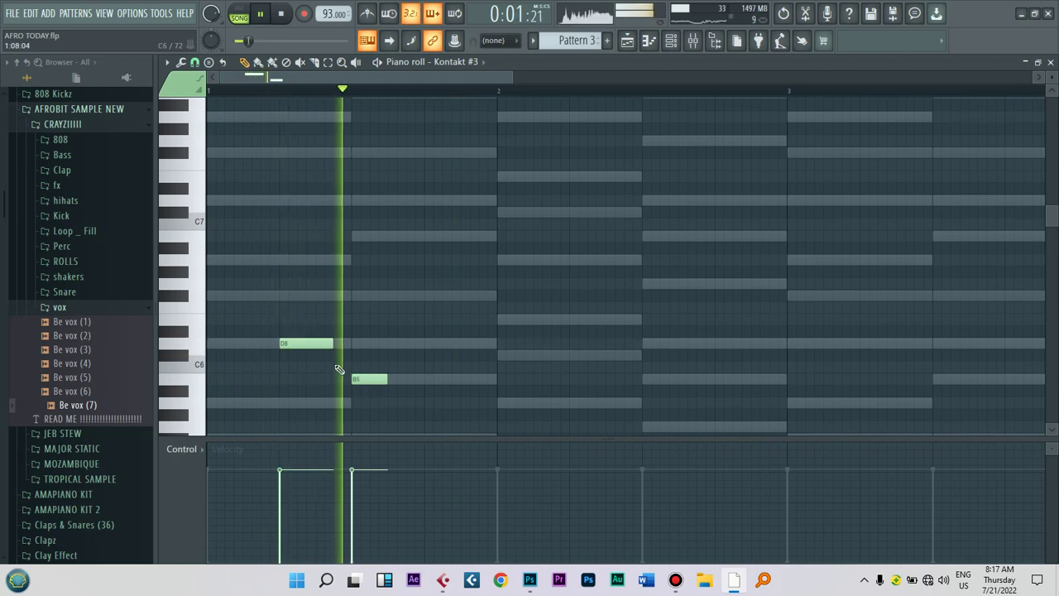
click(335, 367)
drag(355, 366, 352, 356)
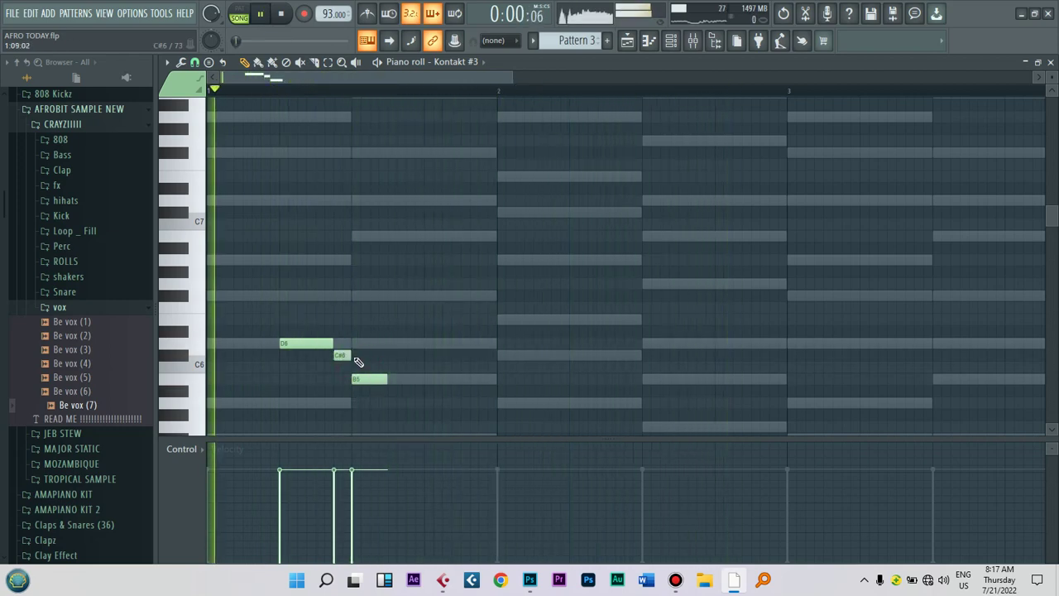
key(space)
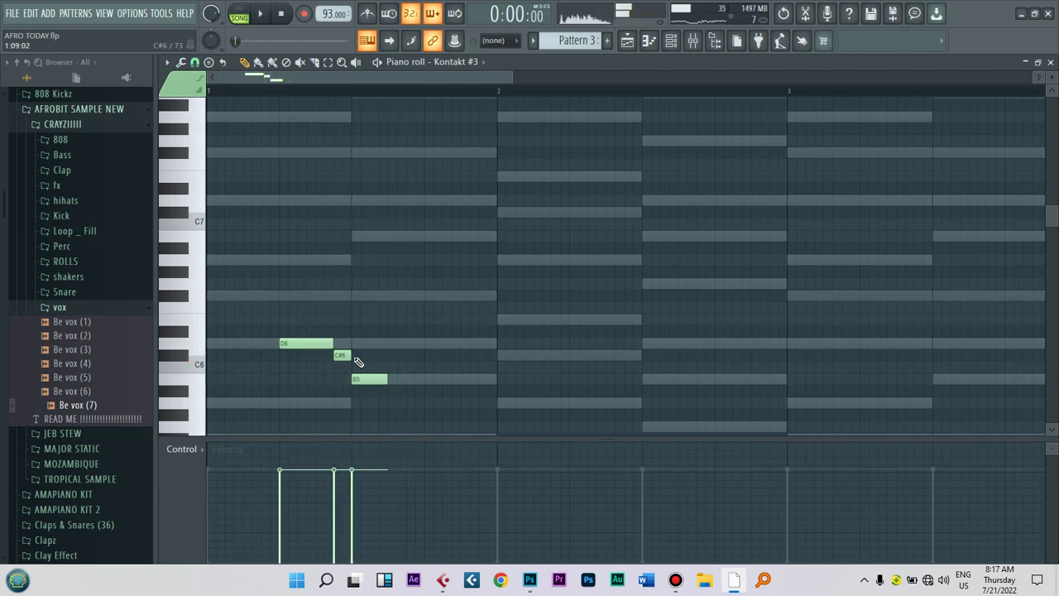
Step: Try stretching the D6 to four steps in place of the C#6, with a four-step F#6 at step 11 and E6 at step 15
drag(333, 343, 350, 344)
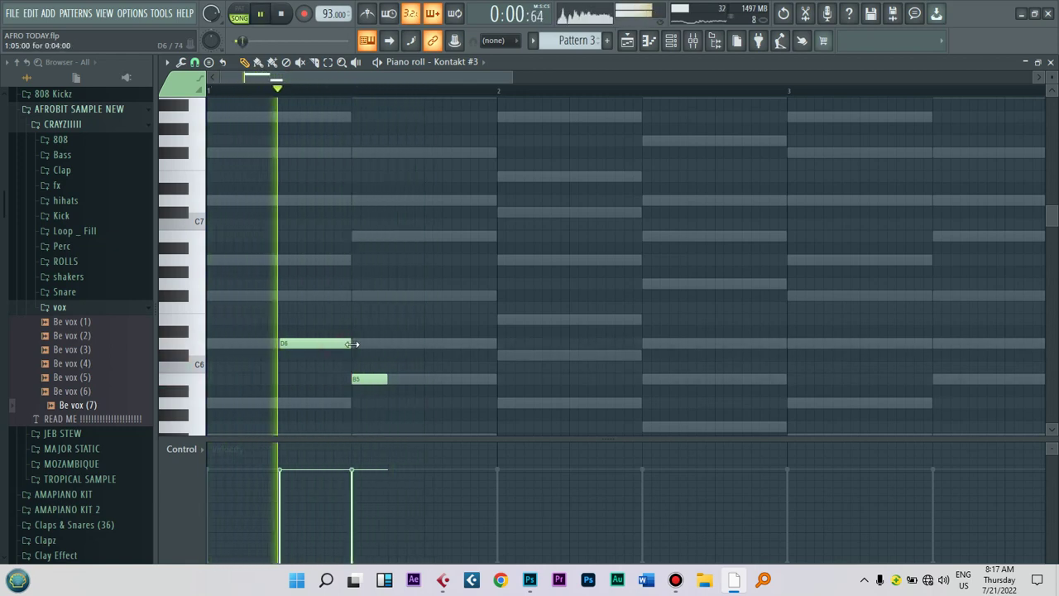
click(393, 295)
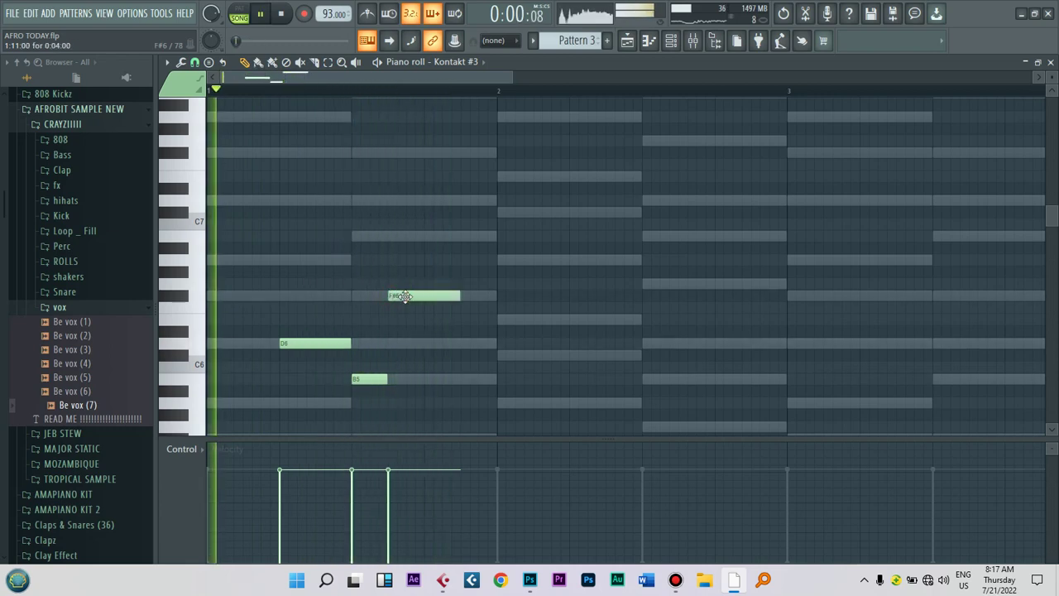
click(448, 320)
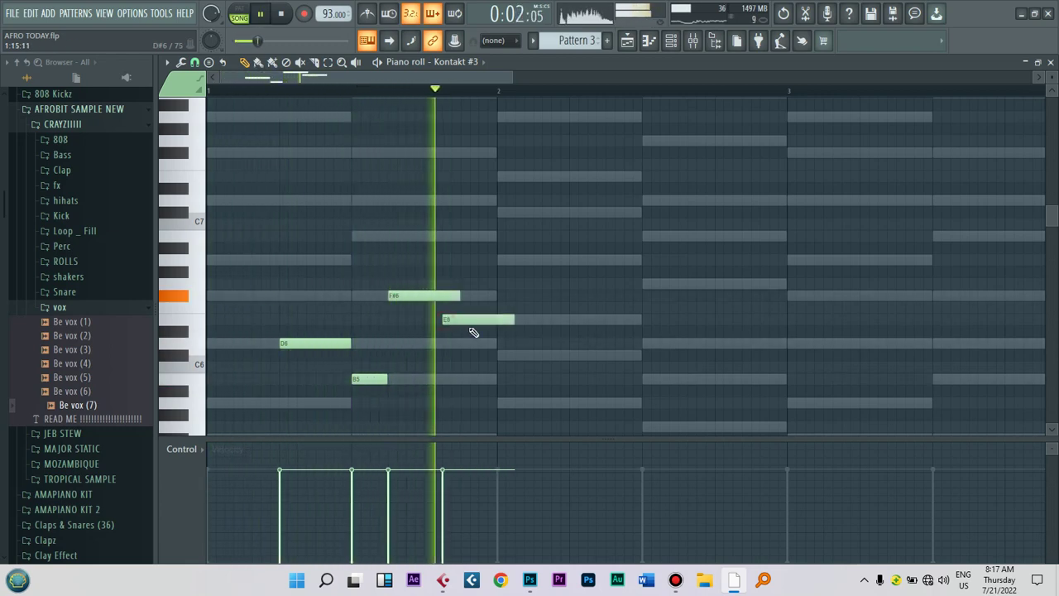
key(space)
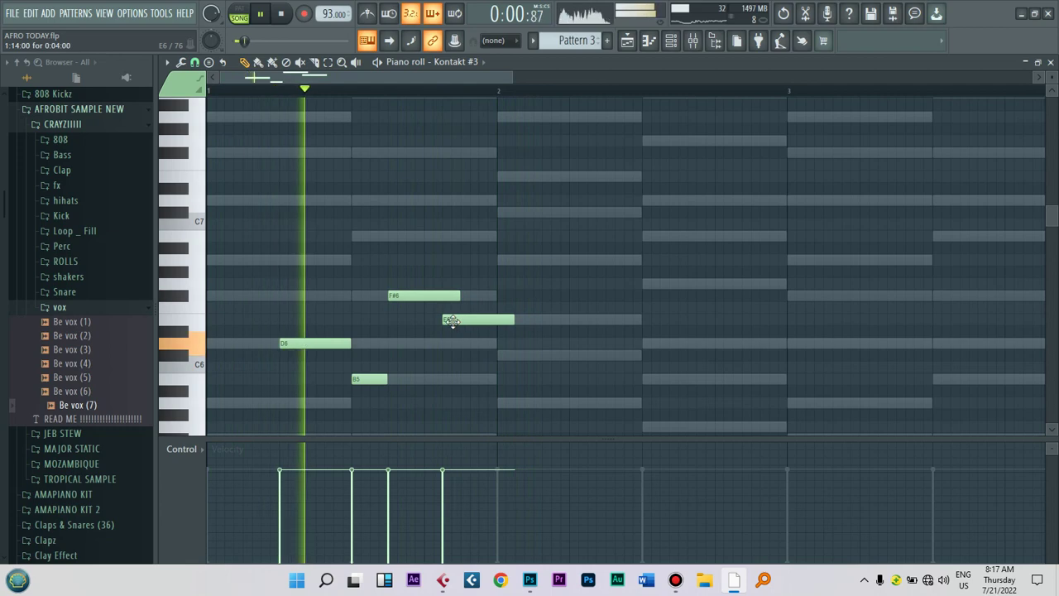
drag(453, 321, 470, 321)
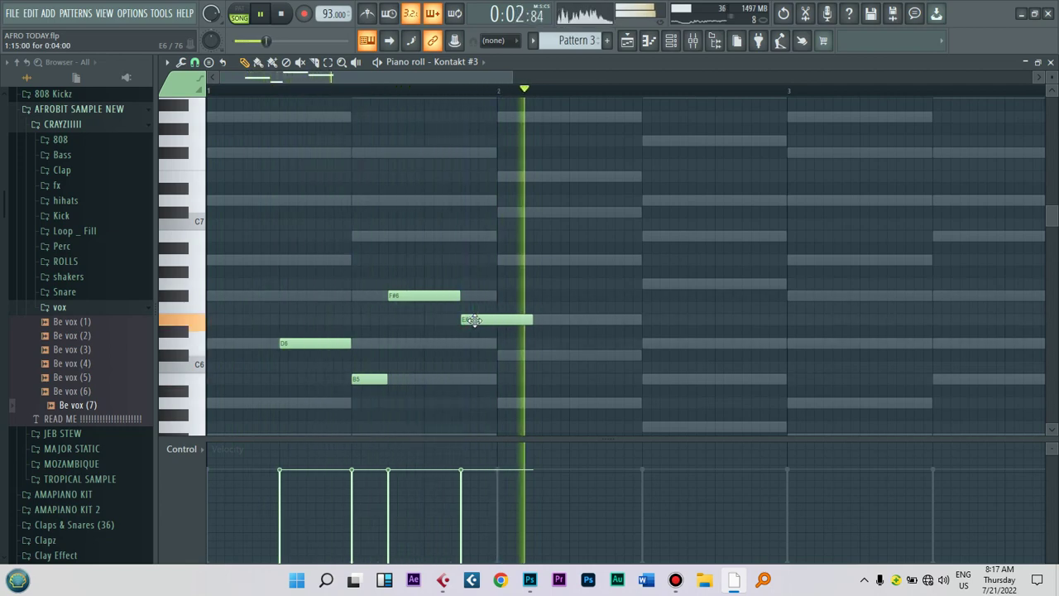
Step: Try the step 15 note as D6 followed by a C#6 at the start of bar 2, and return it to E6
drag(468, 319, 471, 343)
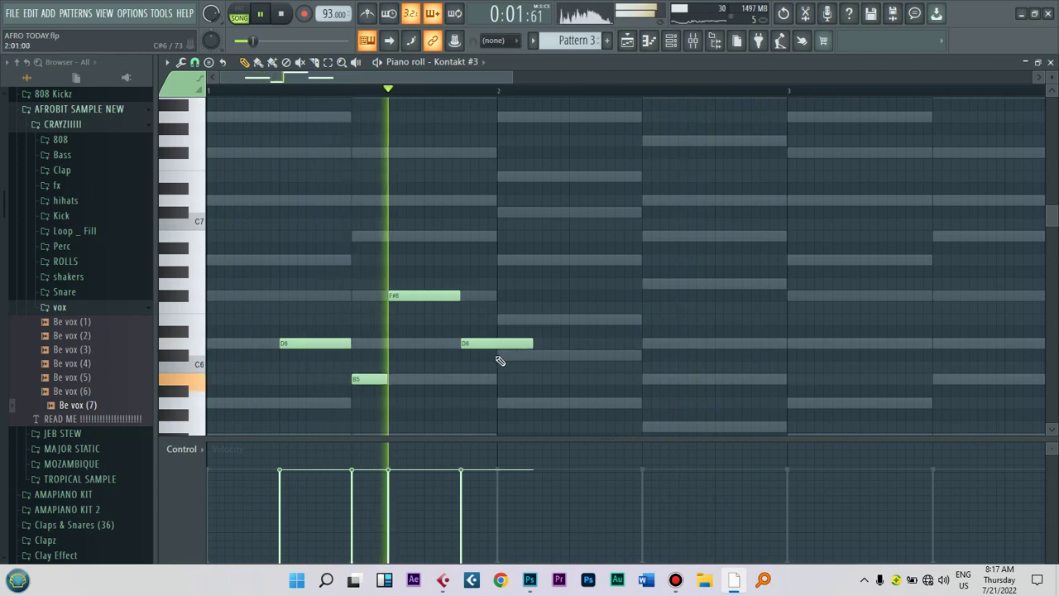
click(498, 355)
key(space)
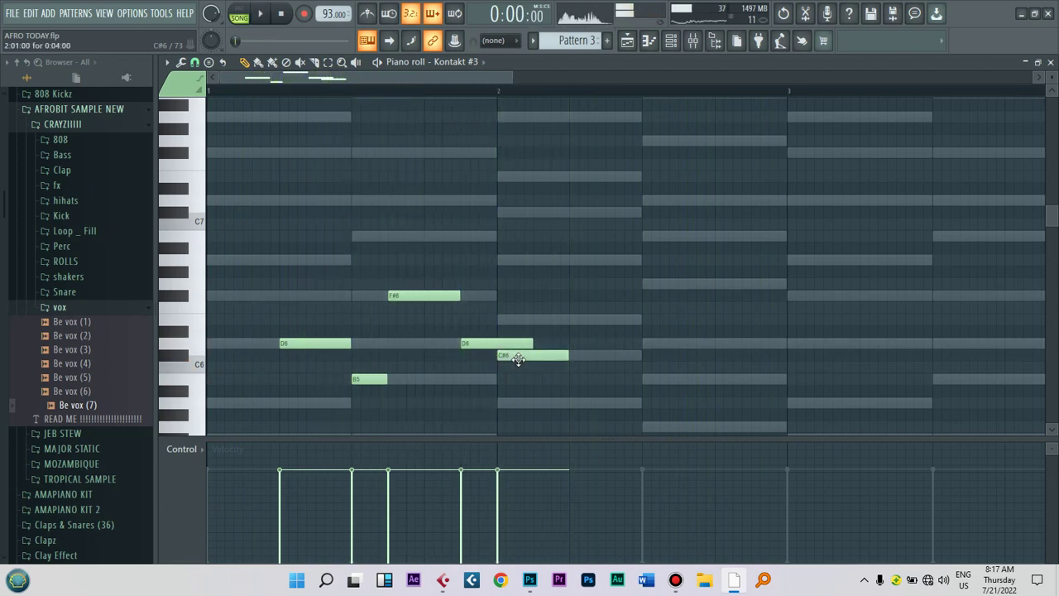
drag(490, 346, 472, 319)
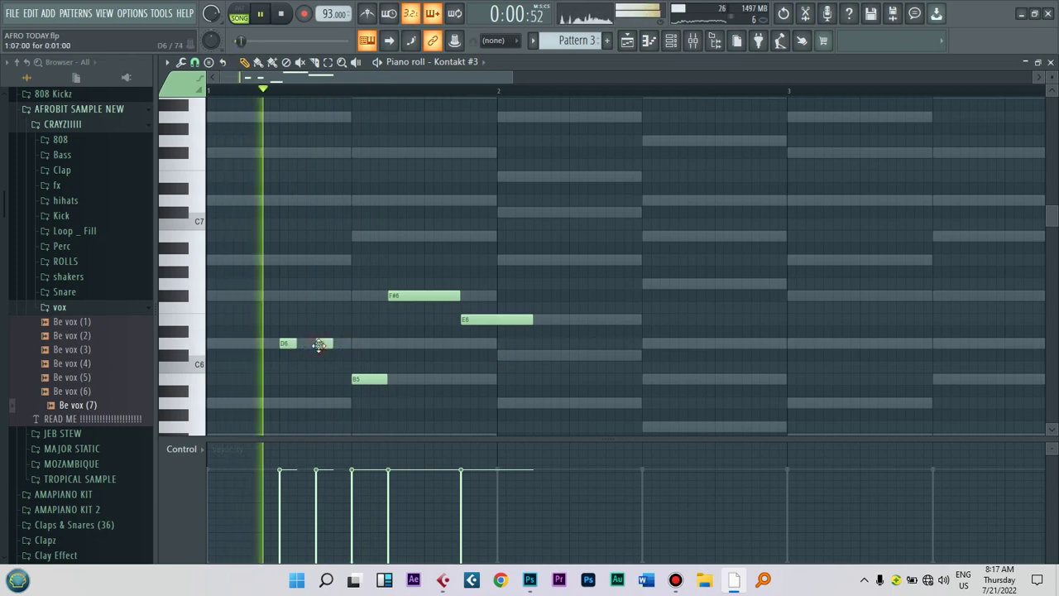
Step: Delete the F#6 and E6, and copy the D6–D6–B5 phrase to step 5 of bar 2 as E6–E6–D6
right_click(417, 297)
right_click(489, 321)
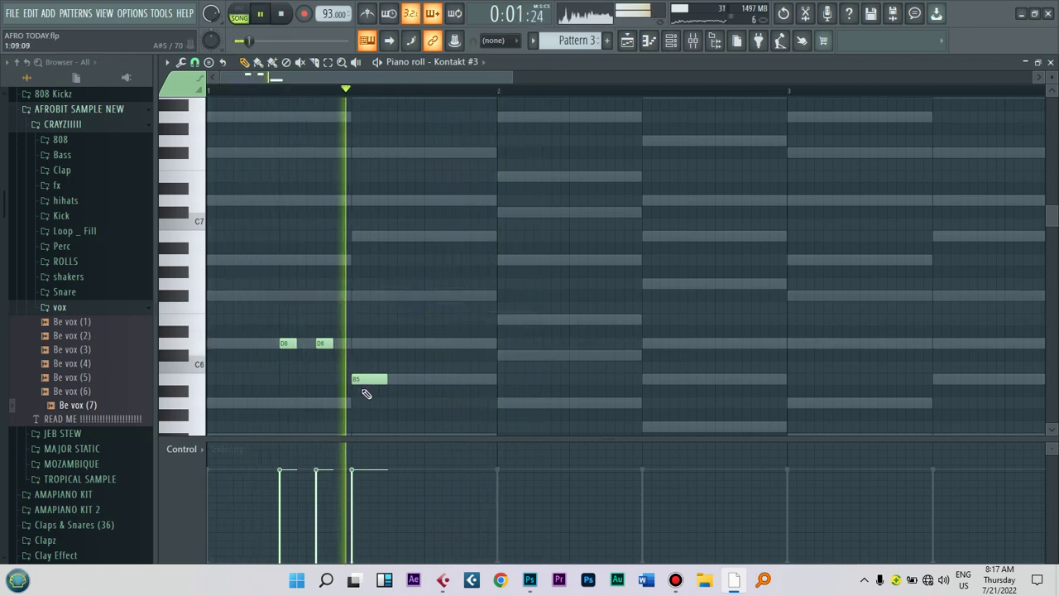
key(ctrl+a)
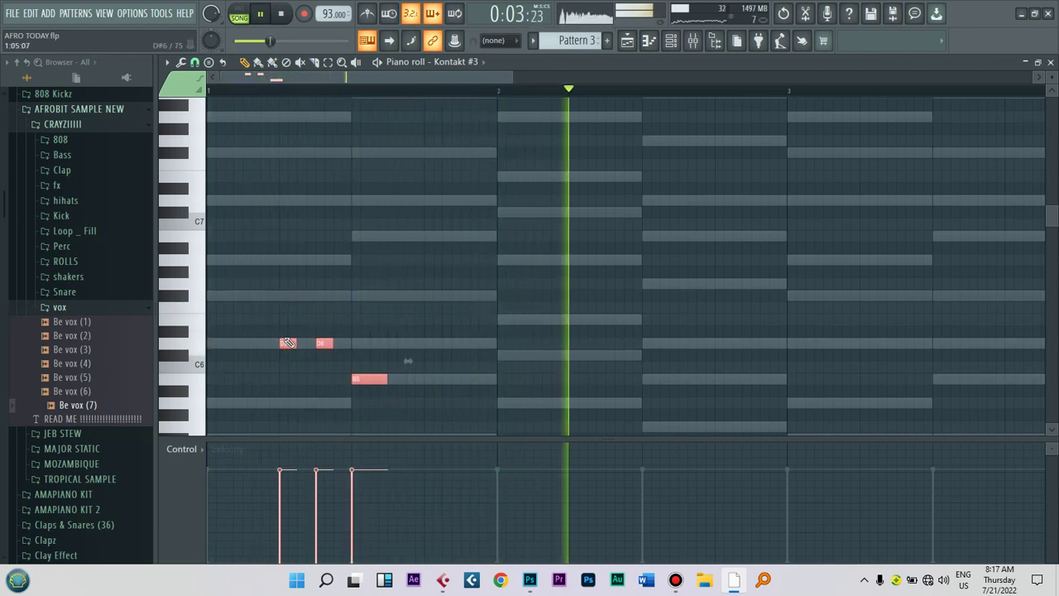
shift+drag(287, 344, 576, 321)
key(space)
drag(651, 355, 649, 342)
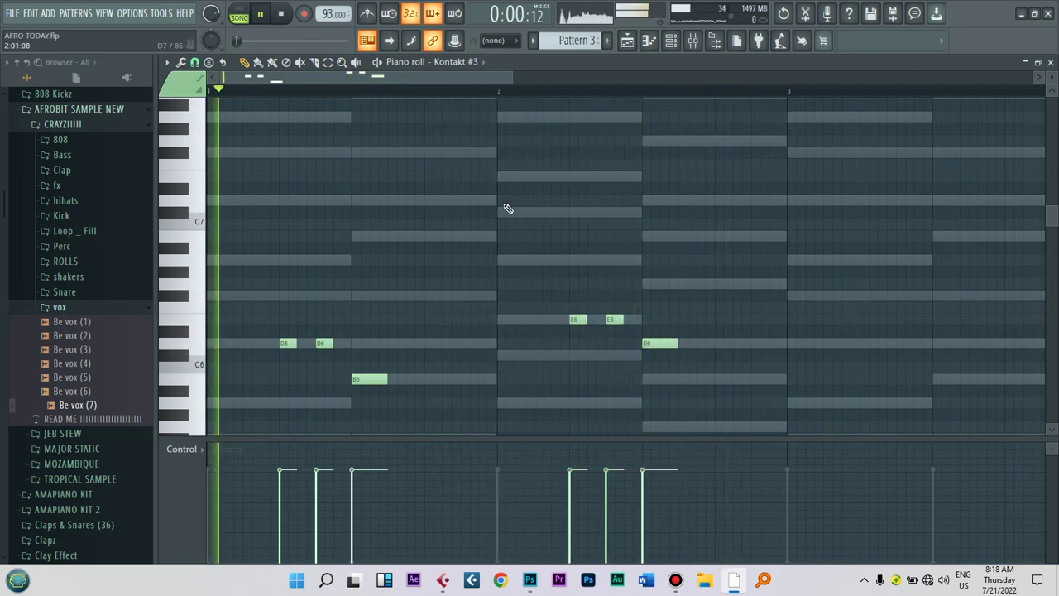
Step: Add an F#6 of about 3.5 steps at step 12 of bar 1 and a two-step E6 at step 15
click(410, 296)
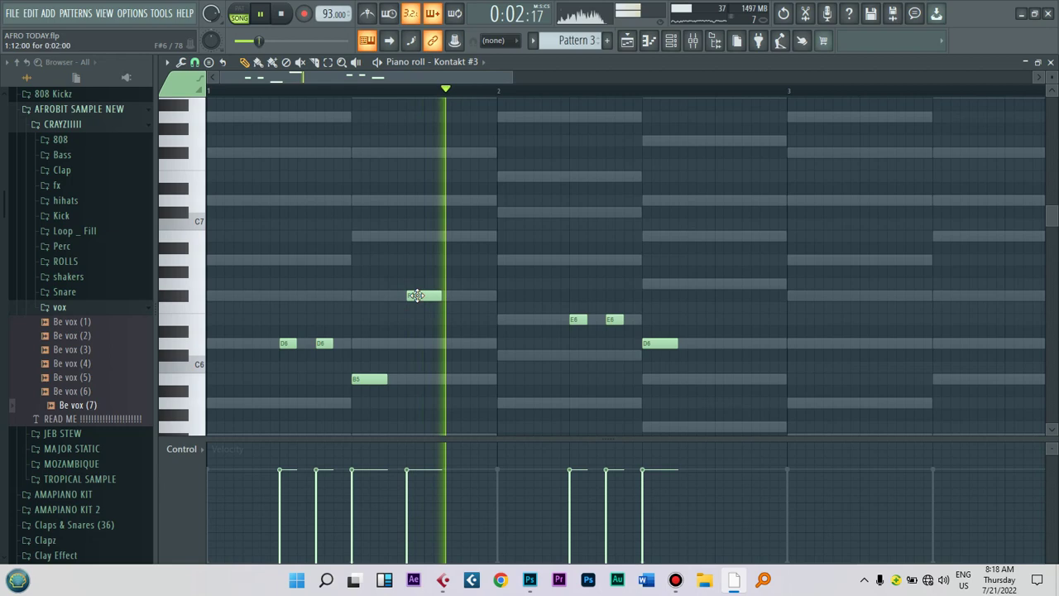
drag(441, 295, 464, 297)
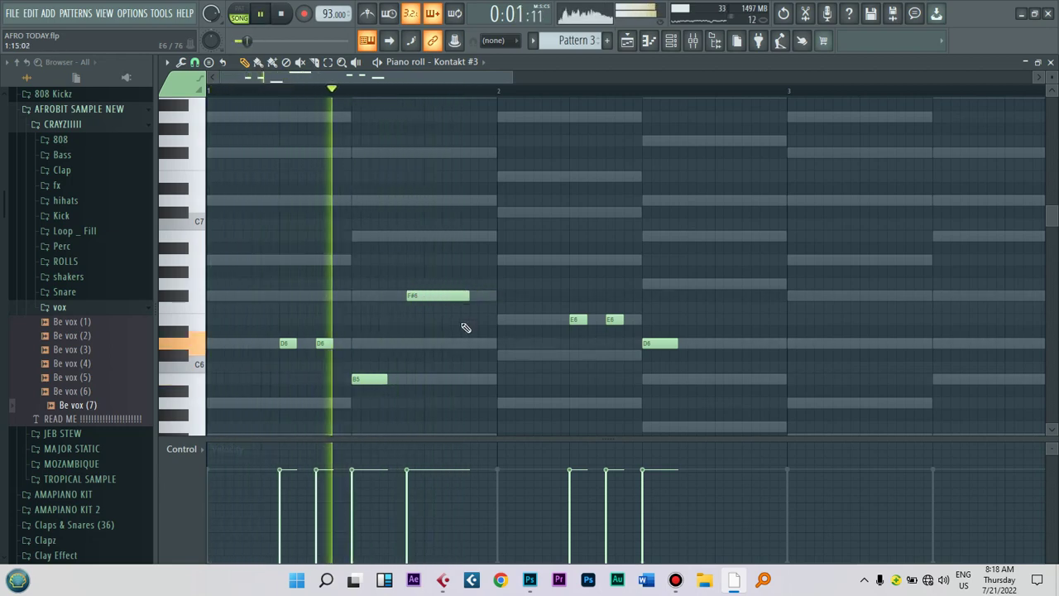
click(465, 319)
drag(520, 321, 496, 321)
key(space)
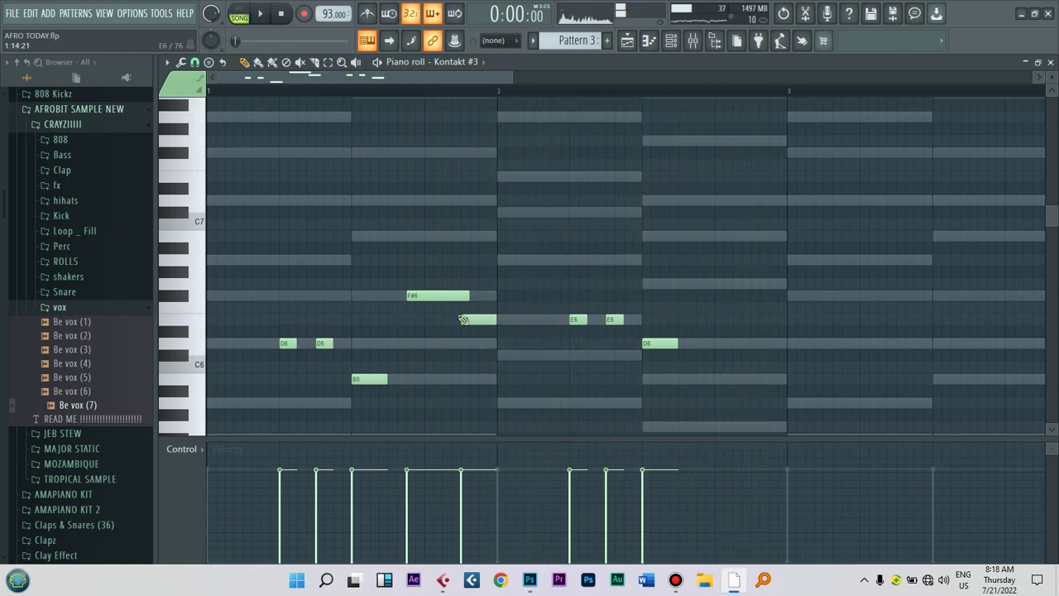
Step: Add a one-step A5 at step 4 of bar 1 and lengthen the D6 in bar 2 to four steps
key(space)
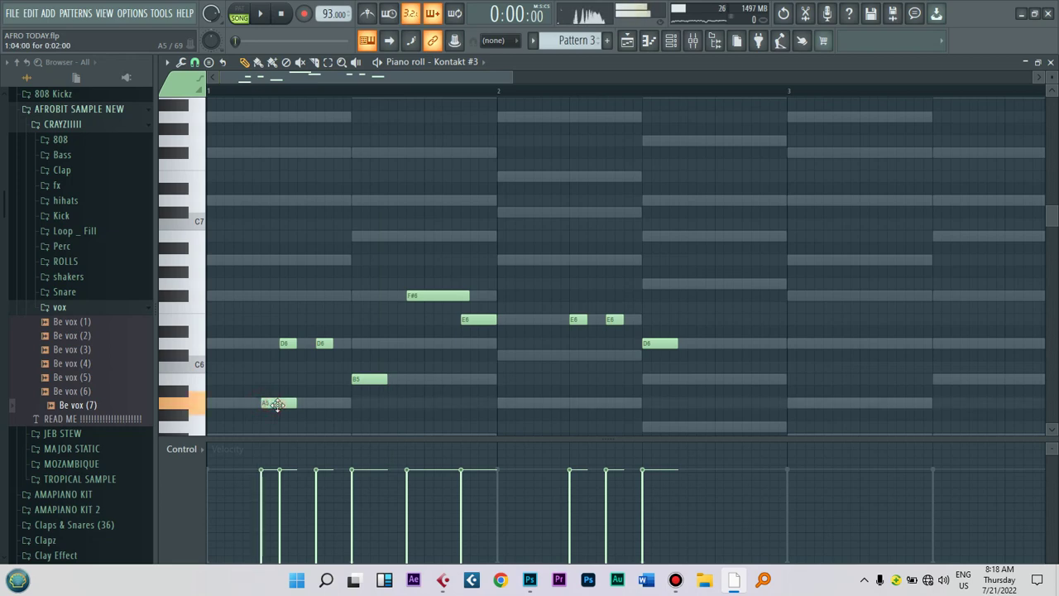
drag(295, 404, 280, 405)
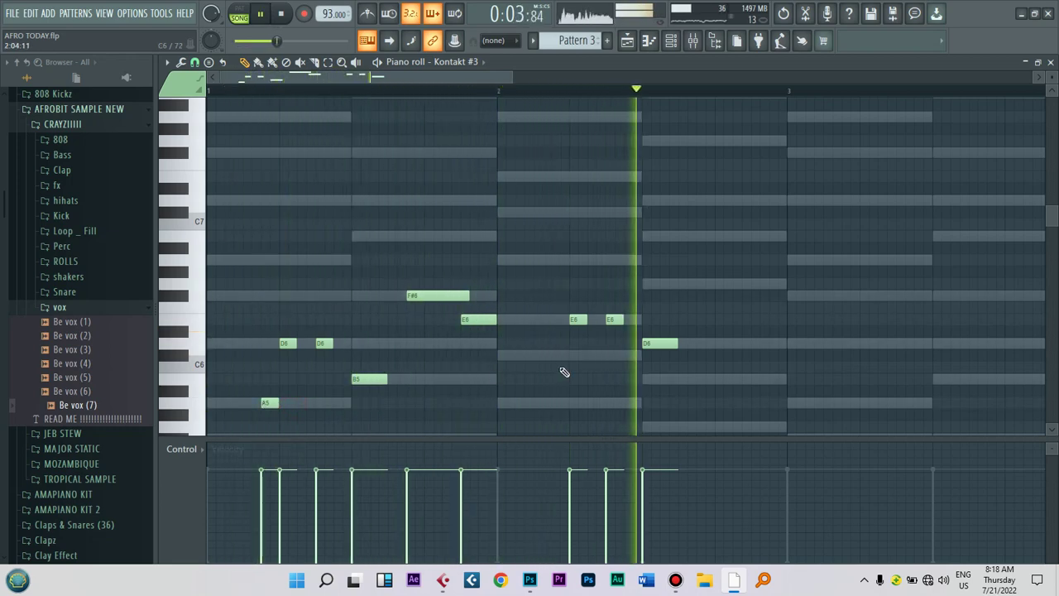
drag(678, 343, 716, 345)
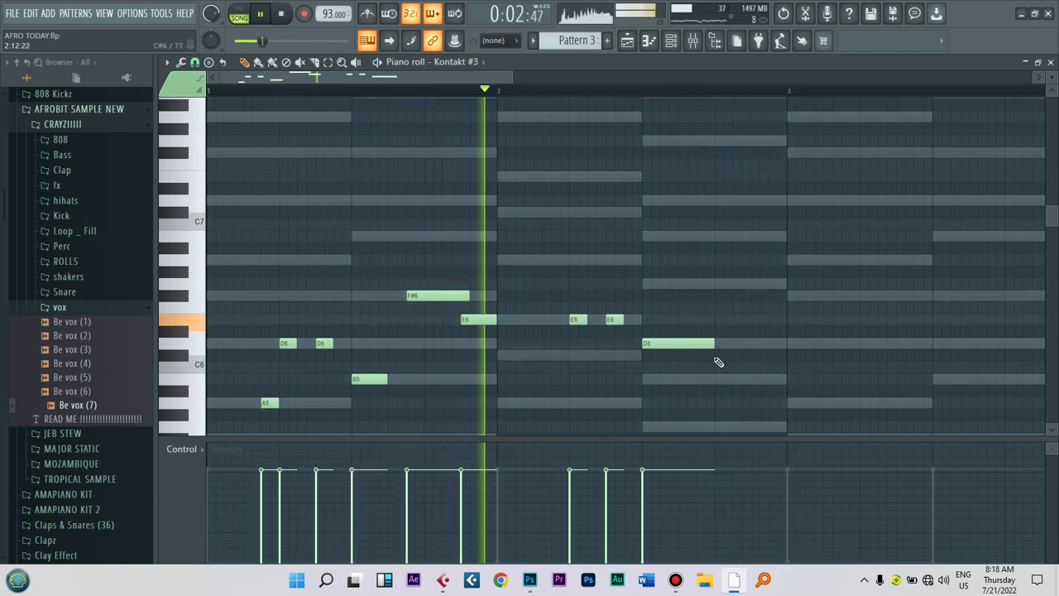
Step: Add a four-step C#6 at step 13 of bar 2, shift it to B5 at step 10, and play the phrase
click(717, 358)
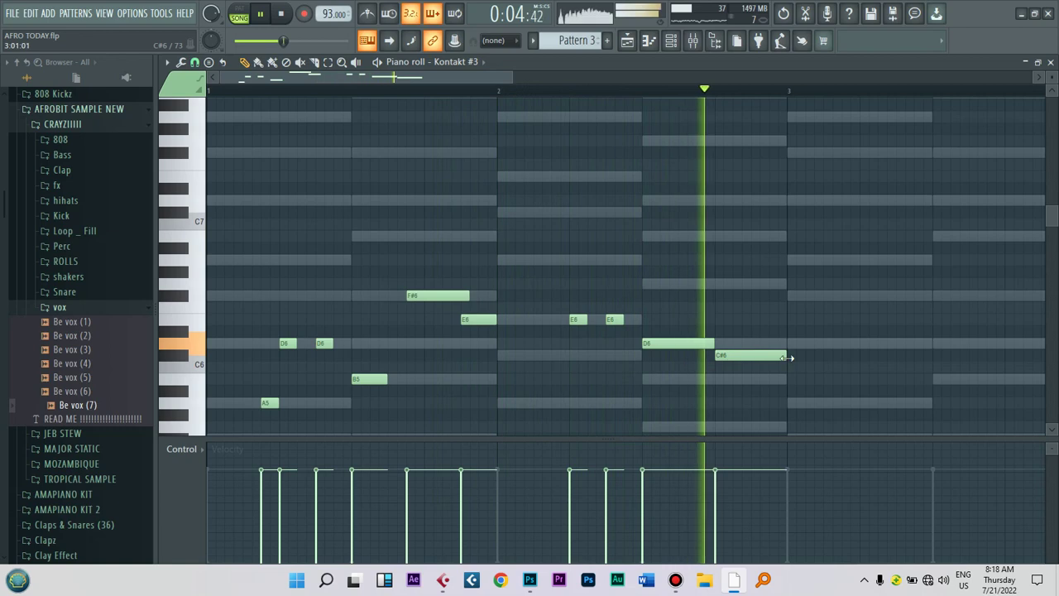
drag(732, 357, 688, 384)
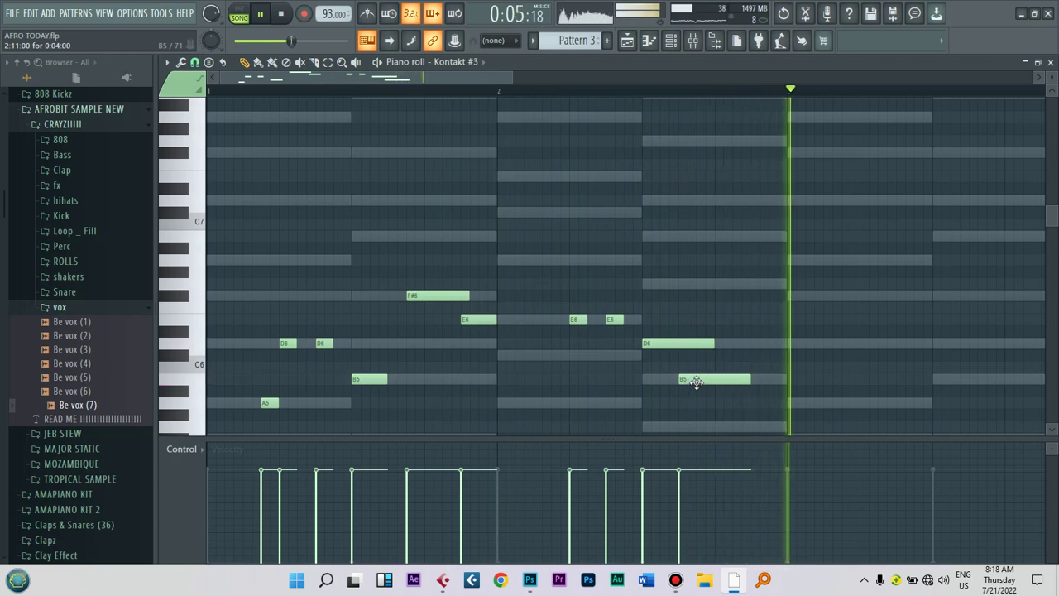
drag(696, 381, 683, 381)
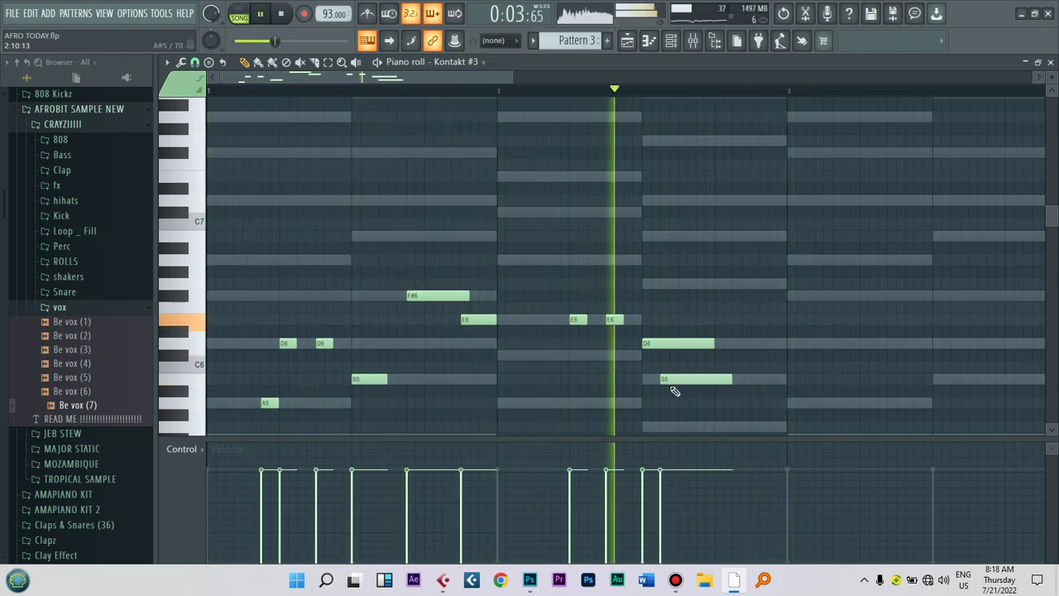
key(space)
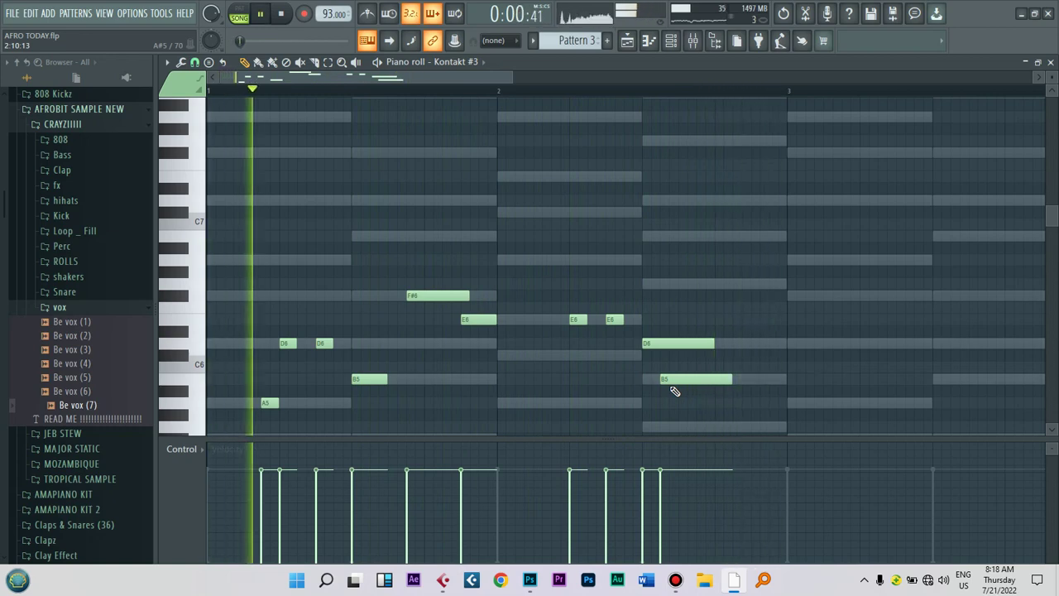
Step: Try bar 2's last note as B5 and G5 at step 13 and E6 at step 11, settling on a one-step B5 at step 11
drag(665, 379, 722, 379)
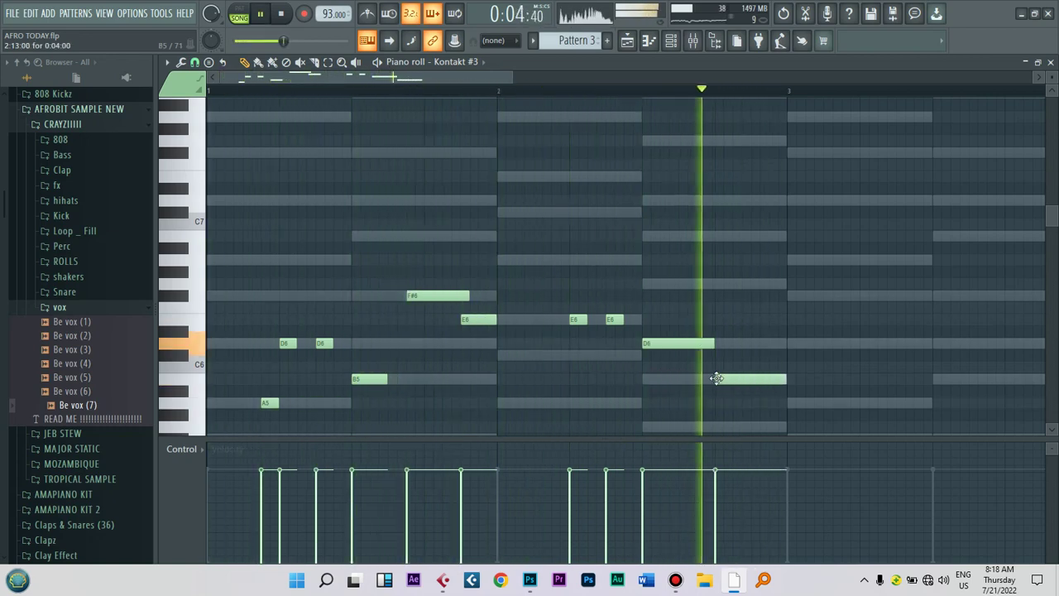
key(space)
mouse_move(728, 381)
mouse_down()
mouse_move(733, 442)
mouse_move(726, 383)
mouse_up()
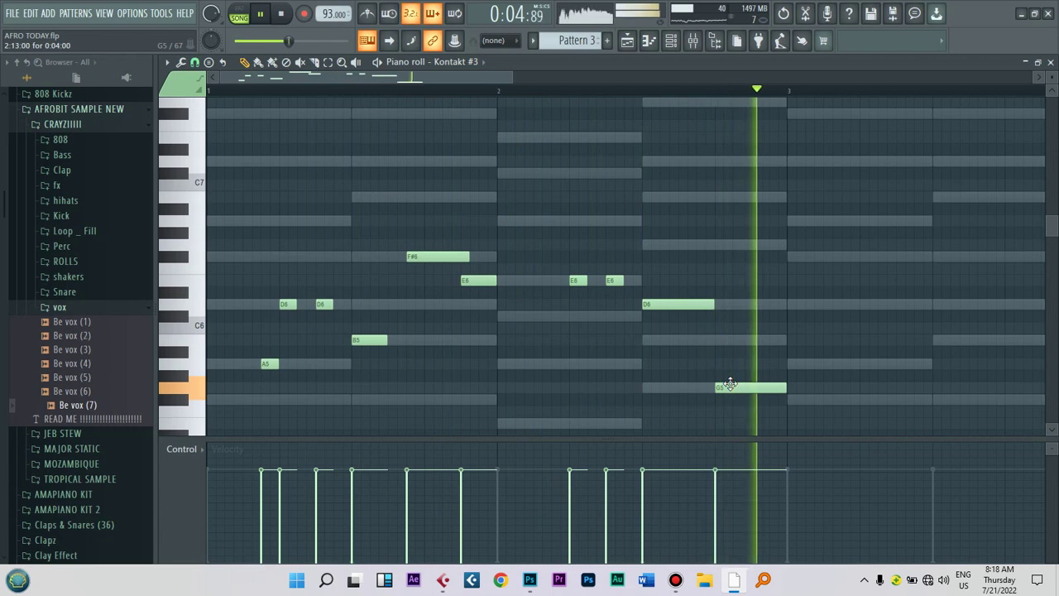
drag(730, 385, 689, 280)
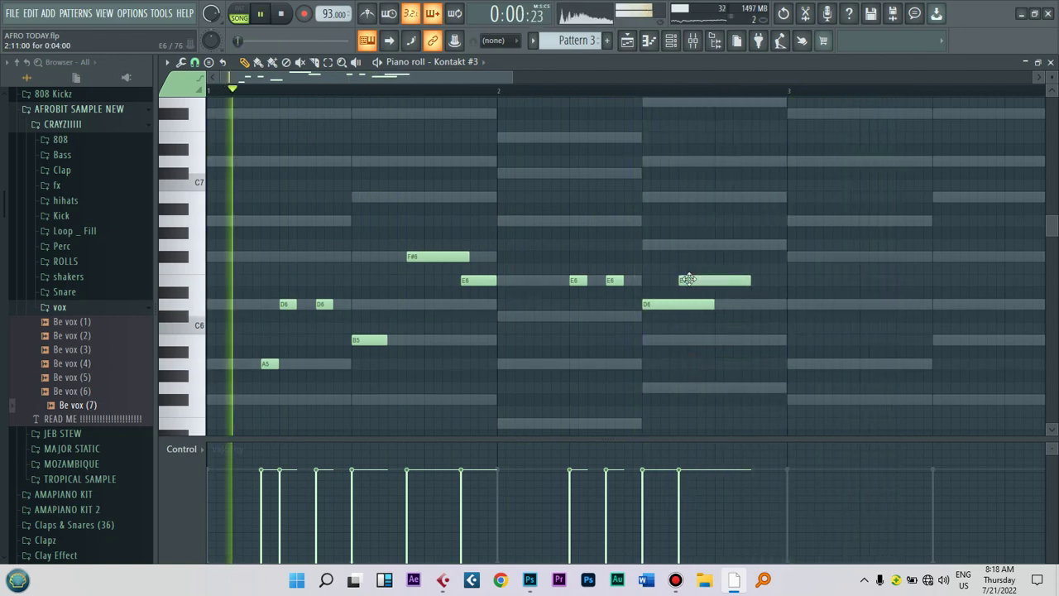
click(568, 91)
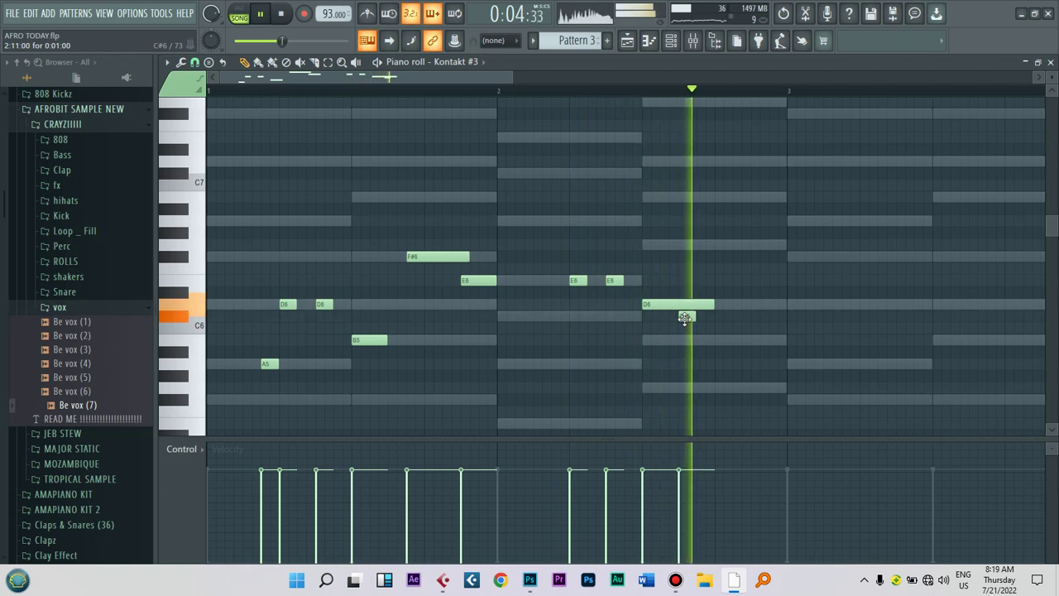
drag(687, 336, 687, 344)
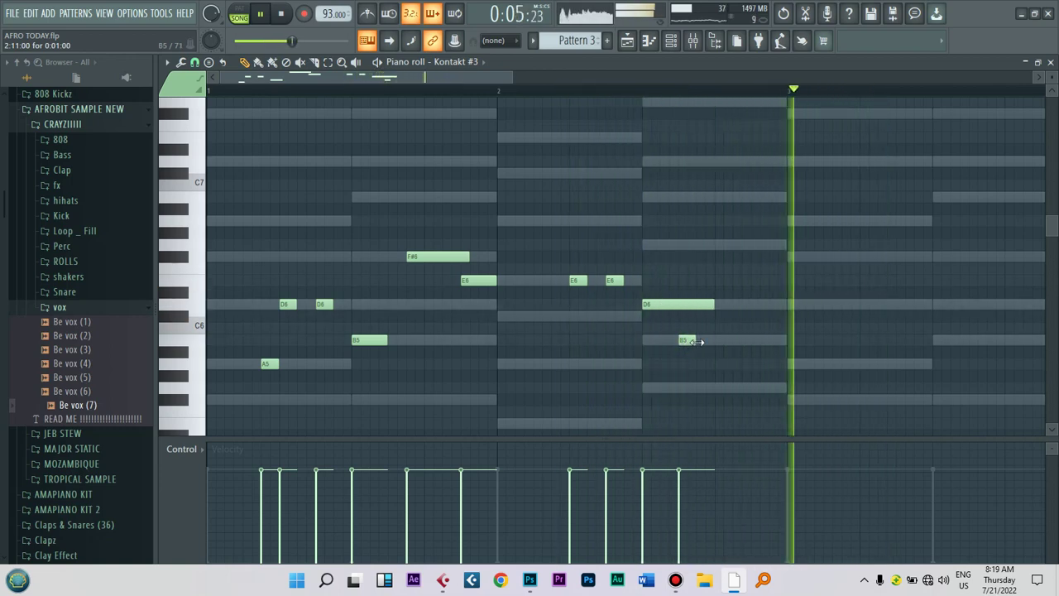
Step: Try a one-step C#6 and A5 at step 12 of bar 2, remove it, and try A5 in place of the step 11 B5
click(703, 315)
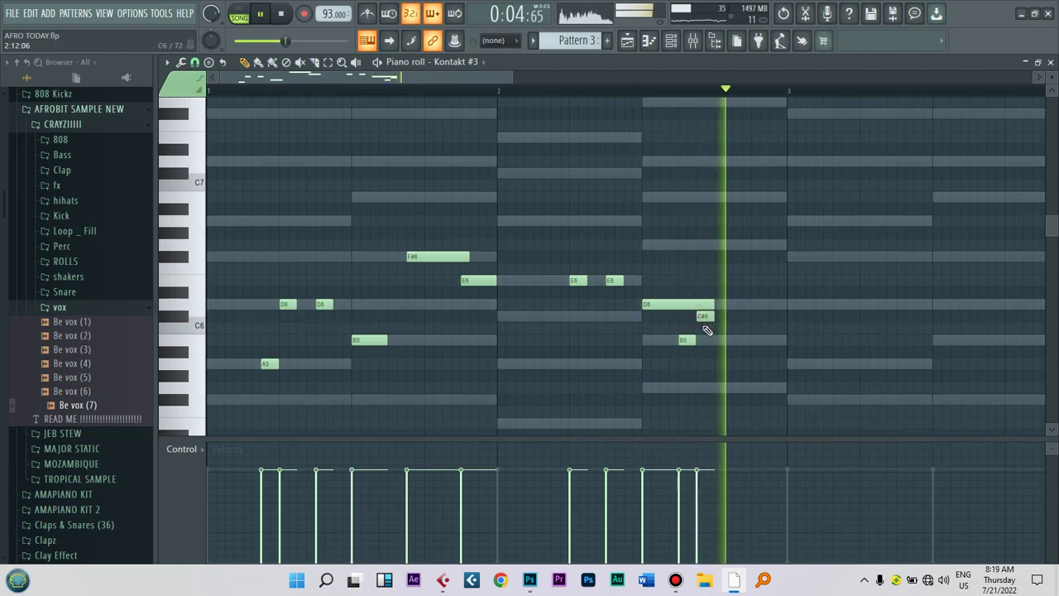
drag(705, 316, 706, 365)
key(space)
key(space)
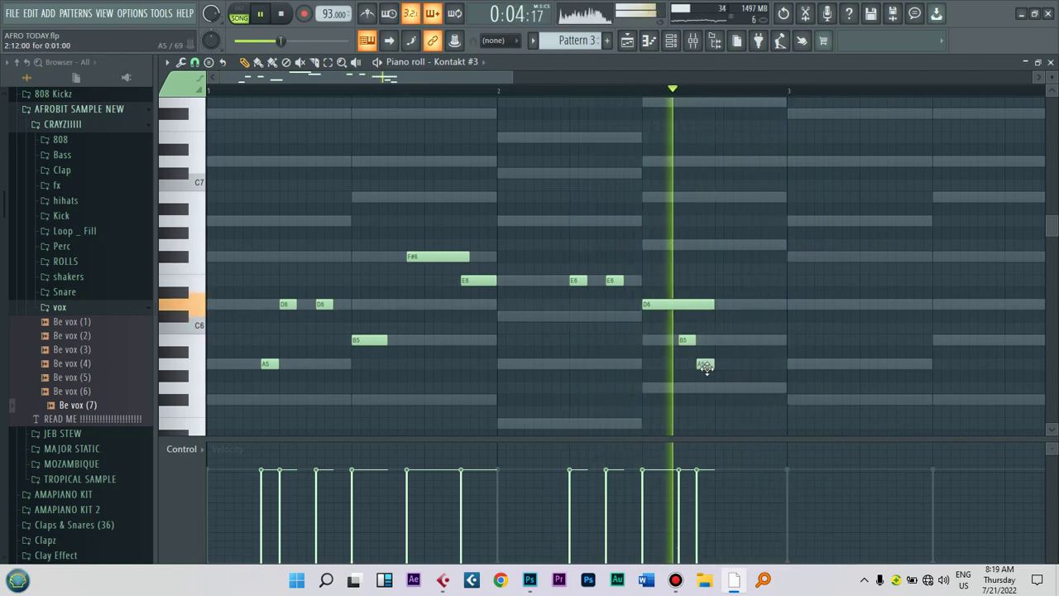
right_click(704, 366)
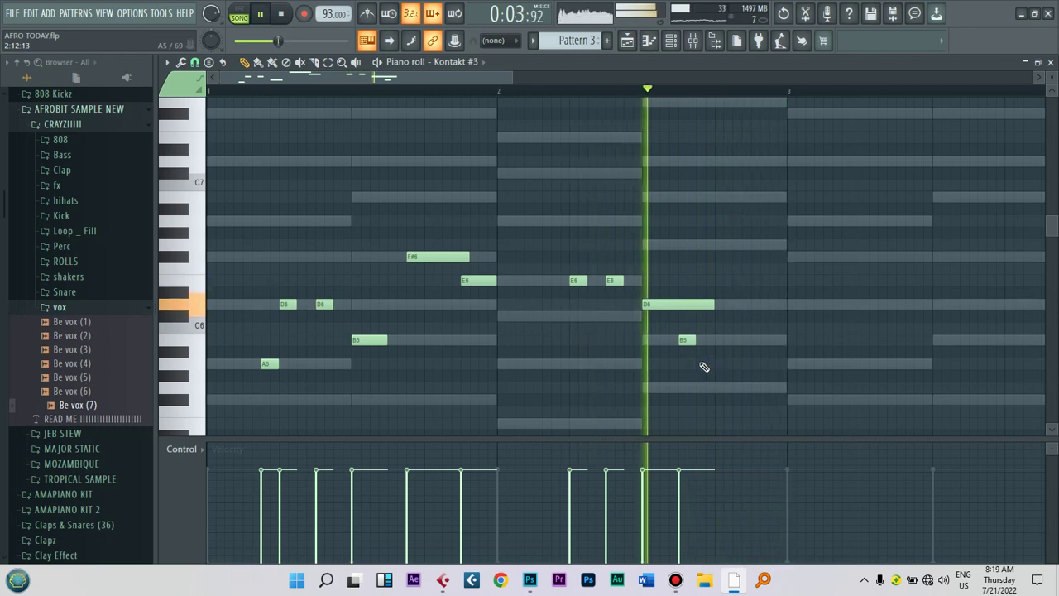
click(685, 365)
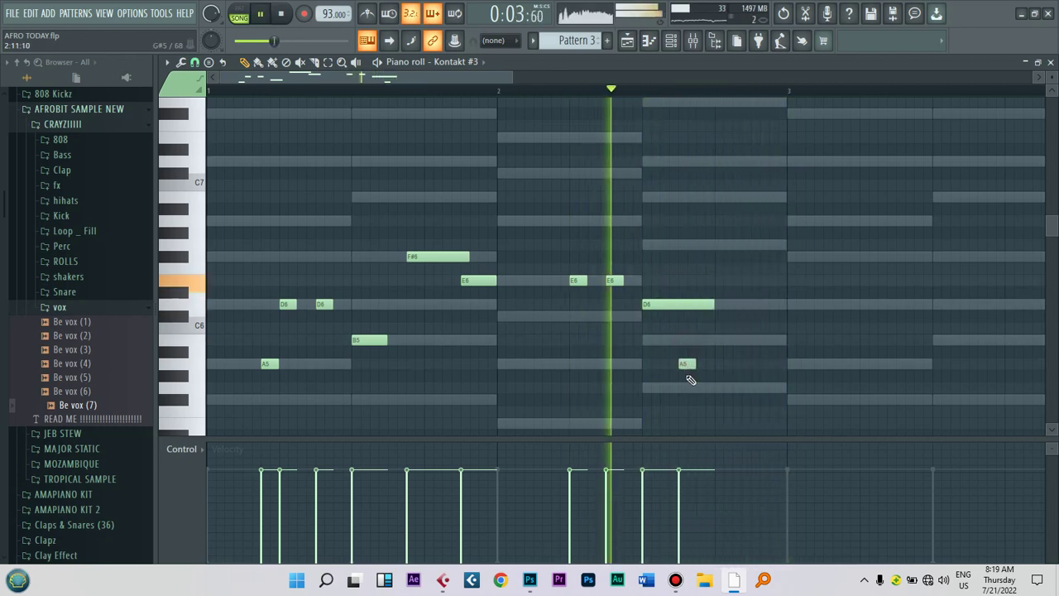
drag(687, 364, 686, 340)
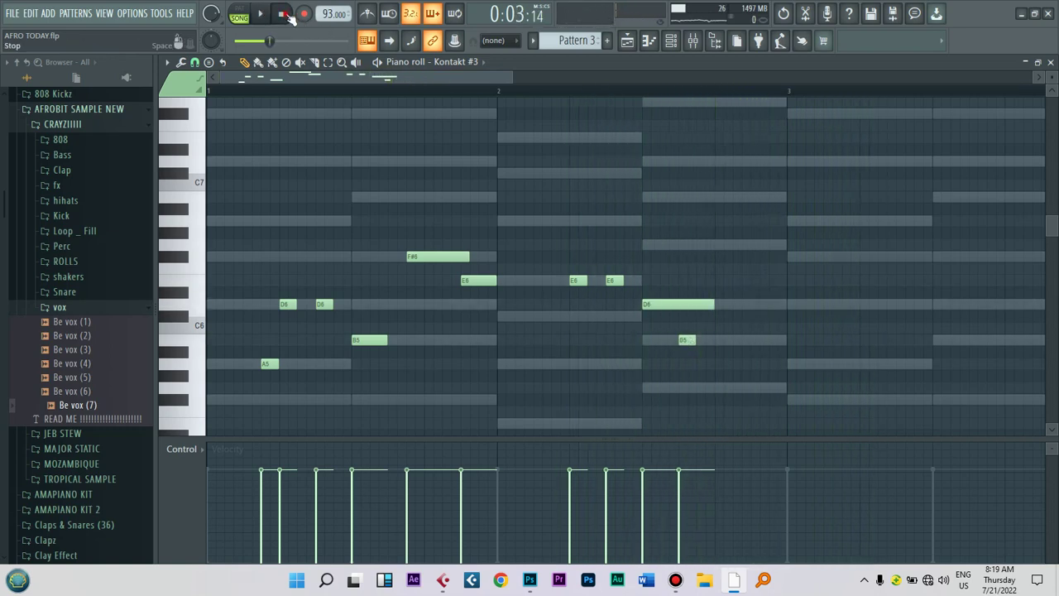
Step: Lengthen bar 1's B5 to three steps and add a two-step D6 at step 15 of bar 2, auditioning the phrase
key(space)
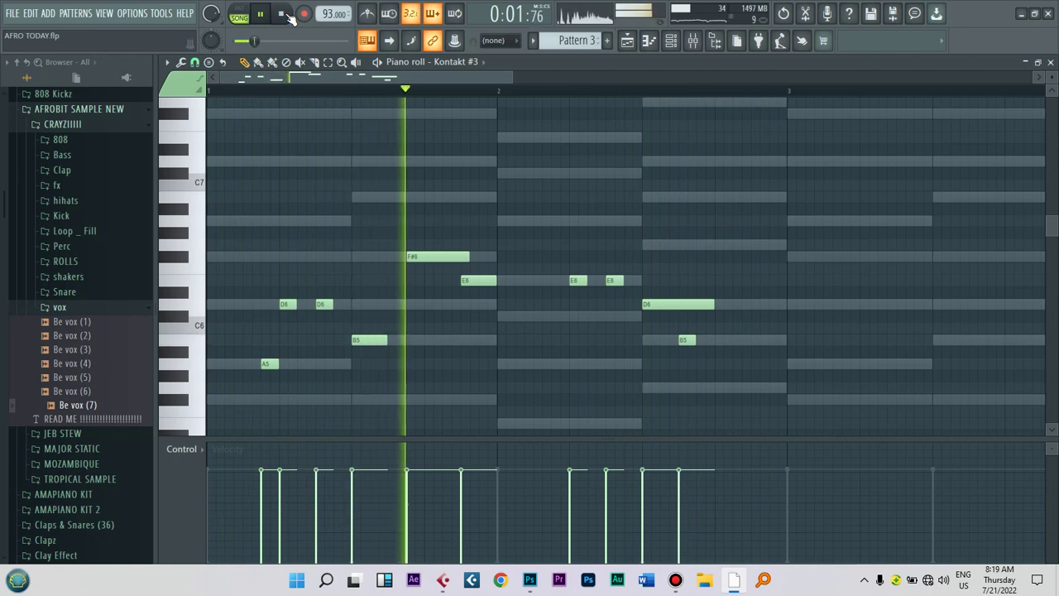
drag(386, 340, 403, 340)
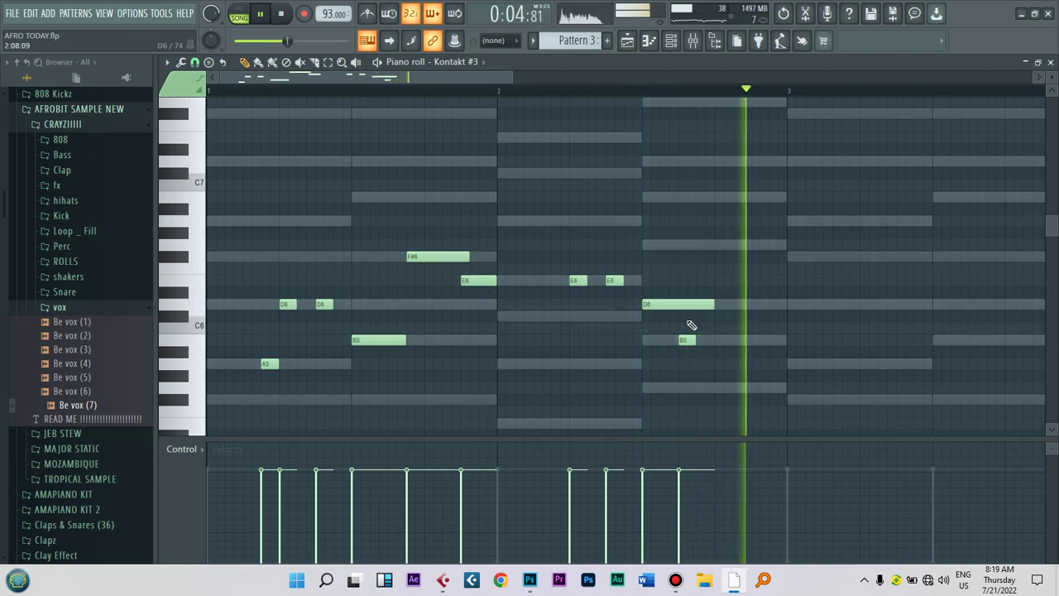
click(745, 245)
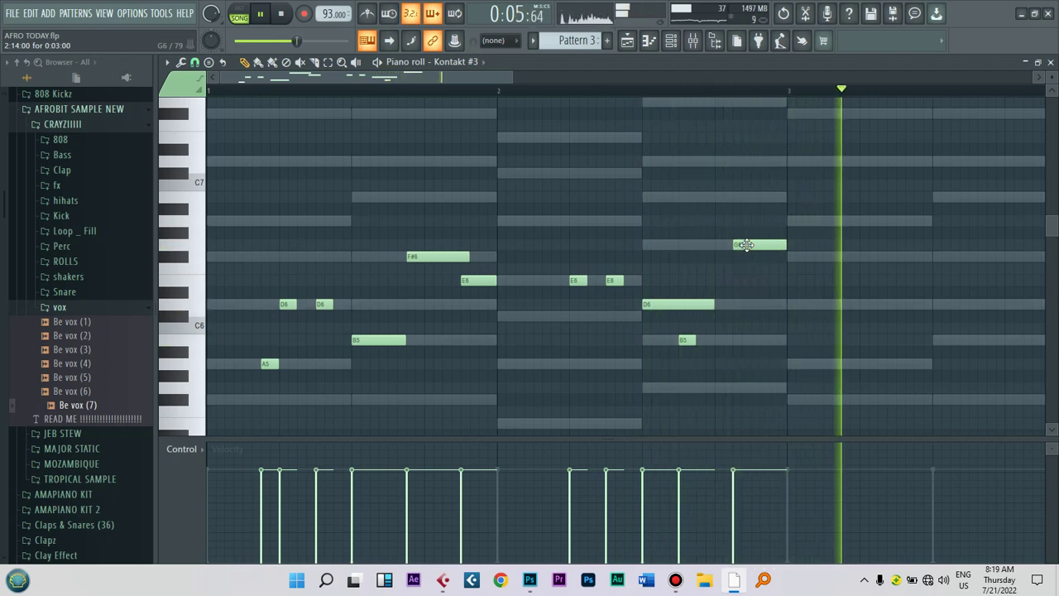
drag(747, 245, 760, 286)
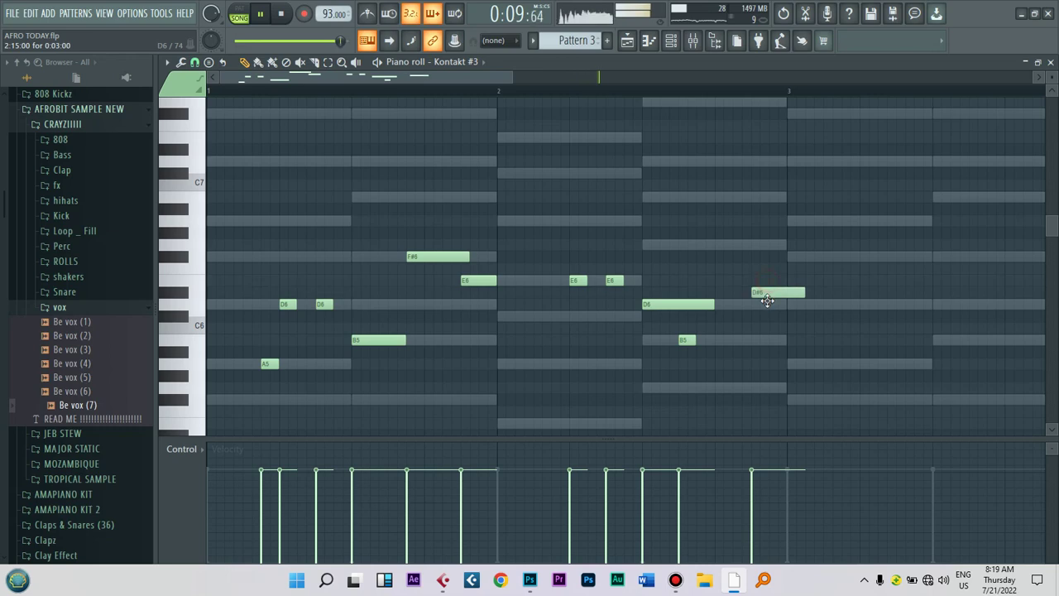
drag(803, 306, 787, 306)
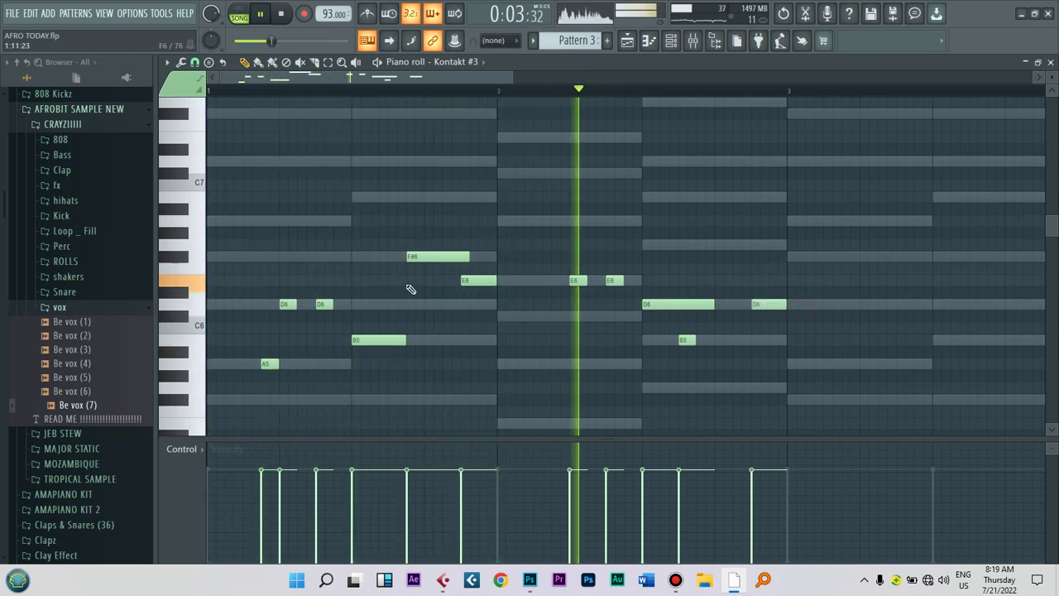
key(space)
key(space)
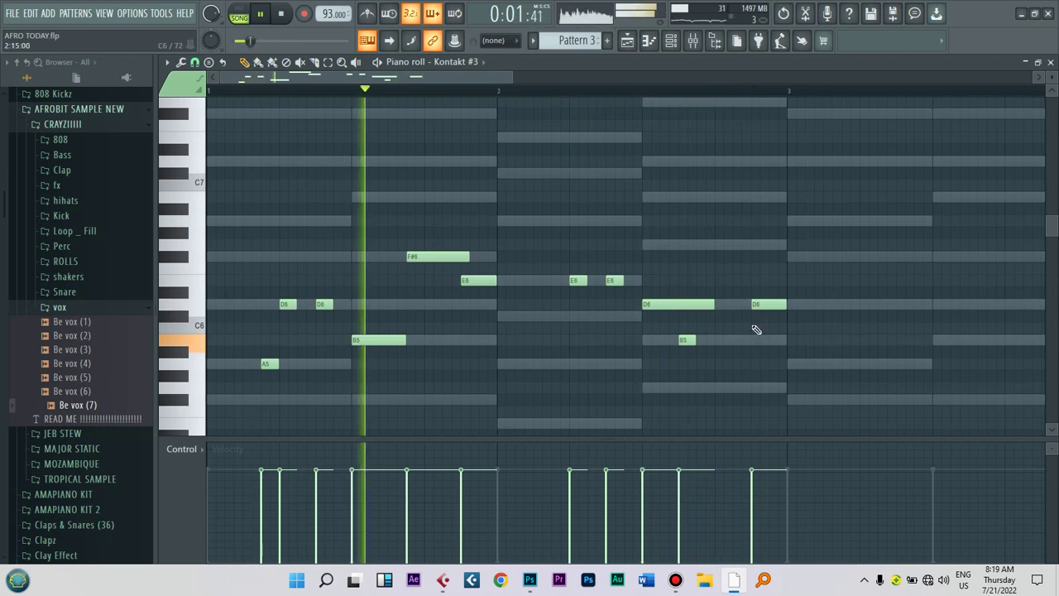
Step: Duplicate the two-bar phrase into bars 3 and 4, ending bar 4 with two-step E6, F#6 and G6 notes at steps 11, 13 and 15
scroll(755, 329, right, 3)
drag(448, 364, 504, 371)
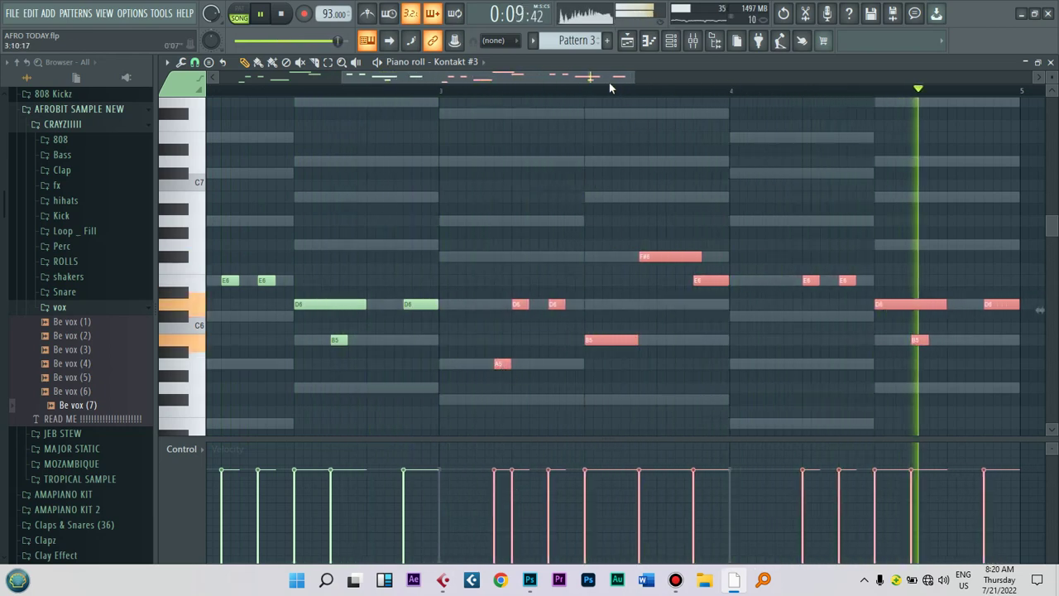
click(727, 267)
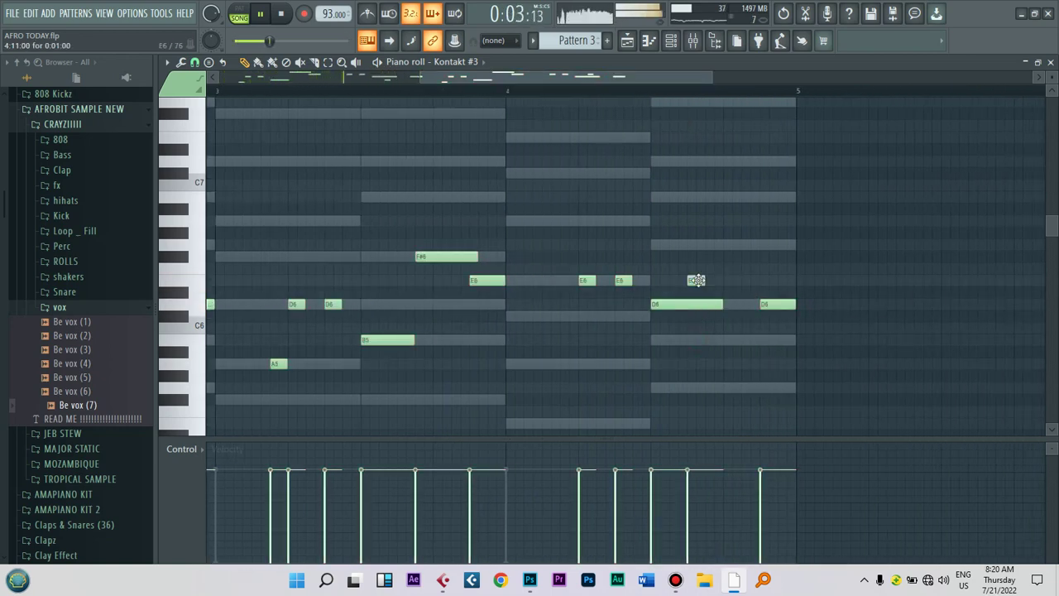
mouse_move(769, 255)
mouse_down()
mouse_move(769, 266)
mouse_move(769, 242)
mouse_up()
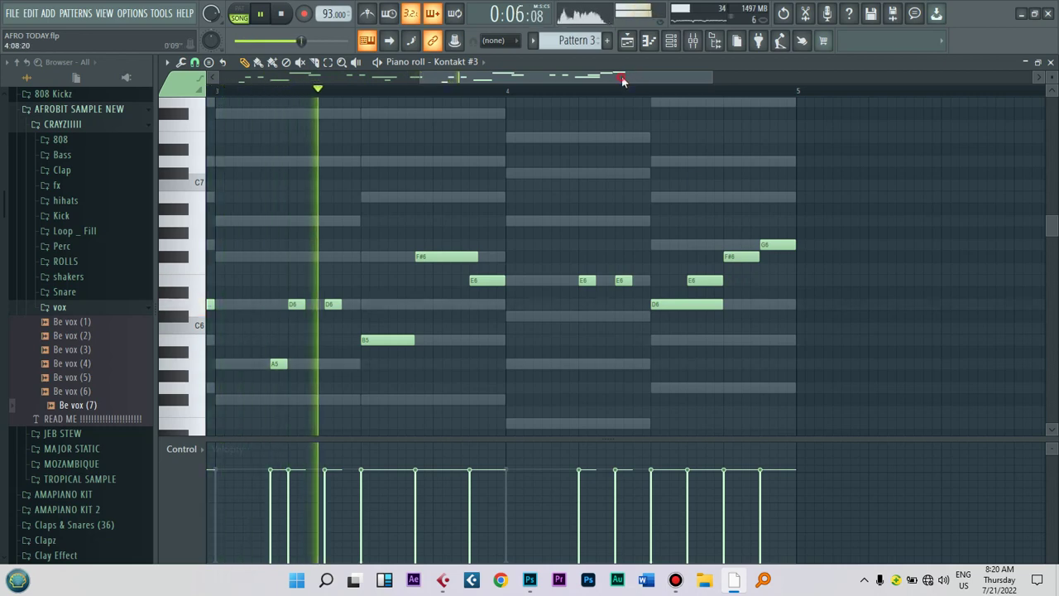
drag(624, 77, 672, 78)
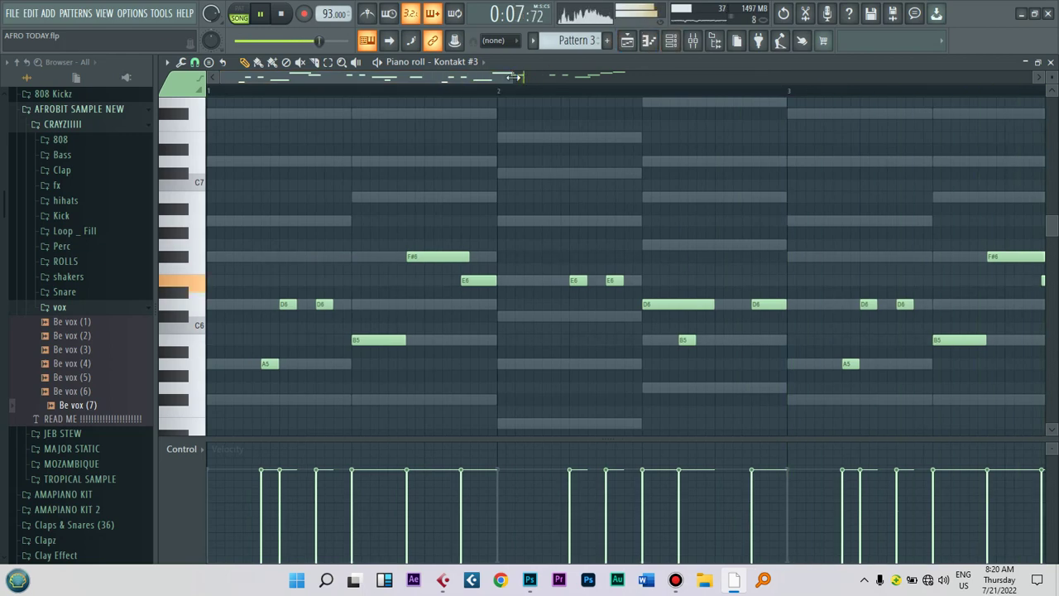
scroll(675, 78, down, 1)
scroll(675, 78, down, 2)
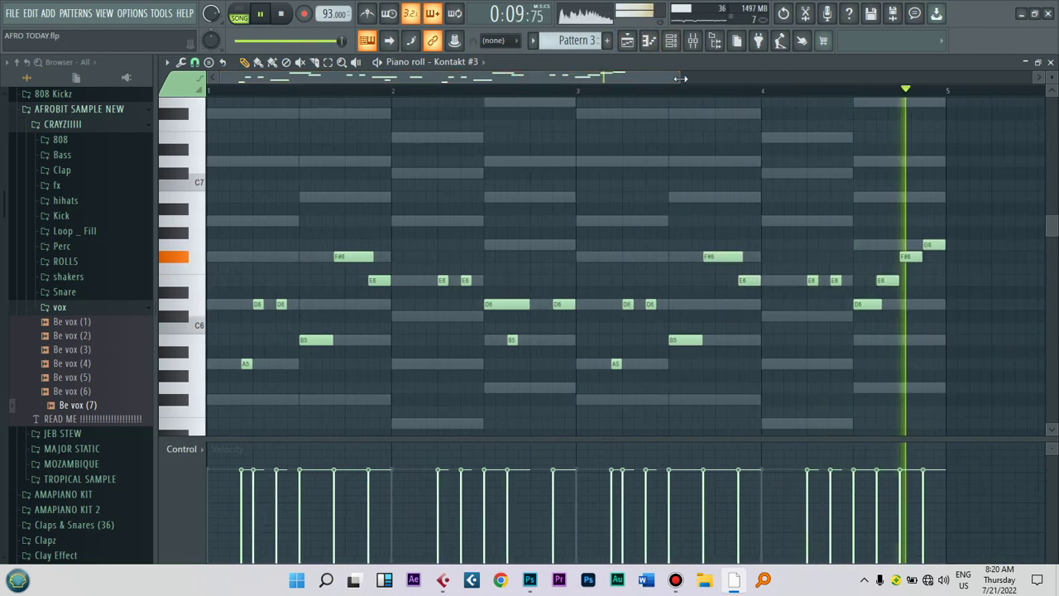
Step: Move the Kontakt #3 melody from Pattern 3 into Pattern 8 and place that pattern on playlist Track 11 from bar 1
click(672, 42)
key(space)
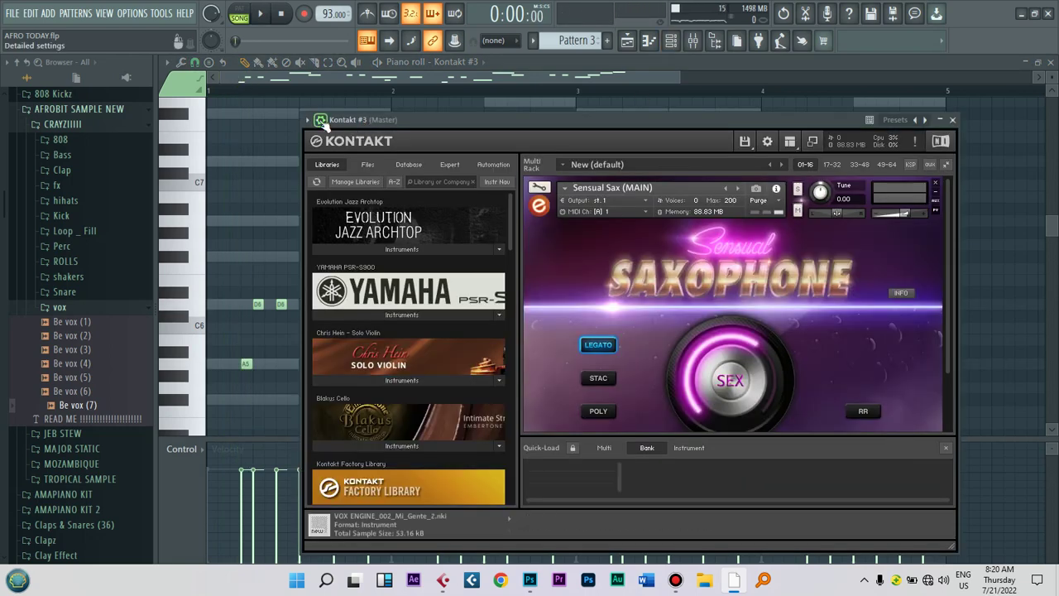
click(672, 43)
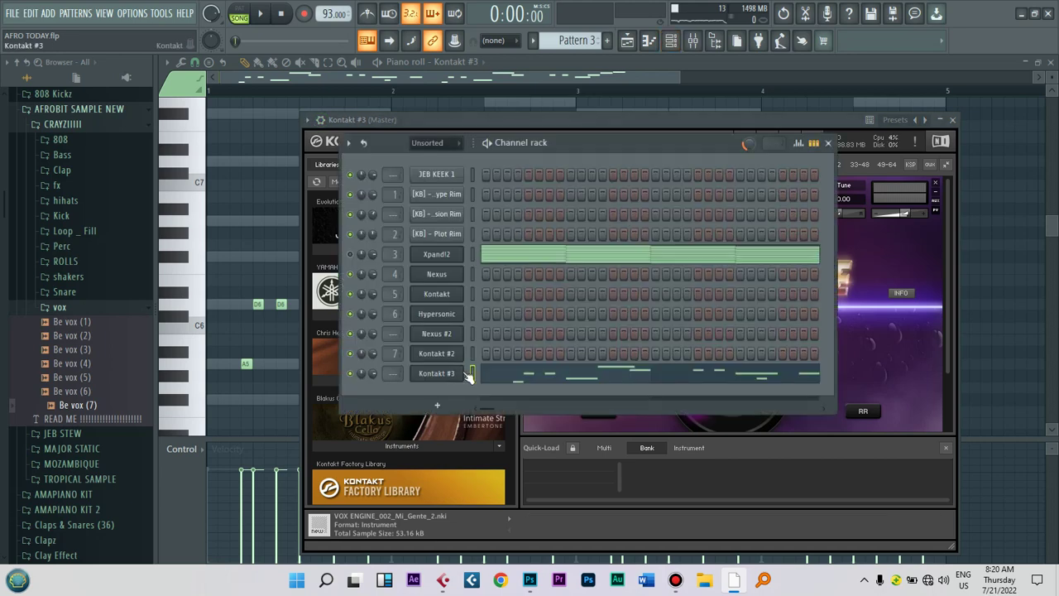
key(ctrl+z)
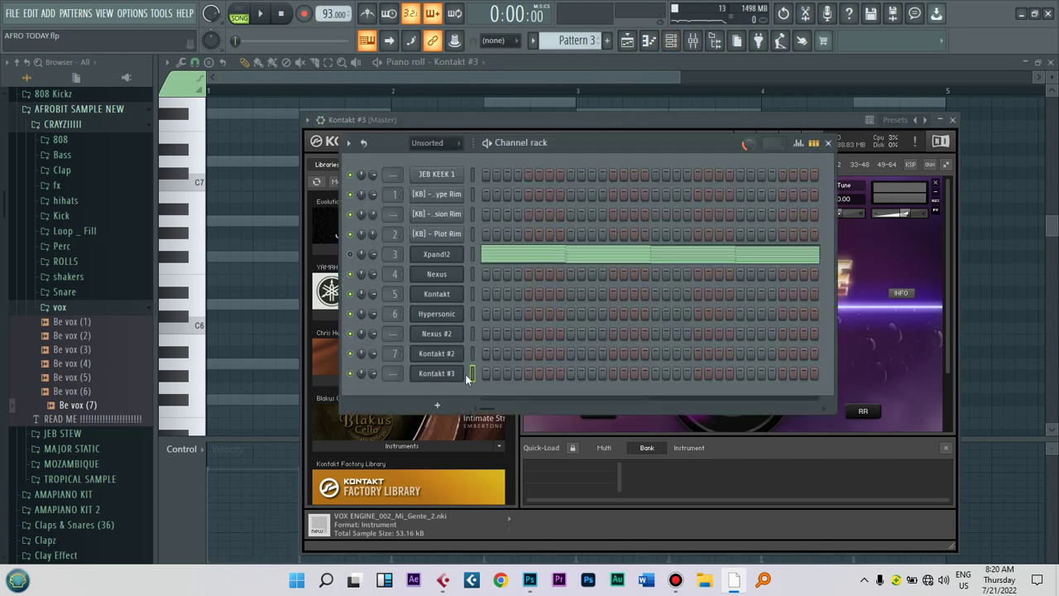
click(606, 44)
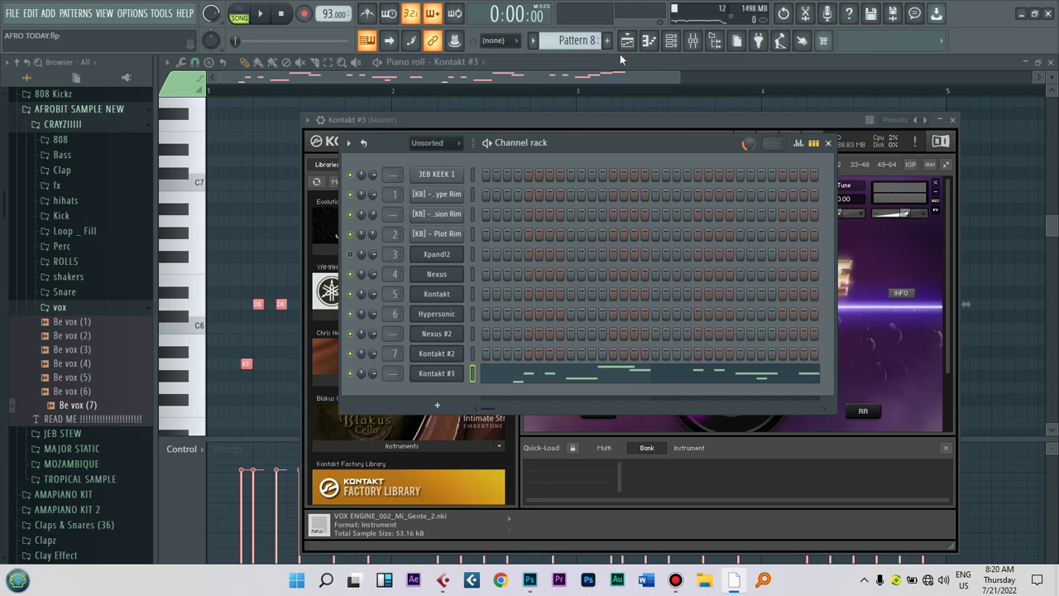
click(626, 42)
drag(671, 299, 378, 505)
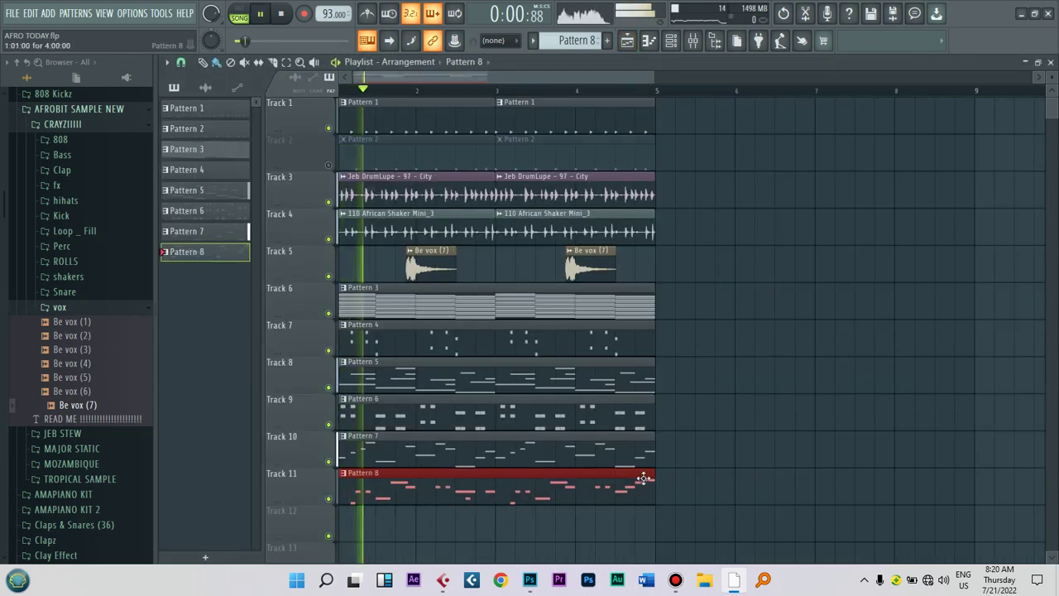
click(677, 580)
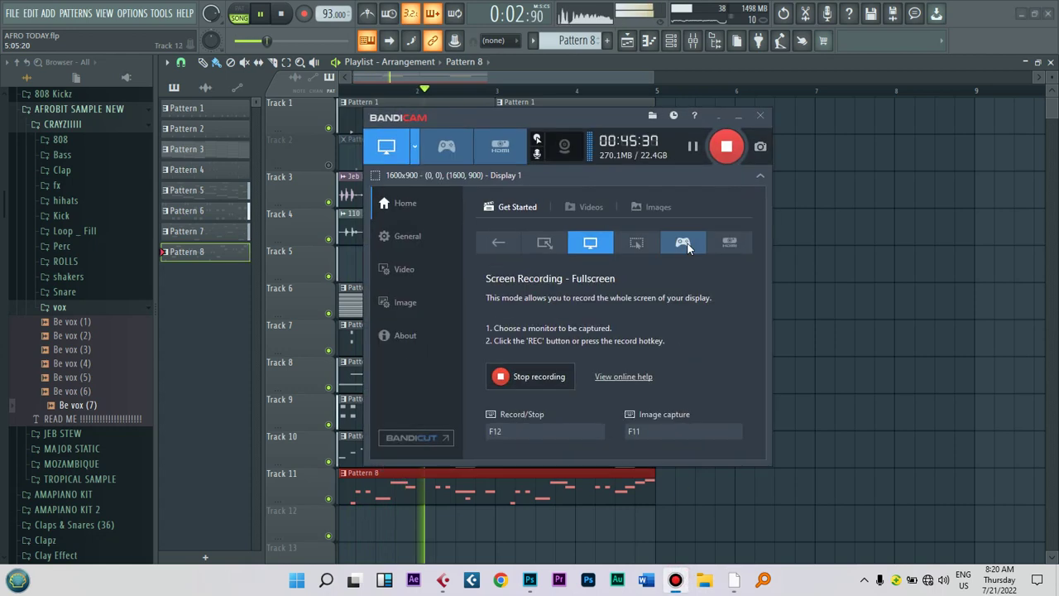
click(740, 118)
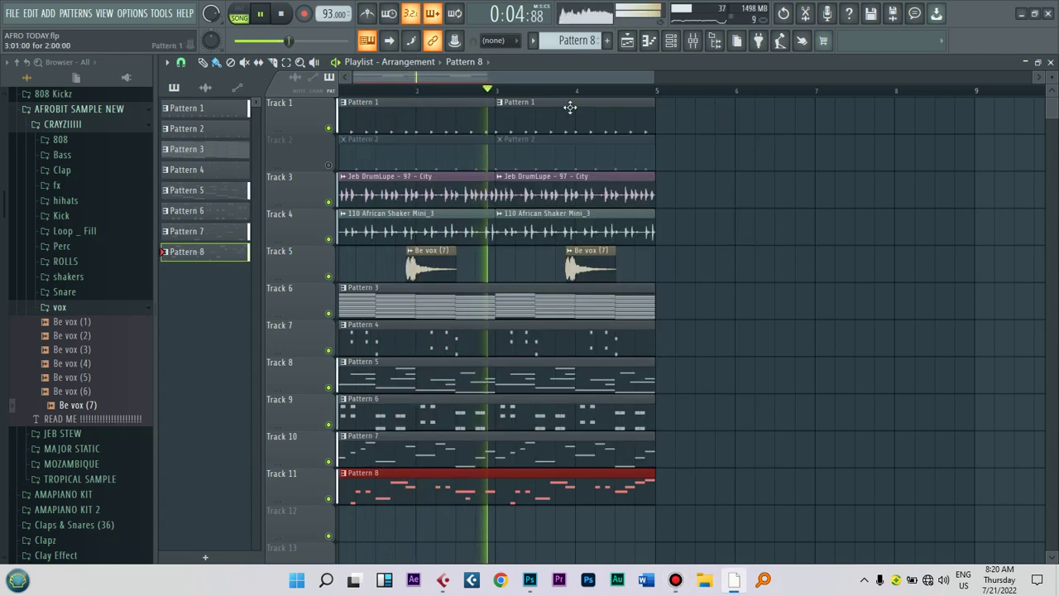
Step: Deselect the Pattern 8 clip, try Track 2 unmuted, and leave Tracks 1 and 2 muted
click(692, 276)
click(328, 165)
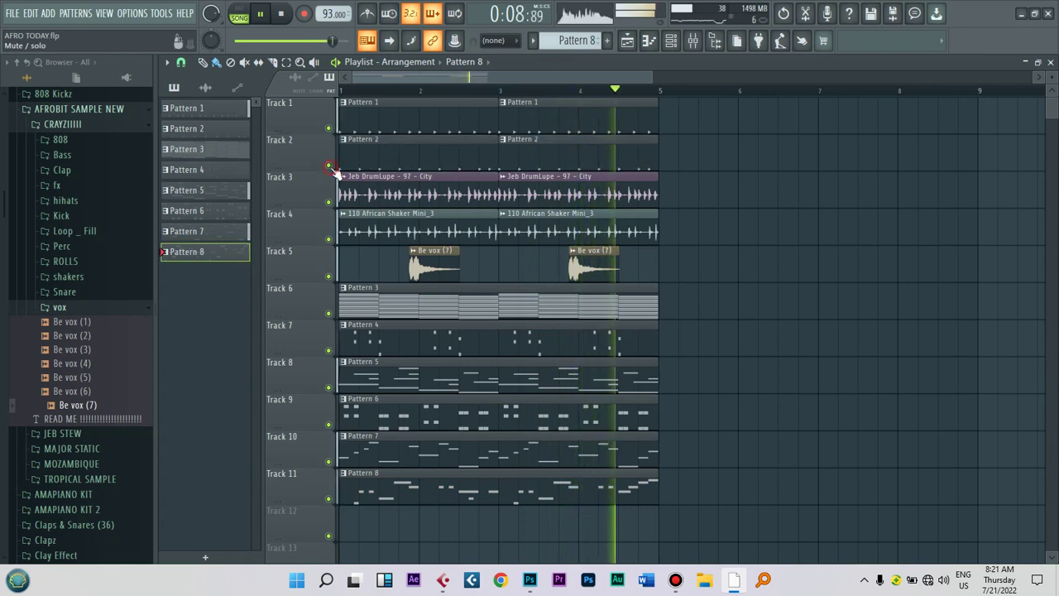
click(328, 165)
click(328, 128)
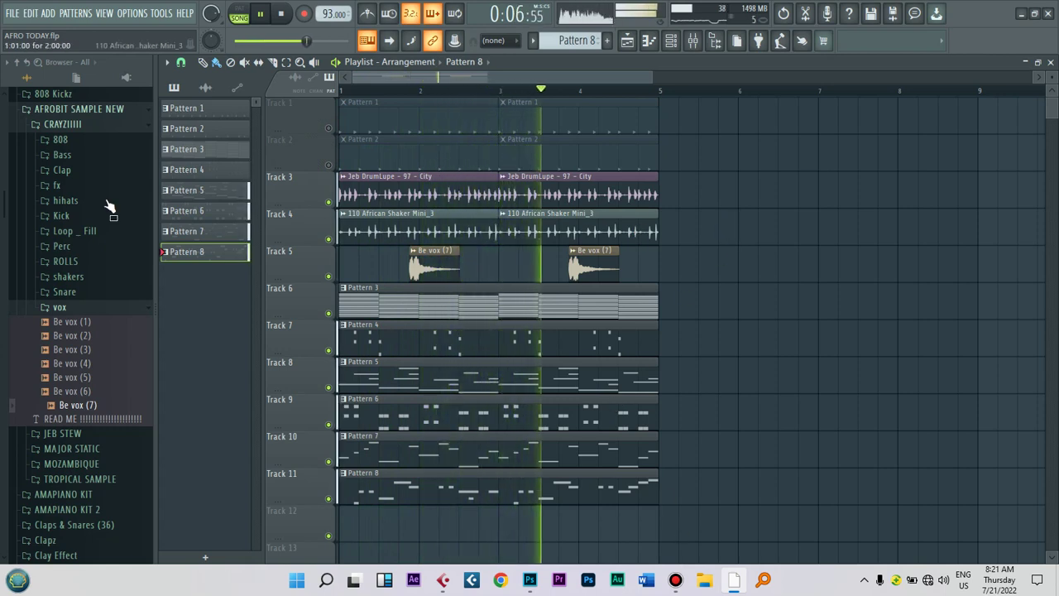
Step: Audition the Be vox (2) and Be vox (1) samples and collapse the vox folder
click(73, 335)
click(69, 323)
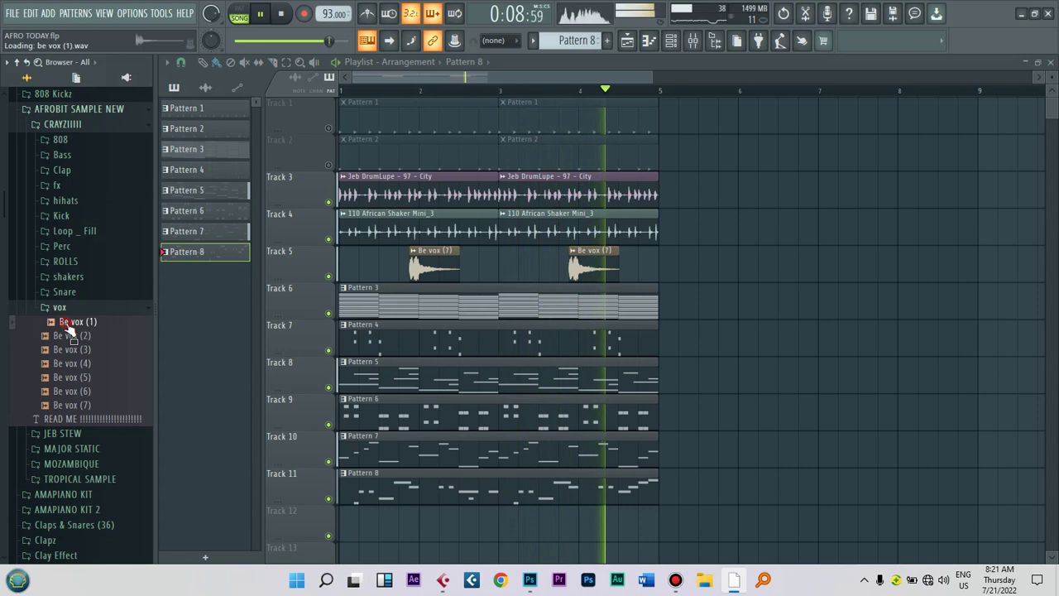
click(62, 308)
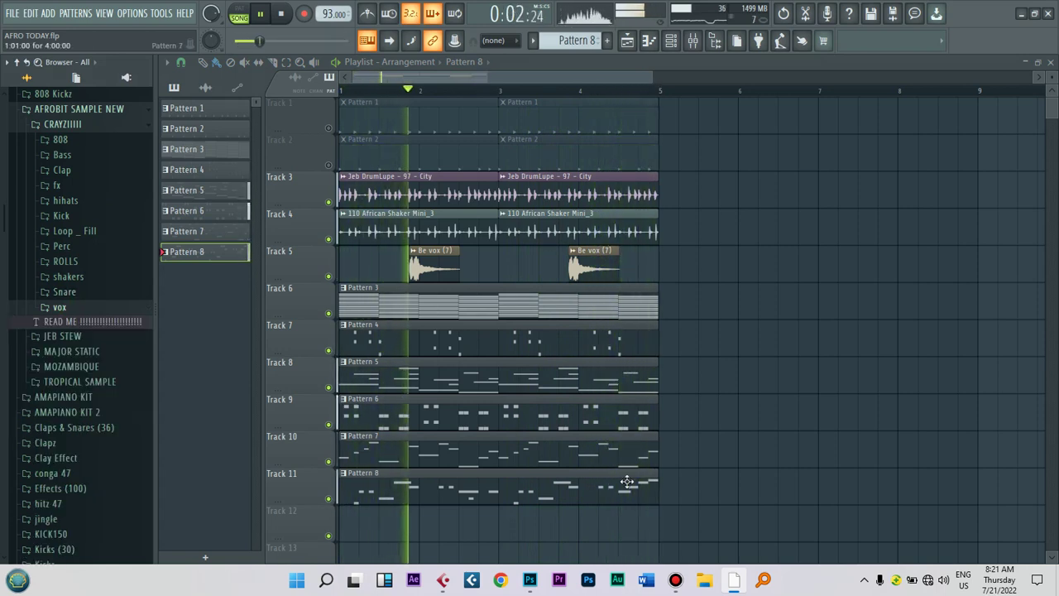
Step: Duplicate all playlist clips from bars 1 to 4 into bars 5 to 8, deselect them and stop playback
mouse_move(673, 540)
mouse_down()
mouse_move(447, 286)
mouse_move(402, 135)
mouse_move(348, 102)
mouse_move(359, 120)
mouse_up()
key(ctrl+b)
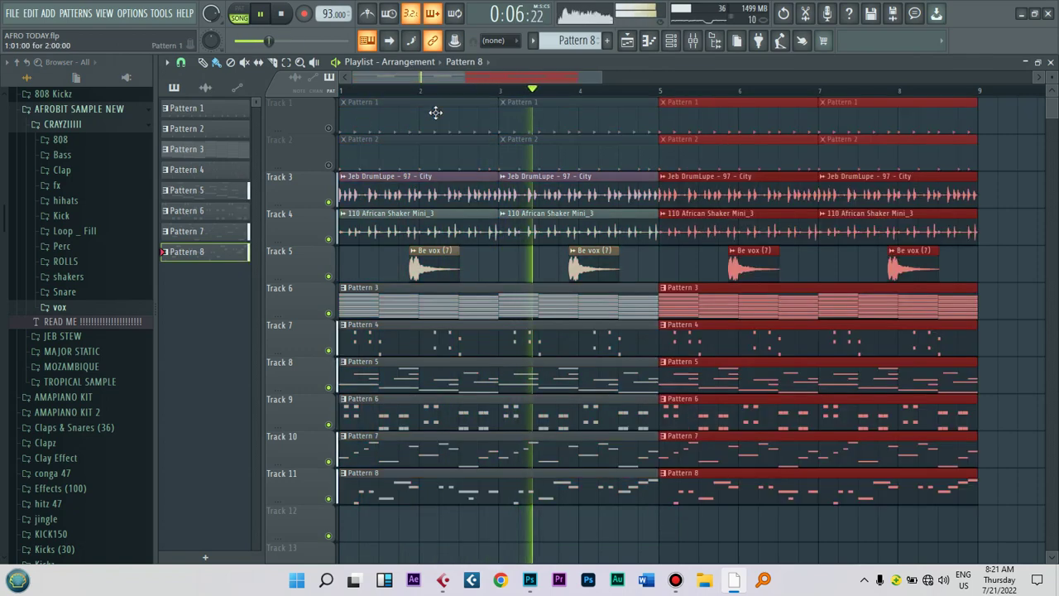
drag(634, 75, 698, 75)
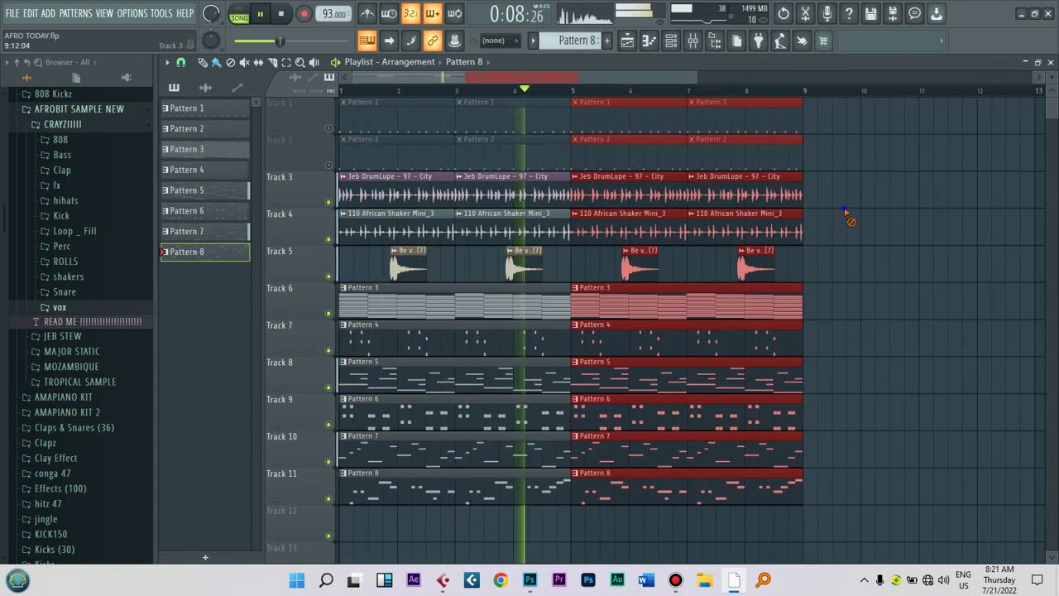
key(ctrl+d)
key(space)
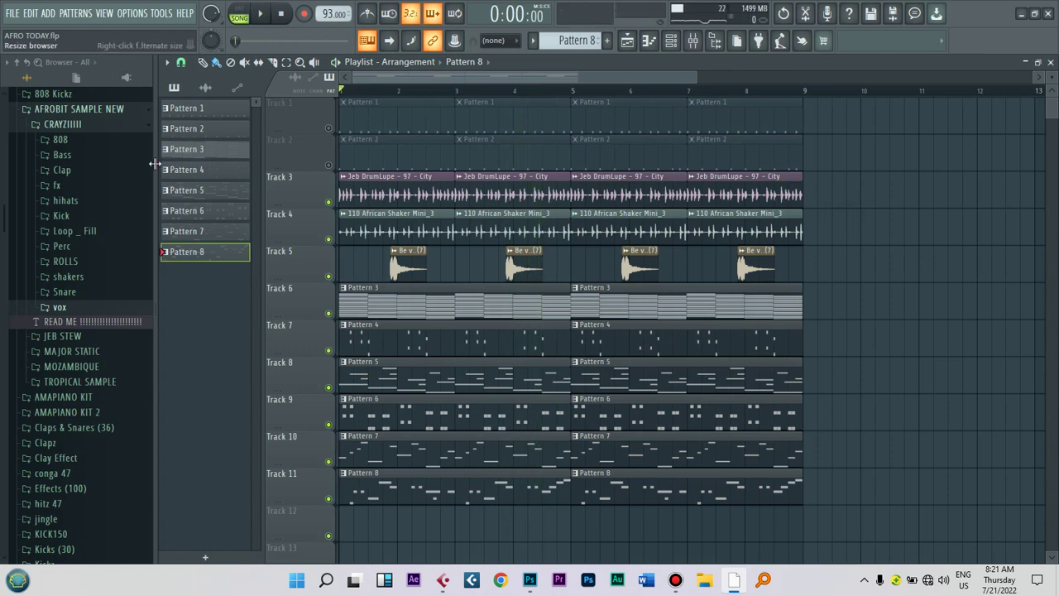
Step: Browse the AFROBIT SAMPLE NEW kits and audition the effects in TROPICAL SAMPLE's FX folder
click(56, 126)
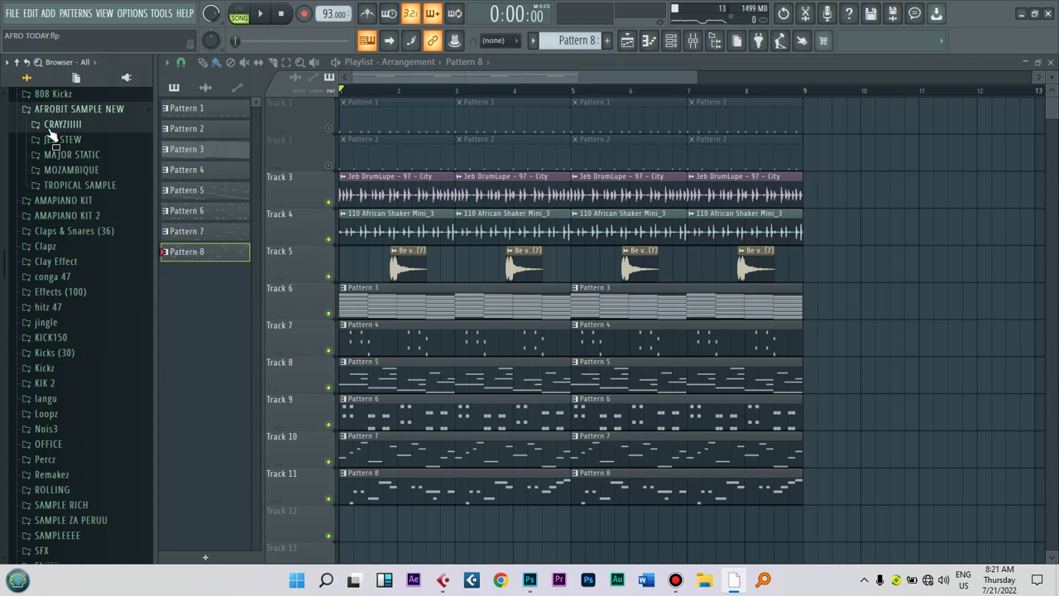
click(55, 125)
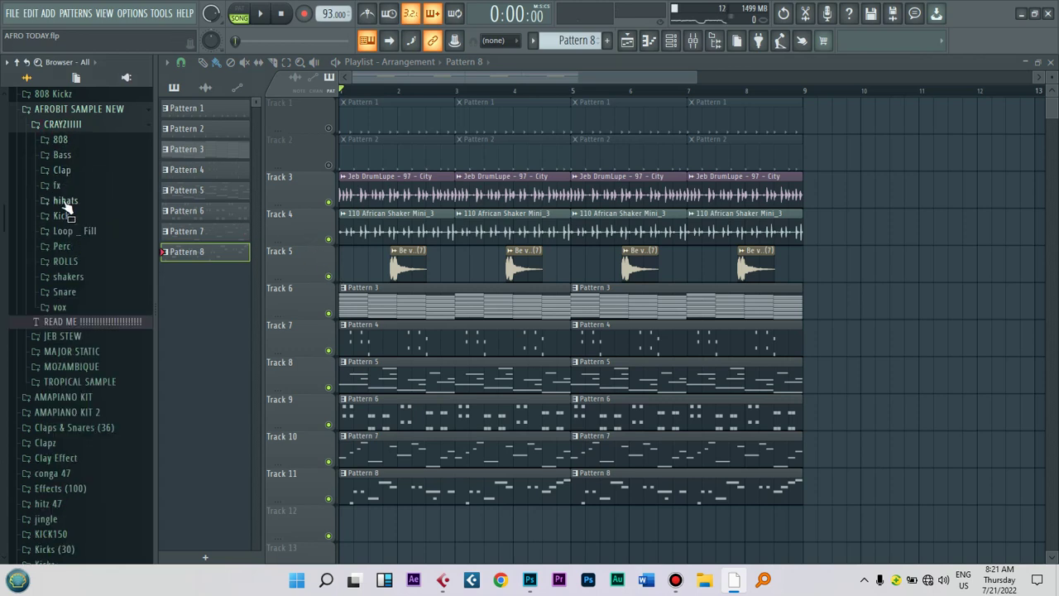
click(58, 124)
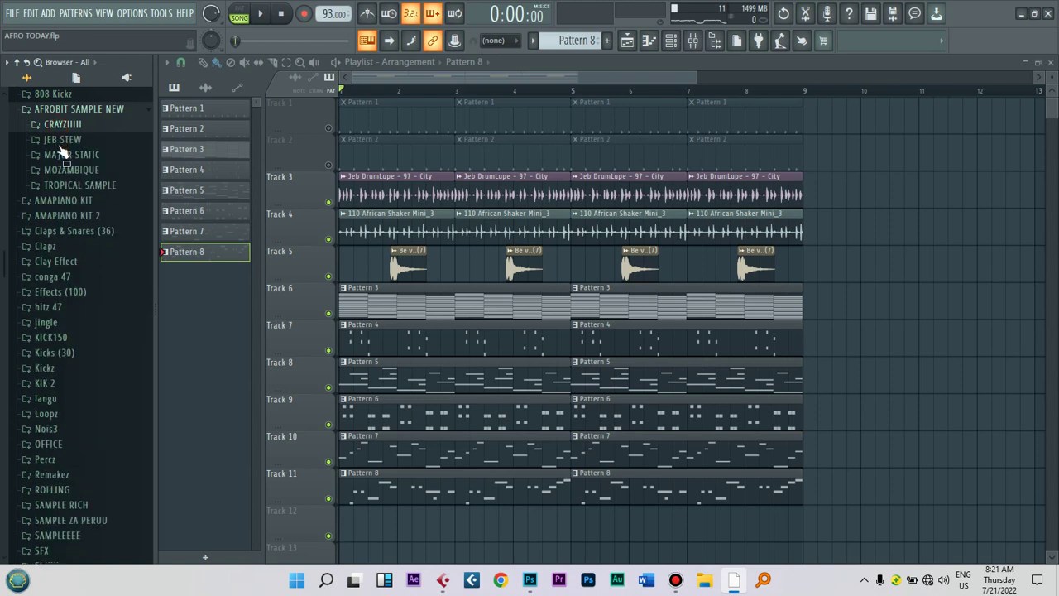
click(67, 186)
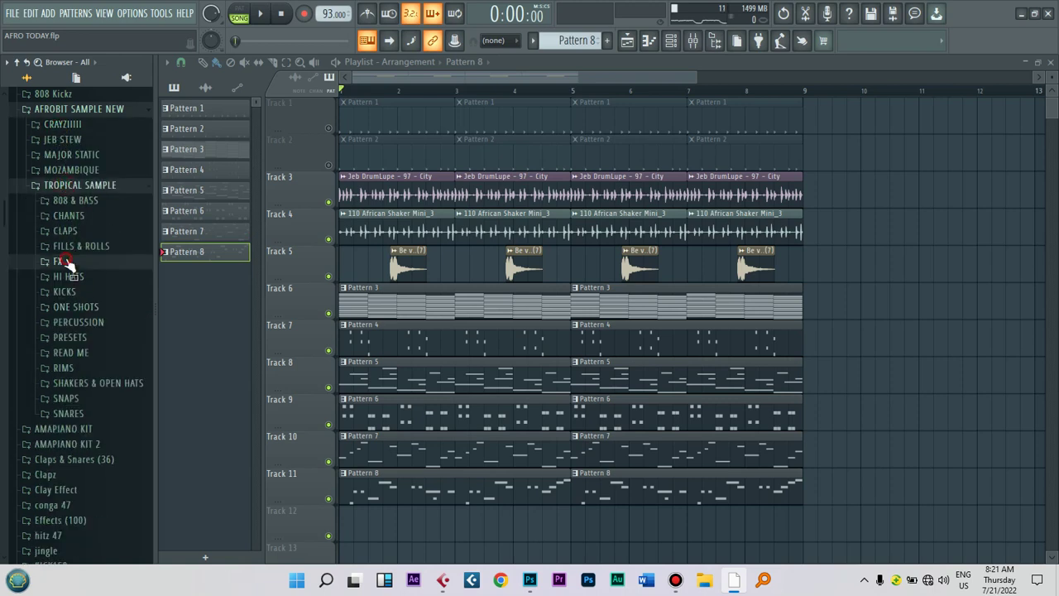
click(66, 262)
click(70, 277)
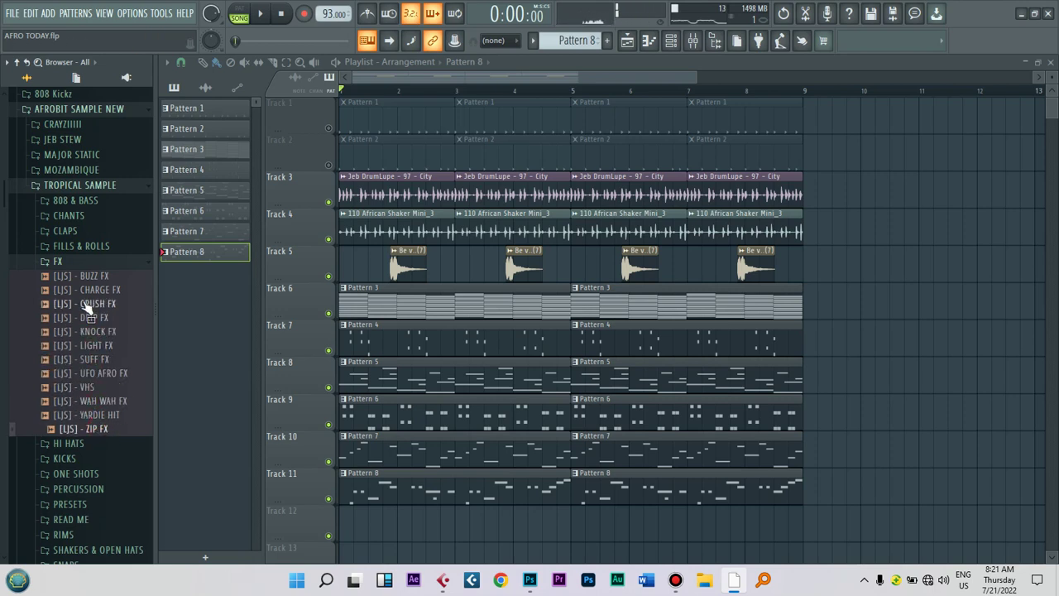
Step: Audition the FILLS & ROLLS samples and place [LJS] - FILL 3 120 BPM on Track 12 at beat 4 of bar 8
click(74, 261)
click(79, 245)
click(80, 245)
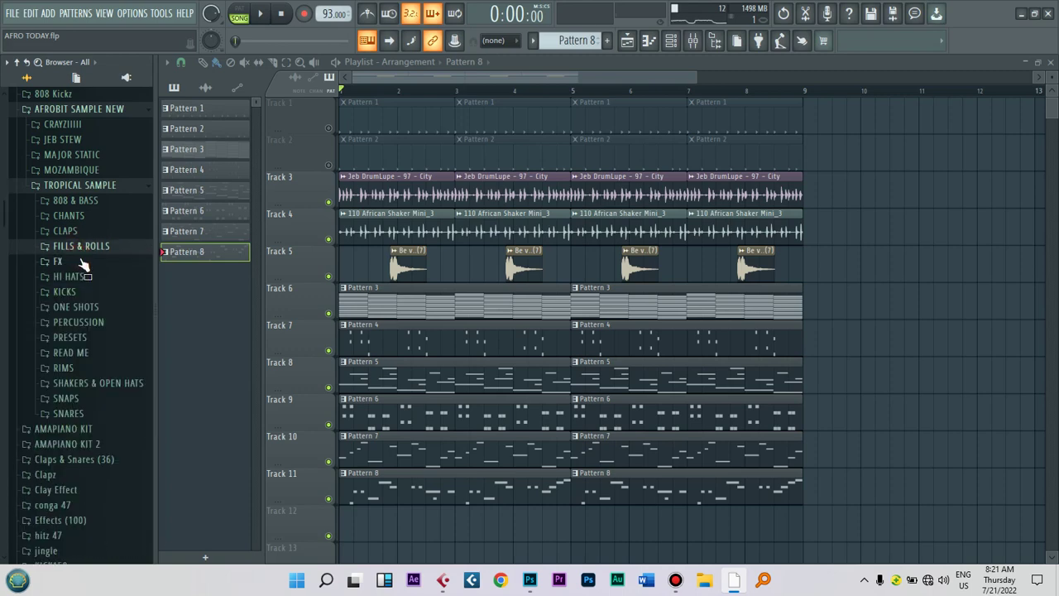
click(79, 246)
click(74, 262)
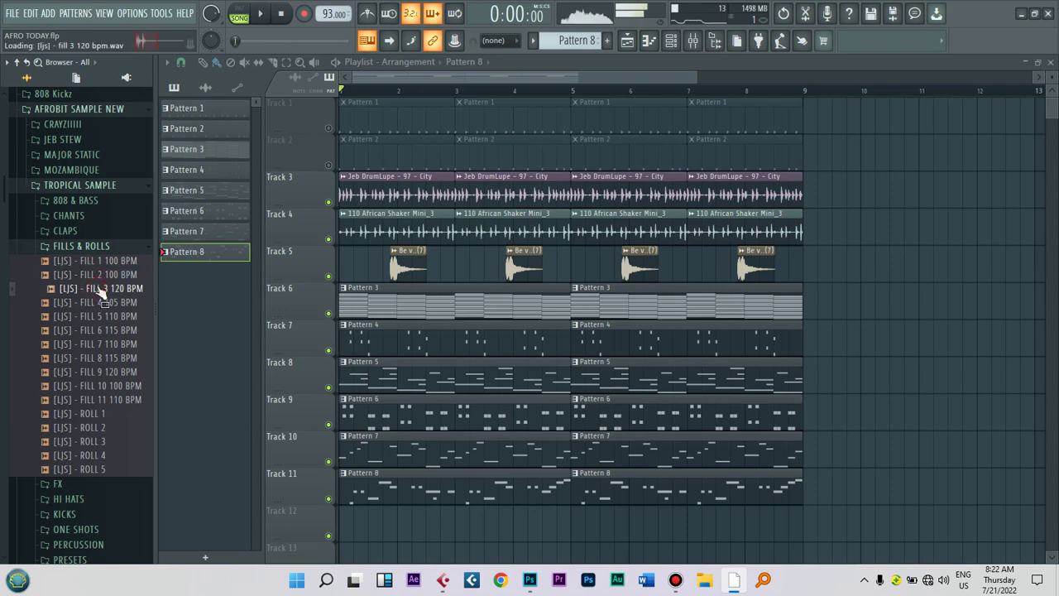
drag(644, 389, 886, 378)
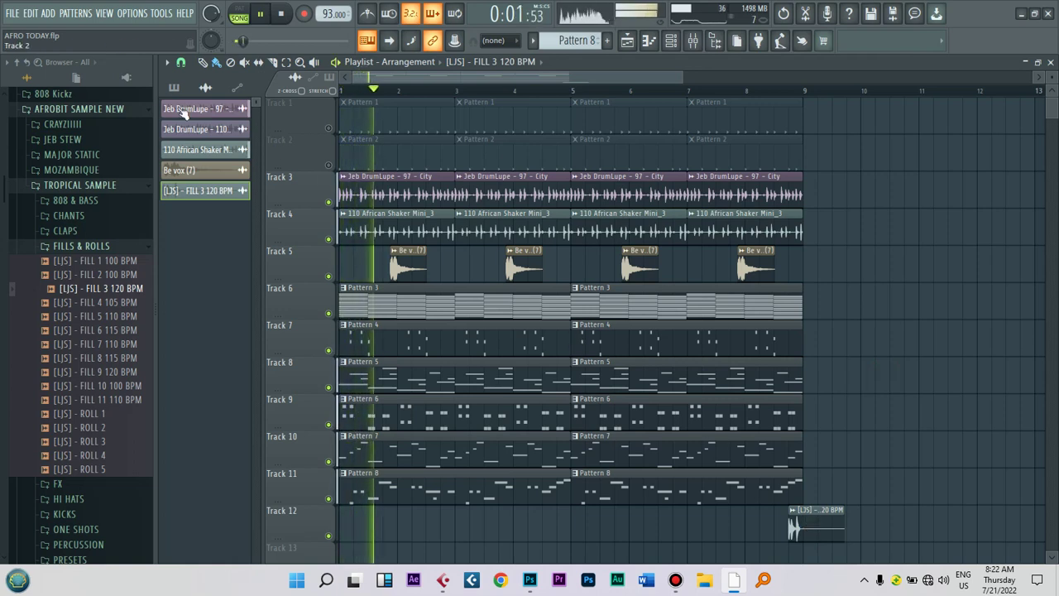
Step: Browse TROPICAL SAMPLE's CLAPS folder and audition the samples in its FX folder
click(71, 246)
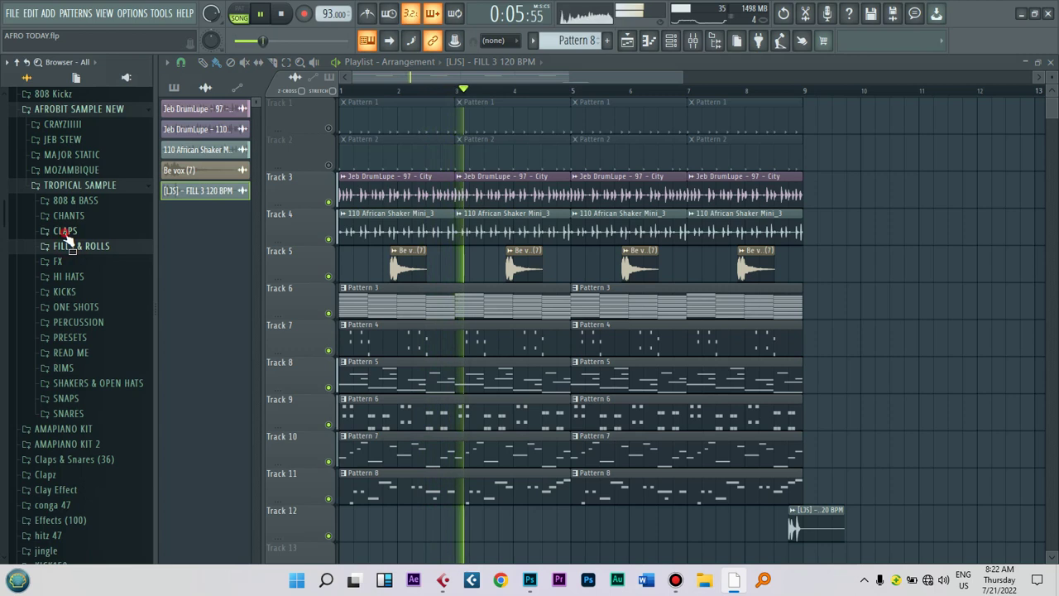
click(66, 232)
key(space)
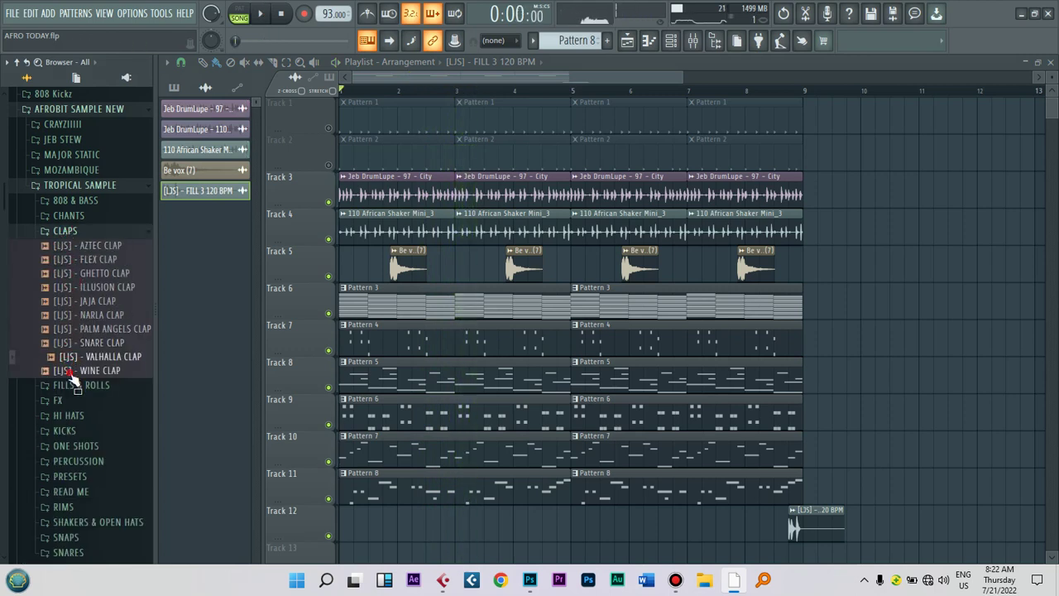
click(67, 232)
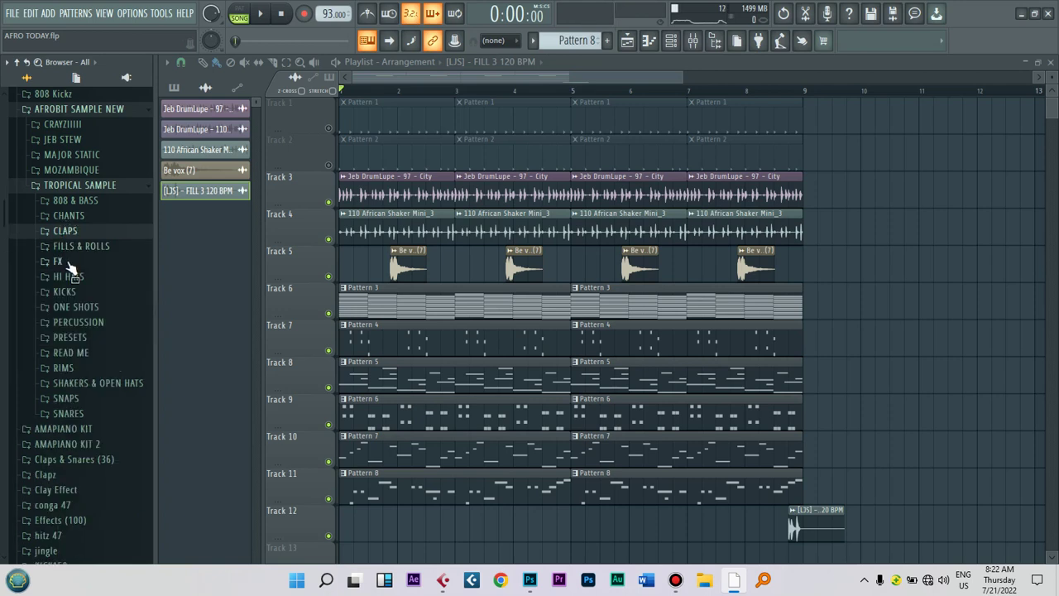
click(60, 261)
click(69, 275)
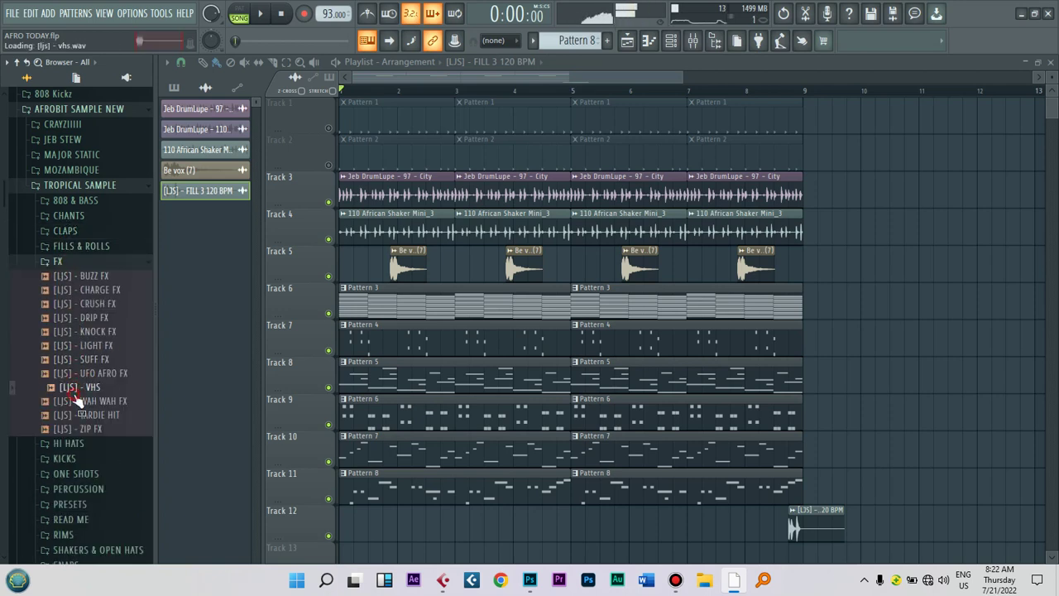
Step: Place Jeb FX Clap from JEB STEW's FX folder on Track 13 at bar 9 and set playback to start mid bar 8
click(73, 184)
click(65, 140)
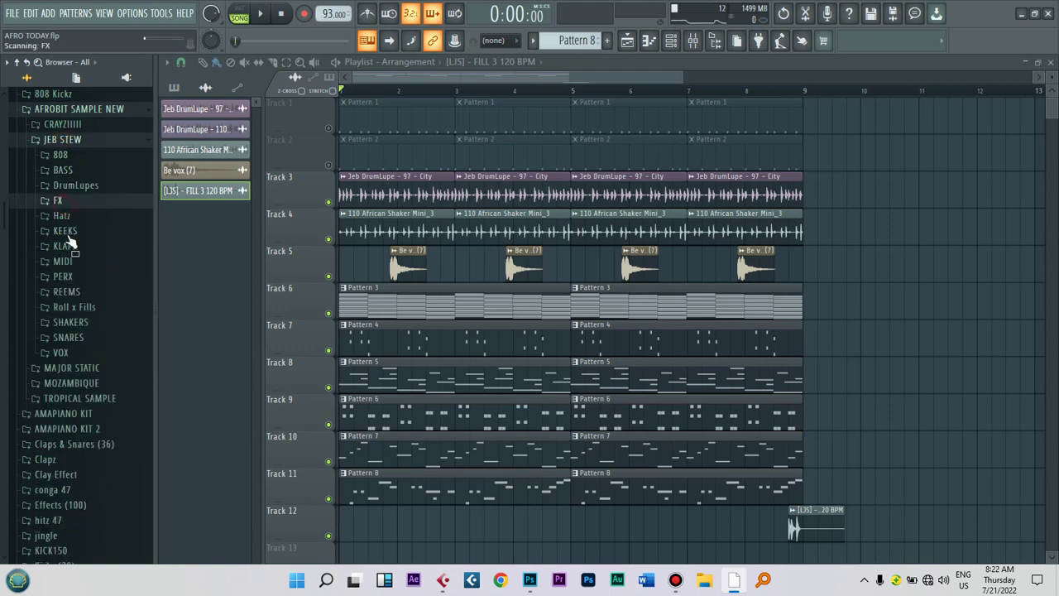
drag(394, 285, 825, 508)
click(768, 92)
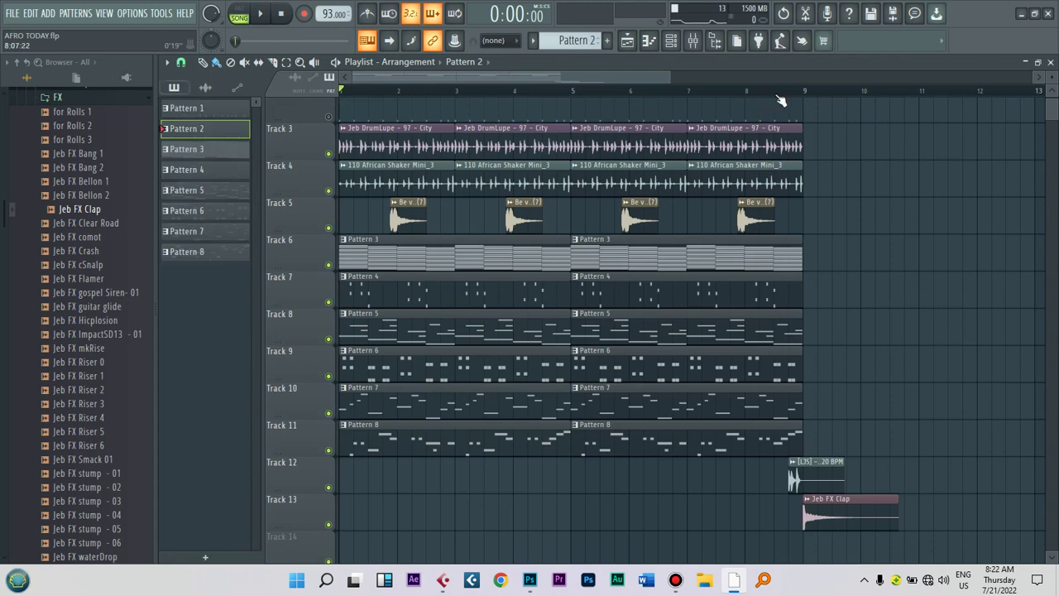
Step: Play the transition into bar 9 and lower the Jeb FX Clap channel volume to 52%
key(space)
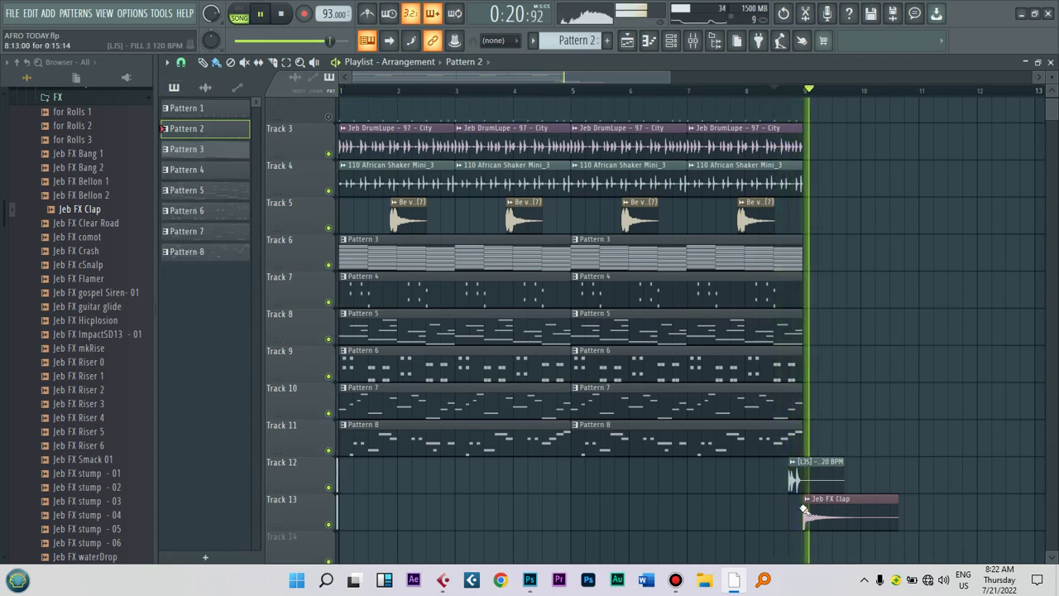
key(space)
key(space)
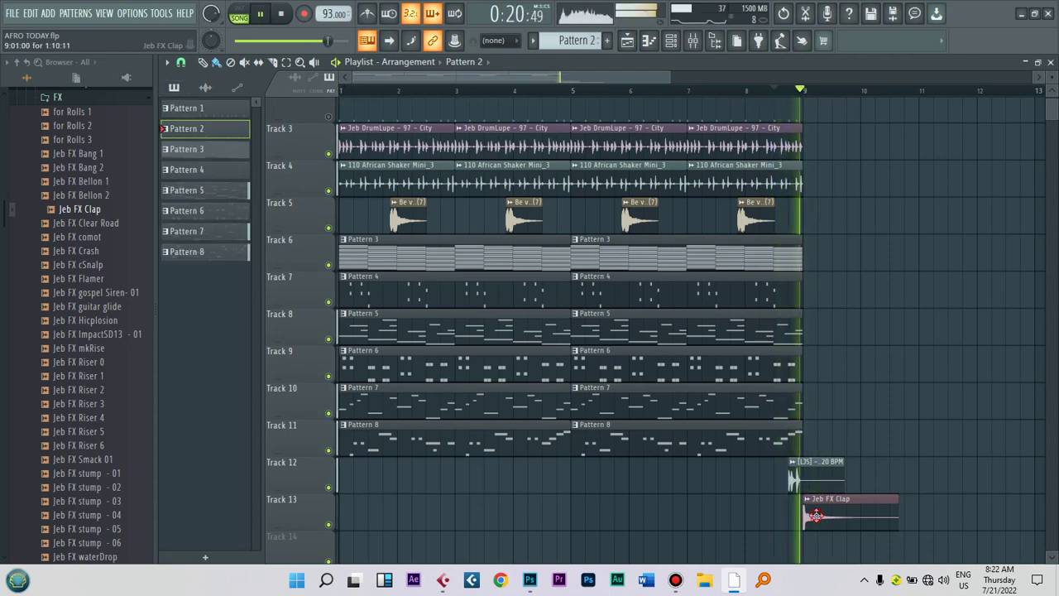
double_click(813, 503)
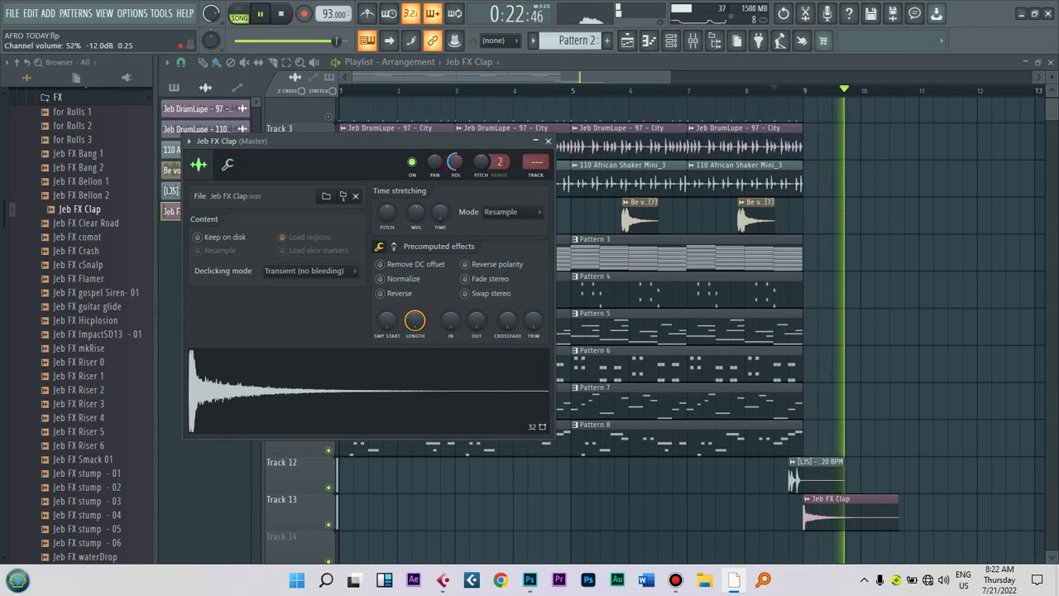
key(space)
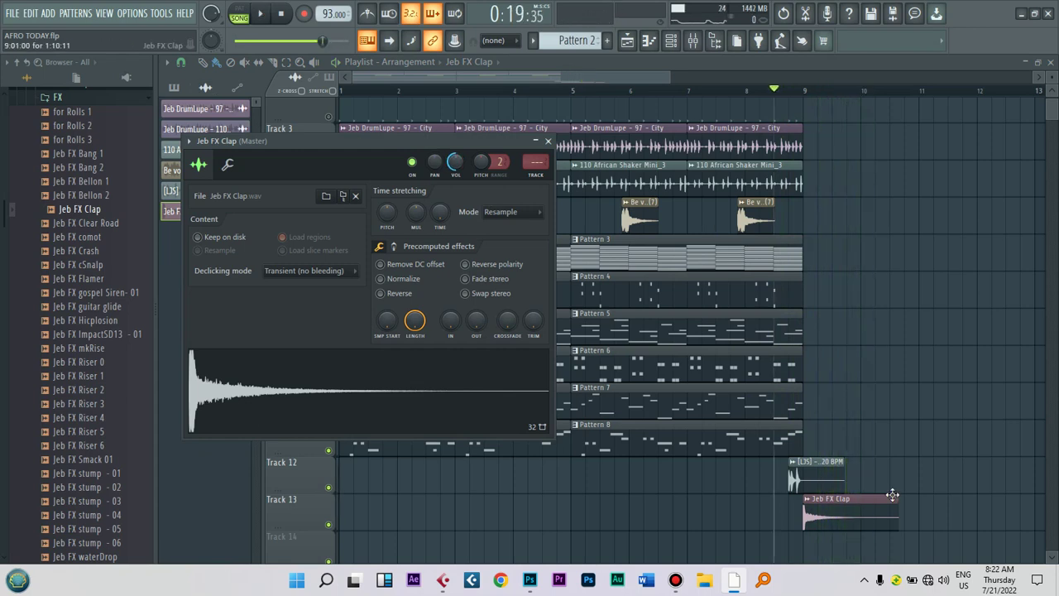
Step: Delete the [LJS] - FILL 3 120 BPM clip from Track 12 and browse JEB STEW's FX and SNARES folders for a replacement
right_click(815, 482)
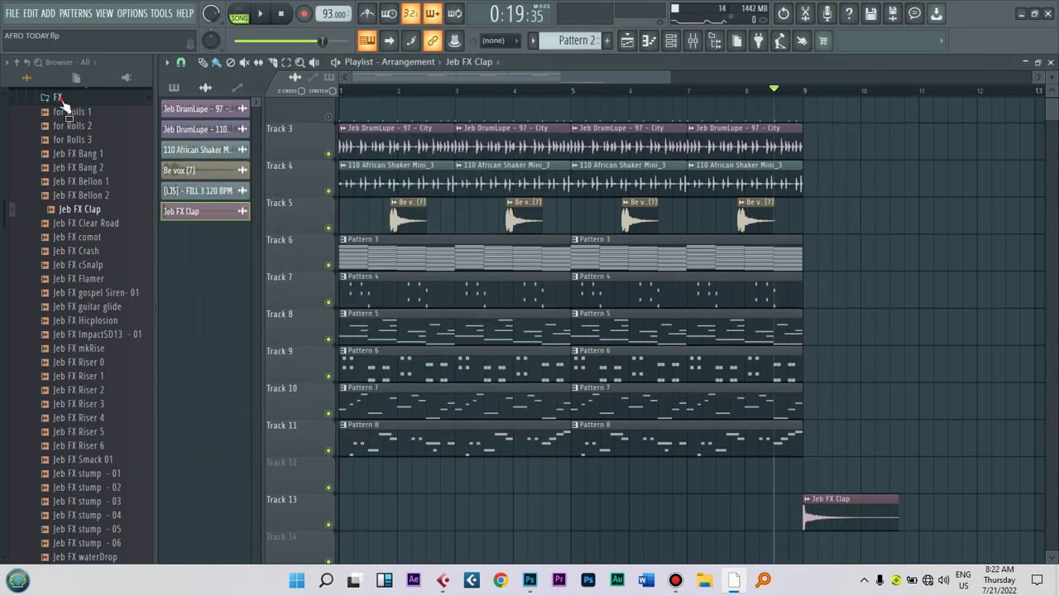
click(60, 99)
click(68, 235)
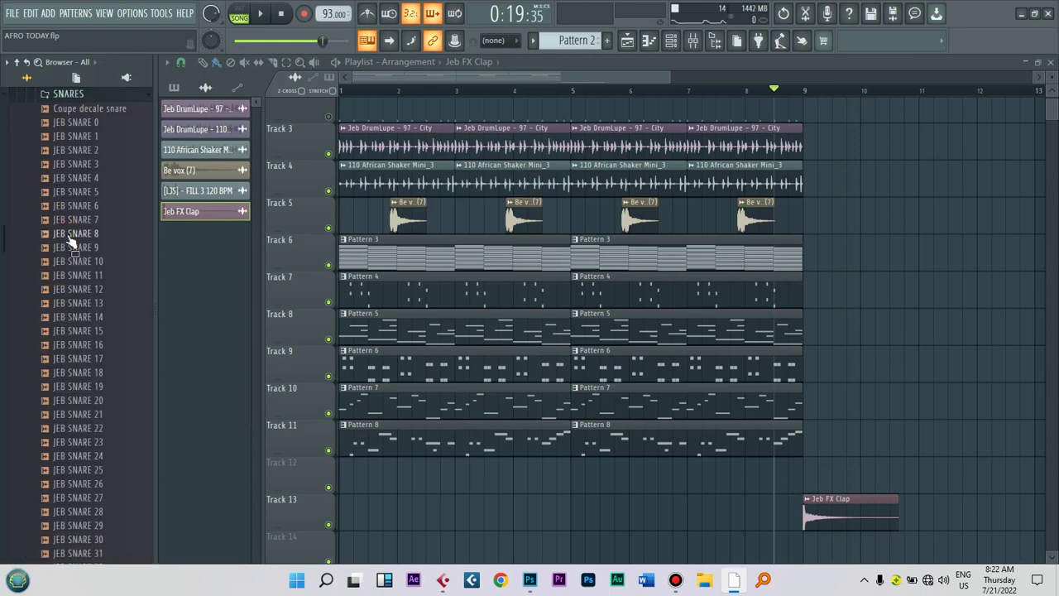
click(65, 99)
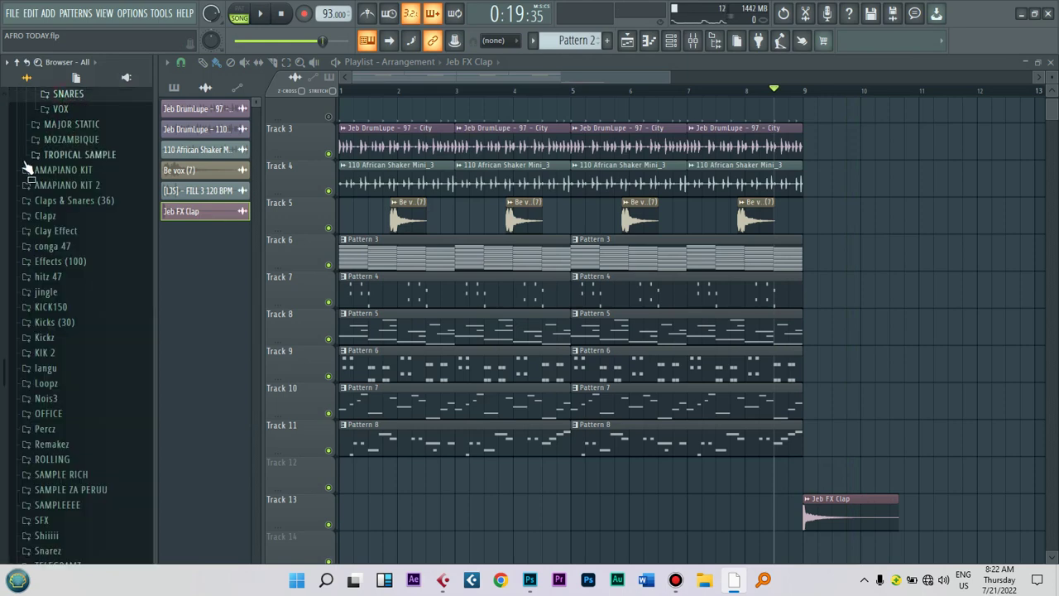
scroll(25, 176, up, 5)
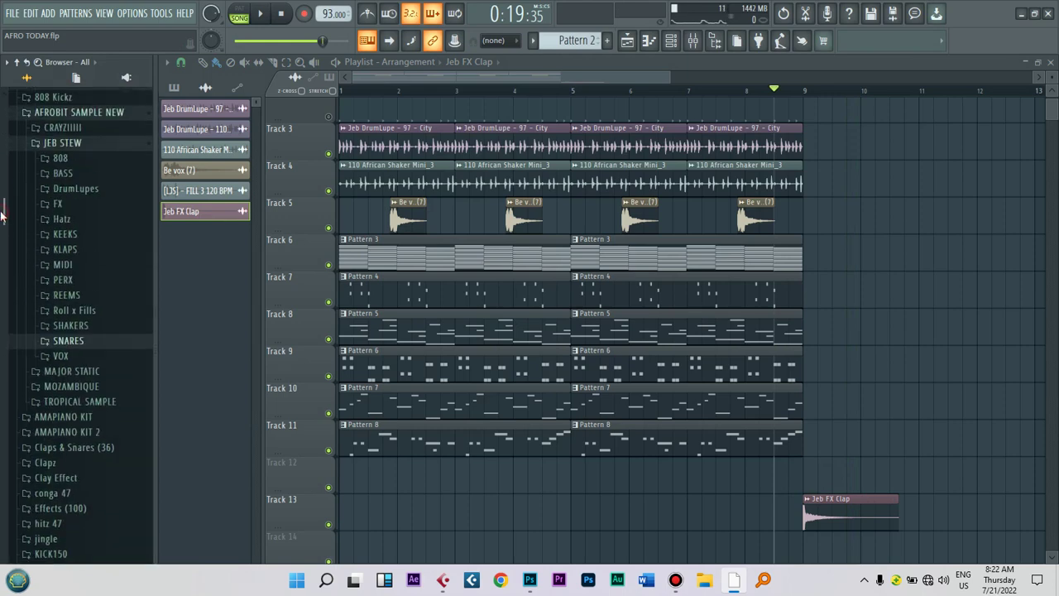
Step: Place JEB fill Delay 100 from Roll x Fills on Track 12 in bar 8 and trim it to beat 4
click(74, 305)
drag(93, 458, 772, 495)
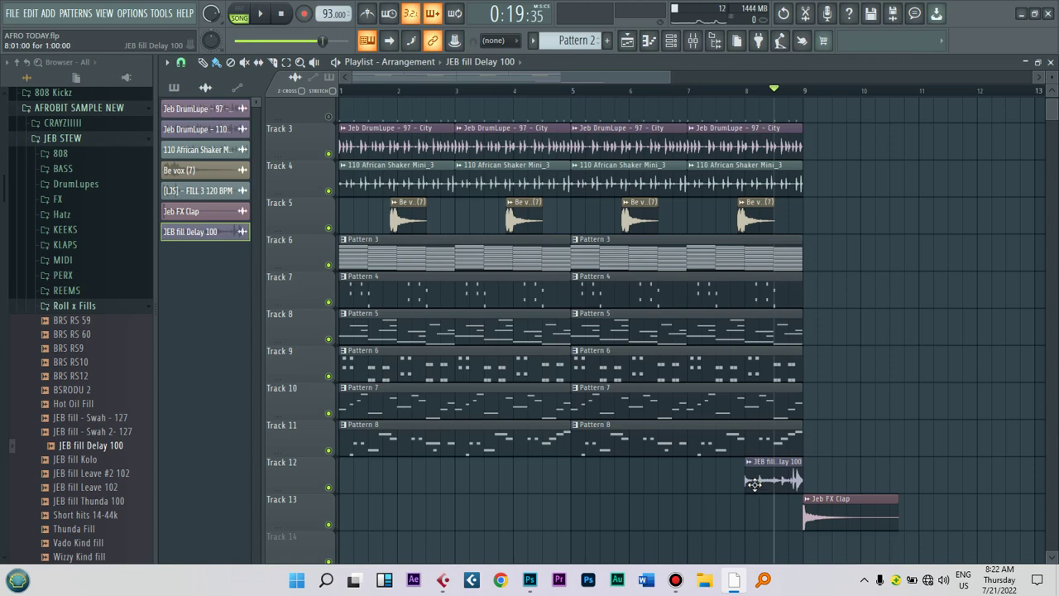
drag(789, 481, 798, 480)
Step: Play the transition and shorten the Jeb FX Clap clip on Track 13 to about two thirds of bar 9
key(space)
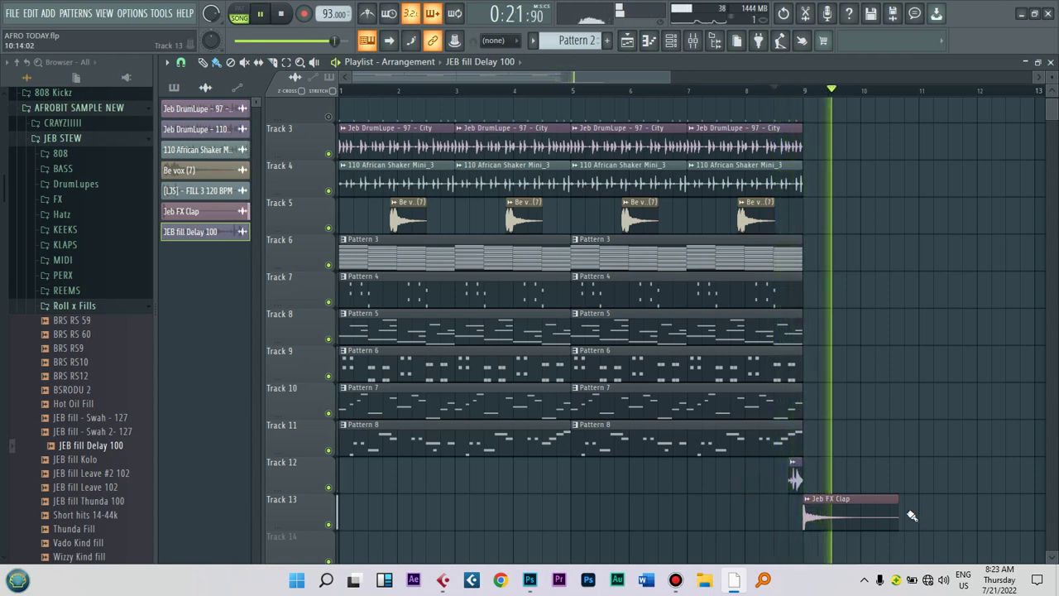
drag(898, 515, 825, 514)
key(space)
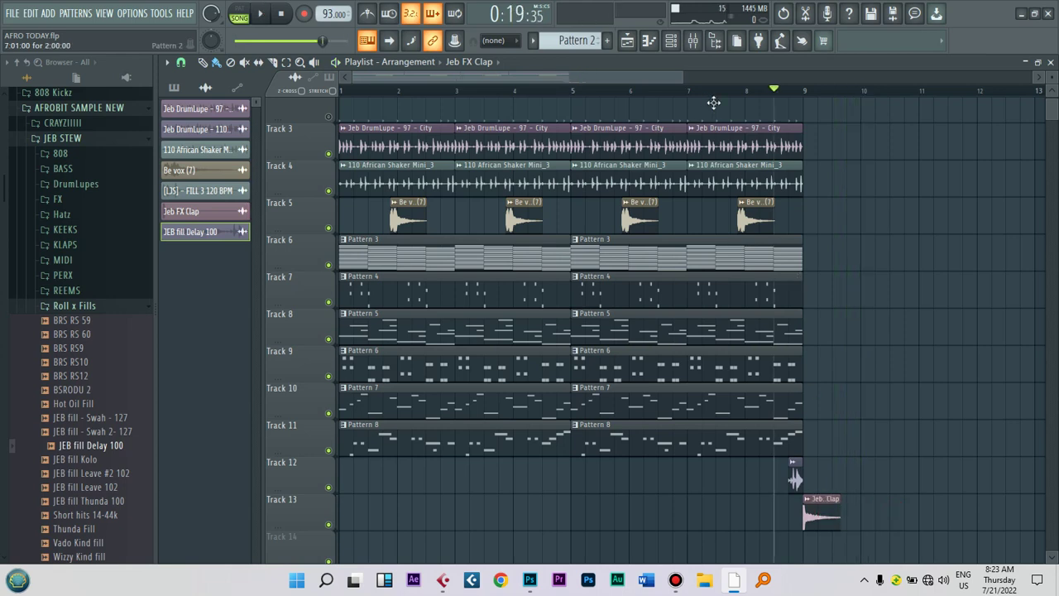
Step: Duplicate the Track 1 to 4 clips of bars 5–8 into bars 9–12 and delete the Pattern 1 and Pattern 2 clips from bars 1–8
drag(813, 183, 602, 95)
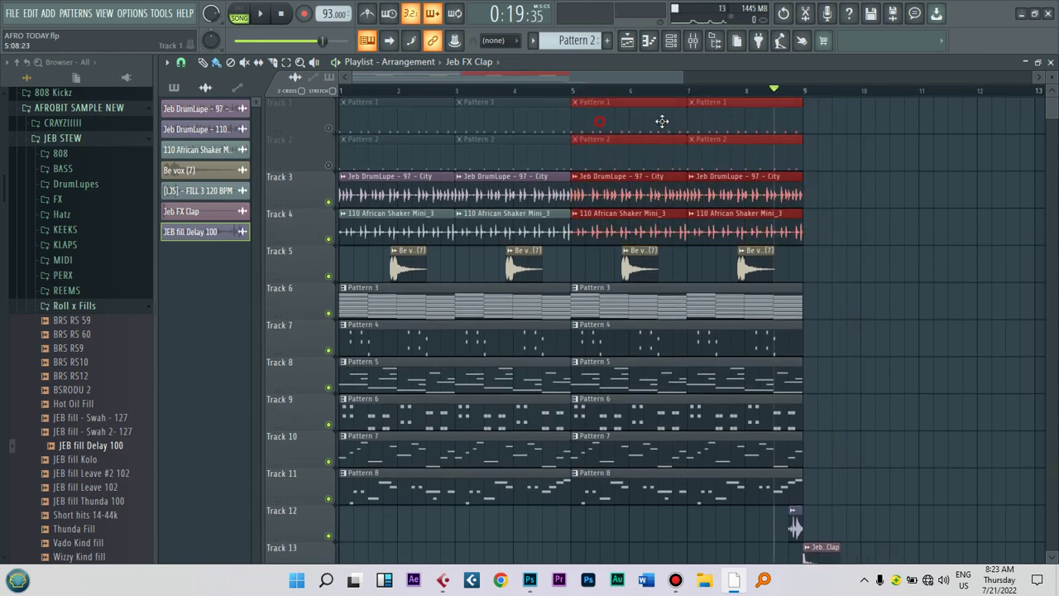
key(ctrl+b)
right_click(725, 158)
right_click(646, 154)
right_click(698, 120)
right_click(513, 116)
right_click(397, 116)
right_click(397, 153)
right_click(464, 139)
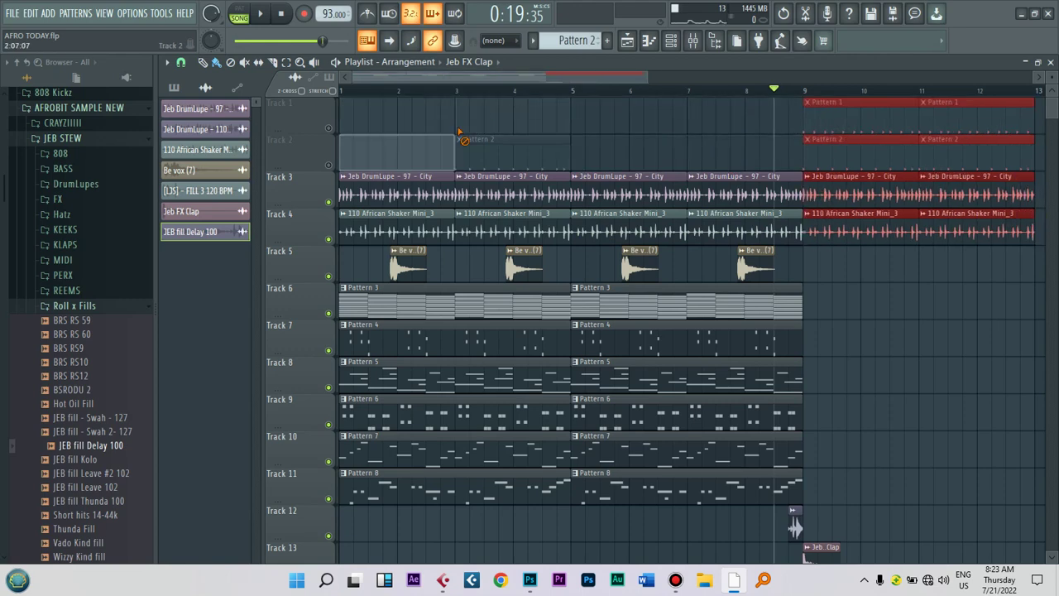
Step: Unmute Track 1 and Track 2 and clear the clip selection
click(331, 165)
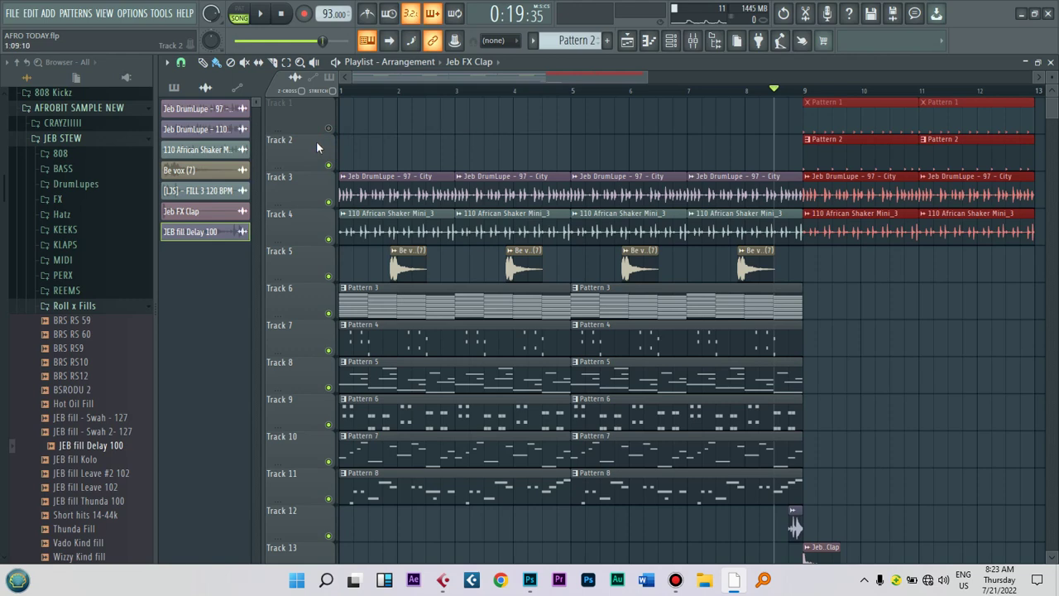
click(328, 128)
click(748, 113)
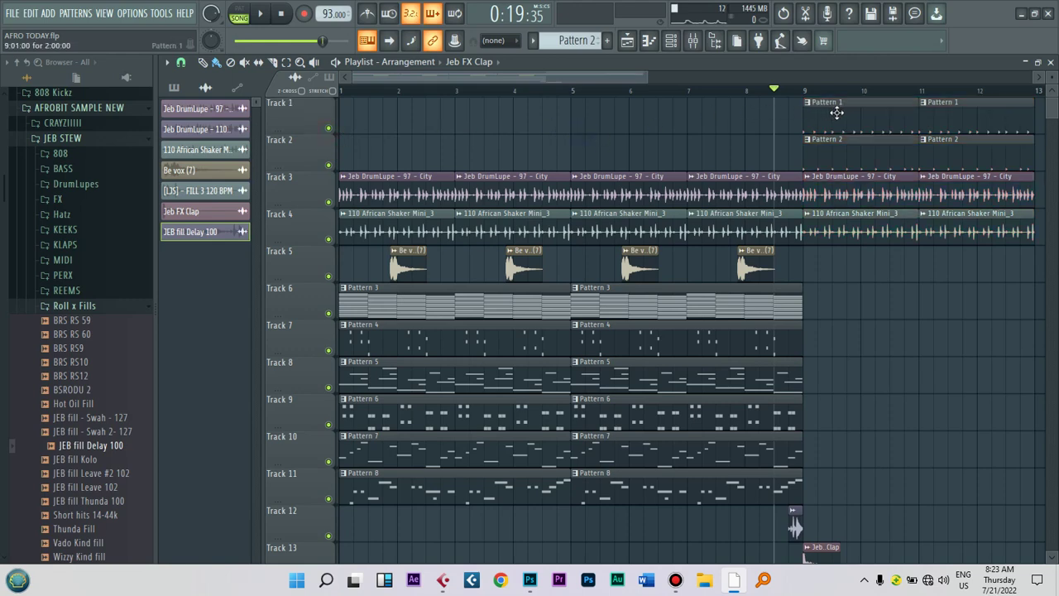
Step: Place a Pattern 1 clip on Track 1 at bar 5, duplicate it to bar 7 and play the result
drag(855, 116, 695, 103)
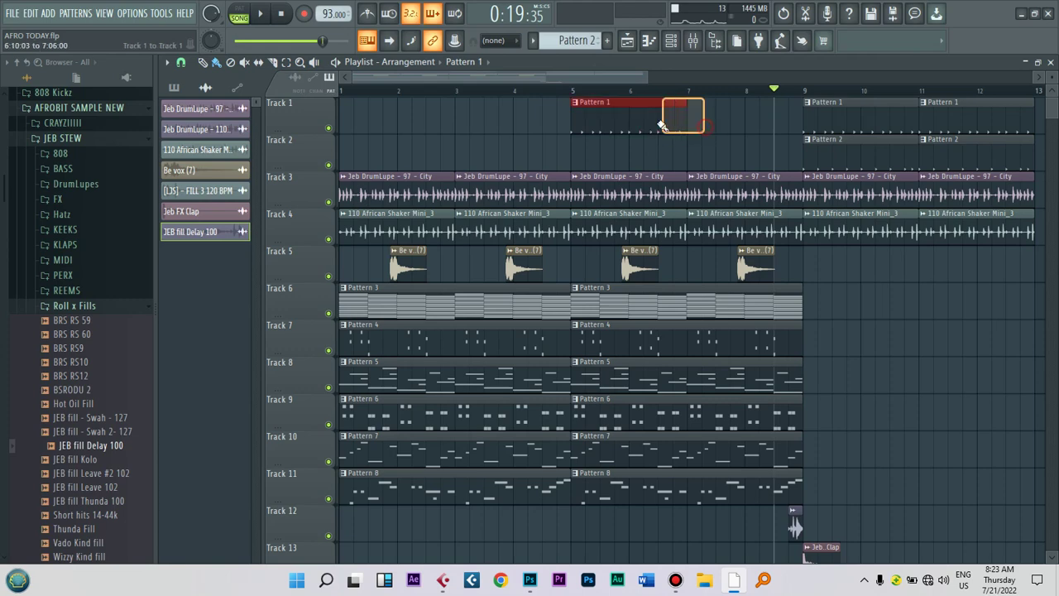
key(ctrl+v)
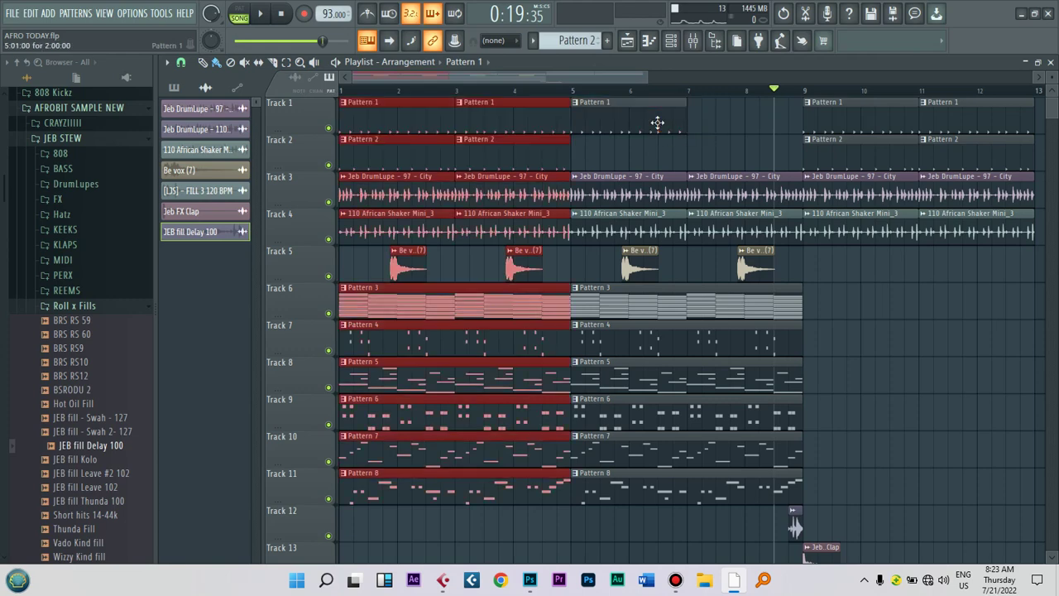
key(ctrl+z)
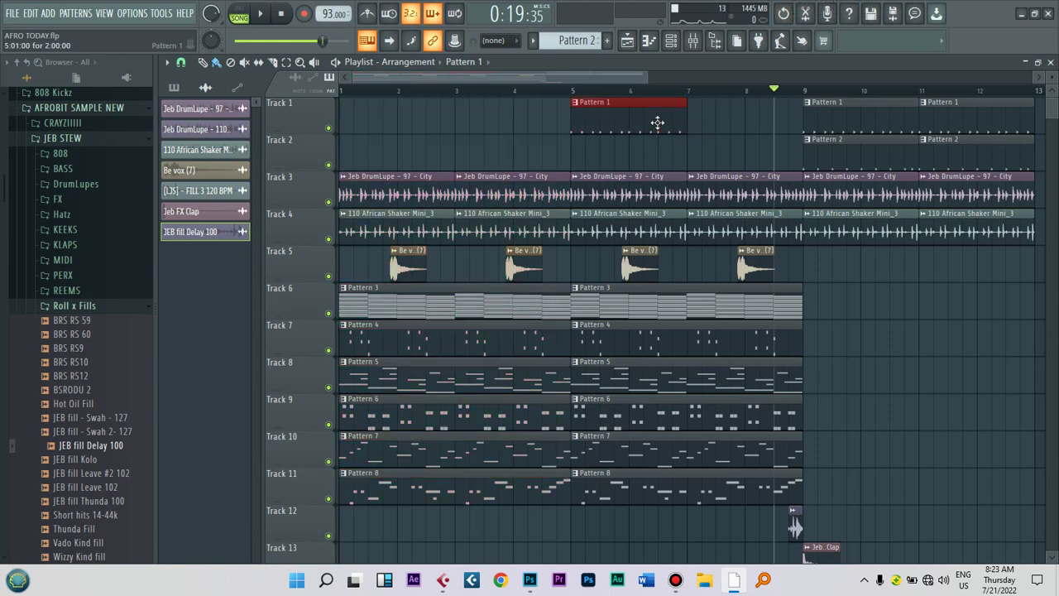
key(ctrl+b)
key(space)
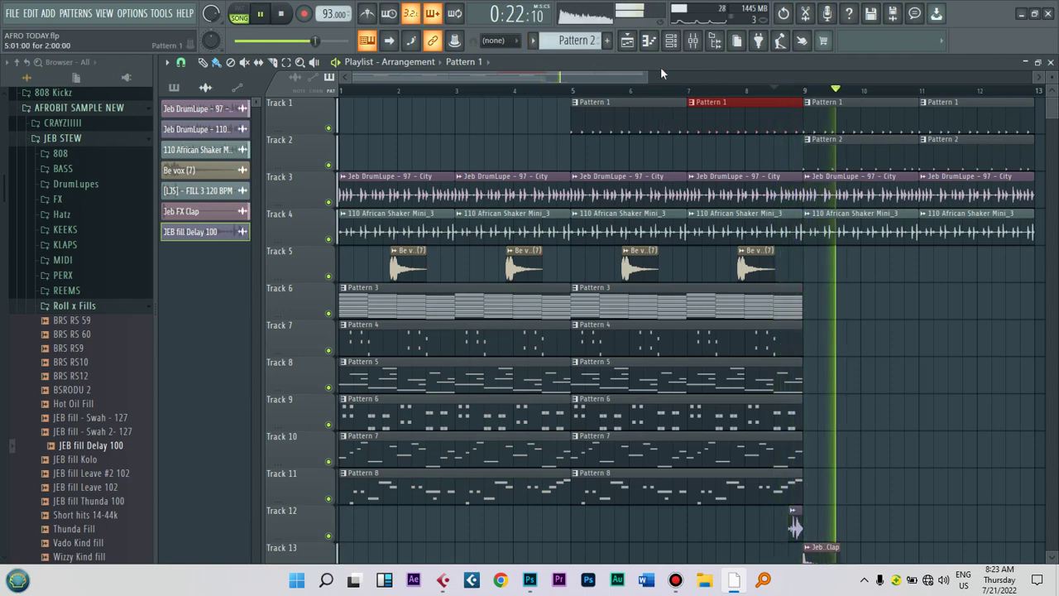
Step: Examine Pattern 1's rim steps in the channel rack, stop playback and return to the playlist
drag(654, 75, 720, 76)
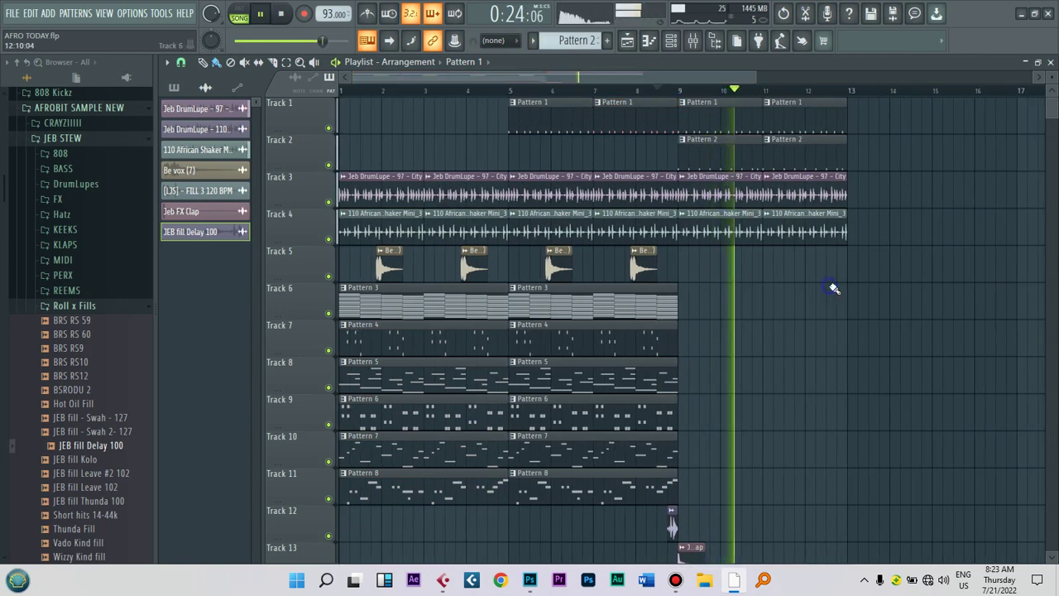
double_click(715, 118)
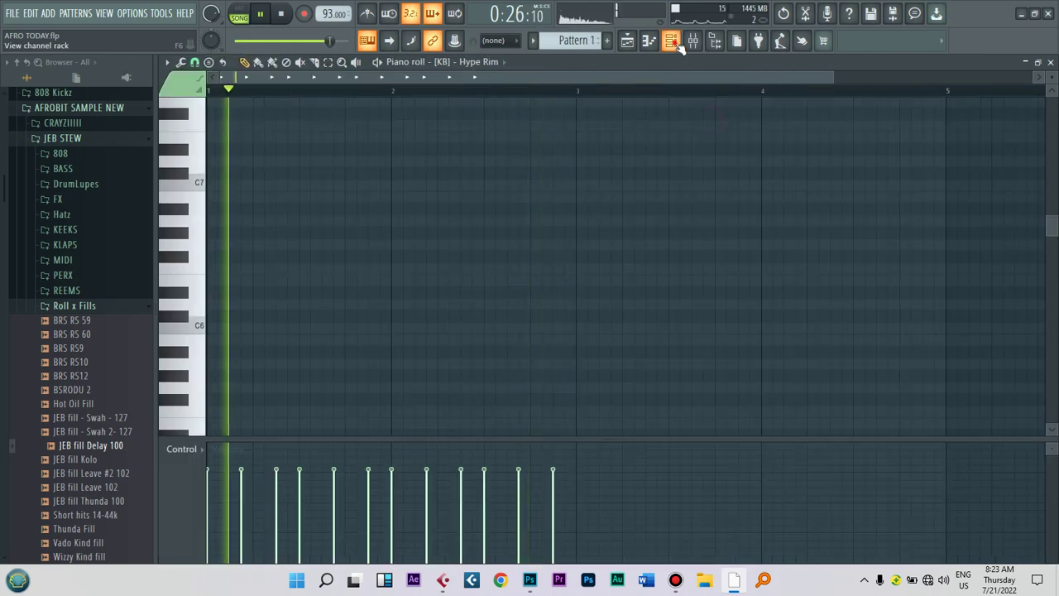
key(F6)
key(space)
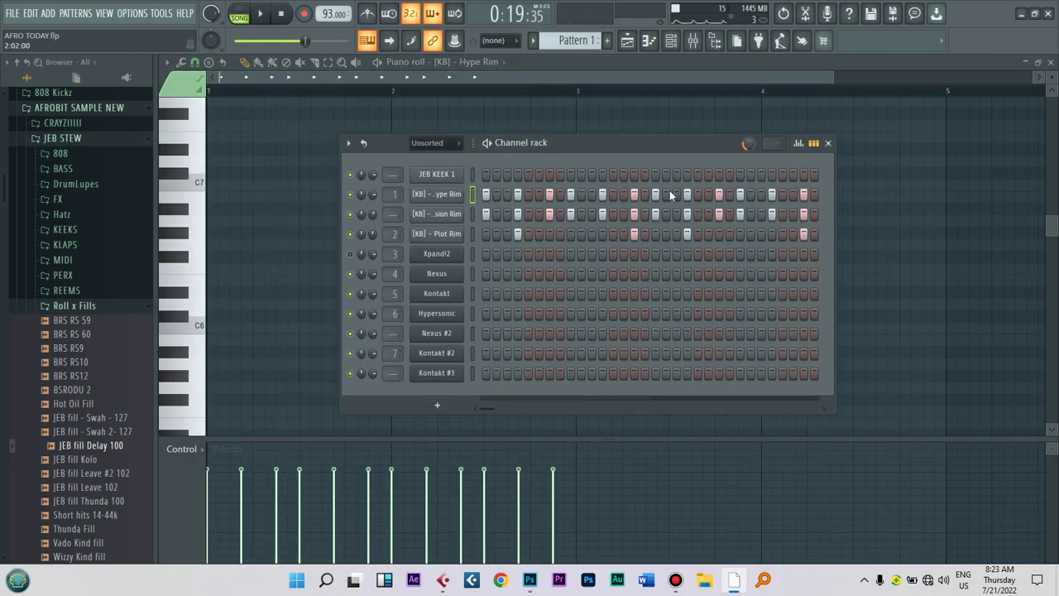
key(F5)
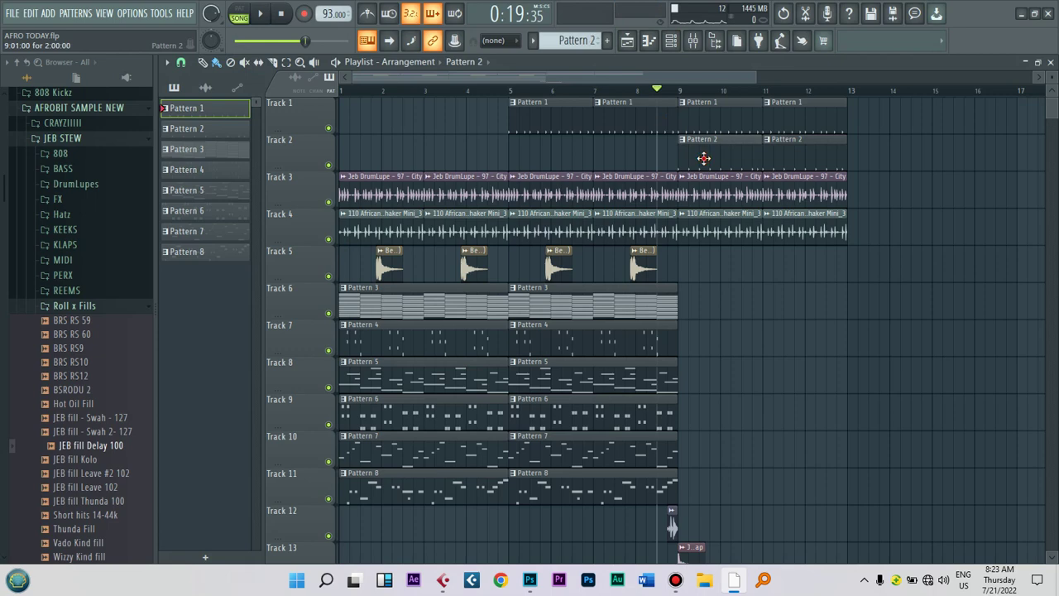
Step: Add a JEB KEEK 1 hit on step 14 of Pattern 2 during playback, return to the playlist and stop
double_click(704, 159)
key(space)
click(674, 42)
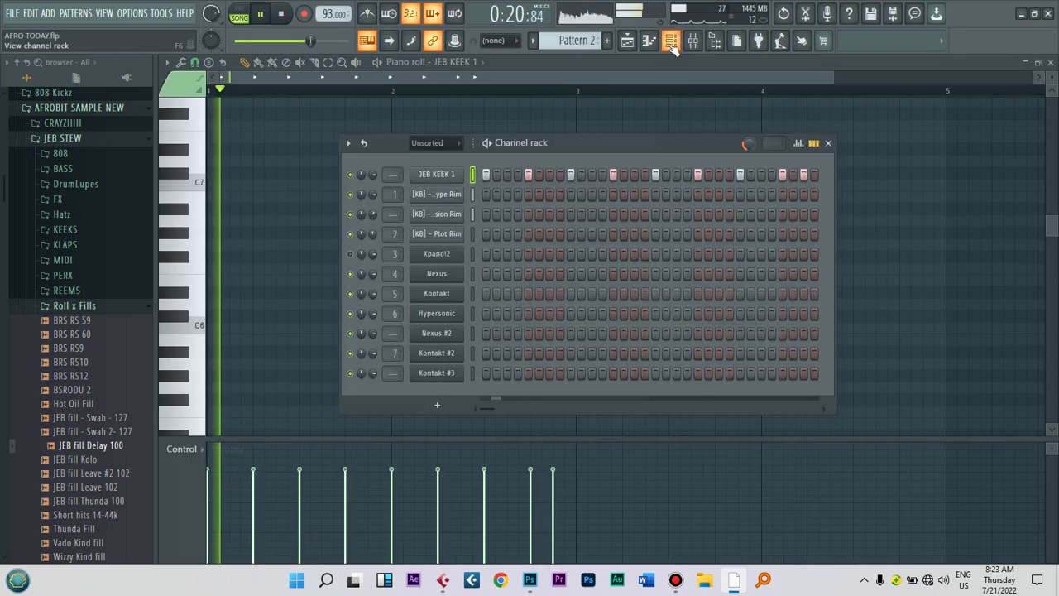
click(624, 175)
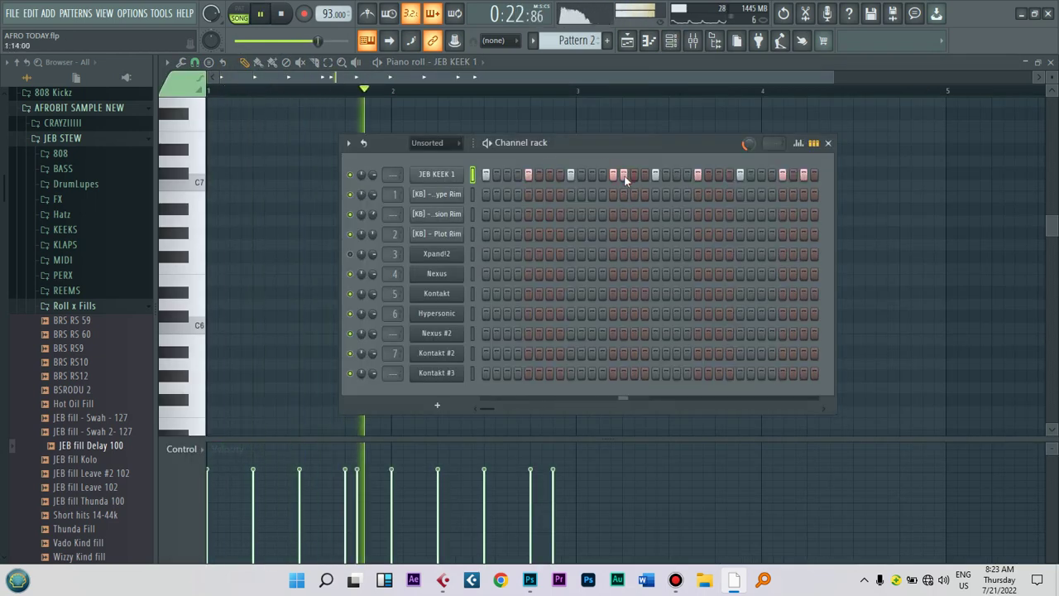
click(628, 42)
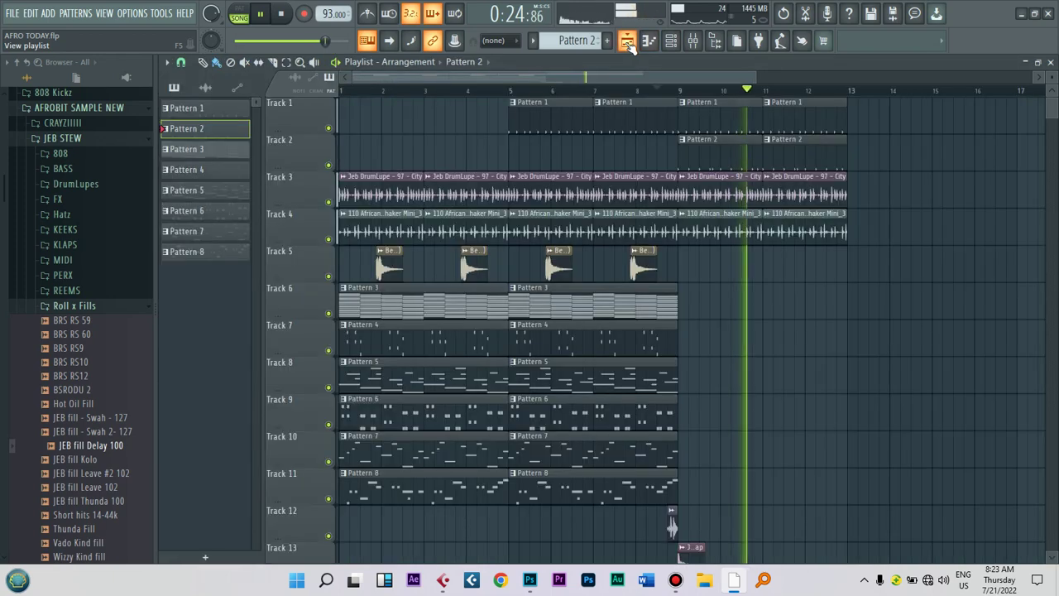
key(space)
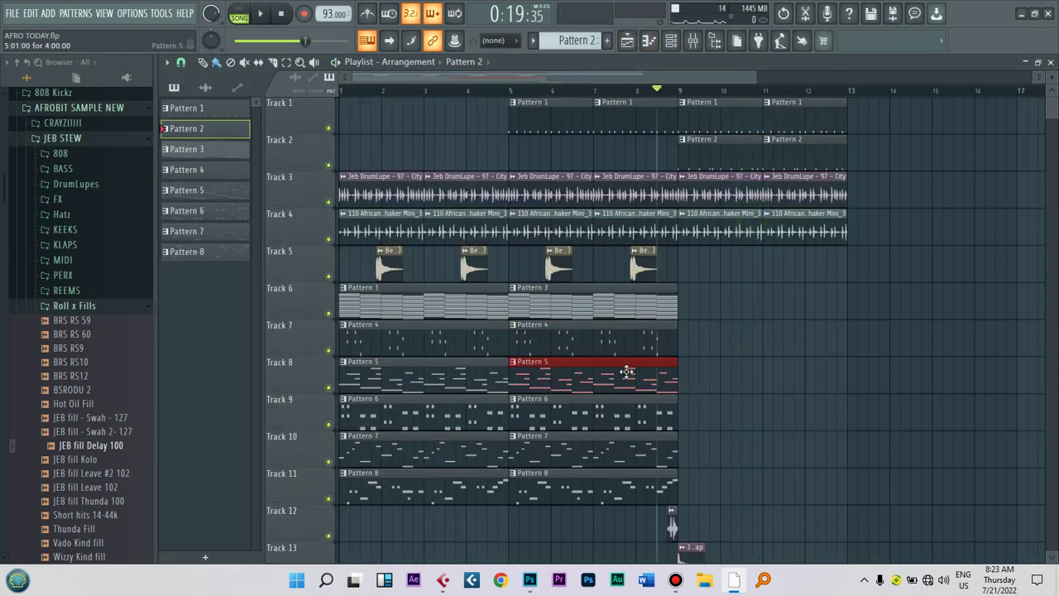
Step: Duplicate the Pattern 5 clip on Track 8 into bars 9–12, play from bar 8 and deselect it
key(ctrl+b)
key(space)
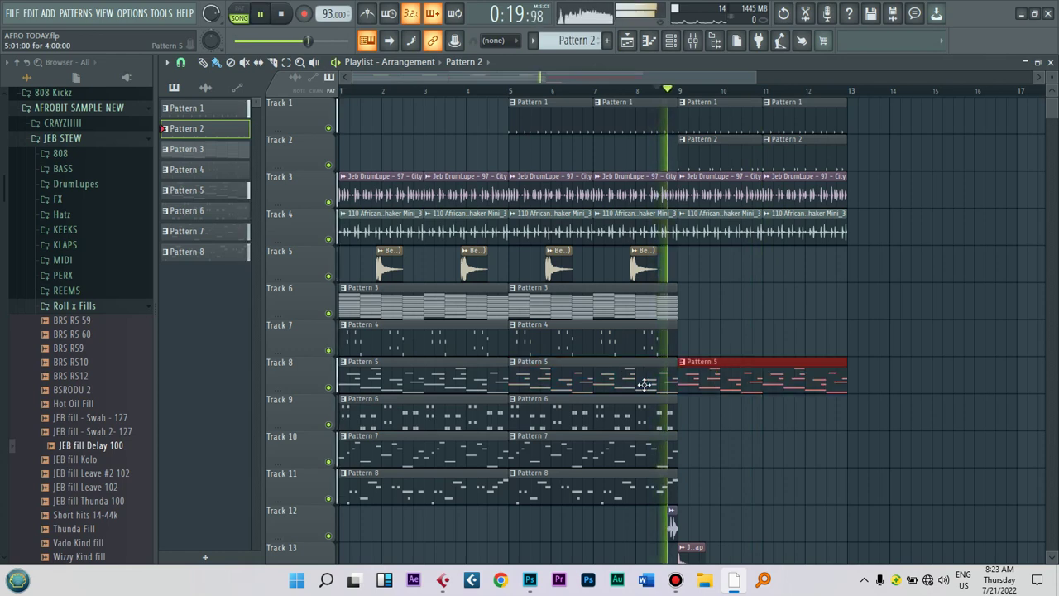
right_click(723, 314)
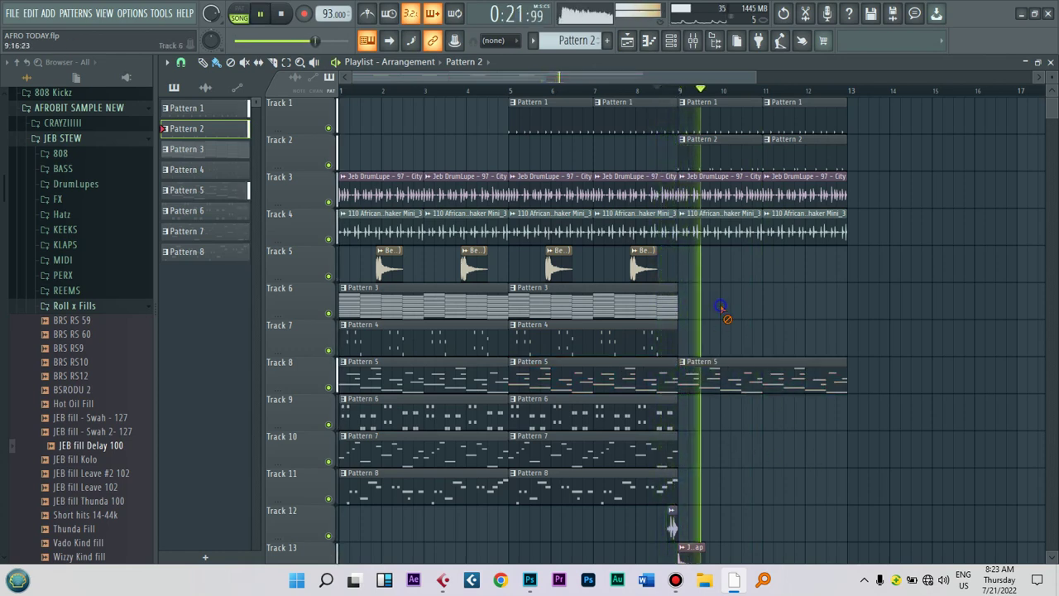
Step: Duplicate the Pattern 6 clip on Track 9 into bars 9–12 and delete the Pattern 5 clip at bar 9 on Track 8
click(672, 413)
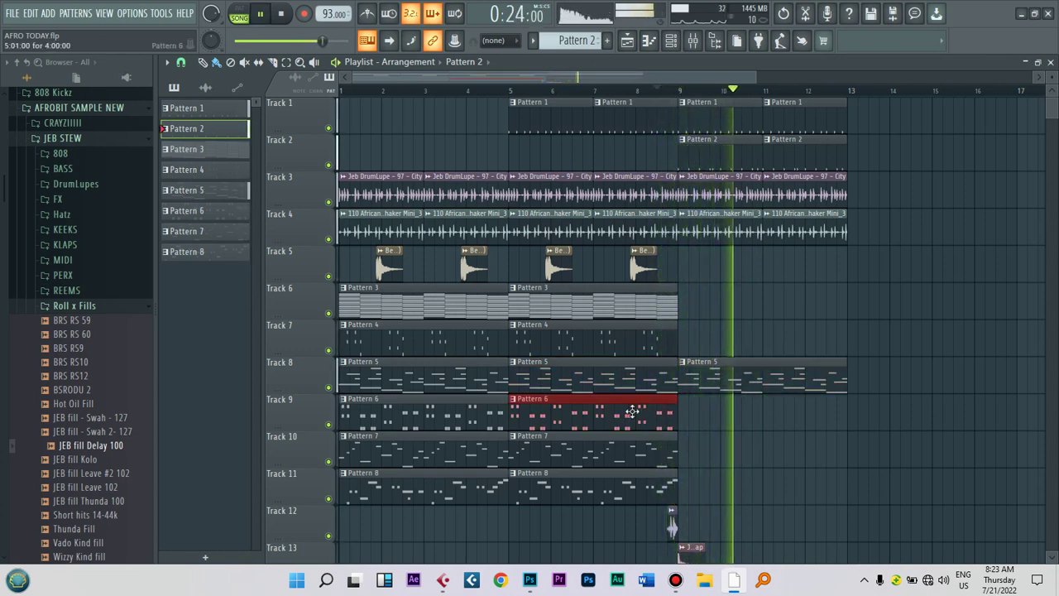
key(ctrl+b)
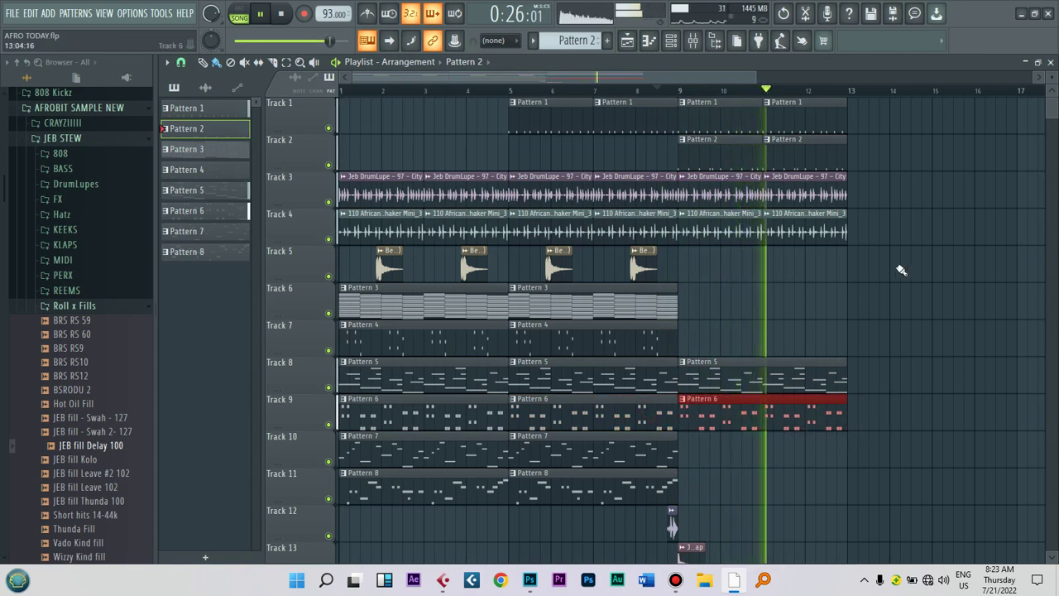
key(space)
right_click(729, 371)
Step: Copy the Pattern 4 clip on Track 7 and the Pattern 3 clip on Track 6 into bars 9–12 while playing the song
drag(735, 330, 754, 331)
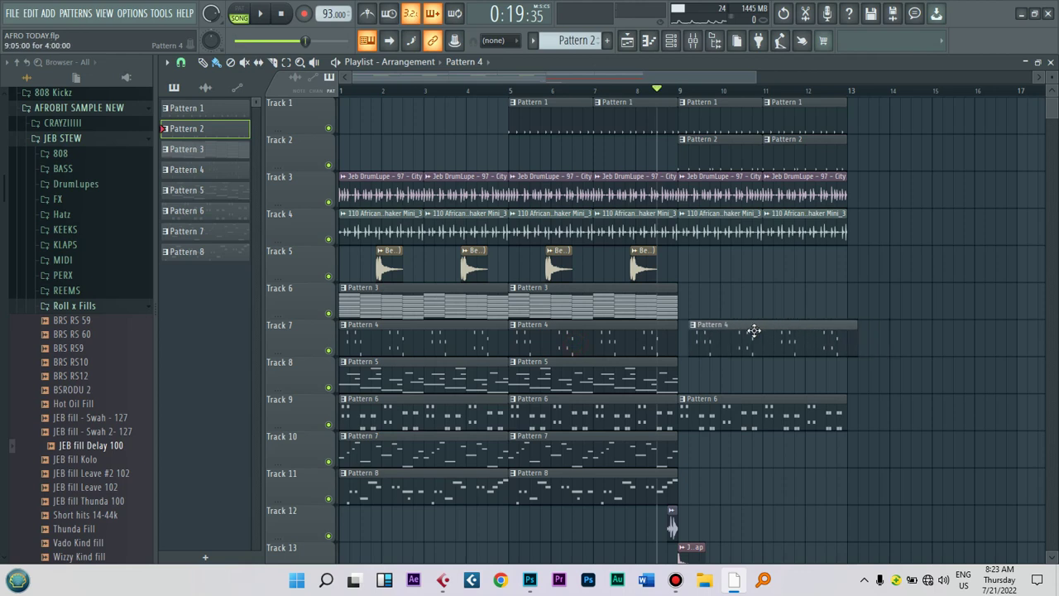
key(space)
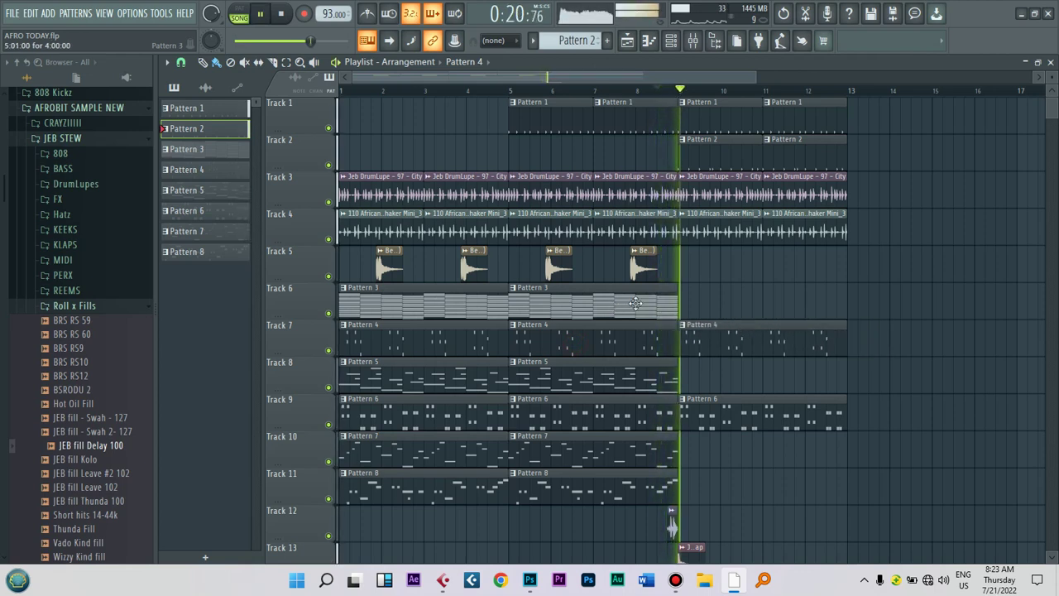
click(673, 313)
key(ctrl+b)
click(882, 279)
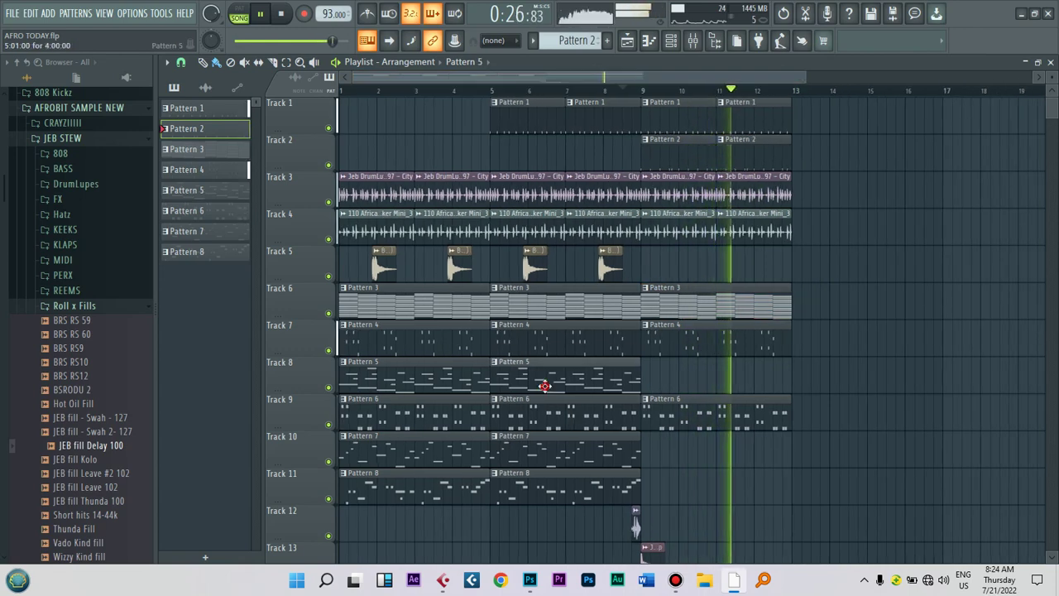
Step: Open Pattern 5, lower its Kontakt mixer track volume to 77% (-5.5 dB) and return to the playlist
double_click(544, 383)
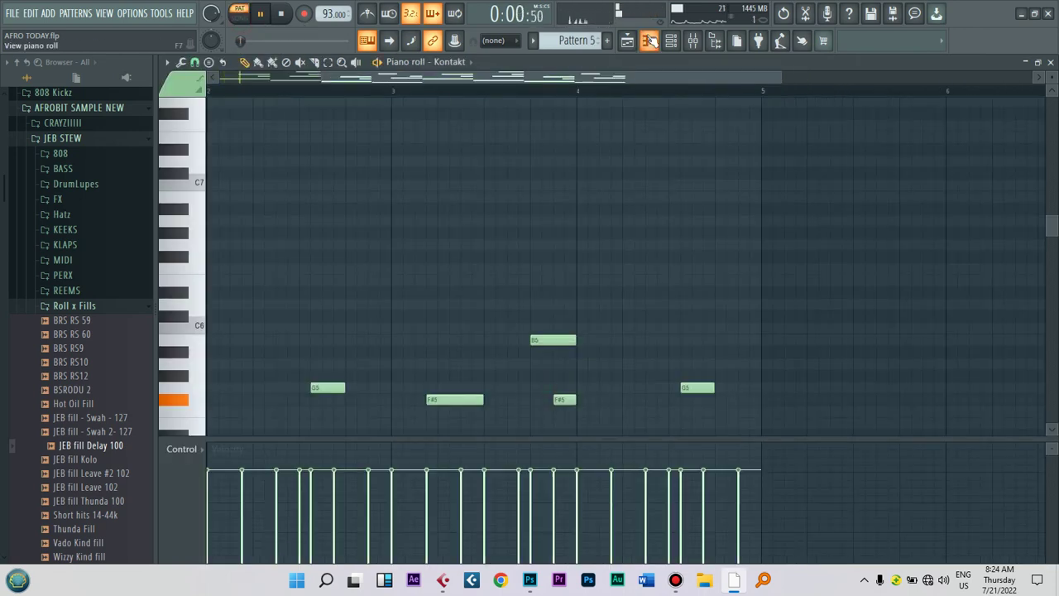
click(693, 42)
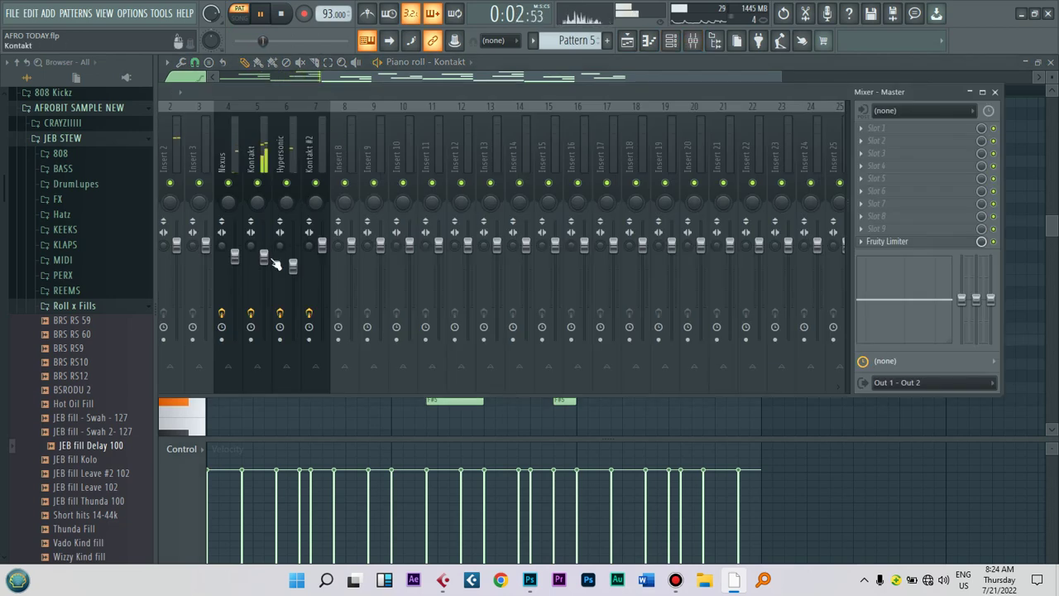
drag(264, 257, 264, 269)
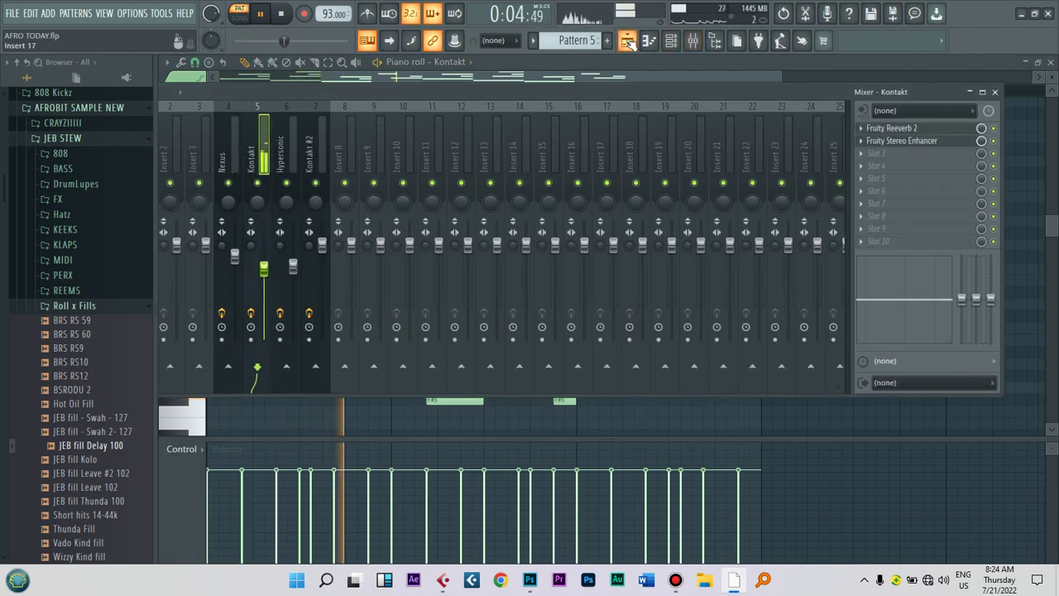
drag(264, 269, 264, 267)
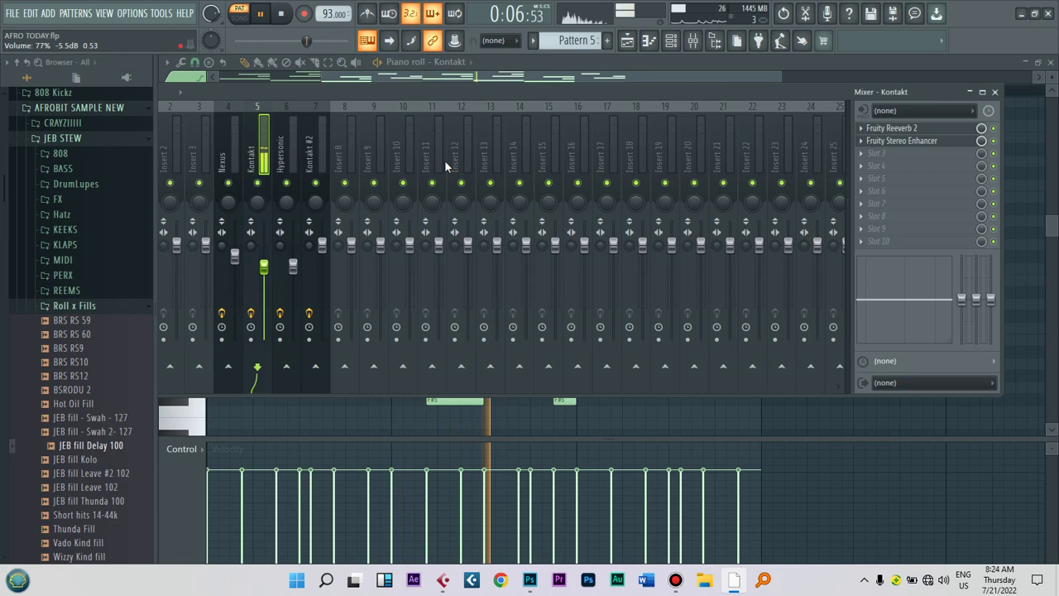
click(627, 41)
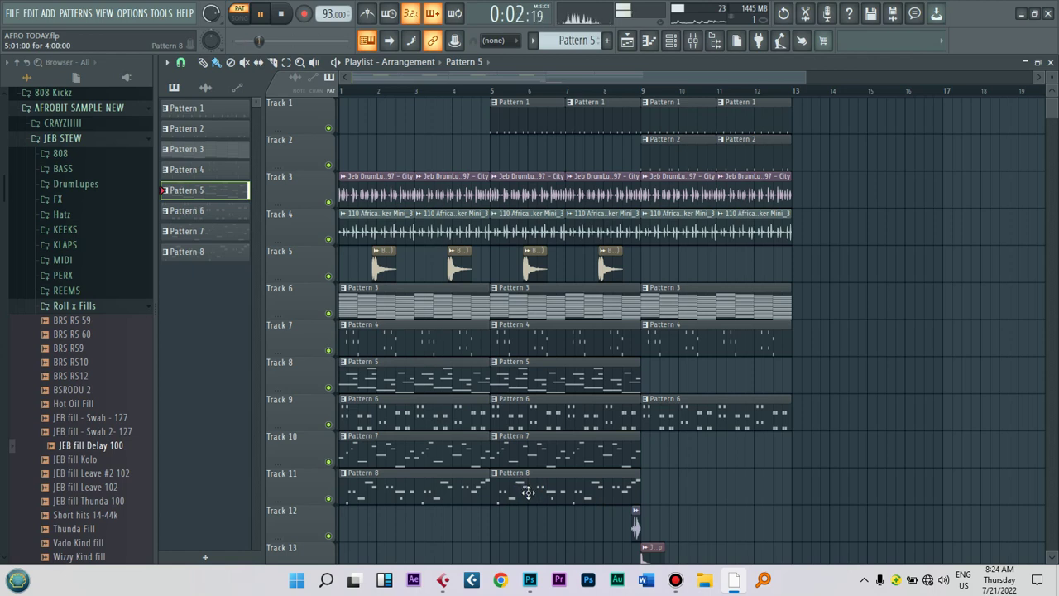
Step: Copy the Pattern 5 clip on Track 8 to bar 9, and trim the Track 1–10 clips to leave a short gap before bar 9
drag(577, 375, 728, 375)
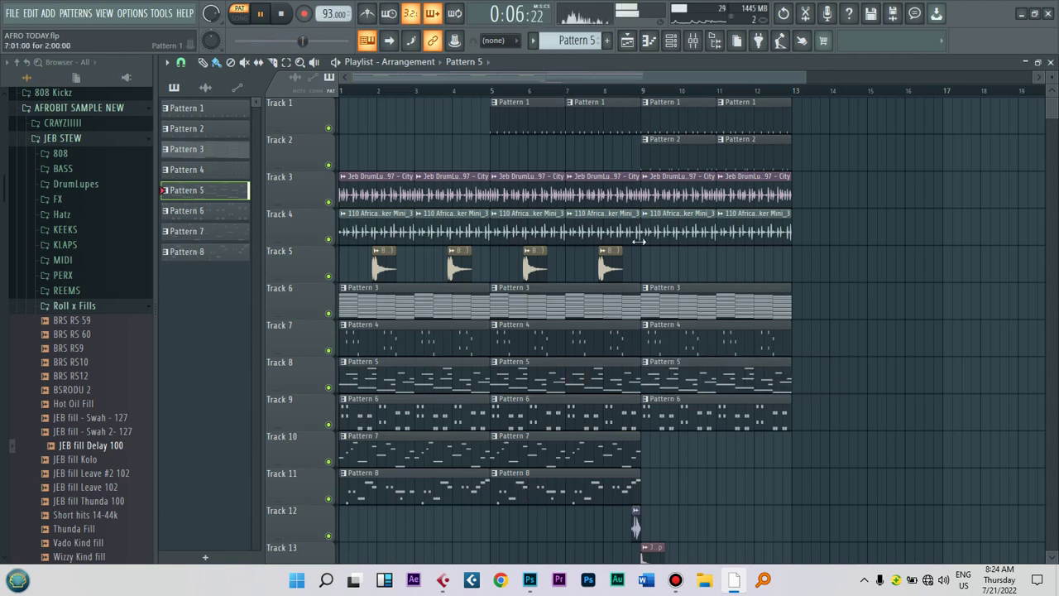
drag(631, 357, 635, 123)
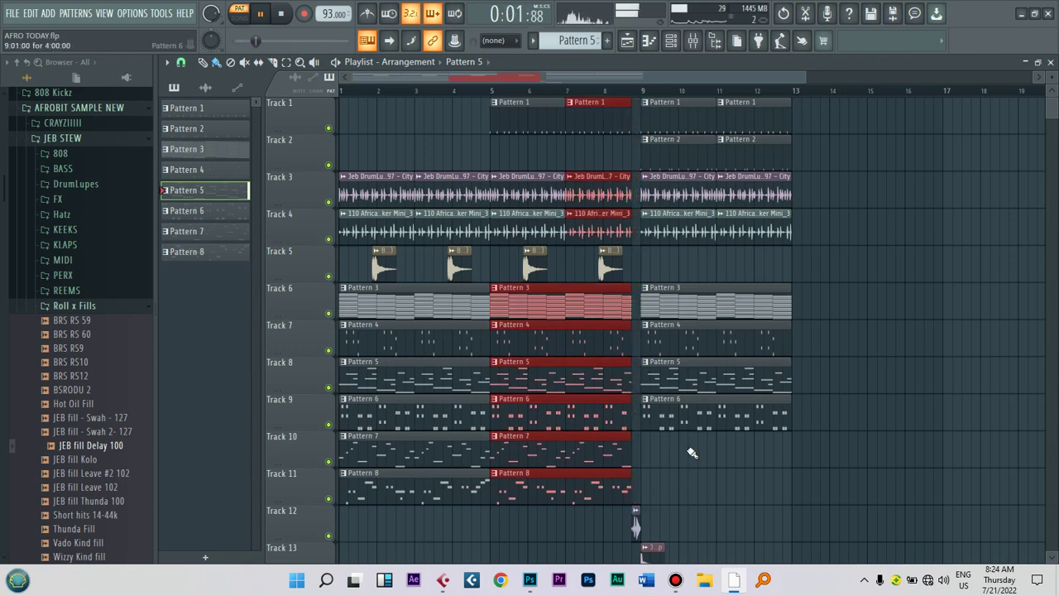
click(666, 459)
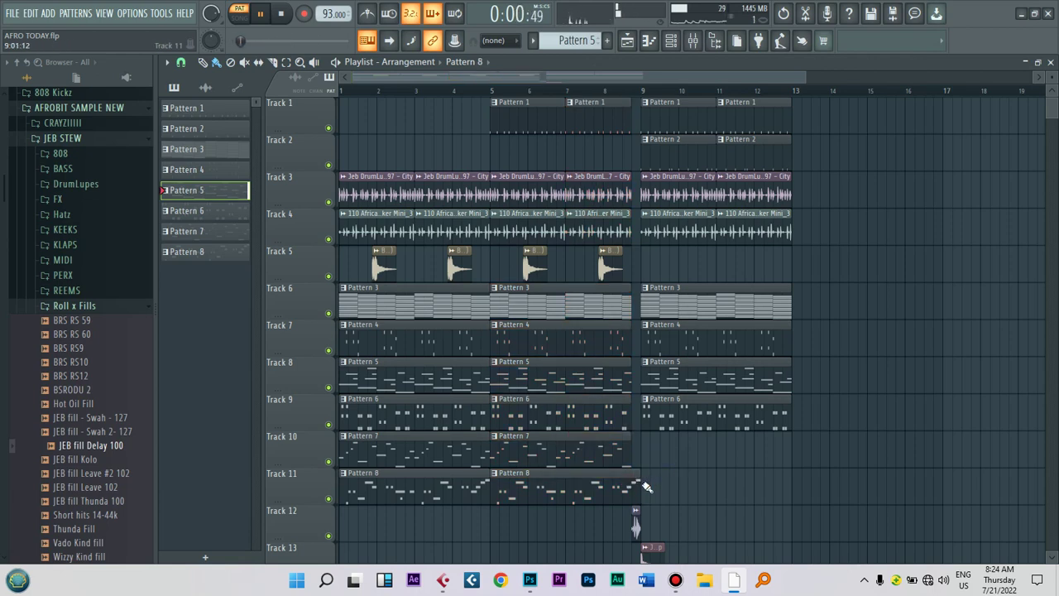
click(238, 19)
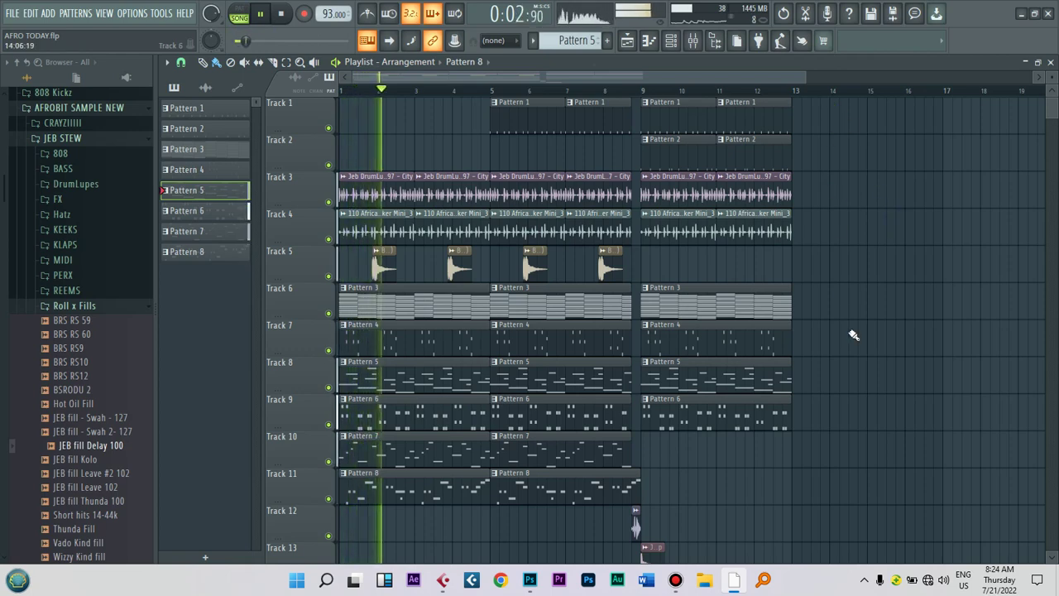
Step: Duplicate all bar 9–12 clips on Tracks 1–9 into bars 13–16 and delete the Pattern 5 clip at bar 9 on Track 8
drag(810, 466, 654, 111)
key(ctrl+b)
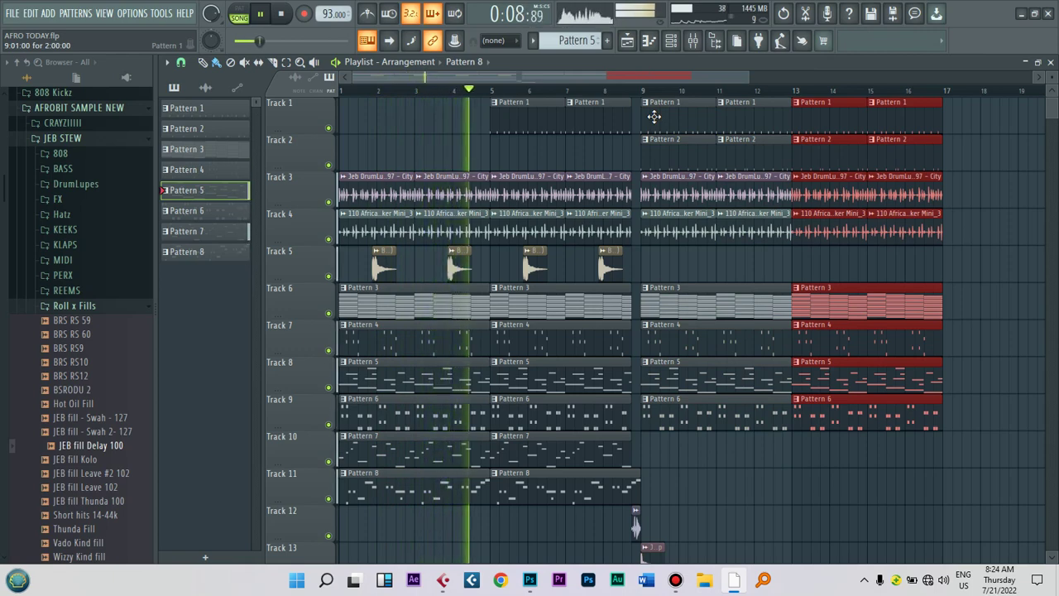
right_click(712, 371)
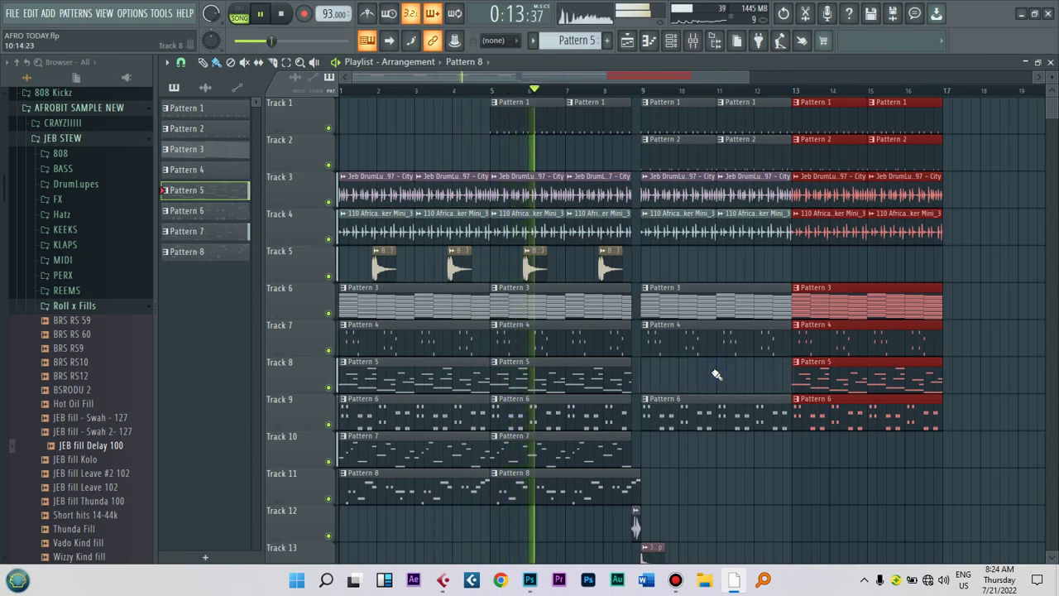
click(729, 483)
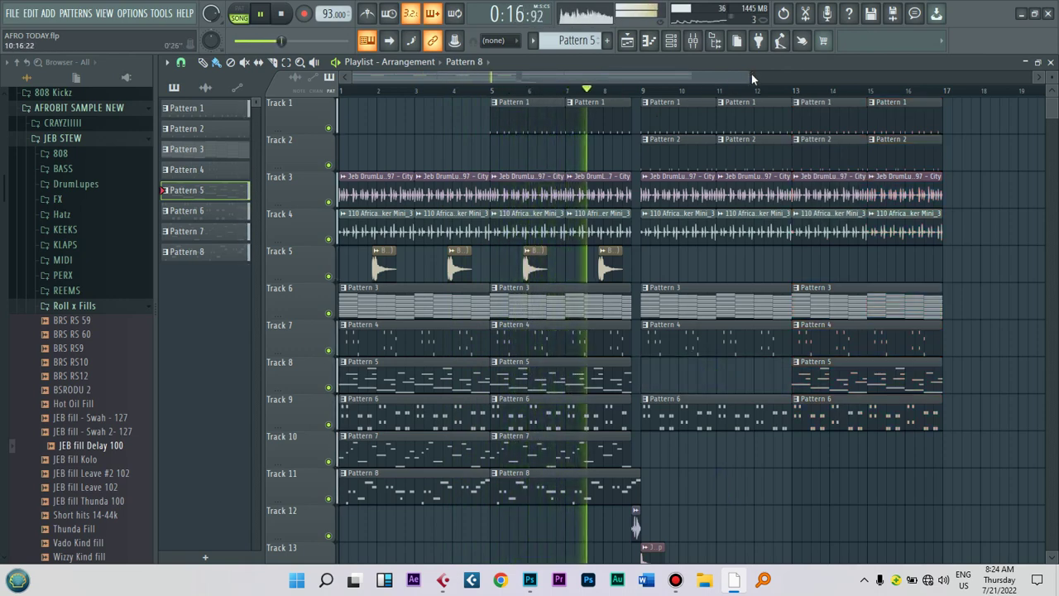
Step: Place a Pattern 7 clip on Track 10 at bar 17
drag(748, 74, 838, 76)
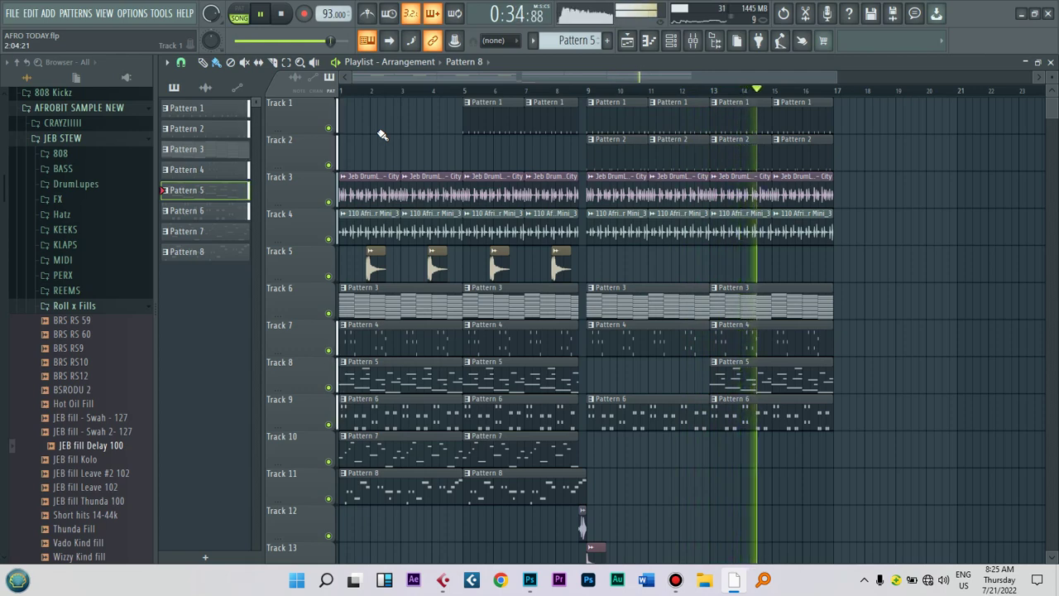
click(404, 447)
click(827, 451)
drag(894, 468, 899, 466)
Step: Duplicate the bar 13–16 clips on Tracks 1–9 into bars 17–20 and remove the Pattern 4 clip at bar 17 on Track 7
drag(841, 427, 716, 124)
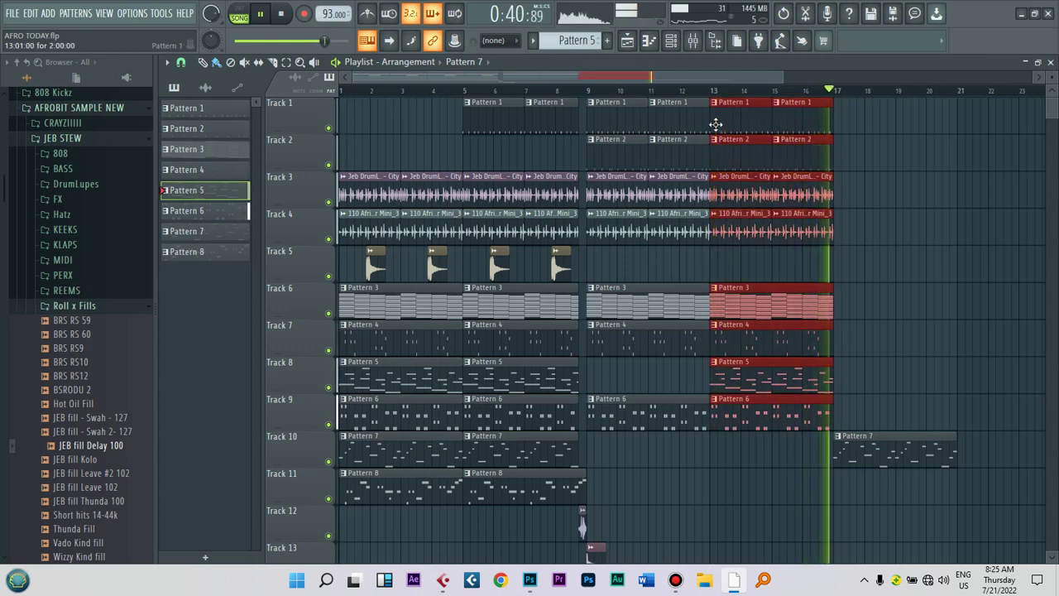
key(ctrl+b)
right_click(899, 349)
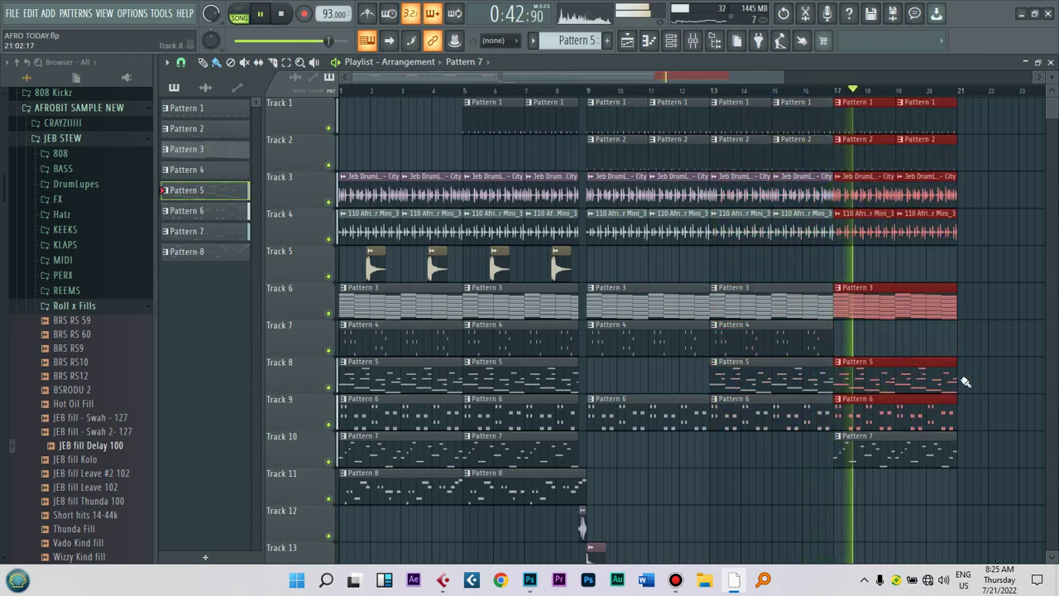
key(ctrl+d)
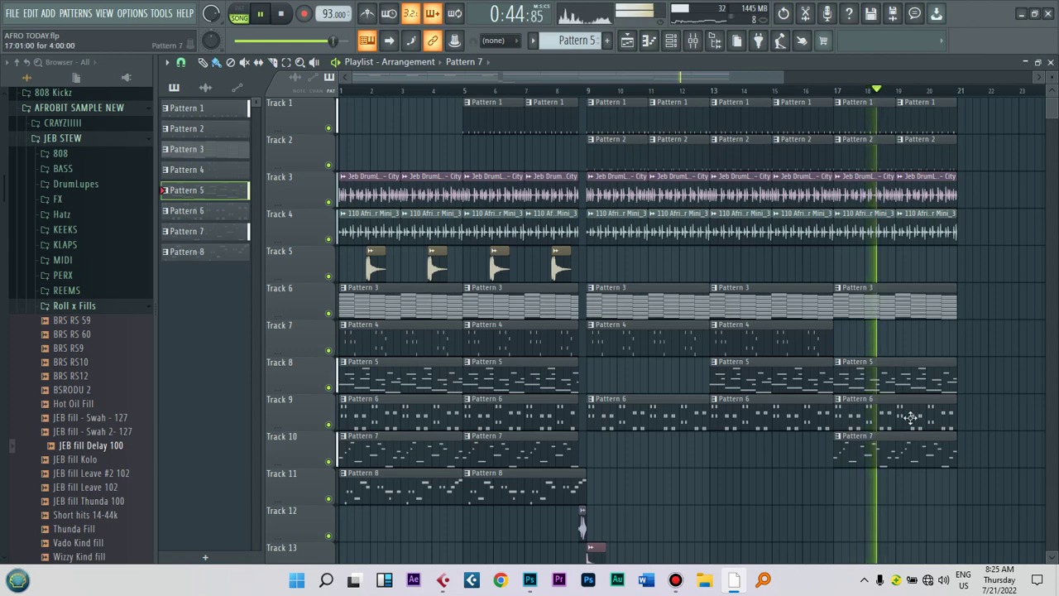
Step: Save the project and swap the Pattern 6 clip at bar 17 on Track 9 for a Pattern 4 clip on Track 7
key(ctrl+s)
right_click(880, 405)
drag(771, 341, 890, 348)
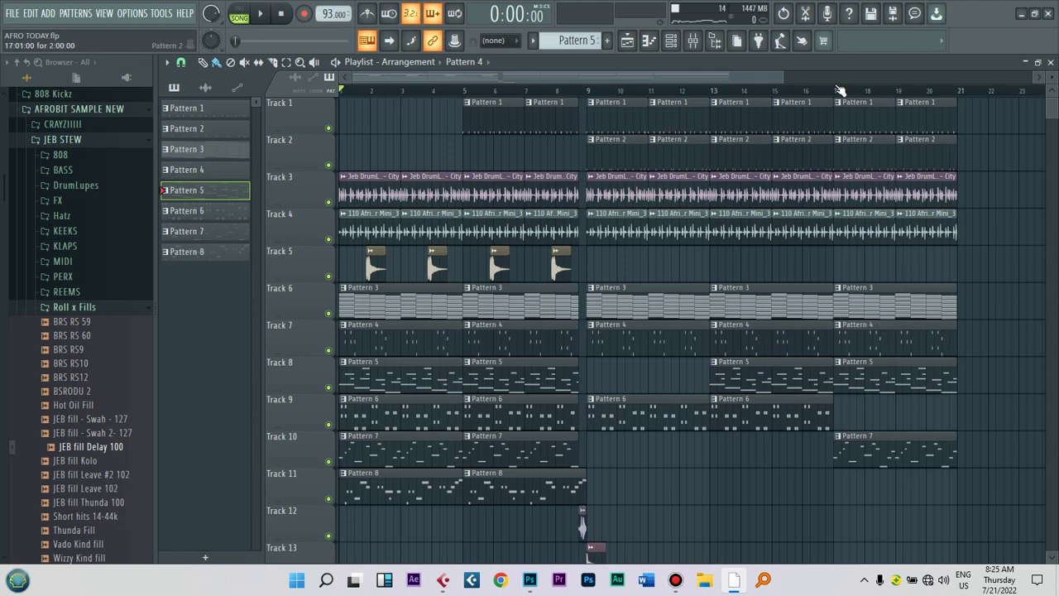
Step: Copy the Be vox hits on Track 5 across bars 9–20 at the same spacing and play from bar 9
drag(586, 274, 375, 263)
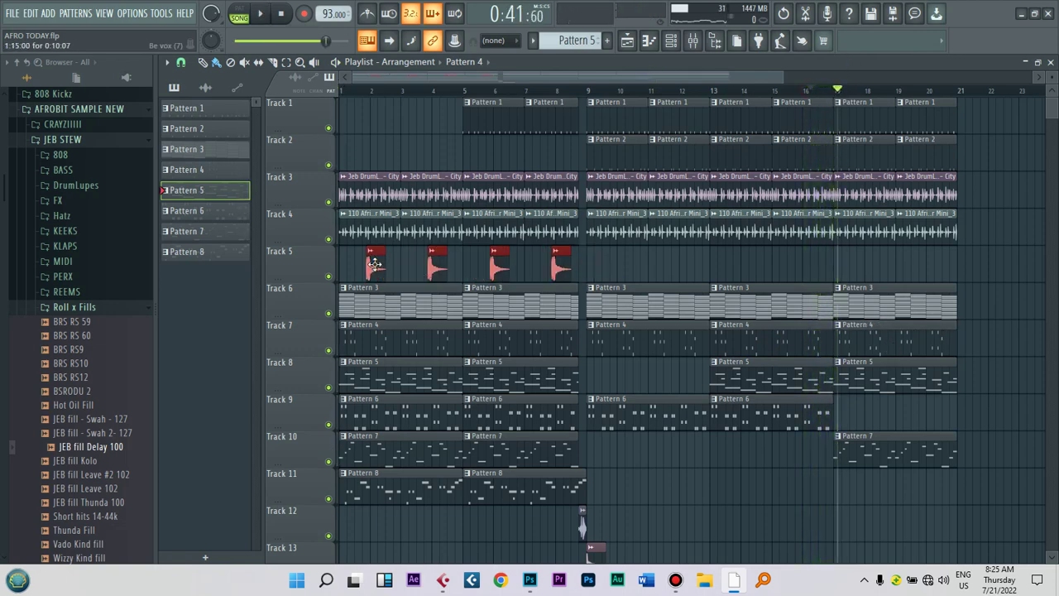
drag(400, 265, 616, 263)
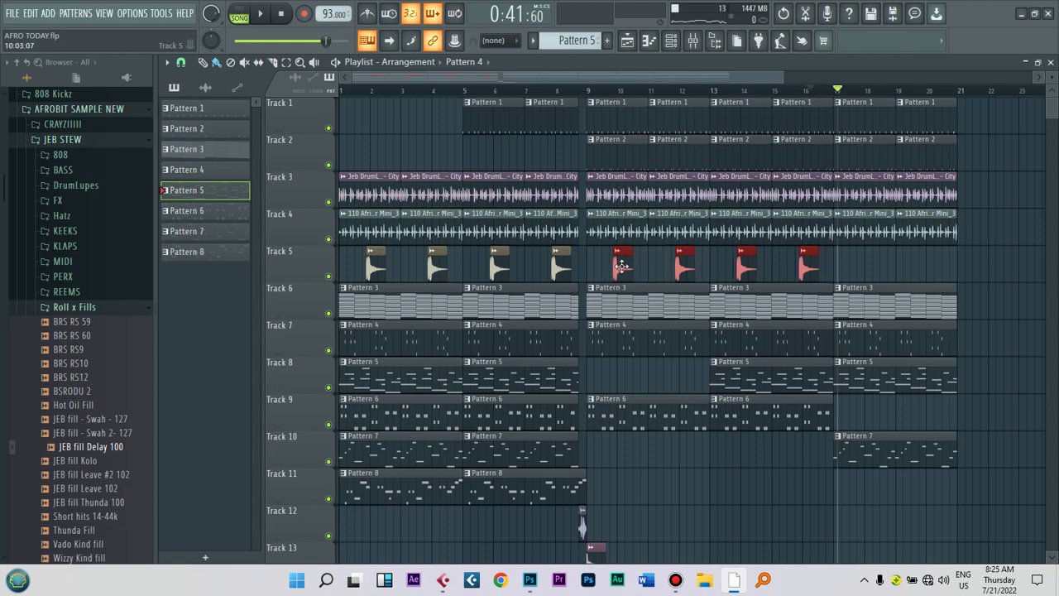
key(space)
click(587, 91)
drag(817, 247, 869, 263)
click(690, 488)
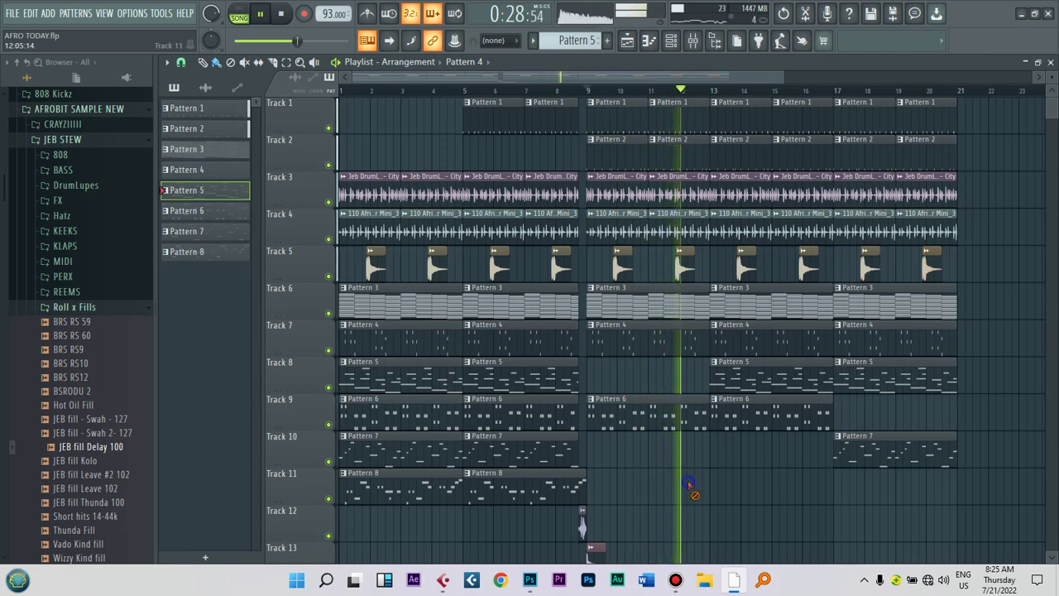
Step: Copy the Jeb FX Clap clip to bar 13 and move both clap clips from Track 13 up to Track 12
drag(591, 551, 711, 548)
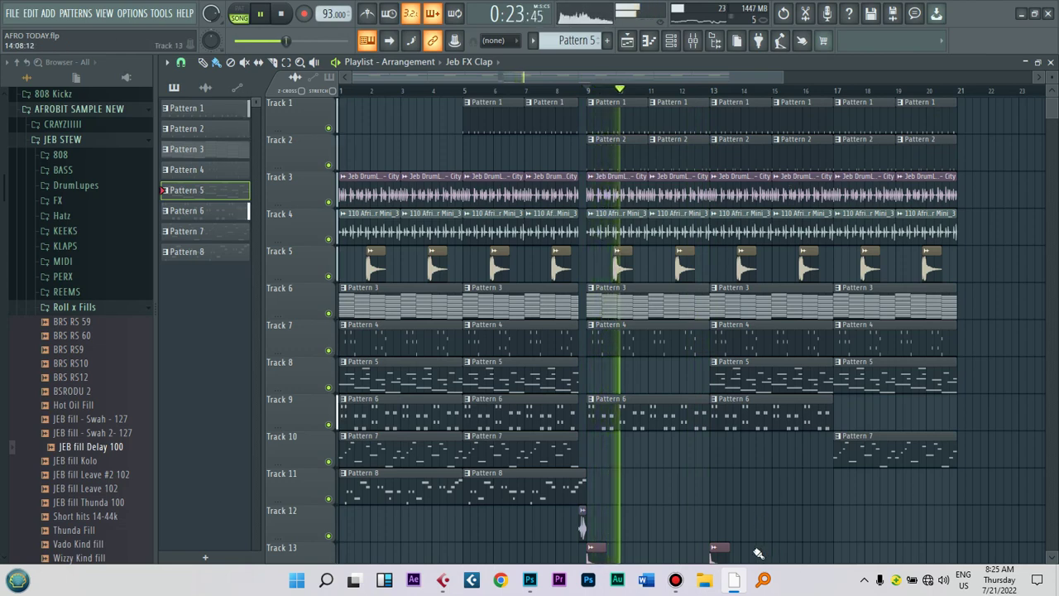
drag(758, 553, 588, 552)
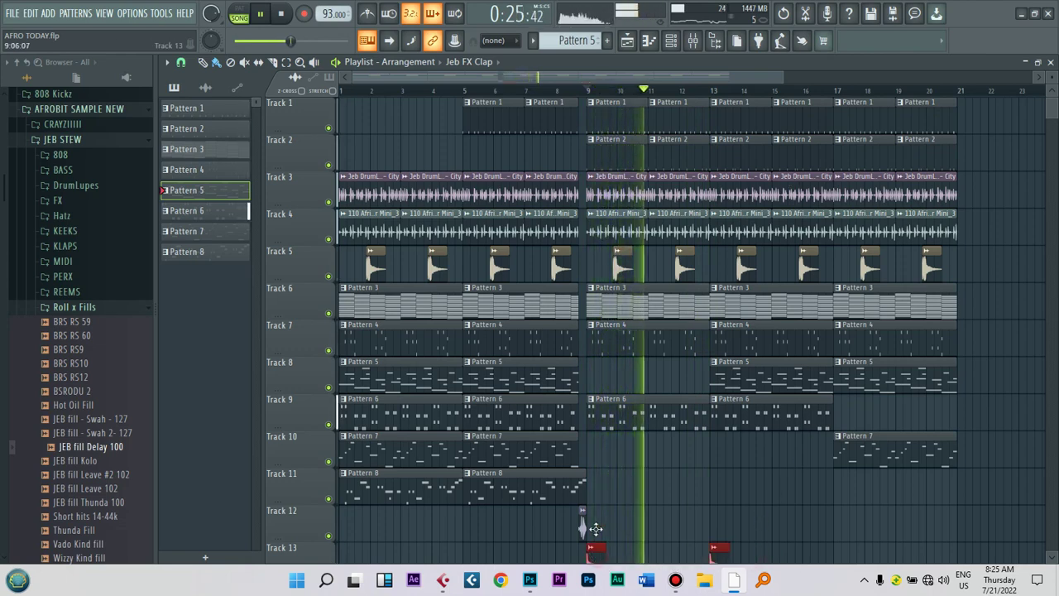
key(shift+Up)
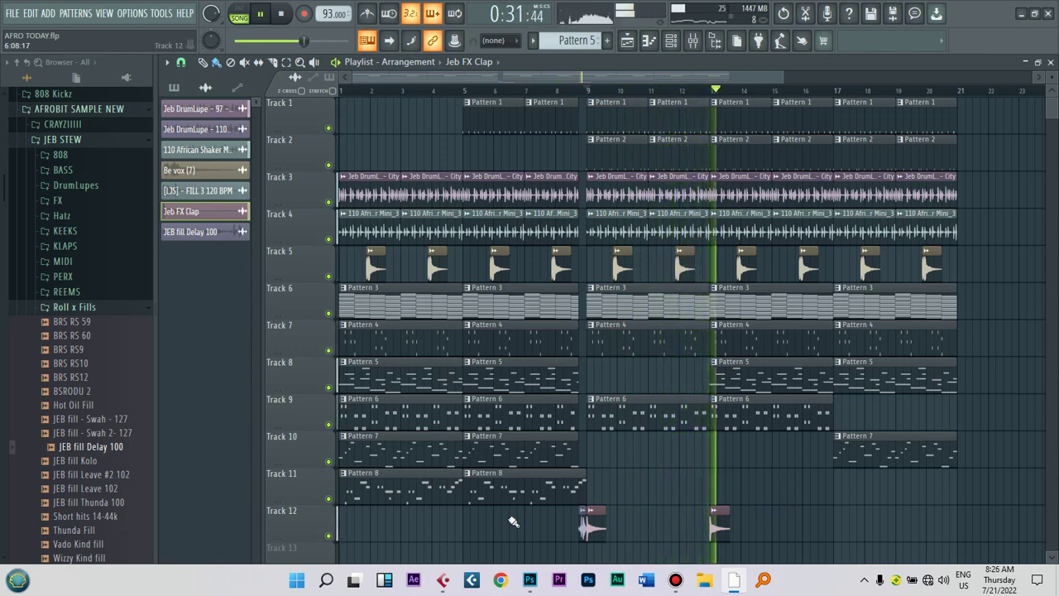
Step: Duplicate the bar 17–20 clips on Tracks 1–10 into bars 21–24 and deselect them
scroll(756, 90, down, 2)
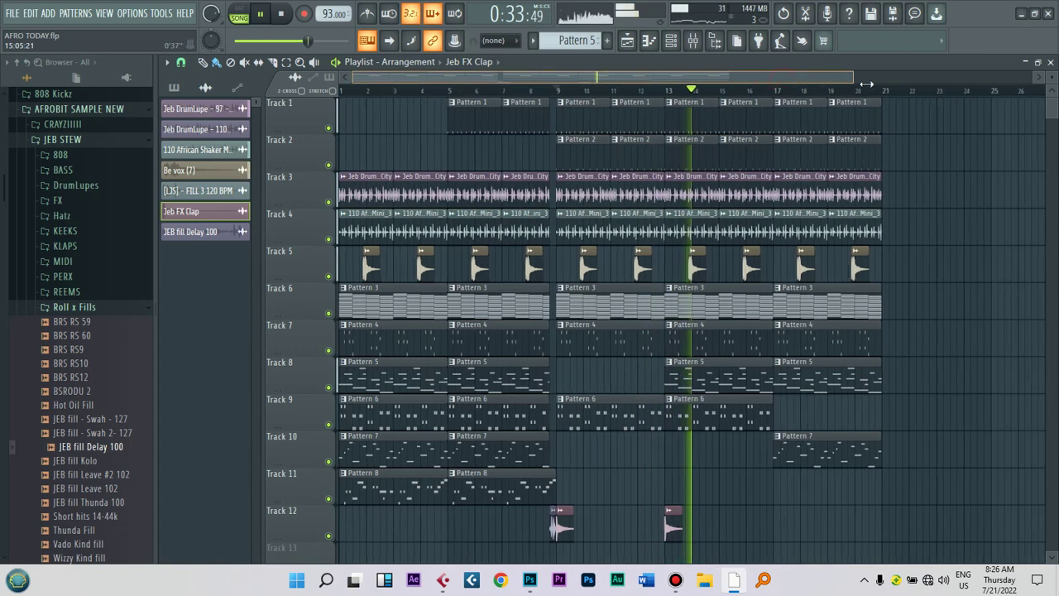
drag(867, 502, 859, 101)
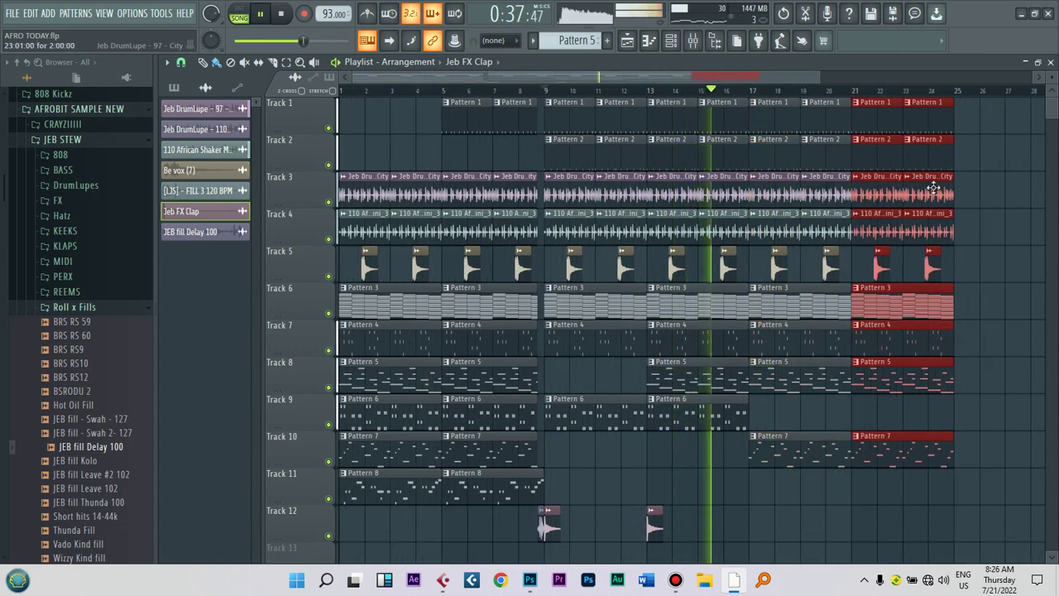
click(873, 88)
drag(819, 76, 955, 90)
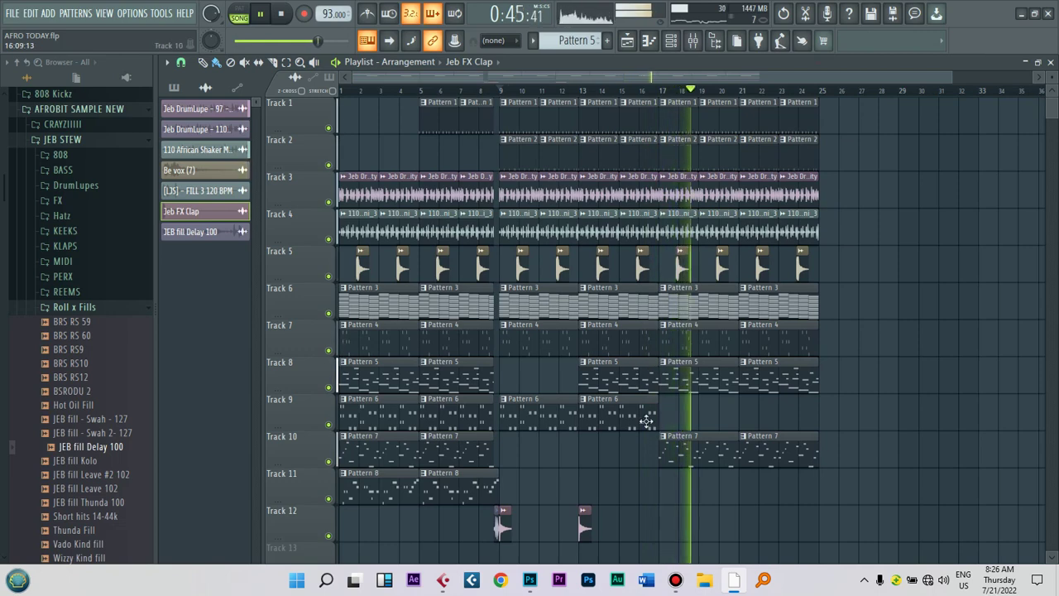
drag(963, 90, 880, 90)
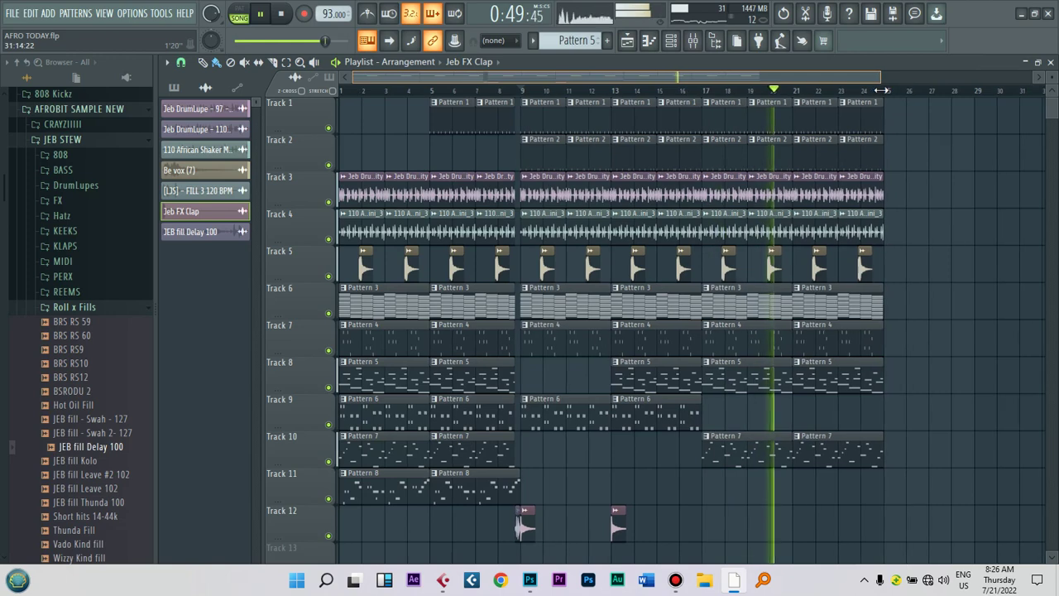
Step: Open Pattern 3 from Track 6 and bring up the Xpand!2 instrument that plays it
double_click(369, 307)
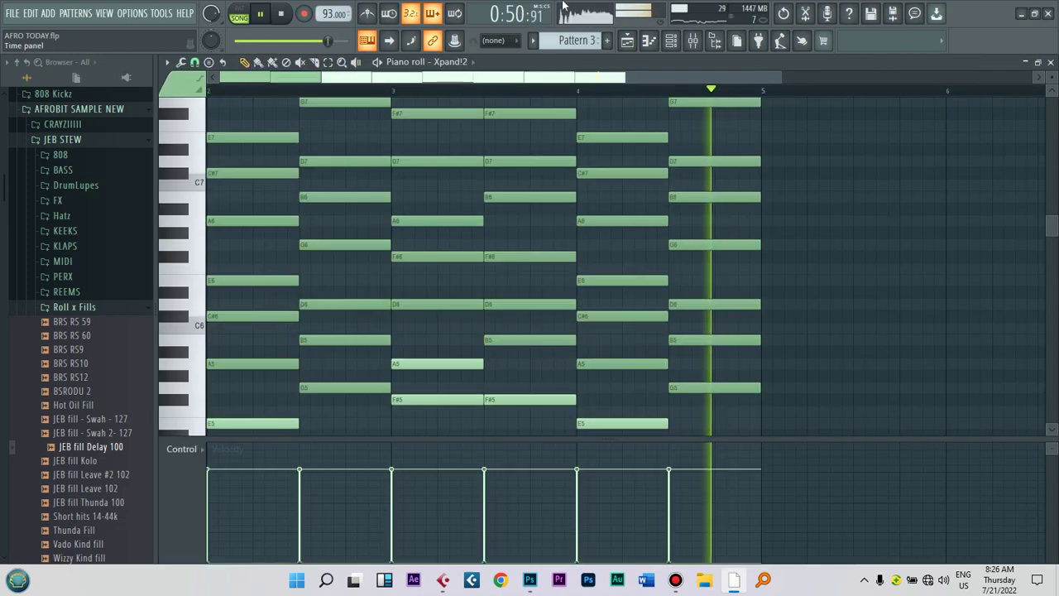
click(671, 41)
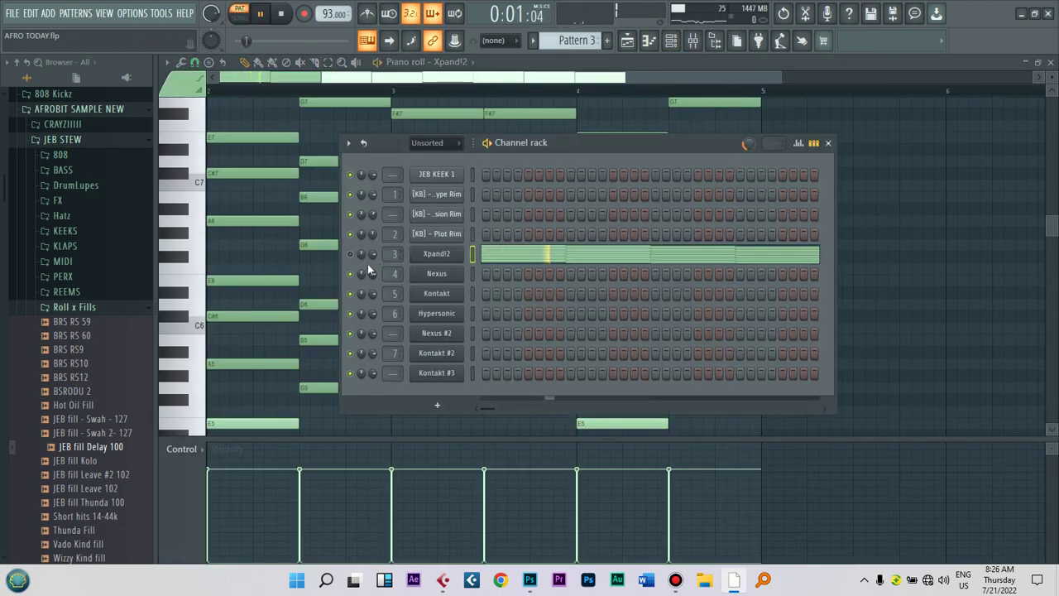
click(454, 256)
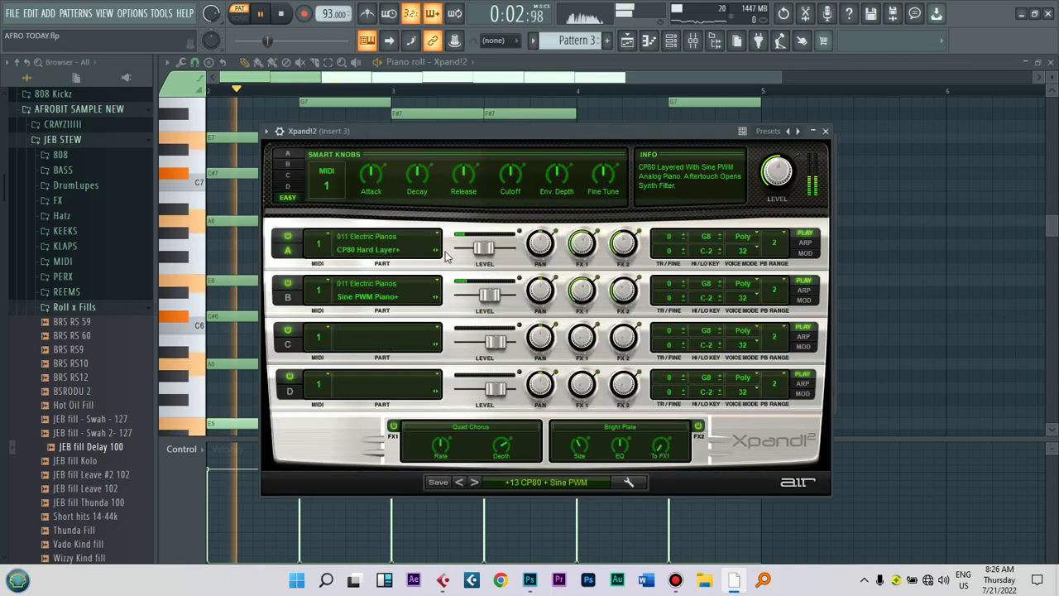
Step: Load the Xpand!2 Synth Brass preset +02 Digilog and advance through +03 Synth Fanfare to the warm fat synth brass preset
click(515, 483)
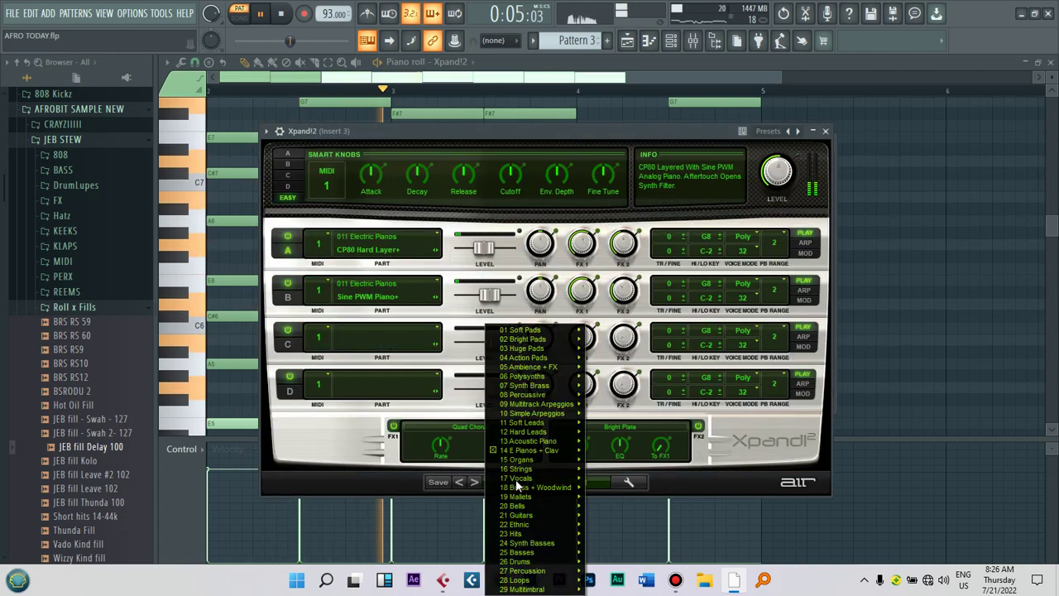
mouse_move(559, 386)
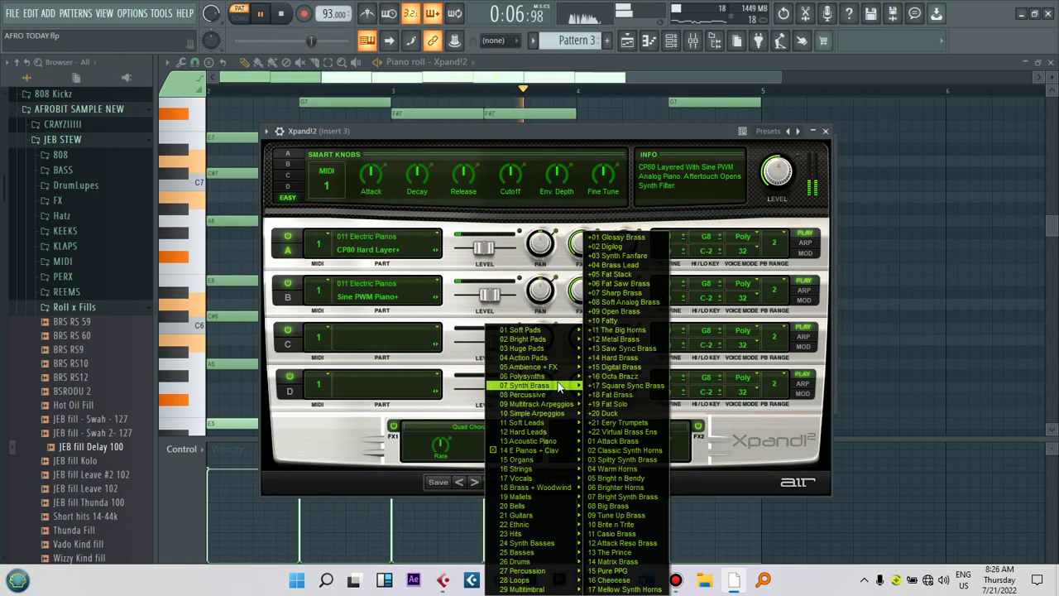
click(627, 248)
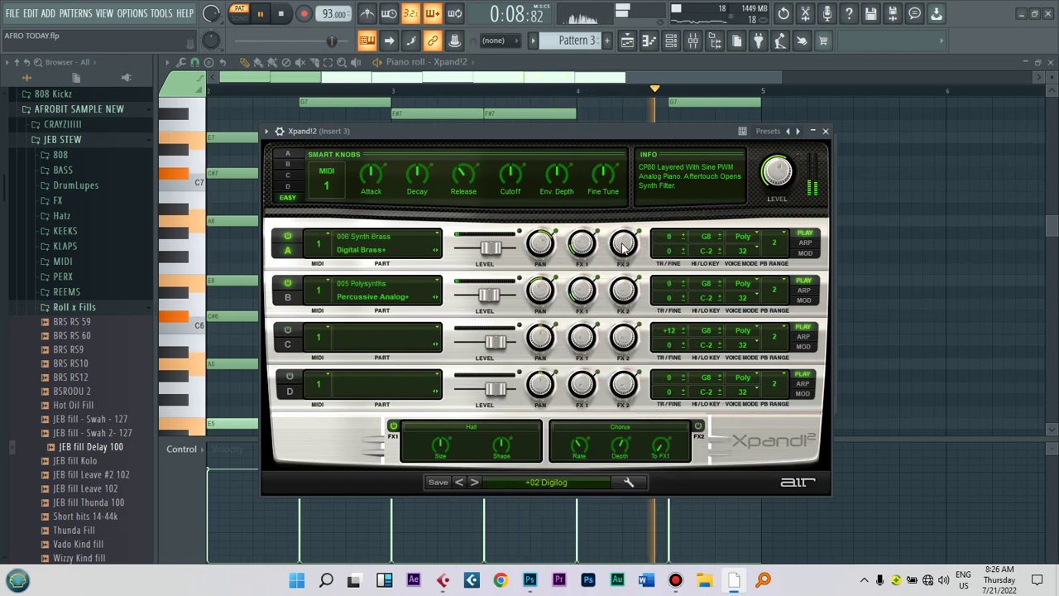
click(475, 482)
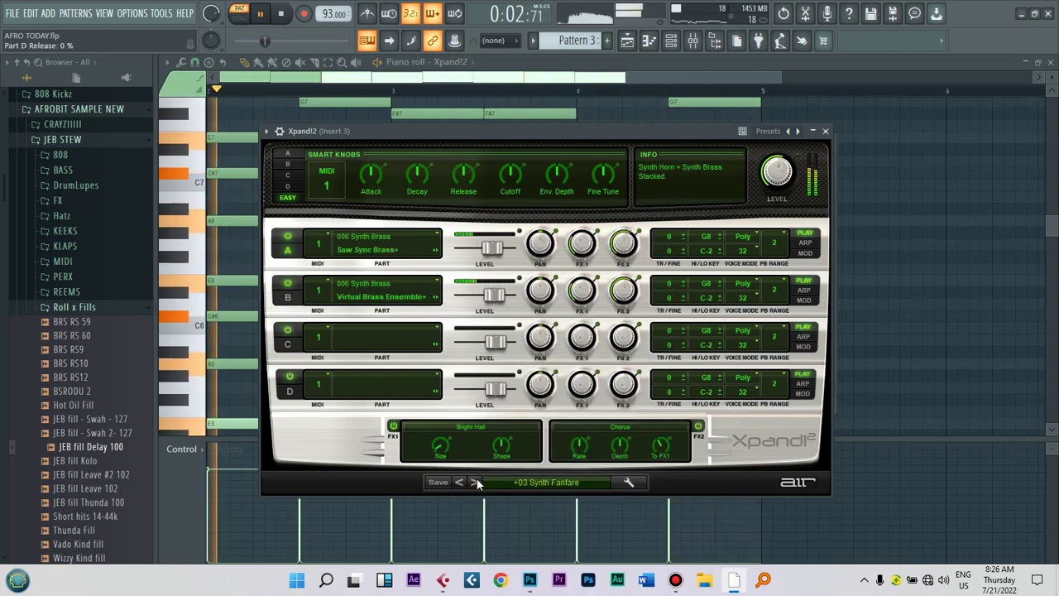
click(476, 482)
click(476, 482)
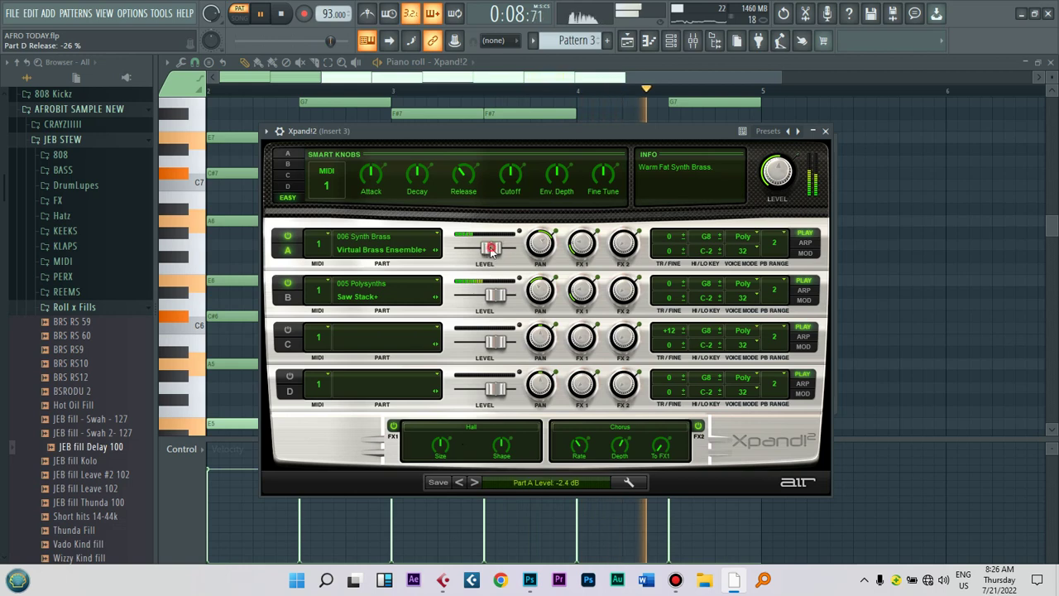
Step: Lower the levels of Xpand!2 Parts A, C and D to minimum and set the Part B level to -2.1 dB
drag(492, 250, 473, 248)
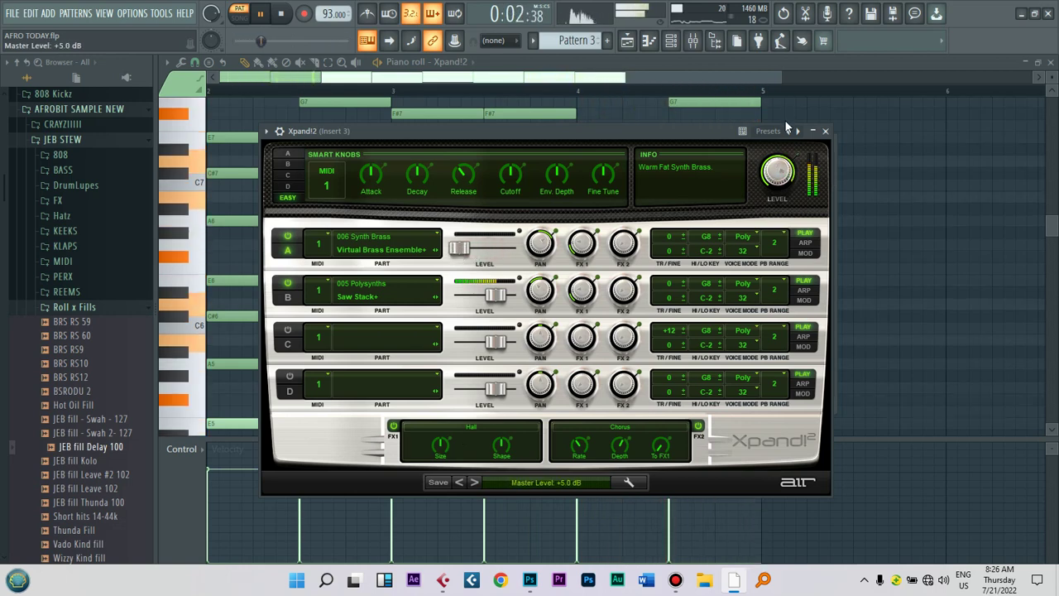
scroll(786, 168, down, 4)
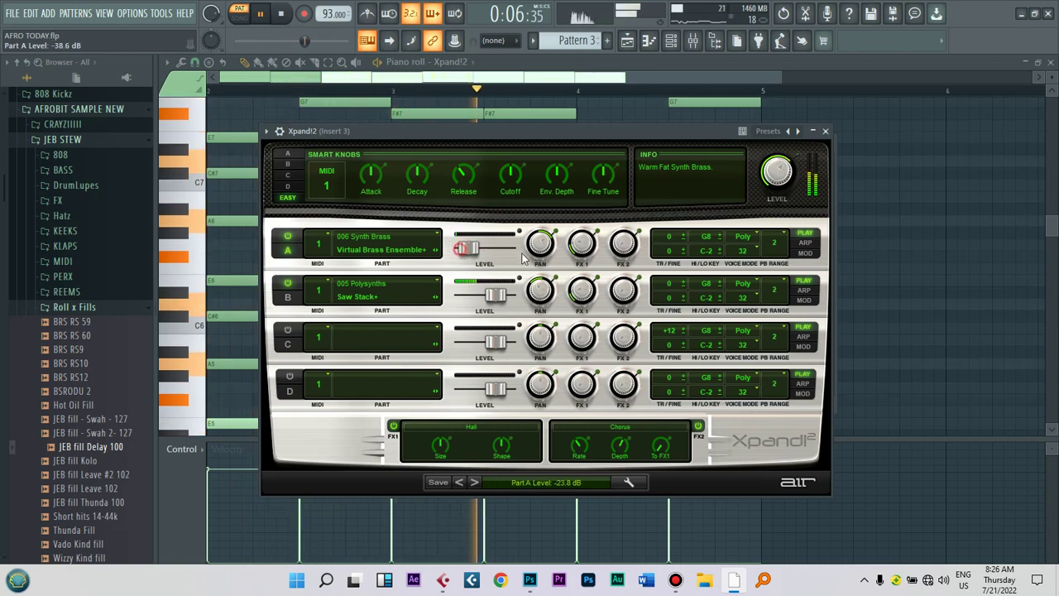
drag(521, 258, 561, 263)
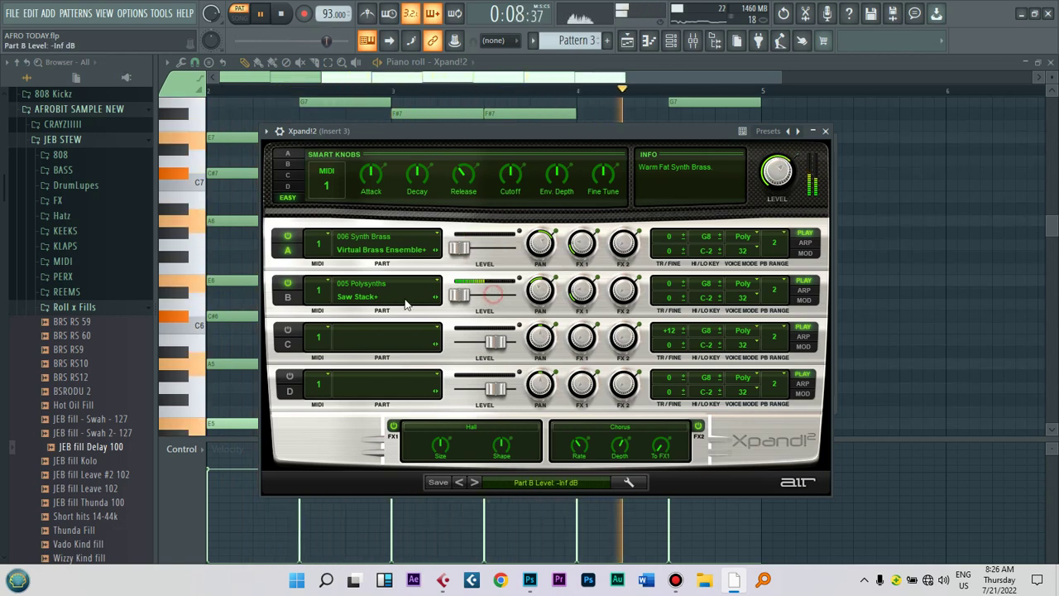
drag(459, 296, 431, 379)
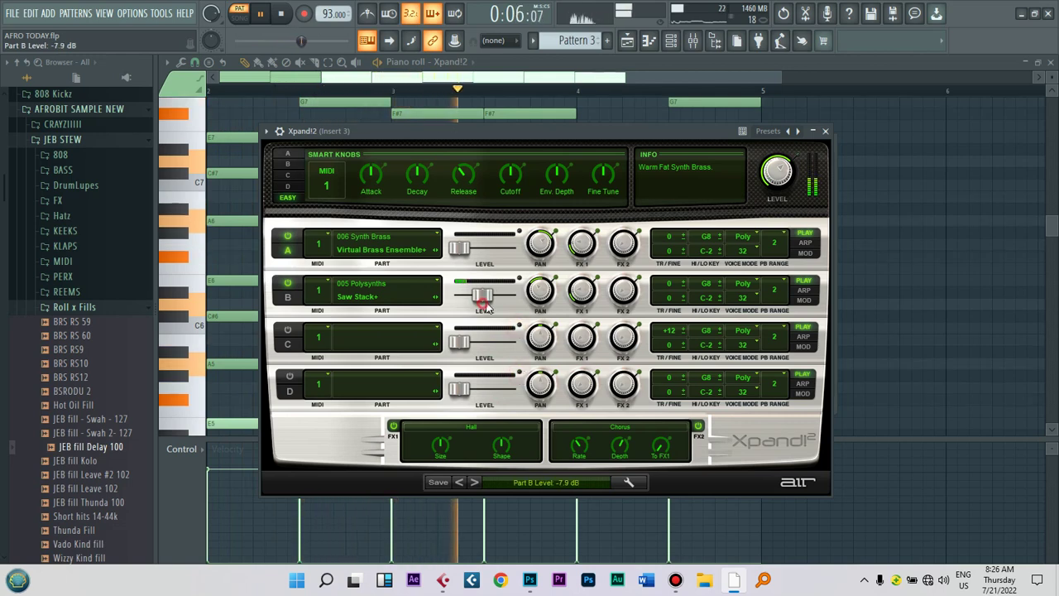
drag(486, 308, 493, 306)
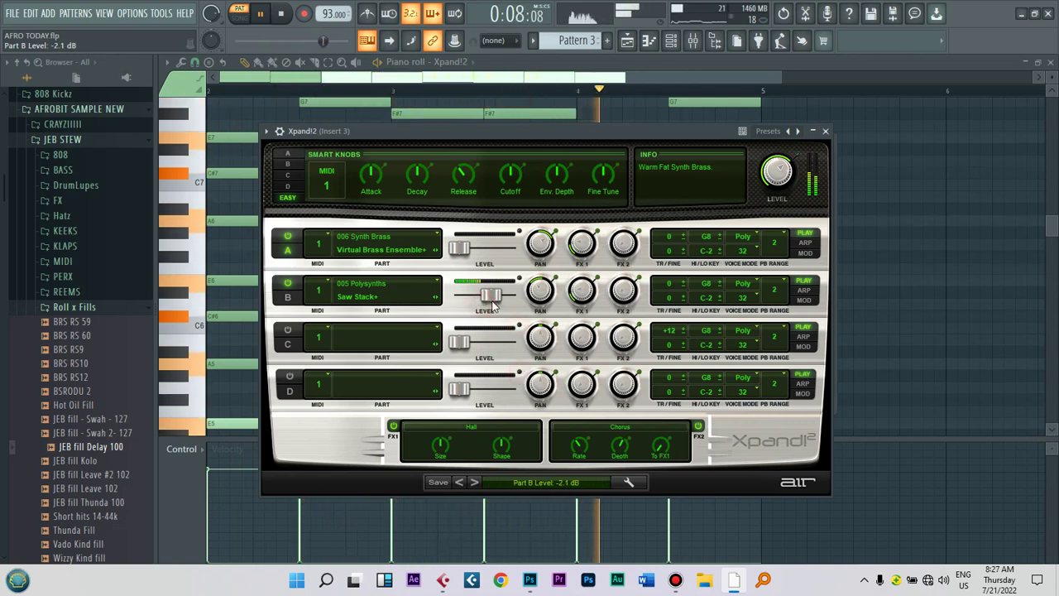
Step: Set Part B's FX1 send to -Inf dB and FX2 send to -4.1 dB, and the master level to -4.2 dB
drag(544, 285, 583, 231)
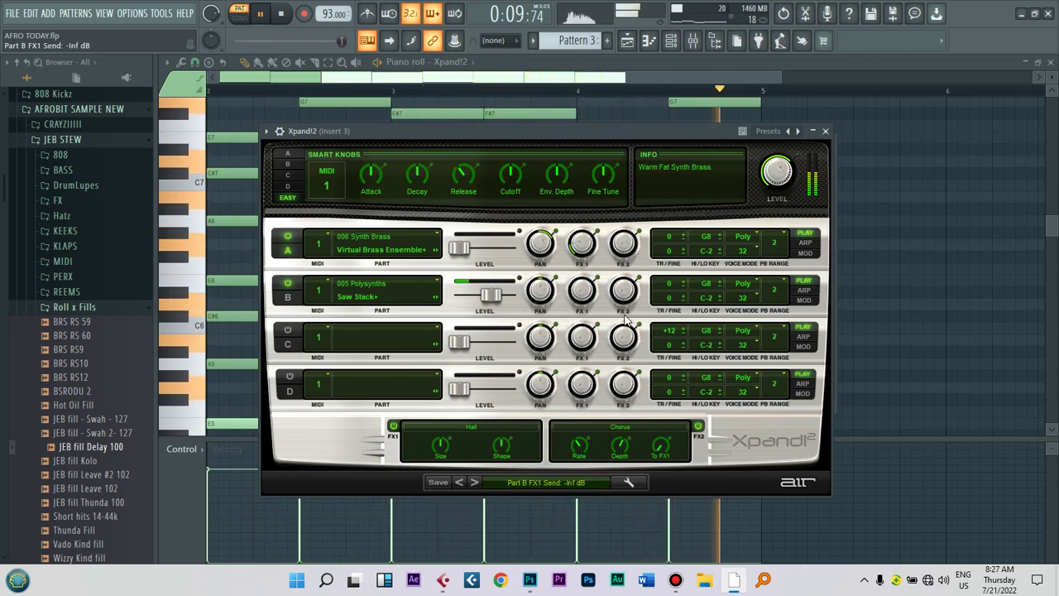
drag(624, 291, 623, 263)
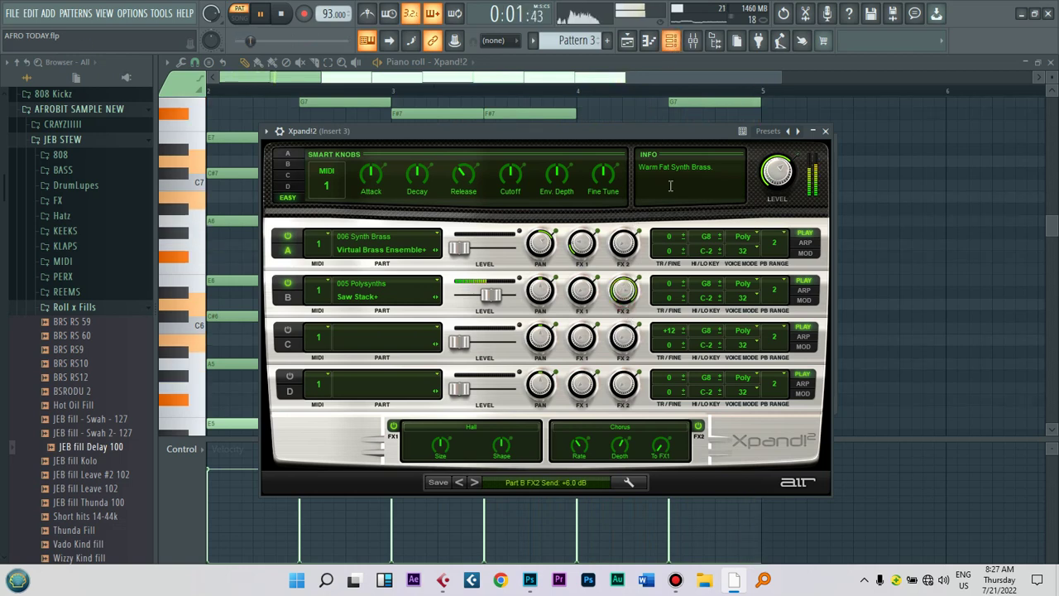
drag(627, 290, 640, 351)
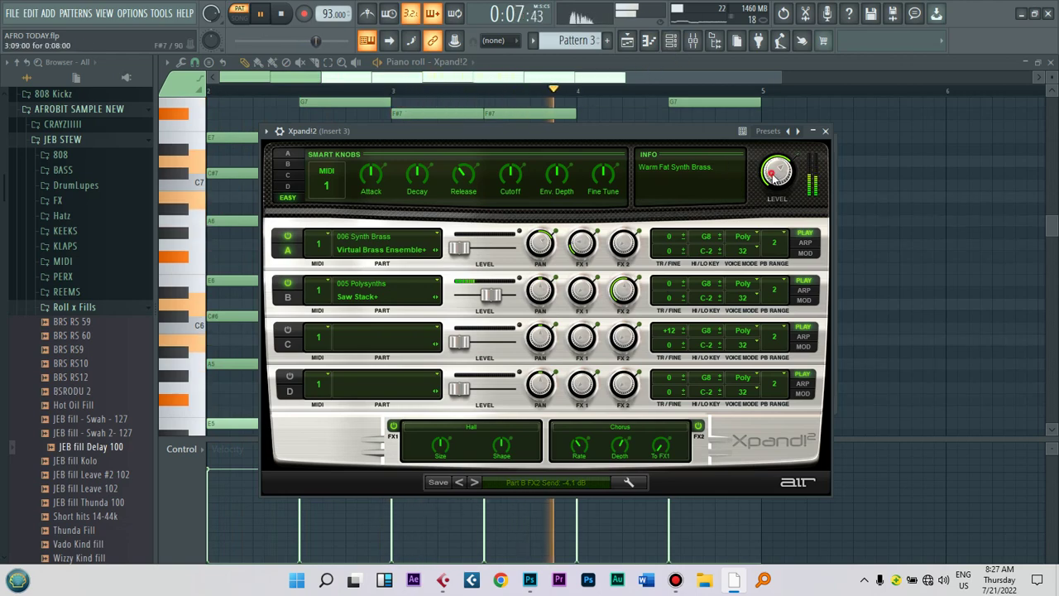
drag(773, 176, 777, 205)
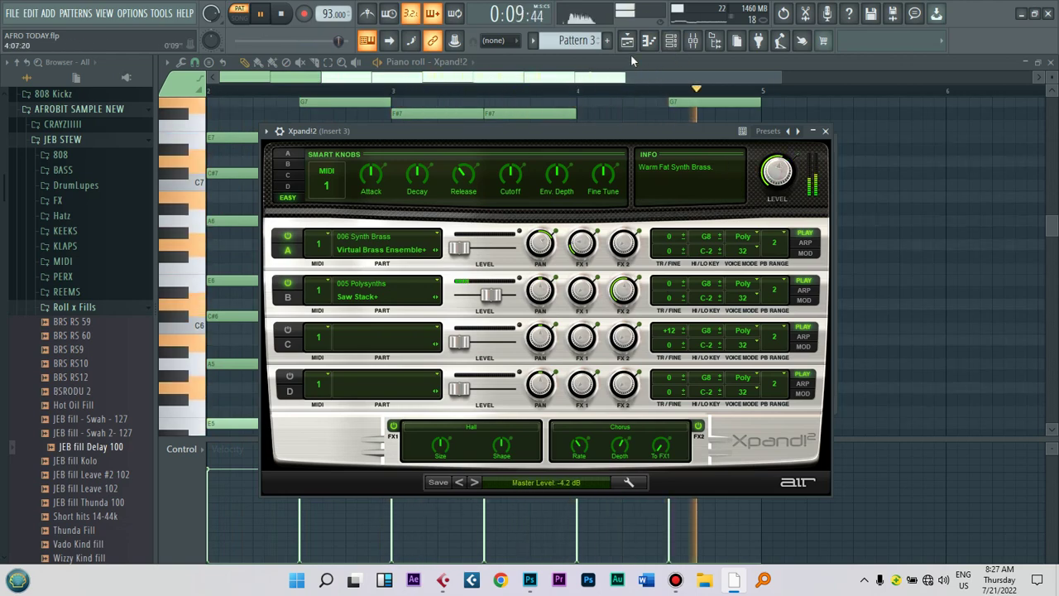
Step: Play the full song and lower the Sensual Sax volume in Pattern 8's Kontakt #3 instrument to -5.4 dB
click(367, 41)
click(240, 15)
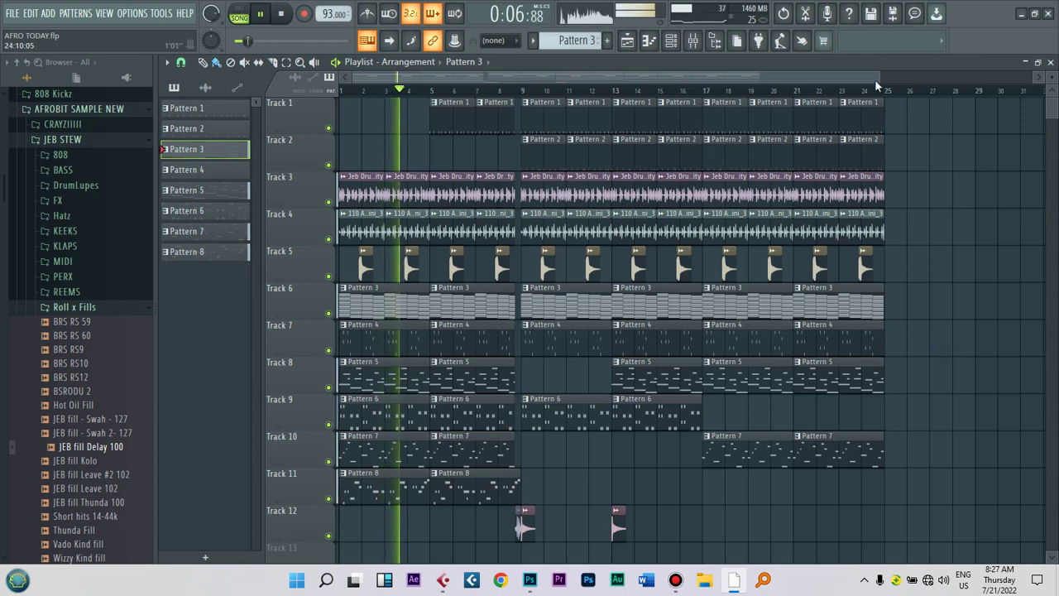
drag(884, 77, 761, 108)
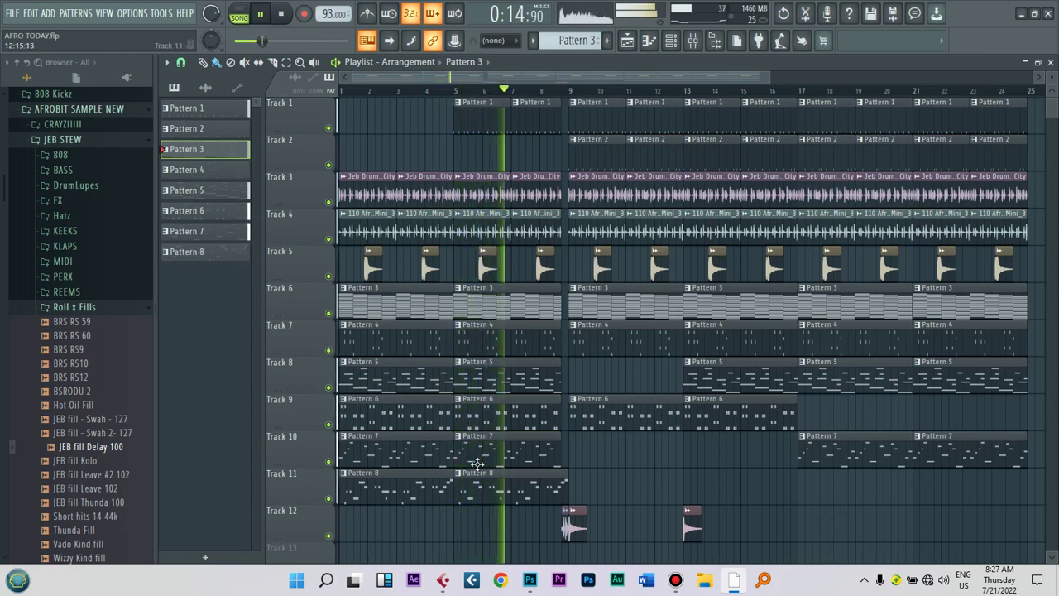
double_click(405, 494)
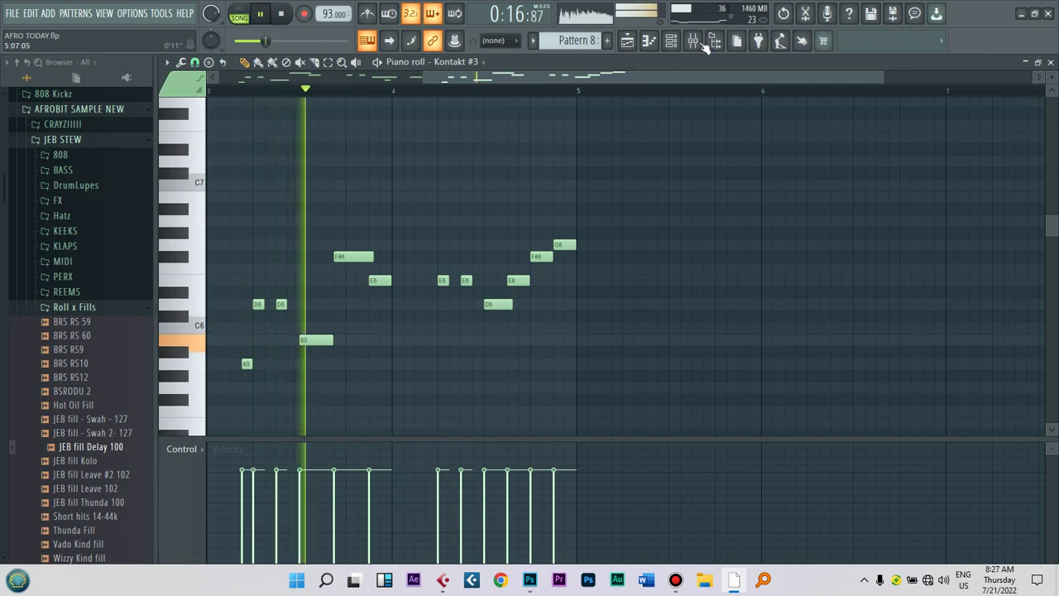
click(672, 41)
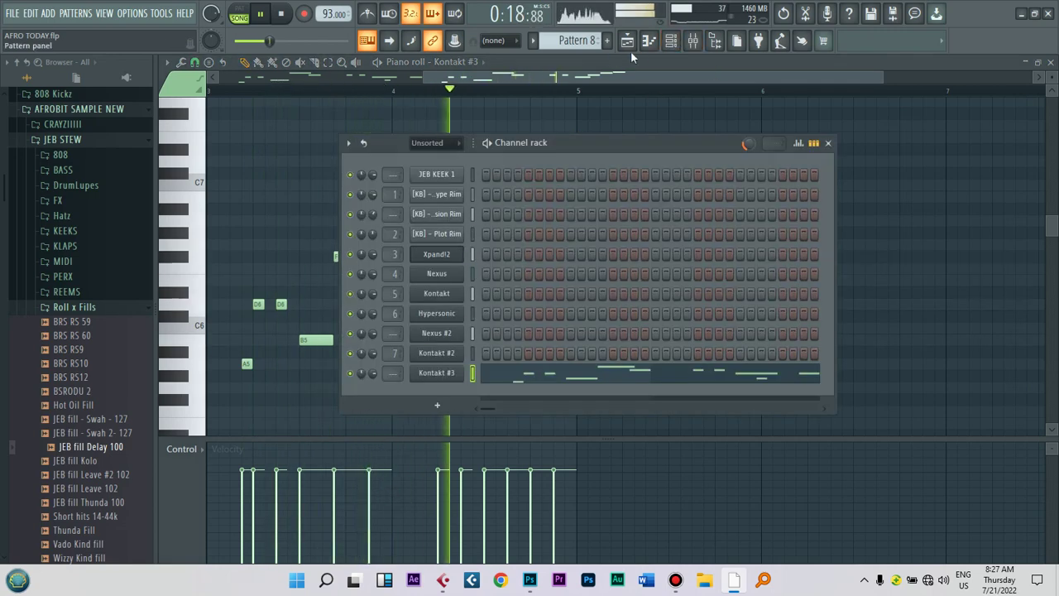
click(437, 374)
drag(904, 213, 900, 218)
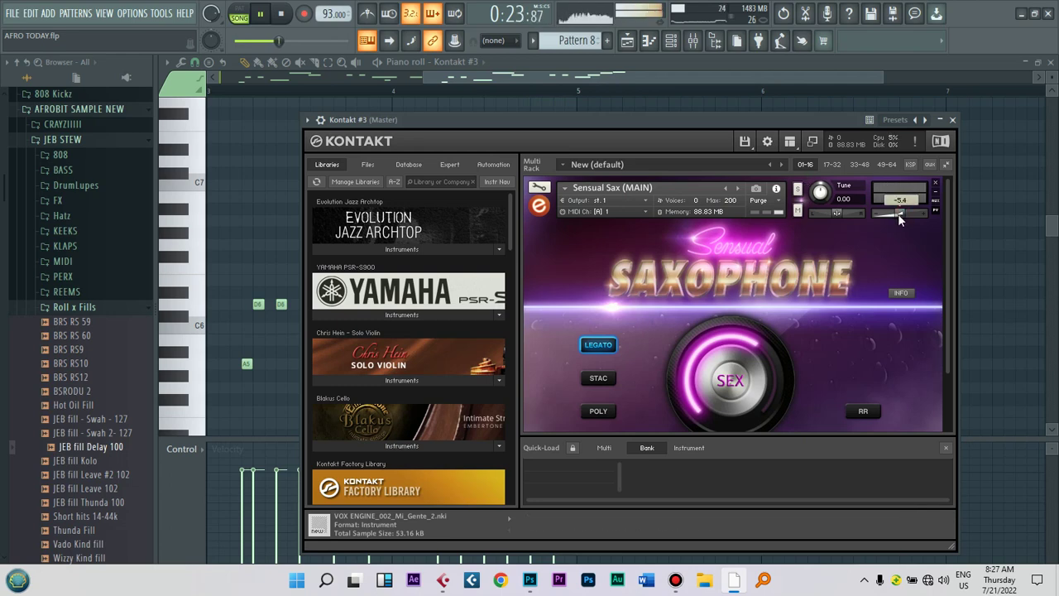
Step: Reopen the Xpand!2 instrument of Pattern 3 and set its master level to -8.0 dB while the song plays
click(627, 41)
click(625, 308)
double_click(625, 308)
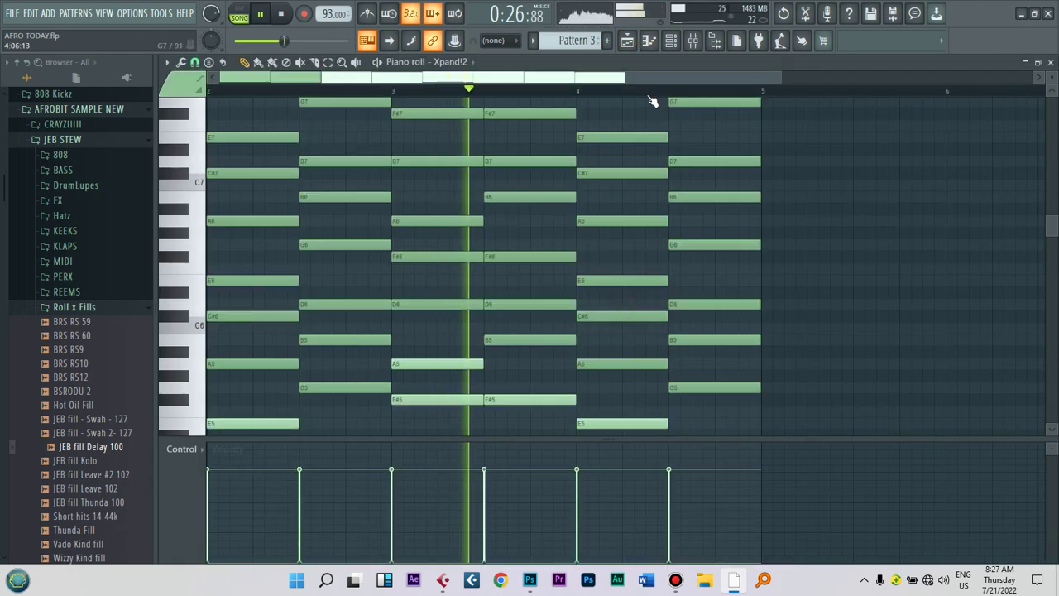
key(F9)
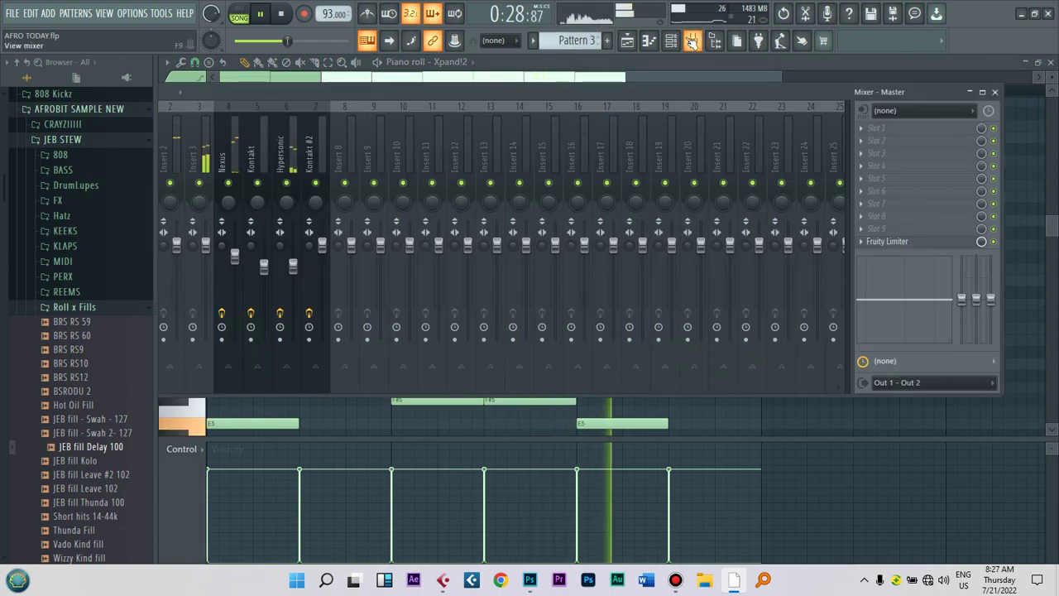
key(F6)
click(436, 256)
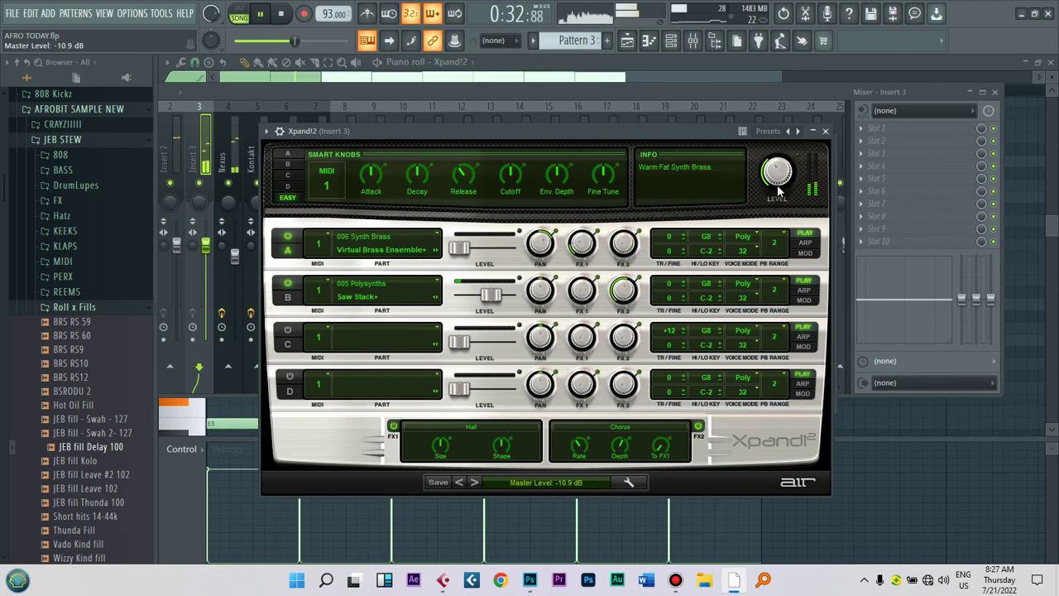
scroll(778, 178, down, 2)
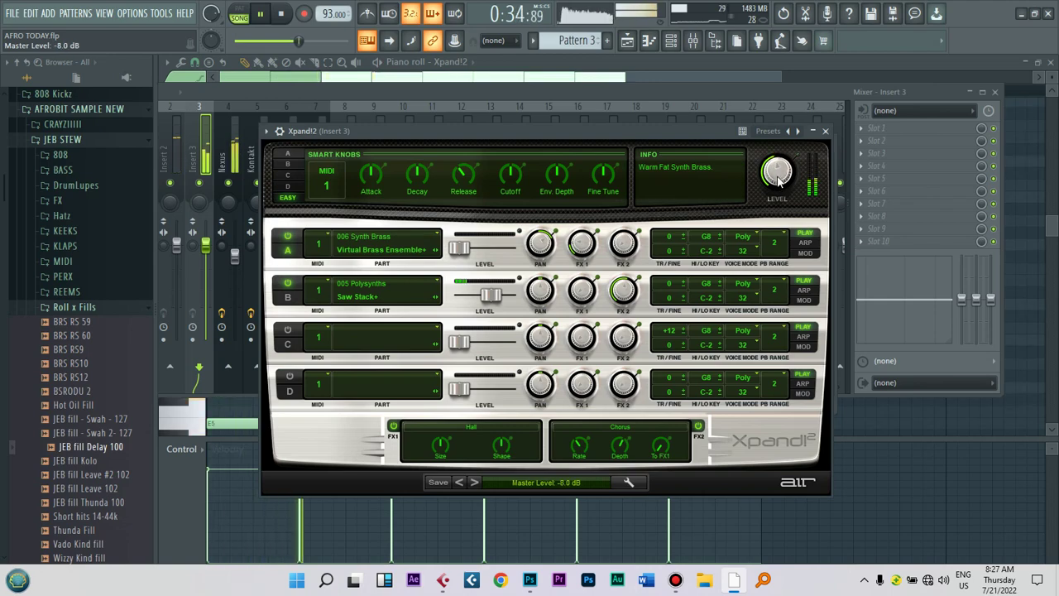
Step: Copy the pair of FX clips around bar 9 on Track 12 to bar 17, deselect them and audition that transition
click(627, 39)
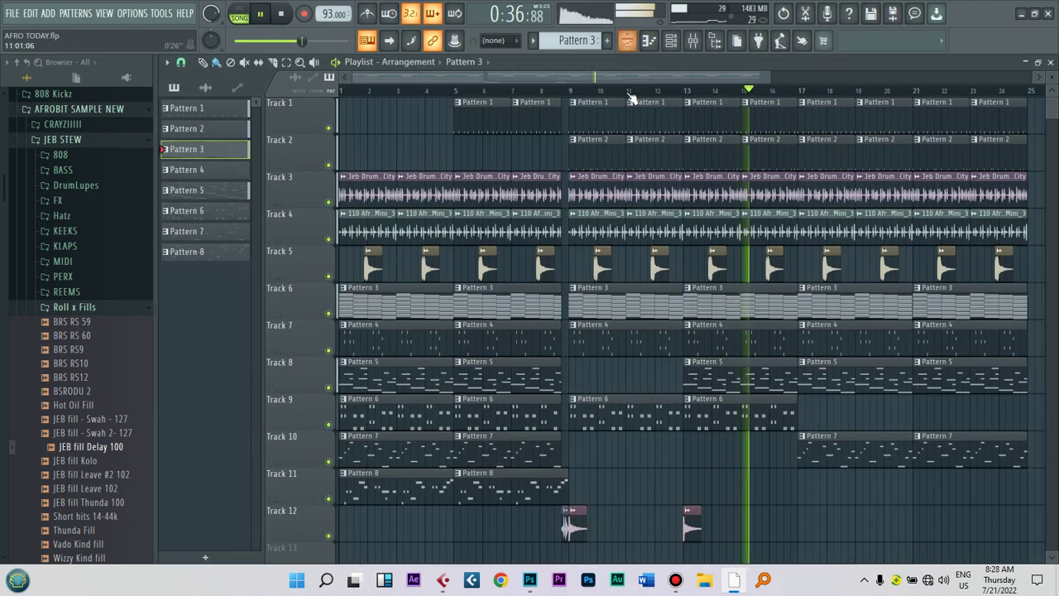
scroll(646, 79, right, 5)
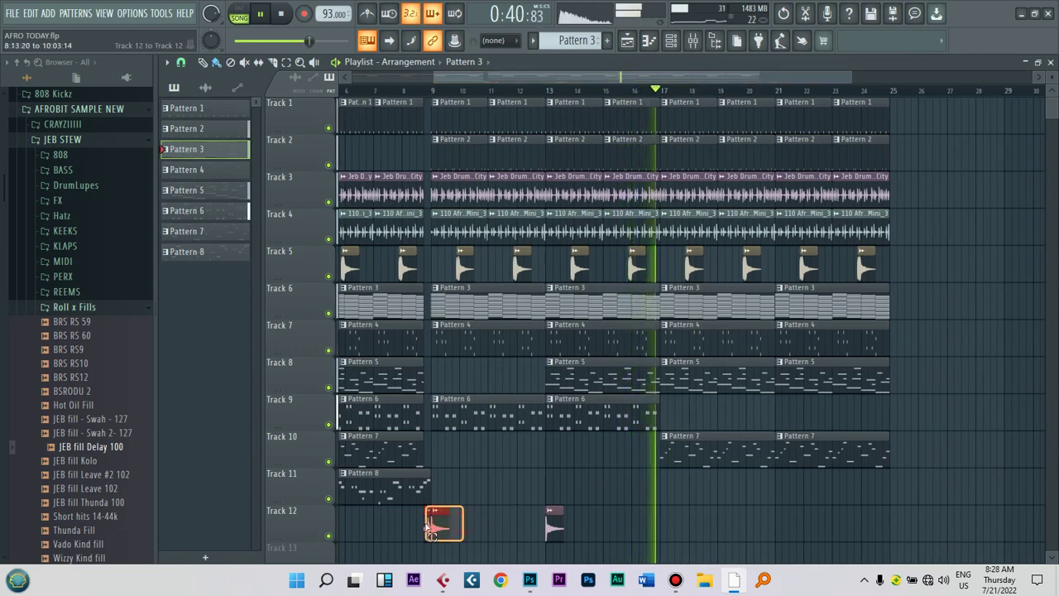
click(663, 523)
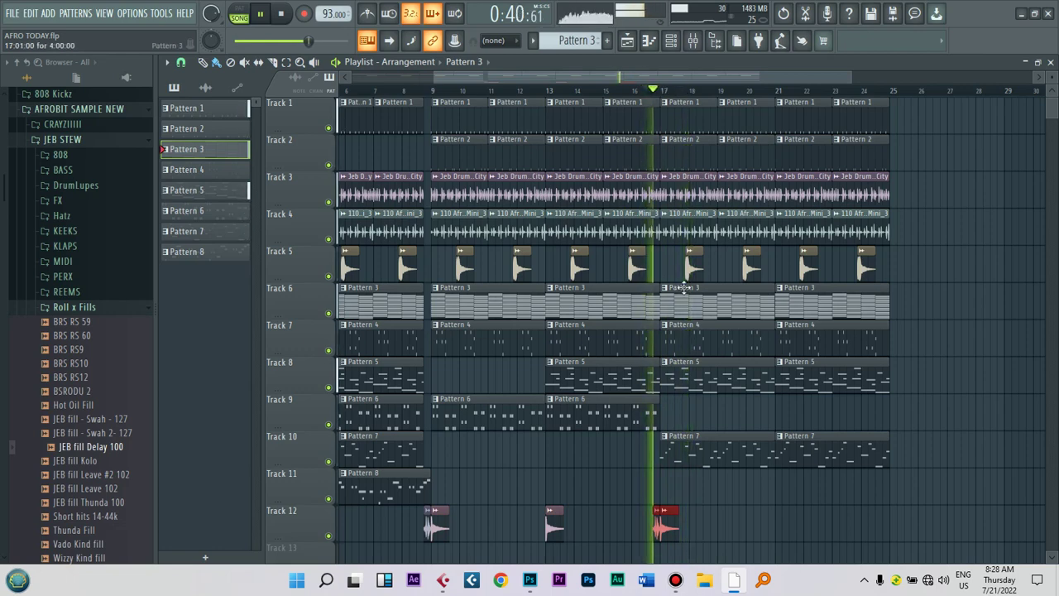
right_click(765, 577)
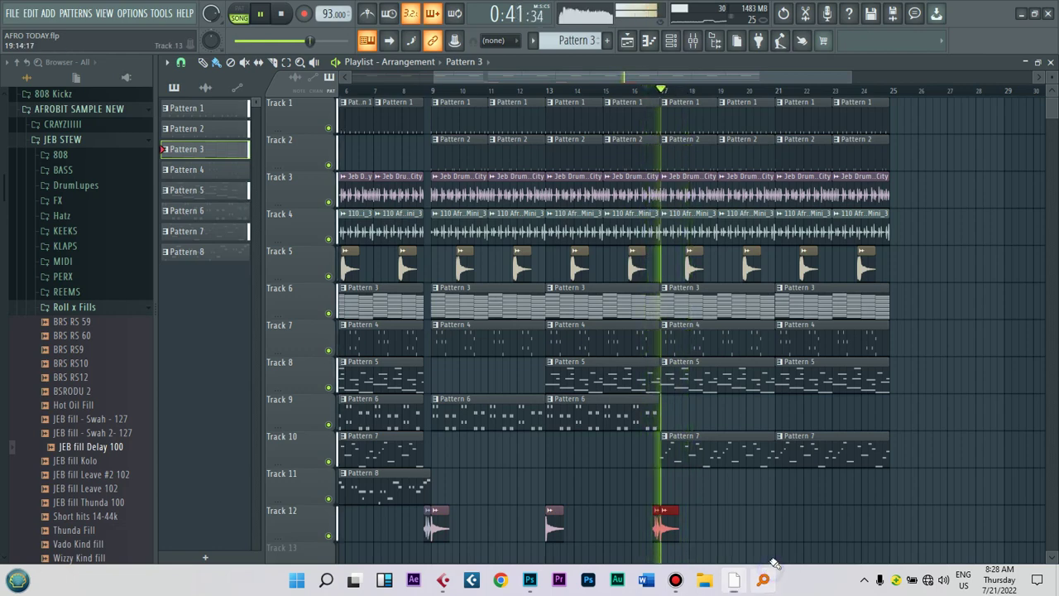
click(803, 527)
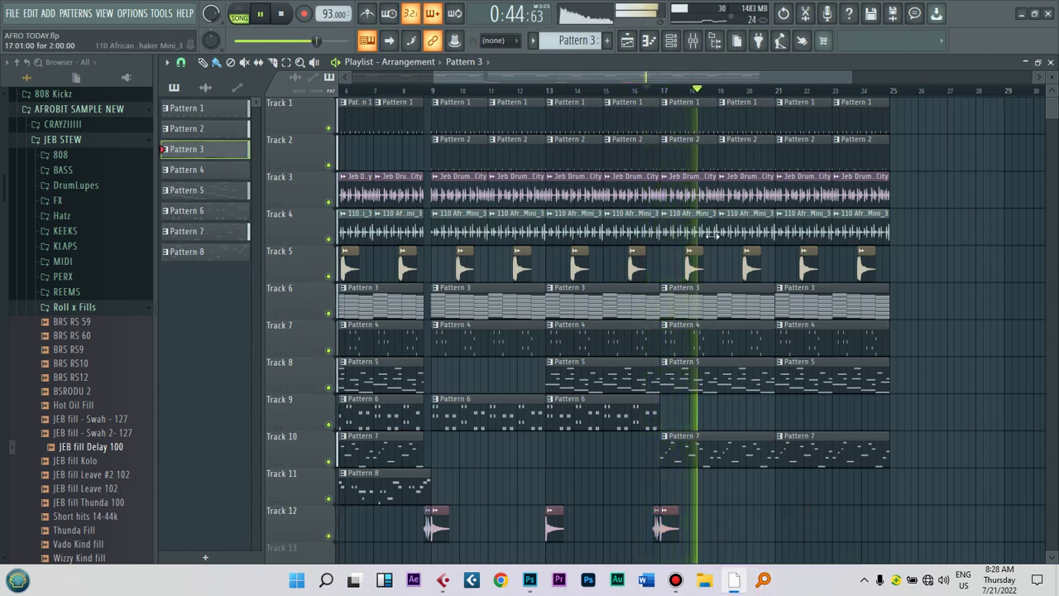
key(space)
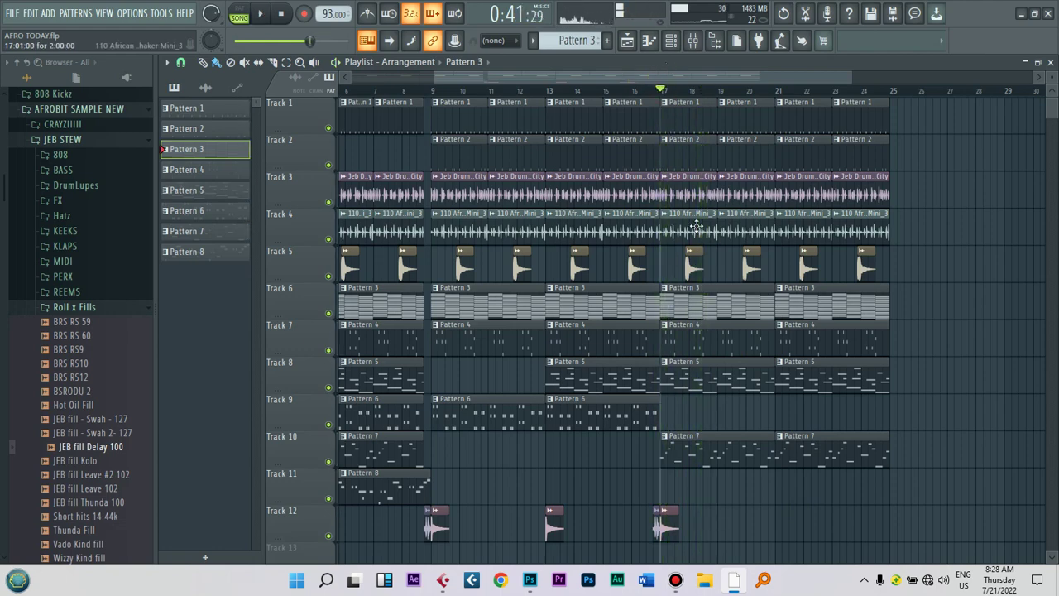
key(space)
key(space)
Step: Open Pattern 3's Xpand!2 in pattern playback and load the Soft Pads preset +03 Siberia
double_click(699, 313)
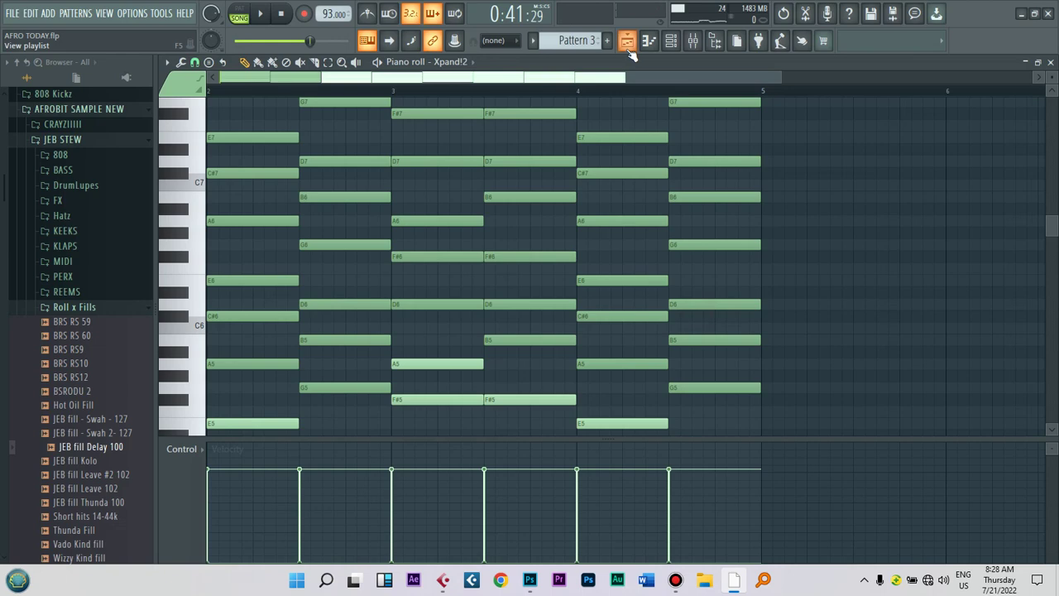
click(673, 43)
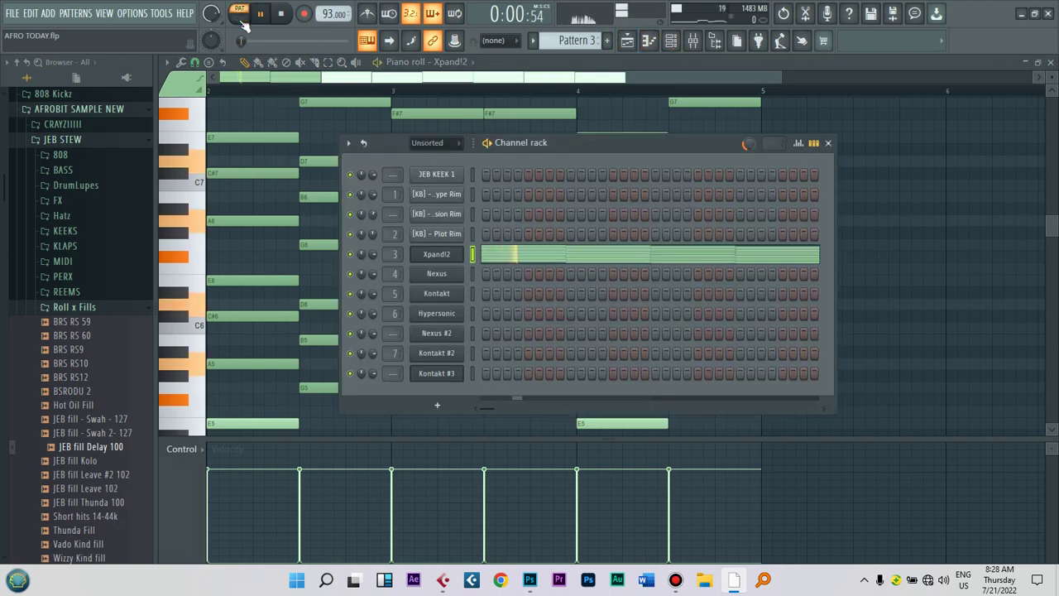
click(428, 256)
click(556, 483)
mouse_move(569, 339)
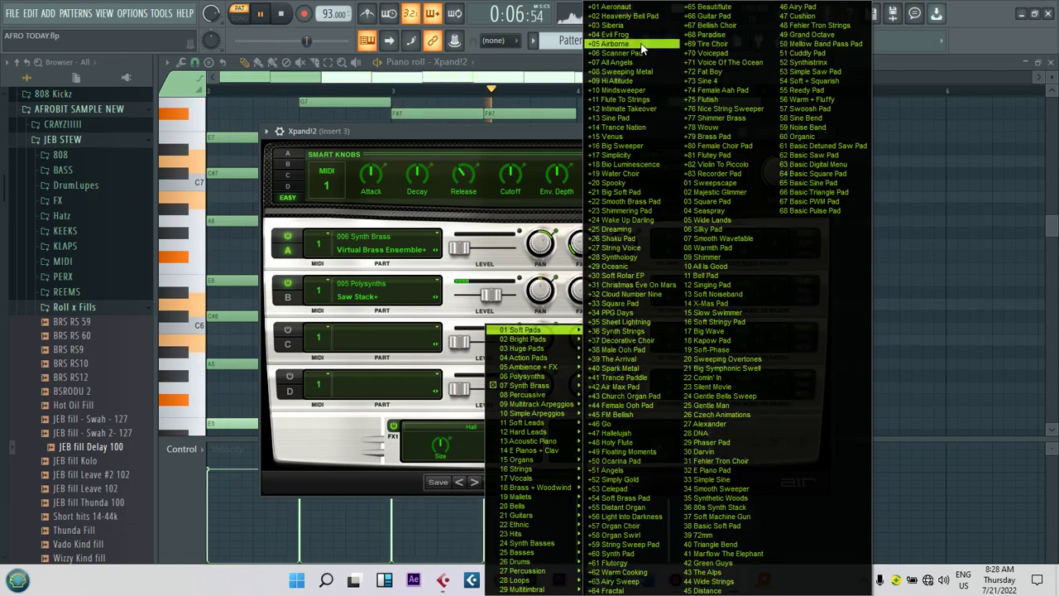
click(631, 27)
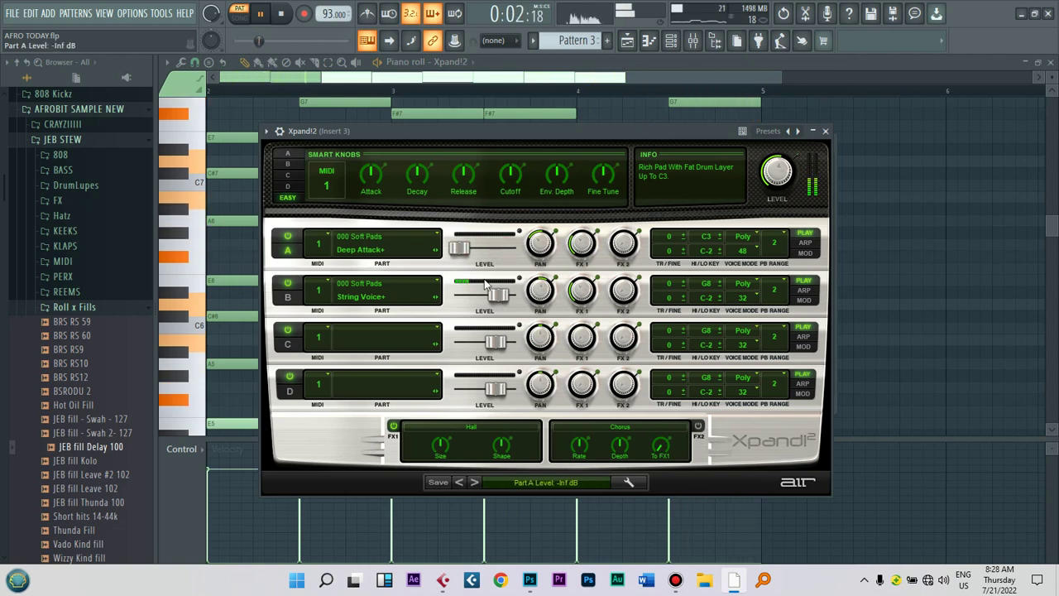
Step: Try Xpand!2 Part A at +6.0 dB, lower it to minimum and play the song from the playlist
drag(460, 248, 515, 252)
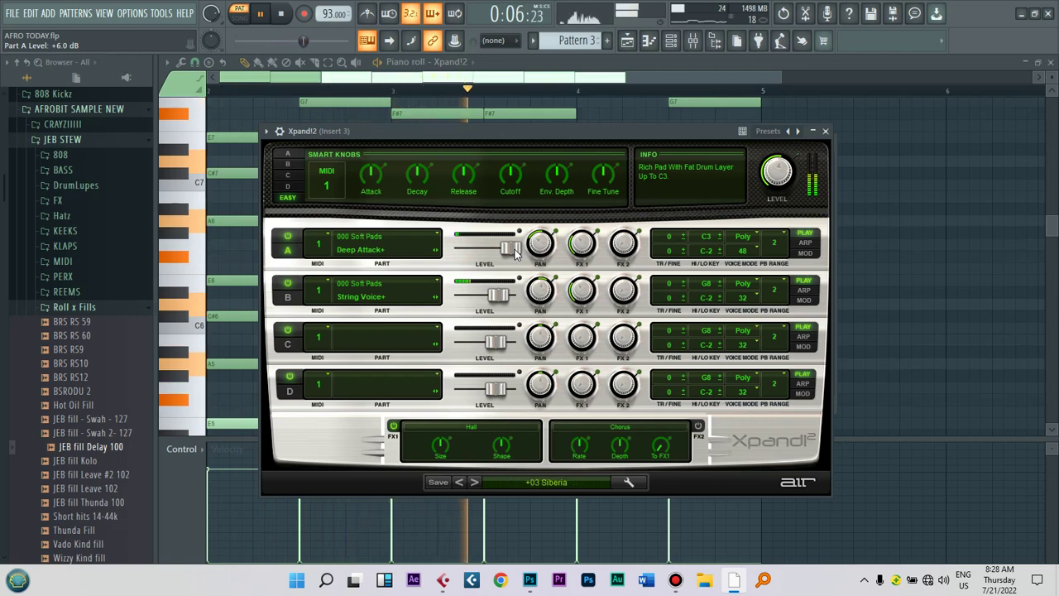
drag(515, 252, 409, 261)
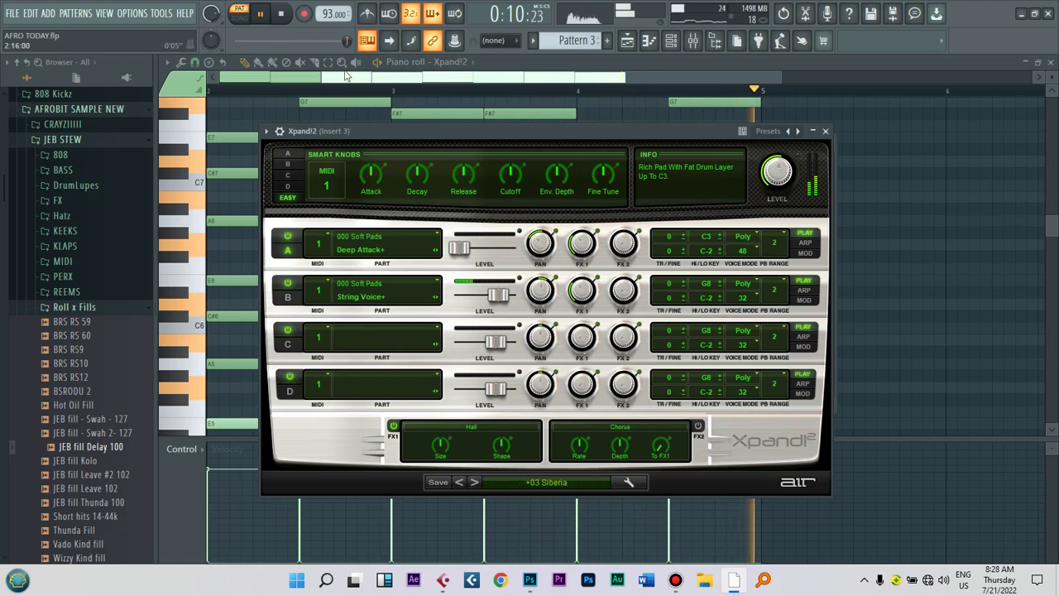
click(632, 48)
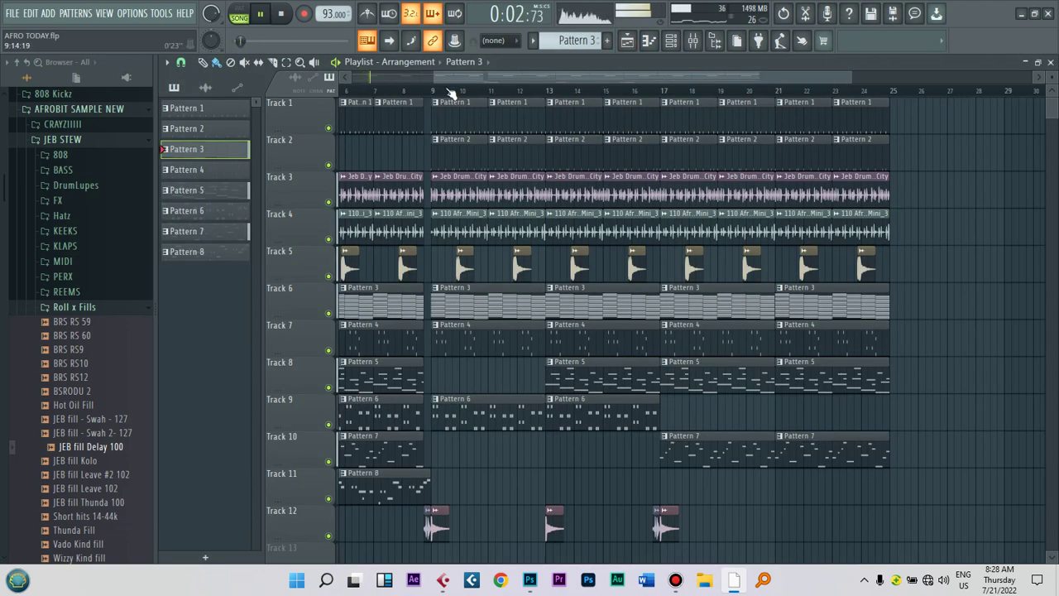
Step: Set the Xpand!2 pad's master level to -8.6 dB while the arrangement plays and return to the playlist
drag(460, 78, 355, 118)
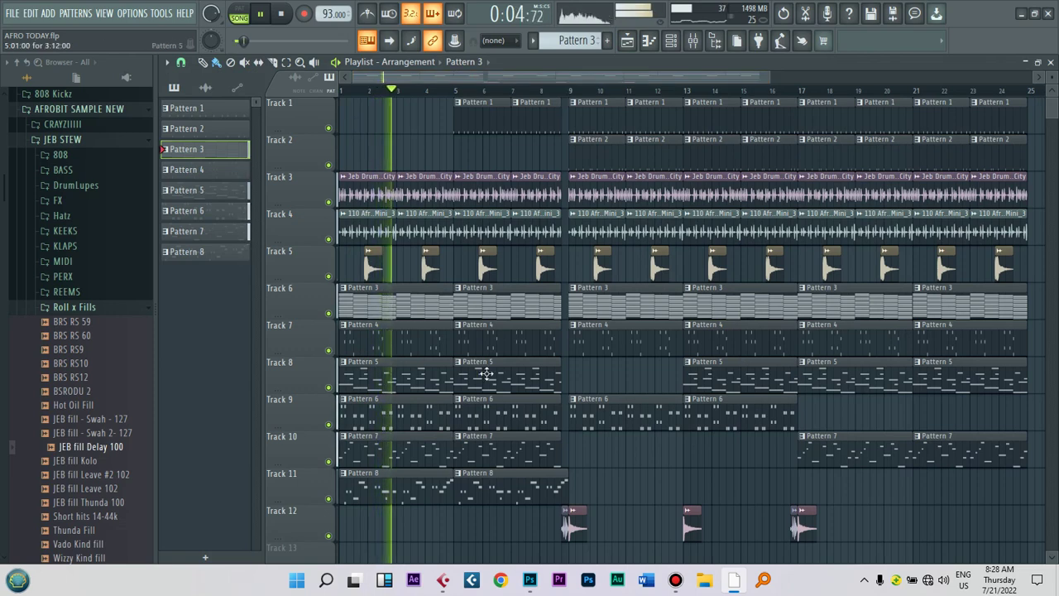
click(694, 41)
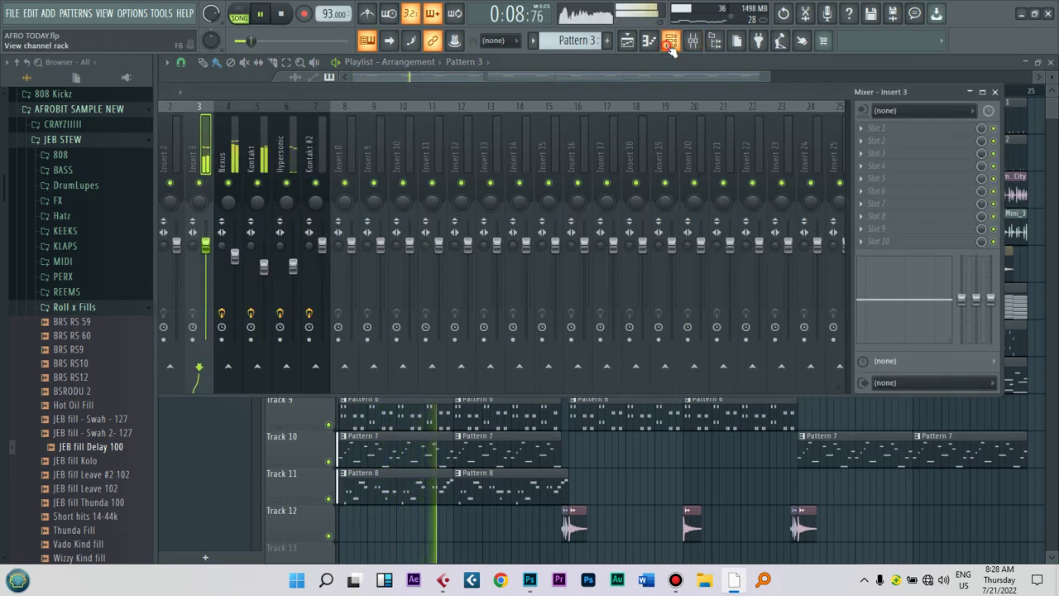
click(671, 44)
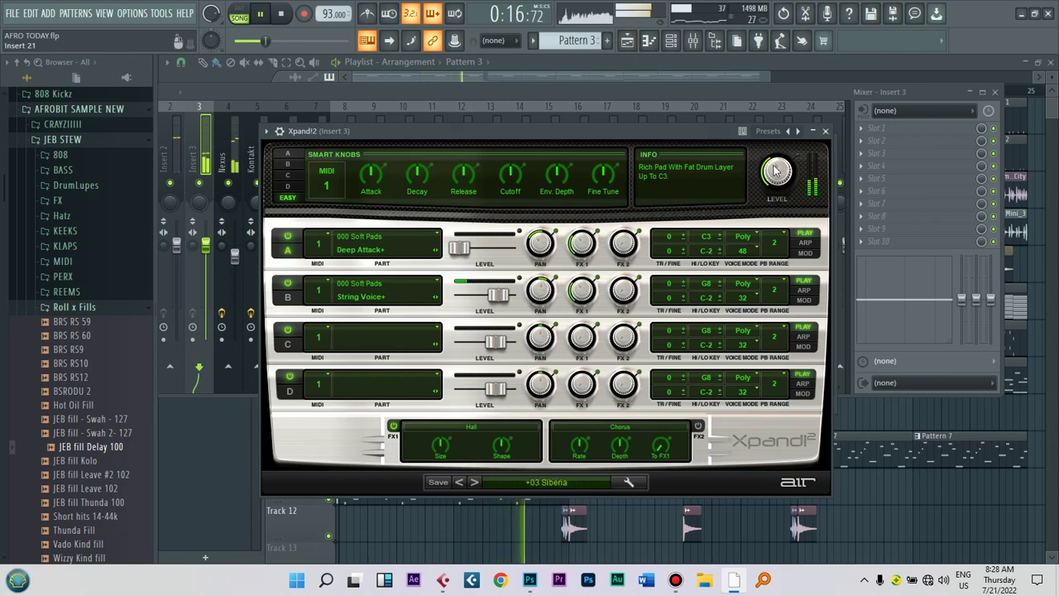
click(629, 41)
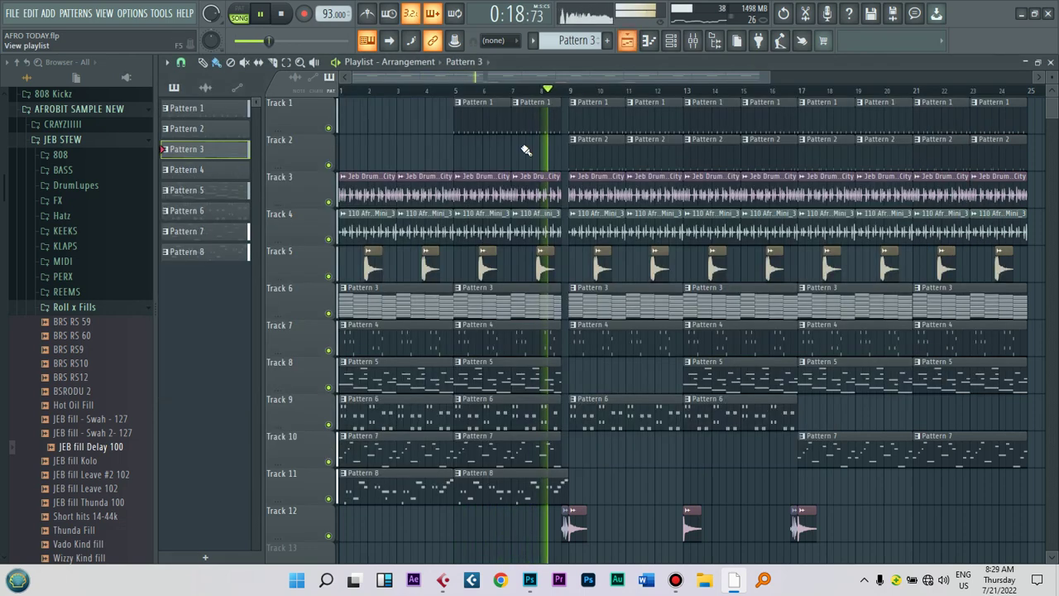
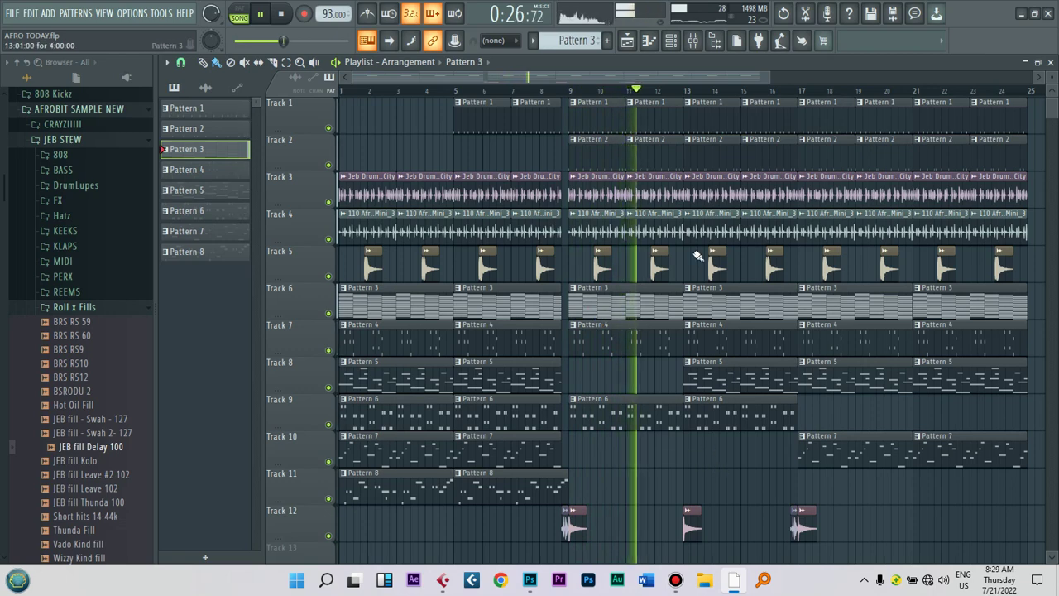
click(671, 41)
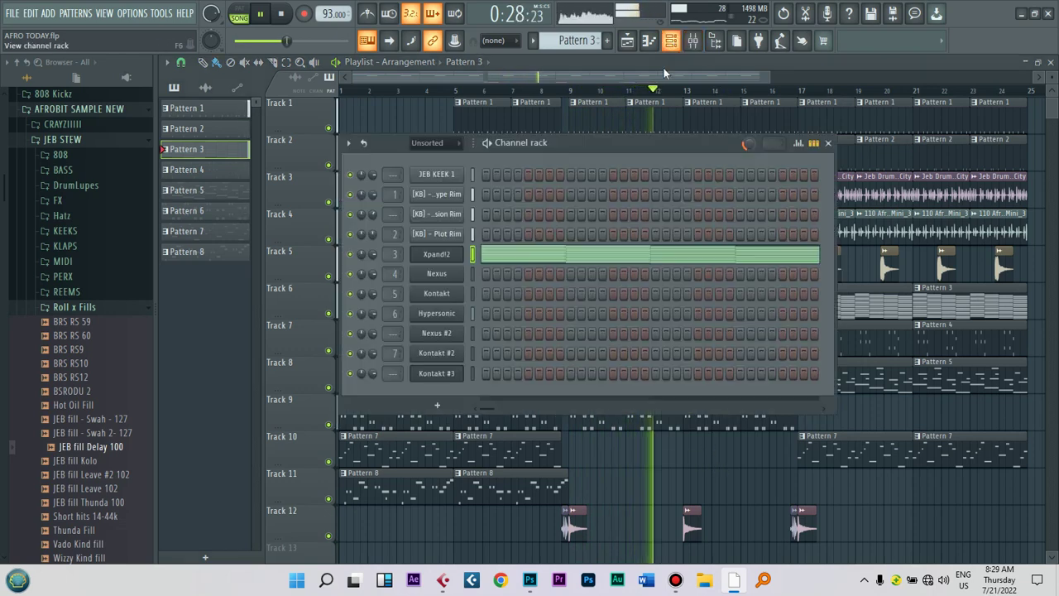
click(439, 254)
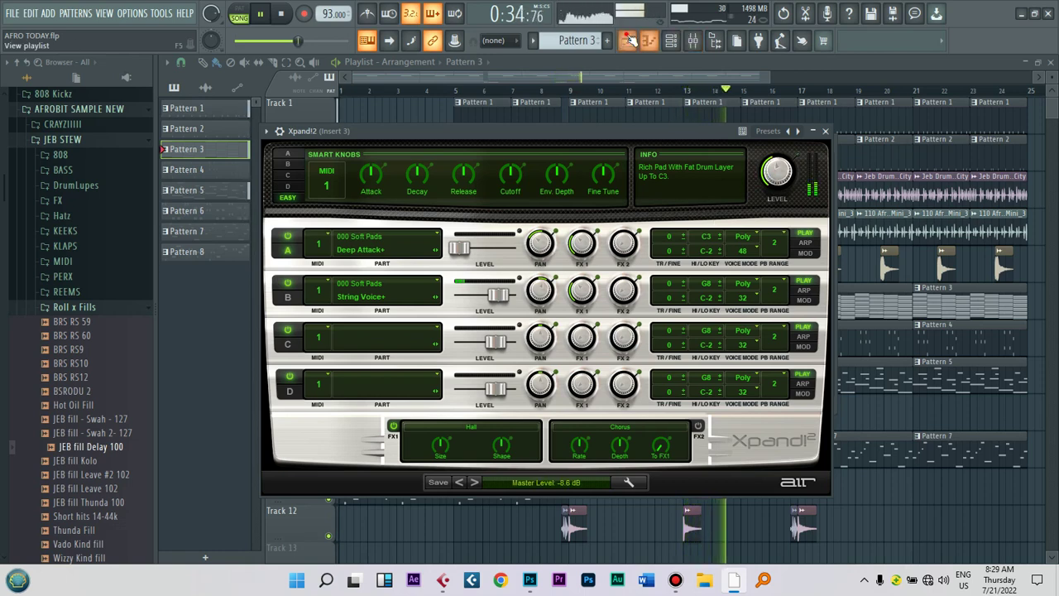
click(367, 41)
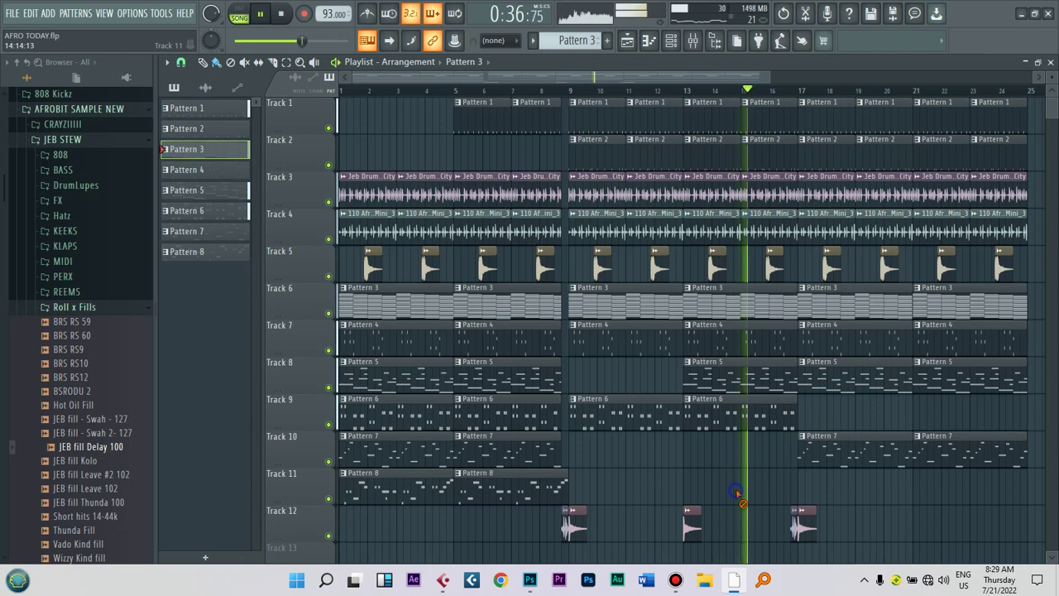
Step: Raise the volume of the Kontakt mixer track used by Pattern 5 to about 81% (-4.5 dB)
double_click(758, 378)
key(F6)
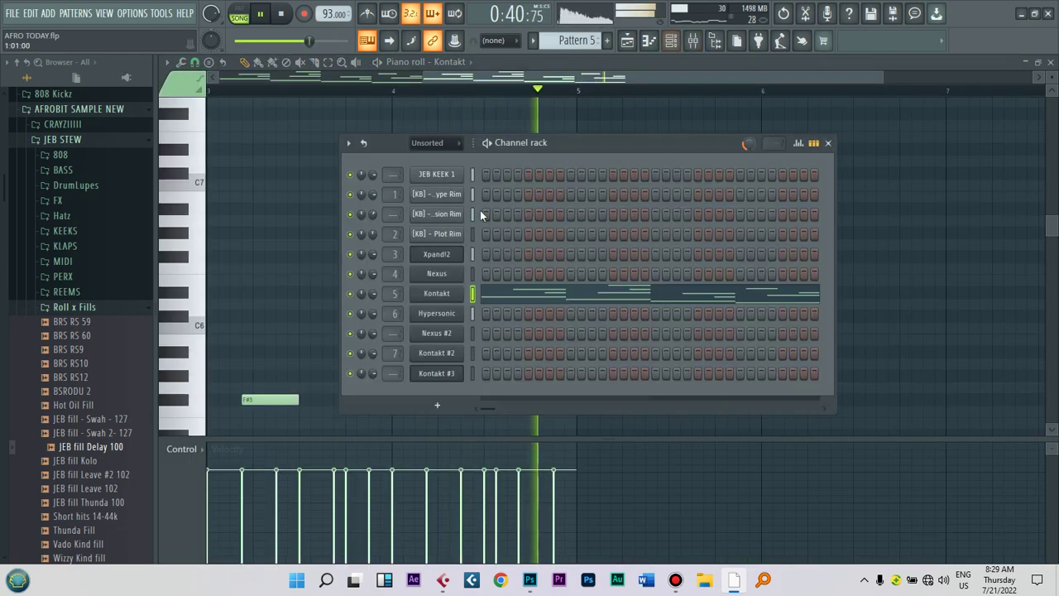
click(694, 43)
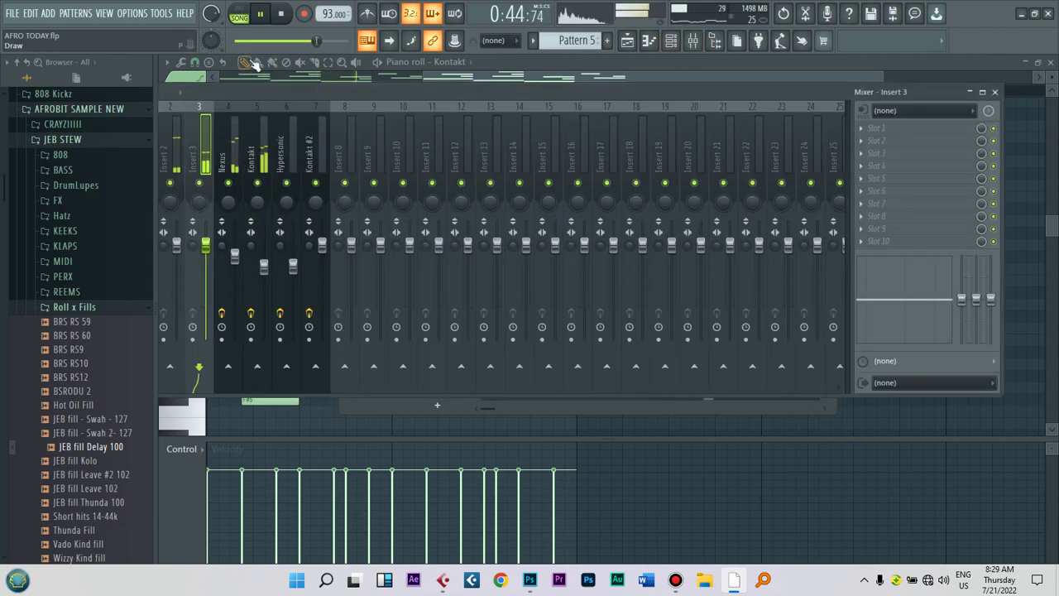
drag(265, 266, 265, 263)
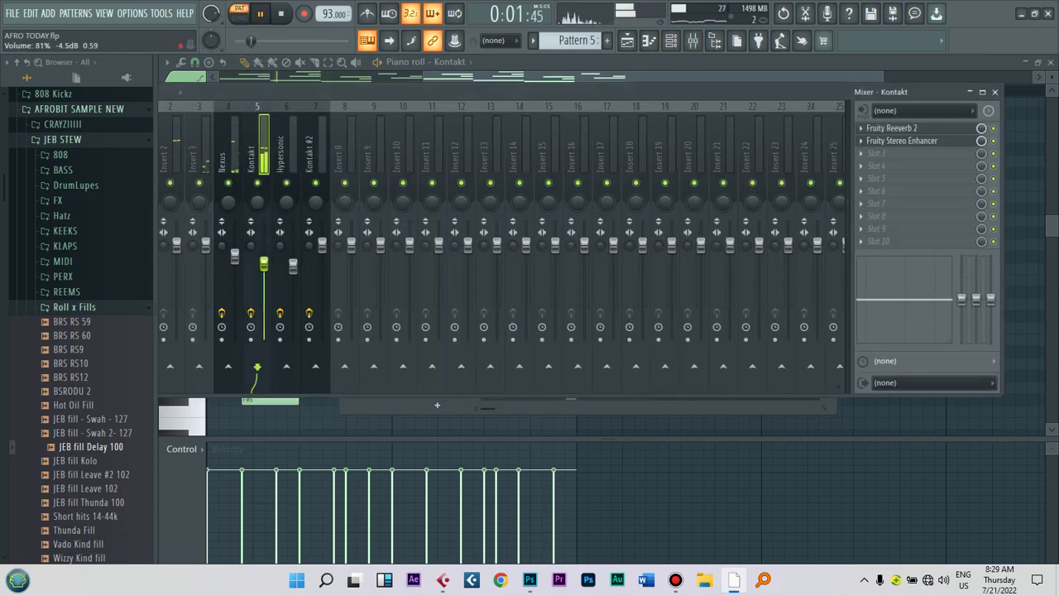
click(628, 46)
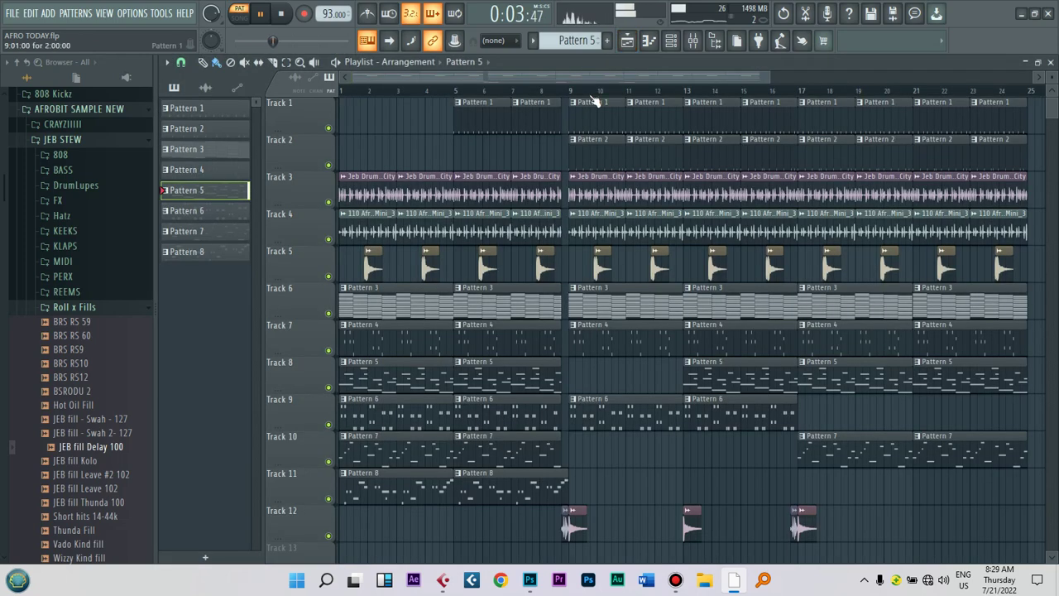
Step: Play the song from bar 9 and set the Jeb FX Clap channel's volume to 41% (-15.5 dB)
click(571, 93)
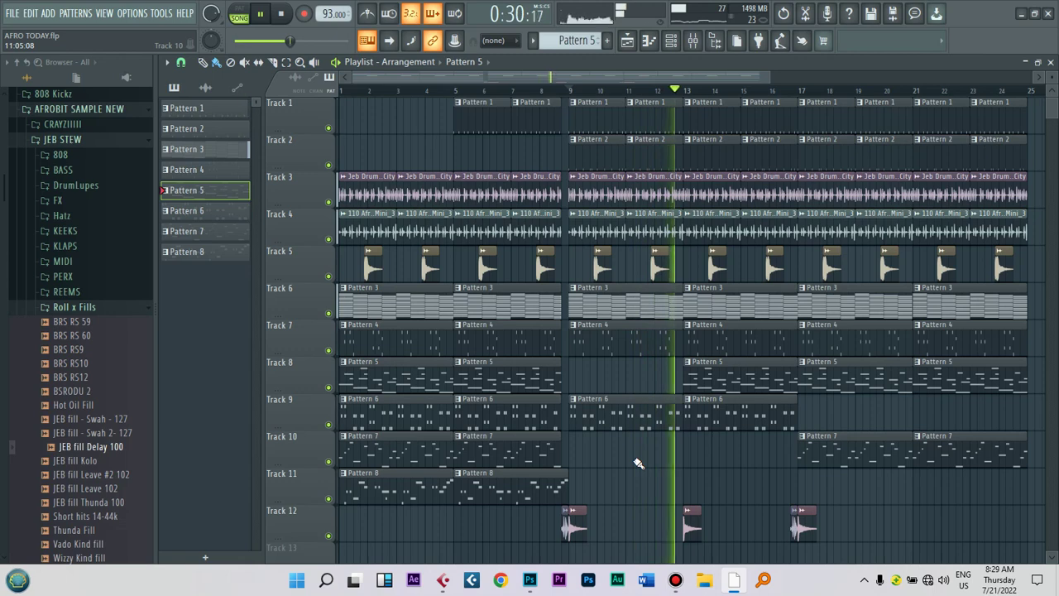
double_click(693, 527)
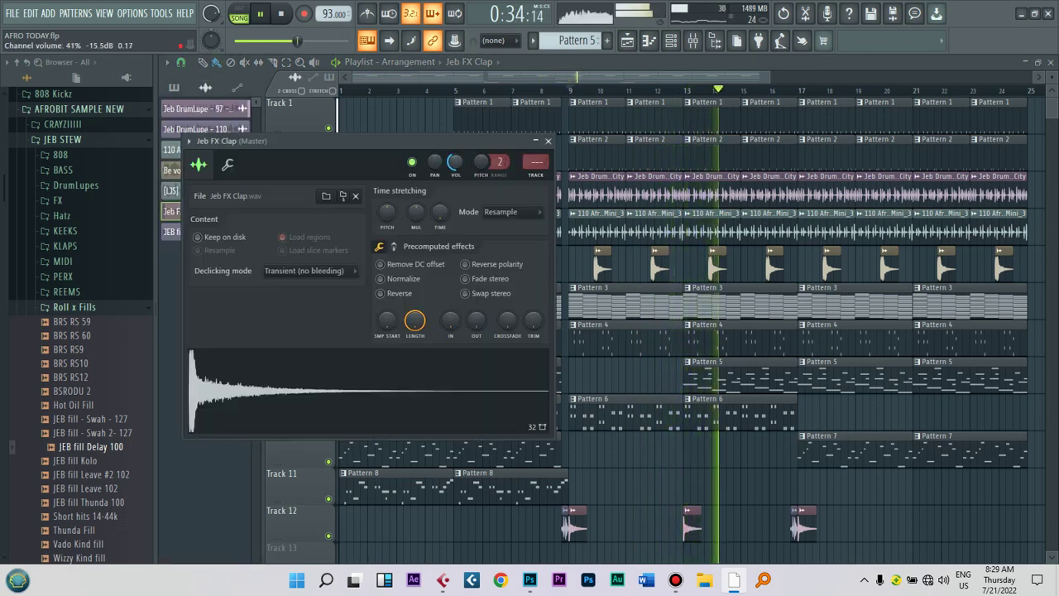
key(Escape)
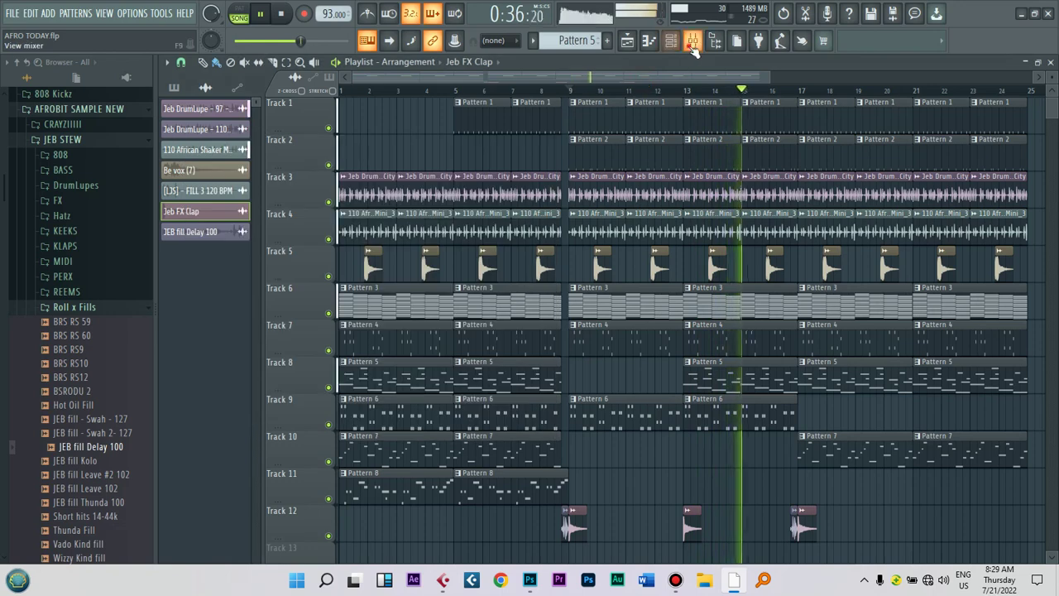
Step: Check the Kontakt Nylon Guitar instrument and set the Xpand!2 master level to -11.2 dB
key(F9)
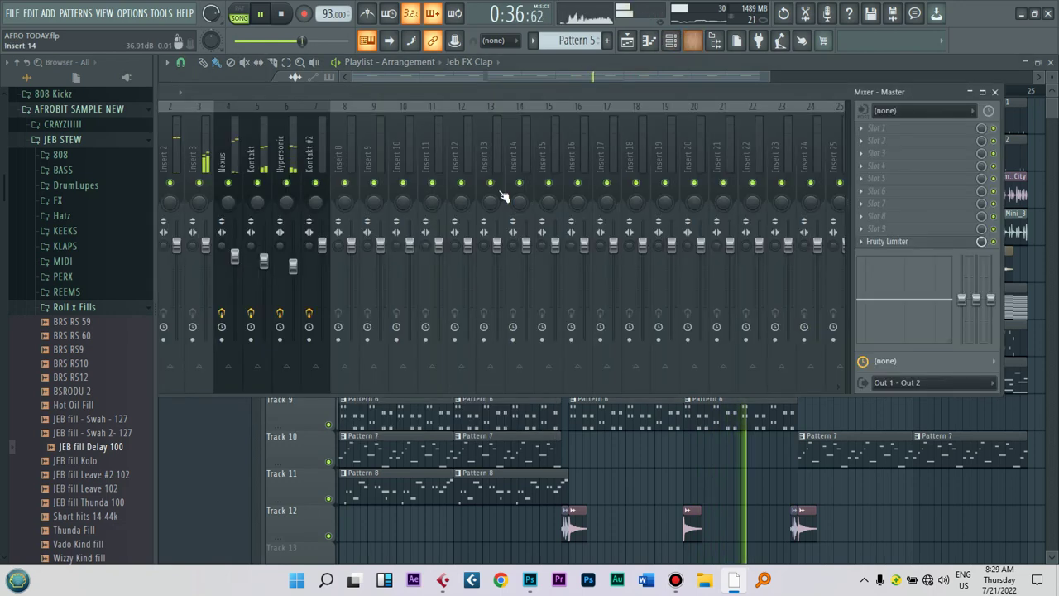
click(670, 42)
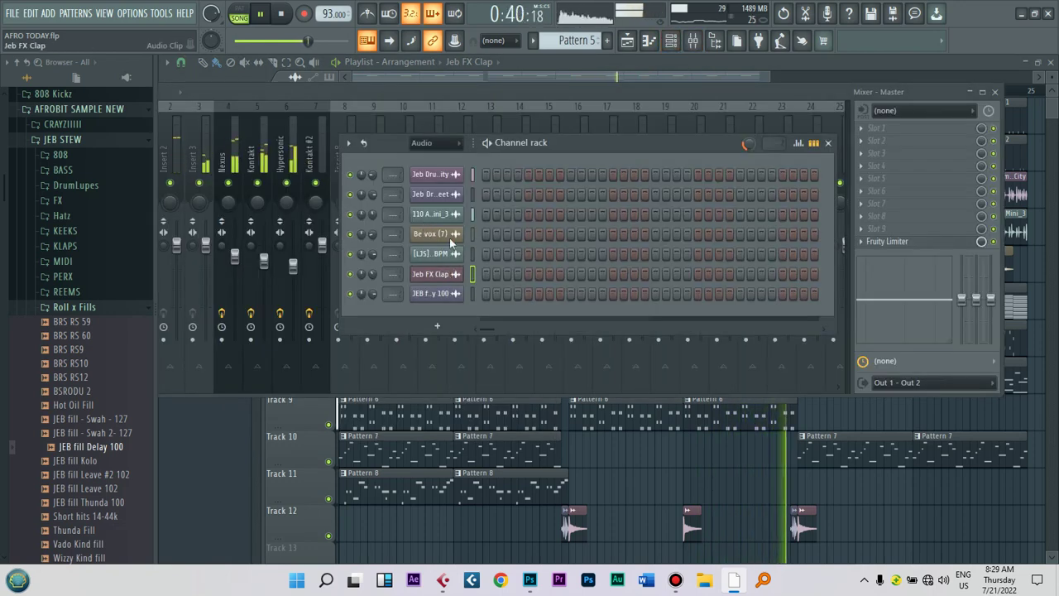
click(441, 189)
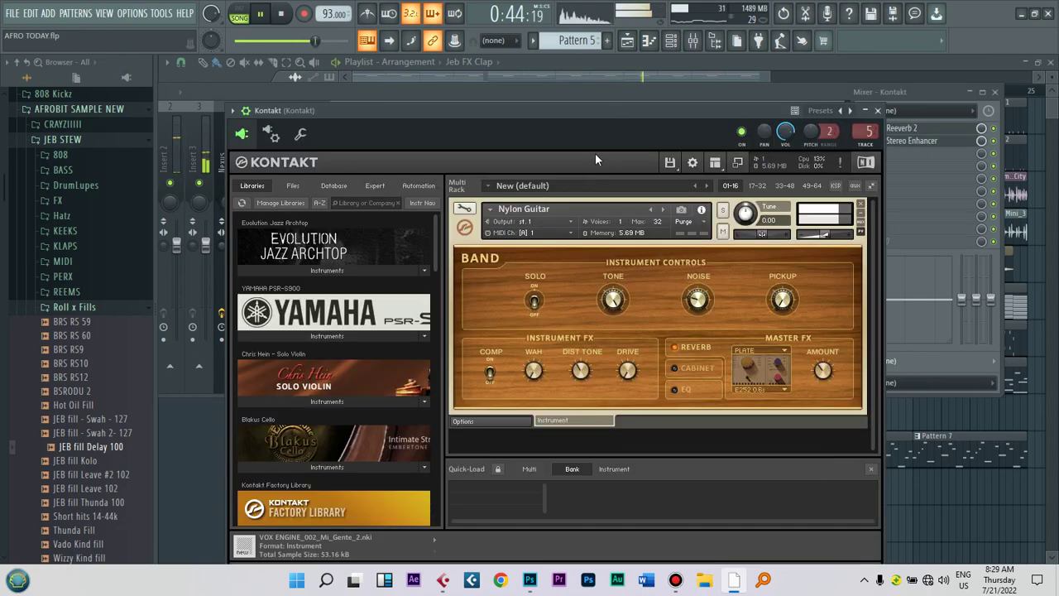
click(877, 111)
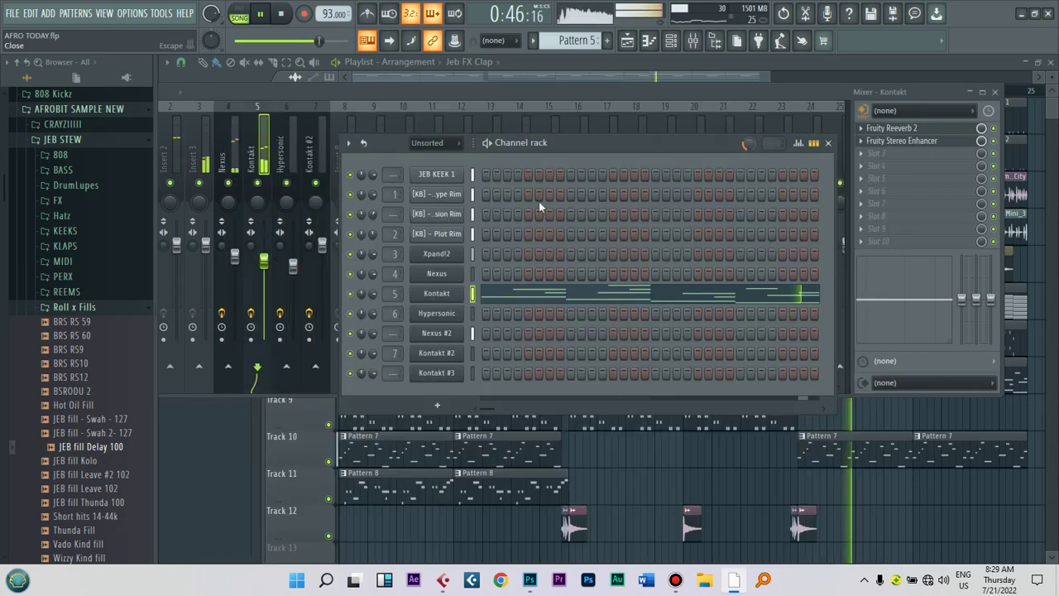
click(437, 255)
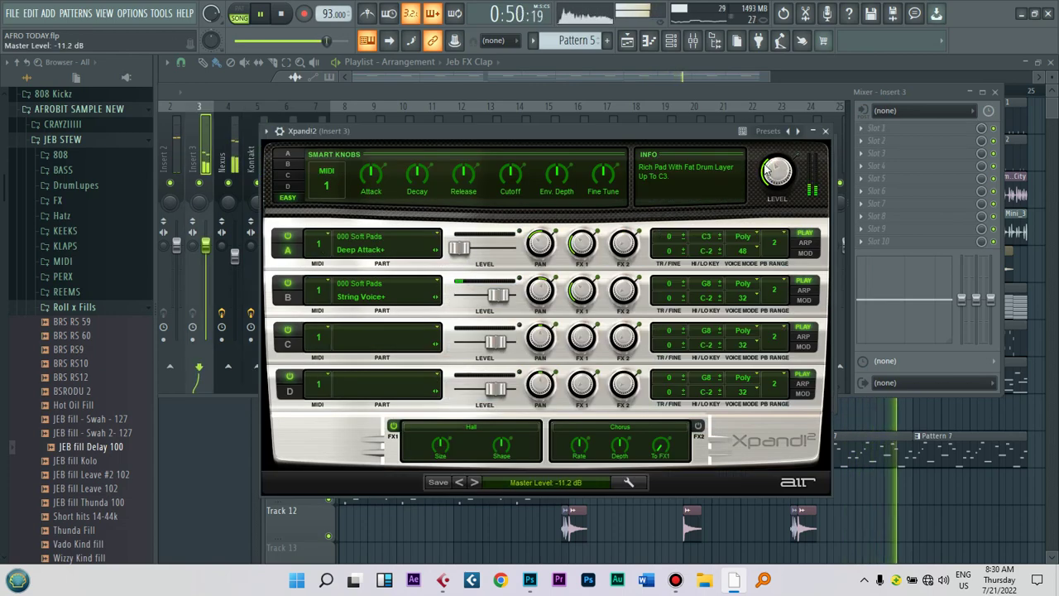
click(629, 42)
Step: Loop the playlist from bar 17 to bar 25, restart playback there and deselect the clips
drag(643, 78, 716, 83)
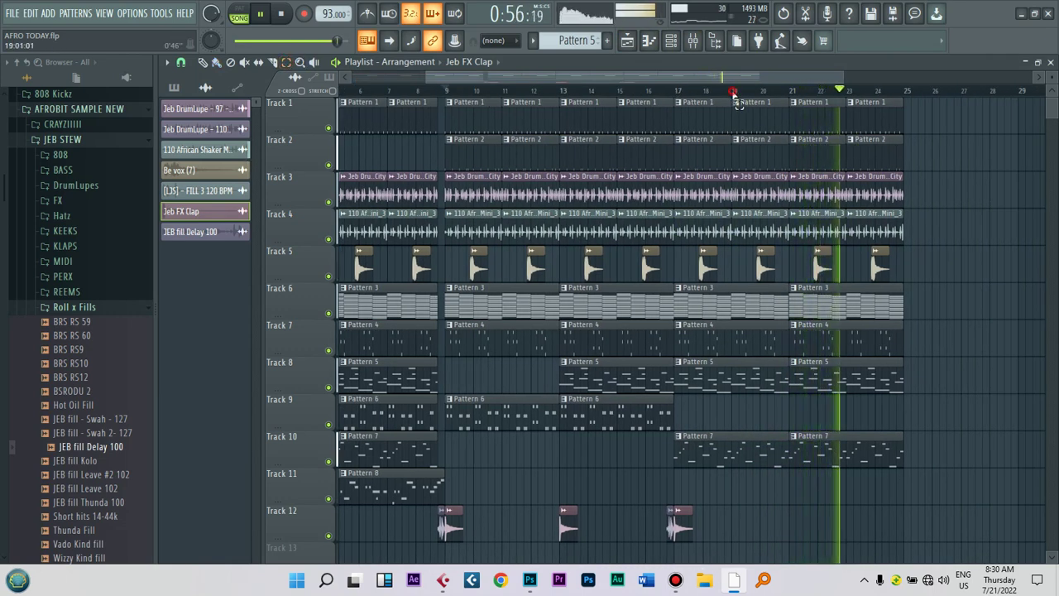
drag(733, 91, 905, 128)
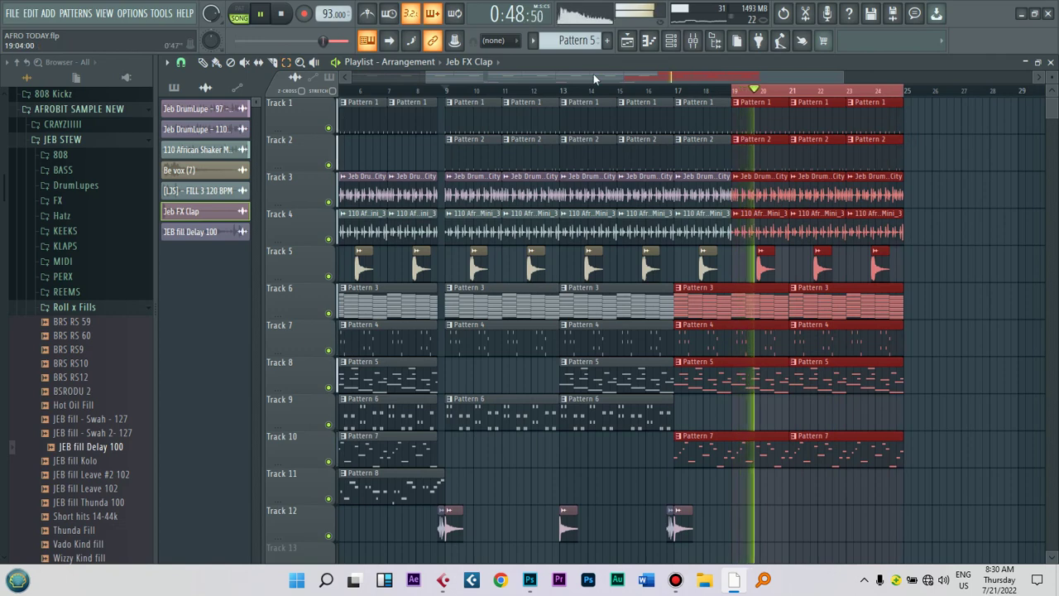
key(space)
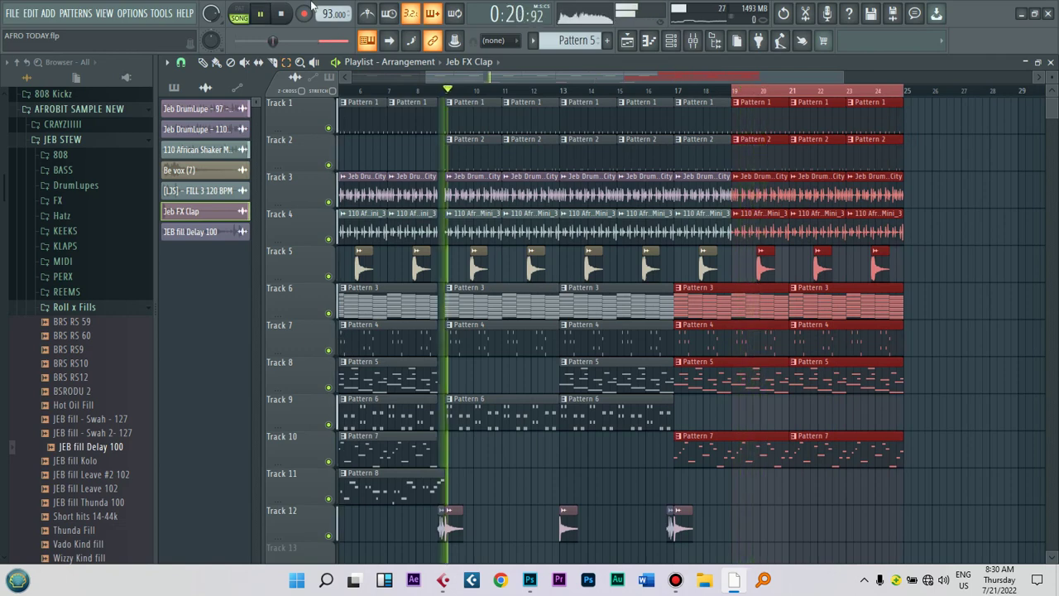
drag(677, 96, 890, 141)
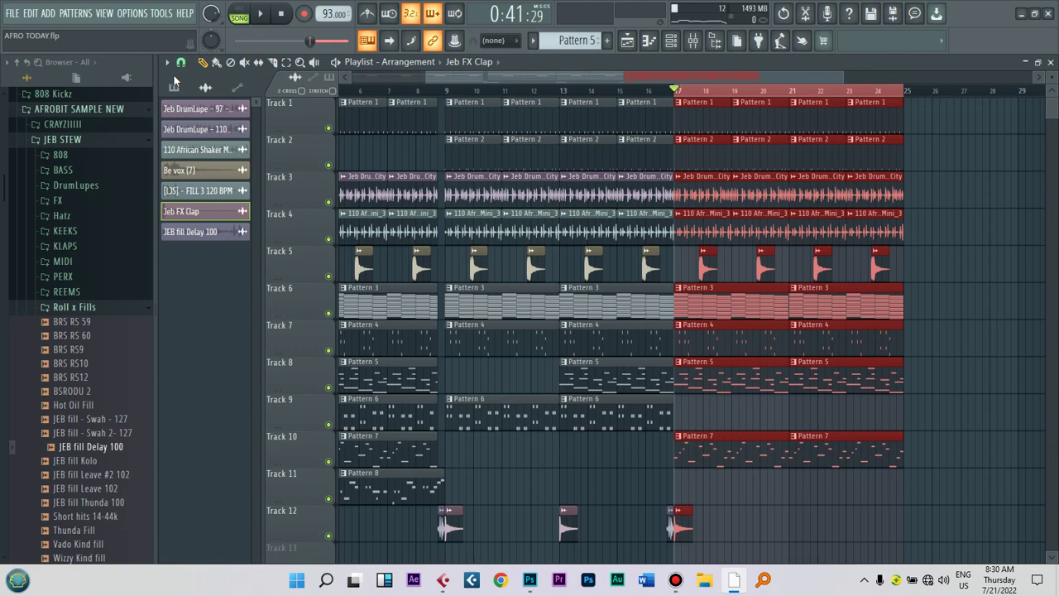
click(279, 17)
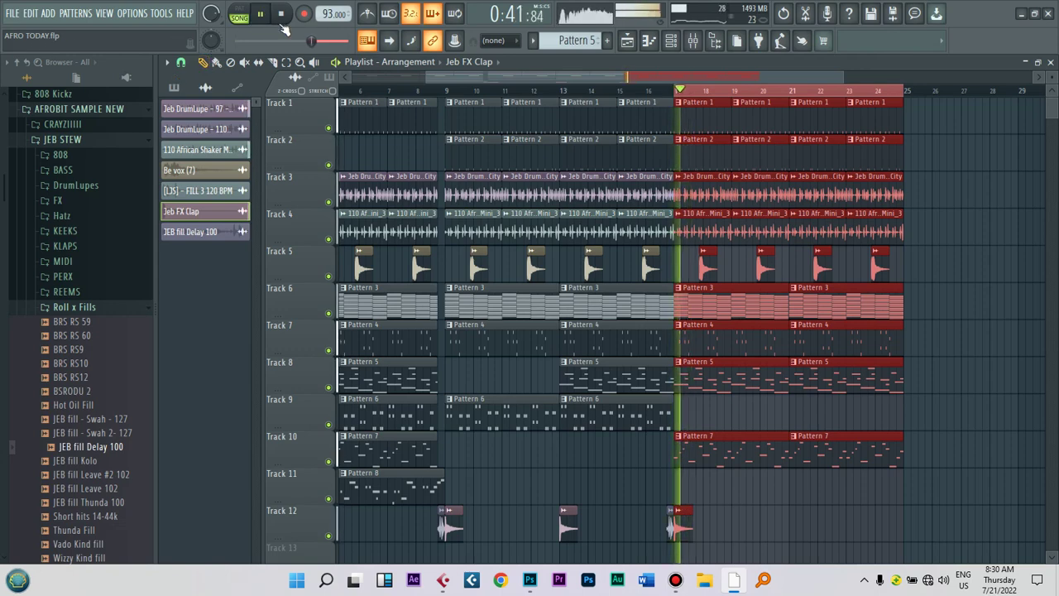
key(ctrl+d)
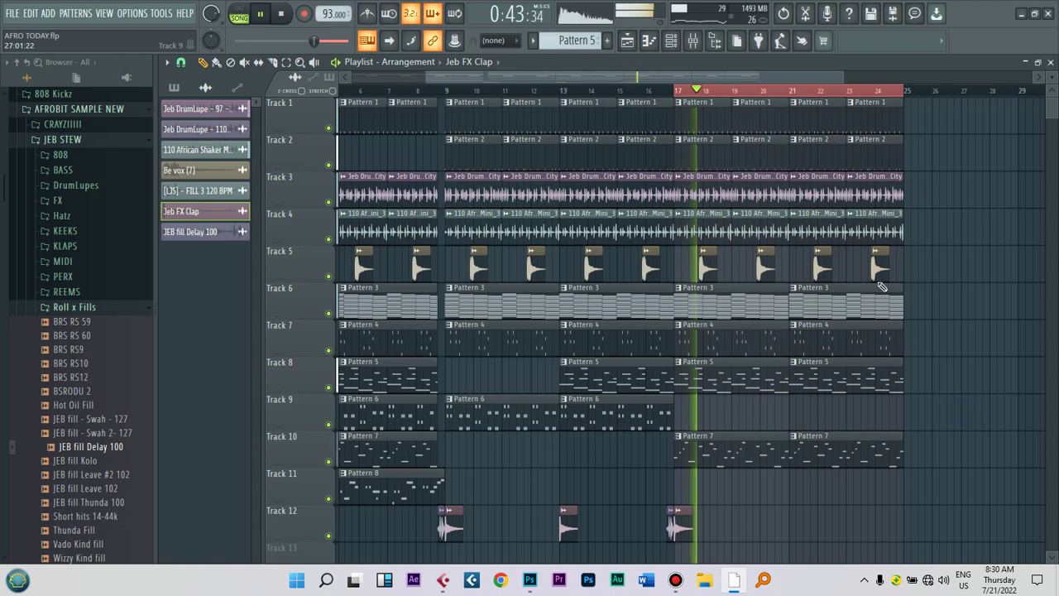
Step: In Pattern 3, draw short F#6, A6 and B6 notes from the middle of bar 1 for the Kontakt #2 channel
click(671, 41)
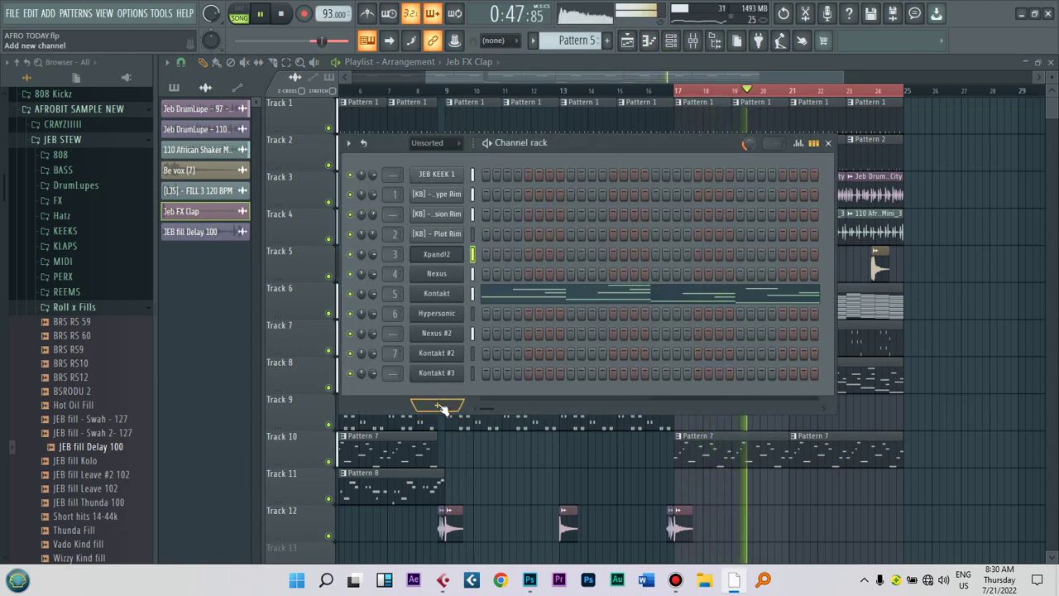
click(437, 352)
click(298, 129)
click(311, 146)
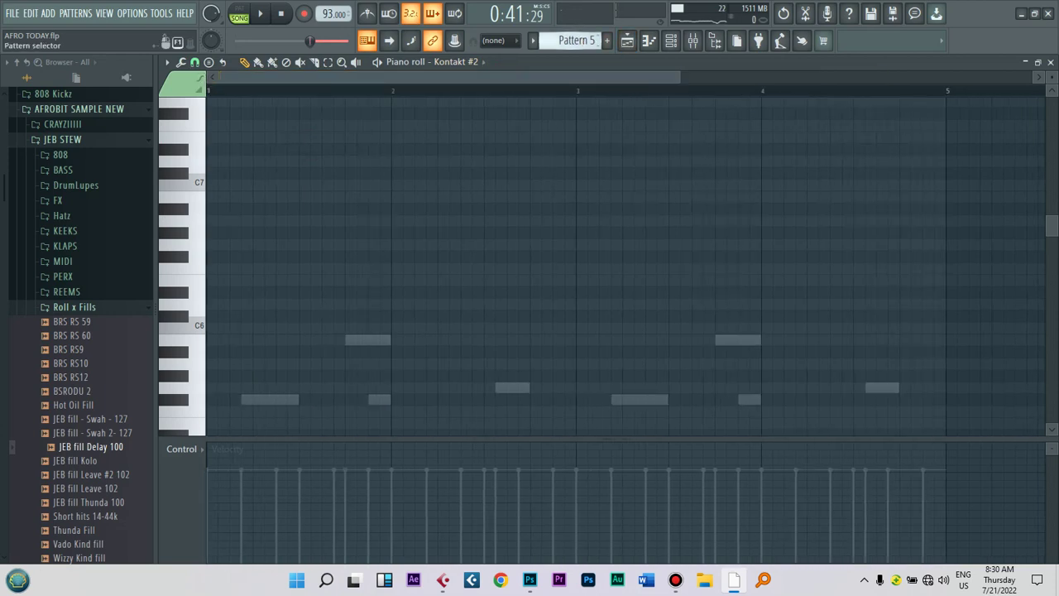
scroll(578, 42, down, 2)
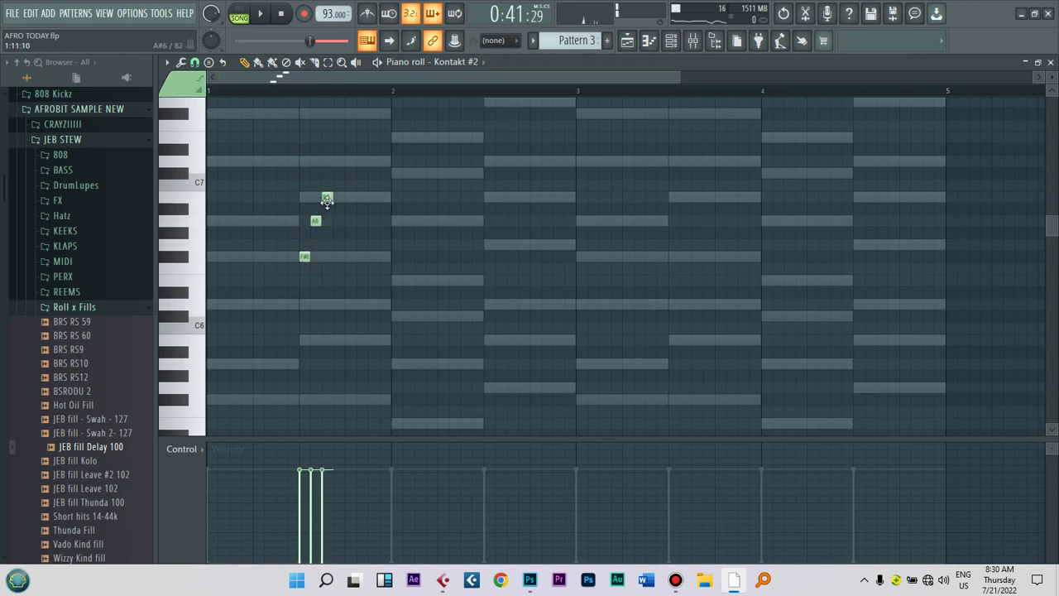
Step: Change the Kontakt #2 riff to F#6, G6, F#6 by removing B6, lowering A6 and adding a closing F#6
key(space)
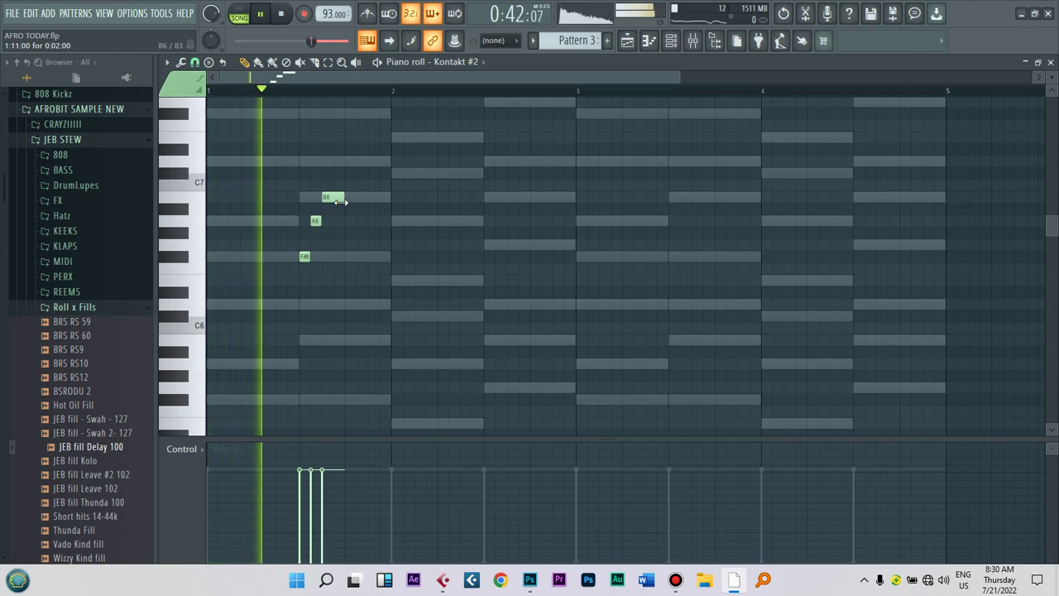
right_click(333, 199)
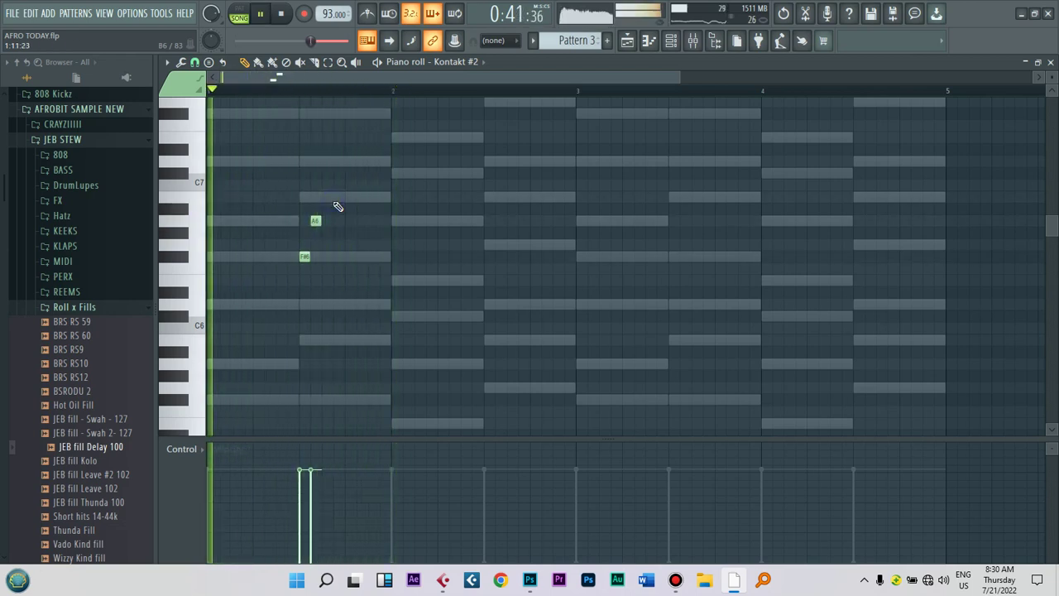
drag(315, 220, 315, 248)
click(327, 256)
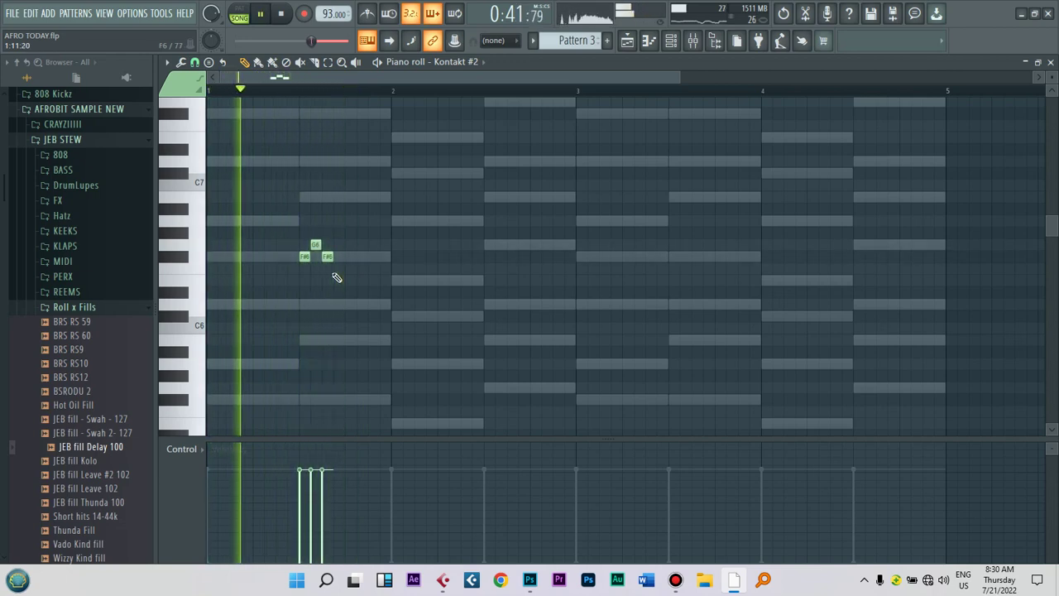
Step: Replace the middle G6 note of the Kontakt #2 riff with a B6 note
right_click(315, 246)
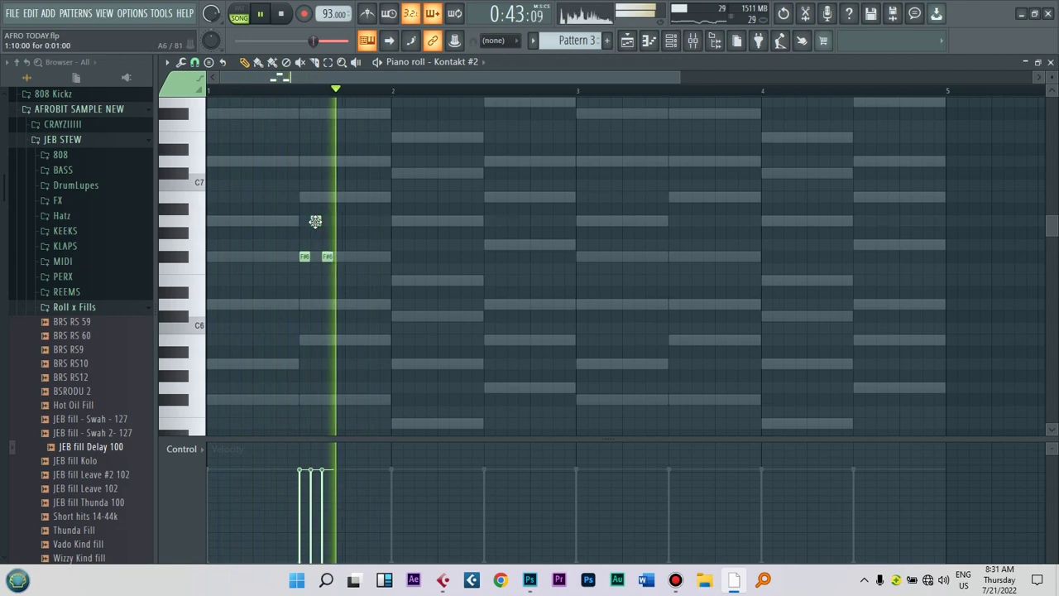
click(315, 220)
drag(320, 182, 316, 201)
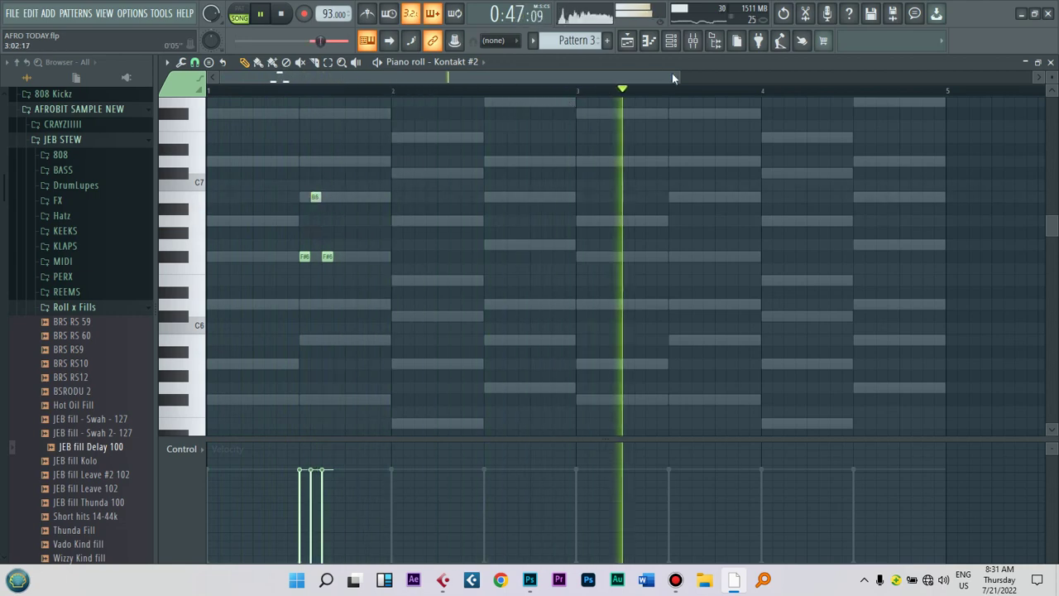
drag(677, 77, 463, 100)
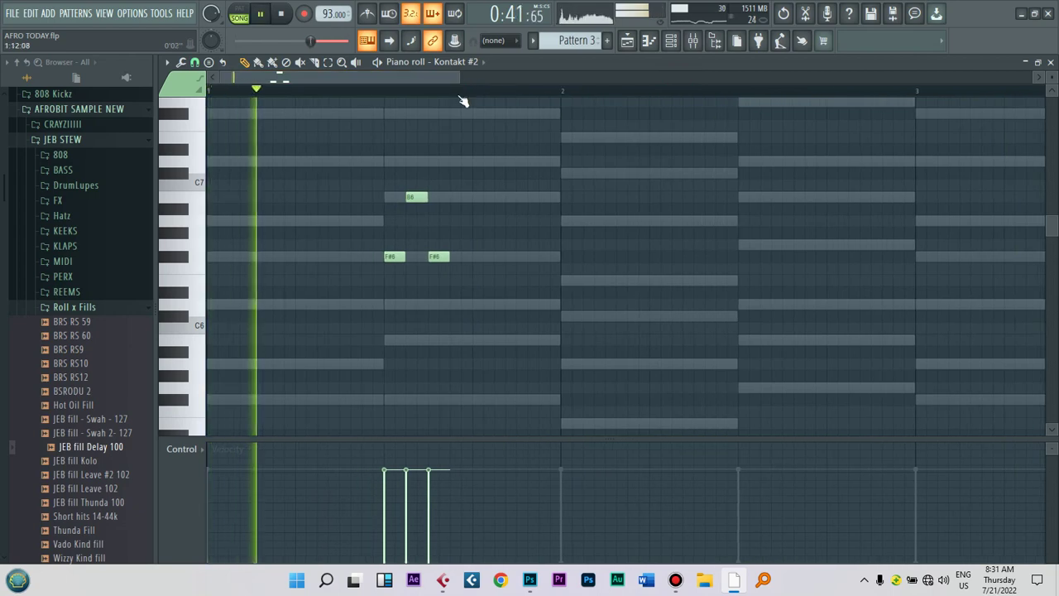
Step: Try the middle note of the Kontakt #2 riff at E6, set it to G6 and redraw the closing F#6
drag(422, 199, 420, 280)
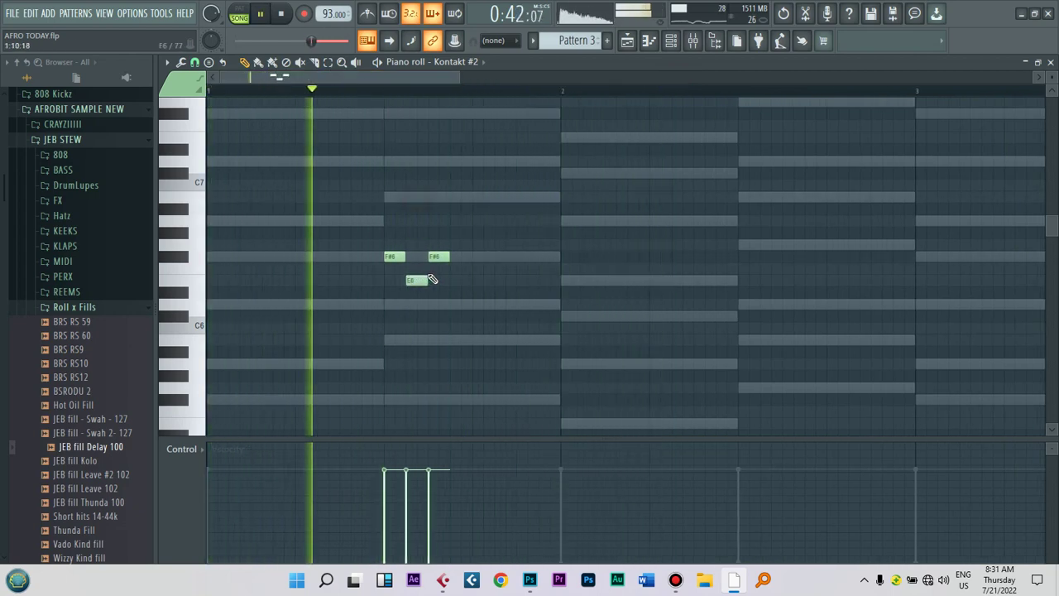
right_click(437, 257)
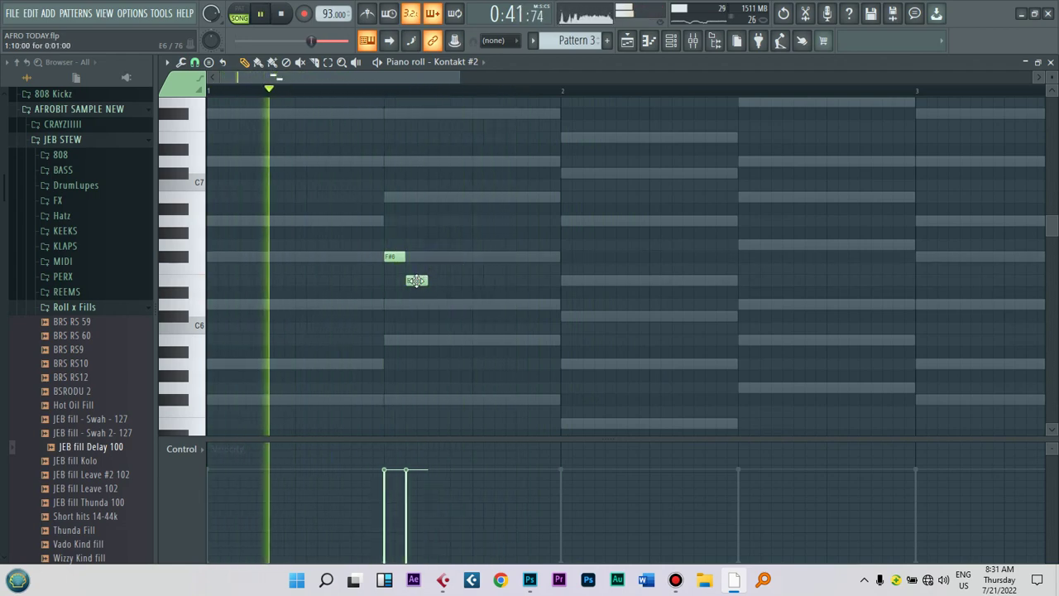
drag(416, 281, 416, 238)
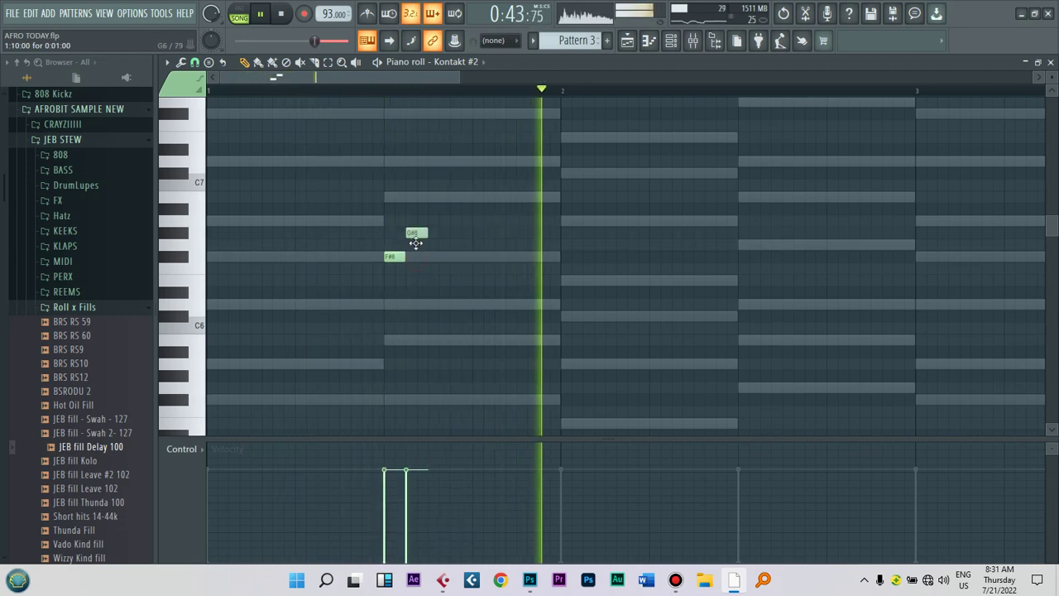
drag(415, 236, 415, 244)
click(435, 257)
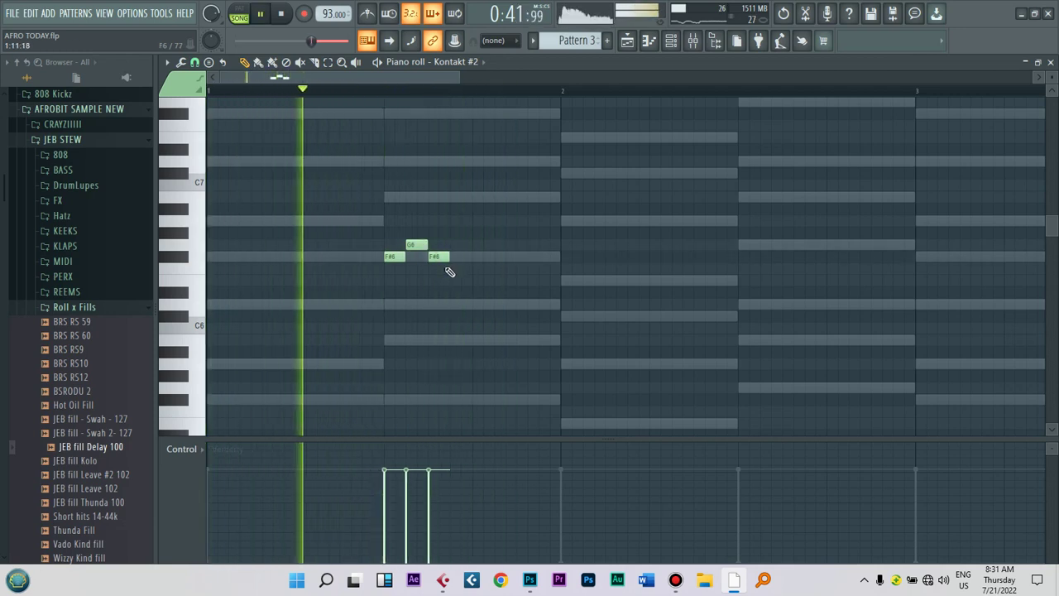
Step: Lower the closing F#6 to D6 and continue the riff with a longer E6, a short F#6 and a D6 near the bar's end
drag(438, 258, 442, 317)
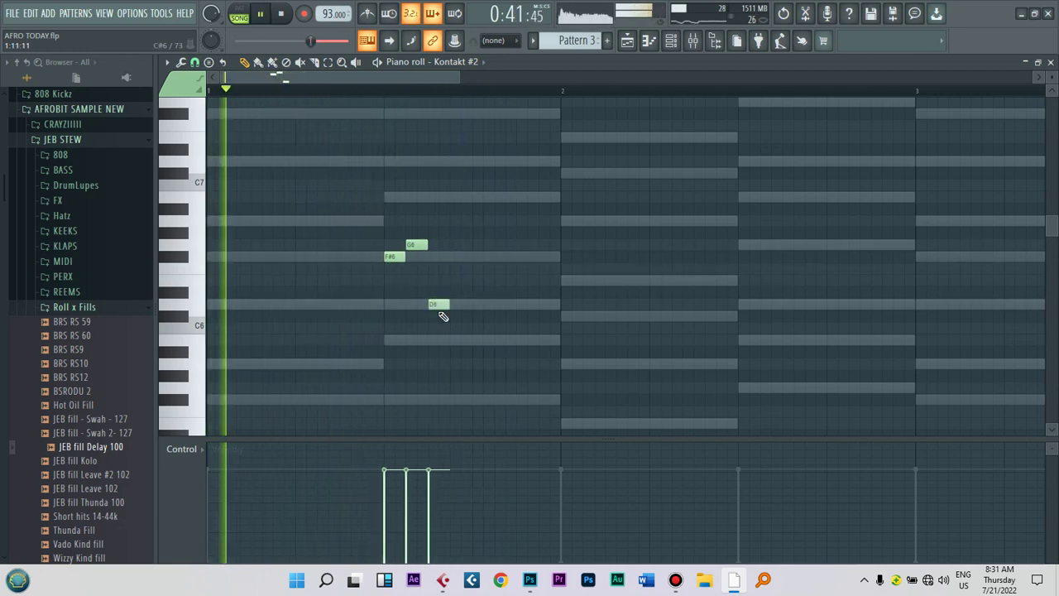
click(450, 281)
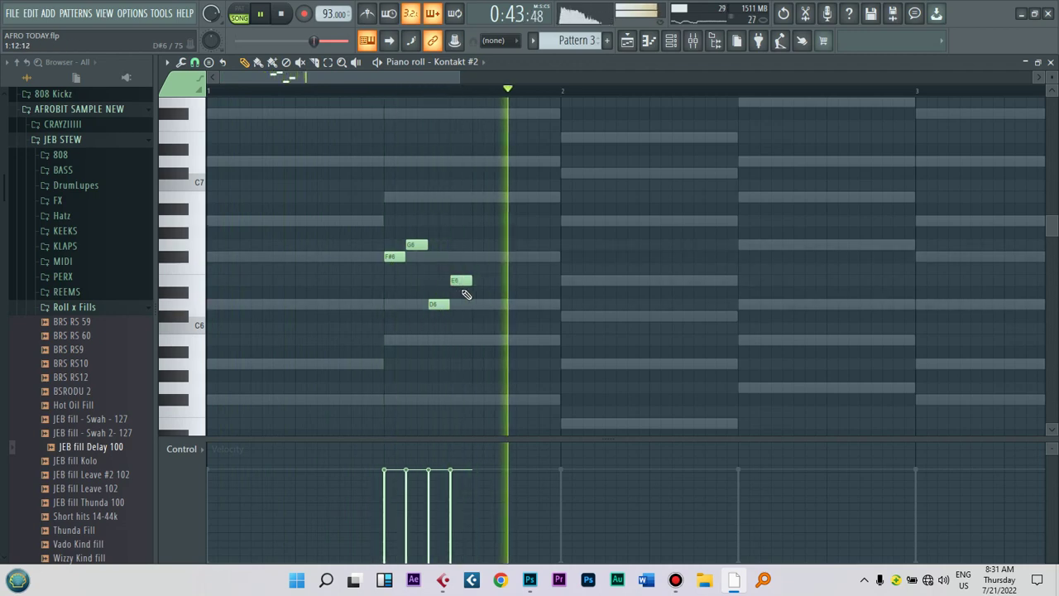
click(478, 304)
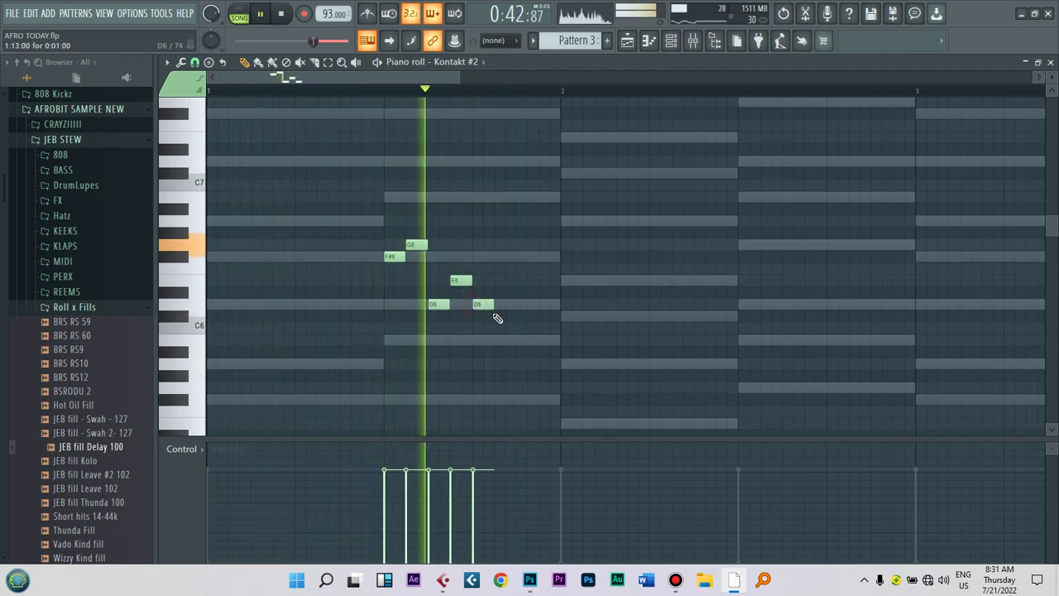
drag(477, 305, 524, 307)
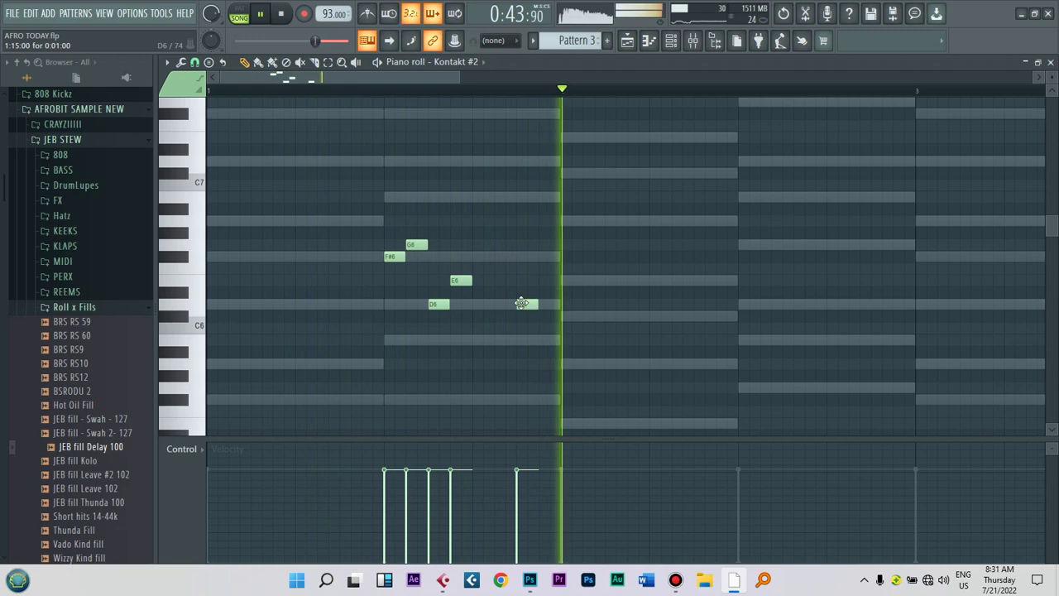
drag(470, 280, 507, 260)
click(495, 256)
key(space)
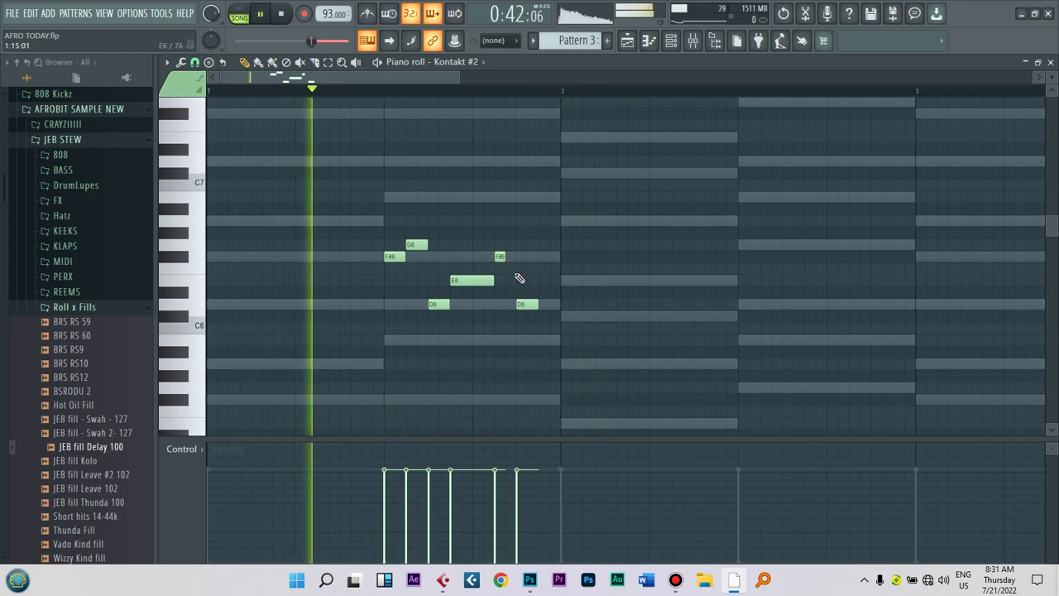
Step: Lower the short F#6 before the last D6 to B5 and try a short C6 after it
drag(500, 255, 500, 304)
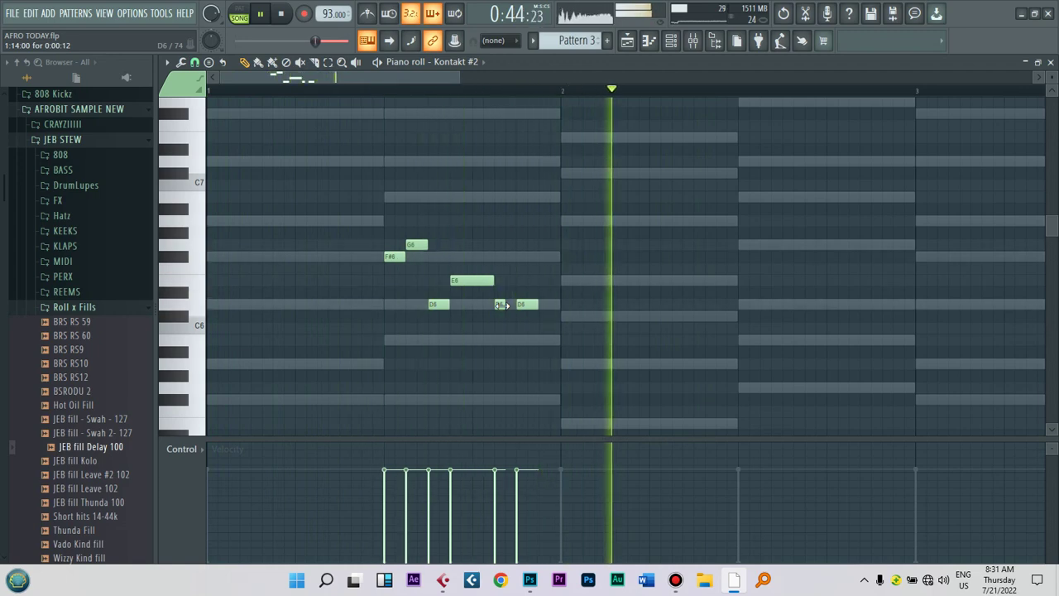
drag(500, 305, 499, 341)
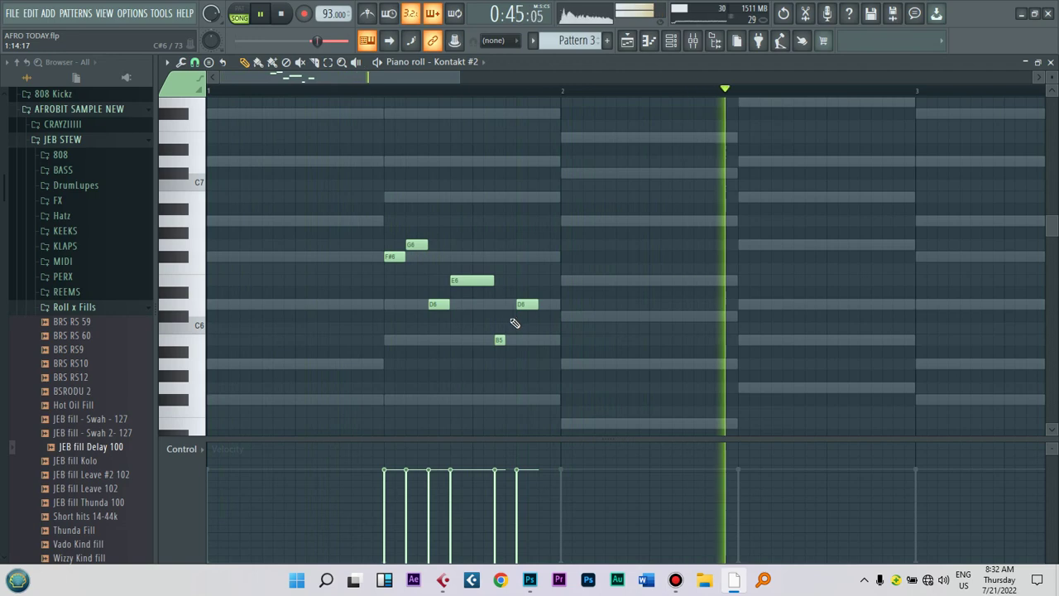
click(509, 316)
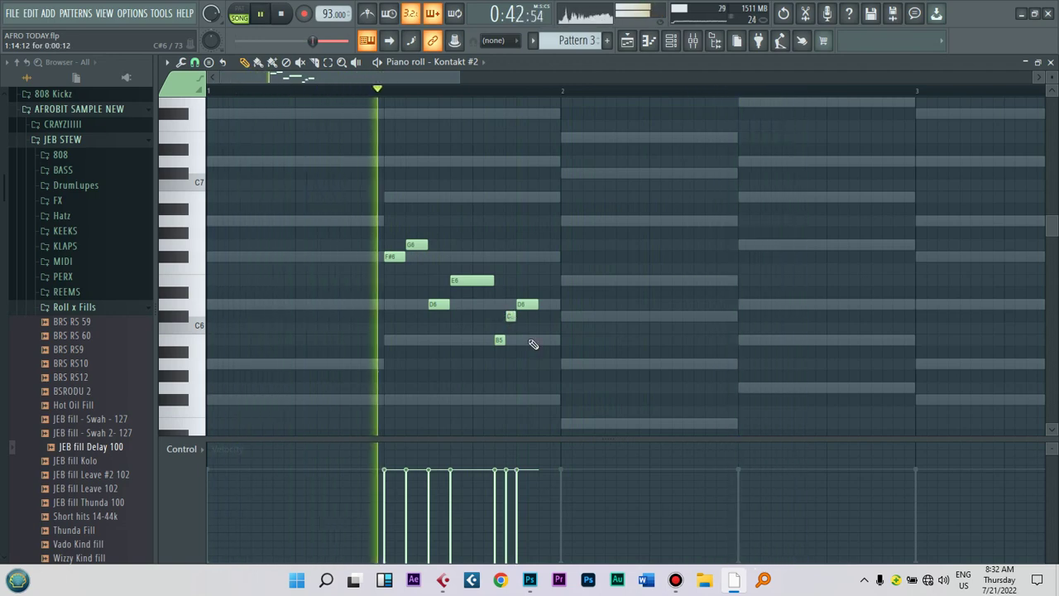
right_click(510, 316)
Step: Clear the riff and start a new one from the middle of bar 1 with two short F#6 notes and a longer A6
key(space)
key(ctrl+a)
key(Delete)
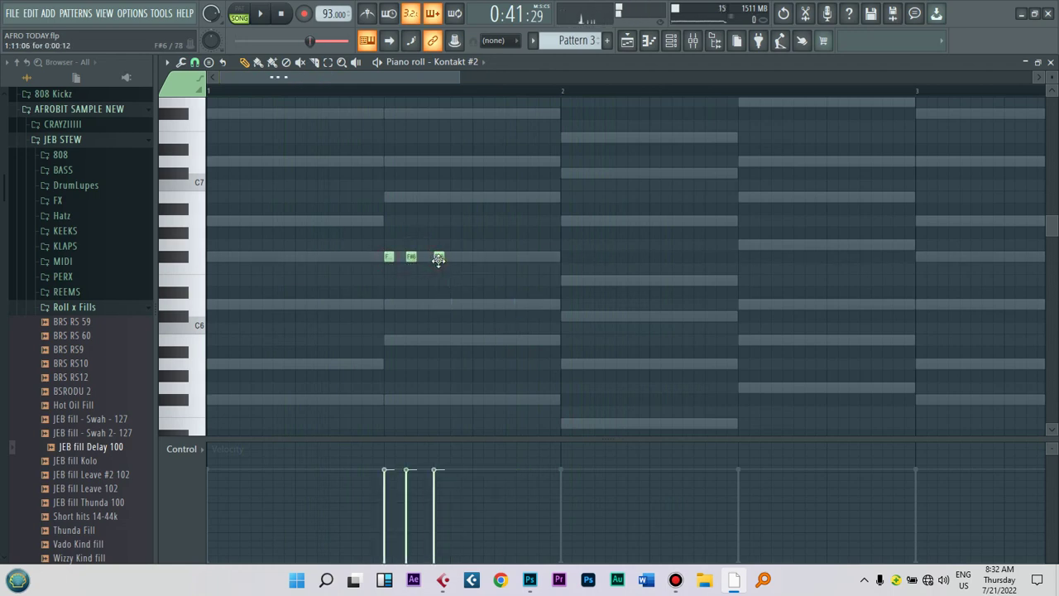
key(space)
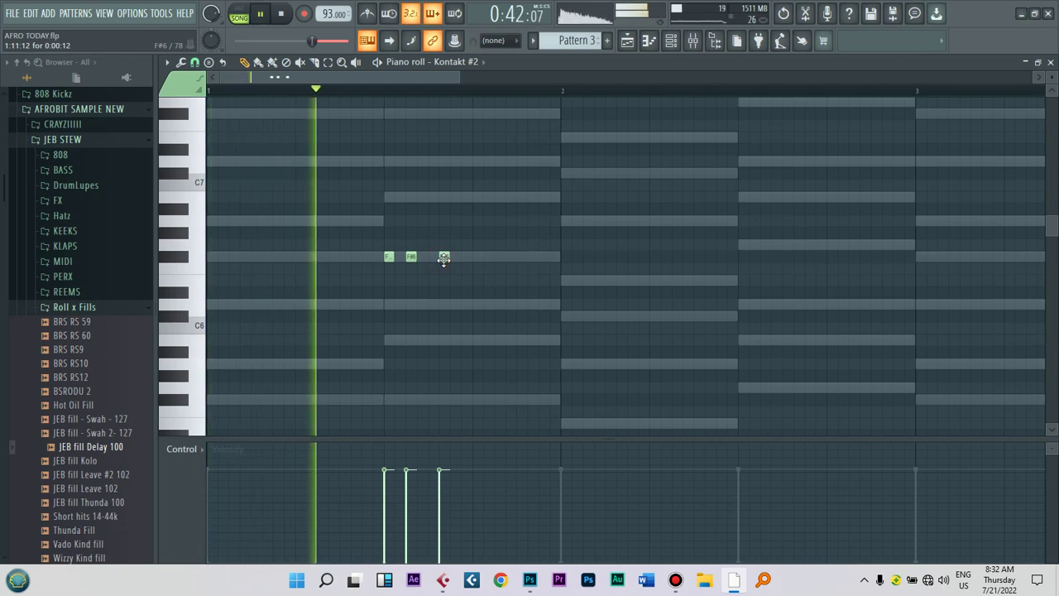
key(space)
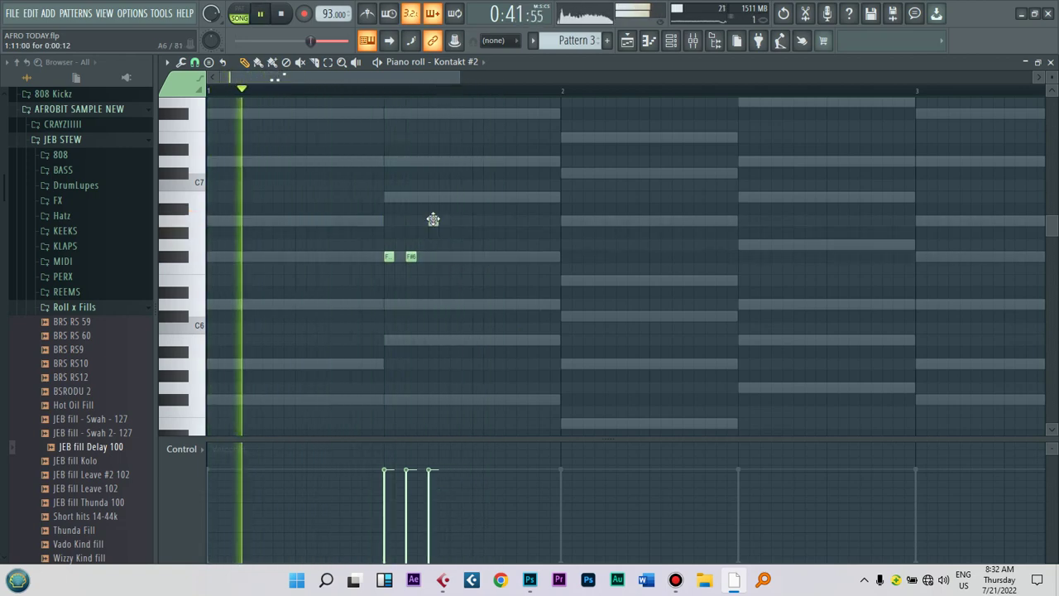
click(433, 222)
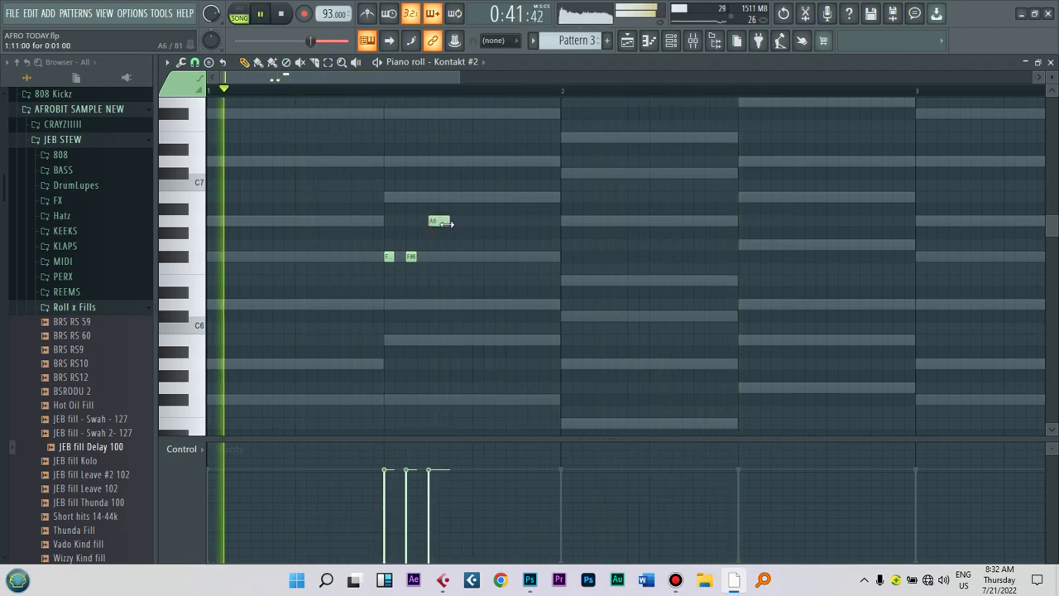
Step: Rearrange the riff into a descending B6, A6, G6 line and add a closing F#6 note
drag(412, 258, 411, 198)
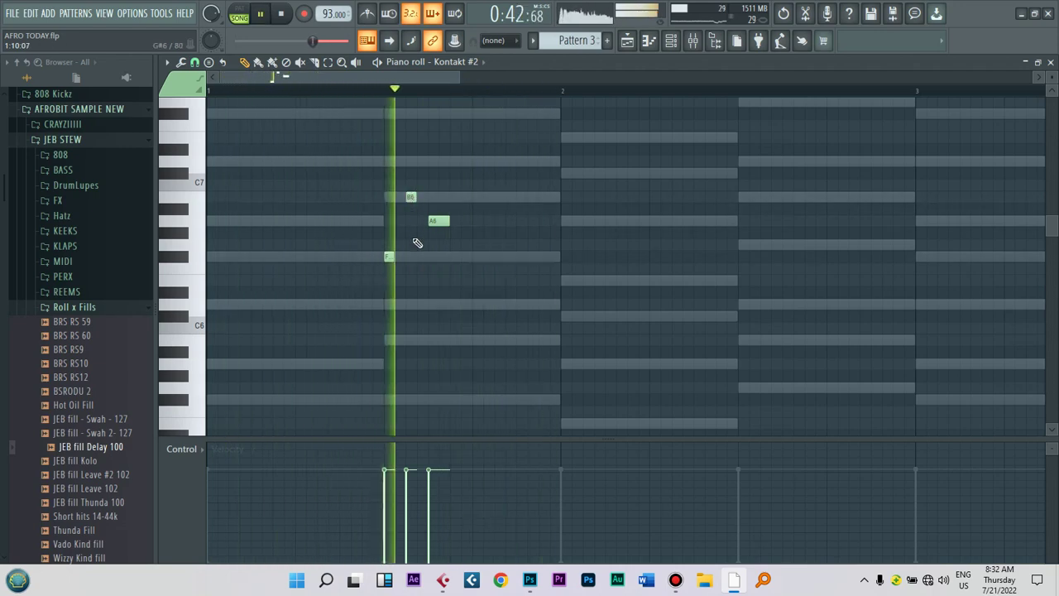
drag(387, 257, 409, 220)
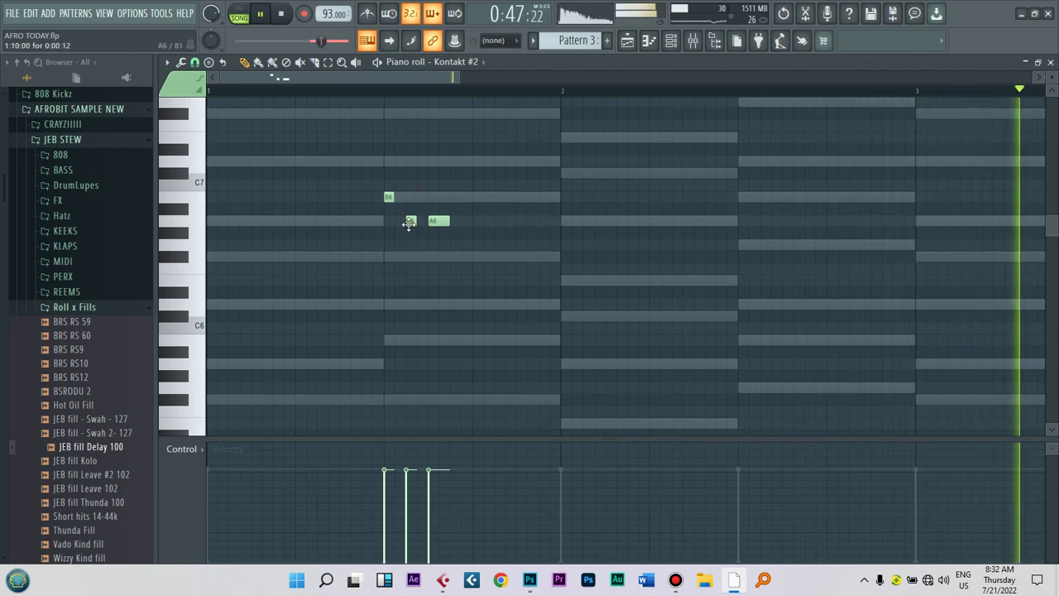
click(454, 258)
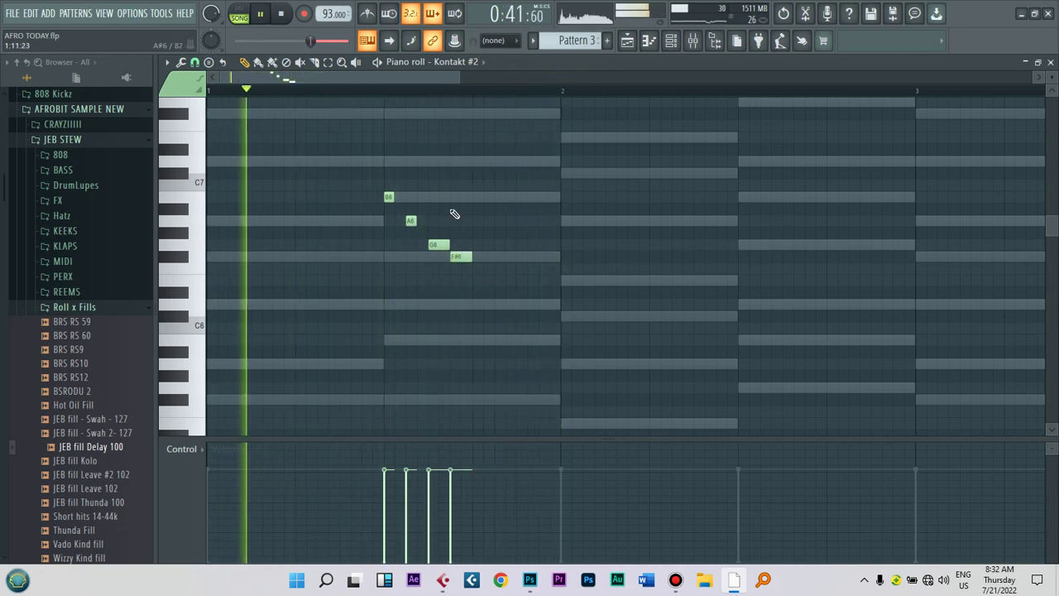
Step: Replace the opening B6 with a short D6, lower the A6 note to E6 and restart playback
right_click(389, 197)
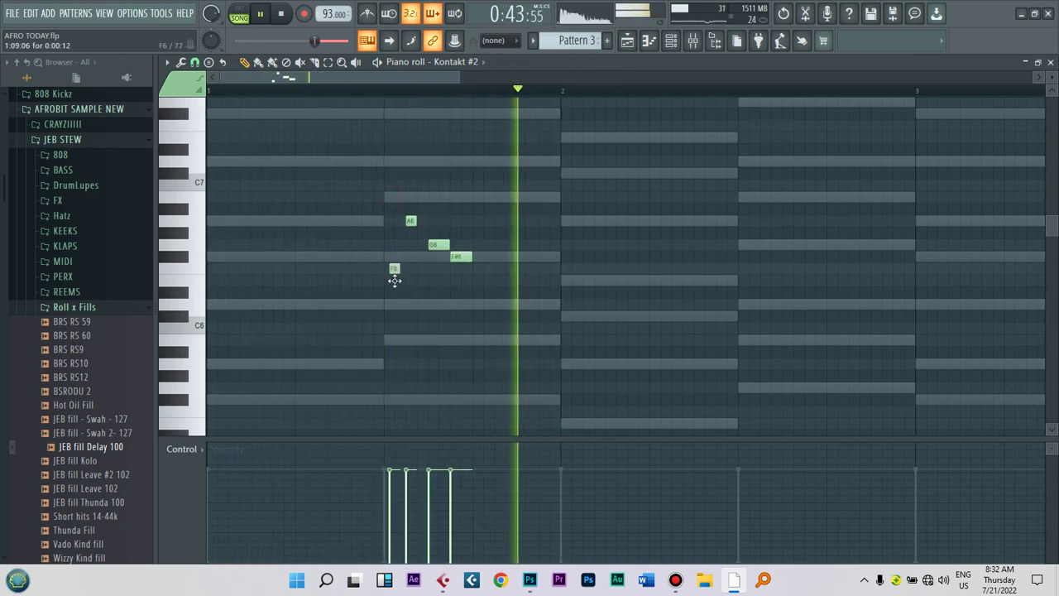
click(389, 305)
drag(409, 220, 411, 281)
key(space)
key(space)
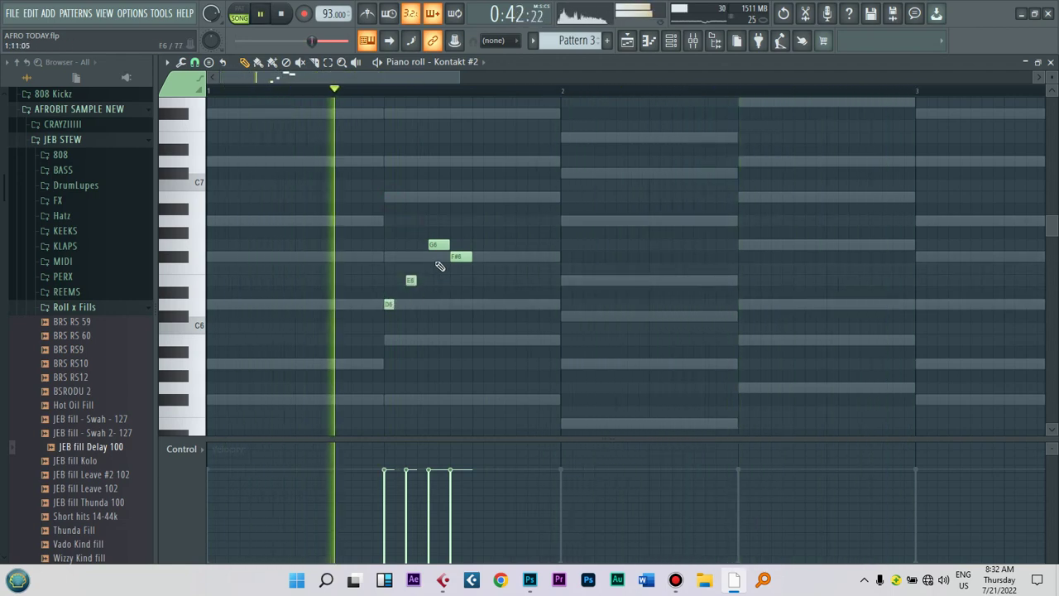
Step: Lower the G6 note to F#6 and add a D6 note near the end of bar 1
drag(439, 246, 441, 259)
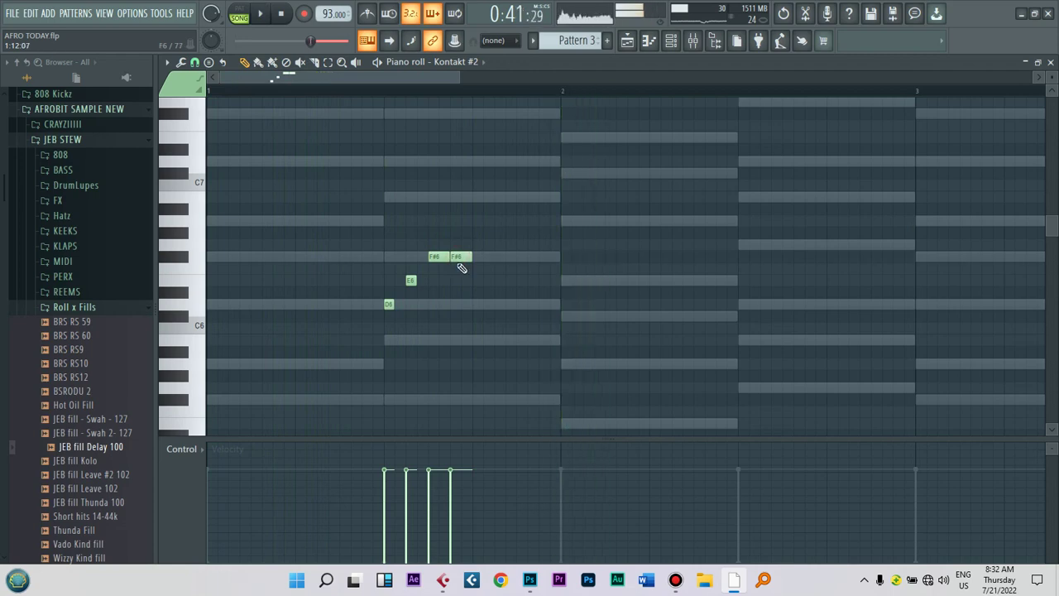
click(511, 281)
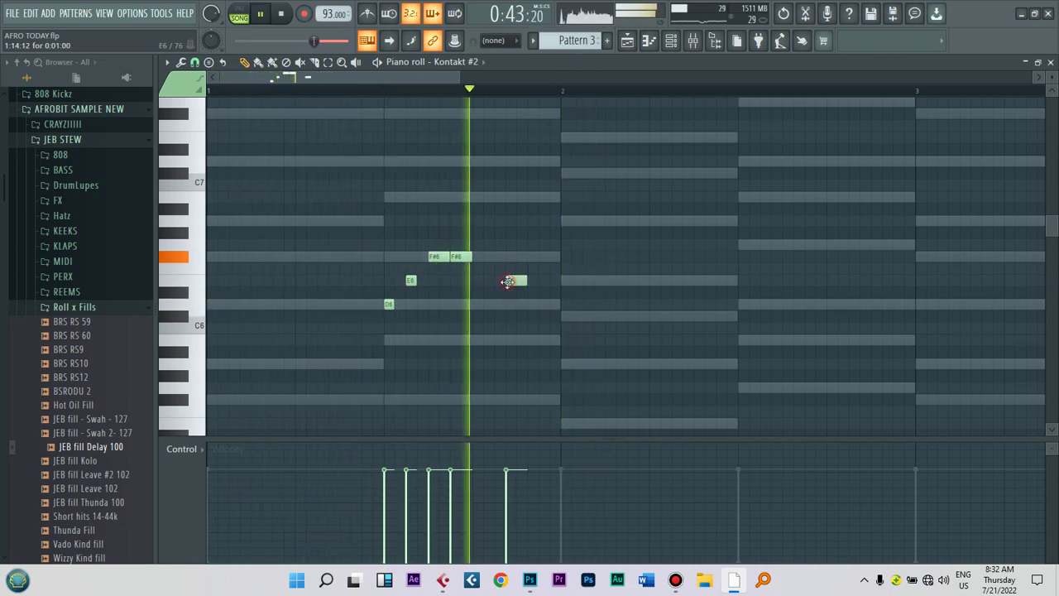
drag(512, 282, 525, 307)
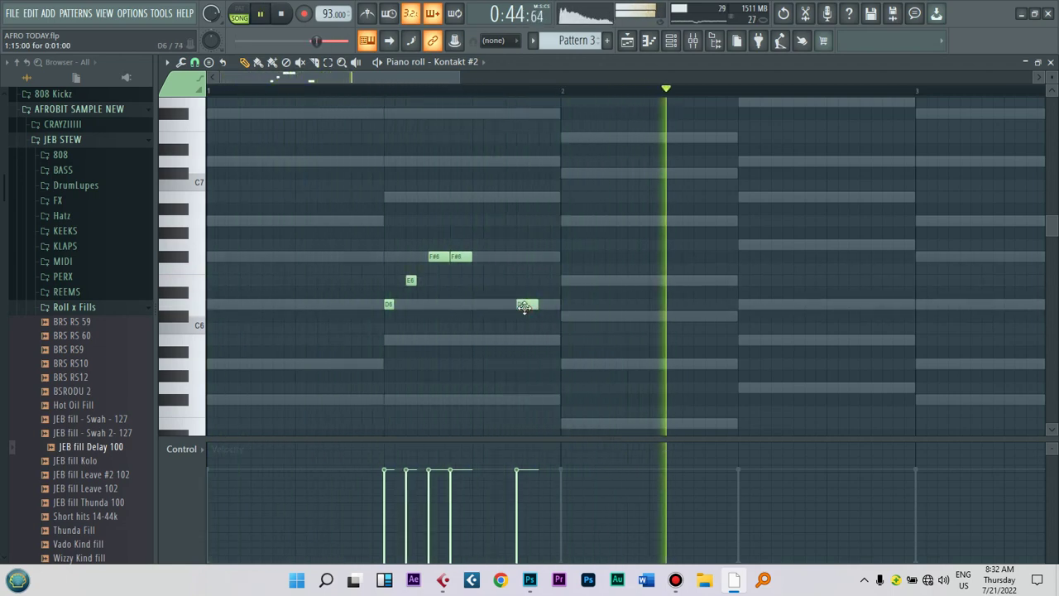
Step: Copy the five-note riff to the middle of bar 2, raising its two F#6 notes to G6 and its closing D6 to F#6
drag(551, 341, 383, 209)
drag(388, 303, 742, 305)
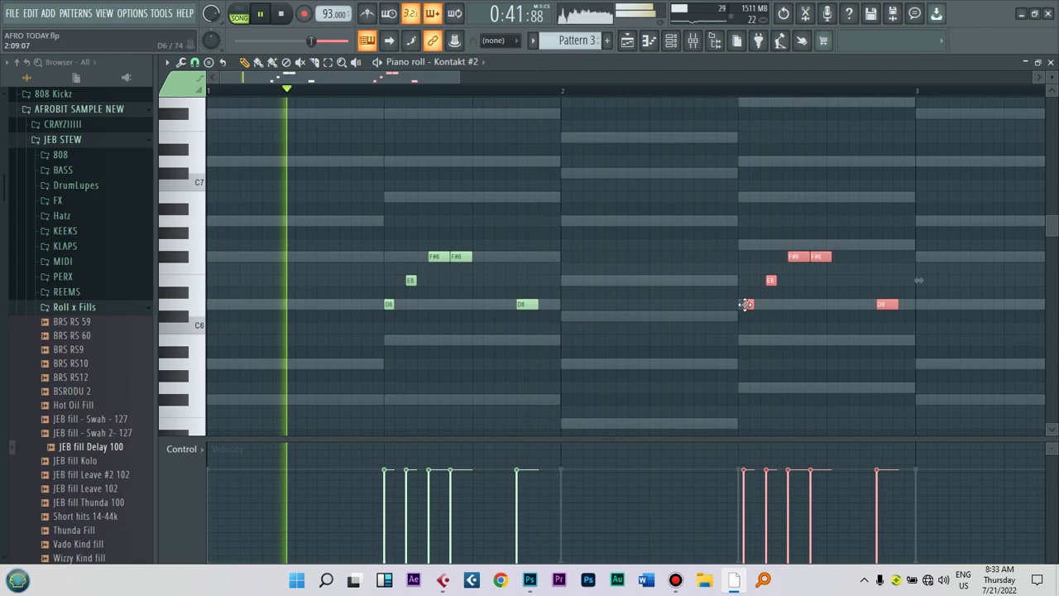
drag(834, 267, 793, 236)
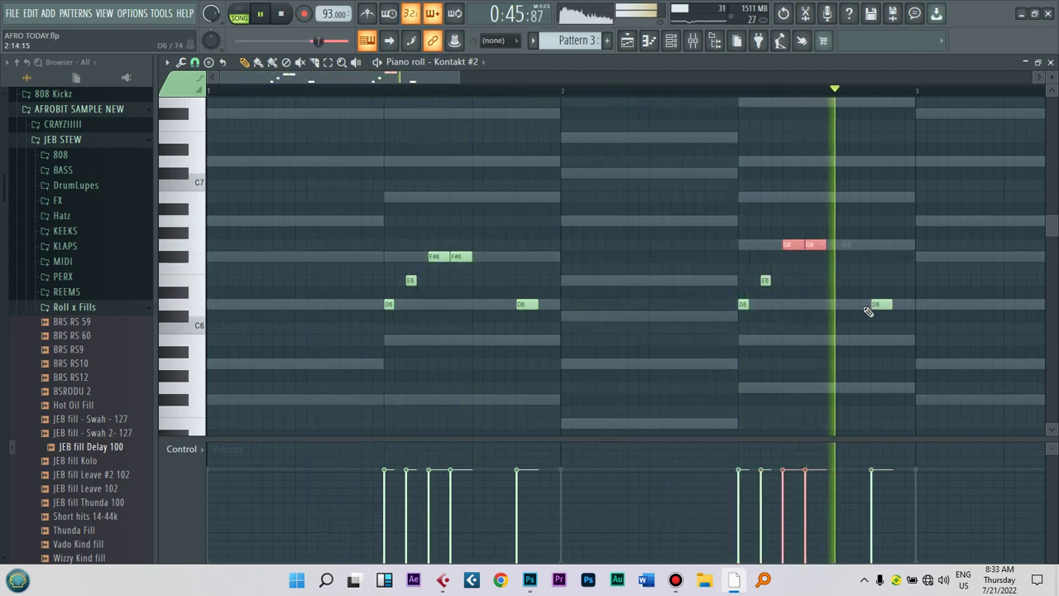
click(895, 267)
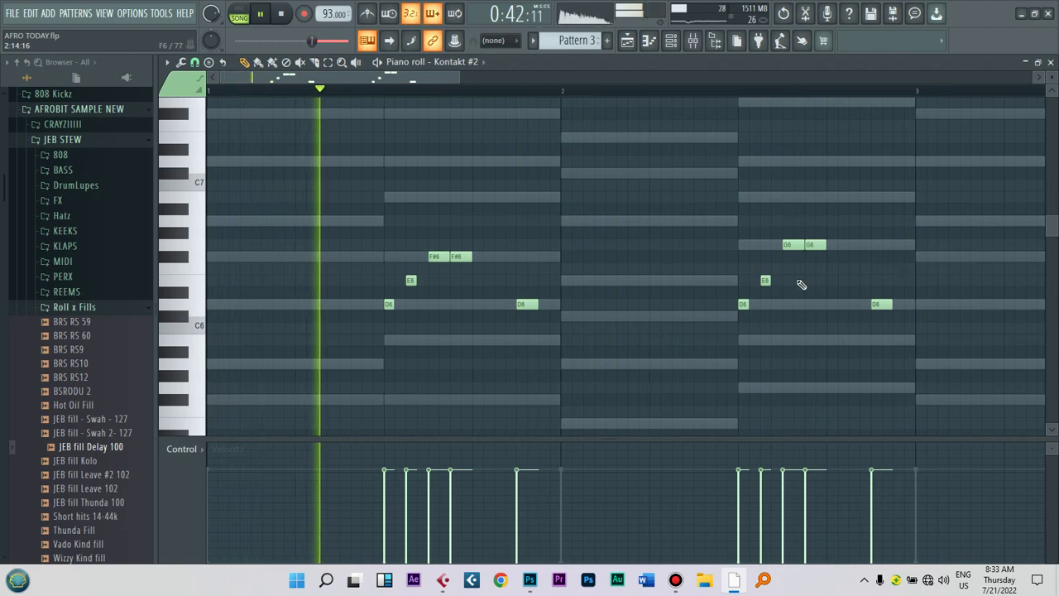
drag(880, 303, 879, 253)
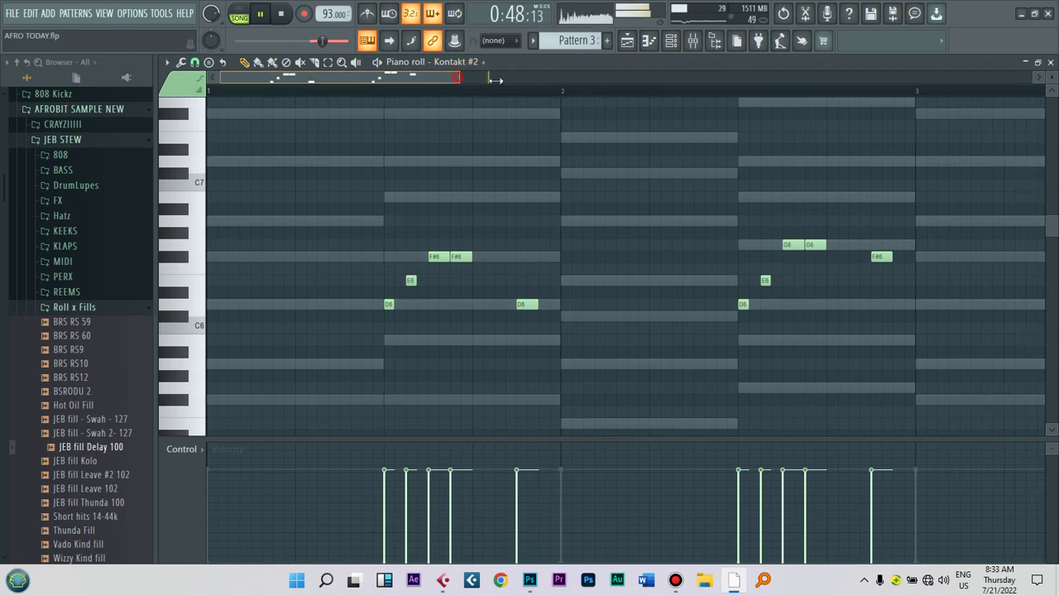
Step: Duplicate the two-bar Kontakt #2 melody into bars 3 and 4
drag(495, 78, 604, 78)
drag(702, 391, 322, 198)
key(ctrl+b)
drag(592, 301, 765, 303)
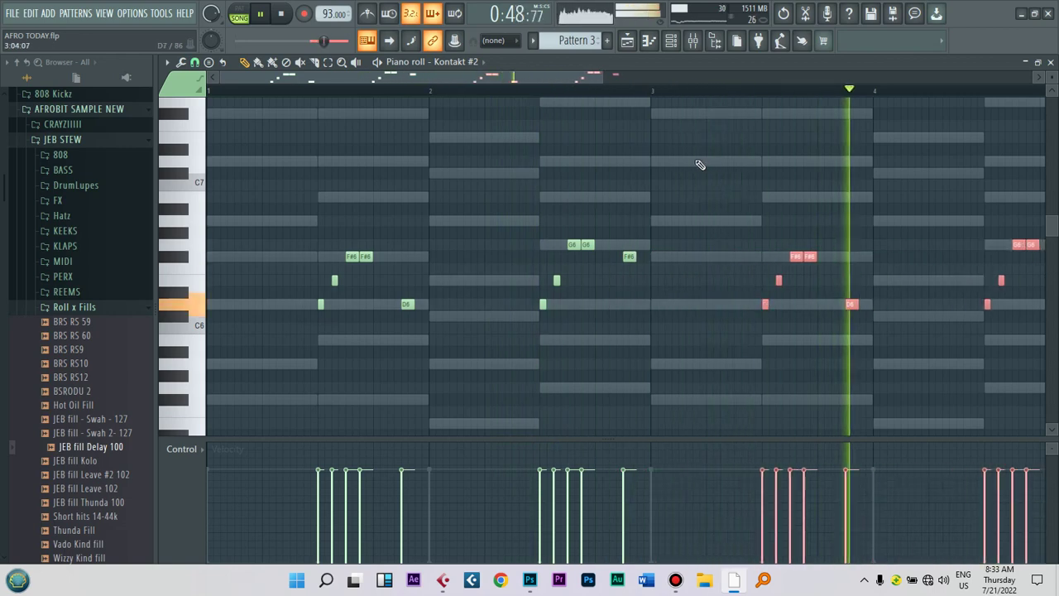
Step: Lower the bar 4 phrase to B5, C6, D6, D6 and a closing B5
drag(835, 205, 713, 333)
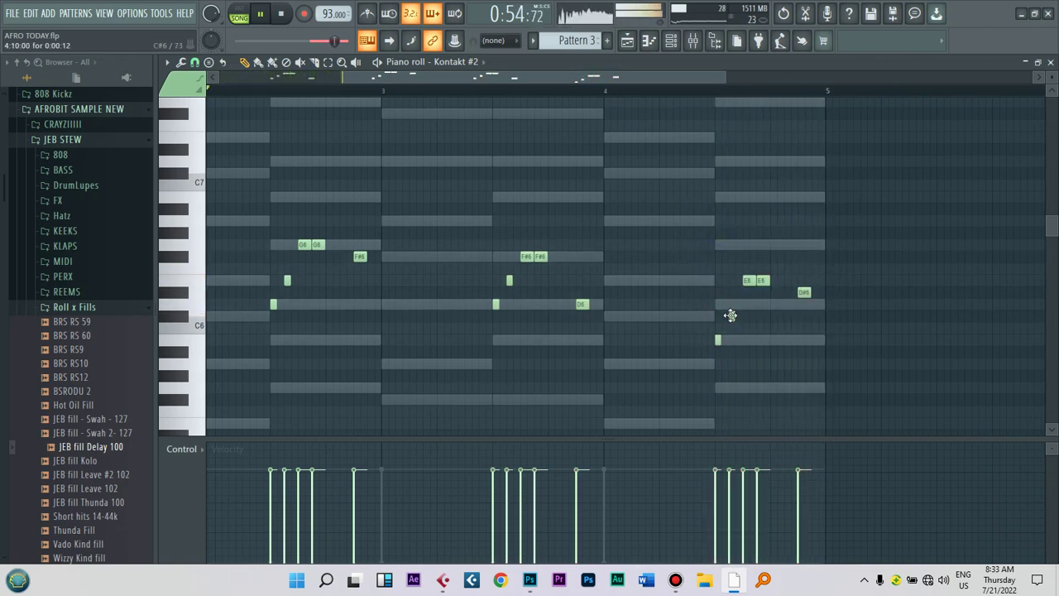
drag(731, 315, 801, 340)
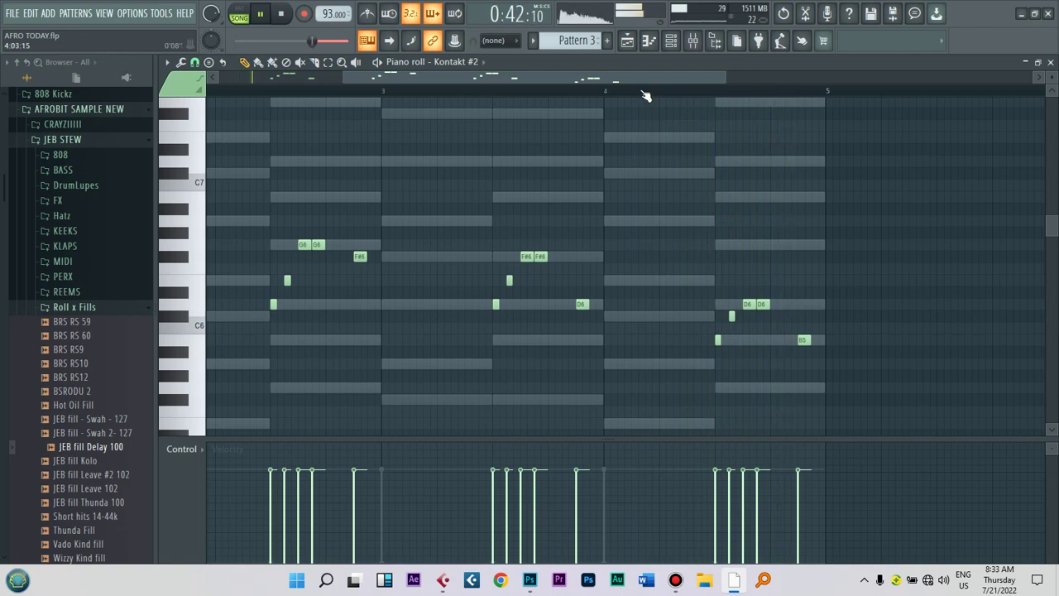
Step: Load Fruity Stereo Enhancer into the second effect slot of the Kontakt #2 mixer track
click(671, 40)
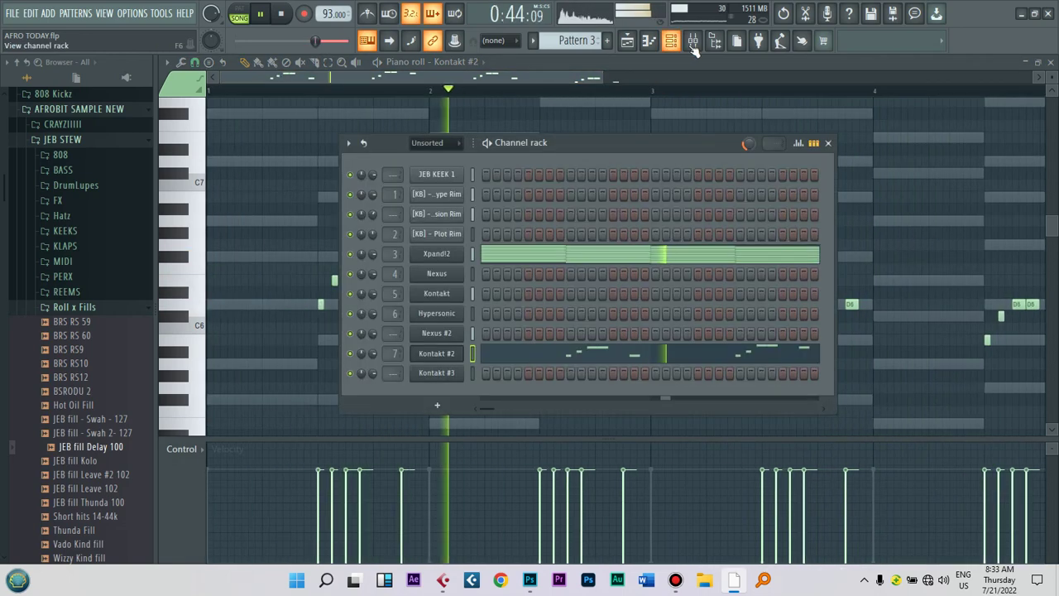
click(693, 41)
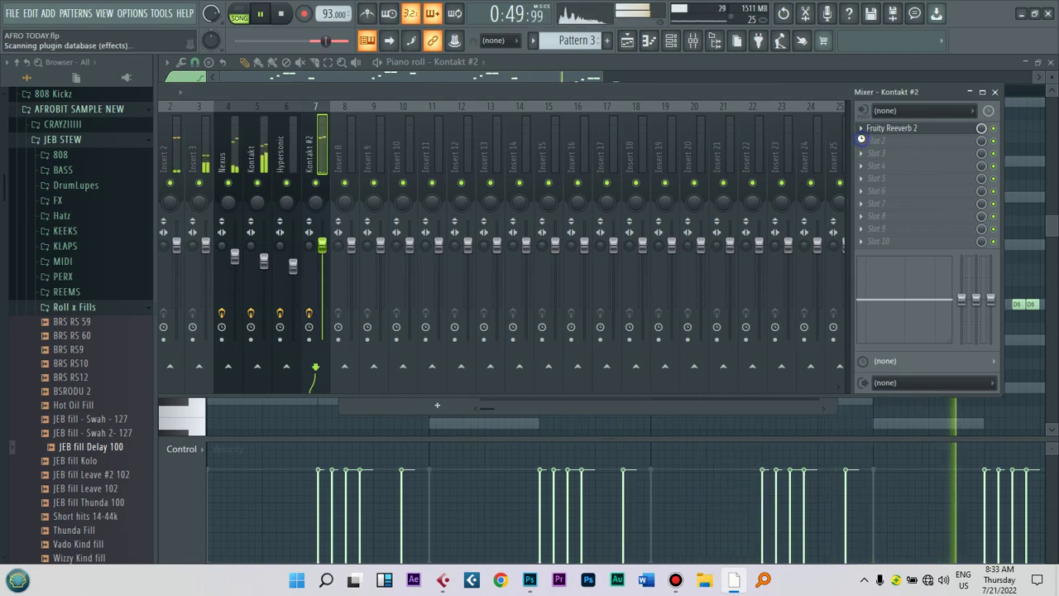
key(F8)
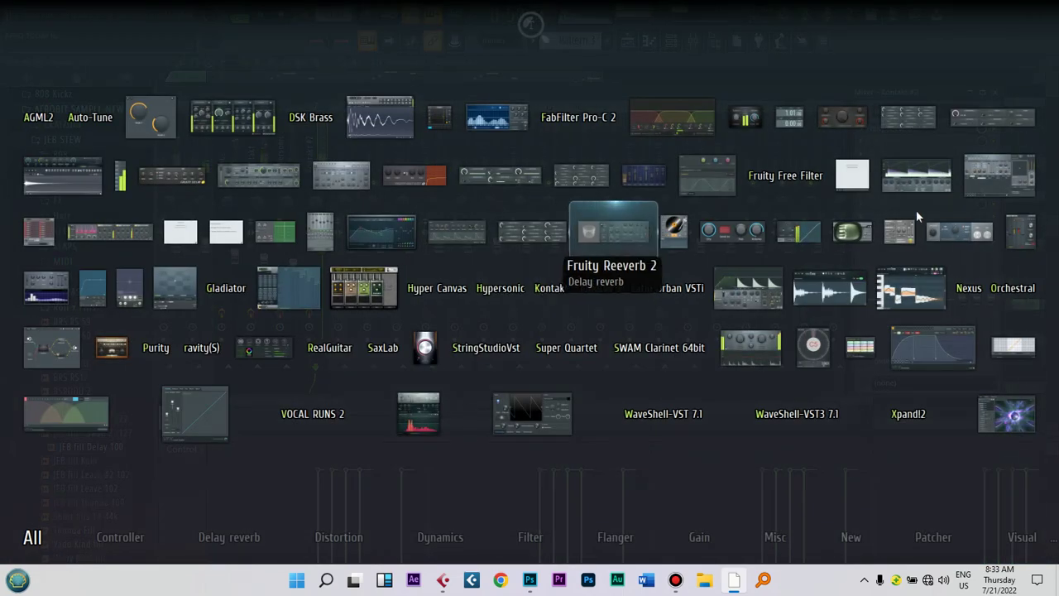
click(960, 232)
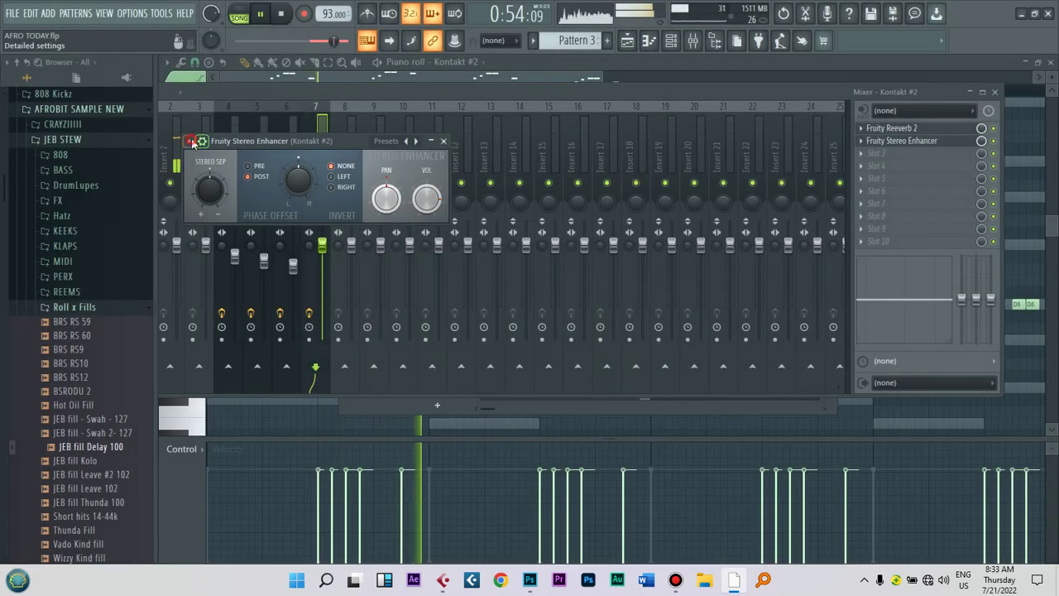
Step: Apply the For strings preset to the Fruity Stereo Enhancer and slightly lower the Kontakt #2 track's mixer fader
click(191, 142)
mouse_move(318, 193)
click(362, 205)
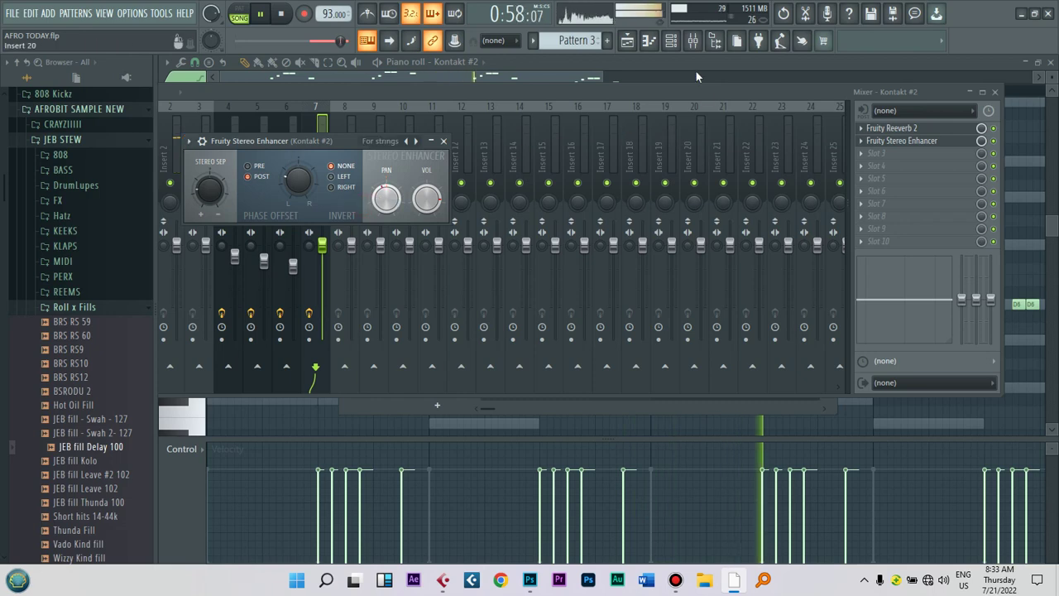
click(590, 95)
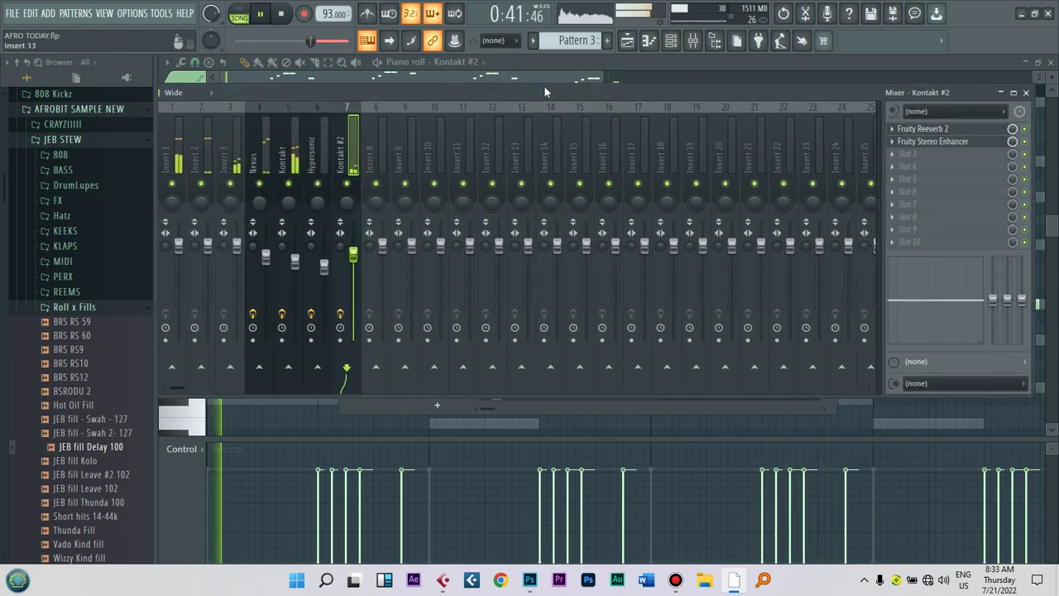
Step: Move the Kontakt #2 melody out of Pattern 3 into a new Pattern 9, keeping the default pattern name
key(F6)
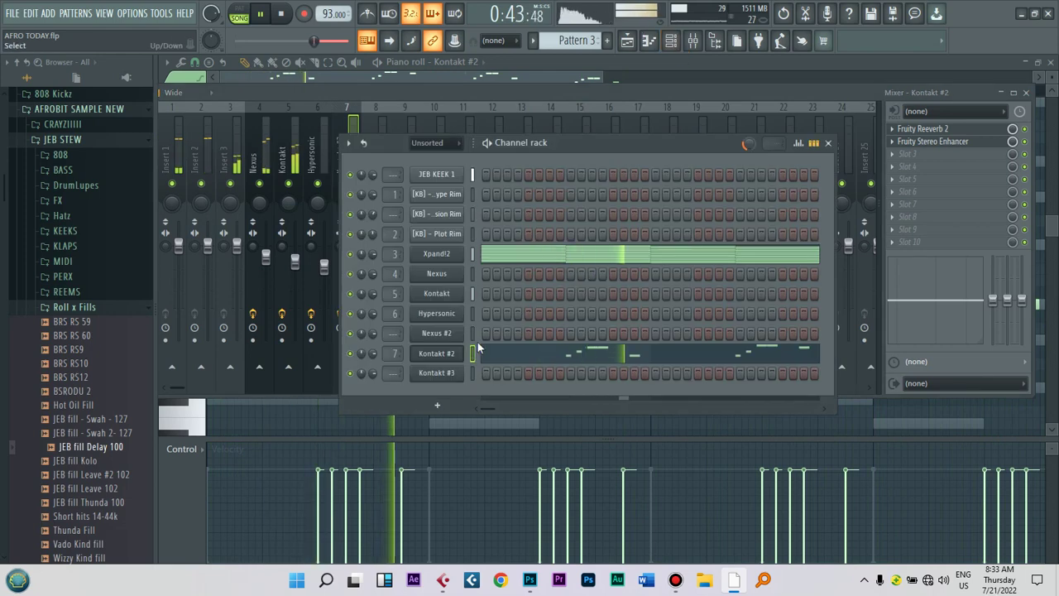
click(607, 40)
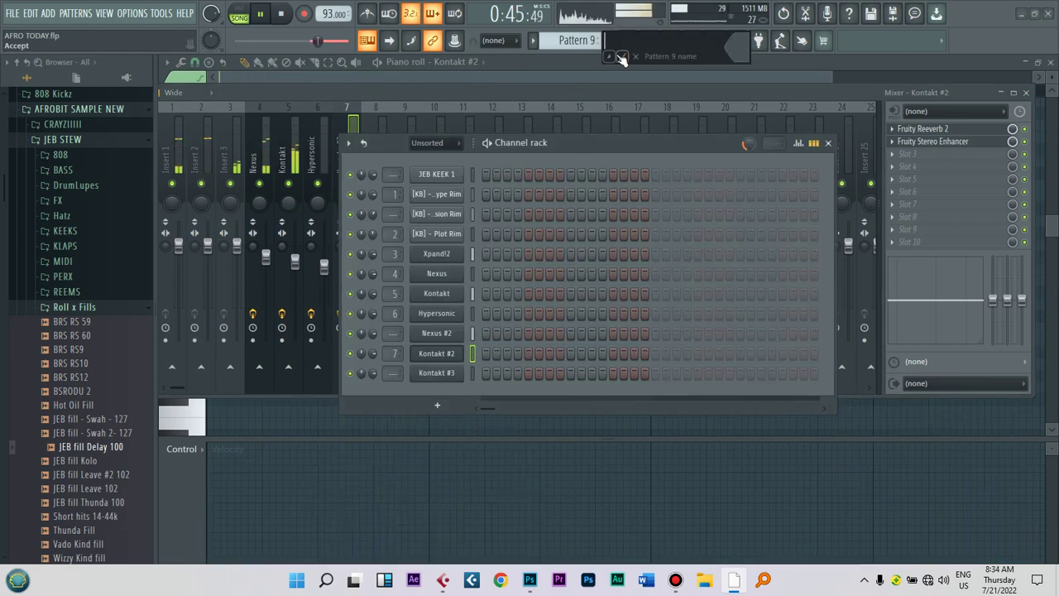
click(621, 56)
Step: Place two Pattern 9 clips on playlist Track 13, starting at bars 17 and 21, and play the section
key(F5)
key(space)
drag(968, 437, 710, 442)
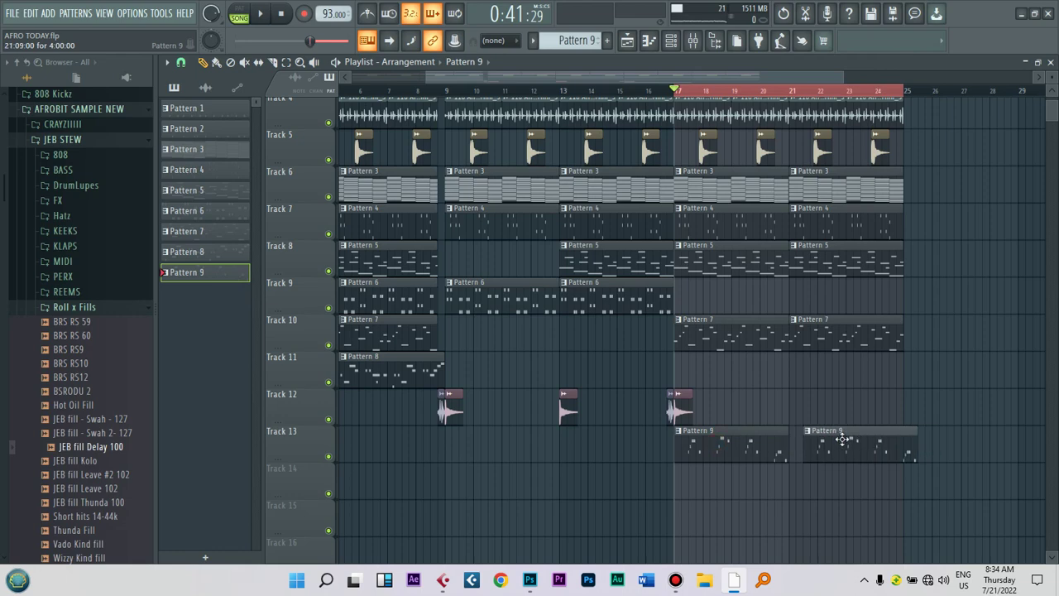
key(space)
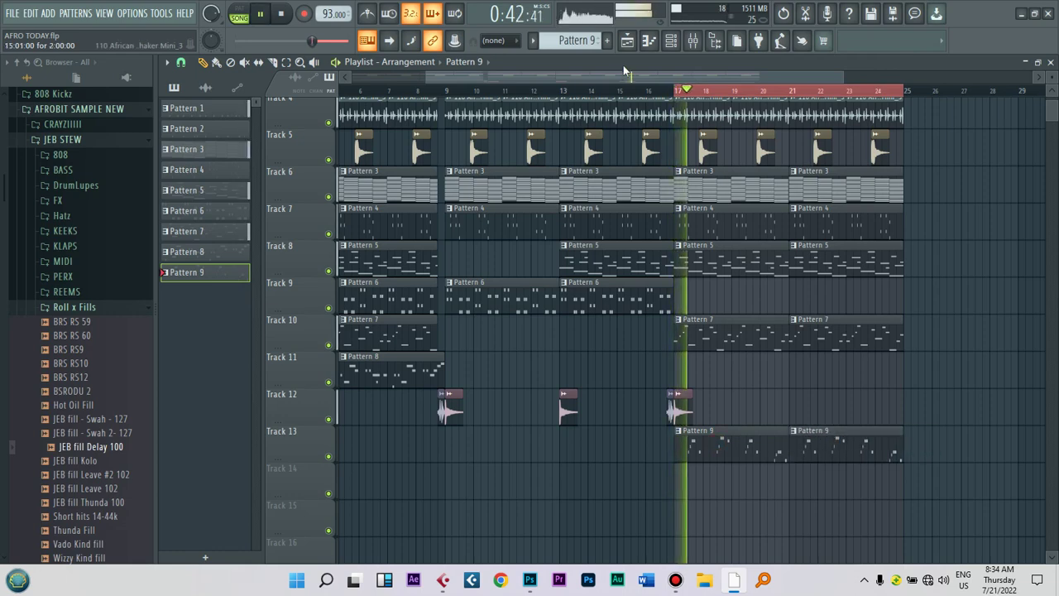
Step: Review the playlist from Track 1 down while playing the bars 17 to 24 section with Pattern 9
scroll(540, 78, left, 5)
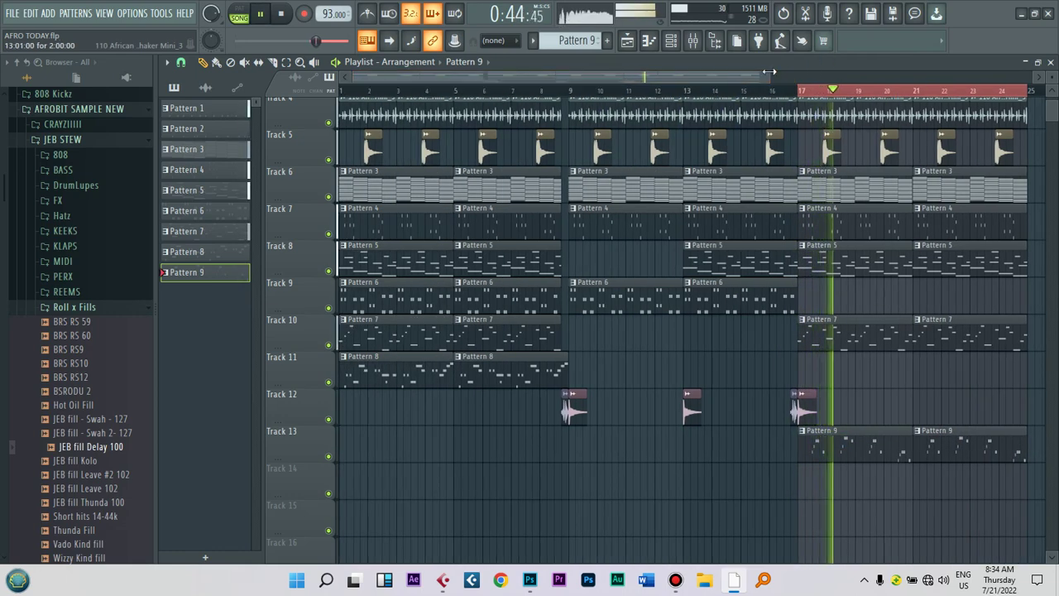
drag(769, 75, 820, 75)
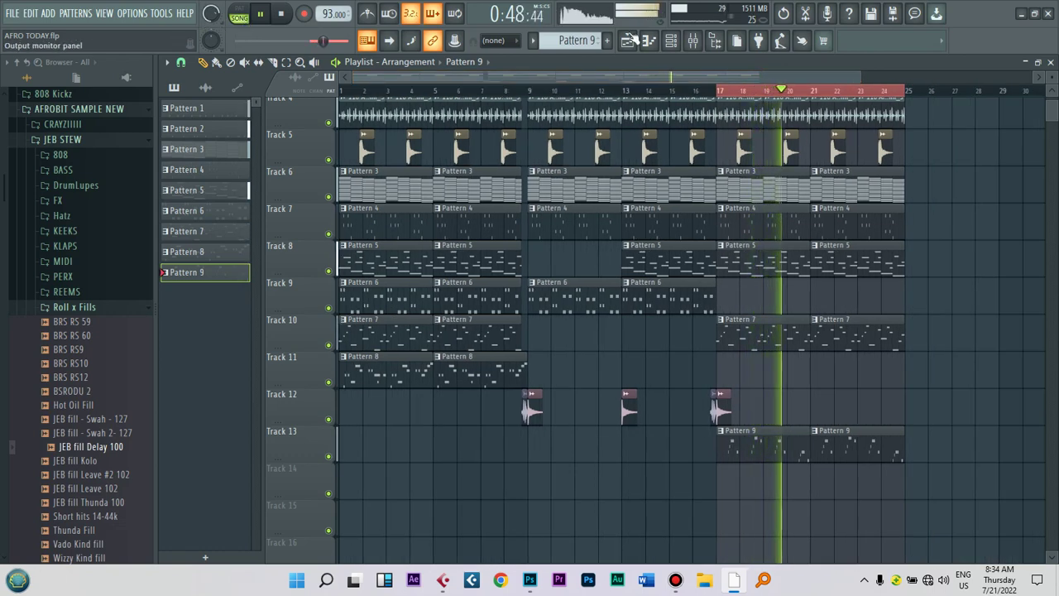
click(674, 42)
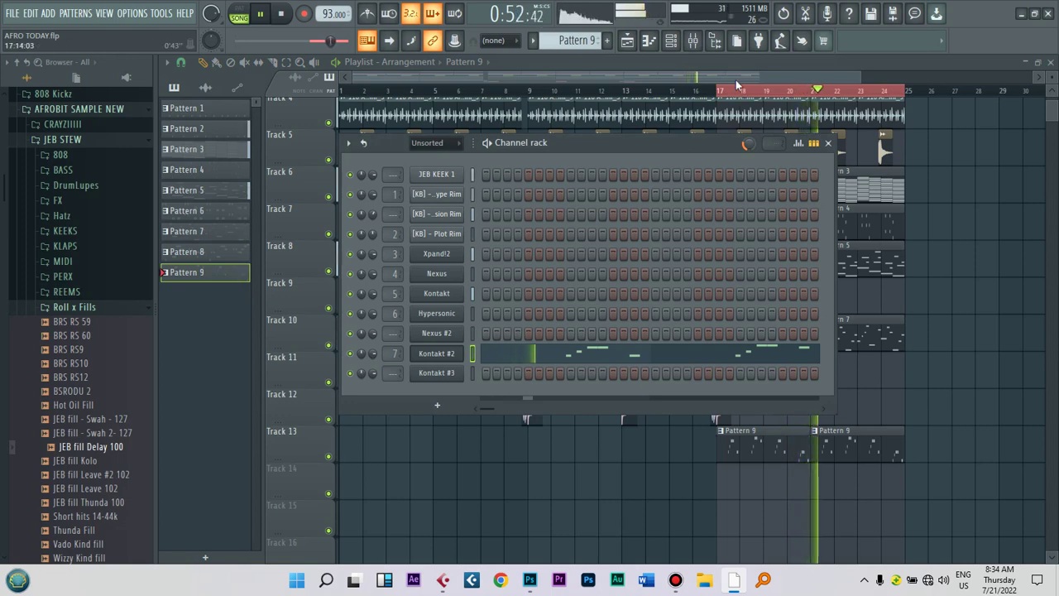
key(F6)
scroll(755, 183, up, 3)
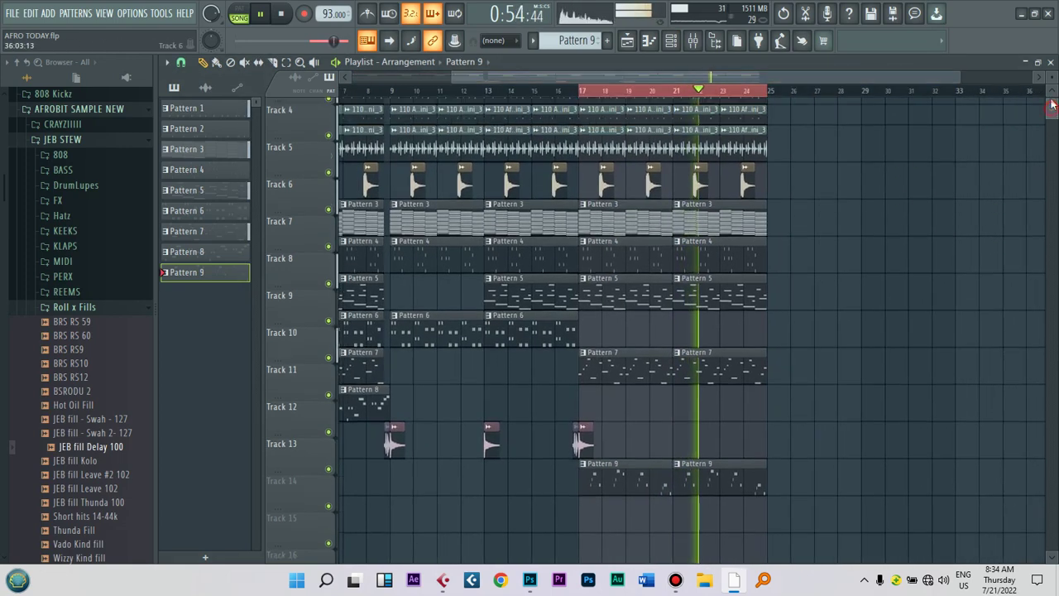
key(space)
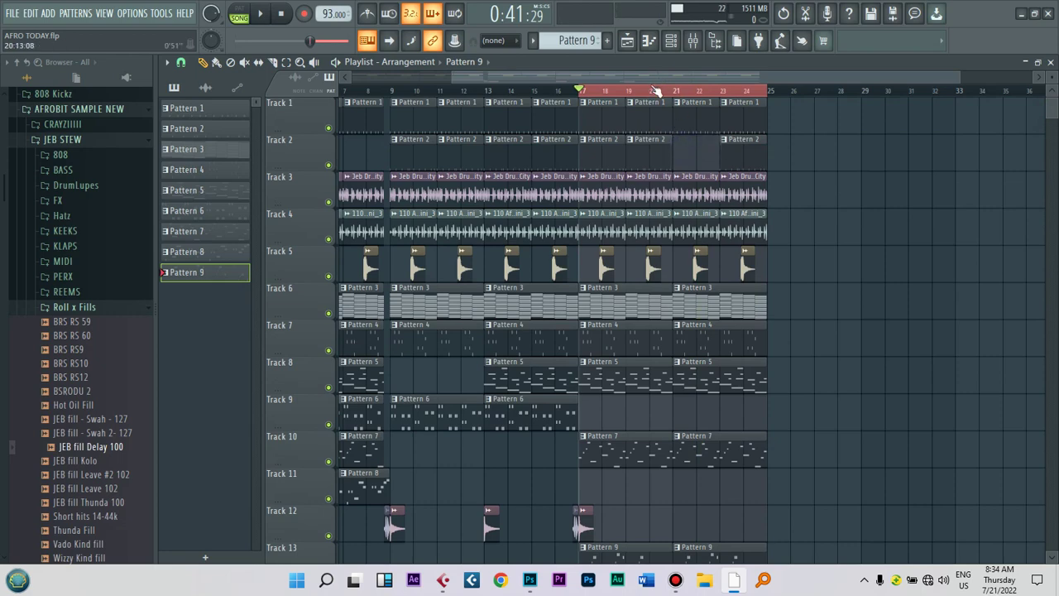
key(space)
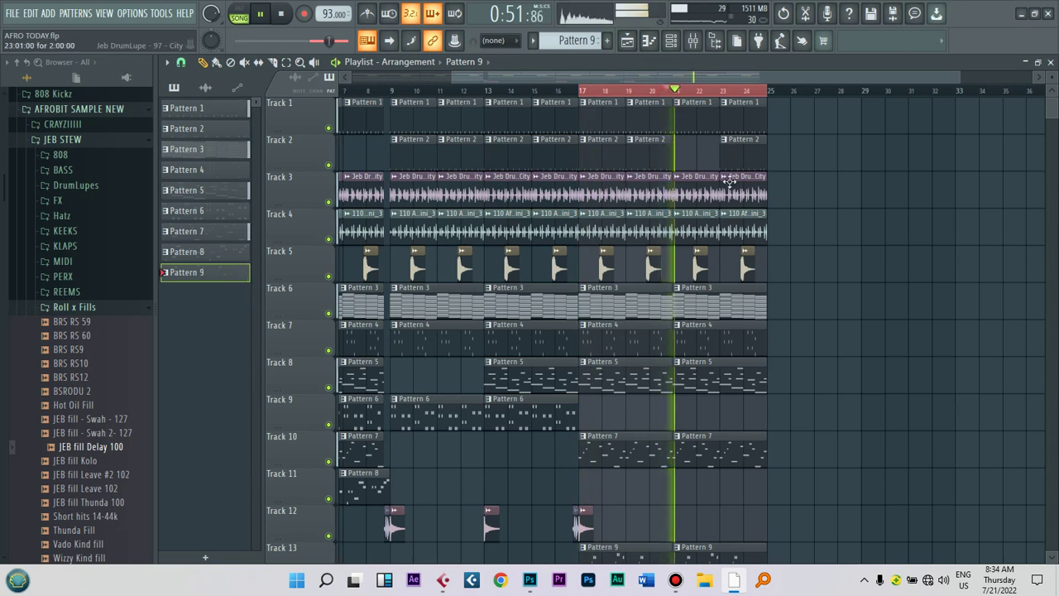
Step: Delete the Pattern 1 and Pattern 2 clips at bar 23 and copy the Track 12 transition sounds to bar 25
right_click(750, 131)
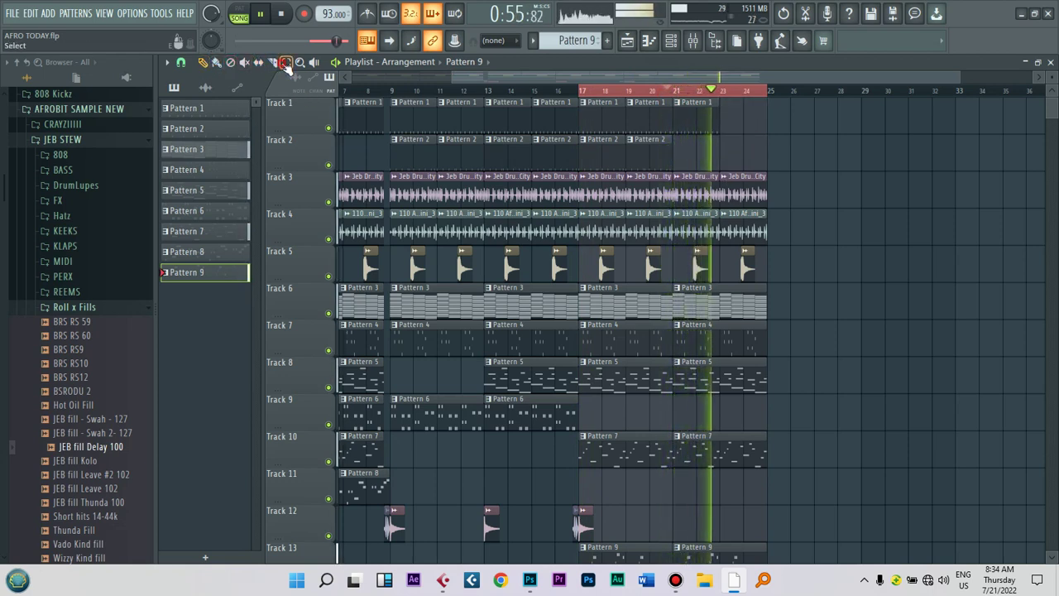
click(631, 89)
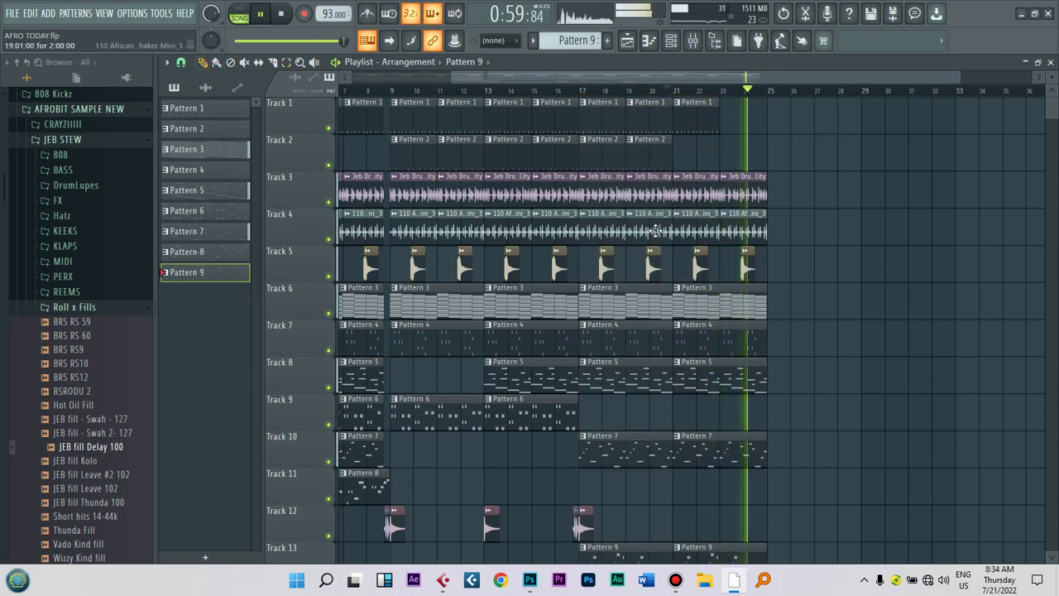
scroll(1048, 117, down, 4)
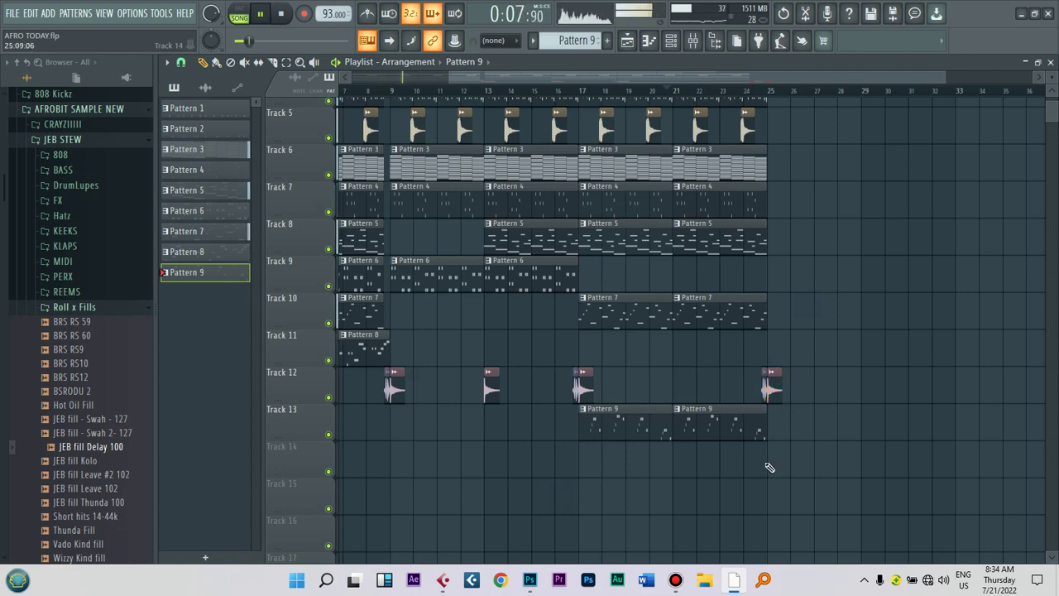
Step: Duplicate the bars 17 to 20 section to bars 25 and 29, removing the copied Pattern 9 clips
drag(671, 456, 792, 118)
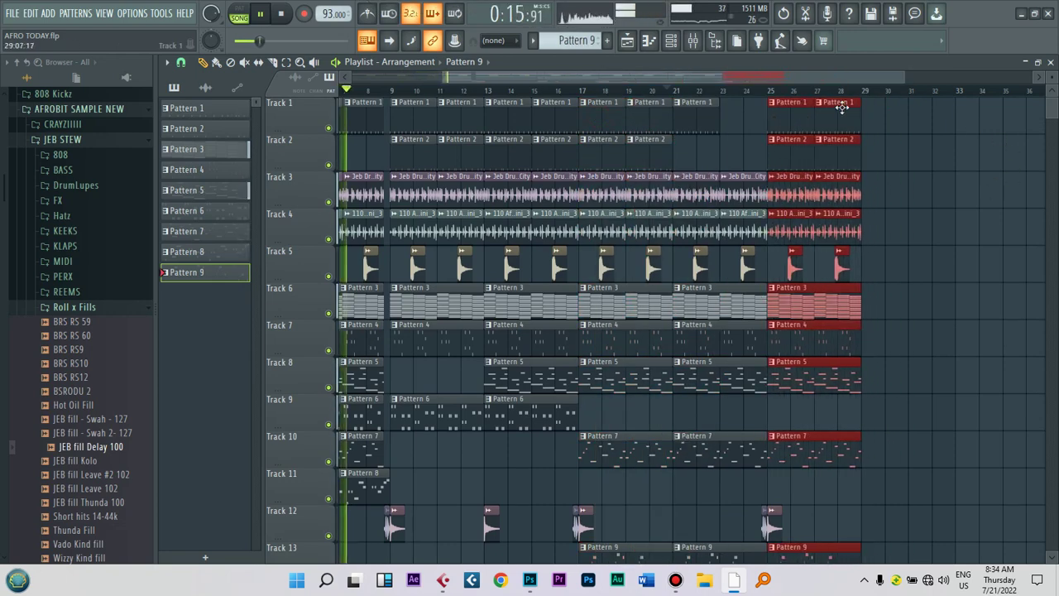
drag(809, 119, 904, 122)
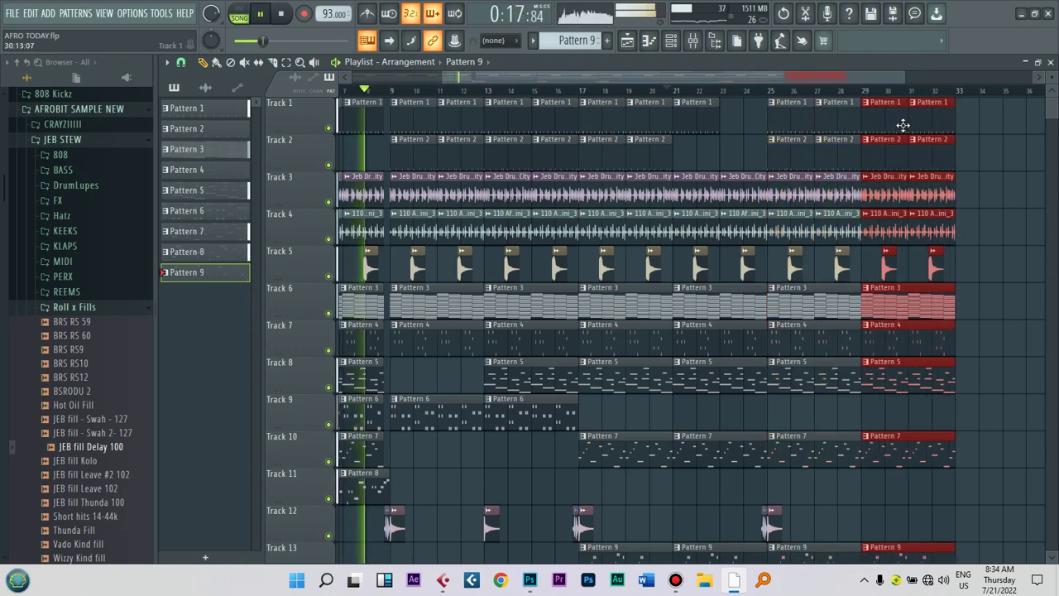
scroll(838, 210, down, 10)
scroll(838, 210, up, 5)
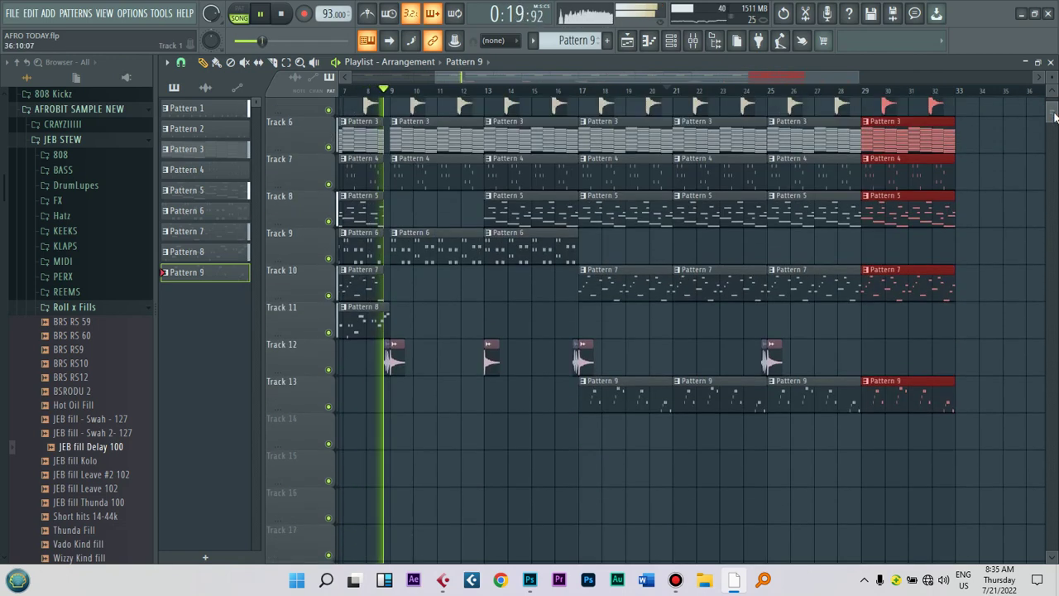
right_click(911, 397)
right_click(815, 397)
scroll(1052, 112, up, 5)
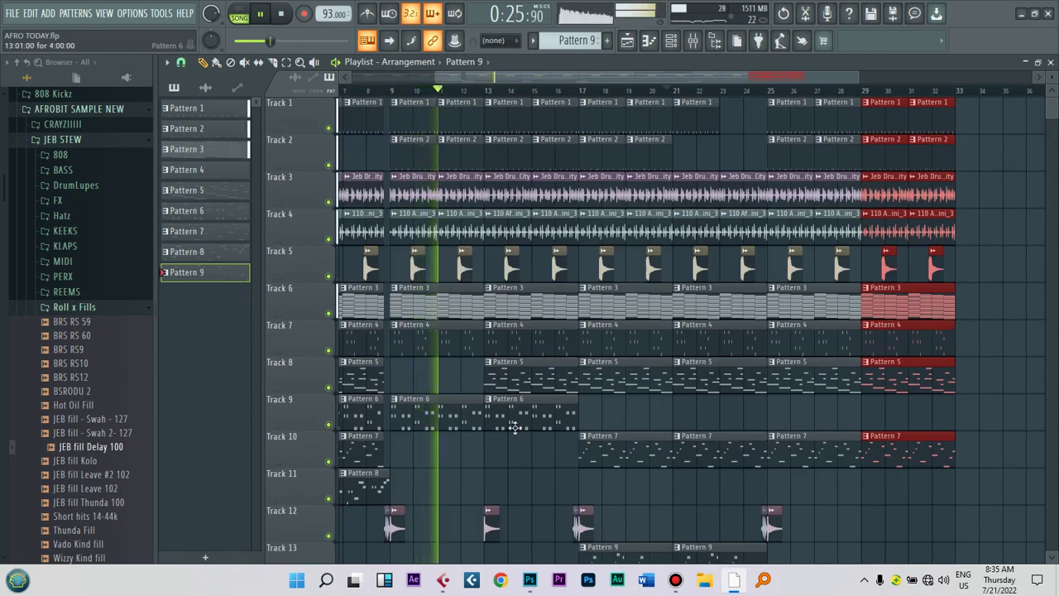
Step: Add Pattern 6 clips on Track 9 at bars 25 and 29 and play from bar 25
drag(524, 409, 815, 426)
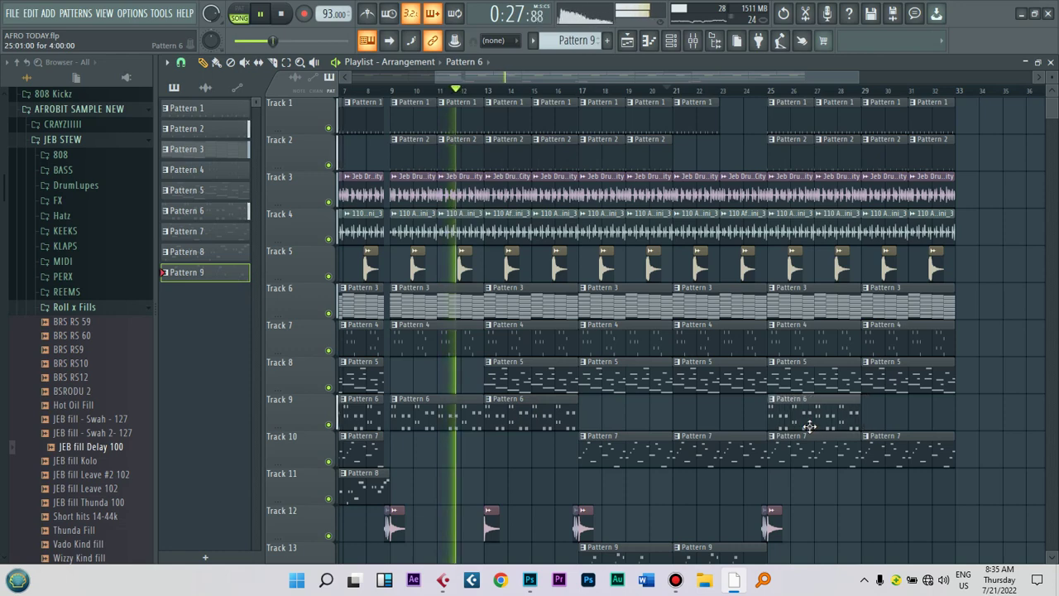
click(910, 422)
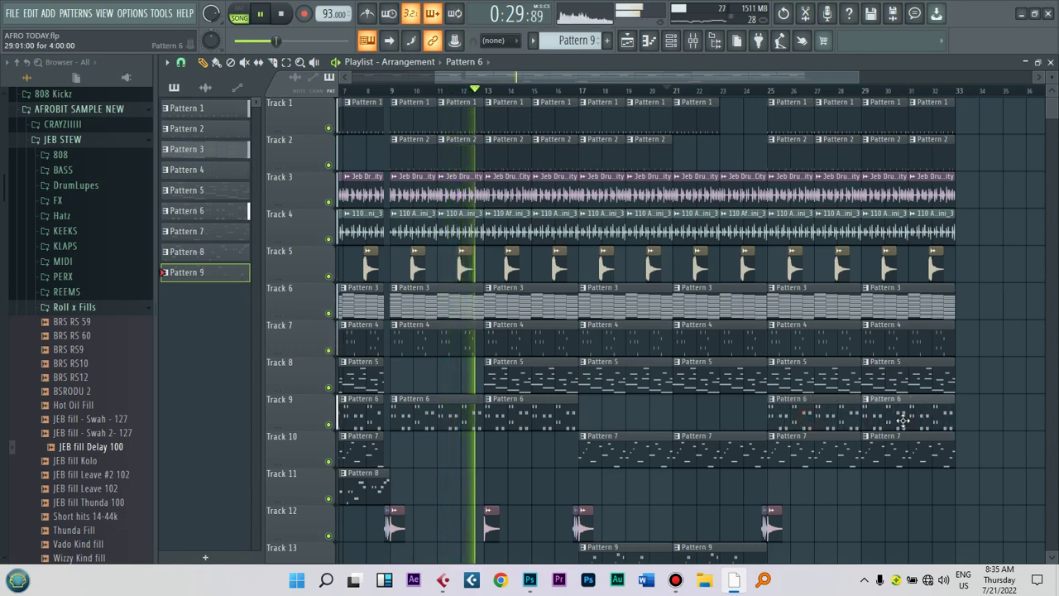
click(770, 90)
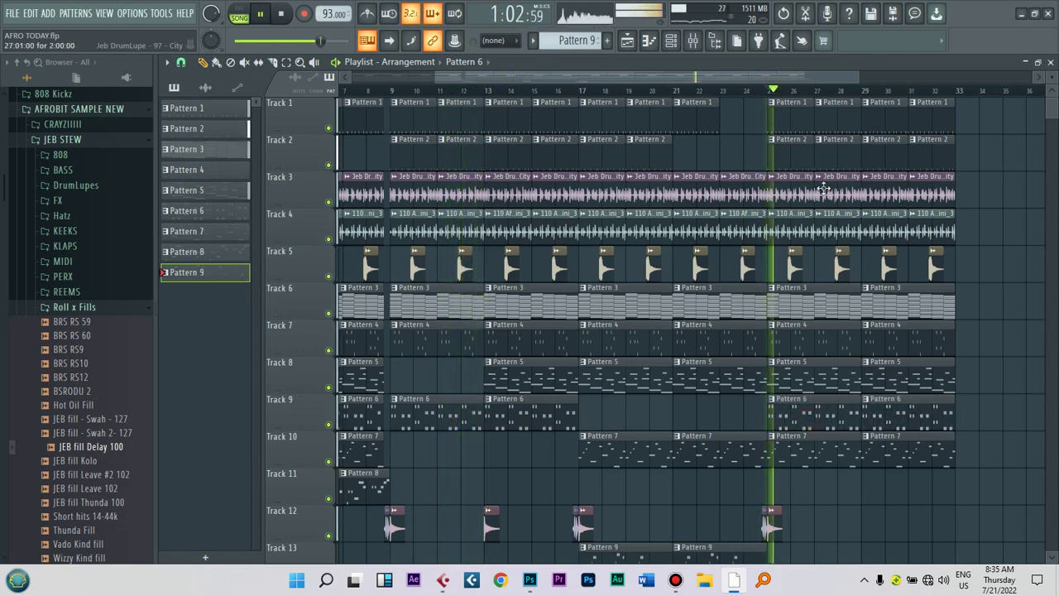
Step: Shorten the ends of the Track 3, 4, 6, 7, 8 and 10 clips to leave a short gap before bar 25
click(688, 93)
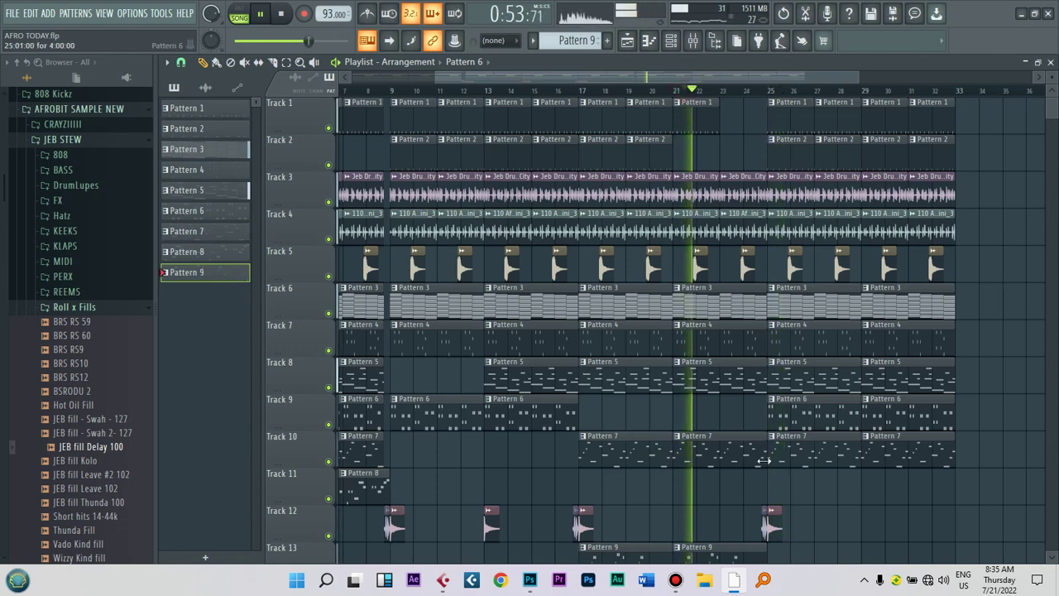
drag(763, 466, 759, 192)
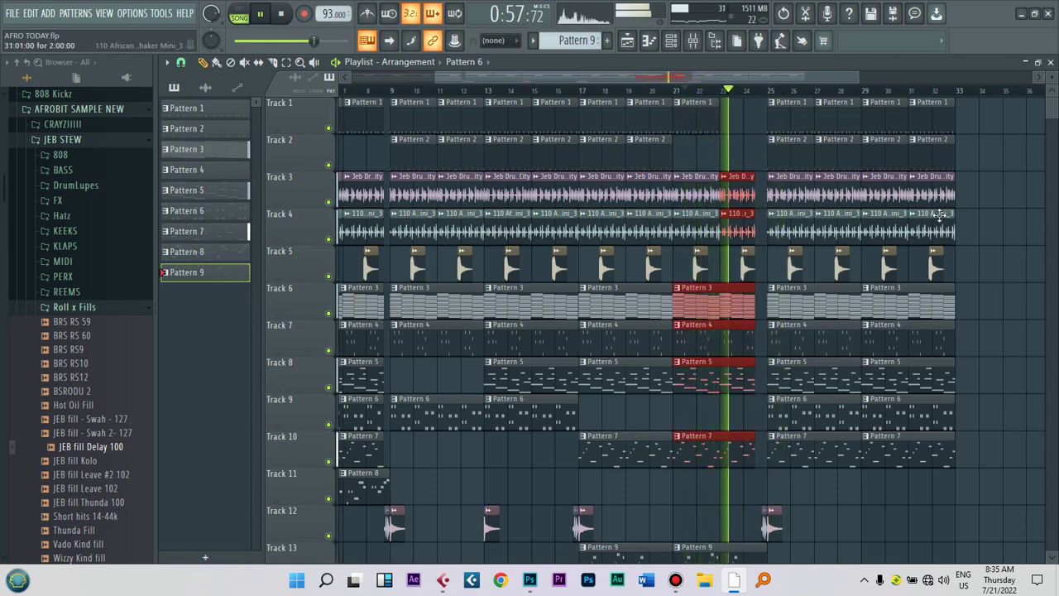
click(1006, 207)
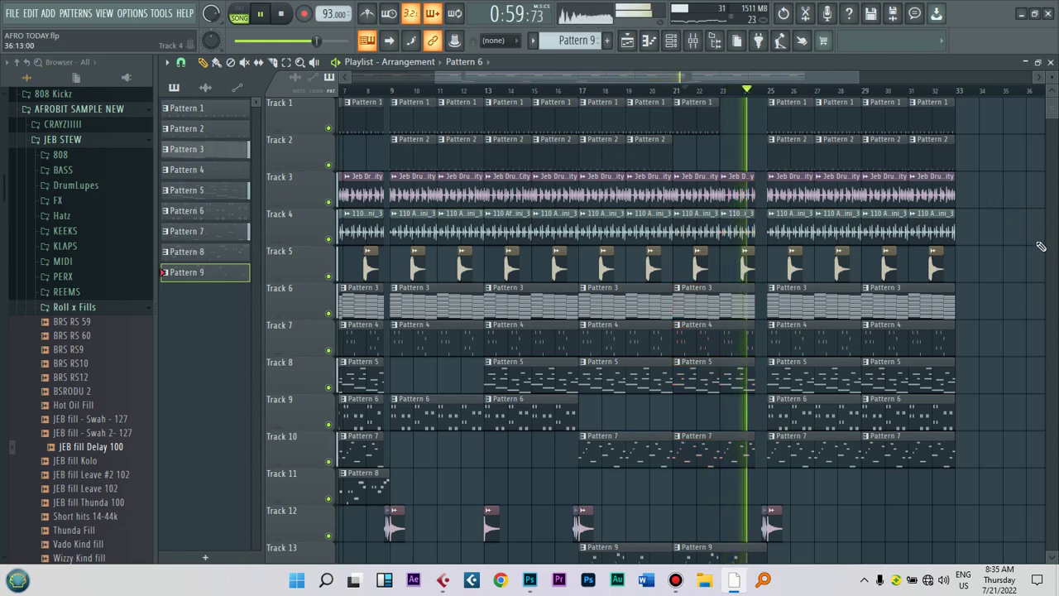
scroll(1055, 107, down, 1)
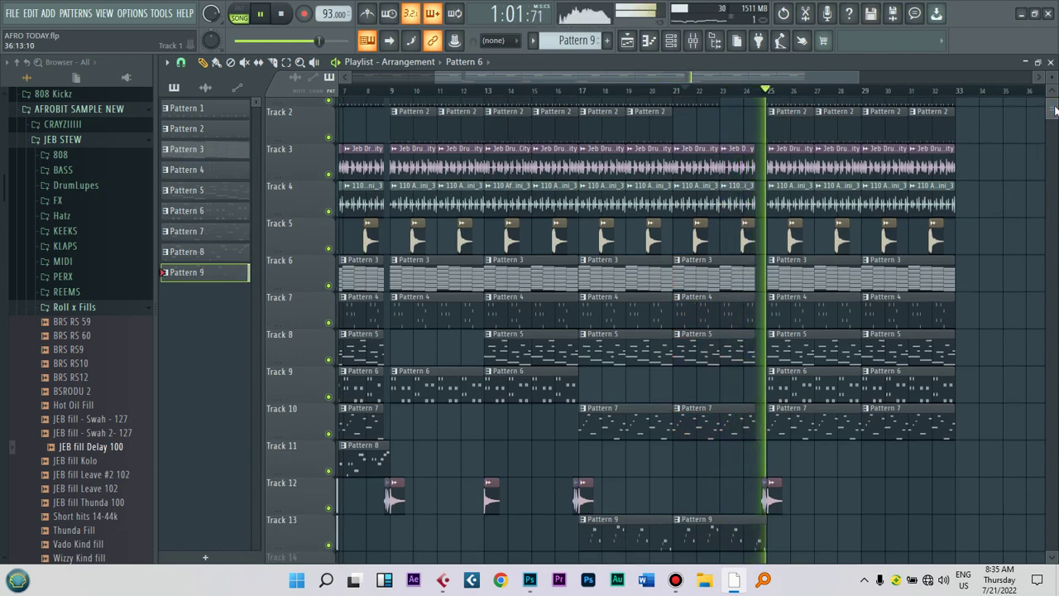
Step: Time-select the clips in bars 25 to 32, save the project and show the channel rack
click(769, 91)
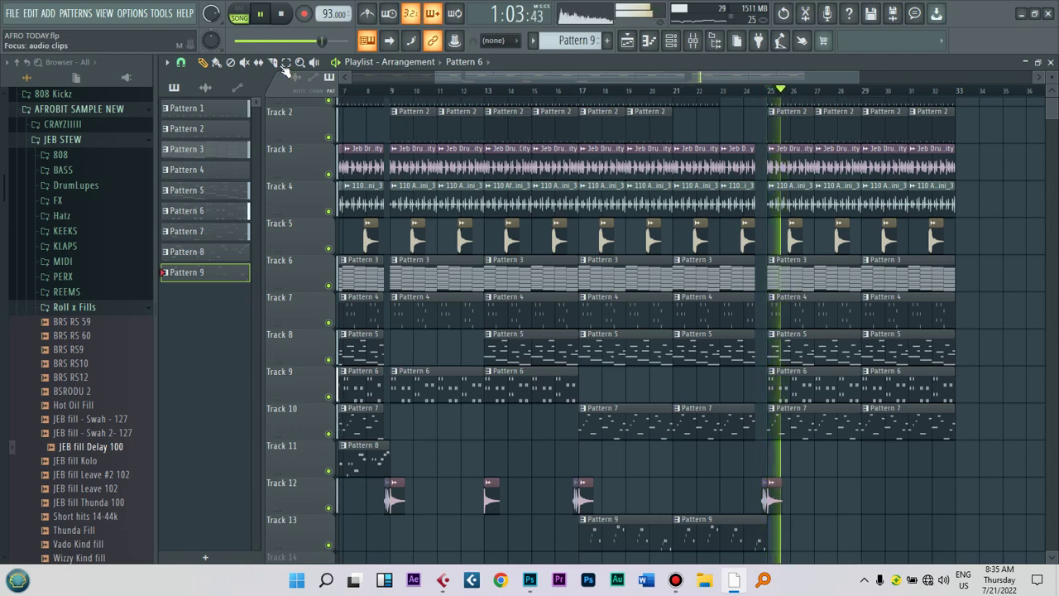
drag(772, 91, 956, 141)
key(ctrl+s)
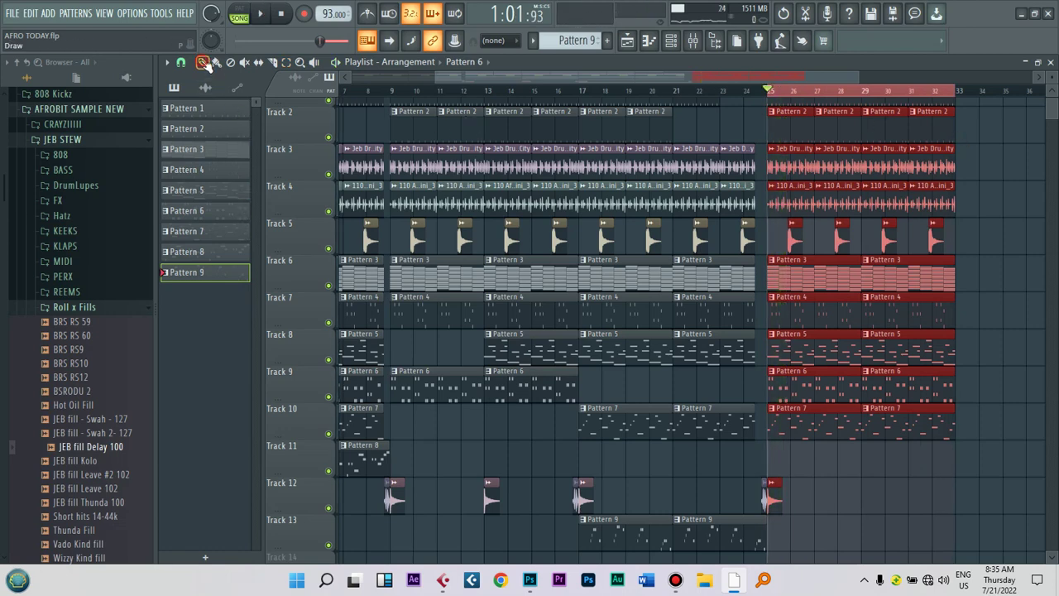
click(670, 43)
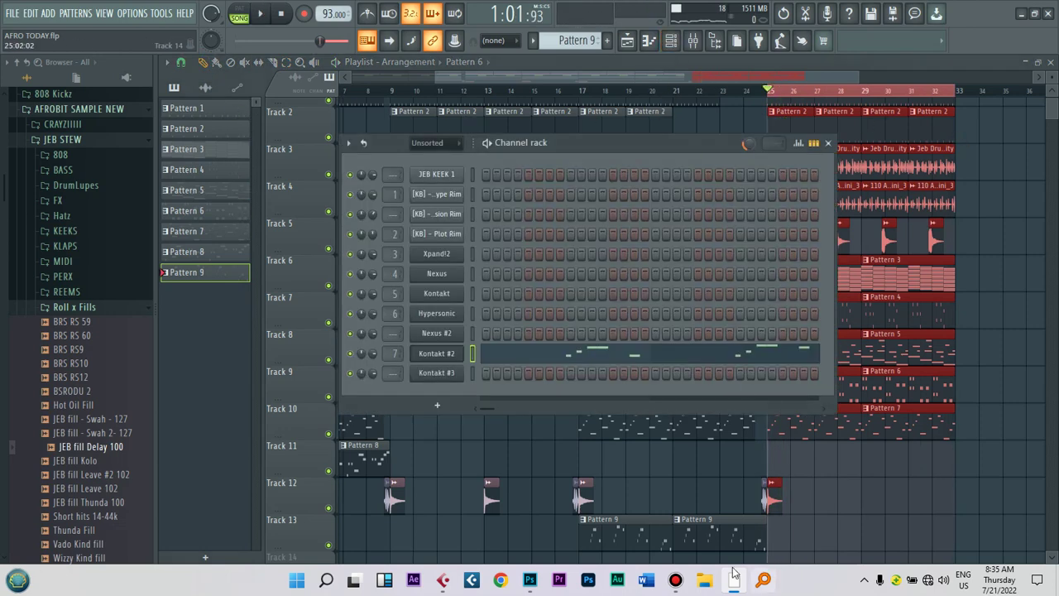
click(675, 580)
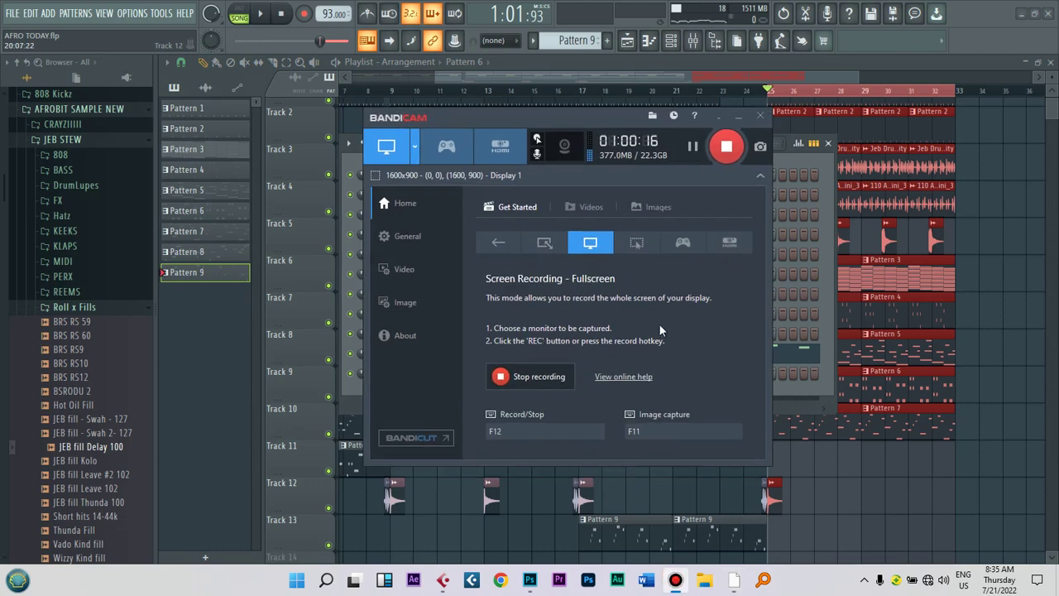
click(738, 119)
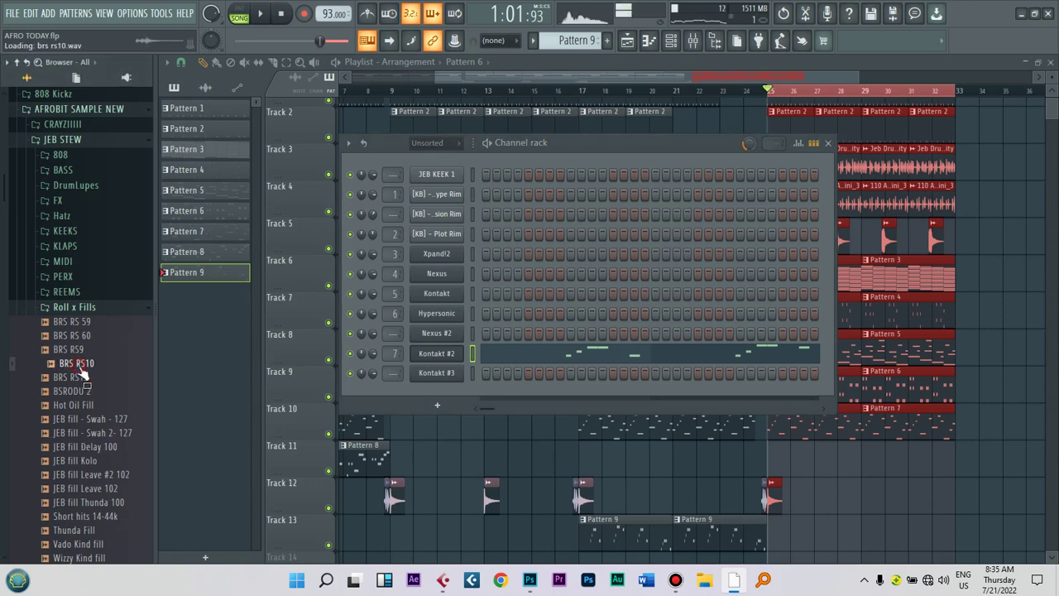
Step: Add a third Nexus channel and browse its library to the XP Dance Orchestra category
click(82, 311)
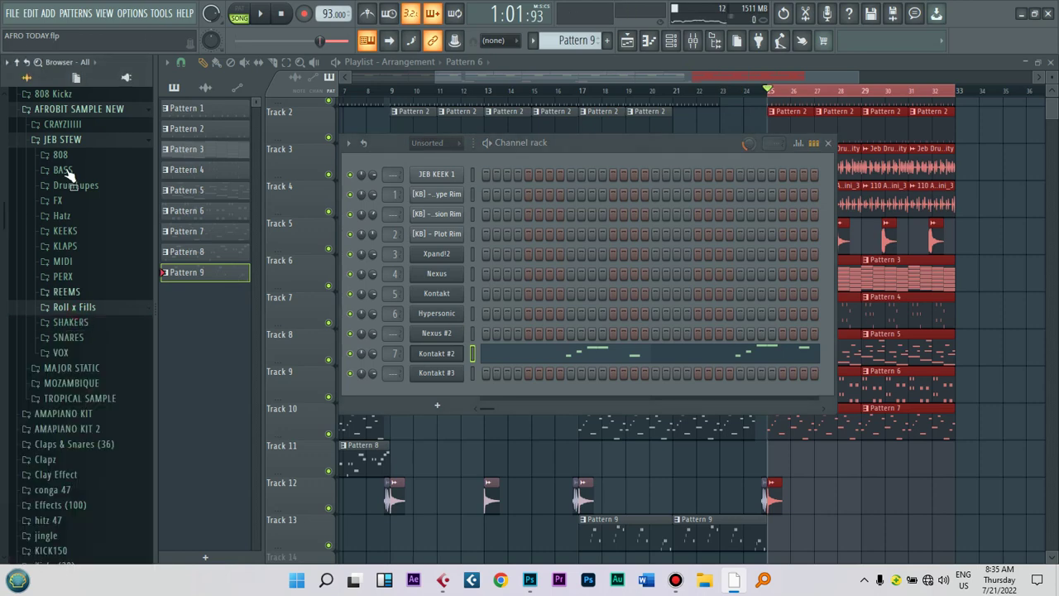
click(439, 407)
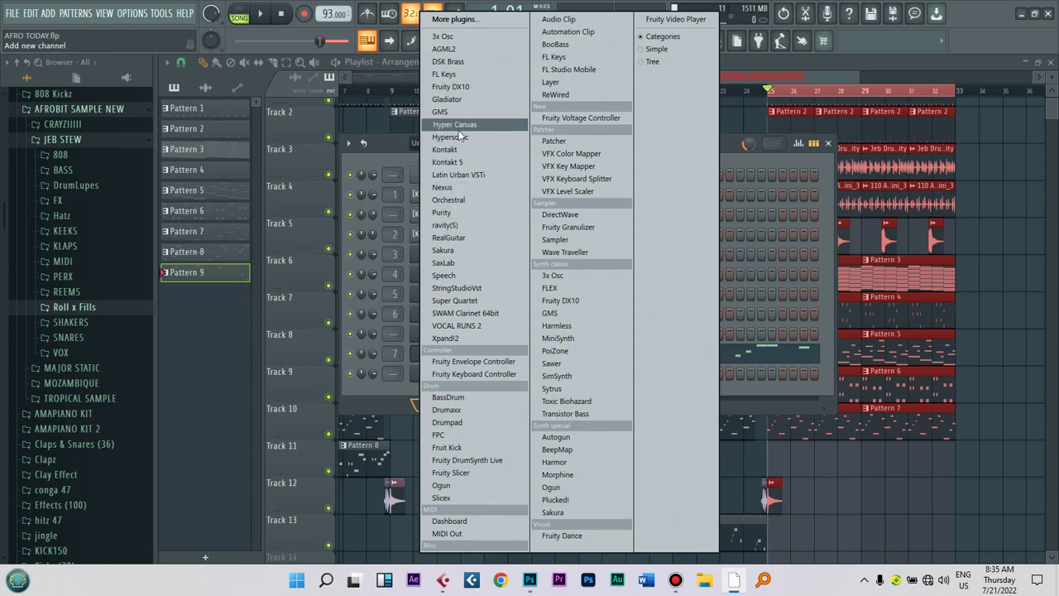
click(447, 189)
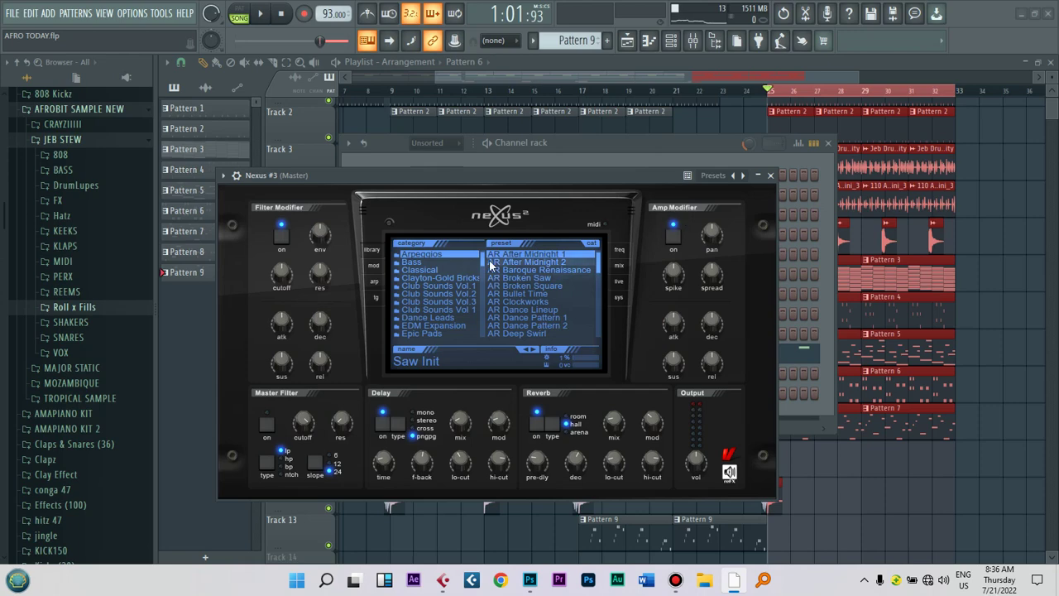
drag(480, 256, 484, 273)
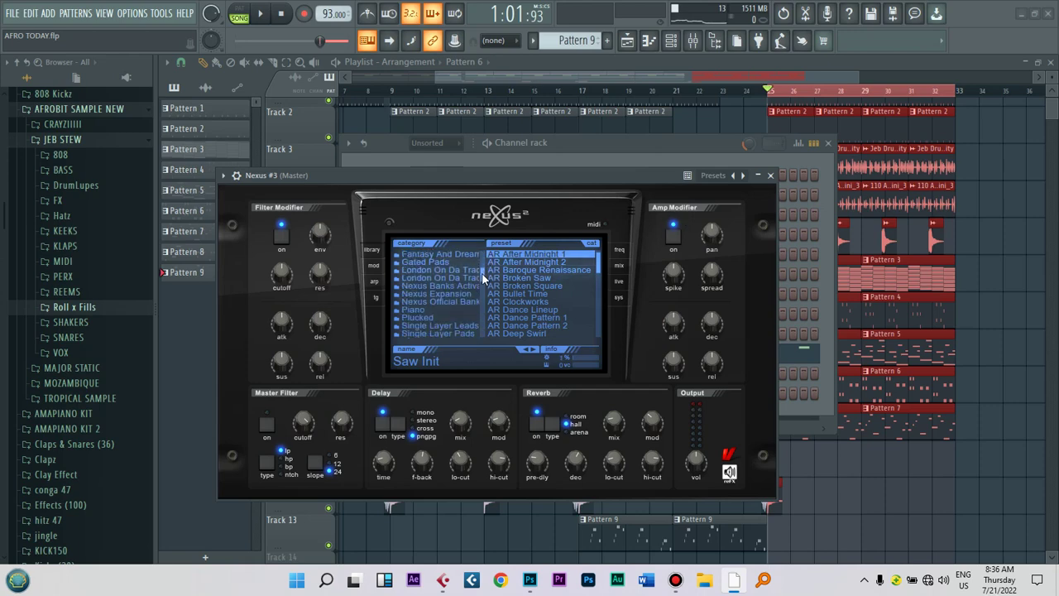
click(413, 279)
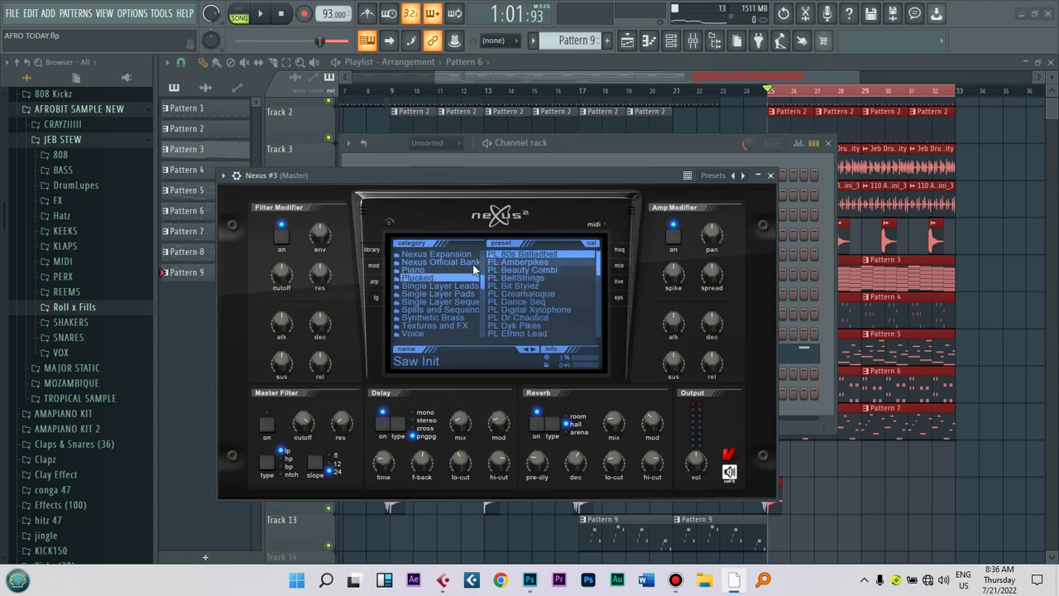
drag(482, 283, 482, 306)
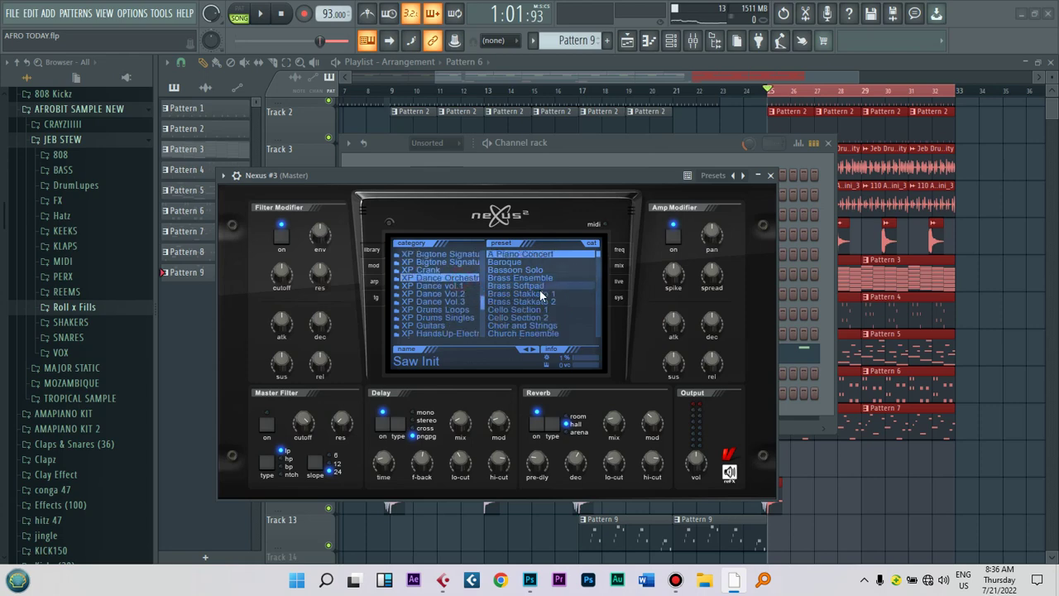
Step: Open the piano roll for Nexus #3 and switch to Pattern 3
click(225, 177)
click(248, 192)
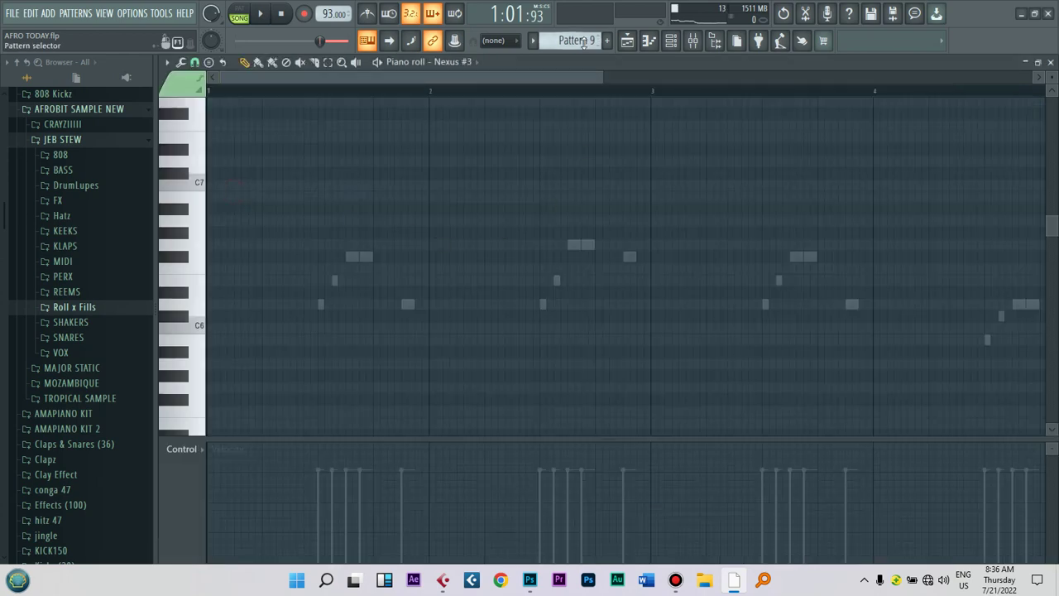
scroll(583, 44, up, 4)
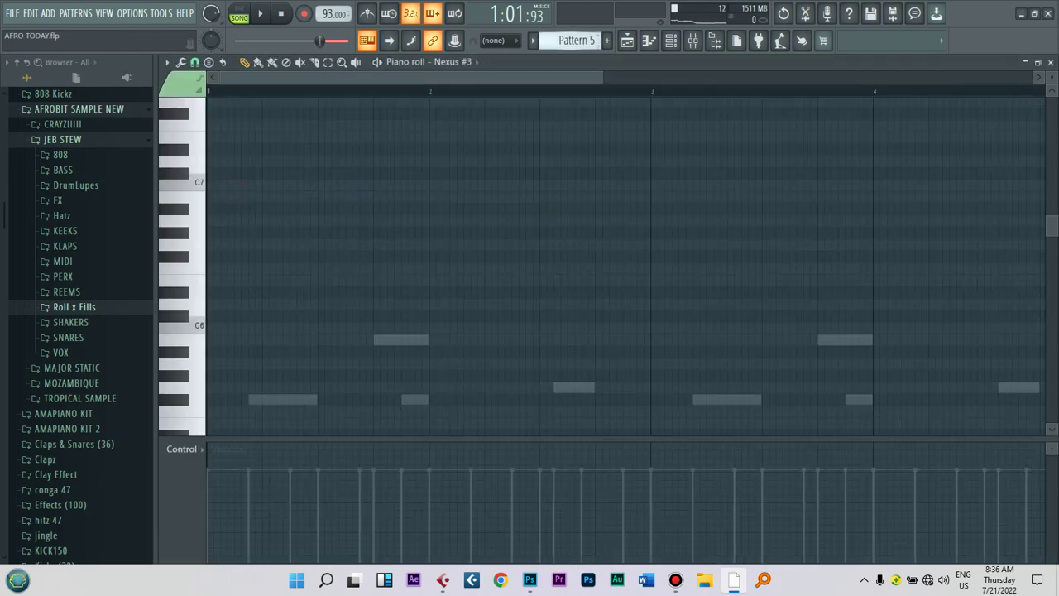
scroll(584, 41, up, 1)
scroll(577, 41, up, 1)
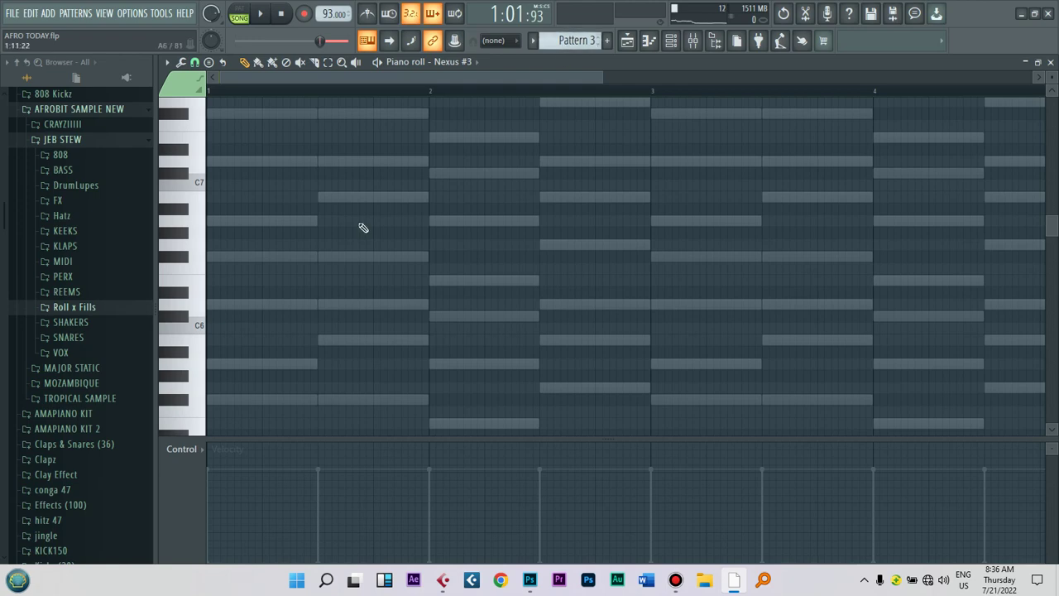
Step: Draw an A4 note on the second beat of bar 1 followed by two short F#5 notes, auditioning with playback
scroll(273, 343, down, 5)
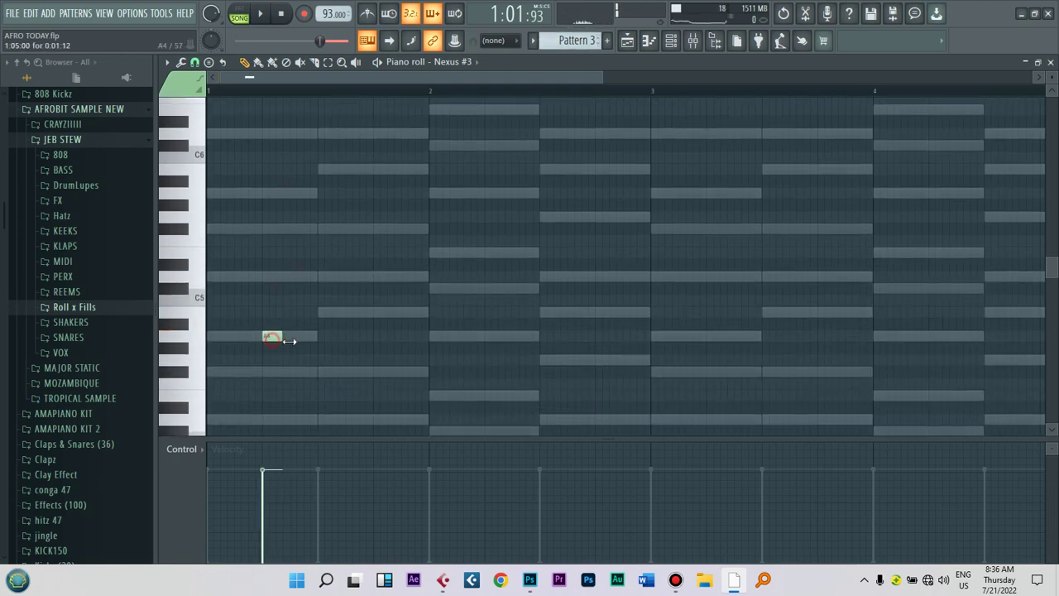
key(space)
key(space)
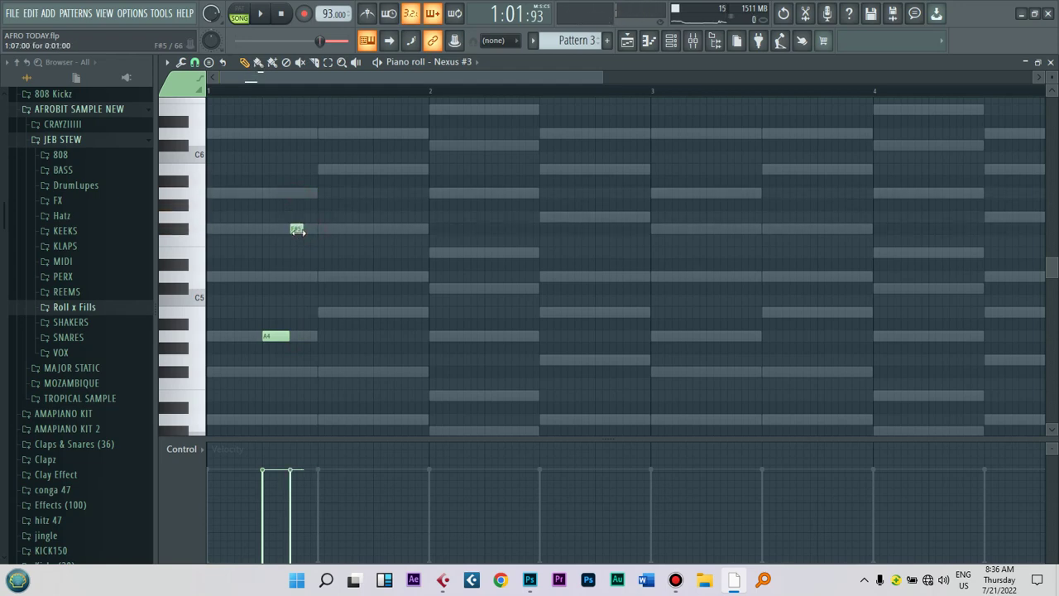
key(space)
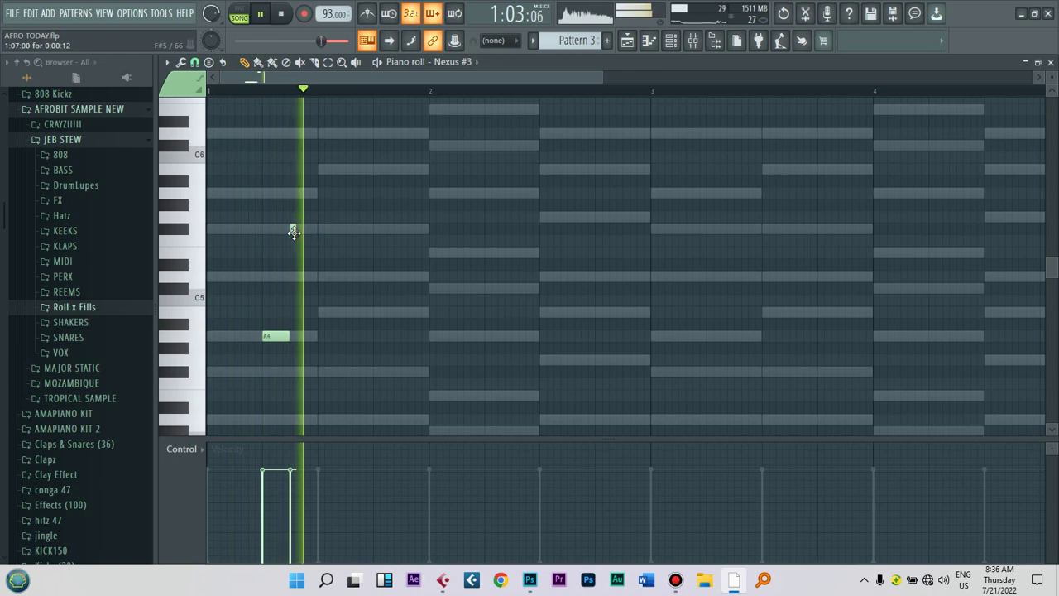
key(space)
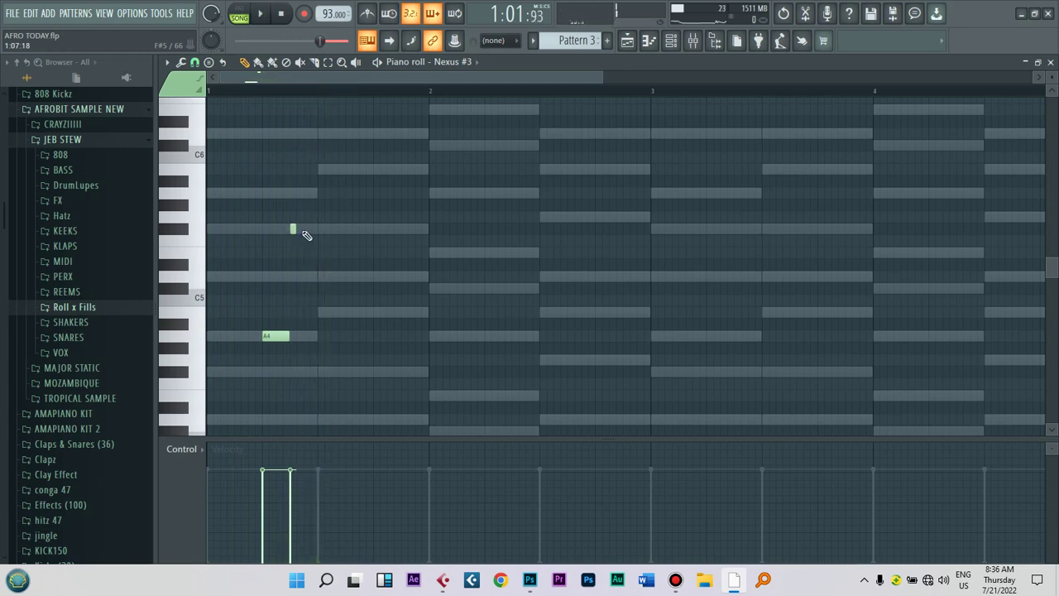
click(306, 230)
key(space)
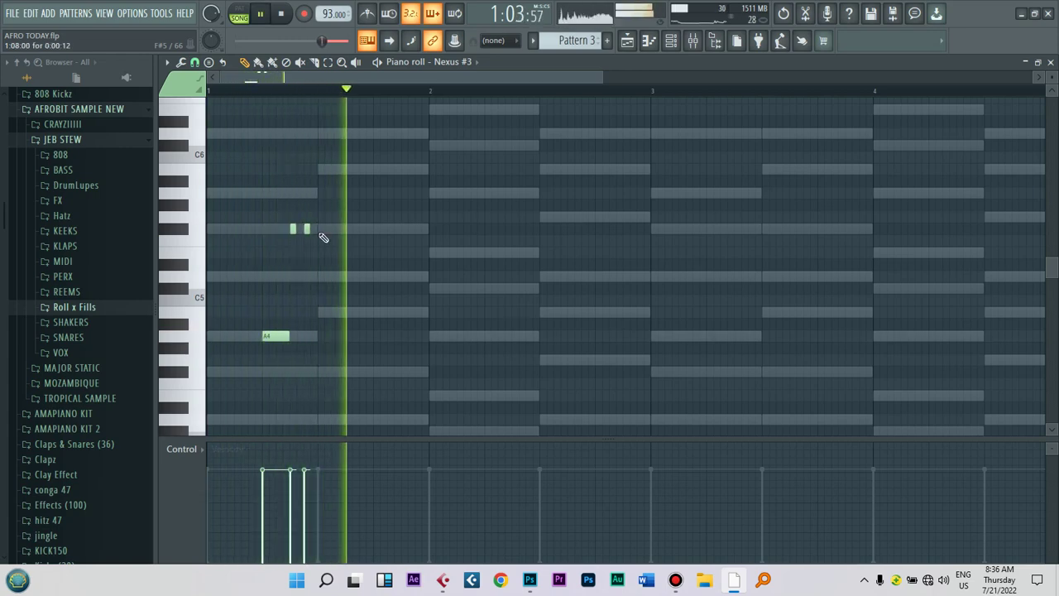
Step: Raise the two short notes to A5, lengthen the second, and copy the three-note phrase into bar 2
drag(338, 229, 293, 194)
key(space)
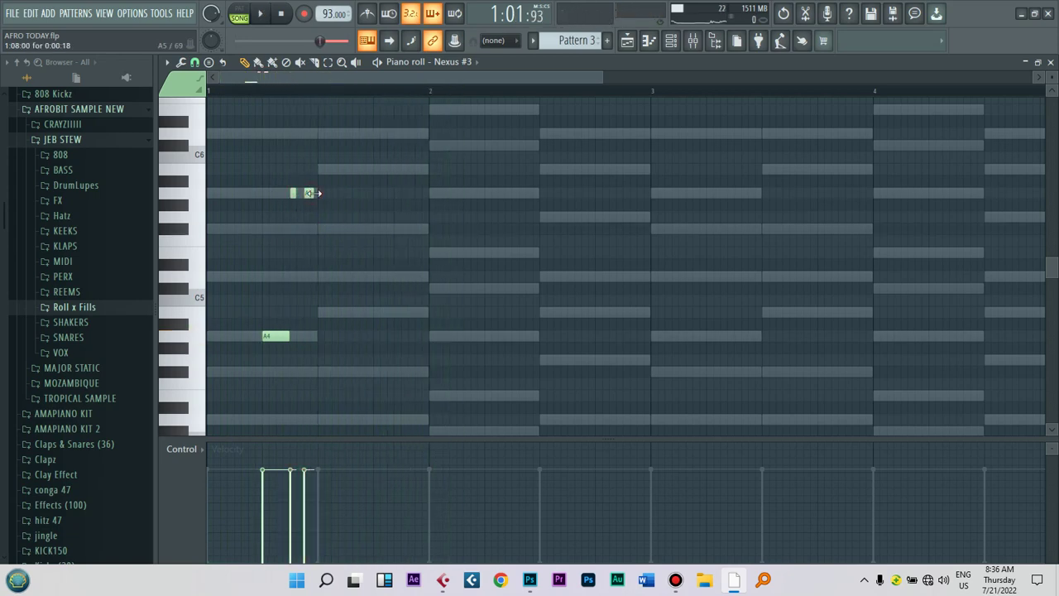
key(space)
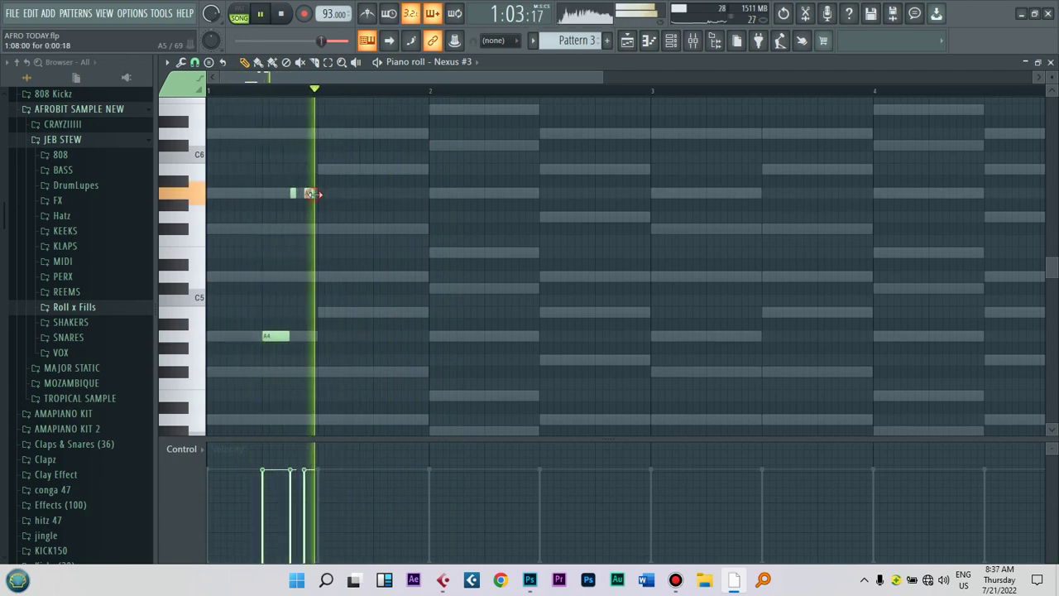
drag(323, 168, 490, 339)
drag(538, 365, 254, 148)
key(space)
key(space)
Step: Add three short B5 notes and one longer B5 note from the third beat of bar 1, checking them with playback
click(373, 180)
click(325, 170)
key(space)
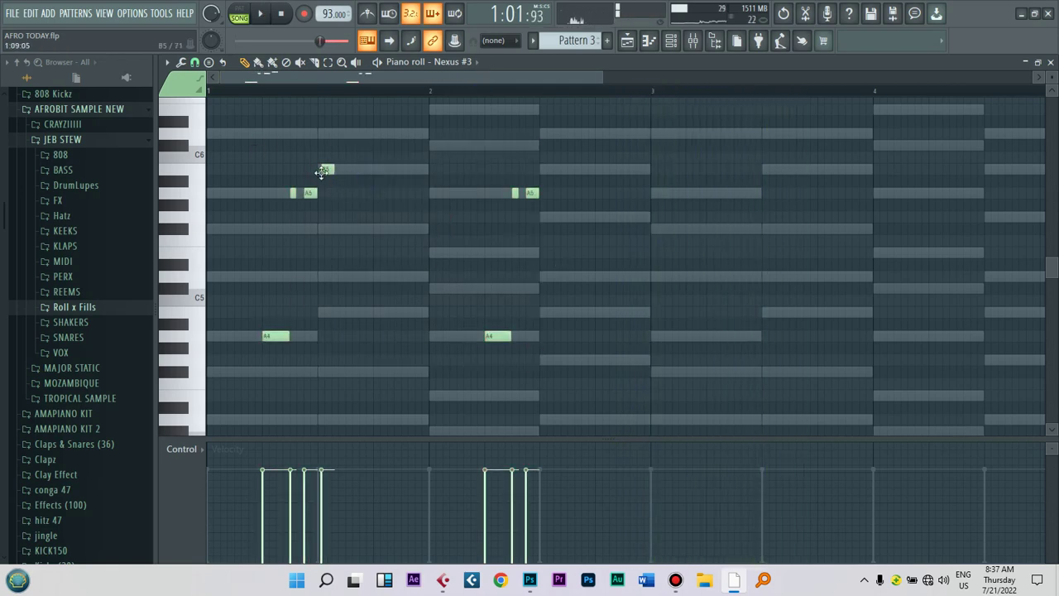
key(space)
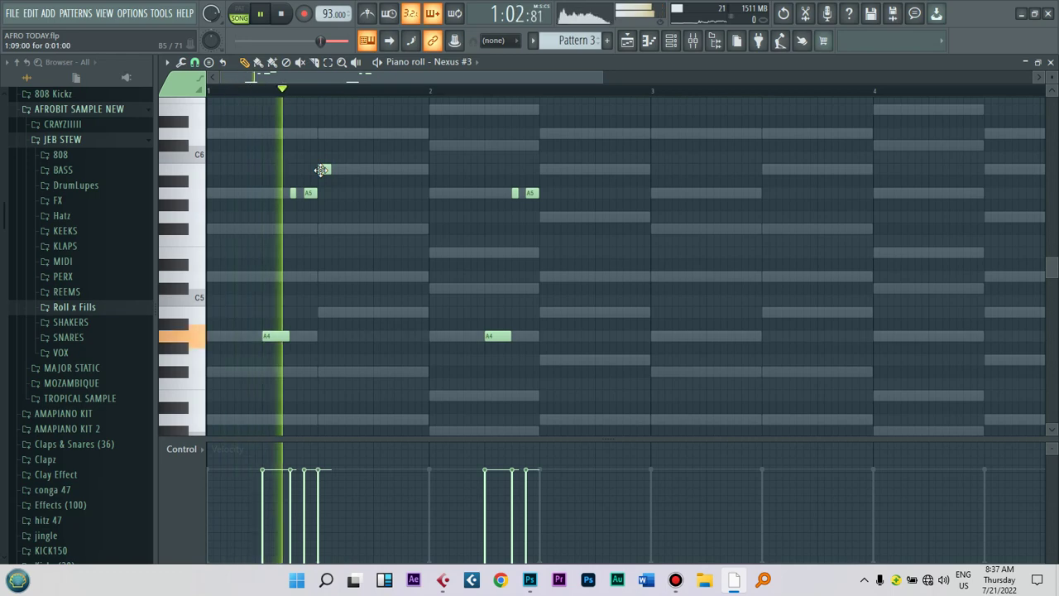
key(space)
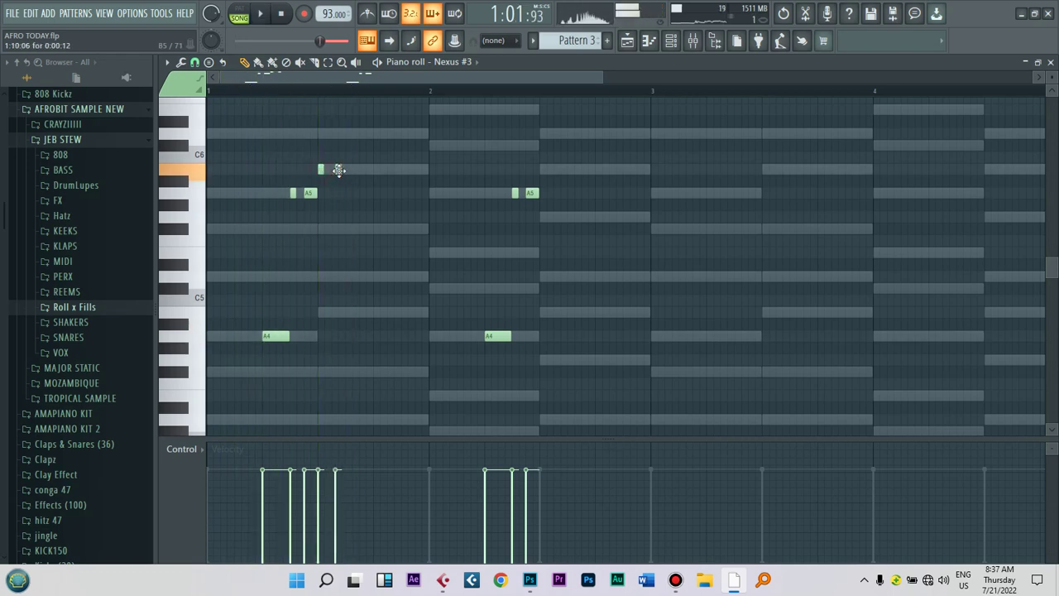
key(space)
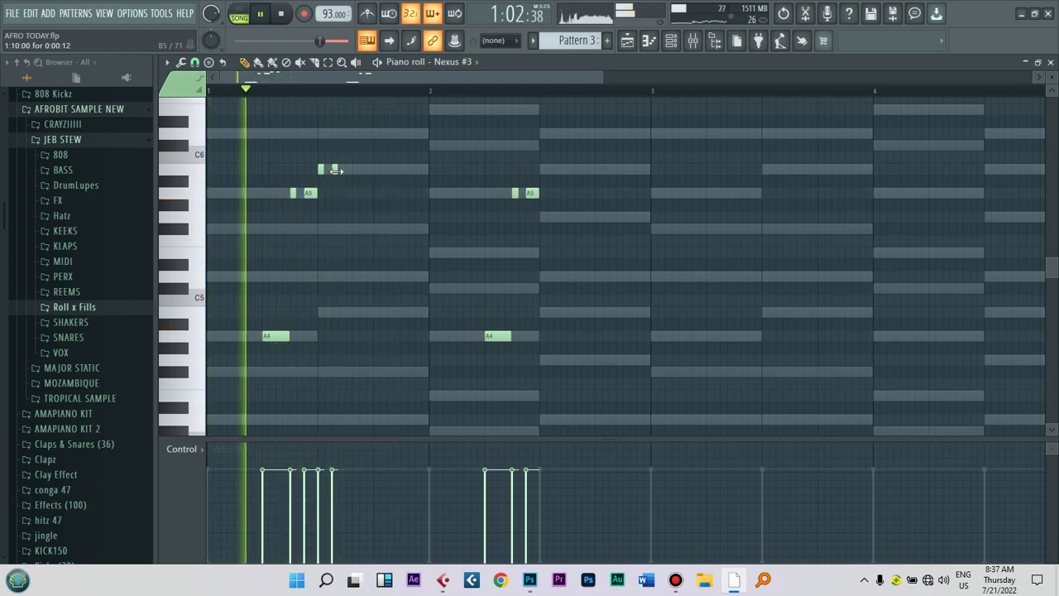
click(347, 169)
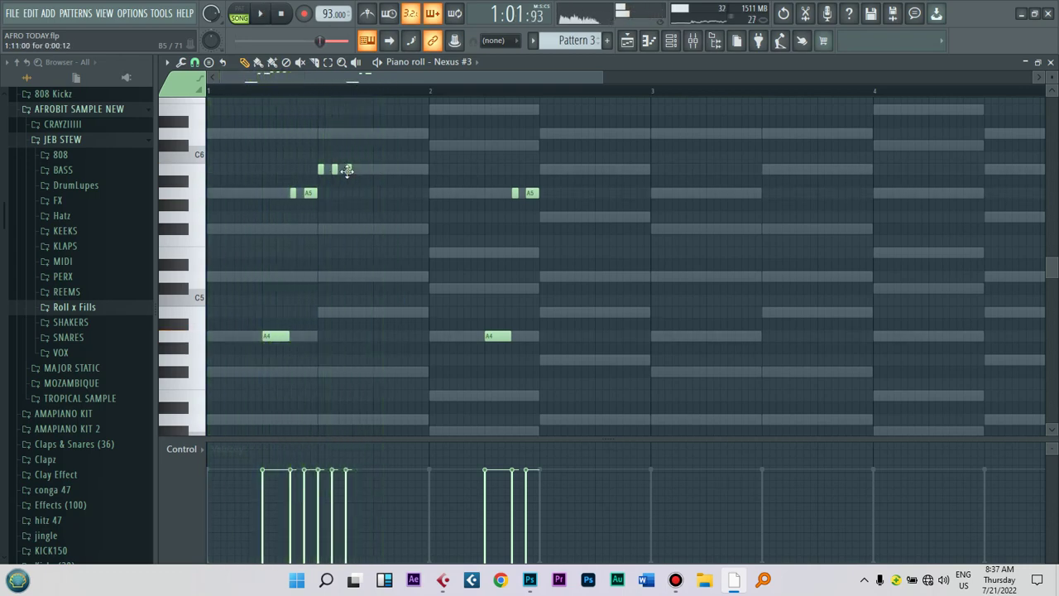
click(363, 170)
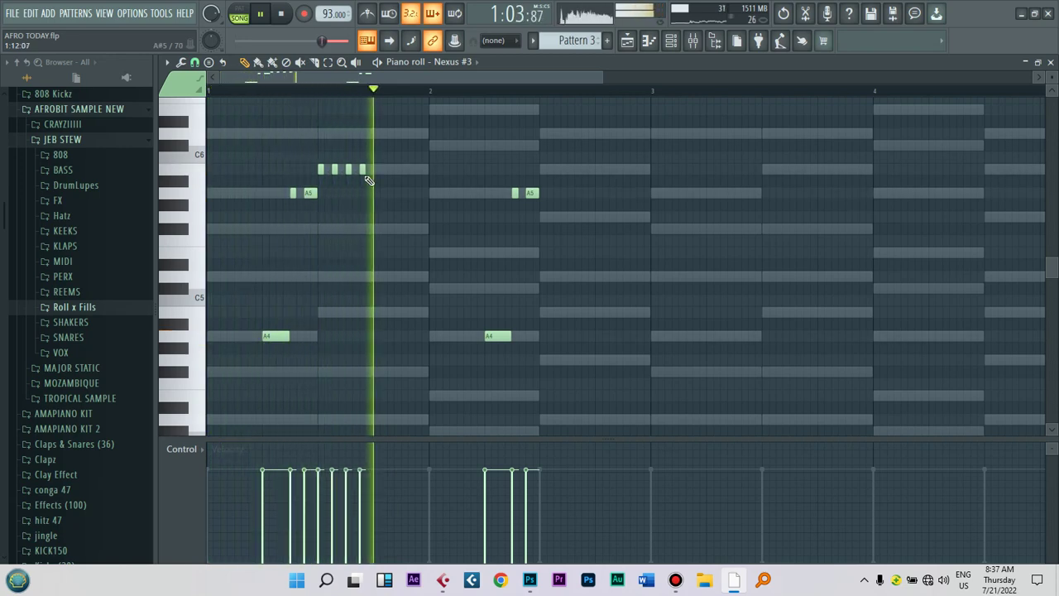
key(space)
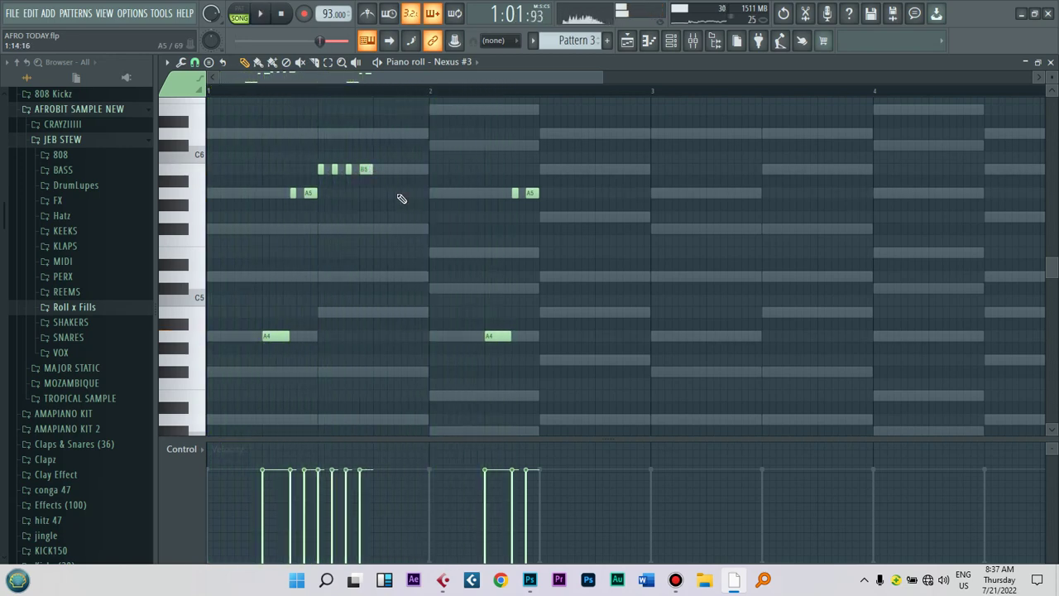
Step: Copy the four B5 notes to the third beat of bar 2, trying them at G5 before returning them to B5
drag(398, 185, 320, 170)
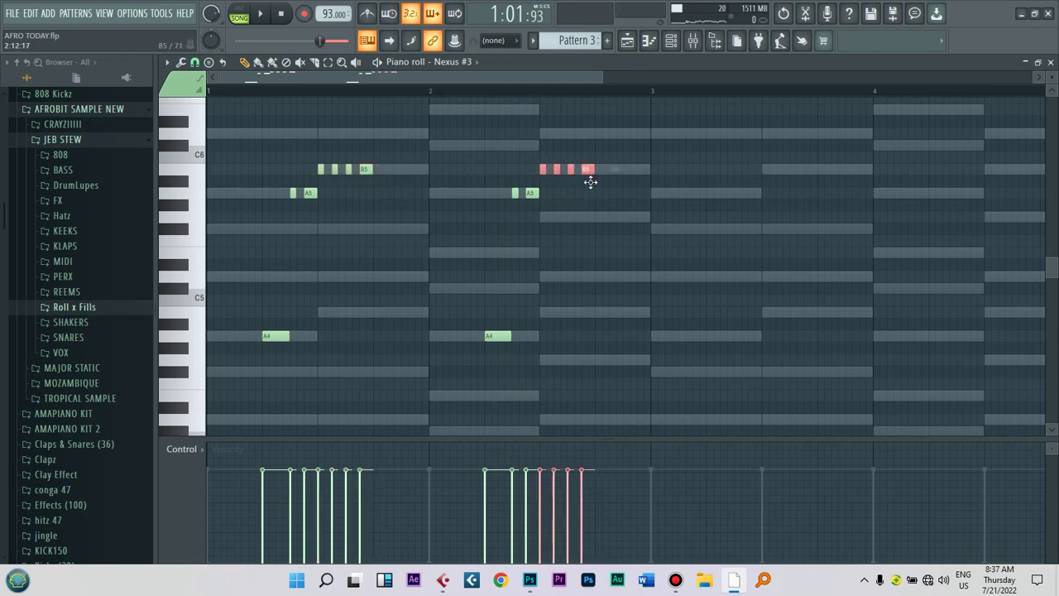
drag(590, 182, 593, 218)
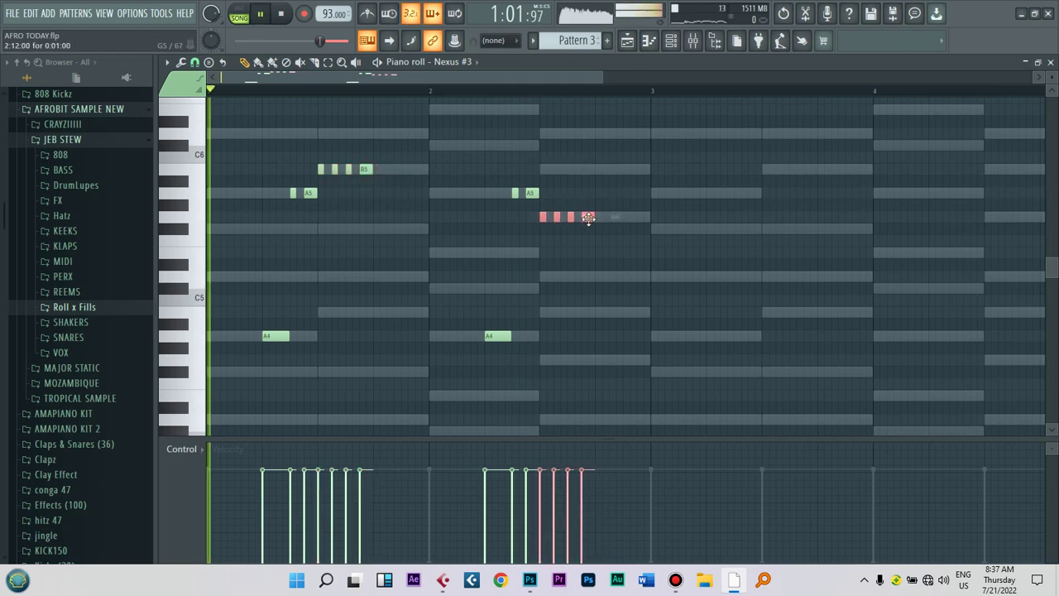
click(413, 160)
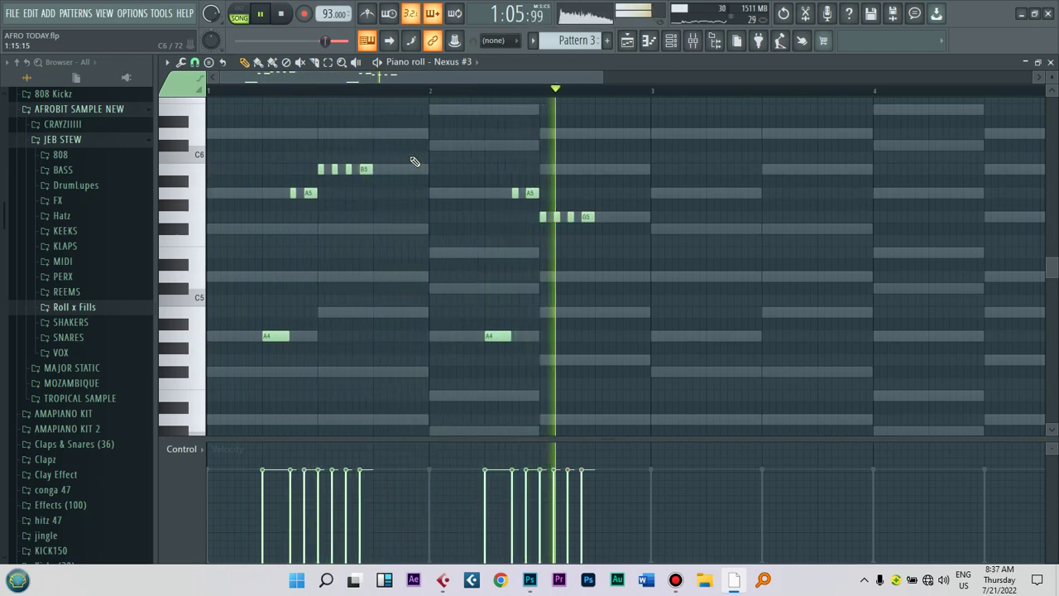
drag(587, 217, 586, 169)
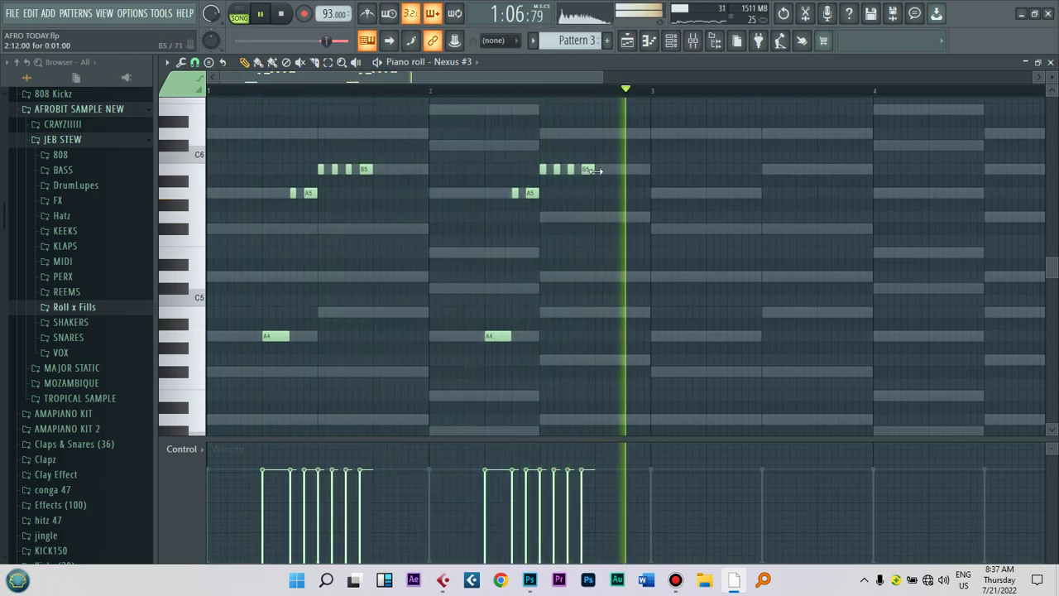
drag(610, 142, 234, 377)
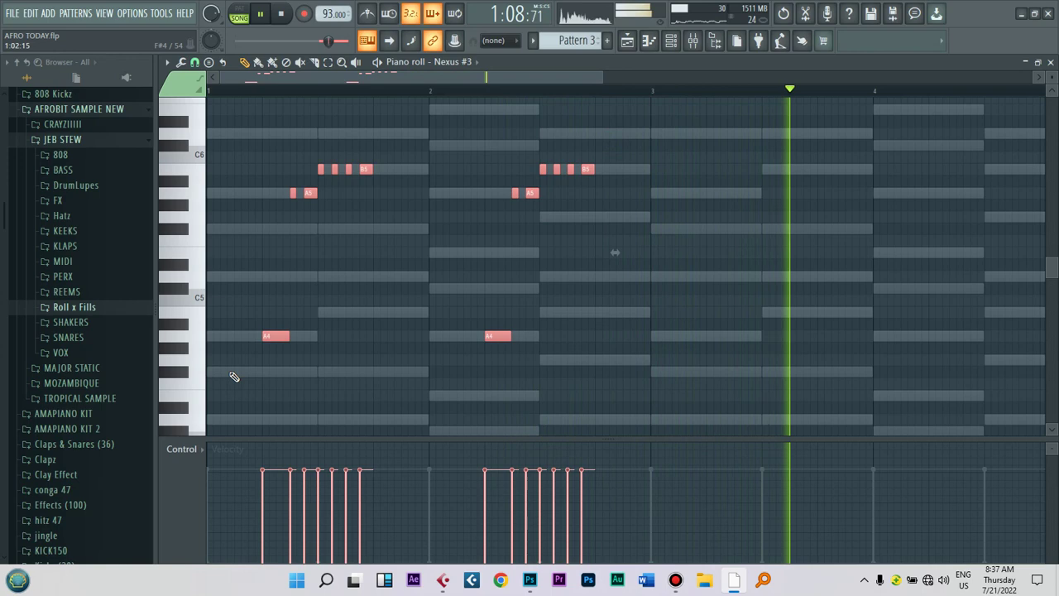
click(282, 15)
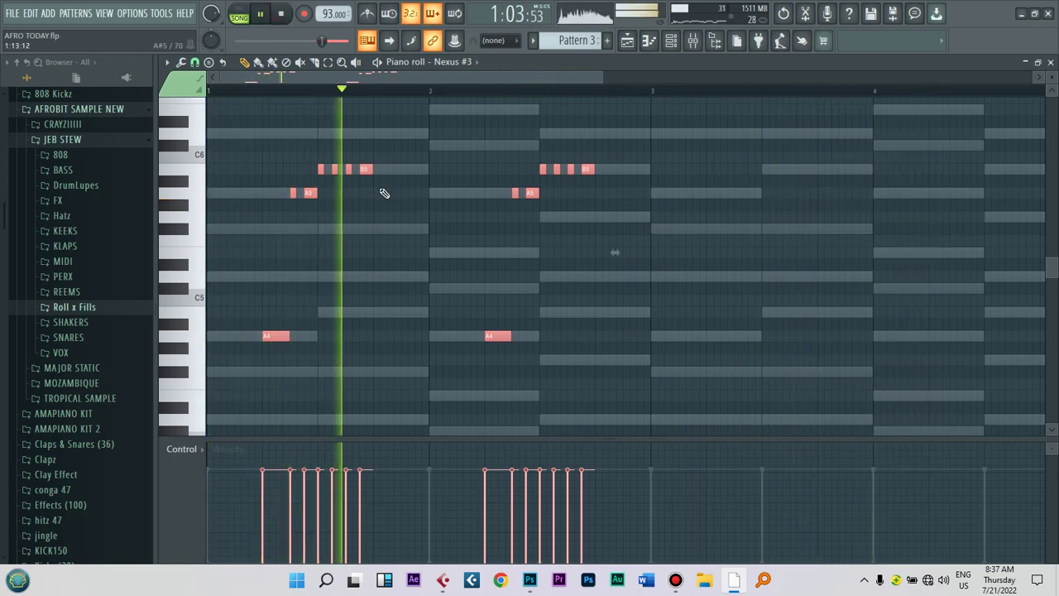
Step: Add an A5 note after the B5 notes in bars 1 and 2, leaving the same short gap before each
click(389, 193)
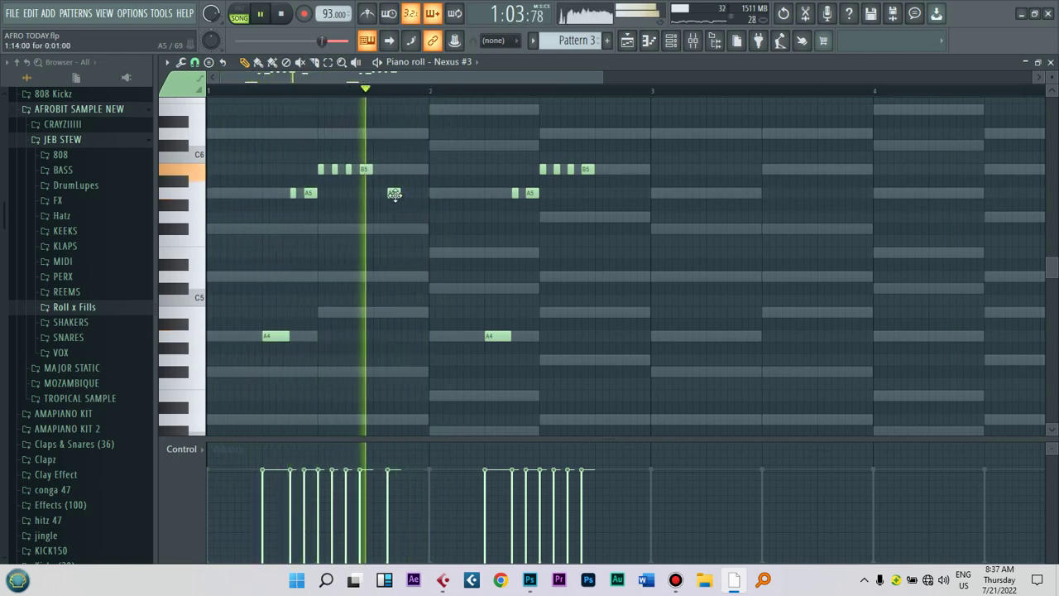
click(602, 194)
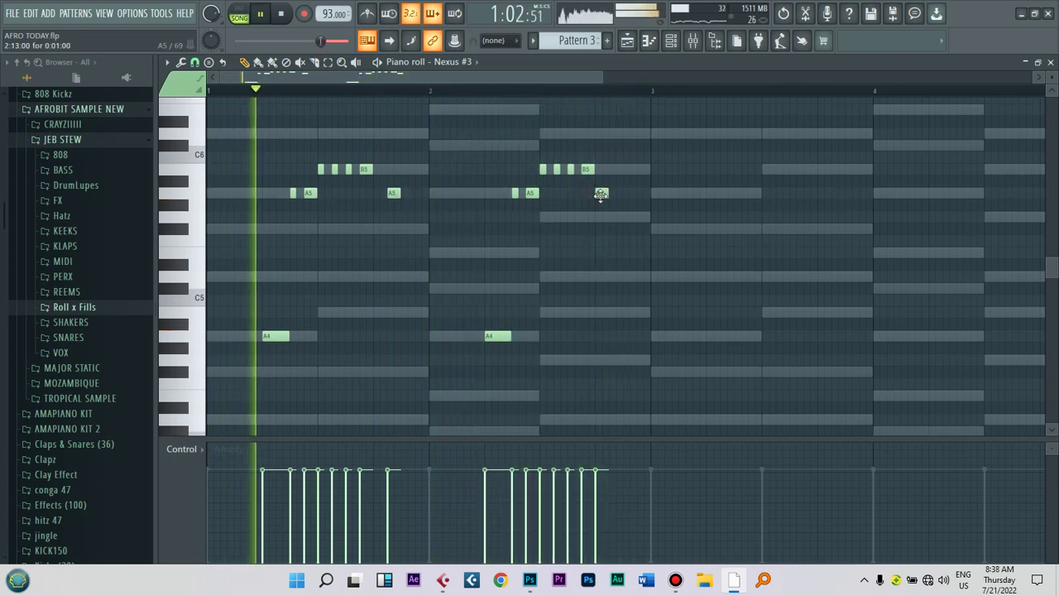
drag(601, 194, 615, 194)
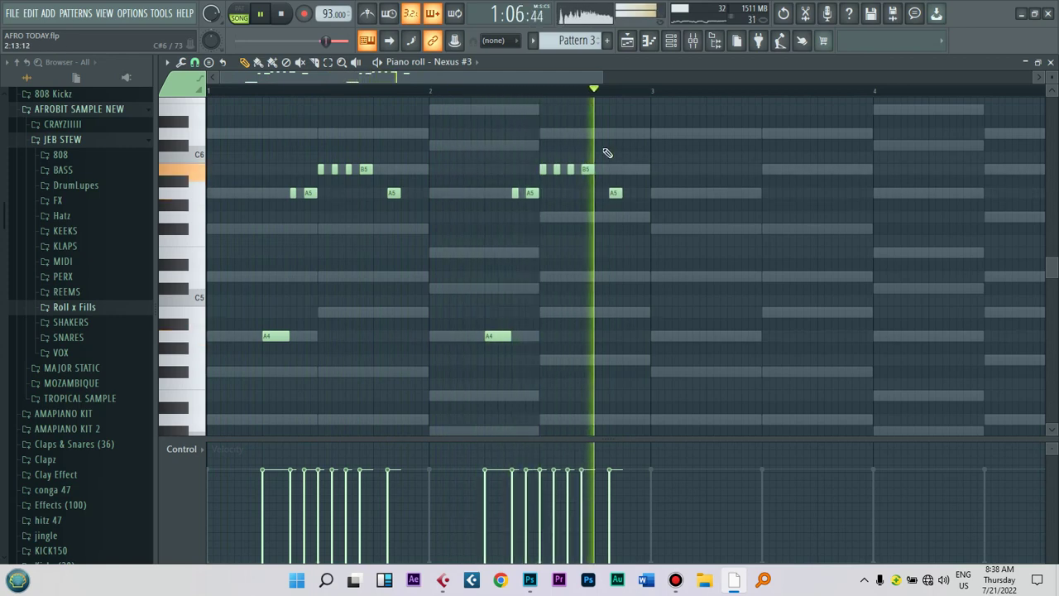
Step: Add a short F#5 note at the end of bar 1 and a short G5 note at the end of bar 2
drag(604, 77, 609, 78)
key(space)
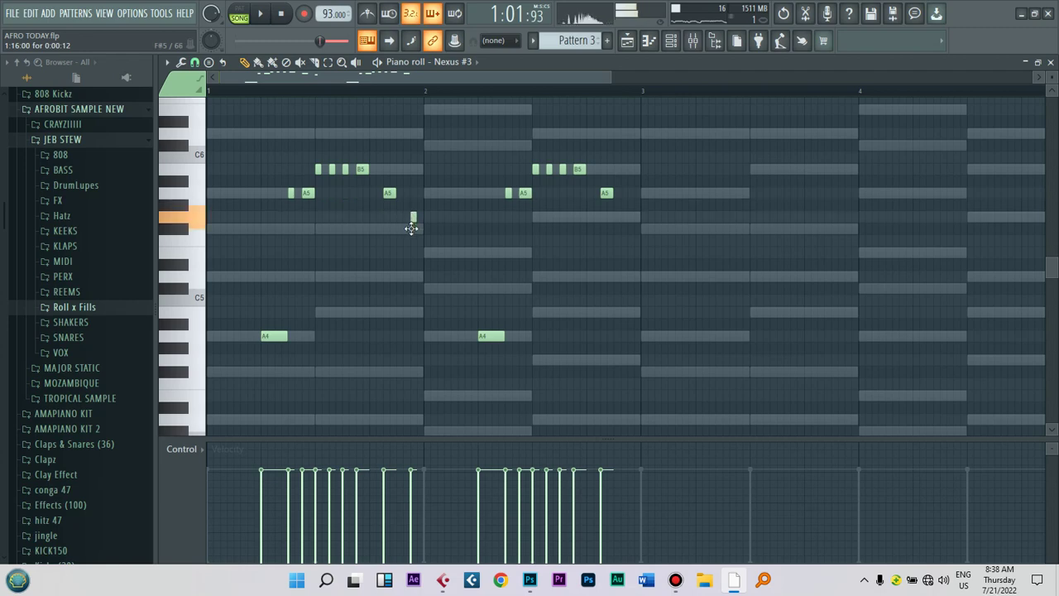
key(space)
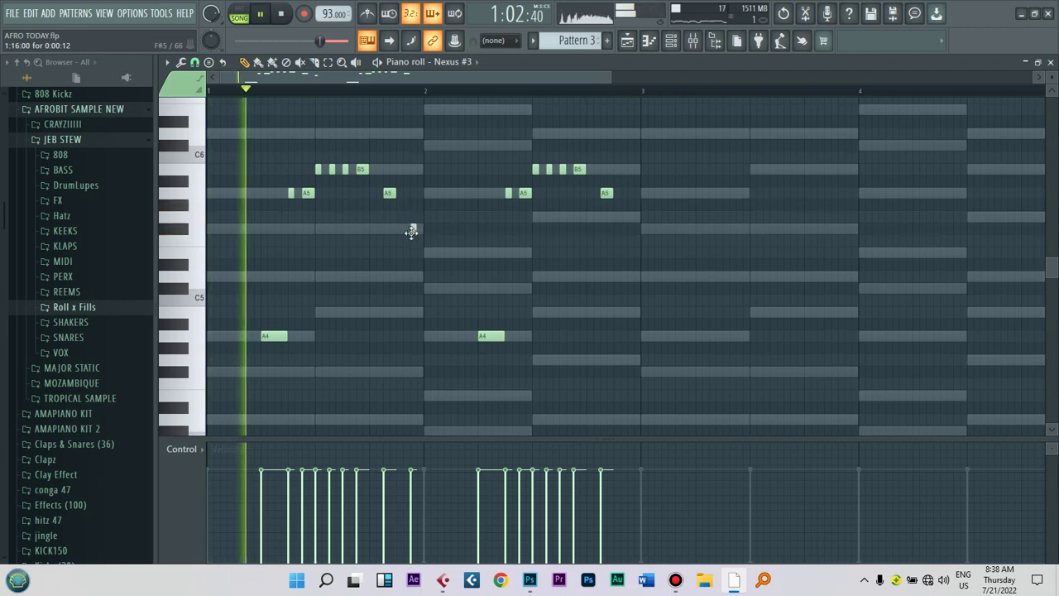
click(630, 219)
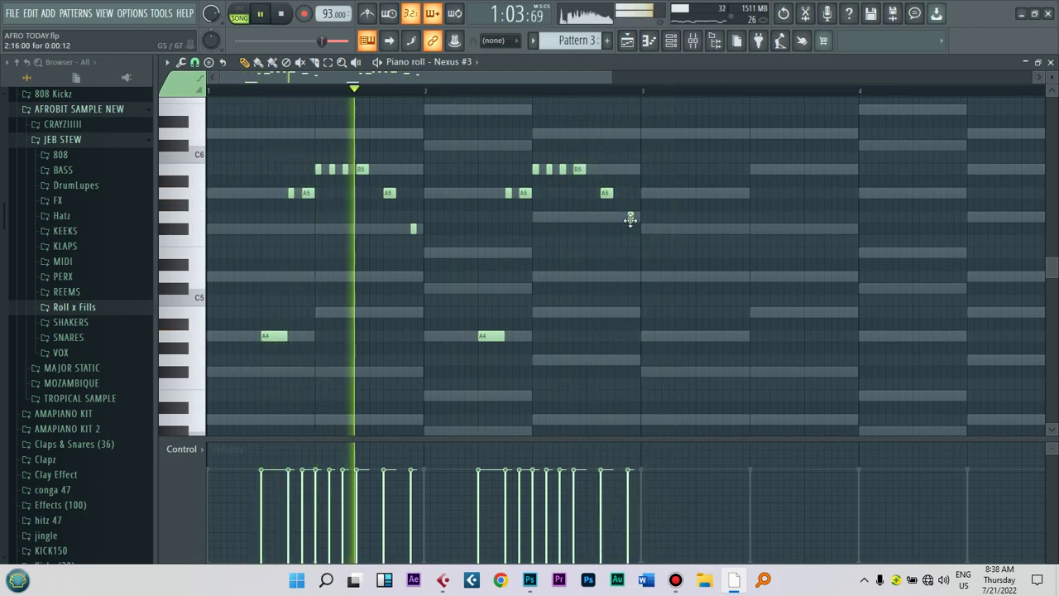
Step: Try the short last note of bar 2 at B5 and A5 before returning it to G5
drag(631, 219, 631, 171)
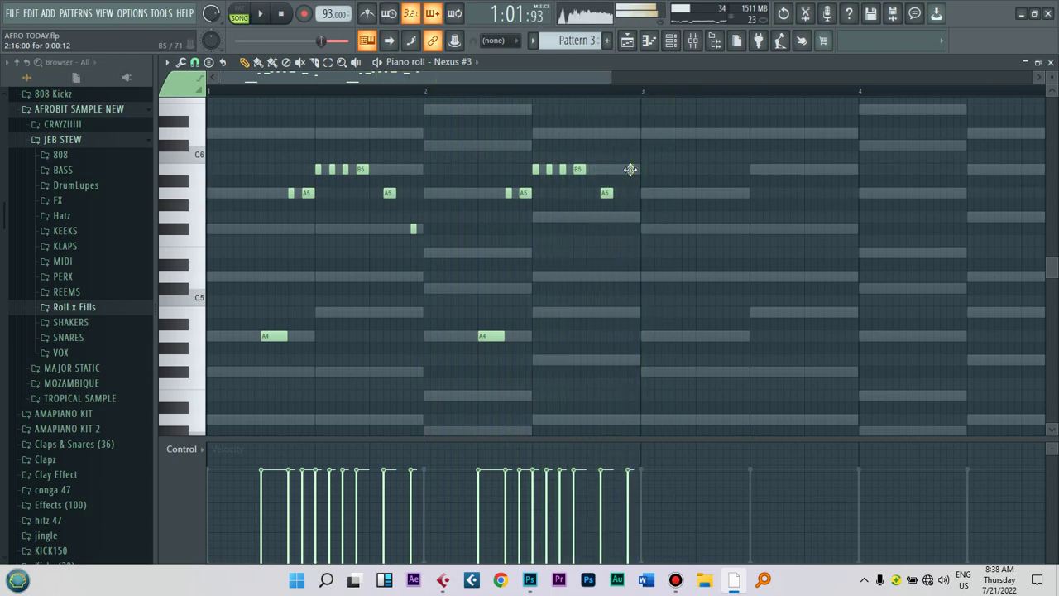
drag(631, 170, 631, 195)
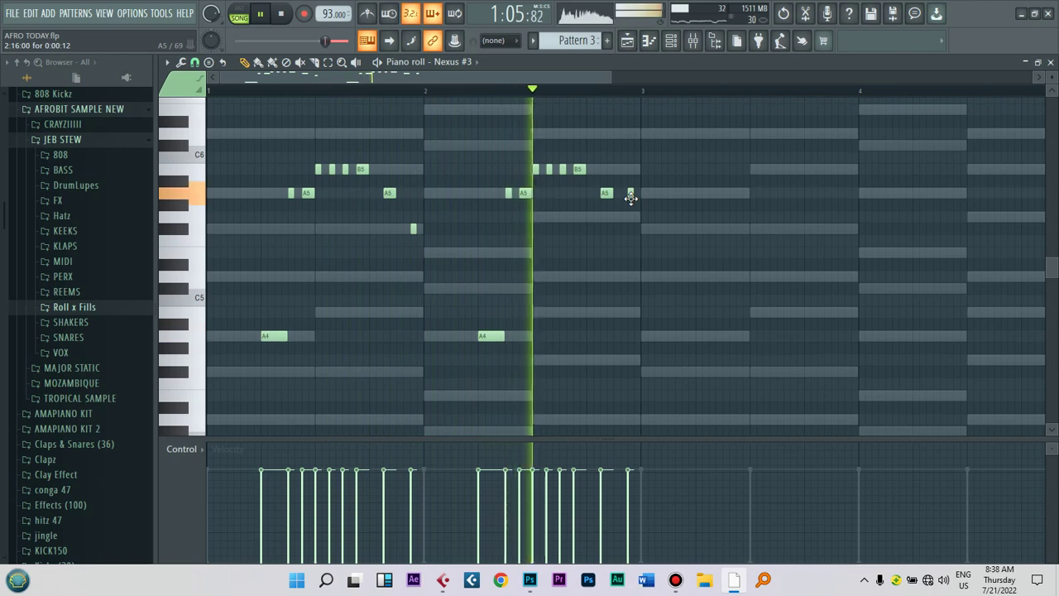
drag(631, 197, 635, 227)
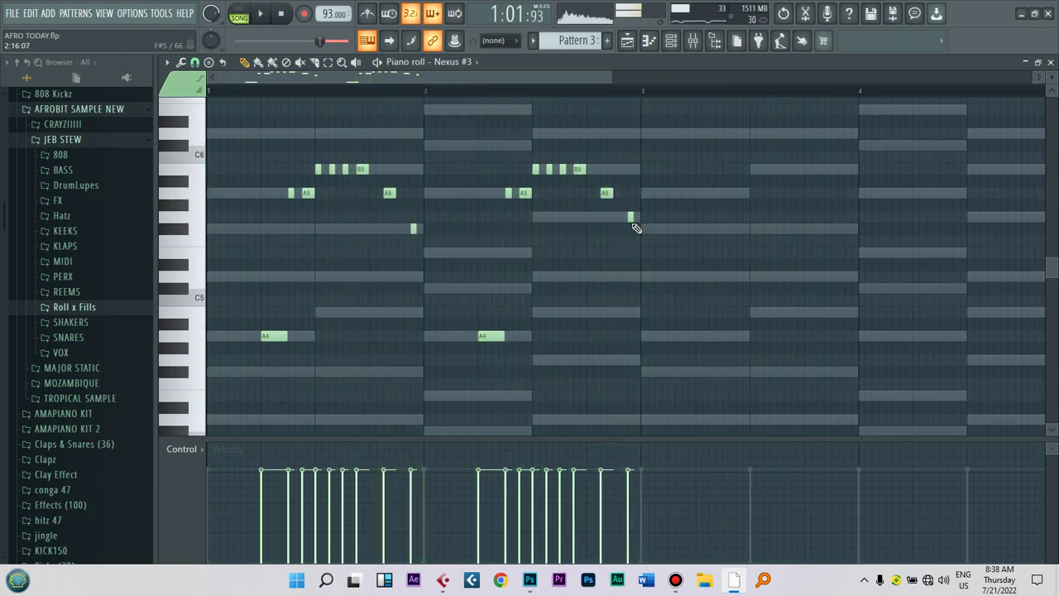
Step: Lengthen the F#5 at the end of bar 1 and the G5 at the end of bar 2 to the bar ends and check playback
drag(660, 224, 407, 238)
drag(710, 257, 415, 228)
key(space)
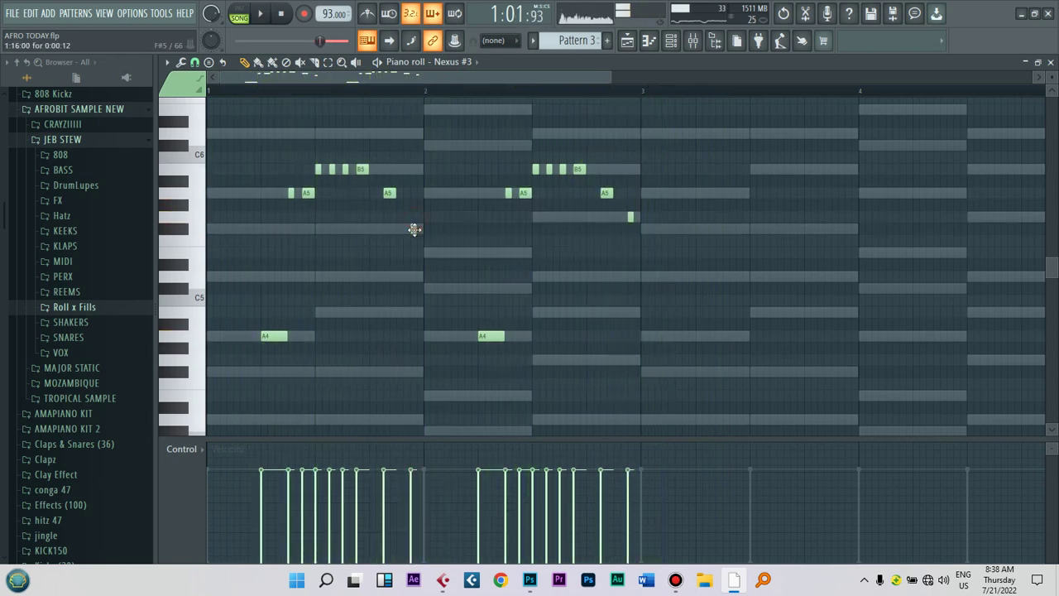
drag(688, 281, 406, 217)
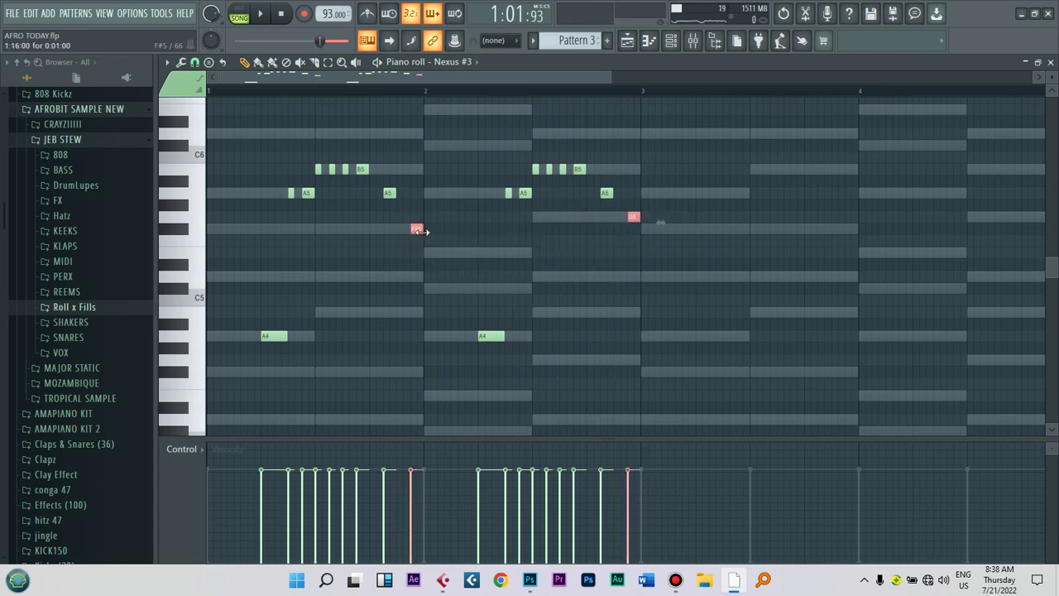
key(space)
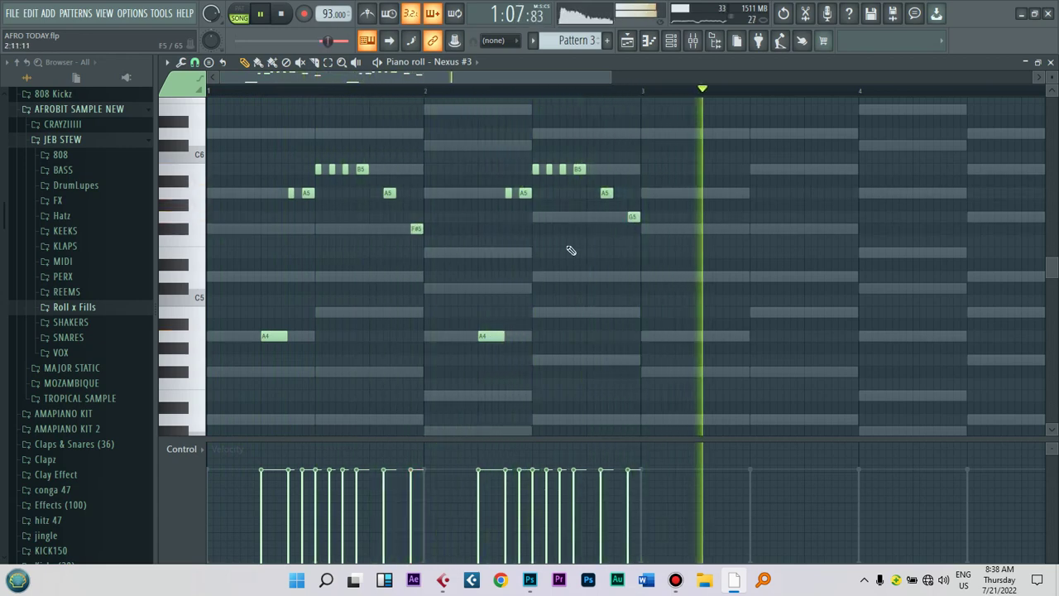
Step: Duplicate the two-bar Nexus #3 melody into bars 3 and 4, starting on the second beat of bar 3
key(space)
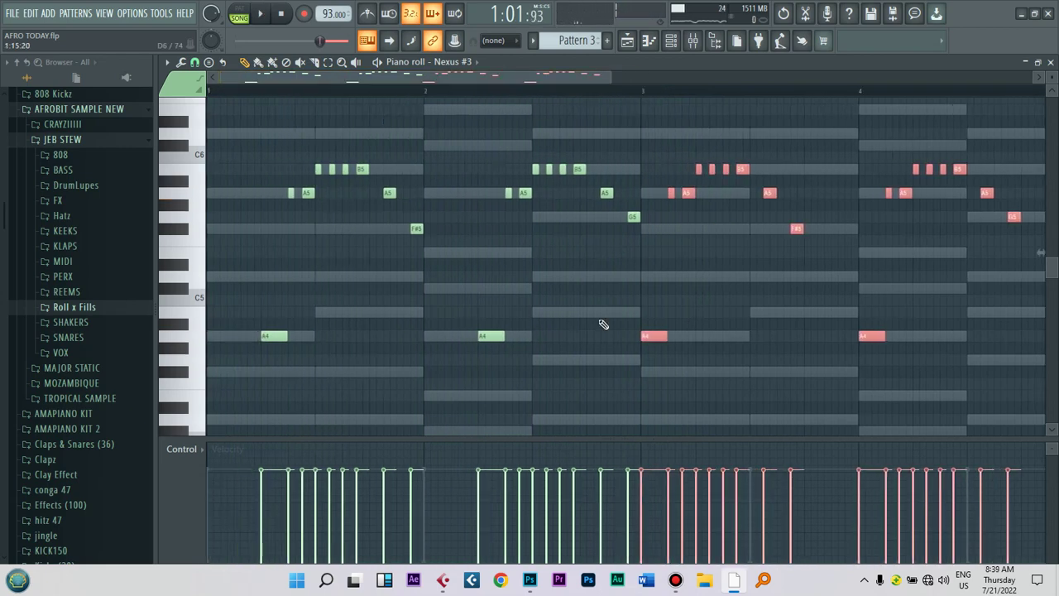
drag(651, 338, 705, 337)
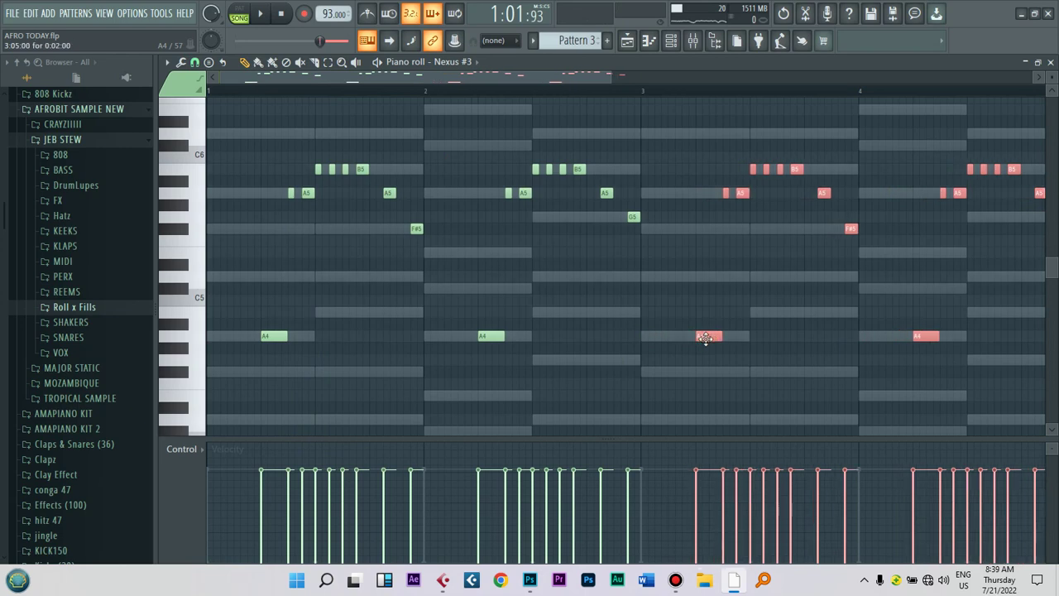
Step: Assign Nexus #3 to a free mixer track and load Fruity Stereo Shaper in its first effect slot
click(670, 41)
click(442, 396)
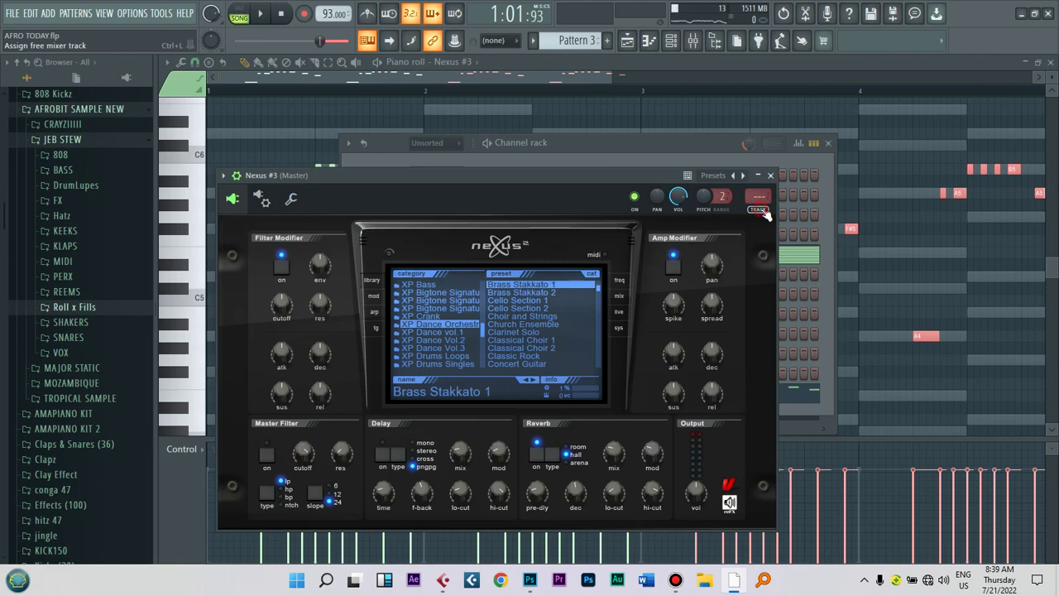
click(763, 210)
click(890, 131)
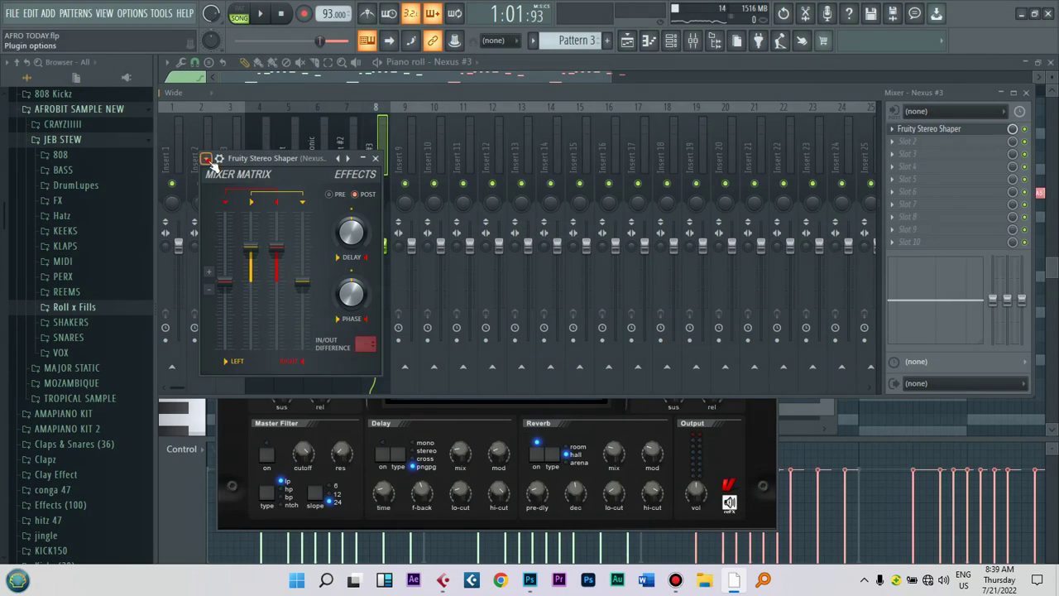
Step: Apply a Stereoize preset to the Fruity Stereo Shaper and start playback to hear it
click(207, 158)
mouse_move(324, 212)
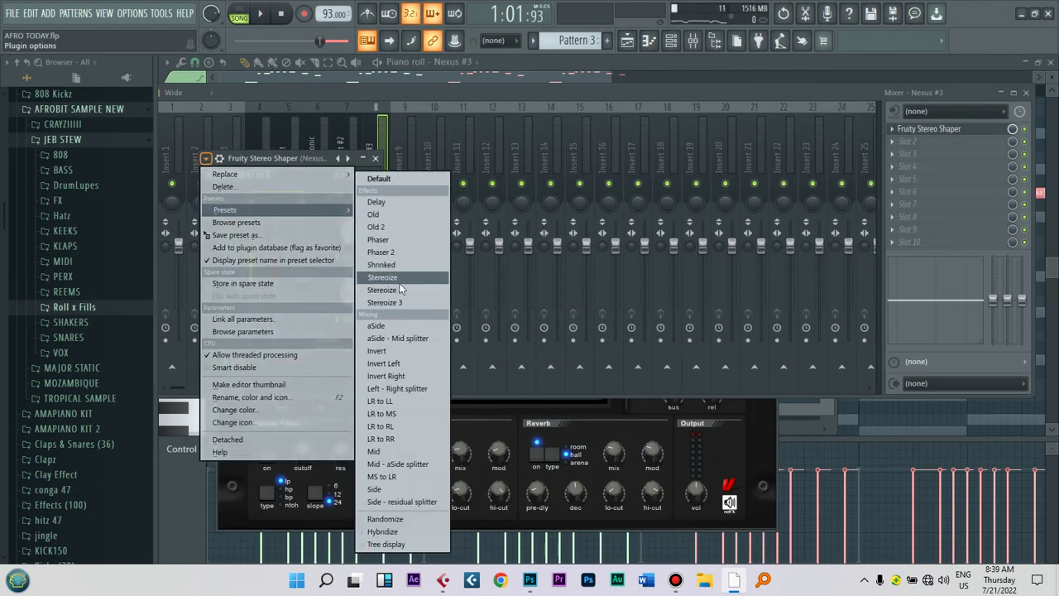
click(400, 288)
key(space)
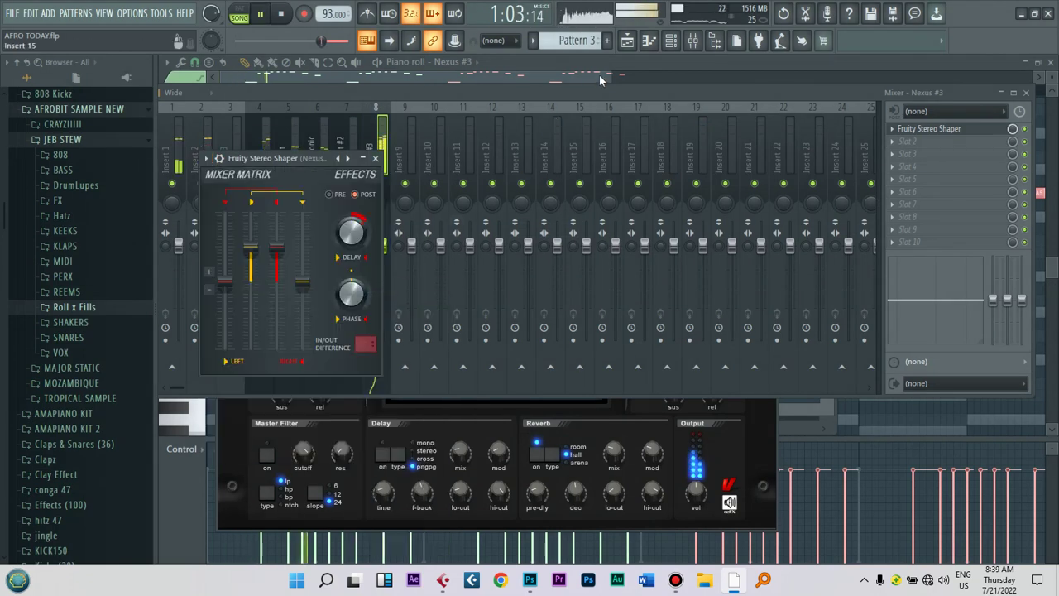
Step: Cut the Nexus #3 track's low EQ band to -18 dB at 178 Hz and lower its volume to 81%
click(518, 101)
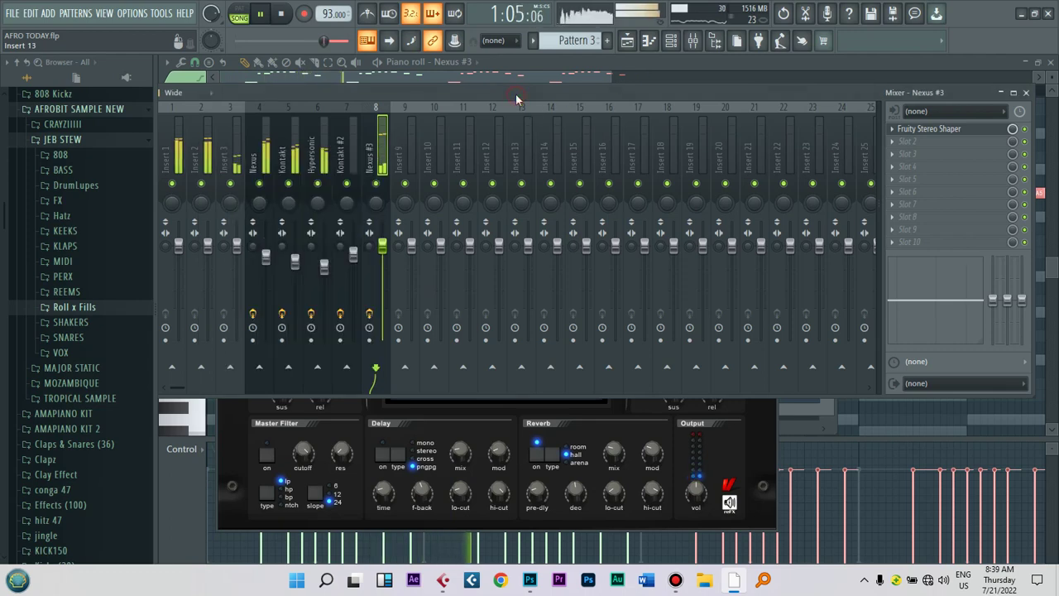
drag(921, 300, 902, 339)
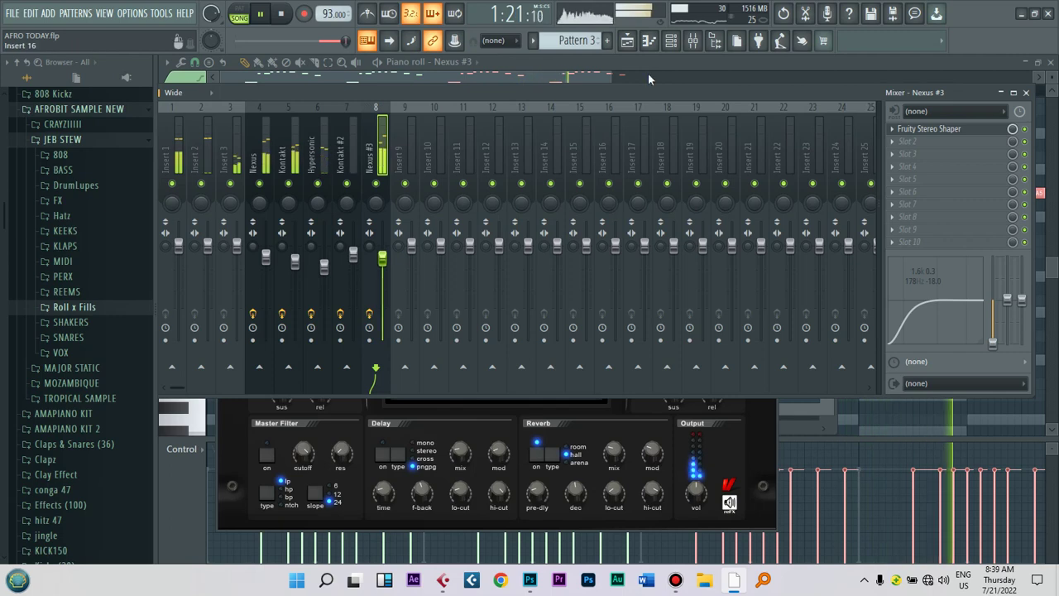
key(F6)
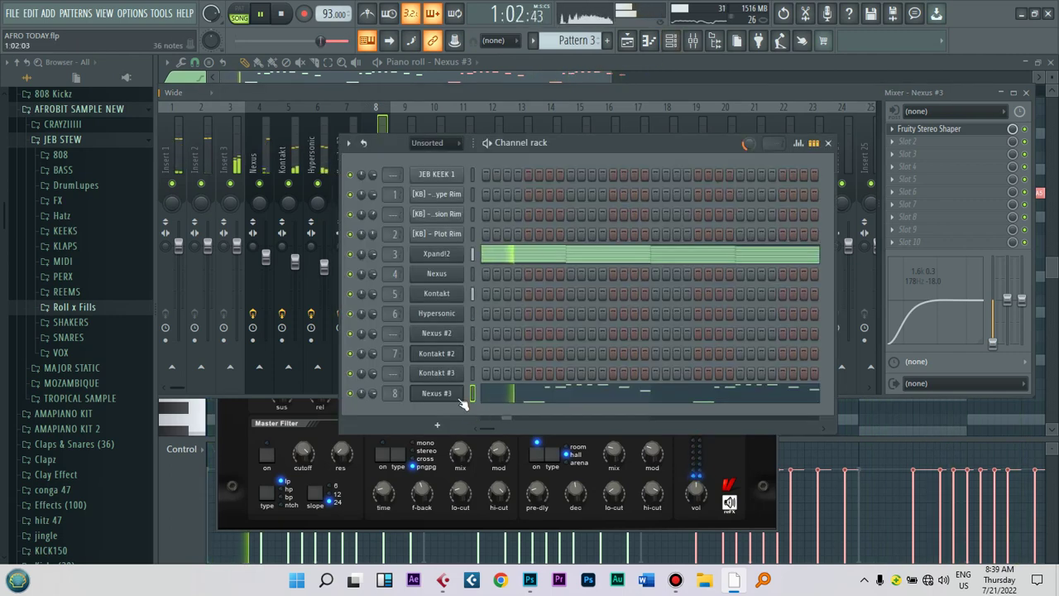
click(485, 94)
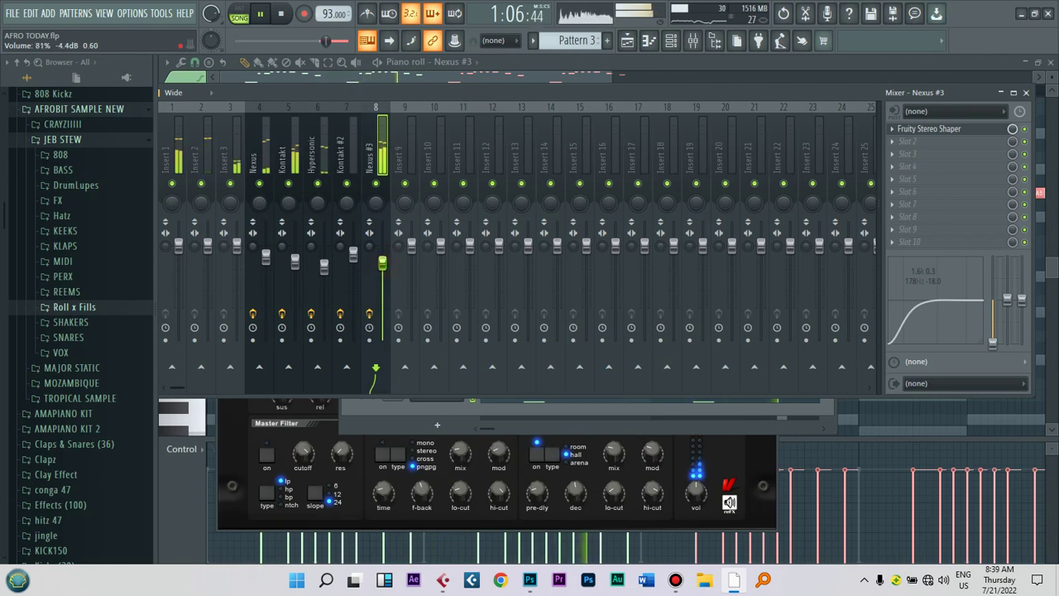
Step: Move the Nexus #3 melody out of Pattern 3 into a new Pattern 10
click(675, 44)
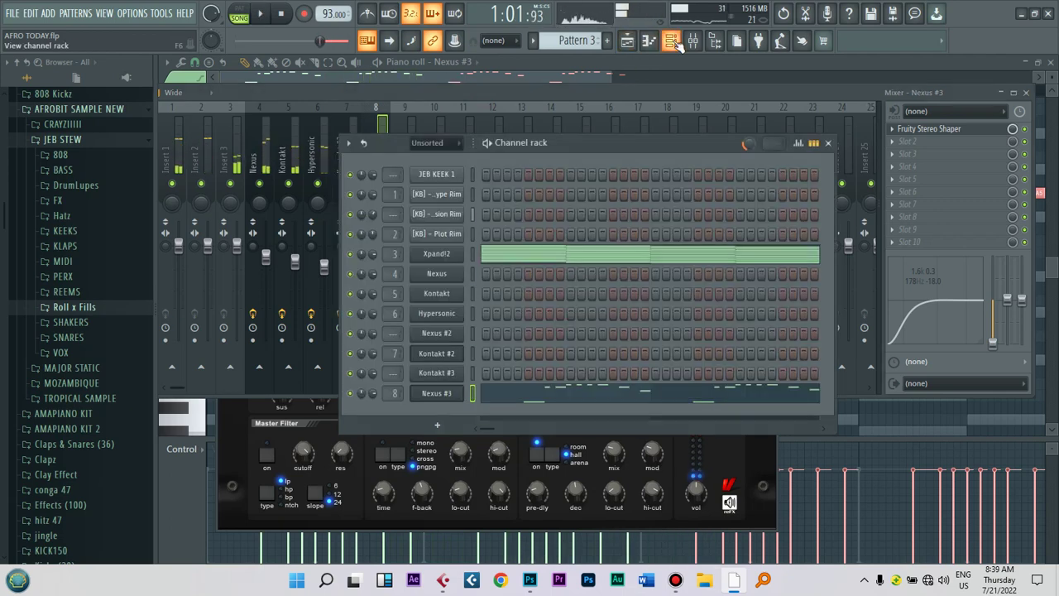
key(ctrl+z)
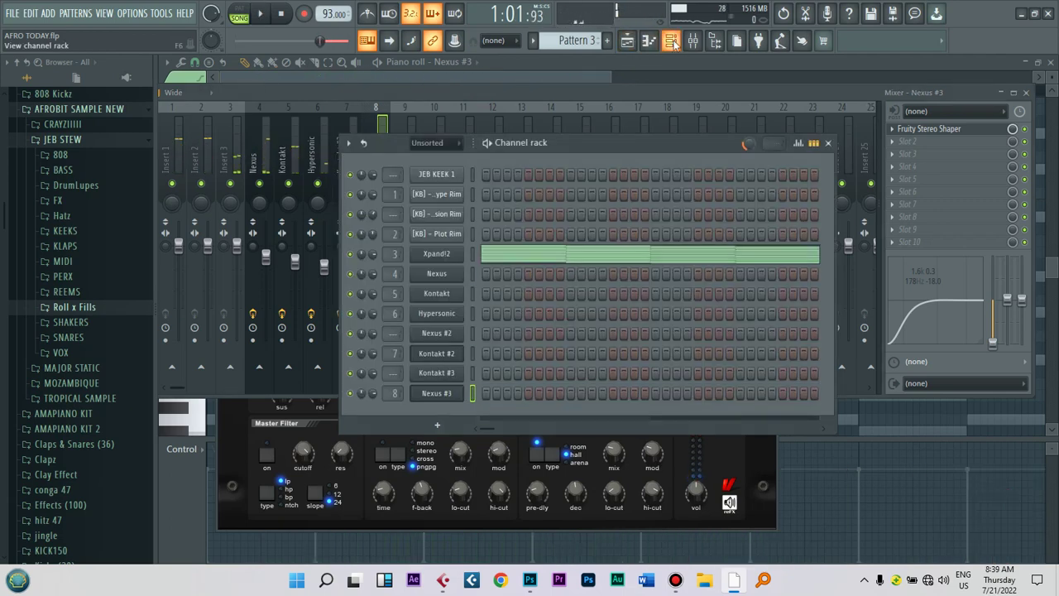
click(609, 43)
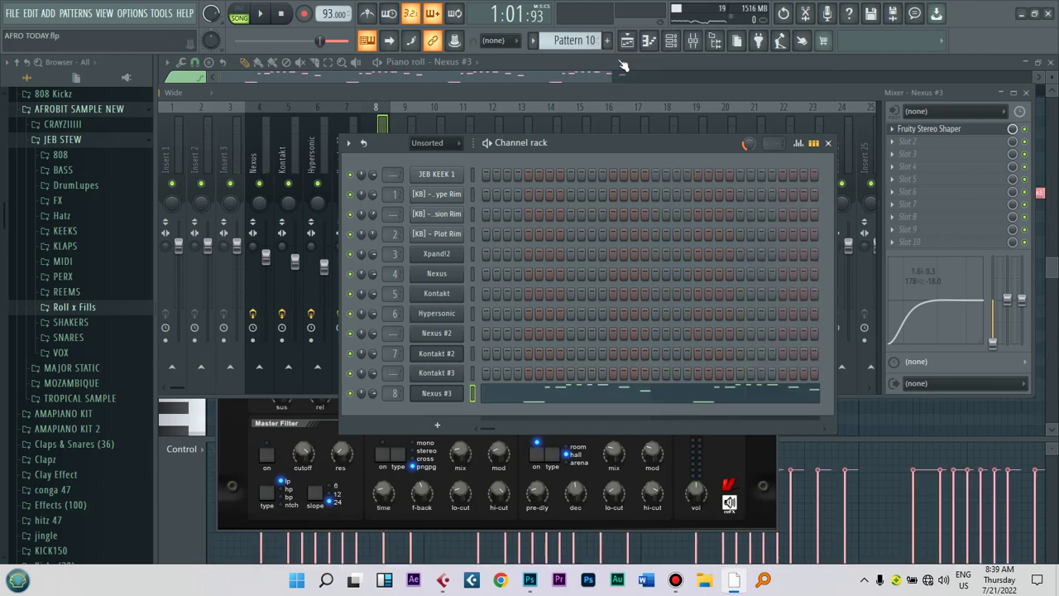
Step: Place Pattern 10 on Track 14 of the playlist at bars 25 and 29, and play the section back
click(627, 40)
click(804, 503)
scroll(795, 464, down, 4)
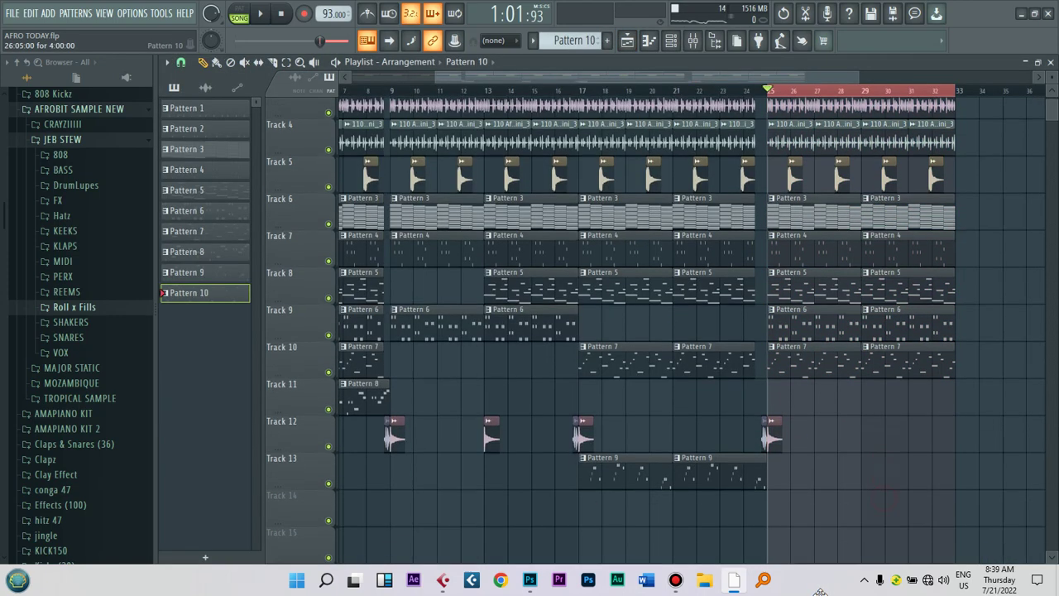
click(787, 426)
drag(813, 446, 907, 434)
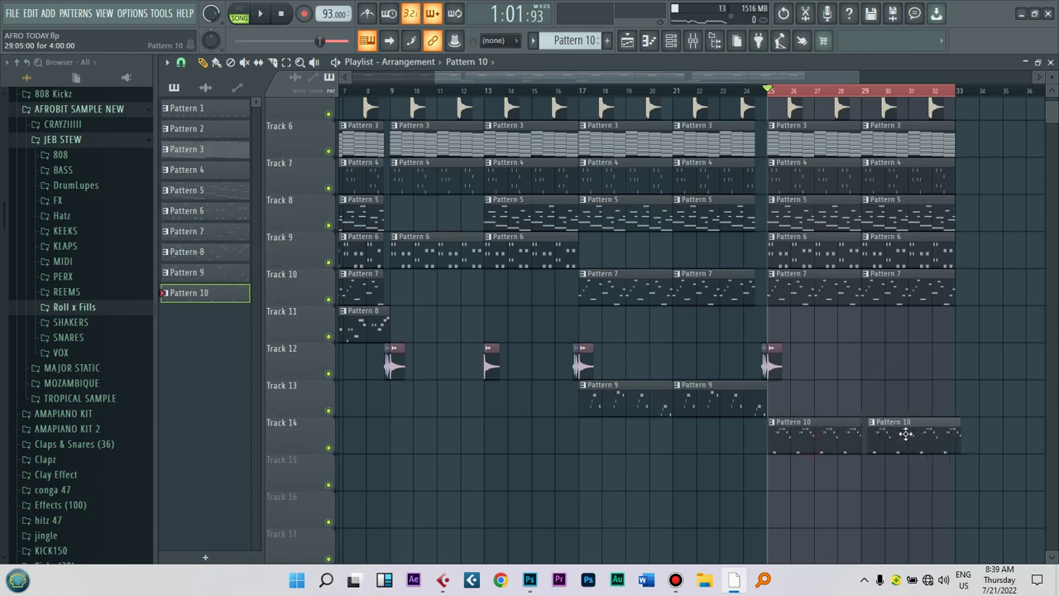
key(space)
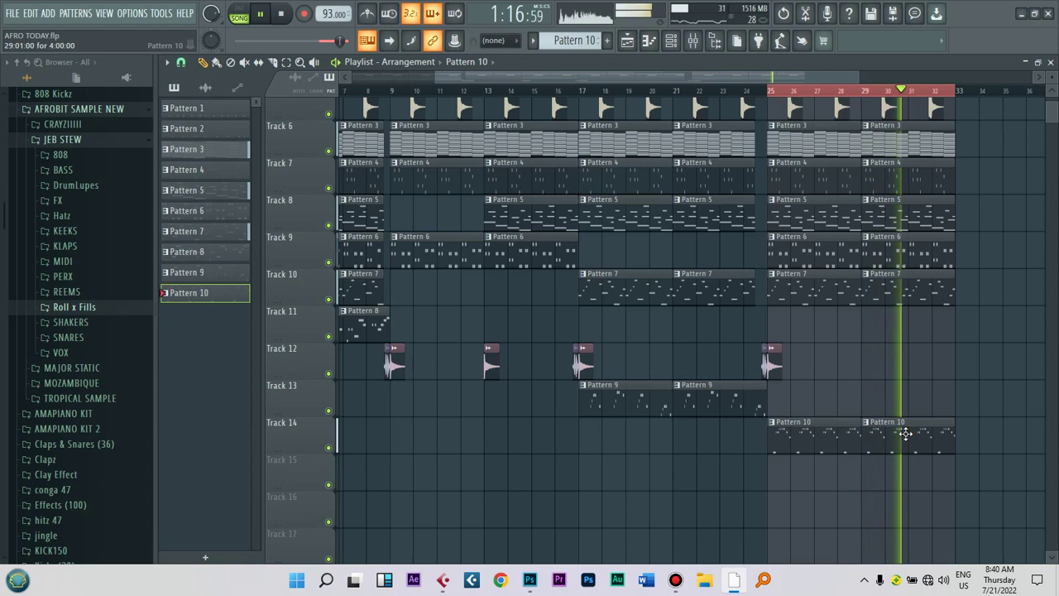
key(space)
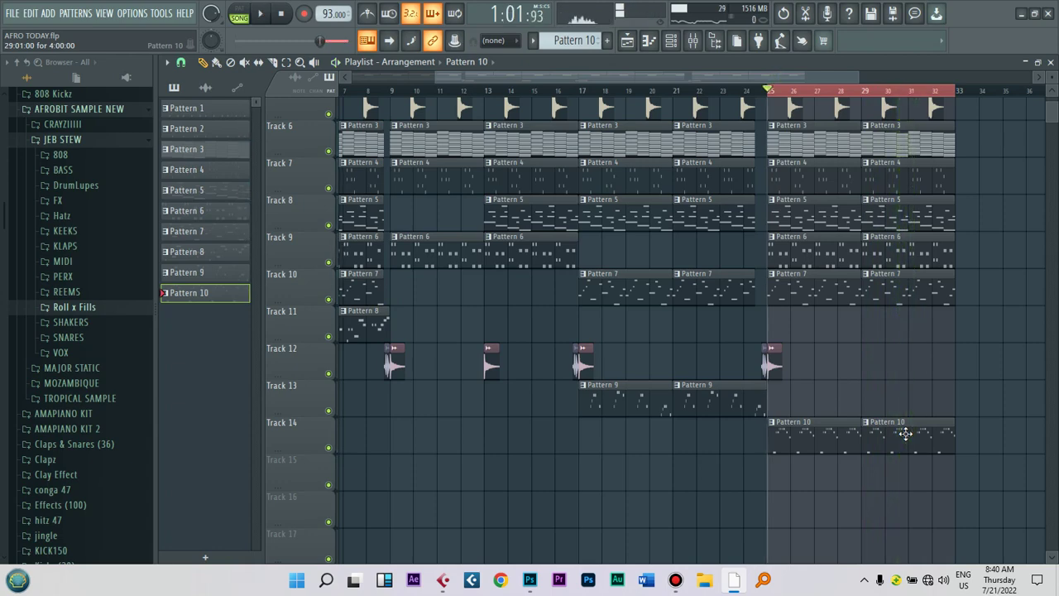
Step: Add another Nexus instrument channel to the channel rack
click(673, 41)
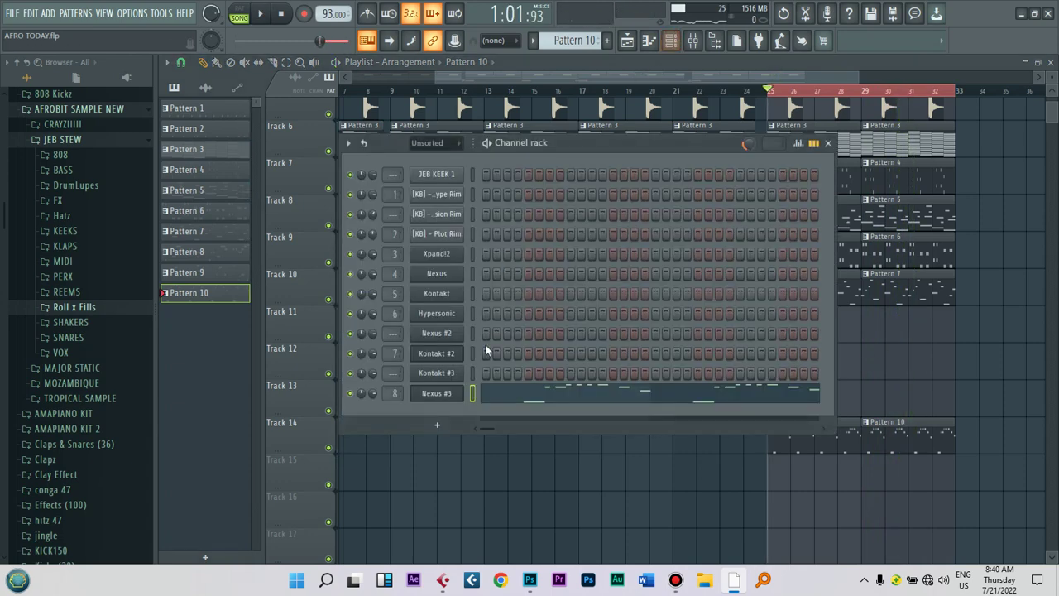
click(439, 426)
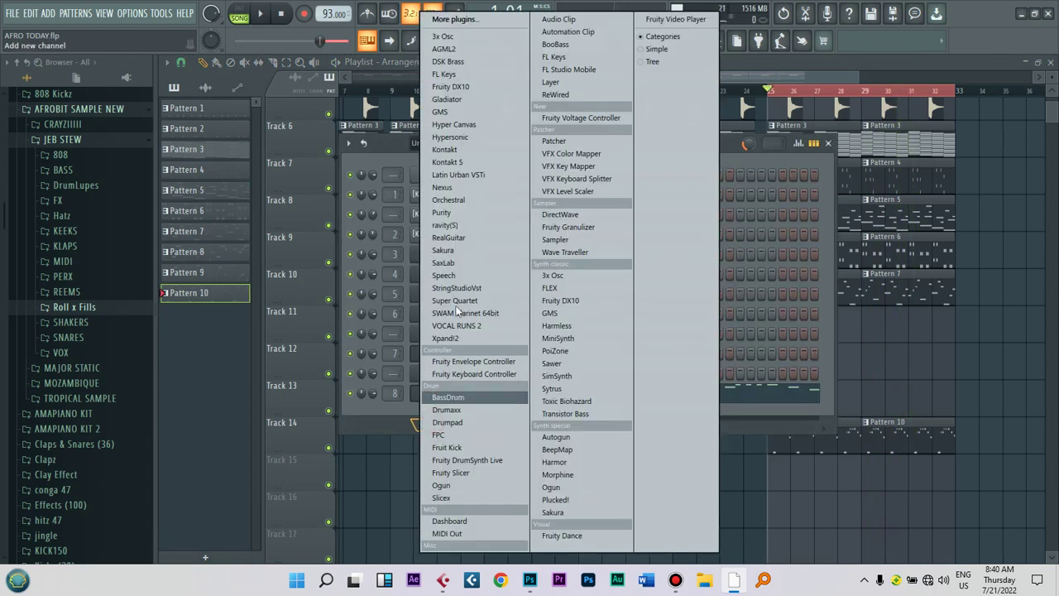
click(451, 187)
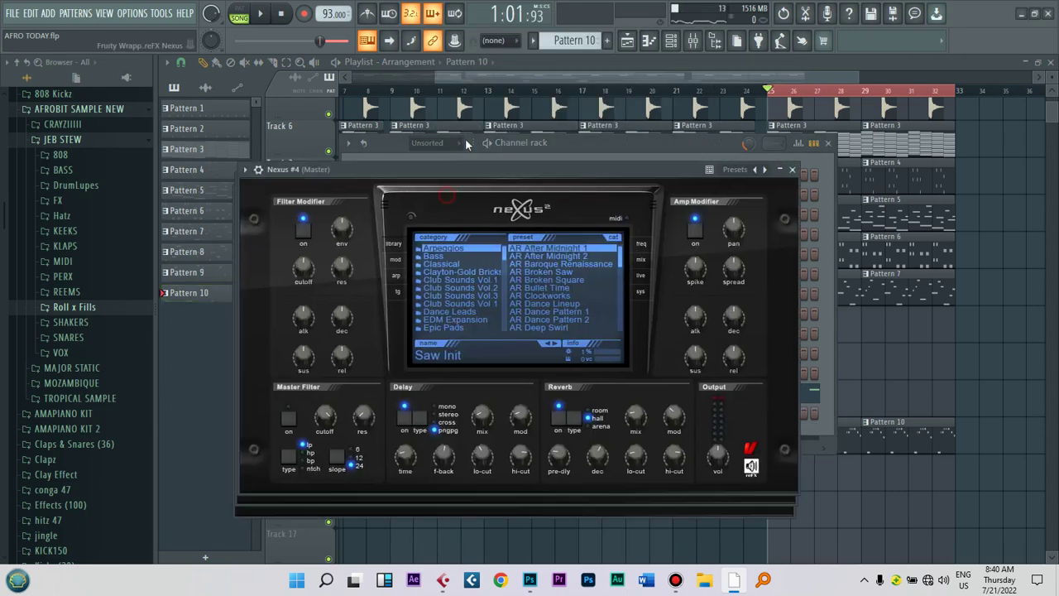
Step: Load the Flute Highland preset from the XP Dance Orchestra category in Nexus #4
drag(521, 212, 523, 279)
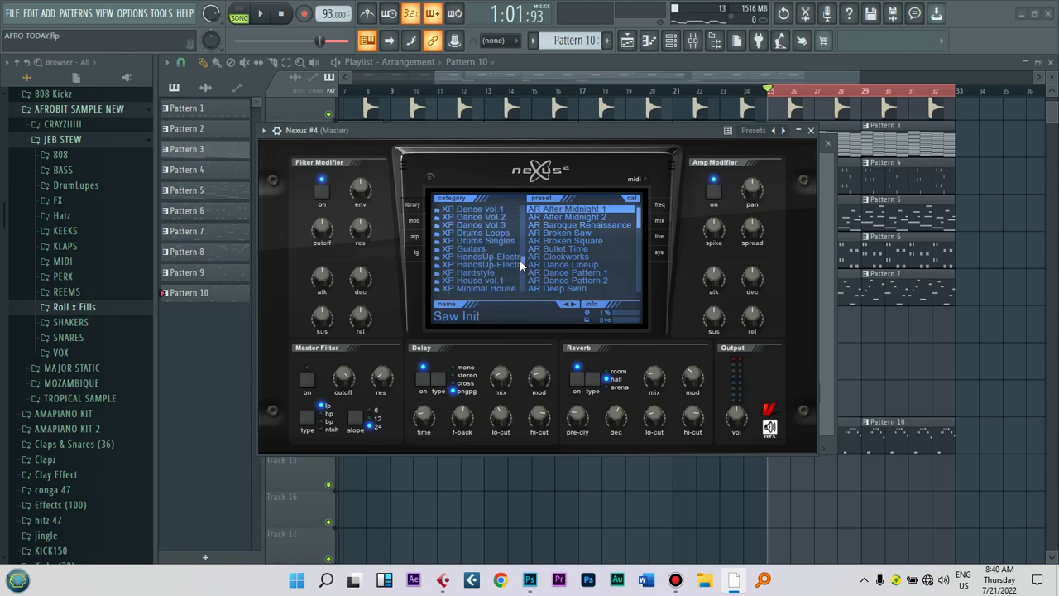
drag(519, 249, 518, 248)
click(507, 267)
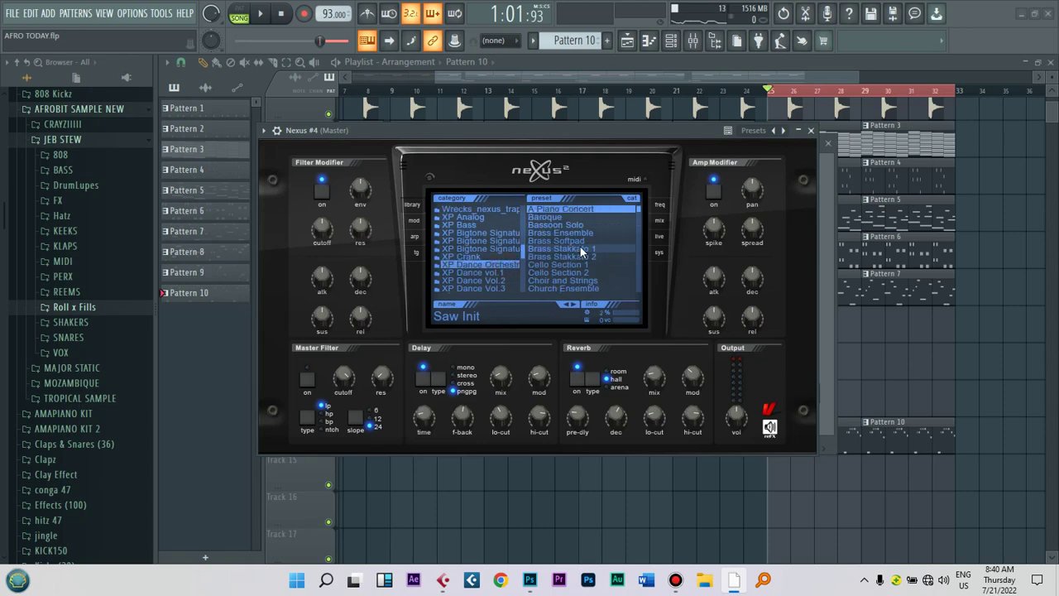
drag(643, 214, 637, 248)
scroll(635, 246, down, 5)
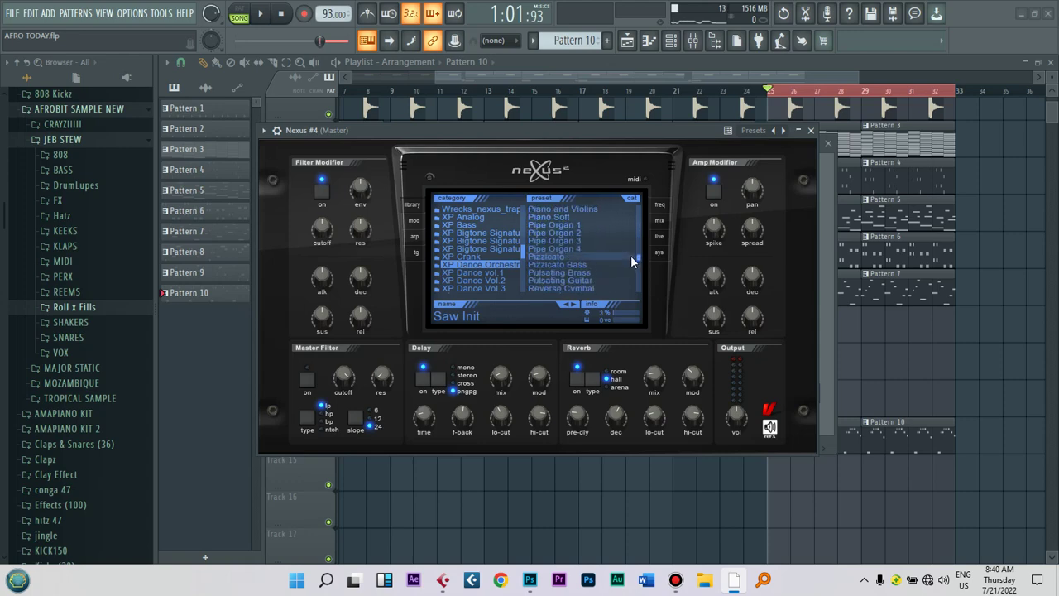
drag(625, 246, 622, 222)
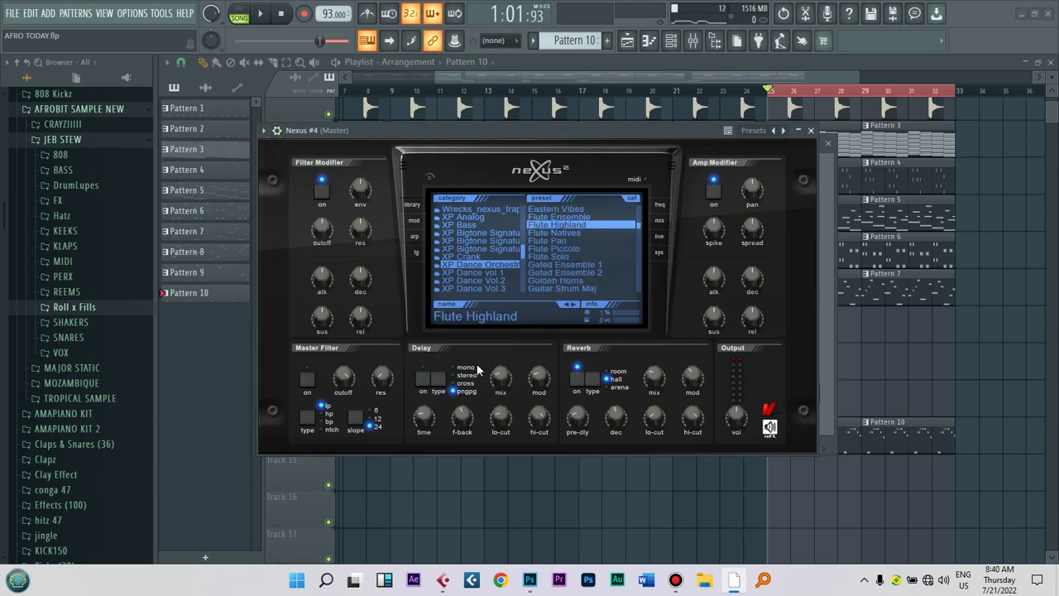
Step: Open the Nexus #4 piano roll and switch to Pattern 3 to use its chords as a guide
click(273, 132)
click(319, 147)
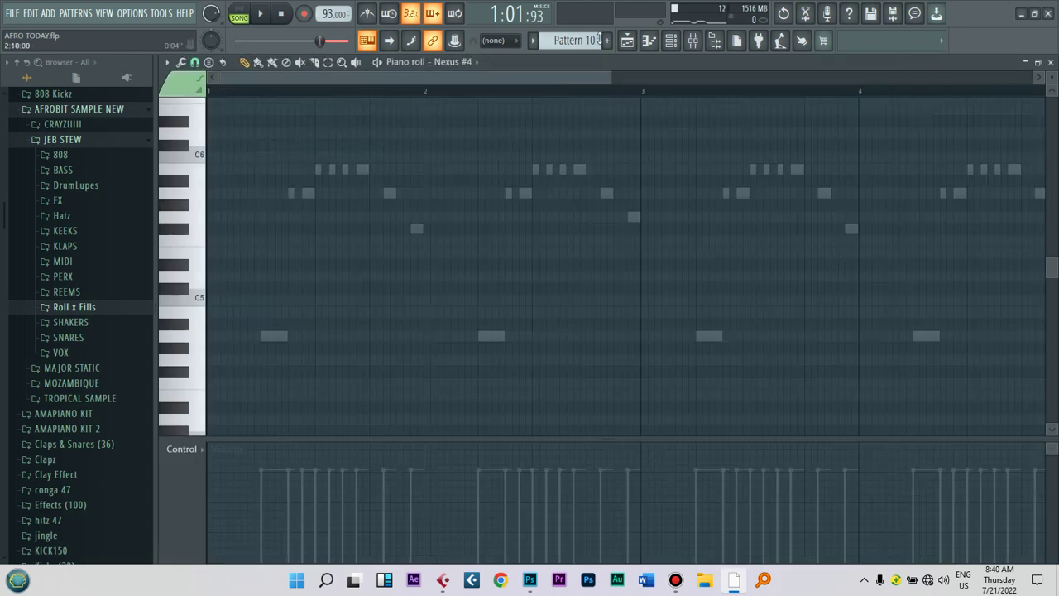
scroll(584, 39, up, 7)
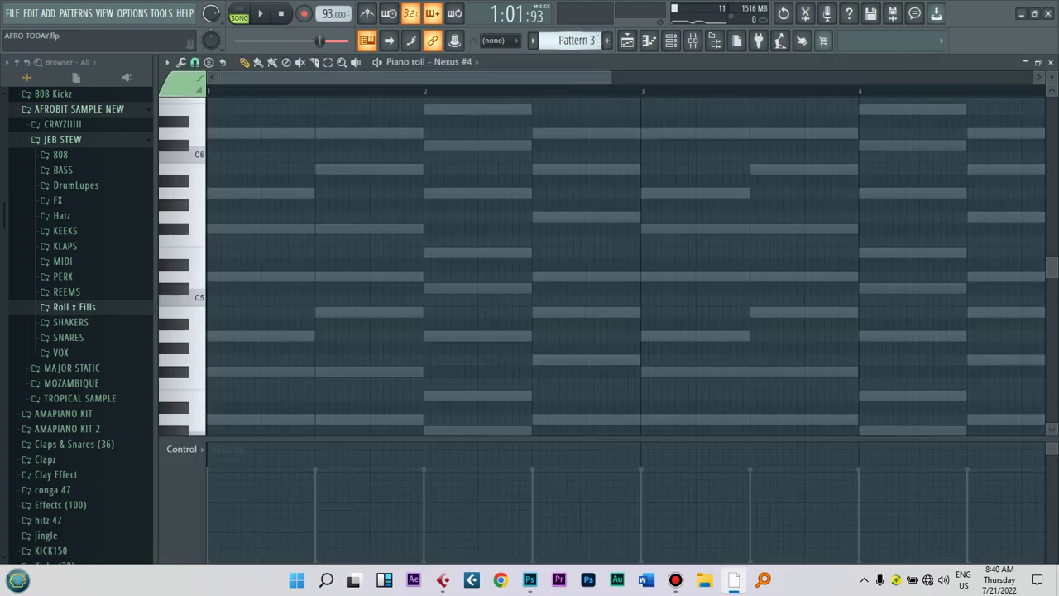
Step: Add four short descending notes, B6, A6, G6 and F#6, from the third beat of bar 1, checking them with playback
key(space)
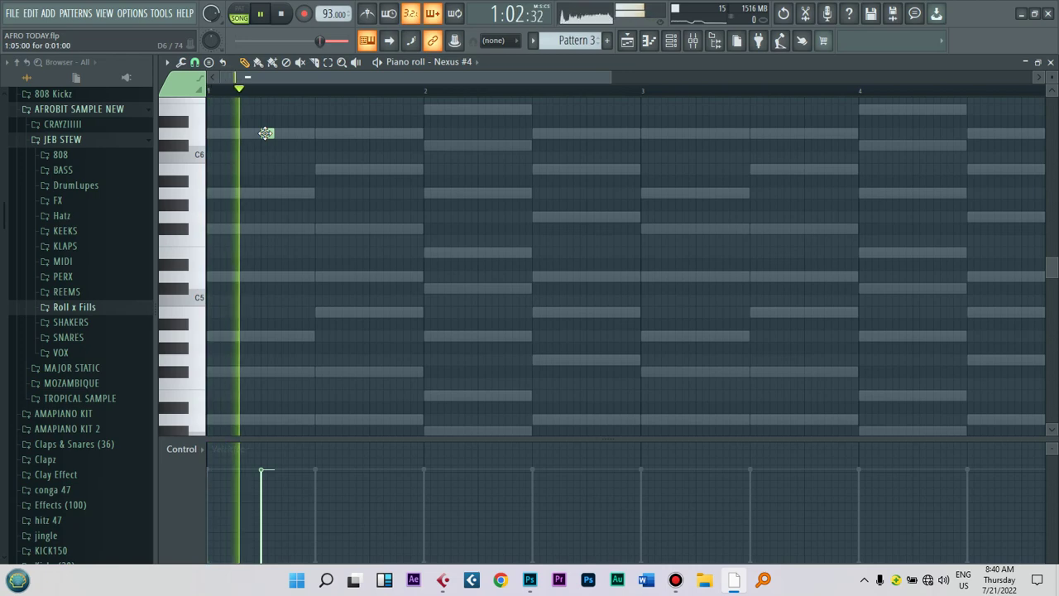
key(space)
drag(334, 125, 340, 274)
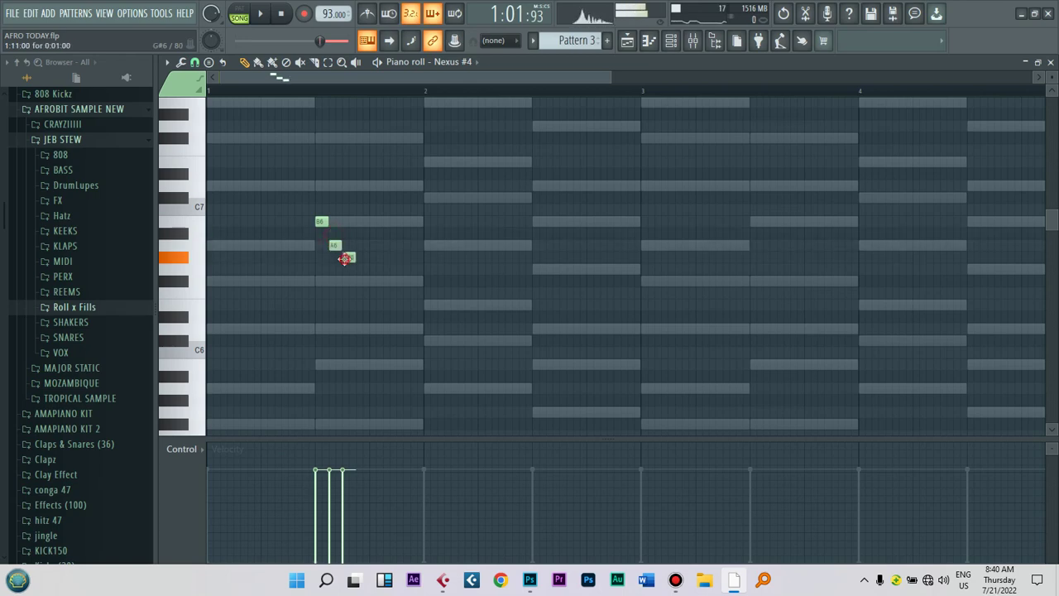
key(space)
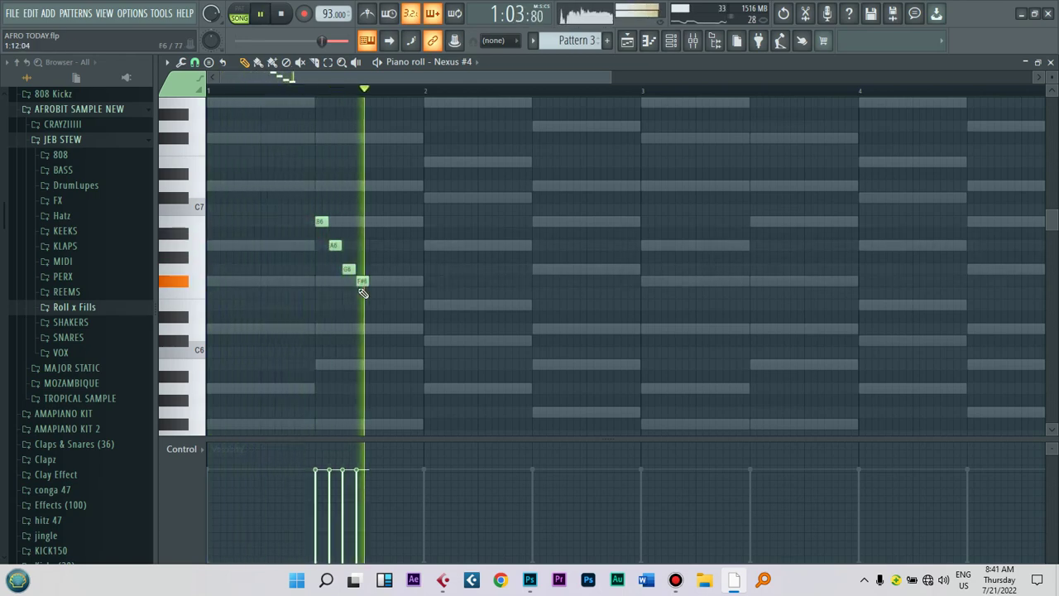
Step: Replace the four short descending notes in bar 1 with a one-beat F#7 on the third beat
right_click(361, 282)
right_click(348, 269)
right_click(334, 245)
right_click(323, 221)
key(space)
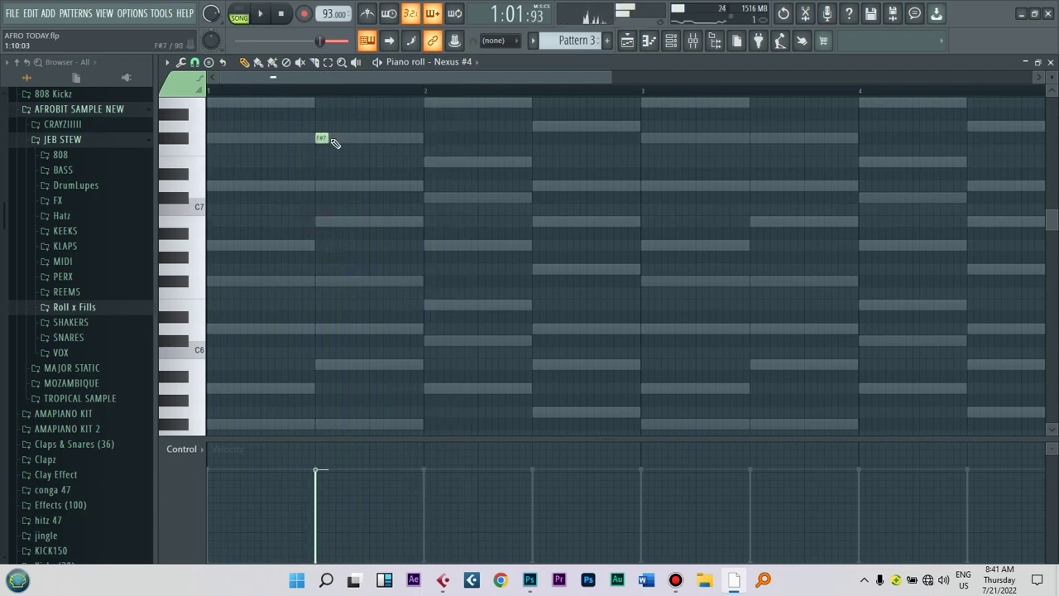
key(space)
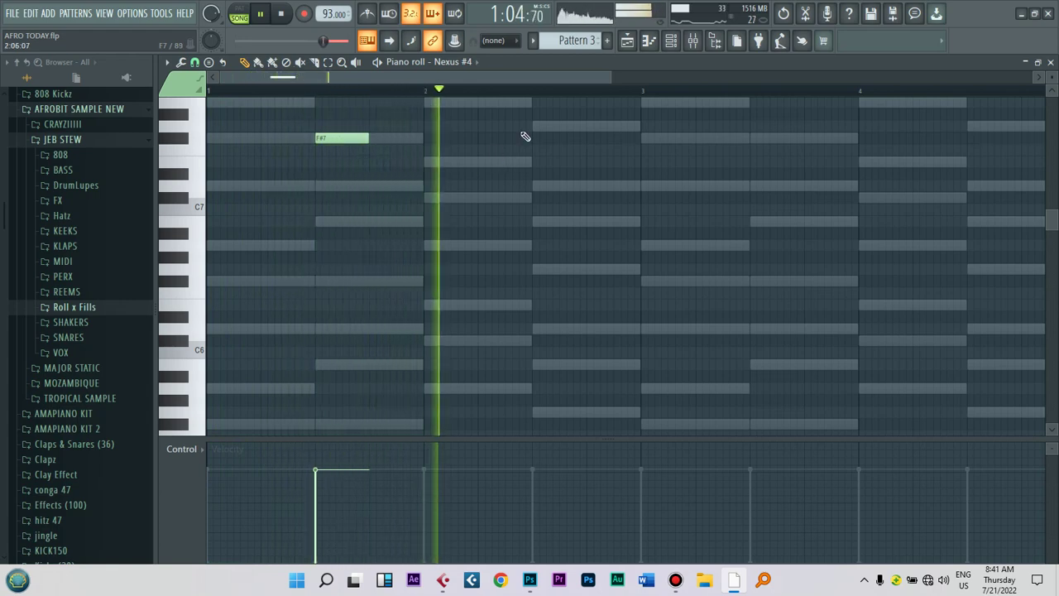
Step: Add a one-beat G7 on the third beat of bar 2, plus half-beat E7 and F#7 notes ending bars 1 and 2
click(537, 127)
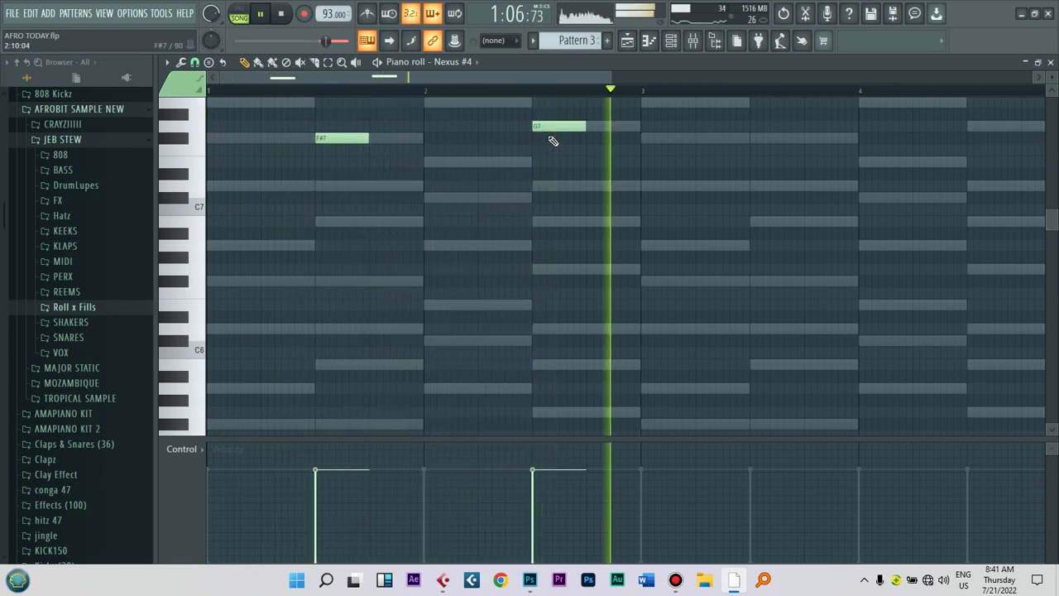
click(411, 162)
key(space)
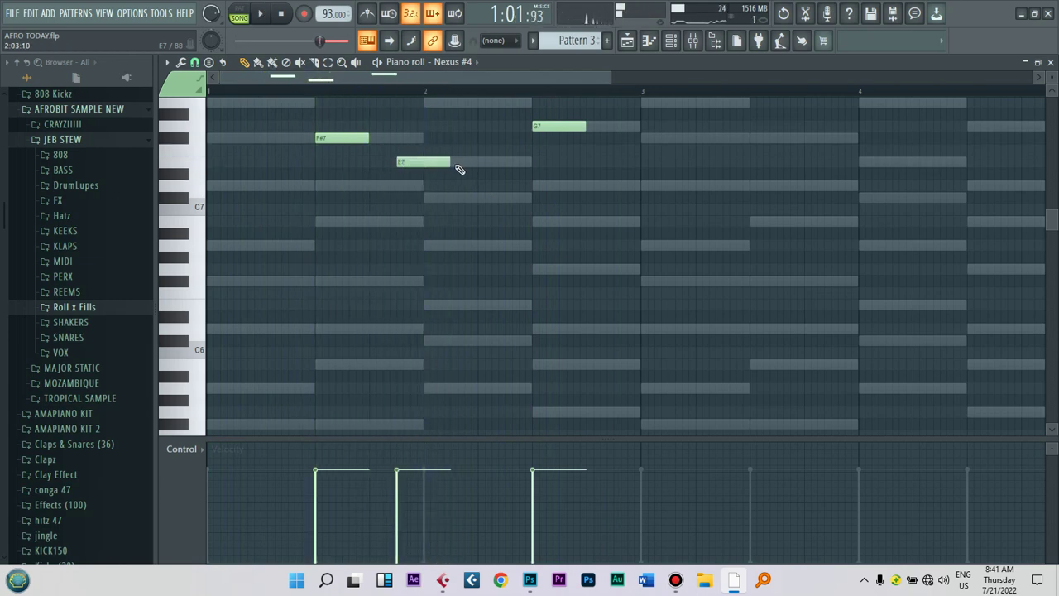
key(space)
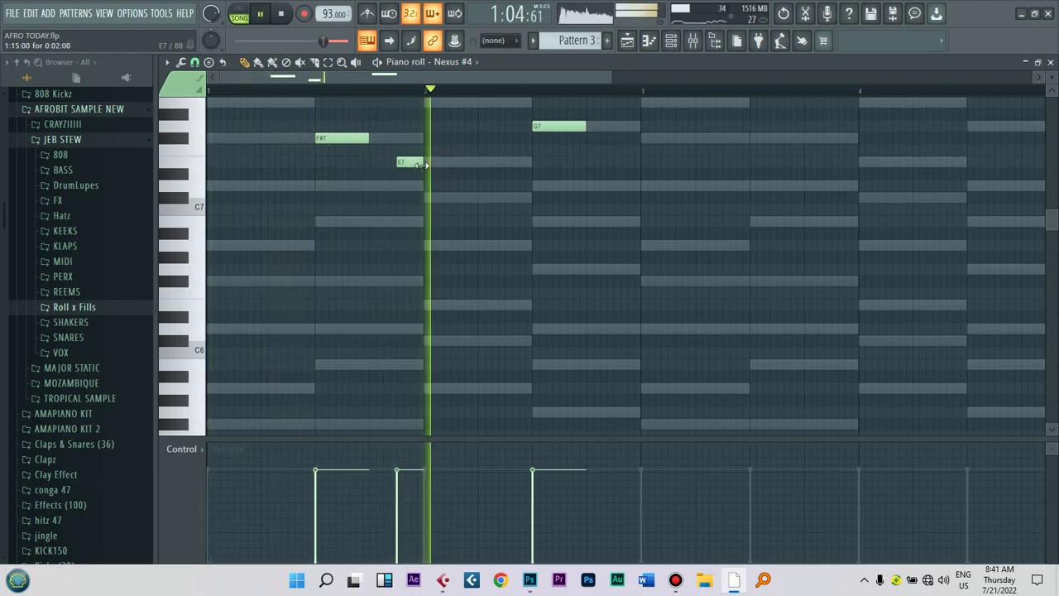
click(619, 138)
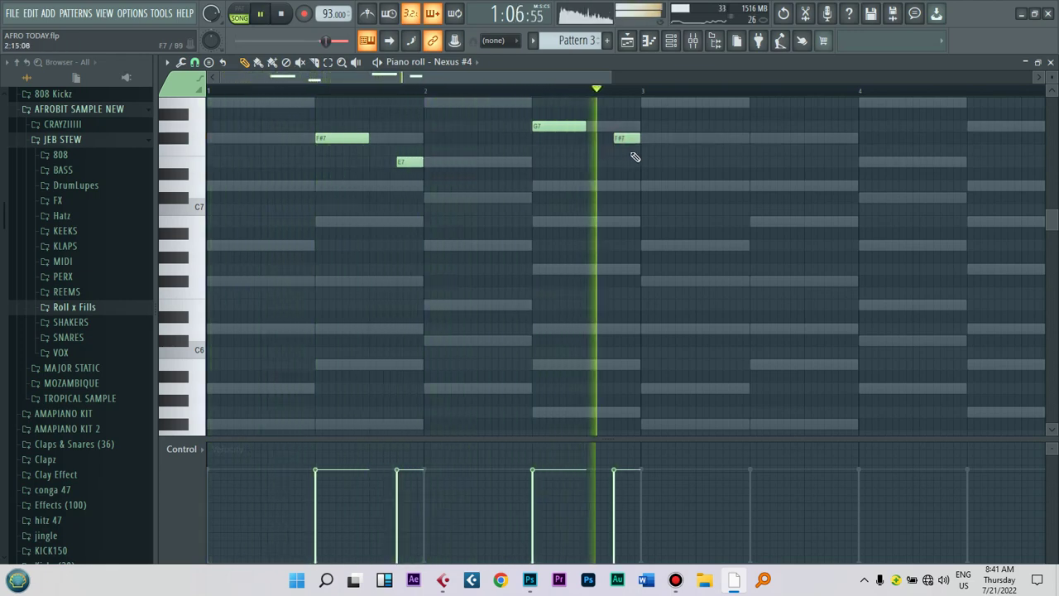
Step: Add two short D7 notes before the E7 in bar 1 and copy them into bar 2 as E7 notes
key(space)
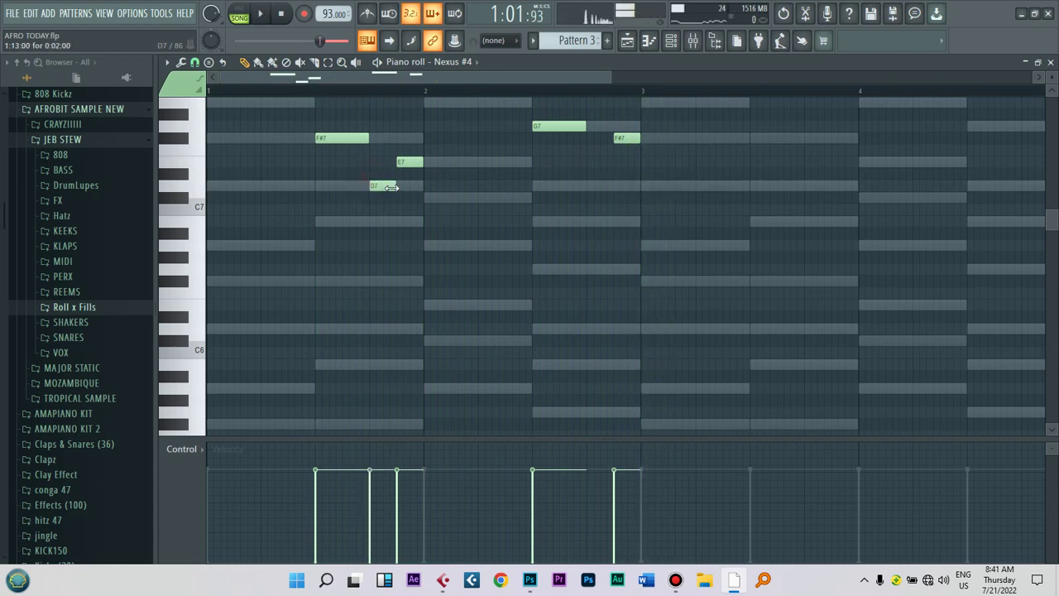
key(space)
drag(367, 171, 596, 173)
key(space)
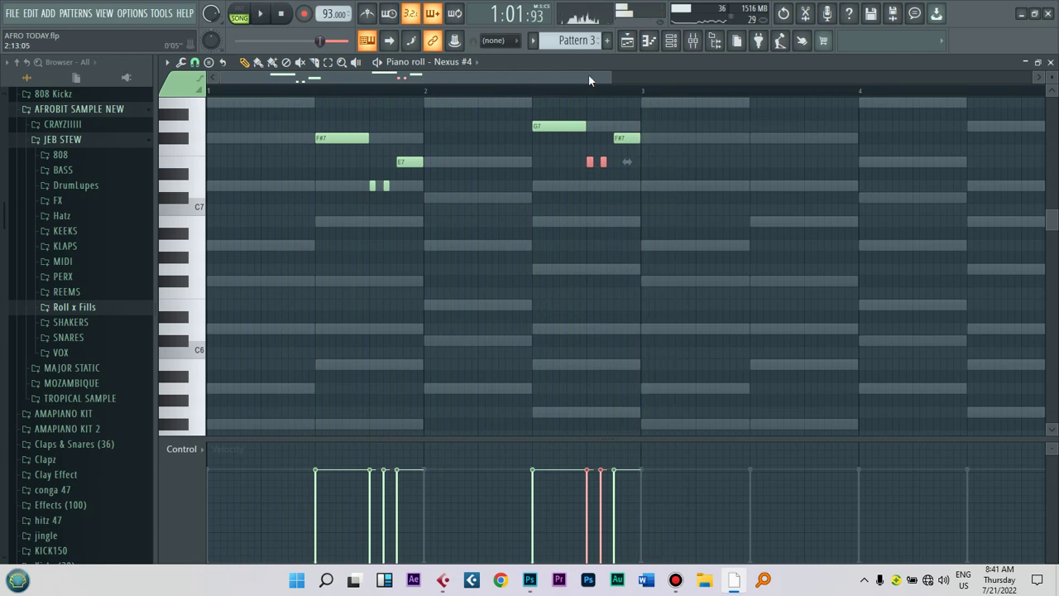
key(space)
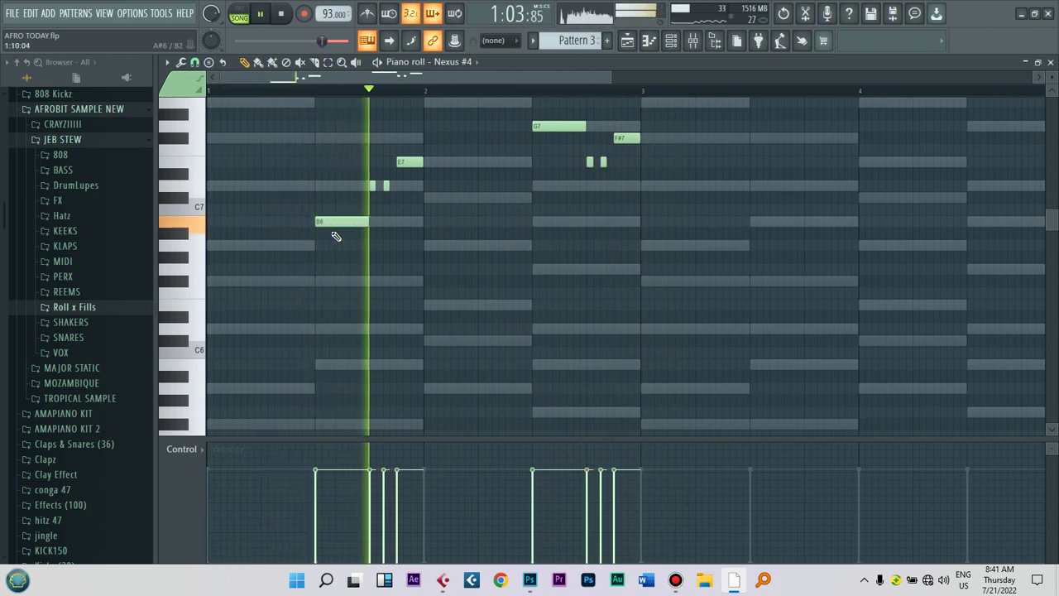
Step: Lower the bar 1 phrase so it plays a long D7, two short B6 notes and a closing C#7
drag(324, 222, 325, 185)
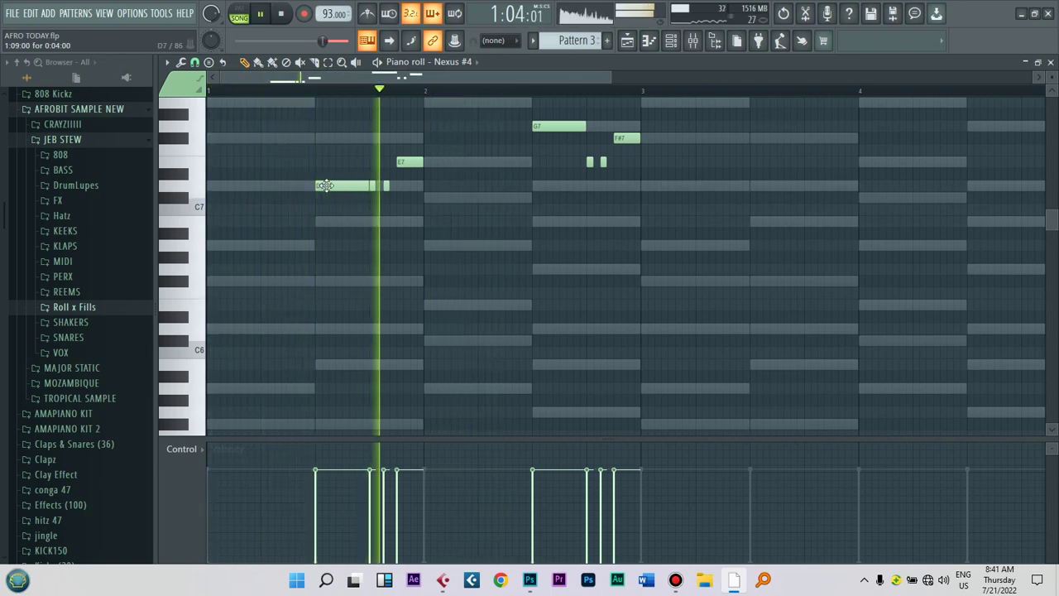
ctrl+click(374, 188)
drag(372, 188, 373, 197)
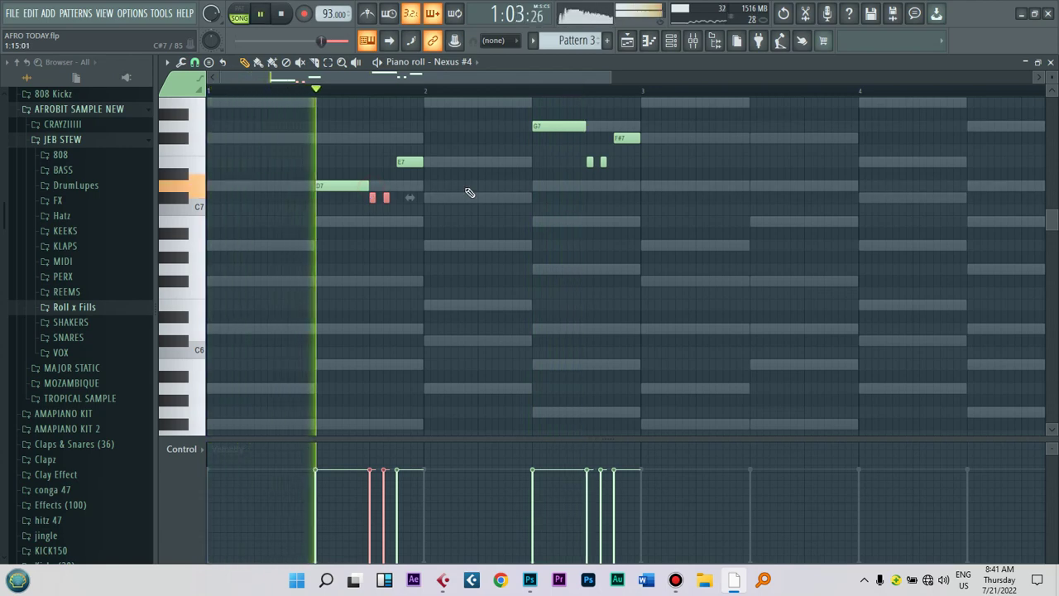
key(space)
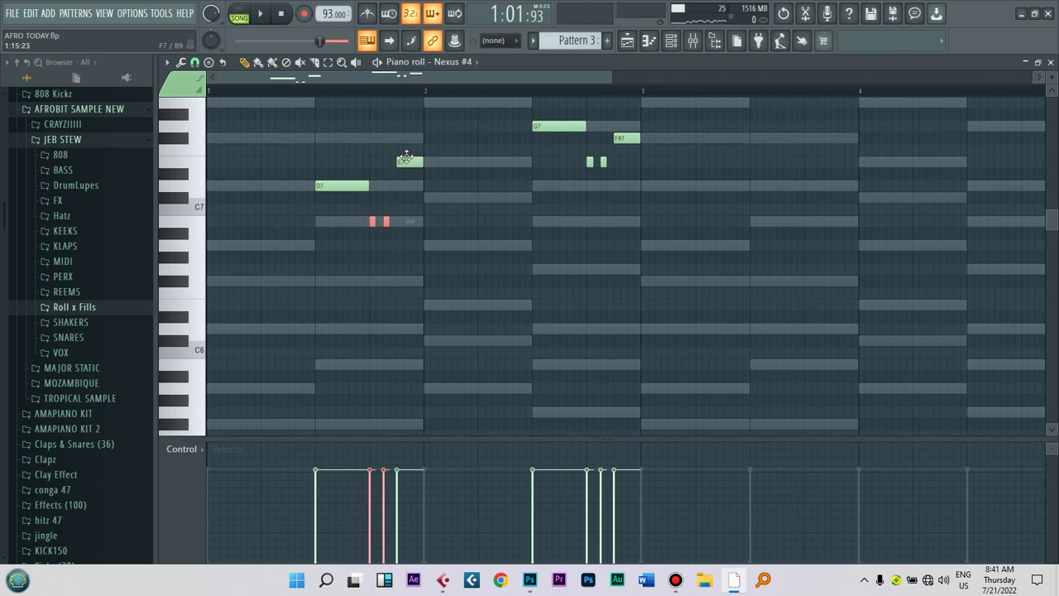
key(space)
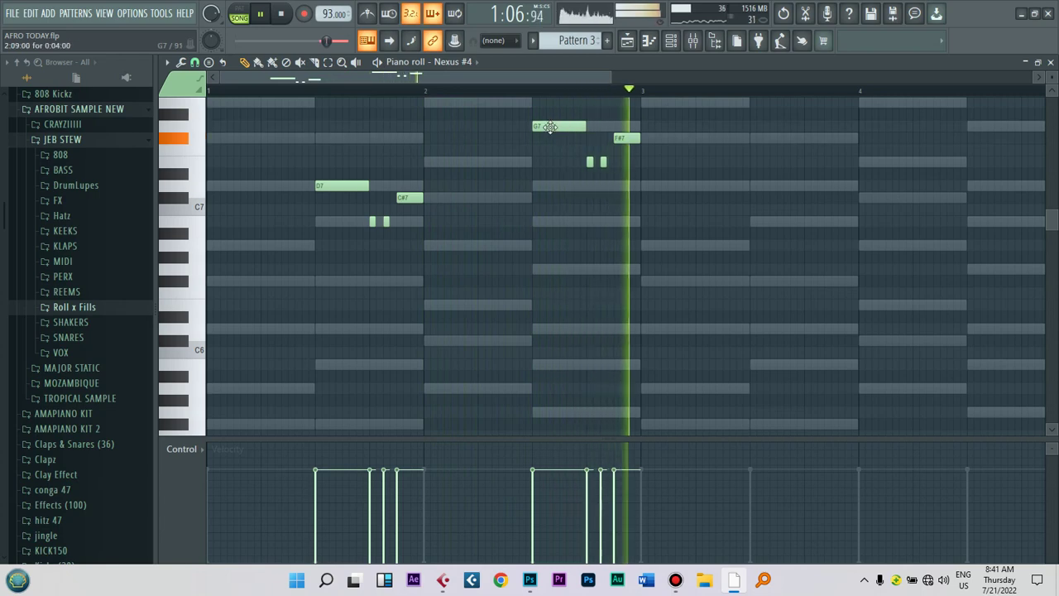
Step: Try the long G7 note in bar 2 at D7 during playback and move it back to G7
drag(555, 126, 550, 185)
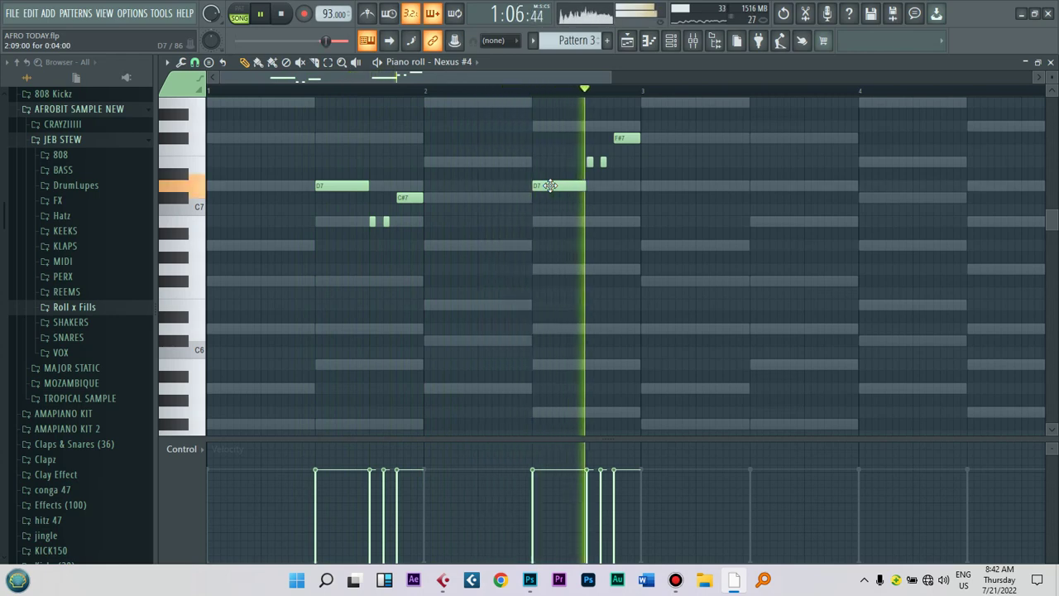
drag(551, 186, 543, 125)
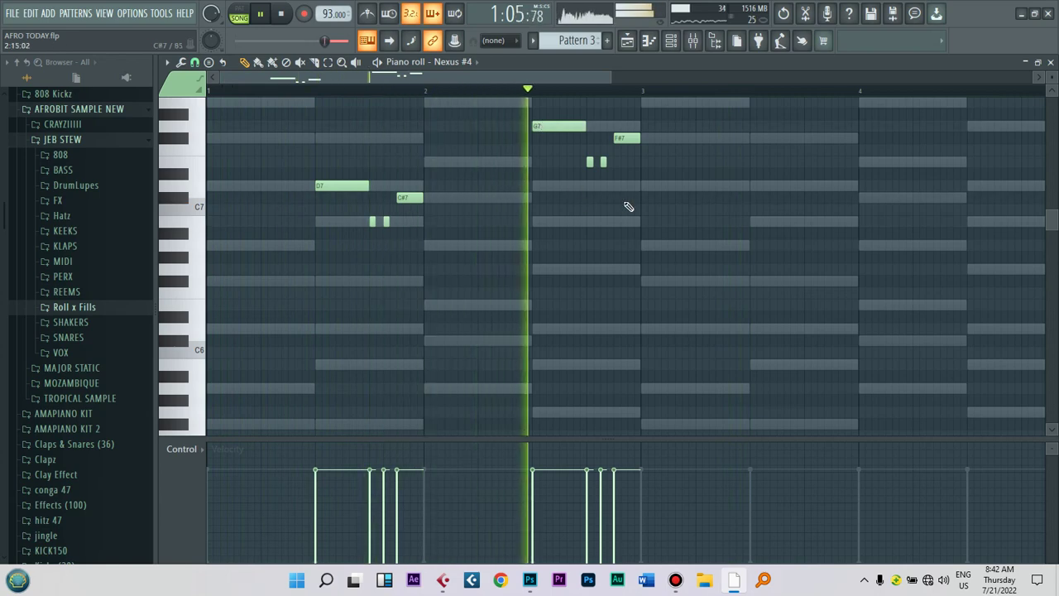
key(space)
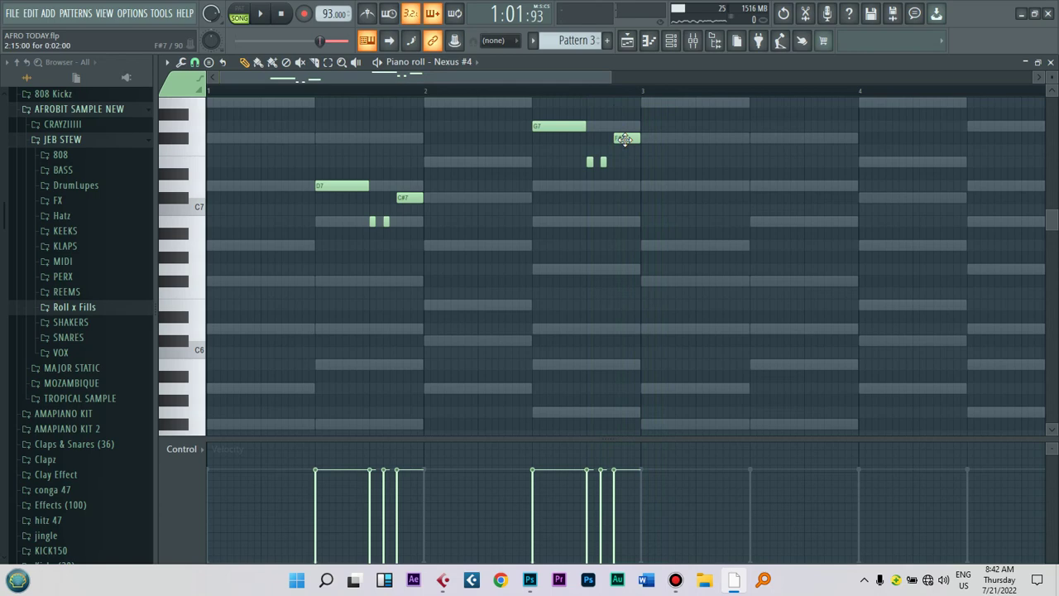
Step: Duplicate the whole two-bar flute phrase into bars 3 and 4 and play it
drag(682, 252, 316, 106)
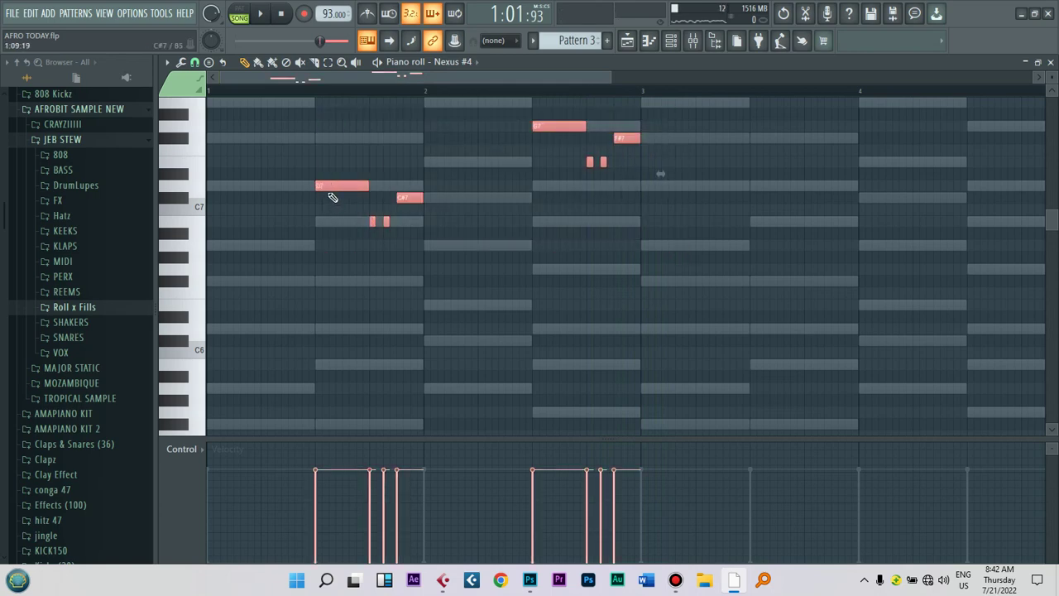
drag(327, 187, 762, 191)
key(space)
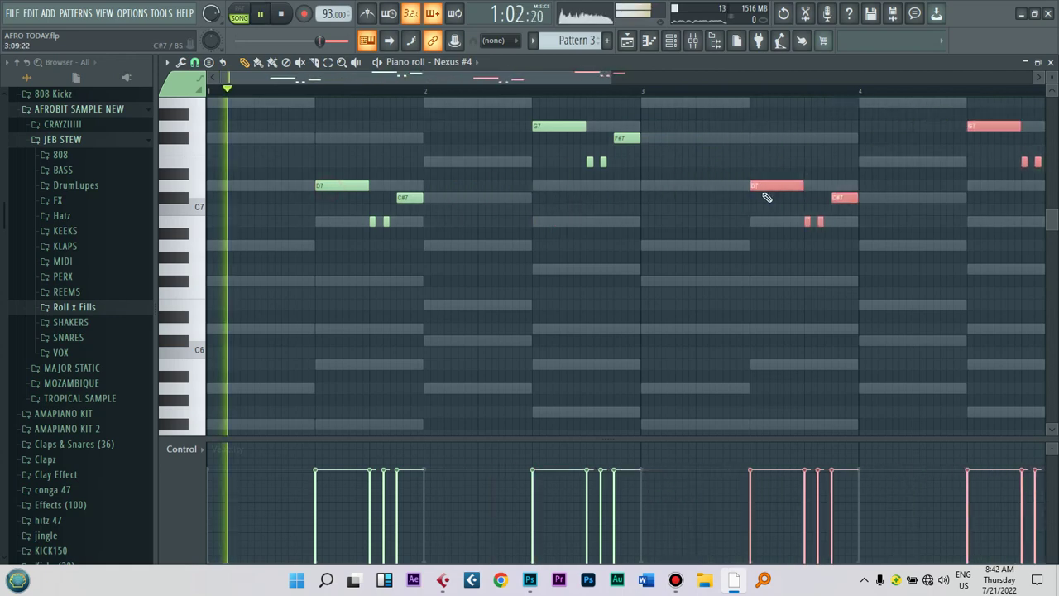
Step: Route the Nexus #4 channel to mixer track 9
click(672, 42)
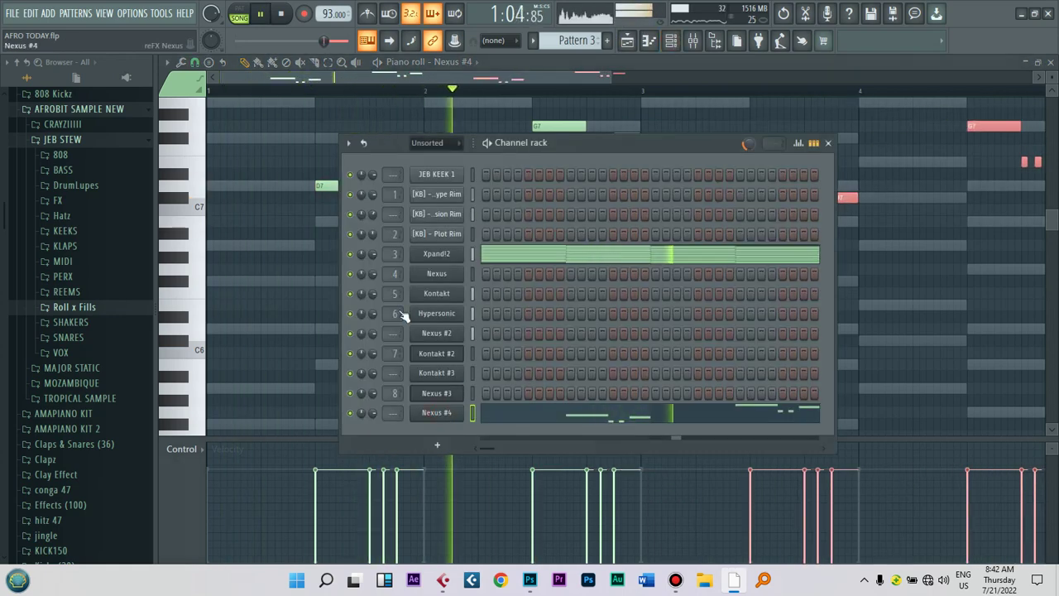
click(439, 413)
click(264, 130)
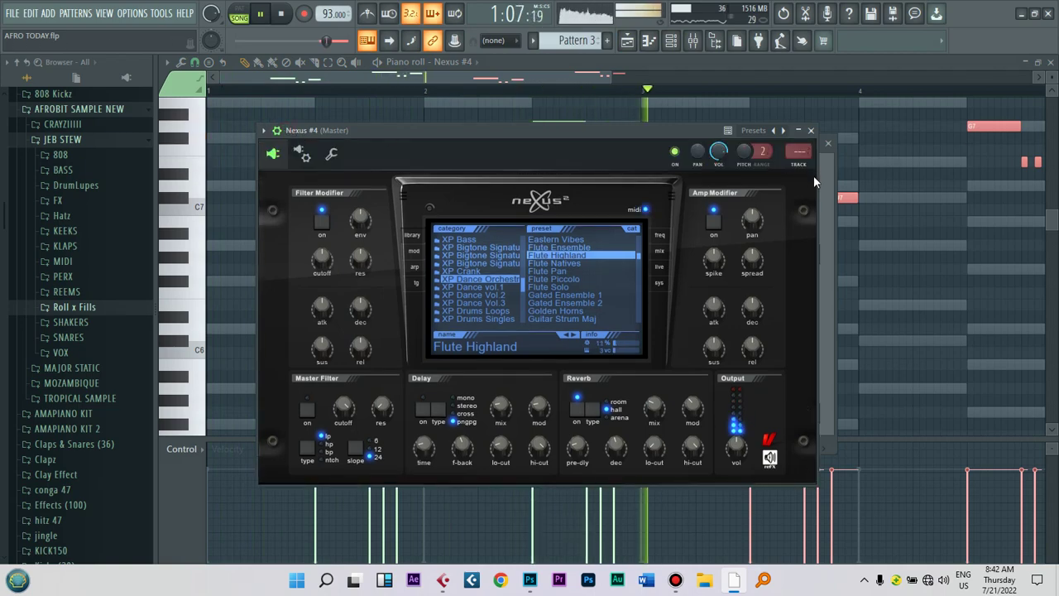
click(799, 158)
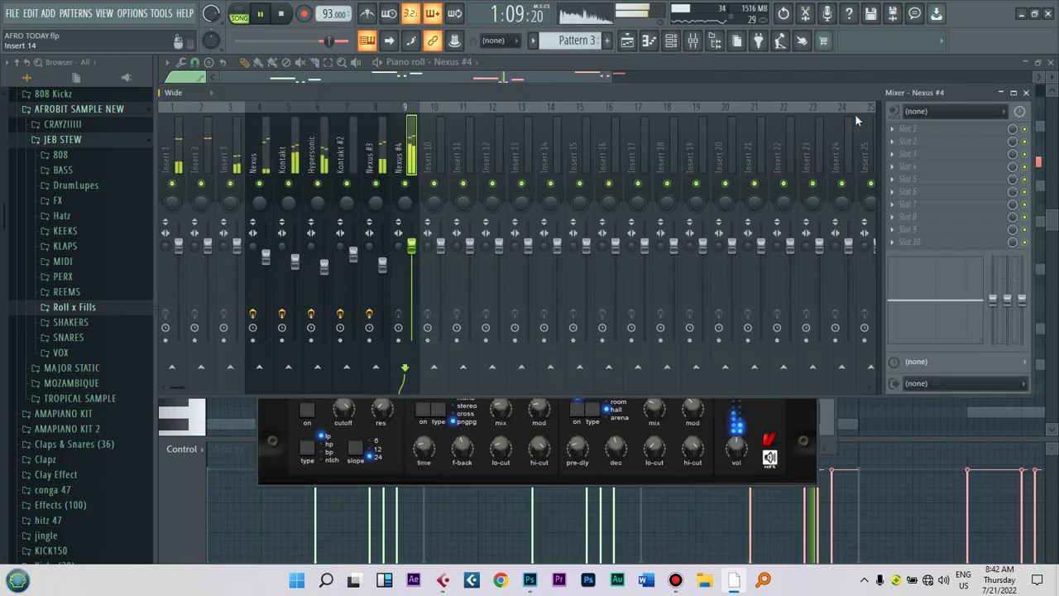
Step: Load Fruity Stereo Enhancer with the For strings preset on the Nexus #4 mixer track and lower the track's volume to 63%
click(905, 130)
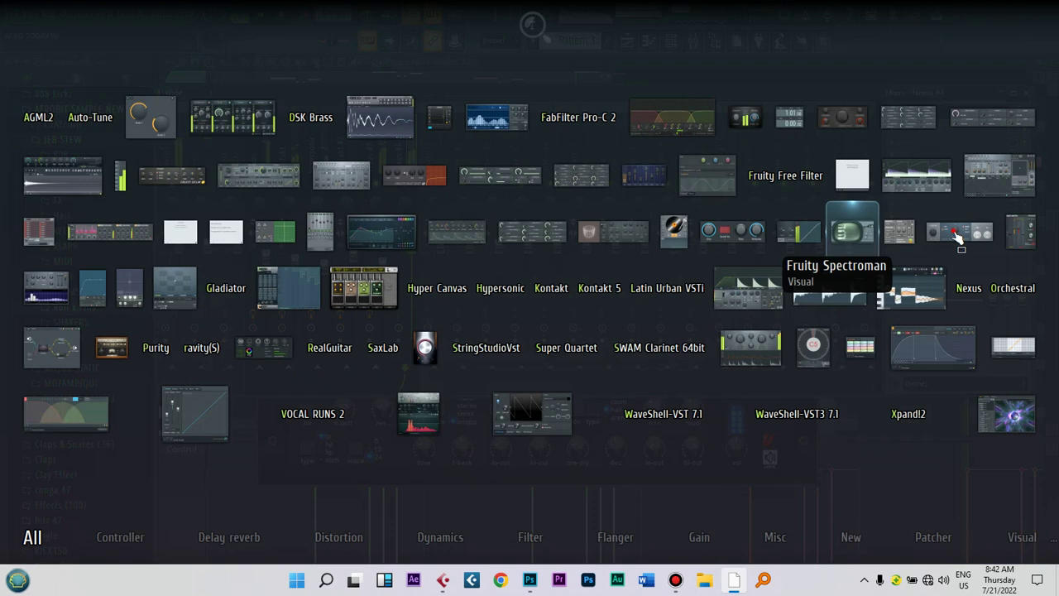
click(960, 232)
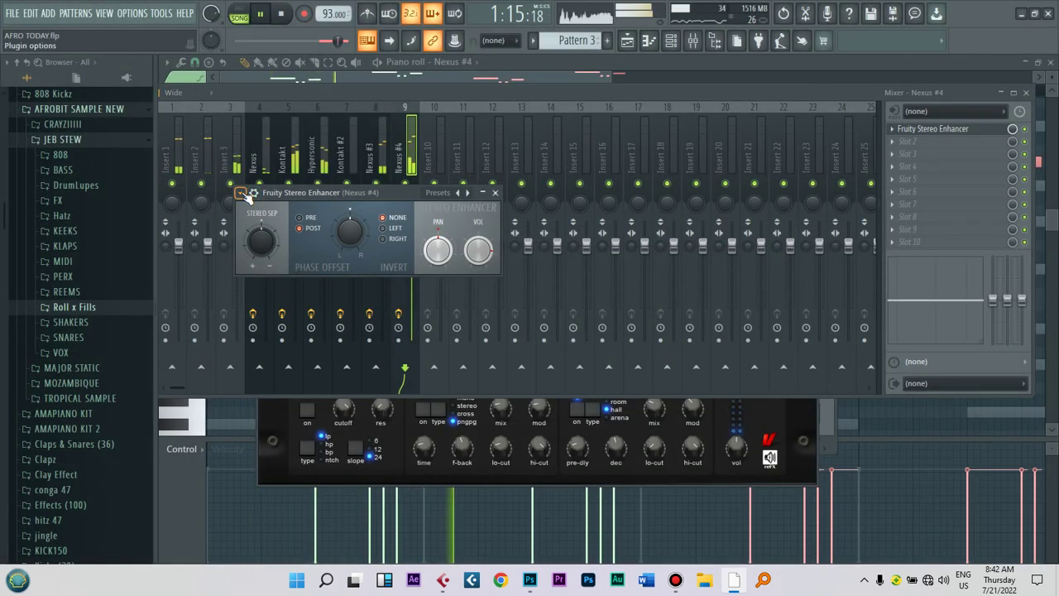
click(242, 193)
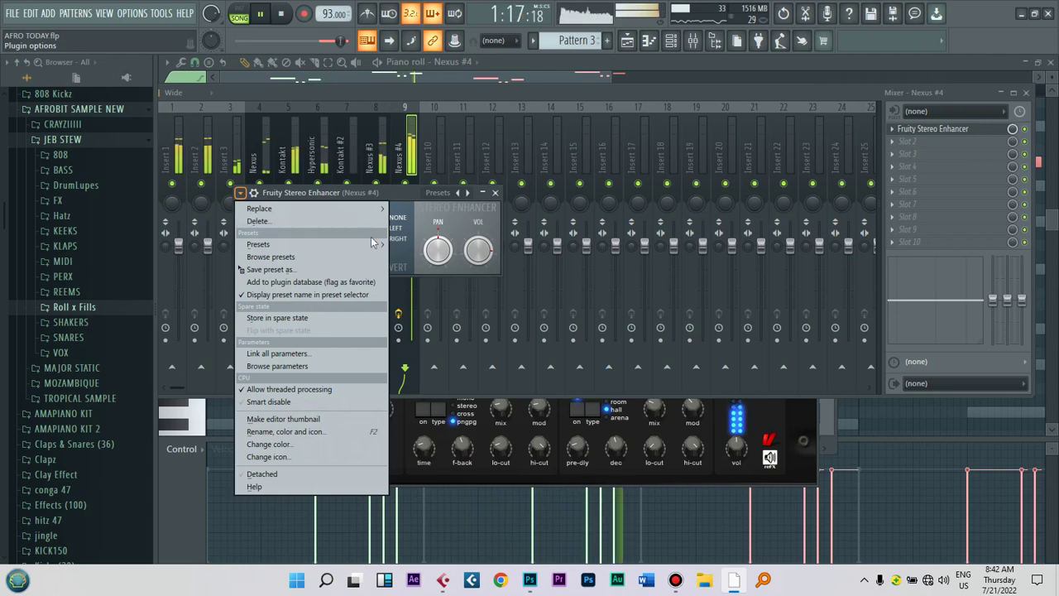
mouse_move(378, 245)
click(417, 257)
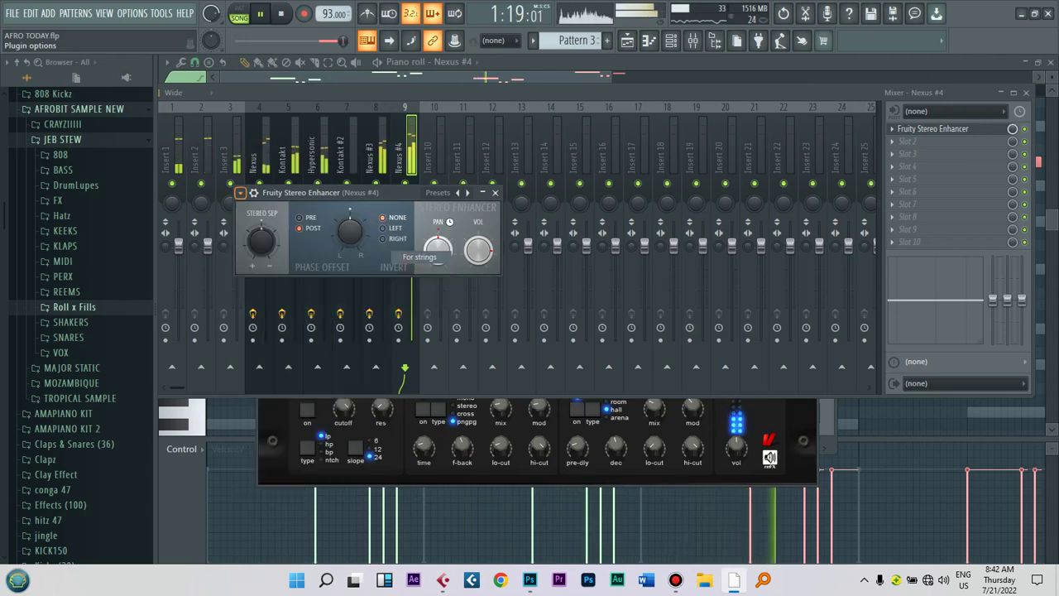
click(495, 192)
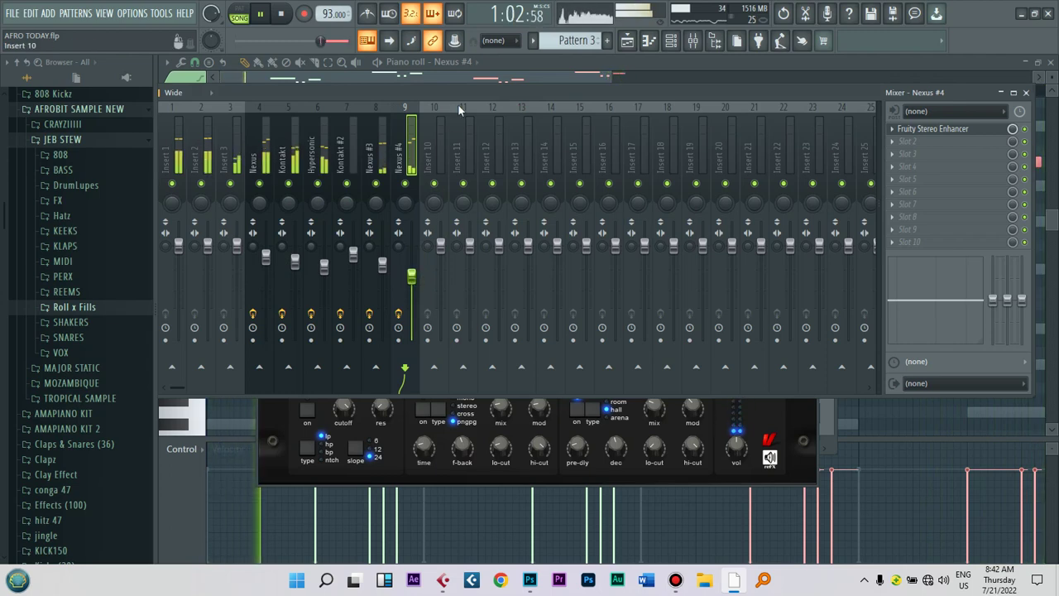
drag(412, 276, 412, 280)
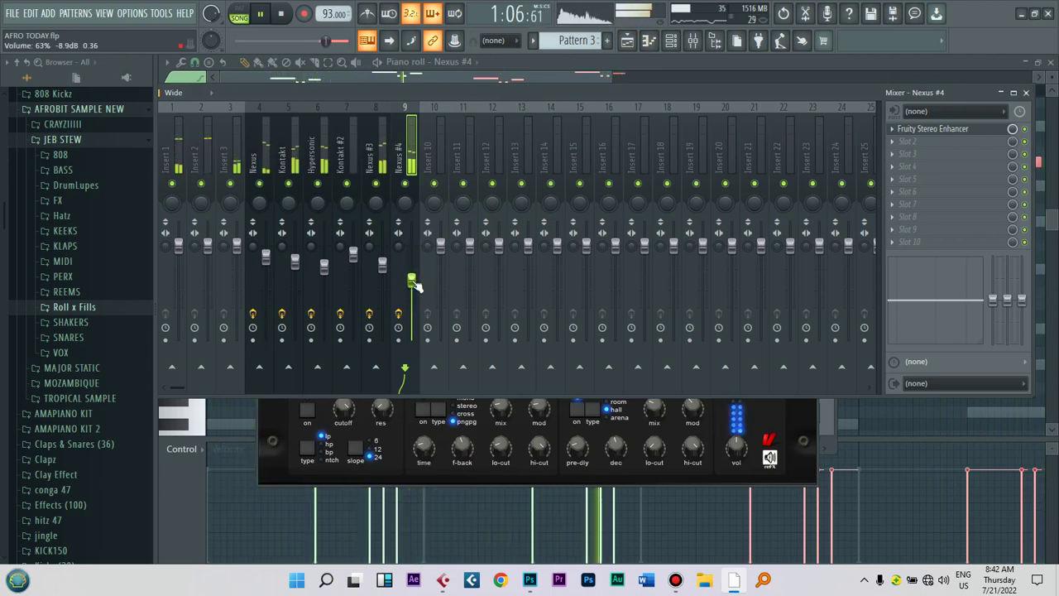
Step: Open the Pattern 10 clip from Track 14 of the playlist and look over its Nexus #3 notes
click(628, 41)
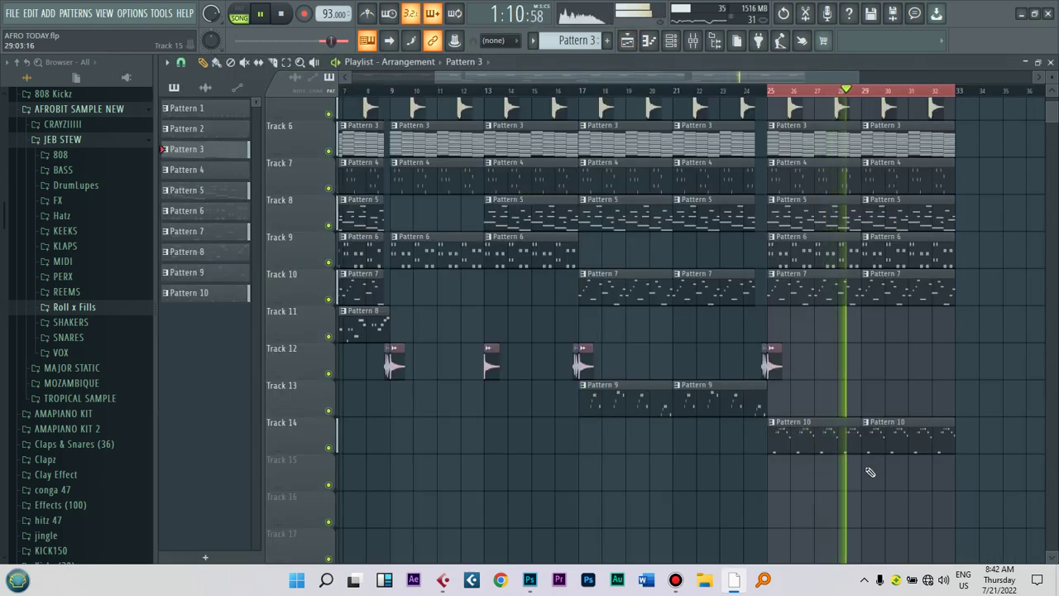
double_click(844, 432)
drag(656, 87, 428, 120)
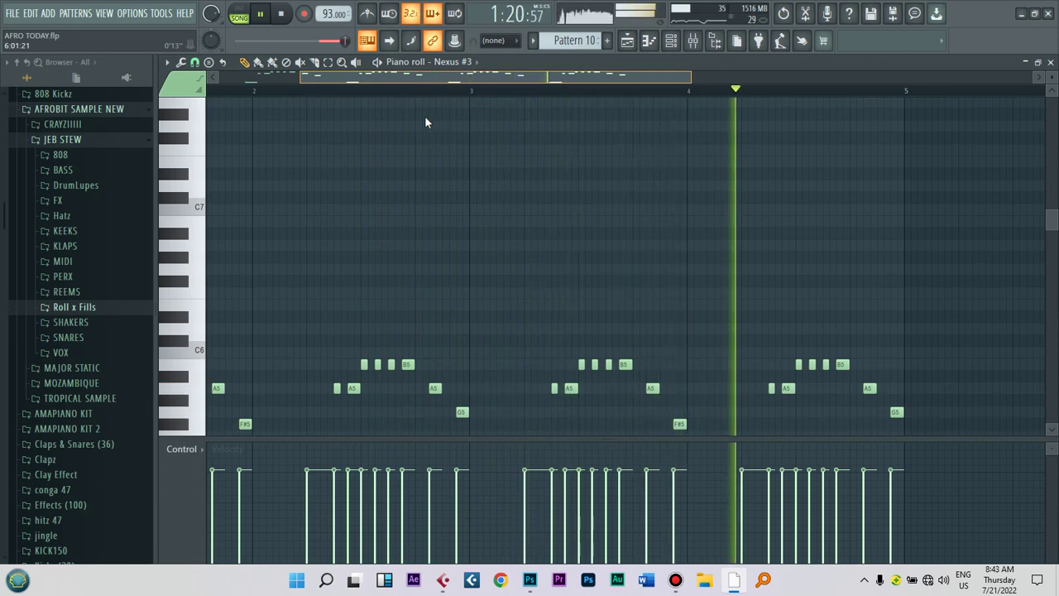
scroll(426, 118, left, 3)
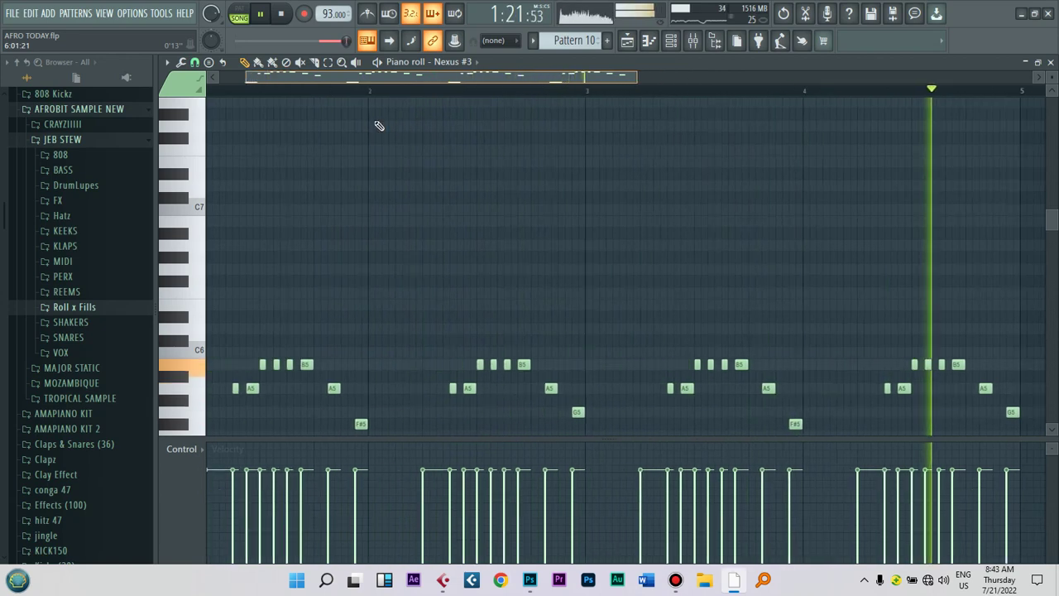
Step: Transfer the Nexus #4 flute melody from Pattern 3 into a new Pattern 11 on the same channel
click(670, 41)
key(space)
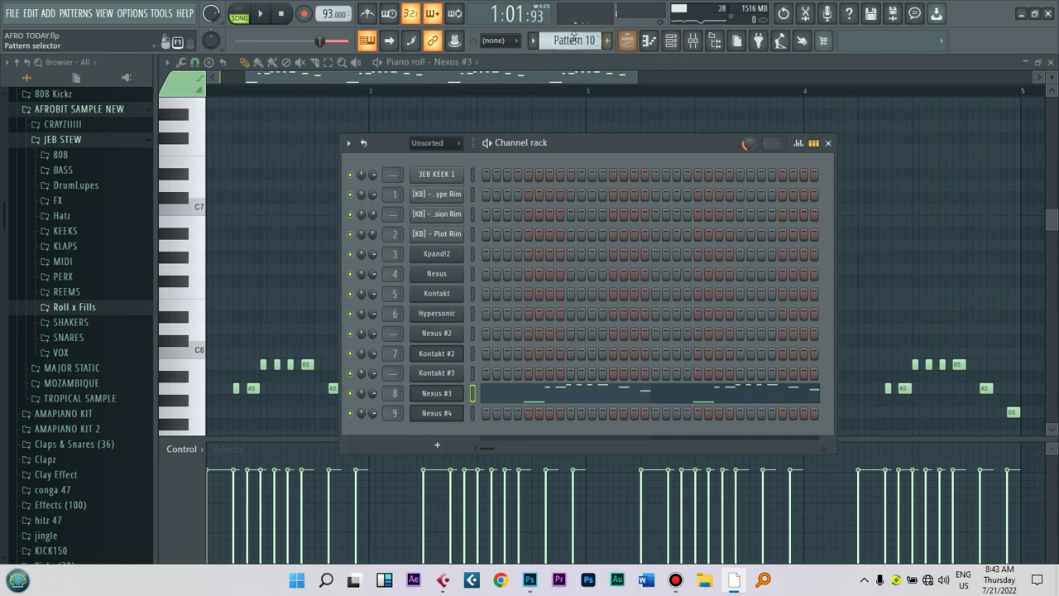
scroll(574, 40, up, 6)
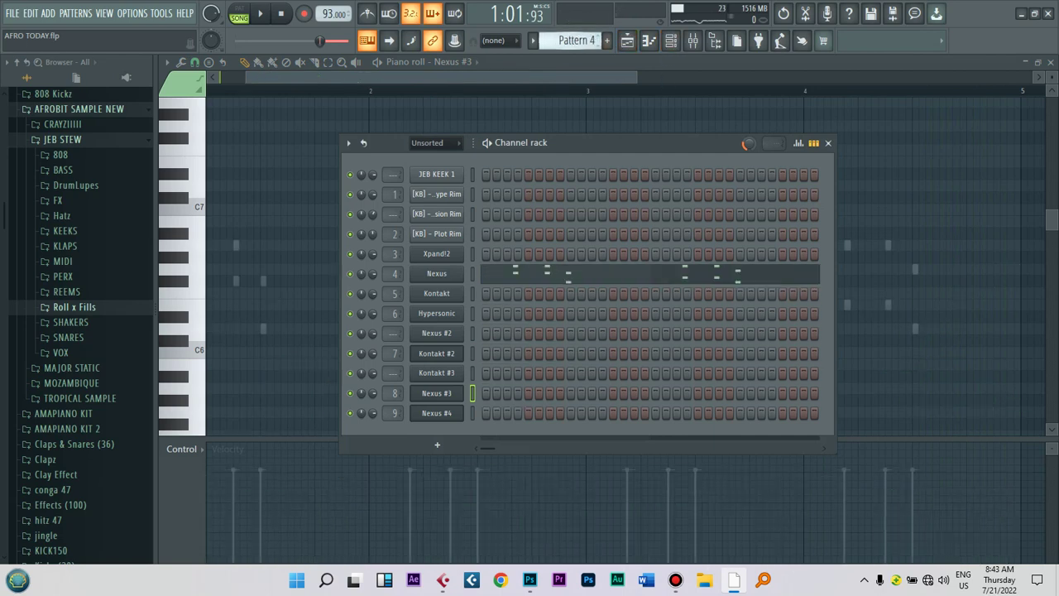
scroll(573, 40, up, 1)
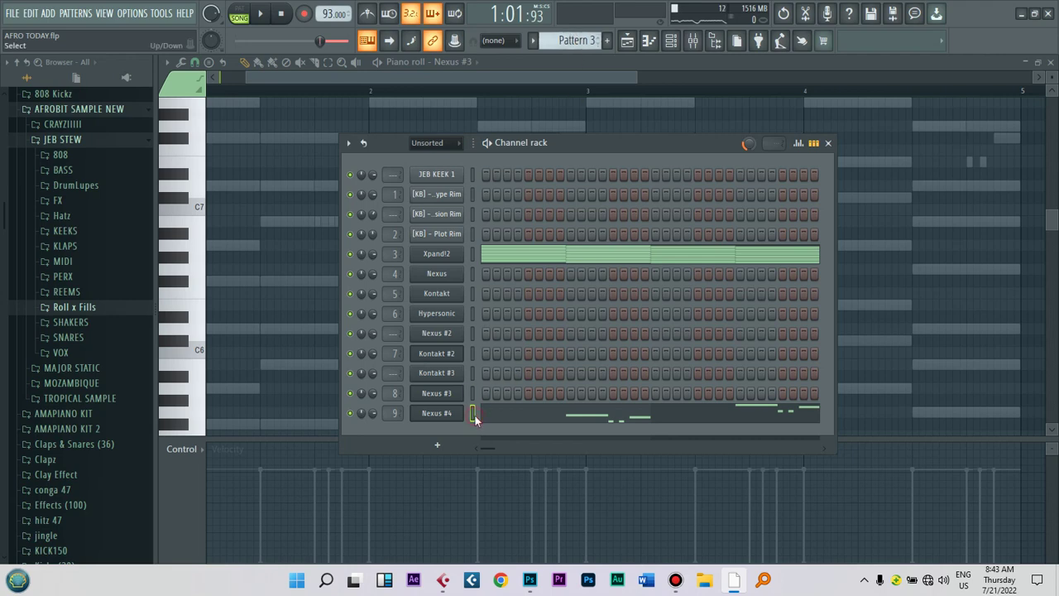
key(ctrl+z)
click(624, 48)
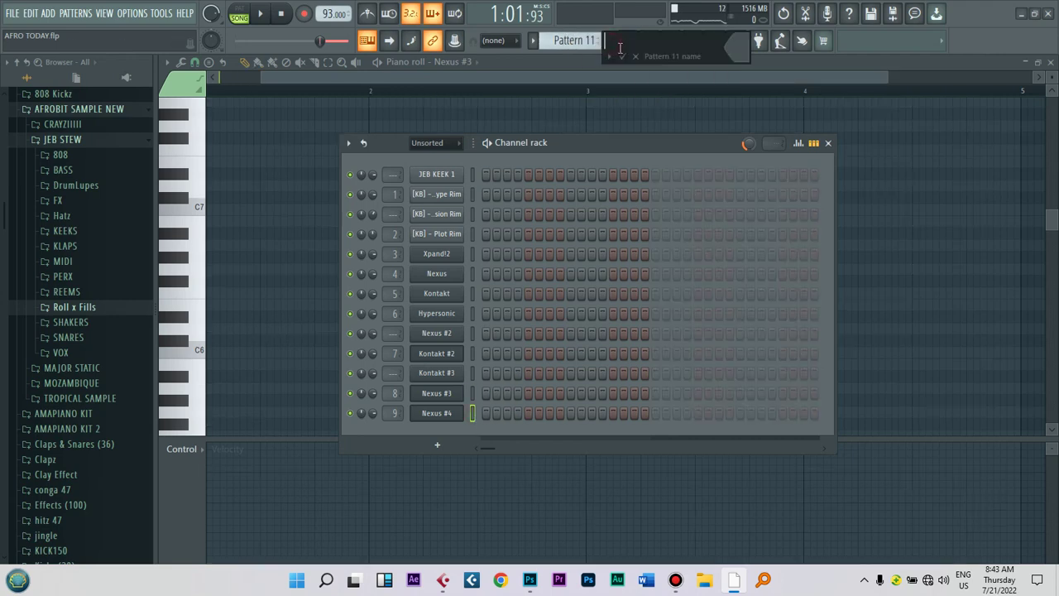
click(623, 56)
key(ctrl+v)
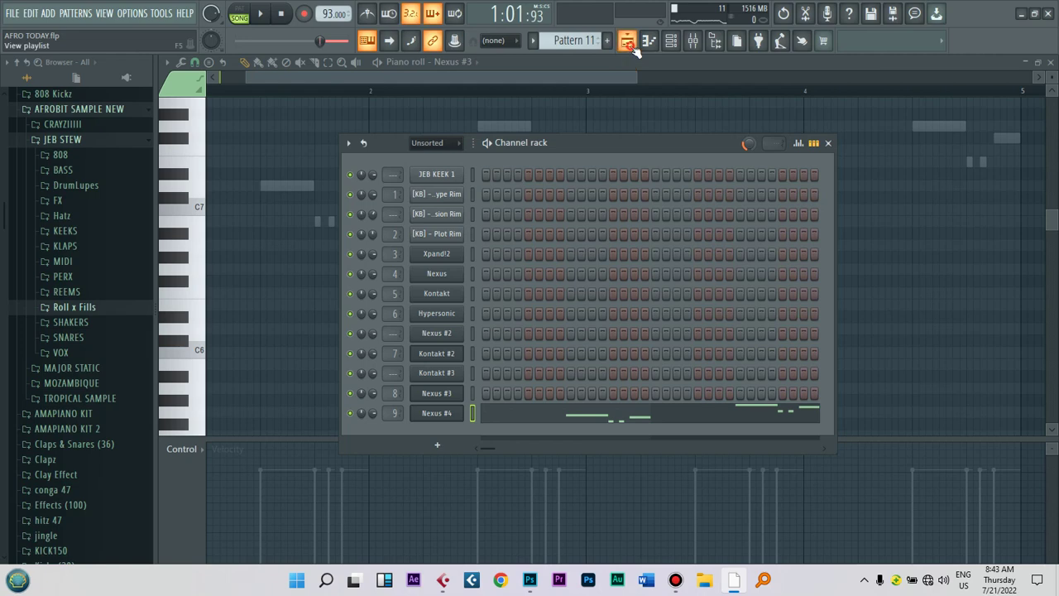
Step: Place two consecutive Pattern 11 clips on Track 15 of the playlist, at bars 25 and 29, and clear the time selection
click(628, 43)
mouse_move(802, 504)
mouse_down()
mouse_move(816, 501)
mouse_move(783, 451)
mouse_move(908, 480)
mouse_up()
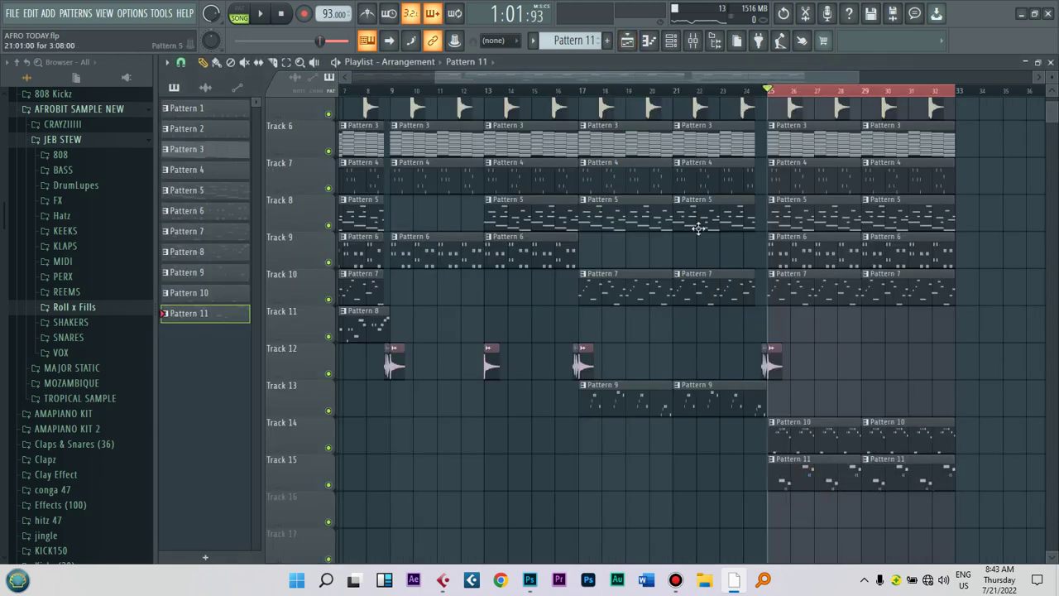
scroll(867, 88, down, 2)
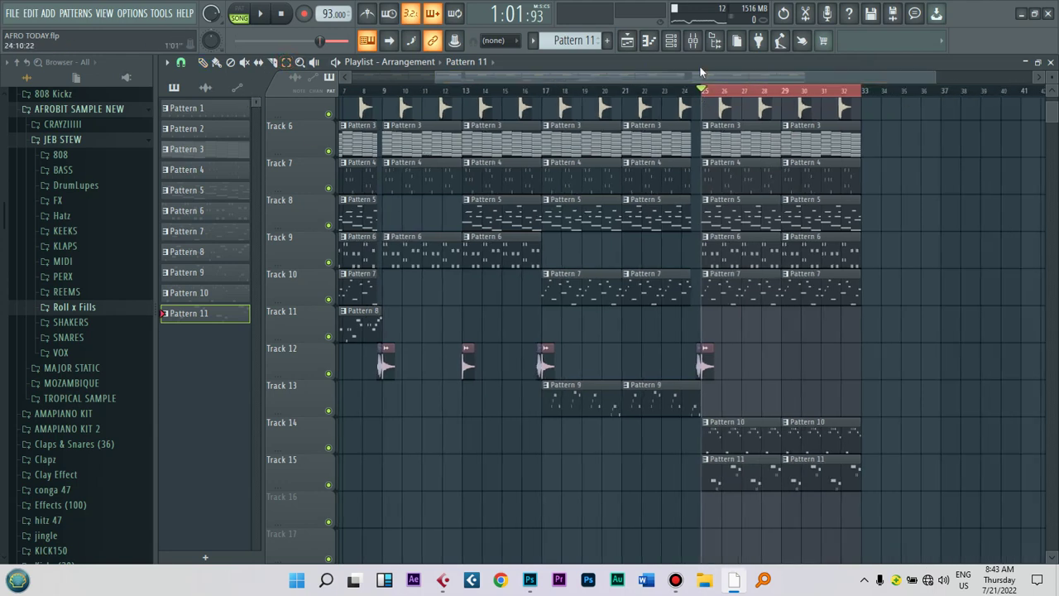
click(723, 89)
Step: Copy the song's opening four-bar block of clips on Tracks 3 to 11 to bar 33
scroll(497, 105, left, 3)
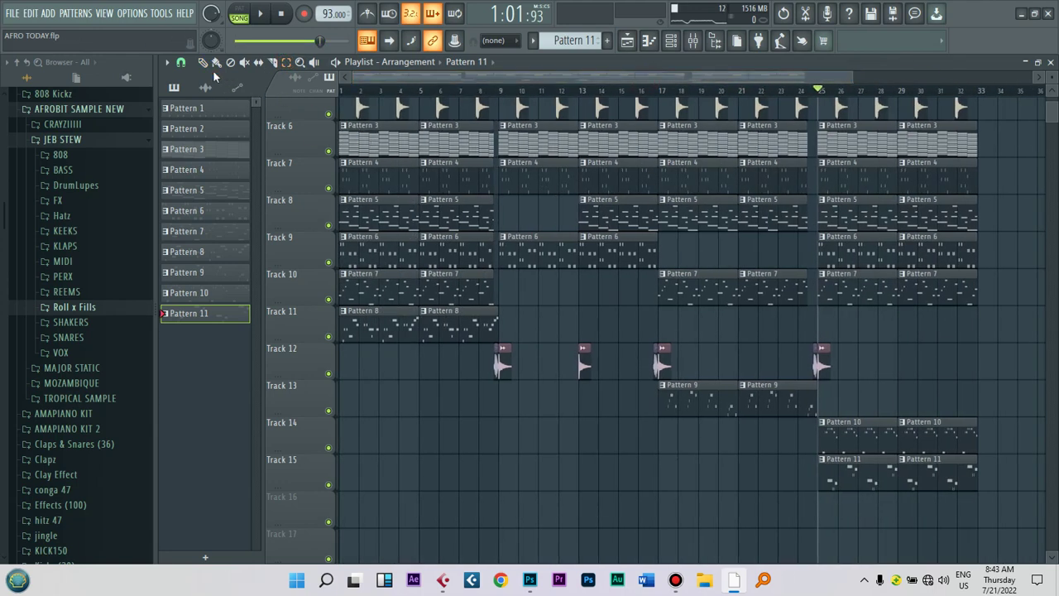
drag(411, 367, 364, 102)
drag(352, 192, 965, 201)
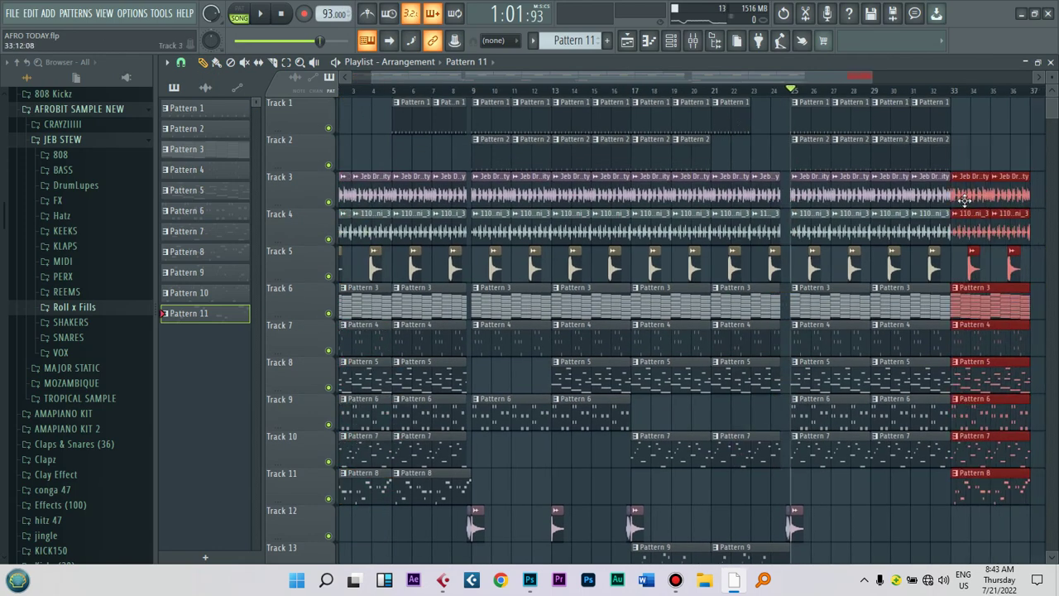
scroll(685, 85, right, 5)
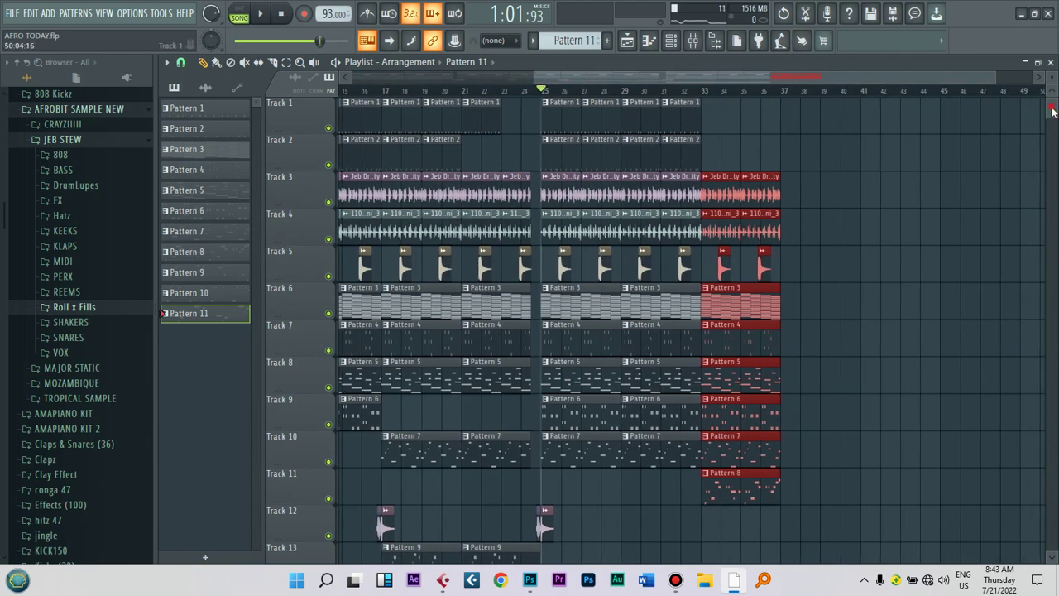
scroll(643, 267, down, 5)
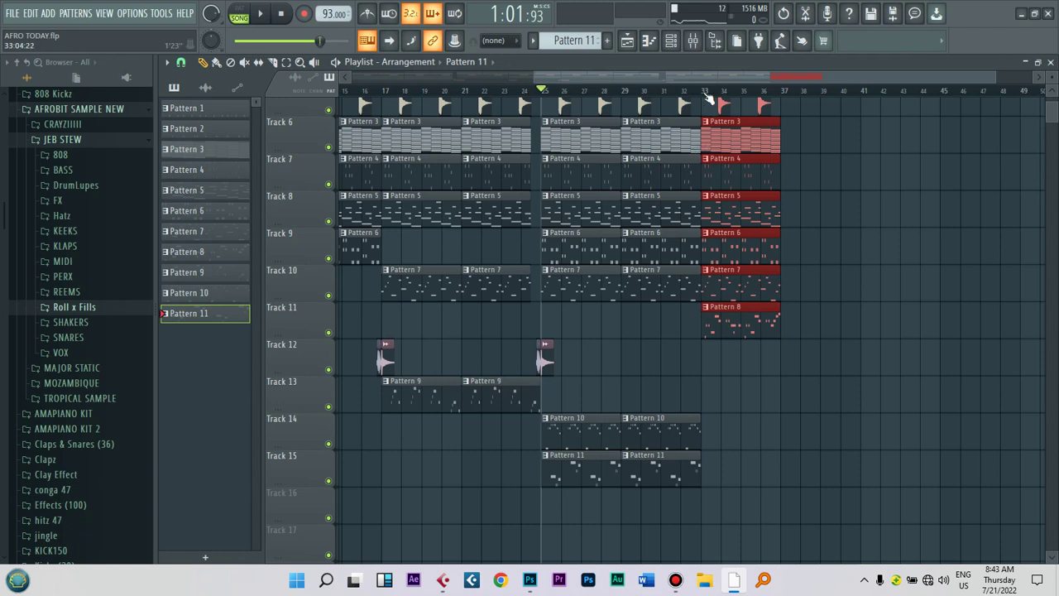
Step: Audition the section from bar 33 and copy a Pattern 11 clip to bar 33 on Track 15
click(708, 95)
key(space)
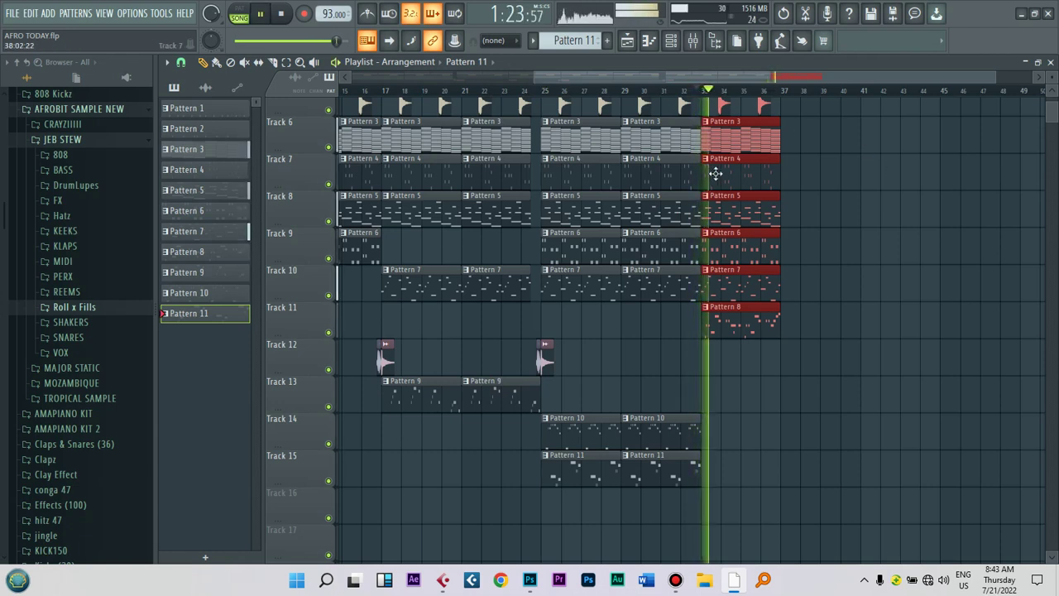
key(space)
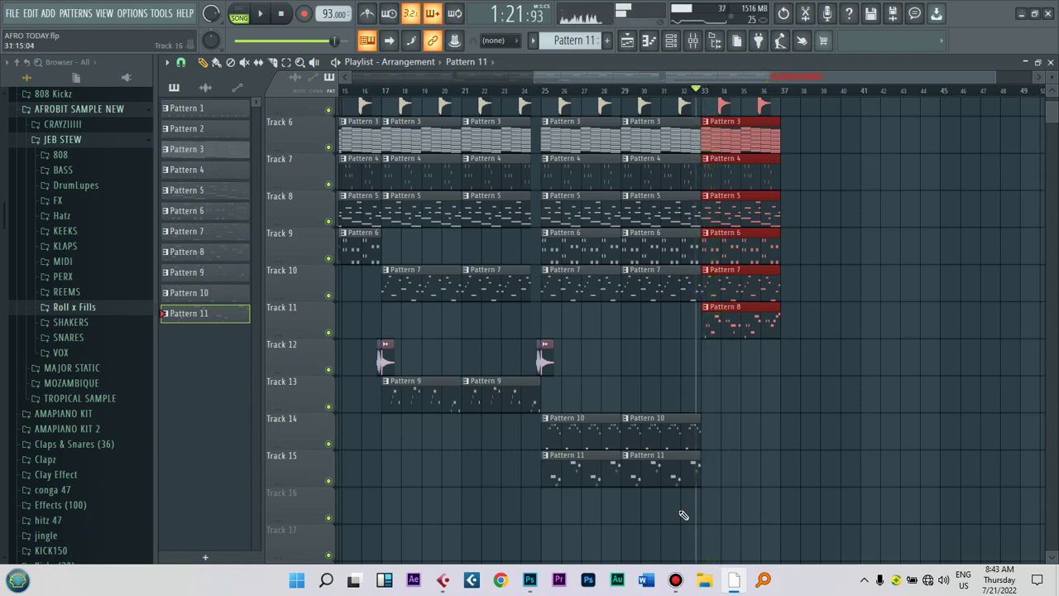
drag(652, 468, 755, 477)
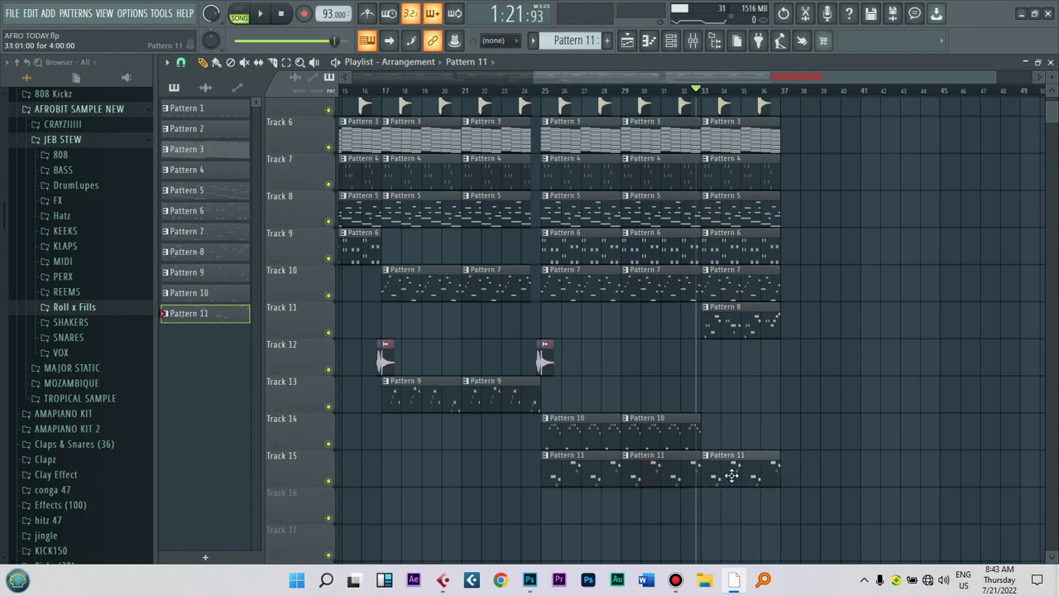
key(space)
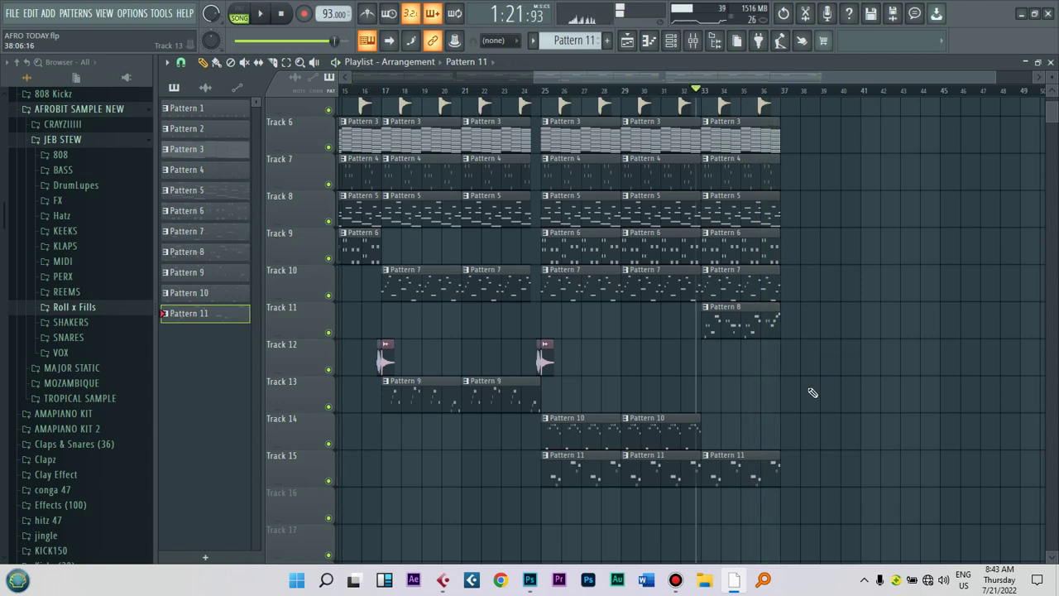
Step: Copy all clips from bar 9 up to bar 37 and place the copy directly behind them at bar 37
drag(825, 501, 503, 35)
drag(513, 110, 840, 102)
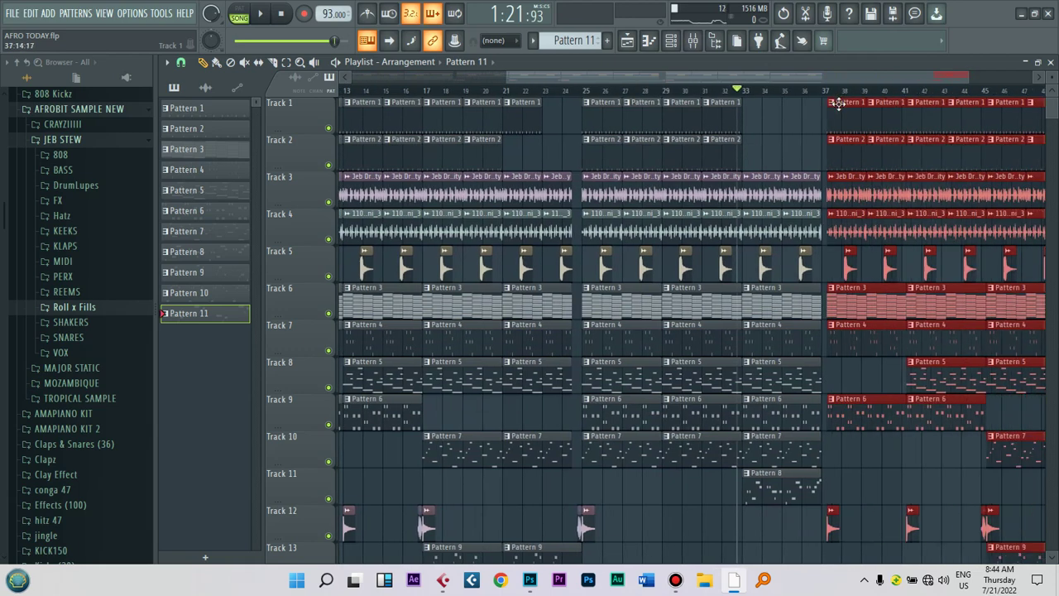
drag(838, 105, 833, 104)
scroll(1056, 122, down, 5)
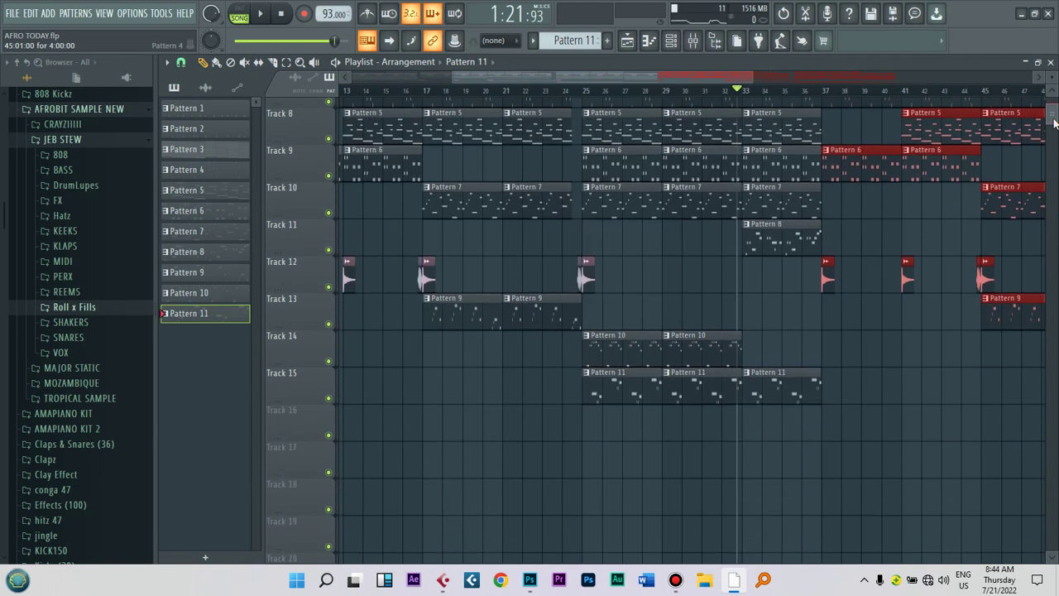
Step: Add the transition fill at bar 37 on Track 12, trim the Track 3 to 10 clips just before it, and audition the transition
click(582, 278)
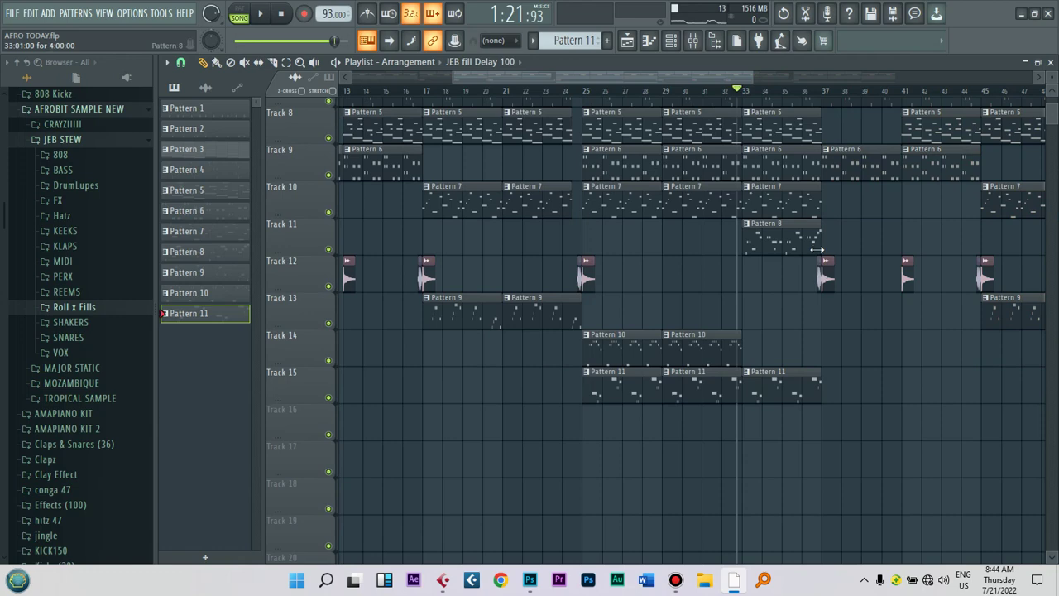
drag(814, 207, 825, 165)
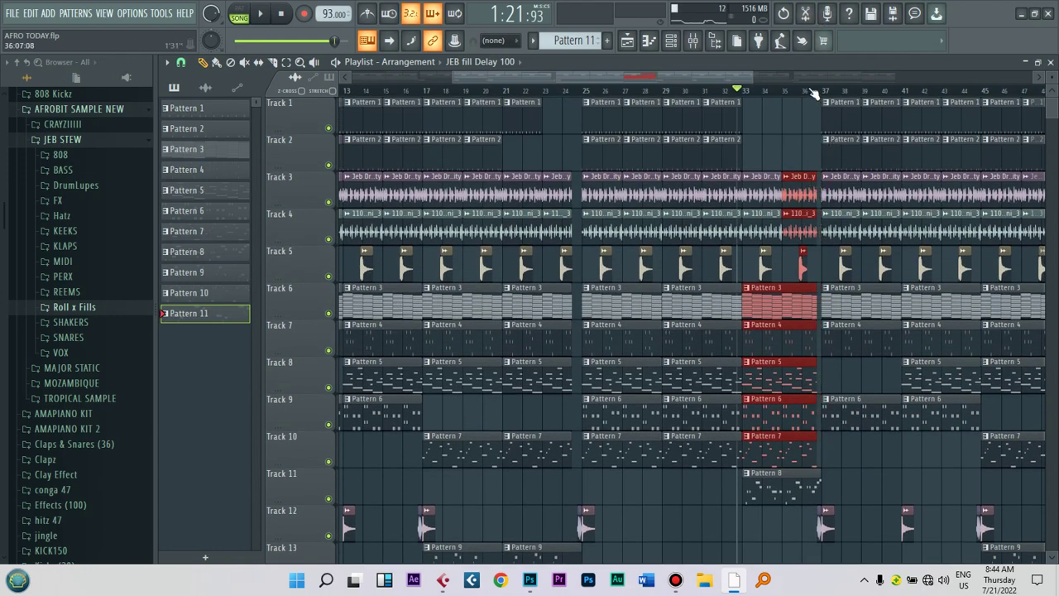
key(space)
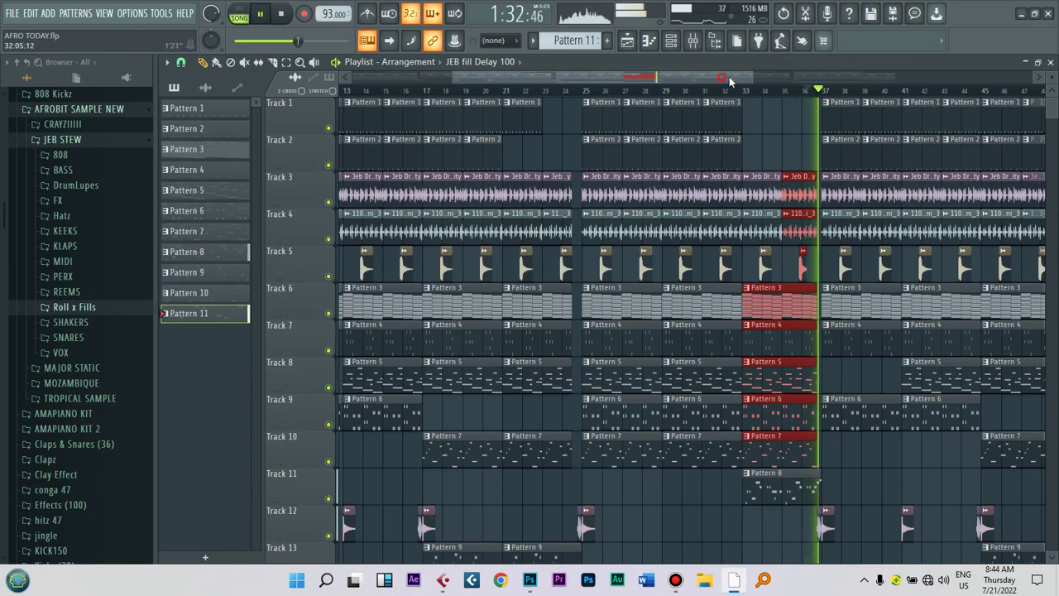
Step: Replace the Pattern 11 clip at bar 61 with a copy of Pattern 10 on Track 14 and play from there
drag(769, 84, 915, 96)
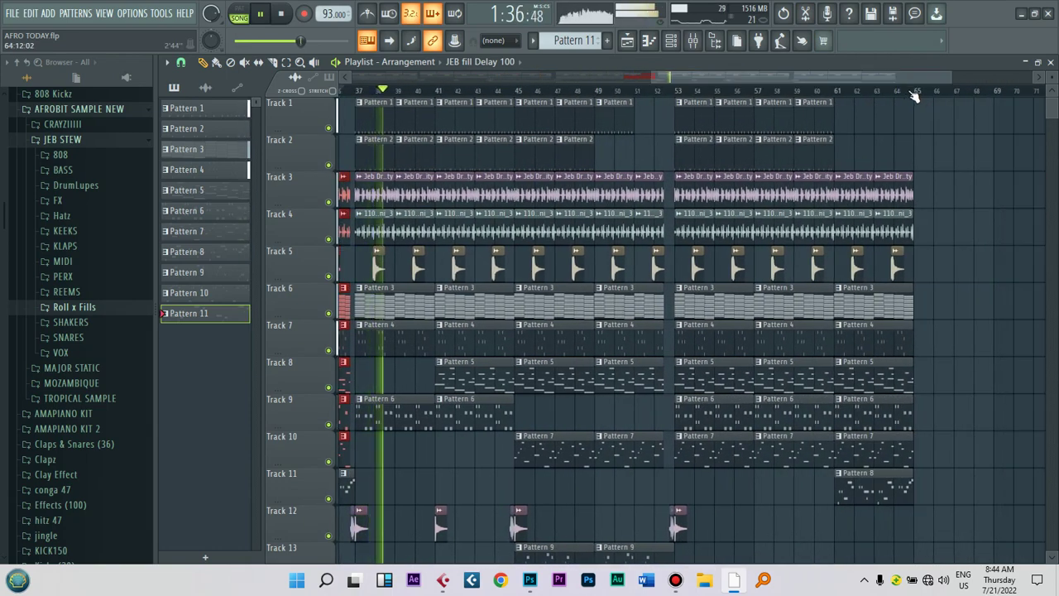
key(space)
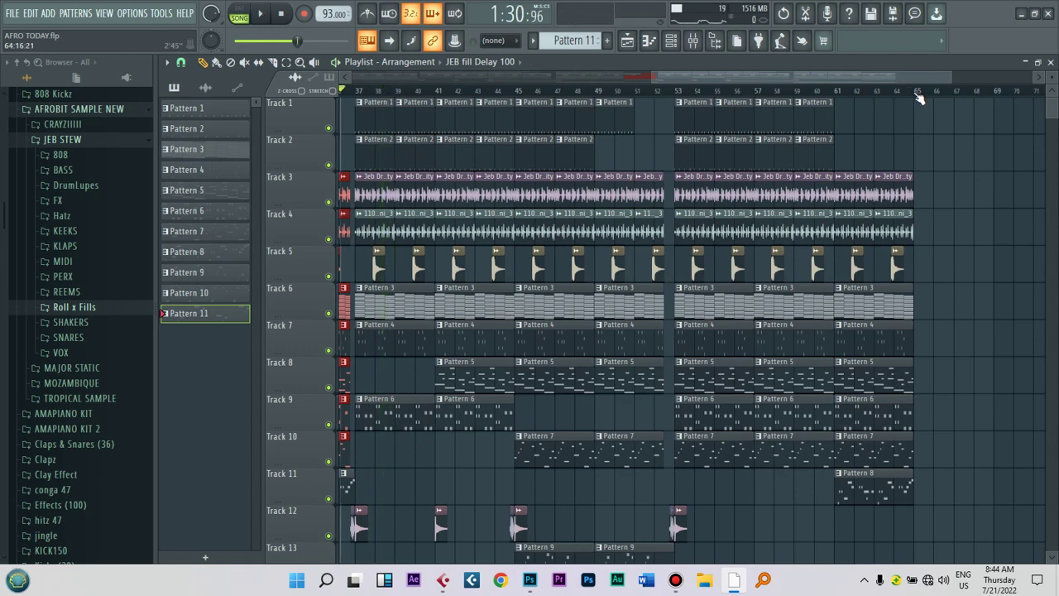
drag(865, 78, 918, 87)
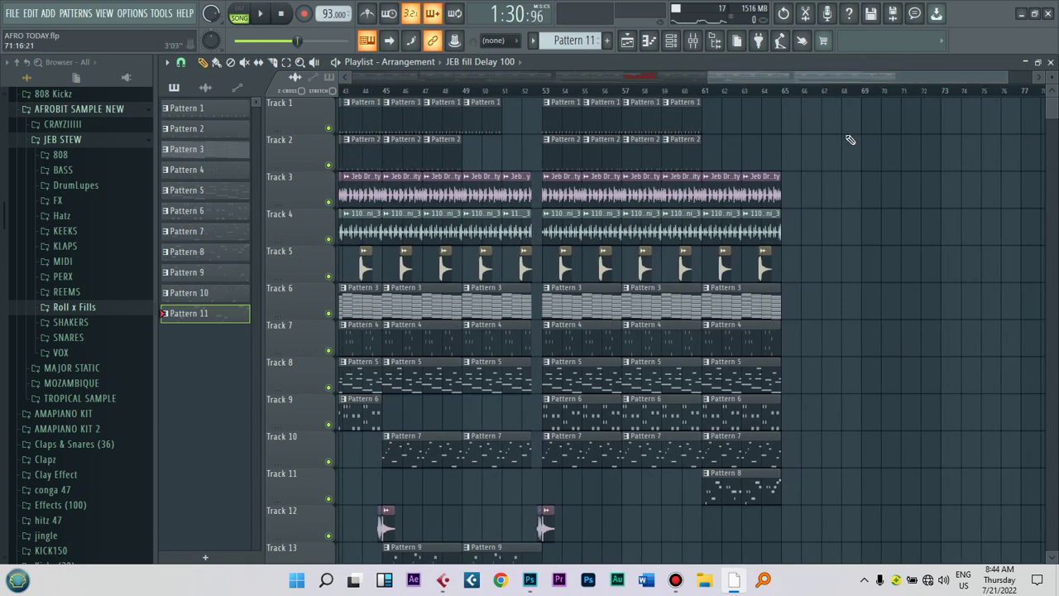
drag(705, 93, 709, 102)
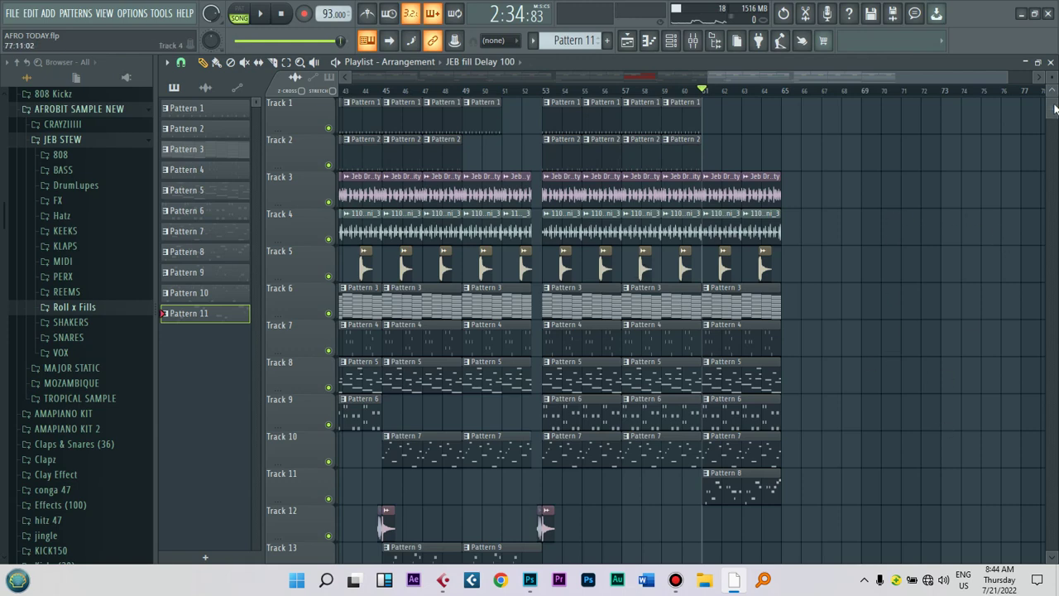
scroll(1055, 107, down, 5)
drag(654, 414, 754, 422)
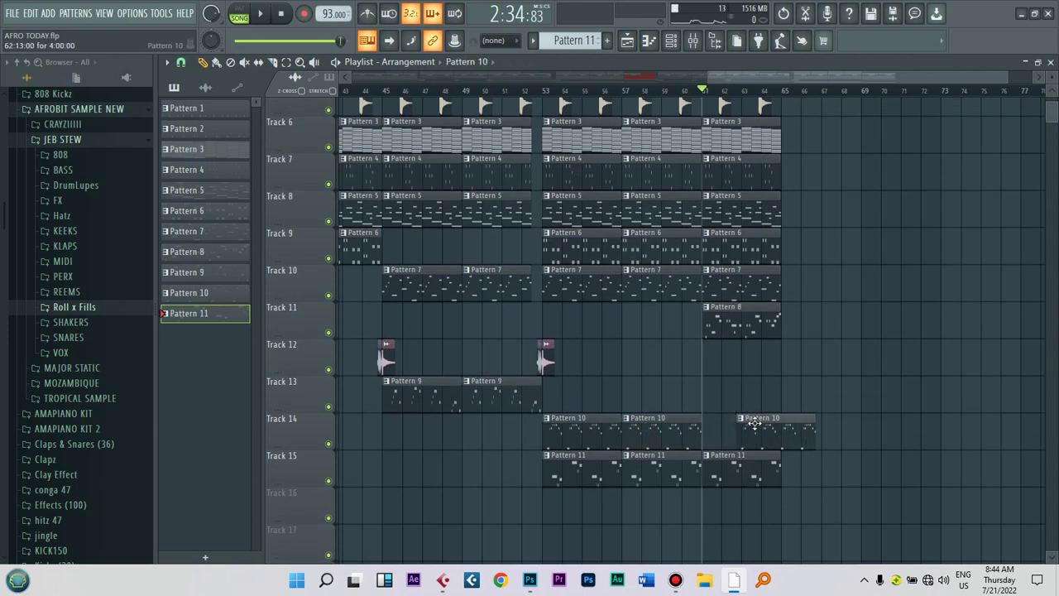
right_click(745, 478)
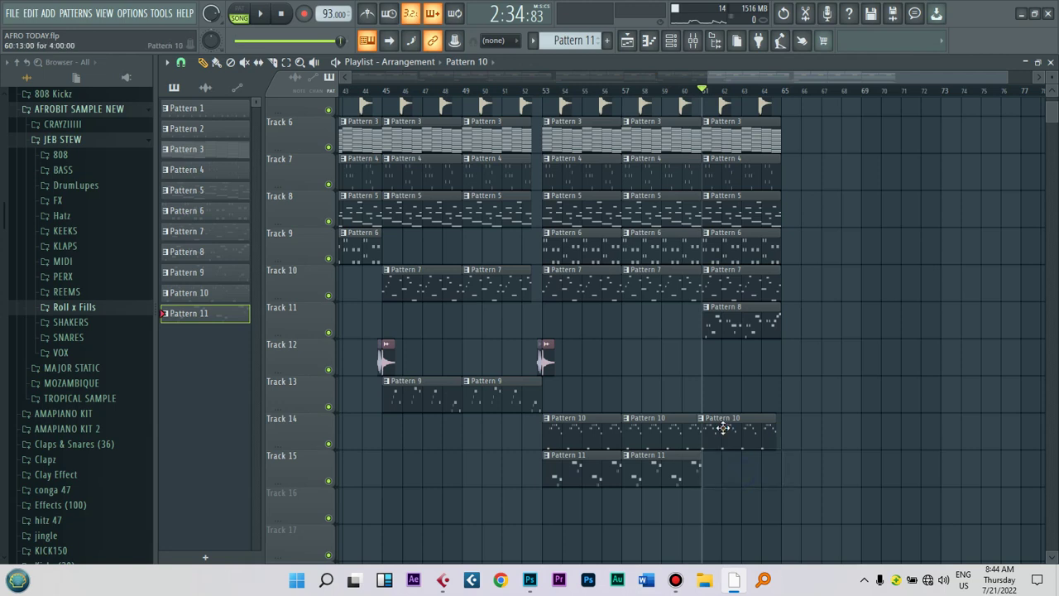
key(space)
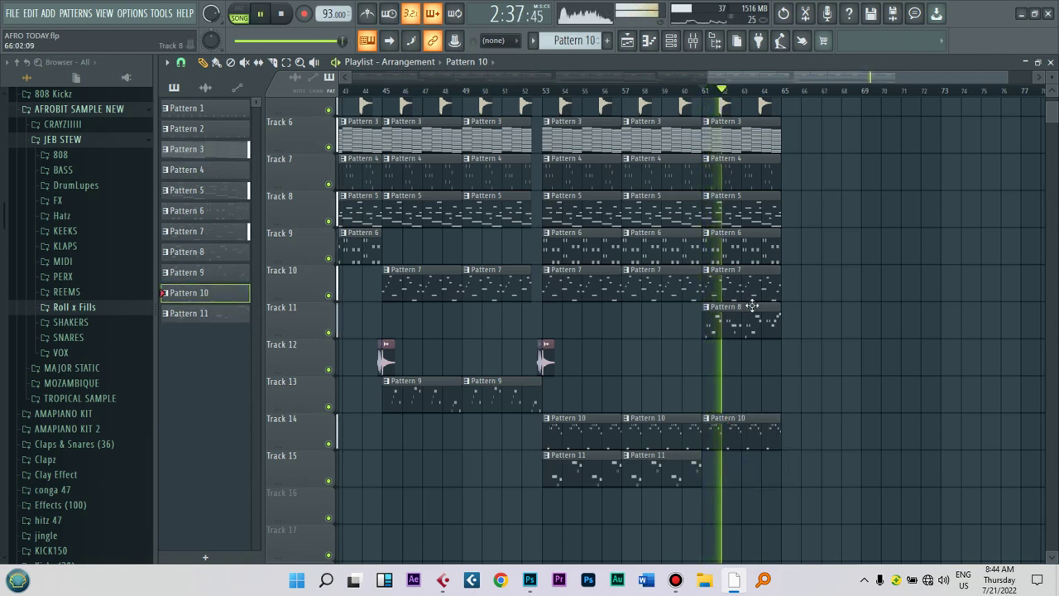
Step: Delete the Pattern 8 clip at bar 61 on Track 11 and place a Pattern 9 clip at bar 61 on Track 13
right_click(750, 316)
click(501, 389)
drag(695, 386, 723, 383)
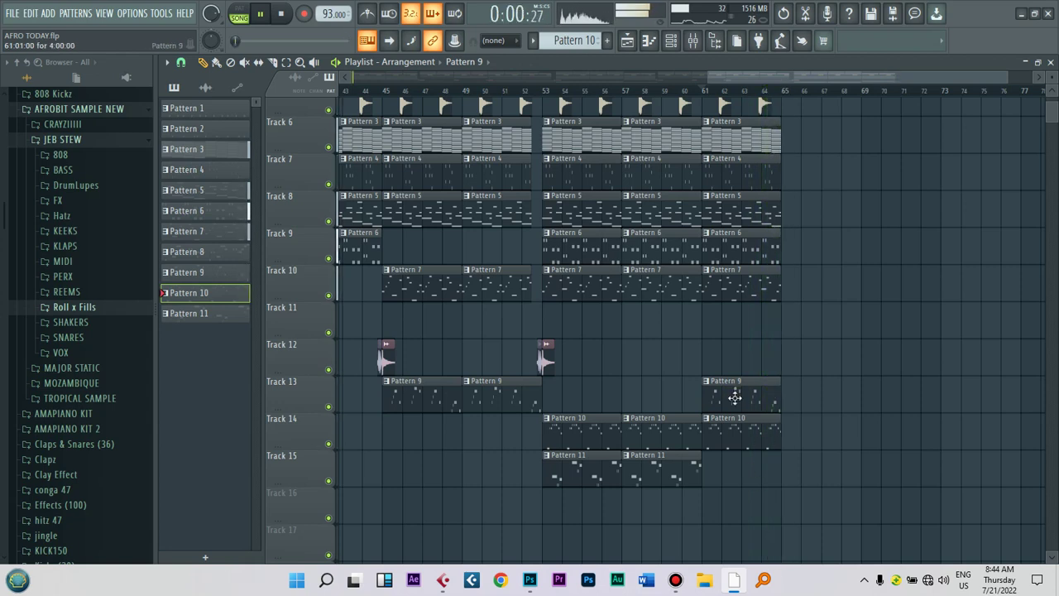
Step: Compare playback from bar 61 with and without the Pattern 9 clip on Track 13, keeping the clip in place
click(706, 93)
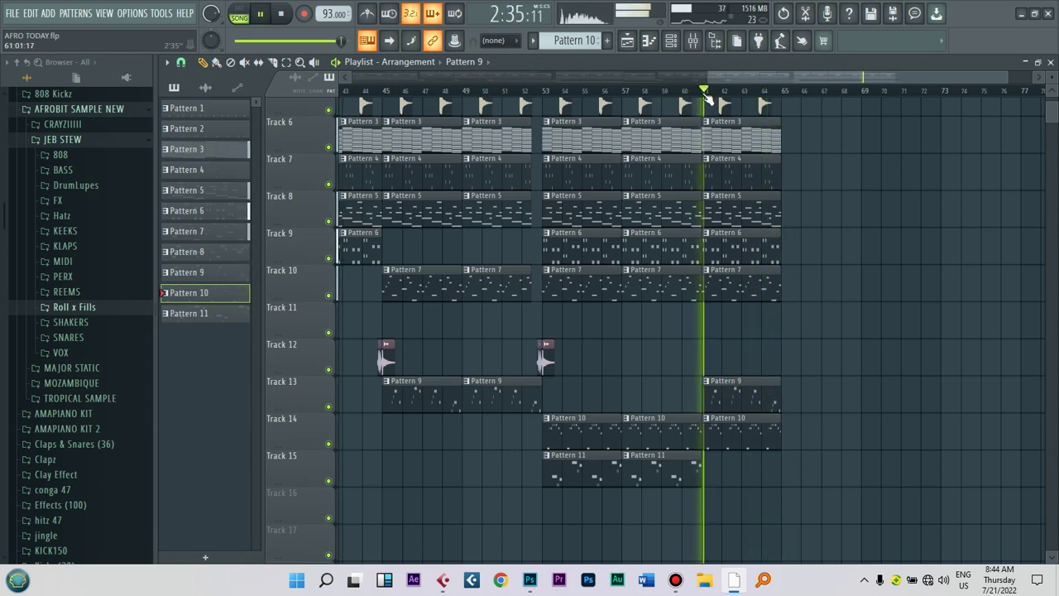
right_click(742, 400)
key(space)
click(711, 398)
key(space)
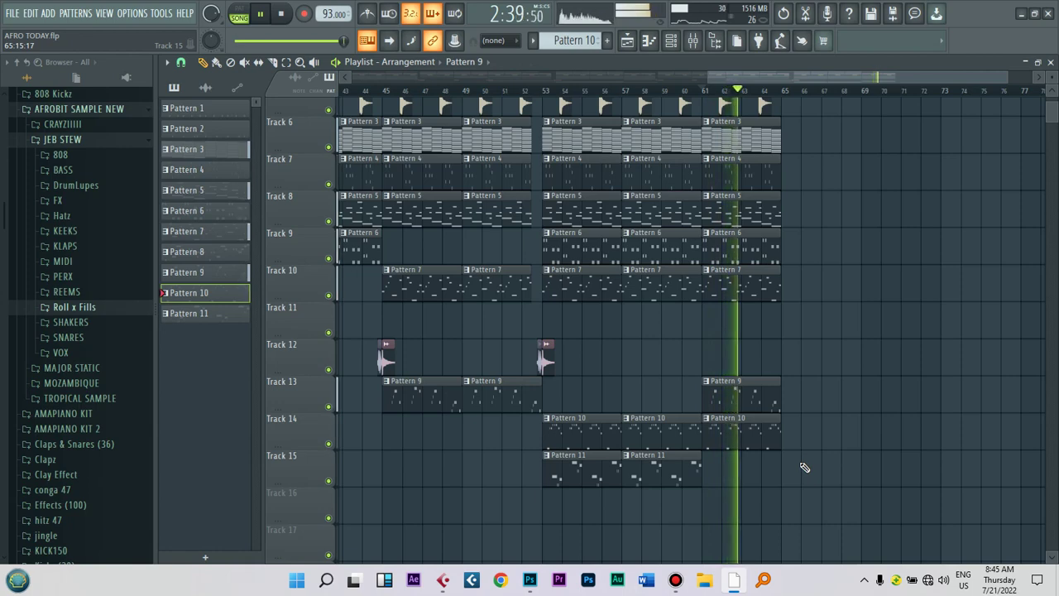
Step: Duplicate the four-bar block at bar 61 to bar 65 and add two Pattern 1 and two Pattern 2 clips above it
drag(789, 485, 733, 82)
key(ctrl+b)
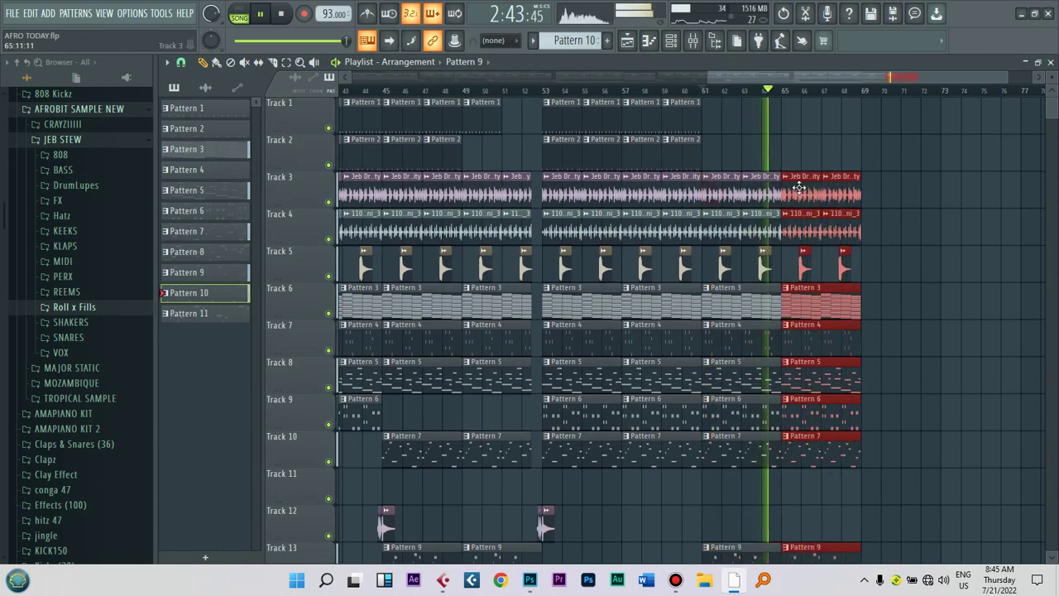
drag(712, 136, 625, 98)
key(ctrl+b)
drag(774, 122, 799, 123)
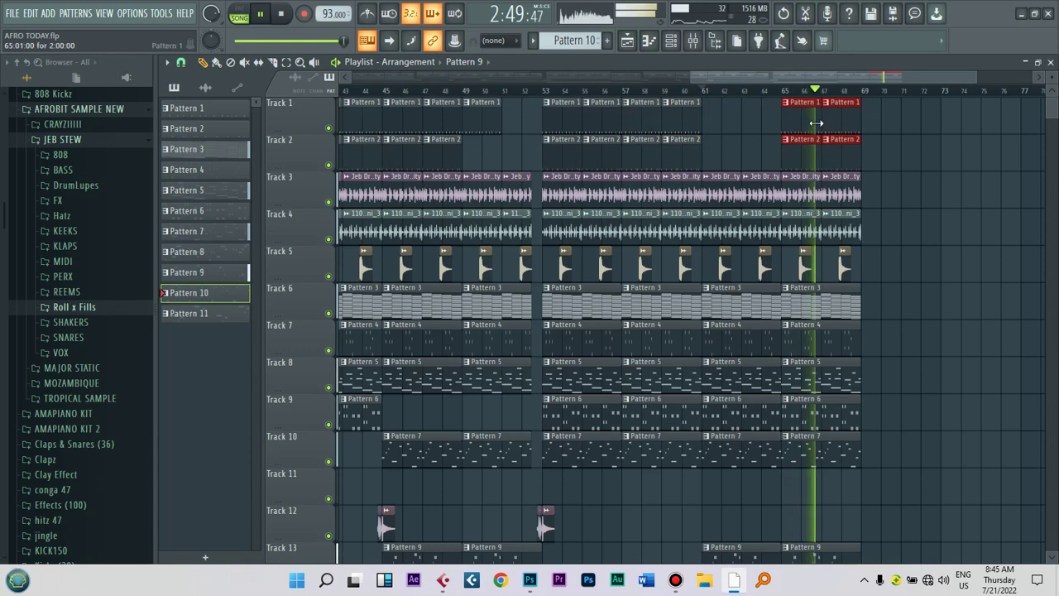
Step: Duplicate the full four-bar block at bar 65, including the Pattern 1 and Pattern 2 clips, to bar 69
scroll(910, 249, down, 5)
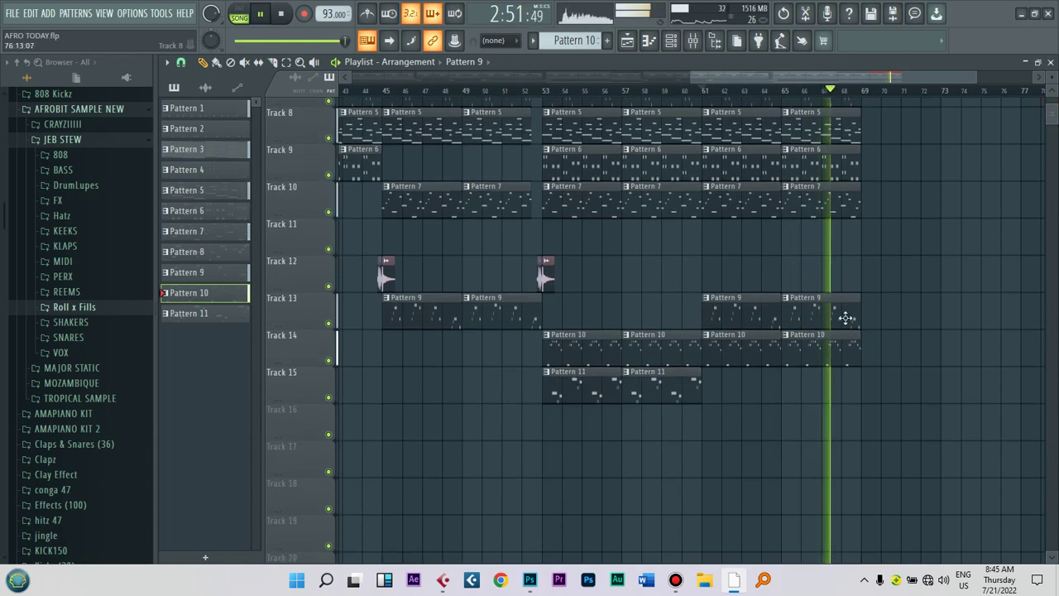
drag(871, 398, 925, 108)
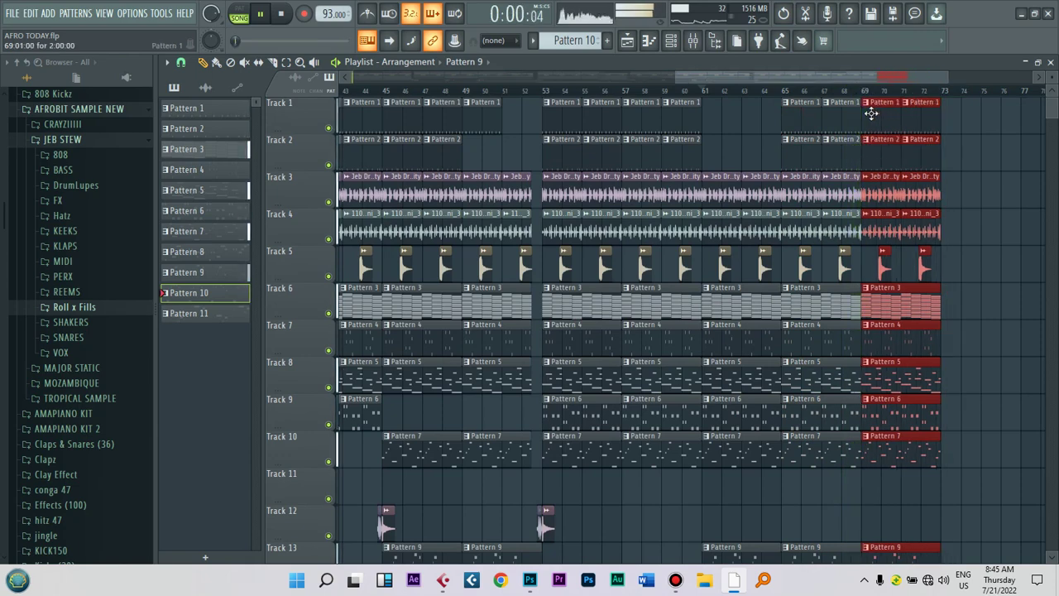
key(space)
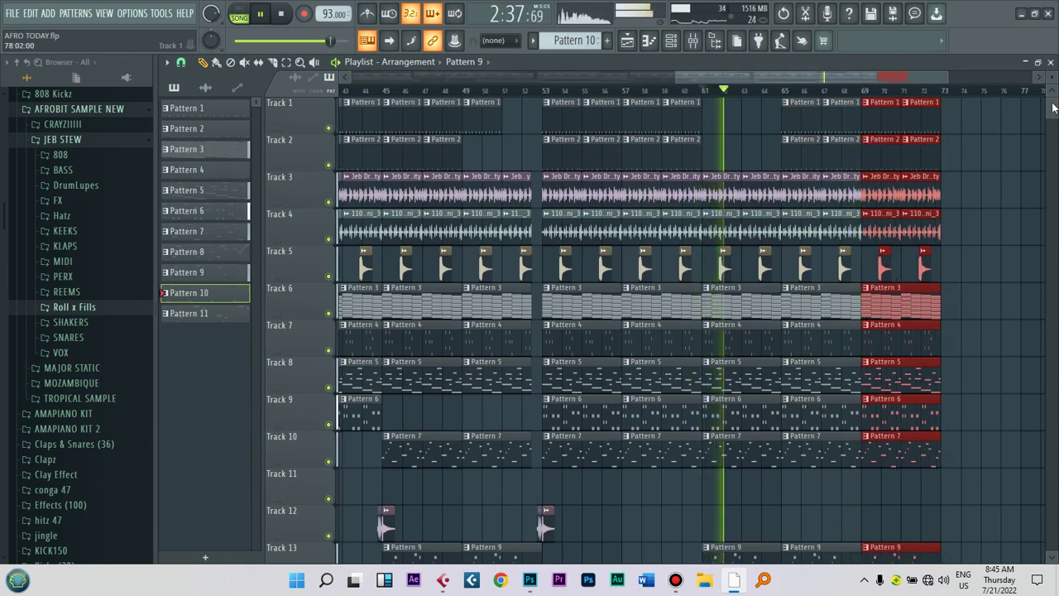
Step: Trim the Track 3 to 10 clips to leave a short gap before bar 65, and copy the Track 12 fill from bar 53 to bar 65
scroll(1053, 108, down, 5)
drag(763, 253, 767, 197)
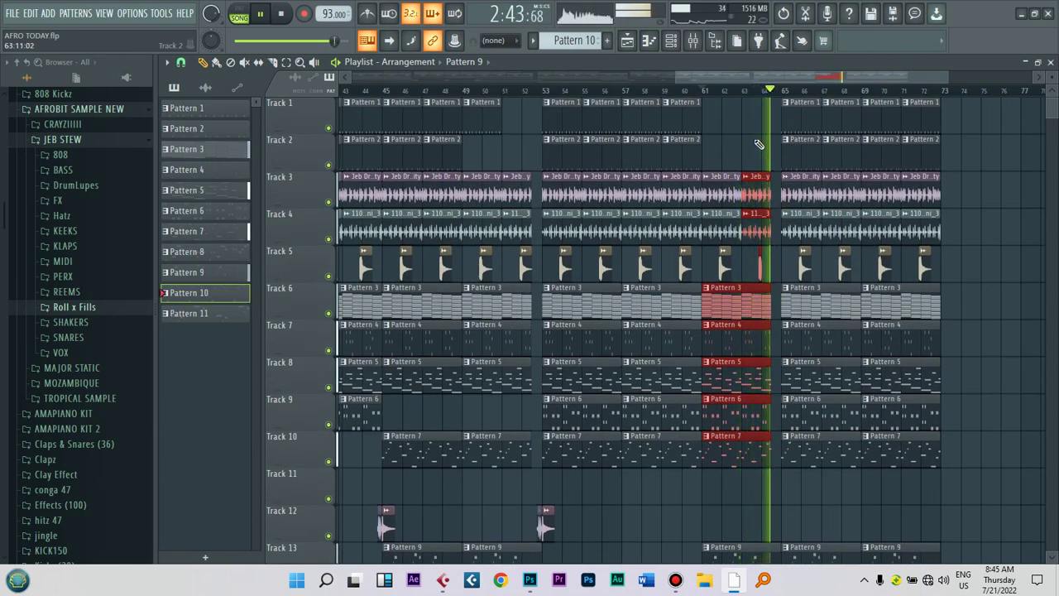
click(545, 523)
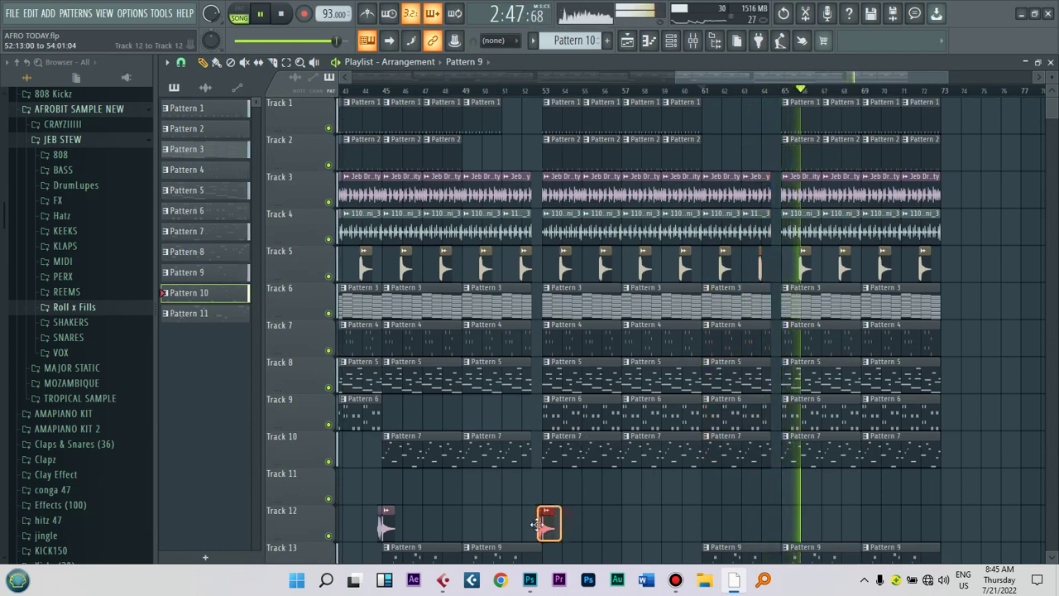
drag(645, 520, 789, 502)
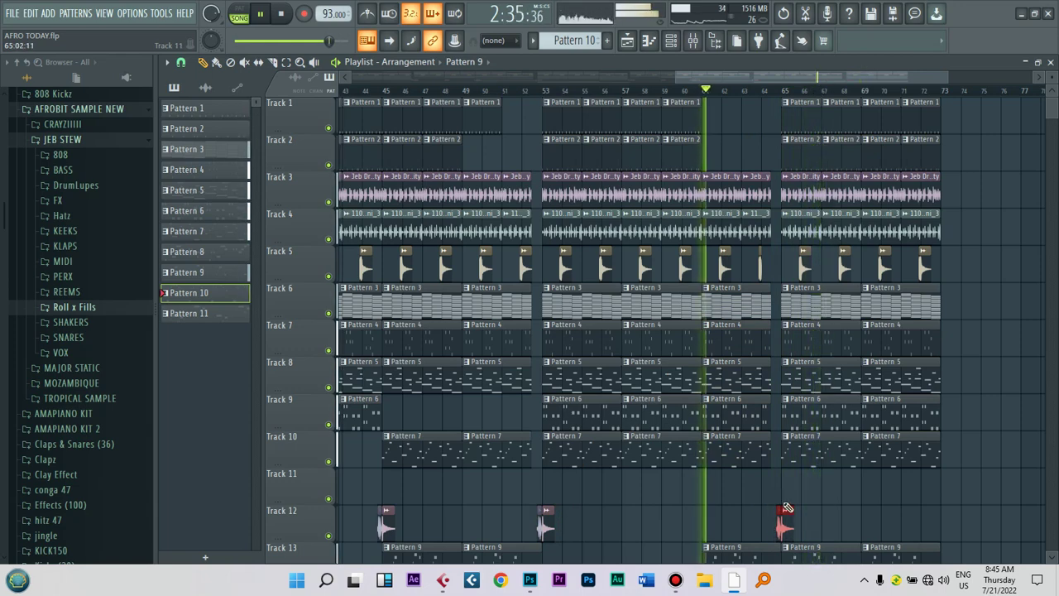
Step: Listen to the transition into bar 65 and check the clips on the tracks up to bar 73
drag(762, 77, 809, 96)
click(739, 87)
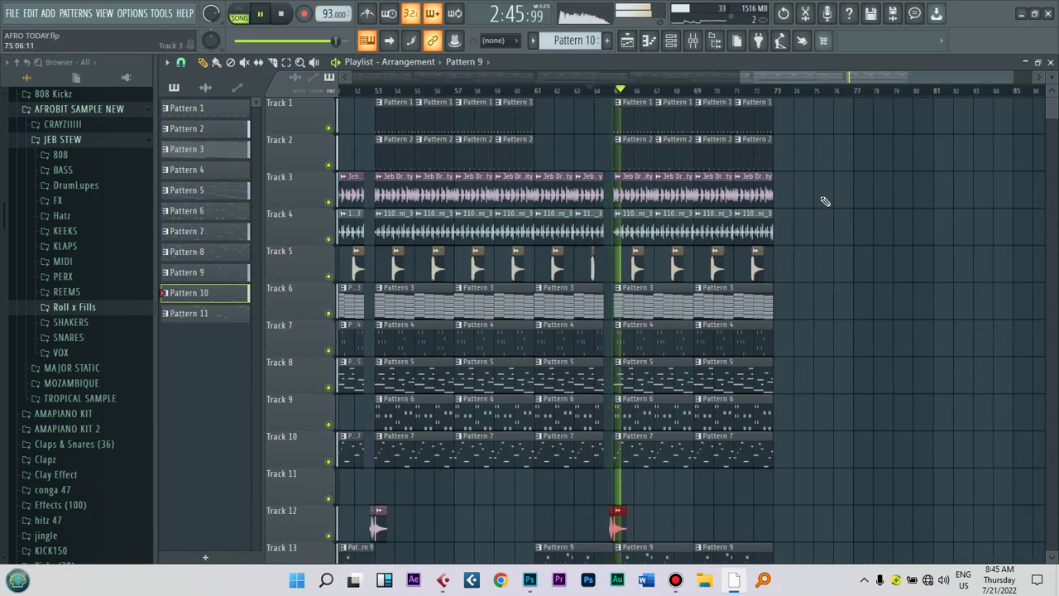
scroll(651, 349, down, 4)
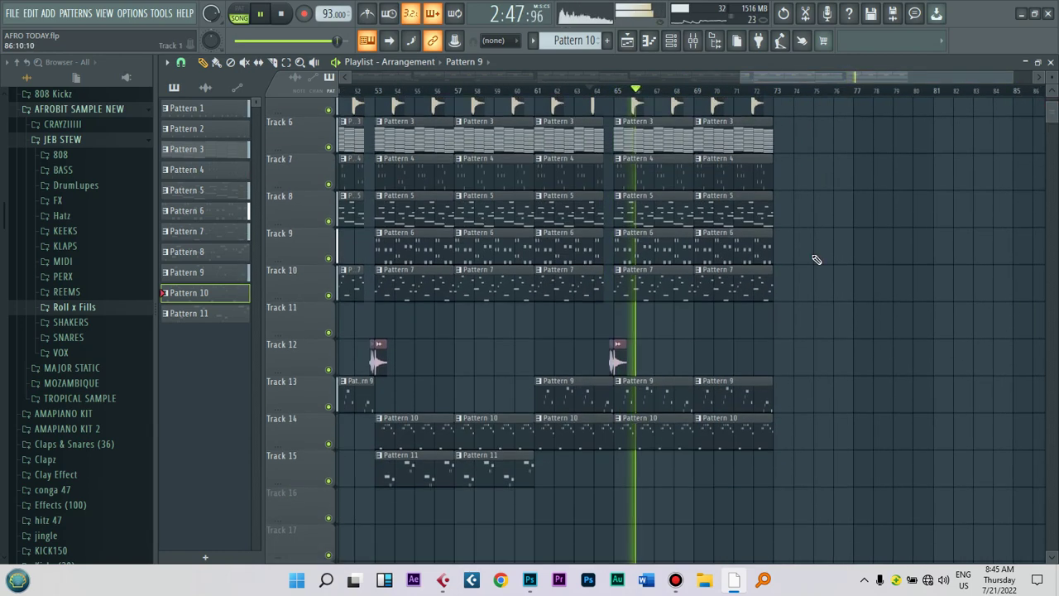
Step: Copy the Track 12 fill from bar 65 to just before bar 73 and delete the Track 13 Pattern 9 clips at bars 65 and 69
click(619, 356)
drag(621, 358, 793, 368)
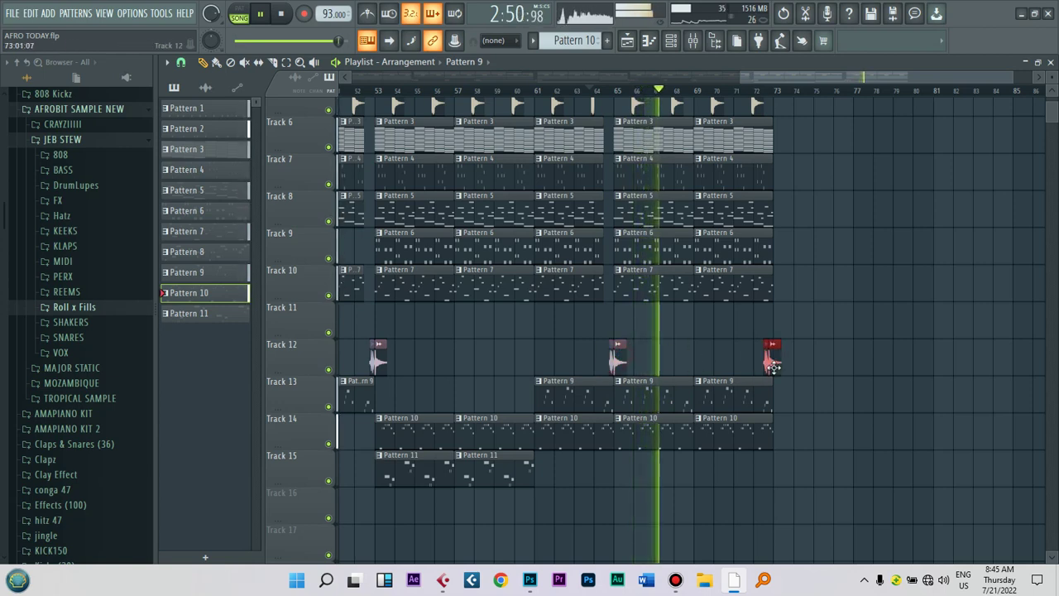
right_click(660, 399)
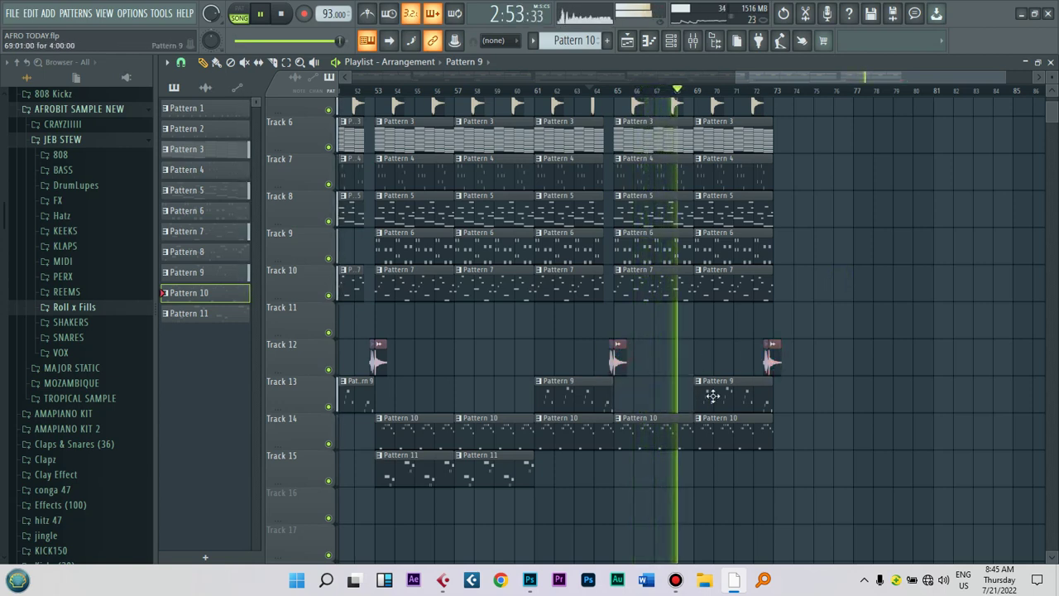
right_click(712, 396)
Step: Add a Pattern 8 clip to Track 11 at bar 69, reusing the pattern from bar 33
click(647, 473)
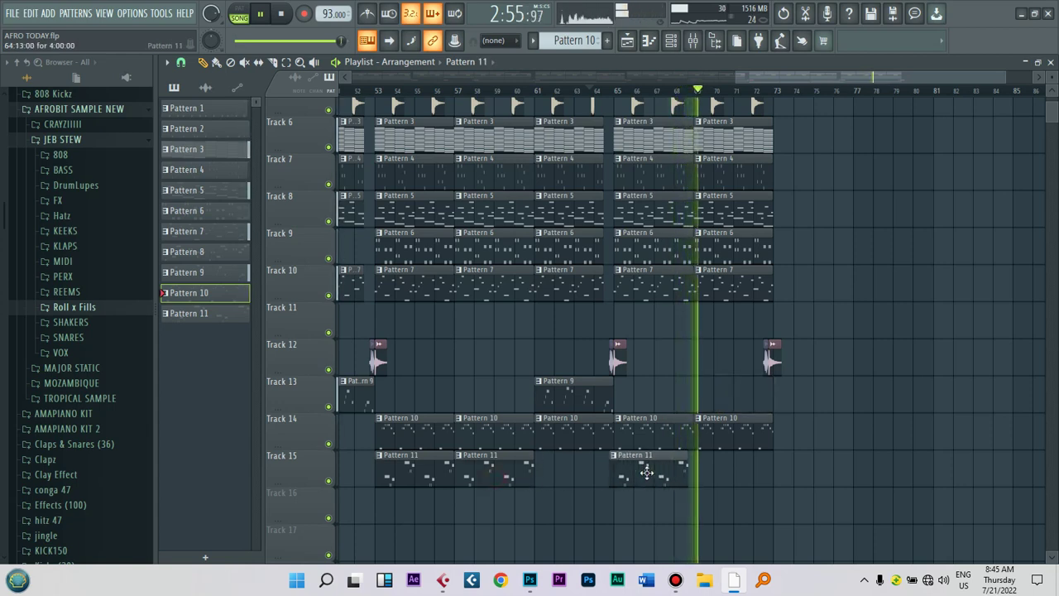
right_click(647, 472)
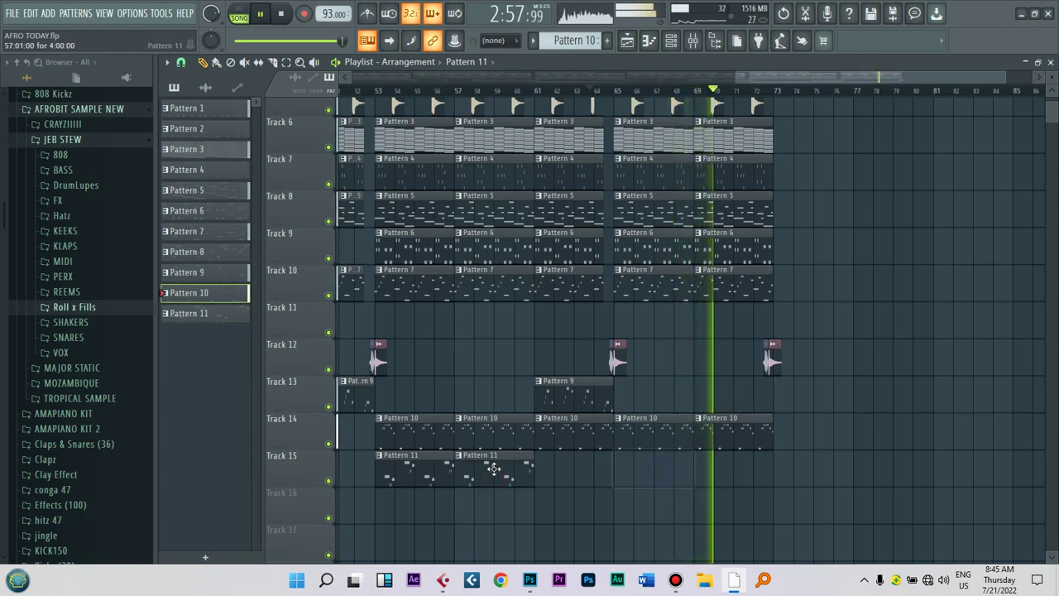
drag(769, 71, 605, 131)
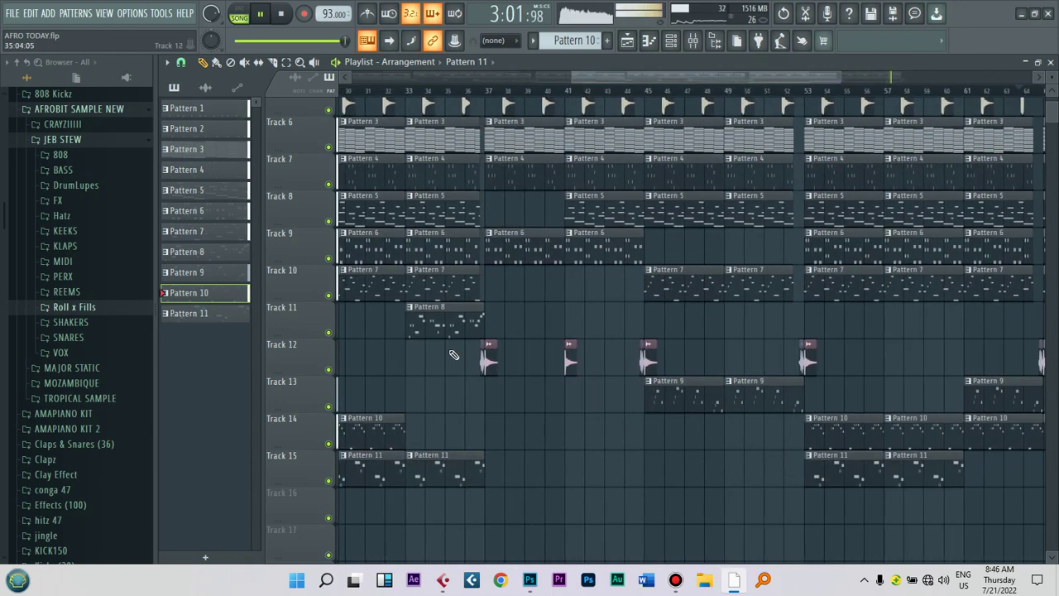
drag(626, 81, 791, 76)
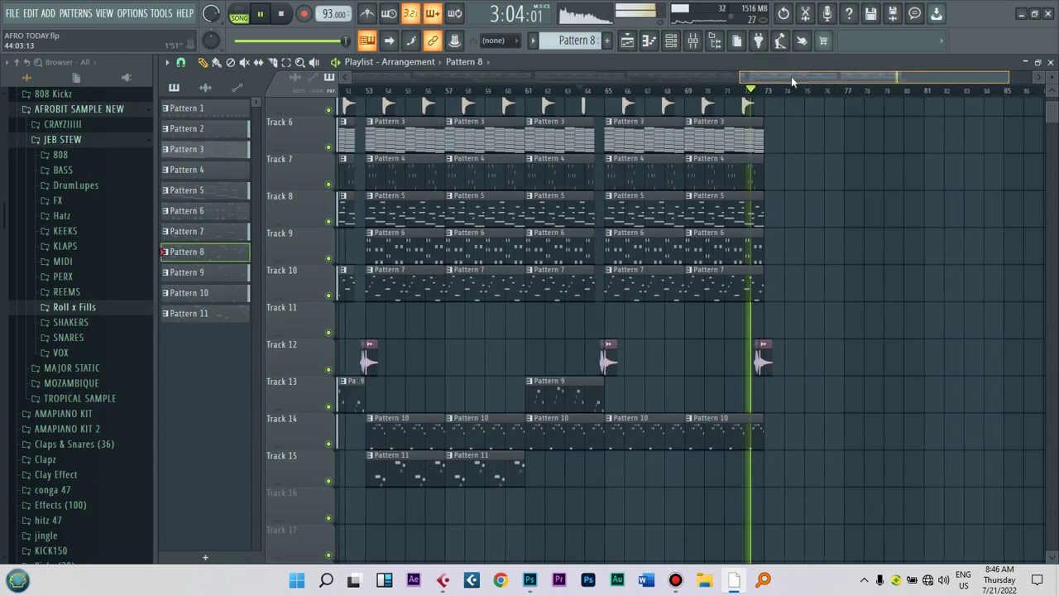
click(690, 331)
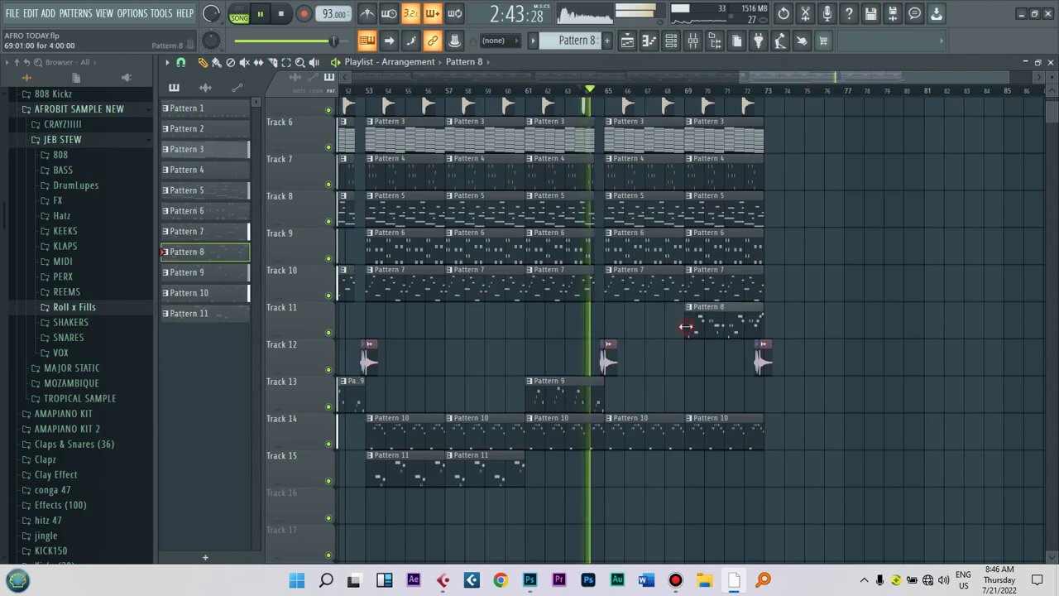
Step: Delete the Pattern 1 and Pattern 2 clips between bars 69 and 73 on Tracks 1 and 2
scroll(709, 152, up, 5)
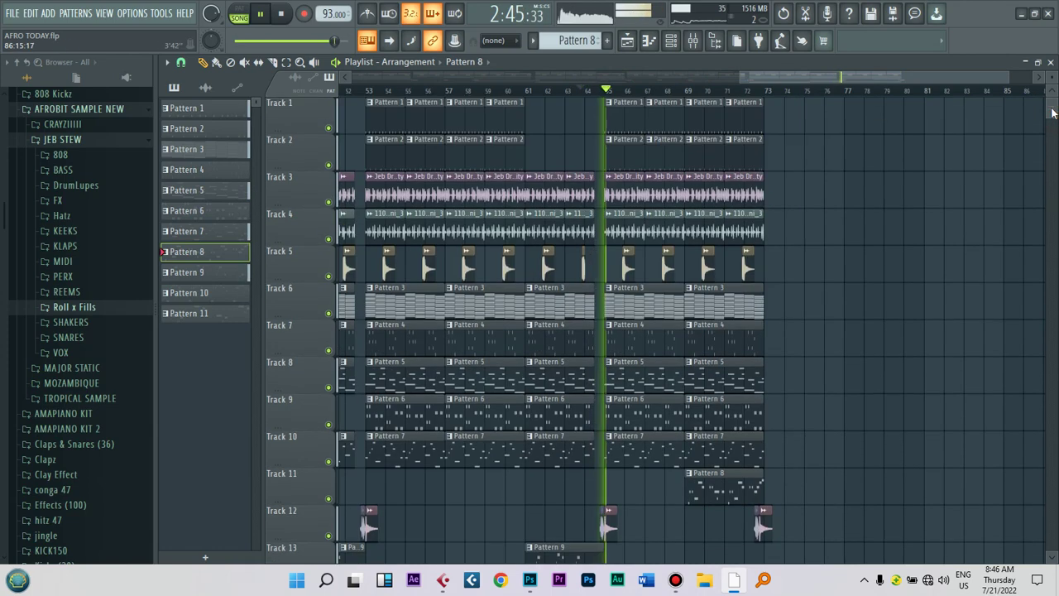
right_click(709, 152)
right_click(708, 108)
right_click(749, 108)
right_click(749, 145)
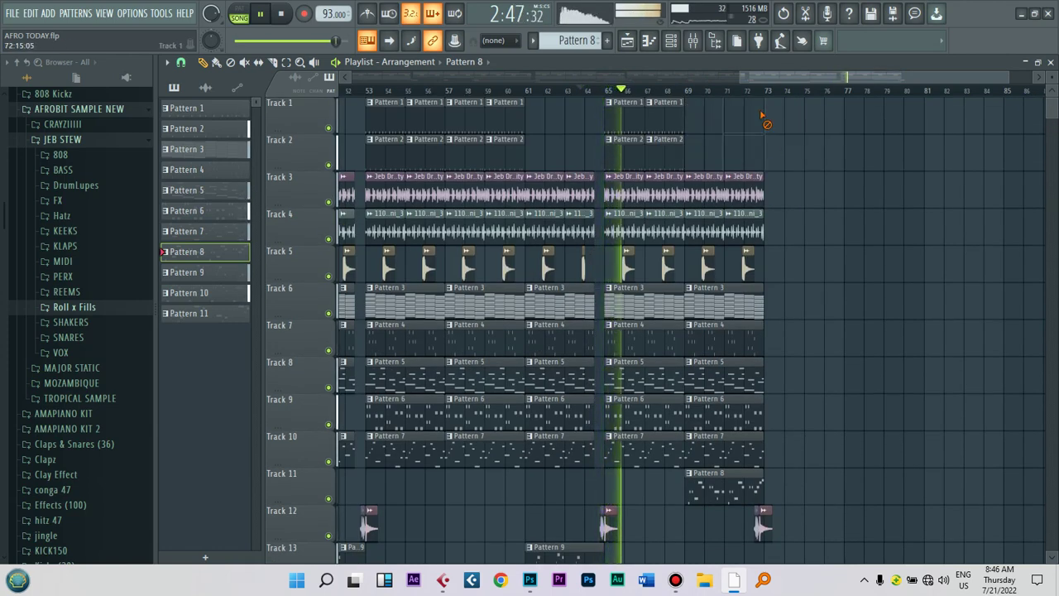
Step: Trim the last Pattern 10 clip to end at about bar 72, nudge the final Track 12 fill slightly later and extend it to bar 74
scroll(745, 323, down, 8)
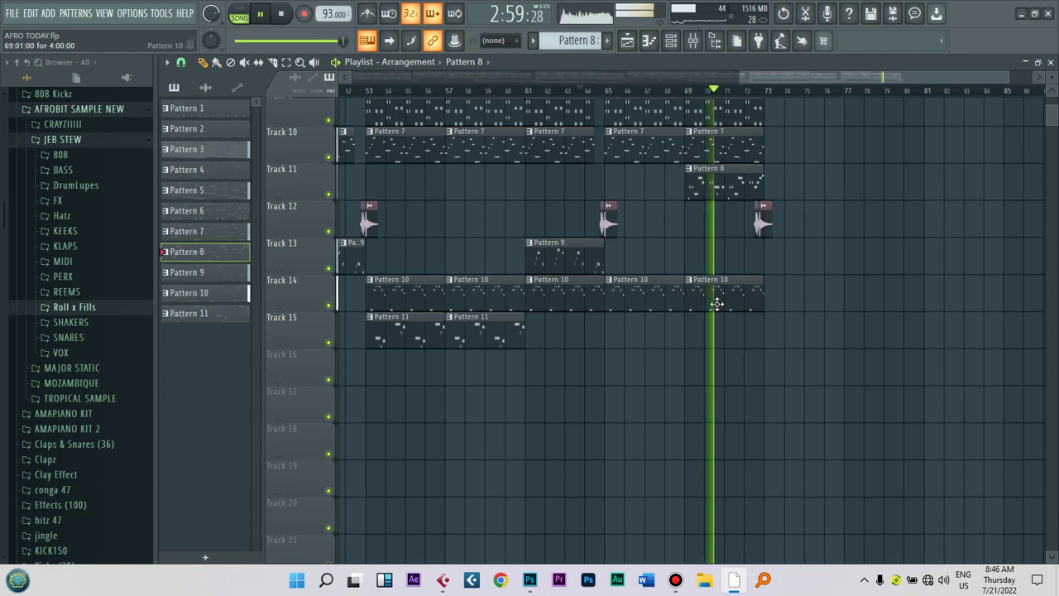
drag(763, 296, 748, 295)
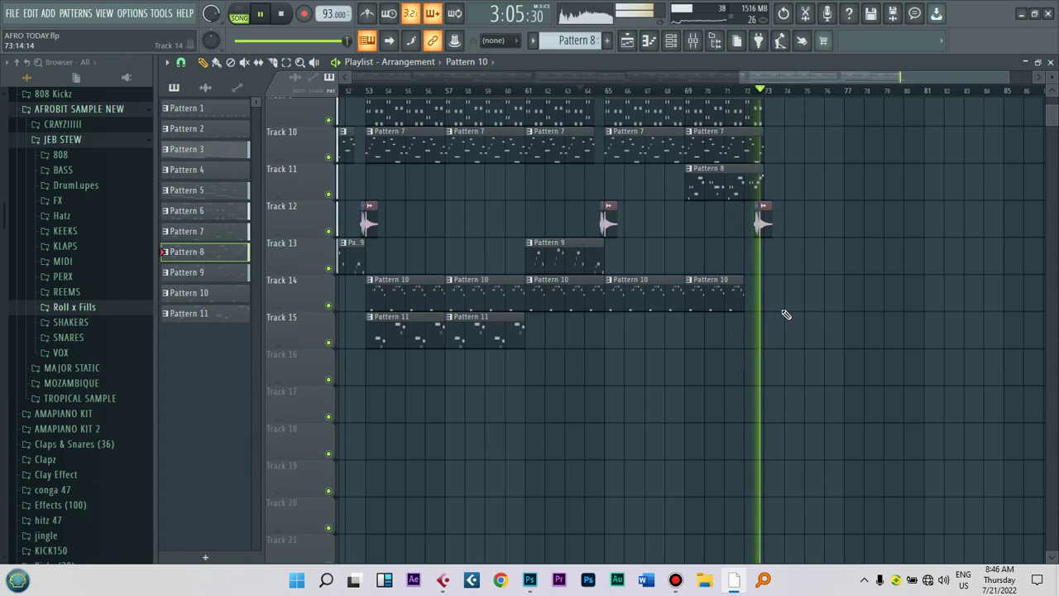
click(766, 233)
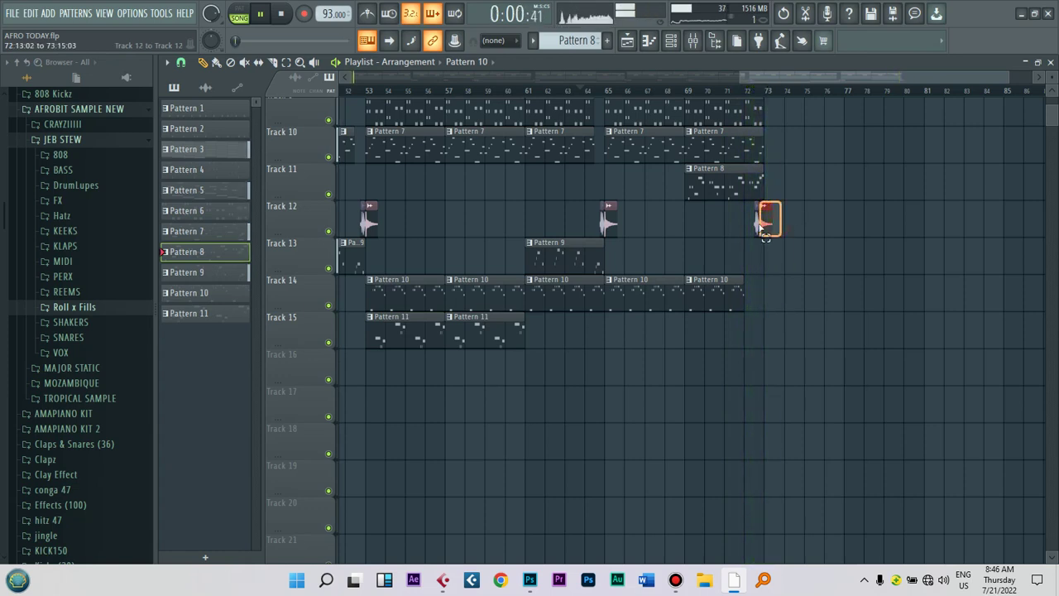
click(764, 224)
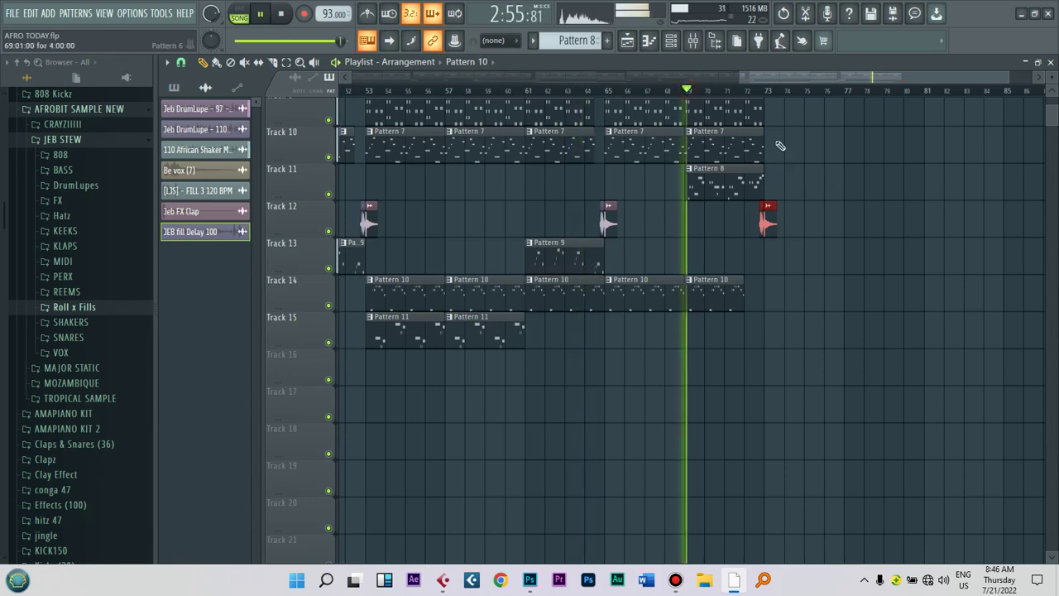
drag(776, 224, 787, 225)
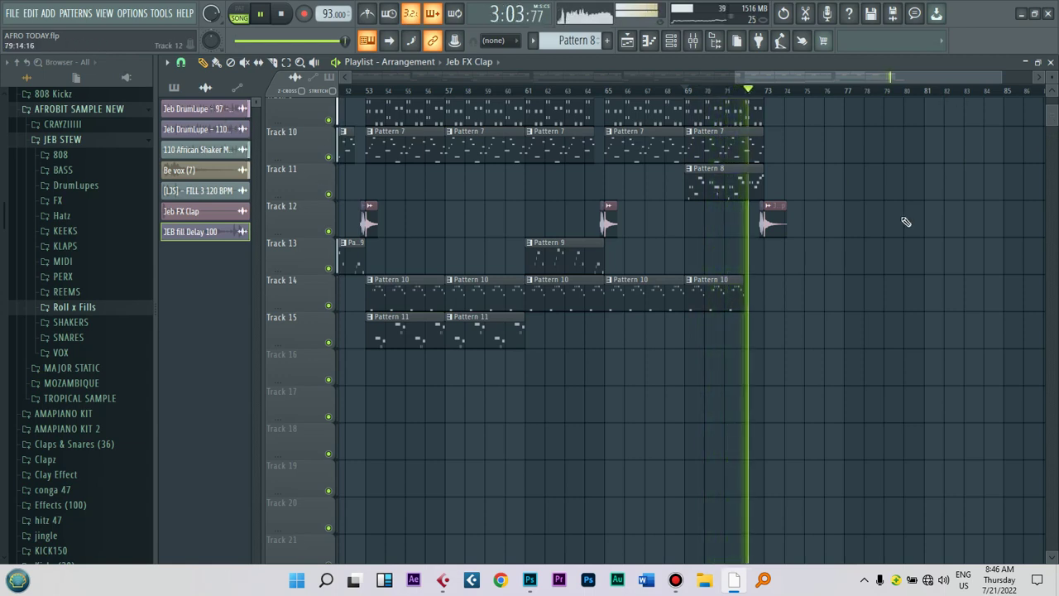
Step: Review the clips on all tracks from bar 1 through the ending at bar 73
drag(844, 80, 642, 80)
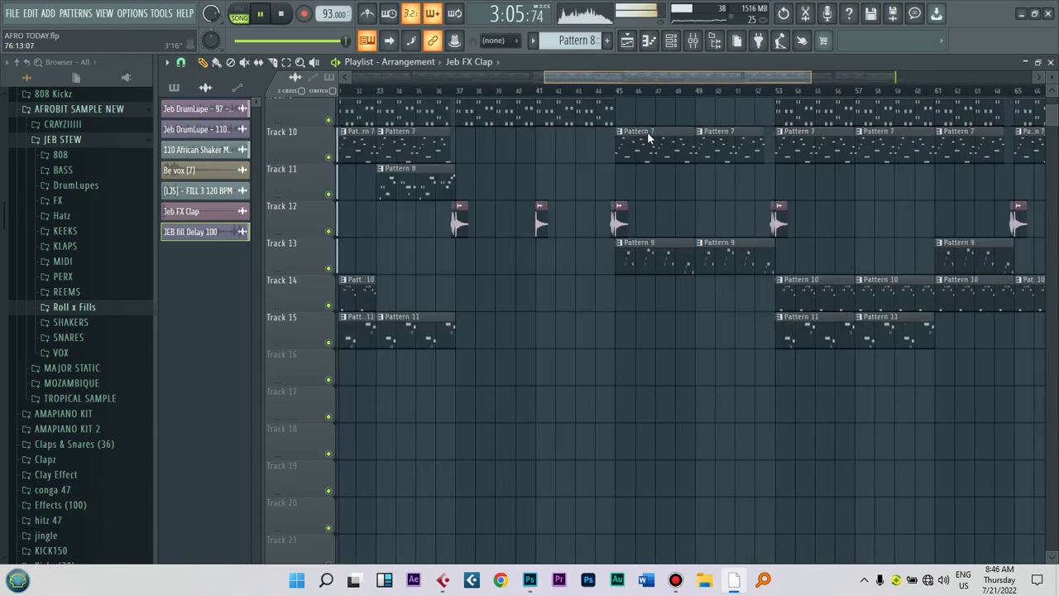
key(space)
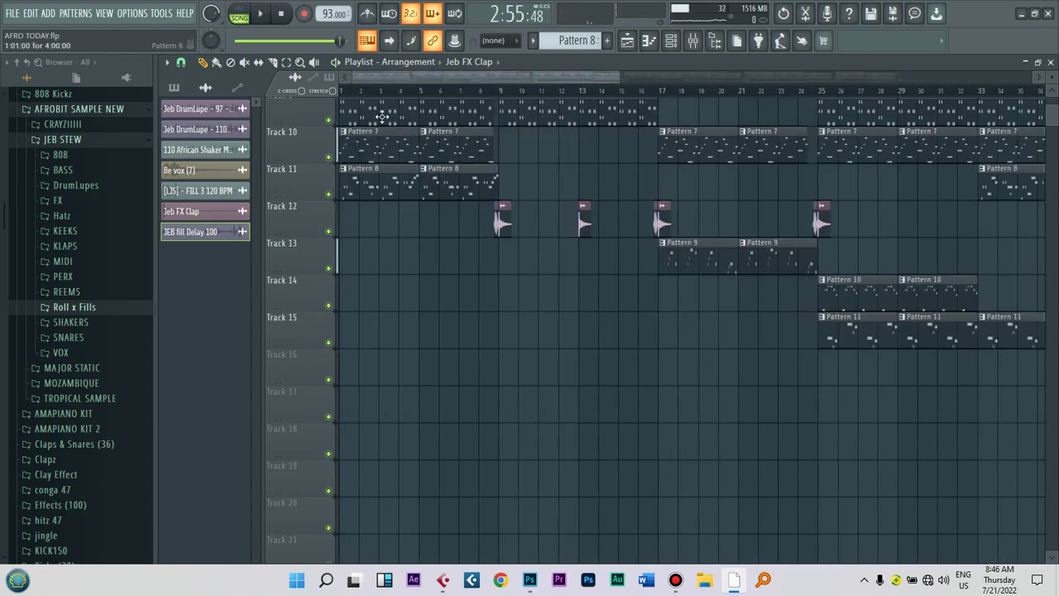
drag(467, 79, 773, 81)
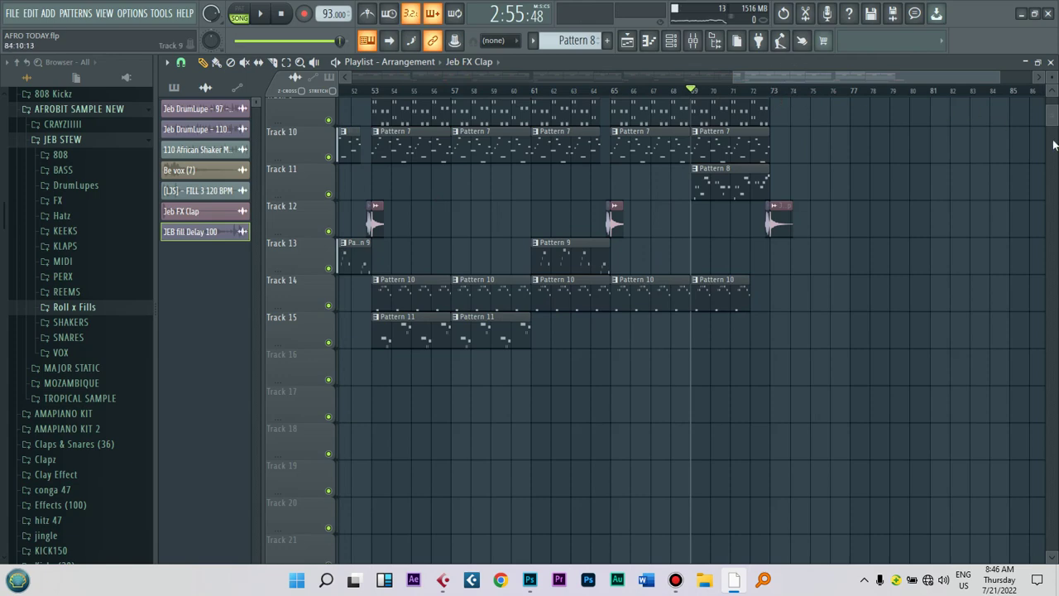
drag(1053, 120, 1047, 62)
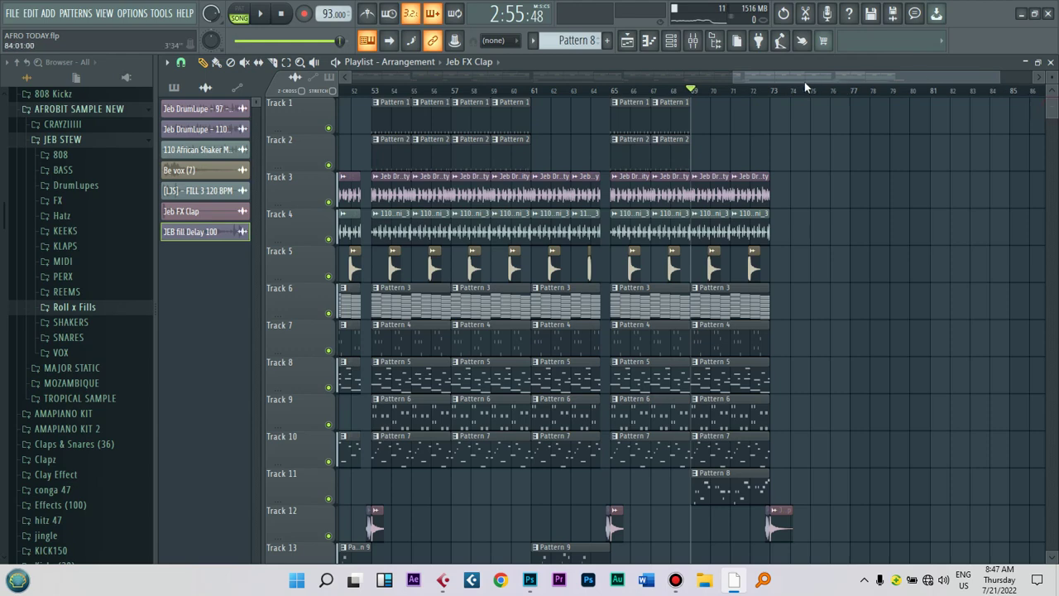
key(space)
key(space)
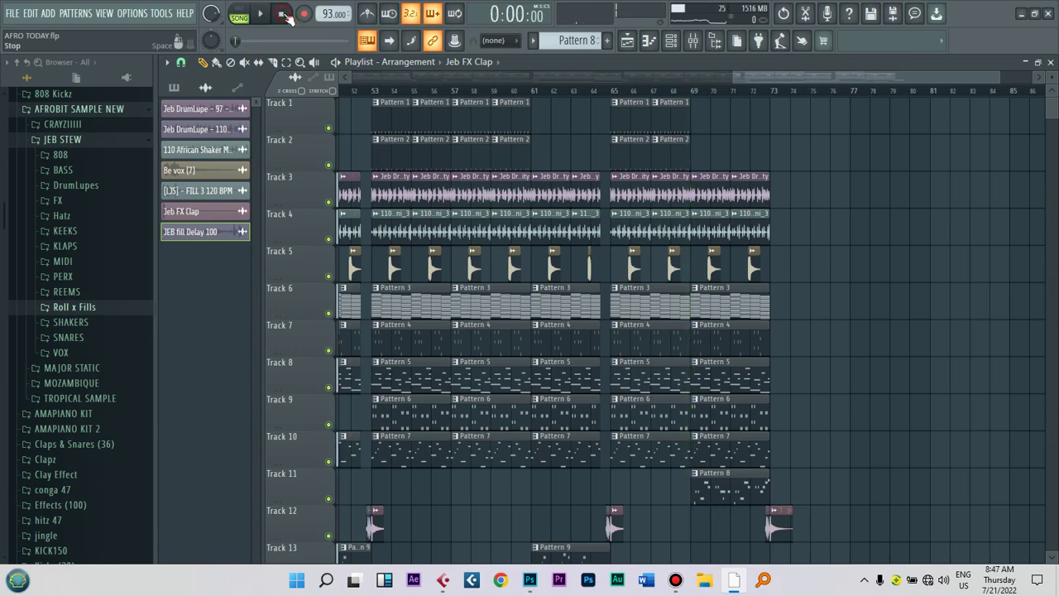
Step: Check the master track and its effect slots in the mixer, and return to the playlist
key(F9)
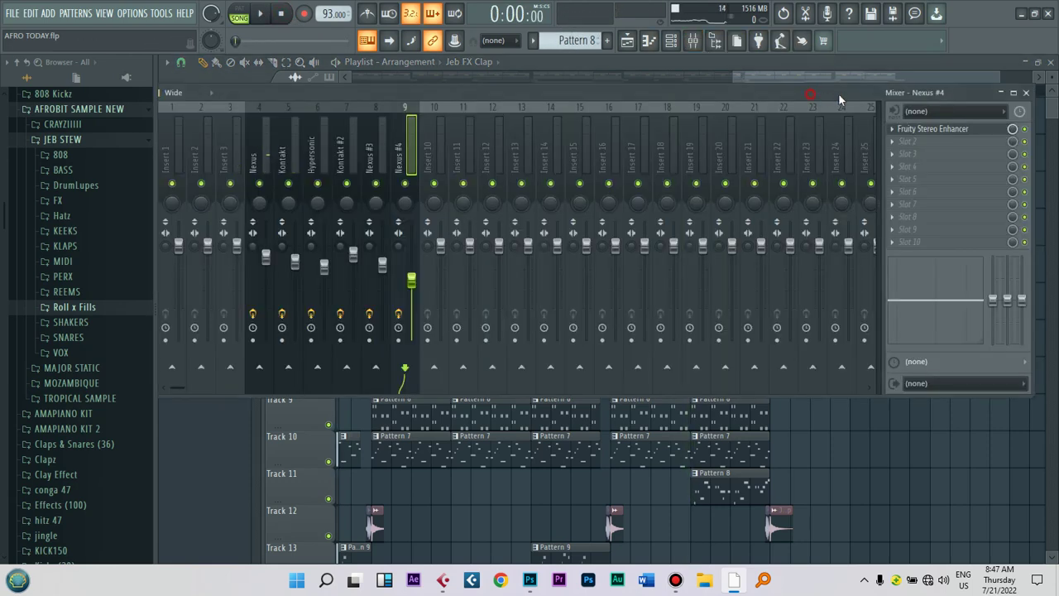
key(Home)
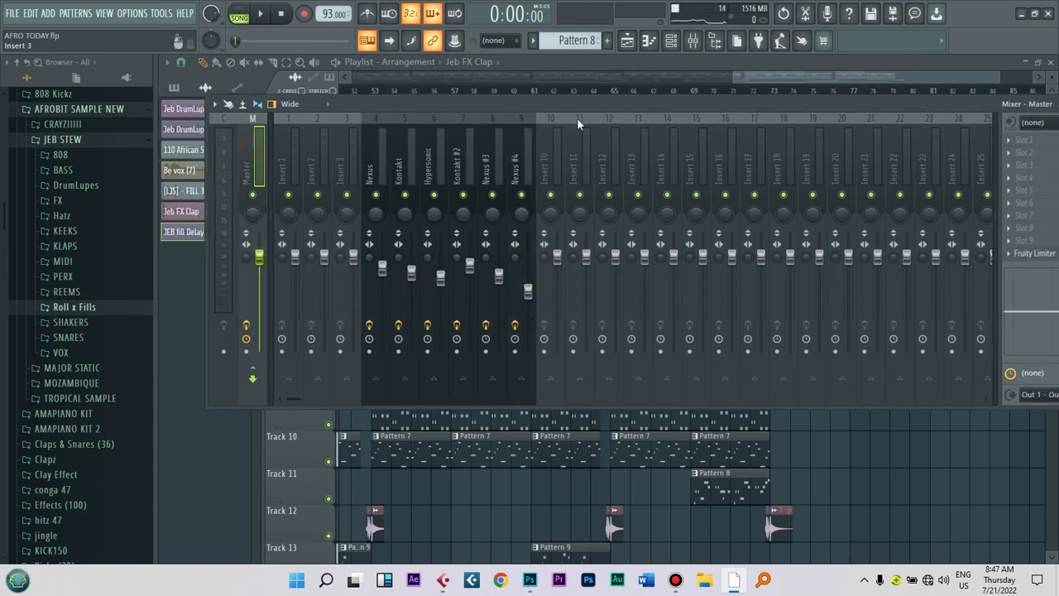
drag(603, 103, 331, 101)
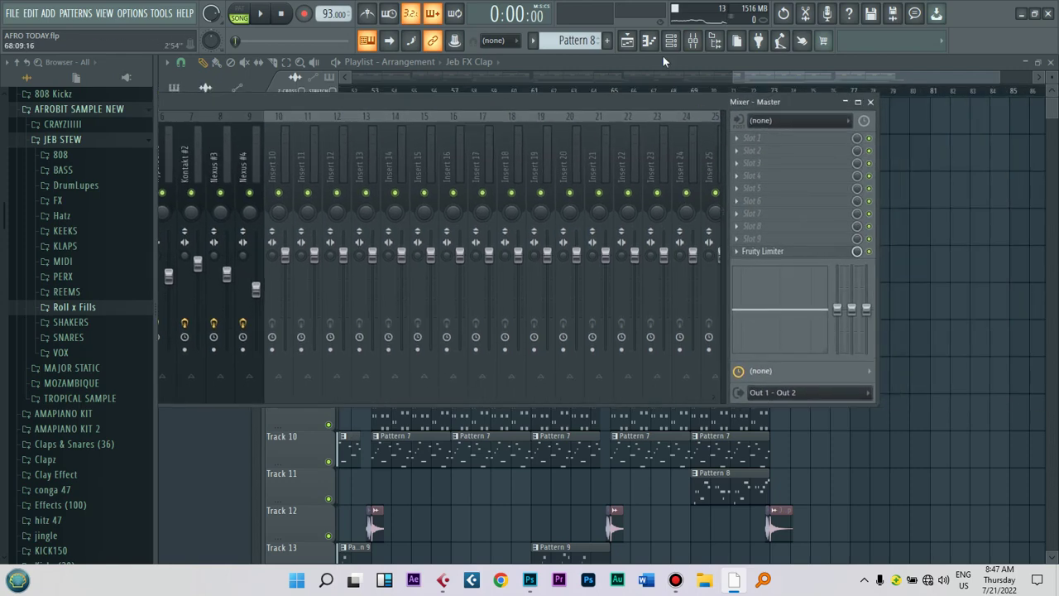
click(629, 43)
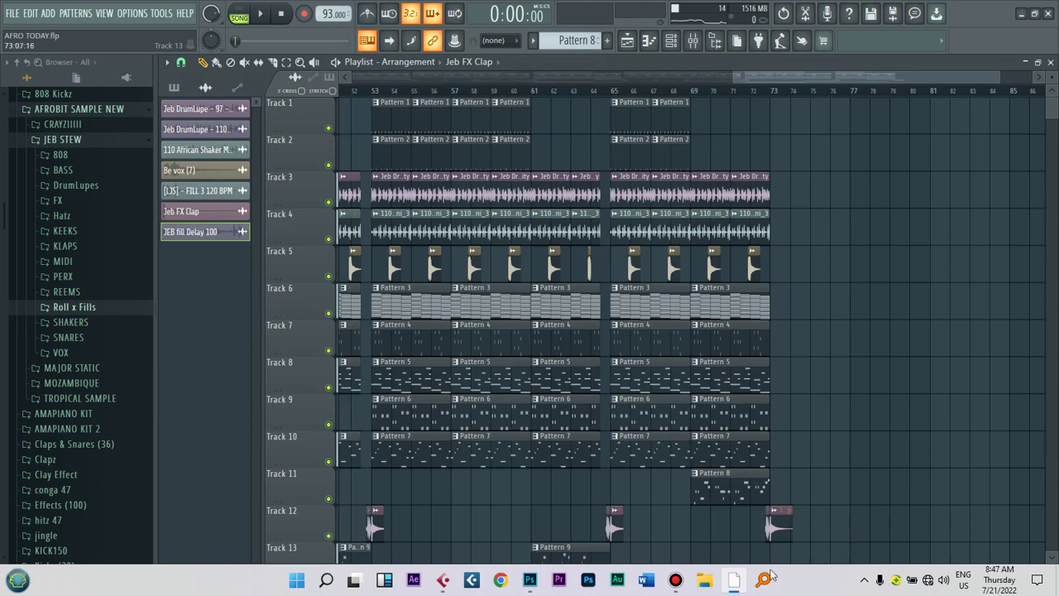
click(675, 579)
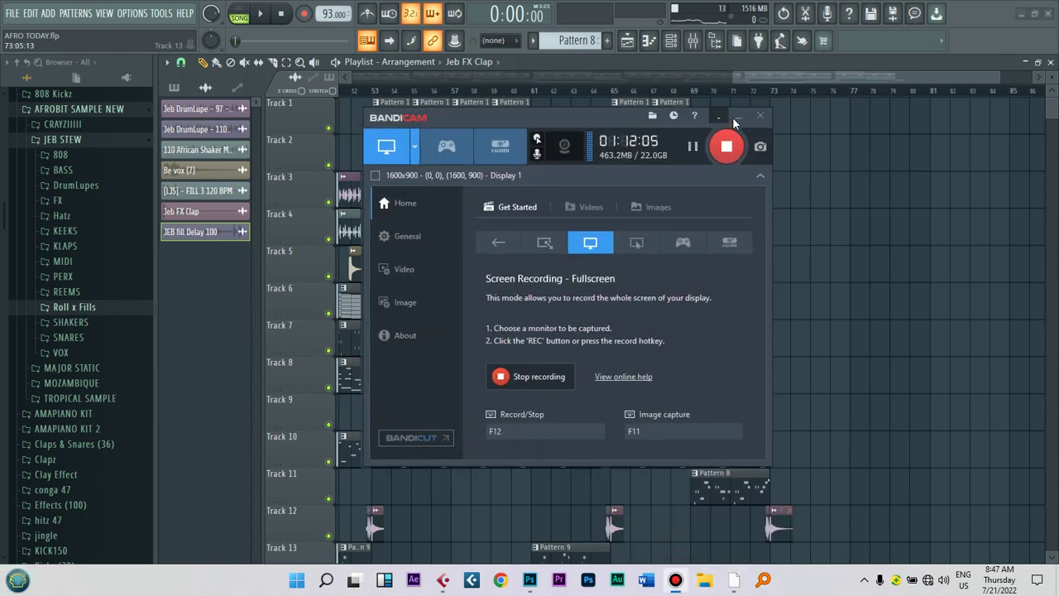
click(741, 117)
drag(764, 75, 751, 76)
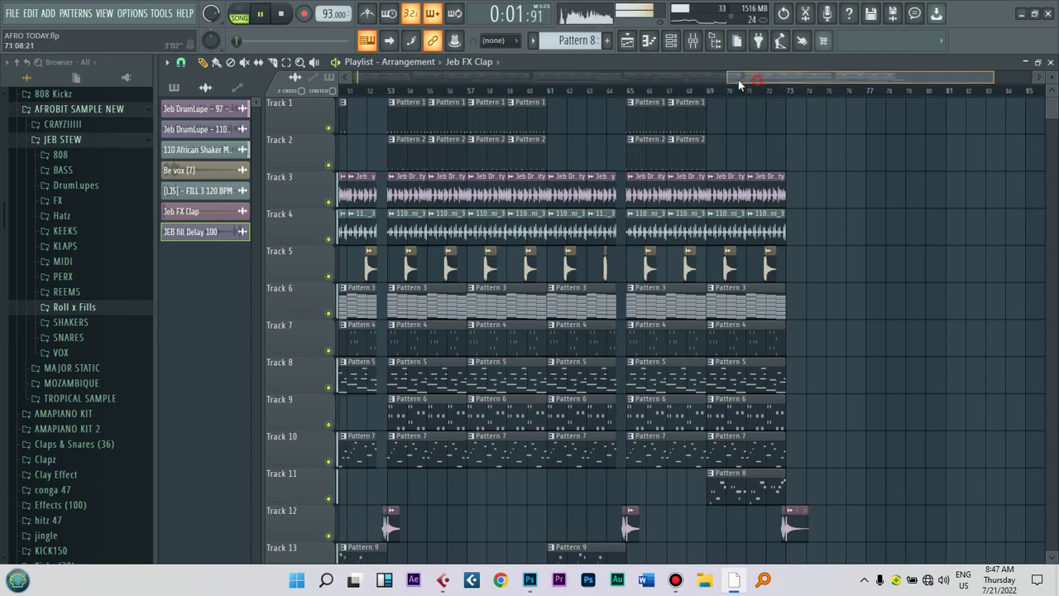
key(space)
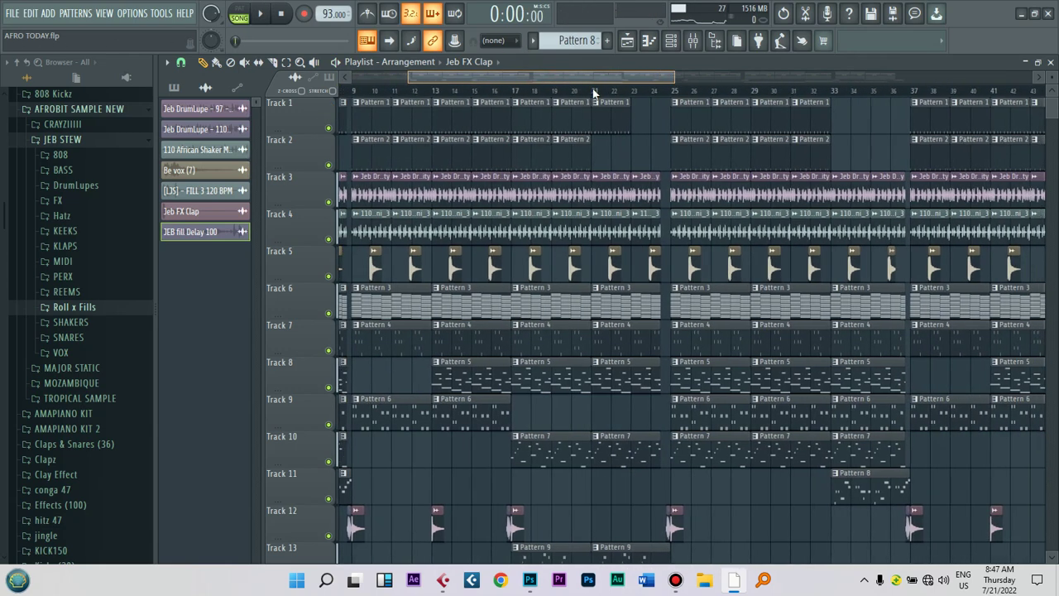
Step: Add the Claclaytoon sample from the jingle folder to Track 14 at bar 8
drag(1053, 115, 1053, 120)
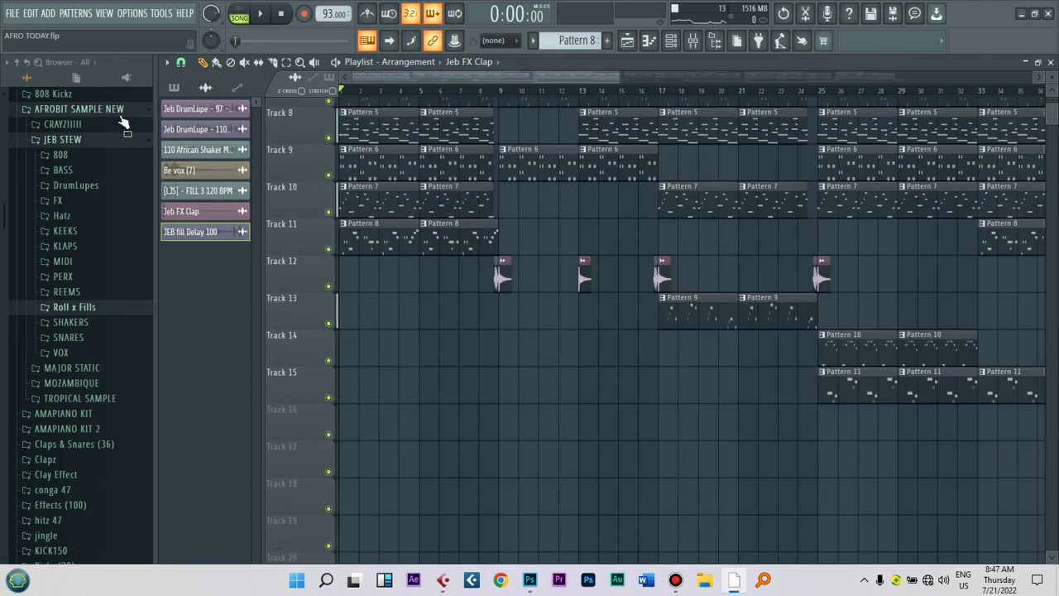
click(49, 534)
drag(65, 448, 480, 350)
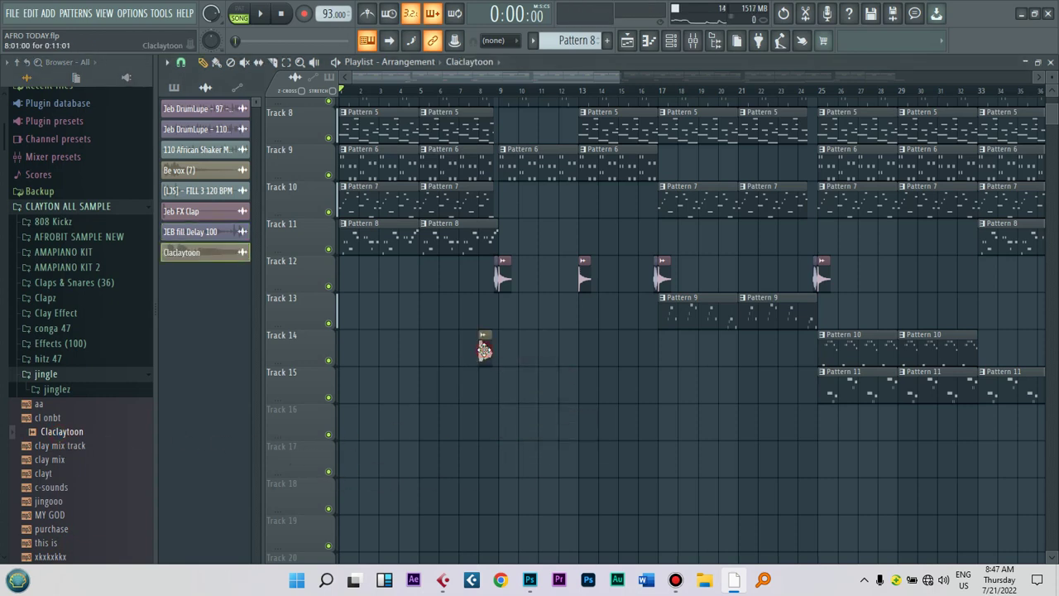
double_click(484, 351)
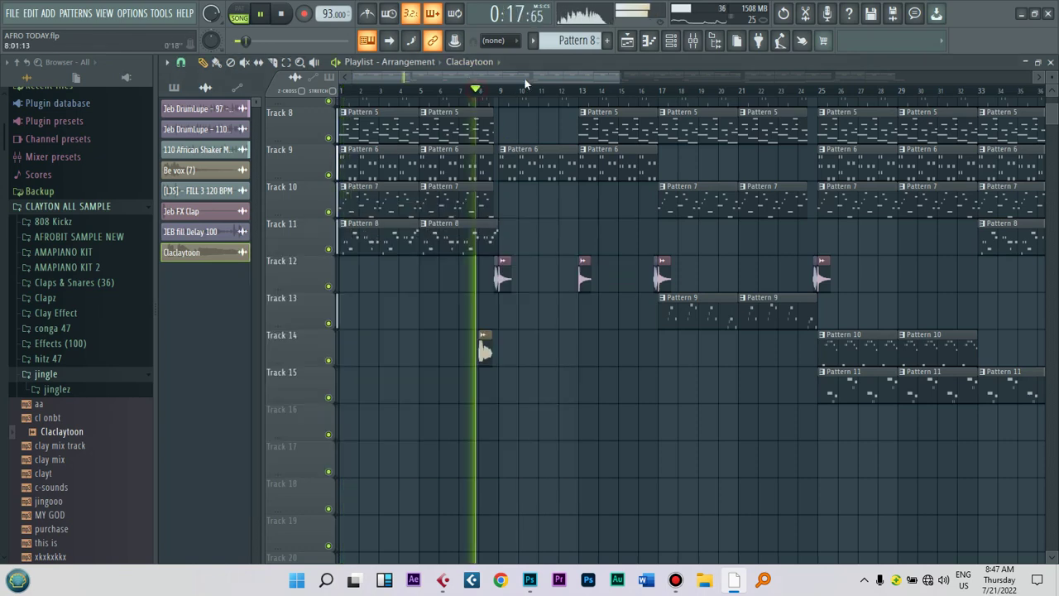
Step: Open the mixer on the master track and stop the song playback
drag(619, 70, 574, 72)
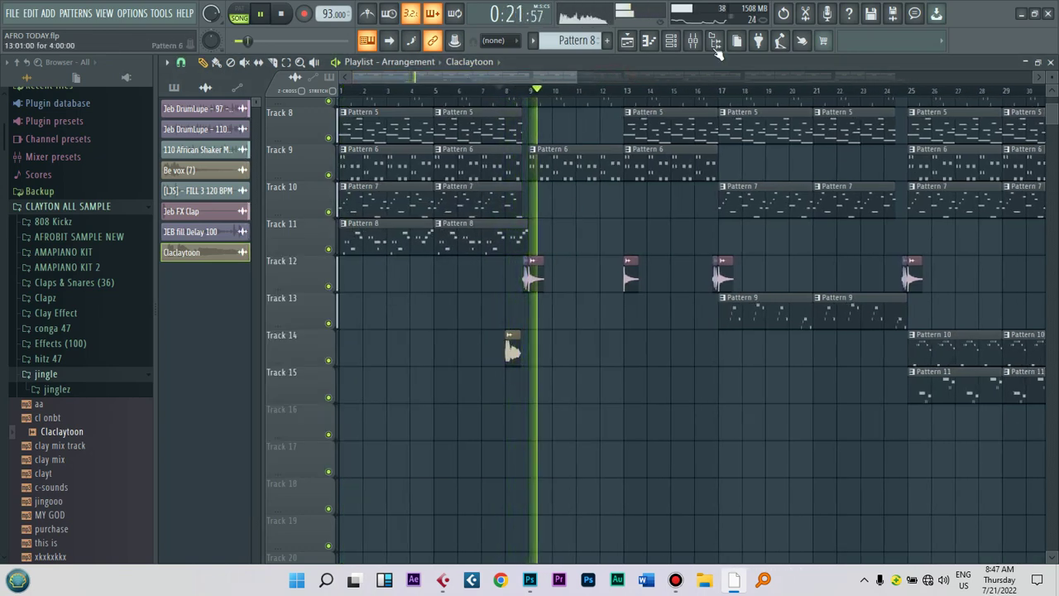
click(671, 41)
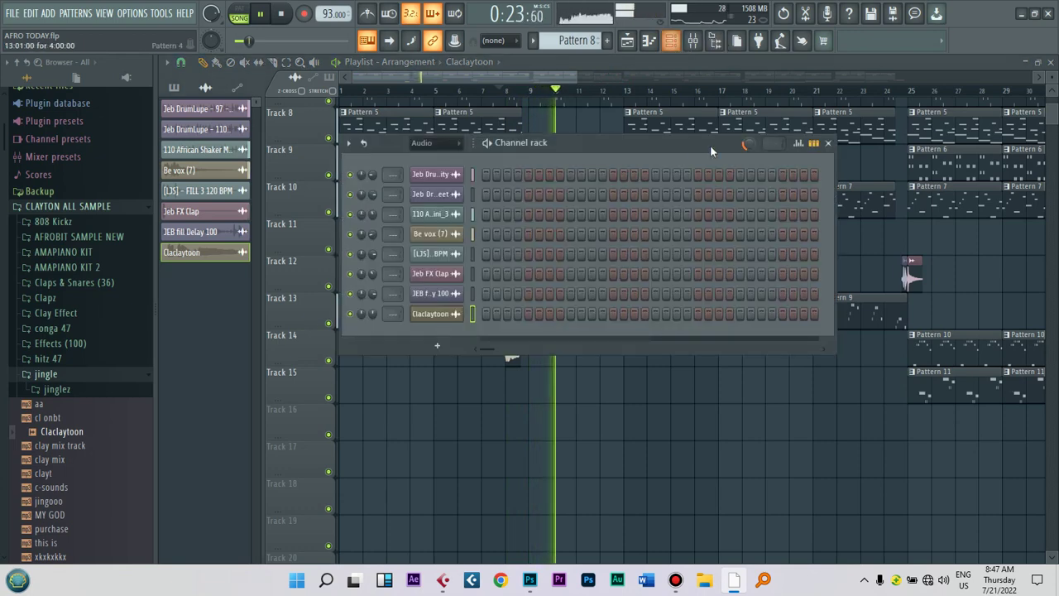
click(629, 48)
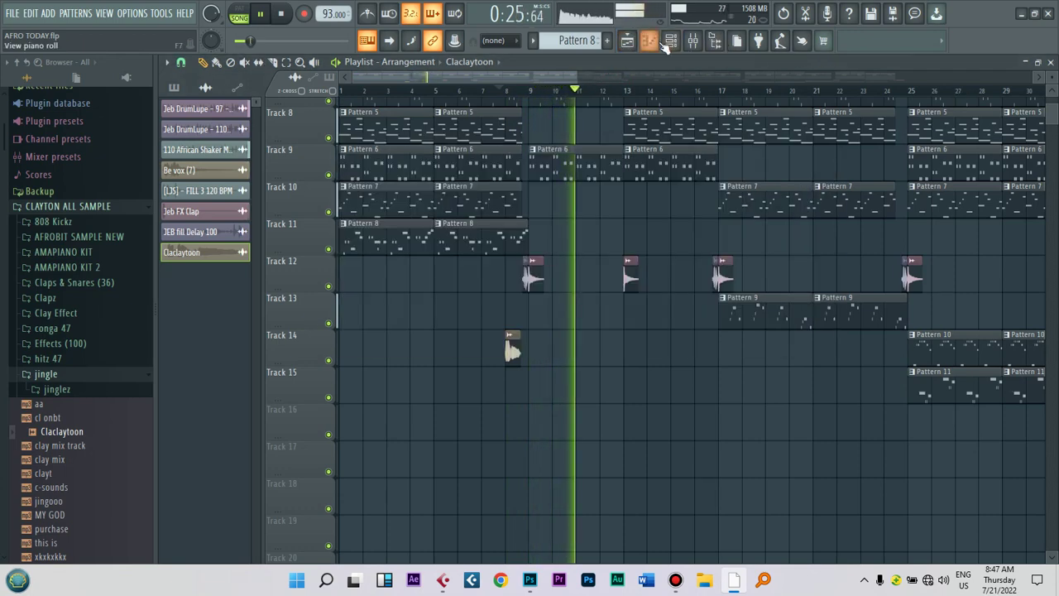
click(692, 42)
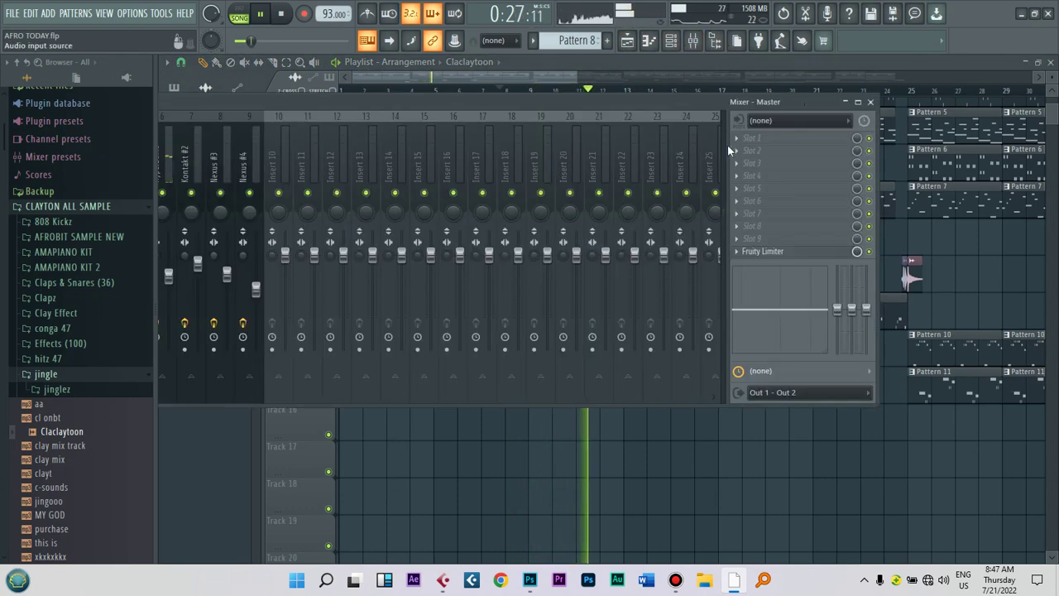
key(space)
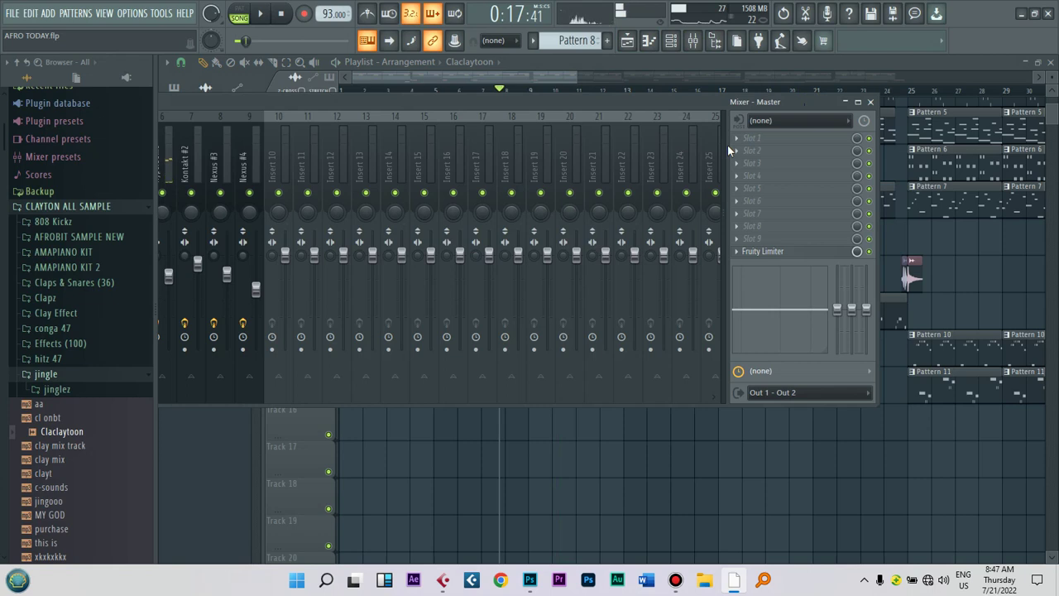
Step: Bypass the Fruity Limiter on the master track and play the song briefly without it
double_click(615, 106)
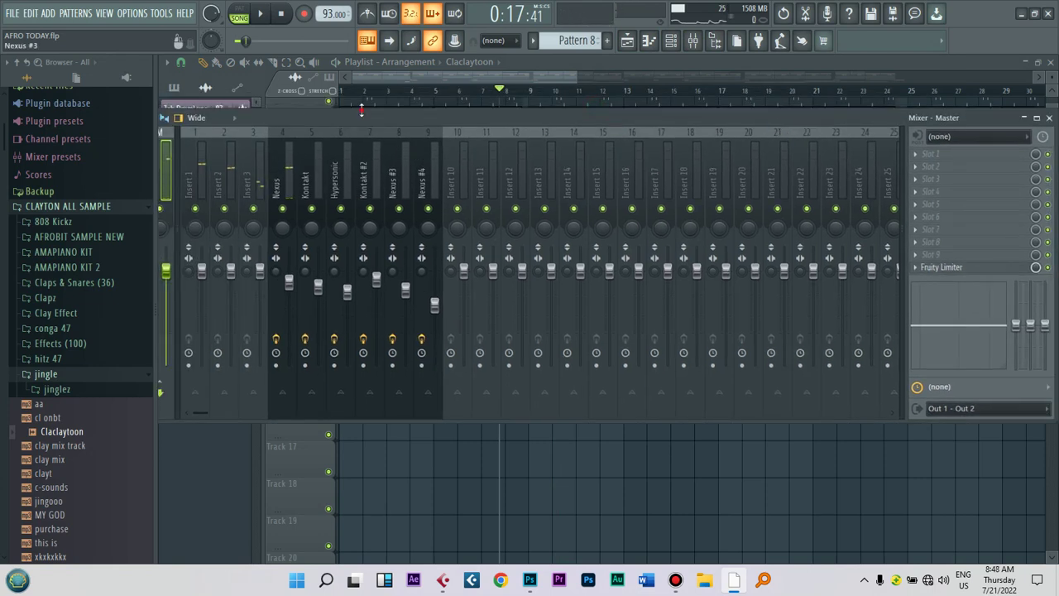
drag(367, 117, 433, 111)
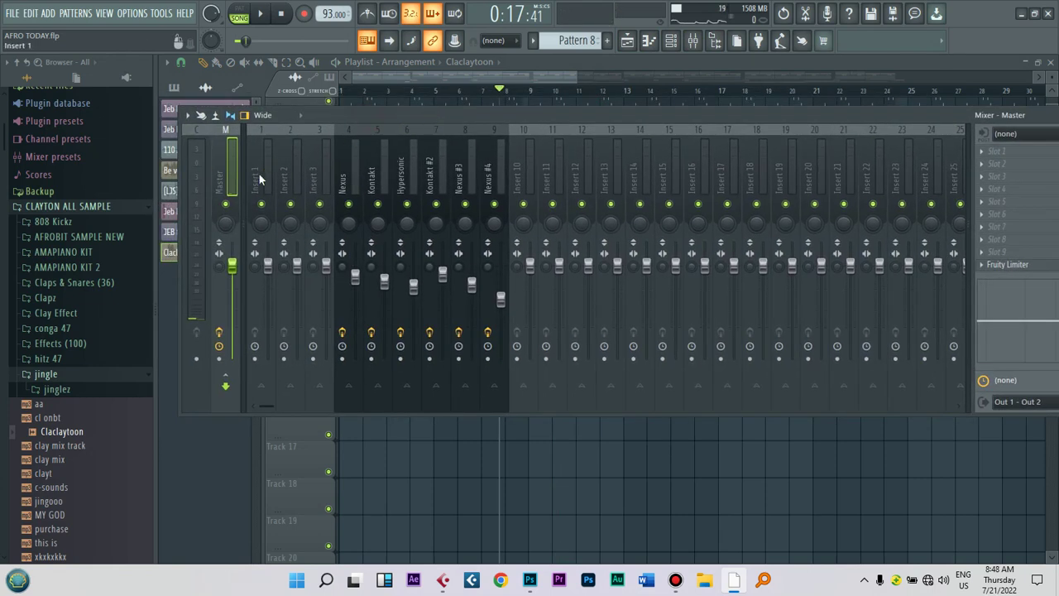
drag(687, 121, 469, 120)
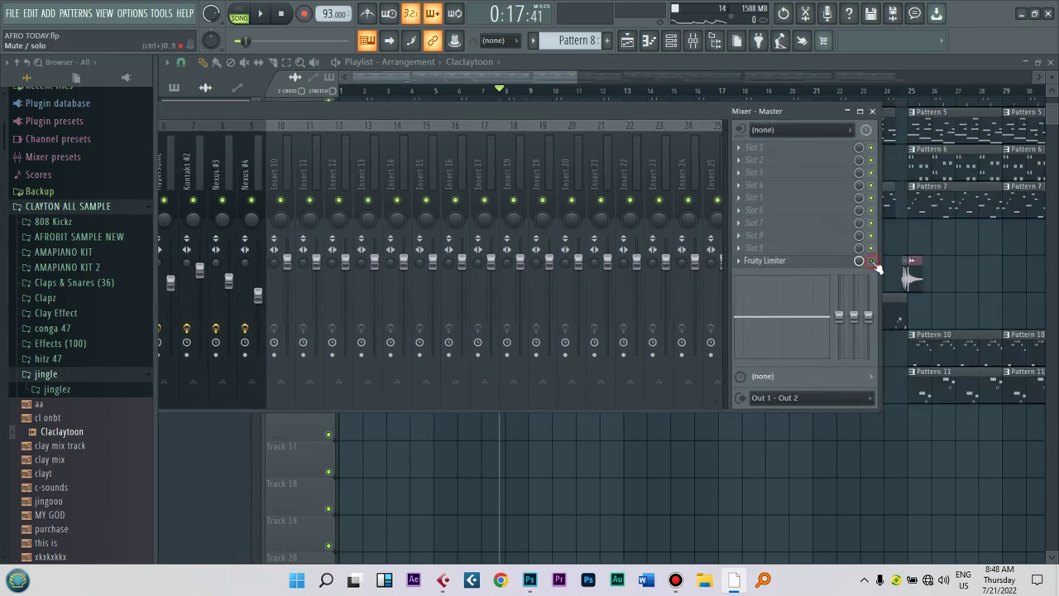
key(space)
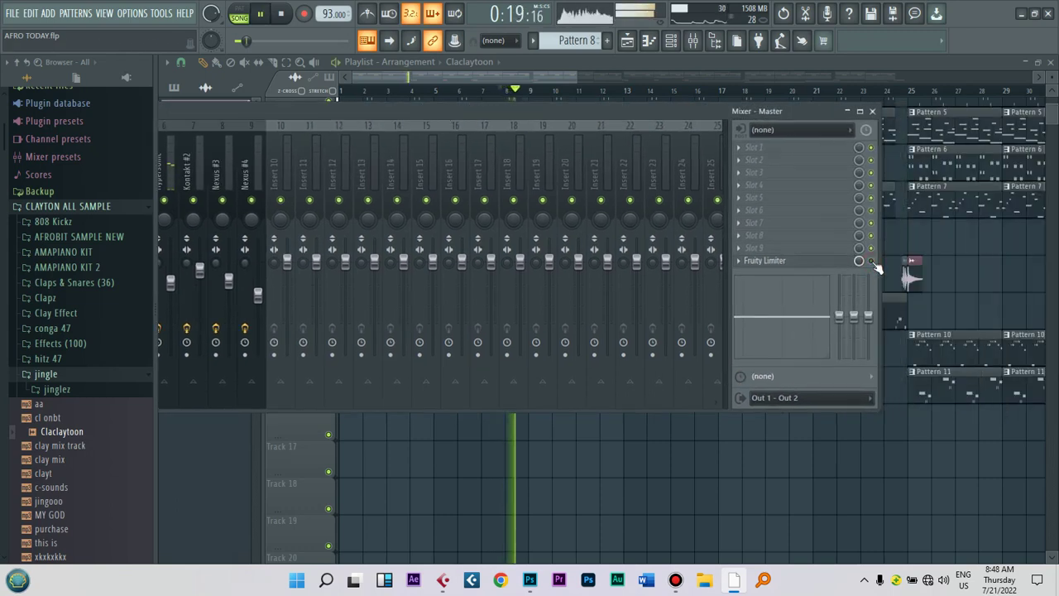
key(space)
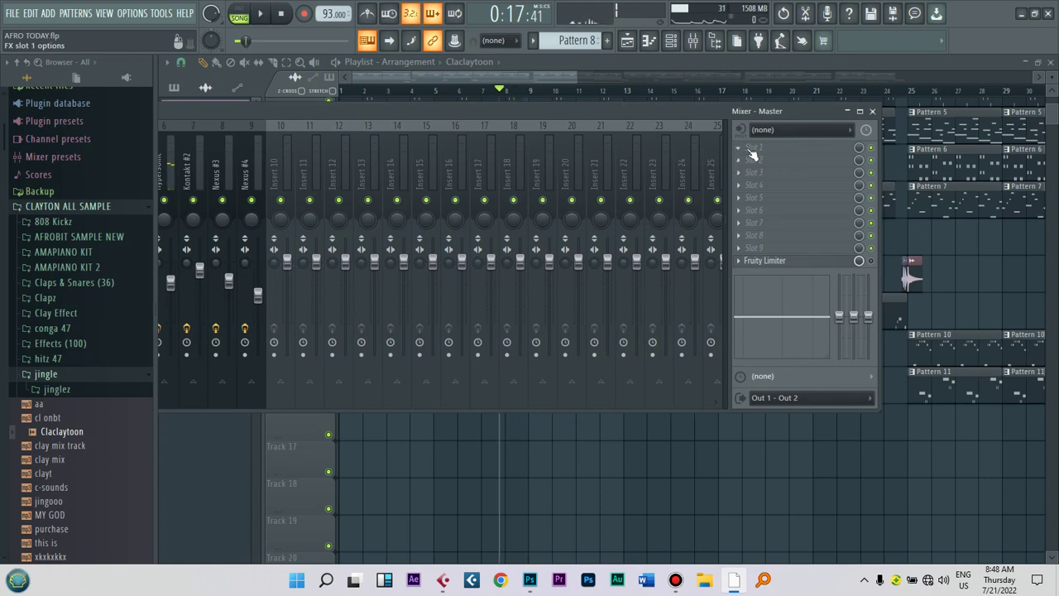
Step: Load Fruity Filter into slot 1 of the master track and apply its Tiny speakers preset during playback
click(739, 149)
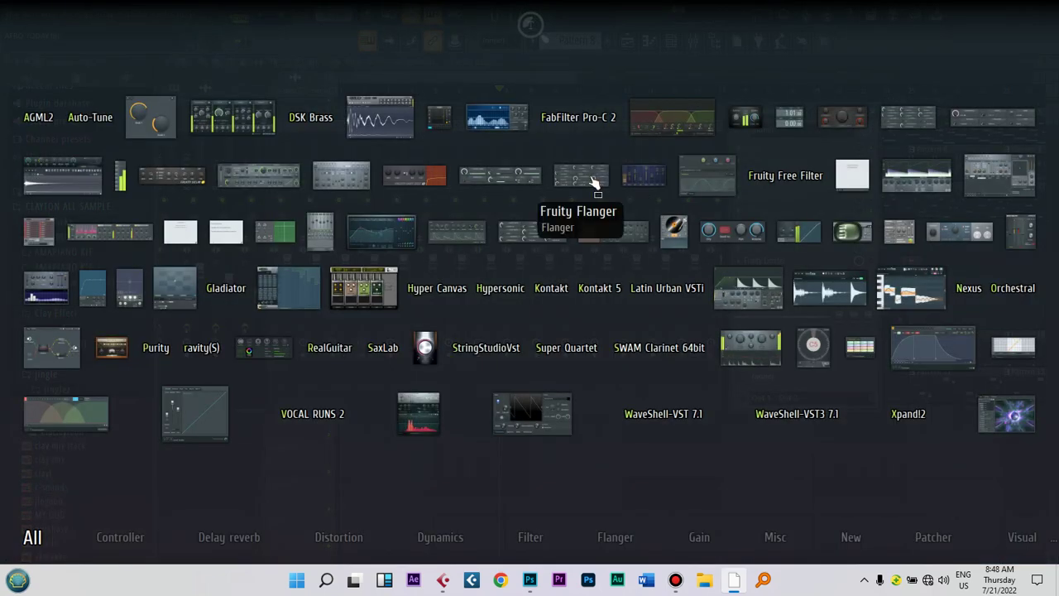
click(500, 176)
key(space)
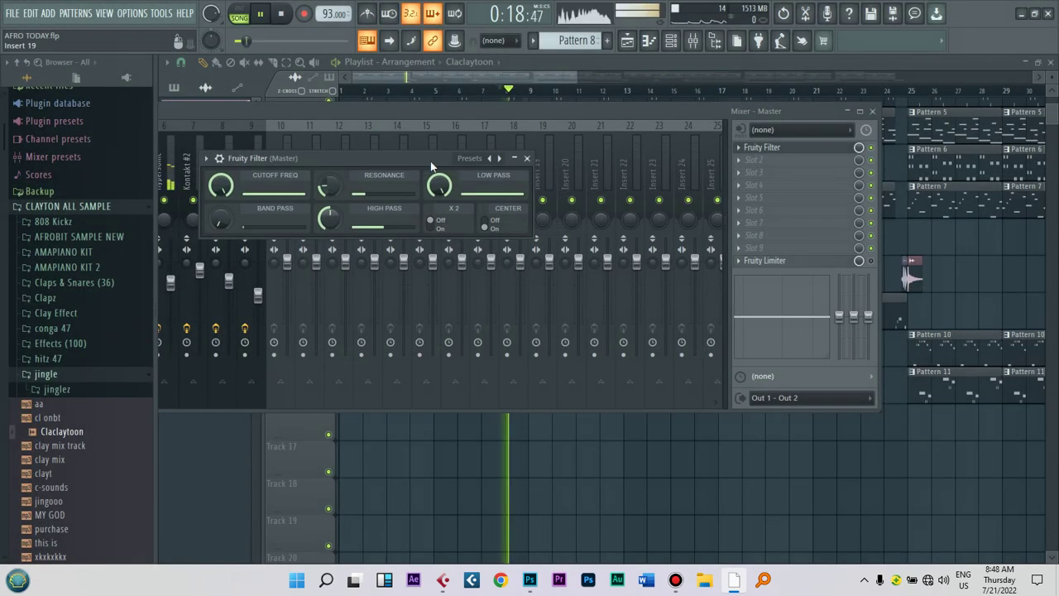
drag(393, 156, 434, 154)
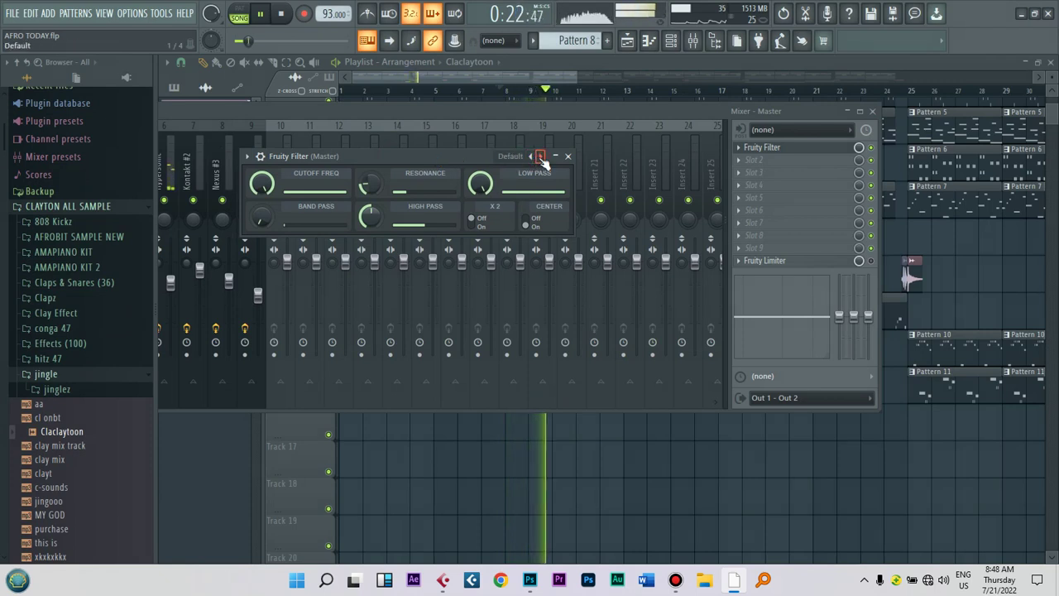
click(538, 157)
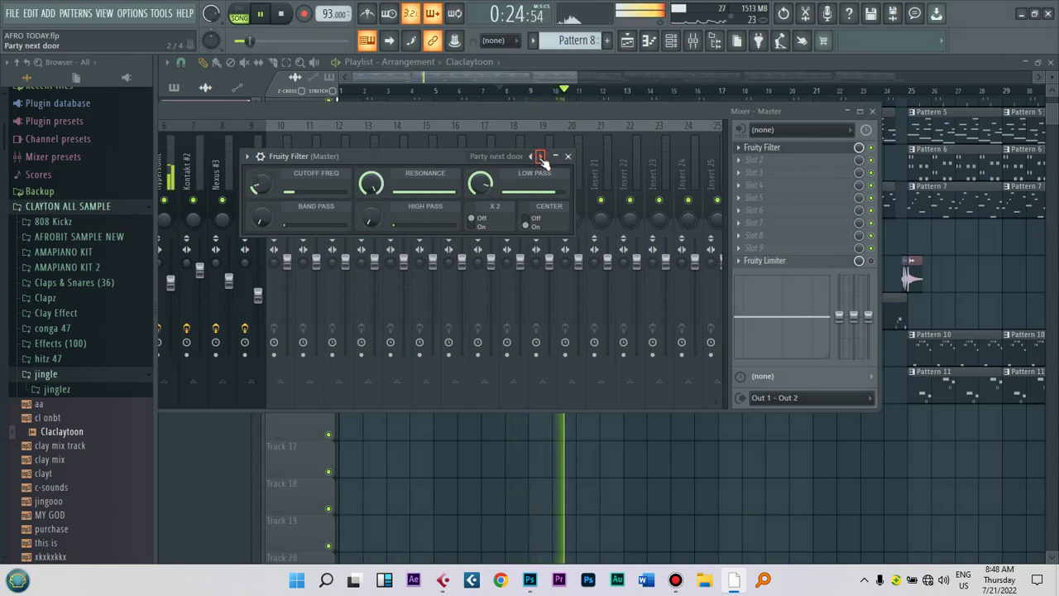
click(542, 156)
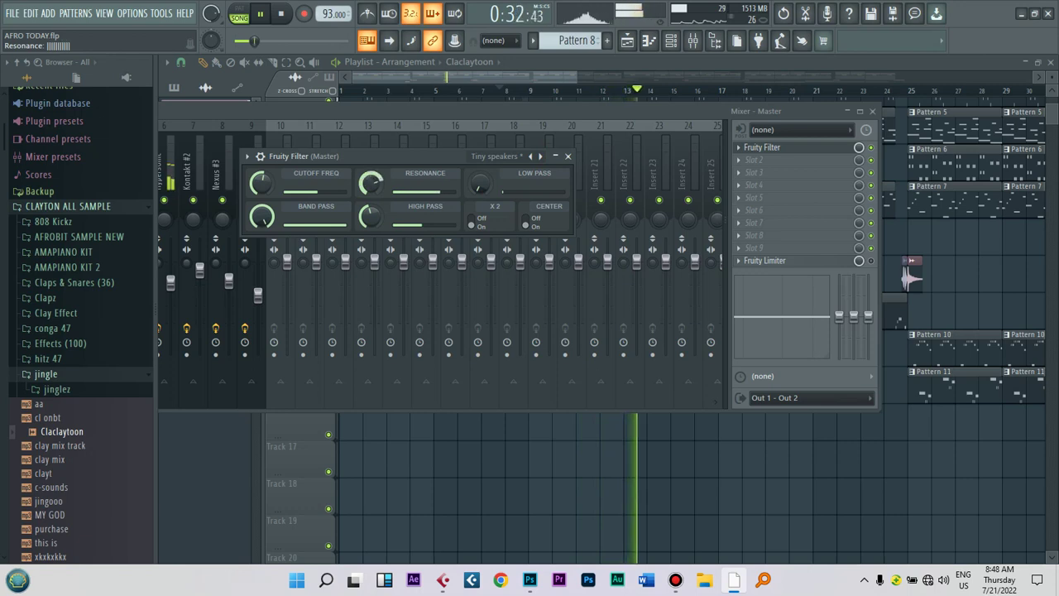
Step: Set Fruity Filter's cutoff and low pass to maximum, high pass to minimum and band pass to about a third, and close it
drag(479, 184, 479, 175)
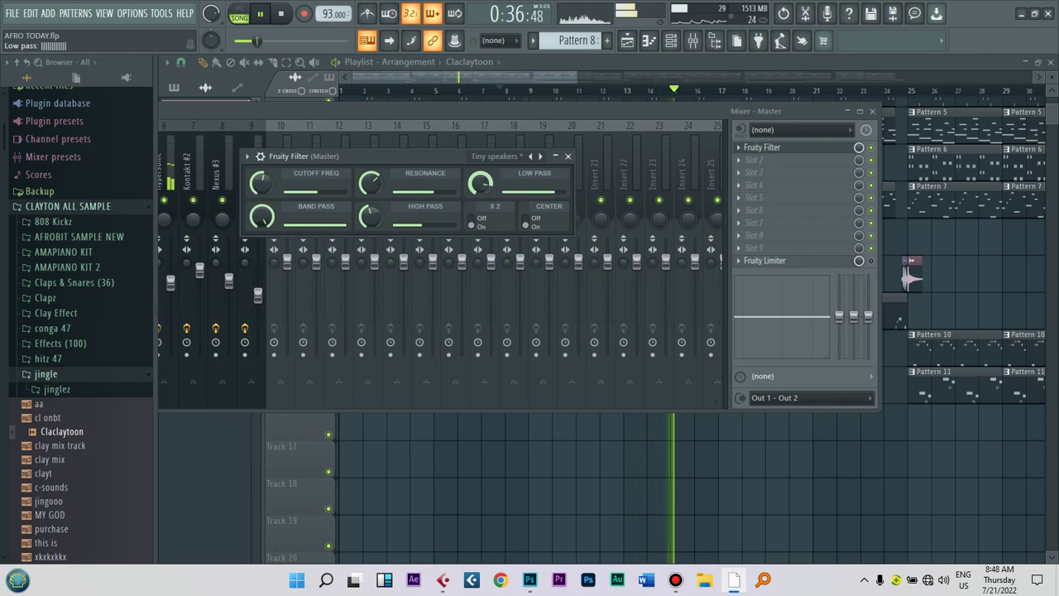
drag(262, 217, 261, 212)
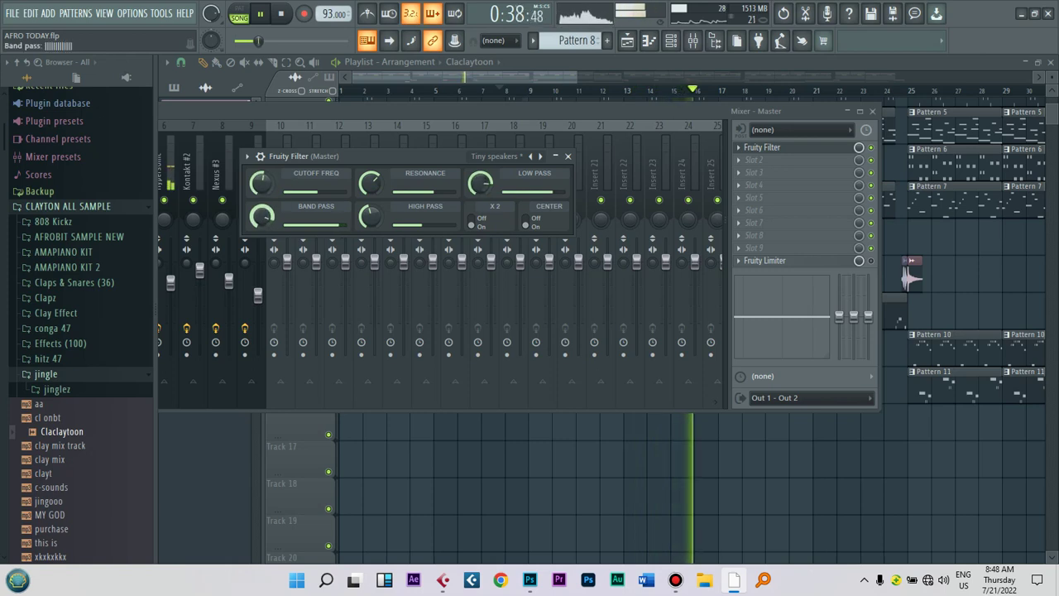
drag(479, 183, 480, 181)
drag(261, 216, 261, 214)
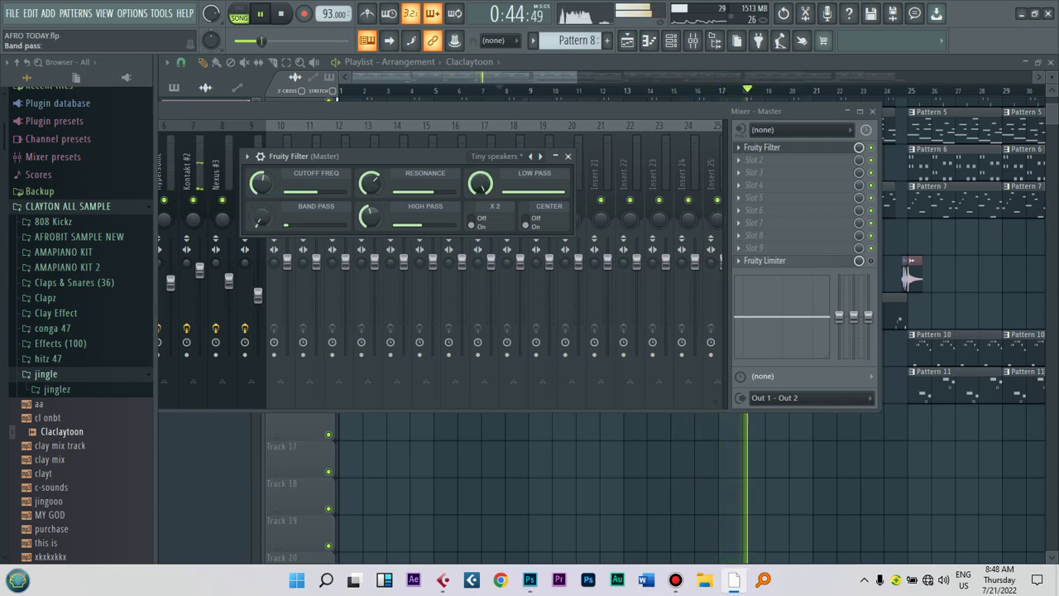
drag(262, 217, 262, 211)
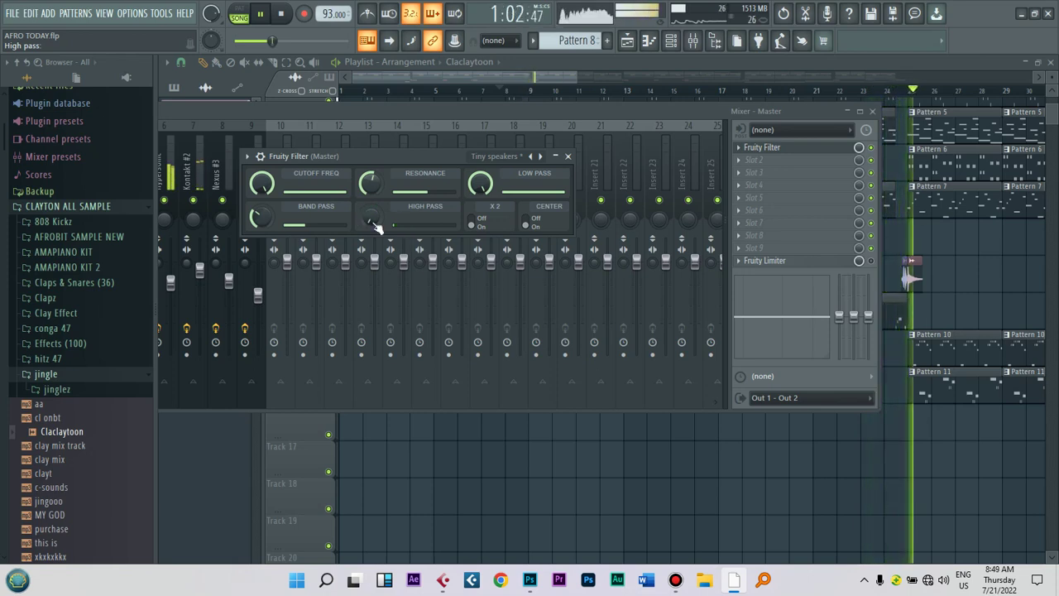
drag(433, 153, 459, 160)
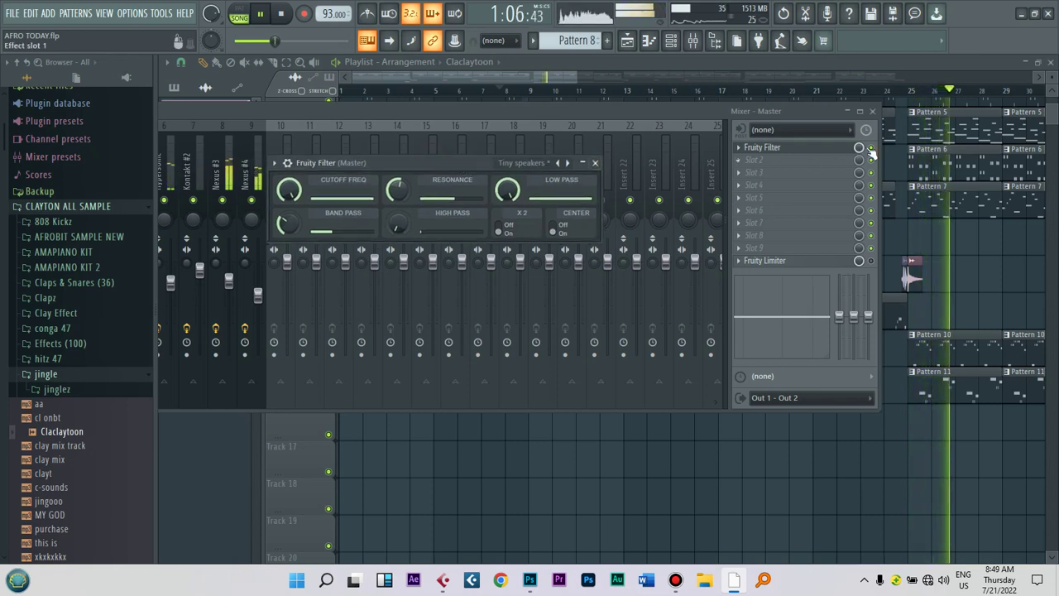
click(595, 162)
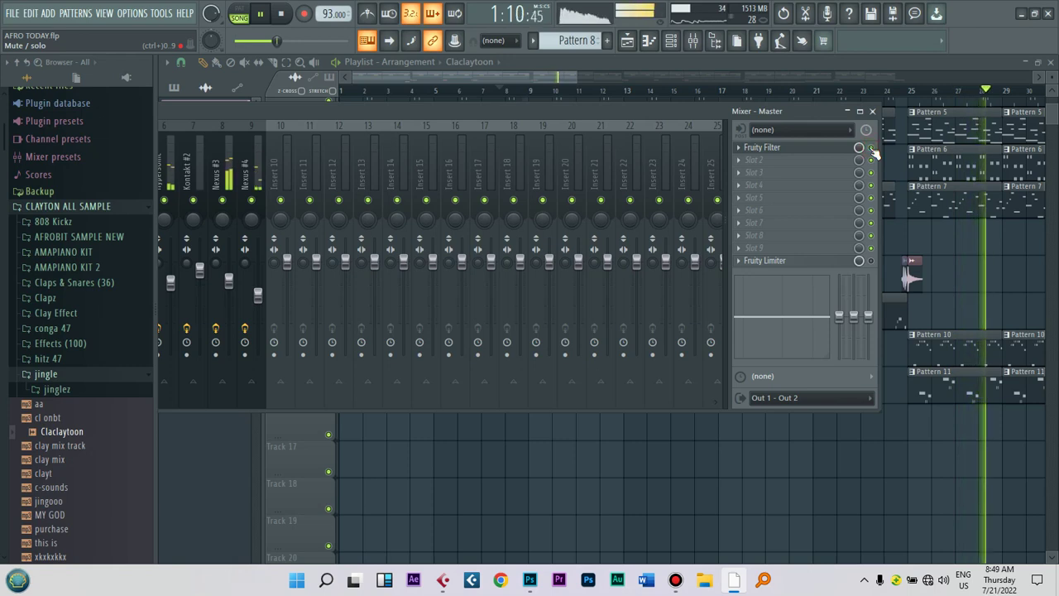
key(space)
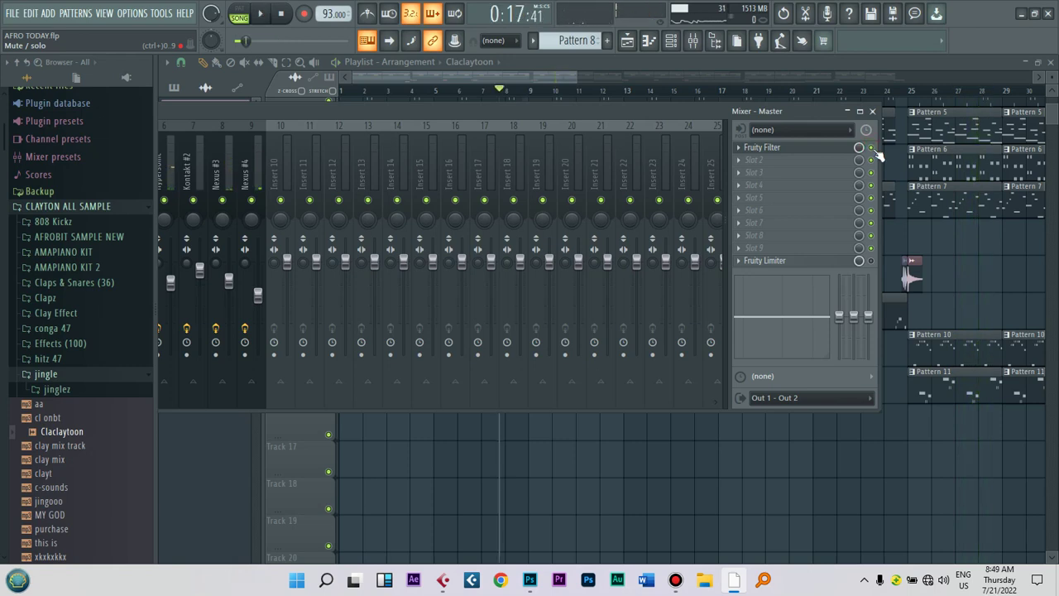
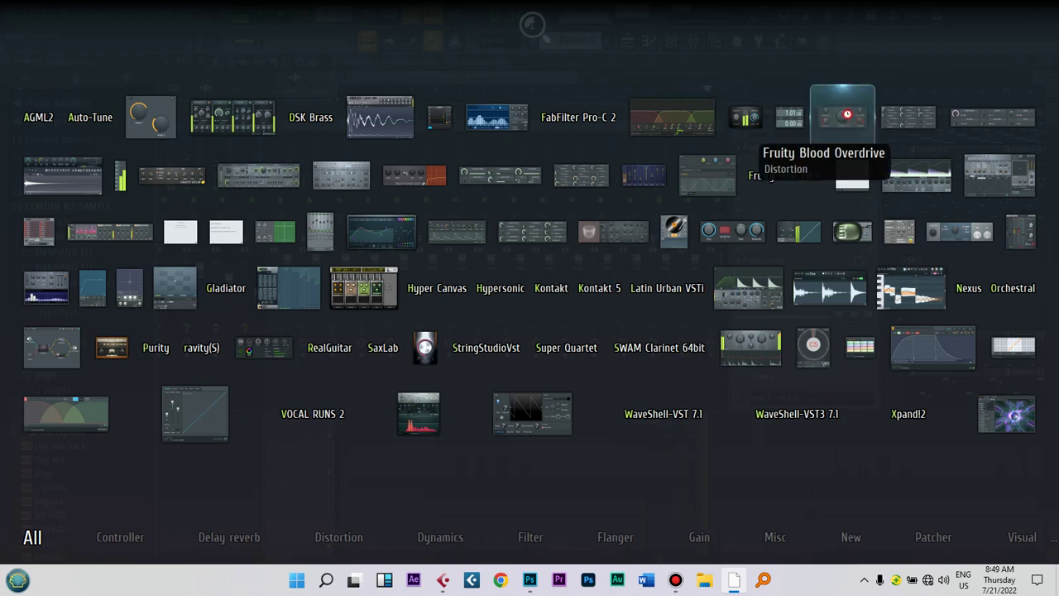
Step: Add Fruity Blood Overdrive to slot 2 of the master track, close its window and bypass Fruity Filter
click(853, 121)
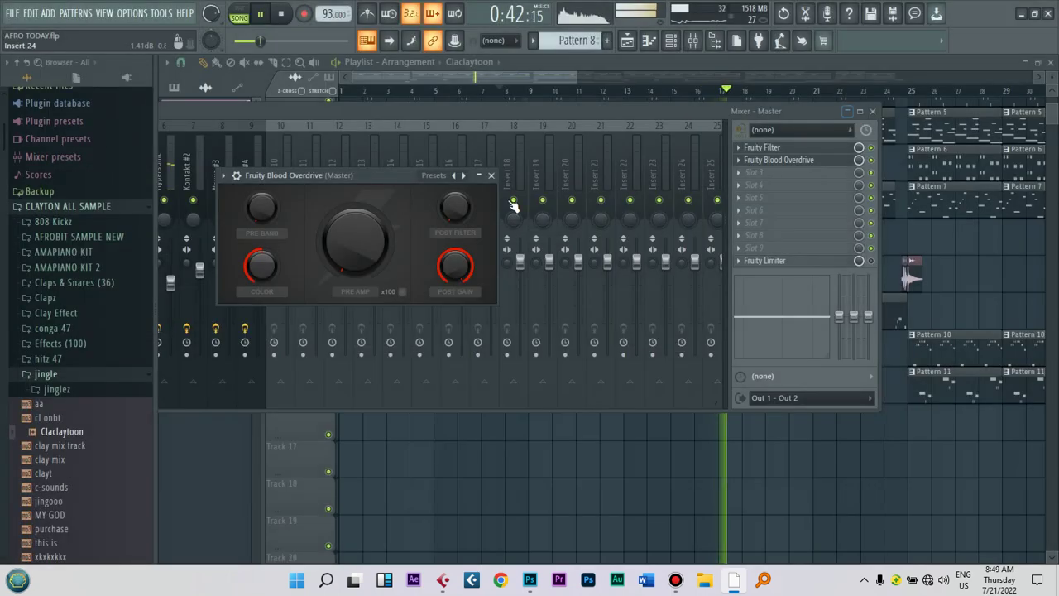
drag(389, 176, 559, 198)
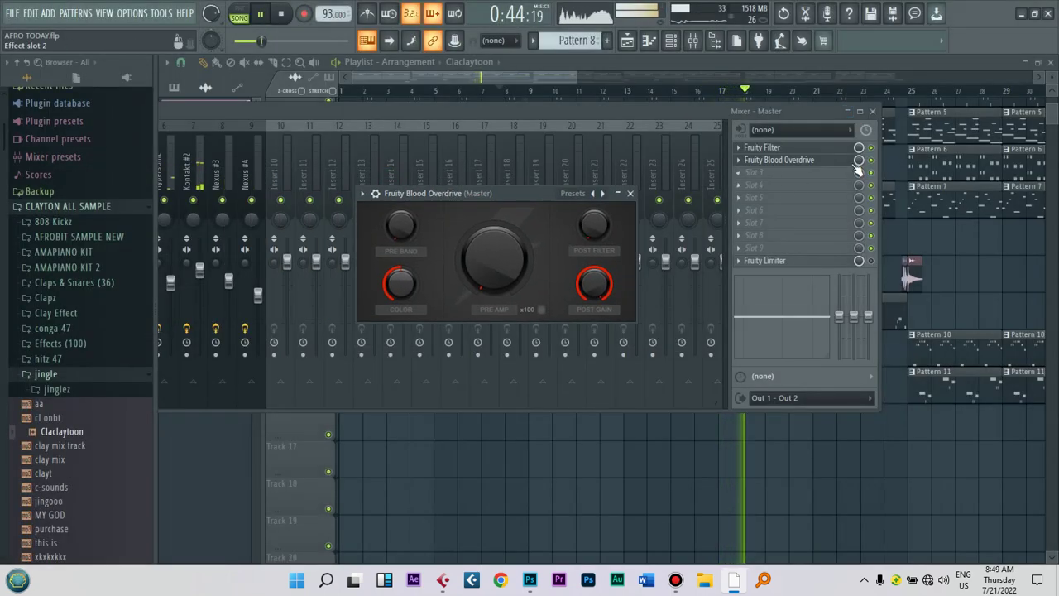
key(Escape)
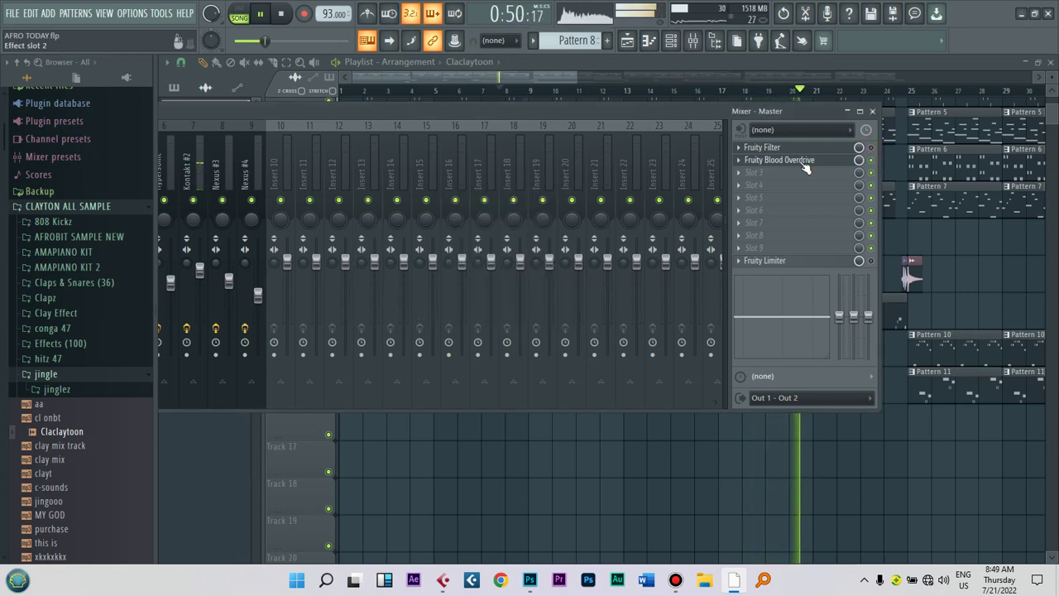
Step: Add Maximus to slot 3 of the master track and listen to its low and mid bands in solo mode
click(743, 175)
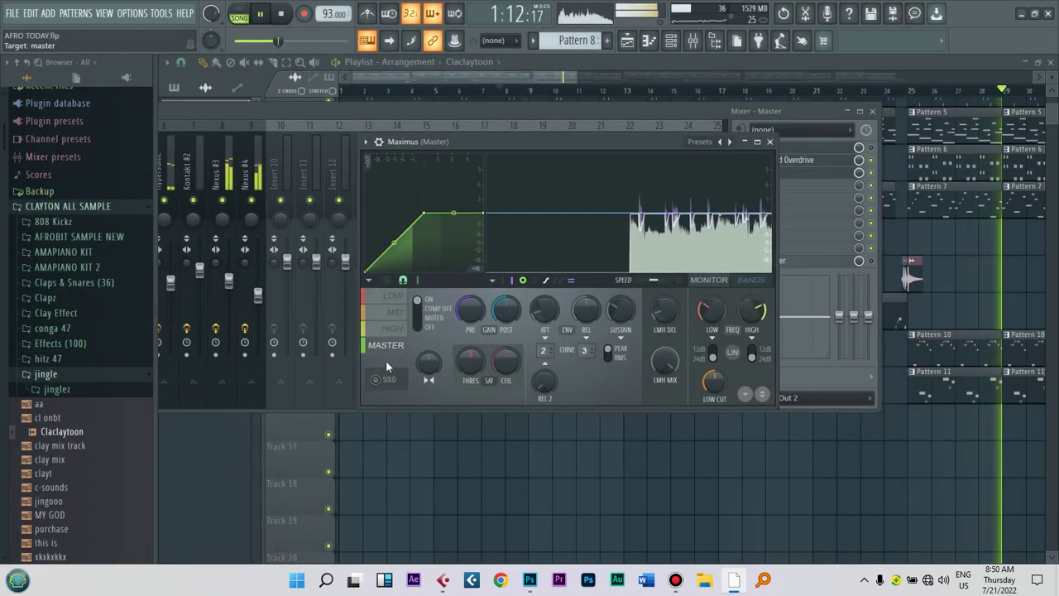
click(376, 379)
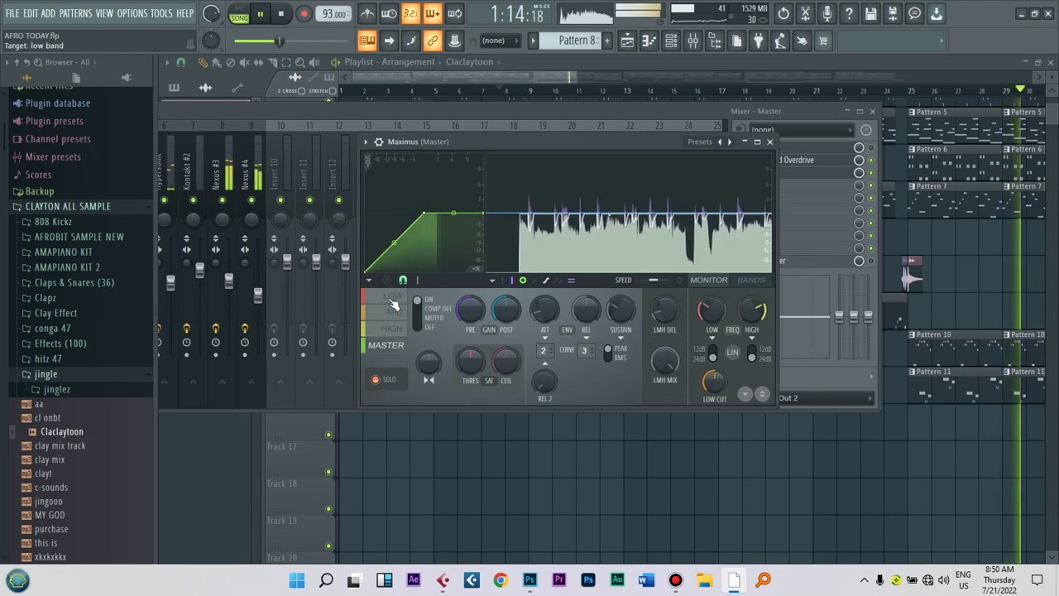
click(393, 298)
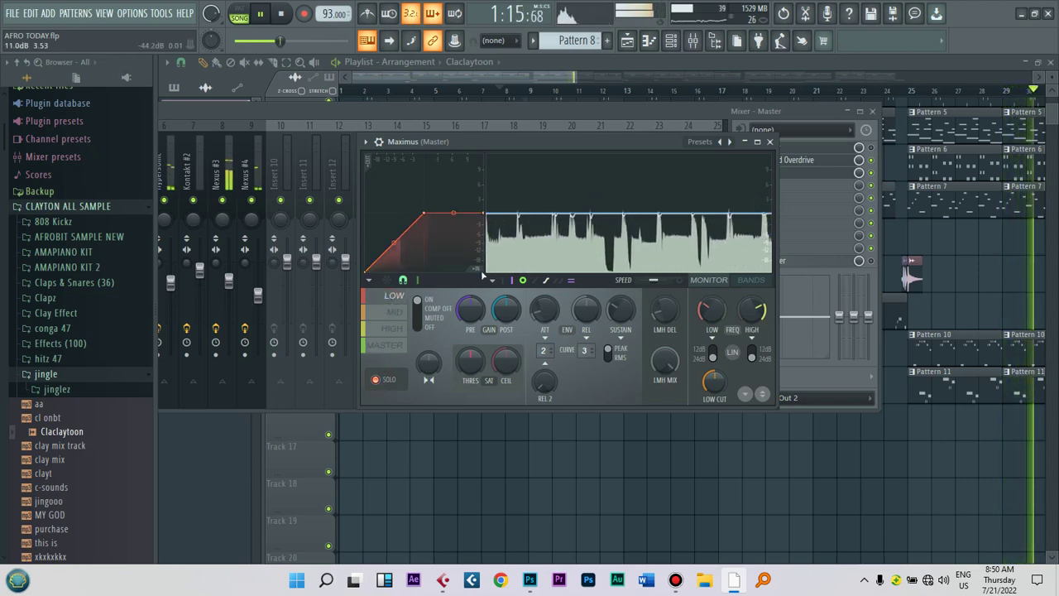
click(395, 312)
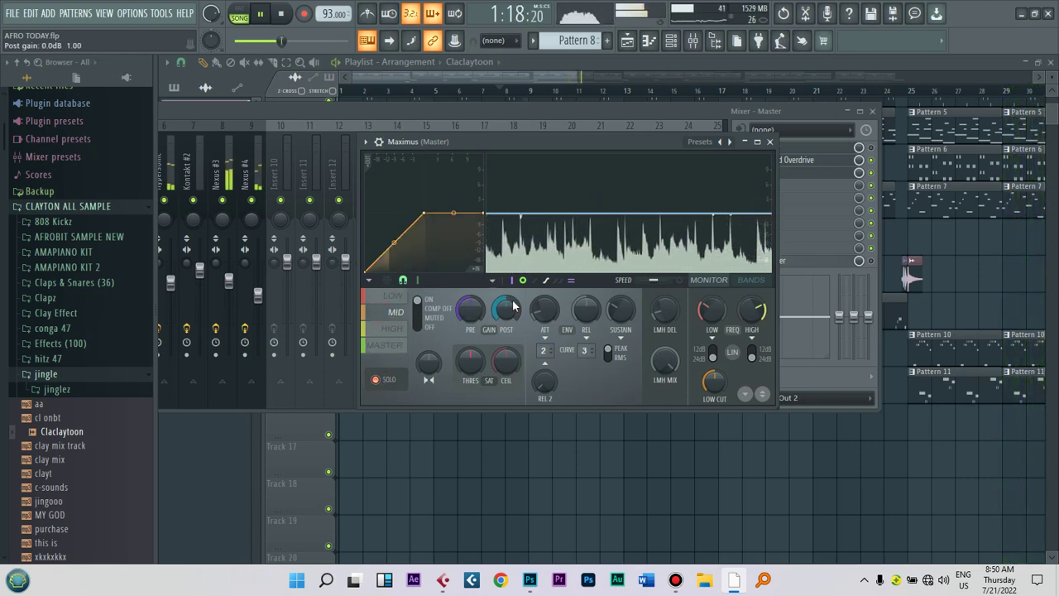
Step: Raise the post gain slightly on Maximus's mid, high and low bands, and return to the master band with solo off
drag(493, 315, 493, 298)
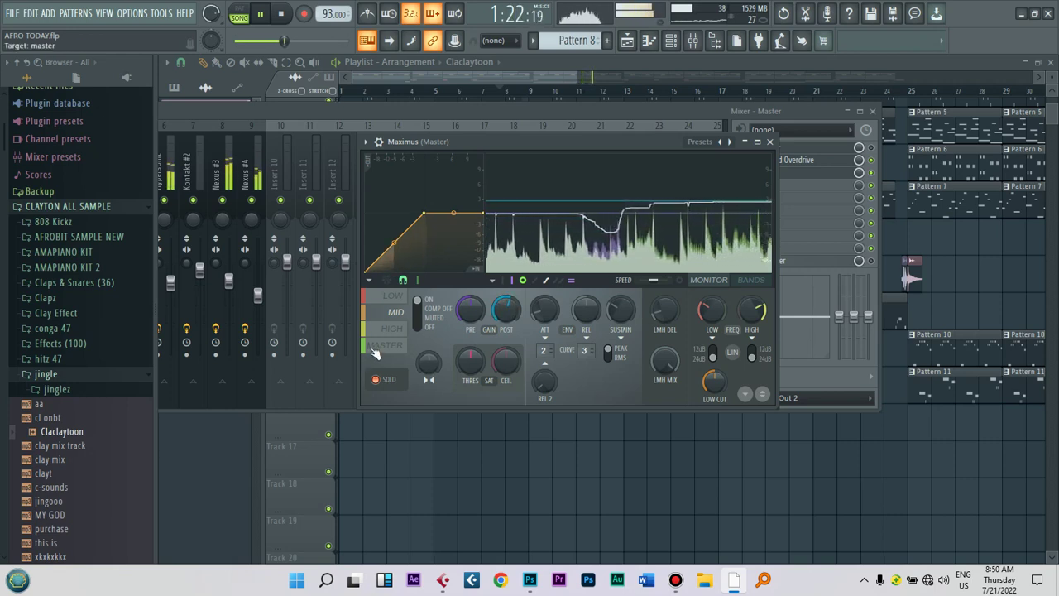
click(394, 328)
mouse_move(512, 308)
mouse_down()
mouse_move(511, 292)
mouse_move(511, 313)
mouse_up()
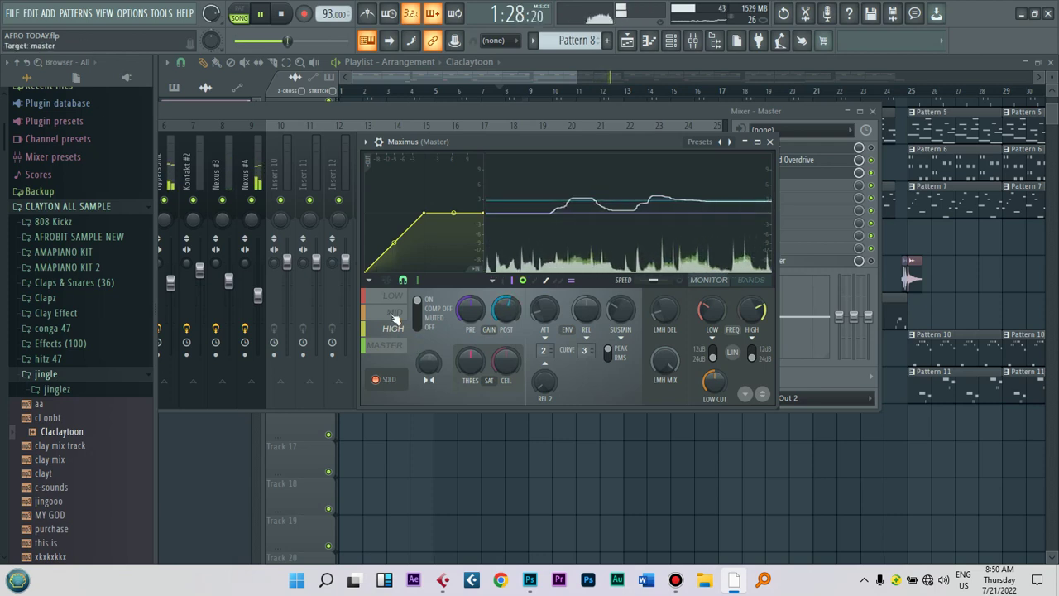
click(393, 296)
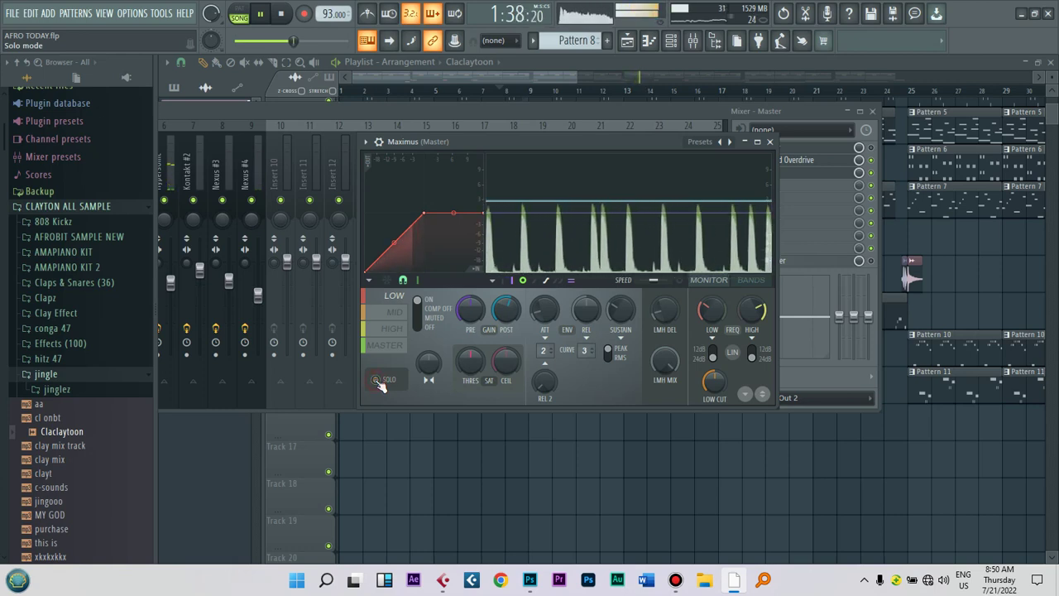
click(377, 380)
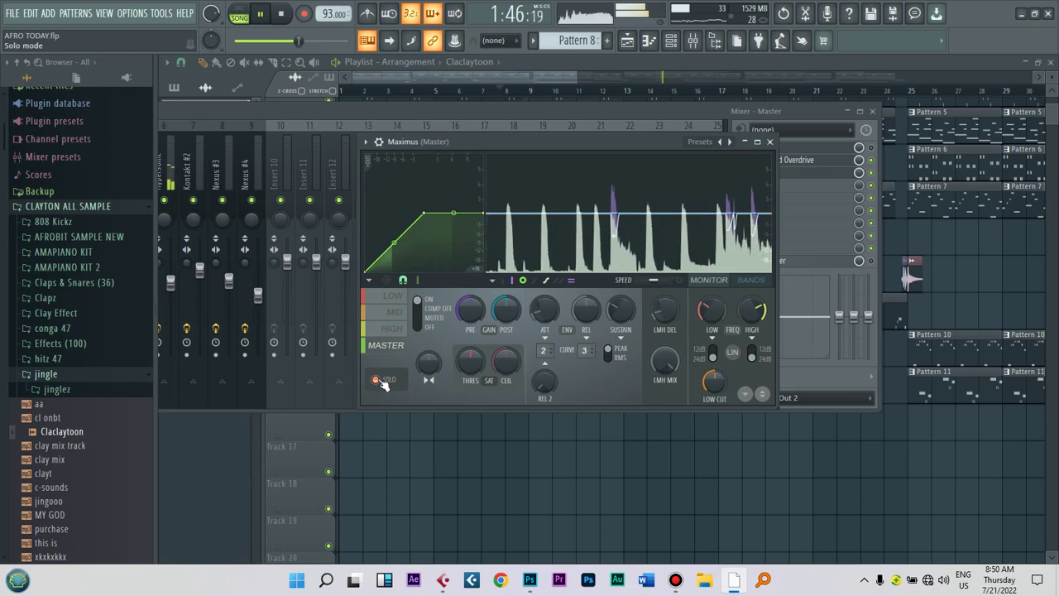
click(377, 380)
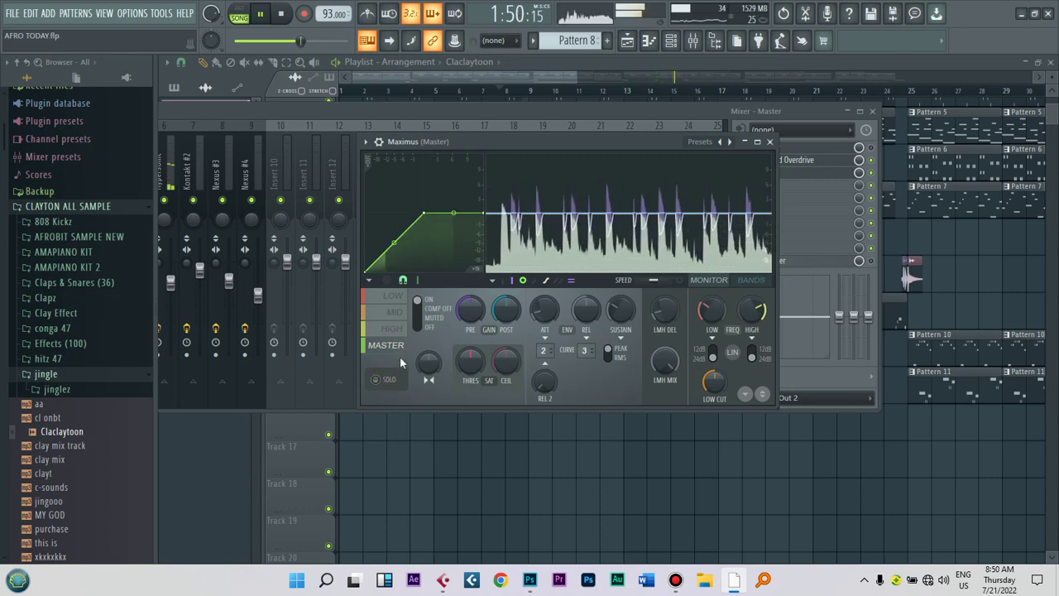
Step: Compare the on, muted and off modes of Maximus's master band, and set it to COMP OFF
click(419, 309)
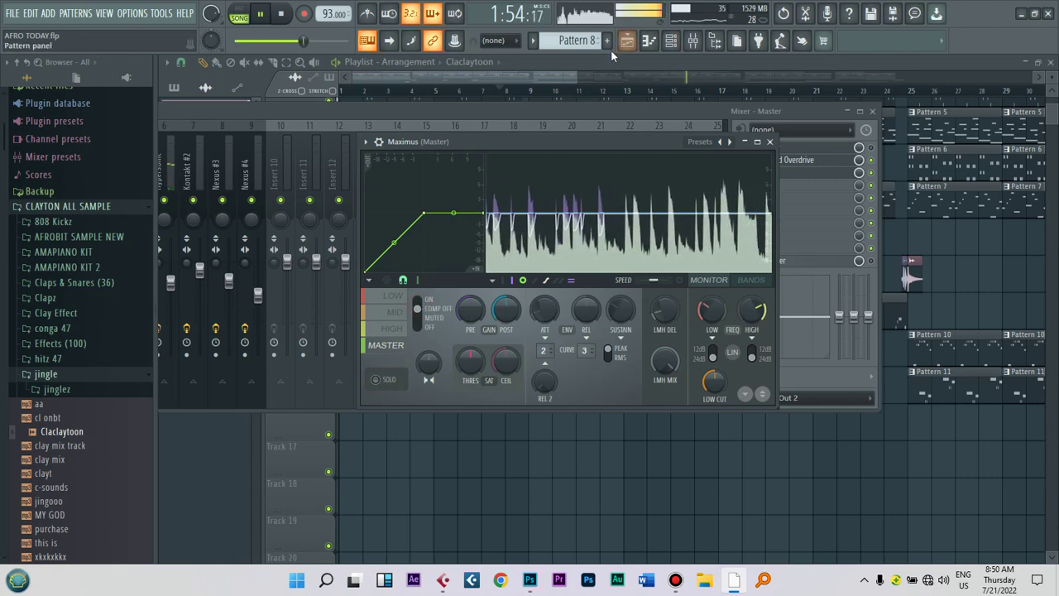
click(425, 321)
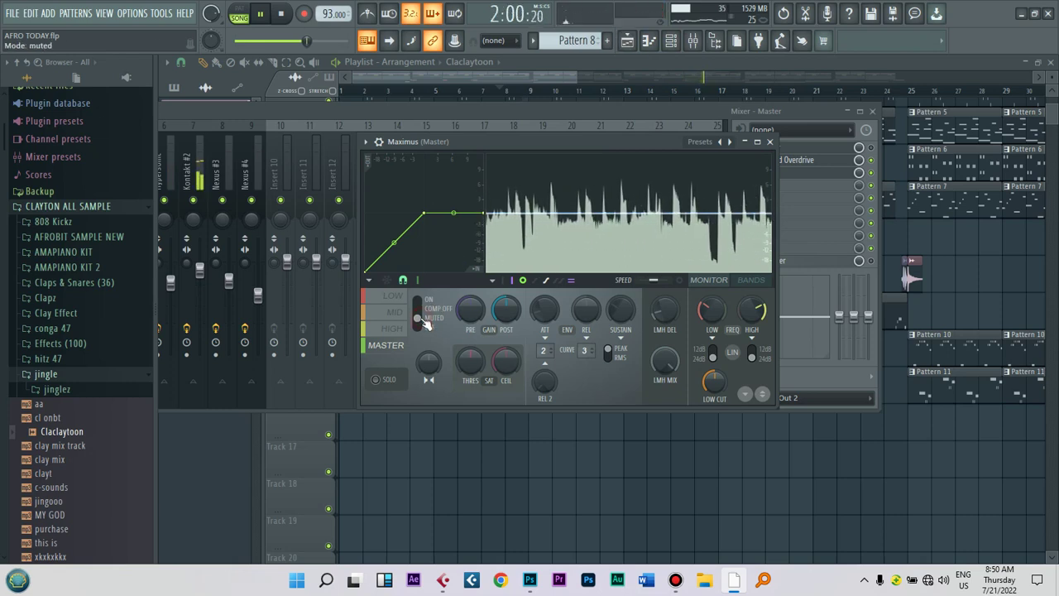
click(425, 332)
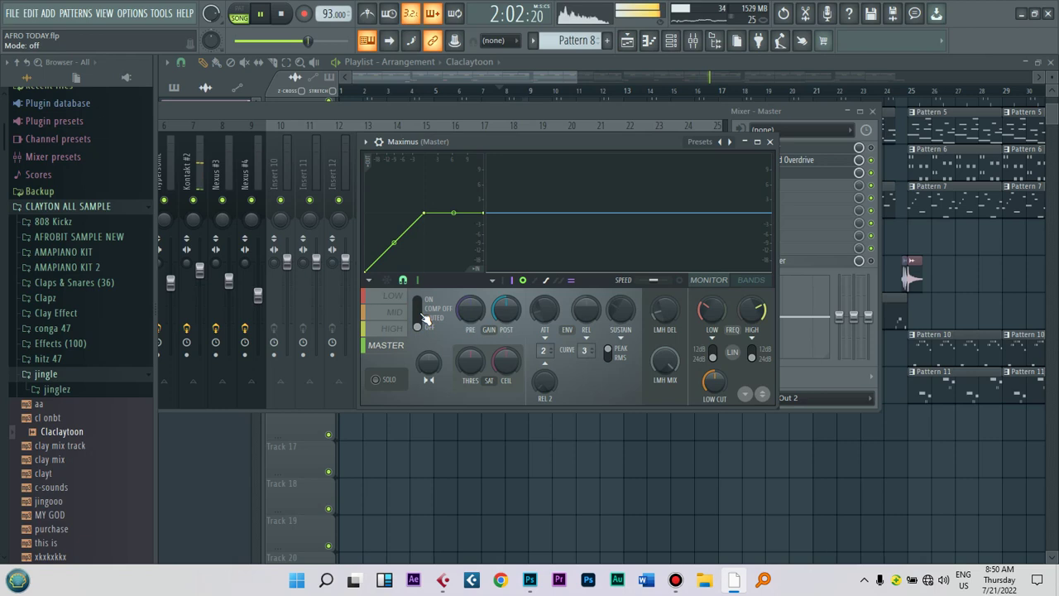
click(425, 317)
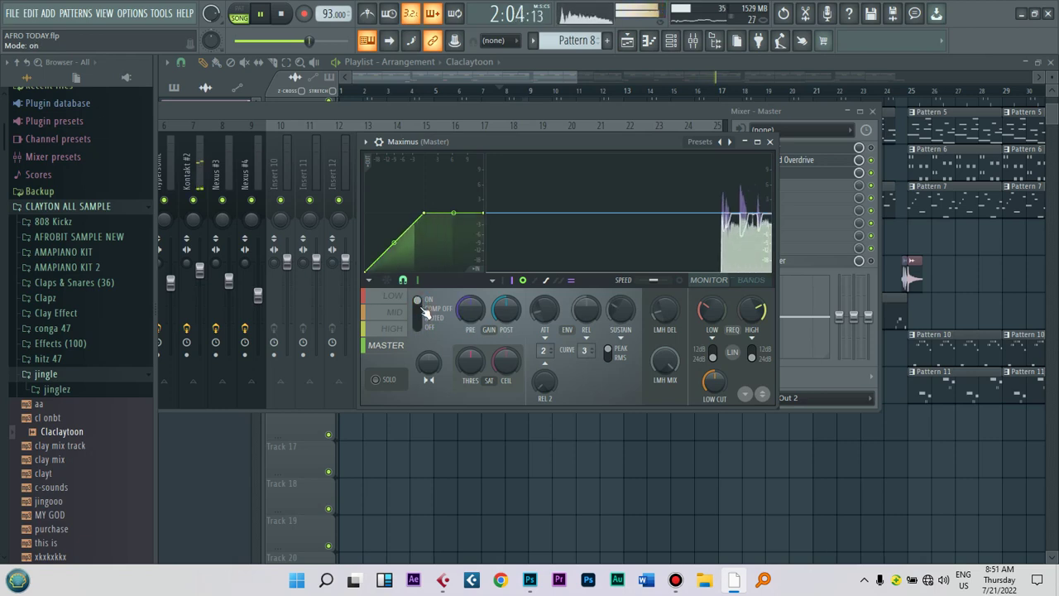
click(425, 319)
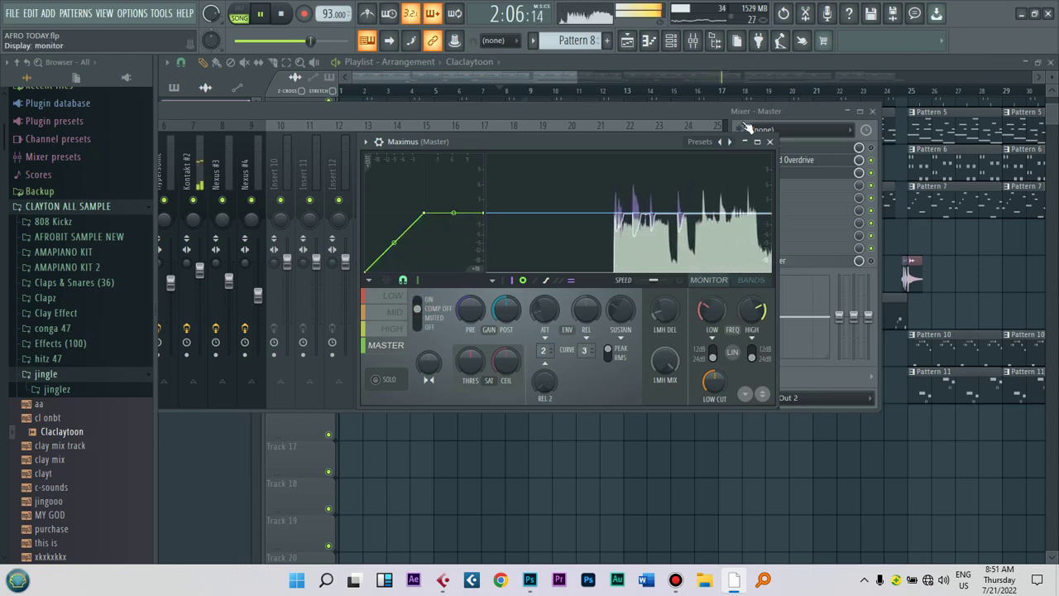
Step: Look over the later bars of the arrangement in the playlist and return to the mixer
click(630, 42)
drag(577, 80, 771, 85)
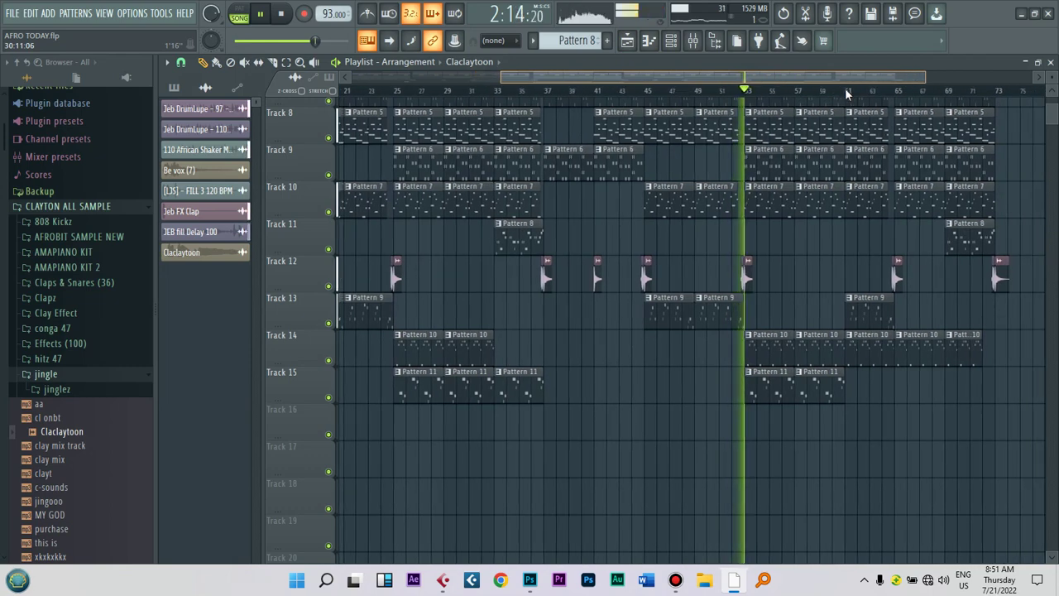
click(672, 41)
click(694, 41)
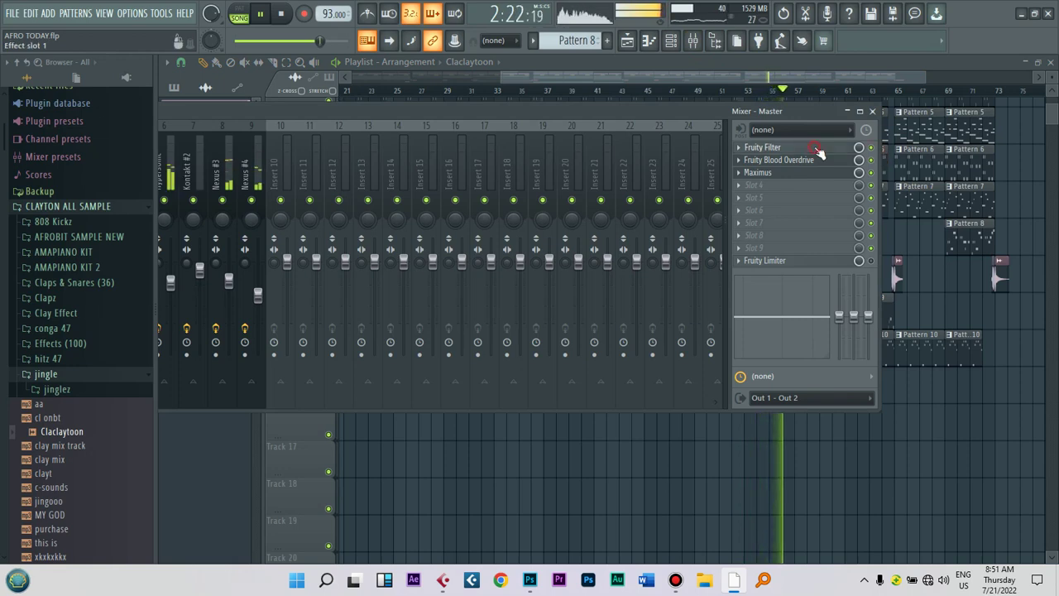
Step: Audition Fruity Filter's presets, raise the cutoff, band pass and high pass on Party next door, and bypass the filter
click(841, 149)
click(568, 162)
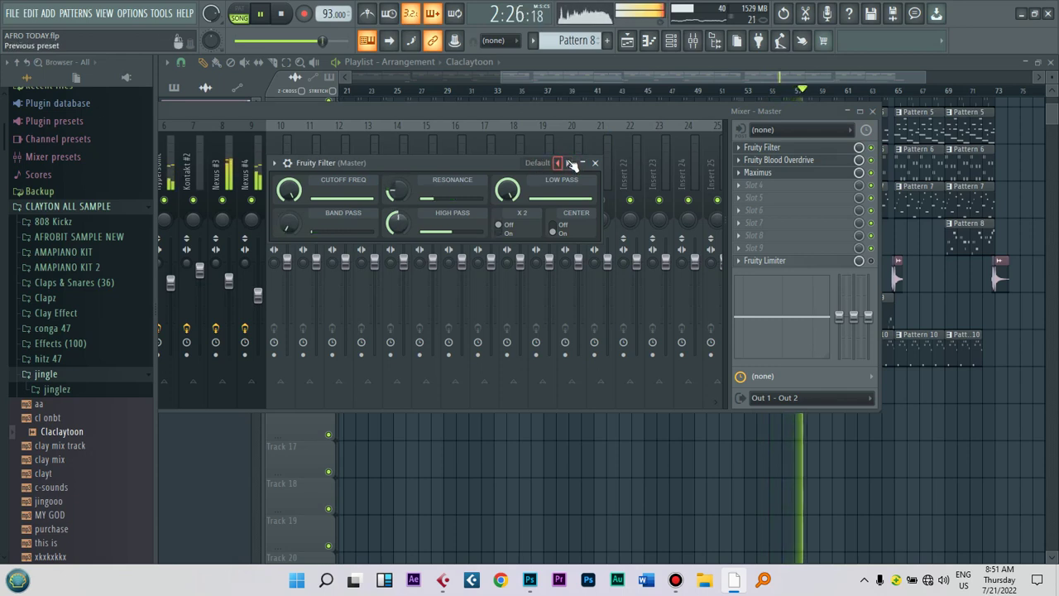
click(568, 163)
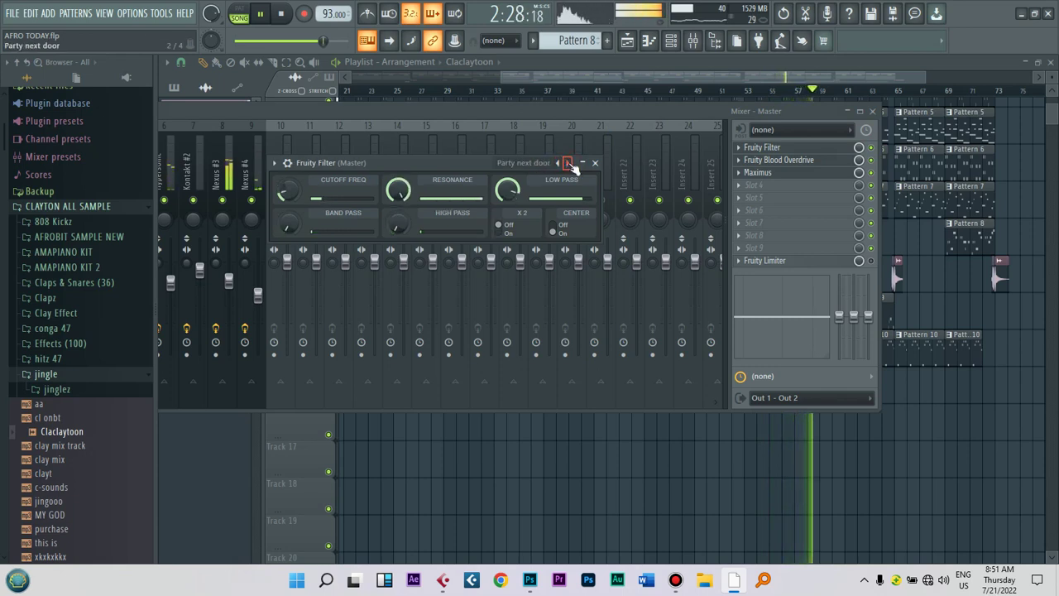
click(568, 163)
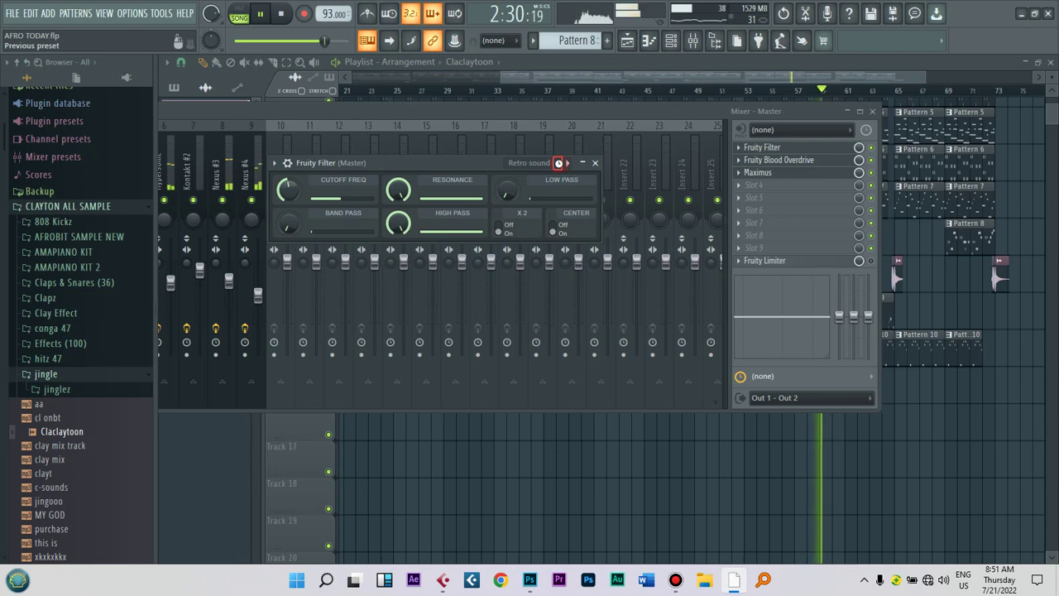
click(558, 162)
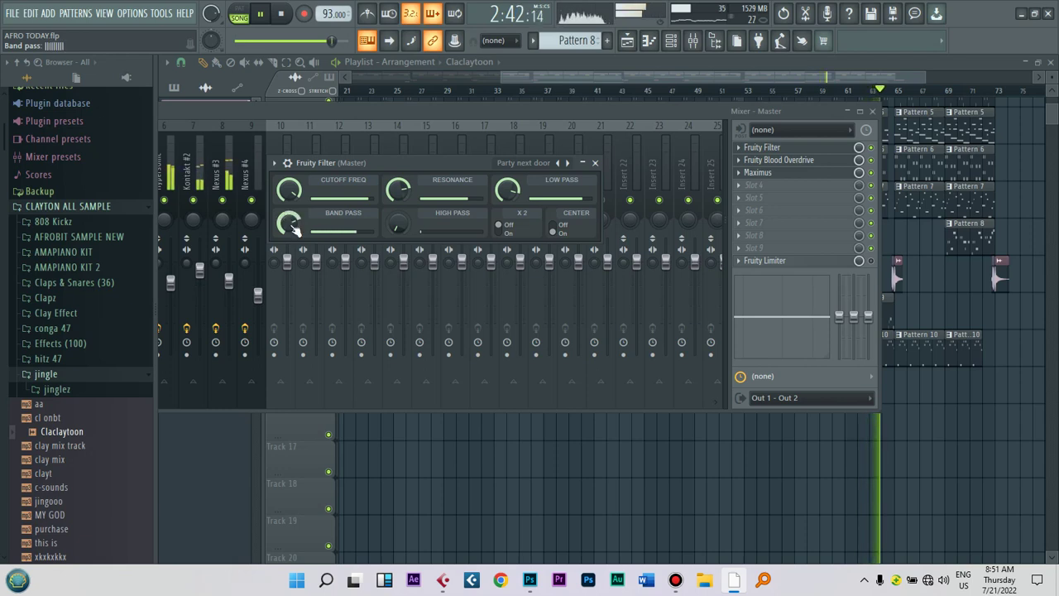
mouse_move(396, 235)
mouse_down()
mouse_move(397, 202)
mouse_move(405, 232)
mouse_up()
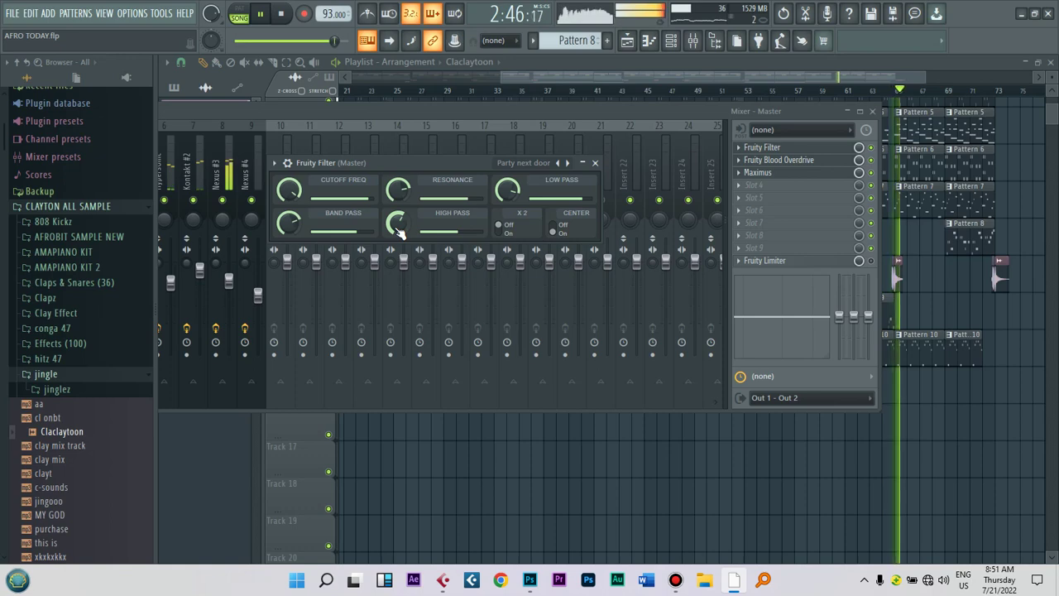
click(872, 148)
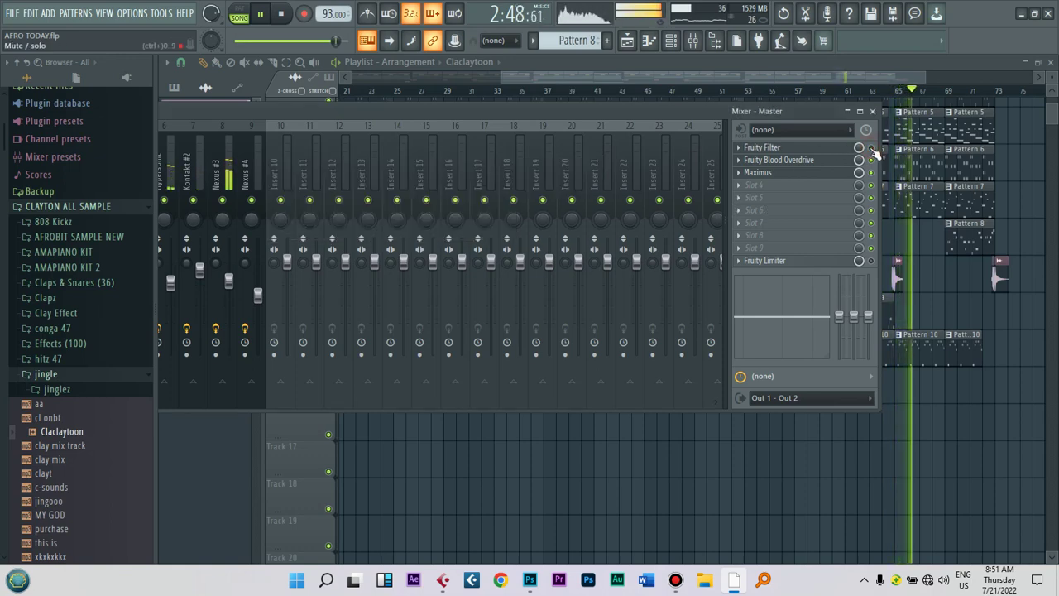
Step: Re-enable Fruity Filter with the Retro sound preset, and raise its cutoff, low pass and band pass
click(767, 147)
click(567, 162)
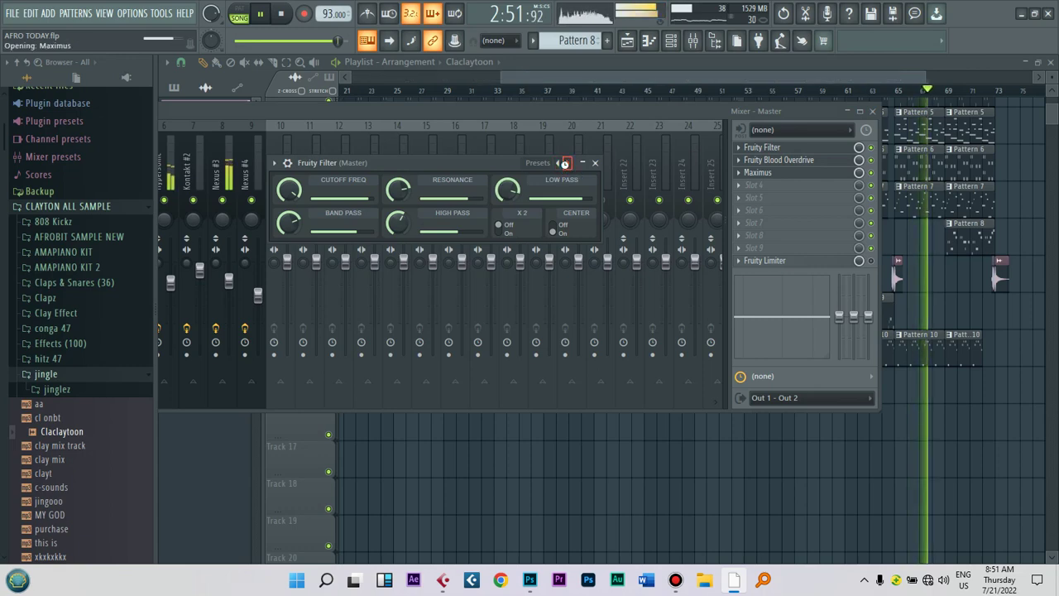
drag(287, 222, 287, 178)
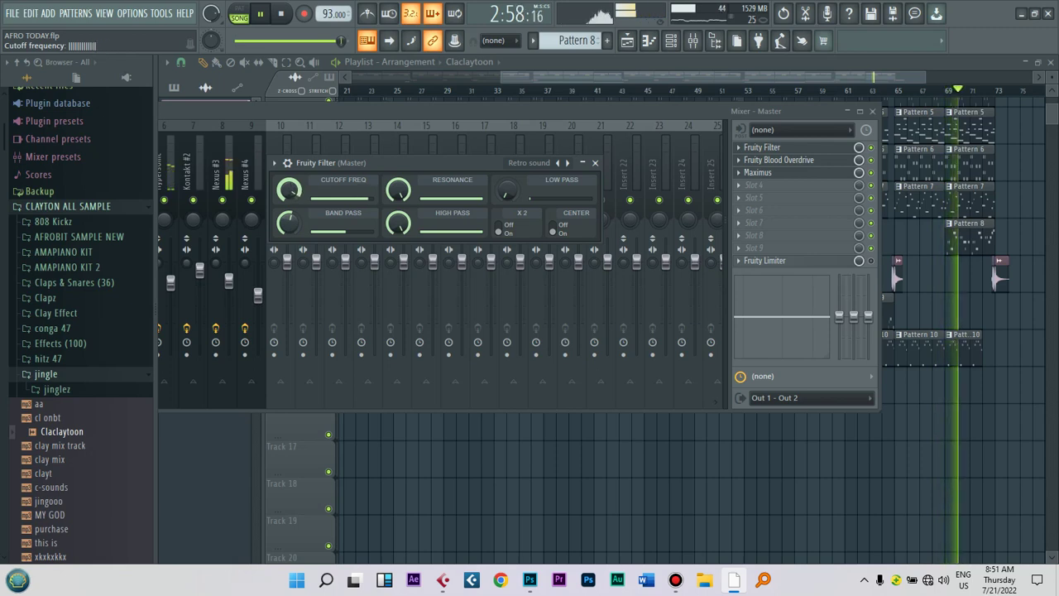
drag(507, 192, 507, 176)
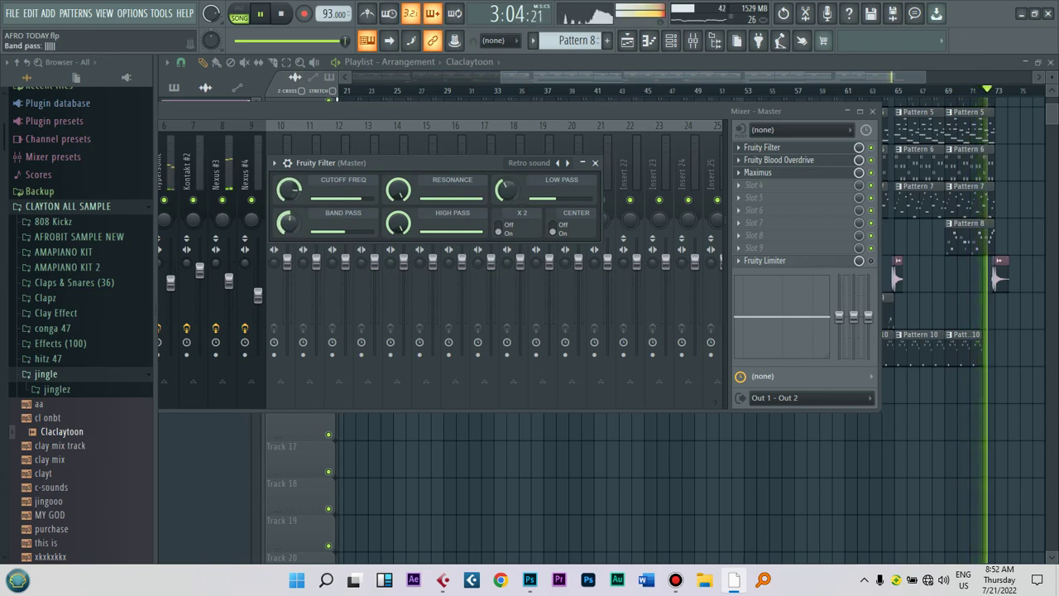
drag(287, 222, 287, 211)
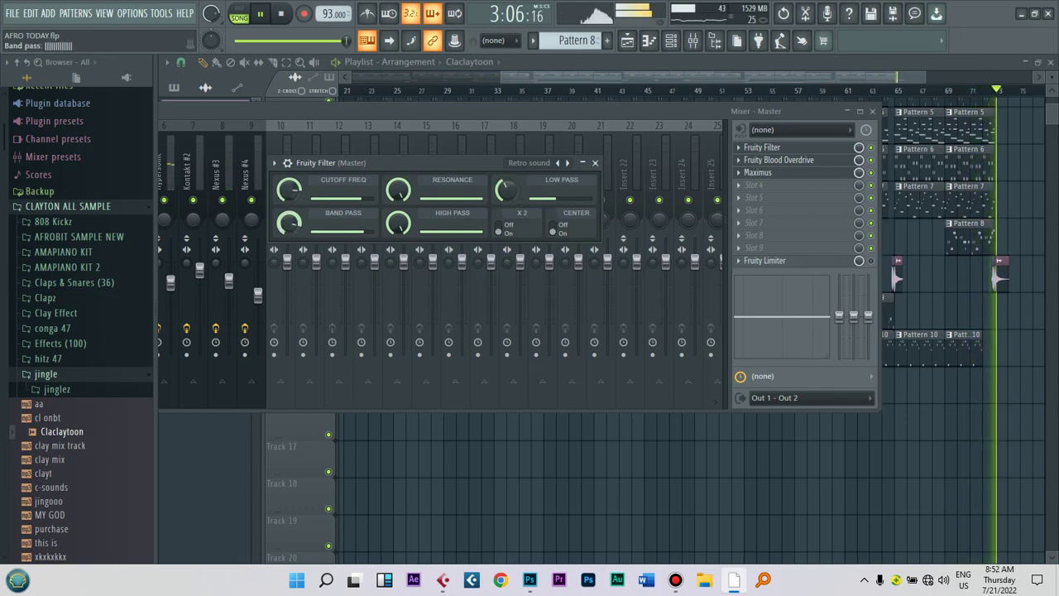
Step: Replay the song while lowering Fruity Filter's resonance and high pass and raising its low pass to maximum, and bypass the filter
click(283, 15)
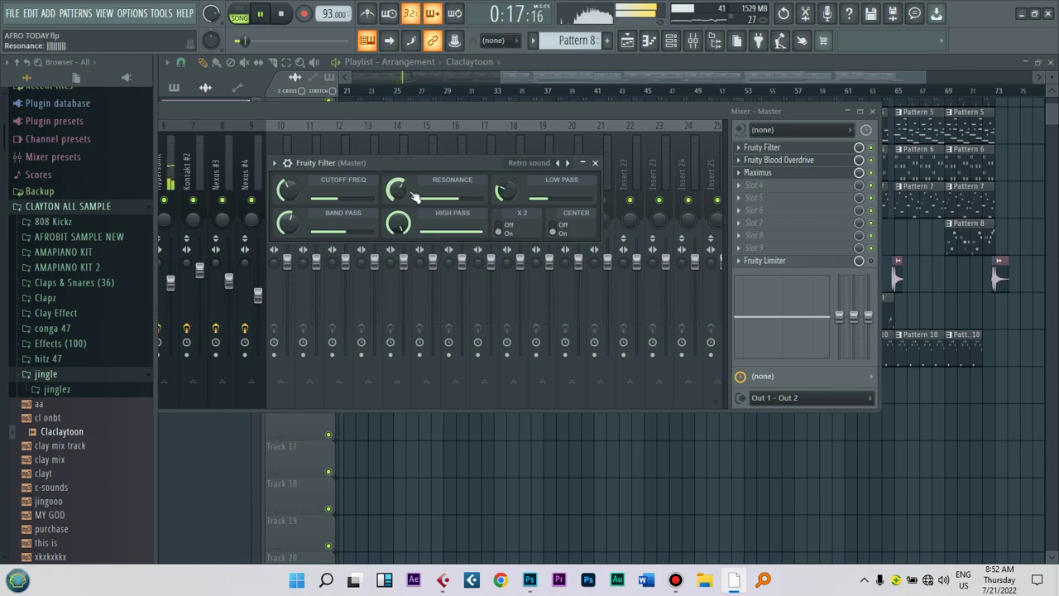
drag(404, 259, 414, 200)
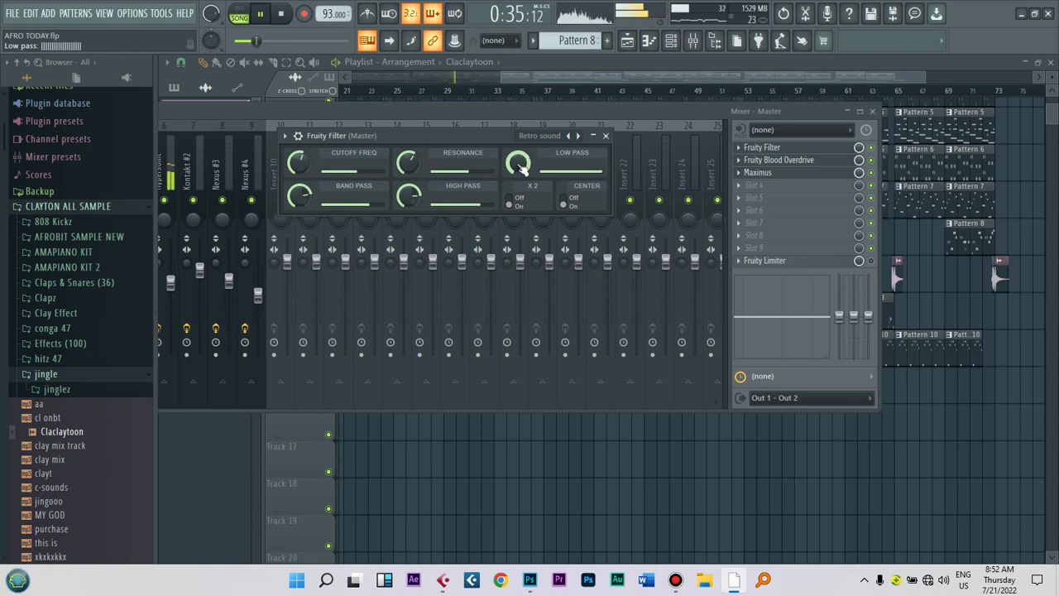
click(874, 149)
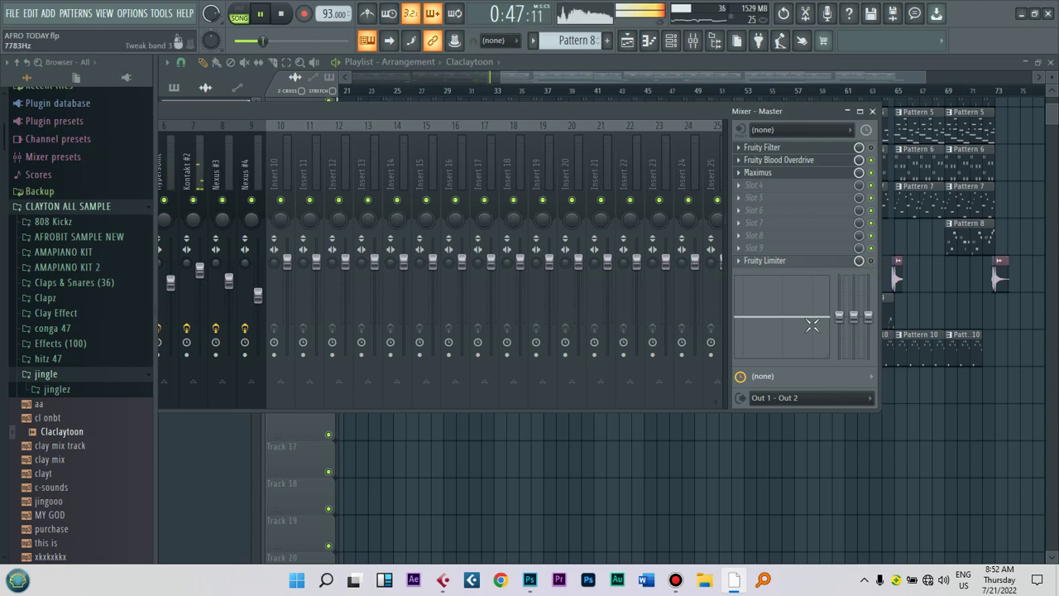
Step: Stop the song, return the playlist to its start, and play Pattern 1 in pattern mode
click(628, 40)
key(space)
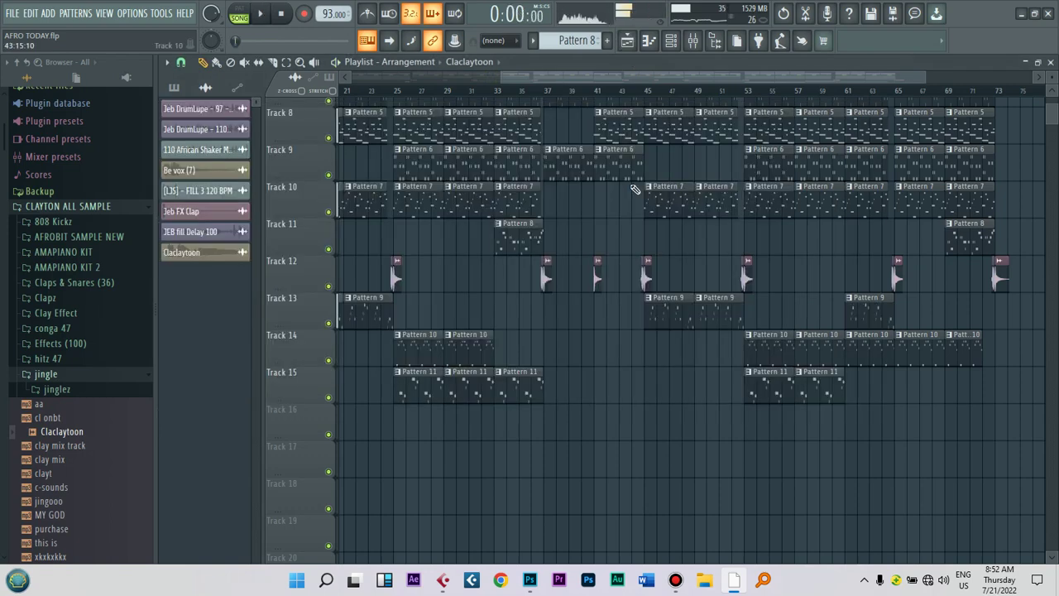
drag(579, 78, 423, 78)
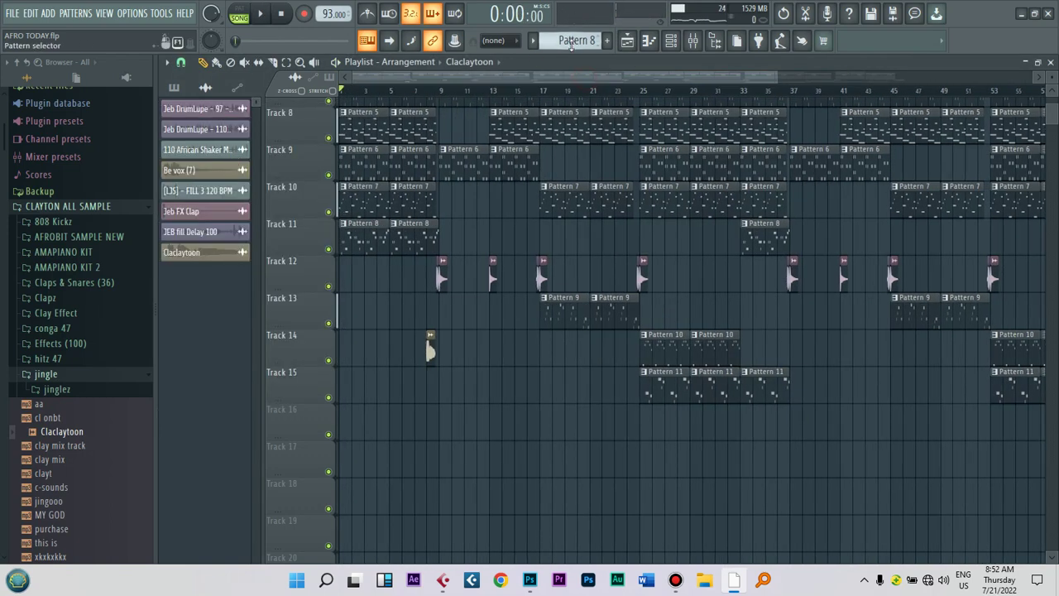
scroll(571, 41, up, 7)
click(241, 23)
key(space)
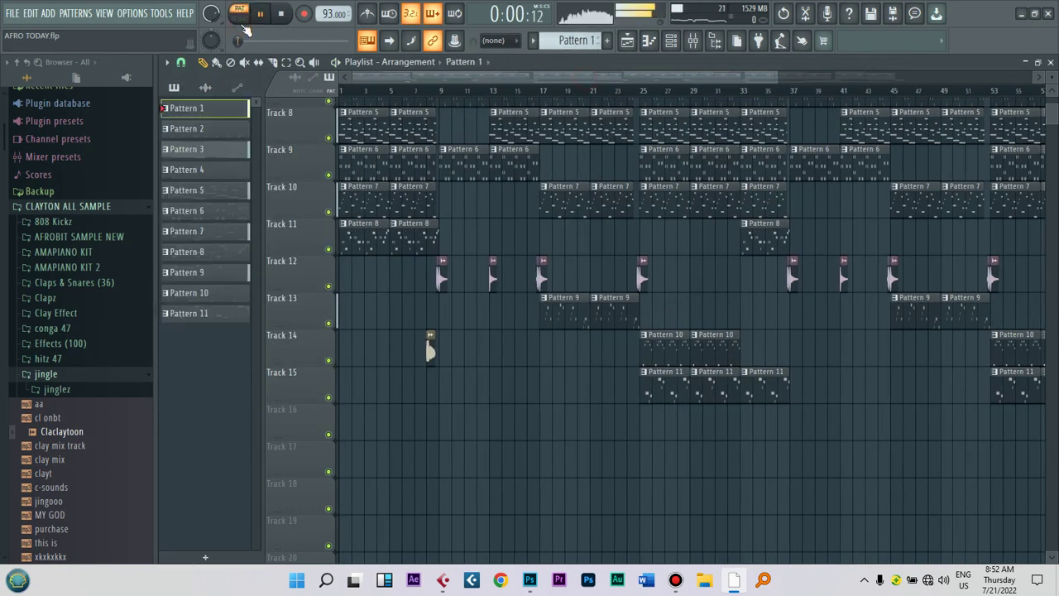
Step: Mute and unmute the third channel, the second rim sound, in the channel rack to compare Pattern 1 without it
click(675, 36)
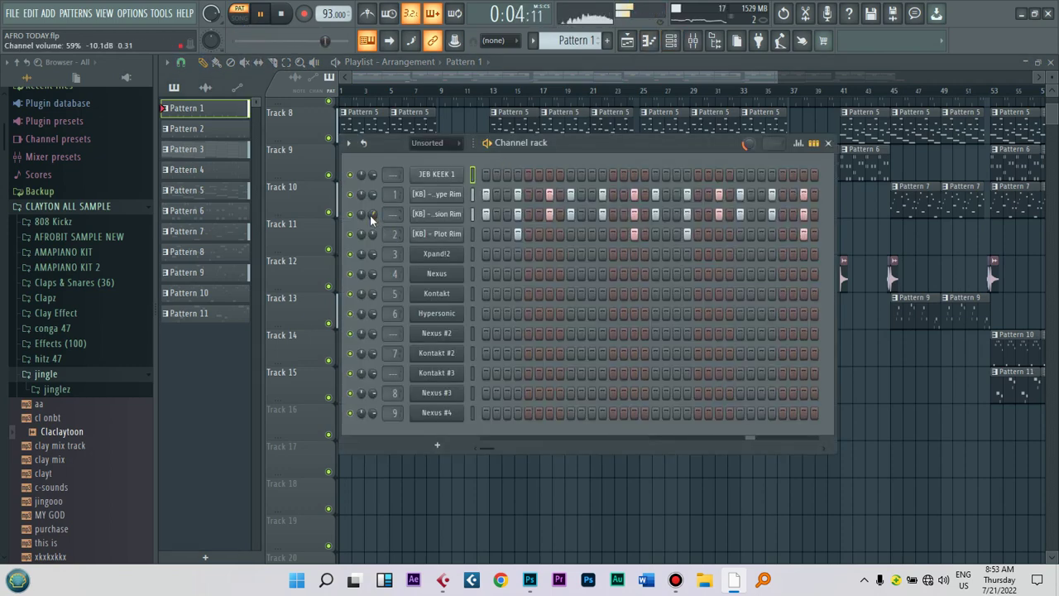
key(F6)
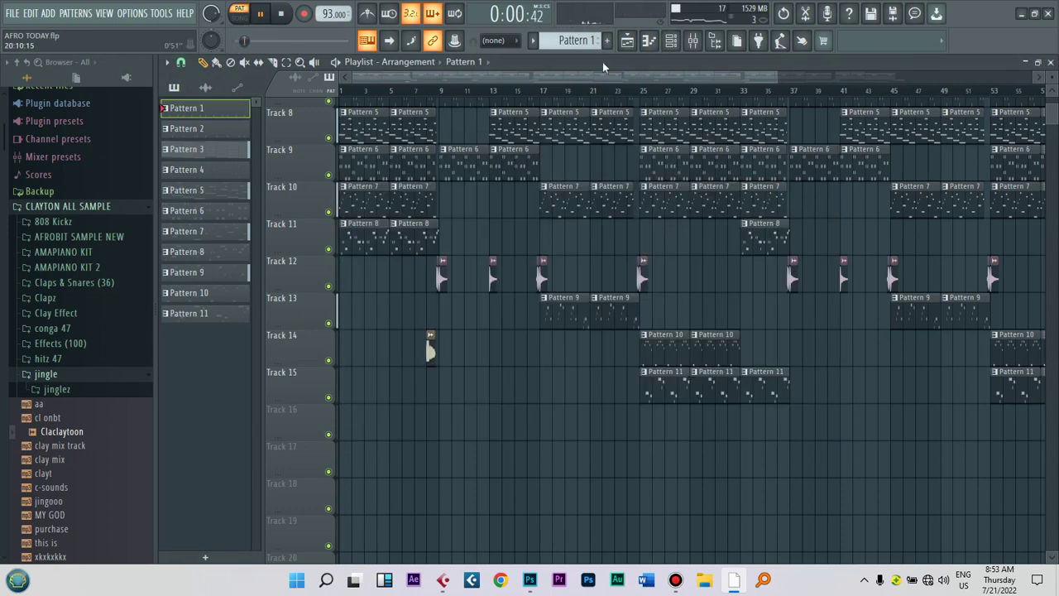
click(671, 40)
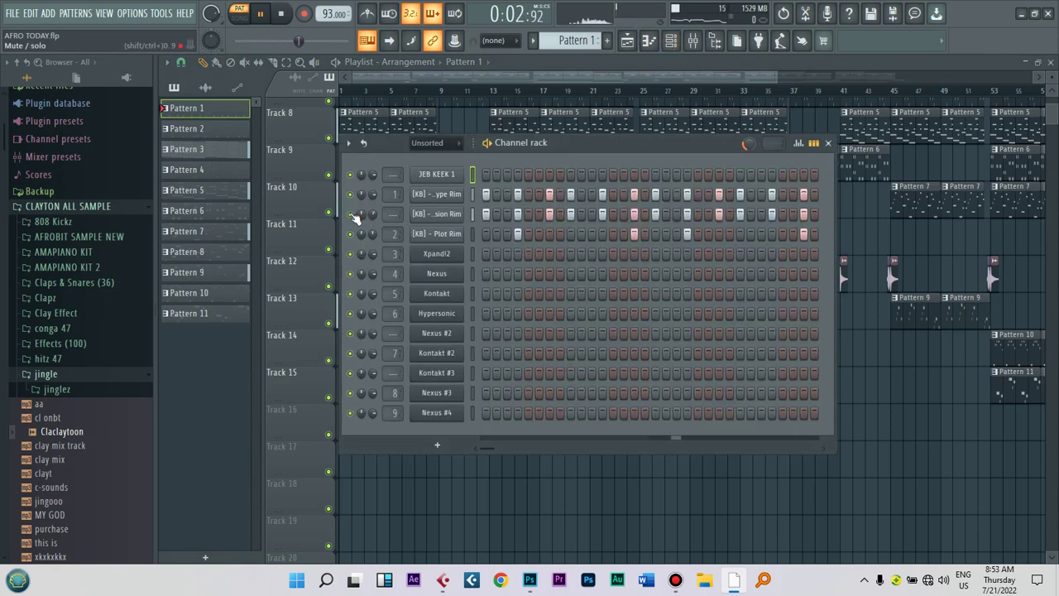
click(351, 214)
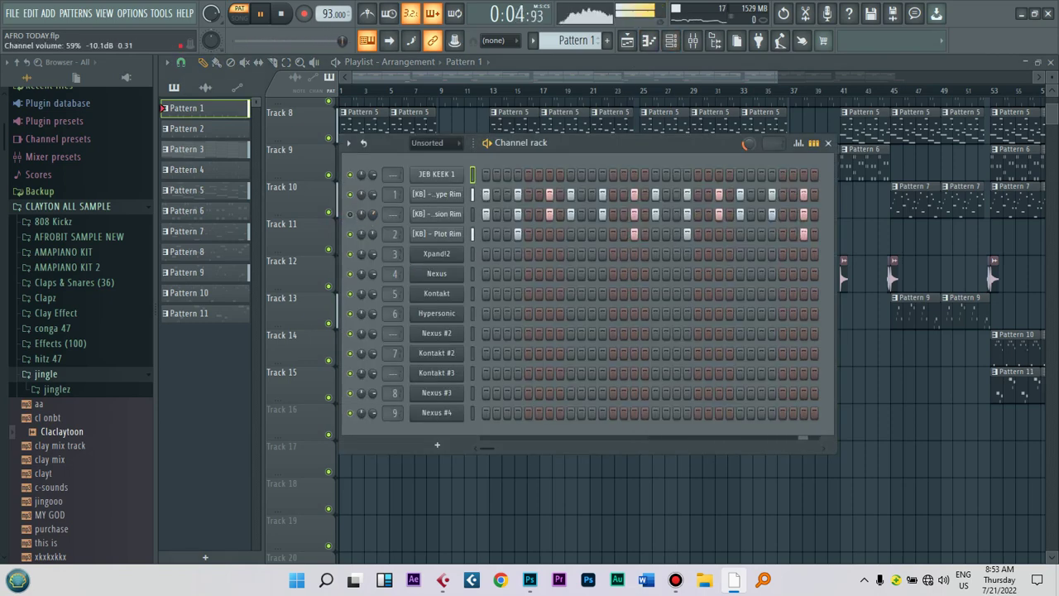
click(352, 215)
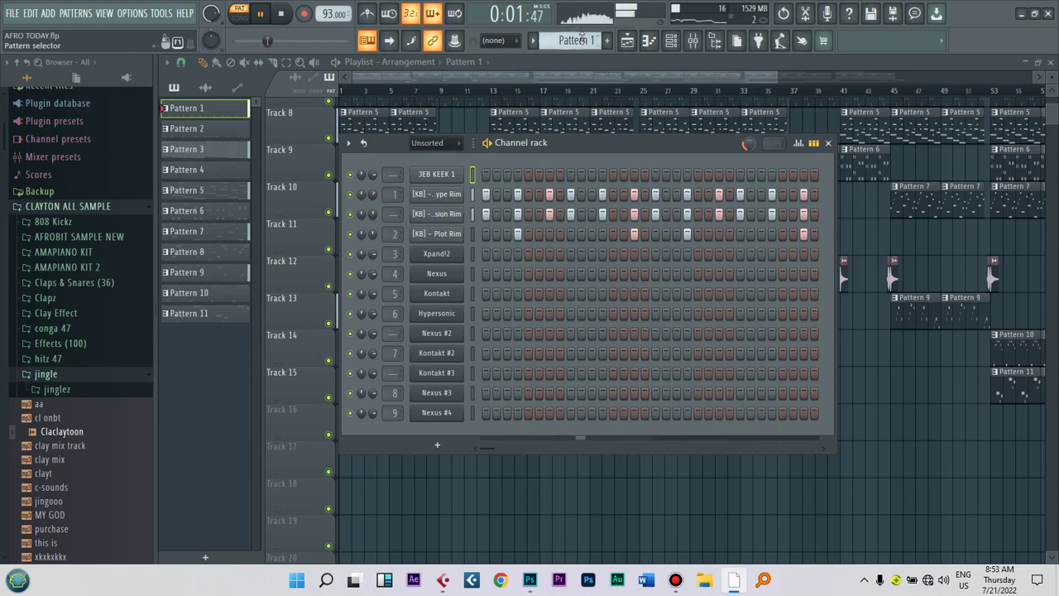
Step: Switch to Pattern 3 and lower Xpand!2's master level to -15.7 dB
key(KP_Add)
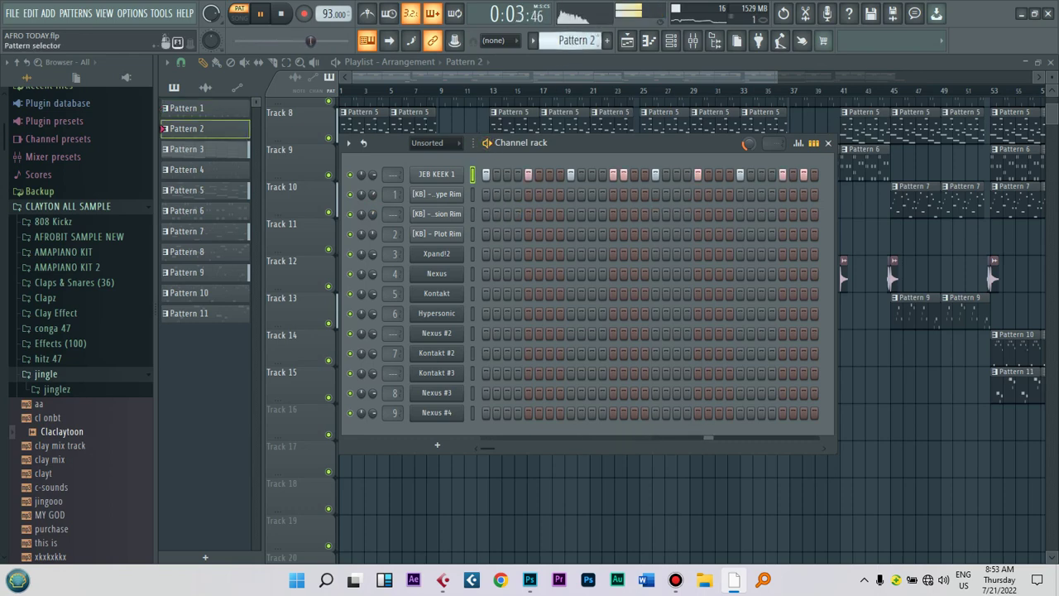
key(KP_Add)
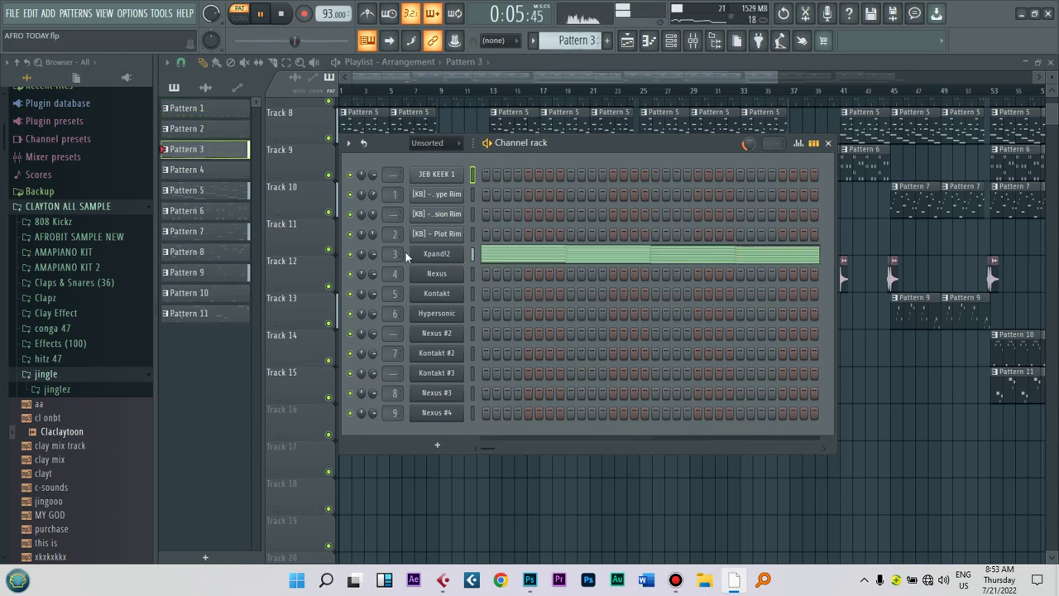
click(437, 254)
drag(768, 170, 768, 182)
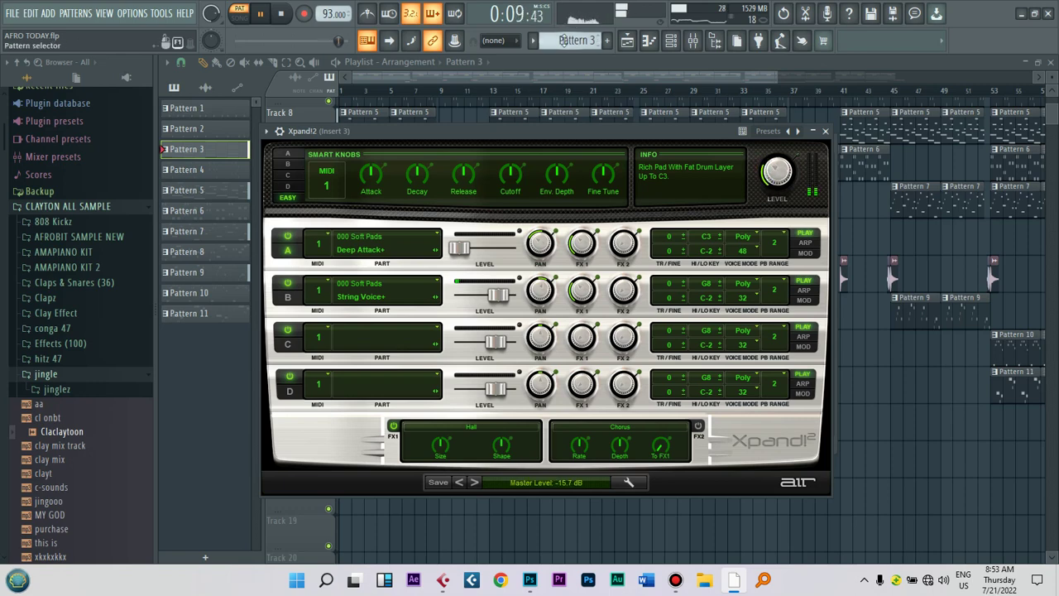
Step: Switch to Pattern 4 and open its Nexus instrument from the channel rack
scroll(563, 41, down, 1)
key(F6)
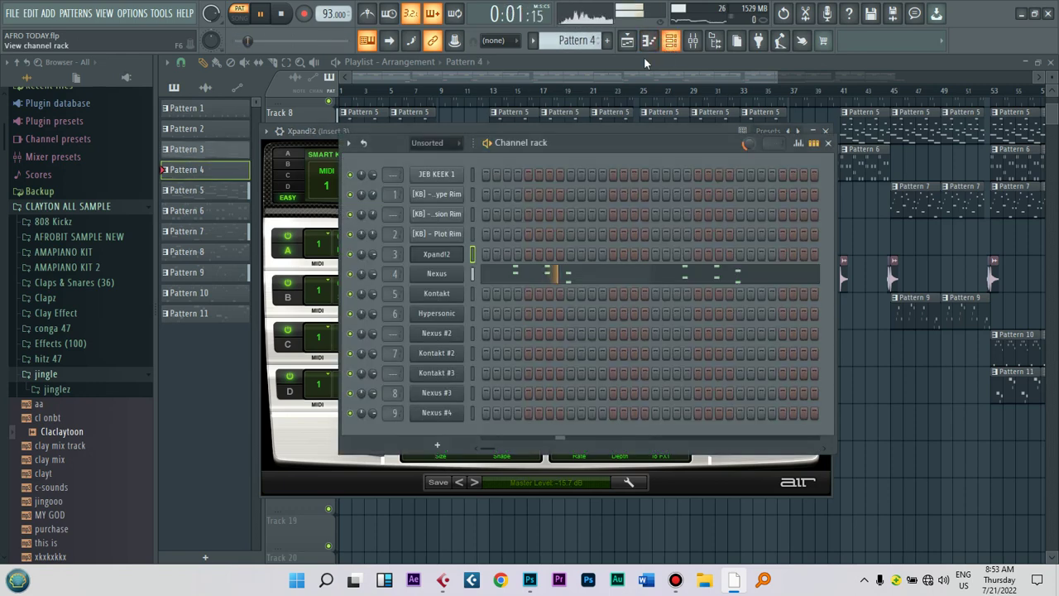
click(671, 40)
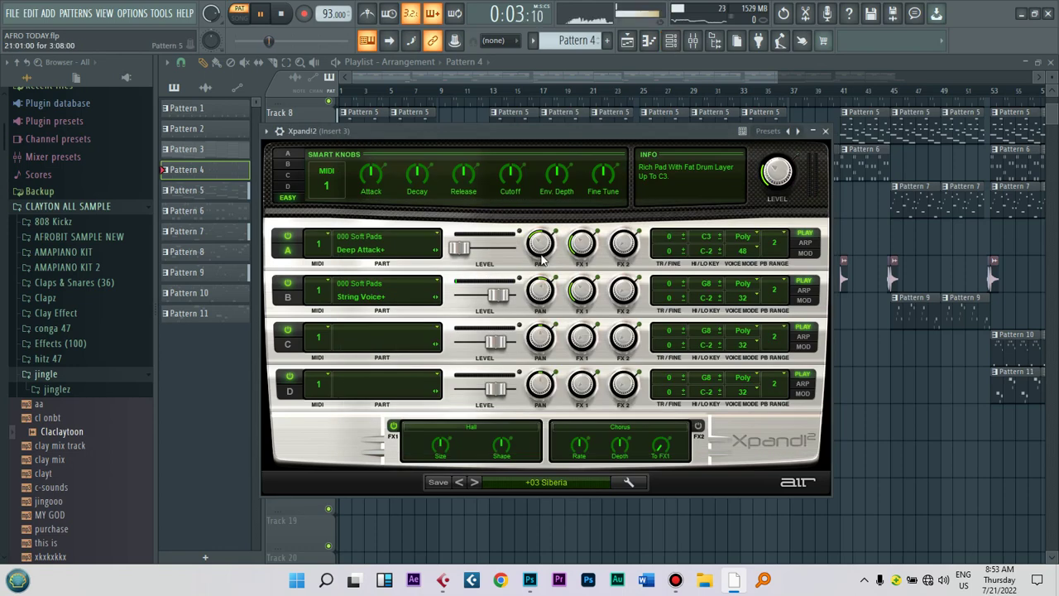
click(670, 40)
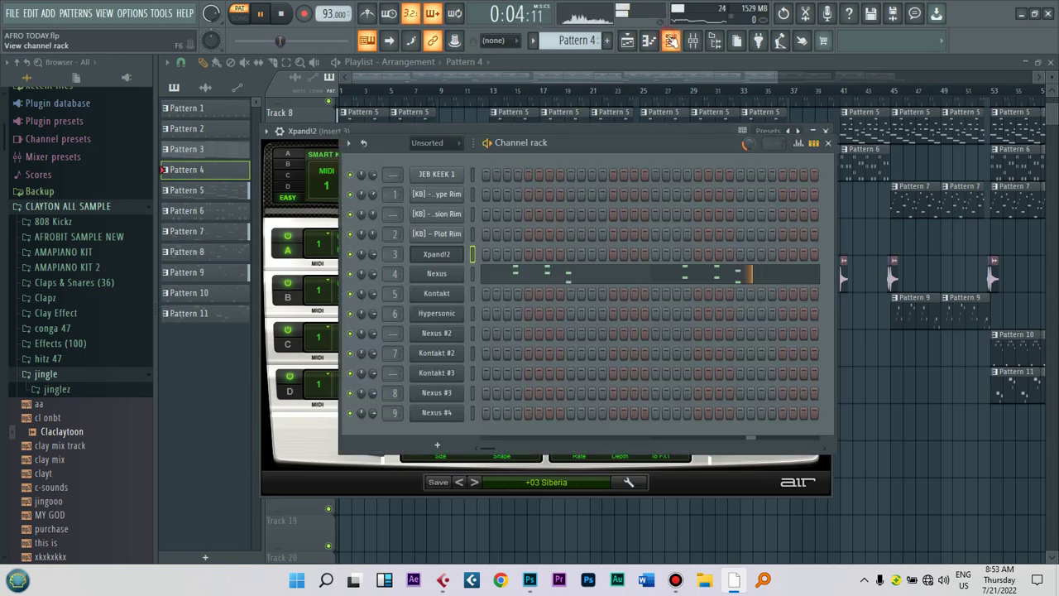
click(437, 274)
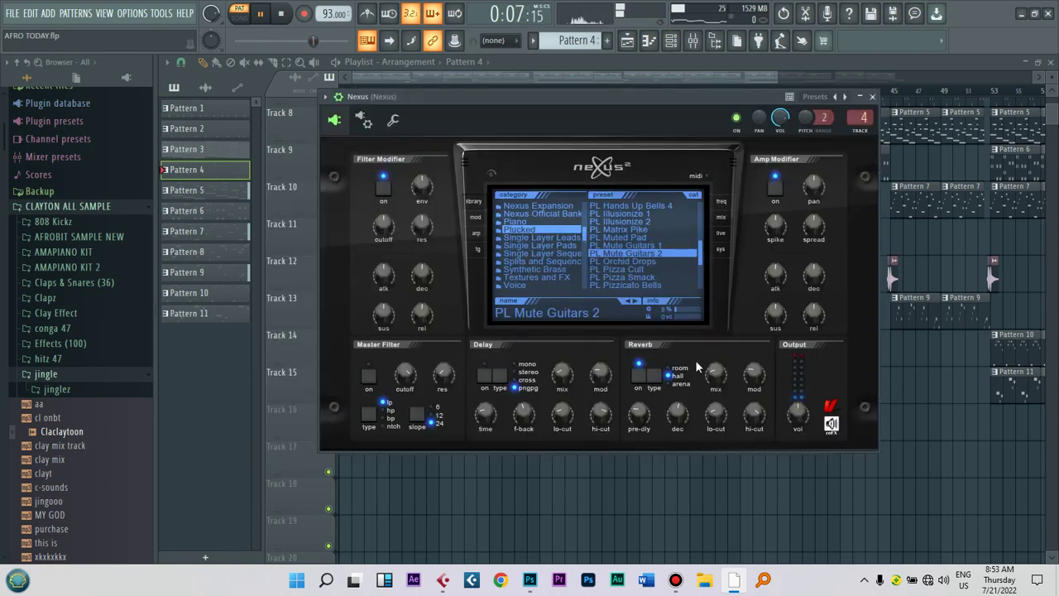
Step: Set the delay mix of Pattern 4's Nexus instrument to 9
scroll(748, 374, down, 5)
mouse_move(563, 378)
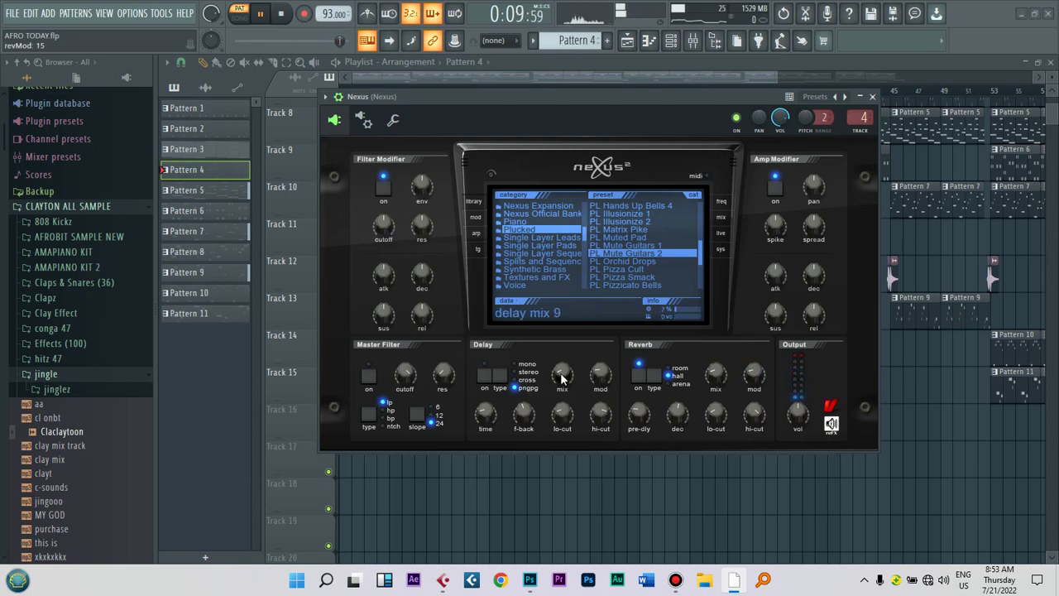
Step: Lower the Kontakt fader in the mixer while playing Pattern 5, and the Hypersonic fader while playing Pattern 6
click(693, 40)
drag(491, 116, 692, 121)
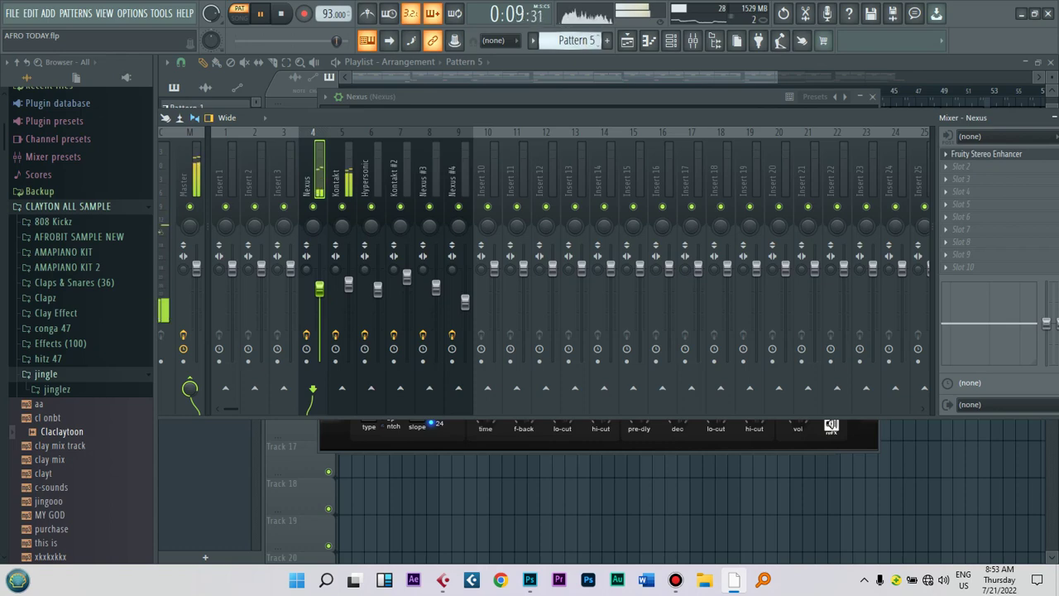
click(349, 287)
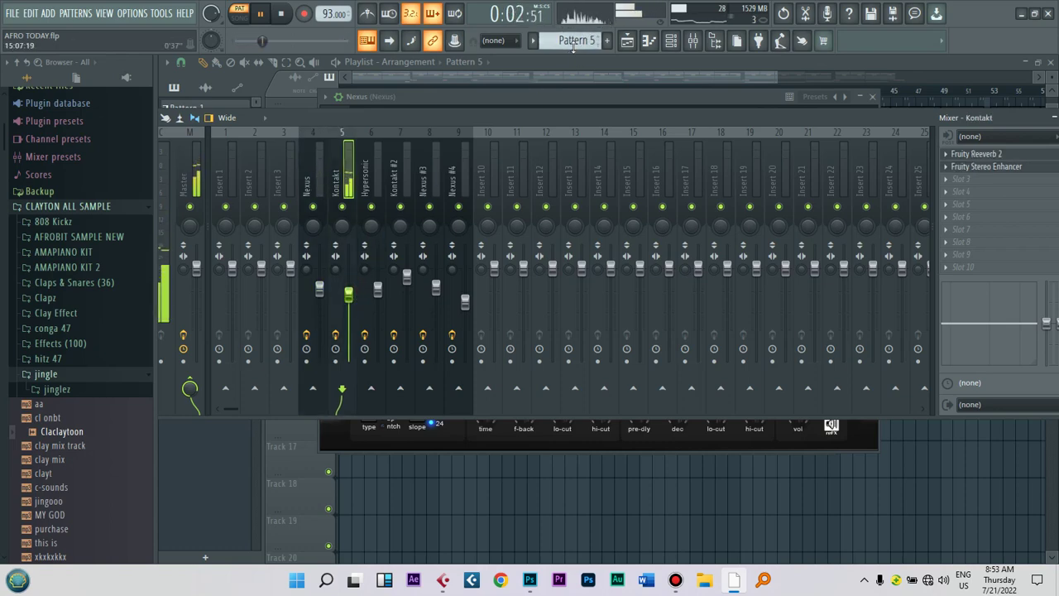
scroll(574, 40, down, 1)
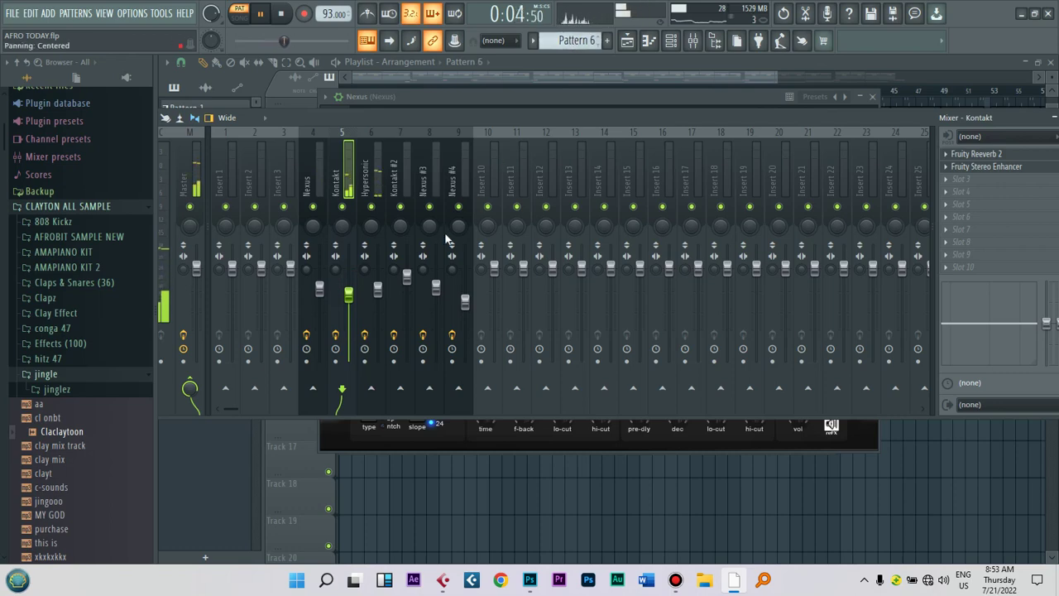
click(377, 290)
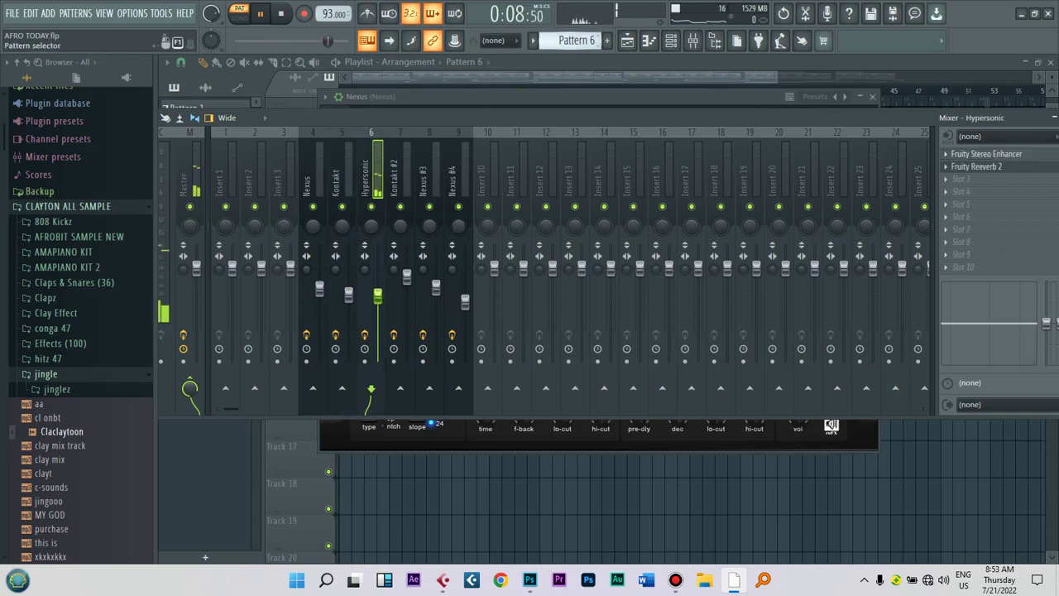
Step: Switch to Pattern 8 and assign its Kontakt #3 channel to a new instrument track
scroll(575, 40, down, 1)
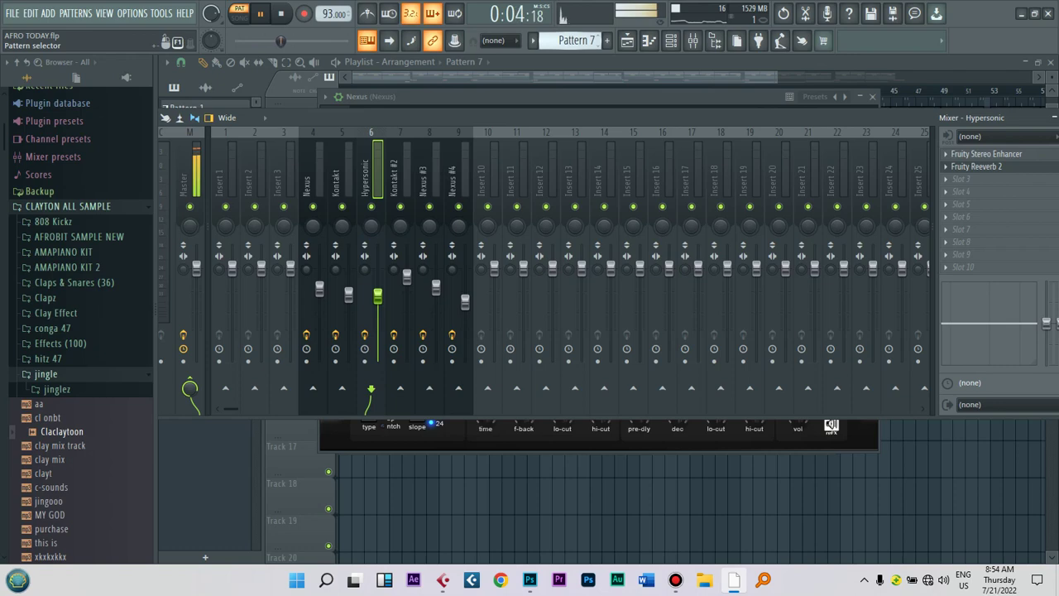
scroll(575, 40, down, 1)
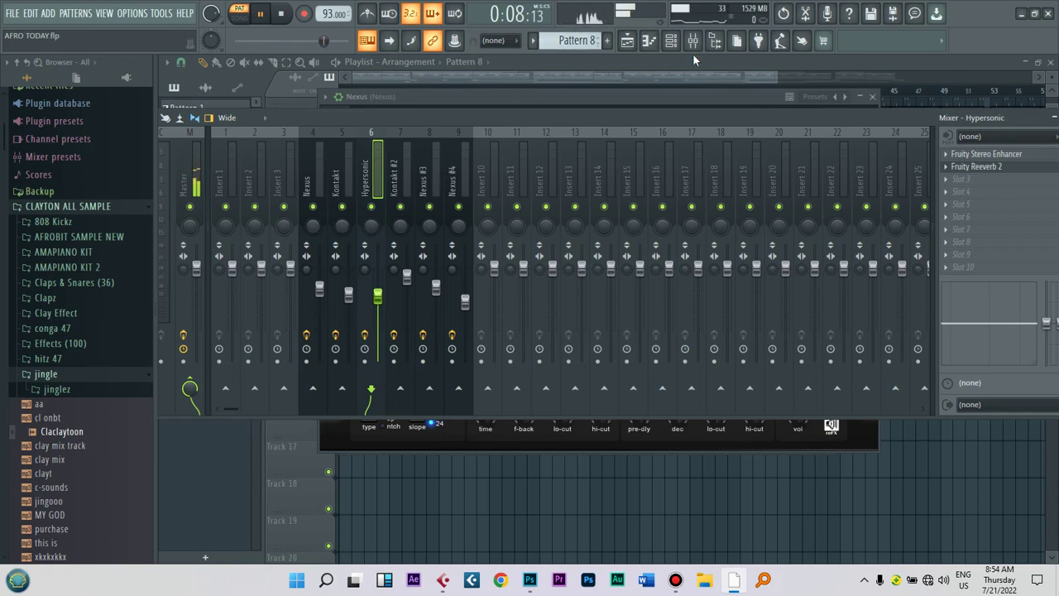
click(671, 40)
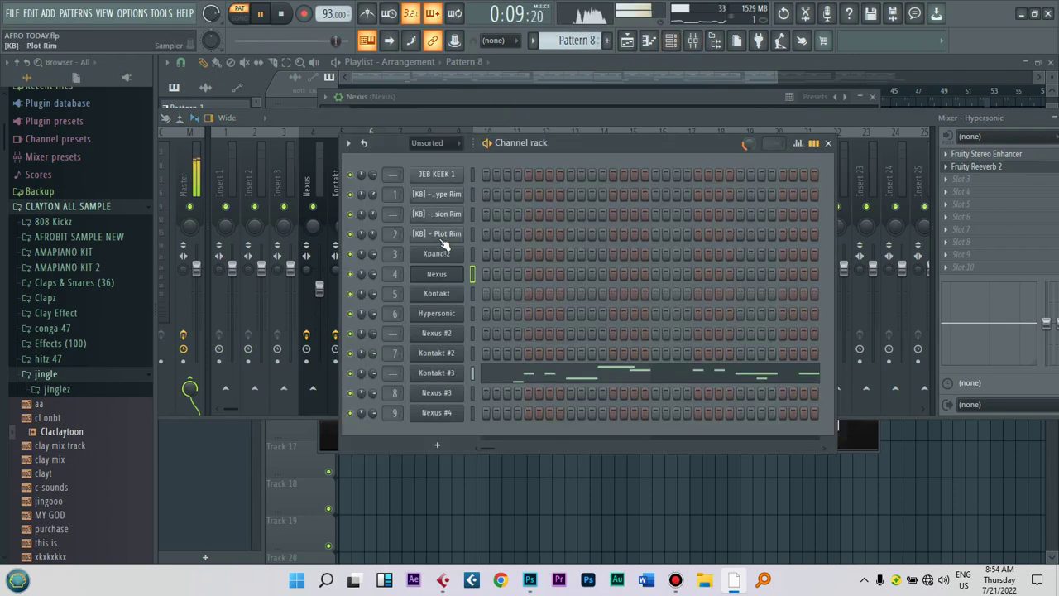
right_click(445, 382)
click(517, 518)
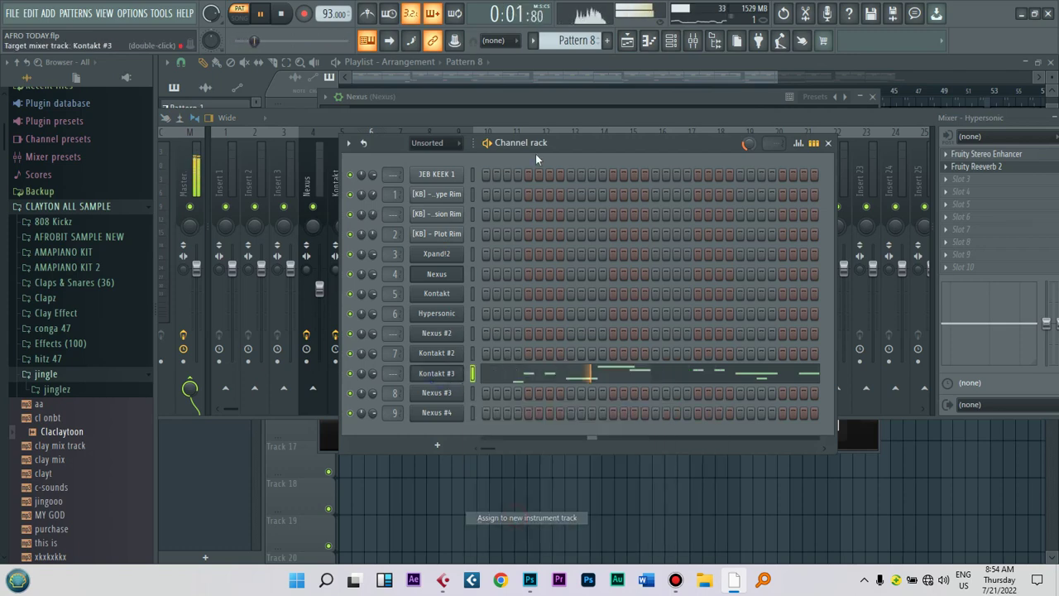
Step: Lower the mixer volume of the Kontakt #3 track to about -5 dB
click(694, 41)
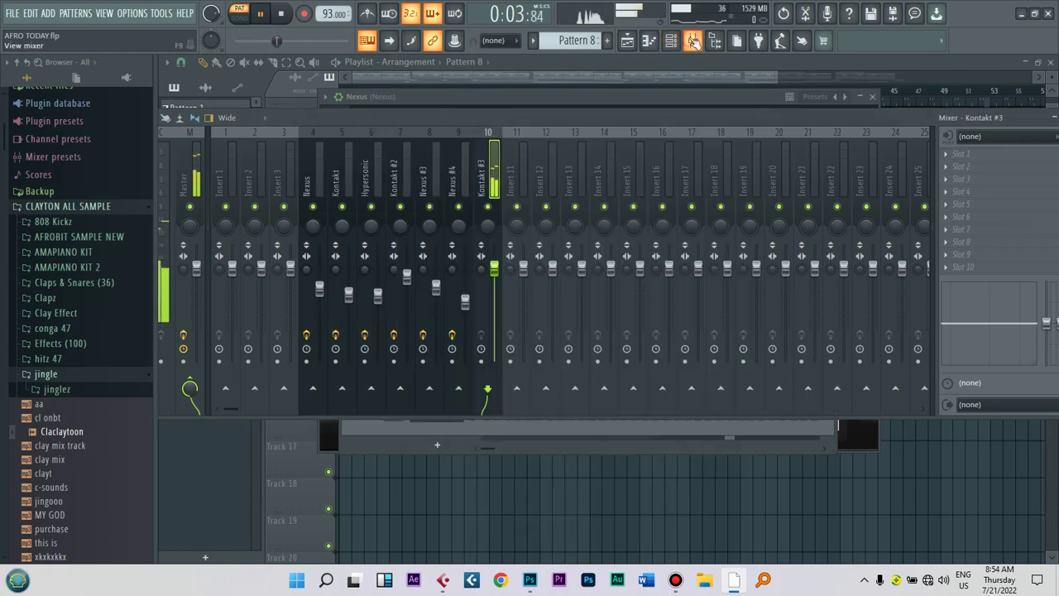
drag(494, 268, 494, 289)
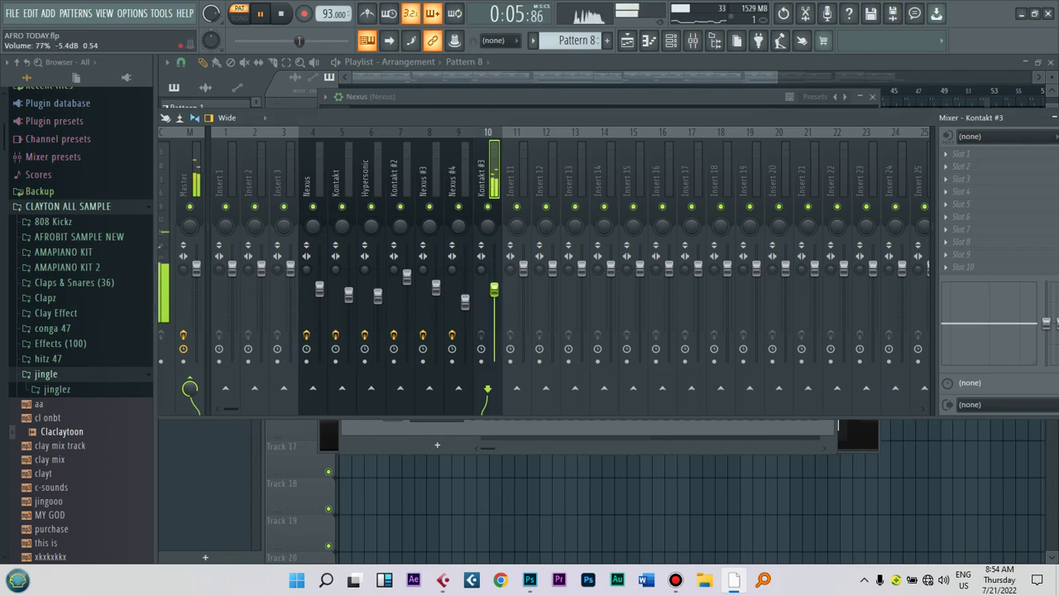
drag(315, 40, 331, 41)
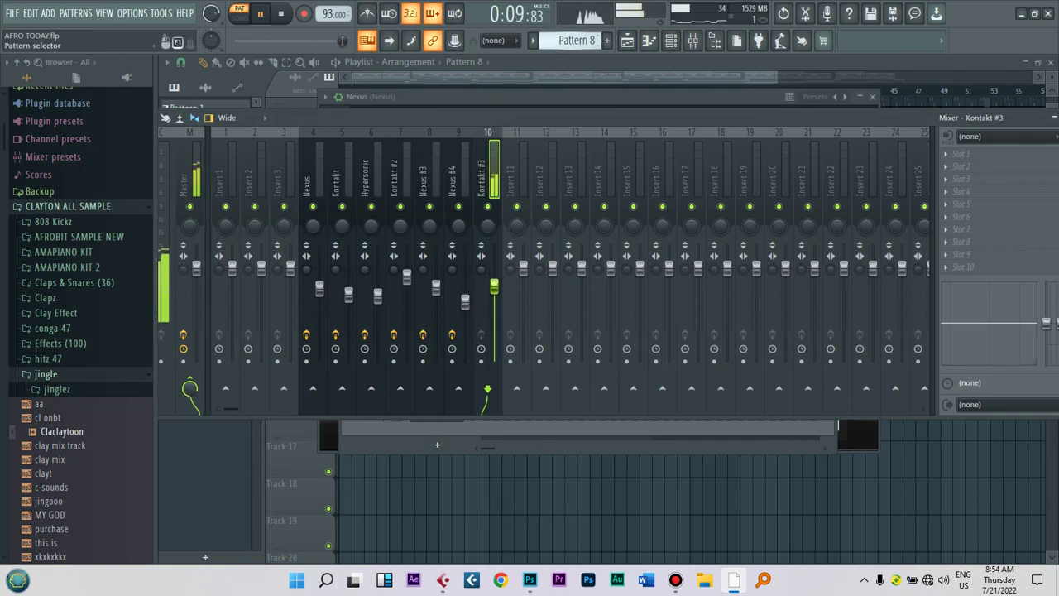
Step: Play Patterns 9, 10 and 11, lowering the mixer faders of Kontakt #2, Nexus #3 and Nexus #4, the last to about -10.4 dB
scroll(582, 43, down, 1)
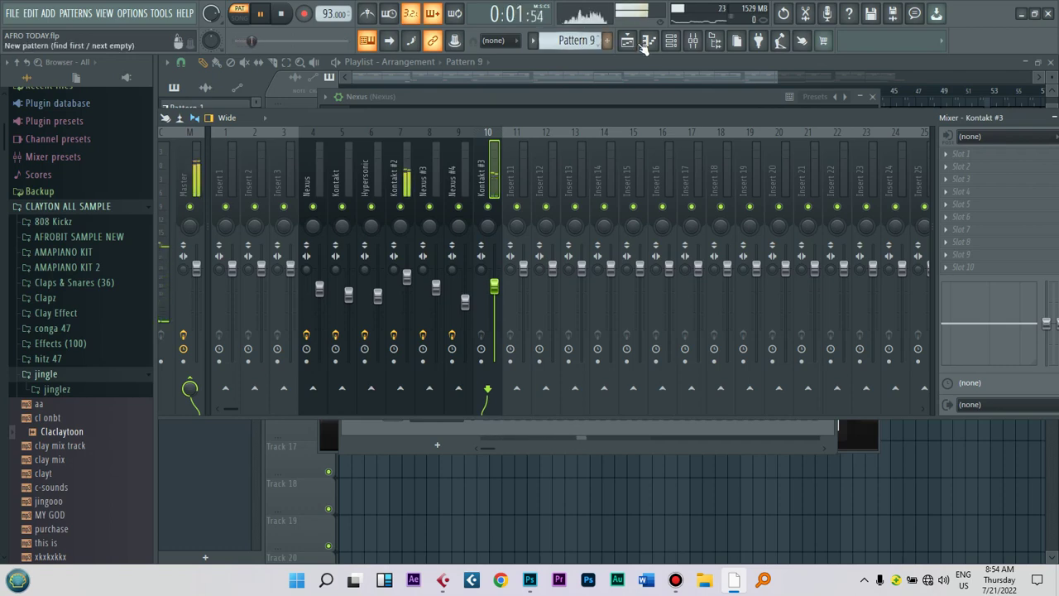
drag(407, 276, 408, 288)
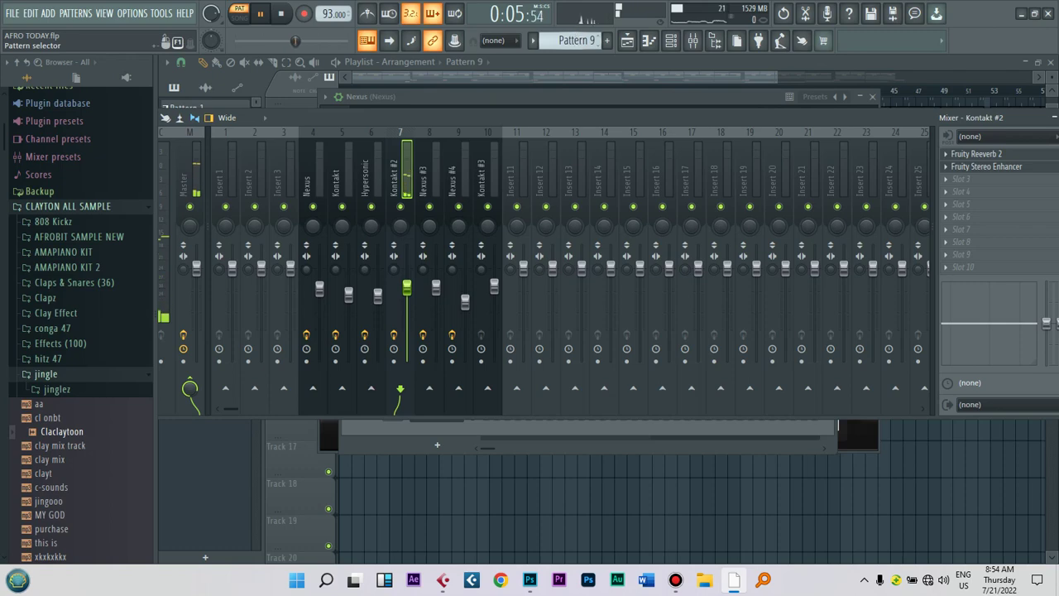
scroll(573, 40, down, 1)
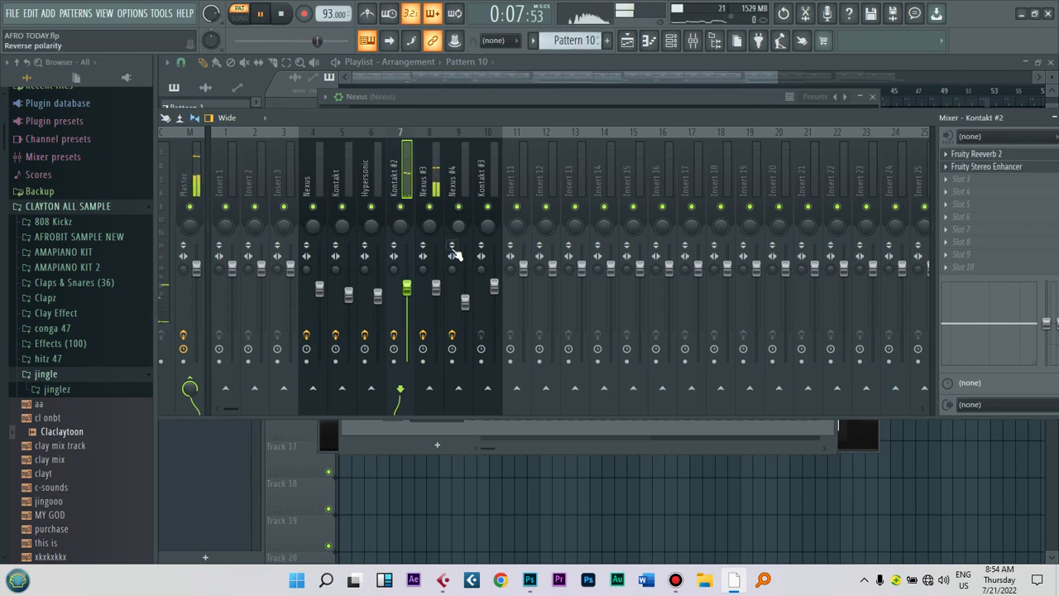
drag(436, 287, 436, 296)
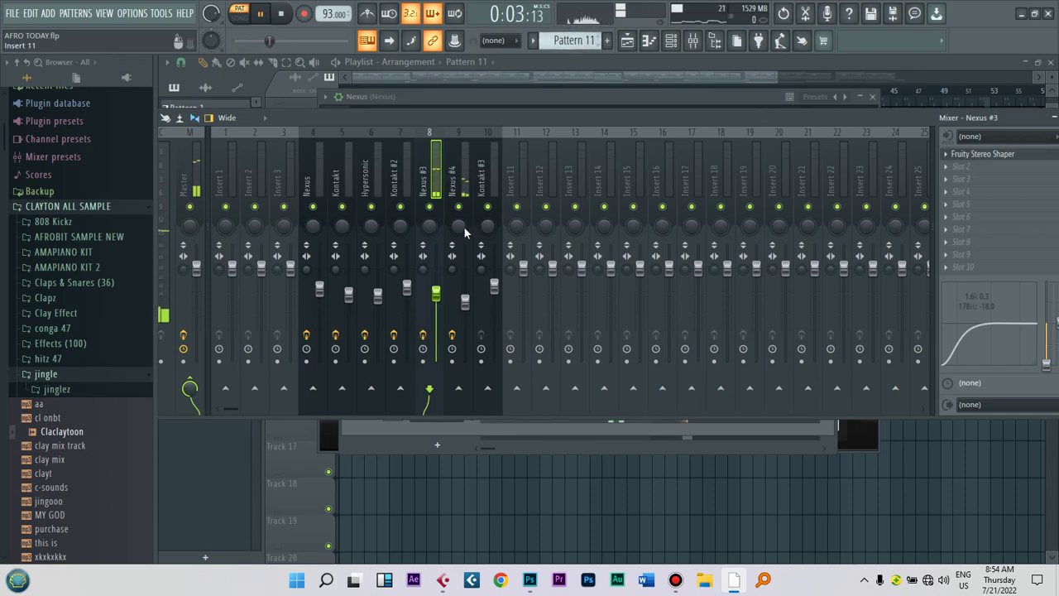
drag(466, 303, 465, 309)
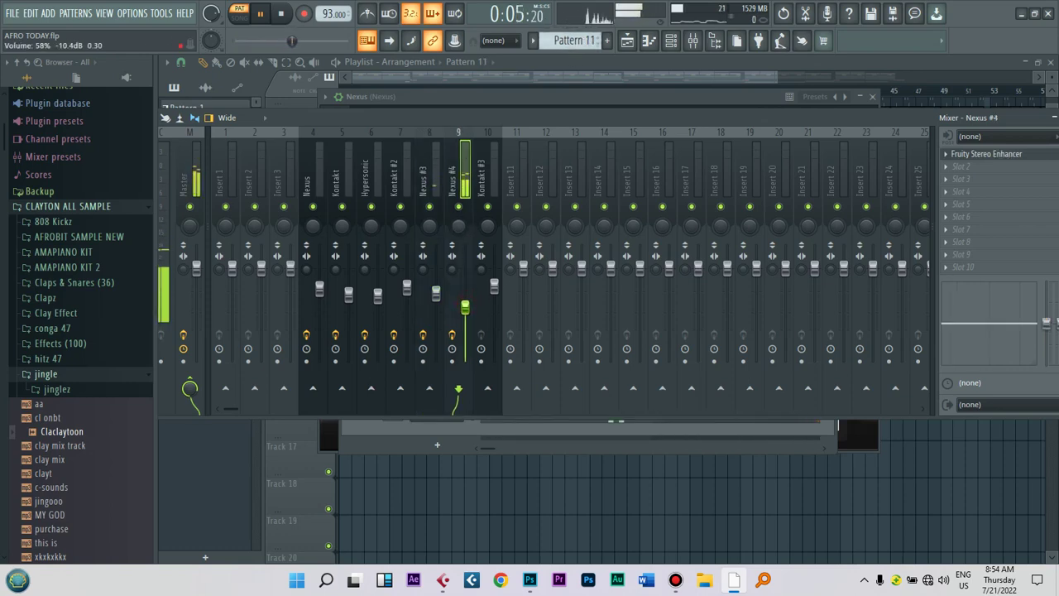
Step: Return to the playlist in song mode and briefly play the arrangement from its start
click(382, 70)
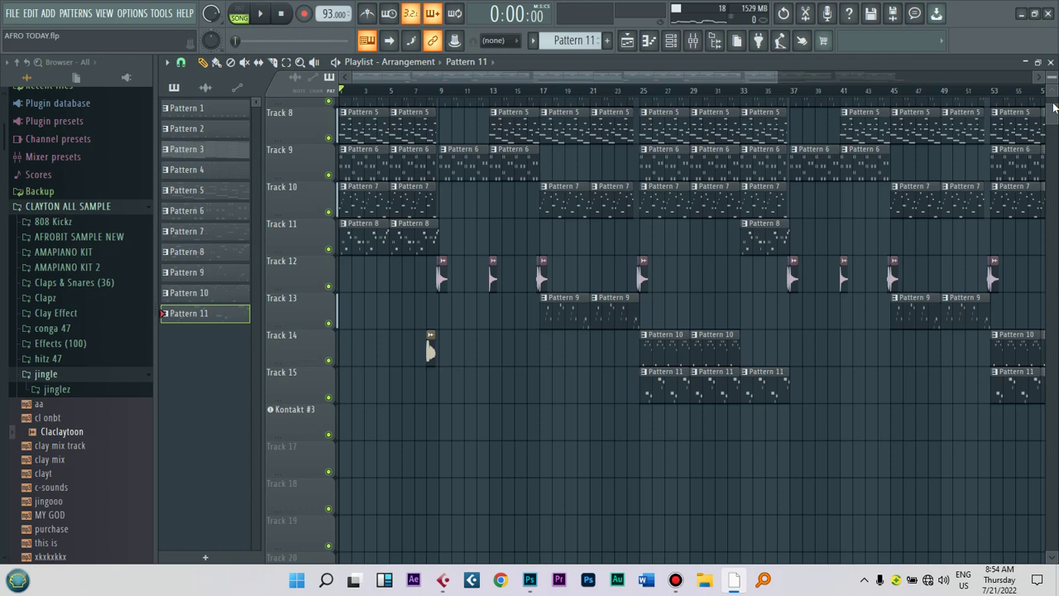
scroll(1055, 99, up, 4)
key(space)
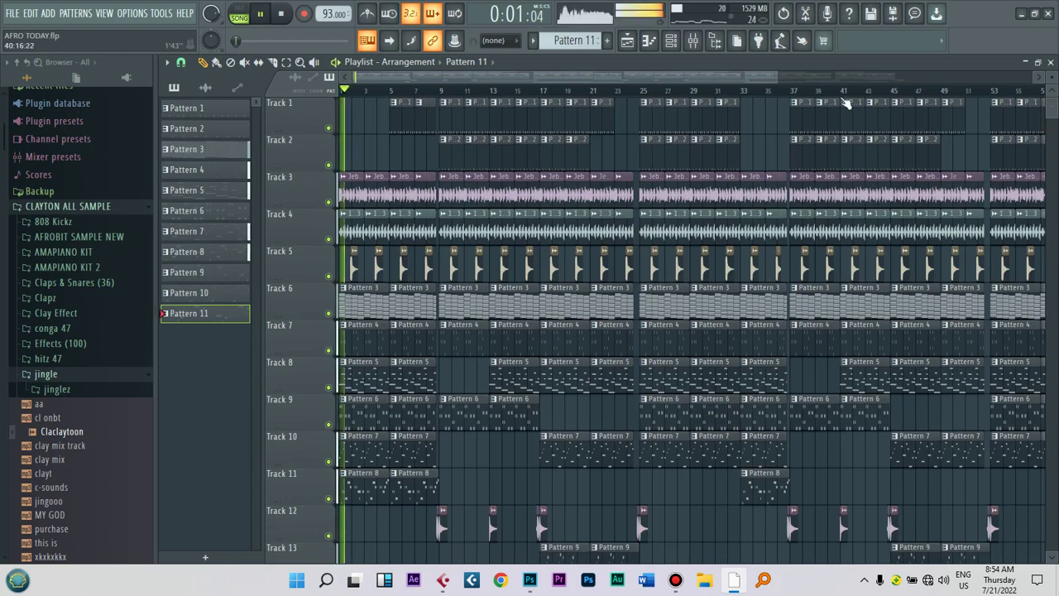
scroll(845, 102, up, 2)
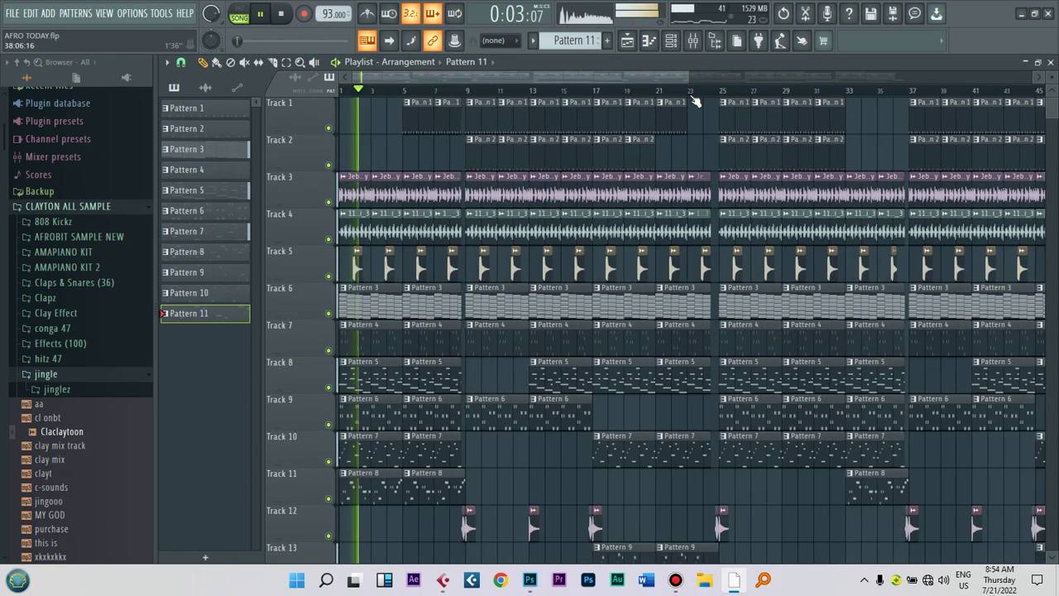
key(space)
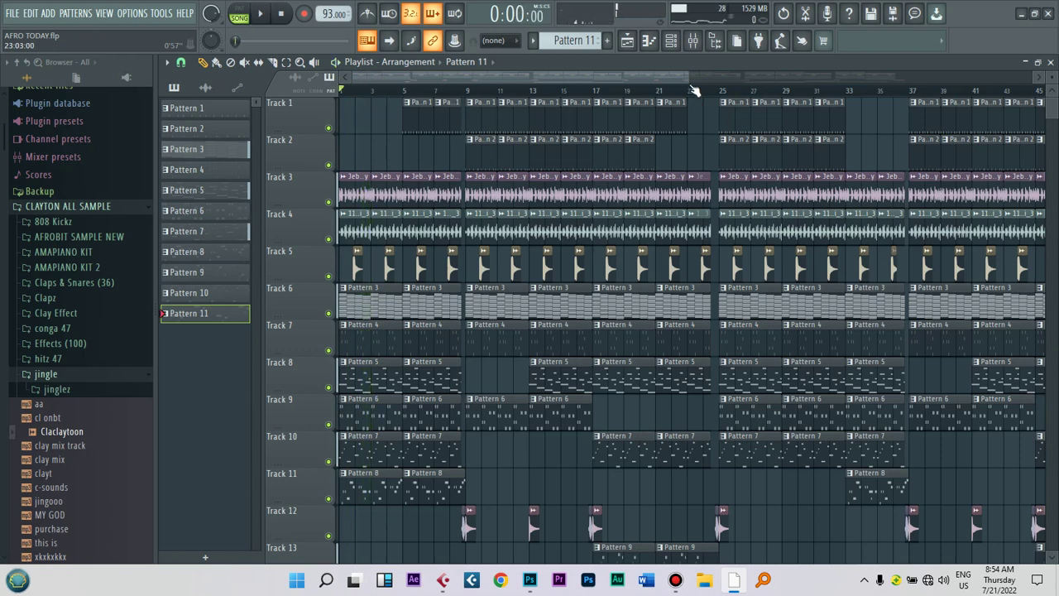
Step: Select the Master track in the mixer and review its effect chain
click(700, 48)
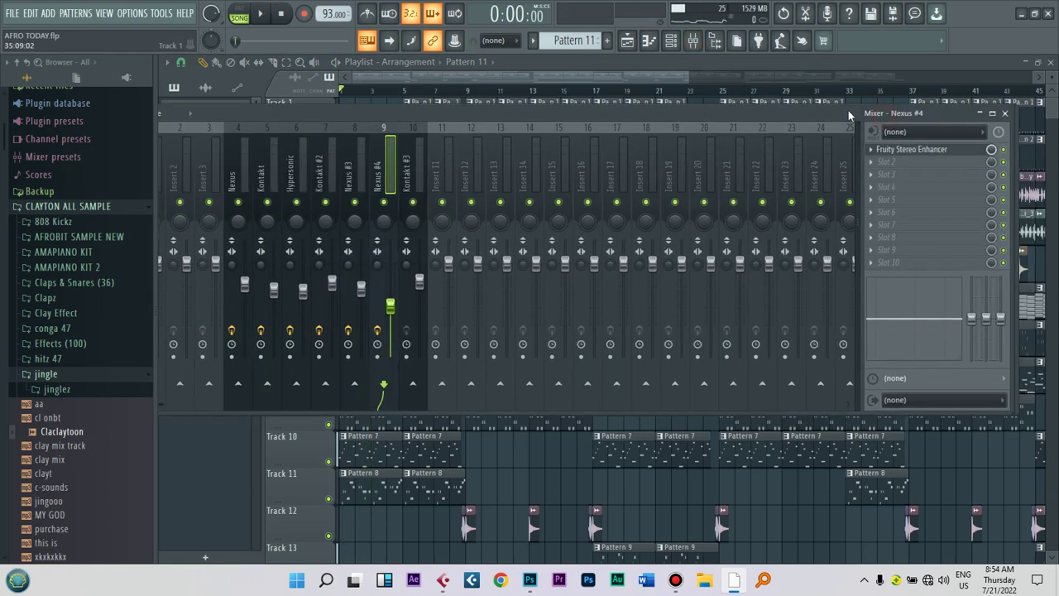
click(232, 189)
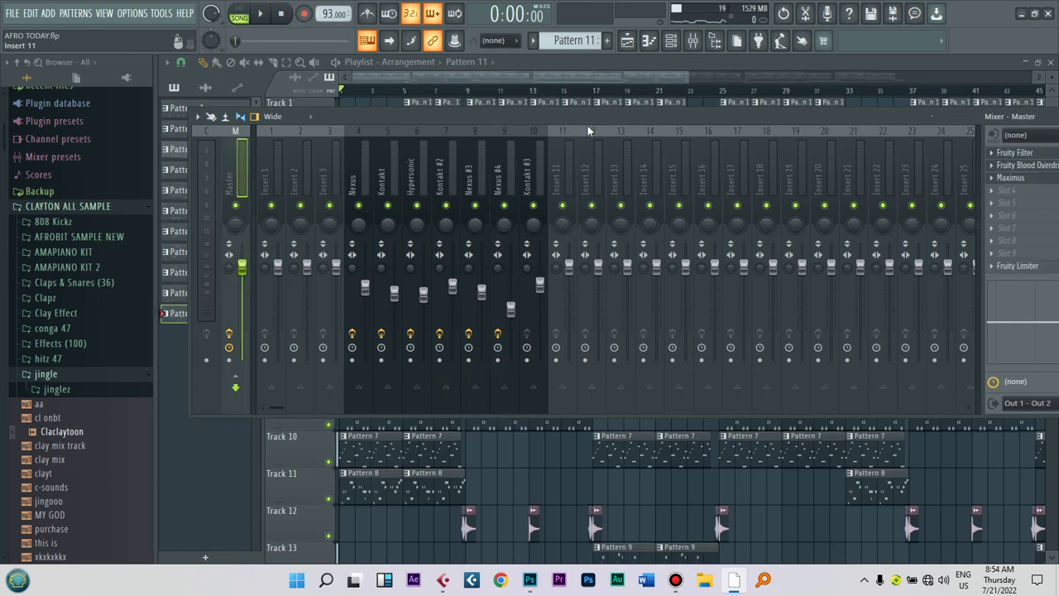
drag(579, 122, 439, 131)
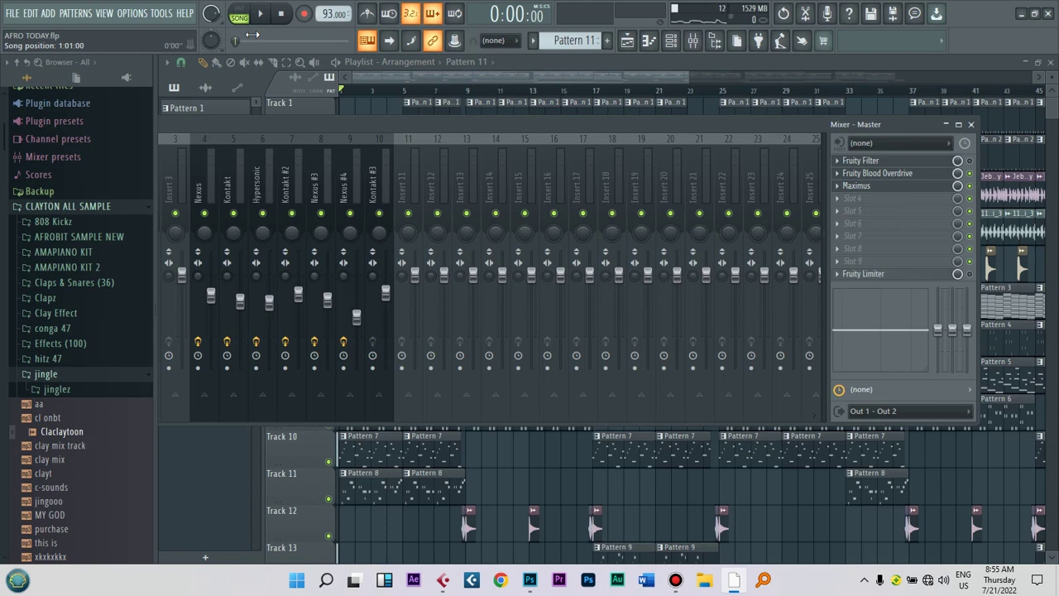
Step: Play the full arrangement in the playlist and turn on auto-scrolling to follow the playhead
click(629, 41)
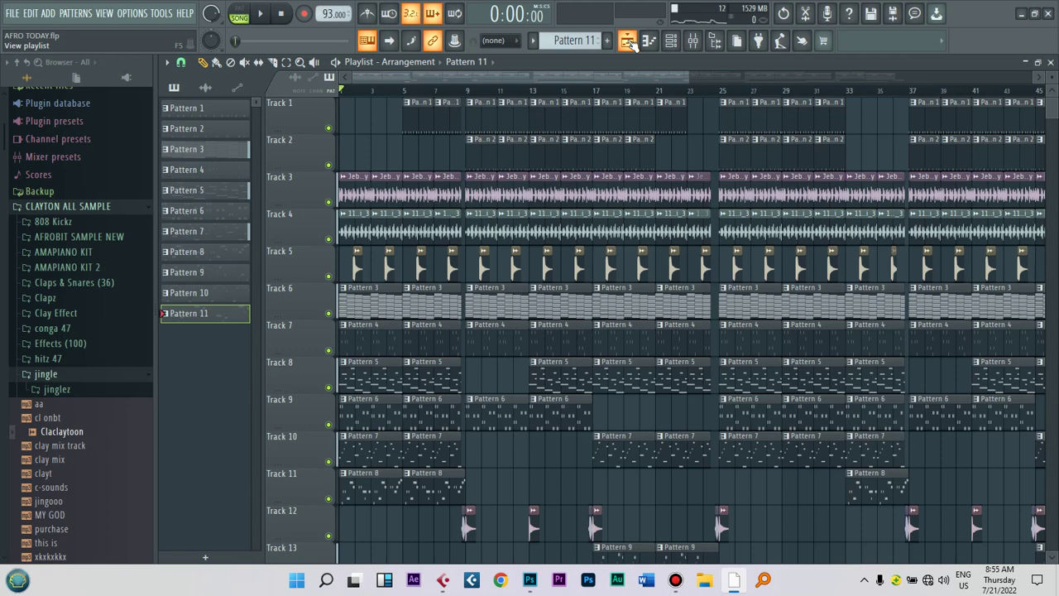
key(space)
drag(694, 77, 561, 99)
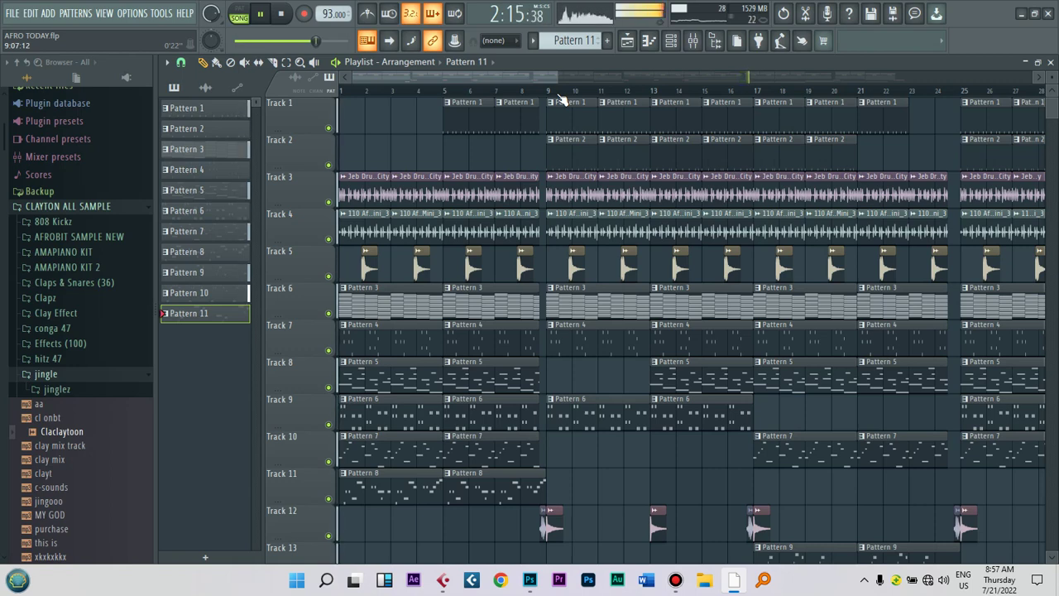
click(389, 42)
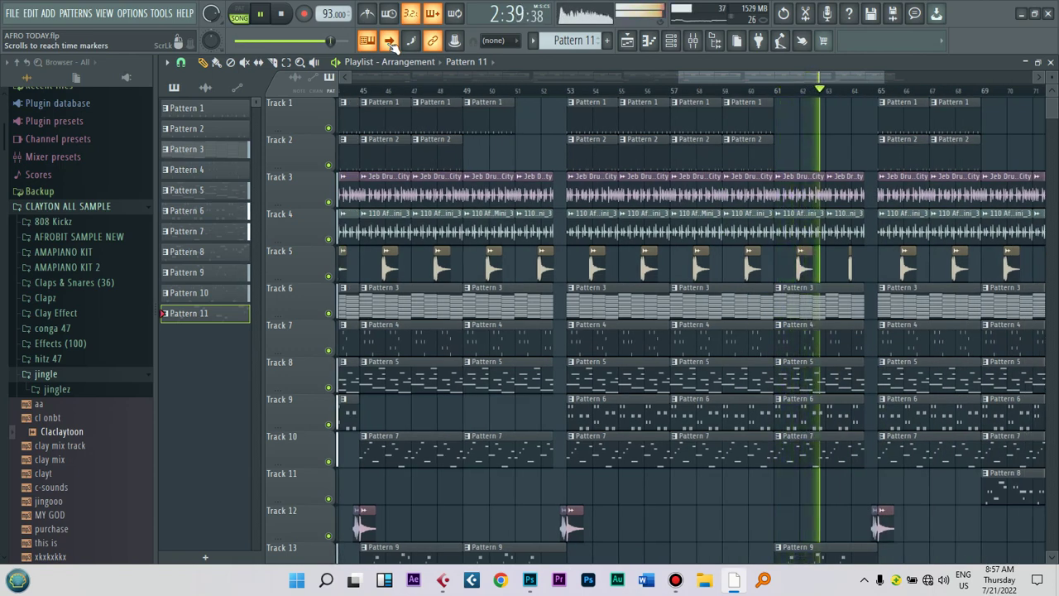
Step: Open the Be vox (7) clip's channel settings from Track 5 and set its volume to 16% (-26.7 dB)
double_click(697, 265)
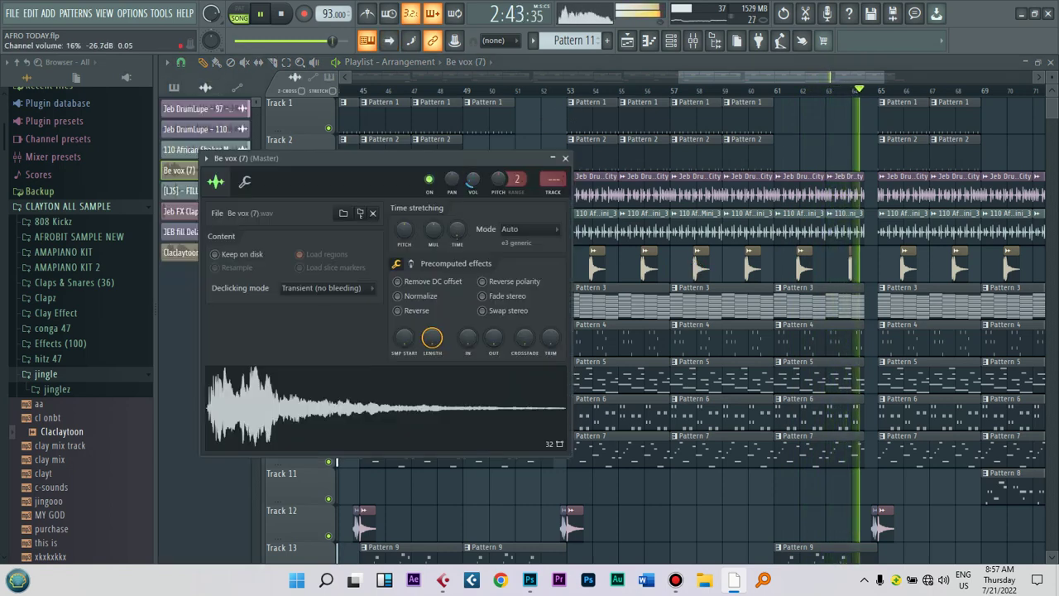
Step: Open Pattern 11's notes from its clip on Track 15 and its Nexus #4 instrument from the channel rack
drag(752, 76, 770, 76)
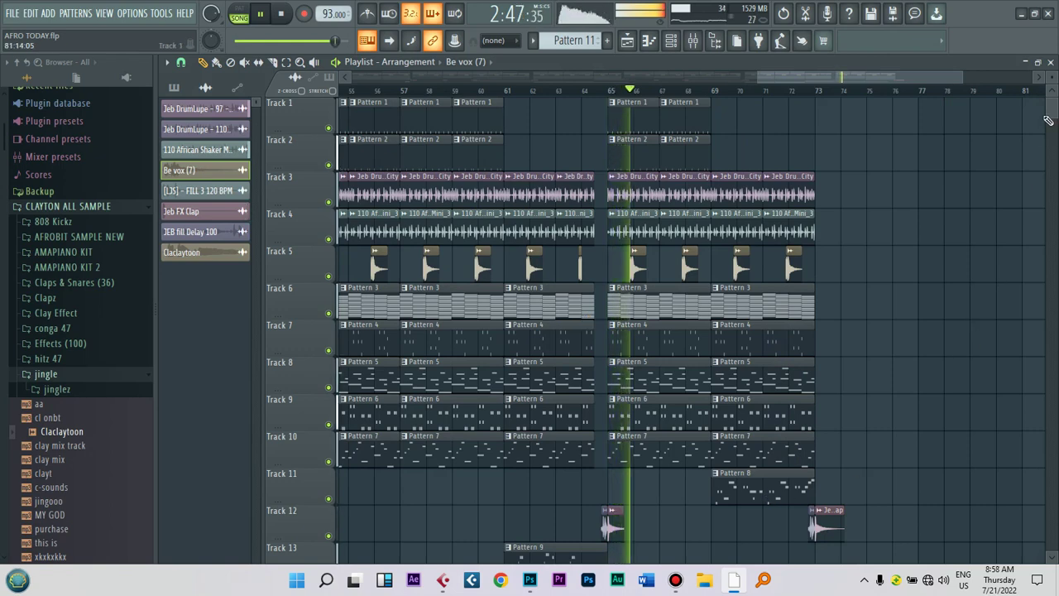
scroll(1054, 112, down, 3)
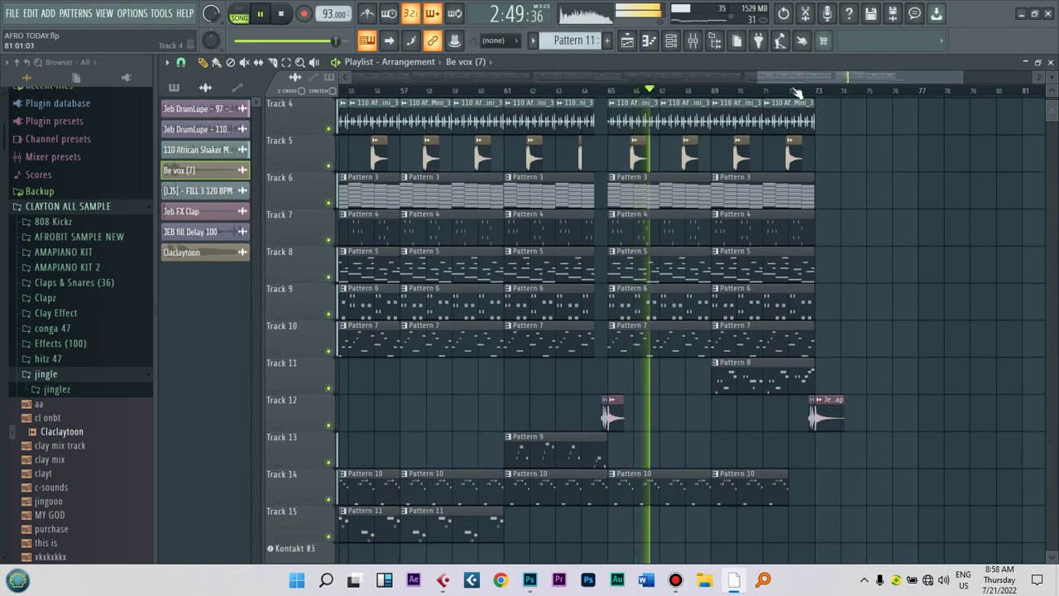
double_click(450, 511)
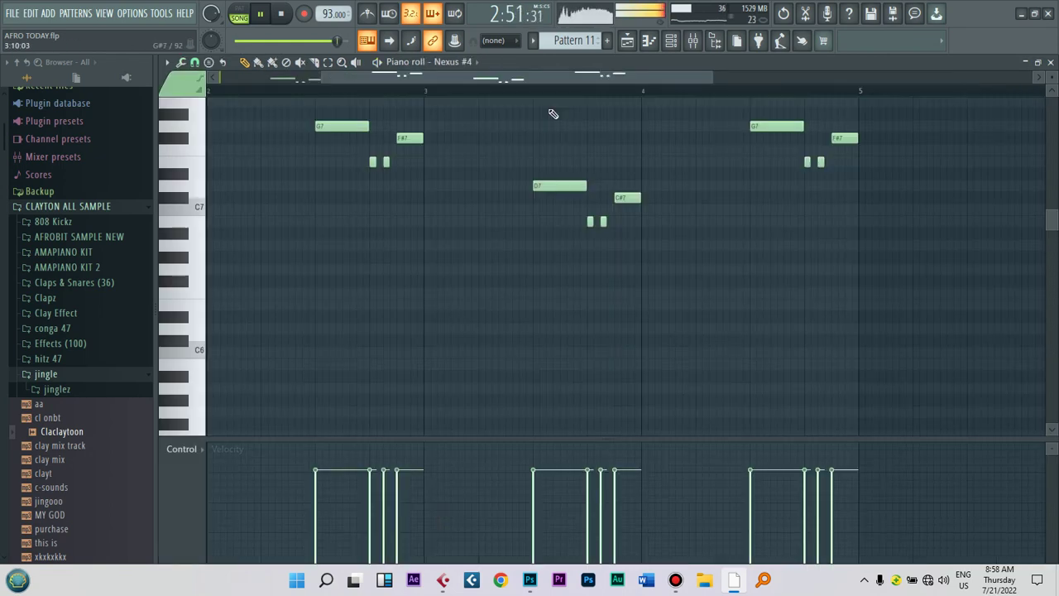
click(692, 42)
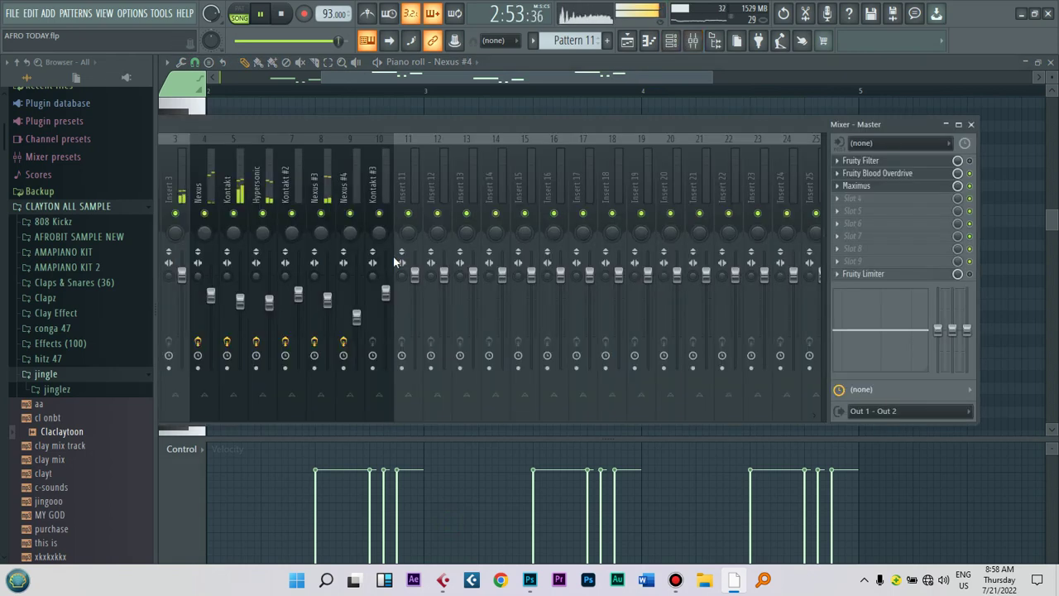
drag(402, 122, 507, 127)
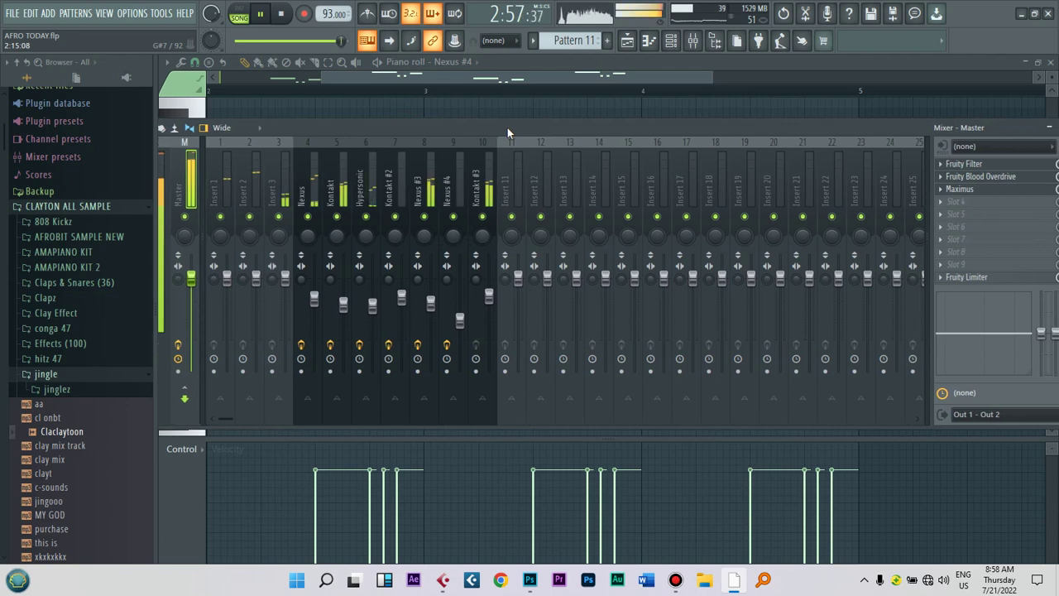
click(671, 41)
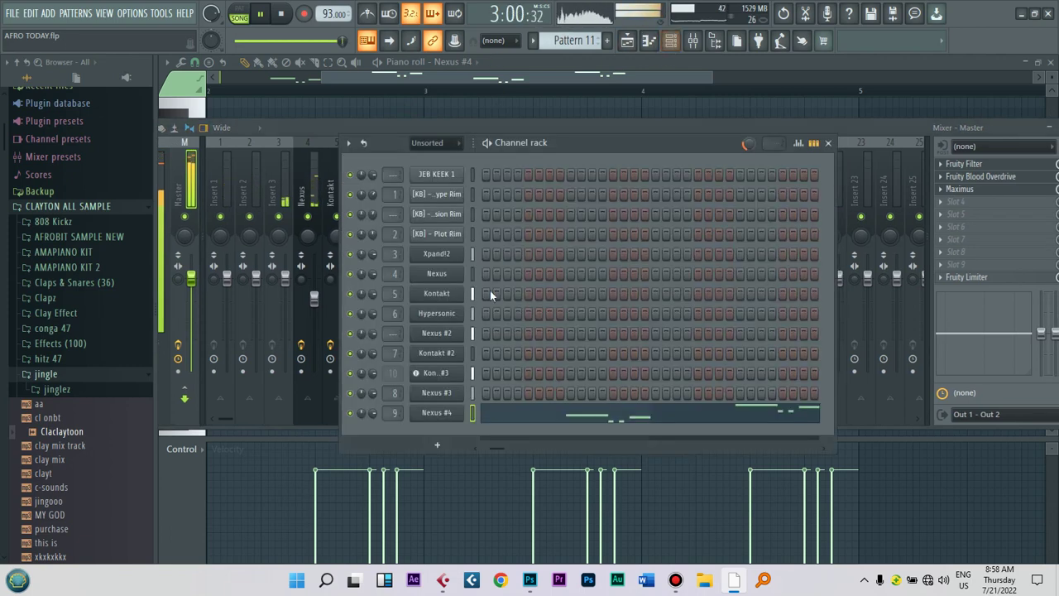
click(441, 413)
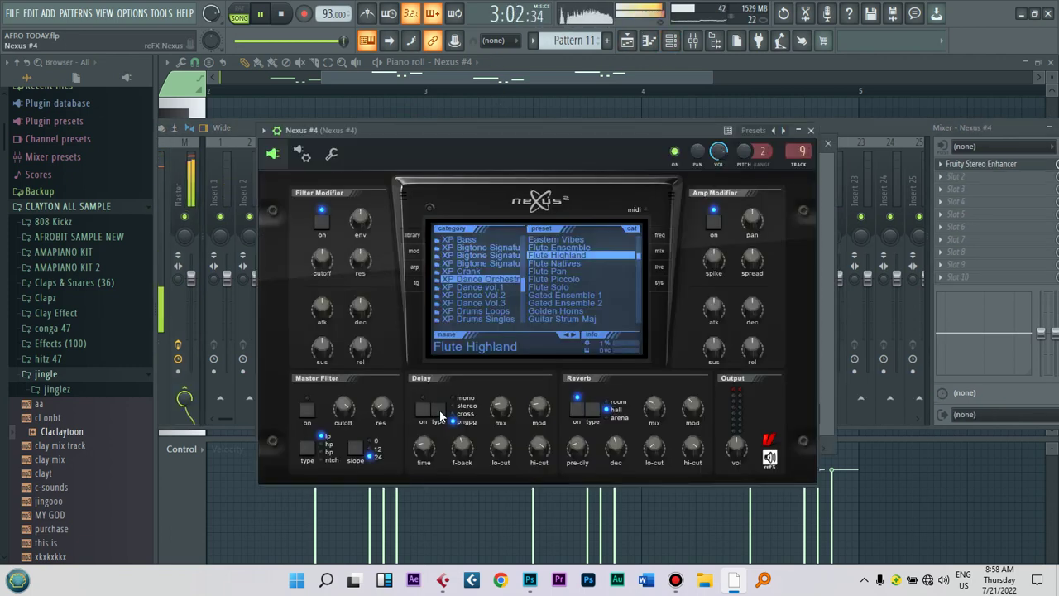
Step: Lower the Nexus #4 mixer fader slightly further, save the project and return to the playlist
click(853, 135)
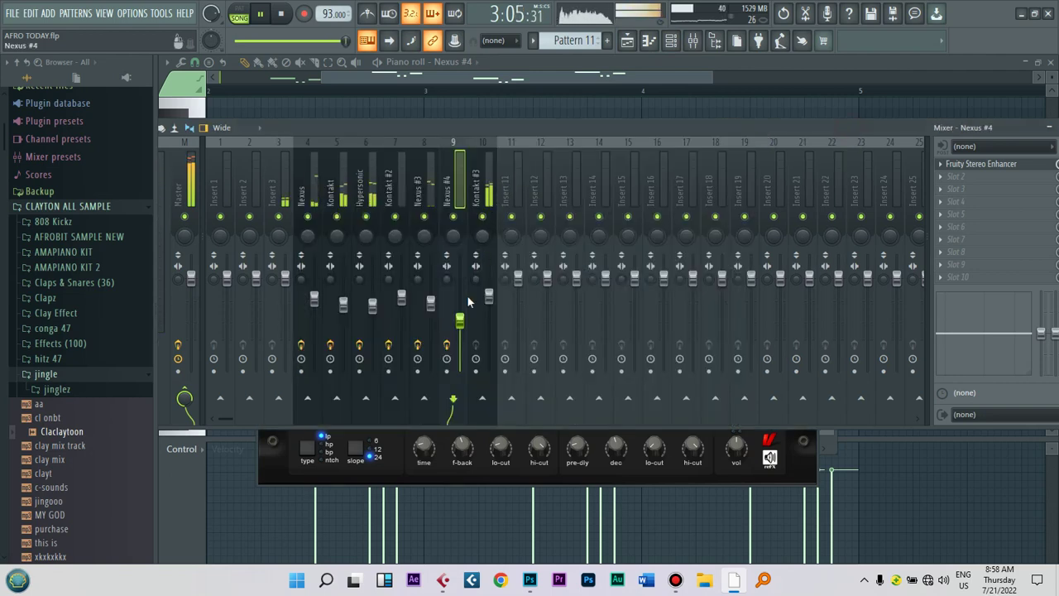
drag(463, 323, 463, 328)
key(ctrl+s)
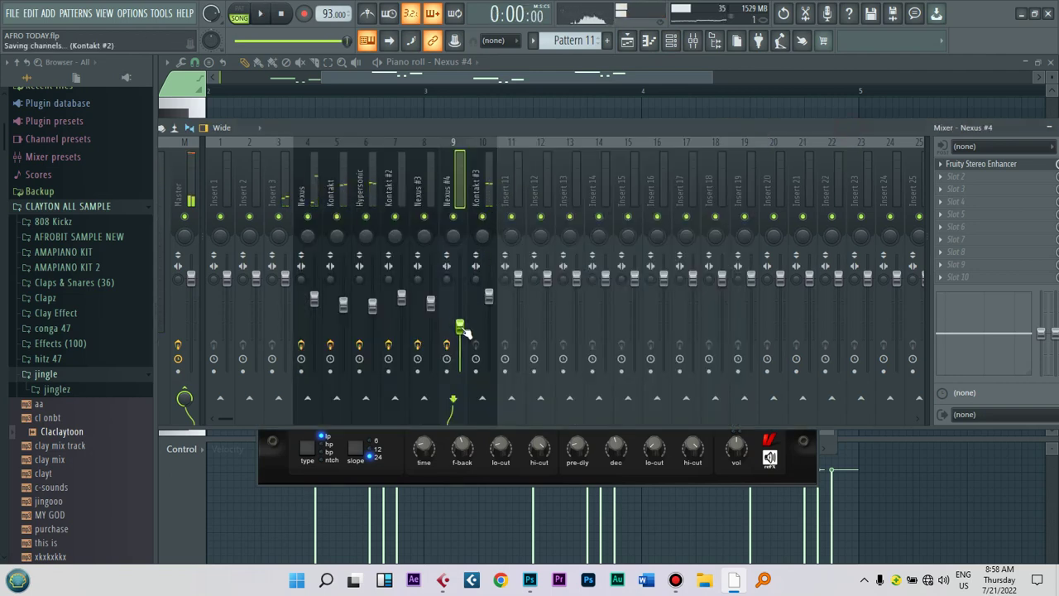
click(629, 43)
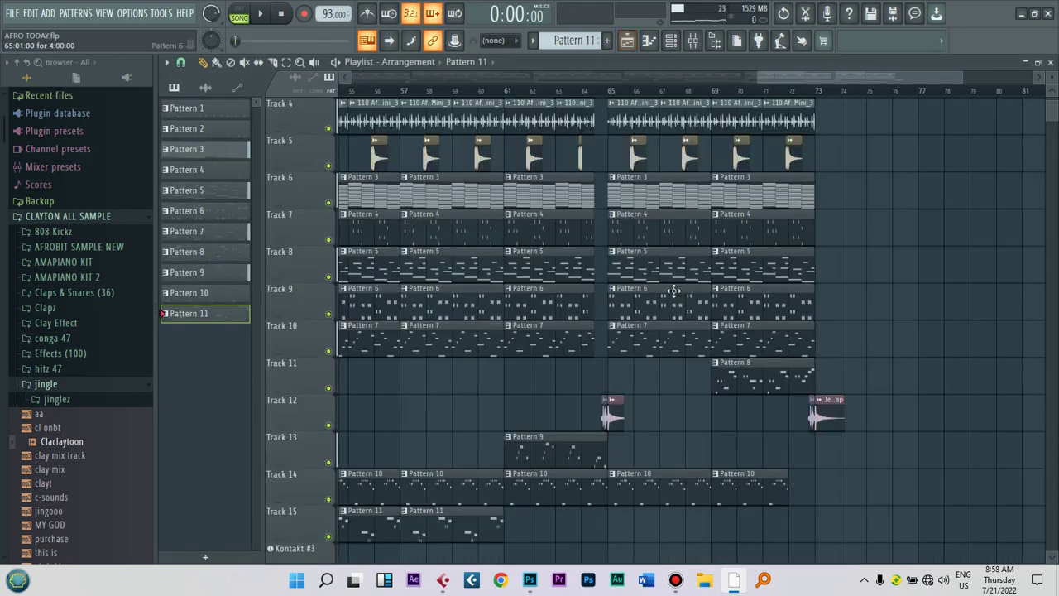
click(676, 579)
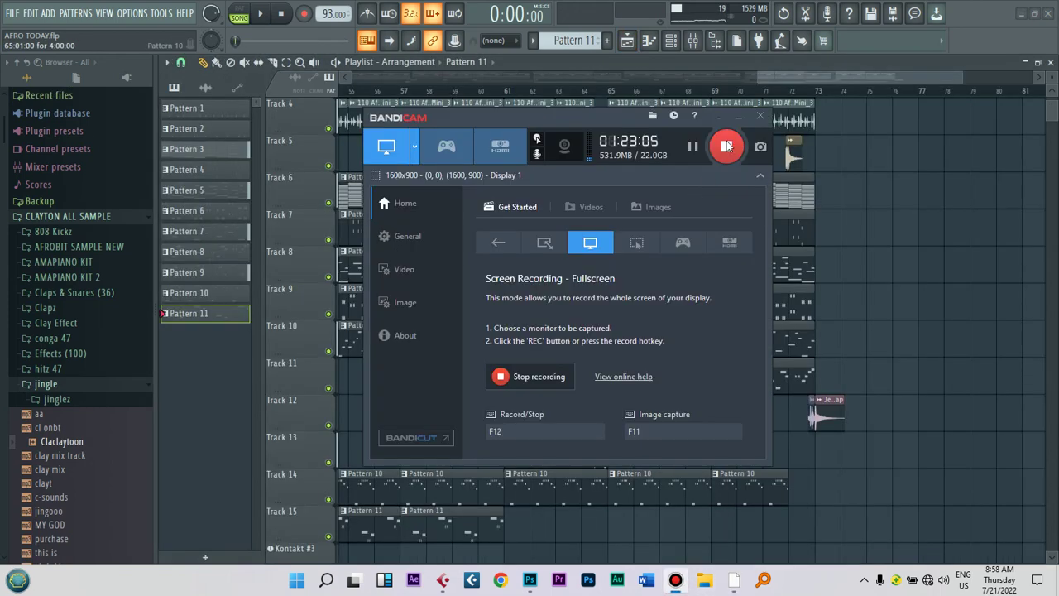